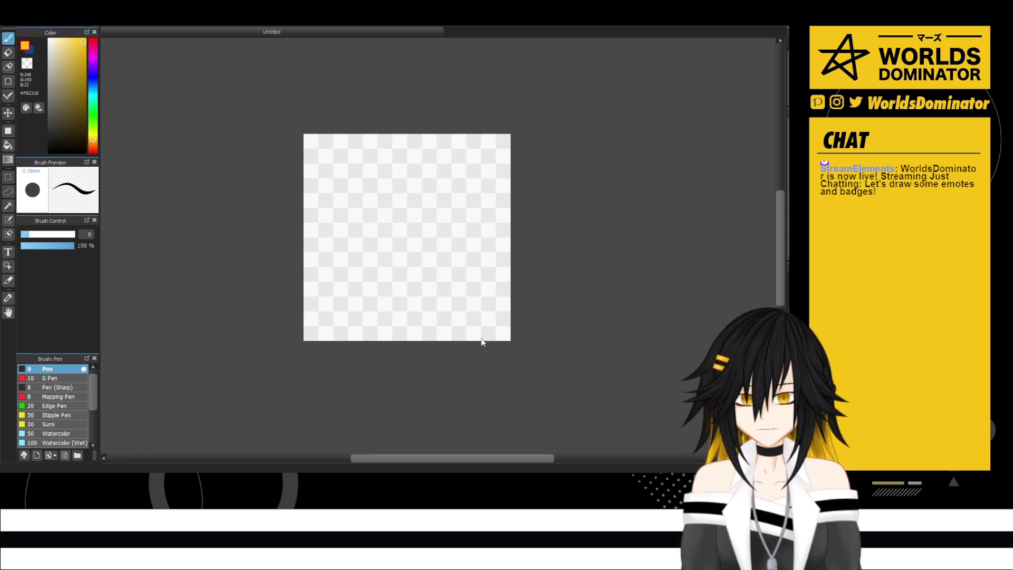
- Swap the drawing colour to the blue background colour and set the pen size to 59
left_click(485, 358)
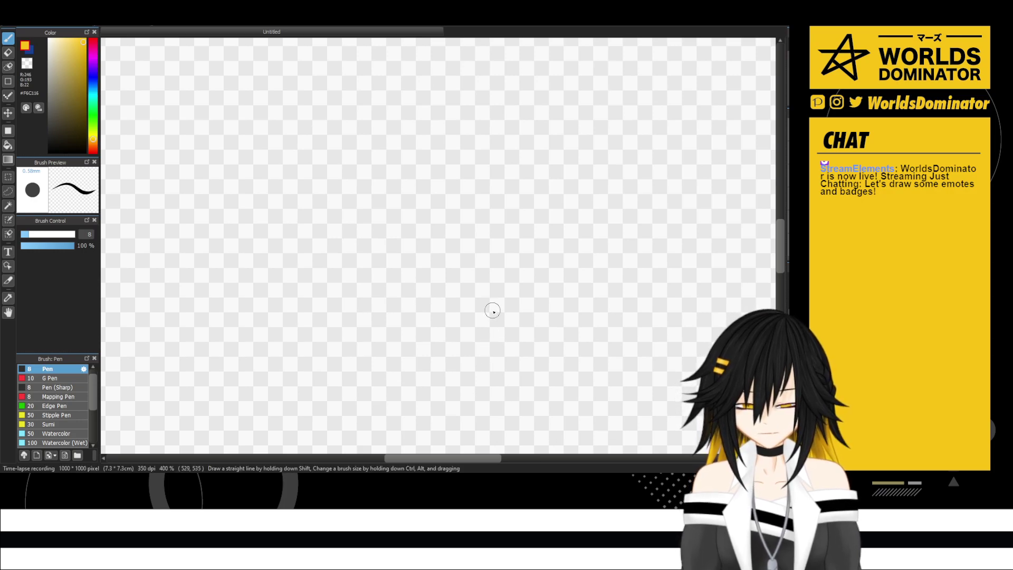
scroll(493, 310, "down", 3)
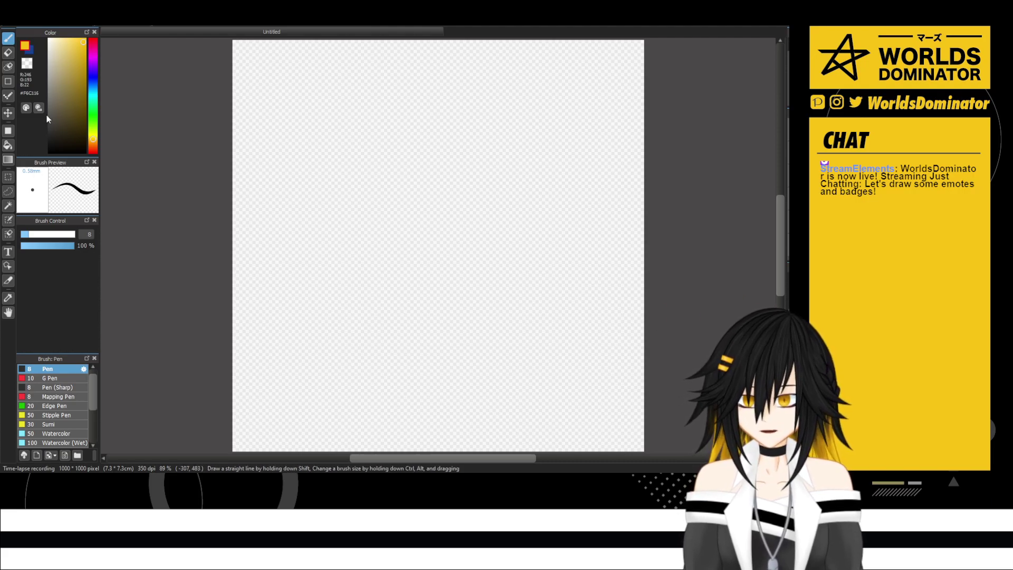
key("x")
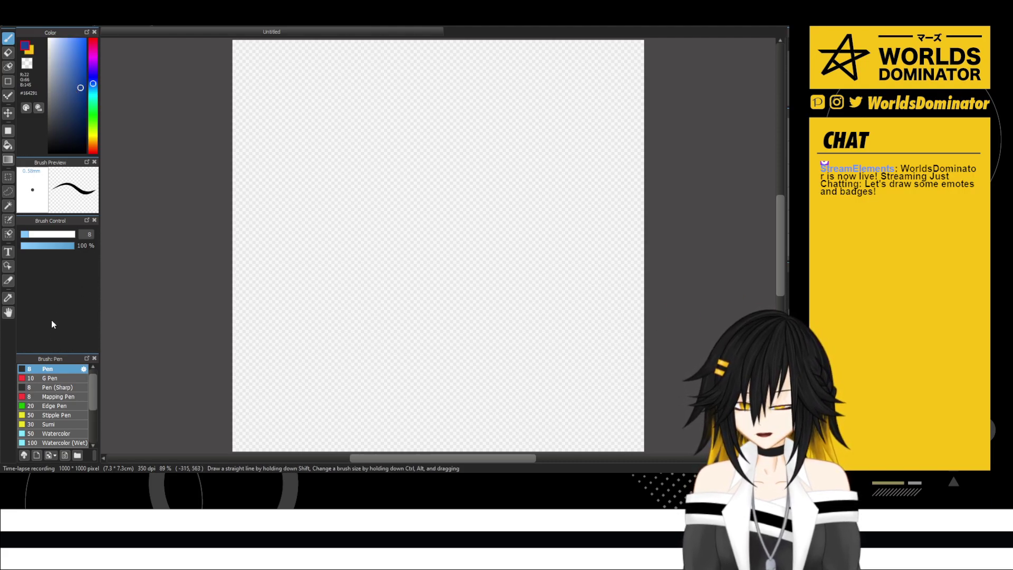
left_click_drag(52, 235, 63, 236)
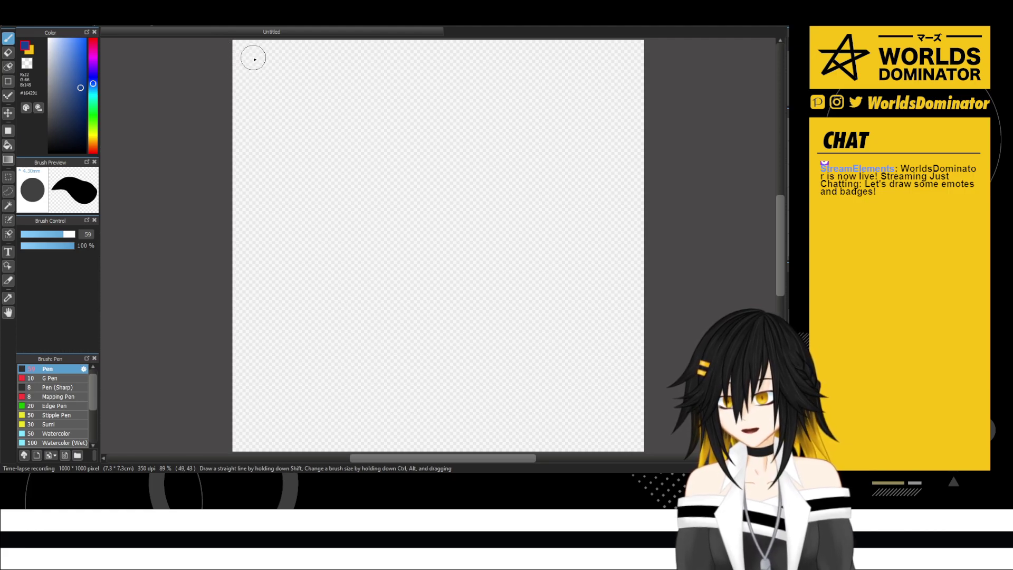
- Write the heading EMOTES in large letters across the upper edge of the canvas
mouse_move(253, 56)
left_mouse_down()
mouse_move(253, 92)
mouse_move(289, 55)
left_mouse_up()
mouse_move(248, 96)
left_mouse_down()
mouse_move(289, 96)
mouse_move(261, 77)
mouse_move(307, 86)
mouse_move(337, 60)
mouse_move(359, 98)
left_mouse_up()
mouse_move(369, 52)
left_mouse_down()
mouse_move(422, 47)
mouse_move(412, 94)
mouse_move(468, 79)
mouse_move(454, 94)
left_mouse_up()
left_click_drag(429, 50, 467, 51)
mouse_move(477, 50)
left_mouse_down()
mouse_move(501, 44)
mouse_move(489, 93)
left_mouse_up()
- Set the pen size to 24 and start handwriting the first emote name beneath the EMOTES heading
left_click_drag(64, 234, 47, 235)
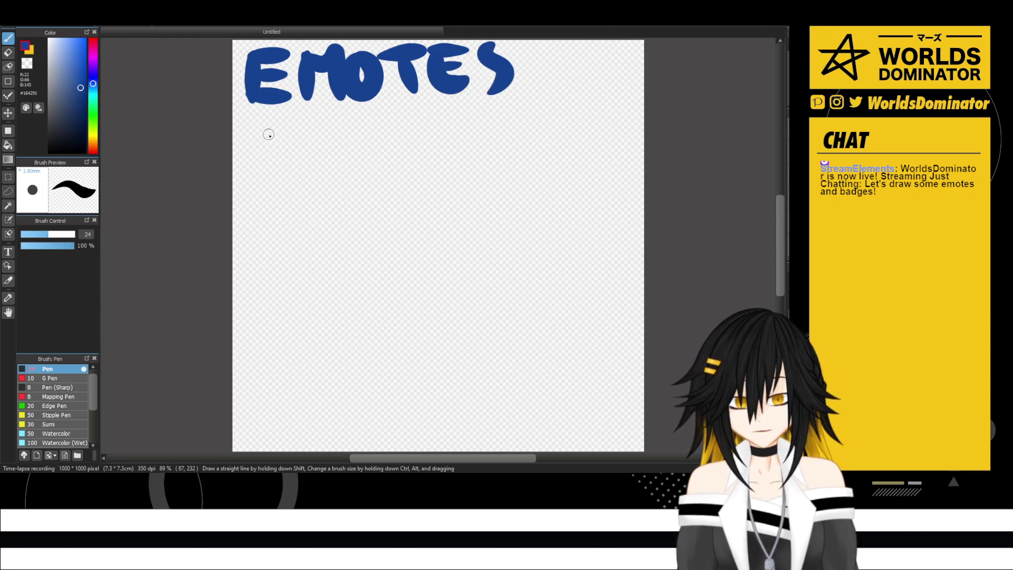
mouse_move(254, 129)
left_mouse_down()
mouse_move(285, 164)
mouse_move(282, 141)
left_mouse_up()
mouse_move(245, 127)
left_mouse_down()
mouse_move(288, 122)
mouse_move(315, 160)
left_mouse_up()
left_click_drag(318, 122, 319, 160)
- Undo the last stroke and cut the handwriting out of the upper part of the canvas with a rectangular selection
key("ctrl+z")
key("m")
left_click_drag(203, 39, 540, 227)
key("ctrl+x")
- Handwrite "Eating" in the upper-left corner of the canvas with the pen, and "POG" beneath it
key("b")
mouse_move(236, 98)
left_mouse_down()
mouse_move(259, 120)
mouse_move(244, 113)
mouse_move(242, 99)
mouse_move(255, 96)
mouse_move(261, 125)
mouse_move(290, 111)
mouse_move(287, 95)
mouse_move(288, 126)
left_mouse_up()
mouse_move(277, 109)
left_mouse_down()
mouse_move(325, 117)
mouse_move(317, 145)
left_mouse_up()
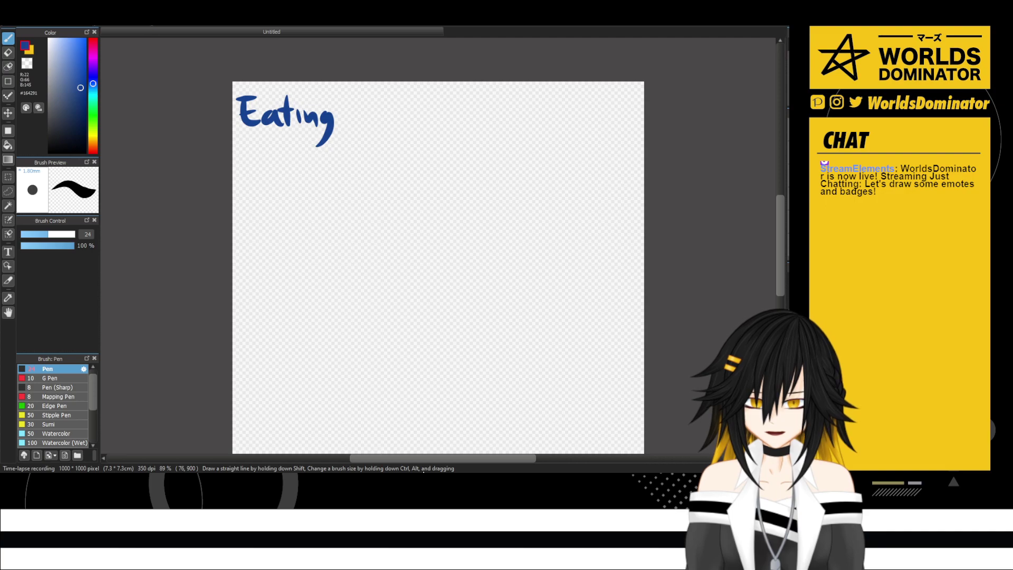
left_click_drag(242, 161, 239, 201)
mouse_move(240, 164)
left_mouse_down()
mouse_move(264, 172)
mouse_move(267, 194)
mouse_move(292, 169)
mouse_move(324, 186)
left_mouse_up()
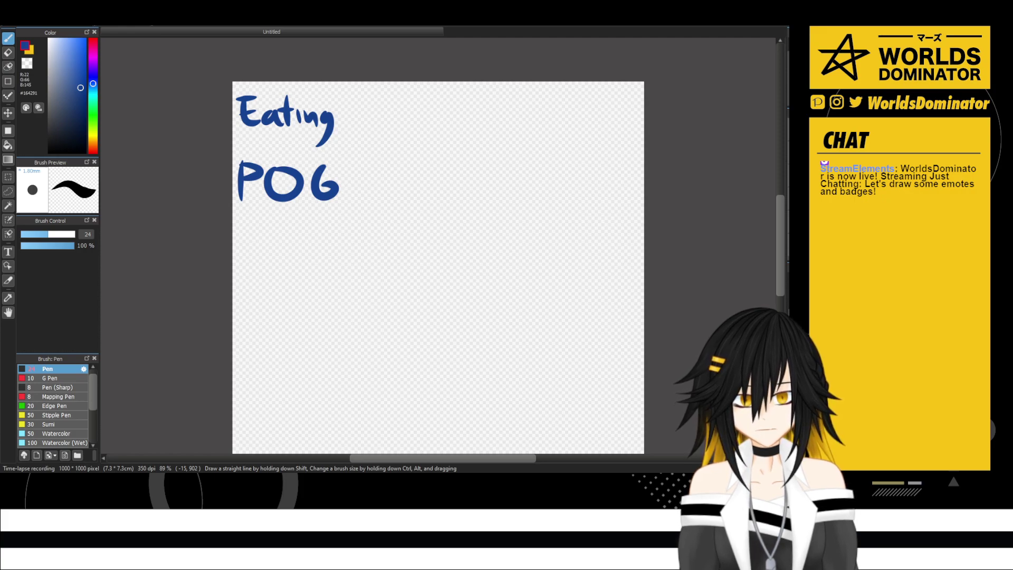
- Handwrite "Unhinged" beneath "POG" in the left column of the emote list
mouse_move(242, 231)
left_mouse_down()
mouse_move(242, 256)
mouse_move(259, 231)
mouse_move(275, 267)
left_mouse_up()
mouse_move(279, 227)
left_mouse_down()
mouse_move(294, 268)
mouse_move(324, 267)
mouse_move(335, 252)
mouse_move(319, 286)
mouse_move(369, 263)
left_mouse_up()
left_click(299, 234)
left_click_drag(375, 220, 387, 271)
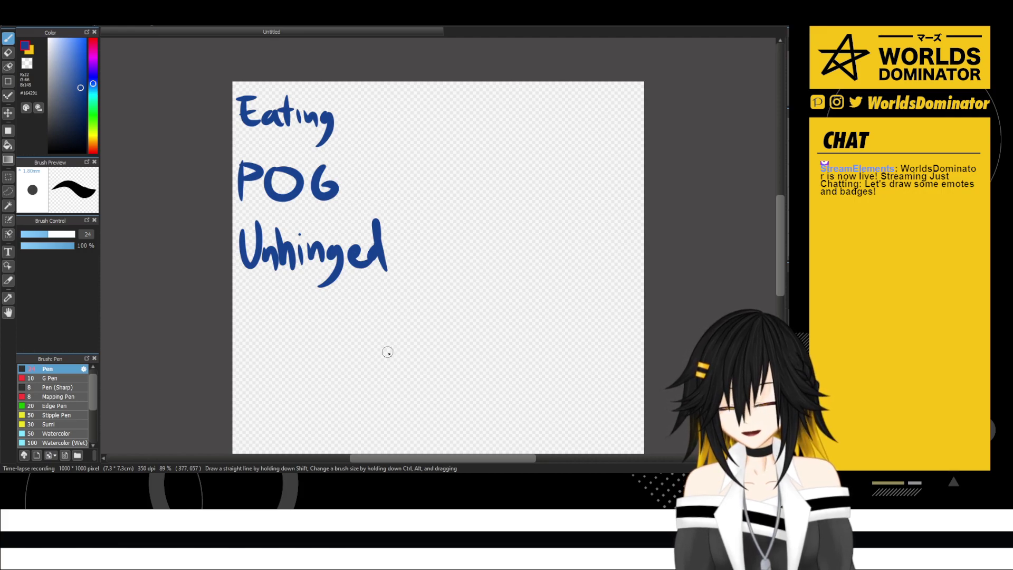
- Start a right column in the emote list by handwriting "Peeking" level with "Eating"
mouse_move(458, 96)
left_mouse_down()
mouse_move(460, 136)
mouse_move(469, 94)
mouse_move(470, 117)
mouse_move(495, 120)
mouse_move(476, 140)
mouse_move(501, 121)
mouse_move(521, 124)
mouse_move(522, 101)
mouse_move(531, 131)
mouse_move(551, 128)
mouse_move(549, 111)
mouse_move(579, 138)
left_mouse_up()
left_click(549, 108)
left_click_drag(590, 120, 579, 160)
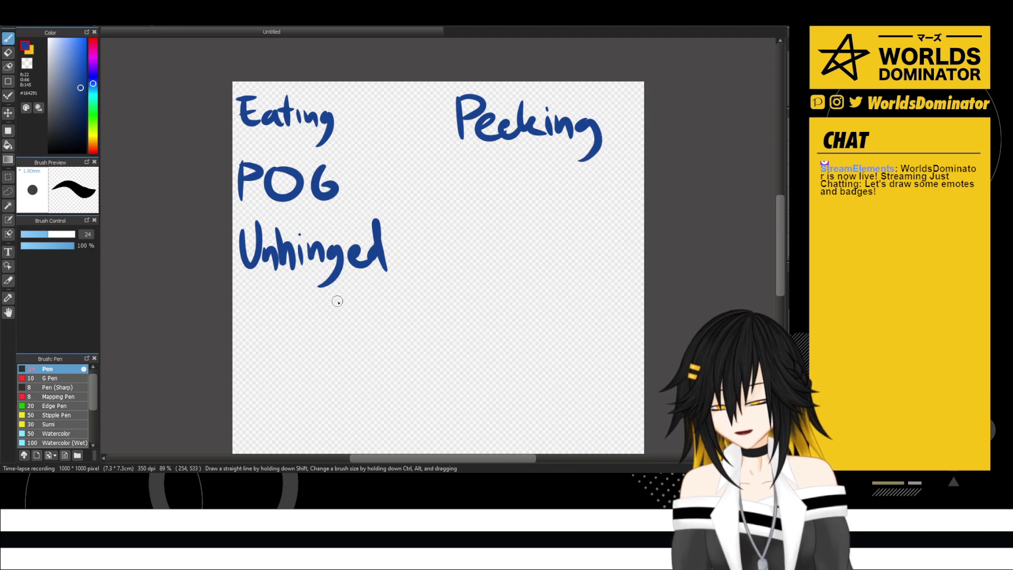
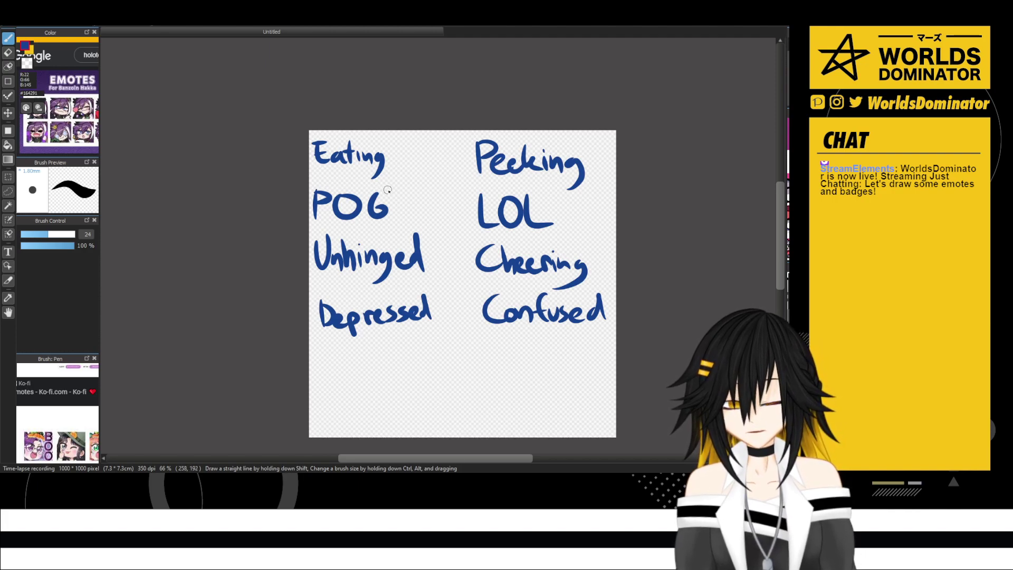
- Handwrite "Angy" beneath "Depressed" and "Time" beneath "Confused" in the emote list
mouse_move(325, 371)
left_mouse_down()
mouse_move(330, 343)
mouse_move(348, 374)
left_mouse_up()
mouse_move(327, 366)
left_mouse_down()
mouse_move(368, 363)
mouse_move(369, 372)
left_mouse_up()
mouse_move(382, 360)
left_mouse_down()
mouse_move(368, 383)
mouse_move(401, 370)
mouse_move(400, 396)
left_mouse_up()
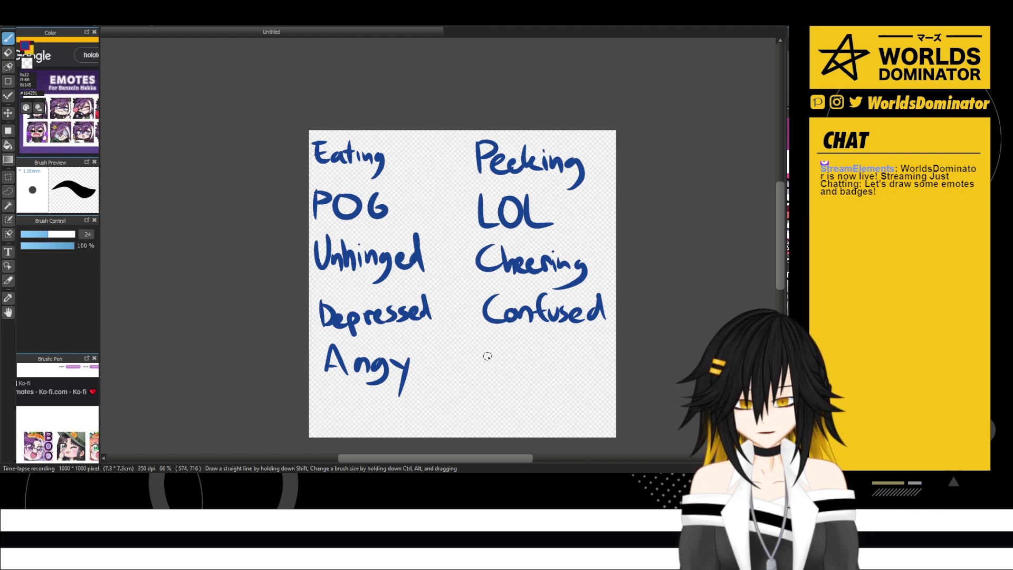
mouse_move(479, 352)
left_mouse_down()
mouse_move(509, 350)
mouse_move(496, 383)
mouse_move(521, 364)
mouse_move(530, 382)
mouse_move(543, 363)
mouse_move(549, 381)
left_mouse_up()
left_click(506, 359)
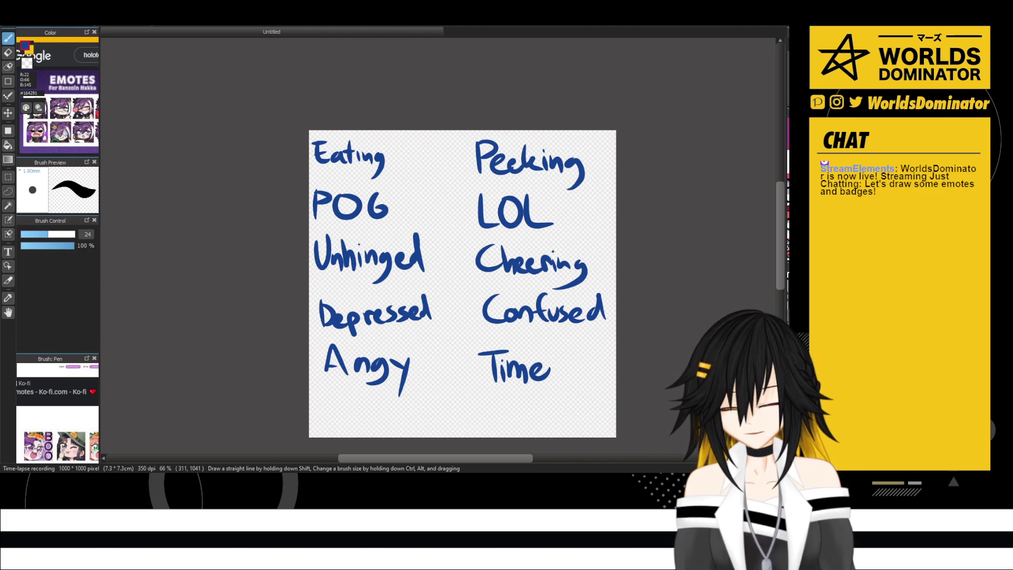
- Complete the emote list by handwriting "Booing" beneath "Angy" and "Bonk" beneath "Time"
mouse_move(323, 392)
left_mouse_down()
mouse_move(345, 410)
mouse_move(331, 413)
mouse_move(352, 404)
mouse_move(371, 417)
mouse_move(372, 402)
mouse_move(405, 413)
mouse_move(377, 434)
left_mouse_up()
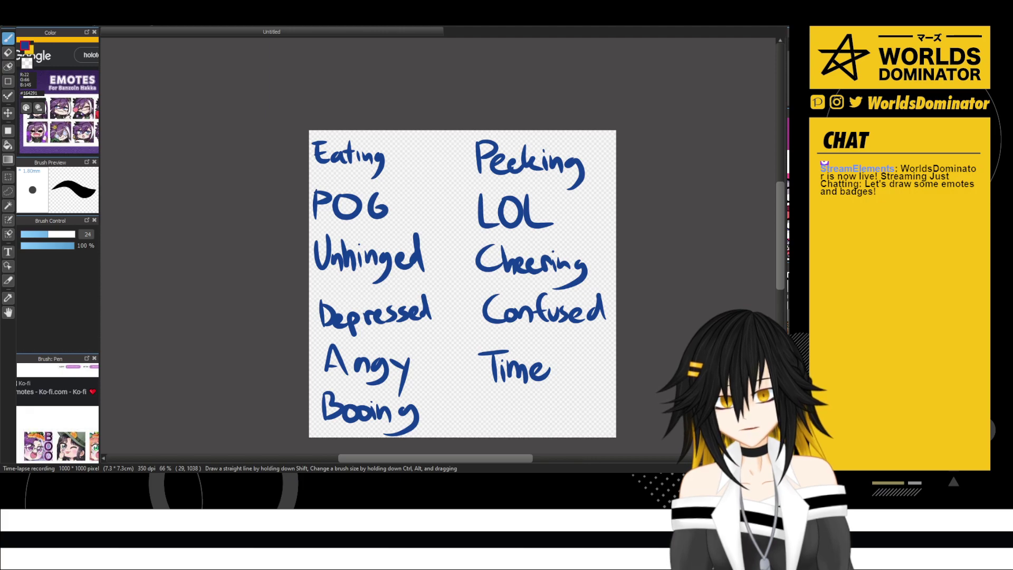
mouse_move(488, 401)
left_mouse_down()
mouse_move(490, 428)
mouse_move(495, 400)
mouse_move(503, 411)
mouse_move(487, 429)
mouse_move(548, 422)
left_mouse_up()
left_click(538, 408)
left_click_drag(557, 411, 569, 424)
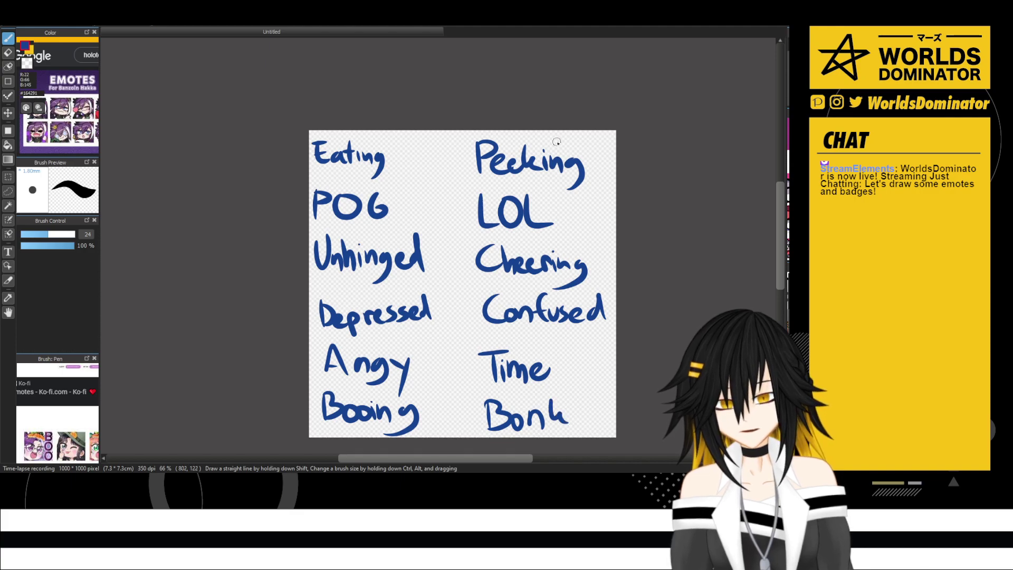
- Sketch the character's head over the faded list: an oval skull, a jawline, an ear on the right and two short neck lines
left_click_drag(613, 253, 591, 236)
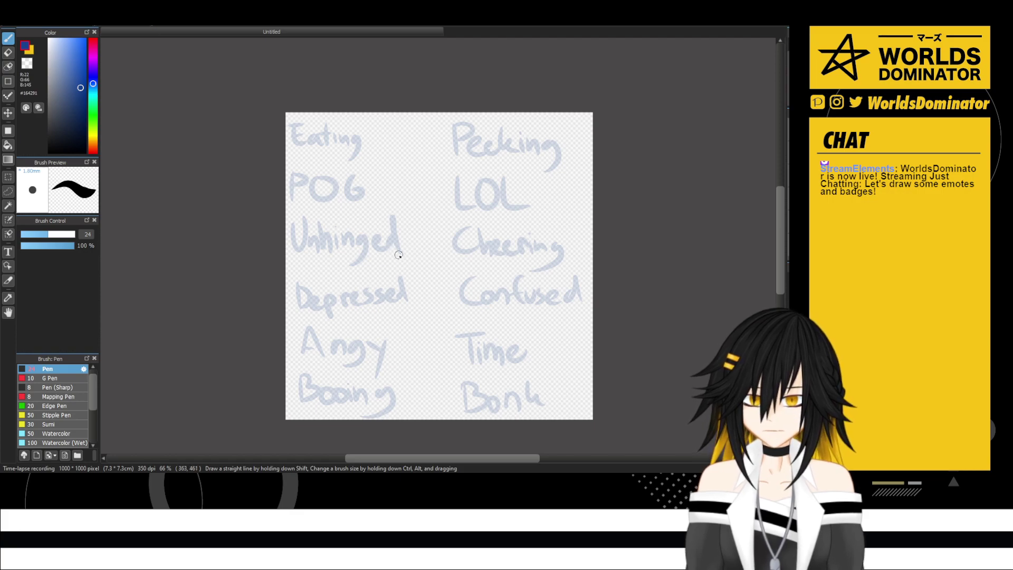
mouse_move(456, 226)
left_mouse_down()
mouse_move(401, 313)
mouse_move(488, 205)
mouse_move(527, 342)
mouse_move(430, 343)
left_mouse_up()
mouse_move(518, 363)
left_mouse_down()
mouse_move(499, 199)
mouse_move(414, 331)
mouse_move(601, 253)
left_mouse_up()
mouse_move(395, 257)
left_mouse_down()
mouse_move(373, 338)
mouse_move(428, 398)
mouse_move(489, 399)
mouse_move(432, 399)
mouse_move(515, 392)
mouse_move(551, 376)
left_mouse_up()
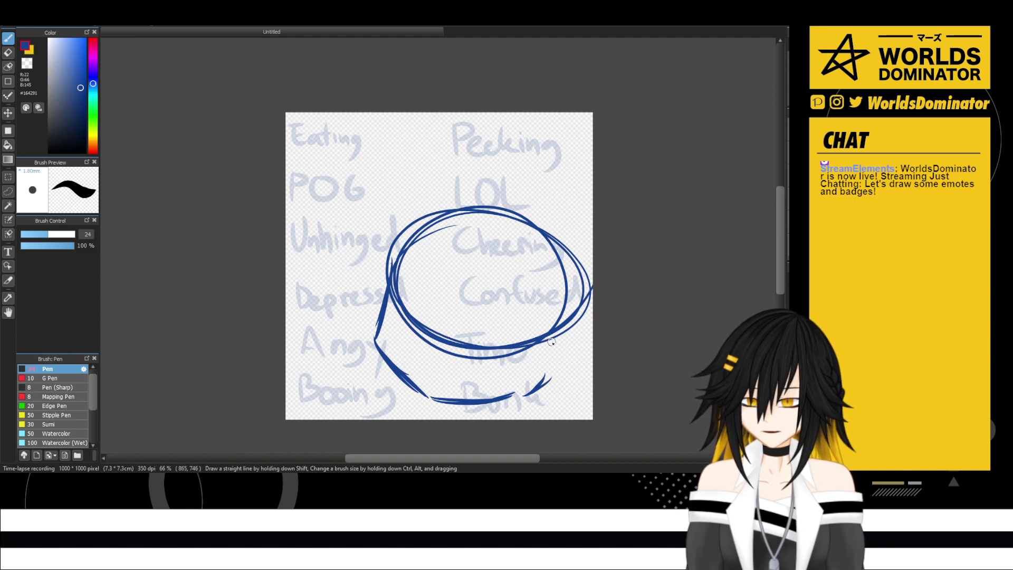
mouse_move(553, 334)
left_mouse_down()
mouse_move(569, 336)
mouse_move(576, 368)
mouse_move(512, 393)
left_mouse_up()
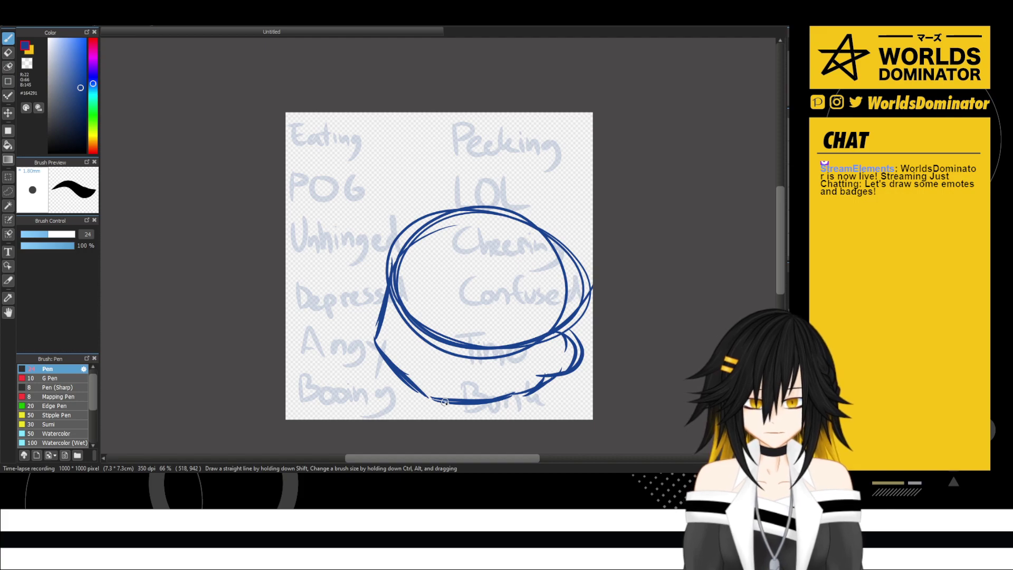
left_click_drag(445, 402, 444, 418)
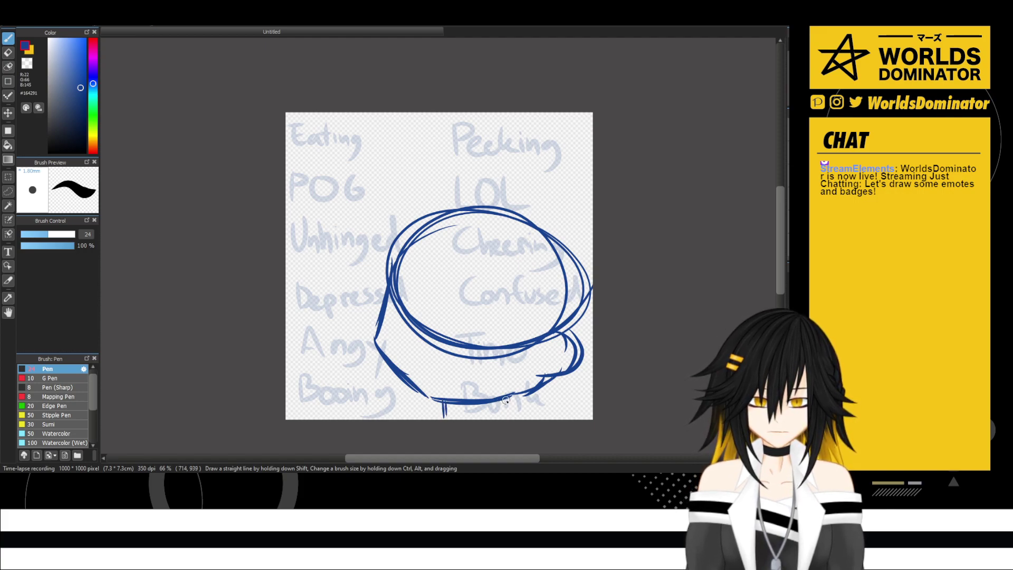
left_click_drag(506, 399, 506, 418)
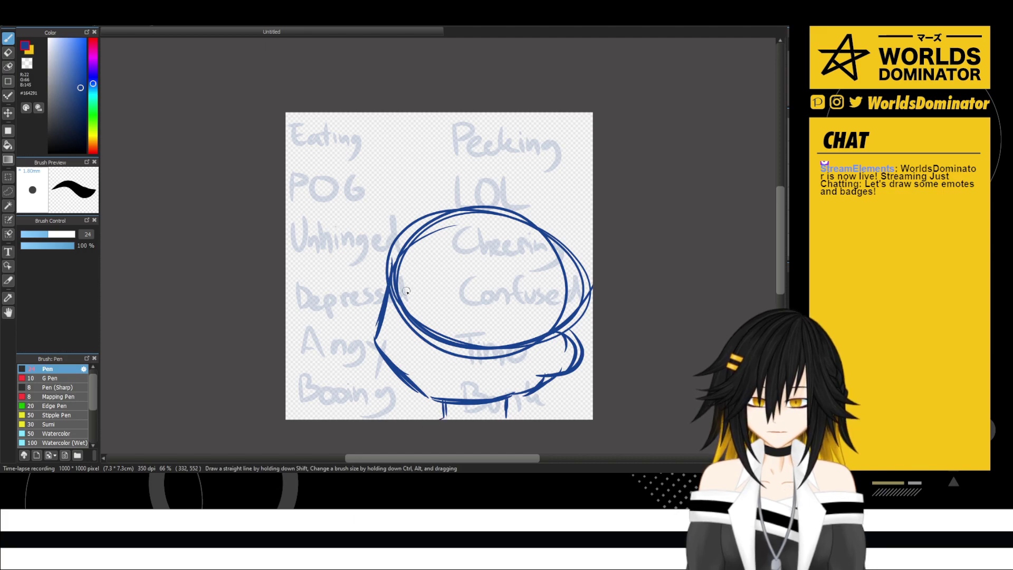
mouse_move(405, 291)
left_mouse_down()
mouse_move(419, 298)
mouse_move(407, 307)
left_mouse_up()
mouse_move(467, 344)
left_mouse_down()
mouse_move(519, 325)
mouse_move(447, 344)
mouse_move(417, 364)
mouse_move(424, 368)
left_mouse_up()
key("ctrl+z")
key("ctrl+z")
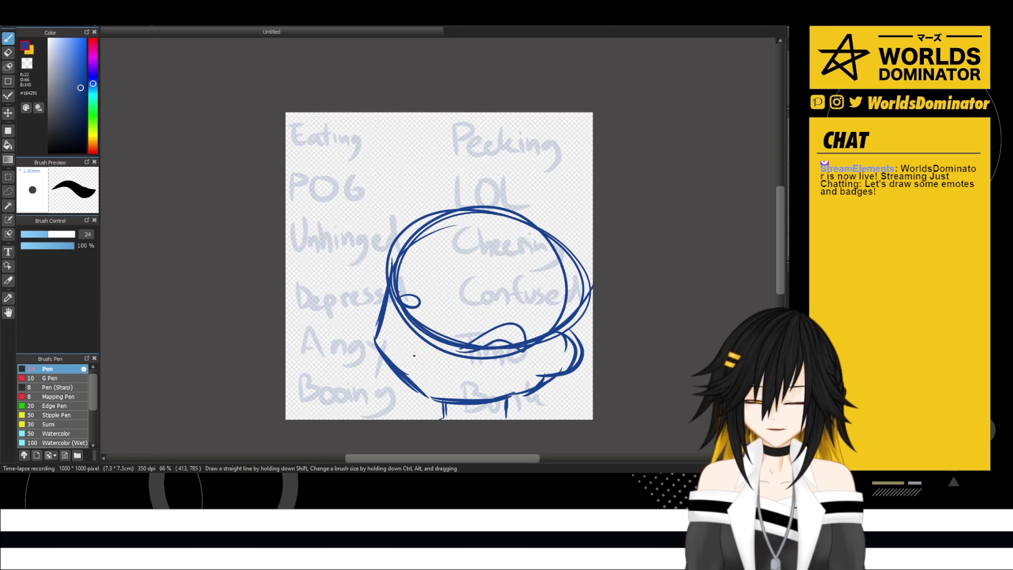
key("ctrl+z")
key("ctrl+z")
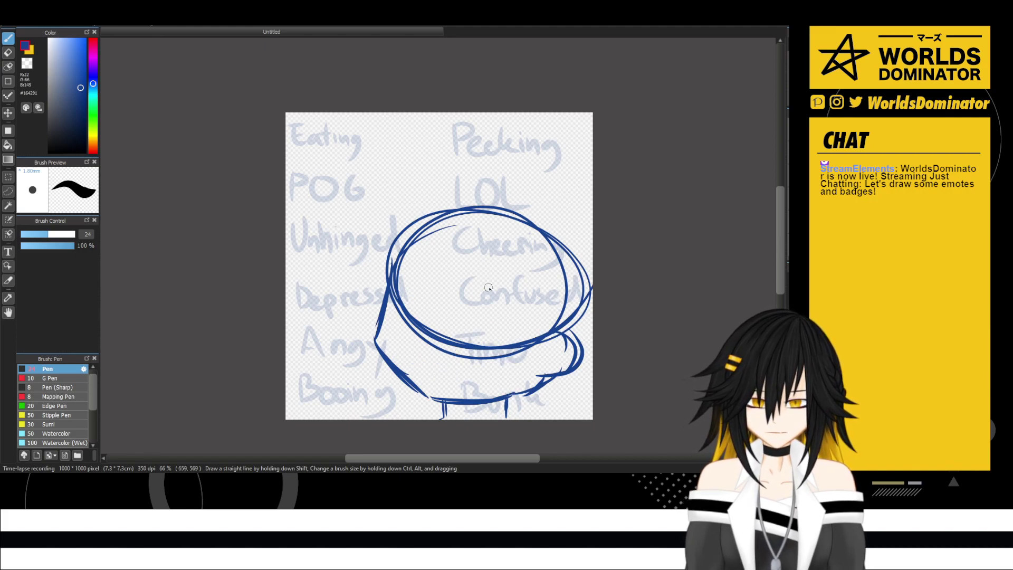
- Erase the lower arc of the skull oval inside the face with the eraser at size 82
key("e")
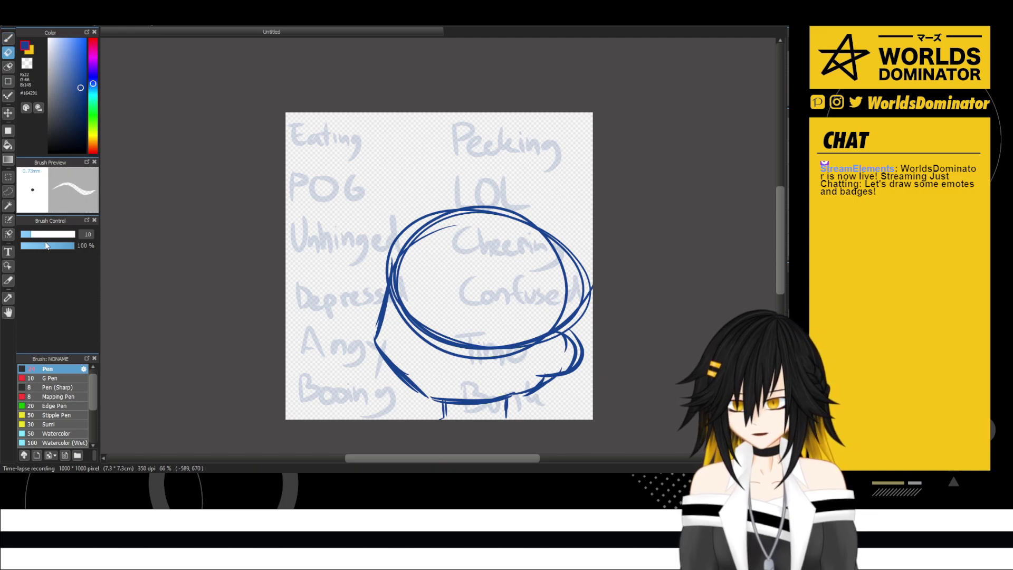
left_click(67, 233)
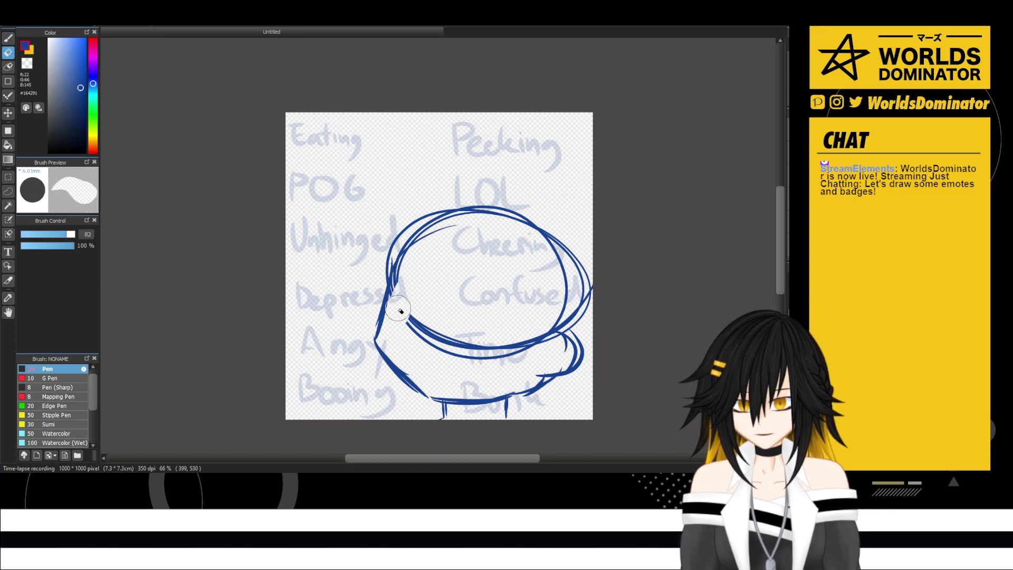
mouse_move(401, 311)
left_mouse_down()
mouse_move(444, 345)
mouse_move(409, 316)
mouse_move(464, 348)
mouse_move(488, 344)
left_mouse_up()
left_click_drag(533, 331, 543, 340)
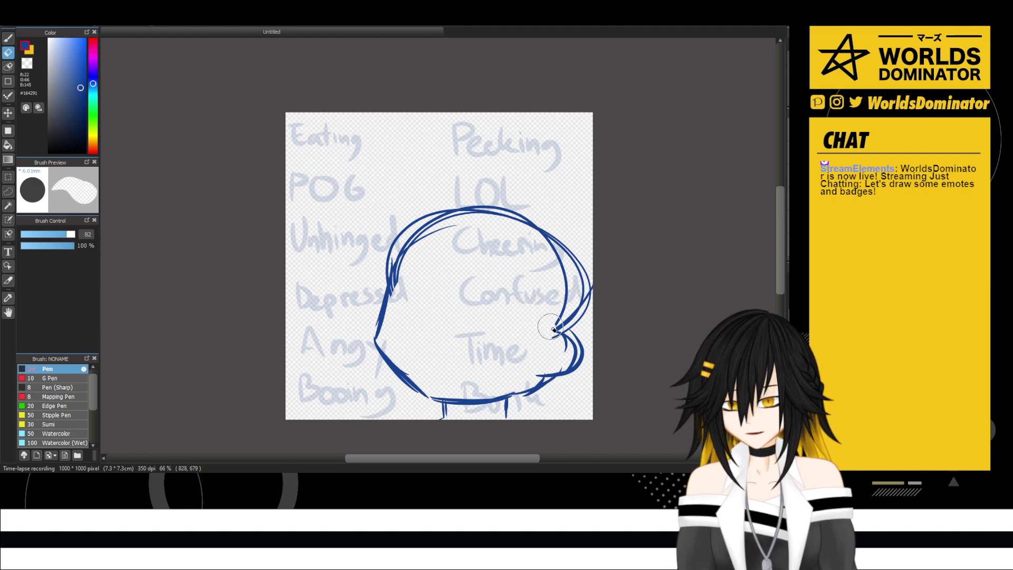
- Check how the head sketch reads at thumbnail size
scroll(540, 305, "down", 4)
scroll(541, 305, "down", 3)
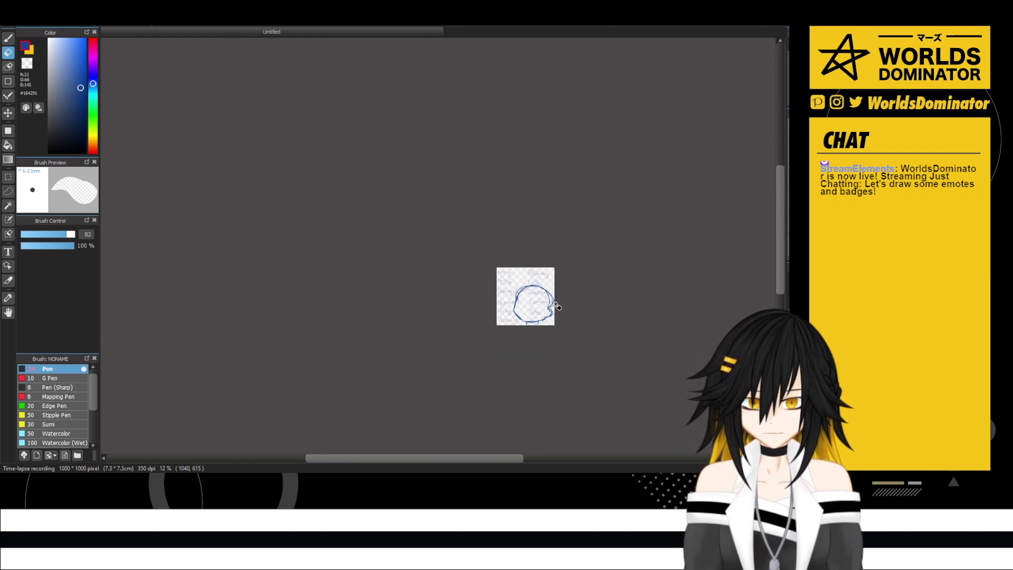
left_click_drag(566, 323, 425, 251)
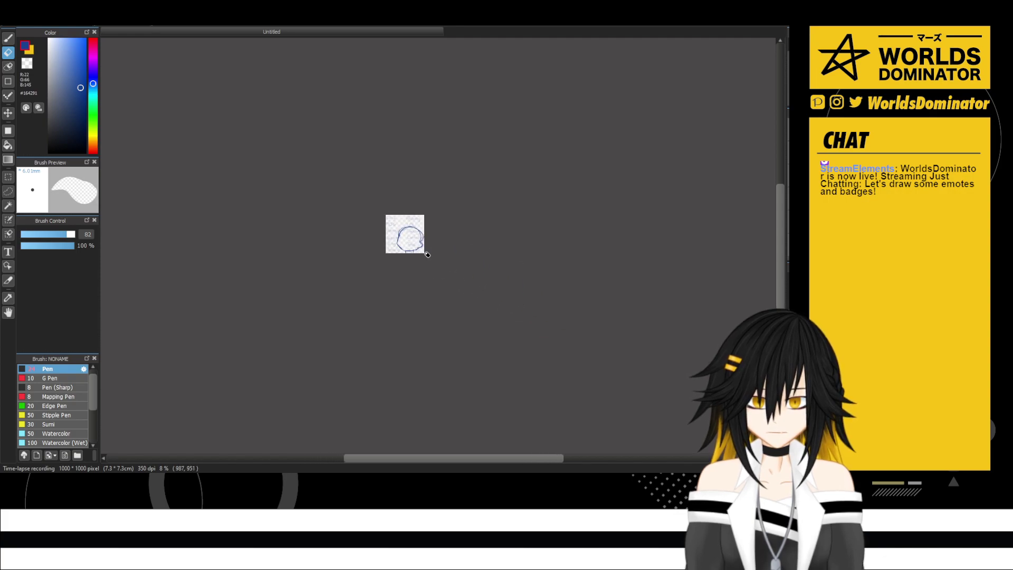
scroll(425, 250, "down", 1)
scroll(406, 245, "up", 4)
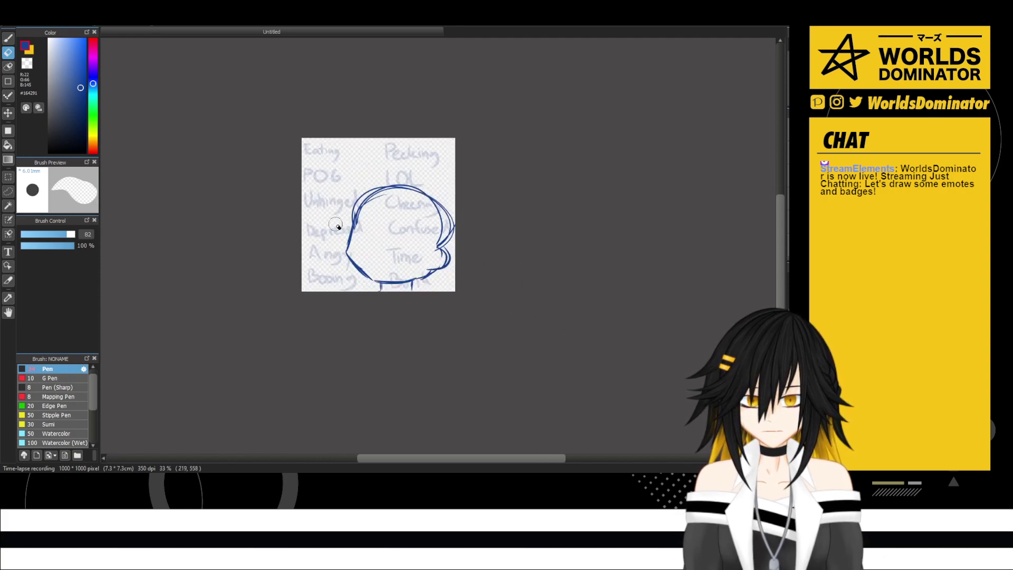
scroll(335, 220, "up", 4)
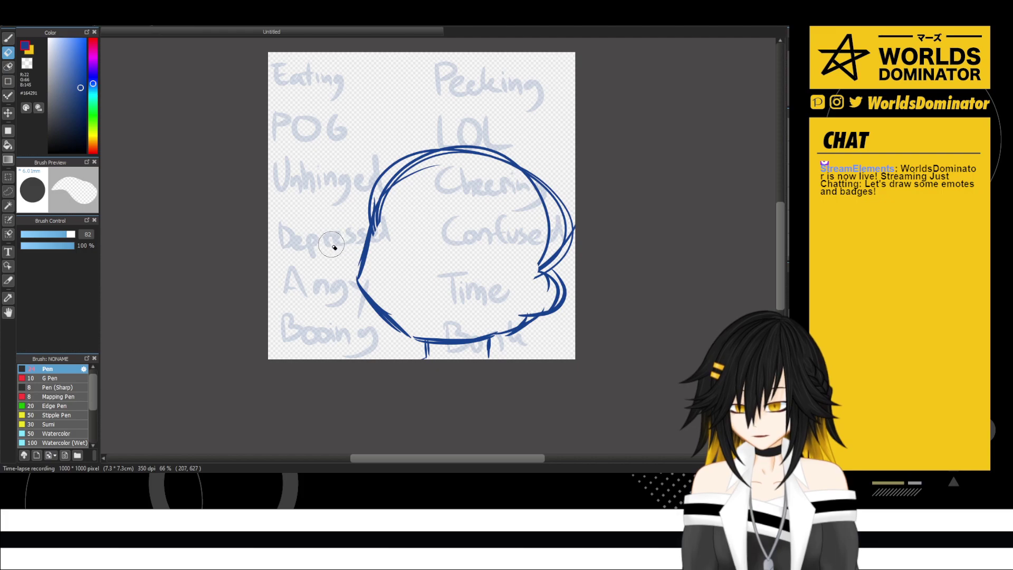
- Sketch swooping fringe strands across the forehead and a long lock down the right side of the face with the pen
key("b")
left_click_drag(511, 178, 457, 244)
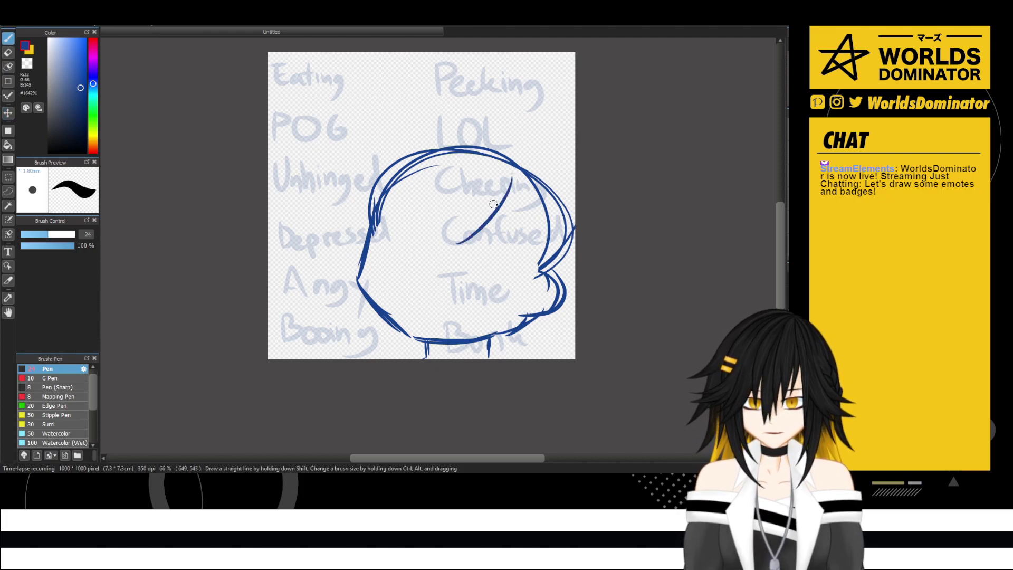
mouse_move(501, 208)
left_mouse_down()
mouse_move(471, 247)
mouse_move(462, 235)
mouse_move(491, 233)
mouse_move(433, 262)
mouse_move(470, 207)
left_mouse_up()
mouse_move(435, 260)
left_mouse_down()
mouse_move(467, 226)
mouse_move(498, 306)
left_mouse_up()
left_click_drag(501, 208, 496, 337)
mouse_move(503, 258)
left_mouse_down()
mouse_move(458, 354)
mouse_move(484, 333)
left_mouse_up()
mouse_move(530, 246)
left_mouse_down()
mouse_move(459, 355)
mouse_move(501, 312)
left_mouse_up()
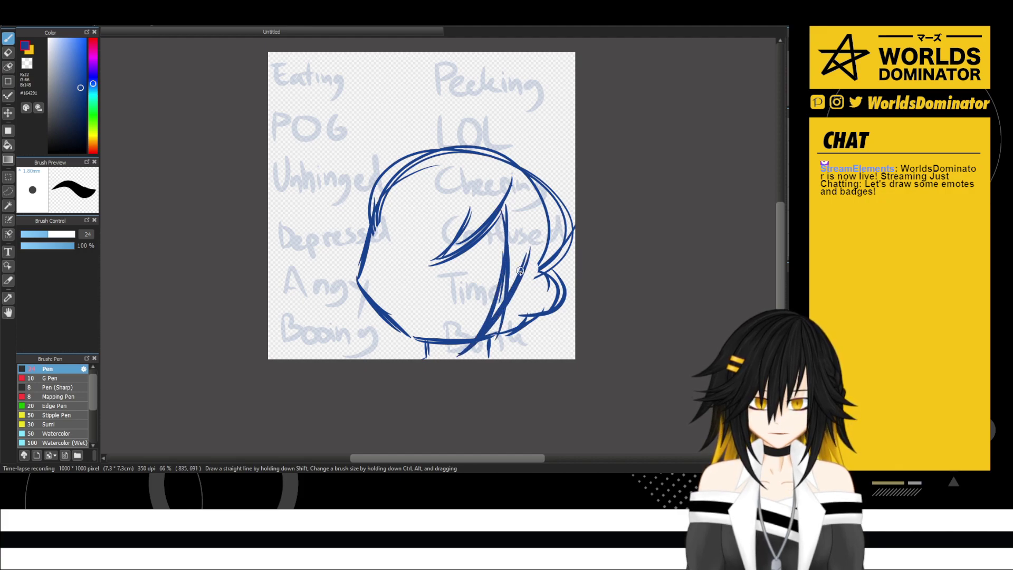
- Sketch short, pointed hair strands around the ear and down to the neck
left_click_drag(522, 270, 549, 343)
left_click_drag(537, 288, 541, 334)
left_click_drag(538, 276, 573, 306)
mouse_move(508, 305)
left_mouse_down()
mouse_move(489, 359)
mouse_move(473, 357)
left_mouse_up()
- Sketch the raised crown of the hair and the pointed bangs over the left side of the forehead
mouse_move(499, 145)
left_mouse_down()
mouse_move(422, 153)
mouse_move(381, 204)
left_mouse_up()
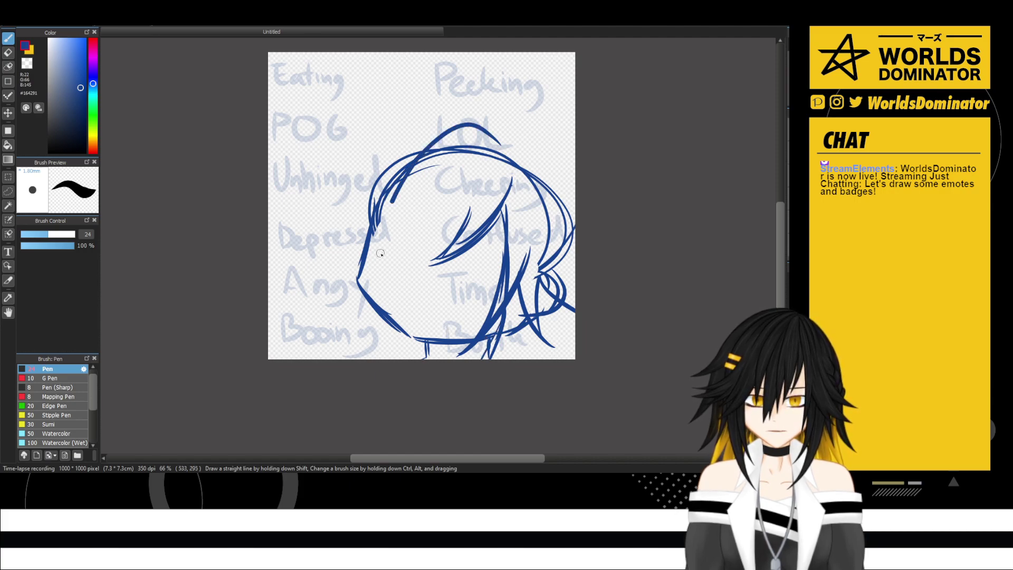
left_click_drag(428, 145, 382, 261)
mouse_move(462, 161)
left_mouse_down()
mouse_move(443, 172)
mouse_move(392, 266)
left_mouse_up()
left_click_drag(410, 214, 392, 287)
left_click_drag(417, 240, 389, 294)
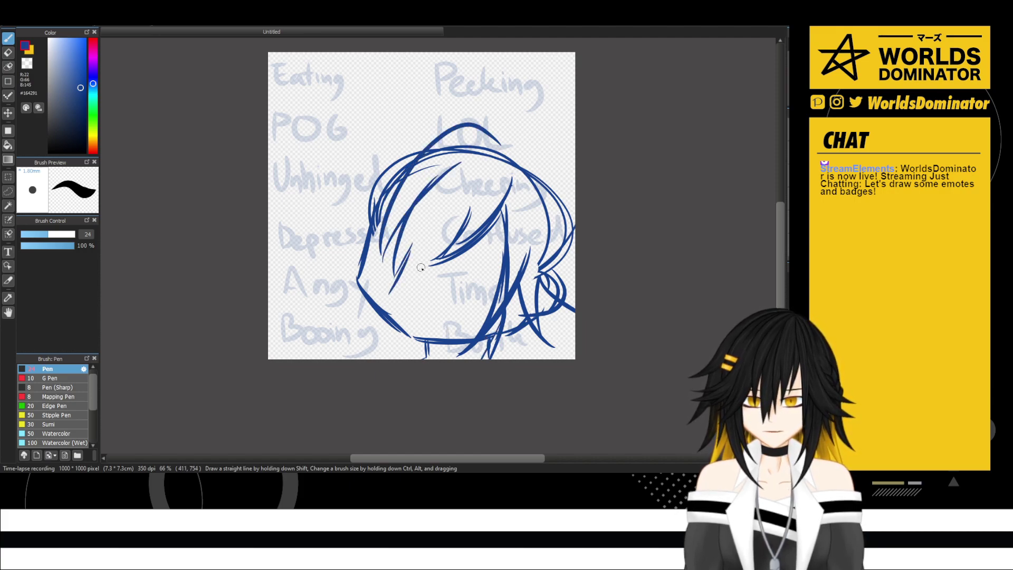
left_click_drag(451, 237, 400, 283)
left_click_drag(472, 211, 414, 265)
- Sketch spikes flaring out from the left side of the head and long strands hanging beside the left cheek
mouse_move(385, 221)
left_mouse_down()
mouse_move(335, 238)
mouse_move(358, 212)
mouse_move(295, 184)
mouse_move(420, 140)
left_mouse_up()
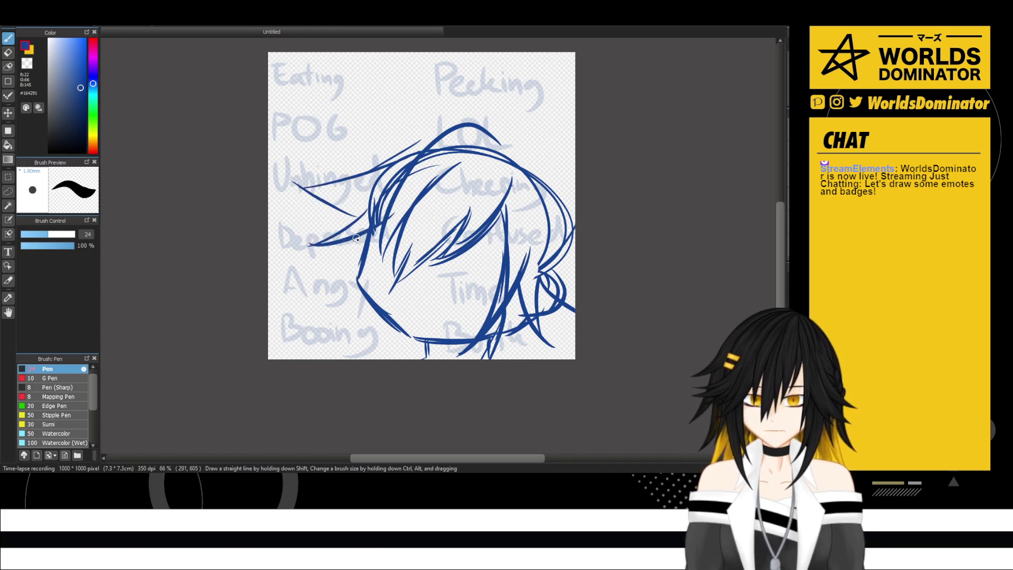
left_click_drag(345, 242, 345, 357)
left_click_drag(348, 294, 342, 353)
left_click_drag(342, 295, 369, 358)
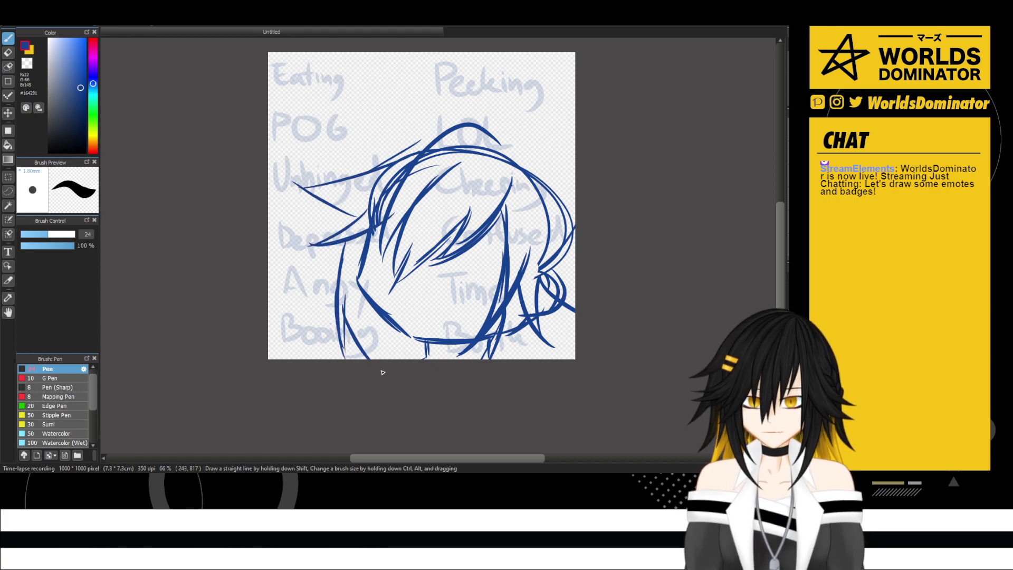
mouse_move(365, 297)
left_mouse_down()
mouse_move(383, 361)
mouse_move(371, 359)
left_mouse_up()
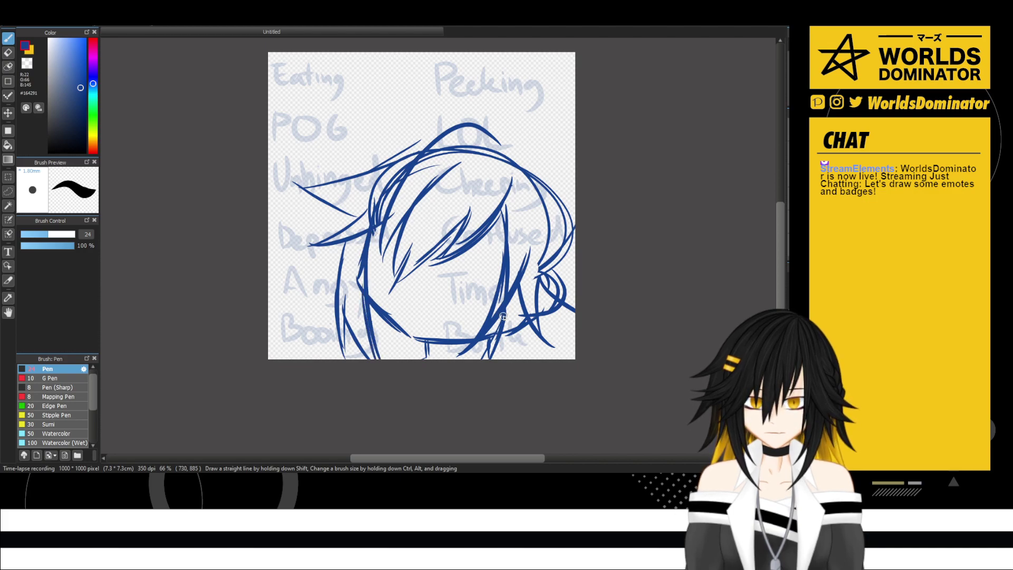
- Add hair strands beside the neck and sketch both eyes with curved upper lids, short lower lids and round irises
left_click_drag(492, 323, 471, 365)
left_click_drag(529, 321, 514, 361)
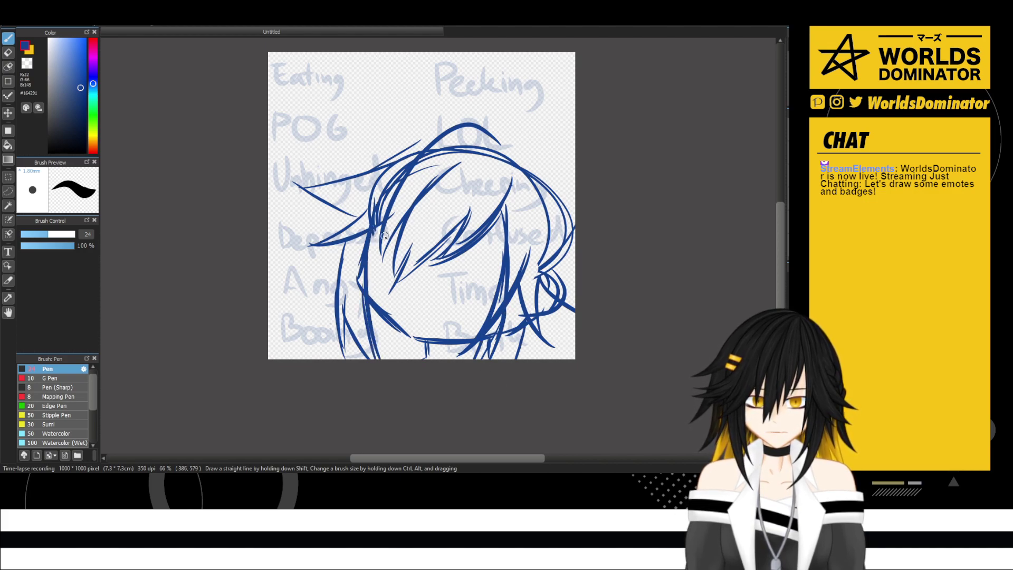
mouse_move(372, 241)
left_mouse_down()
mouse_move(399, 237)
mouse_move(411, 250)
mouse_move(500, 268)
left_mouse_up()
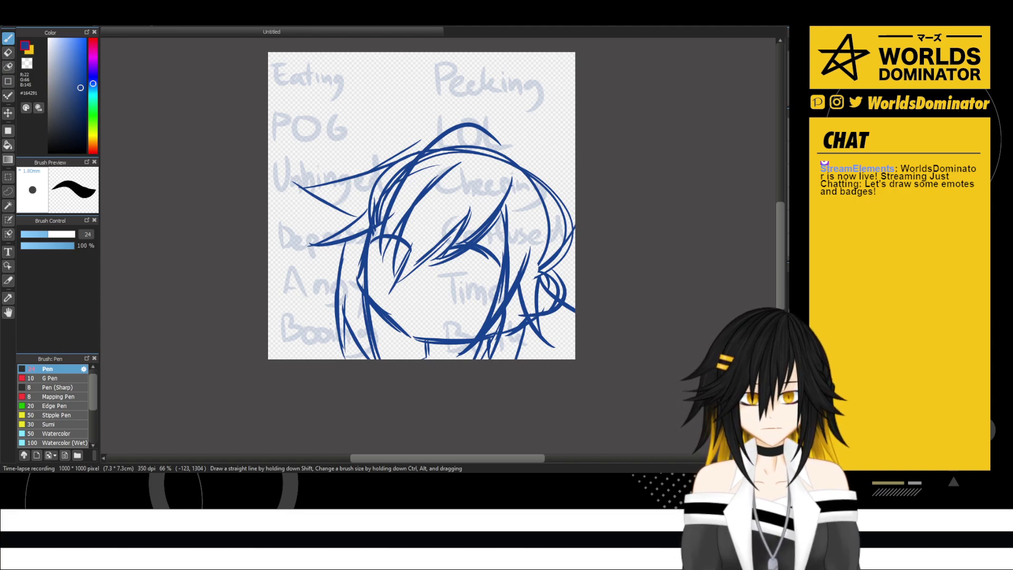
scroll(579, 338, "up", 1)
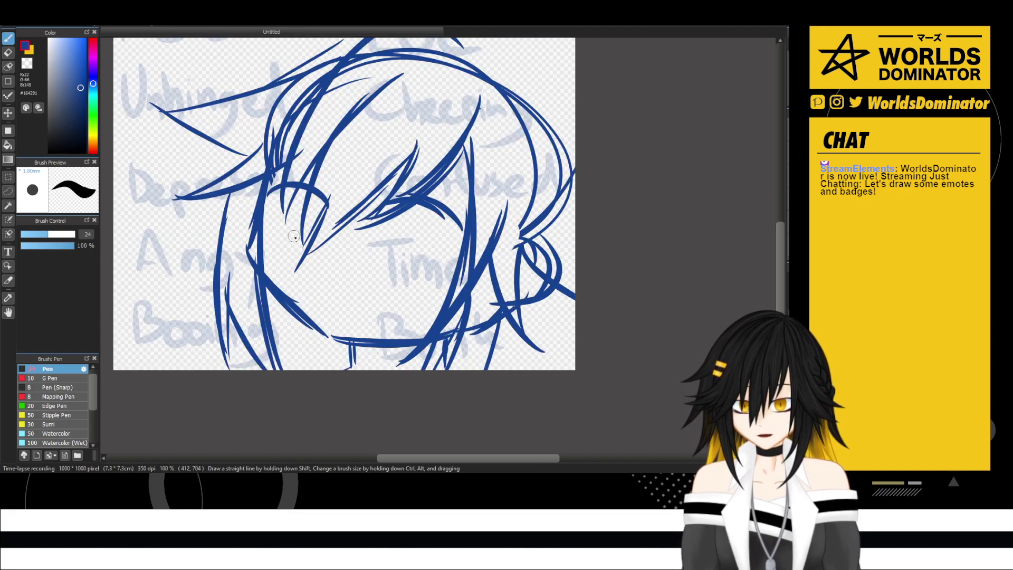
left_click_drag(276, 232, 316, 243)
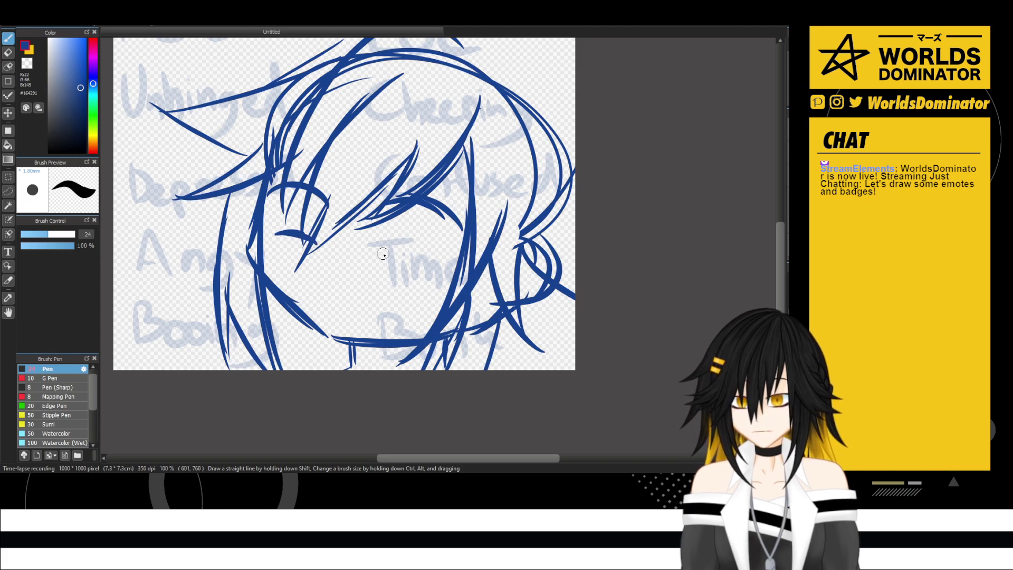
left_click_drag(382, 248, 433, 262)
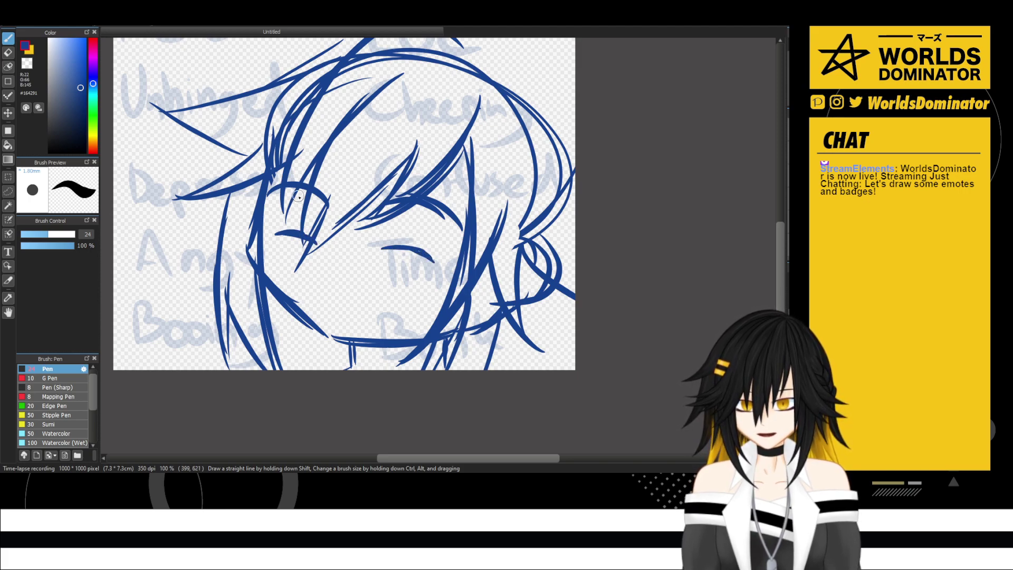
mouse_move(298, 196)
left_mouse_down()
mouse_move(279, 197)
mouse_move(287, 220)
mouse_move(311, 200)
left_mouse_up()
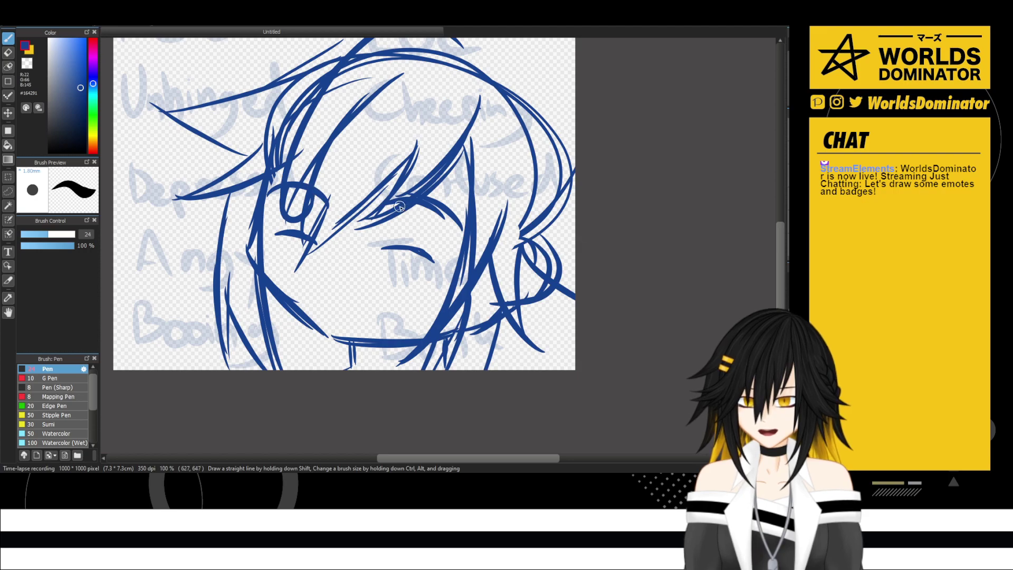
mouse_move(399, 207)
left_mouse_down()
mouse_move(381, 226)
mouse_move(406, 237)
mouse_move(420, 210)
mouse_move(415, 203)
left_mouse_up()
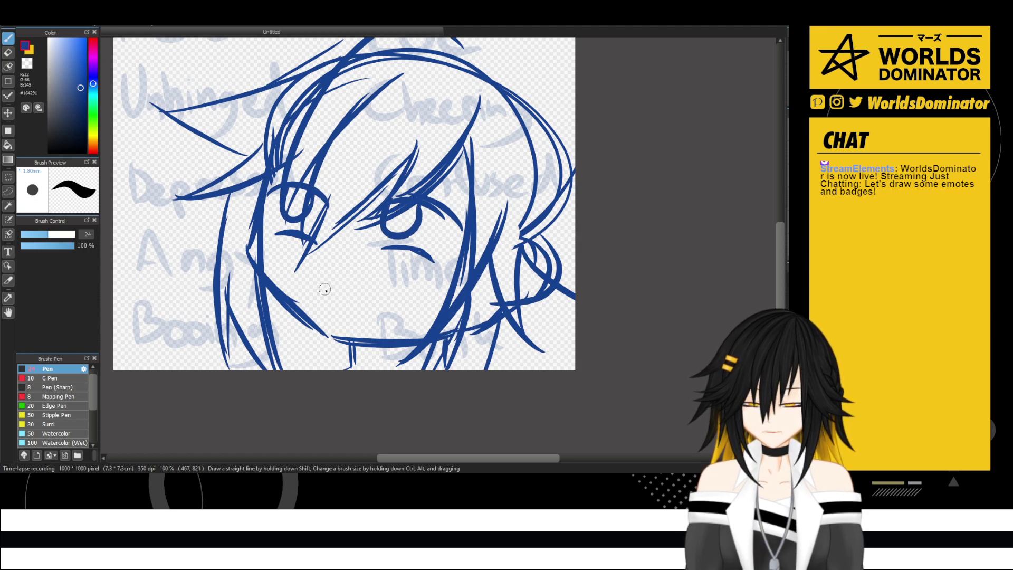
- Sketch a small open mouth above the chin
mouse_move(315, 291)
left_mouse_down()
mouse_move(343, 281)
mouse_move(373, 294)
mouse_move(326, 287)
mouse_move(366, 300)
mouse_move(331, 307)
mouse_move(364, 306)
left_mouse_up()
key("ctrl+z")
scroll(364, 305, "down", 2)
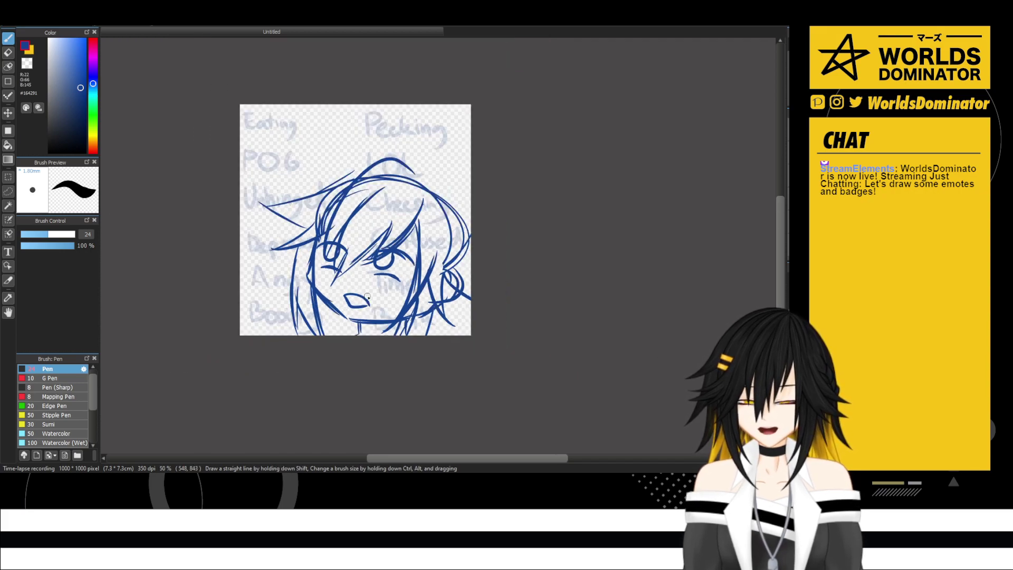
- Draw three large question marks above the head, over the Eating and POG entries
left_click_drag(364, 190, 335, 226)
scroll(331, 207, "up", 1)
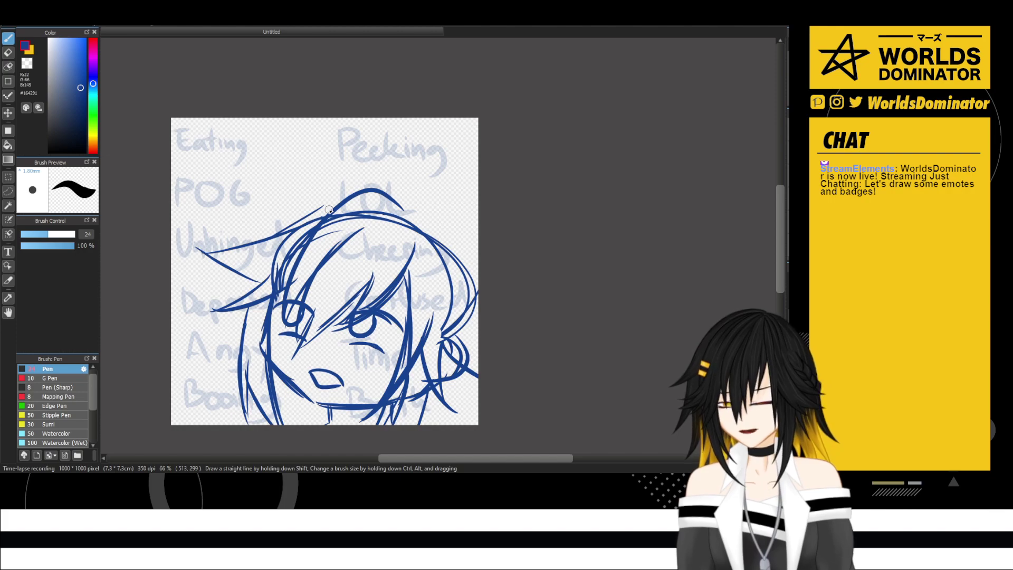
mouse_move(189, 170)
left_mouse_down()
mouse_move(226, 163)
mouse_move(226, 196)
left_mouse_up()
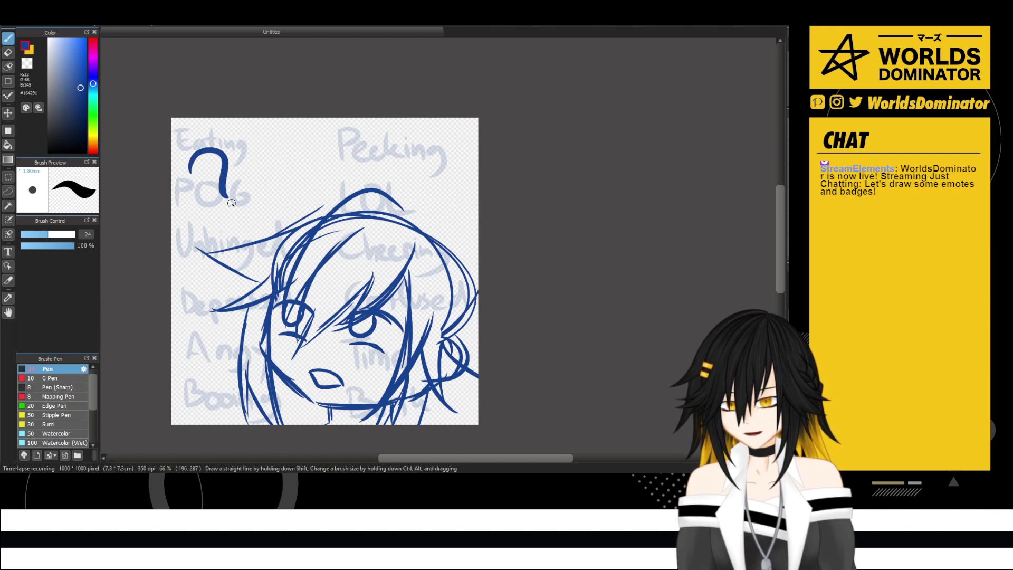
left_click(232, 205)
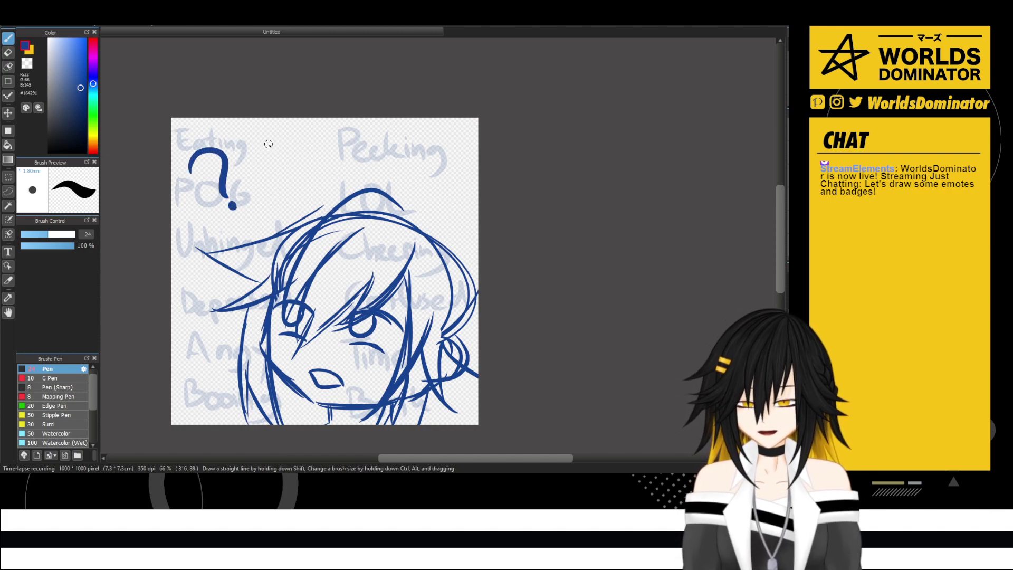
mouse_move(262, 141)
left_mouse_down()
mouse_move(297, 146)
mouse_move(285, 181)
left_mouse_up()
left_click(284, 191)
mouse_move(311, 140)
left_mouse_down()
mouse_move(337, 150)
mouse_move(317, 188)
left_mouse_up()
left_click(316, 197)
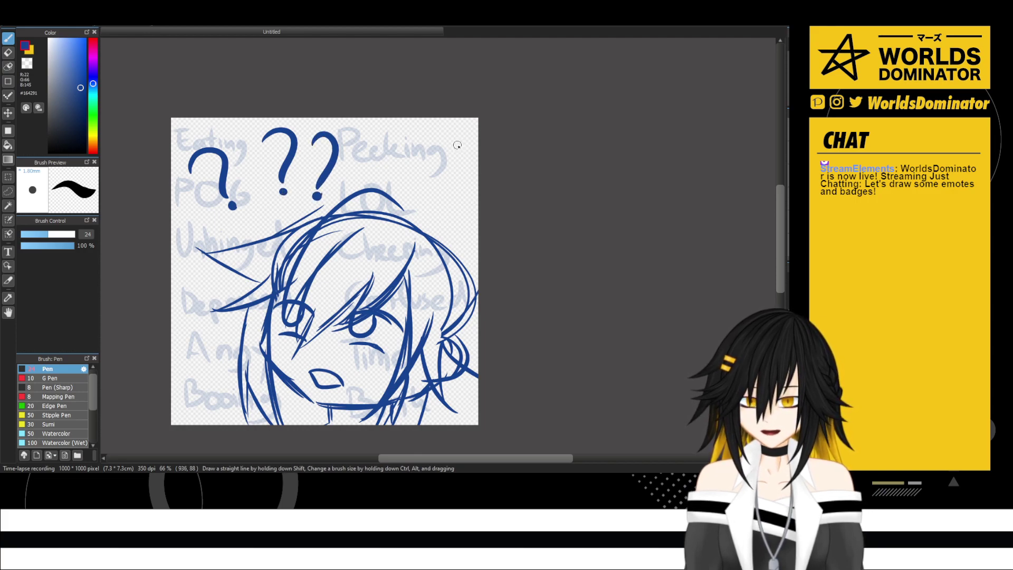
- Sketch the outer contour of the hair around the back right of the head with overlapping curved strokes
mouse_move(405, 215)
left_mouse_down()
mouse_move(460, 242)
mouse_move(478, 284)
left_mouse_up()
left_click_drag(466, 244, 481, 295)
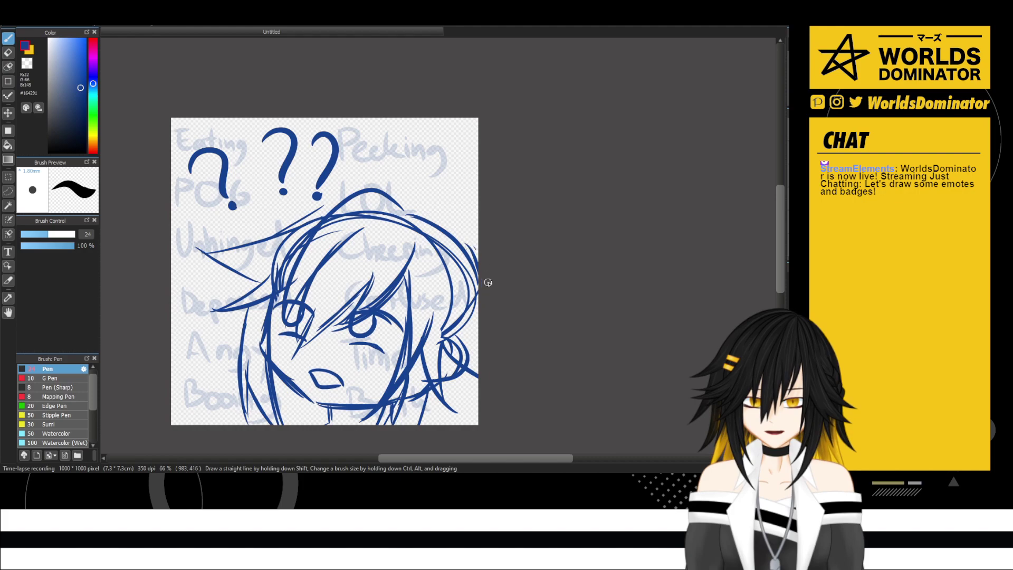
left_click_drag(405, 214, 478, 272)
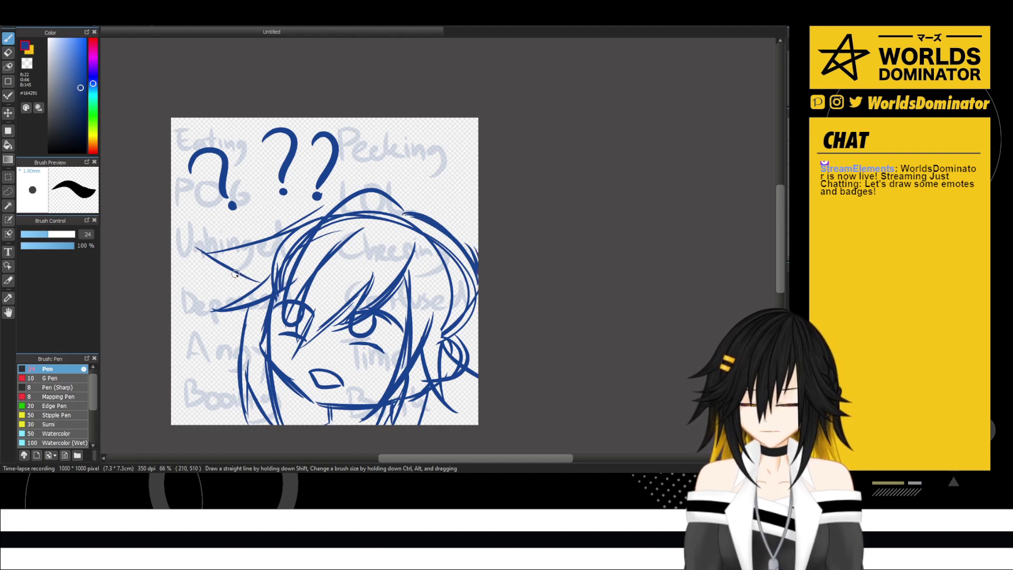
mouse_move(236, 274)
left_mouse_down()
mouse_move(198, 358)
mouse_move(228, 337)
left_mouse_up()
key("ctrl+z")
key("ctrl+z")
left_click_drag(252, 281, 219, 364)
mouse_move(236, 311)
left_mouse_down()
mouse_move(204, 374)
mouse_move(231, 404)
left_mouse_up()
left_click_drag(235, 346, 201, 429)
left_click_drag(251, 388, 214, 422)
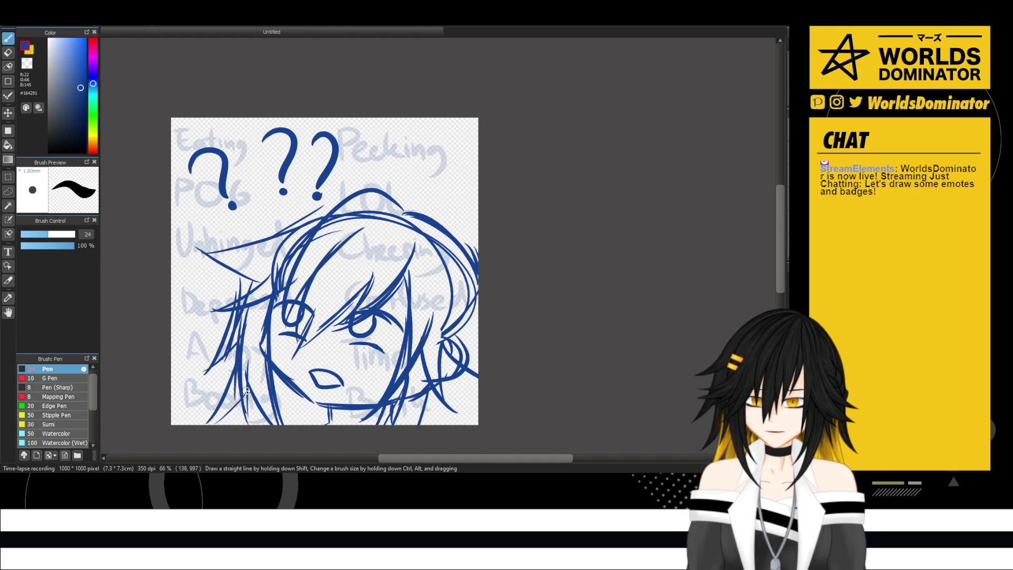
key("ctrl+z")
key("ctrl+z")
key("ctrl+z")
key("ctrl+z")
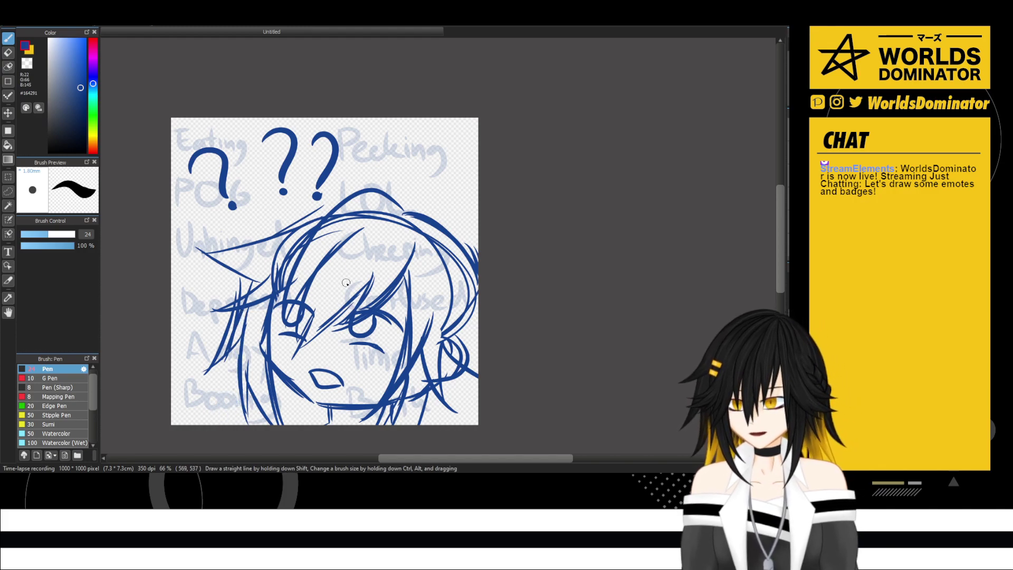
key("ctrl+z")
key("ctrl+z")
key("ctrl+z")
key("ctrl+z")
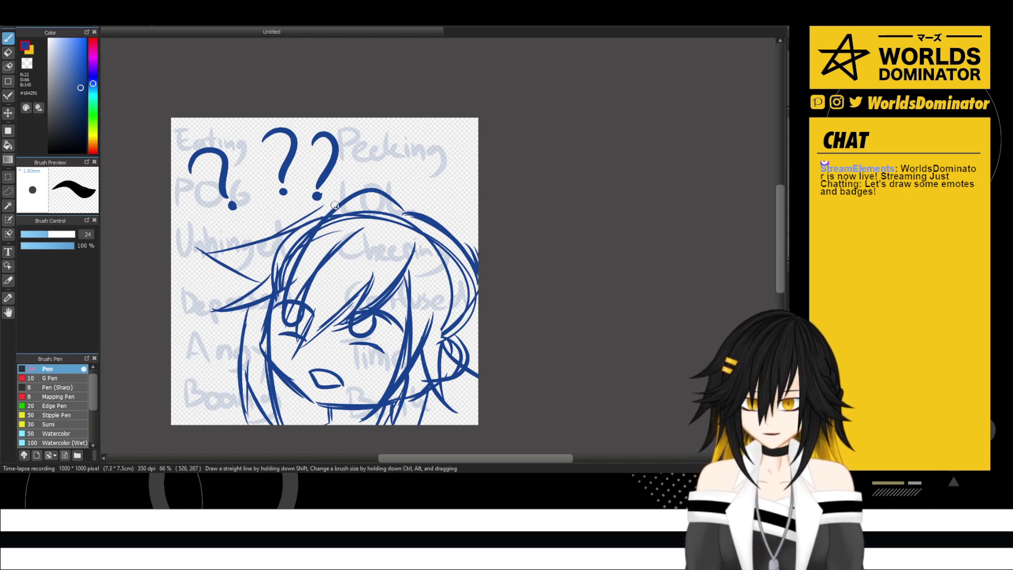
- Sketch a fuller left hair outline from the crown, with long spiky strands falling down to the canvas edge
left_click_drag(344, 200, 246, 243)
left_click_drag(290, 213, 229, 293)
mouse_move(249, 246)
left_mouse_down()
mouse_move(189, 331)
mouse_move(228, 310)
left_mouse_up()
left_click_drag(243, 273, 207, 402)
left_click_drag(231, 356, 231, 424)
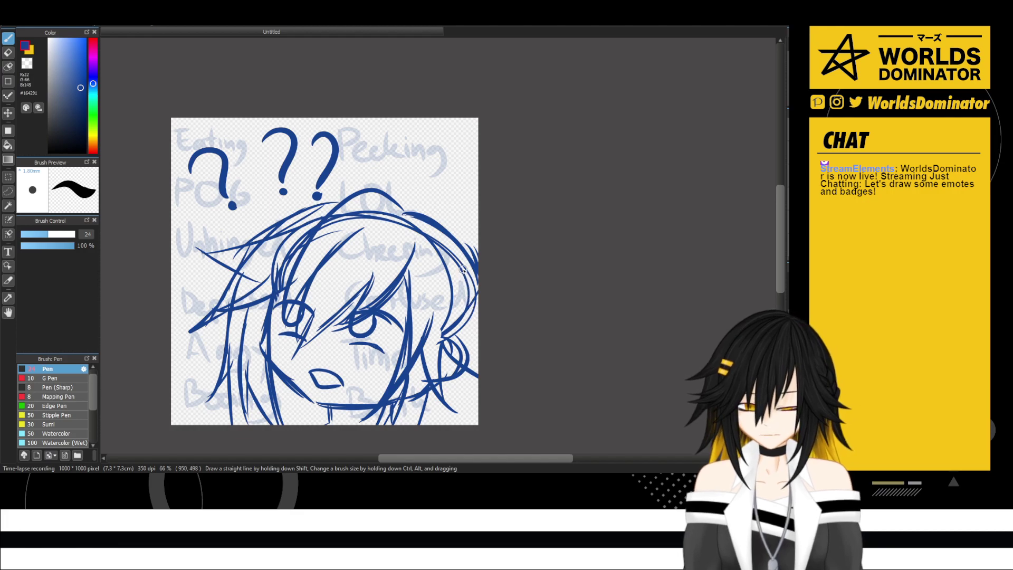
- Lasso the head sketch, narrow it from its left side with a transform, and draw collar curves below the chin
key("l")
mouse_move(519, 271)
left_mouse_down()
mouse_move(473, 177)
mouse_move(343, 191)
mouse_move(162, 260)
mouse_move(203, 446)
mouse_move(222, 451)
left_mouse_up()
key("ctrl+t")
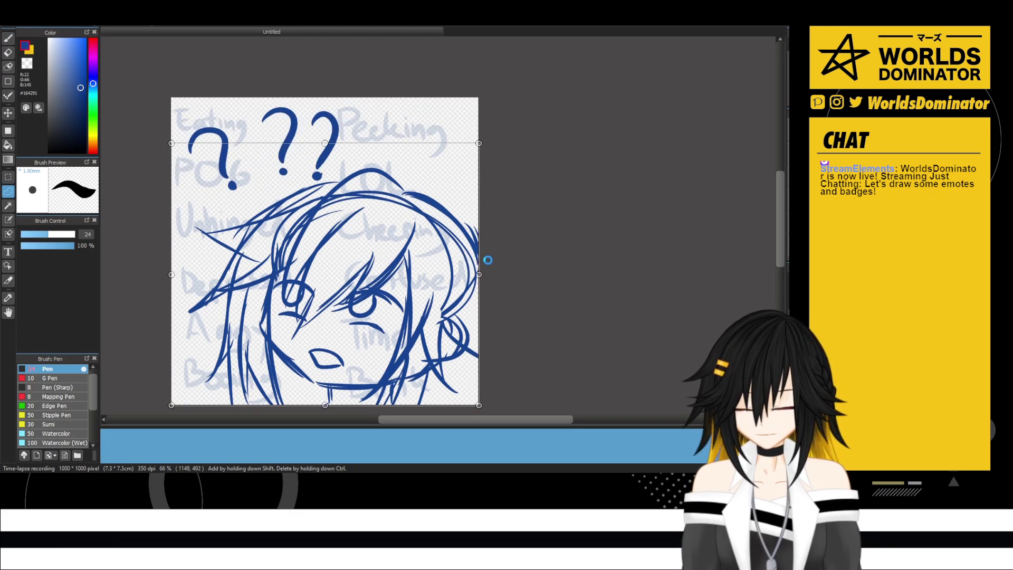
left_click_drag(171, 279, 207, 284)
left_click_drag(401, 264, 399, 262)
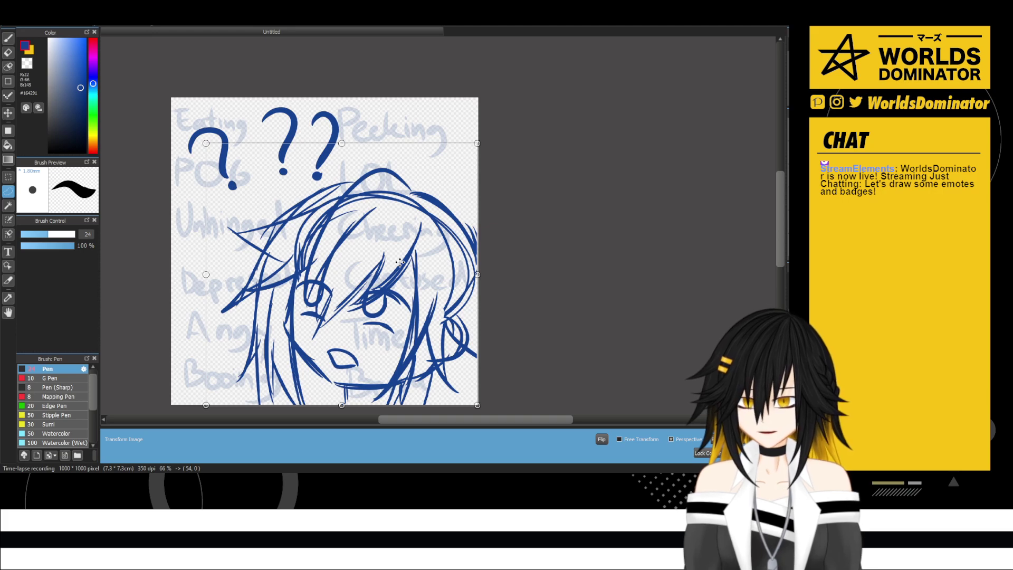
key("Return")
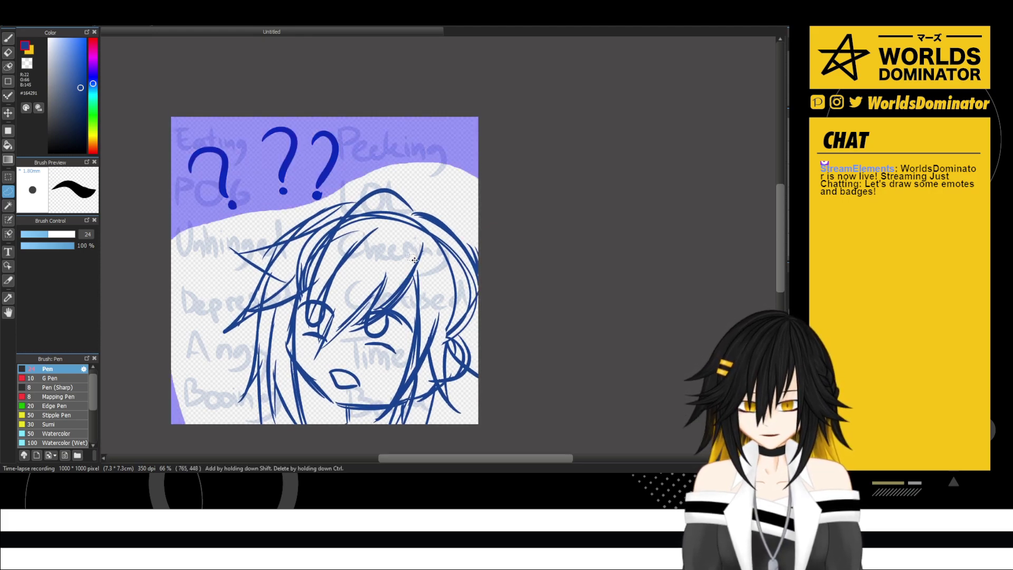
key("ctrl+d")
key("b")
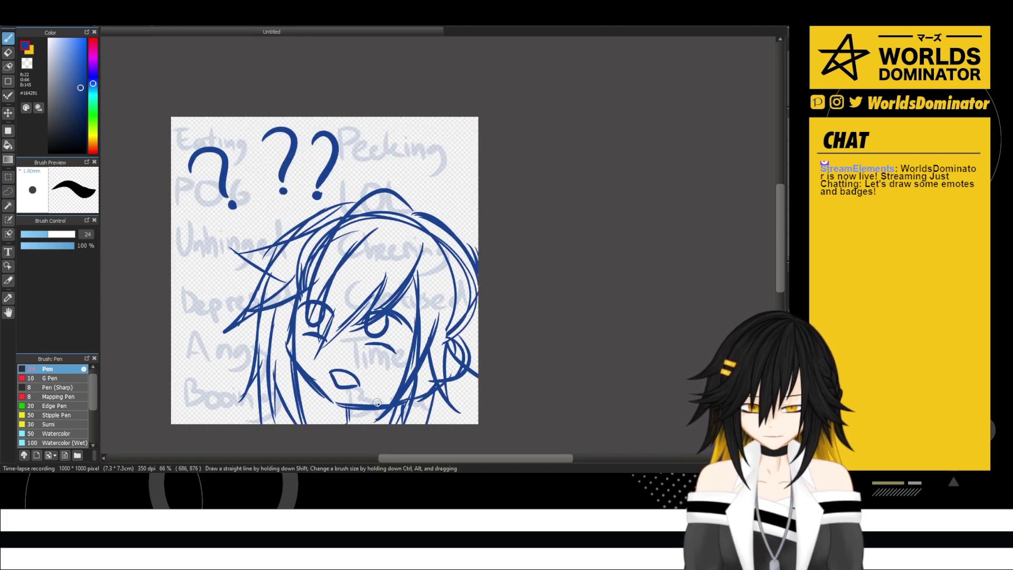
mouse_move(404, 409)
left_mouse_down()
mouse_move(375, 429)
mouse_move(326, 418)
mouse_move(333, 426)
left_mouse_up()
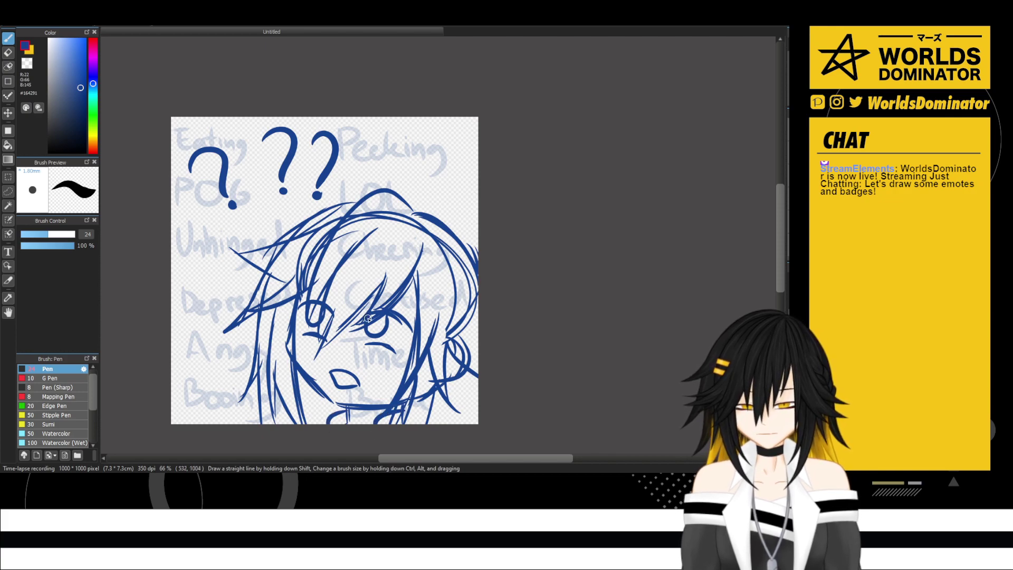
- Lasso the three question marks above the head, delete them and clear the selection
key("l")
mouse_move(357, 123)
left_mouse_down()
mouse_move(333, 206)
mouse_move(250, 232)
mouse_move(244, 86)
mouse_move(253, 85)
left_mouse_up()
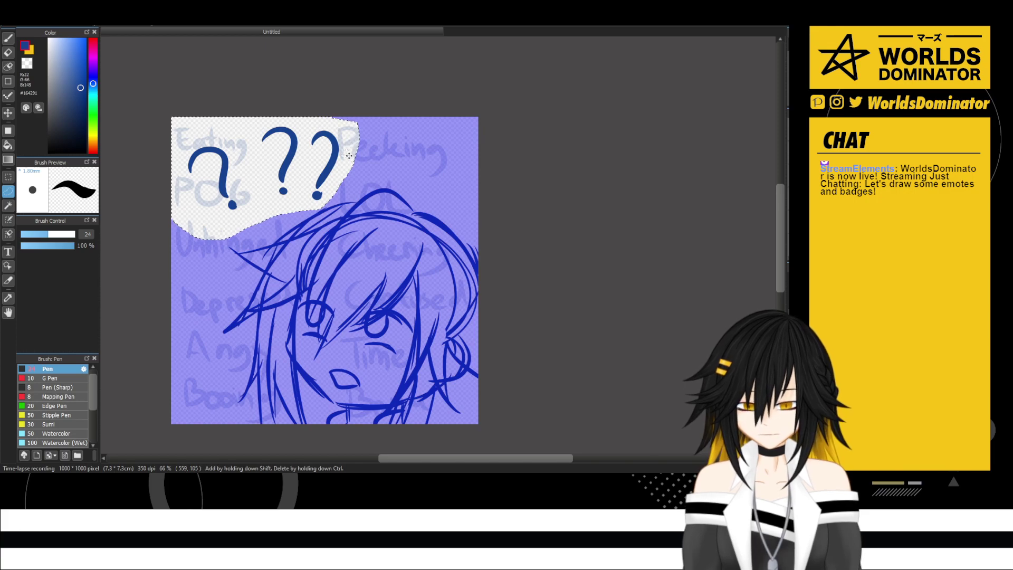
key("Delete")
key("m")
key("ctrl+d")
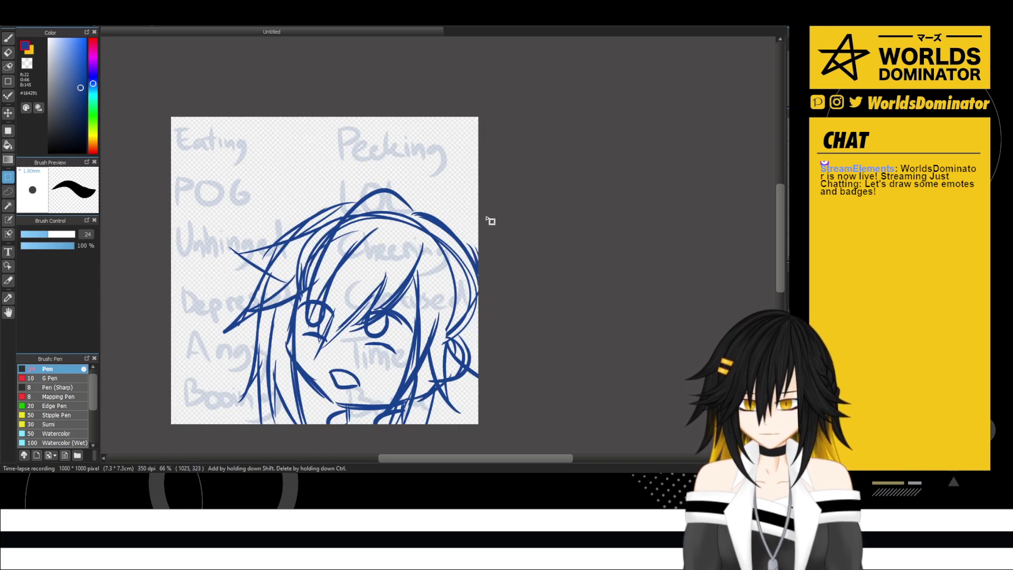
- Draw three large dots above the head and enclose them in a speech bubble with its tail pointing at the hair
key("b")
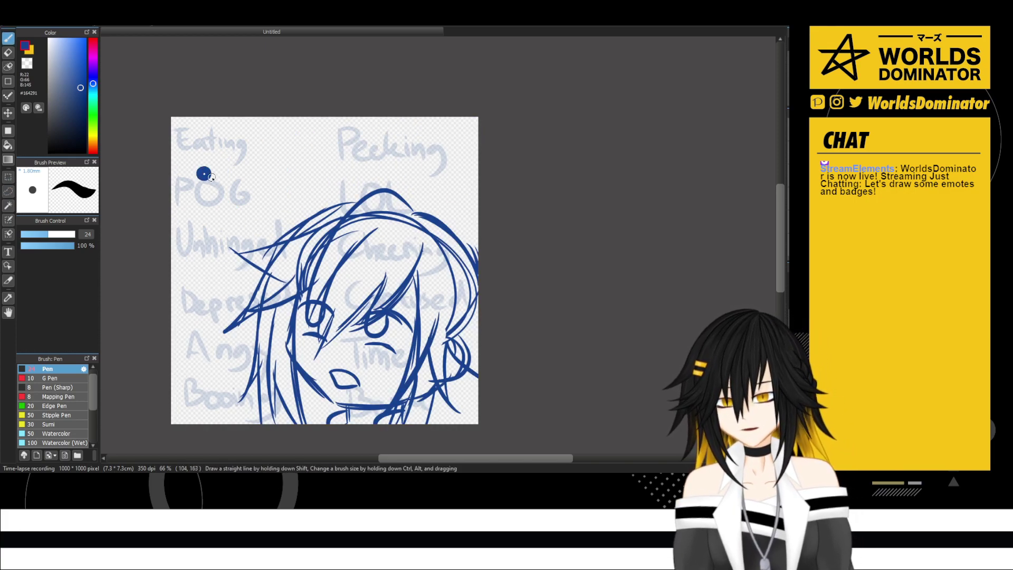
left_click_drag(256, 171, 309, 175)
left_click_drag(303, 212, 315, 120)
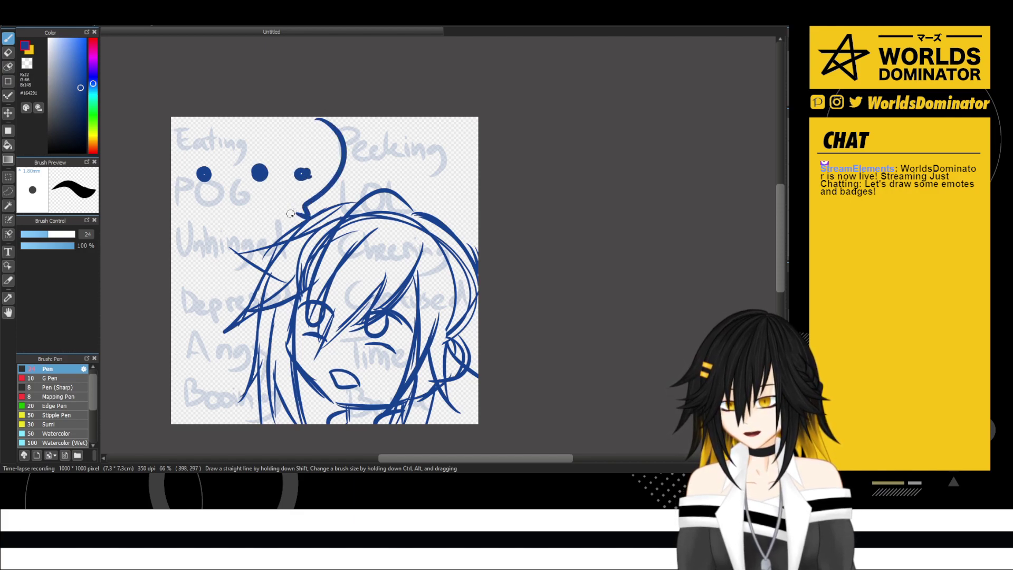
left_click_drag(291, 214, 146, 186)
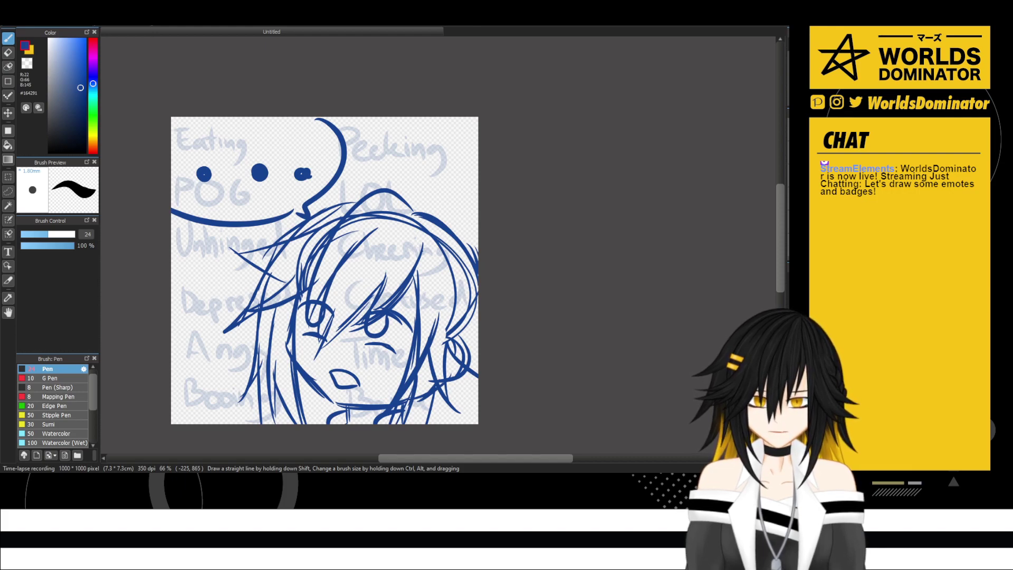
left_click_drag(369, 333, 455, 300)
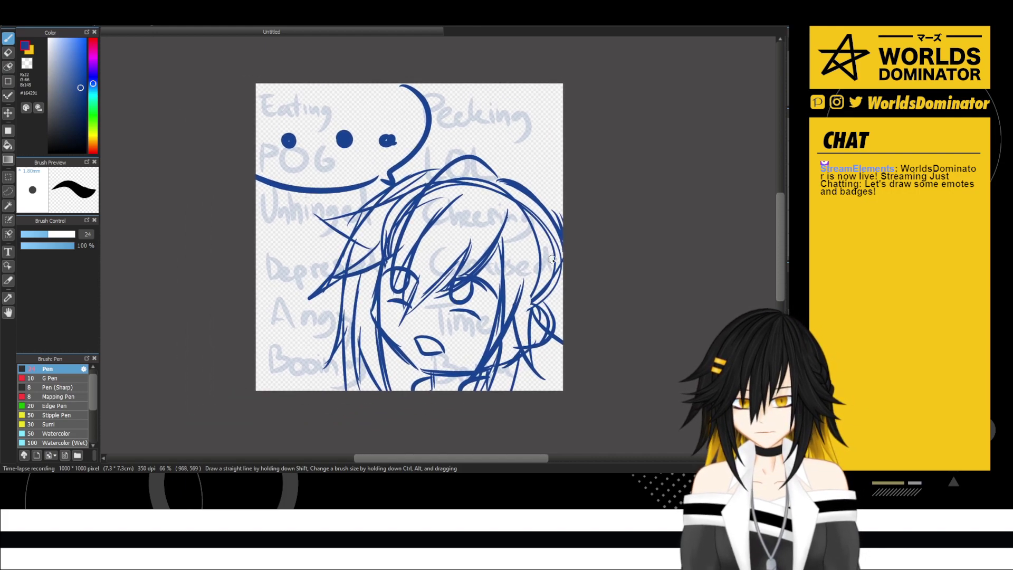
scroll(552, 259, "up", 1)
scroll(535, 260, "down", 1)
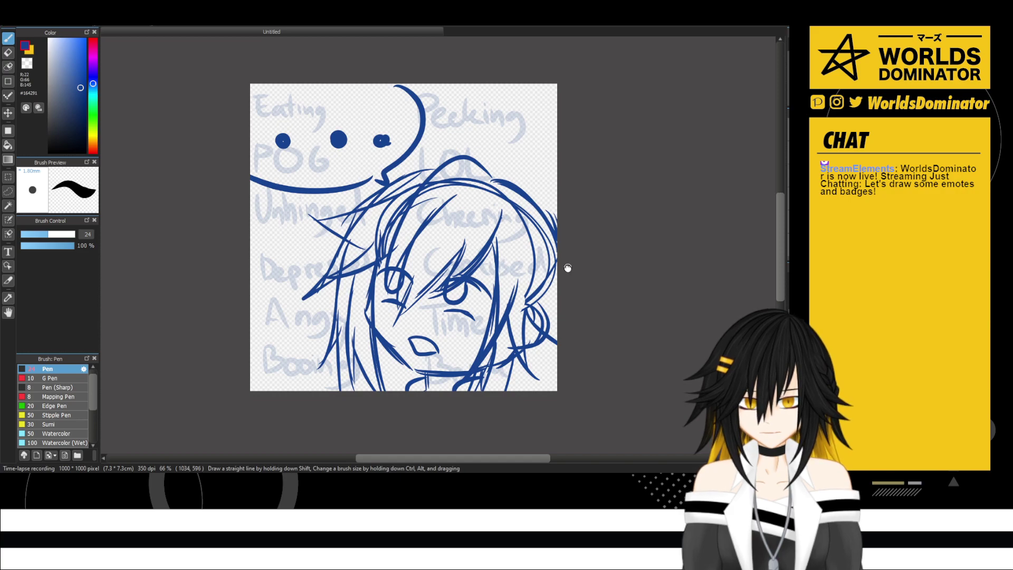
scroll(551, 274, "up", 1)
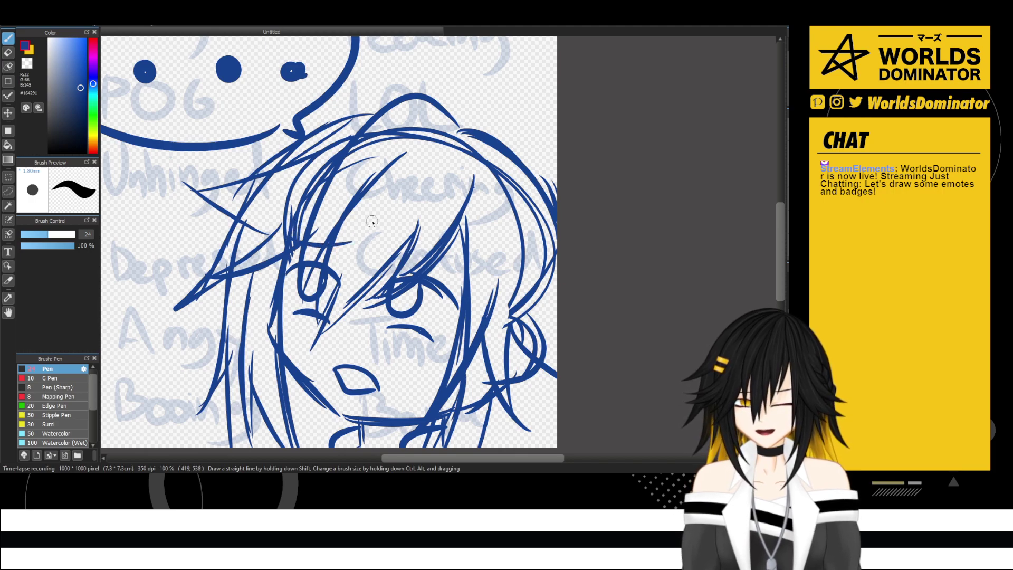
scroll(575, 52, "down", 2)
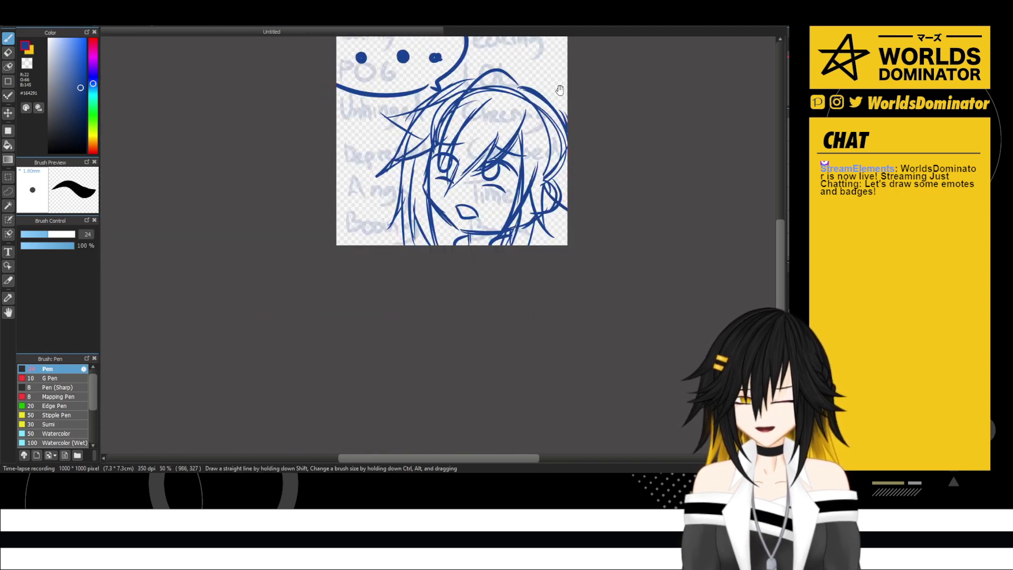
left_click_drag(529, 124, 484, 217)
scroll(484, 216, "up", 1)
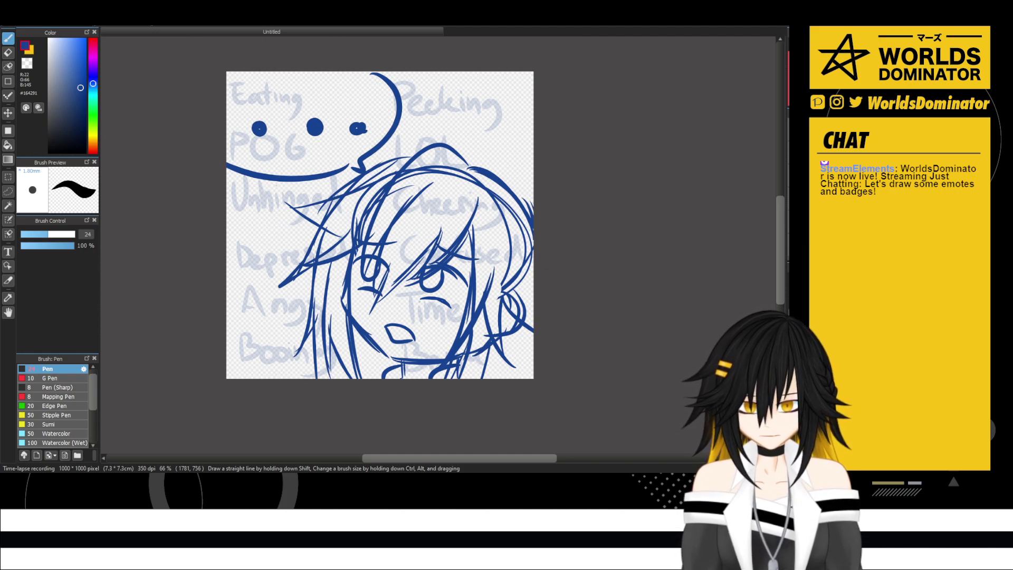
- Remove the character sketch and speech bubble from the canvas view, keeping only the handwritten emote list
key("Delete")
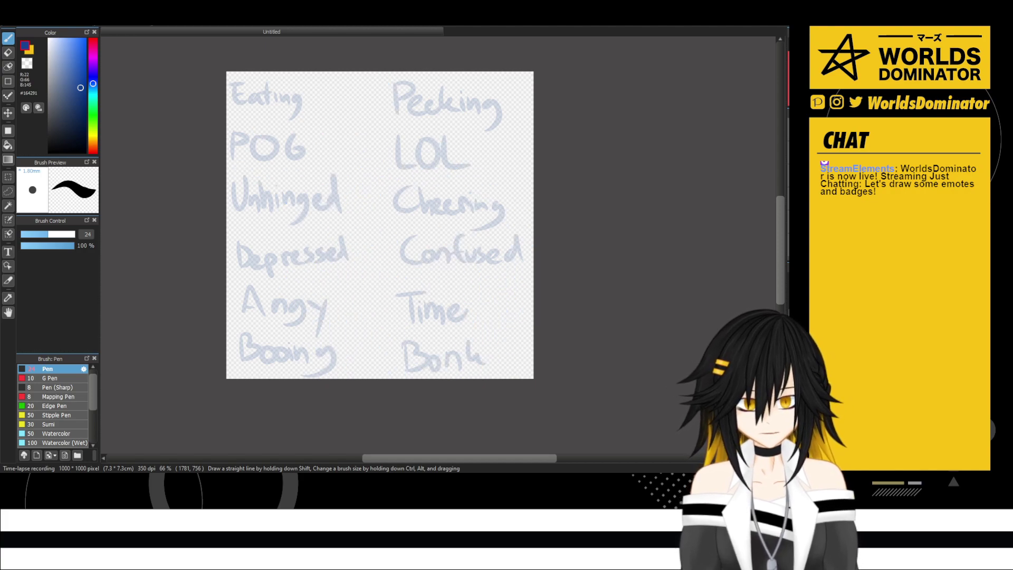
scroll(567, 157, "up", 1)
scroll(566, 157, "down", 2)
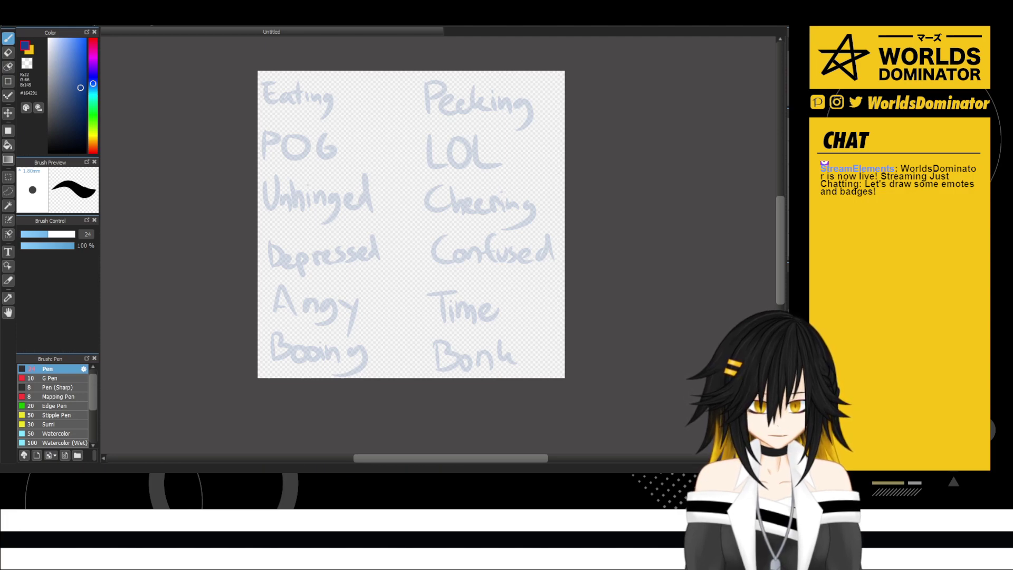
- Bring the emote list back to full strength and strike through the word Confused with several horizontal strokes
key("ctrl+z")
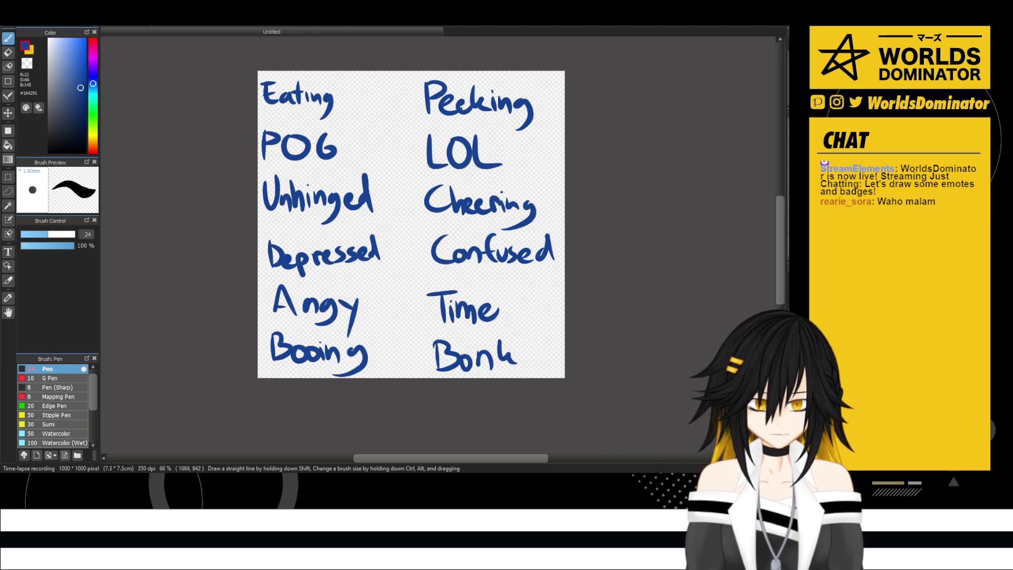
left_click_drag(416, 253, 564, 257)
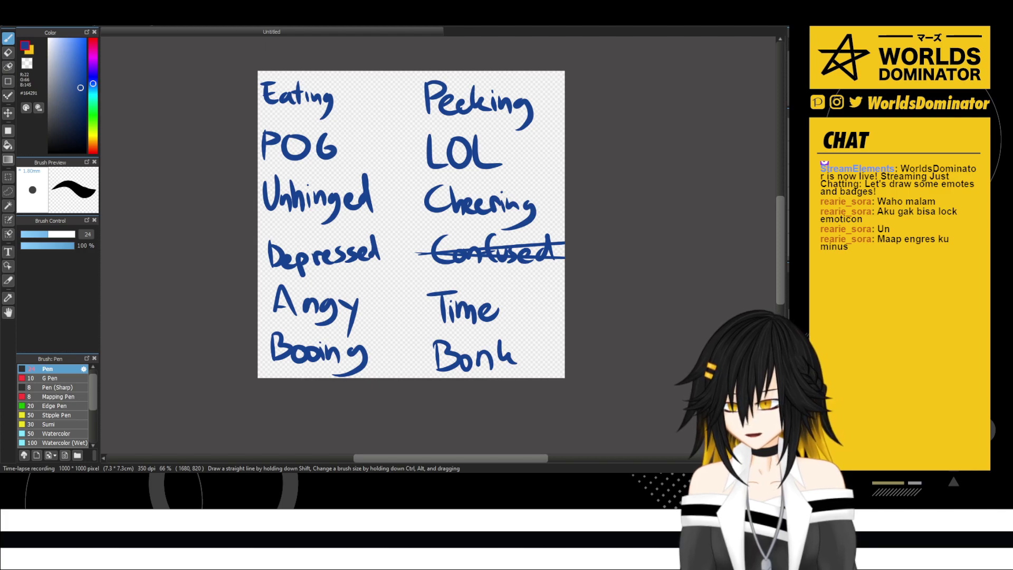
- Switch the canvas view from the emote list to the speech-bubble head sketch and back to the list
key("Delete")
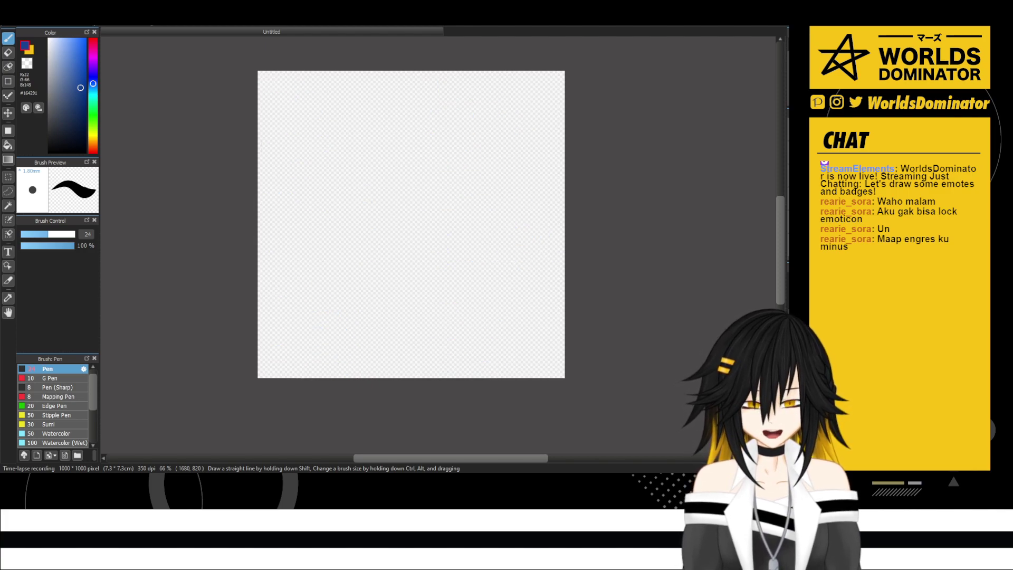
key("ctrl+z")
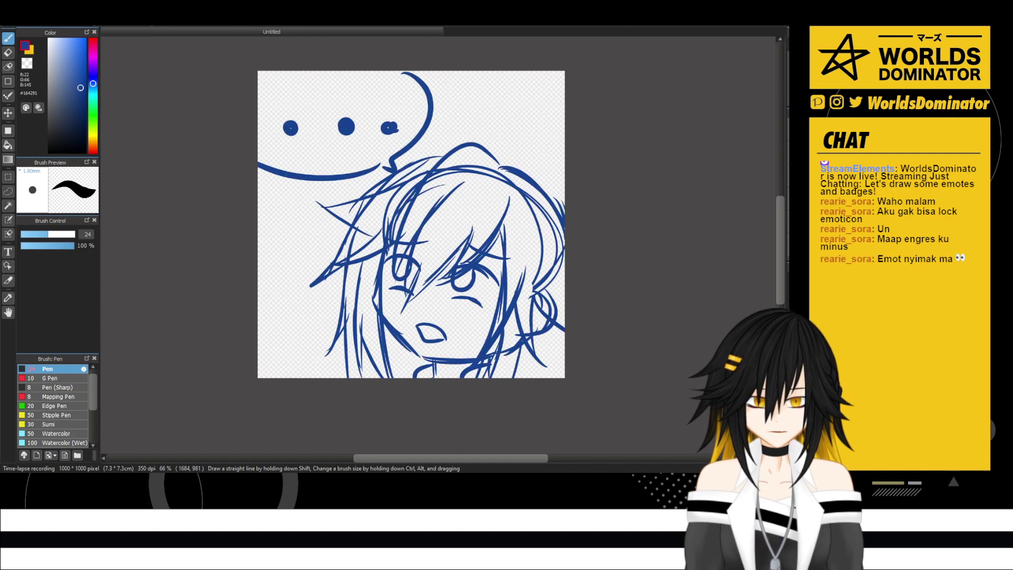
key("Delete")
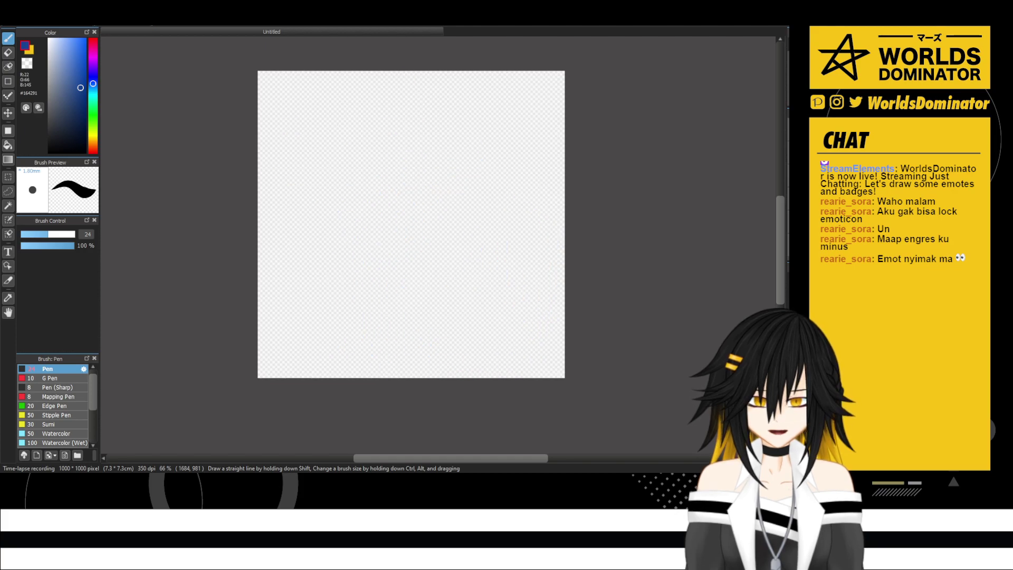
key("ctrl+y")
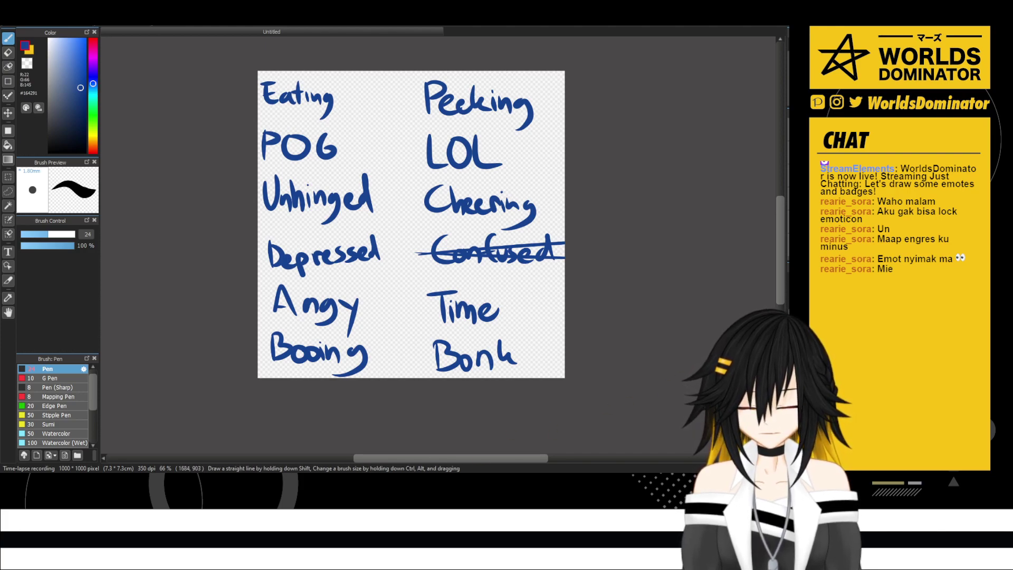
key("ctrl+v")
key("ctrl+t")
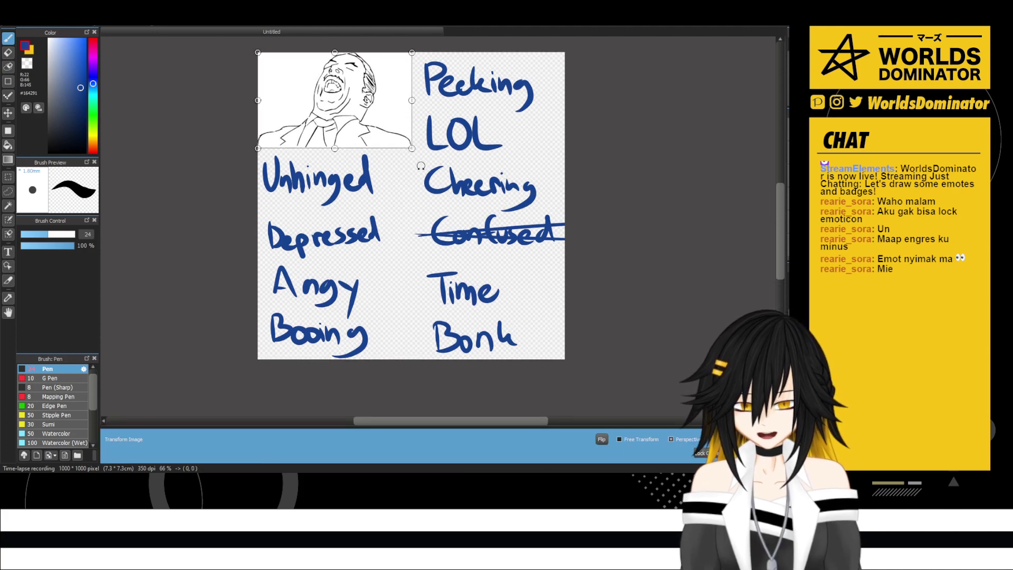
left_click_drag(412, 149, 562, 275)
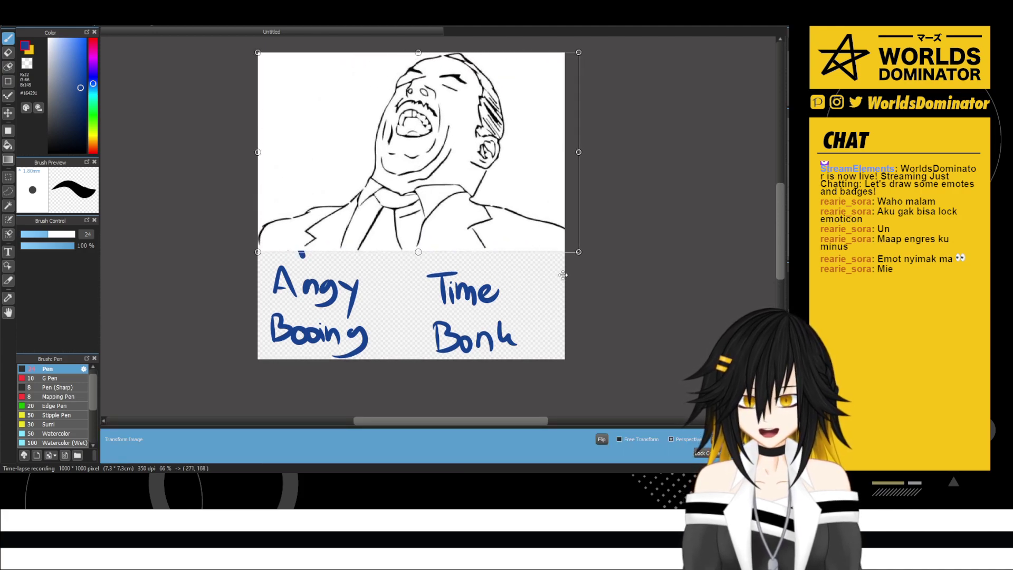
key("Escape")
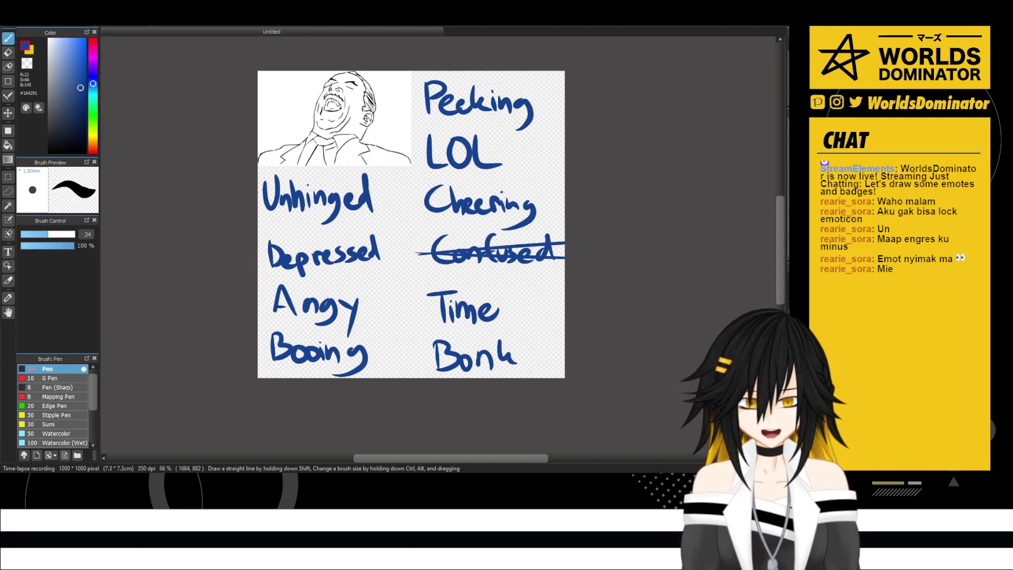
key("ctrl+z")
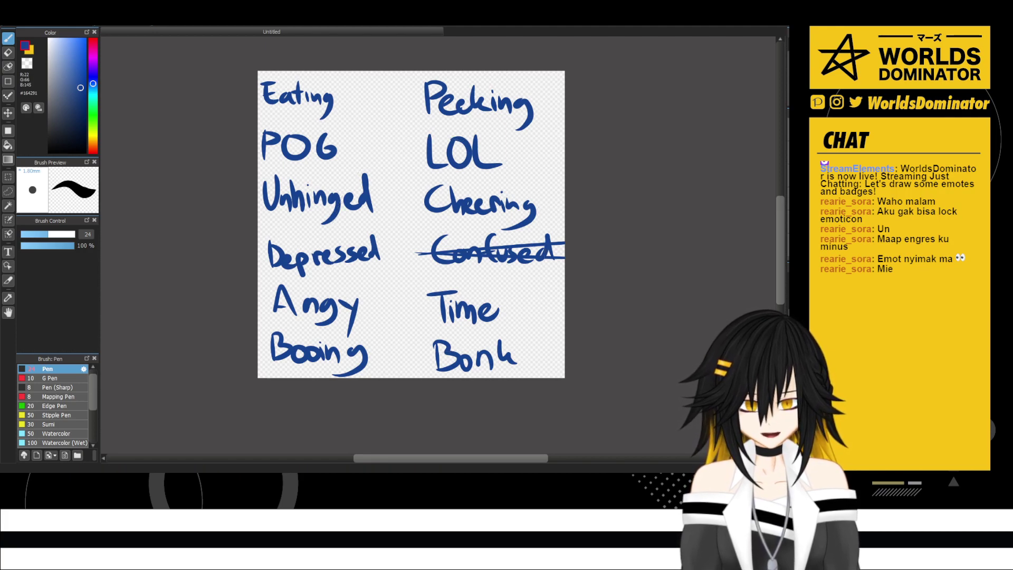
- Remove the emote list from the canvas view and sketch a tilted jawline and chin in the upper middle of the canvas
key("Delete")
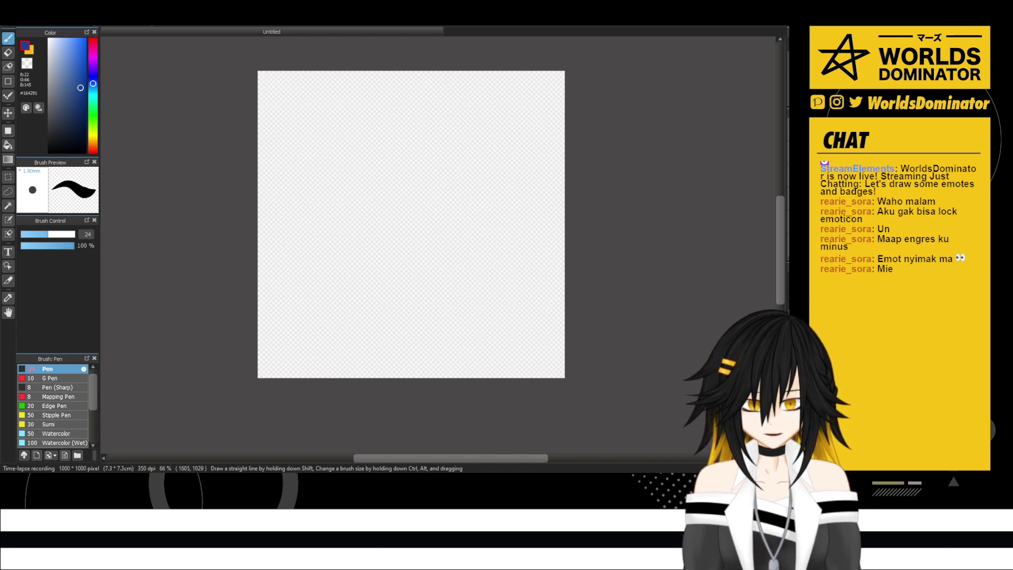
mouse_move(354, 142)
left_mouse_down()
mouse_move(373, 211)
mouse_move(443, 228)
left_mouse_up()
mouse_move(401, 217)
left_mouse_down()
mouse_move(451, 228)
mouse_move(515, 179)
left_mouse_up()
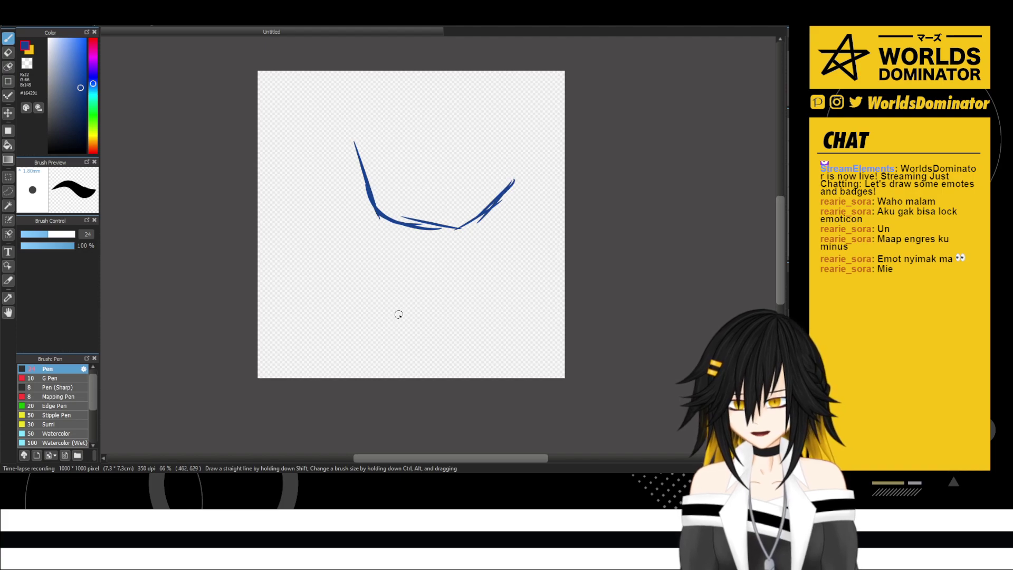
mouse_move(347, 292)
left_mouse_down()
mouse_move(396, 271)
mouse_move(342, 377)
left_mouse_up()
left_click_drag(393, 303, 417, 372)
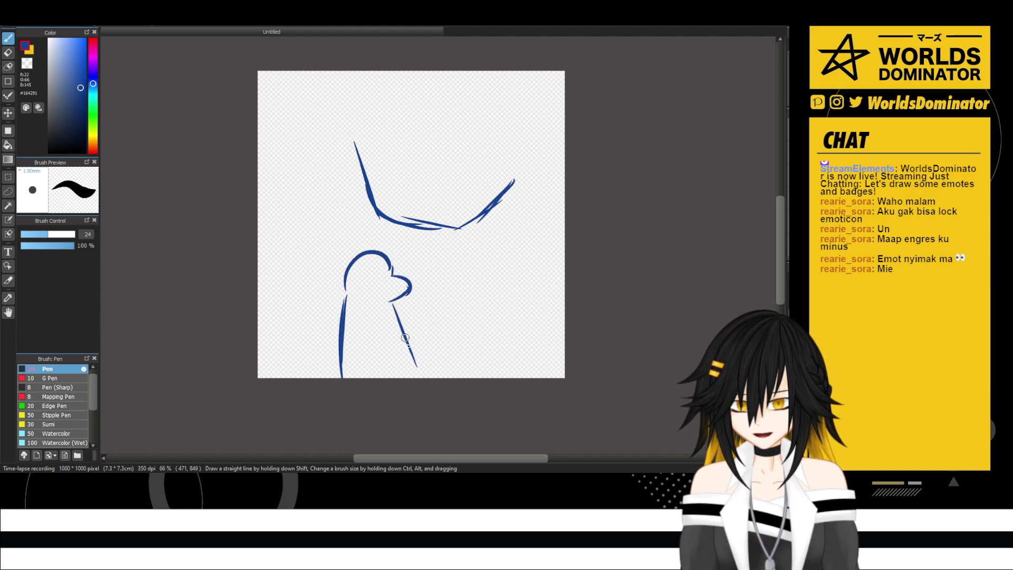
mouse_move(527, 249)
left_mouse_down()
mouse_move(563, 220)
mouse_move(547, 272)
left_mouse_up()
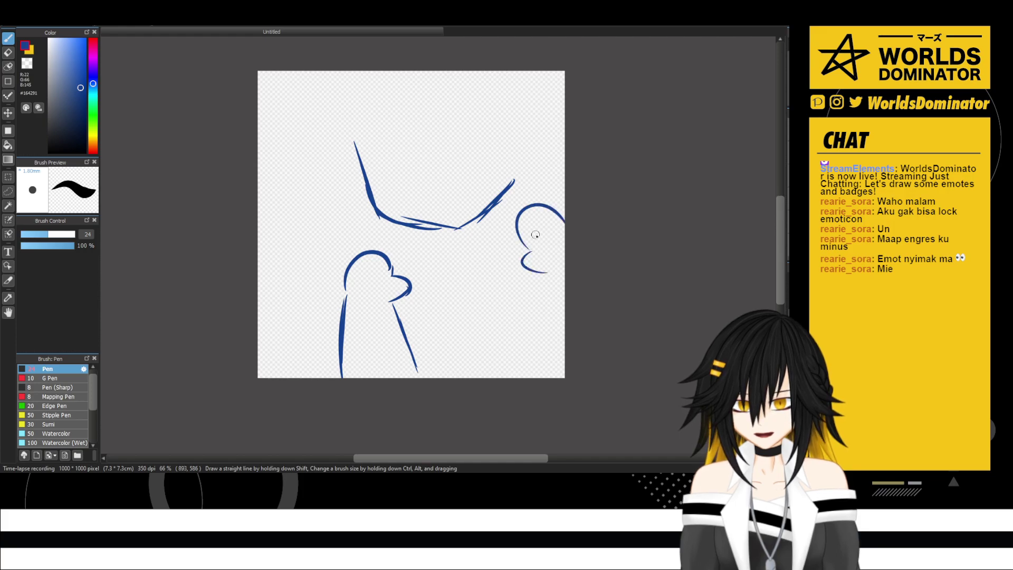
mouse_move(356, 177)
left_mouse_down()
mouse_move(393, 161)
mouse_move(396, 174)
mouse_move(510, 135)
left_mouse_up()
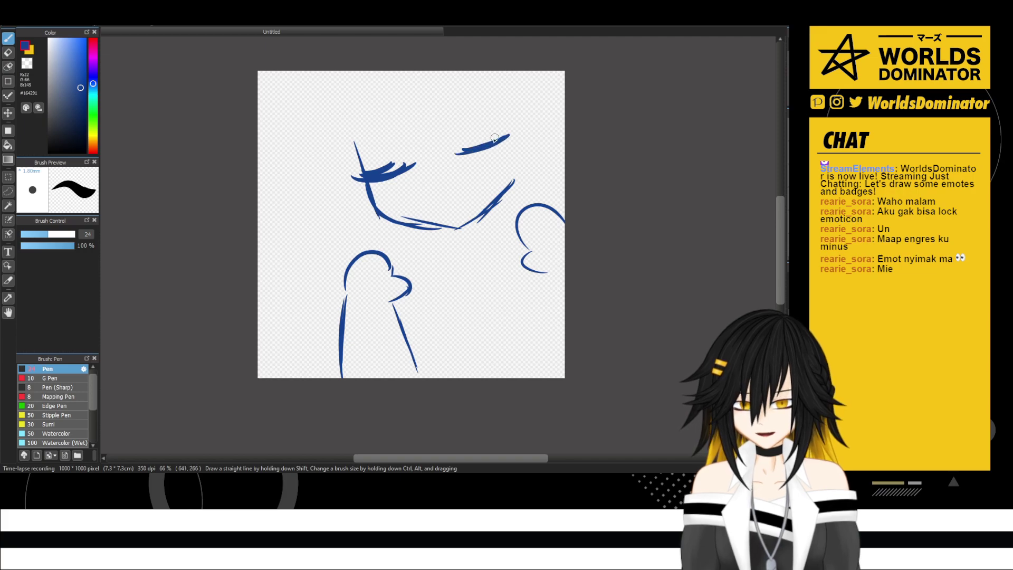
key("ctrl+z")
key("ctrl+z")
key("ctrl+z")
key("ctrl+z")
key("ctrl+z")
key("ctrl+z")
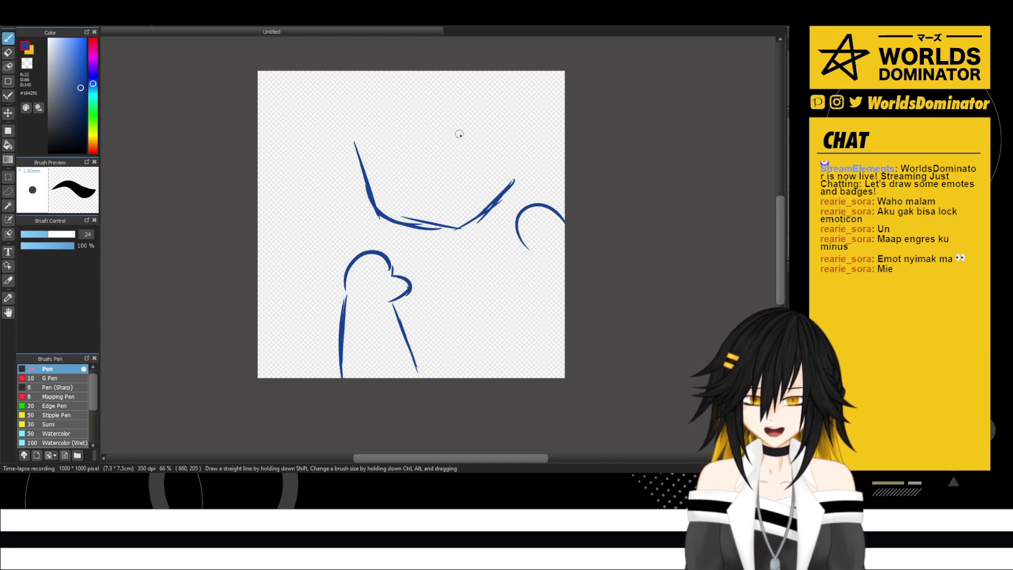
key("ctrl+z")
key("ctrl+z")
key("ctrl+z")
key("ctrl+z")
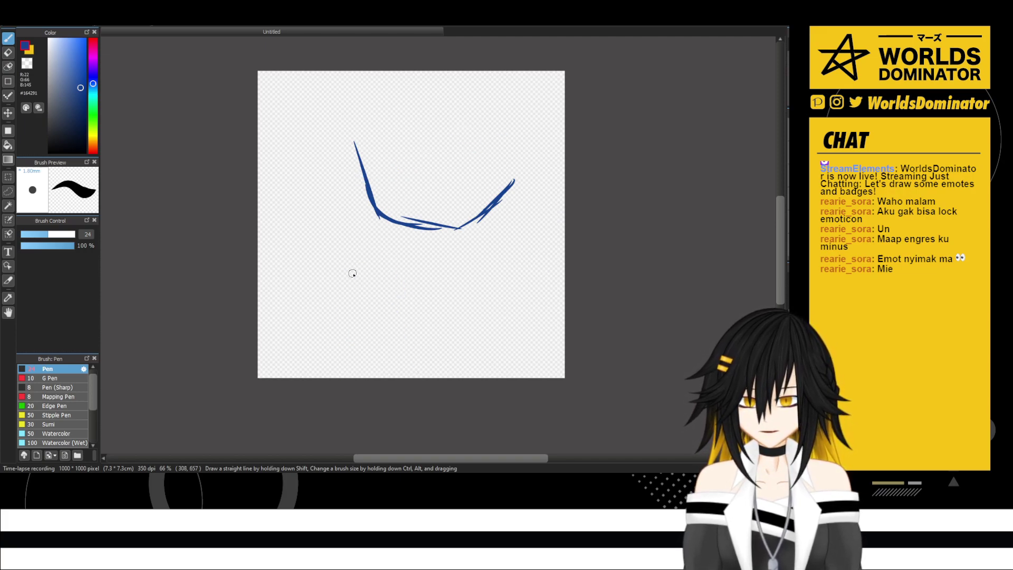
- Sketch the left raised fist below the jaw with its forearm running down to the canvas's lower edge
mouse_move(336, 267)
left_mouse_down()
mouse_move(392, 259)
mouse_move(331, 291)
mouse_move(349, 299)
mouse_move(357, 376)
left_mouse_up()
mouse_move(391, 256)
left_mouse_down()
mouse_move(397, 283)
mouse_move(389, 289)
left_mouse_up()
left_click_drag(391, 295, 412, 373)
left_click_drag(393, 308, 422, 376)
- Sketch the right raised fist and its forearm beside the jaw, and add short strokes between fist and jaw
left_click_drag(522, 217, 491, 253)
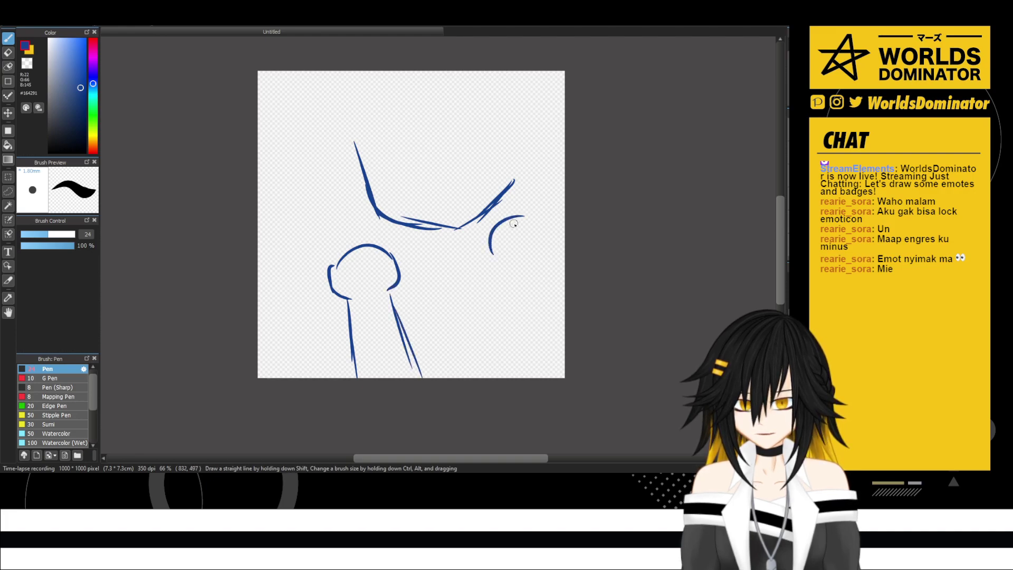
mouse_move(520, 216)
left_mouse_down()
mouse_move(552, 246)
mouse_move(485, 253)
mouse_move(507, 270)
mouse_move(548, 377)
left_mouse_up()
left_click_drag(555, 244, 551, 270)
left_click_drag(554, 262, 586, 352)
left_click_drag(557, 286, 564, 321)
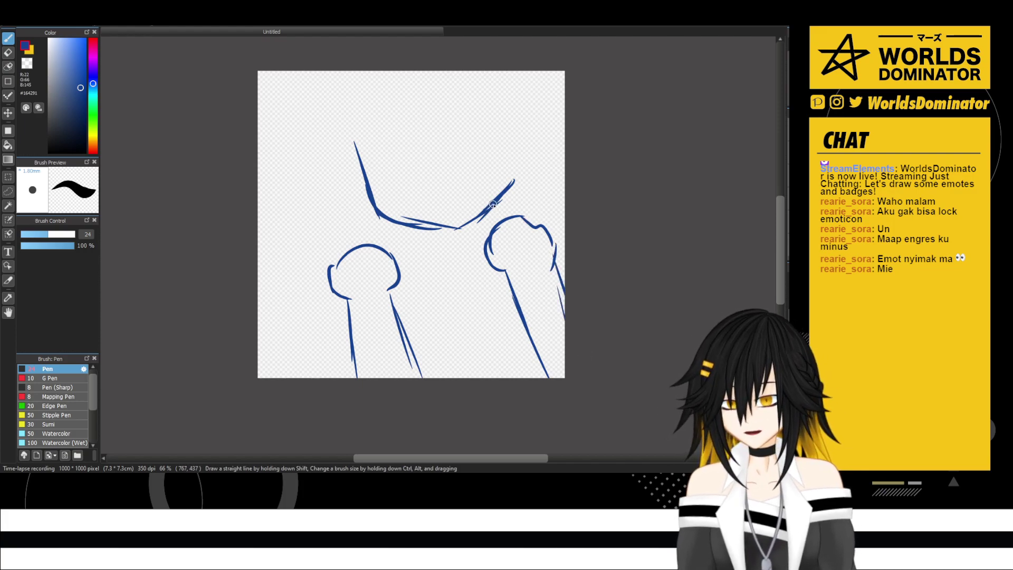
left_click_drag(494, 205, 503, 218)
left_click_drag(501, 201, 503, 213)
- Draw tightly closed eyes, an open downturned mouth and curved eyebrows on the face
left_click_drag(424, 156, 416, 186)
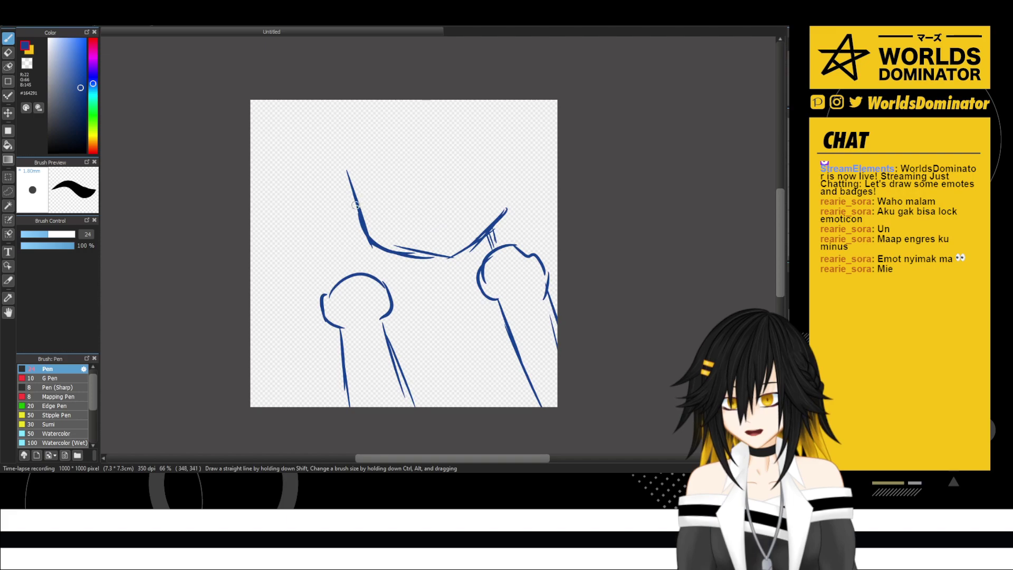
mouse_move(351, 201)
left_mouse_down()
mouse_move(403, 198)
mouse_move(365, 211)
mouse_move(482, 166)
left_mouse_up()
key("ctrl+z")
key("ctrl+z")
mouse_move(420, 223)
left_mouse_down()
mouse_move(456, 210)
mouse_move(467, 225)
mouse_move(438, 242)
left_mouse_up()
left_click_drag(434, 176, 467, 135)
left_click_drag(380, 187, 394, 185)
left_click_drag(338, 168, 396, 152)
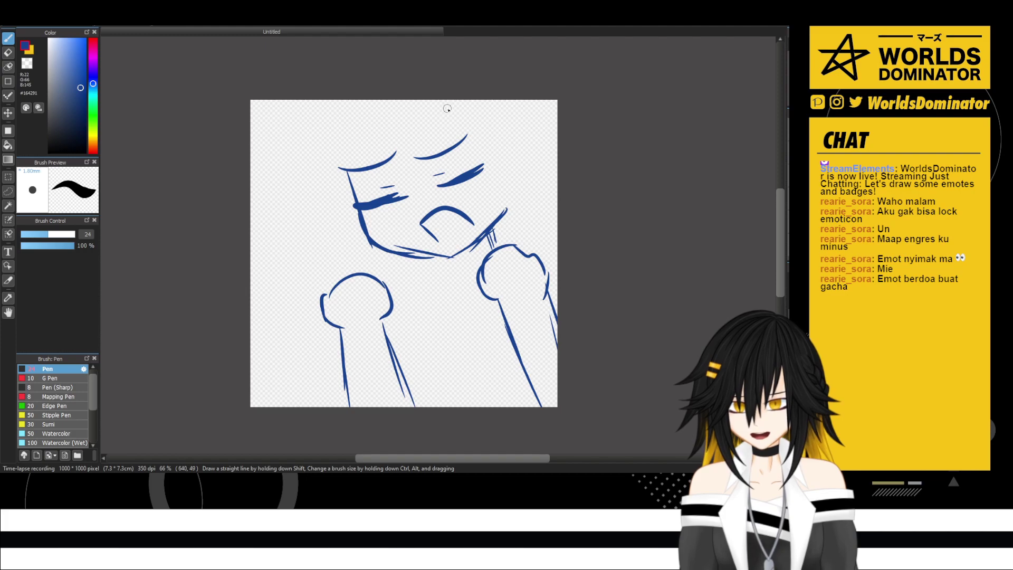
- Sketch pointed bangs over the forehead and closed eyes, plus long hair spikes flaring out left of the face
mouse_move(455, 115)
left_mouse_down()
mouse_move(452, 145)
mouse_move(450, 136)
mouse_move(420, 203)
left_mouse_up()
left_click_drag(434, 128, 413, 216)
left_click_drag(430, 167, 400, 229)
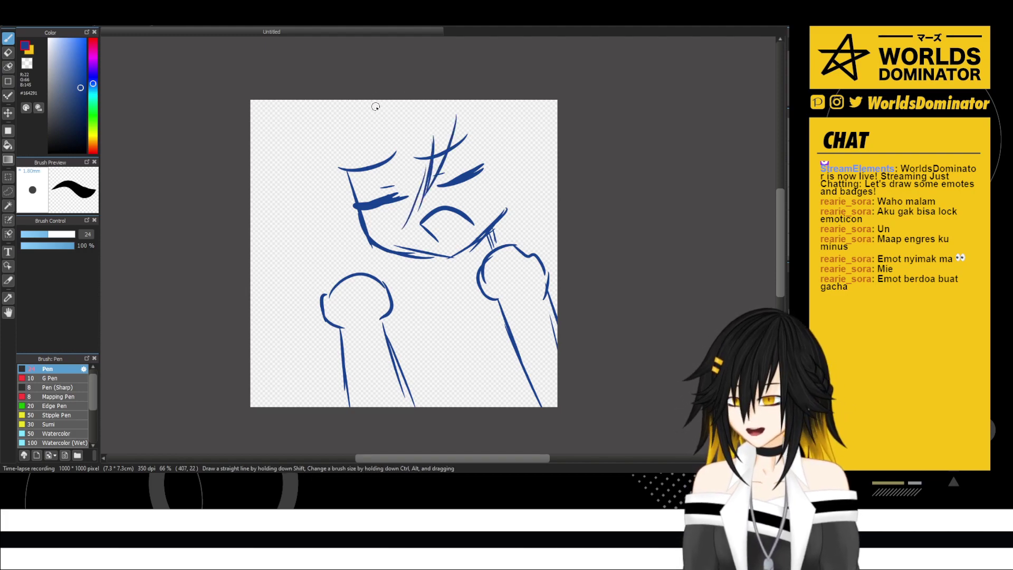
mouse_move(377, 100)
left_mouse_down()
mouse_move(367, 173)
mouse_move(377, 95)
mouse_move(375, 196)
left_mouse_up()
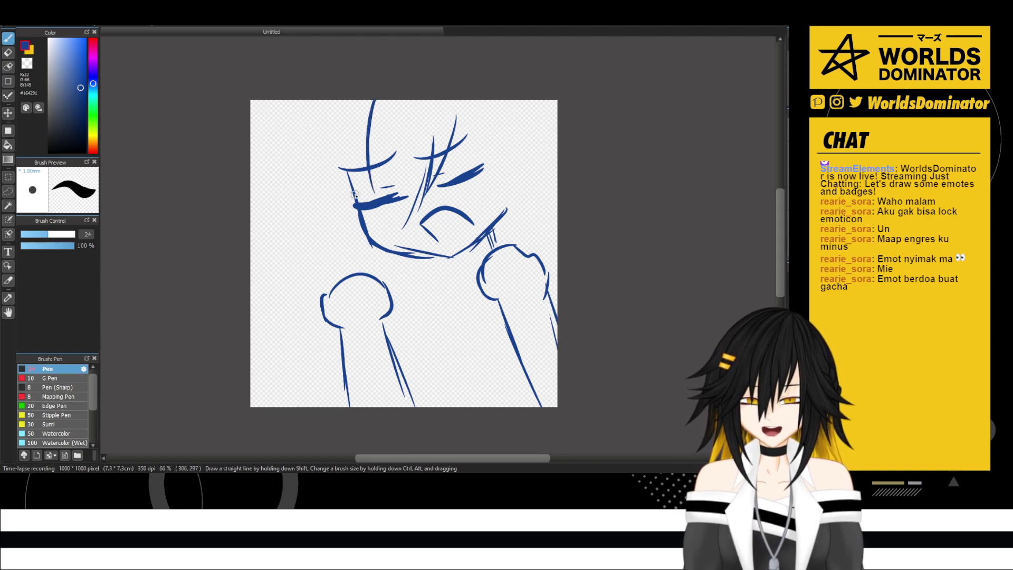
left_click_drag(380, 185, 395, 183)
mouse_move(370, 176)
left_mouse_down()
mouse_move(340, 238)
mouse_move(346, 228)
left_mouse_up()
left_click_drag(354, 199, 266, 209)
left_click_drag(356, 144, 281, 203)
left_click_drag(352, 117, 316, 190)
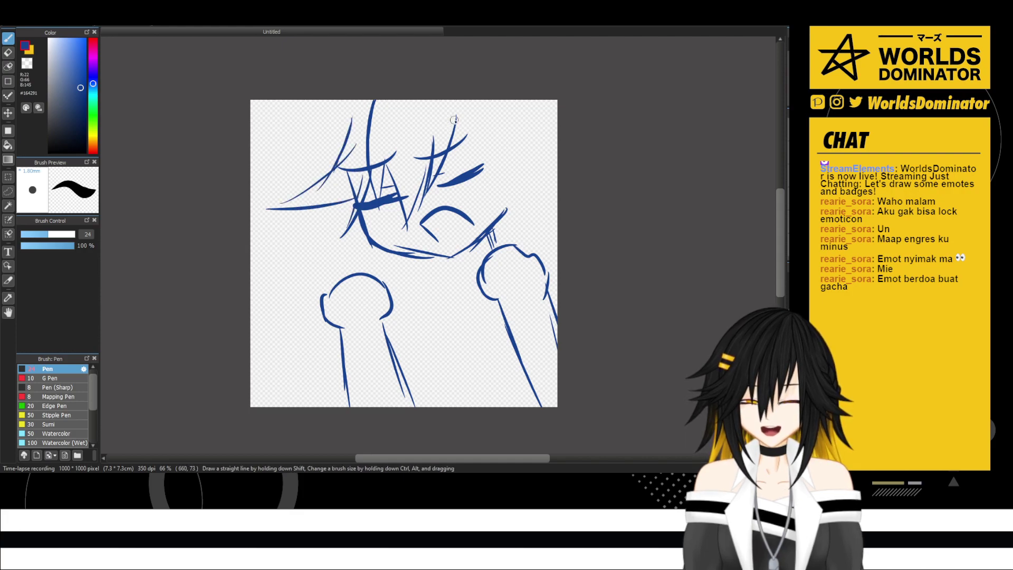
- Draw hair strands down the right side of the face from the forehead to the right fist
left_click_drag(449, 104, 457, 182)
mouse_move(465, 120)
left_mouse_down()
mouse_move(493, 194)
mouse_move(487, 228)
left_mouse_up()
left_click_drag(490, 228, 498, 132)
left_click_drag(499, 192, 505, 244)
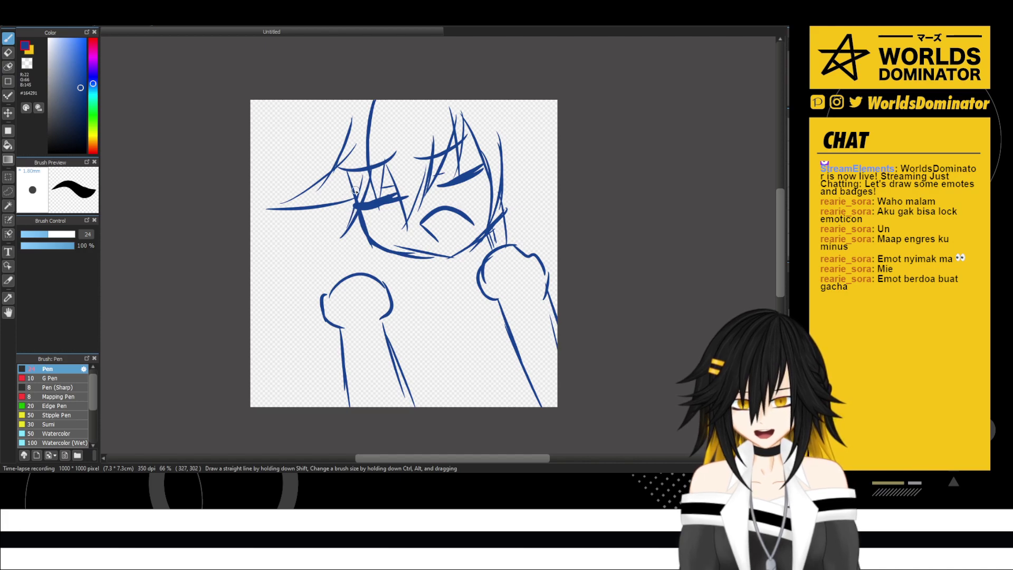
- Draw side locks hanging left of the jaw down to the left fist
left_click_drag(357, 216, 379, 278)
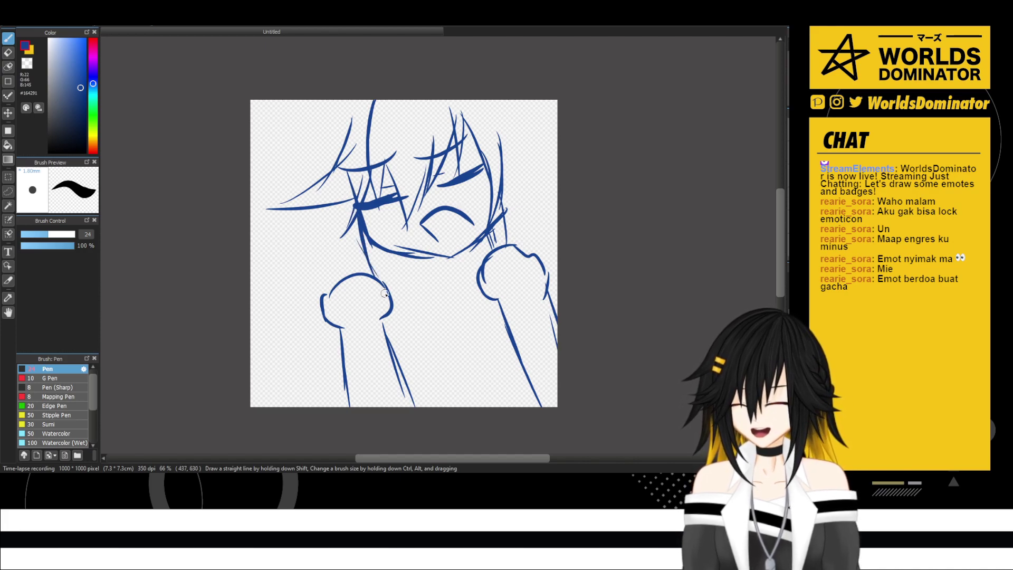
left_click_drag(368, 238, 397, 294)
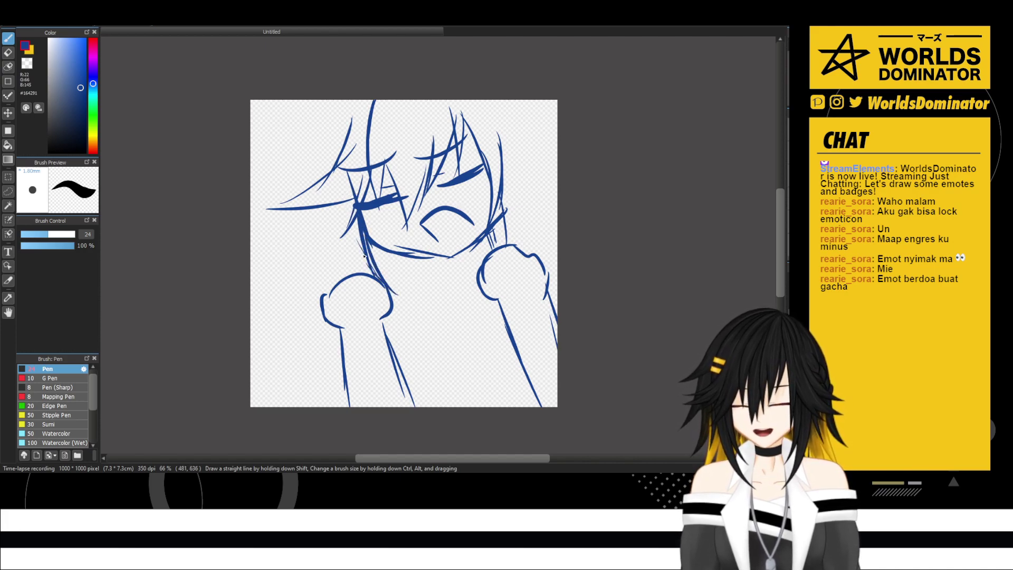
left_click_drag(332, 202, 343, 277)
left_click_drag(332, 222, 358, 288)
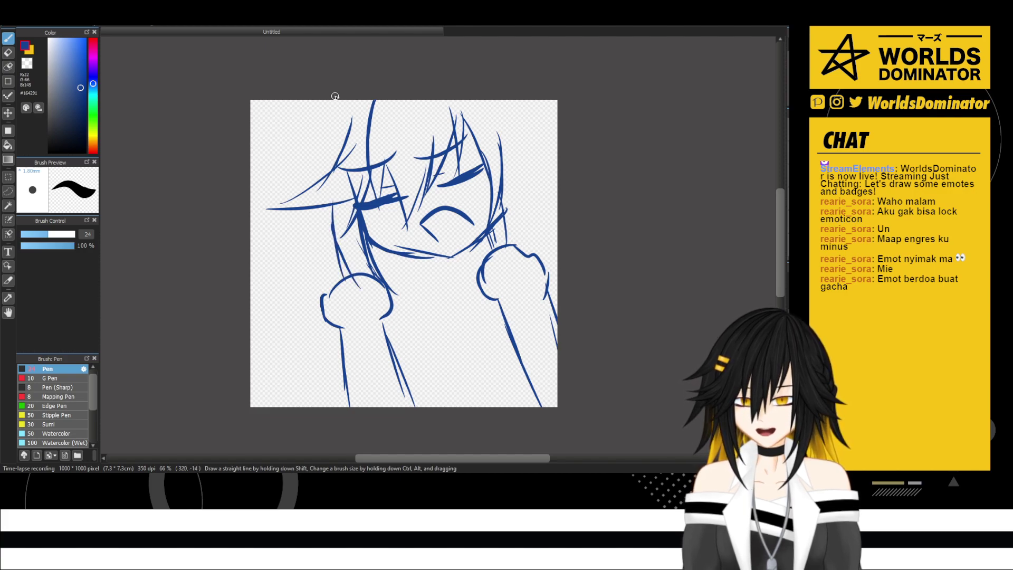
- Outline the outer left side of the hair with long curved strokes ending in downward spikes
left_click_drag(335, 97, 301, 185)
mouse_move(317, 112)
left_mouse_down()
mouse_move(304, 144)
mouse_move(302, 247)
left_mouse_up()
left_click_drag(297, 200, 276, 268)
left_click_drag(319, 228, 275, 274)
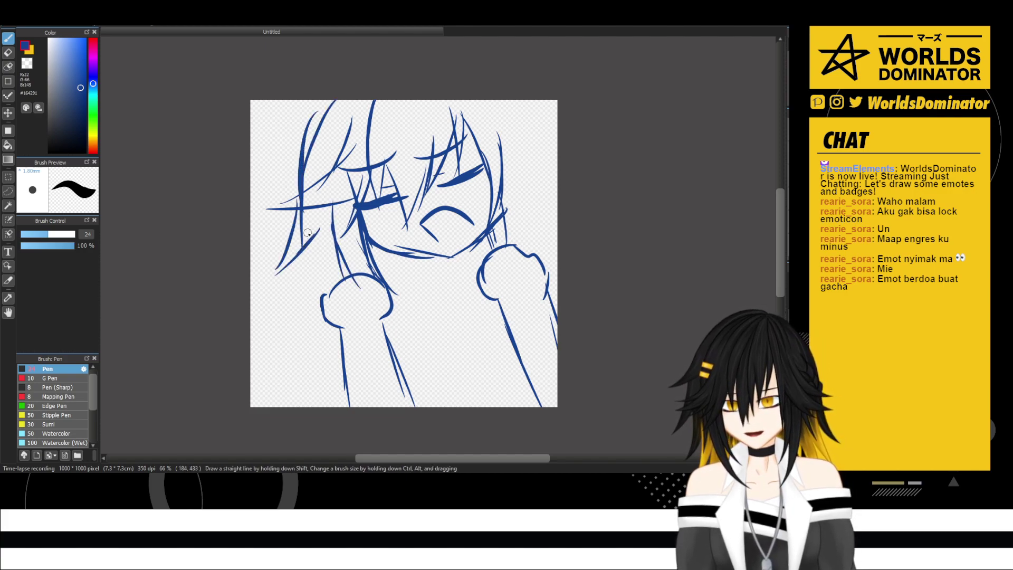
key("ctrl+z")
key("ctrl+z")
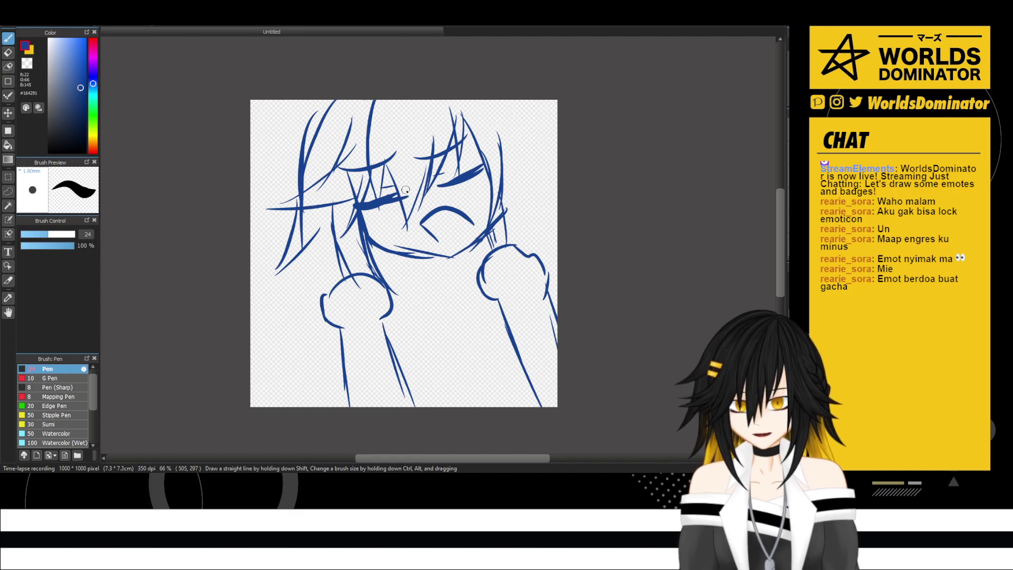
- Transform the whole character sketch, enlarging it slightly and moving it lower on the canvas
key("ctrl+t")
scroll(423, 168, "down", 1)
mouse_move(524, 335)
left_mouse_down()
mouse_move(522, 355)
mouse_move(532, 357)
left_mouse_up()
left_click_drag(516, 240, 510, 253)
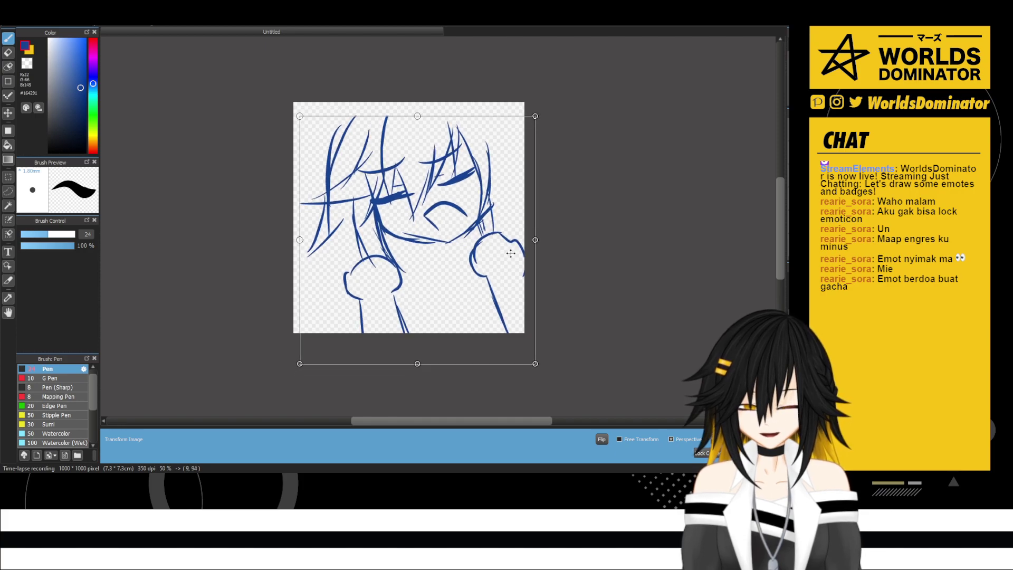
key("Return")
scroll(594, 254, "up", 1)
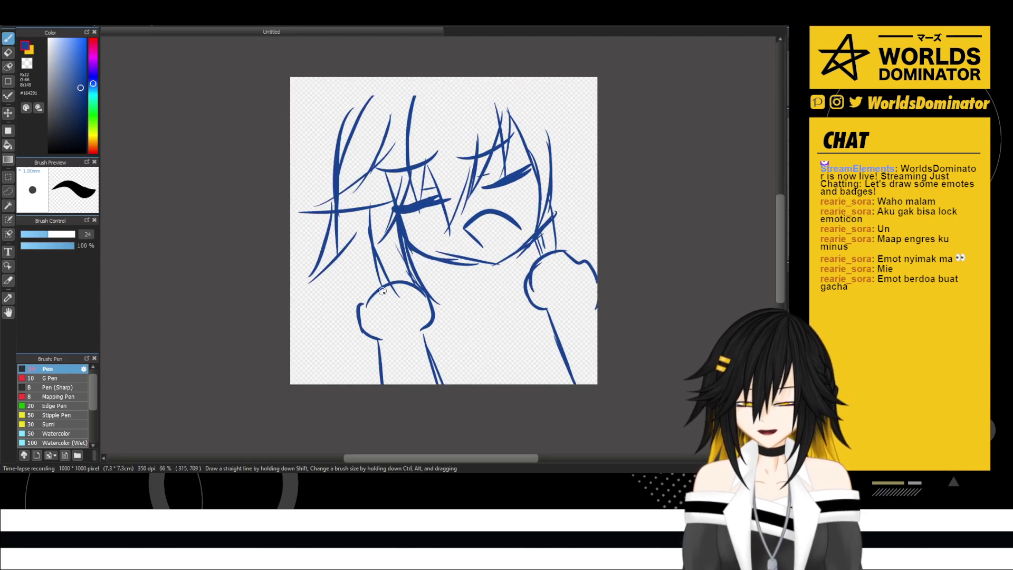
- Add short finger lines along the top of both fists
mouse_move(382, 290)
left_mouse_down()
mouse_move(380, 302)
mouse_move(392, 302)
left_mouse_up()
mouse_move(402, 285)
left_mouse_down()
mouse_move(402, 296)
mouse_move(415, 294)
left_mouse_up()
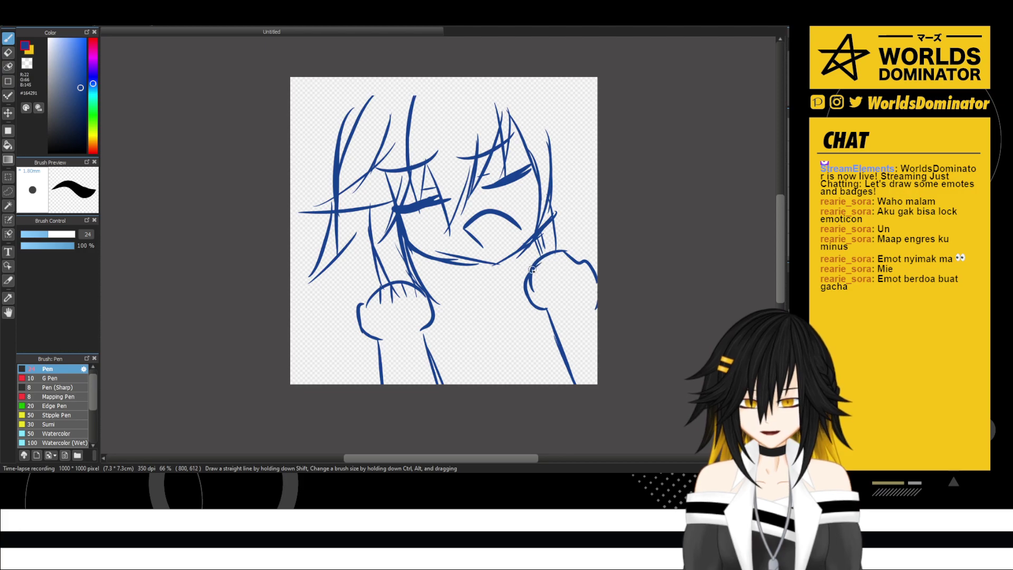
left_click_drag(532, 269, 534, 278)
mouse_move(542, 261)
left_mouse_down()
mouse_move(550, 273)
mouse_move(558, 262)
left_mouse_up()
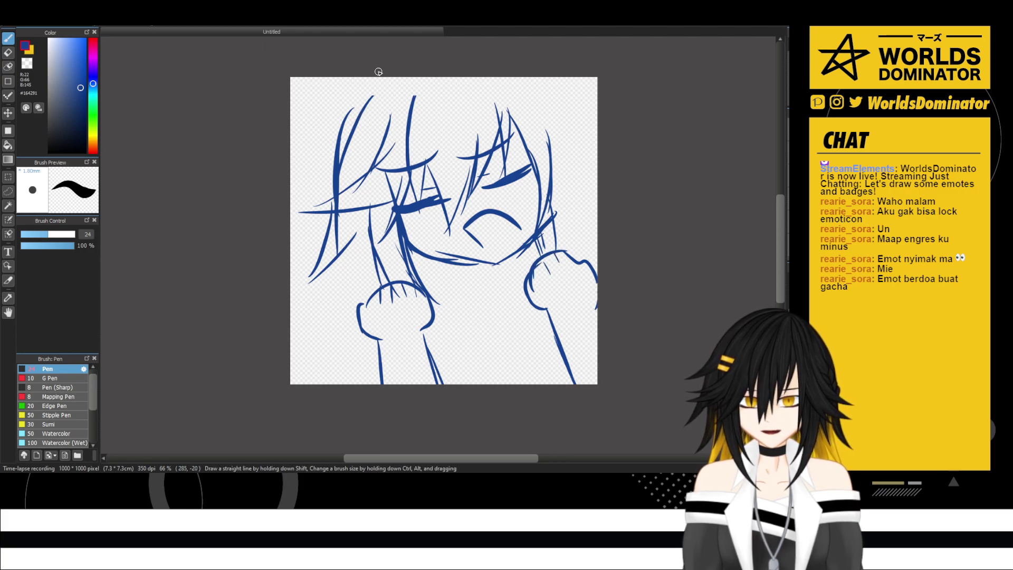
- Extend the left side of the hair up to the crown and add long spiky locks beside the left fist
mouse_move(384, 77)
left_mouse_down()
mouse_move(338, 152)
mouse_move(352, 111)
left_mouse_up()
left_click_drag(364, 162, 350, 171)
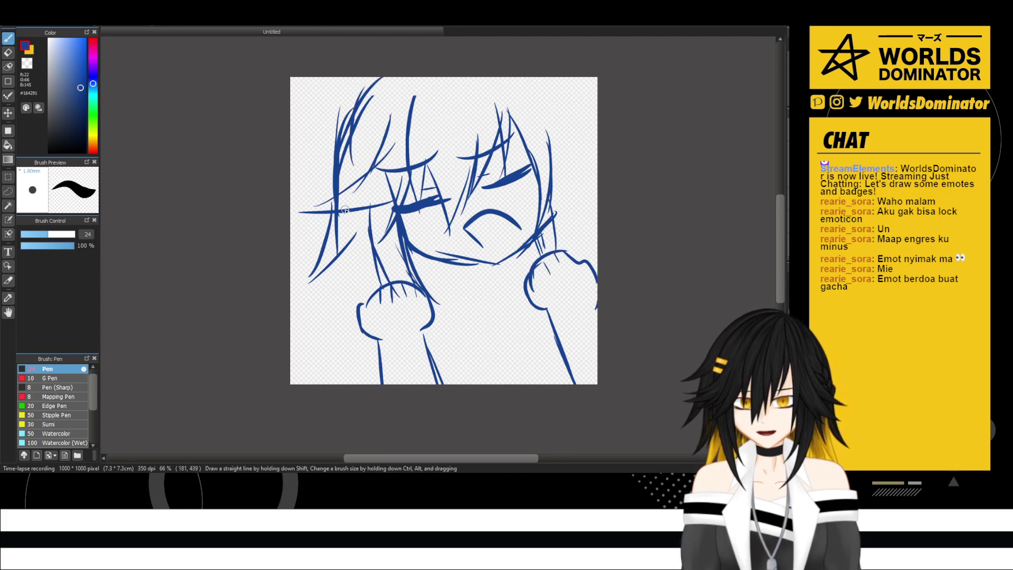
left_click_drag(344, 209, 332, 341)
left_click_drag(361, 263, 368, 295)
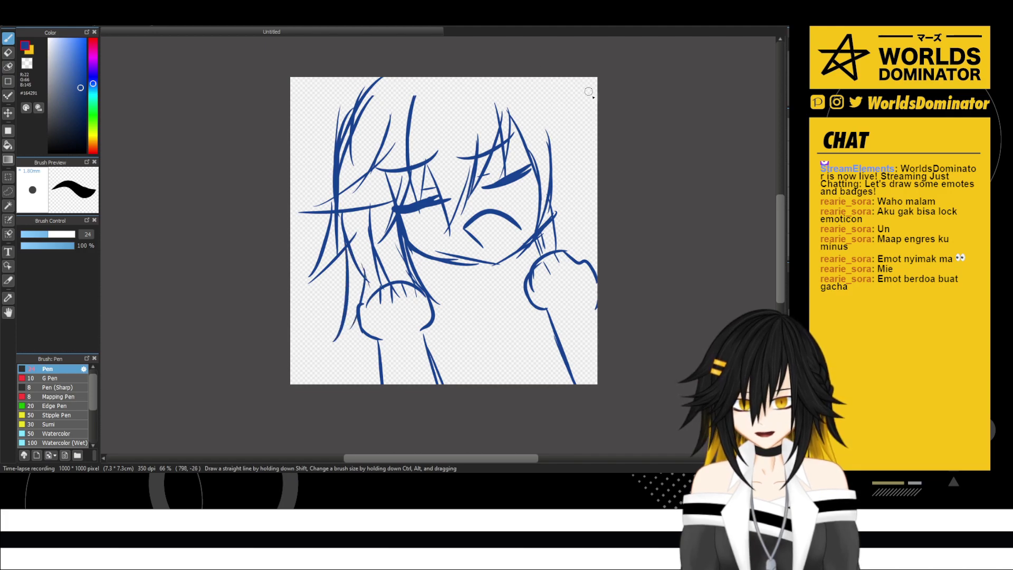
- Draw the right outer curve of the hair and hanging pointed locks between the face and the canvas edge
mouse_move(558, 78)
left_mouse_down()
mouse_move(596, 126)
mouse_move(597, 157)
mouse_move(551, 187)
left_mouse_up()
left_click_drag(567, 150, 575, 211)
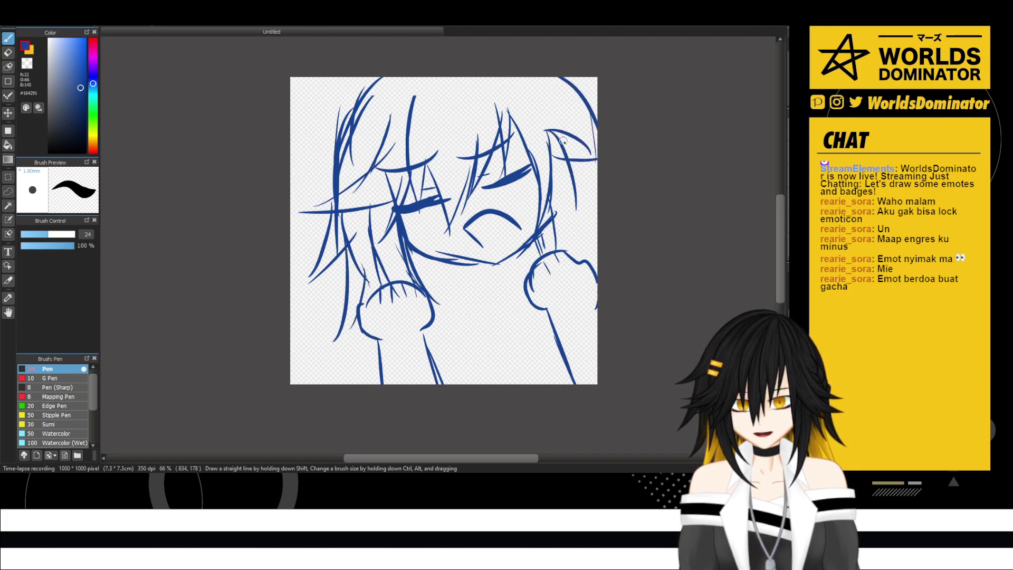
left_click_drag(570, 114, 597, 237)
left_click_drag(564, 204, 596, 237)
left_click_drag(571, 217, 577, 240)
- Sketch the neck, shoulder lines and torso folds under the chin between the two raised arms
mouse_move(501, 264)
left_mouse_down()
mouse_move(494, 283)
mouse_move(424, 290)
mouse_move(441, 295)
left_mouse_up()
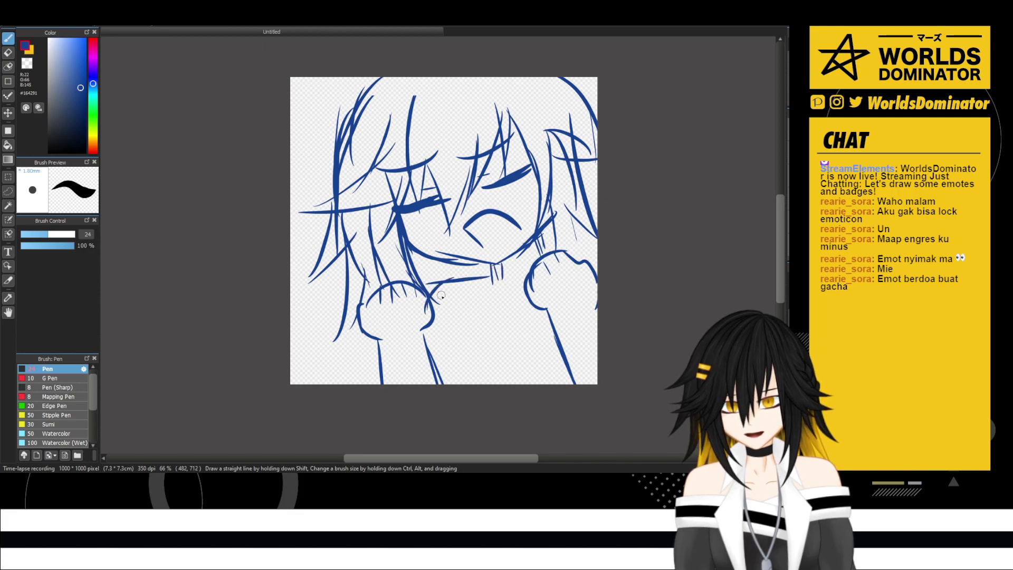
mouse_move(455, 259)
left_mouse_down()
mouse_move(460, 324)
mouse_move(486, 296)
mouse_move(454, 343)
mouse_move(482, 379)
left_mouse_up()
left_click_drag(473, 347, 484, 383)
mouse_move(504, 261)
left_mouse_down()
mouse_move(540, 248)
mouse_move(534, 265)
left_mouse_up()
left_click_drag(541, 246, 559, 241)
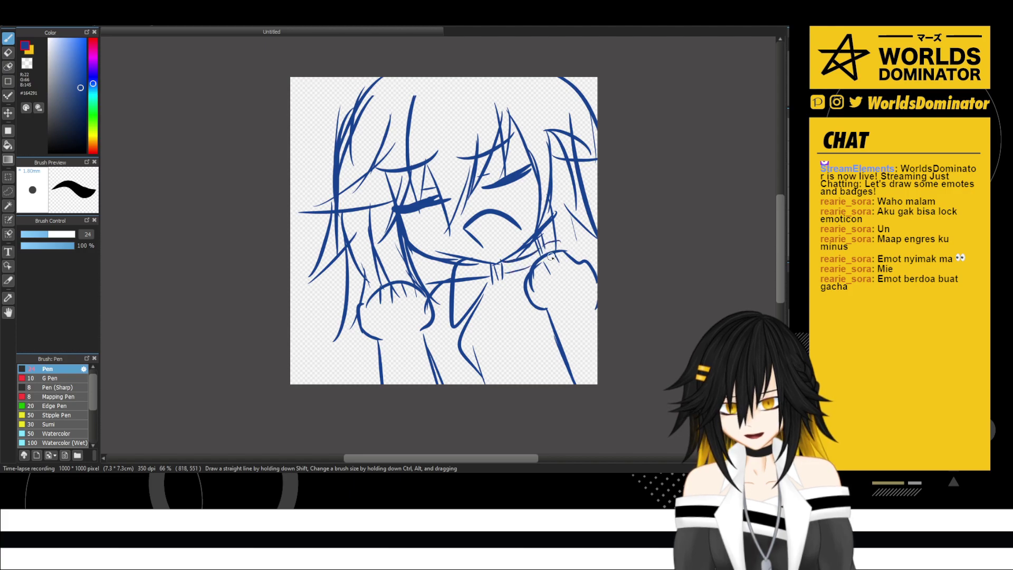
scroll(546, 231, "down", 2)
scroll(546, 230, "up", 1)
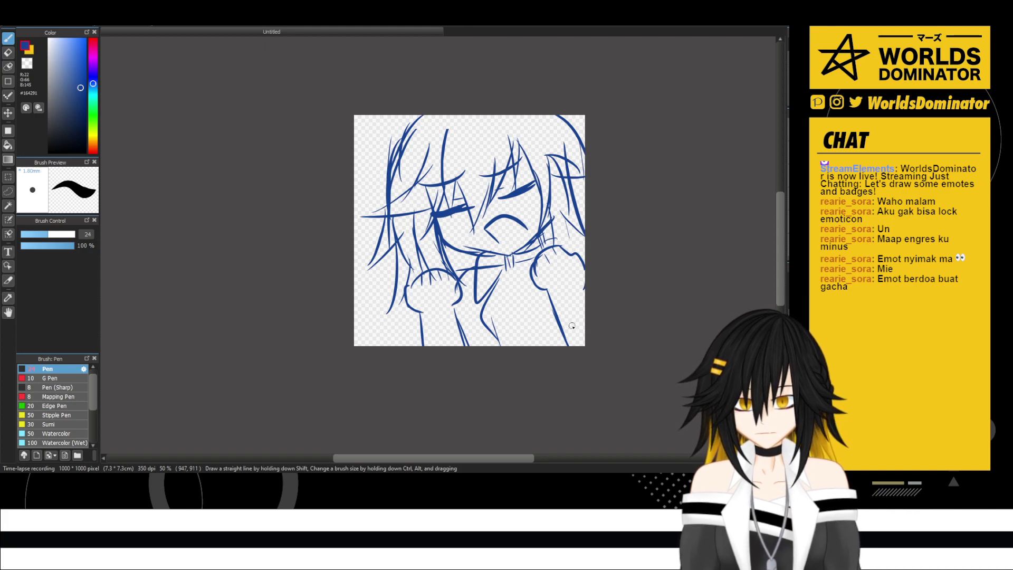
- Hide the raised-fists sketch, show the emote list and cross out Cheering
key("Delete")
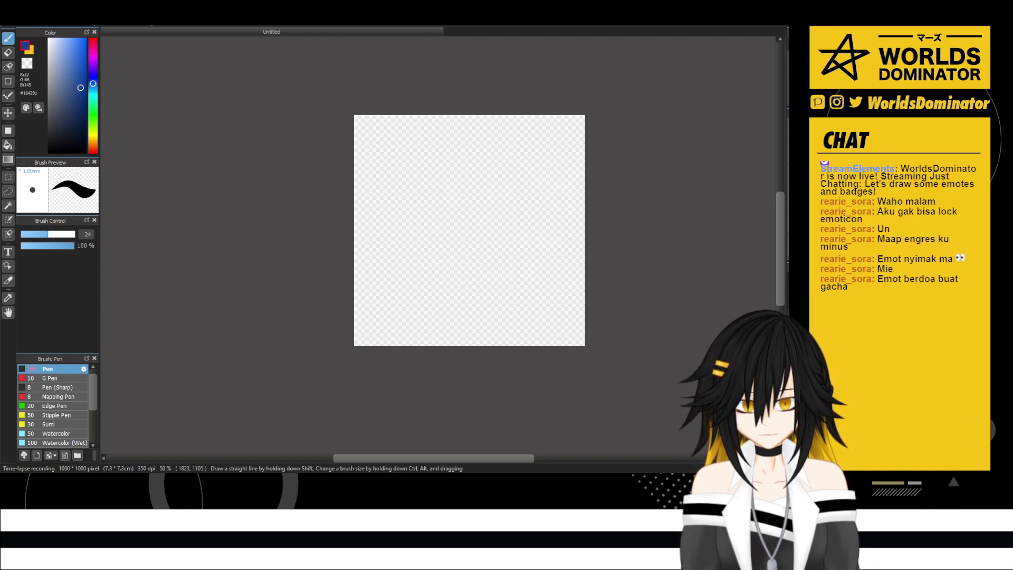
key("ctrl+z")
key("ctrl+z")
key("ctrl+z")
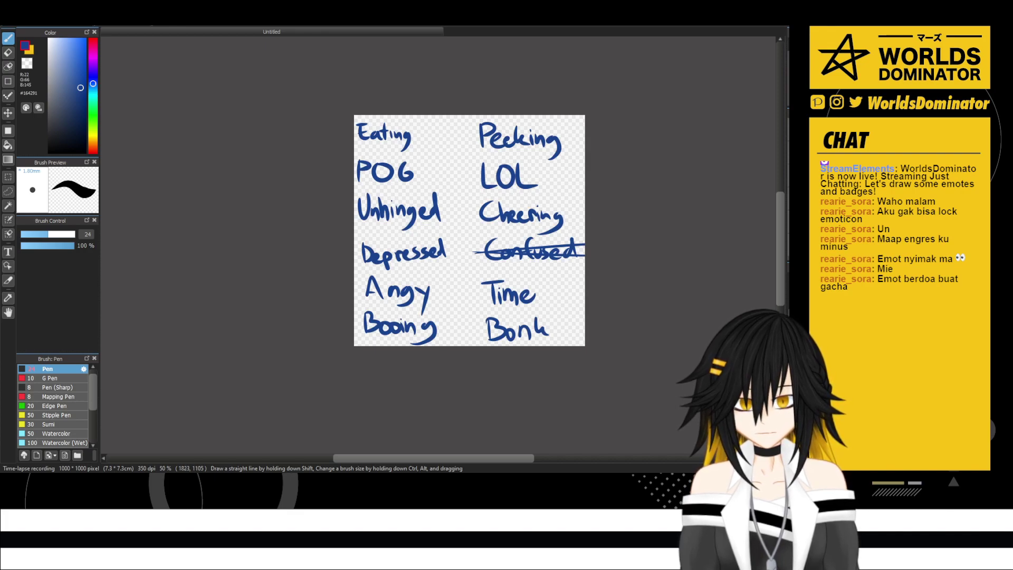
left_click_drag(477, 217, 585, 214)
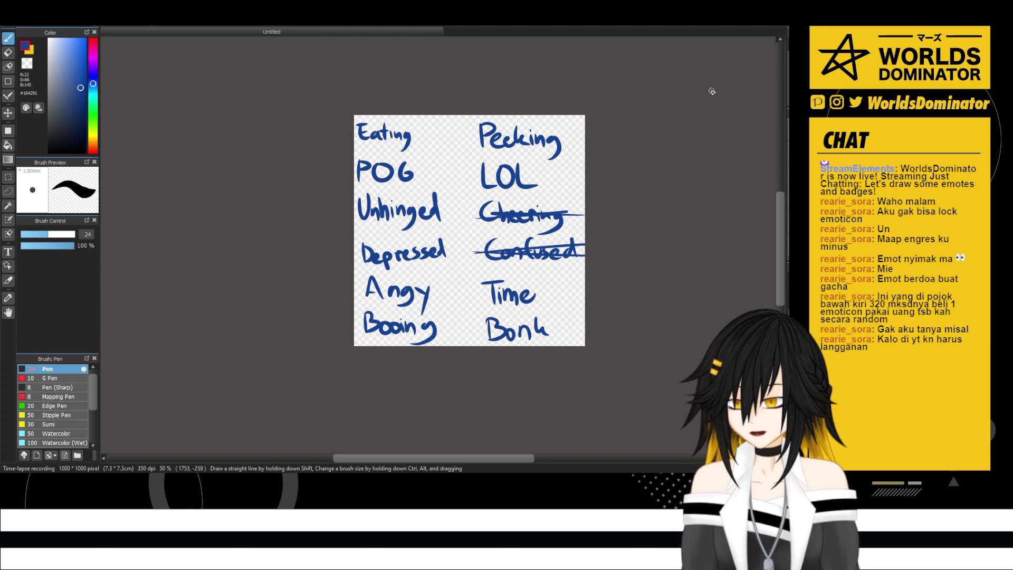
scroll(483, 261, "up", 1)
scroll(574, 104, "up", 1)
scroll(632, 64, "down", 1)
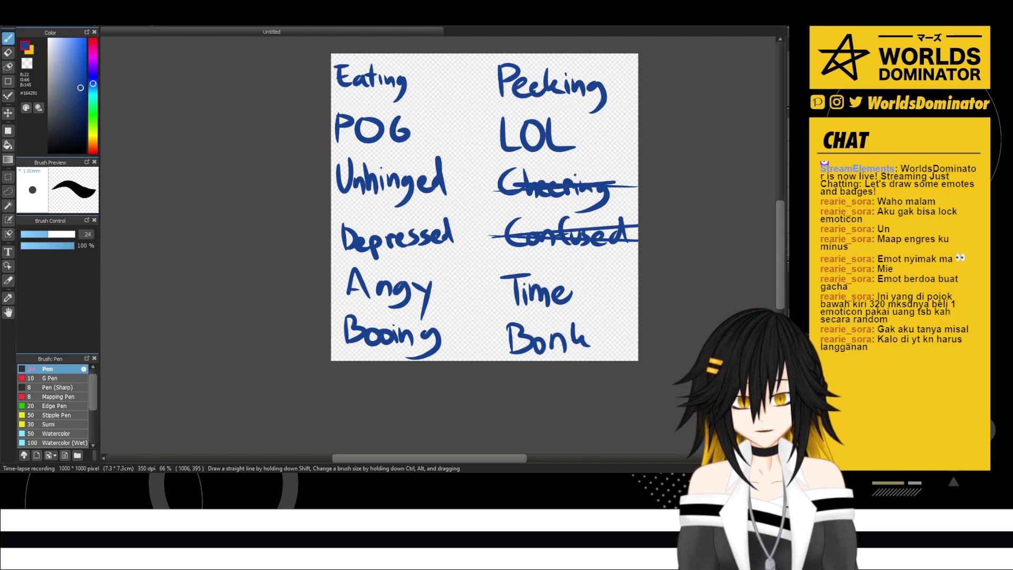
key("ctrl+z")
key("ctrl+z")
key("ctrl+y")
key("ctrl+y")
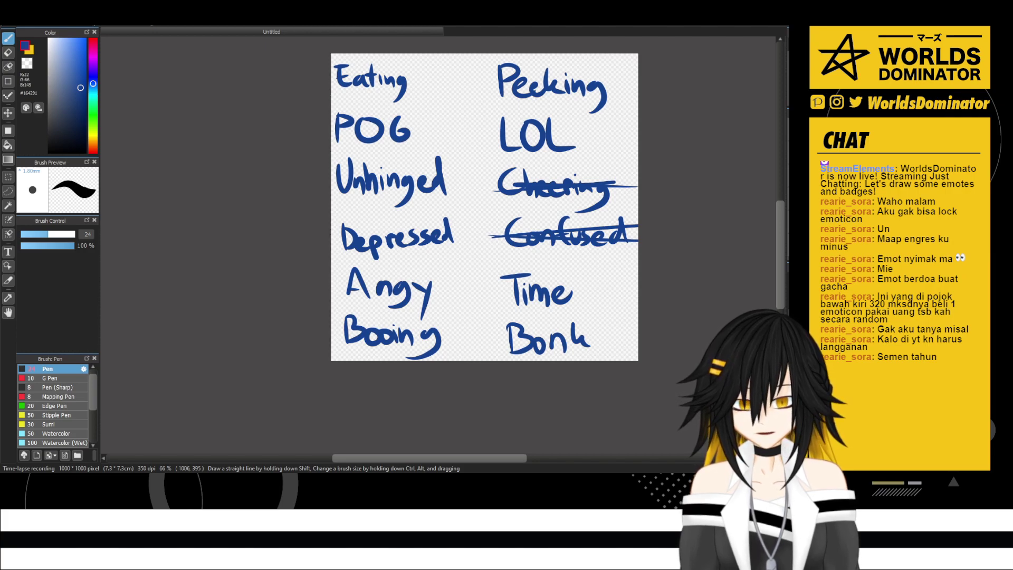
key("Delete")
key("ctrl+z")
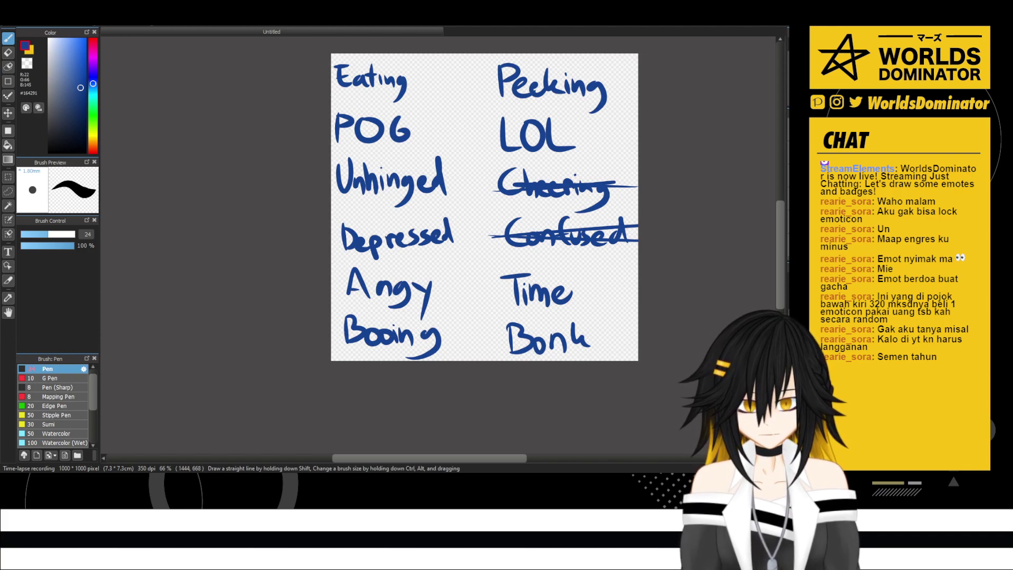
- Hide the emote list and sketch a left hand cupped beside the face, its forearm and the jawline to the chin
key("Delete")
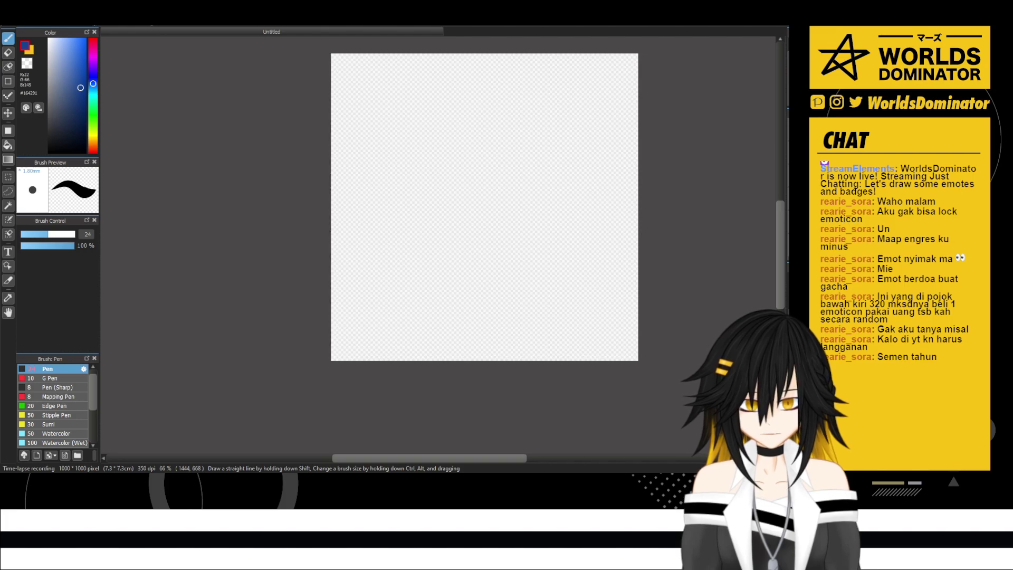
left_click_drag(680, 353, 632, 368)
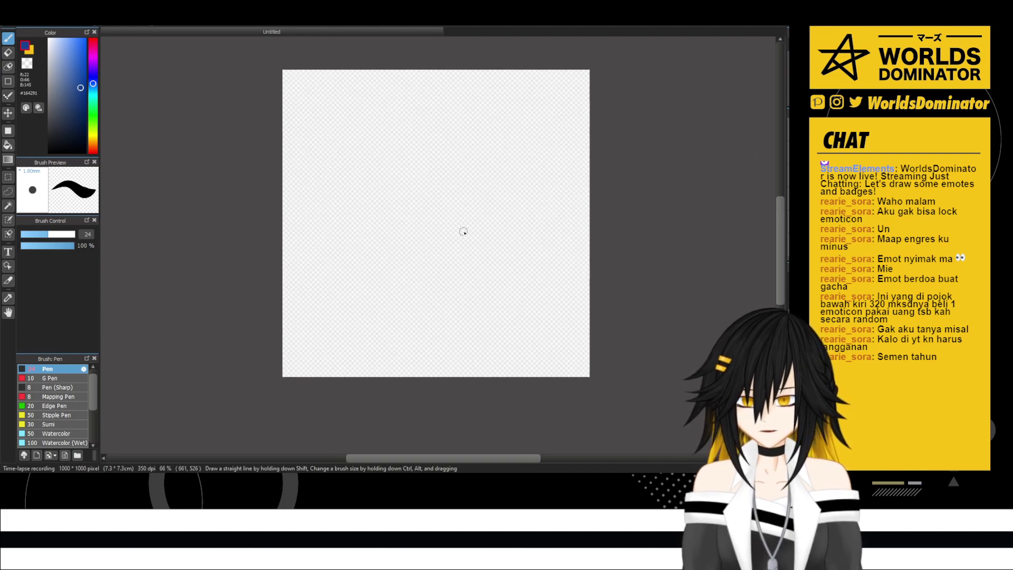
mouse_move(420, 197)
left_mouse_down()
mouse_move(408, 271)
mouse_move(442, 300)
mouse_move(403, 285)
mouse_move(408, 271)
mouse_move(414, 282)
mouse_move(403, 240)
mouse_move(383, 273)
left_mouse_up()
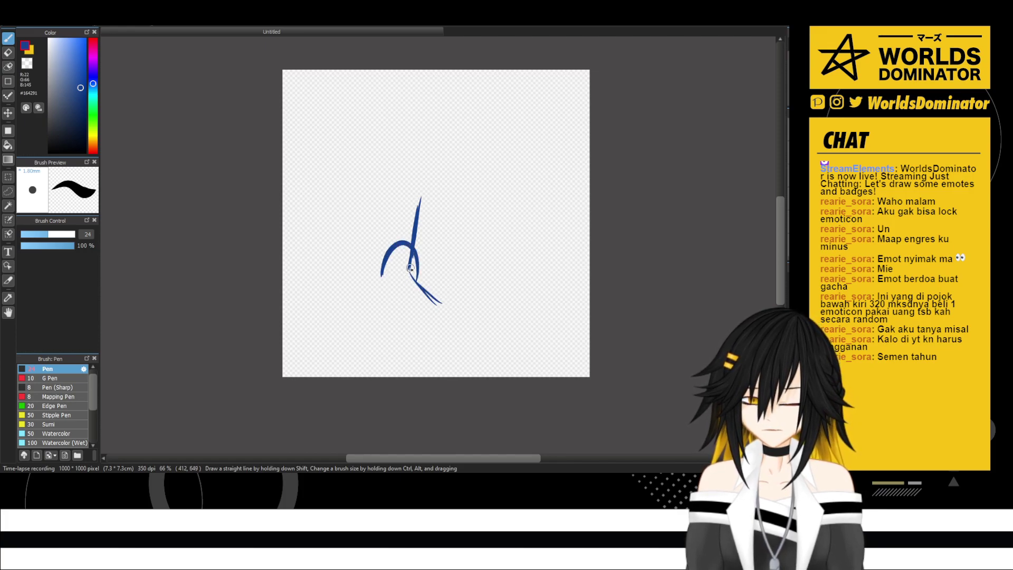
mouse_move(418, 279)
left_mouse_down()
mouse_move(427, 285)
mouse_move(407, 311)
mouse_move(381, 278)
mouse_move(380, 378)
left_mouse_up()
left_click_drag(416, 313, 422, 378)
left_click_drag(427, 289, 477, 325)
left_click_drag(476, 323, 513, 319)
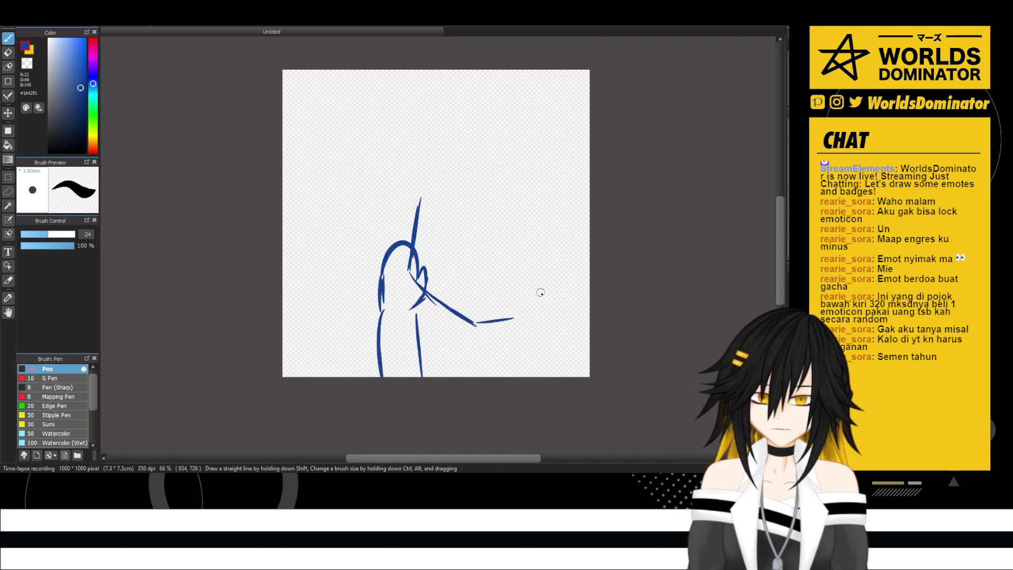
- Draw the right cupped hand with its thumb and forearm, meeting the end of the jawline
mouse_move(550, 290)
left_mouse_down()
mouse_move(537, 267)
mouse_move(512, 318)
left_mouse_up()
mouse_move(551, 290)
left_mouse_down()
mouse_move(525, 332)
mouse_move(514, 324)
mouse_move(513, 377)
left_mouse_up()
left_click_drag(513, 342, 522, 376)
left_click_drag(562, 320, 564, 376)
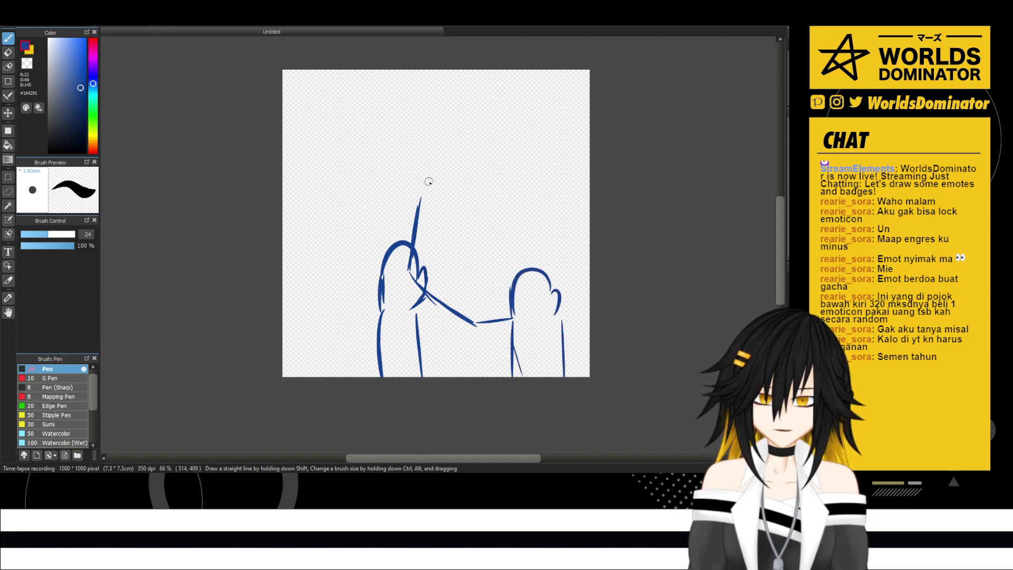
- Sketch pointed bangs across the forehead and long spiky locks sweeping out to the left above the left hand
left_click_drag(551, 192, 513, 252)
left_click_drag(522, 205, 464, 248)
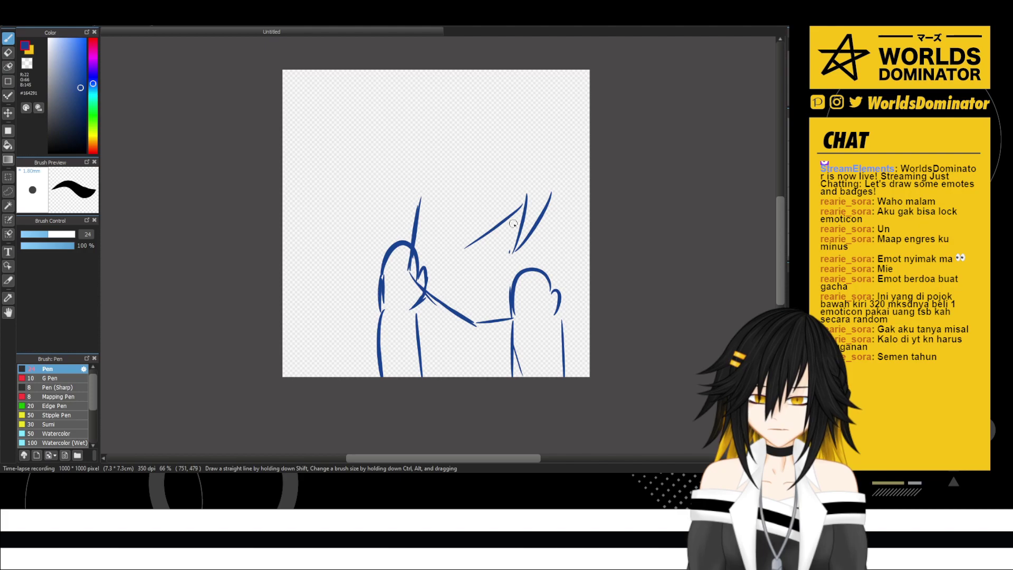
left_click_drag(513, 222, 446, 273)
left_click_drag(465, 158, 448, 266)
mouse_move(457, 211)
left_mouse_down()
mouse_move(483, 161)
mouse_move(428, 233)
mouse_move(357, 237)
left_mouse_up()
mouse_move(425, 203)
left_mouse_down()
mouse_move(387, 212)
mouse_move(343, 201)
left_mouse_up()
left_click_drag(351, 201, 453, 162)
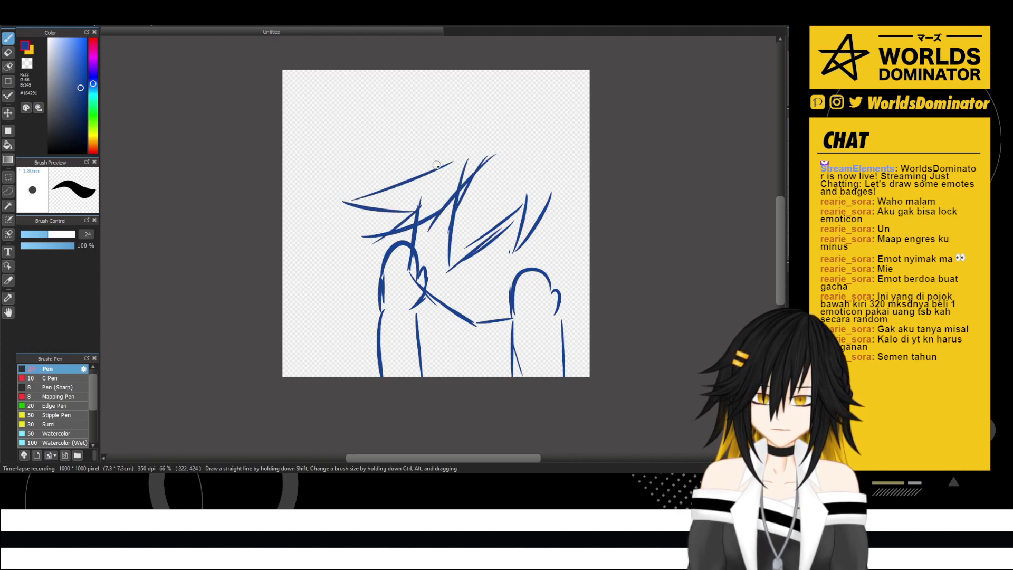
- Outline the crown of the head with overlapping arcs from the left locks over to the right canvas edge
left_click_drag(573, 135, 484, 133)
key("ctrl+z")
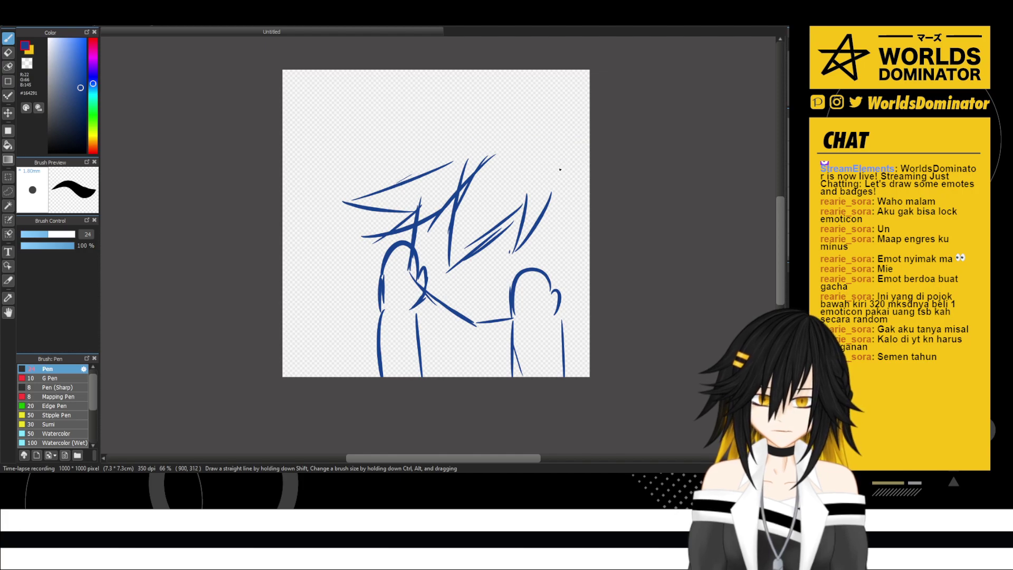
left_click_drag(561, 168, 424, 173)
left_click_drag(501, 140, 409, 189)
mouse_move(469, 140)
left_mouse_down()
mouse_move(396, 182)
mouse_move(535, 148)
mouse_move(577, 175)
mouse_move(590, 202)
mouse_move(534, 266)
left_mouse_up()
key("ctrl+z")
key("ctrl+z")
key("ctrl+z")
- Add jagged locks above the right hand and downward hair spikes outside the left hand
left_click_drag(564, 228, 543, 285)
mouse_move(557, 251)
left_mouse_down()
mouse_move(570, 299)
mouse_move(589, 293)
left_mouse_up()
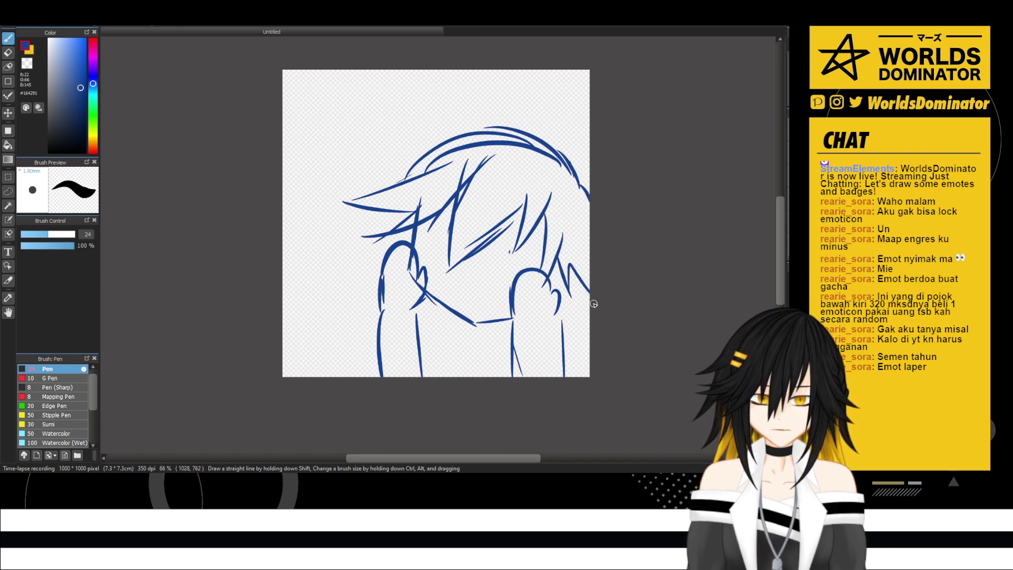
mouse_move(397, 205)
left_mouse_down()
mouse_move(343, 256)
mouse_move(343, 324)
left_mouse_up()
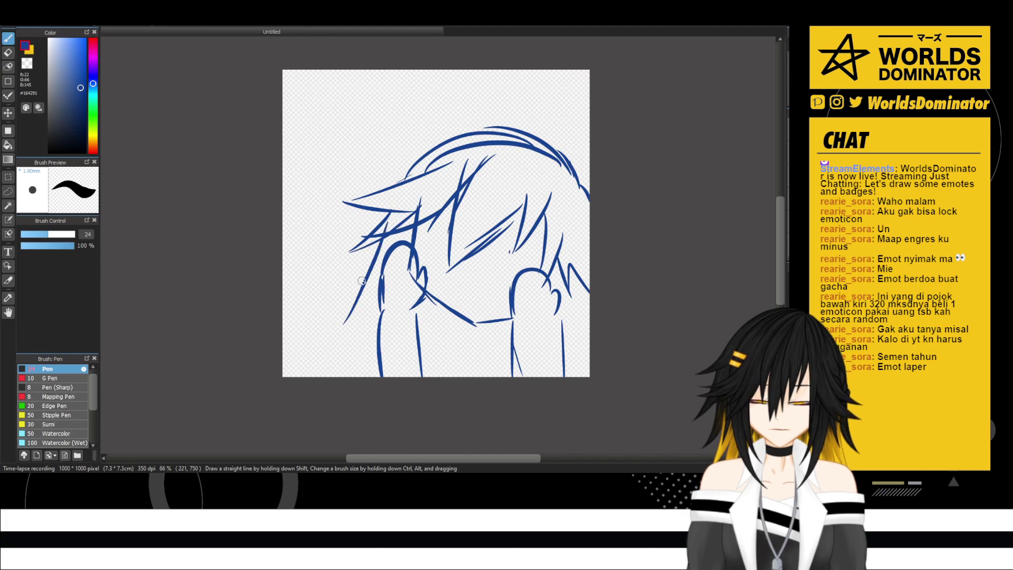
left_click_drag(385, 256, 332, 312)
left_click_drag(378, 279, 332, 314)
left_click_drag(392, 247, 367, 341)
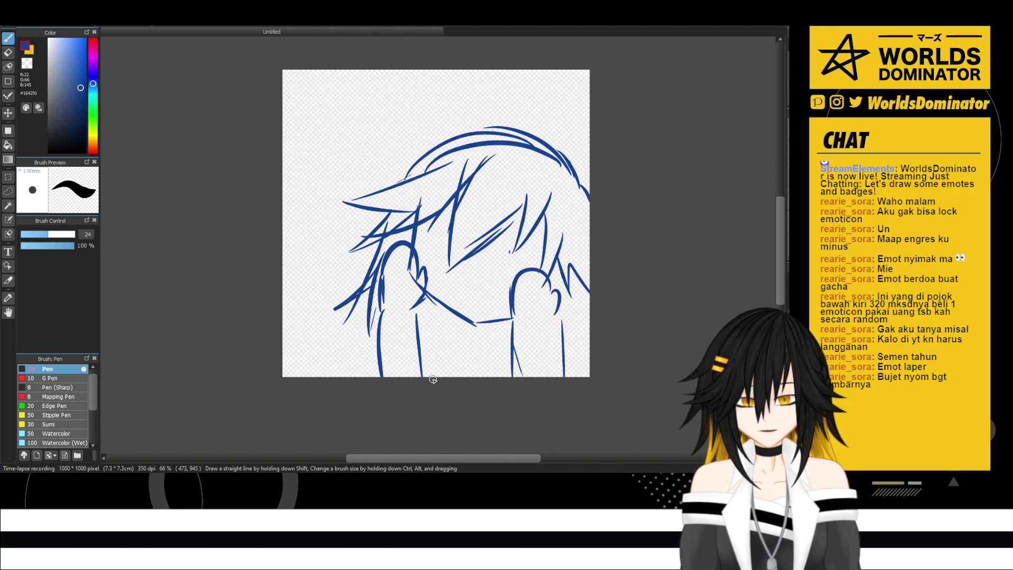
- Draw a wide wavy-topped open mouth between the hands and two eyes with flat upper lids
mouse_move(447, 307)
left_mouse_down()
mouse_move(466, 280)
mouse_move(489, 267)
mouse_move(503, 293)
left_mouse_up()
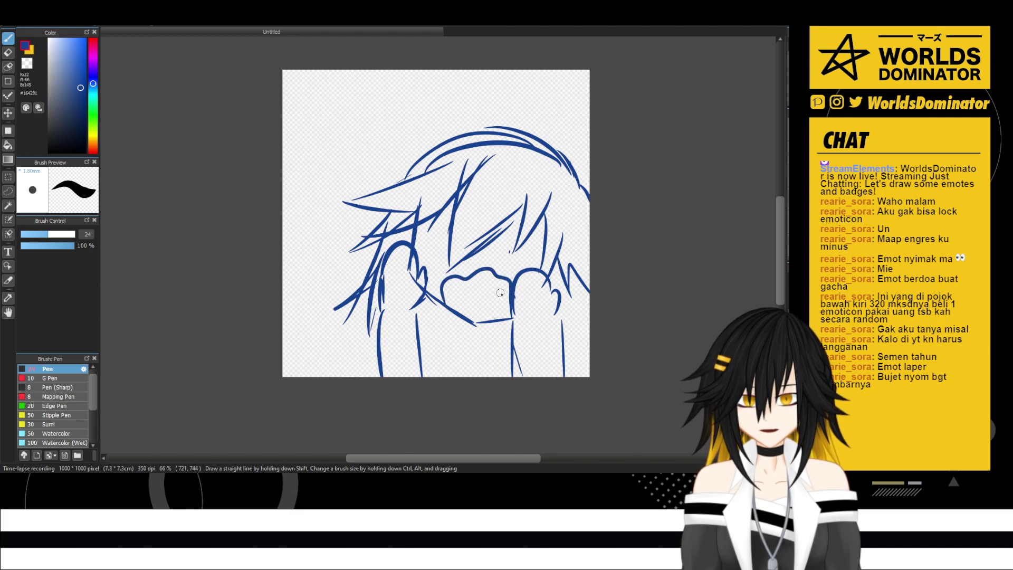
left_click_drag(421, 222, 459, 233)
mouse_move(428, 223)
left_mouse_down()
mouse_move(445, 243)
mouse_move(454, 228)
mouse_move(529, 241)
mouse_move(505, 244)
mouse_move(506, 281)
mouse_move(518, 259)
left_mouse_up()
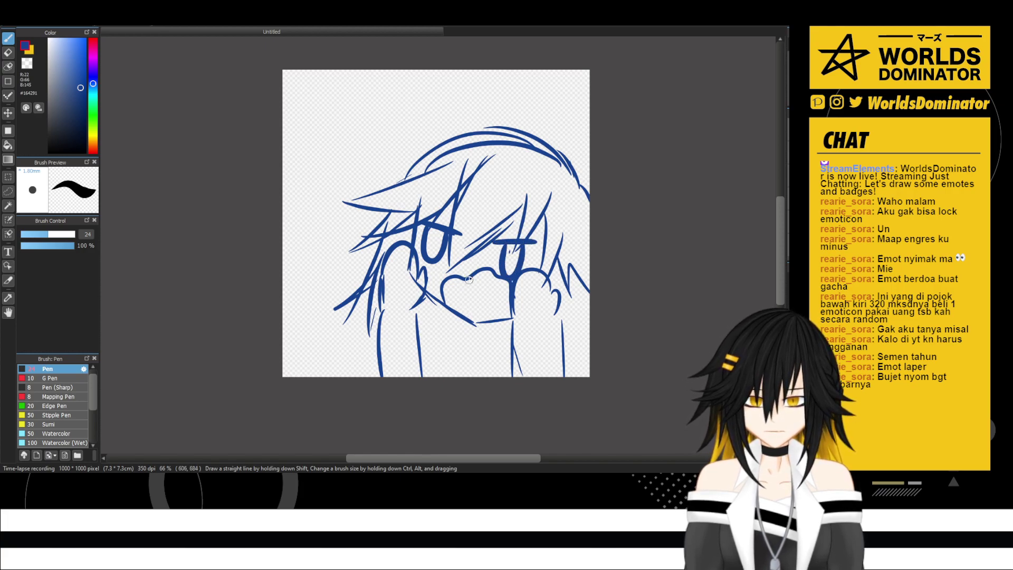
- Letter BOO! in the upper left corner and draw a scalloped speech bubble edge around it
left_click_drag(292, 89, 309, 148)
mouse_move(291, 90)
left_mouse_down()
mouse_move(330, 97)
mouse_move(320, 146)
mouse_move(330, 143)
left_mouse_up()
mouse_move(359, 82)
left_mouse_down()
mouse_move(384, 129)
mouse_move(350, 86)
mouse_move(441, 89)
mouse_move(442, 112)
left_mouse_up()
left_click(445, 119)
mouse_move(279, 182)
left_mouse_down()
mouse_move(319, 216)
mouse_move(360, 214)
left_mouse_up()
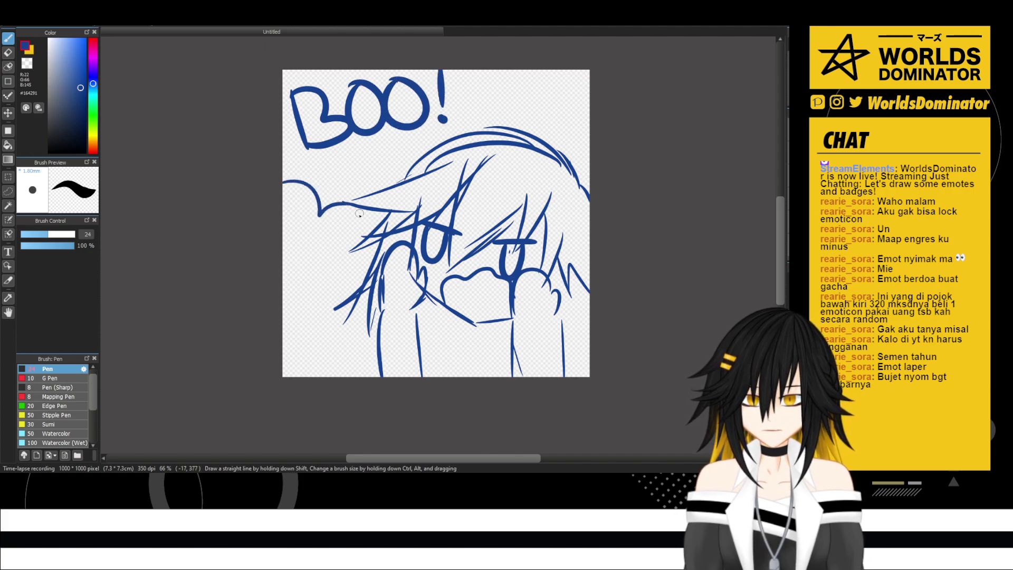
mouse_move(432, 149)
left_mouse_down()
mouse_move(453, 126)
mouse_move(511, 98)
mouse_move(511, 70)
left_mouse_up()
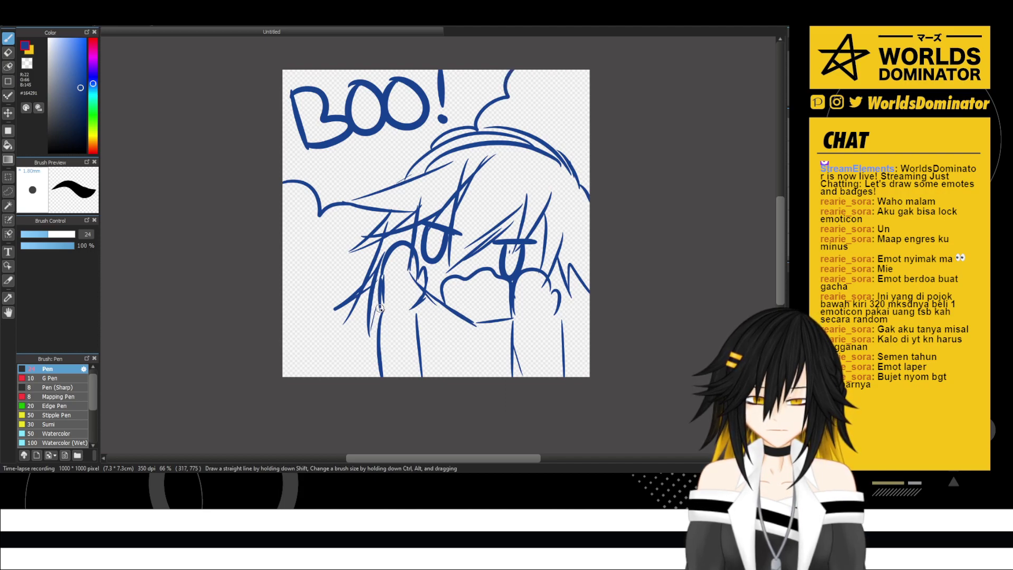
- Sketch the neck, collar and body lines below the chin and beside the forearms
mouse_move(417, 315)
left_mouse_down()
mouse_move(380, 325)
mouse_move(369, 341)
mouse_move(412, 320)
mouse_move(431, 331)
mouse_move(424, 344)
mouse_move(443, 331)
mouse_move(443, 376)
left_mouse_up()
left_click_drag(466, 319, 452, 372)
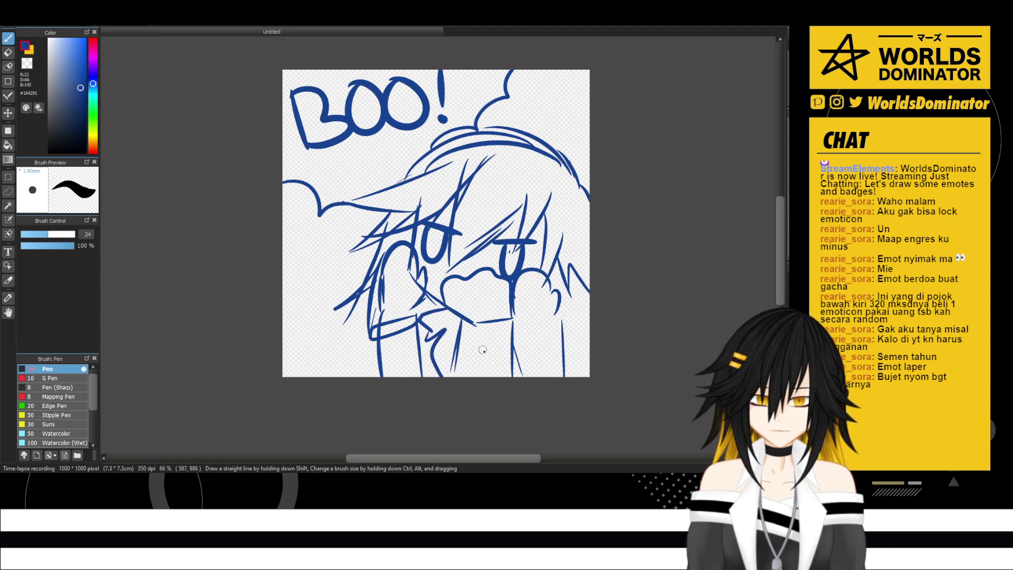
left_click_drag(500, 319, 489, 373)
left_click_drag(563, 328, 583, 376)
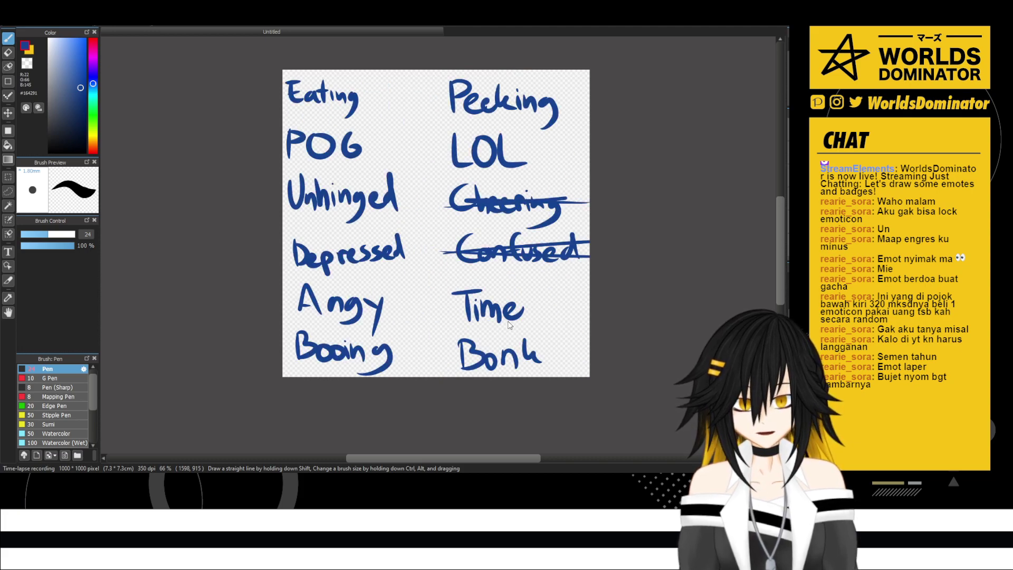
- Cross out Booing on the emote list and write HAPPY beneath Confused
left_click_drag(284, 351, 399, 349)
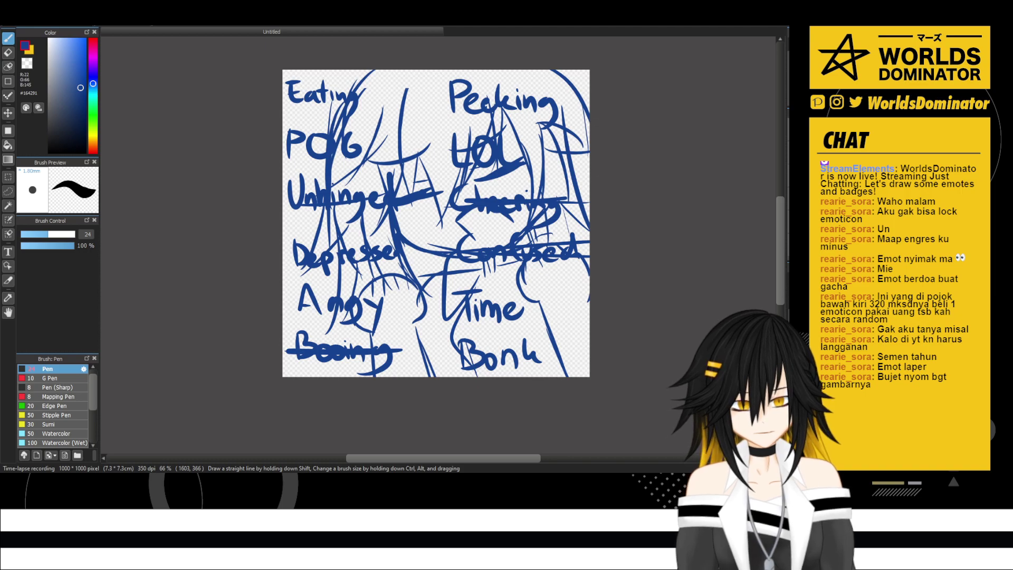
key("Delete")
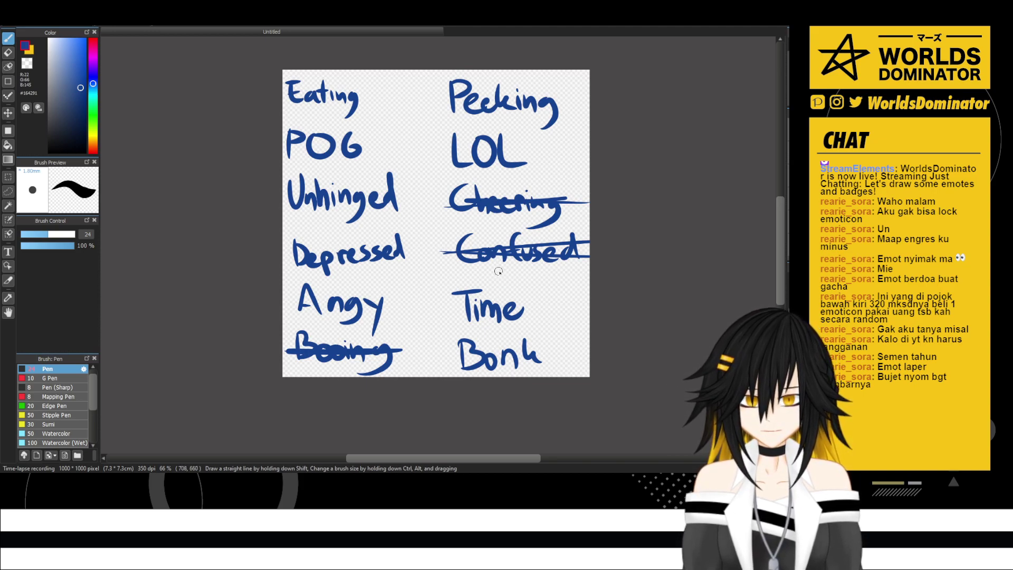
mouse_move(497, 271)
left_mouse_down()
mouse_move(497, 288)
mouse_move(506, 279)
left_mouse_up()
mouse_move(505, 271)
left_mouse_down()
mouse_move(505, 287)
mouse_move(528, 275)
mouse_move(551, 281)
left_mouse_up()
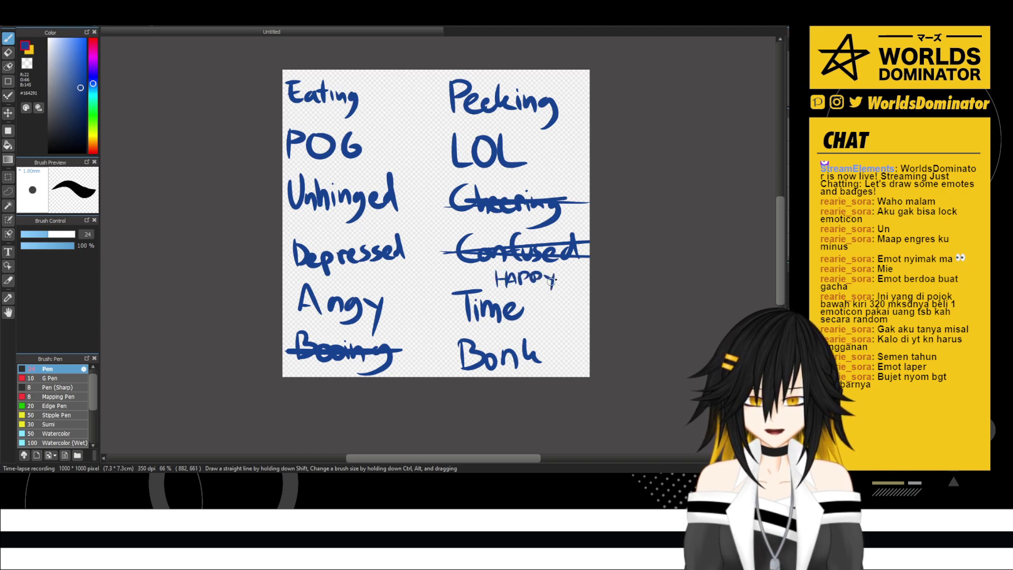
- Hide the emote list and its strike-through lines, and sketch the sides and pointed jaw of a new front-facing head
key("Delete")
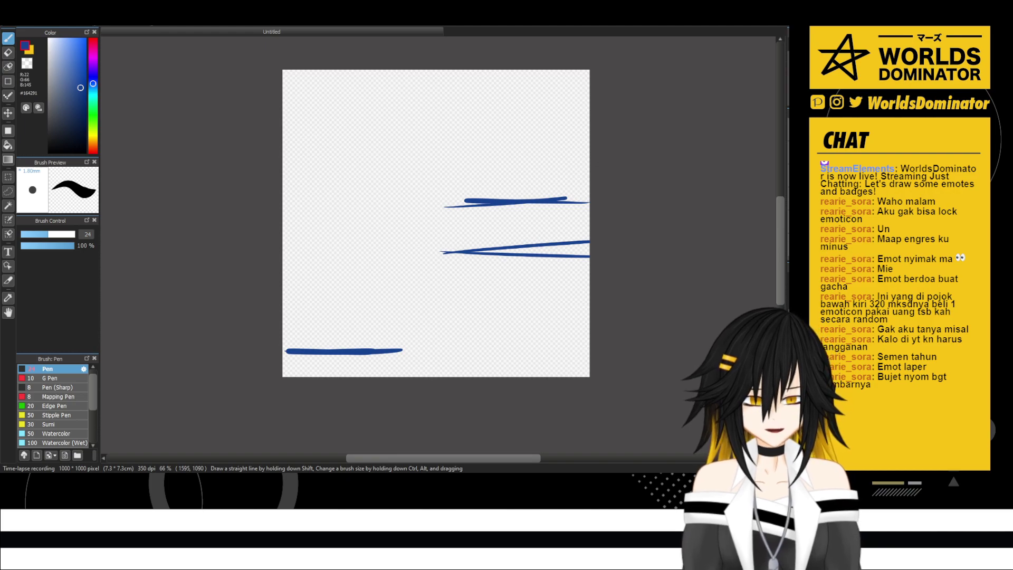
key("Delete")
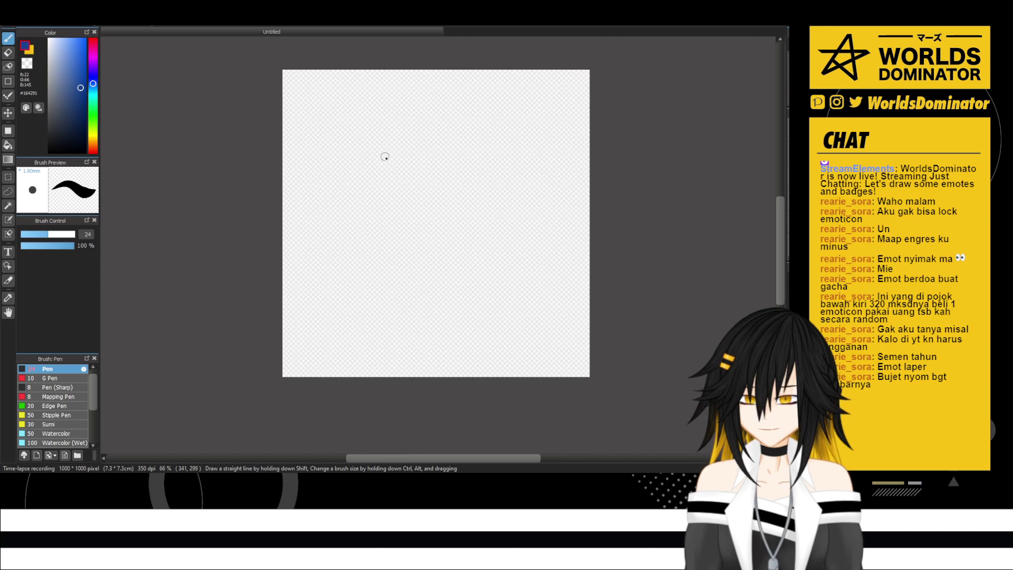
left_click_drag(351, 162, 362, 247)
mouse_move(348, 182)
left_mouse_down()
mouse_move(366, 251)
mouse_move(437, 279)
mouse_move(525, 259)
left_mouse_up()
mouse_move(539, 170)
left_mouse_down()
mouse_move(519, 266)
mouse_move(456, 272)
mouse_move(415, 289)
mouse_move(466, 295)
mouse_move(359, 302)
left_mouse_up()
- Draw the neck, sloping shoulders and outer arm lines beneath the new head down toward the canvas edge
left_click_drag(417, 283, 326, 303)
mouse_move(465, 298)
left_mouse_down()
mouse_move(554, 312)
mouse_move(553, 366)
left_mouse_up()
left_click_drag(331, 299, 333, 377)
left_click_drag(328, 316, 332, 378)
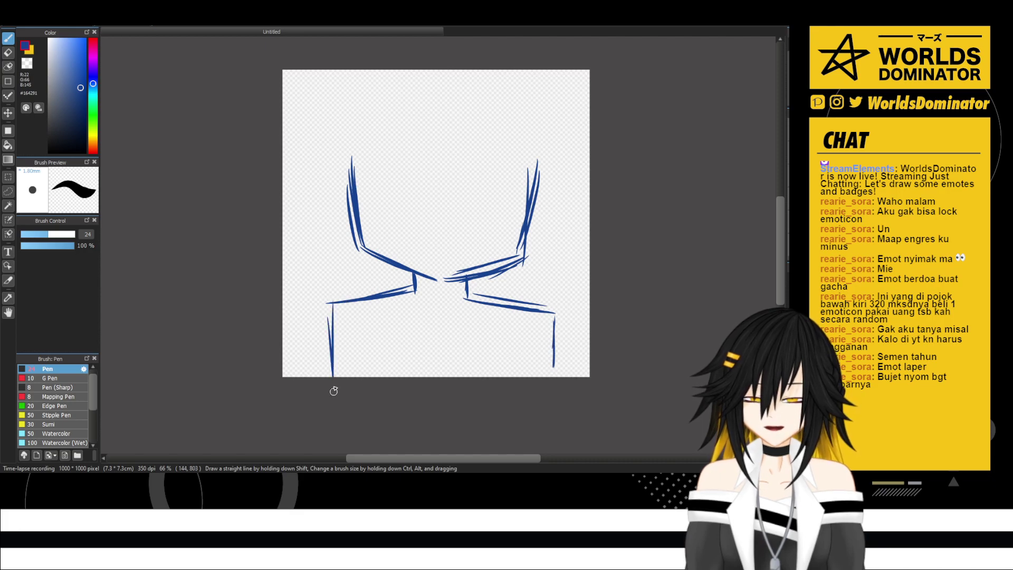
- Sketch the pointed fringe strands falling from the top of the canvas over the forehead
mouse_move(515, 78)
left_mouse_down()
mouse_move(484, 166)
mouse_move(455, 184)
left_mouse_up()
left_click_drag(486, 119, 459, 187)
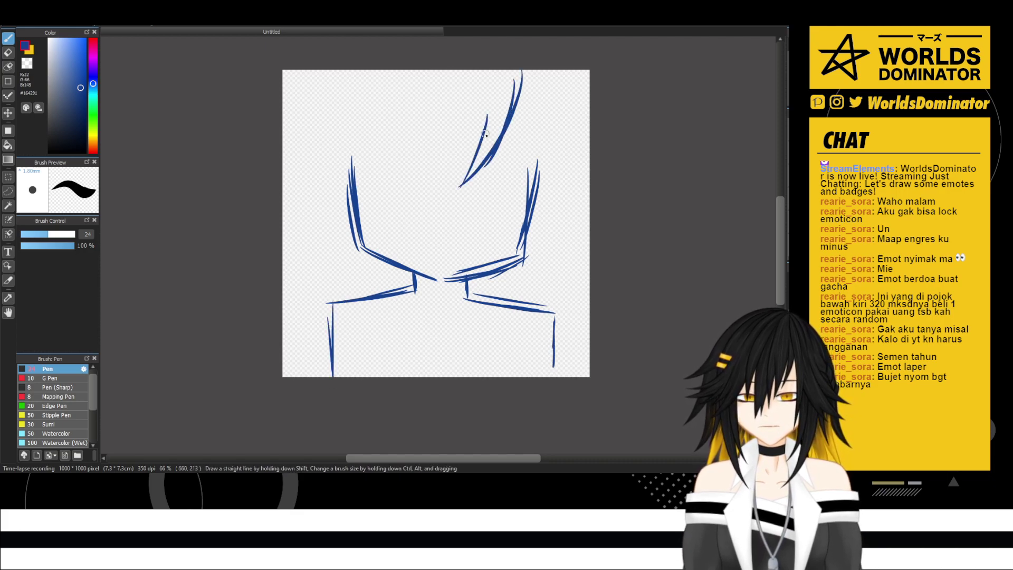
left_click_drag(416, 62, 393, 164)
left_click_drag(399, 93, 404, 191)
left_click_drag(416, 114, 414, 222)
mouse_move(417, 176)
left_mouse_down()
mouse_move(466, 153)
mouse_move(477, 111)
mouse_move(457, 163)
left_mouse_up()
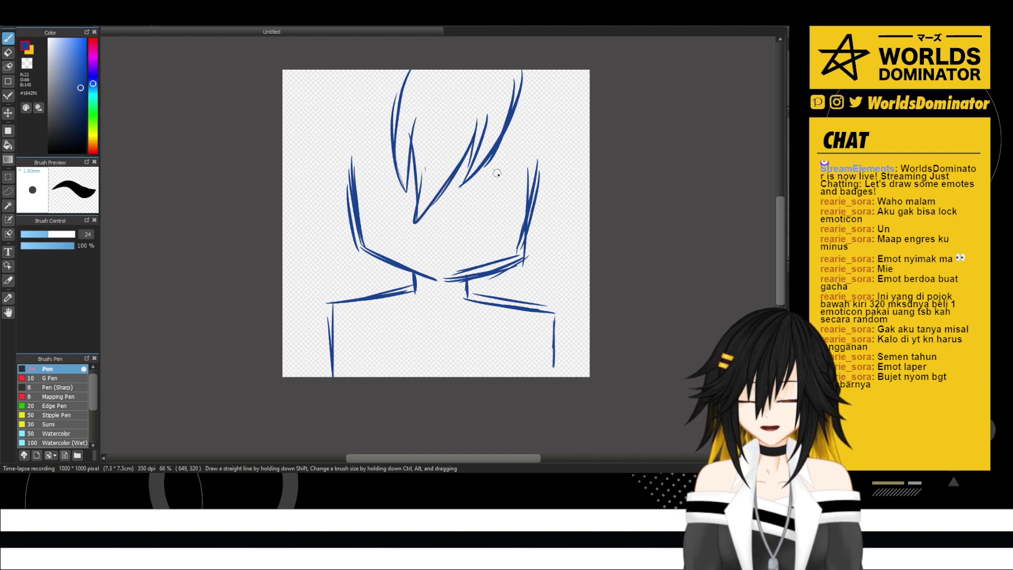
- Draw long tapering hair locks along the face's right side, falling past the jaw and over the shoulder
left_click_drag(504, 117, 511, 206)
left_click_drag(507, 138, 482, 245)
left_click_drag(523, 154, 488, 327)
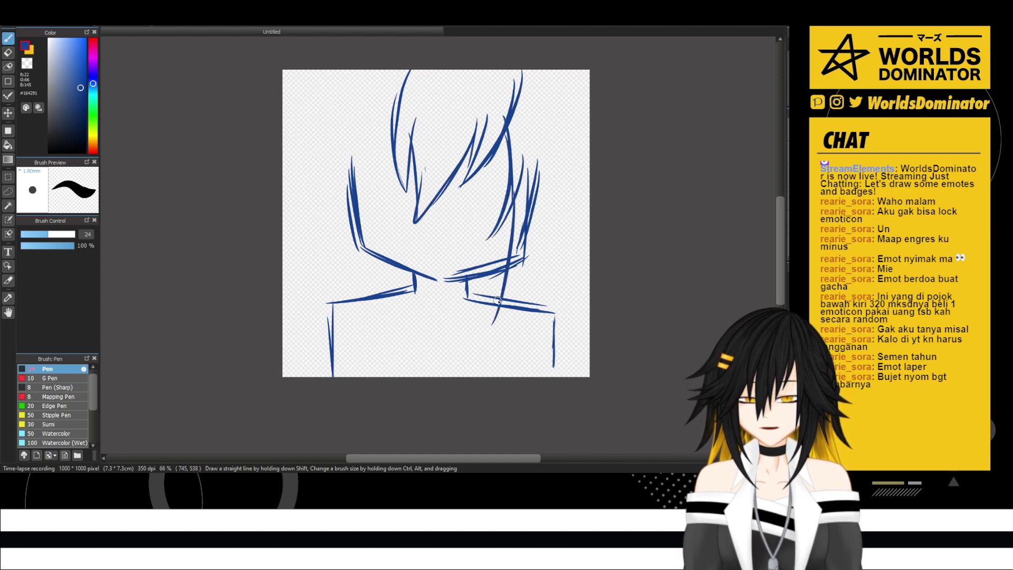
left_click_drag(504, 275, 470, 354)
left_click_drag(524, 235, 486, 376)
left_click_drag(537, 204, 514, 301)
left_click_drag(551, 159, 516, 306)
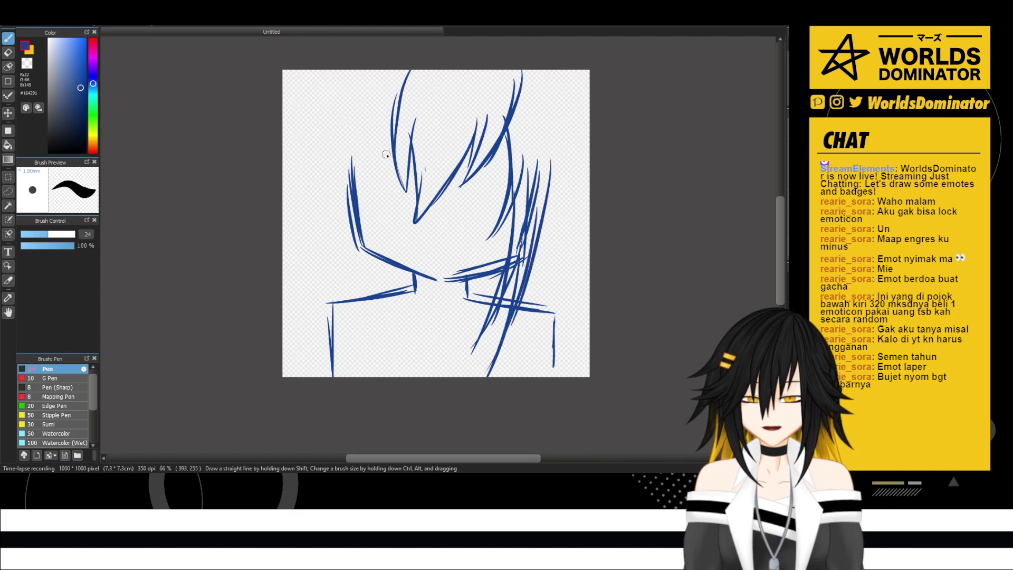
- Draw matching hair strands along the face's left side, with a long lock reaching below the shoulder line
left_click_drag(394, 103, 379, 211)
mouse_move(376, 145)
left_mouse_down()
mouse_move(370, 206)
mouse_move(381, 217)
left_mouse_up()
left_click_drag(363, 154, 365, 216)
left_click_drag(383, 291, 388, 290)
mouse_move(387, 289)
left_mouse_down()
mouse_move(350, 244)
mouse_move(405, 363)
mouse_move(324, 230)
left_mouse_up()
left_click_drag(351, 278, 346, 109)
left_click_drag(345, 113, 357, 265)
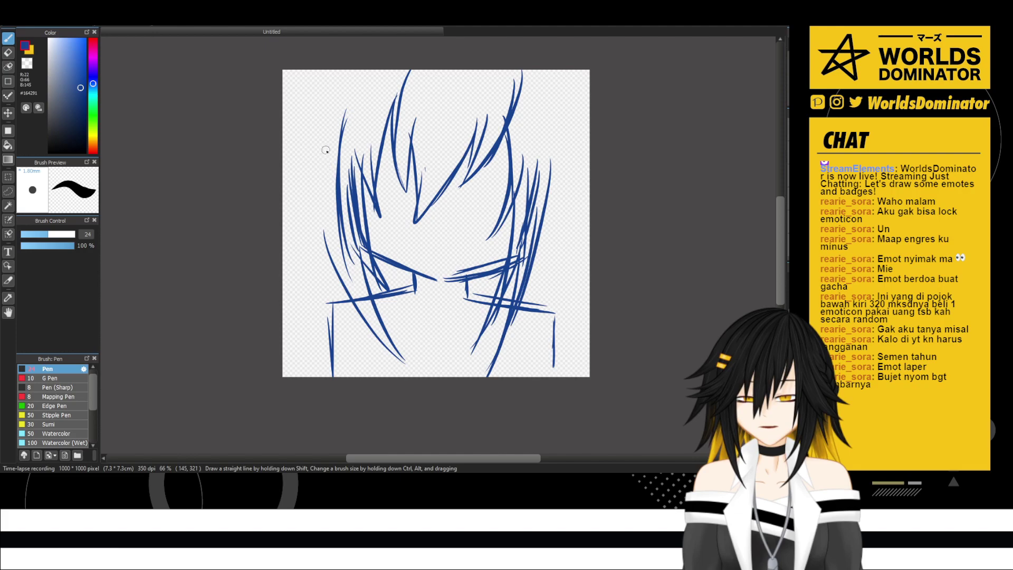
- Add spiky outer hair tufts flaring outward on both sides of the head
left_click_drag(325, 152, 309, 273)
left_click_drag(391, 133, 320, 200)
mouse_move(360, 157)
left_mouse_down()
mouse_move(339, 185)
mouse_move(285, 165)
mouse_move(348, 71)
left_mouse_up()
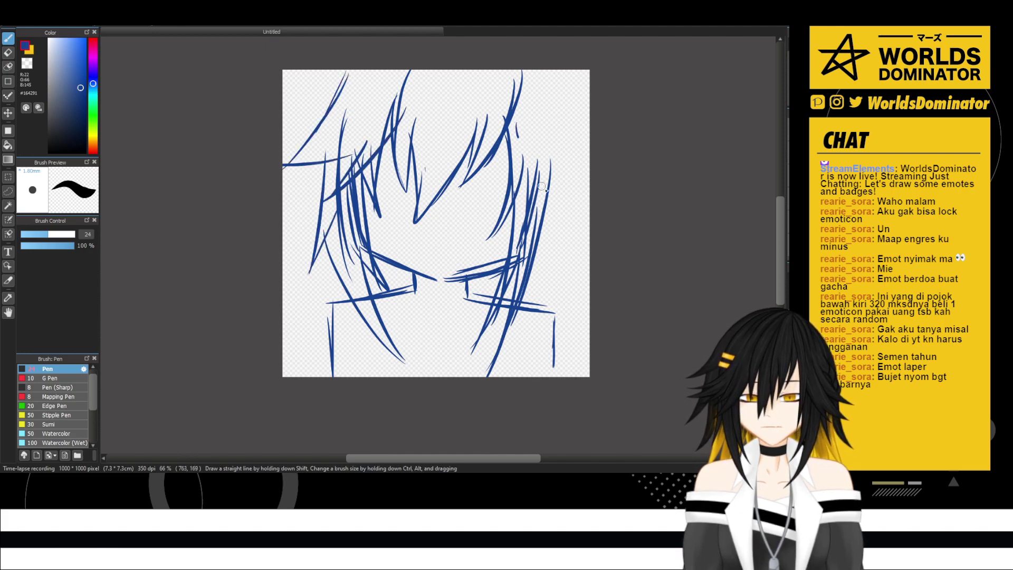
left_click_drag(518, 133, 567, 206)
left_click_drag(548, 161, 591, 190)
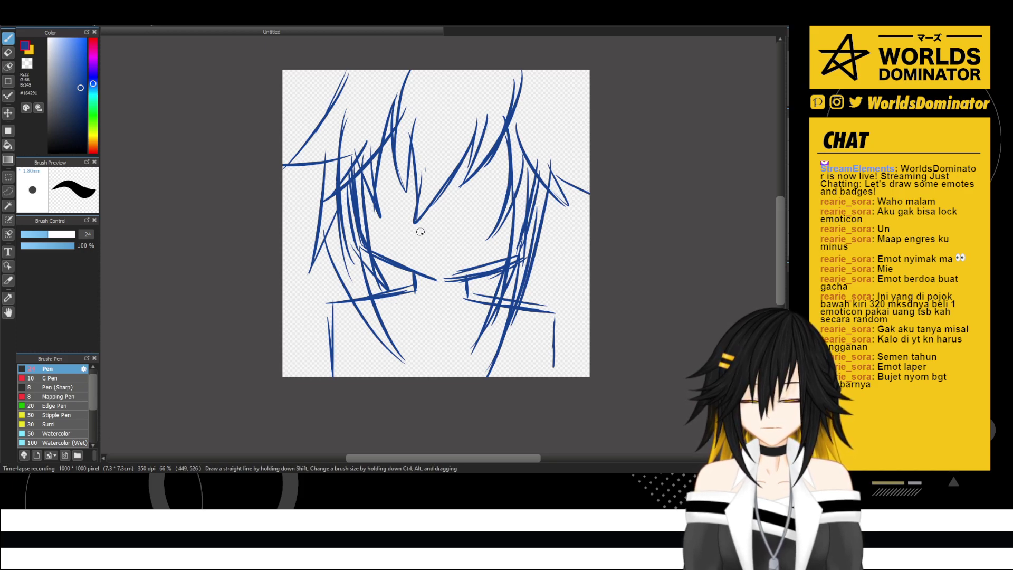
- Draw an open smiling mouth and two arched closed eyes on the face
mouse_move(410, 240)
left_mouse_down()
mouse_move(469, 238)
mouse_move(441, 236)
mouse_move(459, 255)
mouse_move(409, 243)
left_mouse_up()
key("ctrl+z")
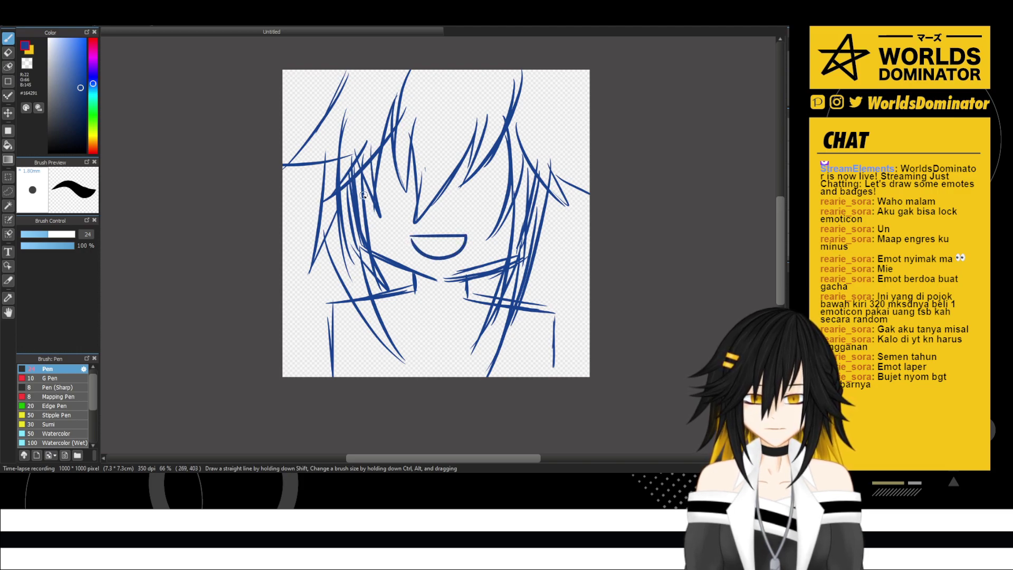
left_click_drag(363, 195, 506, 196)
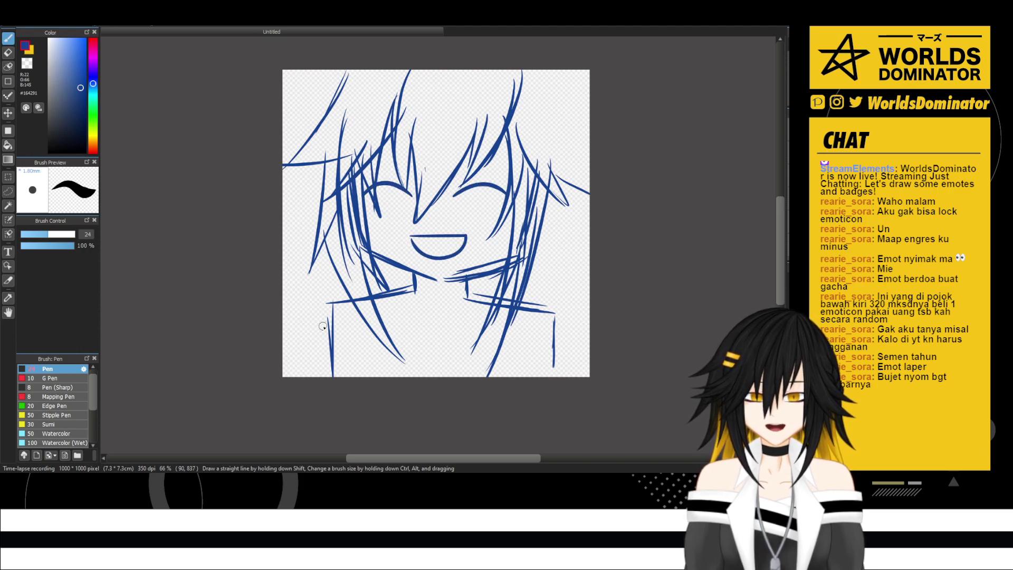
mouse_move(305, 334)
left_mouse_down()
mouse_move(327, 301)
mouse_move(380, 349)
mouse_move(372, 375)
left_mouse_up()
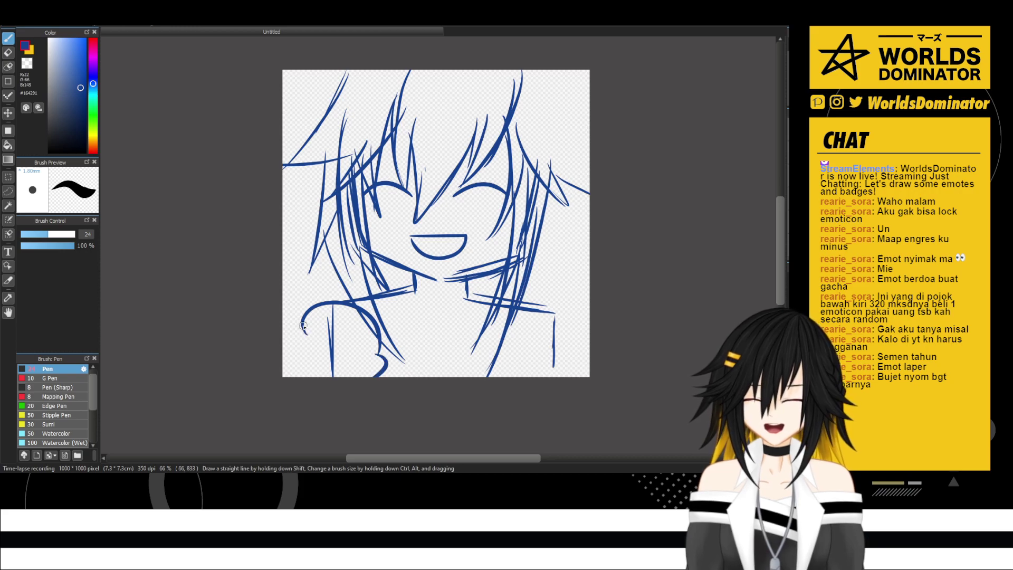
left_click_drag(304, 335, 315, 372)
mouse_move(504, 376)
left_mouse_down()
mouse_move(506, 354)
mouse_move(523, 348)
left_mouse_up()
mouse_move(520, 350)
left_mouse_down()
mouse_move(563, 309)
mouse_move(585, 342)
left_mouse_up()
key("ctrl+z")
key("ctrl+z")
key("ctrl+z")
key("ctrl+z")
key("ctrl+z")
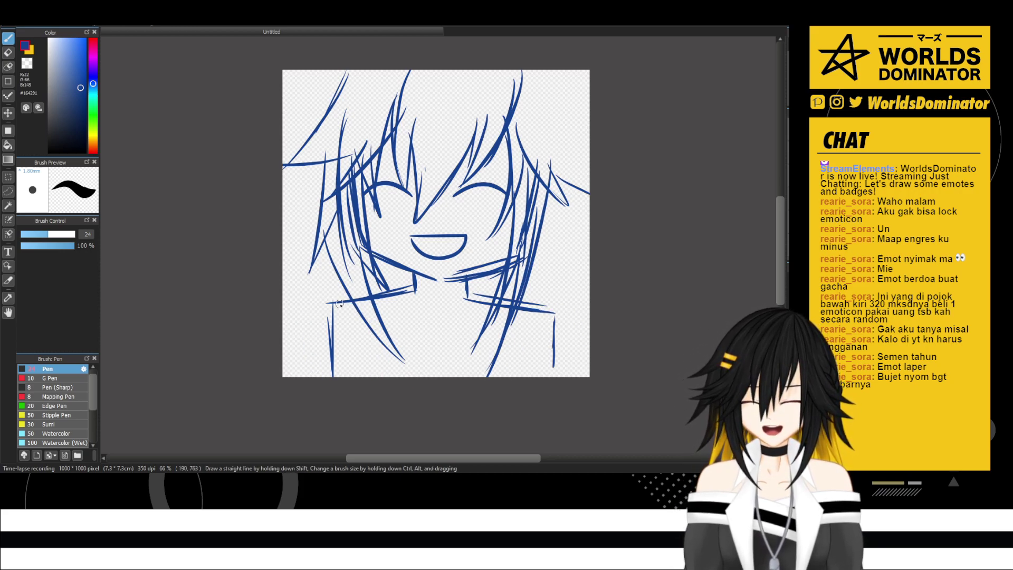
- Draw curved outer sleeves sloping from both shoulders to the canvas edges, with extra strokes beside them
left_click_drag(333, 303, 284, 352)
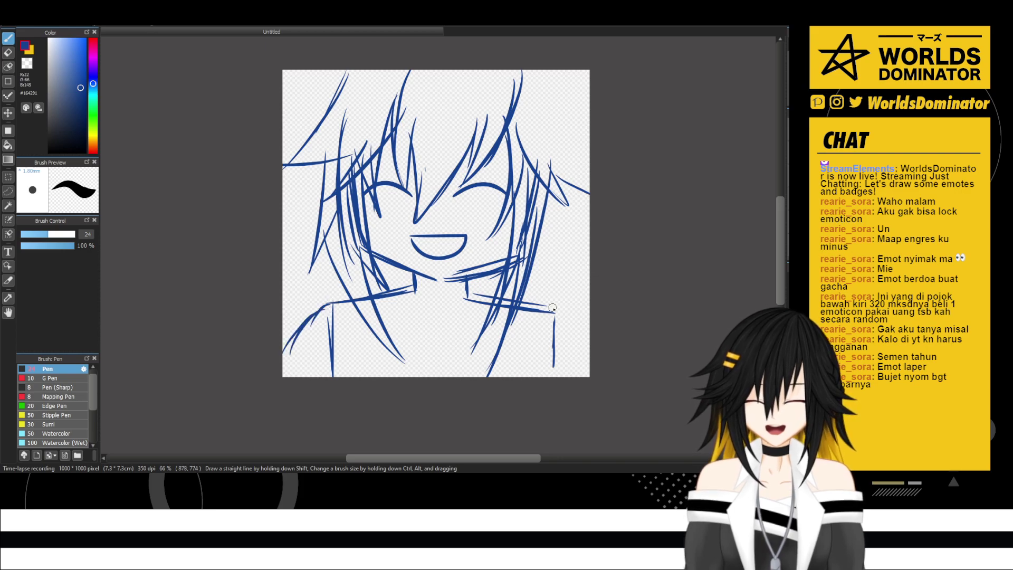
left_click_drag(553, 307, 589, 348)
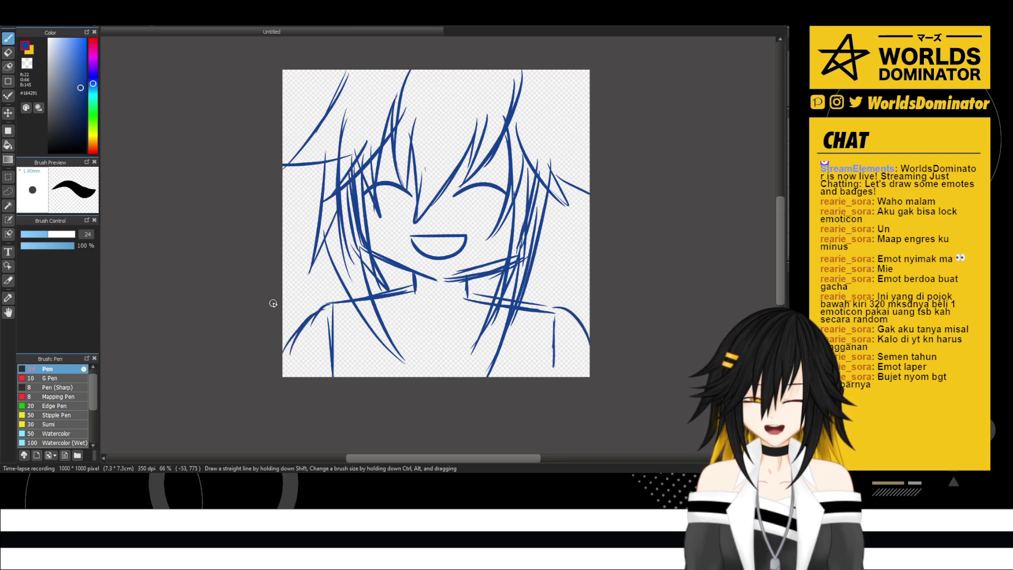
mouse_move(297, 230)
left_mouse_down()
mouse_move(283, 281)
mouse_move(307, 318)
left_mouse_up()
left_click_drag(540, 285, 532, 306)
left_click_drag(555, 256, 585, 328)
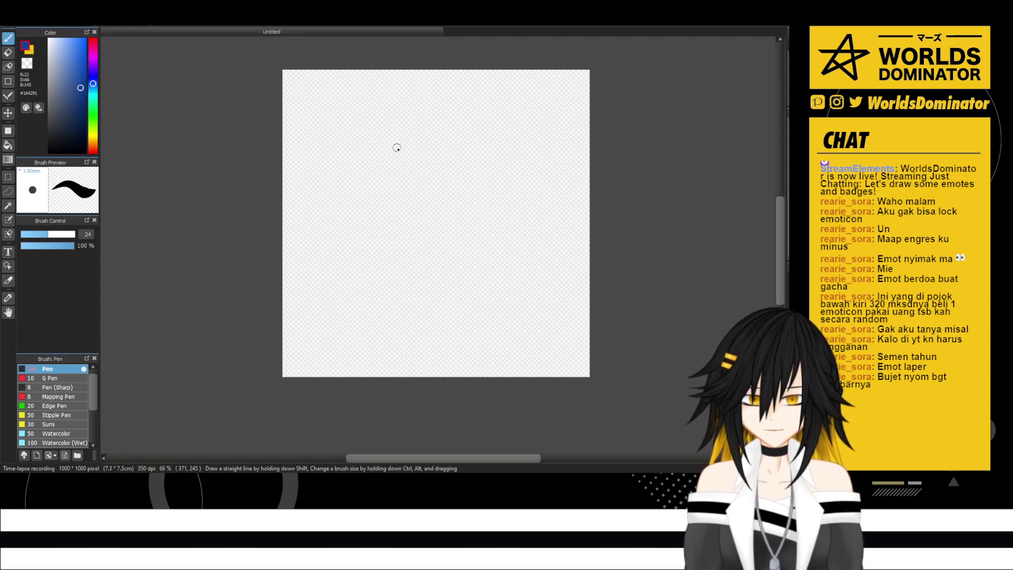
- On the empty canvas, sketch a tilted head's jaw outline, short neck marks and a rounded open mouth
mouse_move(391, 157)
left_mouse_down()
mouse_move(376, 229)
mouse_move(377, 219)
mouse_move(416, 272)
mouse_move(524, 288)
left_mouse_up()
left_click_drag(564, 230, 518, 290)
mouse_move(411, 262)
left_mouse_down()
mouse_move(404, 287)
mouse_move(452, 305)
left_mouse_up()
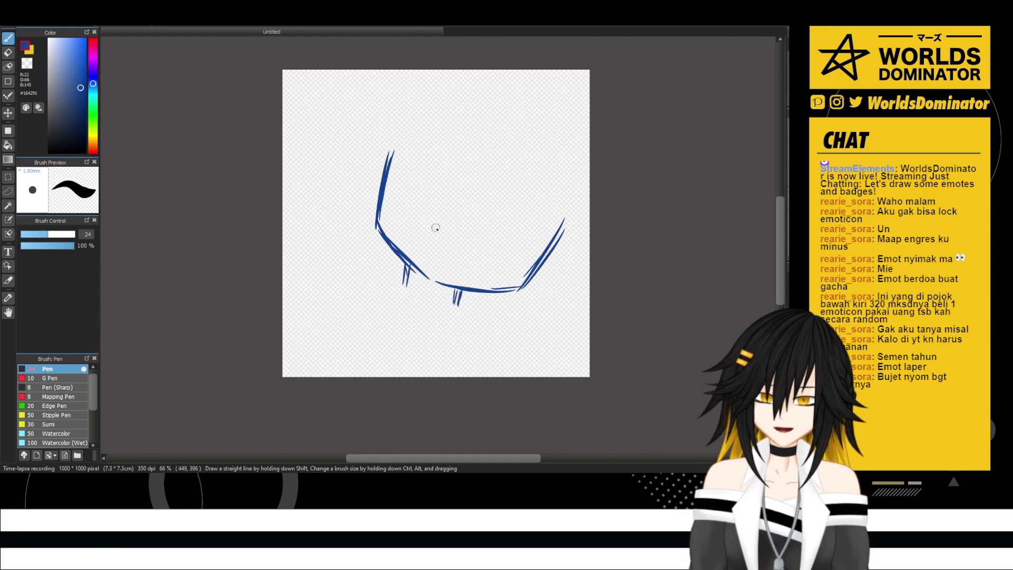
mouse_move(429, 231)
left_mouse_down()
mouse_move(465, 252)
mouse_move(430, 263)
mouse_move(427, 230)
mouse_move(432, 264)
left_mouse_up()
- Sketch the sweeping fringe across the tilted forehead, redoing the middle strands and adding pointed tufts up toward the crown
mouse_move(555, 153)
left_mouse_down()
mouse_move(504, 214)
mouse_move(474, 224)
mouse_move(528, 161)
mouse_move(422, 192)
left_mouse_up()
left_click_drag(508, 173, 401, 201)
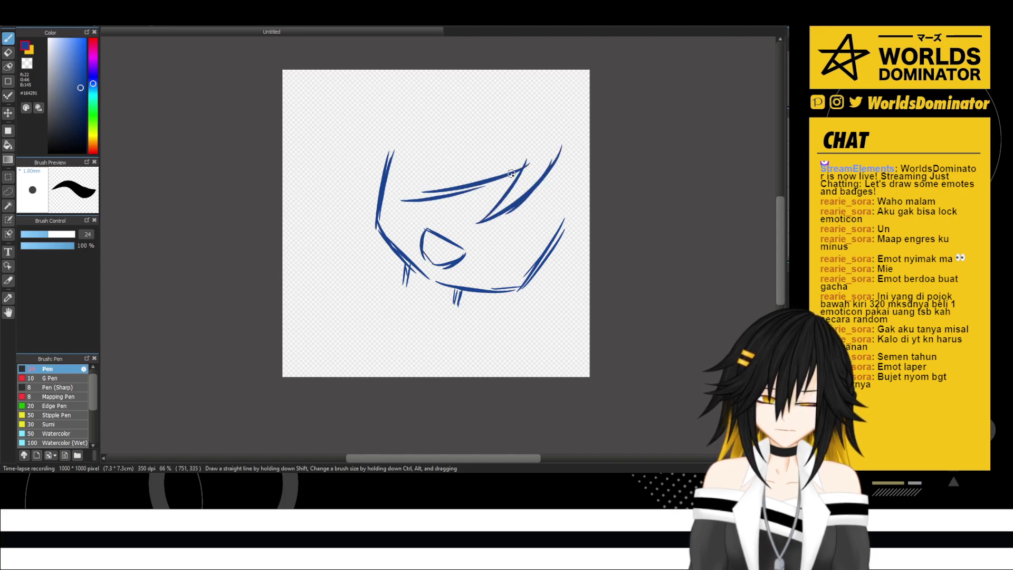
key("ctrl+z")
key("ctrl+z")
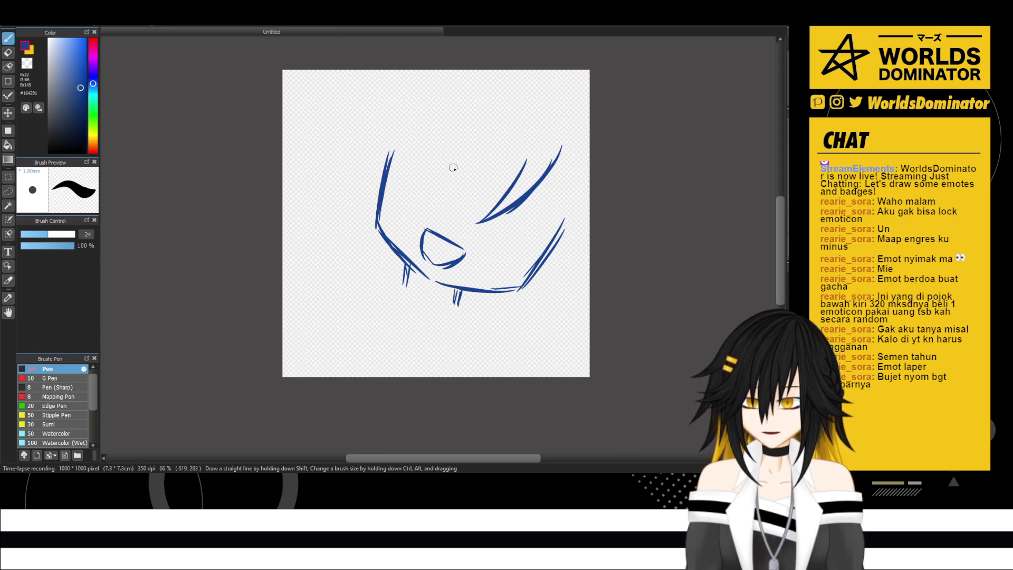
mouse_move(514, 169)
left_mouse_down()
mouse_move(422, 224)
mouse_move(402, 209)
left_mouse_up()
mouse_move(484, 107)
left_mouse_down()
mouse_move(418, 205)
mouse_move(422, 185)
mouse_move(461, 148)
mouse_move(359, 179)
mouse_move(431, 141)
mouse_move(338, 157)
left_mouse_up()
mouse_move(325, 154)
left_mouse_down()
mouse_move(405, 115)
mouse_move(419, 101)
left_mouse_up()
left_click_drag(420, 90, 355, 154)
- Draw short pointed hair strands framing both cheeks of the tilted head
left_click_drag(547, 174, 558, 286)
mouse_move(558, 267)
left_mouse_down()
mouse_move(572, 212)
mouse_move(547, 232)
left_mouse_up()
left_click_drag(507, 302, 546, 233)
mouse_move(527, 240)
left_mouse_down()
mouse_move(498, 322)
mouse_move(531, 287)
left_mouse_up()
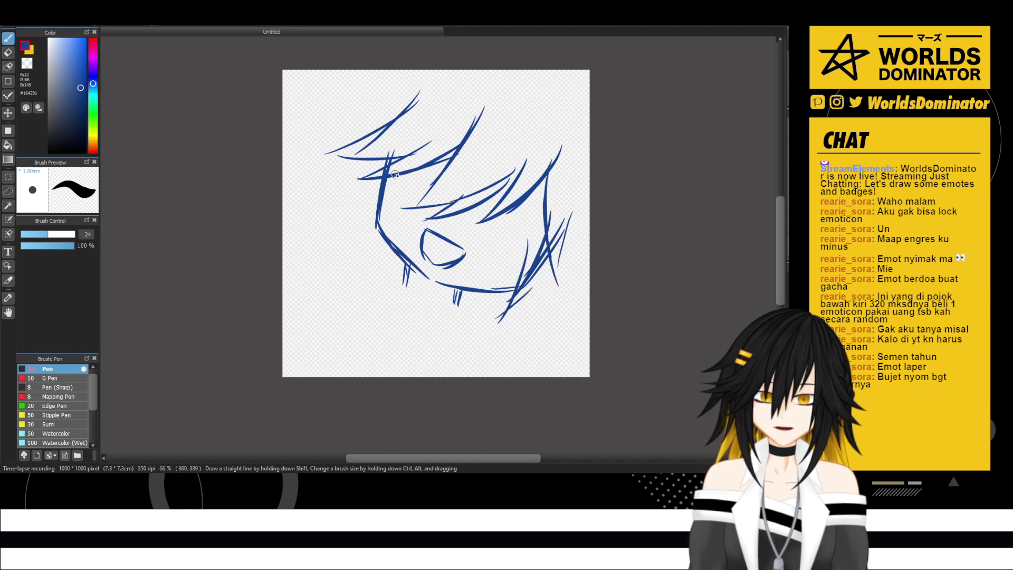
left_click_drag(387, 179, 379, 245)
left_click_drag(384, 201, 405, 290)
left_click_drag(396, 282, 376, 246)
- Draw long tapering hair locks hanging down both sides of the tilted face, below the jaw
left_click_drag(363, 152, 364, 311)
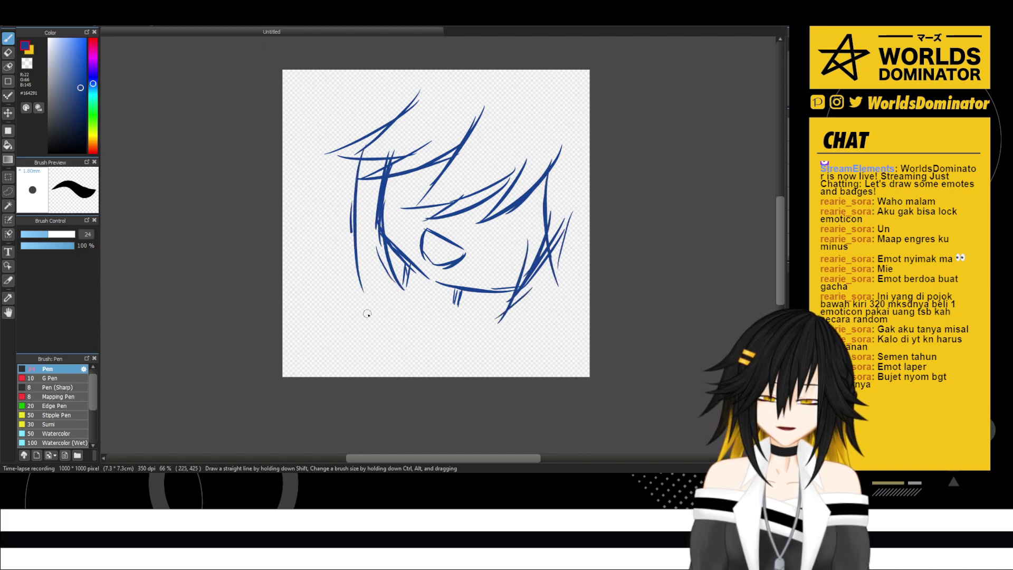
left_click_drag(351, 203, 396, 354)
left_click_drag(379, 243, 387, 328)
left_click_drag(526, 278, 519, 375)
left_click_drag(561, 285, 525, 363)
left_click_drag(568, 264, 538, 351)
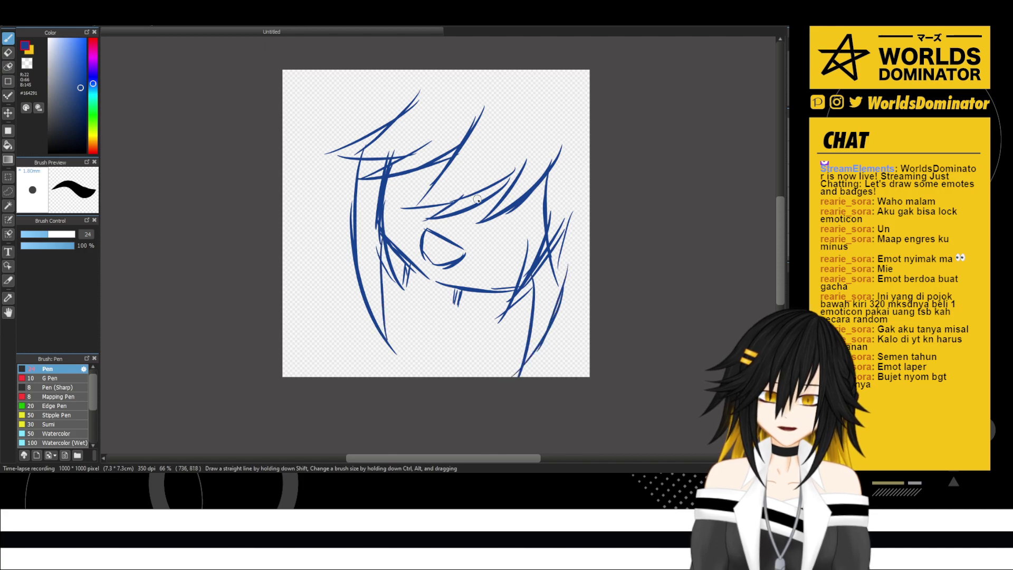
- Draw two arched closed eyes and add hair strands sweeping down past the right cheek
mouse_move(392, 181)
left_mouse_down()
mouse_move(436, 187)
mouse_move(437, 203)
mouse_move(512, 234)
mouse_move(521, 249)
left_mouse_up()
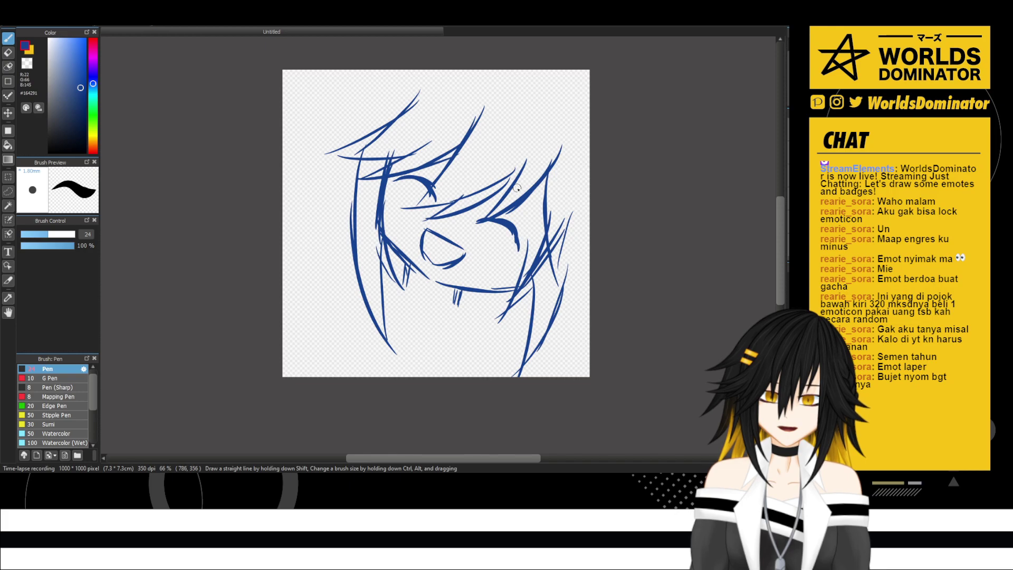
left_click_drag(544, 185, 489, 299)
left_click_drag(533, 235, 469, 335)
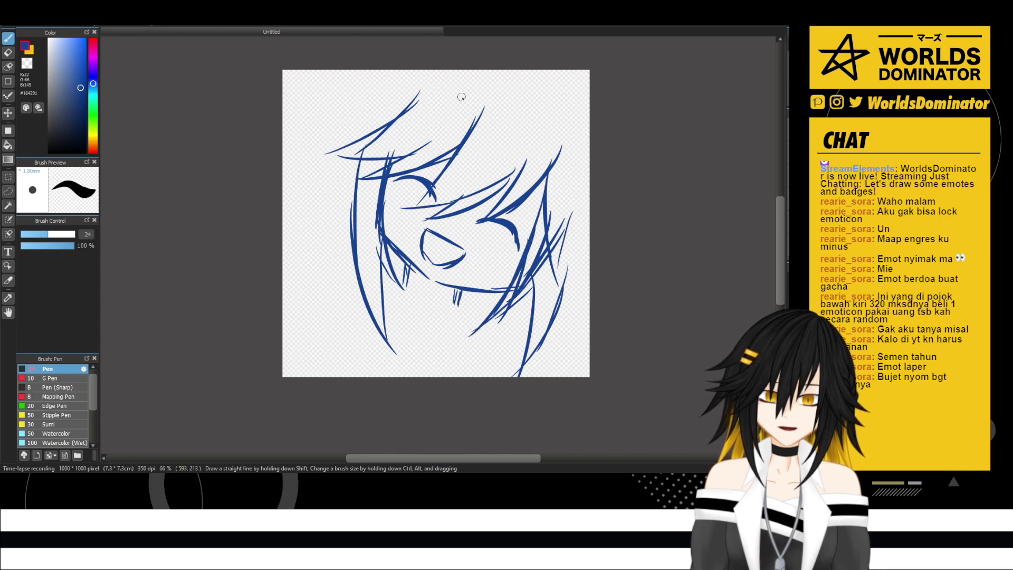
- Sketch the outer hair on the left, from the crown at the canvas edge to pointed ends near the shoulder
mouse_move(362, 107)
left_mouse_down()
mouse_move(410, 65)
mouse_move(333, 125)
left_mouse_up()
left_click_drag(370, 70, 303, 152)
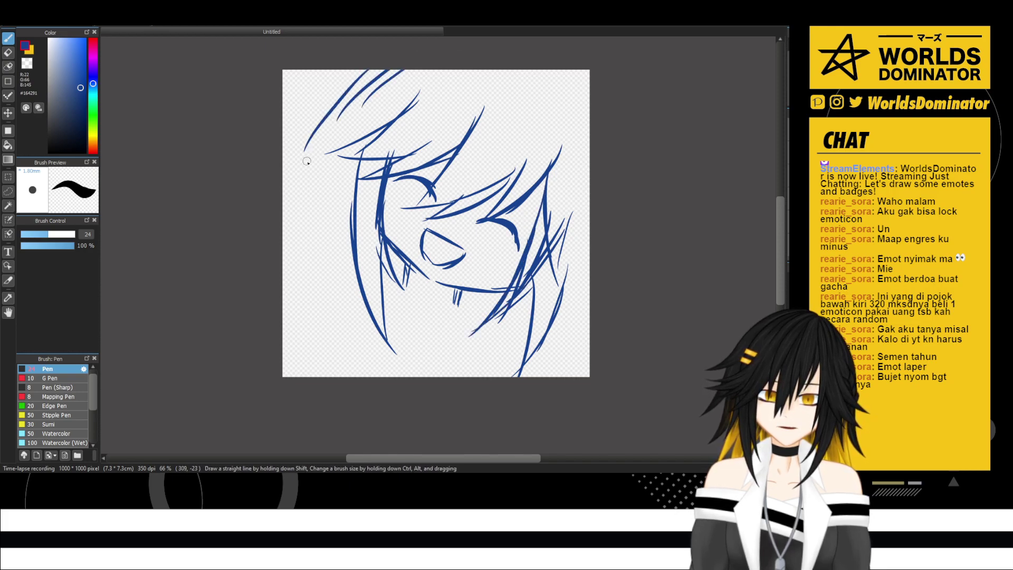
left_click_drag(336, 108, 283, 168)
left_click_drag(364, 90, 318, 227)
mouse_move(331, 142)
left_mouse_down()
mouse_move(320, 256)
mouse_move(297, 283)
left_mouse_up()
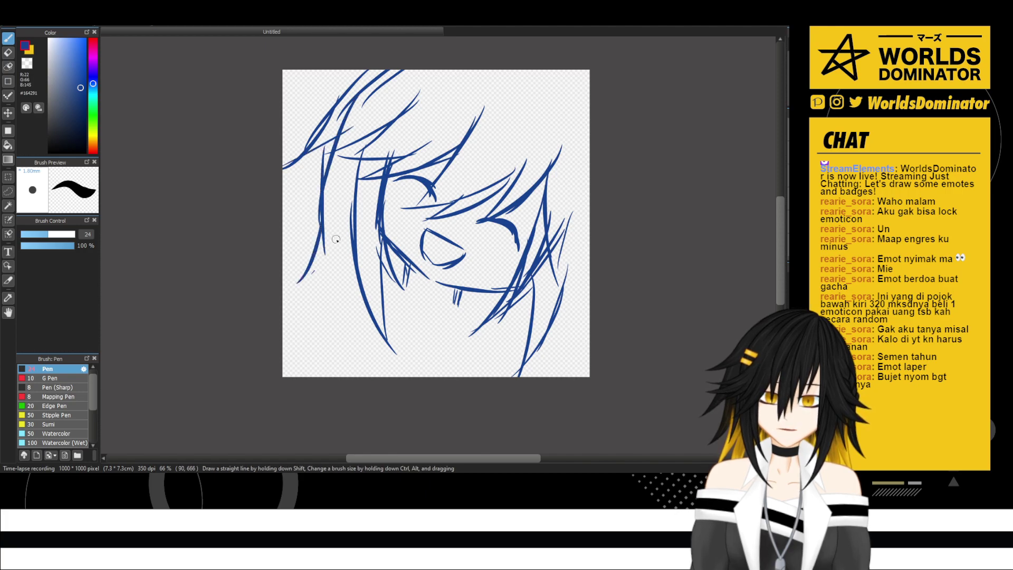
left_click_drag(340, 232, 323, 267)
- Add the outer hair strokes along the canvas's right edge and two small hair clips above the fringe
left_click_drag(569, 287, 590, 321)
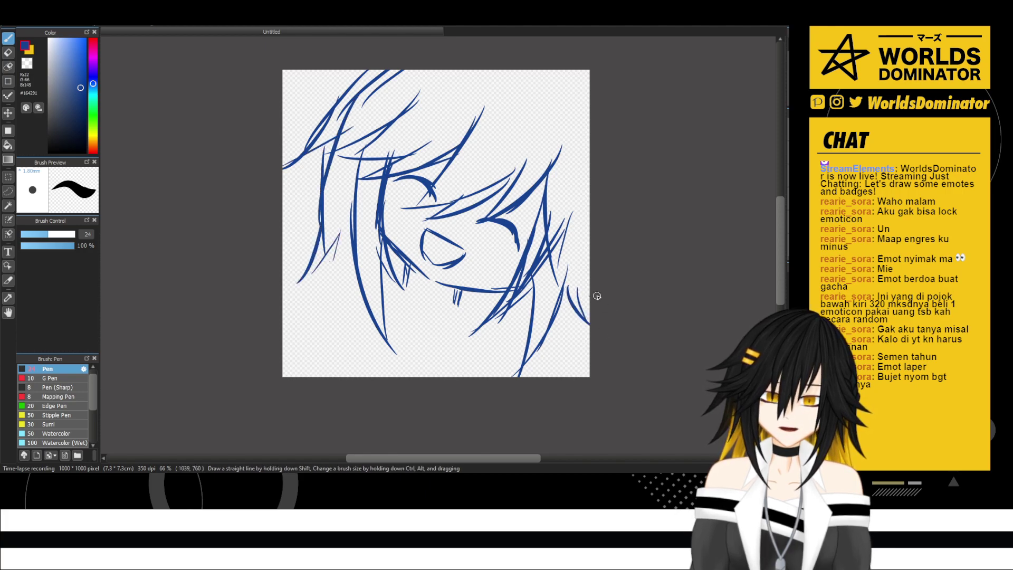
left_click_drag(565, 63, 594, 87)
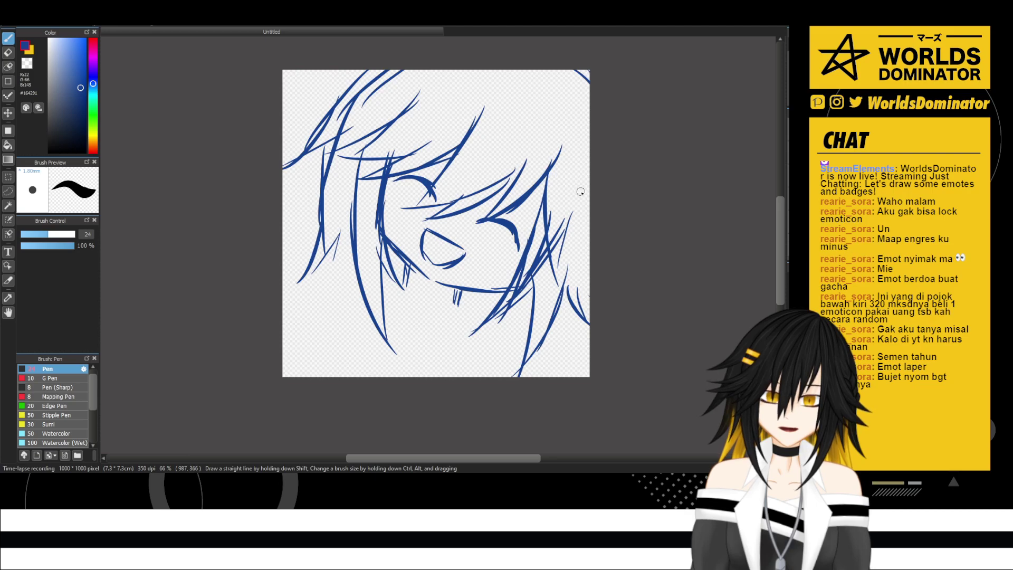
left_click_drag(584, 187, 574, 214)
left_click_drag(381, 99, 390, 117)
left_click_drag(393, 88, 401, 117)
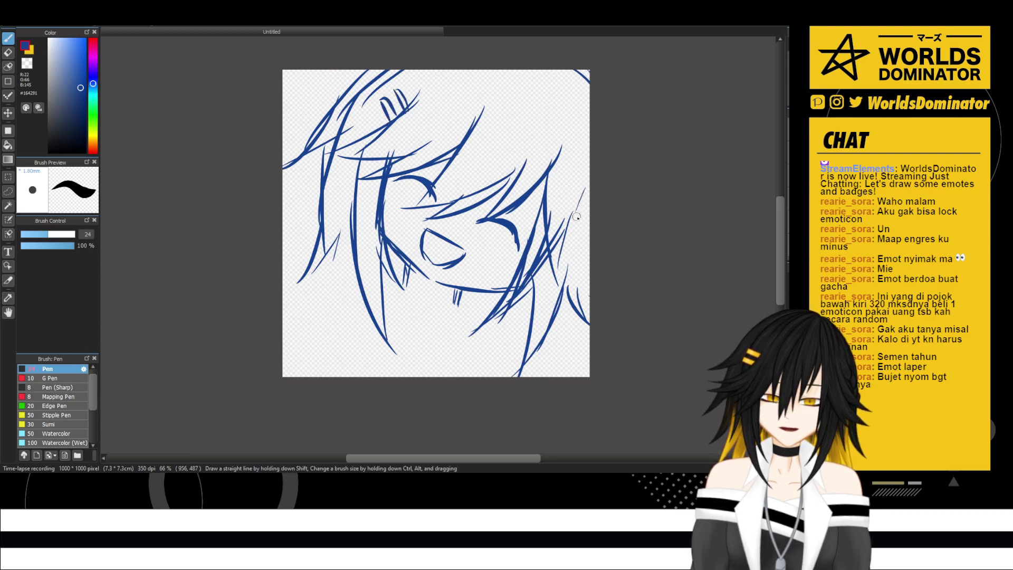
left_click_drag(566, 228, 590, 275)
- Draw both shoulders and upper arms curving outward from the neck beneath the tilted head
mouse_move(414, 265)
left_mouse_down()
mouse_move(397, 290)
mouse_move(328, 277)
mouse_move(310, 312)
mouse_move(307, 291)
left_mouse_up()
left_click_drag(290, 353, 309, 279)
mouse_move(463, 305)
left_mouse_down()
mouse_move(527, 331)
mouse_move(553, 377)
left_mouse_up()
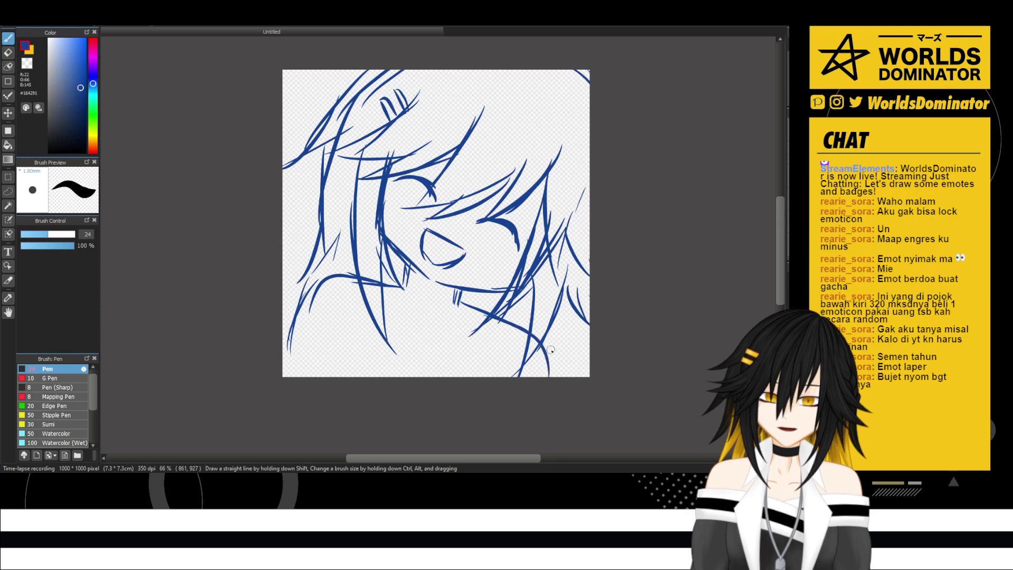
- Sketch the jacket's open front edges and notched collar lapels on both sides of the neck
mouse_move(405, 267)
left_mouse_down()
mouse_move(372, 265)
mouse_move(356, 324)
mouse_move(379, 316)
left_mouse_up()
left_click_drag(349, 337, 375, 377)
left_click_drag(408, 272, 402, 377)
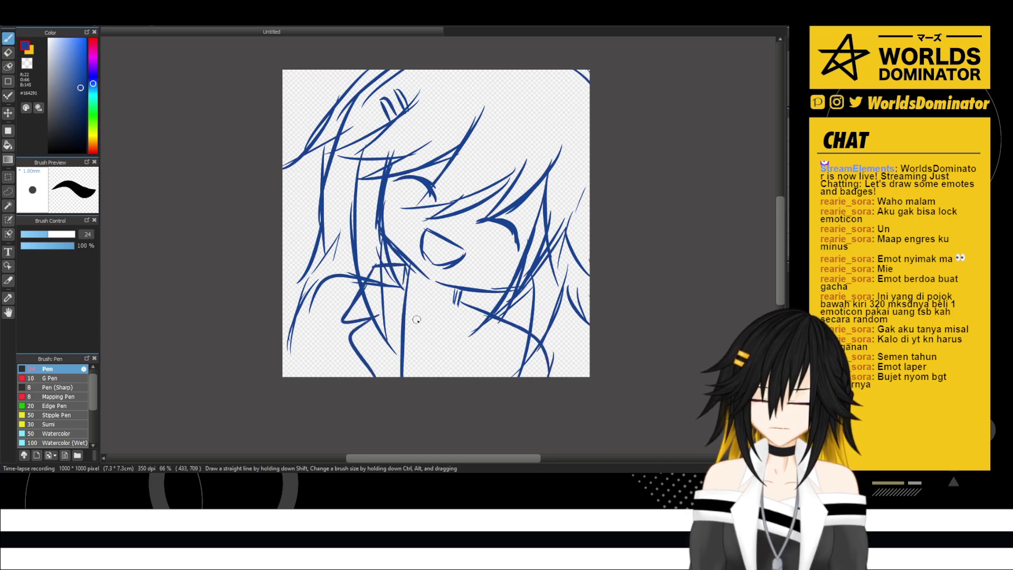
left_click_drag(460, 291, 438, 377)
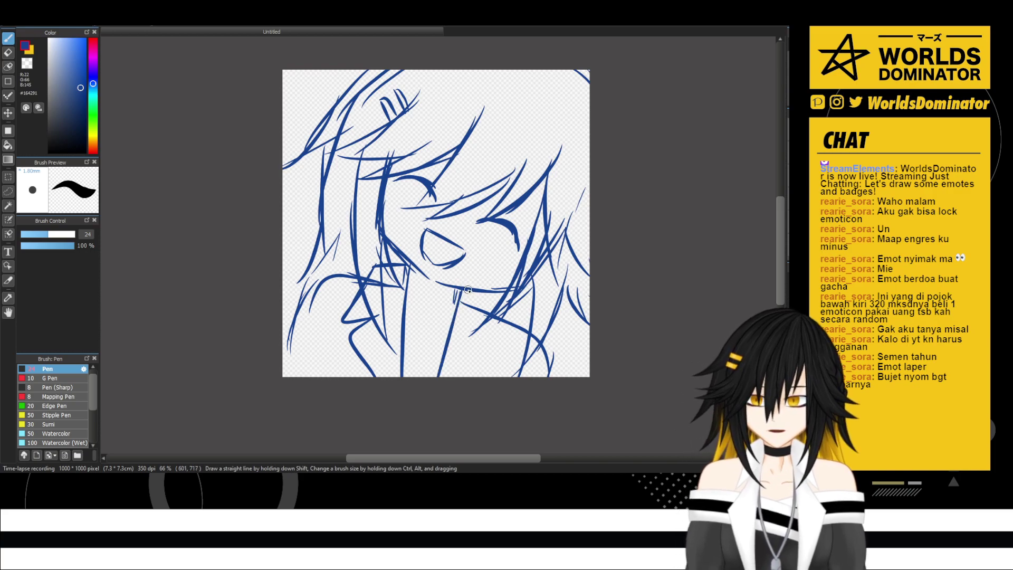
left_click_drag(478, 292, 489, 340)
left_click_drag(484, 325, 482, 347)
left_click_drag(468, 336, 473, 378)
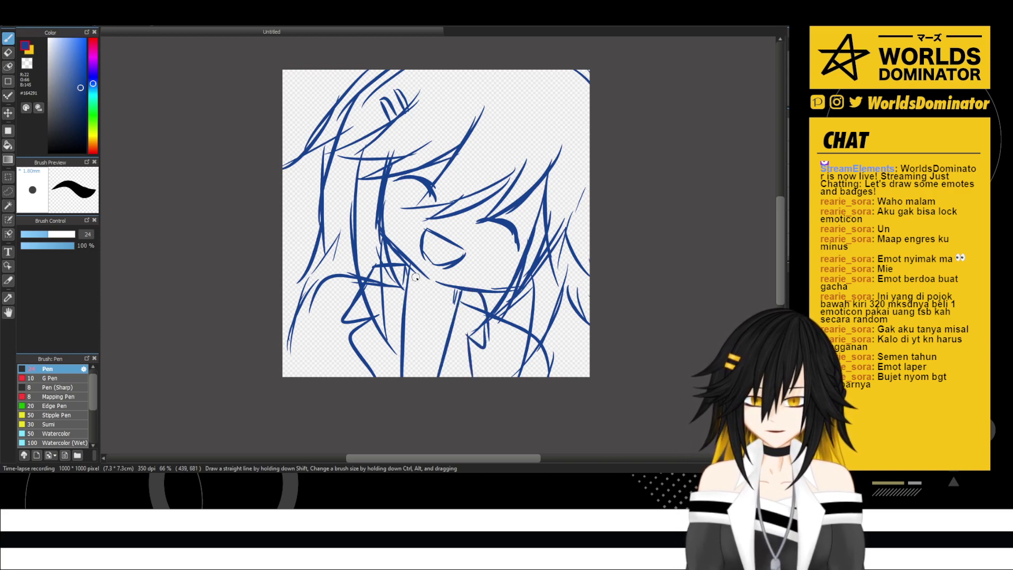
- Draw the choker across the neck, the crossing chest line and the dropped sleeve edges over both arms
left_click_drag(415, 277, 455, 300)
left_click_drag(405, 333, 442, 361)
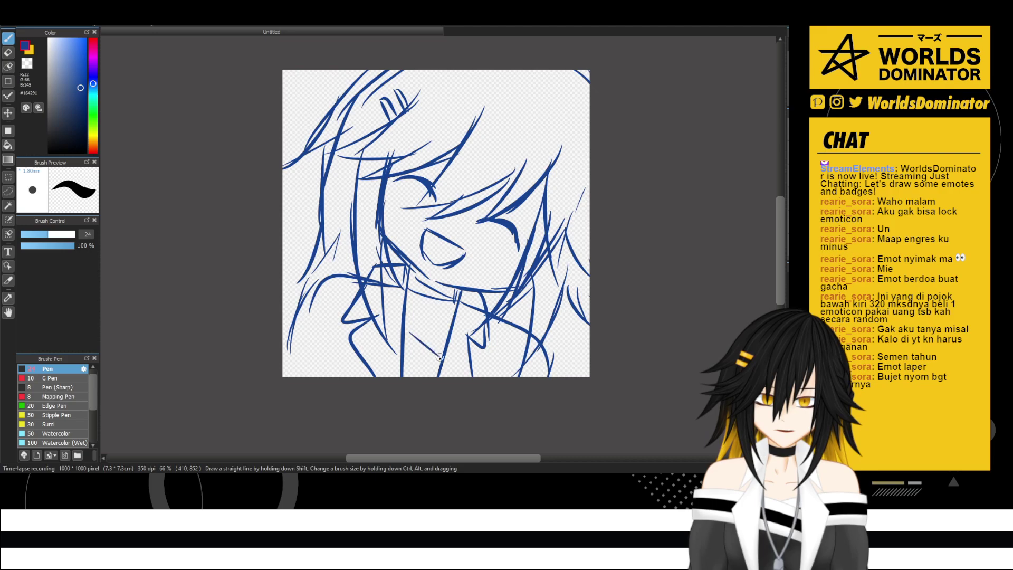
mouse_move(346, 308)
left_mouse_down()
mouse_move(290, 302)
mouse_move(284, 340)
left_mouse_up()
left_click_drag(475, 357, 559, 377)
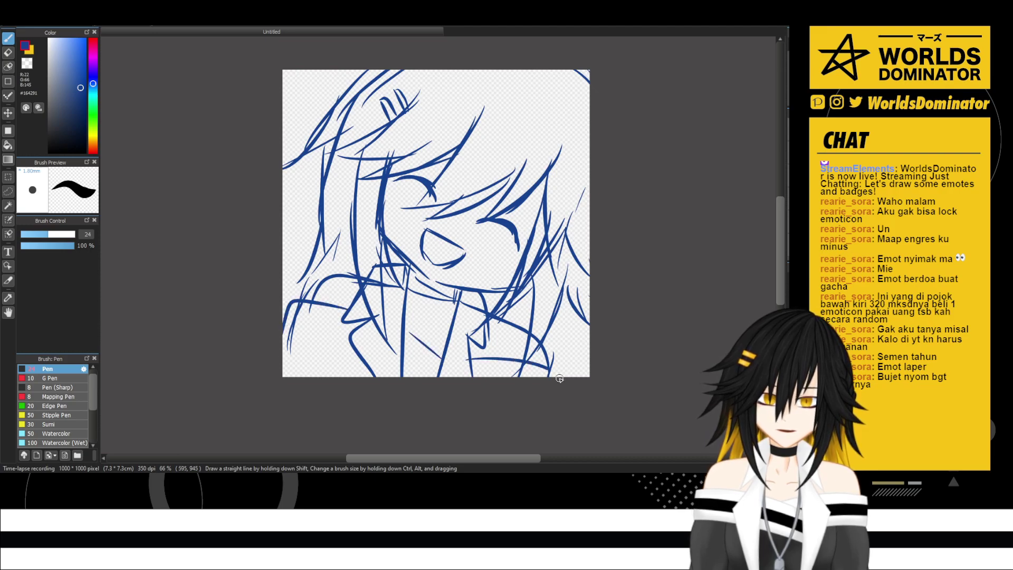
- Cross out HAPPY on the emote list
scroll(534, 403, "down", 3)
scroll(543, 355, "up", 3)
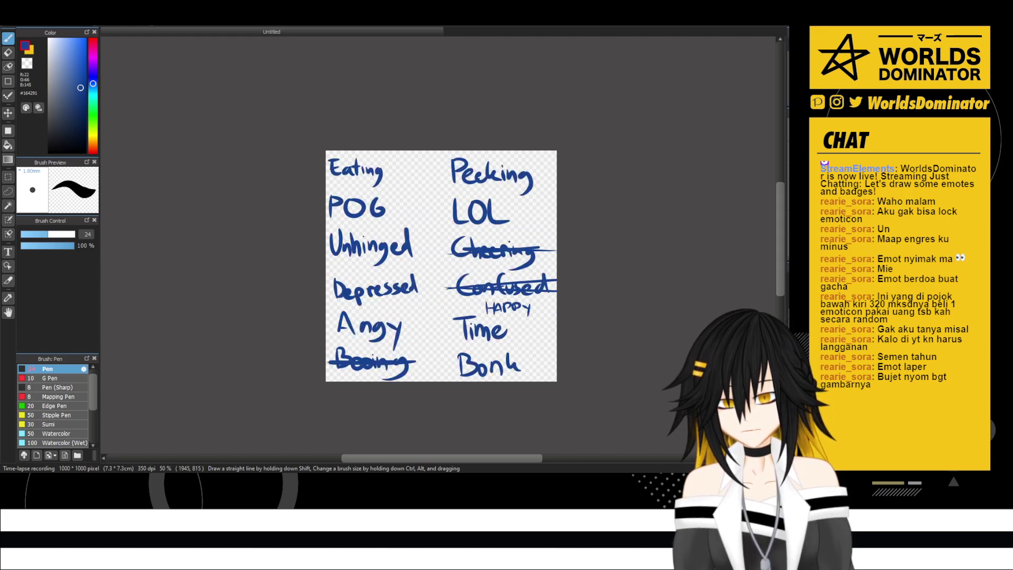
left_click_drag(479, 306, 532, 302)
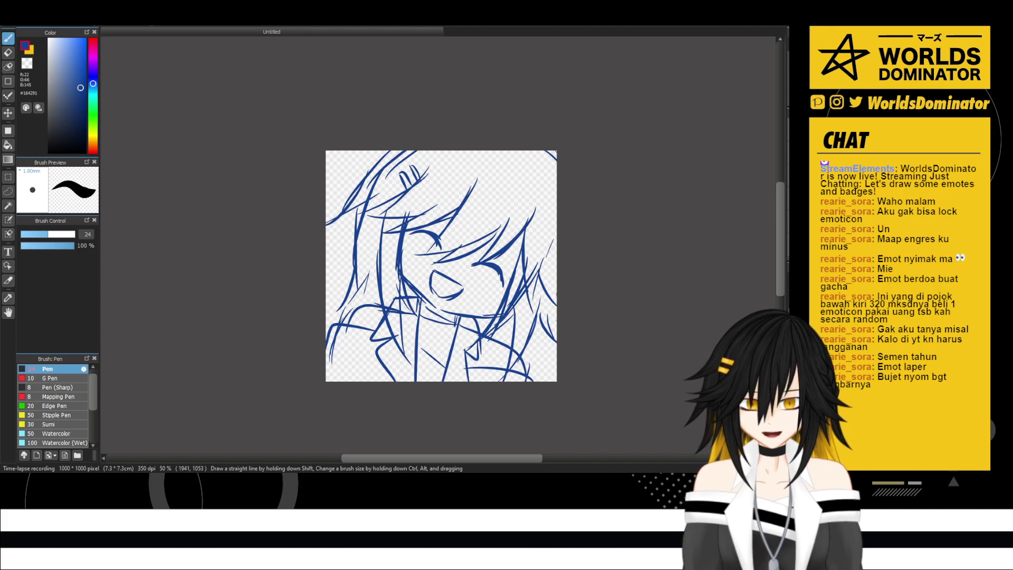
- Erase both closed happy eyes and draw thick round ring-shaped eyes in their place
scroll(524, 259, "up", 2)
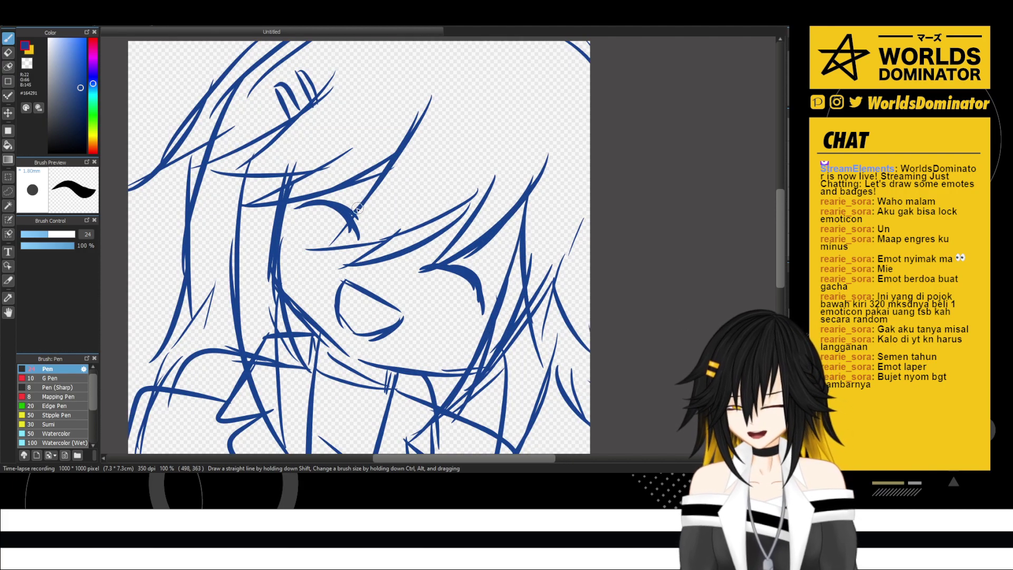
key("e")
mouse_move(356, 211)
left_mouse_down()
mouse_move(301, 221)
mouse_move(336, 202)
mouse_move(303, 214)
mouse_move(348, 230)
mouse_move(303, 211)
left_mouse_up()
key("b")
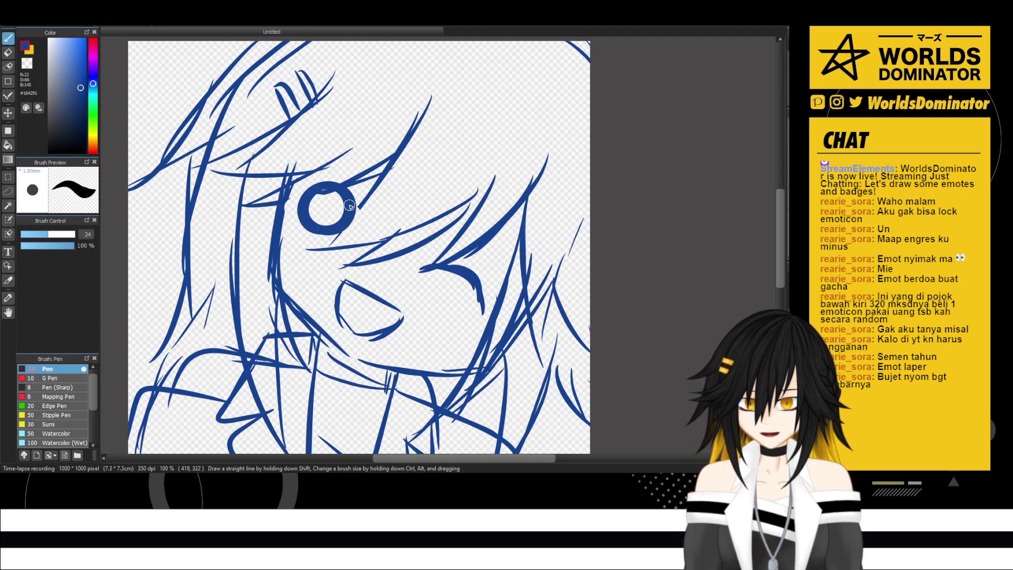
key("e")
mouse_move(417, 266)
left_mouse_down()
mouse_move(464, 264)
mouse_move(486, 296)
mouse_move(472, 281)
left_mouse_up()
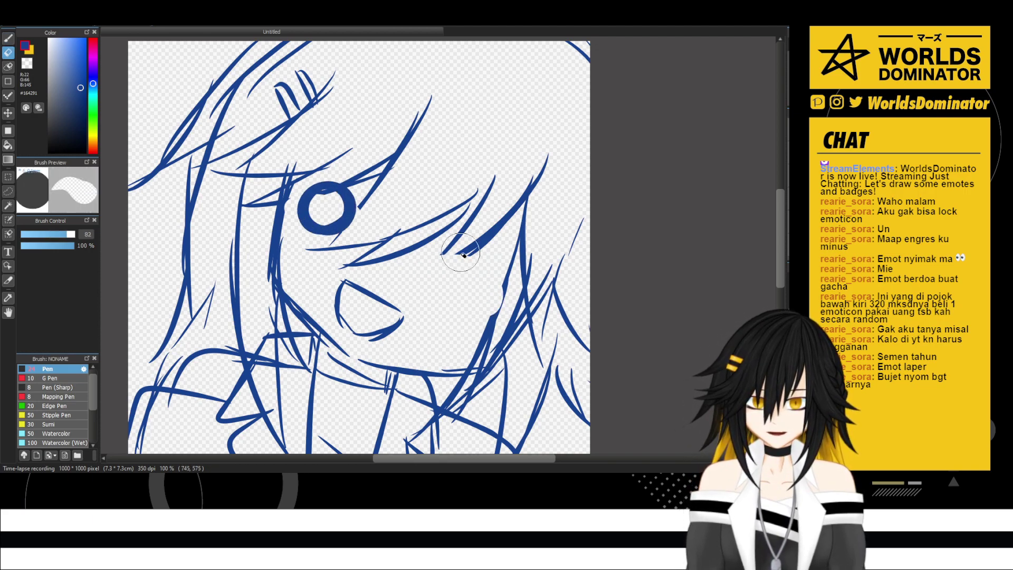
key("b")
mouse_move(449, 240)
left_mouse_down()
mouse_move(468, 252)
mouse_move(430, 257)
left_mouse_up()
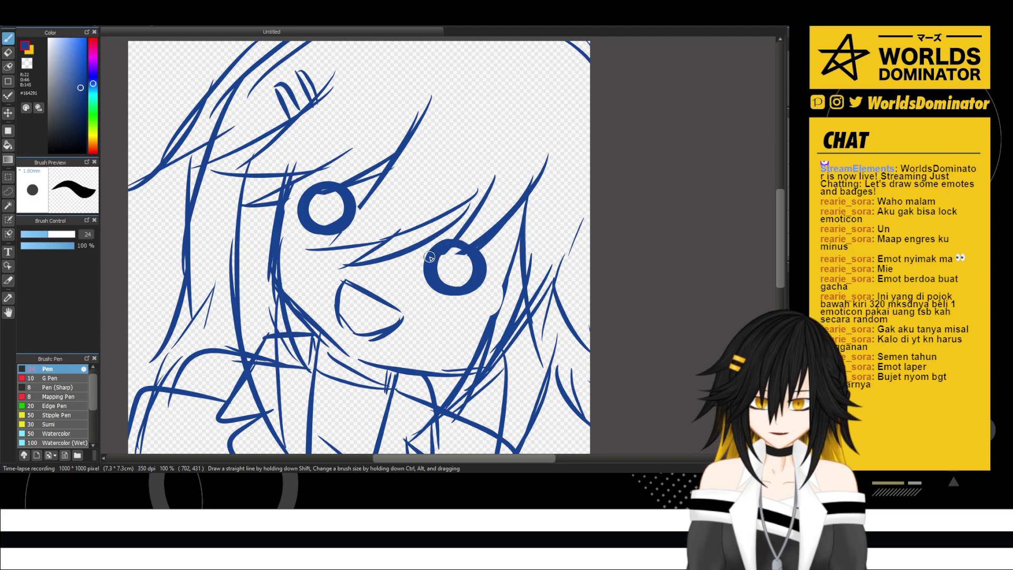
- Add hatched blush lines beneath the ring eyes and restore the erased side hair strands along the face
mouse_move(285, 207)
left_mouse_down()
mouse_move(312, 179)
mouse_move(287, 237)
mouse_move(327, 256)
mouse_move(372, 172)
mouse_move(352, 249)
mouse_move(370, 266)
mouse_move(443, 234)
mouse_move(494, 251)
left_mouse_up()
left_click_drag(509, 210, 469, 321)
left_click_drag(501, 288, 486, 326)
left_click_drag(501, 295, 481, 327)
scroll(484, 323, "down", 2)
scroll(511, 317, "up", 1)
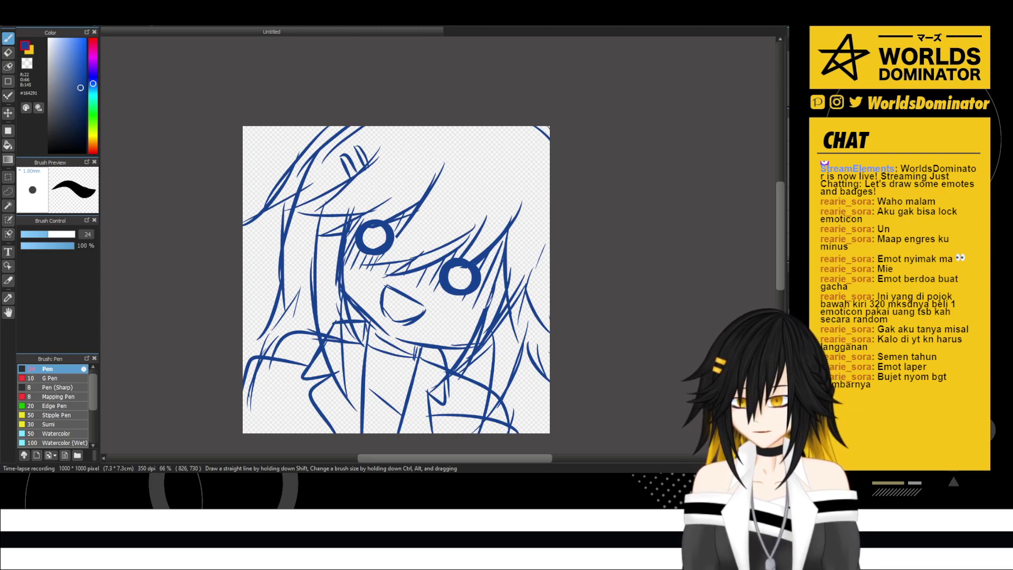
- Save the canvas as Emotes.mdp
key("ctrl+s")
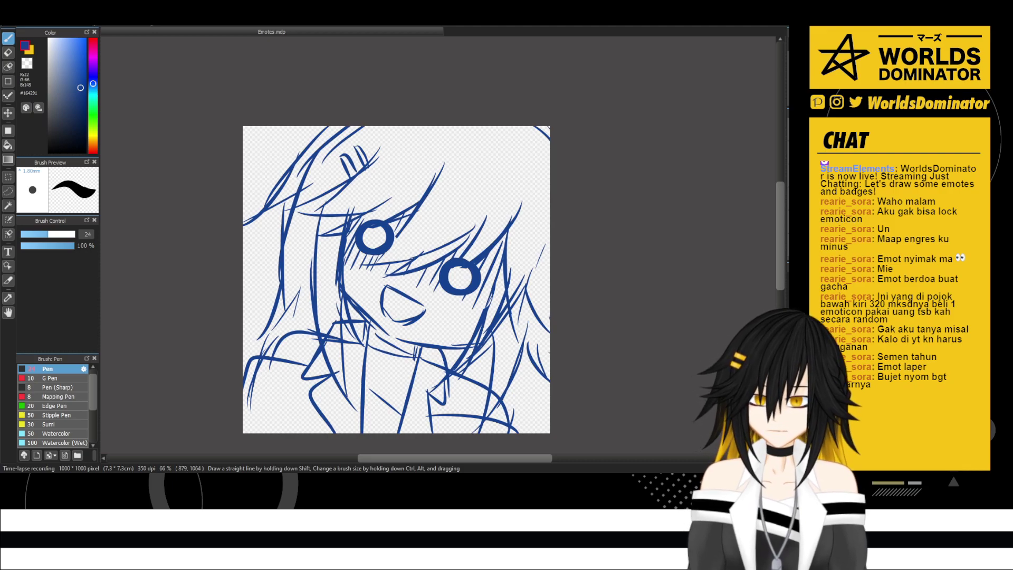
scroll(467, 358, "down", 2)
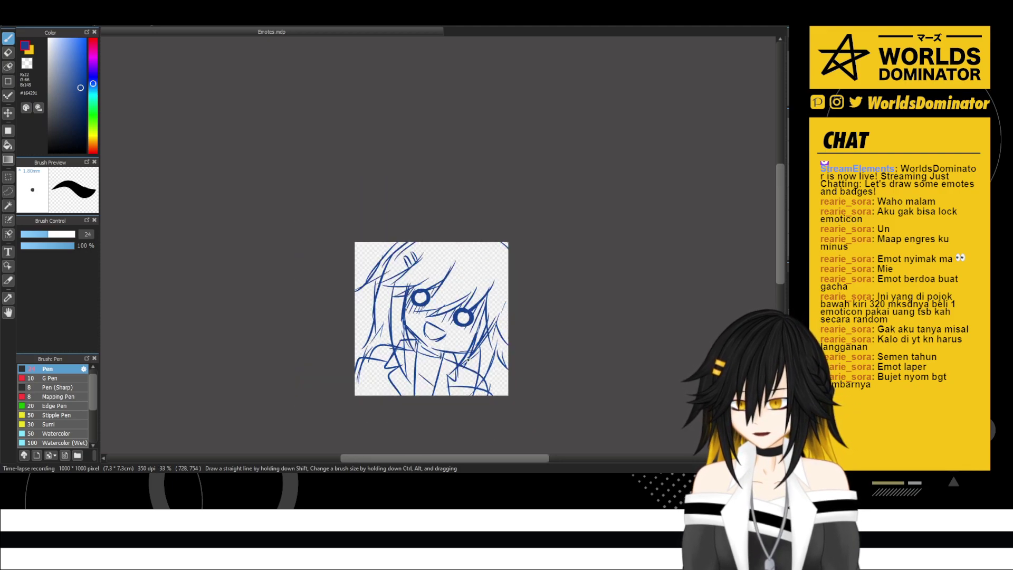
scroll(467, 359, "up", 2)
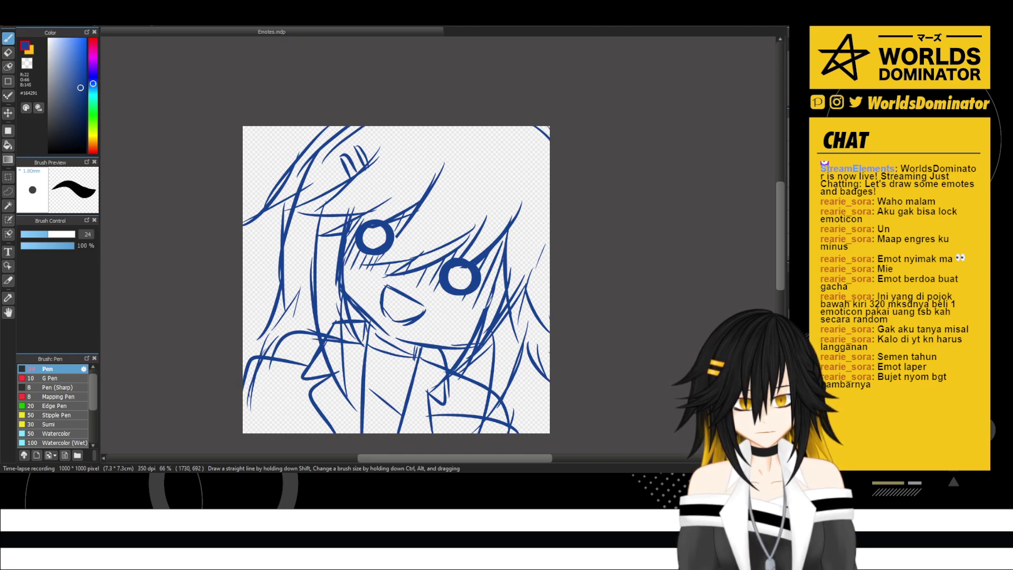
- Bring up the faded blue speech-bubble pose sketch and choose the G Pen at size 10 in black
key("Delete")
key("ctrl+z")
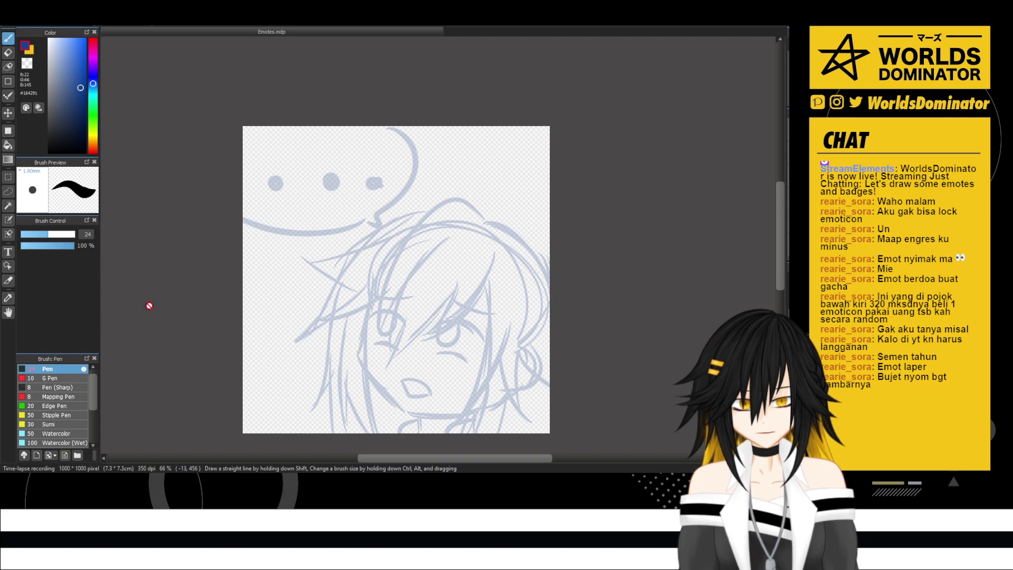
left_click(59, 378)
left_click(49, 151)
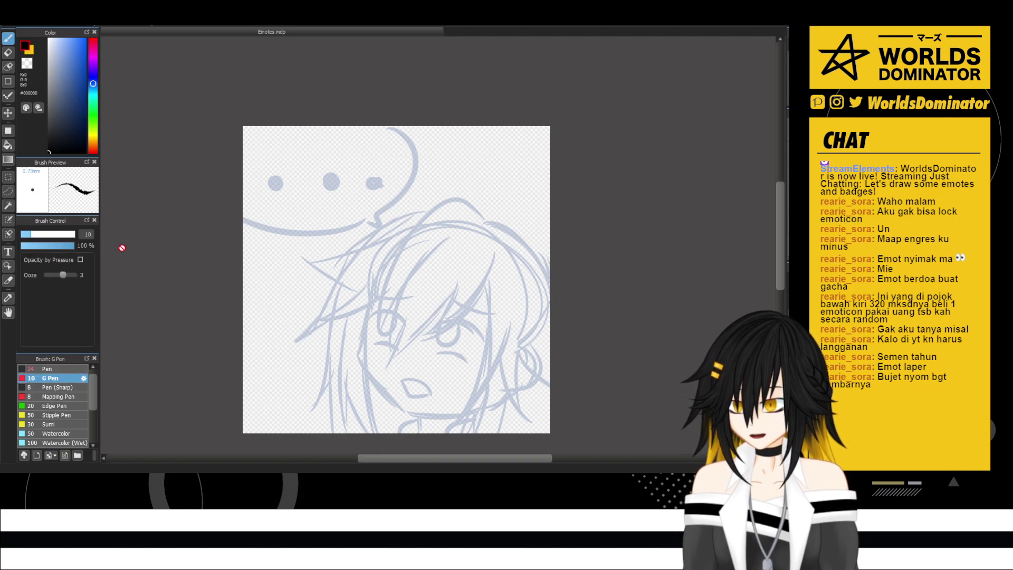
scroll(332, 274, "up", 1)
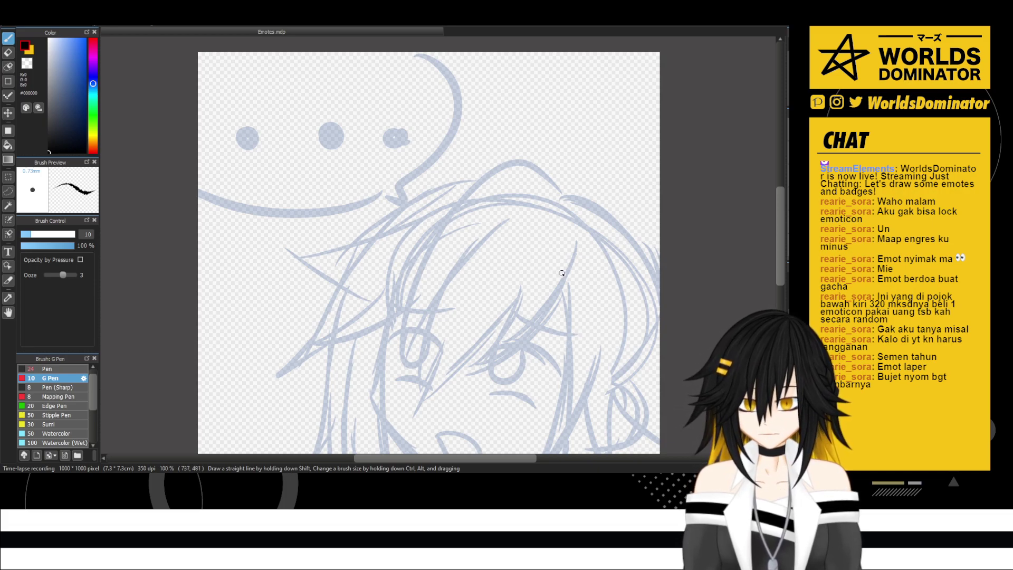
left_click_drag(572, 242, 495, 365)
key("ctrl+z")
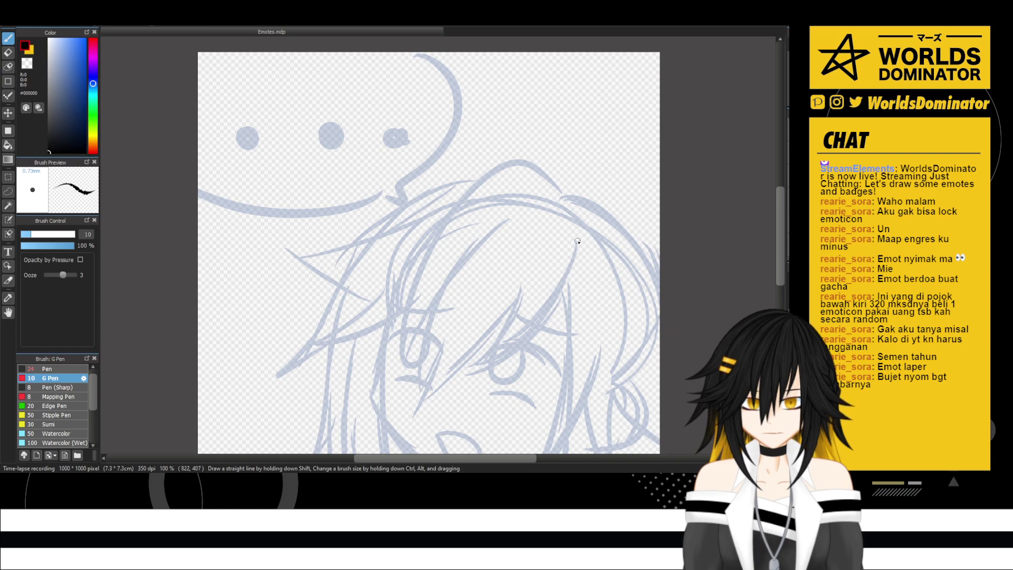
left_click_drag(577, 241, 497, 358)
key("ctrl+z")
mouse_move(576, 243)
left_mouse_down()
mouse_move(568, 278)
mouse_move(485, 377)
left_mouse_up()
key("ctrl+z")
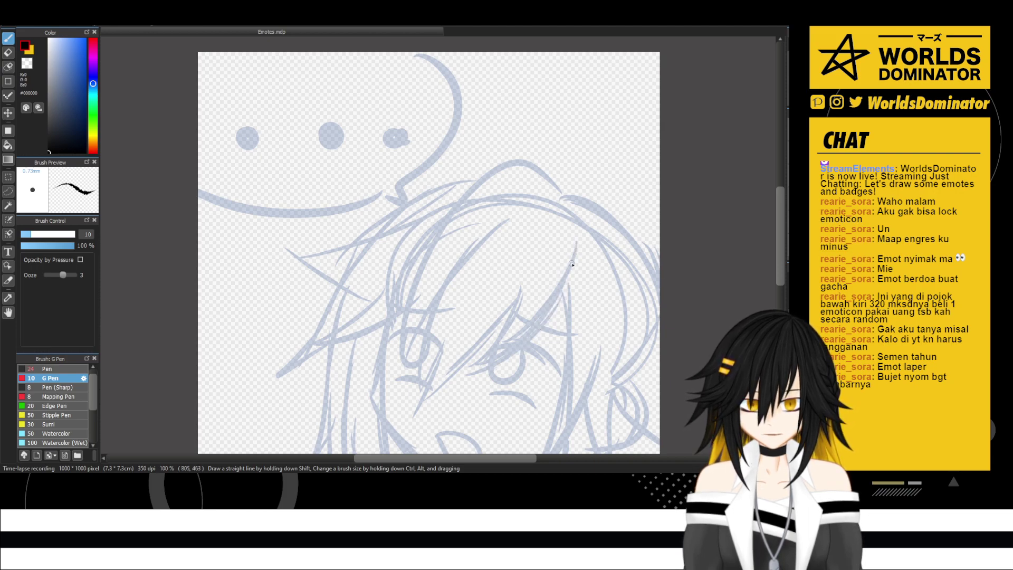
- Set the pen colour to dark red and draw the head's construction ovals with curved centre and eye guidelines over the faded sketch
left_click_drag(558, 282, 534, 201)
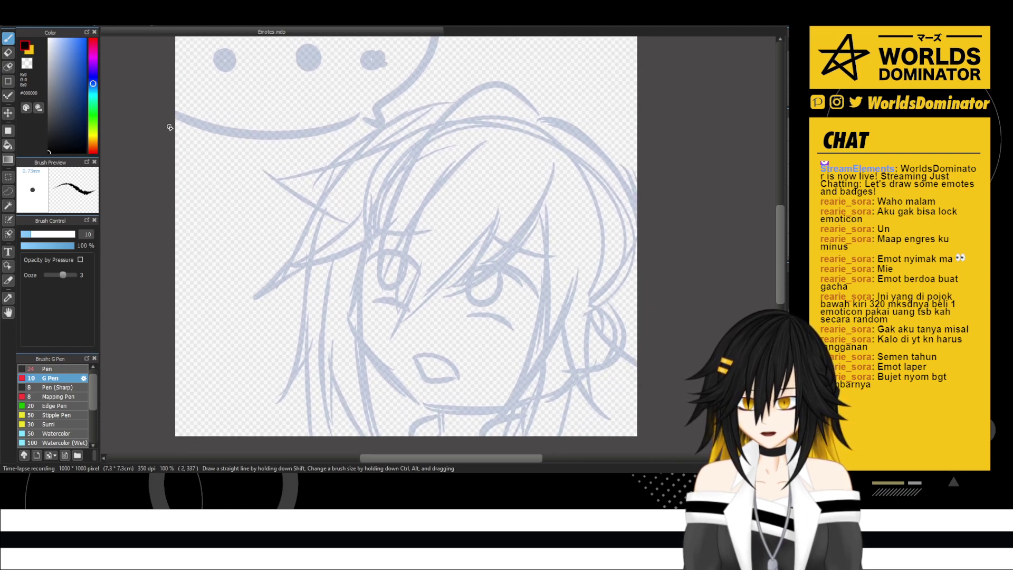
left_click(94, 39)
left_click(84, 79)
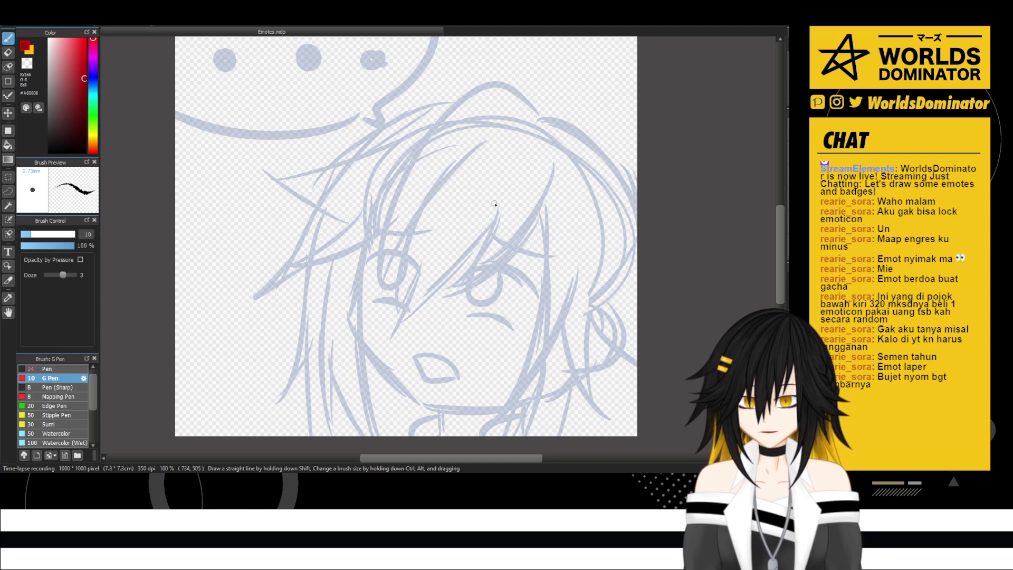
mouse_move(416, 133)
left_mouse_down()
mouse_move(475, 311)
mouse_move(569, 141)
mouse_move(375, 252)
mouse_move(605, 239)
mouse_move(382, 150)
mouse_move(527, 336)
mouse_move(536, 124)
mouse_move(374, 268)
mouse_move(575, 234)
mouse_move(371, 240)
left_mouse_up()
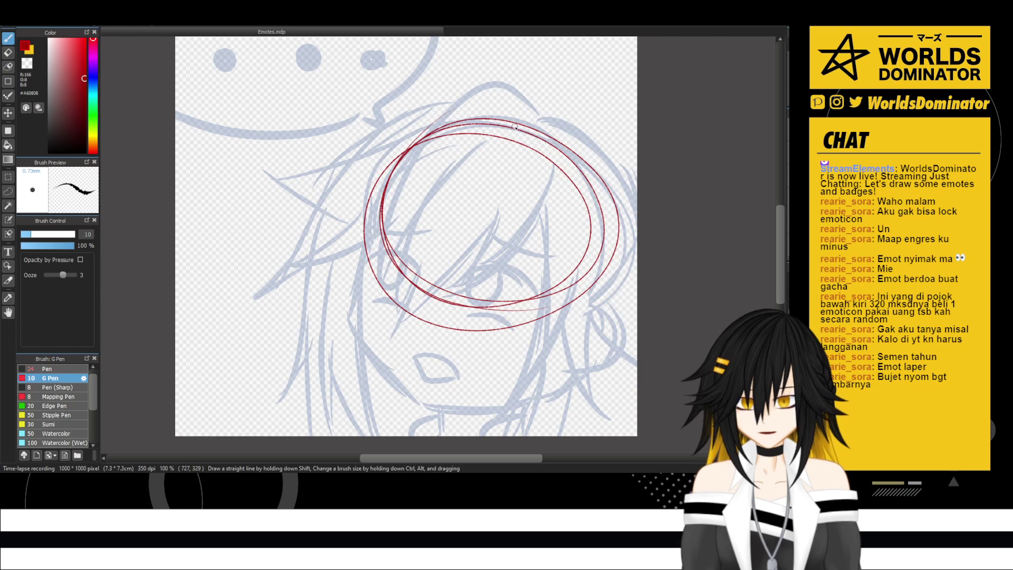
mouse_move(515, 127)
left_mouse_down()
mouse_move(424, 300)
mouse_move(464, 163)
mouse_move(435, 389)
left_mouse_up()
left_click_drag(419, 266, 440, 407)
left_click_drag(345, 266, 427, 256)
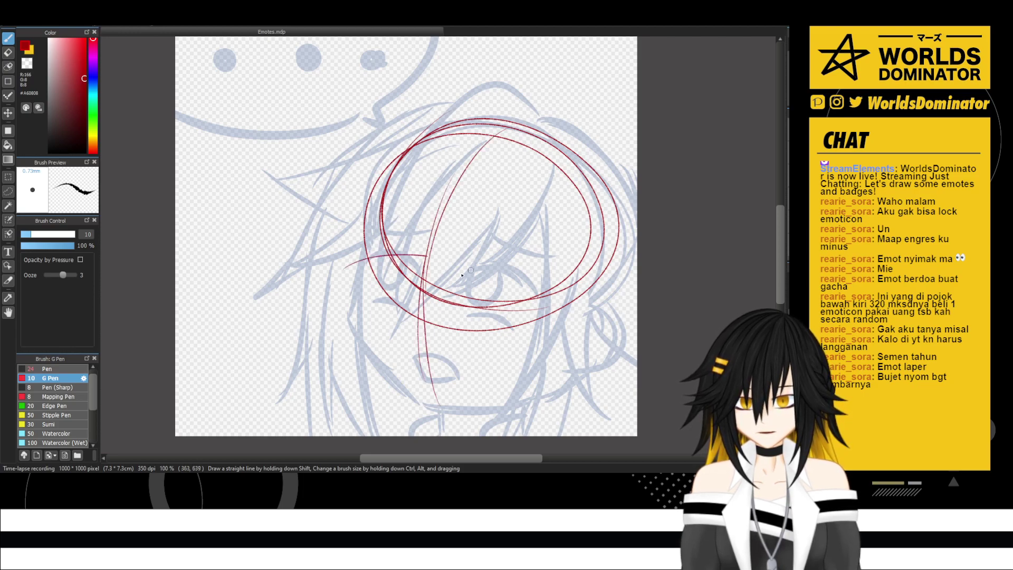
mouse_move(348, 287)
left_mouse_down()
mouse_move(488, 282)
mouse_move(535, 317)
left_mouse_up()
- Outline the cheek, jaw and chin below the head ovals and draw the ear beside the face
left_click_drag(364, 207, 352, 312)
left_click_drag(363, 238, 350, 323)
mouse_move(355, 273)
left_mouse_down()
mouse_move(351, 330)
mouse_move(352, 321)
mouse_move(393, 383)
left_mouse_up()
left_click_drag(361, 343, 423, 402)
mouse_move(391, 373)
left_mouse_down()
mouse_move(437, 406)
mouse_move(479, 405)
left_mouse_up()
mouse_move(586, 296)
left_mouse_down()
mouse_move(607, 296)
mouse_move(602, 352)
mouse_move(612, 351)
mouse_move(602, 339)
mouse_move(554, 358)
mouse_move(488, 404)
left_mouse_up()
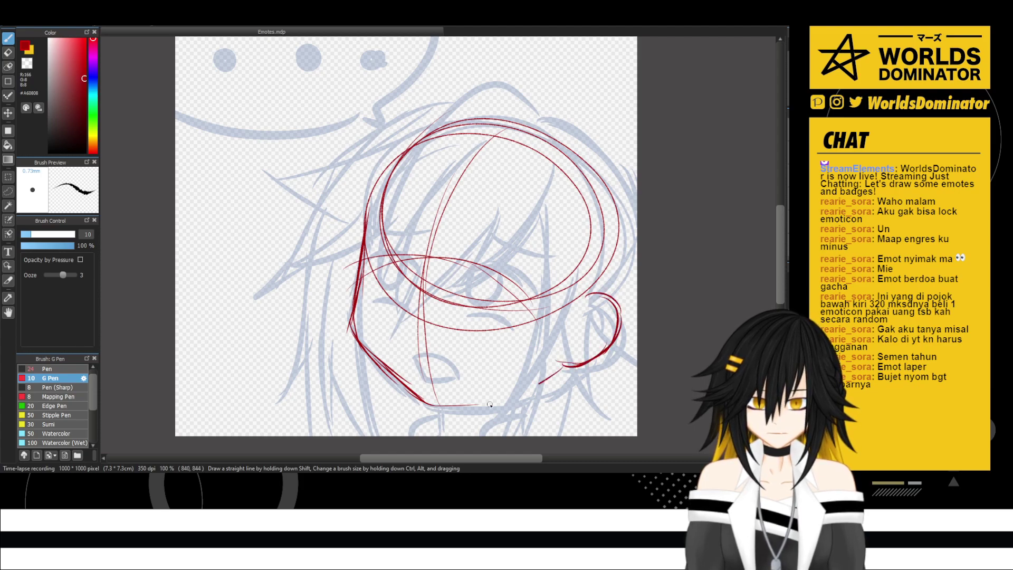
mouse_move(567, 365)
left_mouse_down()
mouse_move(460, 404)
mouse_move(472, 396)
left_mouse_up()
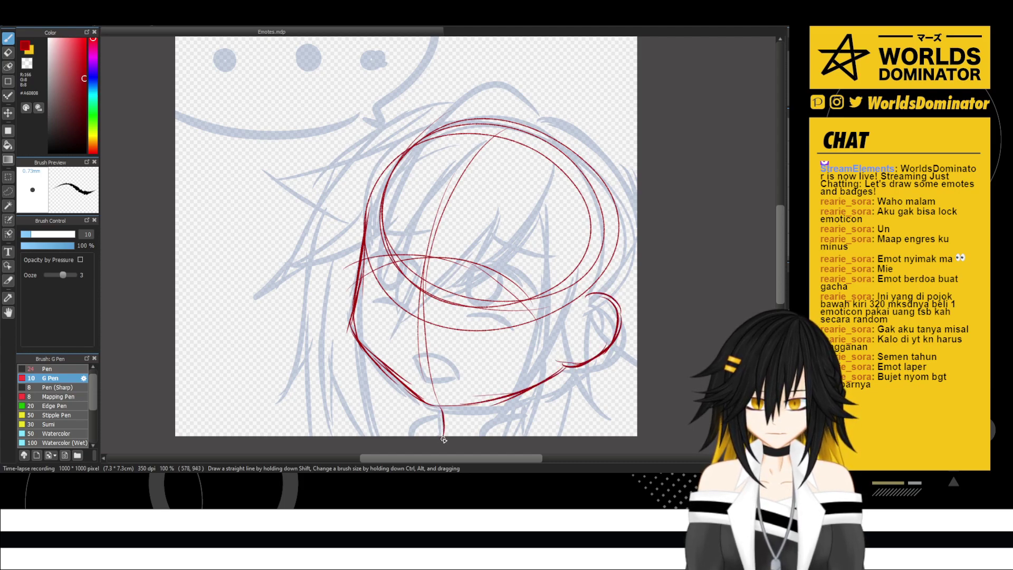
- Draw the neck and the collar edges beneath the chin down to the canvas edge
mouse_move(531, 384)
left_mouse_down()
mouse_move(529, 418)
mouse_move(486, 428)
mouse_move(485, 446)
mouse_move(406, 435)
left_mouse_up()
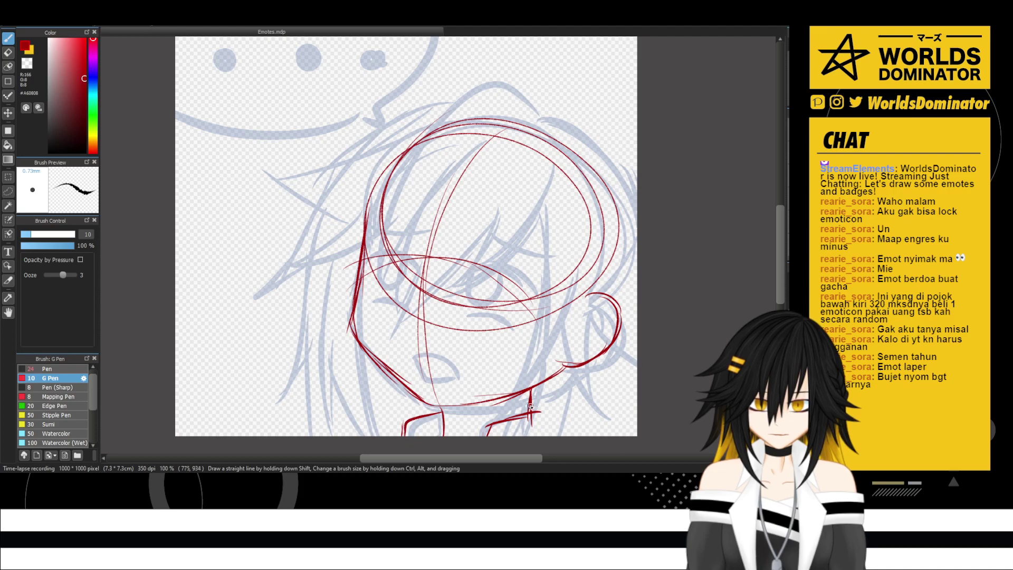
left_click_drag(548, 424, 557, 435)
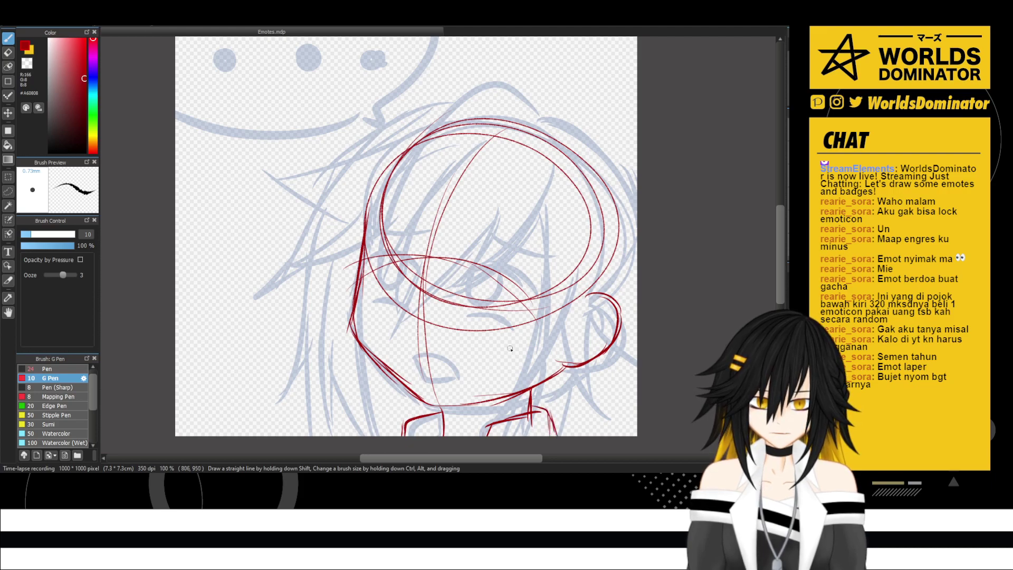
left_click_drag(441, 414, 528, 405)
left_click_drag(447, 436, 493, 435)
- On a new layer over the faded red construction, draw a short nose mark and the small open mouth
mouse_move(544, 296)
left_mouse_down()
mouse_move(545, 325)
mouse_move(545, 310)
left_mouse_up()
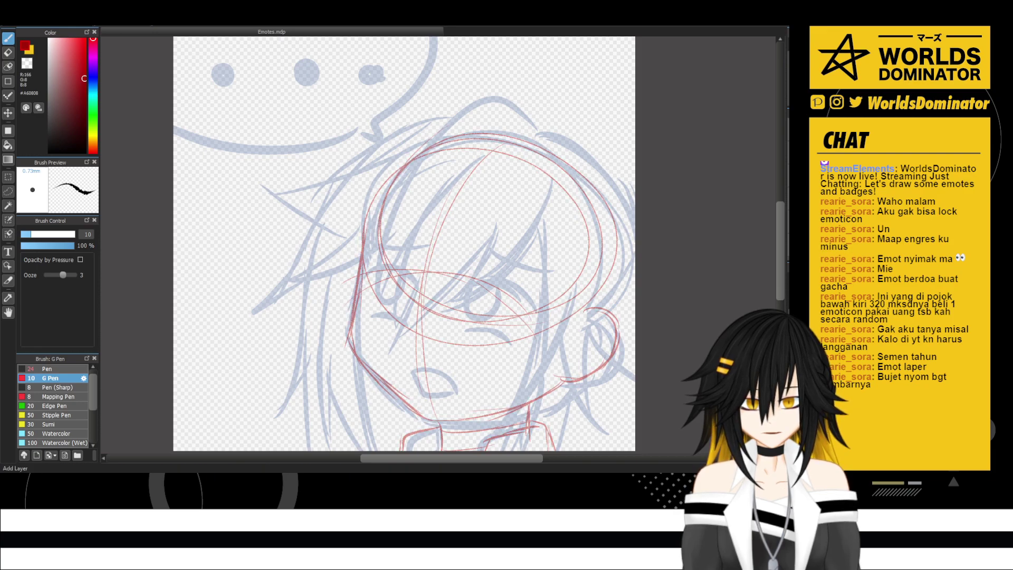
scroll(519, 295, "up", 2)
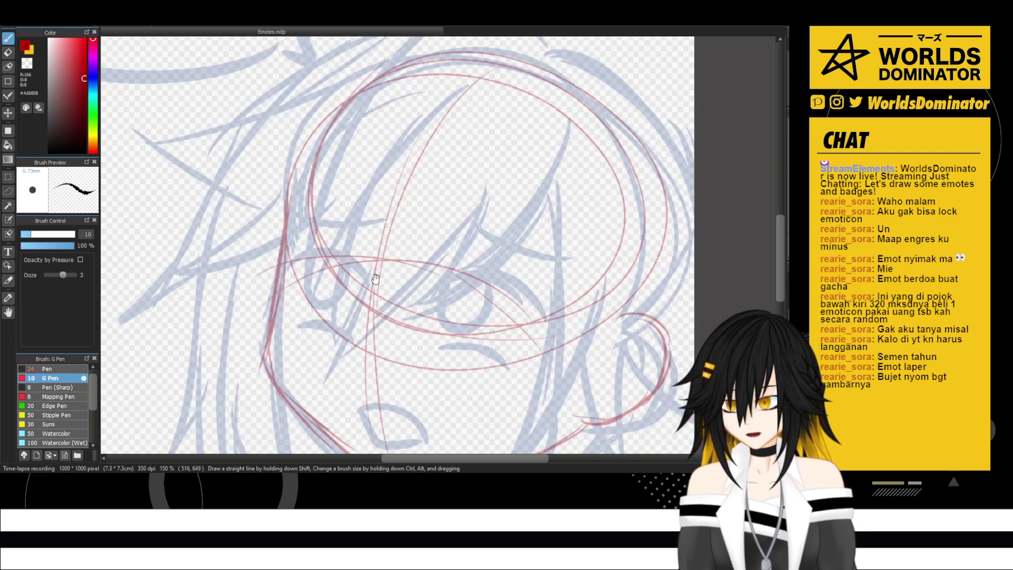
left_click_drag(376, 279, 367, 257)
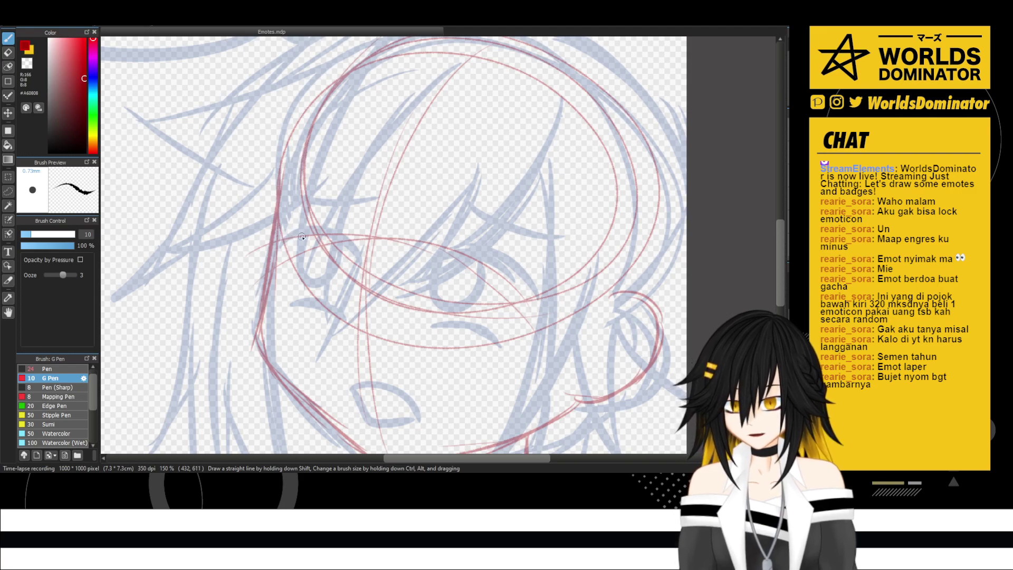
left_click_drag(328, 325, 342, 342)
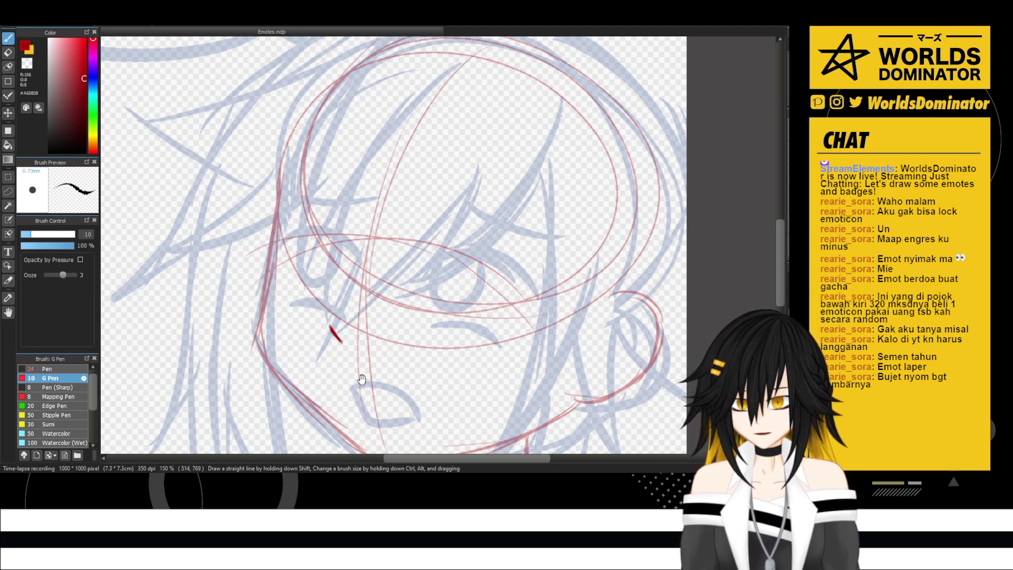
mouse_move(361, 380)
left_mouse_down()
mouse_move(328, 338)
mouse_move(354, 340)
mouse_move(398, 375)
left_mouse_up()
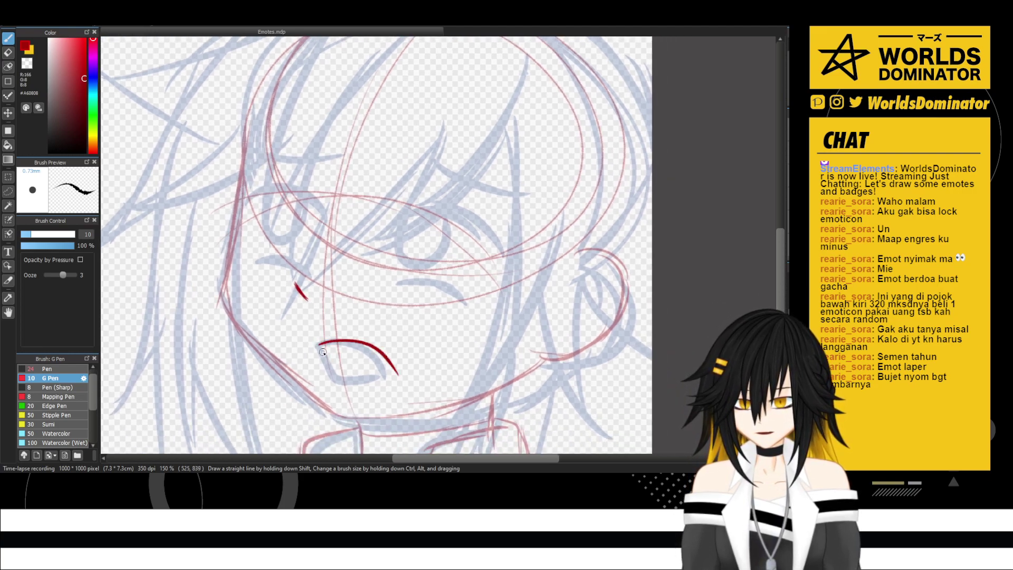
key("ctrl+z")
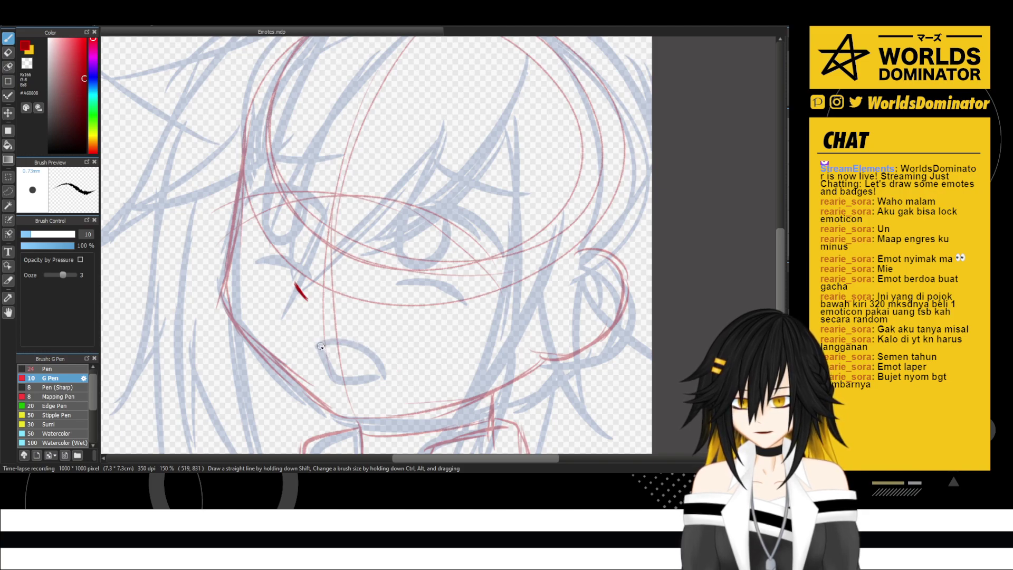
left_click_drag(320, 346, 383, 367)
mouse_move(323, 347)
left_mouse_down()
mouse_move(339, 369)
mouse_move(374, 370)
left_mouse_up()
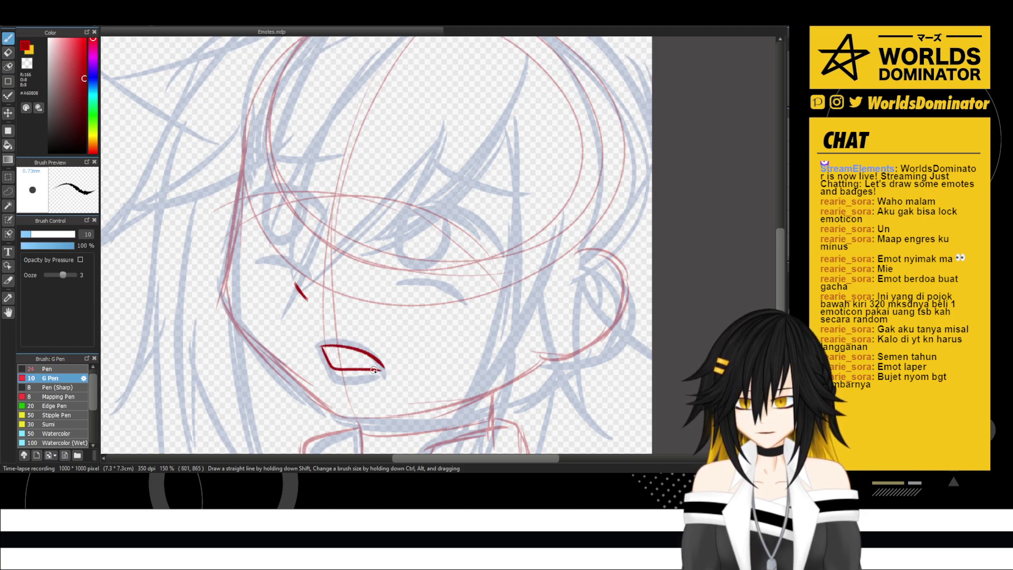
- Draw a thick upper lash line with overlapping strokes for the eye nearest the ear
scroll(398, 267, "up", 3)
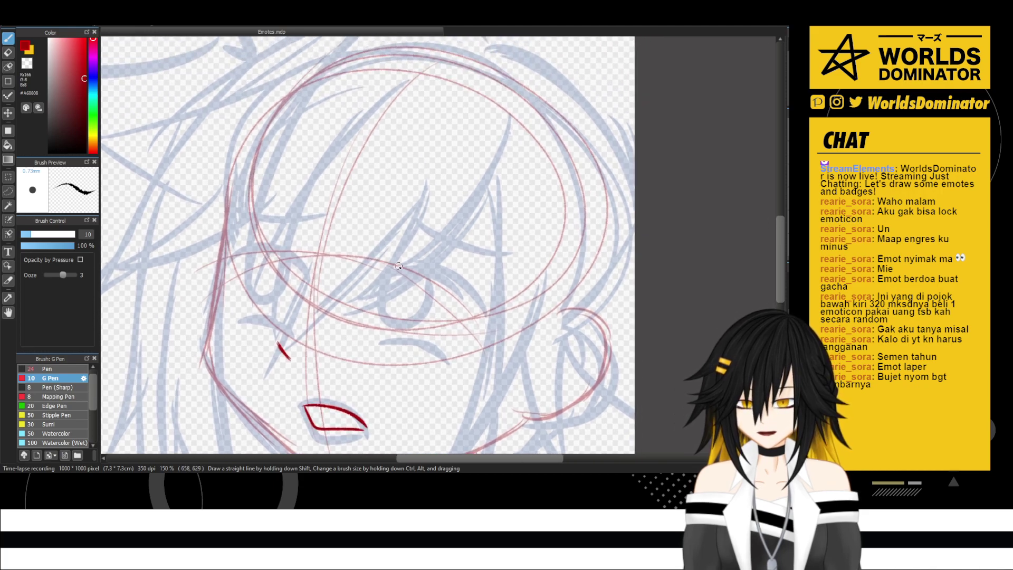
mouse_move(357, 281)
left_mouse_down()
mouse_move(379, 272)
mouse_move(437, 274)
mouse_move(422, 274)
mouse_move(446, 281)
mouse_move(416, 276)
mouse_move(488, 314)
left_mouse_up()
mouse_move(439, 278)
left_mouse_down()
mouse_move(487, 312)
mouse_move(488, 300)
left_mouse_up()
left_click_drag(376, 270, 442, 274)
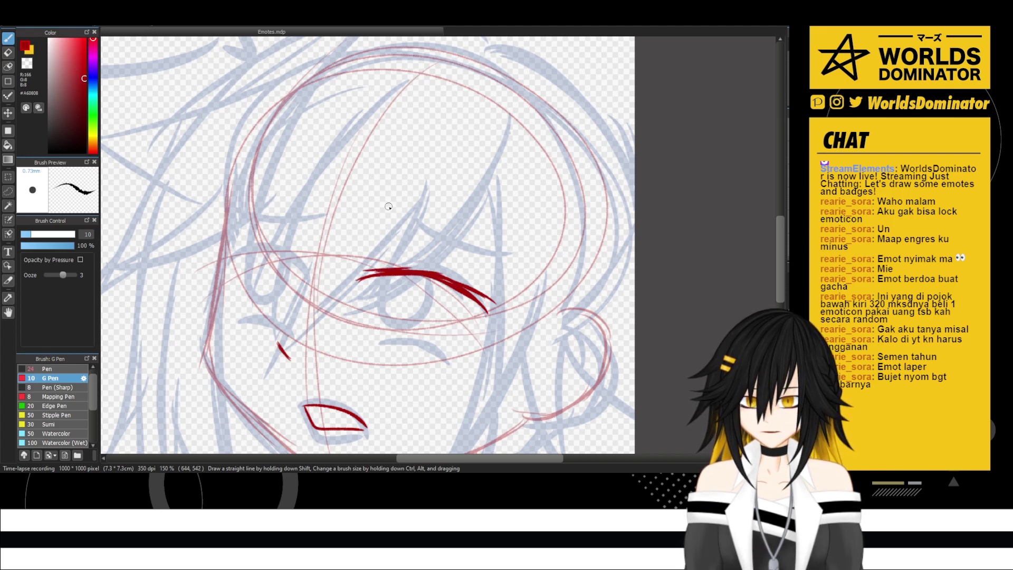
- Draw a curved, worried eyebrow above the lashed eye, undoing and redrawing the stroke until it fits
left_click_drag(390, 207, 469, 224)
key("ctrl+z")
left_click_drag(390, 207, 475, 232)
key("ctrl+z")
mouse_move(396, 211)
left_mouse_down()
mouse_move(457, 252)
mouse_move(482, 248)
left_mouse_up()
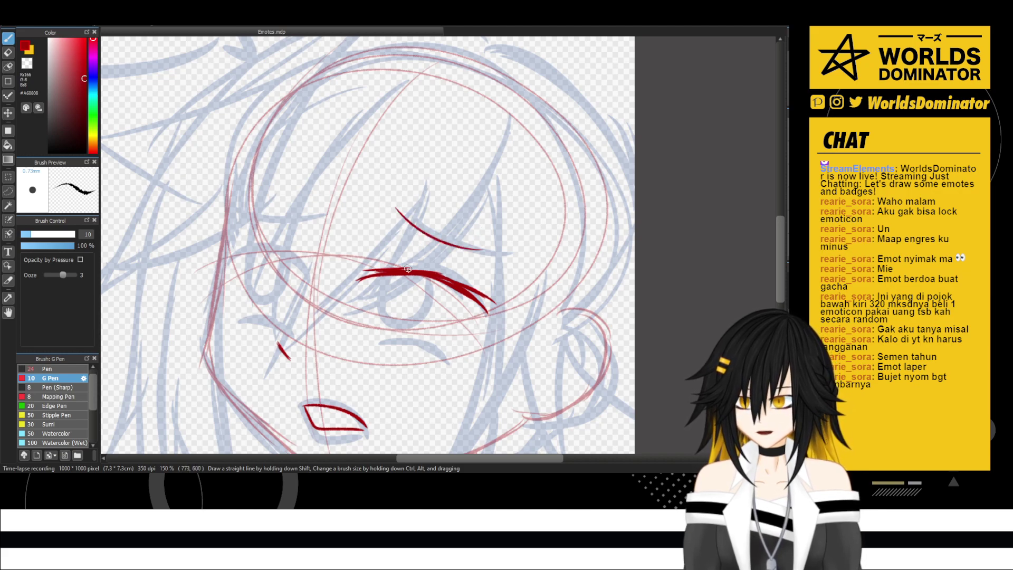
- Draw the lower lid line and a rounded iris outline hanging from the upper lash line
left_click_drag(375, 340, 448, 352)
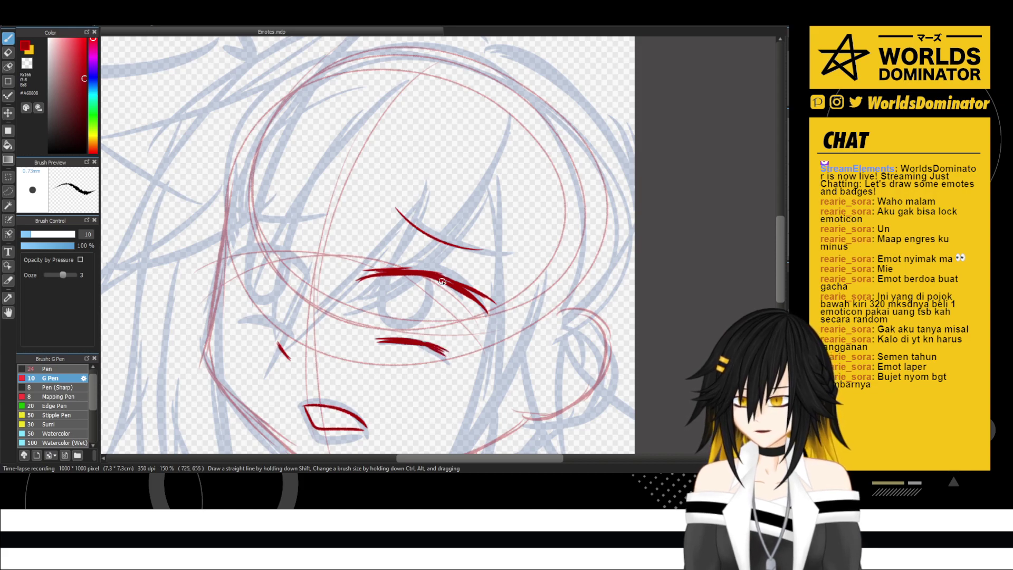
left_click_drag(389, 271, 382, 307)
key("ctrl+z")
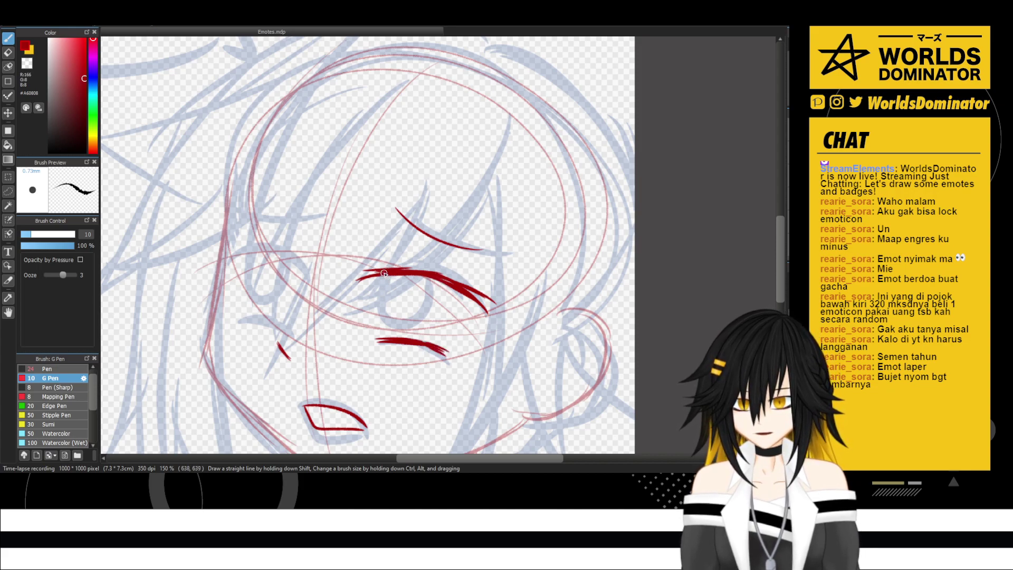
mouse_move(388, 273)
left_mouse_down()
mouse_move(381, 308)
mouse_move(421, 324)
mouse_move(430, 298)
left_mouse_up()
key("ctrl+z")
mouse_move(380, 275)
left_mouse_down()
mouse_move(384, 331)
mouse_move(432, 300)
mouse_move(429, 275)
left_mouse_up()
scroll(428, 274, "down", 5)
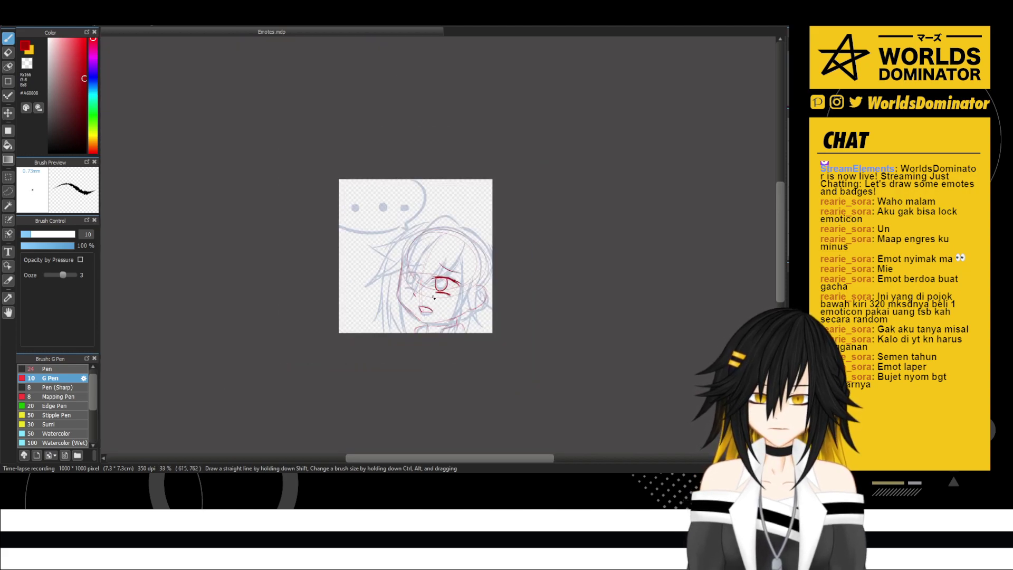
scroll(438, 270, "up", 6)
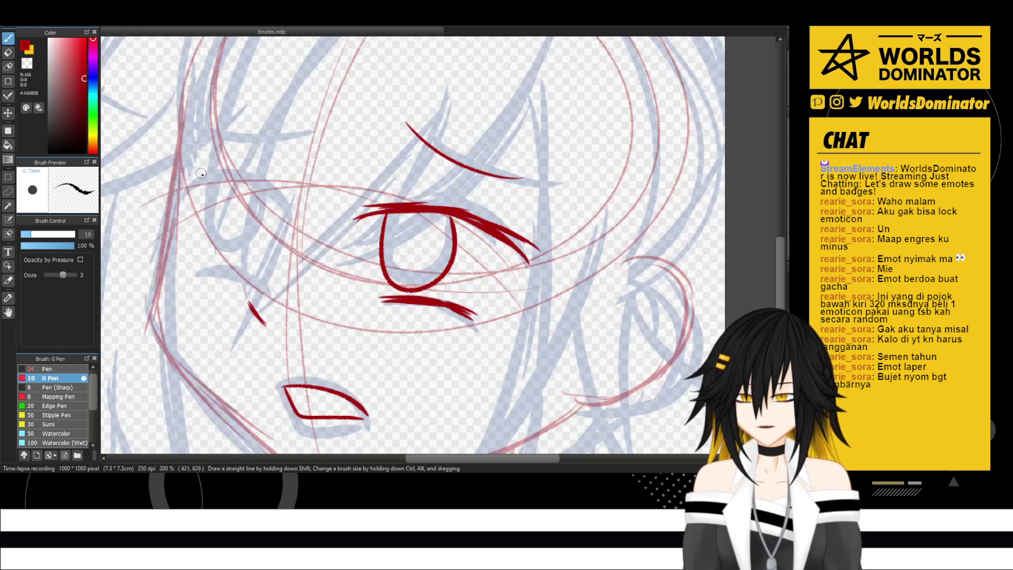
- Draw the far eye's upper lash line and short lower lid line, undoing and redrawing the lid line at a slant
mouse_move(182, 188)
left_mouse_down()
mouse_move(229, 178)
mouse_move(182, 190)
mouse_move(238, 181)
mouse_move(201, 185)
mouse_move(234, 181)
mouse_move(268, 206)
mouse_move(243, 179)
mouse_move(285, 204)
mouse_move(250, 188)
mouse_move(280, 216)
left_mouse_up()
left_click_drag(191, 261, 258, 271)
key("ctrl+z")
key("ctrl+z")
key("ctrl+z")
key("ctrl+z")
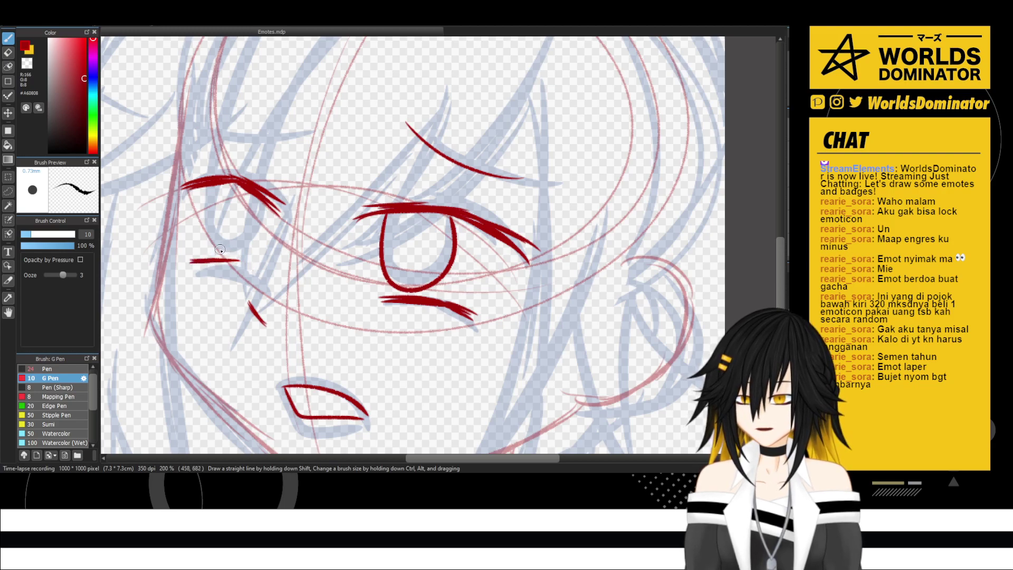
left_click_drag(193, 245, 244, 259)
left_click_drag(280, 193, 288, 221)
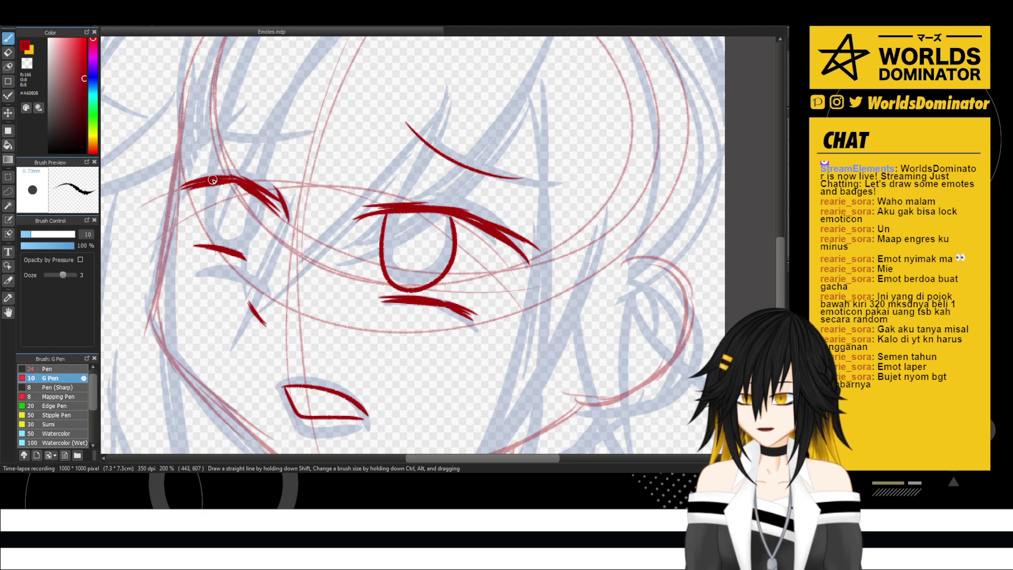
- Draw a narrow rounded iris outline between the lash line and lower lid of the far eye
mouse_move(205, 190)
left_mouse_down()
mouse_move(225, 240)
mouse_move(249, 215)
mouse_move(246, 189)
mouse_move(214, 241)
mouse_move(241, 184)
left_mouse_up()
key("ctrl+z")
scroll(241, 183, "down", 4)
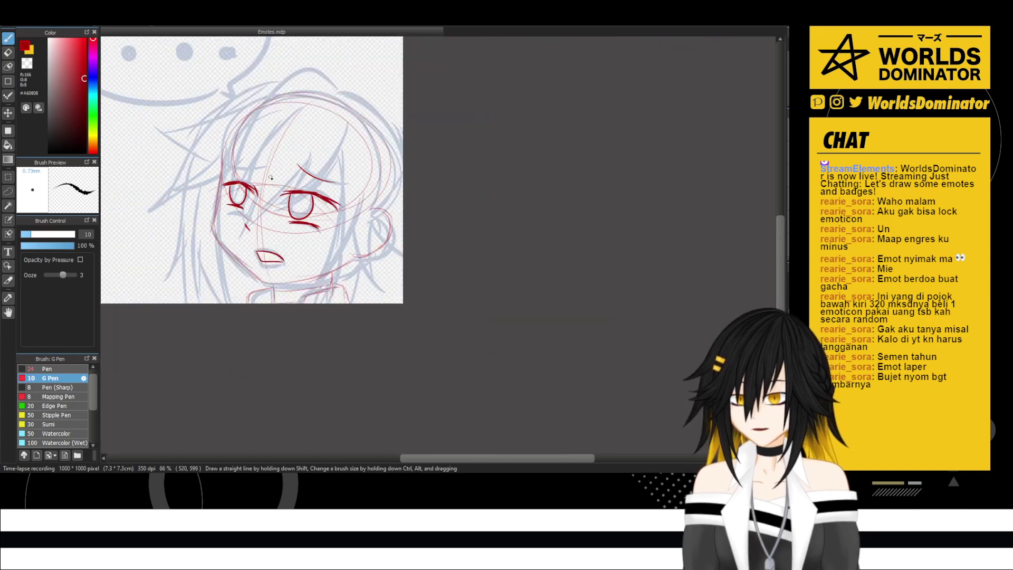
scroll(265, 204, "up", 3)
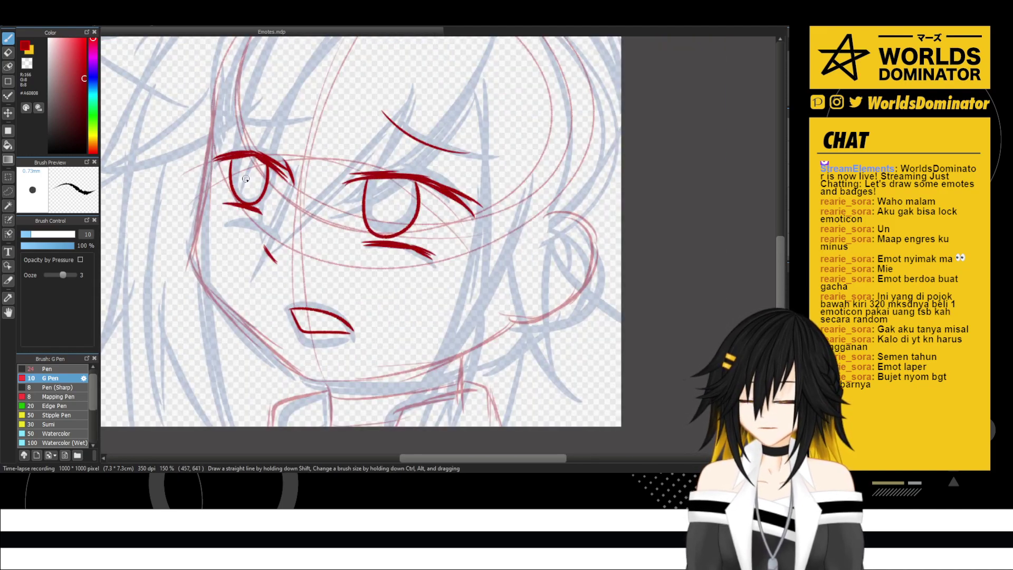
- Lasso the far eye, stretch it slightly taller and nudge it toward the nose, then apply the transform and deselect
key("r")
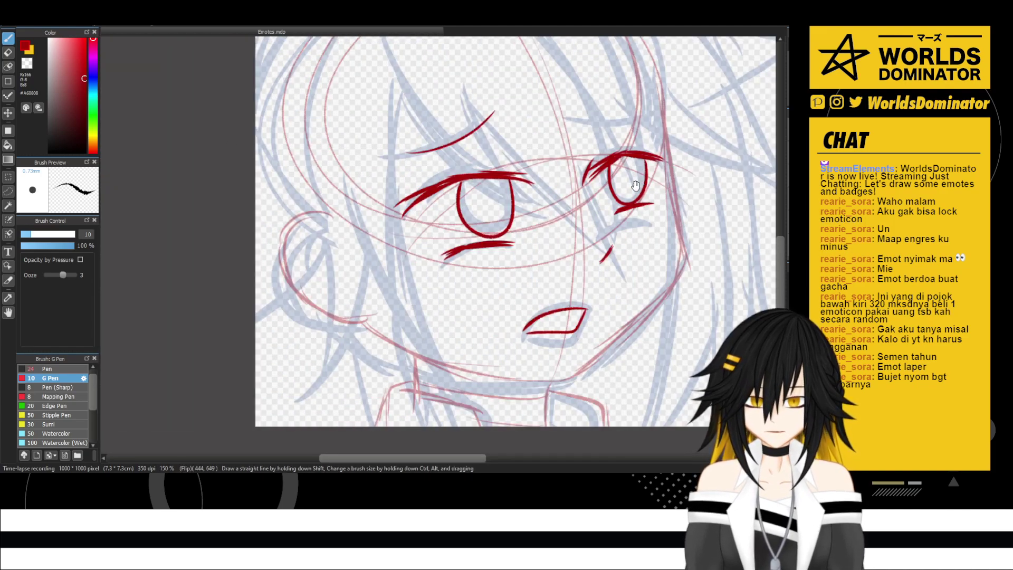
left_click_drag(634, 188, 553, 234)
scroll(576, 226, "up", 1)
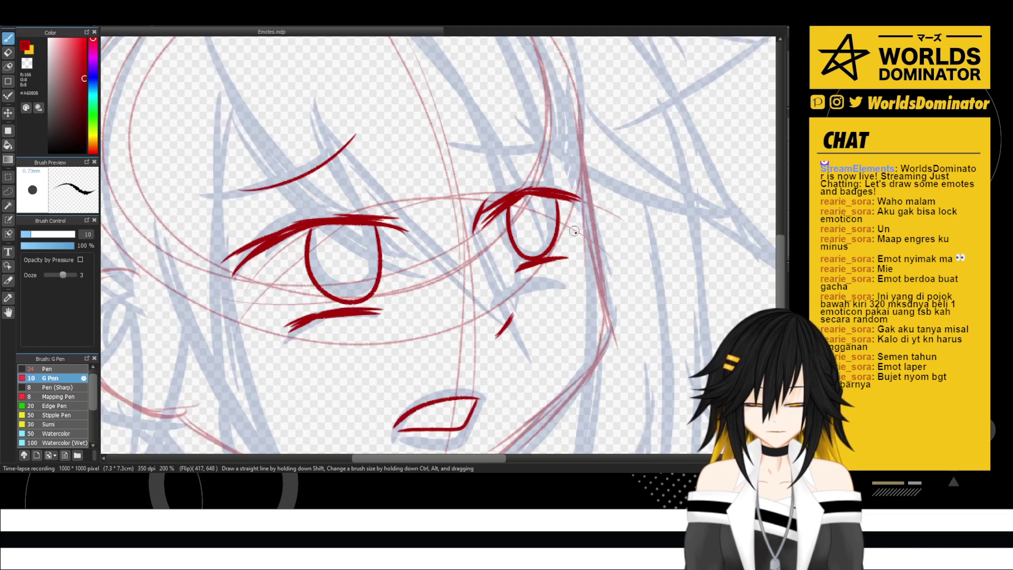
key("l")
mouse_move(486, 211)
left_mouse_down()
mouse_move(487, 261)
mouse_move(540, 292)
mouse_move(608, 219)
mouse_move(528, 163)
left_mouse_up()
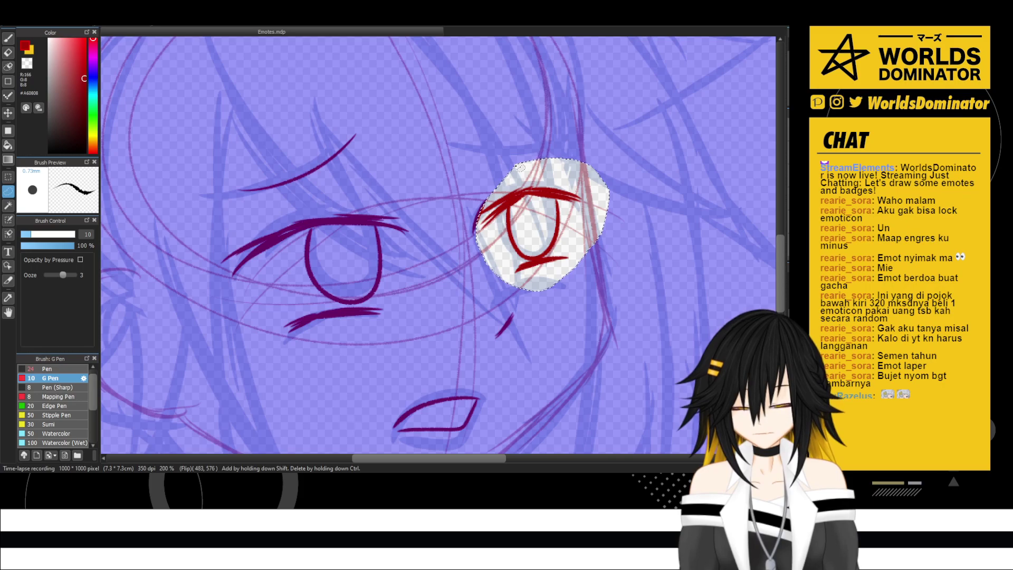
key("h")
scroll(507, 178, "down", 1)
scroll(507, 177, "down", 2)
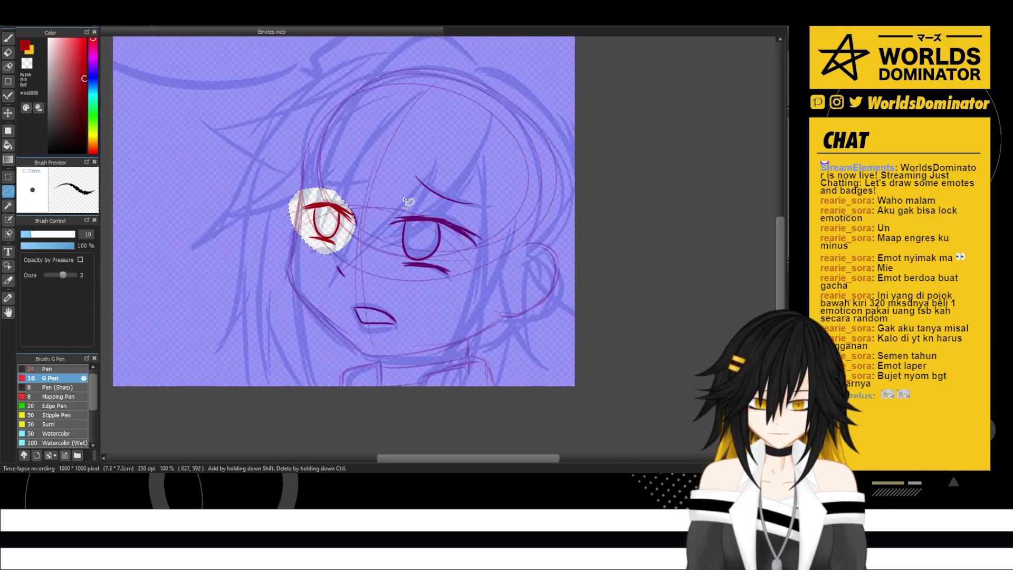
key("ctrl+t")
scroll(328, 225, "up", 2)
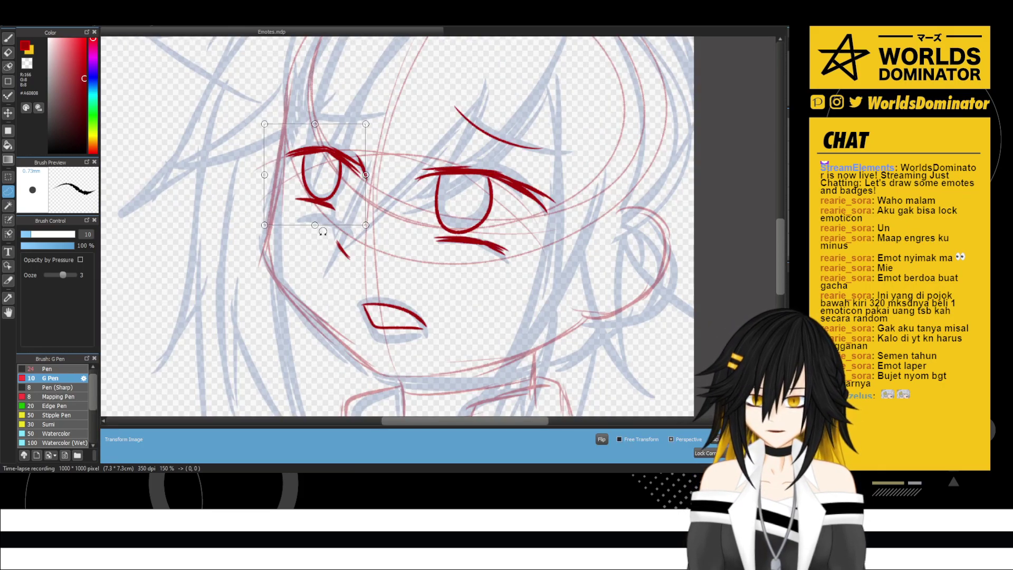
left_click_drag(314, 224, 314, 240)
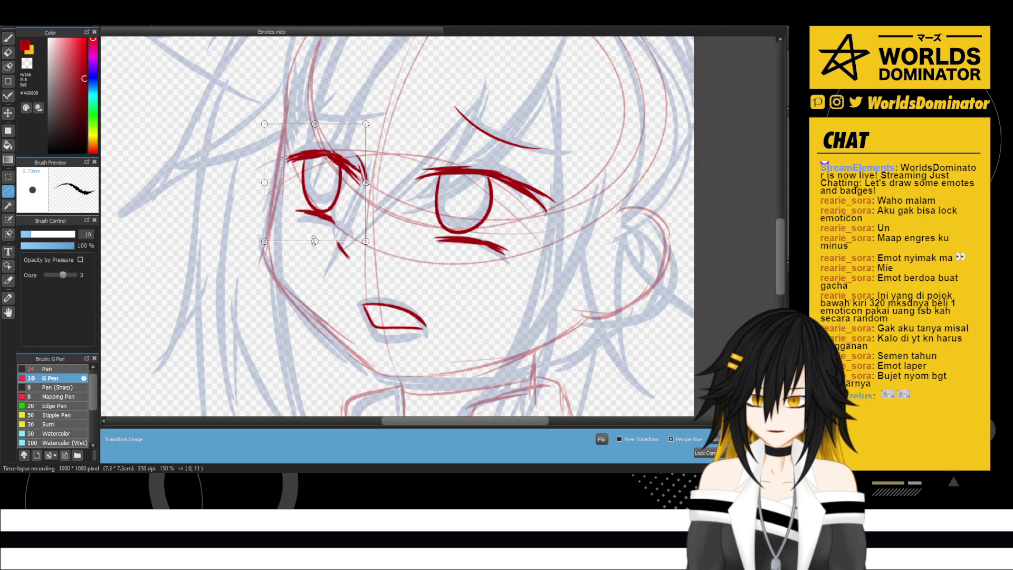
left_click_drag(327, 196, 330, 196)
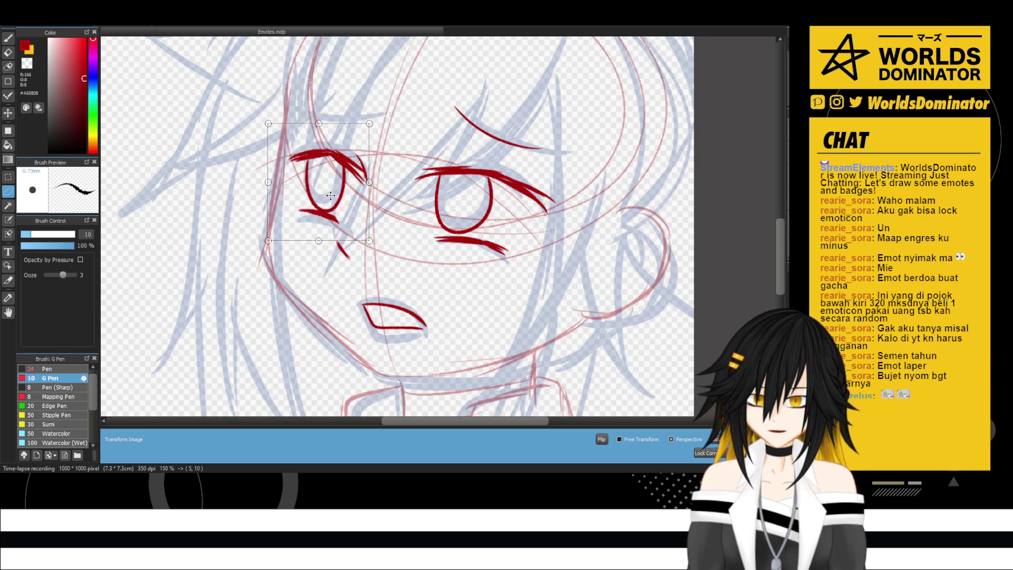
key("Return")
scroll(457, 226, "down", 3)
scroll(548, 204, "up", 1)
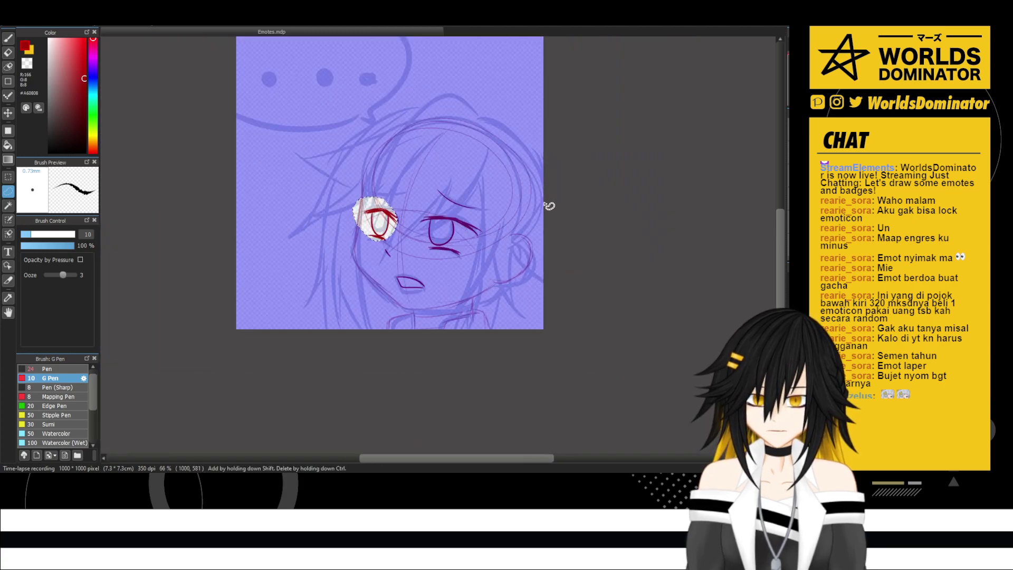
key("m")
key("ctrl+d")
scroll(538, 210, "up", 1)
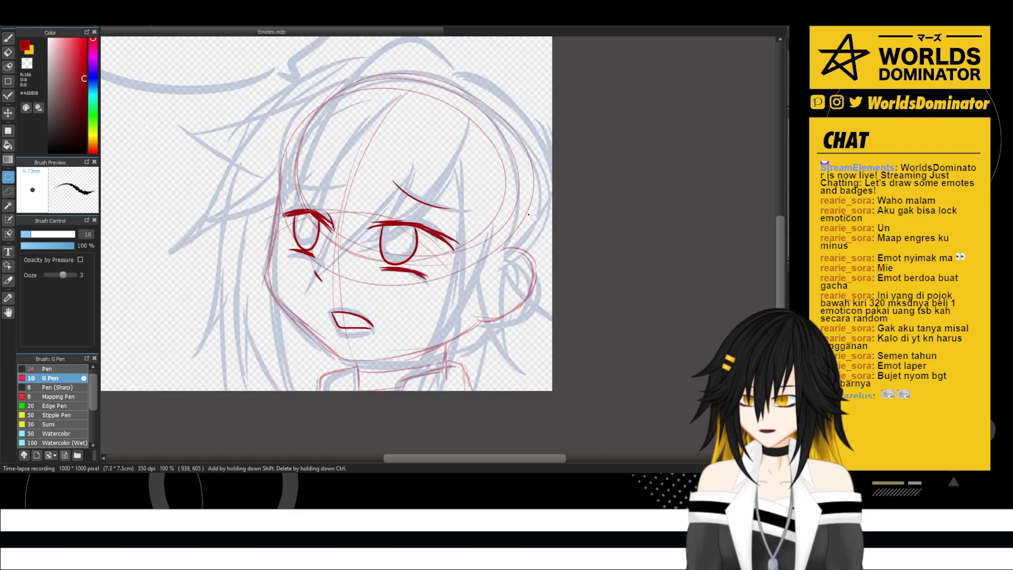
- Draw pointed bangs with overlapping brush strokes sweeping from the forehead across the near eye's brow and lash line
key("b")
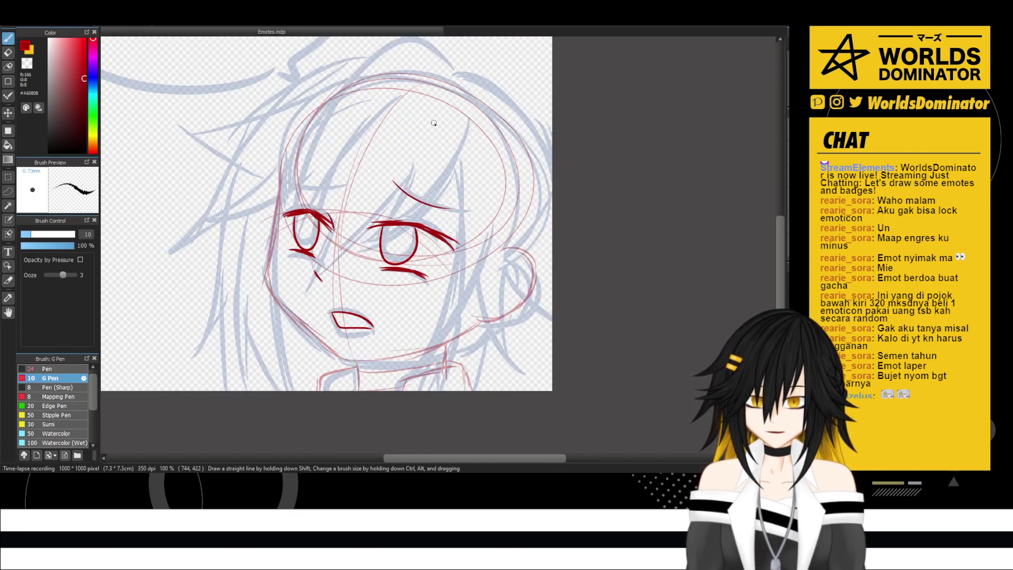
left_click_drag(461, 133, 403, 238)
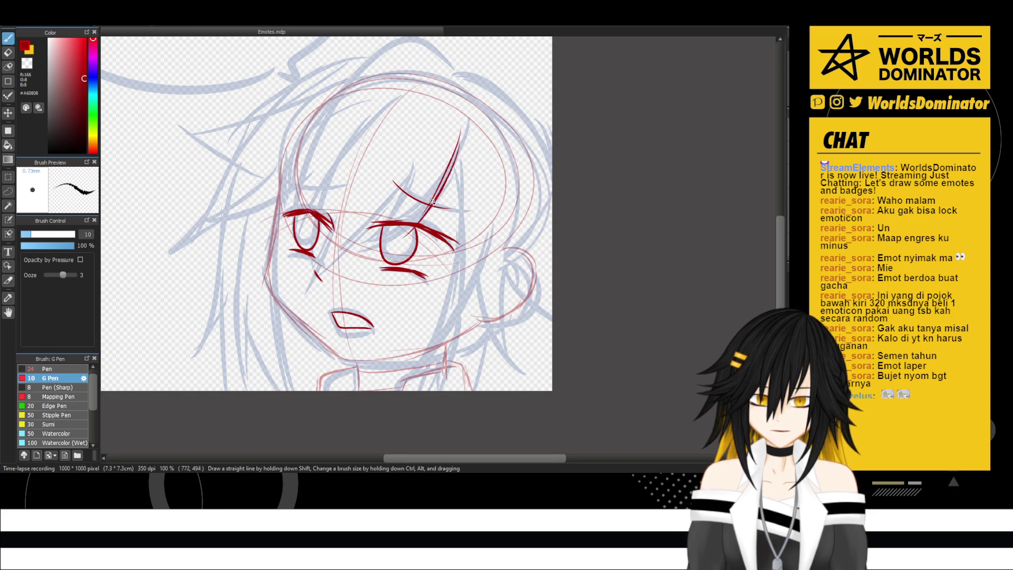
left_click_drag(447, 163, 376, 244)
left_click_drag(404, 202, 362, 251)
left_click_drag(416, 150, 362, 251)
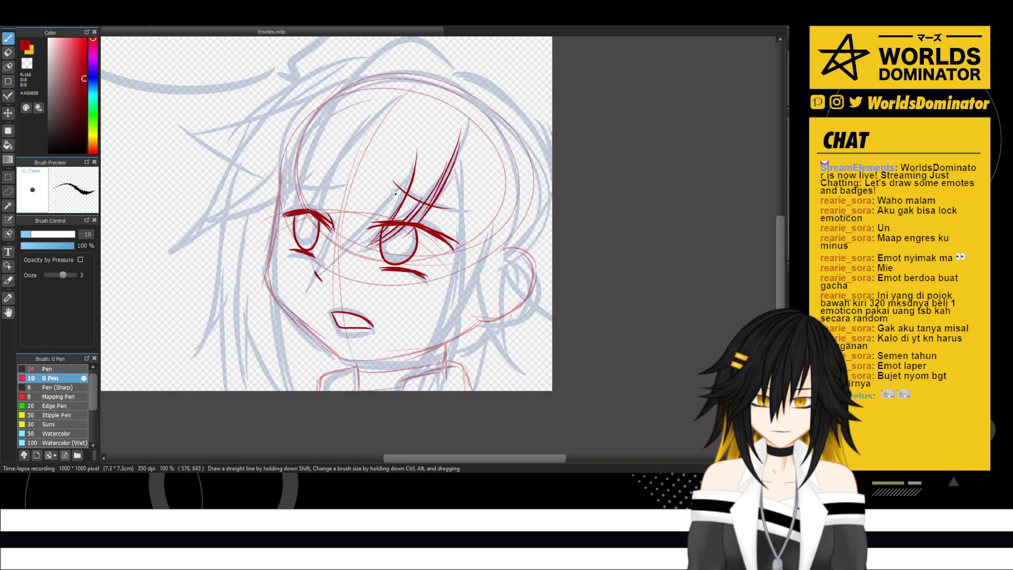
left_click_drag(456, 163, 461, 257)
left_click_drag(447, 179, 427, 350)
left_click_drag(455, 203, 417, 359)
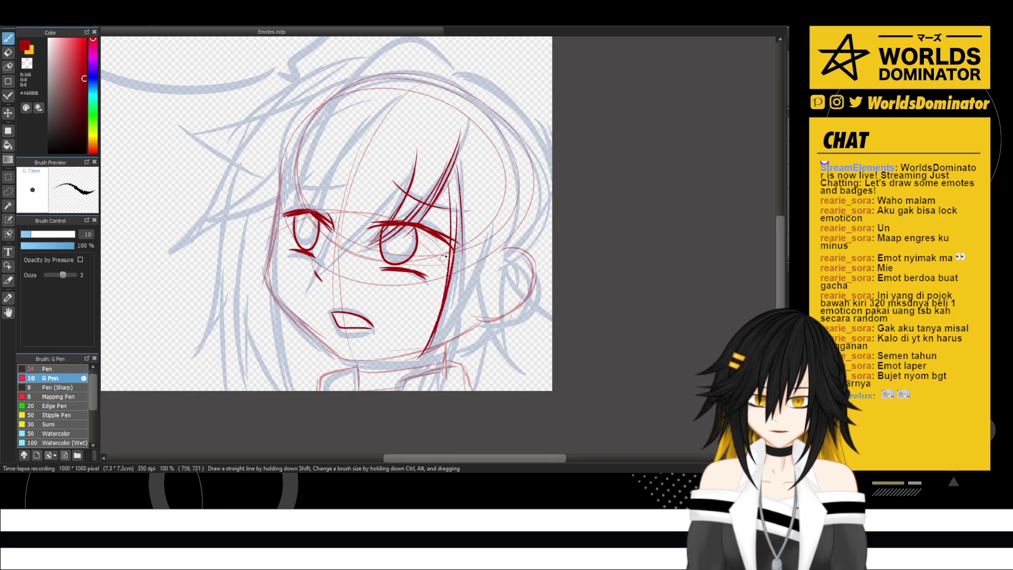
left_click_drag(453, 262, 410, 390)
key("ctrl+z")
key("ctrl+z")
key("ctrl+z")
key("ctrl+z")
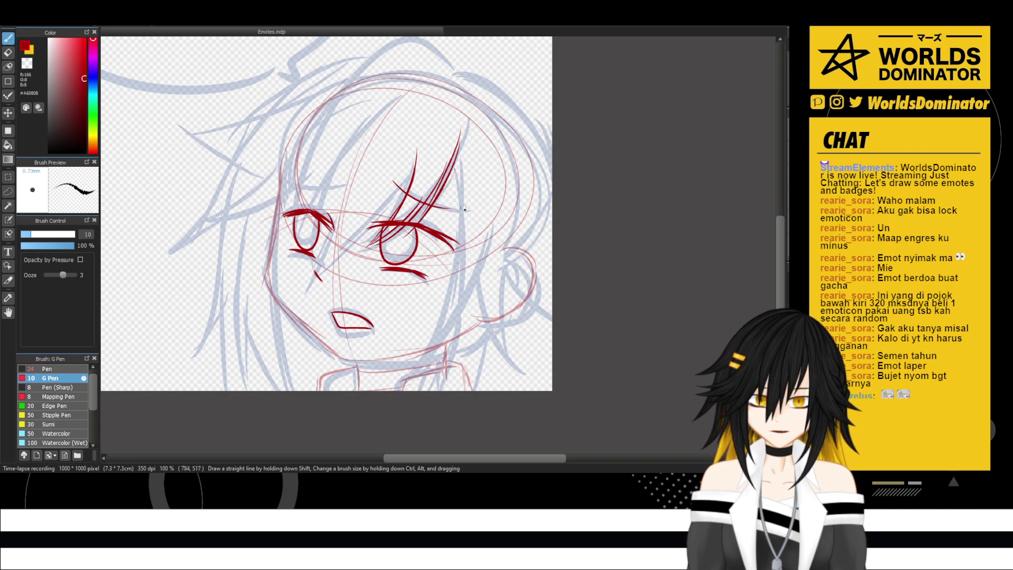
- Draw a long tapering sidelock from beside the near eyebrow down past the jaw, thickened with overlapping strokes
left_click_drag(457, 169, 460, 295)
left_click_drag(458, 199, 432, 346)
mouse_move(460, 229)
left_mouse_down()
mouse_move(461, 265)
mouse_move(403, 385)
left_mouse_up()
left_click_drag(441, 311, 403, 382)
left_click_drag(472, 280, 428, 352)
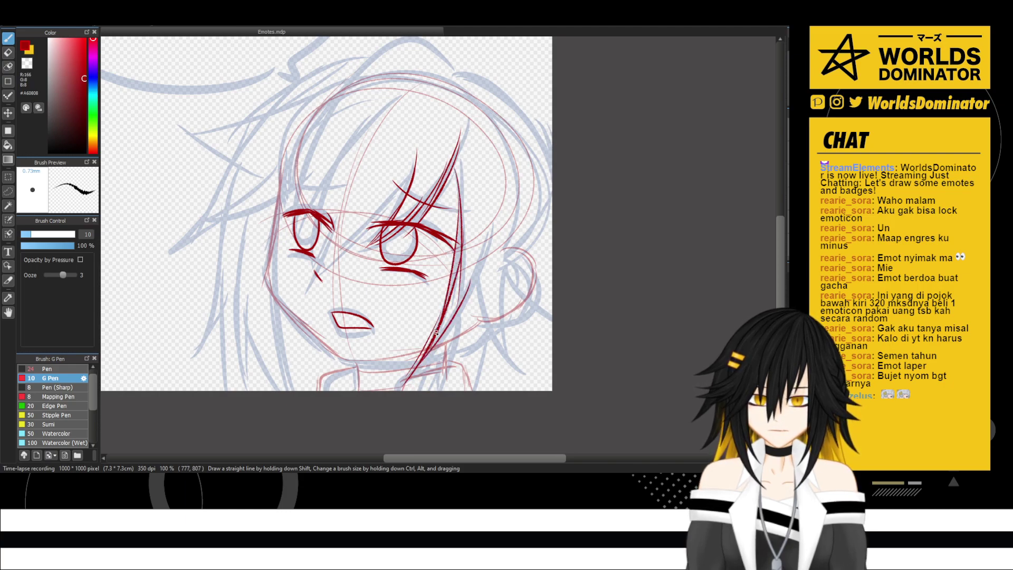
left_click_drag(481, 250, 433, 336)
left_click_drag(486, 232, 430, 354)
left_click_drag(470, 278, 428, 356)
left_click_drag(478, 262, 425, 339)
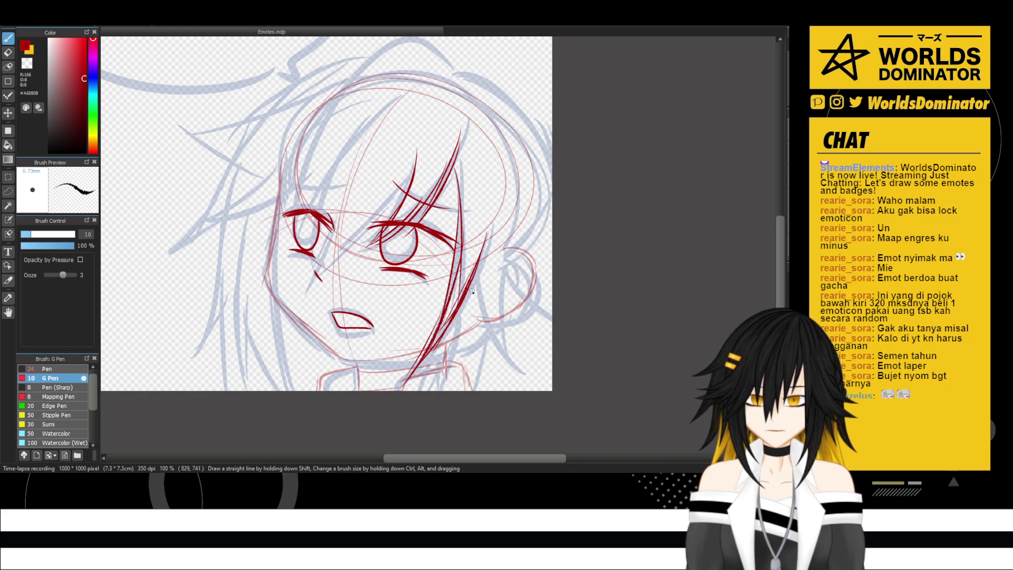
- Draw curved, pointed hair strands flaring outward from the sidelock and over the ear
left_click_drag(469, 279, 535, 360)
left_click_drag(485, 308, 551, 362)
mouse_move(504, 250)
left_mouse_down()
mouse_move(530, 348)
mouse_move(511, 280)
mouse_move(517, 306)
mouse_move(560, 338)
left_mouse_up()
left_click_drag(524, 332, 543, 321)
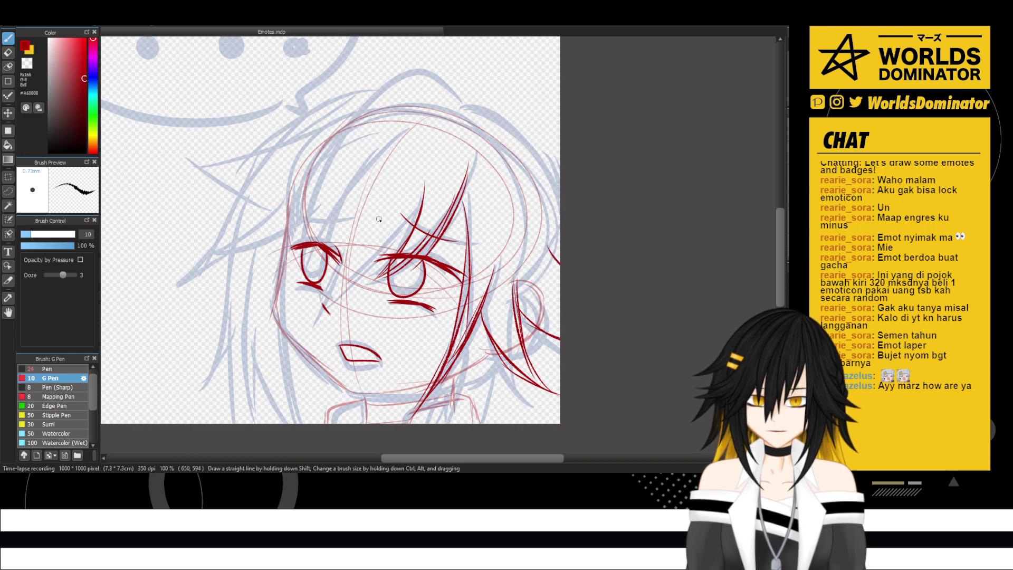
- Outline the pointed crown of the hair and continue it down into a lock crossing the far eye
left_click_drag(371, 219, 389, 238)
mouse_move(473, 125)
left_mouse_down()
mouse_move(422, 88)
mouse_move(333, 175)
left_mouse_up()
left_click_drag(377, 126, 312, 232)
left_click_drag(363, 145, 322, 263)
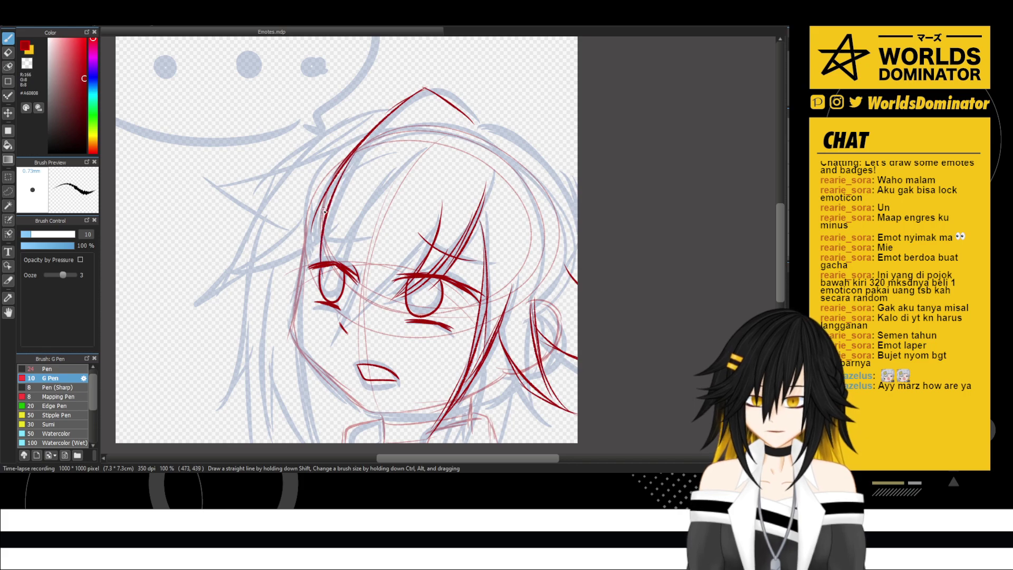
left_click_drag(333, 188, 327, 300)
- Draw the inner edge of the far-side fringe and short pointed strands hanging between the two eyes
mouse_move(397, 161)
left_mouse_down()
mouse_move(331, 300)
mouse_move(353, 214)
left_mouse_up()
left_click_drag(426, 148, 391, 172)
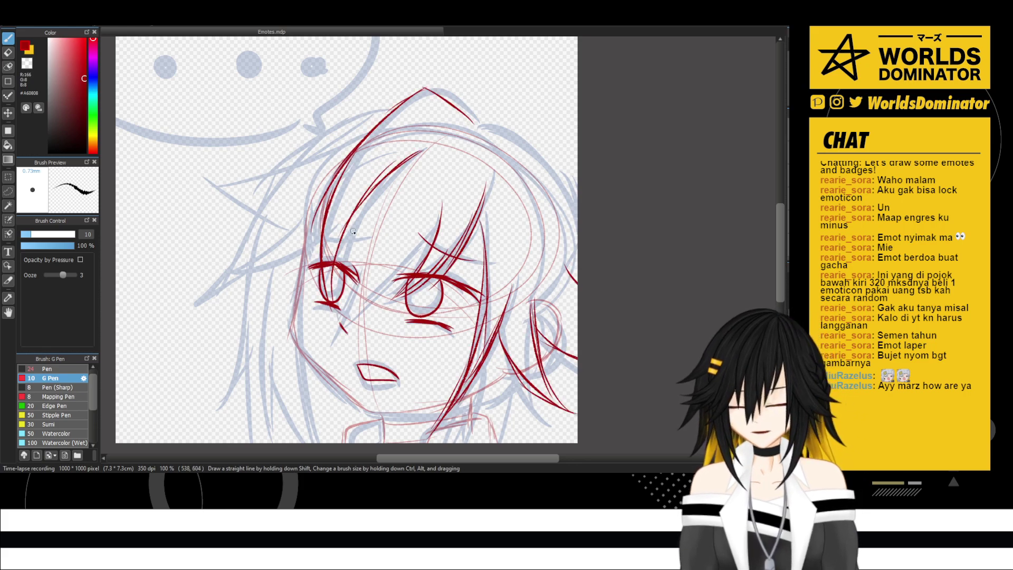
left_click_drag(423, 246, 381, 298)
left_click_drag(418, 253, 373, 316)
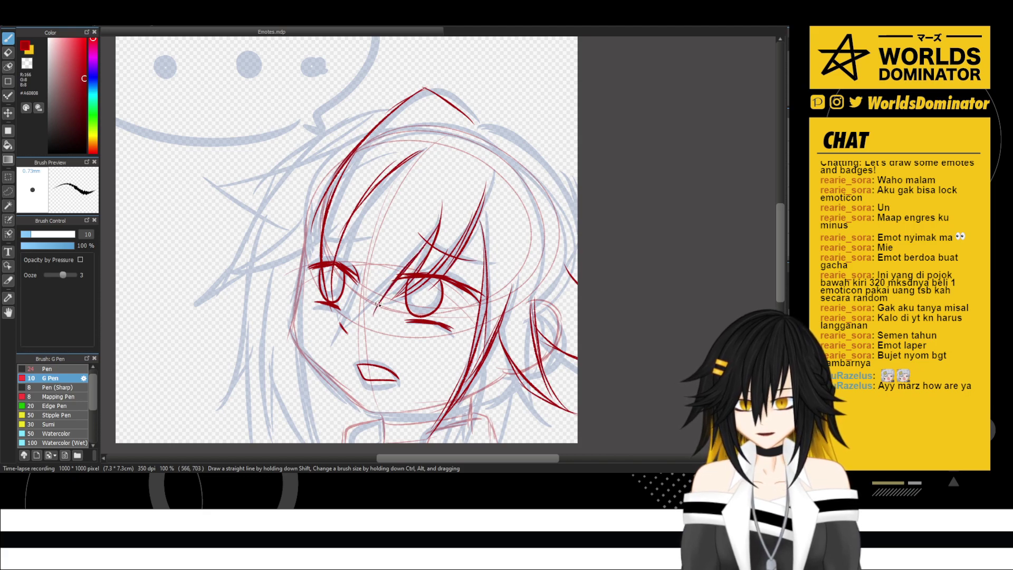
mouse_move(385, 270)
left_mouse_down()
mouse_move(370, 311)
mouse_move(346, 326)
left_mouse_up()
left_click_drag(362, 290, 342, 343)
left_click_drag(349, 242, 336, 324)
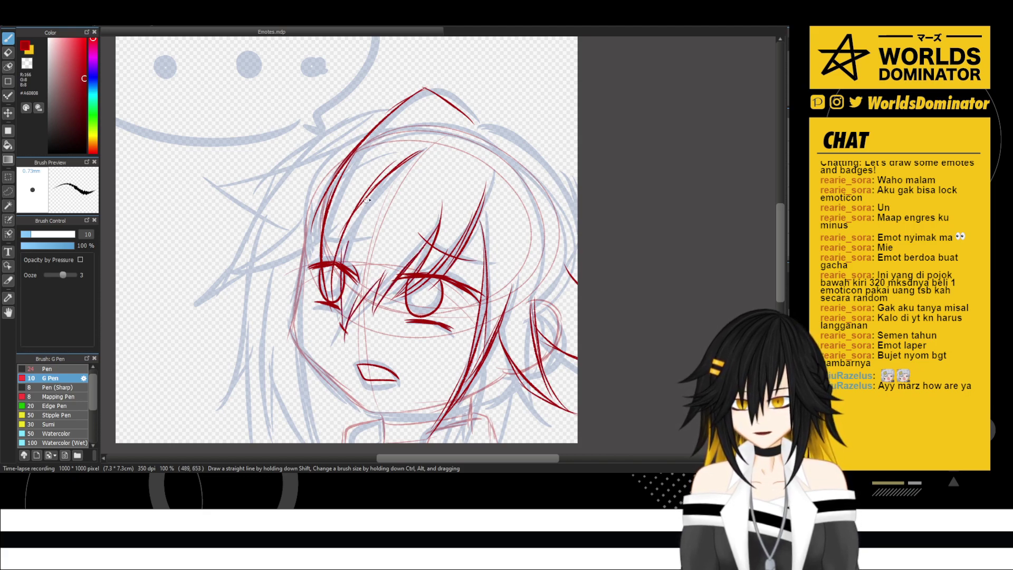
left_click_drag(371, 197, 334, 289)
- Draw two pointed hair tufts flaring outward from the far side of the head
mouse_move(319, 251)
left_mouse_down()
mouse_move(275, 276)
mouse_move(228, 277)
mouse_move(310, 221)
mouse_move(258, 266)
left_mouse_up()
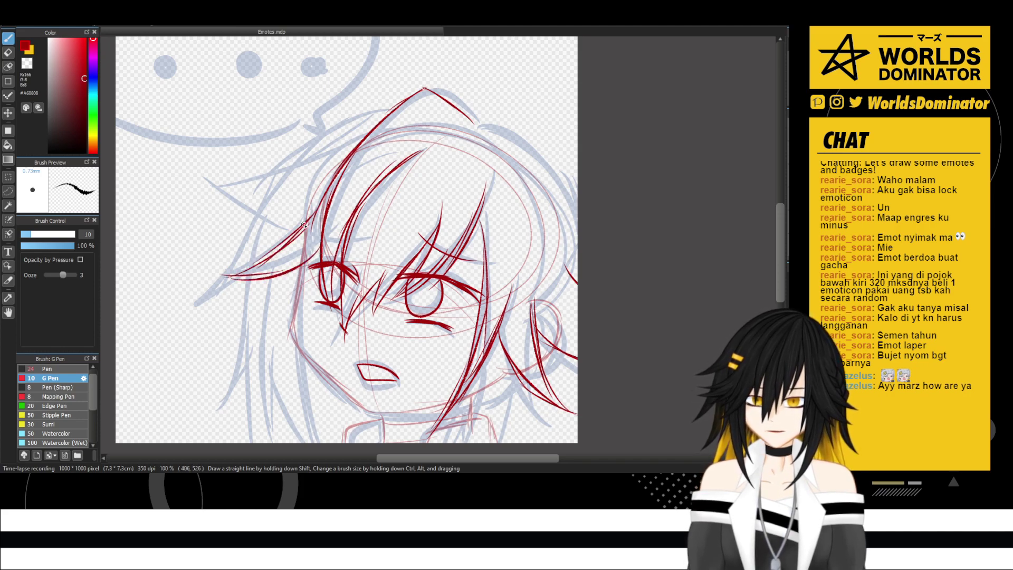
left_click_drag(305, 225, 198, 208)
left_click_drag(185, 203, 331, 164)
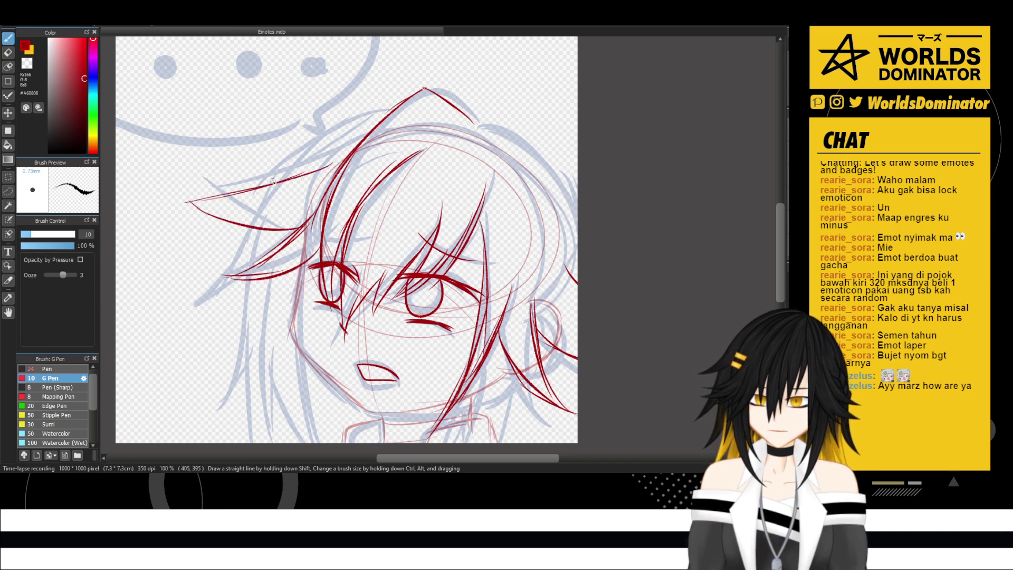
mouse_move(265, 187)
left_mouse_down()
mouse_move(333, 162)
mouse_move(225, 205)
mouse_move(309, 183)
left_mouse_up()
- Undo and redraw the upper tuft's edges, and add two small hair clips above it
key("ctrl+z")
key("ctrl+z")
key("ctrl+z")
key("ctrl+z")
left_click_drag(188, 202, 317, 186)
mouse_move(227, 208)
left_mouse_down()
mouse_move(330, 172)
mouse_move(297, 191)
mouse_move(319, 168)
mouse_move(320, 178)
mouse_move(340, 171)
left_mouse_up()
key("ctrl+z")
key("ctrl+z")
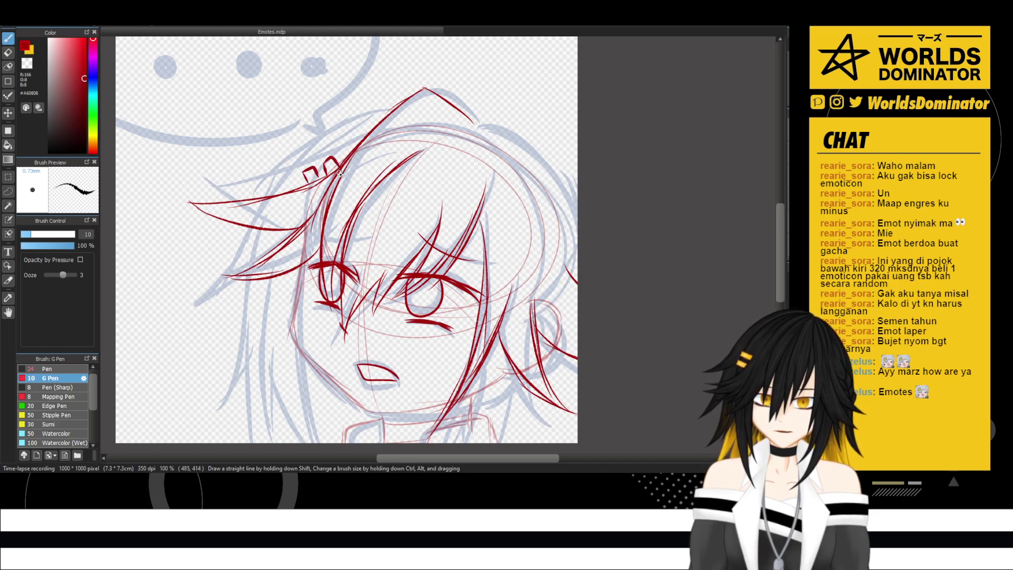
- Draw a long strand down the far cheek and lower hair strands beside the neck under the near sidelock
mouse_move(380, 247)
left_mouse_down()
mouse_move(383, 198)
mouse_move(399, 199)
left_mouse_up()
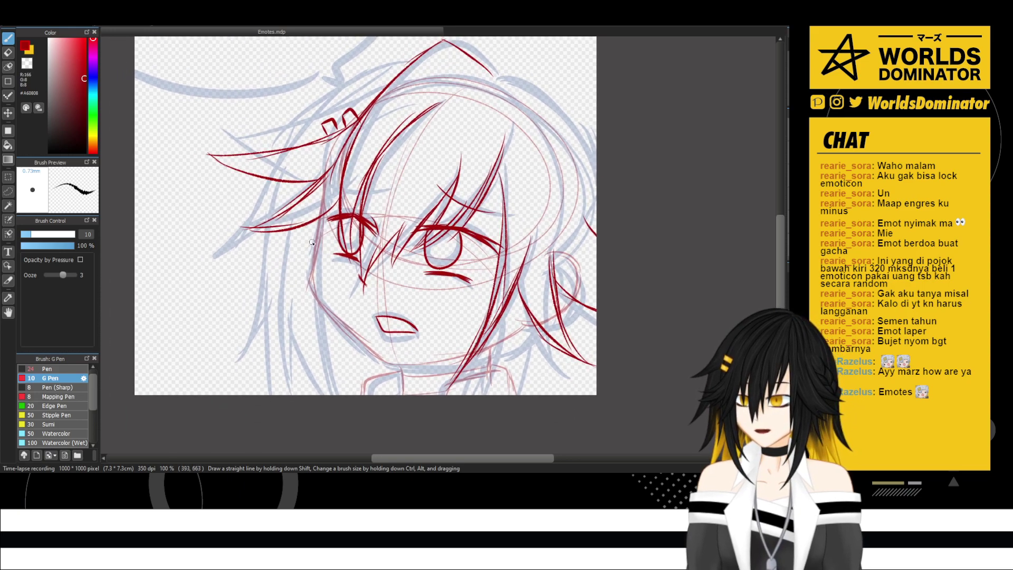
mouse_move(324, 213)
left_mouse_down()
mouse_move(319, 316)
mouse_move(341, 395)
left_mouse_up()
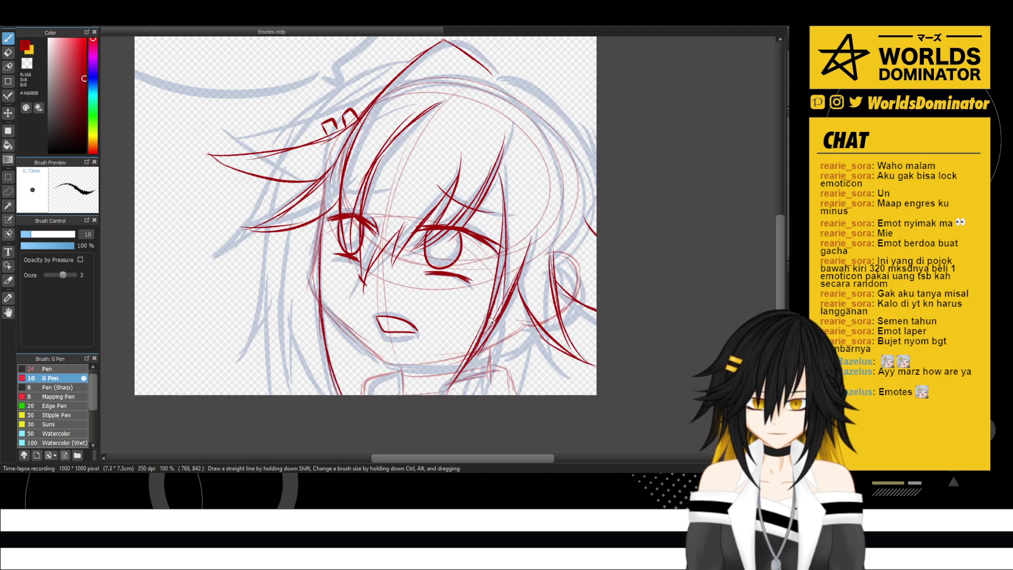
mouse_move(492, 327)
left_mouse_down()
mouse_move(455, 416)
mouse_move(470, 396)
left_mouse_up()
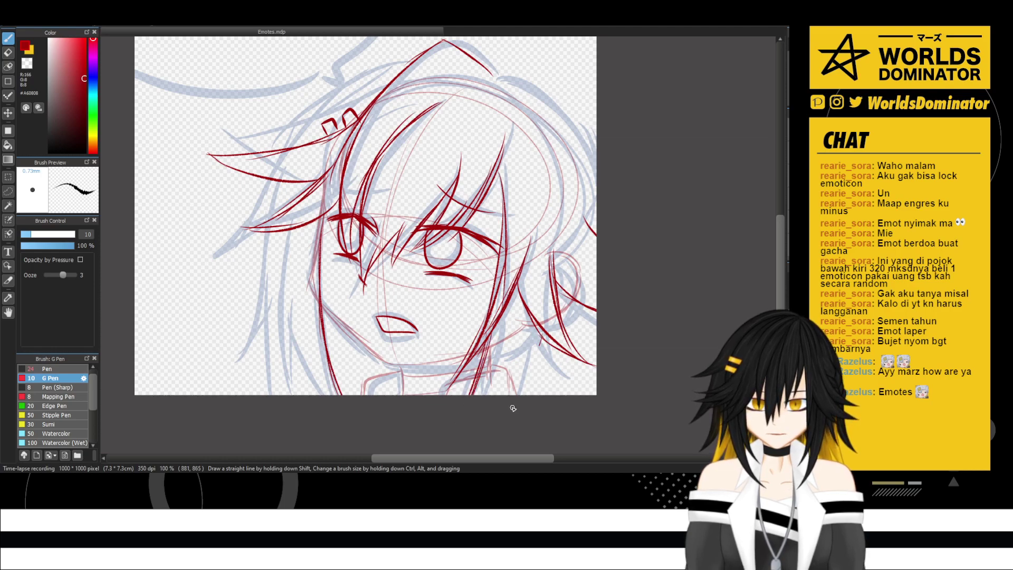
left_click_drag(543, 339, 498, 428)
- Draw long outer hair strands beside the far cheek and more strands below and over the ear
left_click_drag(288, 226, 276, 329)
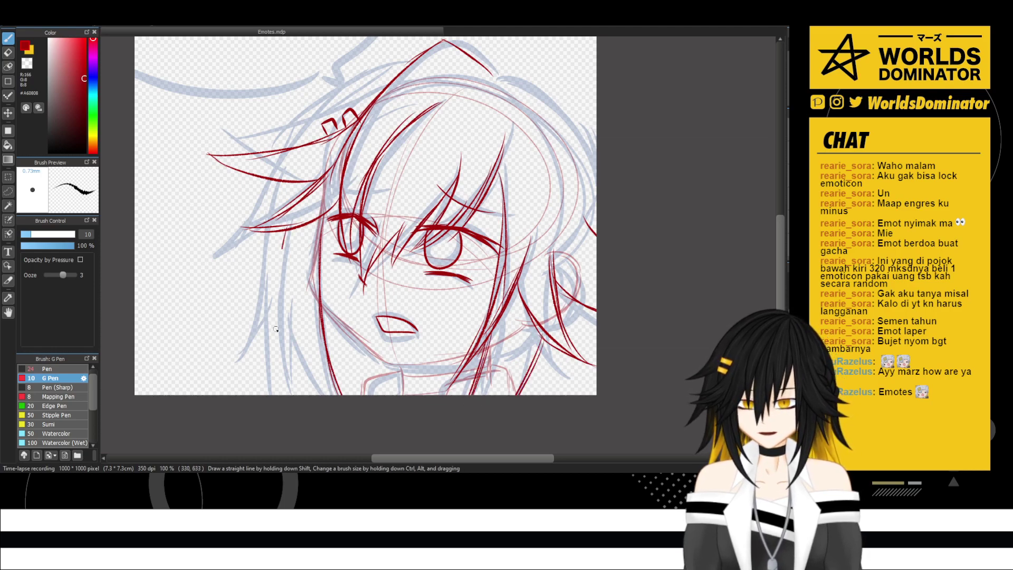
mouse_move(285, 253)
left_mouse_down()
mouse_move(290, 384)
mouse_move(279, 326)
mouse_move(296, 400)
mouse_move(285, 321)
mouse_move(290, 364)
mouse_move(294, 290)
mouse_move(286, 315)
mouse_move(332, 406)
left_mouse_up()
left_click_drag(303, 360, 323, 397)
left_click_drag(547, 342, 540, 396)
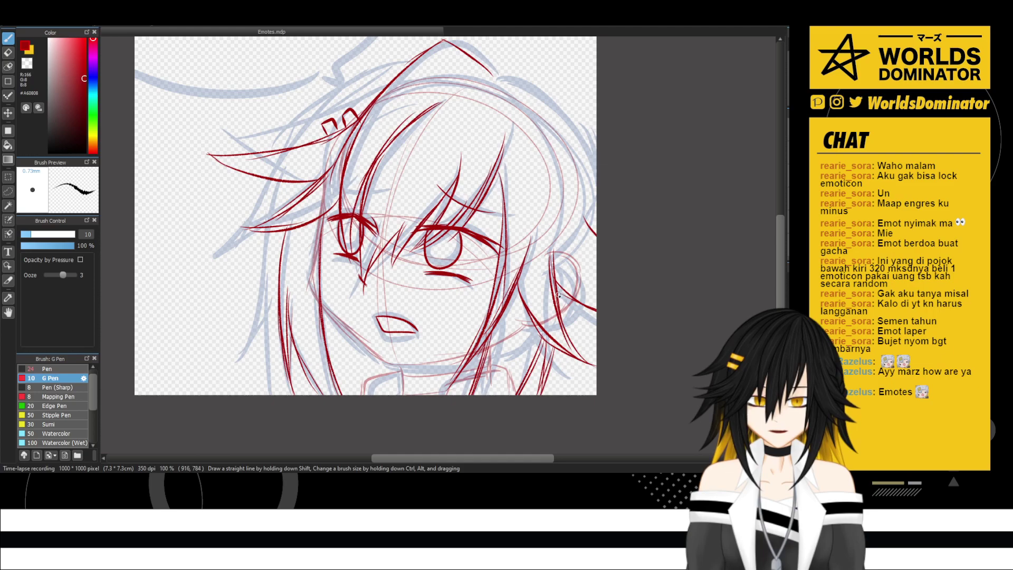
mouse_move(564, 289)
left_mouse_down()
mouse_move(558, 325)
mouse_move(573, 323)
mouse_move(561, 328)
left_mouse_up()
- Outline the back of the hair with a curve running from the crown peak to the canvas edge
mouse_move(563, 146)
left_mouse_down()
mouse_move(520, 261)
mouse_move(538, 209)
left_mouse_up()
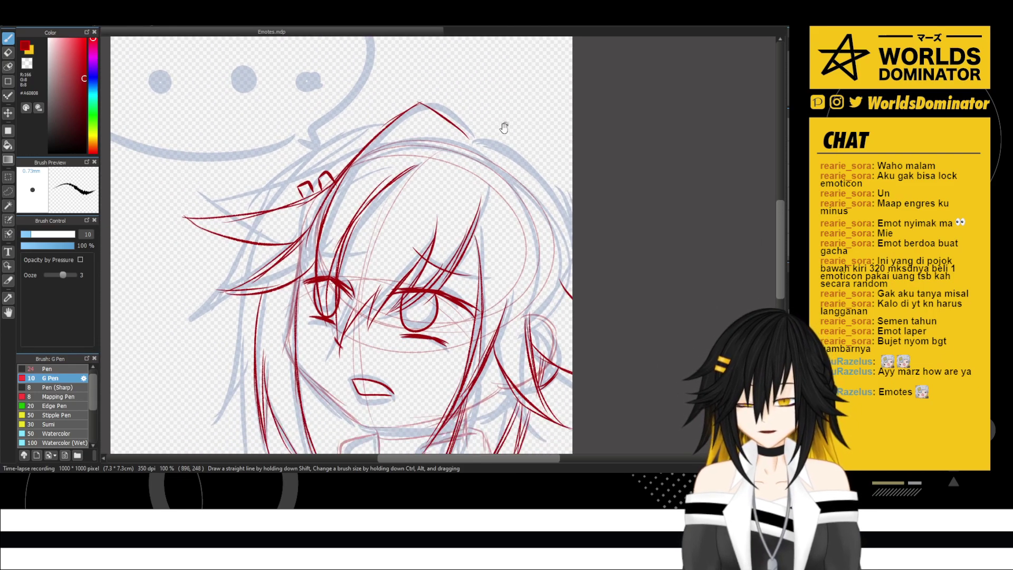
mouse_move(504, 128)
left_mouse_down()
mouse_move(495, 100)
mouse_move(567, 209)
left_mouse_up()
left_click_drag(408, 207, 469, 241)
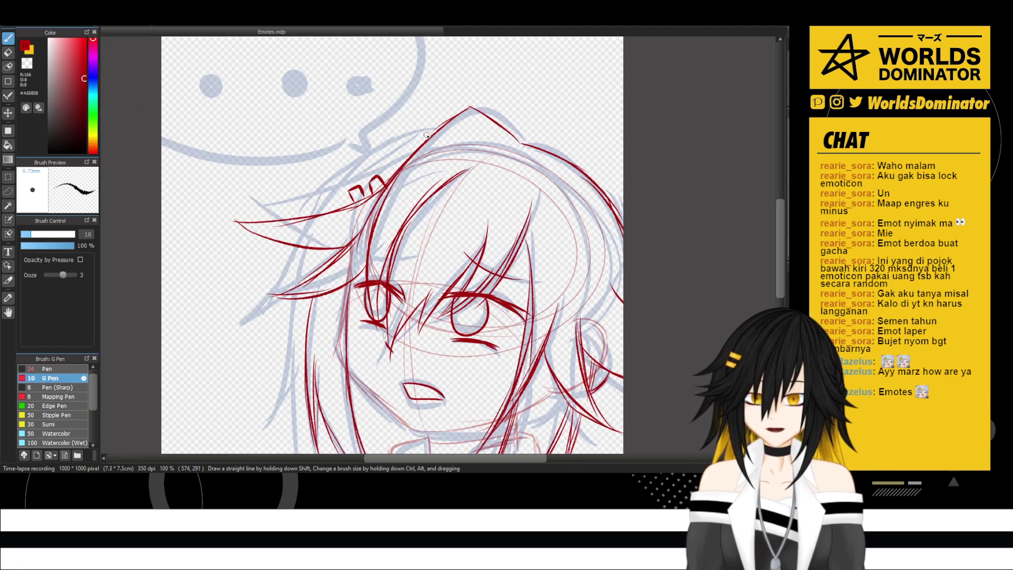
- Outline the far side of the crown with a curve running down behind the hair clips to the upper tuft
mouse_move(422, 132)
left_mouse_down()
mouse_move(337, 182)
mouse_move(315, 210)
left_mouse_up()
left_click_drag(343, 174, 304, 218)
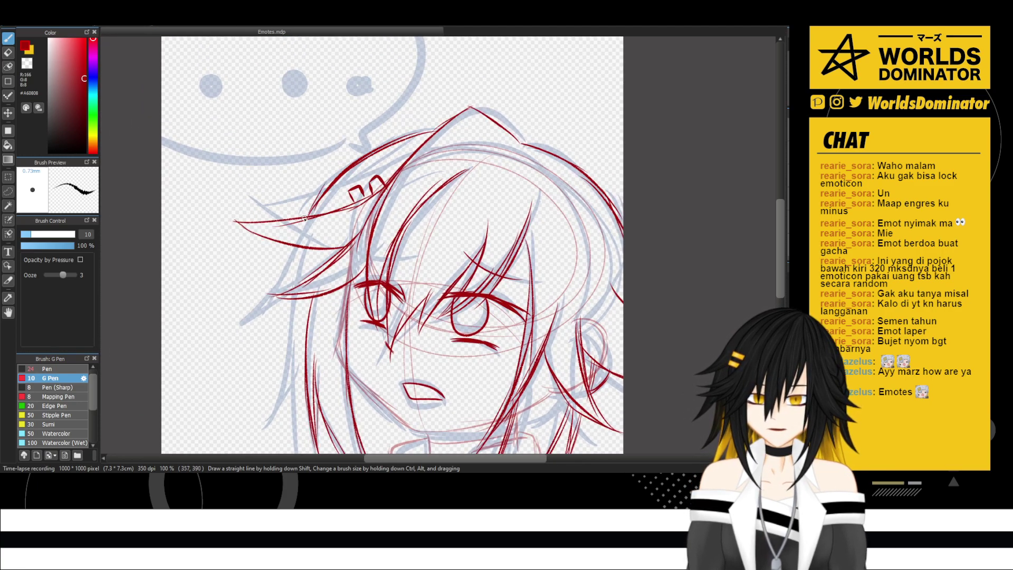
mouse_move(297, 253)
left_mouse_down()
mouse_move(265, 312)
mouse_move(232, 327)
mouse_move(288, 290)
mouse_move(255, 315)
left_mouse_up()
mouse_move(267, 324)
left_mouse_down()
mouse_move(256, 245)
mouse_move(268, 251)
mouse_move(269, 331)
left_mouse_up()
left_click_drag(274, 285, 231, 378)
left_click_drag(270, 314, 216, 389)
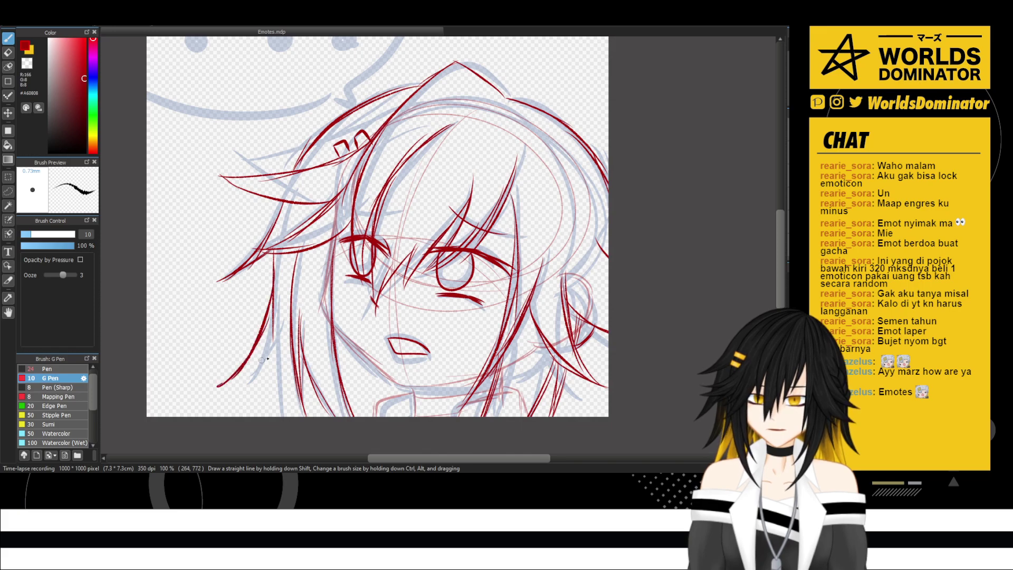
left_click_drag(280, 333, 232, 377)
left_click_drag(281, 333, 257, 359)
key("ctrl+z")
key("ctrl+z")
key("ctrl+z")
key("ctrl+z")
key("ctrl+z")
key("ctrl+z")
key("ctrl+z")
key("ctrl+z")
key("ctrl+z")
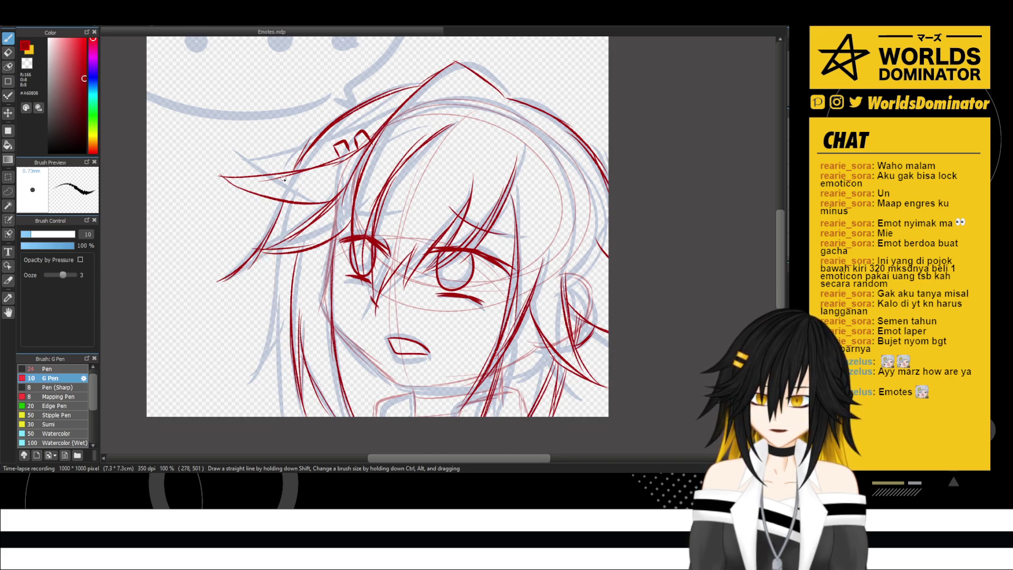
- Draw a short spike below the upper tuft and long outer hair strands down the far side to the canvas edge
left_click_drag(278, 202, 224, 257)
mouse_move(282, 225)
left_mouse_down()
mouse_move(245, 247)
mouse_move(247, 354)
left_mouse_up()
left_click_drag(279, 285, 216, 379)
left_click_drag(285, 317, 253, 354)
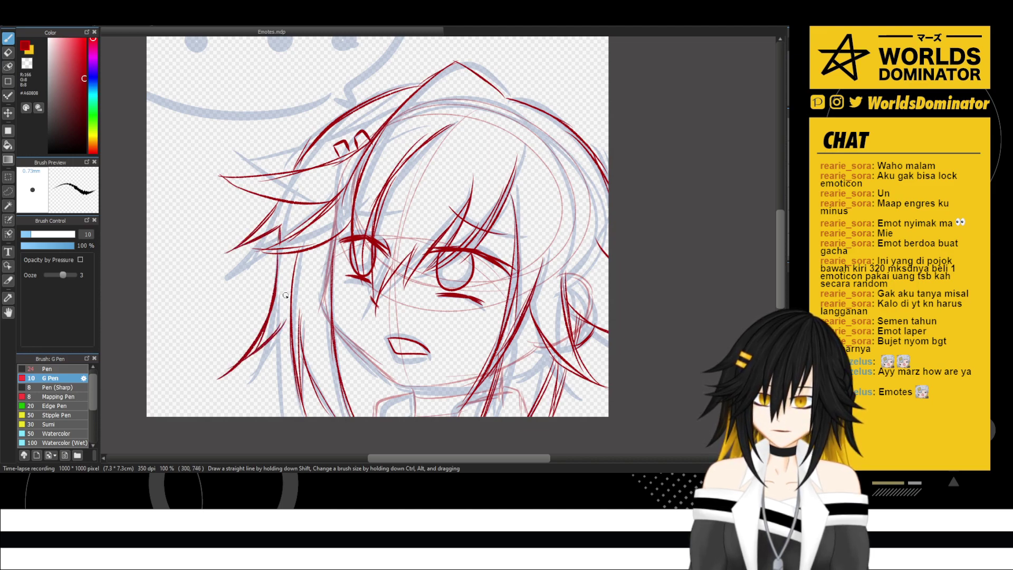
left_click_drag(291, 291, 270, 411)
left_click_drag(296, 361, 281, 388)
left_click_drag(300, 361, 307, 408)
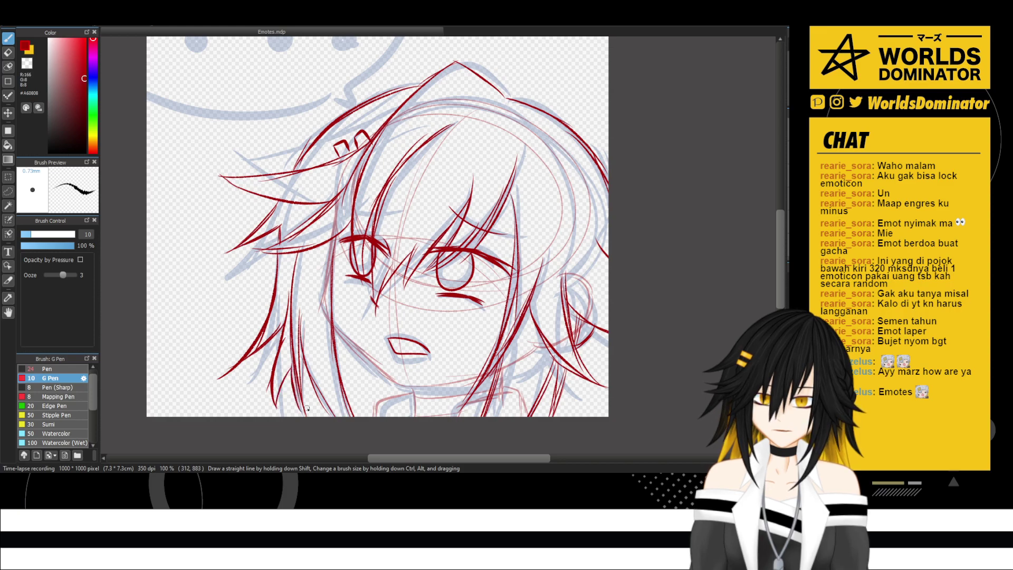
- Trace the far side of the face in dark red, from beside the eye over the cheek and along the jaw toward the chin
left_click_drag(490, 327, 463, 299)
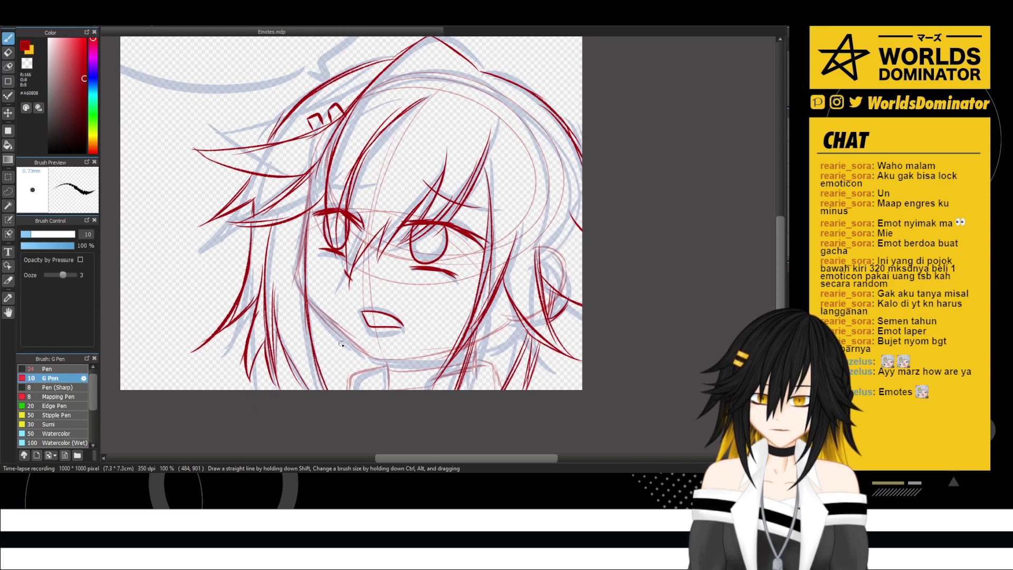
left_click_drag(306, 292, 361, 347)
mouse_move(323, 319)
left_mouse_down()
mouse_move(374, 359)
mouse_move(403, 348)
left_mouse_up()
mouse_move(311, 211)
left_mouse_down()
mouse_move(290, 277)
mouse_move(314, 303)
mouse_move(307, 210)
mouse_move(295, 274)
mouse_move(301, 252)
mouse_move(297, 281)
mouse_move(315, 308)
left_mouse_up()
left_click_drag(293, 274, 319, 311)
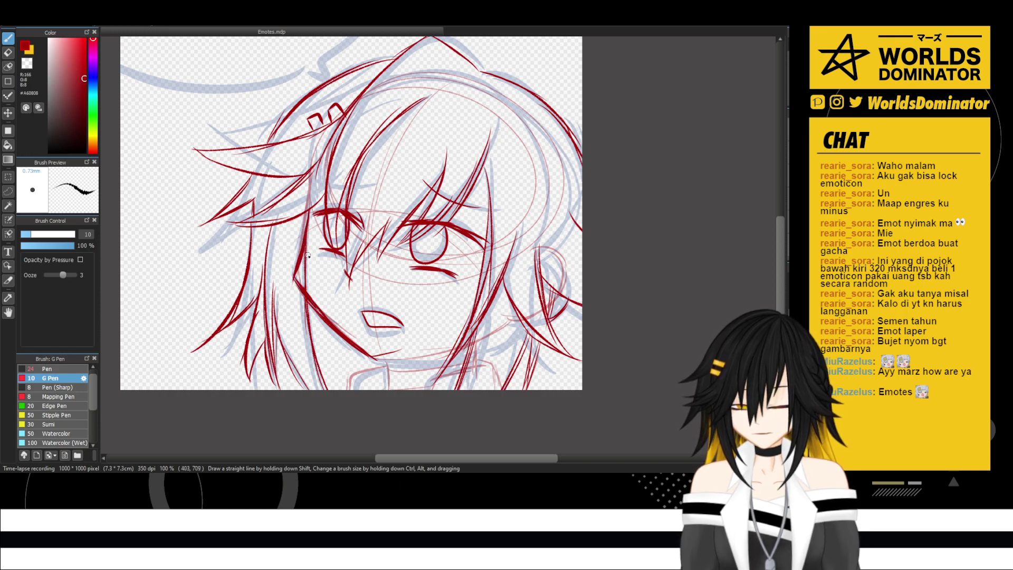
key("e")
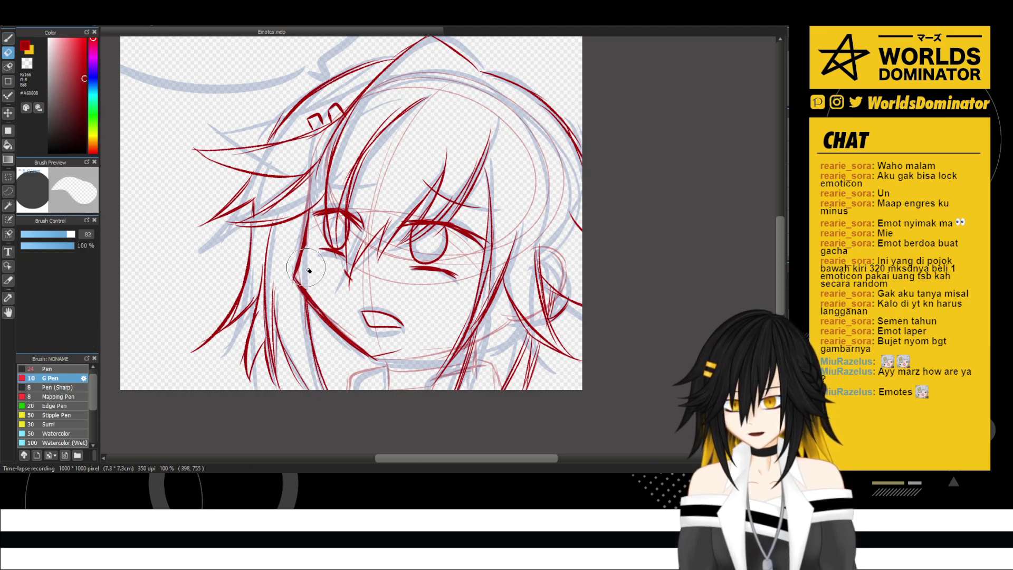
key("v")
key("b")
left_click_drag(305, 241, 292, 274)
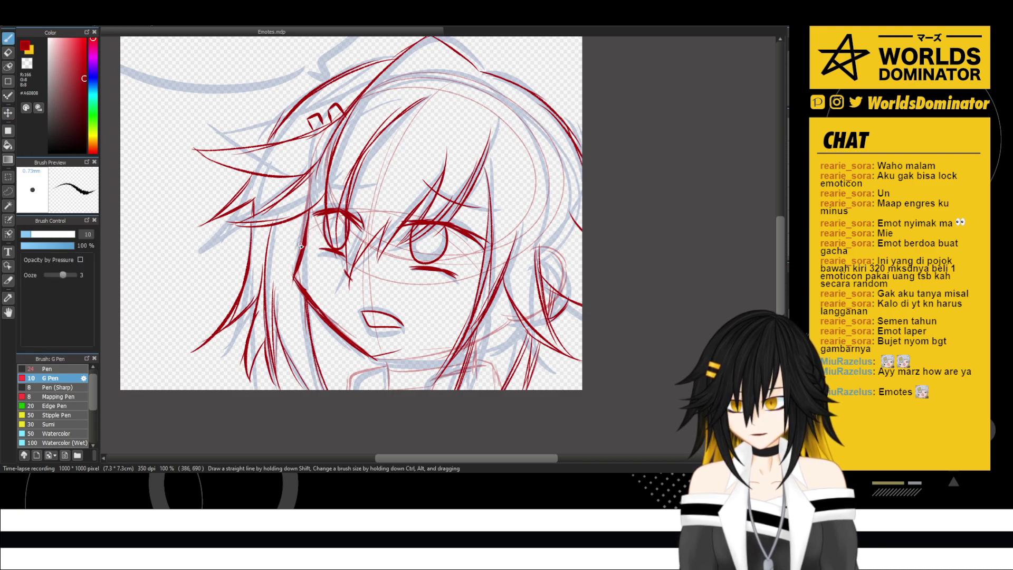
- Complete the jaw curve under the chin and draw the neck and collar lines below it
scroll(299, 246, "down", 1)
mouse_move(371, 334)
left_mouse_down()
mouse_move(452, 319)
mouse_move(401, 337)
left_mouse_up()
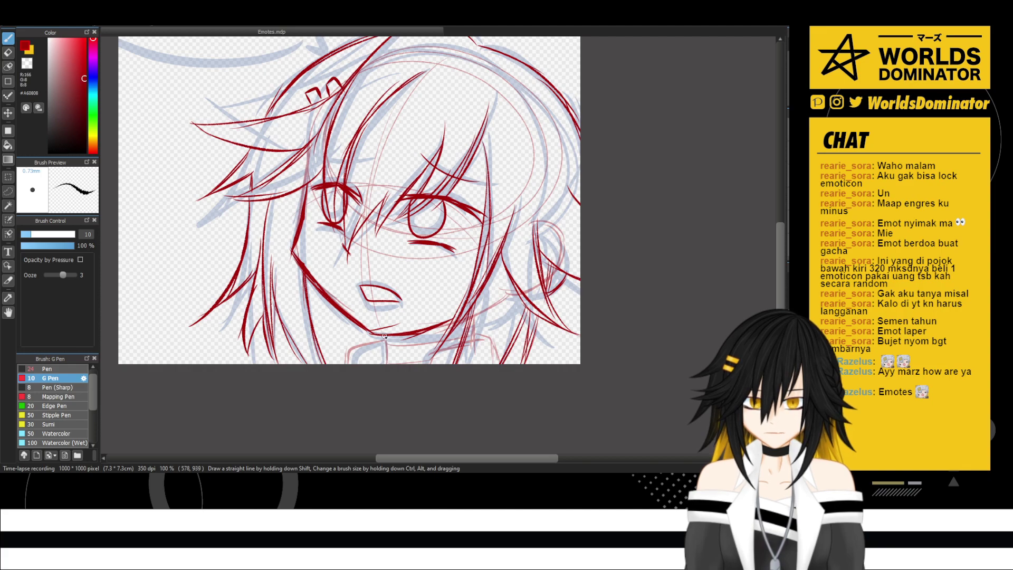
mouse_move(457, 327)
left_mouse_down()
mouse_move(409, 351)
mouse_move(406, 363)
mouse_move(367, 339)
mouse_move(354, 368)
mouse_move(411, 346)
left_mouse_up()
scroll(411, 342, "down", 1)
left_click_drag(652, 276, 607, 302)
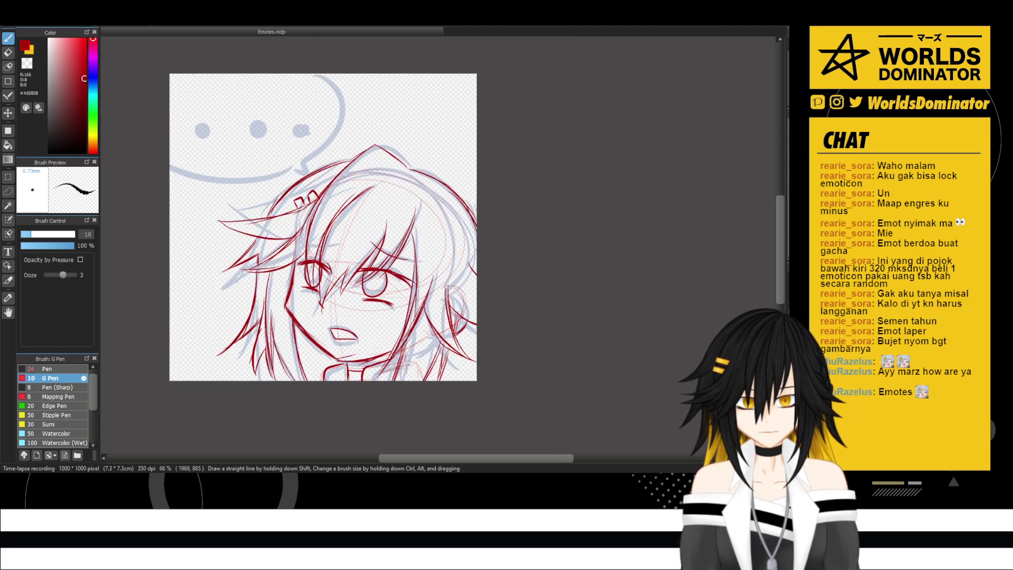
- Remove the thin red construction sketch, and try removing the blue rough before undoing that removal
key("Delete")
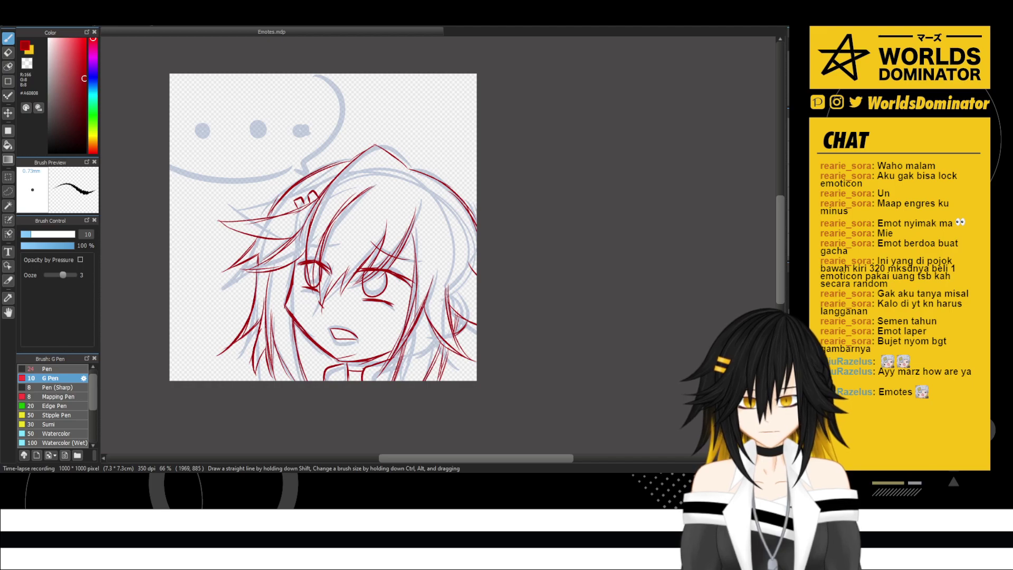
key("Delete")
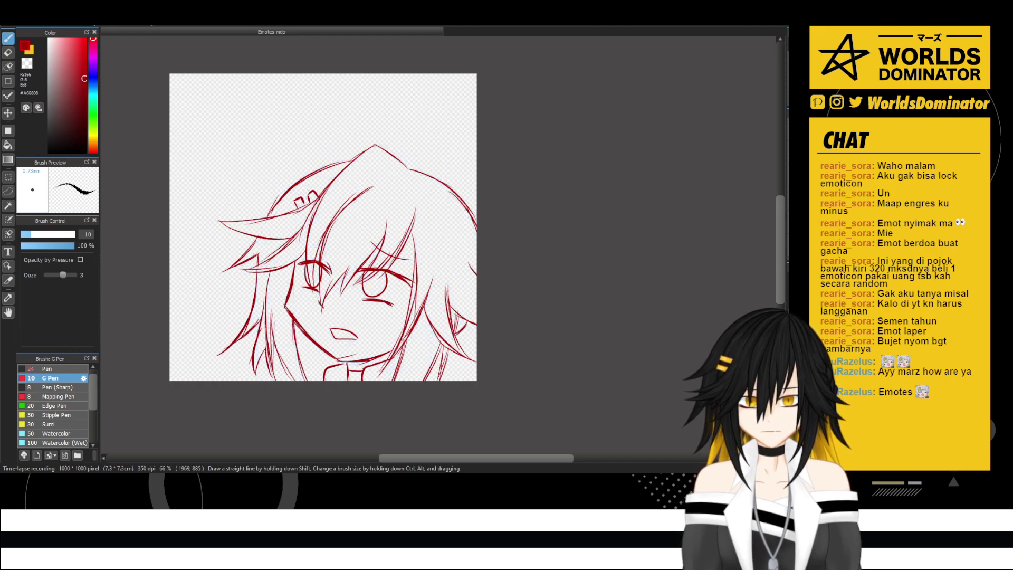
key("ctrl+z")
- Sketch the speech bubble outline with its pointed tail in dark red and place three small dots inside it
left_click_drag(491, 285, 548, 328)
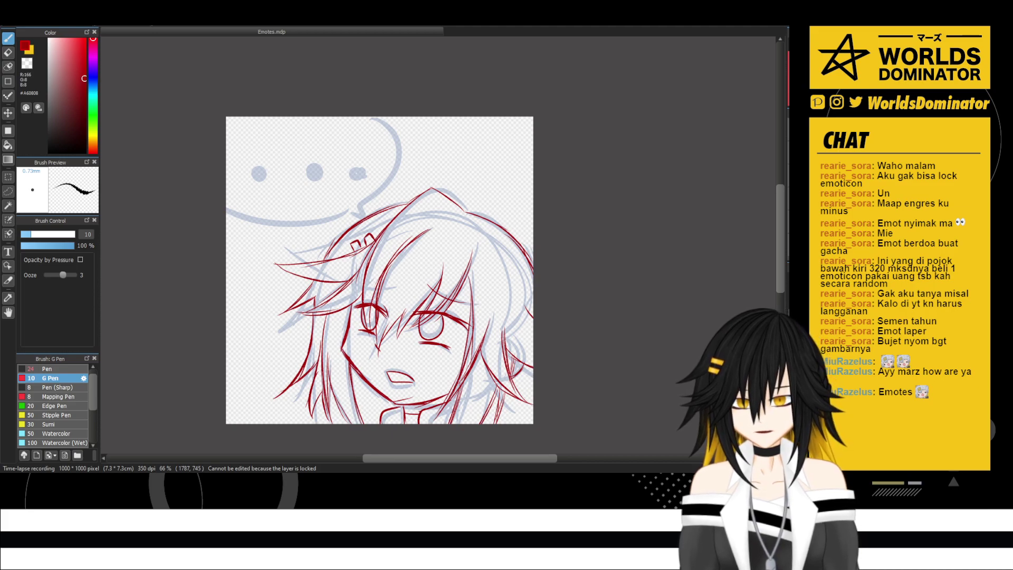
mouse_move(228, 210)
left_mouse_down()
mouse_move(270, 224)
mouse_move(324, 211)
left_mouse_up()
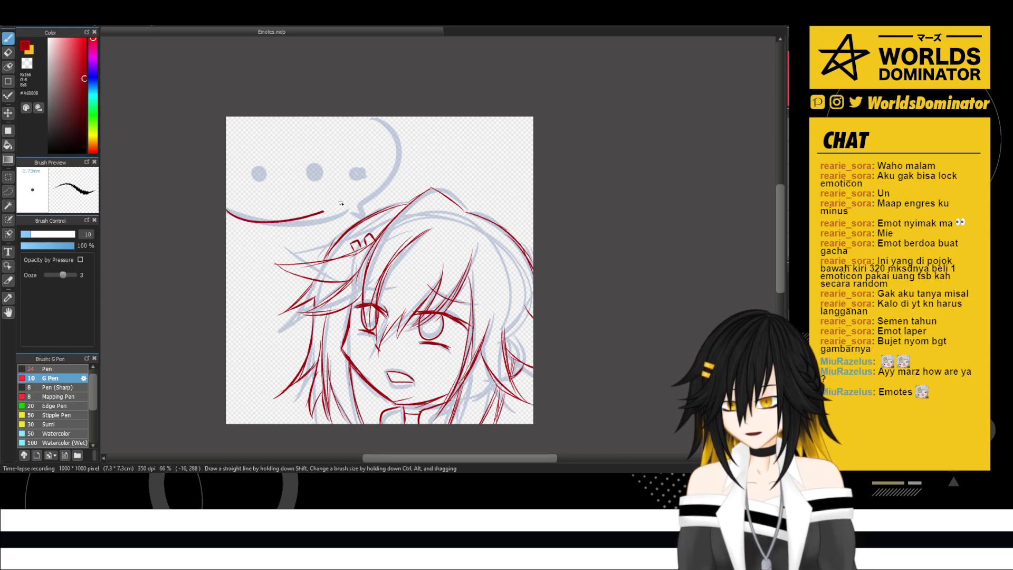
key("ctrl+z")
mouse_move(227, 211)
left_mouse_down()
mouse_move(321, 217)
mouse_move(354, 206)
mouse_move(368, 216)
mouse_move(382, 187)
mouse_move(373, 115)
left_mouse_up()
left_click_drag(255, 171, 344, 165)
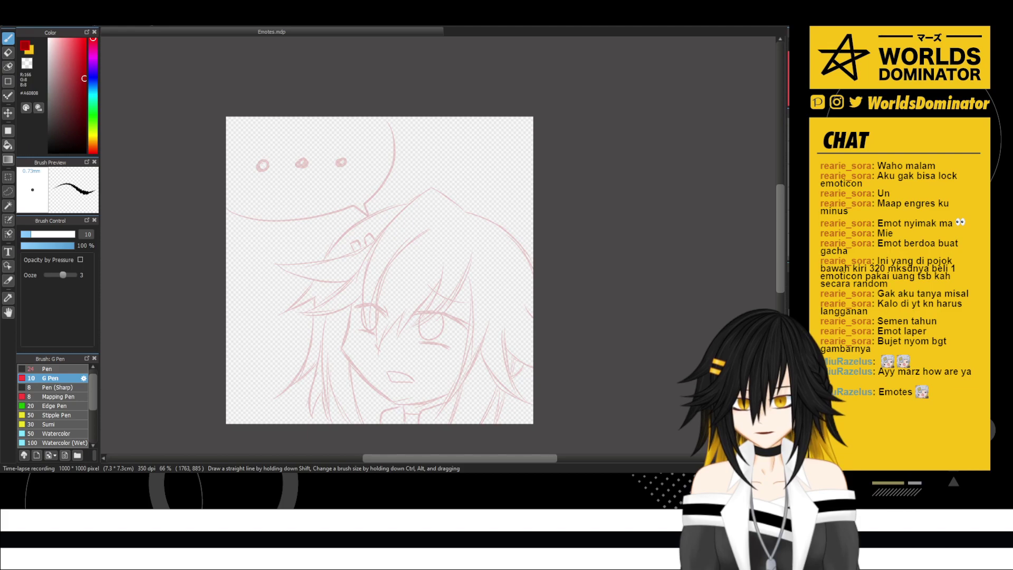
- Set the brush color to black (#000000) and check the faded sketch with the canvas mirrored, restoring the normal view
left_click_drag(79, 143, 49, 153)
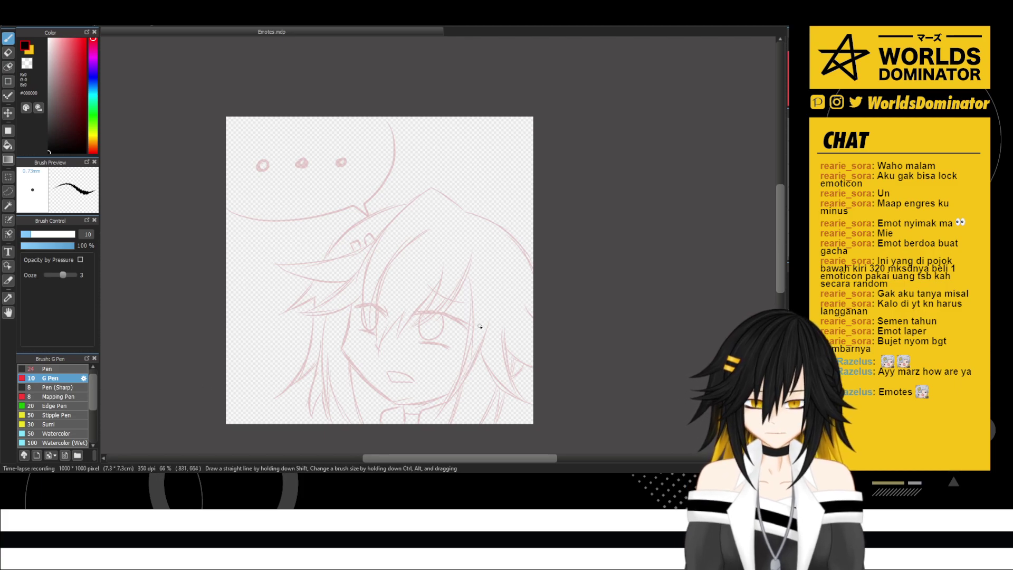
key("h")
left_click_drag(558, 370, 520, 325)
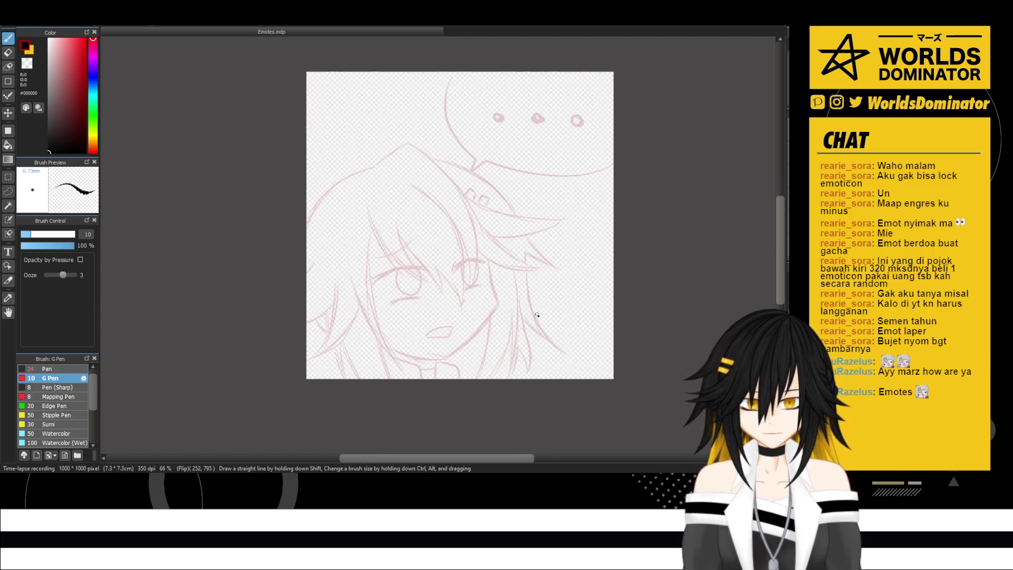
key("h")
scroll(305, 296, "up", 3)
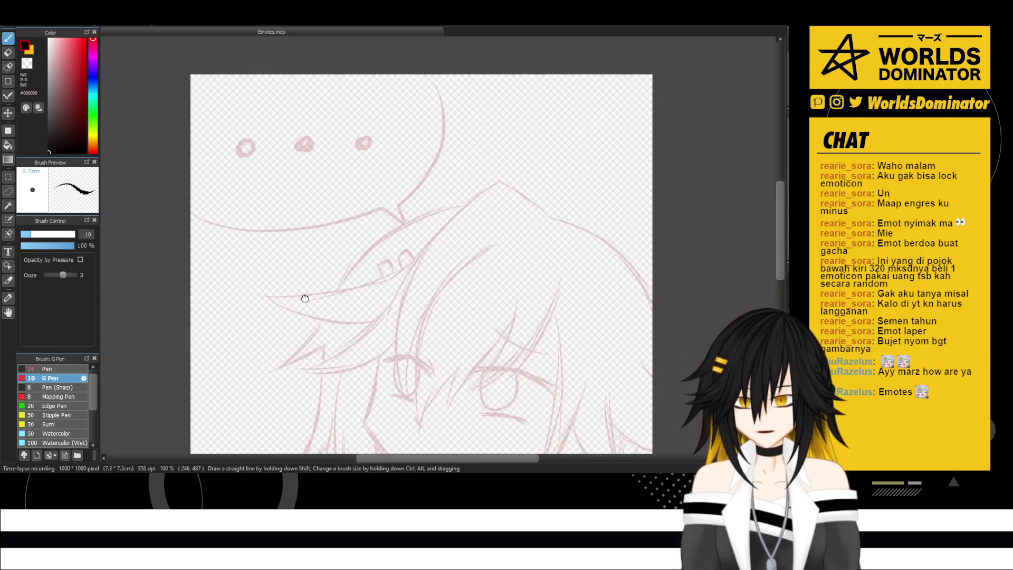
- Ink the speech bubble's tail and its side curve up to the canvas edge in black
left_click_drag(204, 237, 374, 239)
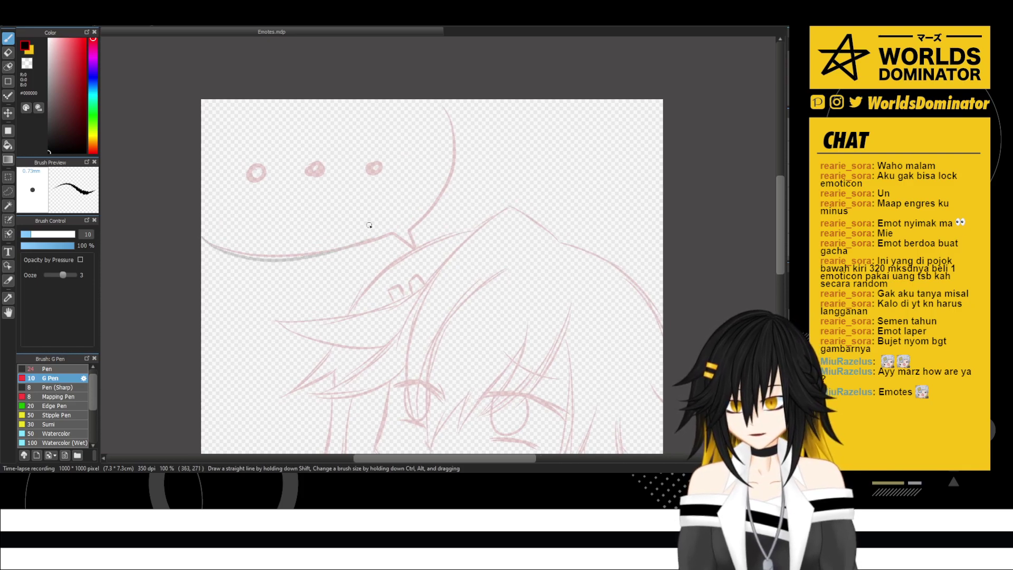
key("ctrl+z")
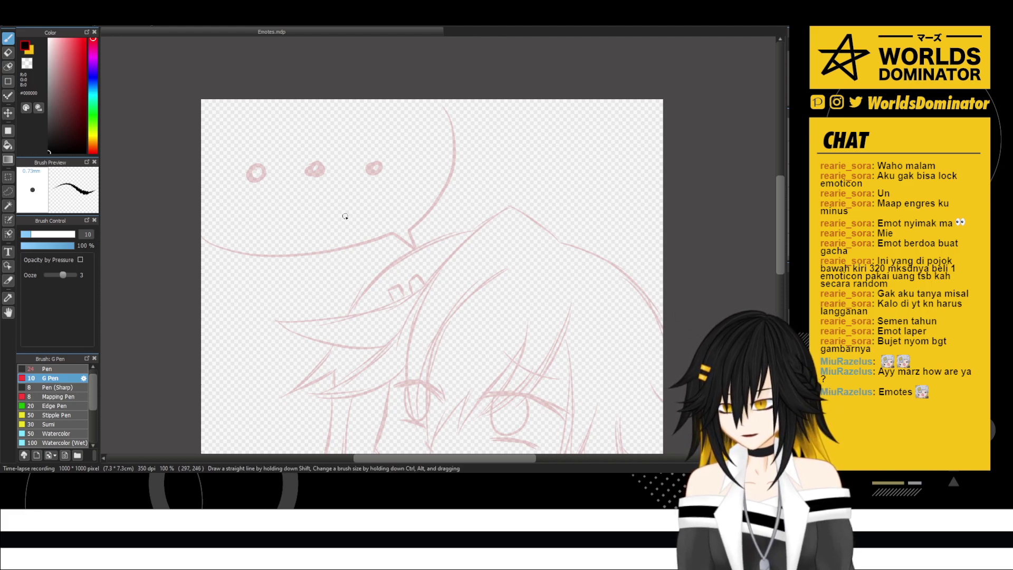
mouse_move(398, 235)
left_mouse_down()
mouse_move(419, 248)
mouse_move(383, 232)
mouse_move(430, 86)
left_mouse_up()
key("ctrl+z")
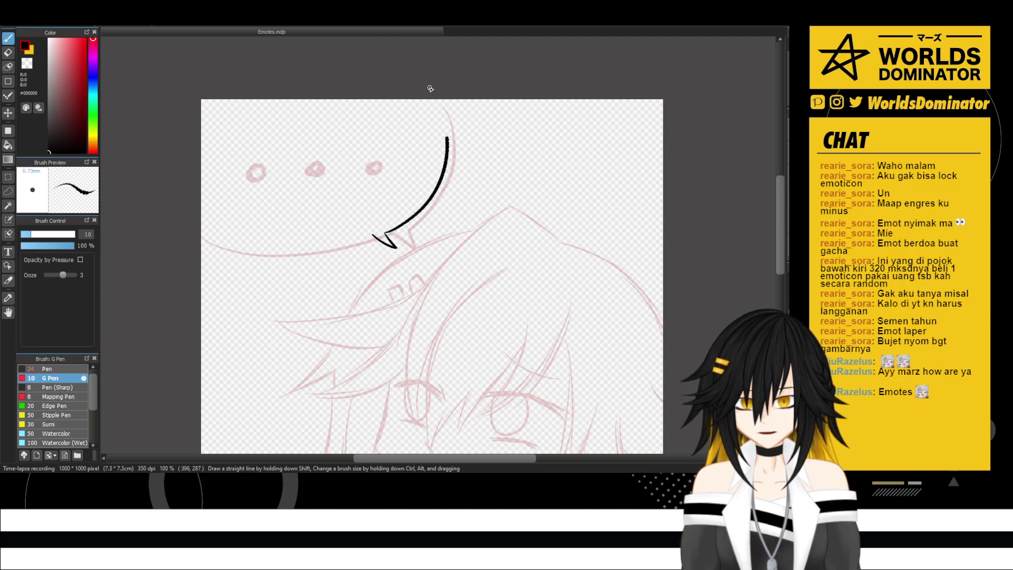
- Ink the bubble's lower curve from the tail to the canvas edge, redrawing it until it follows the sketch
mouse_move(373, 239)
left_mouse_down()
mouse_move(309, 249)
mouse_move(202, 206)
left_mouse_up()
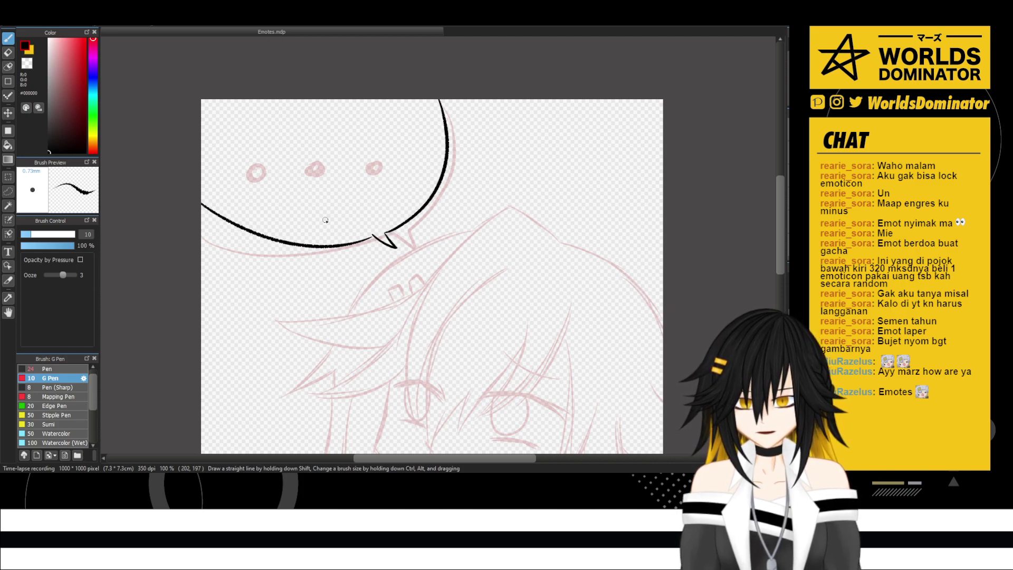
key("ctrl+z")
left_click_drag(374, 236, 279, 253)
left_click_drag(170, 225, 128, 179)
key("ctrl+z")
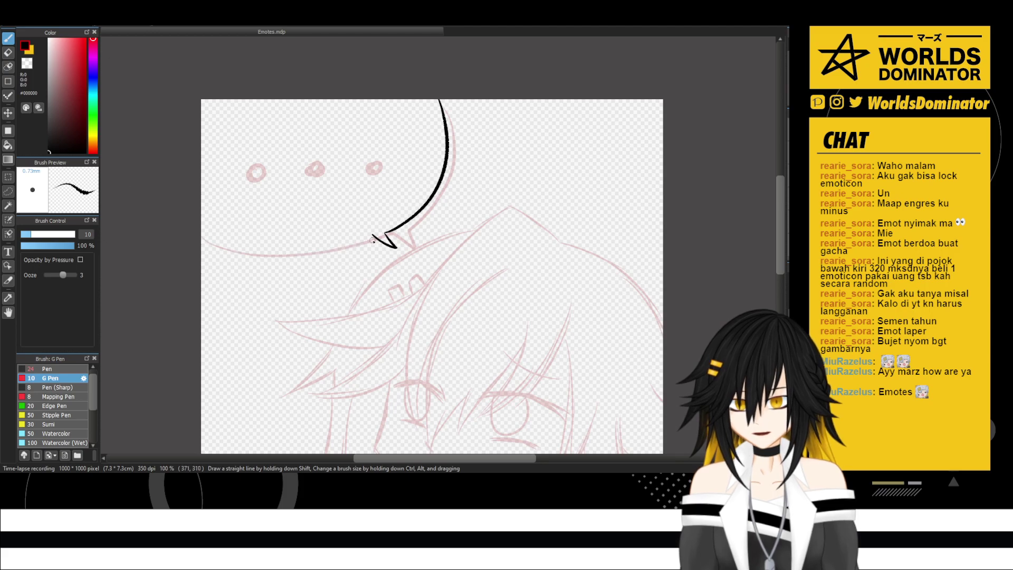
mouse_move(372, 237)
left_mouse_down()
mouse_move(310, 265)
mouse_move(128, 182)
left_mouse_up()
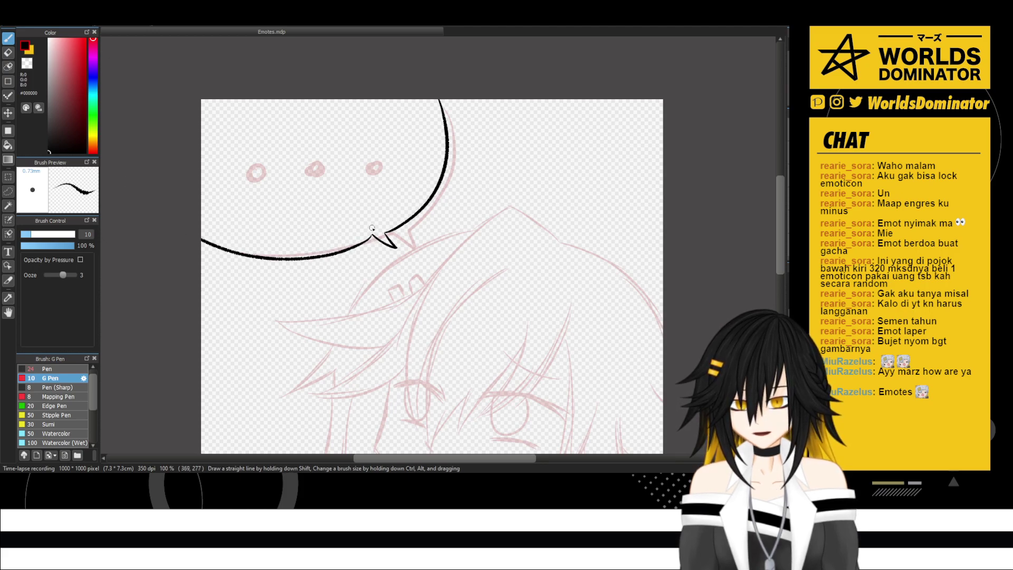
- Ink the three round dots inside the speech bubble in black
scroll(407, 305, "up", 4)
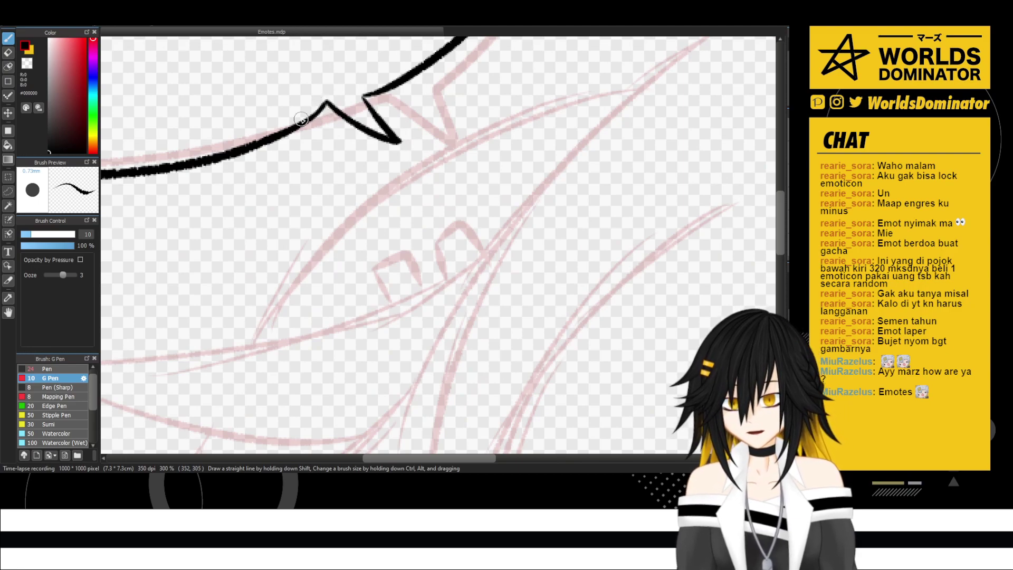
scroll(301, 119, "down", 5)
left_click_drag(300, 119, 353, 215)
scroll(330, 202, "up", 2)
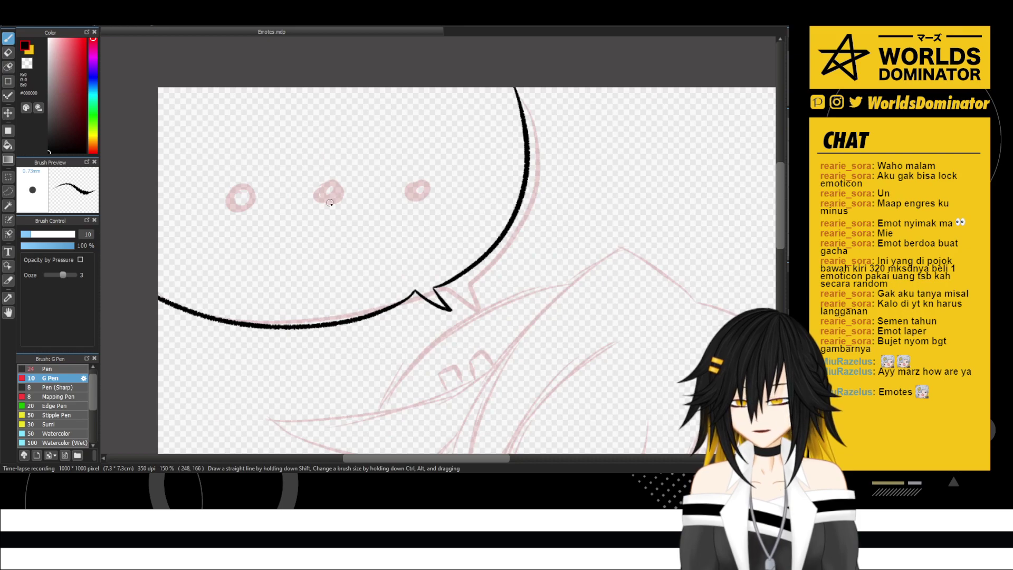
left_click_drag(244, 191, 244, 216)
mouse_move(335, 182)
left_mouse_down()
mouse_move(302, 209)
mouse_move(340, 190)
mouse_move(312, 202)
mouse_move(323, 202)
mouse_move(312, 179)
left_mouse_up()
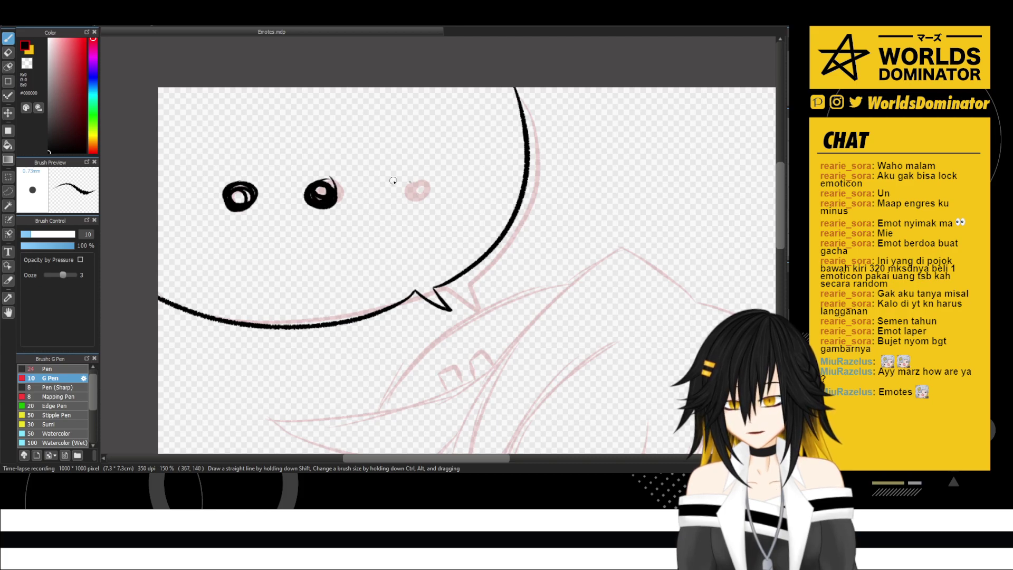
mouse_move(393, 180)
left_mouse_down()
mouse_move(417, 203)
mouse_move(392, 187)
mouse_move(418, 182)
mouse_move(408, 189)
left_mouse_up()
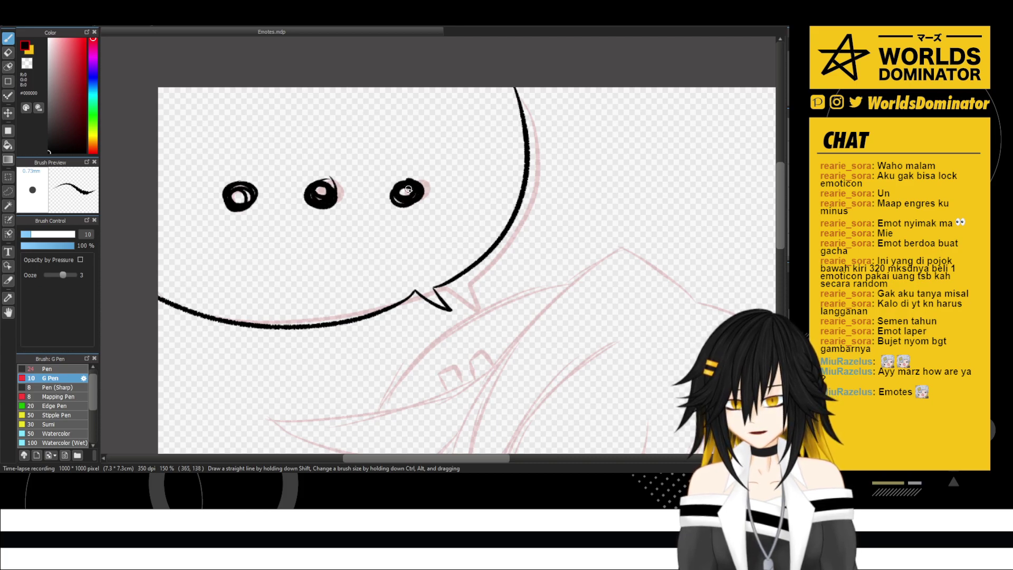
scroll(402, 180, "down", 3)
left_click_drag(484, 231, 452, 213)
scroll(431, 266, "up", 1)
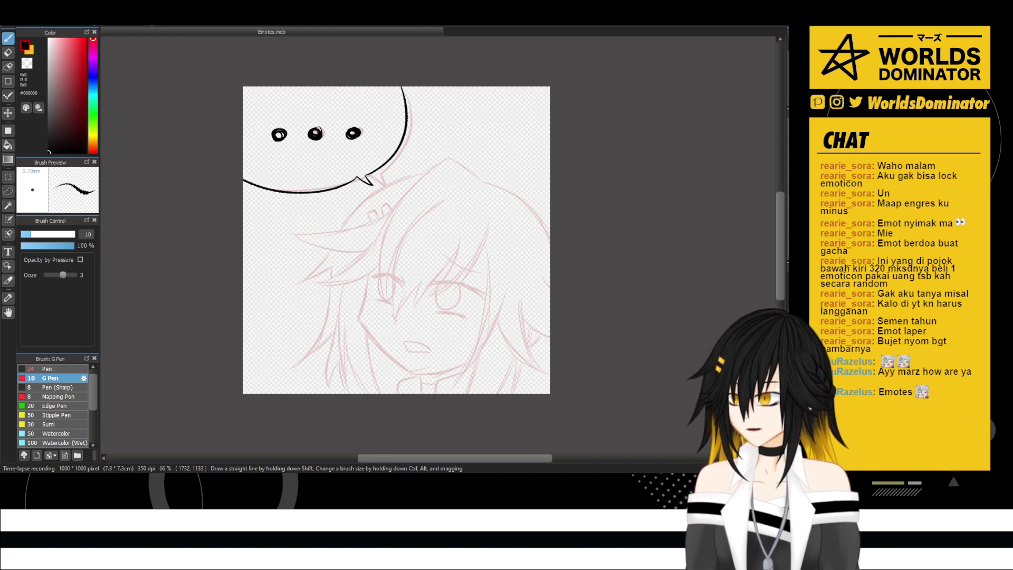
- Try to ink the short hair outline sloping from the crown peak toward the back of the head
scroll(502, 280, "up", 3)
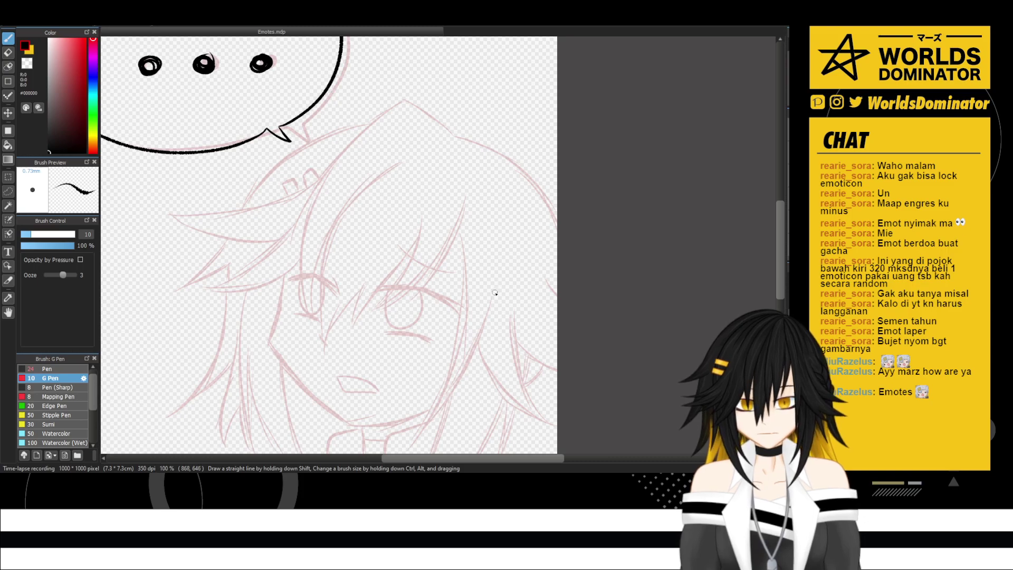
scroll(401, 126, "up", 1)
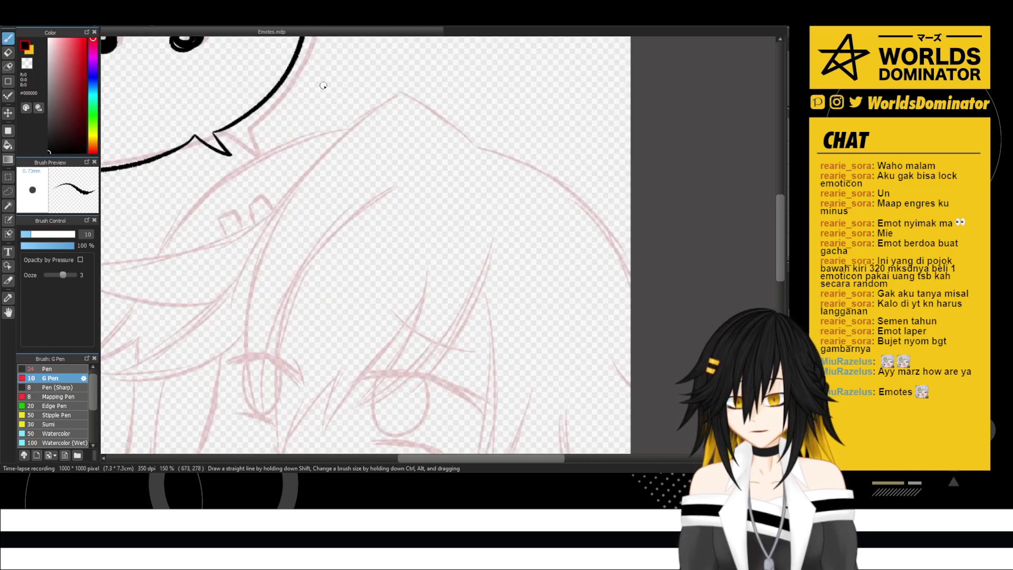
left_click_drag(399, 94, 465, 159)
key("ctrl+z")
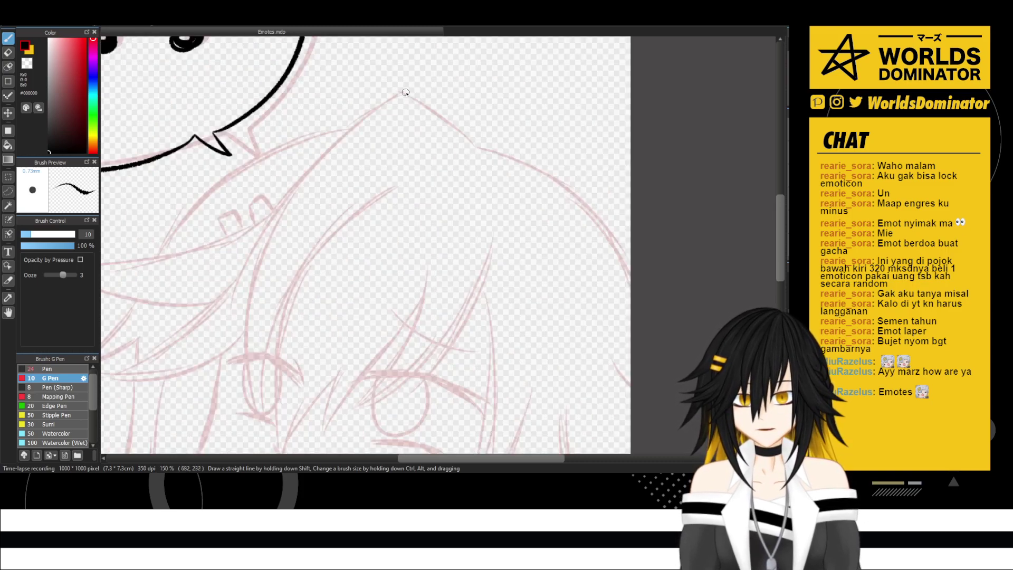
left_click_drag(400, 93, 470, 150)
key("ctrl+z")
left_click_drag(401, 94, 480, 160)
key("ctrl+z")
left_click_drag(401, 93, 474, 150)
mouse_move(344, 170)
left_mouse_down()
mouse_move(364, 143)
mouse_move(417, 146)
left_mouse_up()
key("ctrl+z")
- Ink the outer edge of the long front bang from the crown peak down to its tip, redrawing it until it flows cleanly
left_click_drag(474, 69, 320, 226)
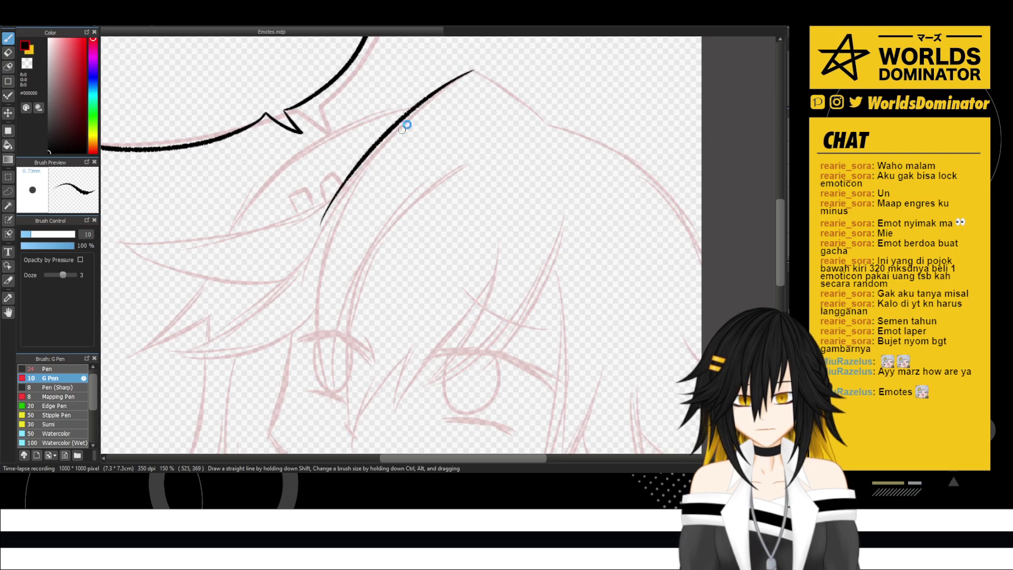
key("ctrl+z")
mouse_move(473, 69)
left_mouse_down()
mouse_move(328, 228)
mouse_move(318, 384)
left_mouse_up()
key("ctrl+z")
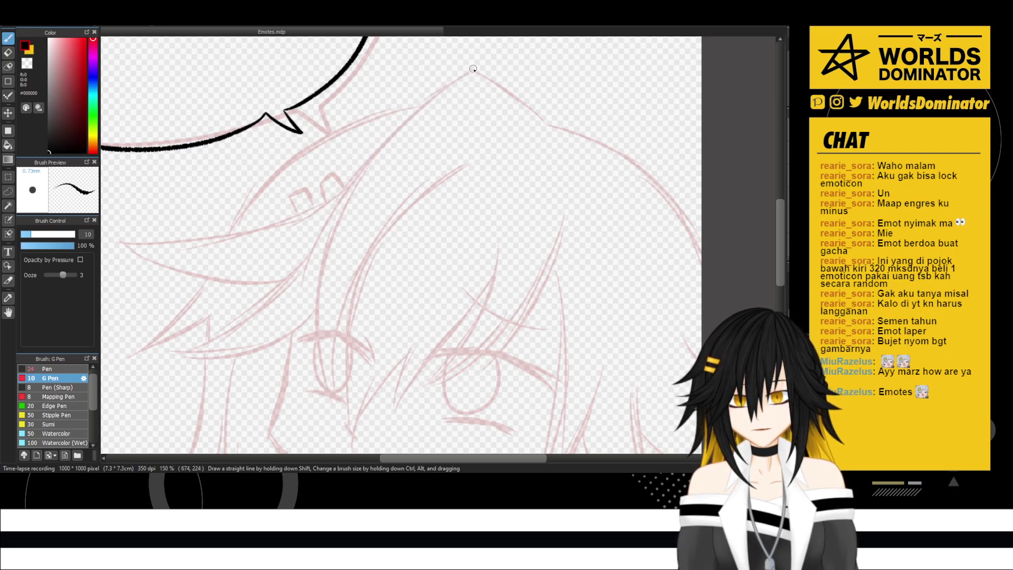
mouse_move(470, 69)
left_mouse_down()
mouse_move(319, 227)
mouse_move(331, 393)
mouse_move(489, 138)
left_mouse_up()
key("ctrl+z")
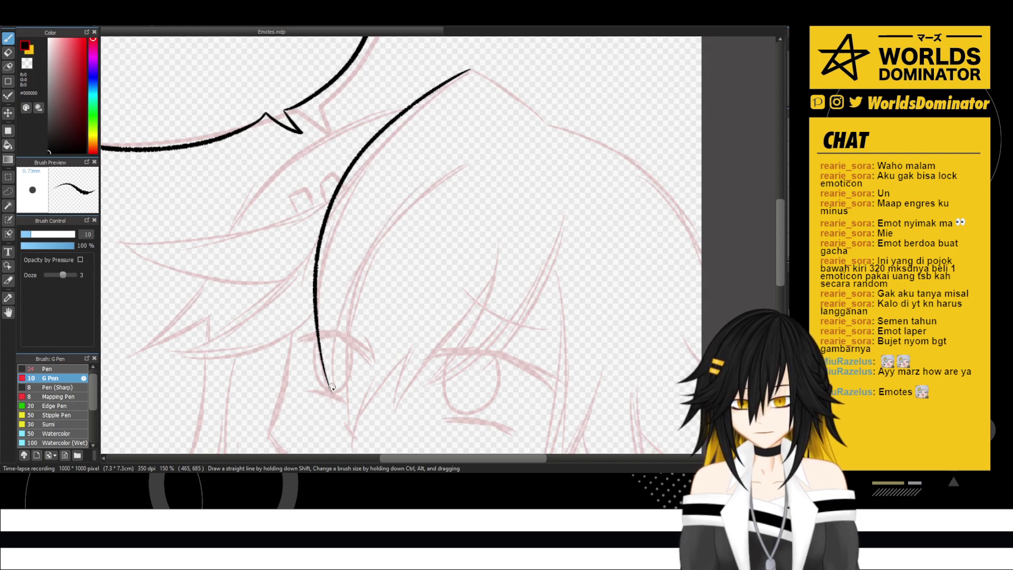
- Ink the inner edge of the long front bang from its pointed tip back up toward the crown
left_click_drag(332, 394, 347, 282)
left_click_drag(329, 362, 472, 177)
key("ctrl+z")
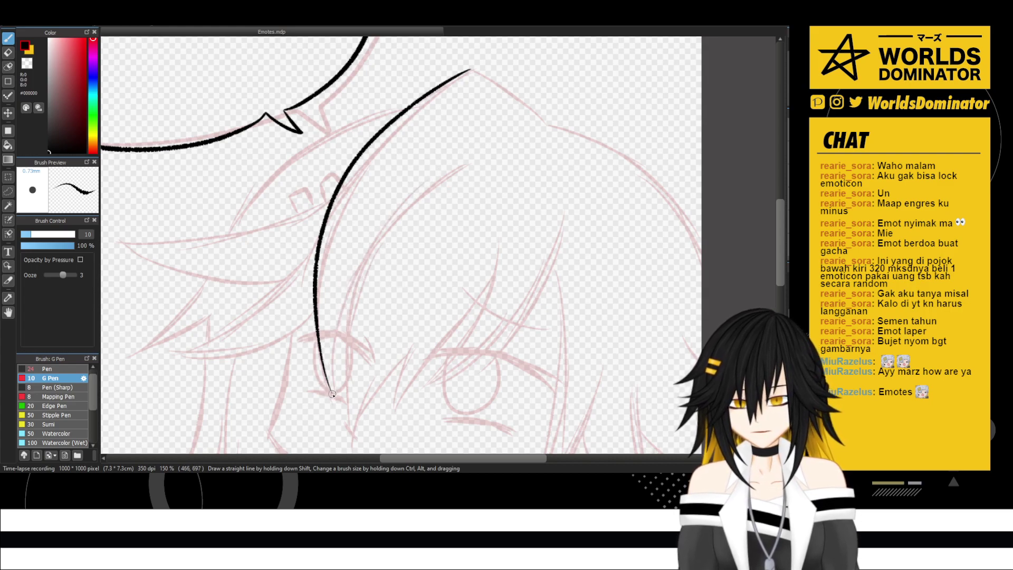
left_click_drag(331, 394, 475, 164)
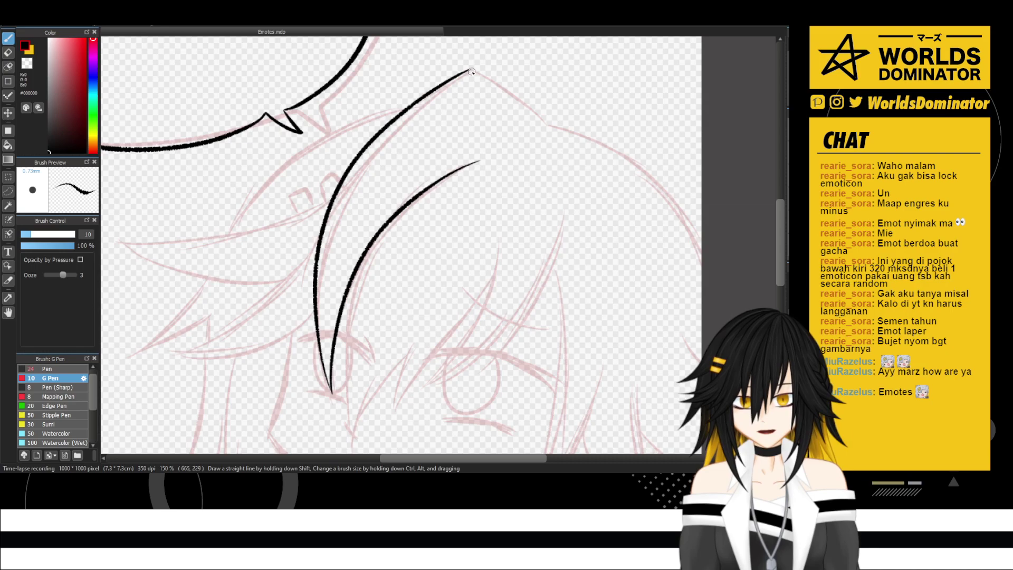
- Ink the short hair outline from the crown peak down to the notch toward the back of the head
left_click_drag(503, 80, 544, 130)
key("ctrl+z")
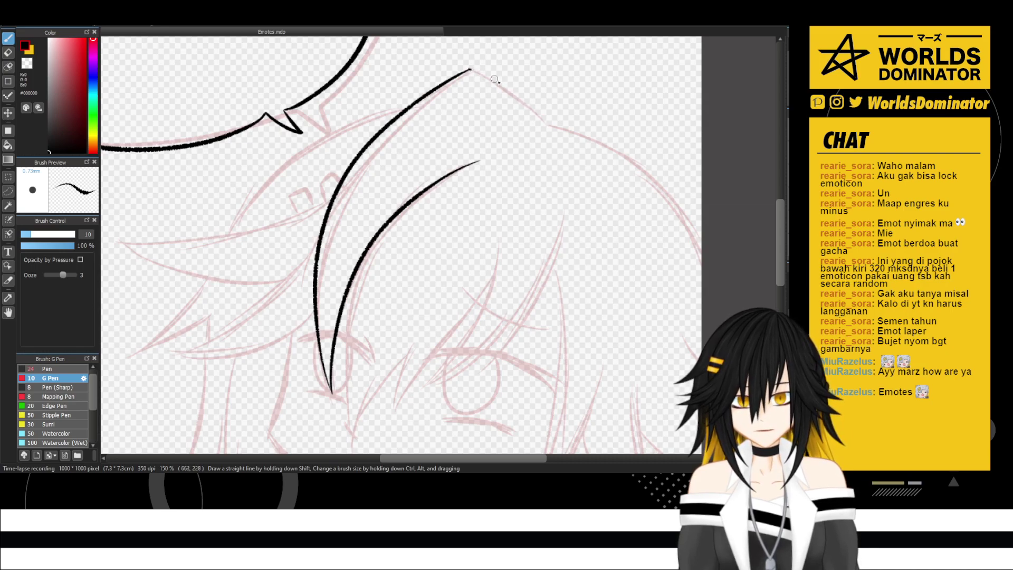
left_click_drag(470, 69, 535, 124)
- Ink the long back-of-head hair curve from the notch to the canvas edge, redrawing it until it follows the sketch
scroll(516, 91, "right", 3)
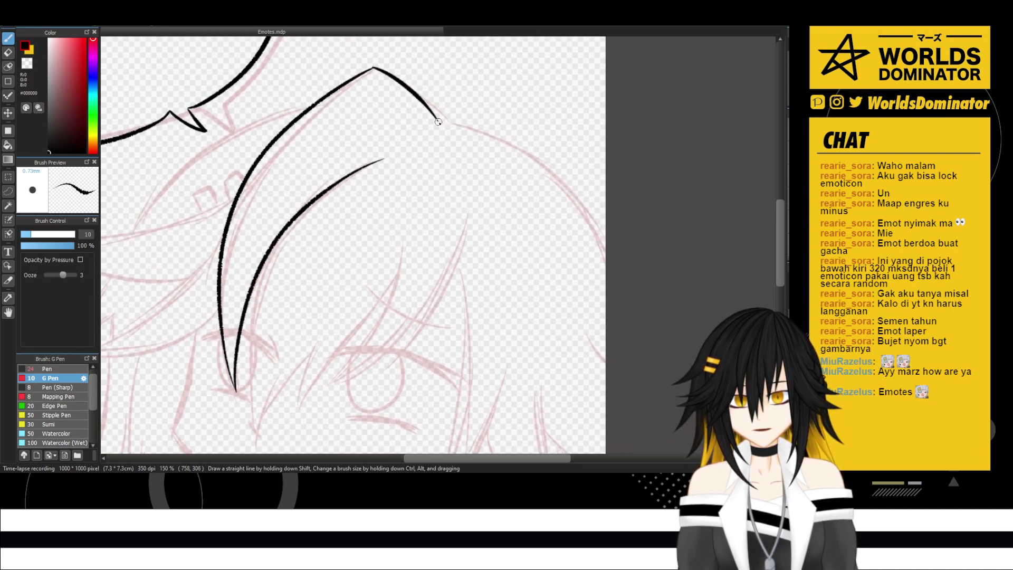
left_click_drag(438, 121, 597, 300)
key("ctrl+z")
left_click_drag(444, 120, 601, 280)
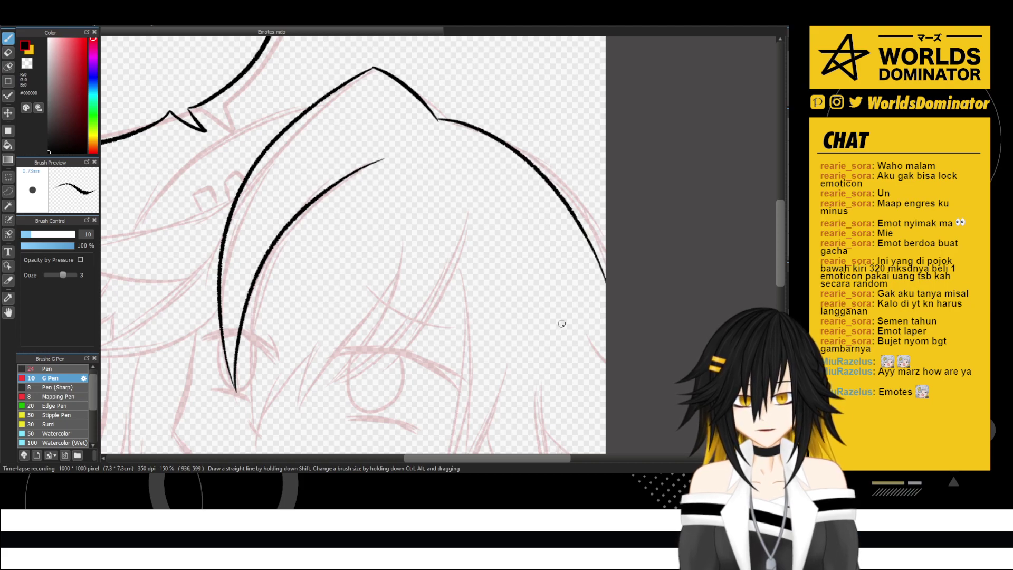
key("ctrl+z")
left_click_drag(448, 121, 593, 317)
key("ctrl+z")
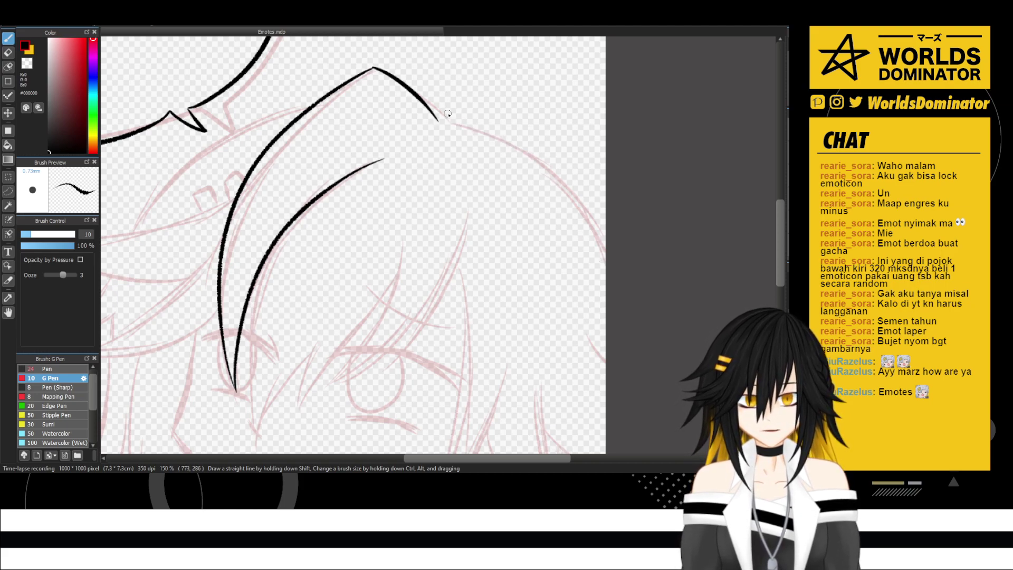
left_click_drag(438, 121, 622, 279)
- Ink both curved edges of the side hair lock beside the front bang, sweeping out to a pointed tip
left_click_drag(450, 206, 513, 153)
left_click_drag(479, 225, 511, 129)
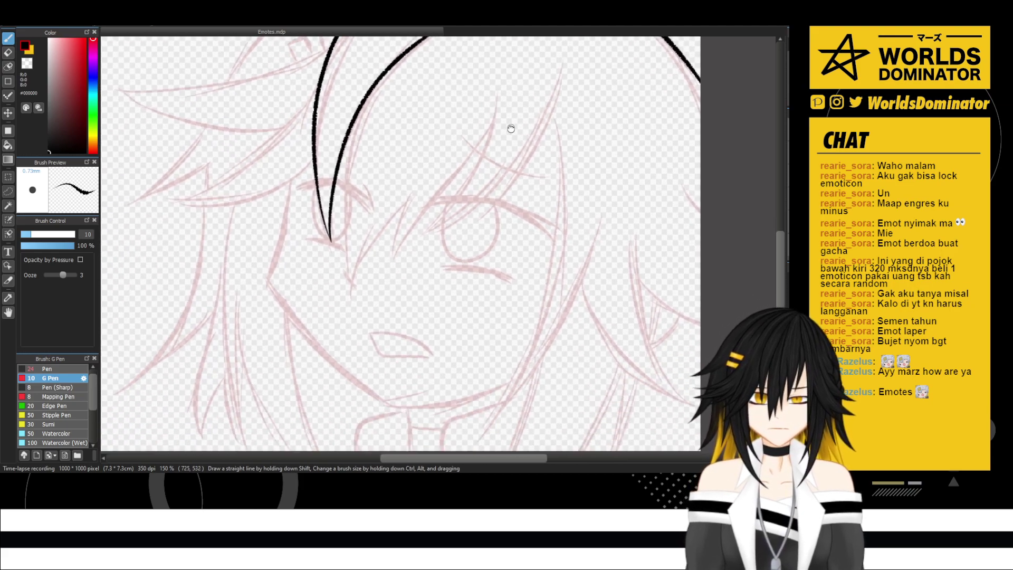
mouse_move(448, 62)
left_mouse_down()
mouse_move(497, 182)
mouse_move(490, 207)
mouse_move(572, 158)
left_mouse_up()
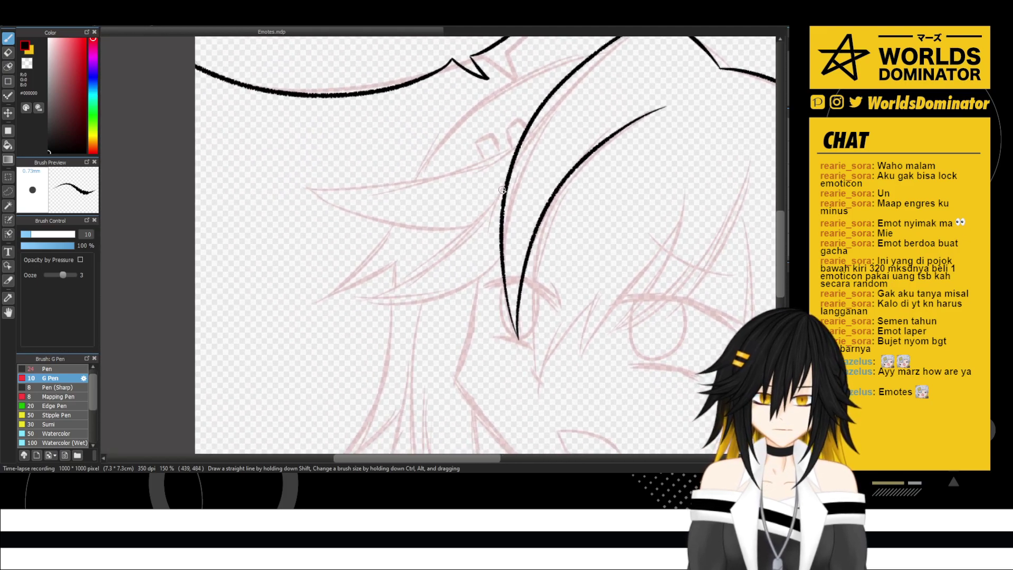
mouse_move(500, 262)
left_mouse_down()
mouse_move(375, 300)
mouse_move(356, 296)
left_mouse_up()
left_click_drag(504, 187, 435, 260)
left_click_drag(367, 293, 344, 295)
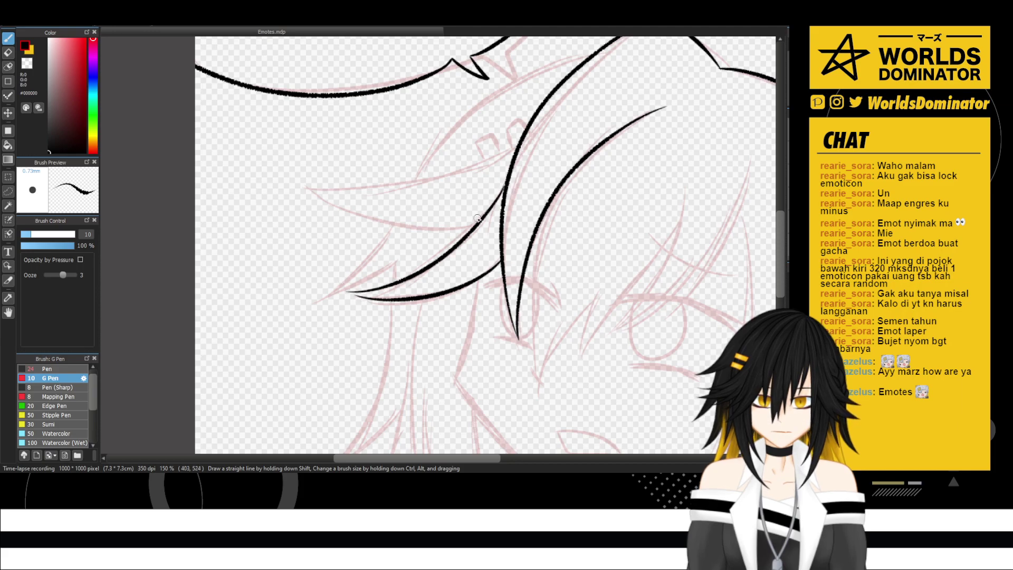
key("ctrl+z")
mouse_move(505, 184)
left_mouse_down()
mouse_move(391, 280)
mouse_move(346, 294)
left_mouse_up()
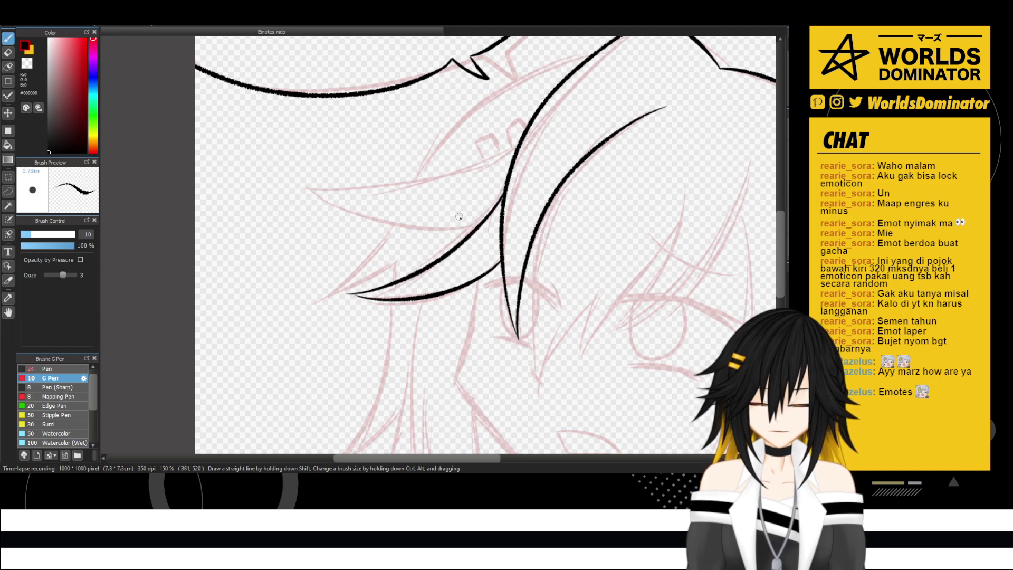
- Trim the overshooting line at the side hair lock's tip with the eraser at size 29
scroll(254, 311, "up", 3)
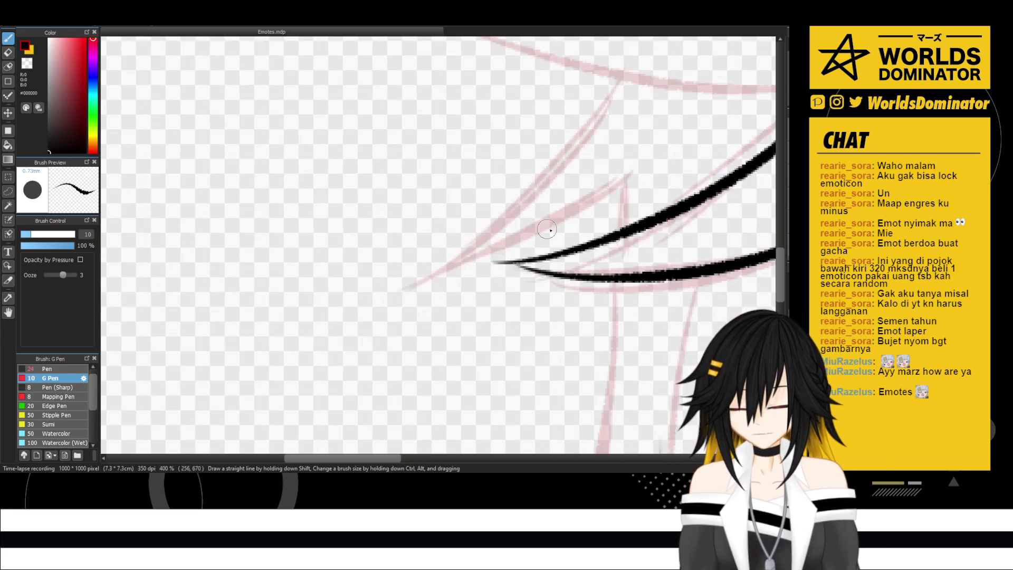
key("e")
left_click_drag(59, 235, 52, 234)
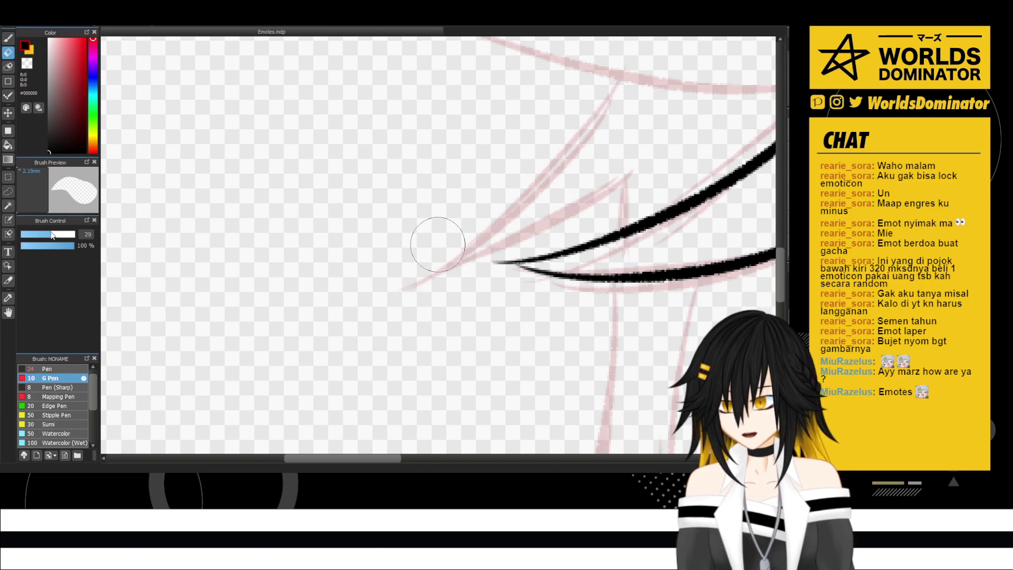
left_click(484, 246)
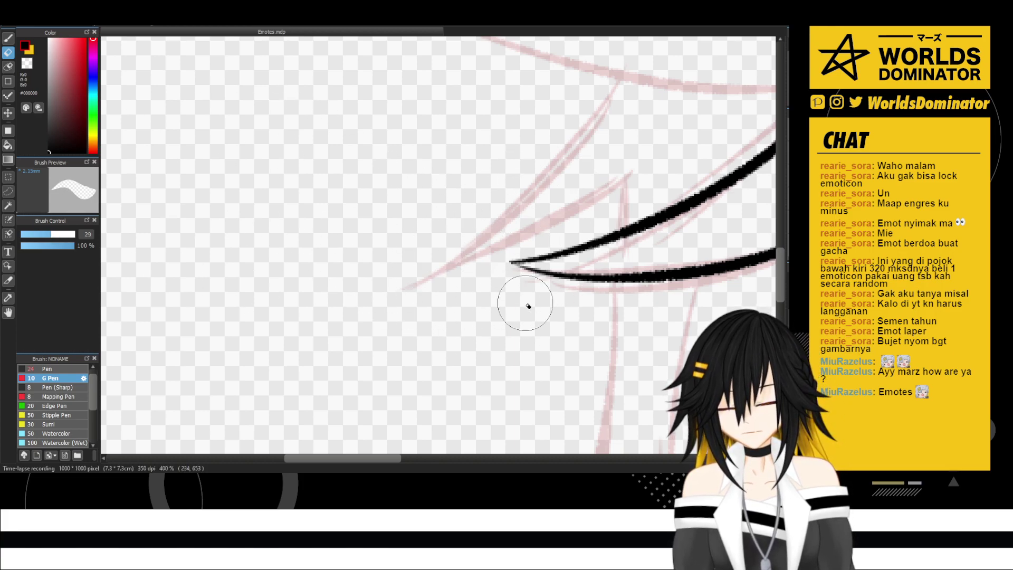
scroll(528, 306, "down", 5)
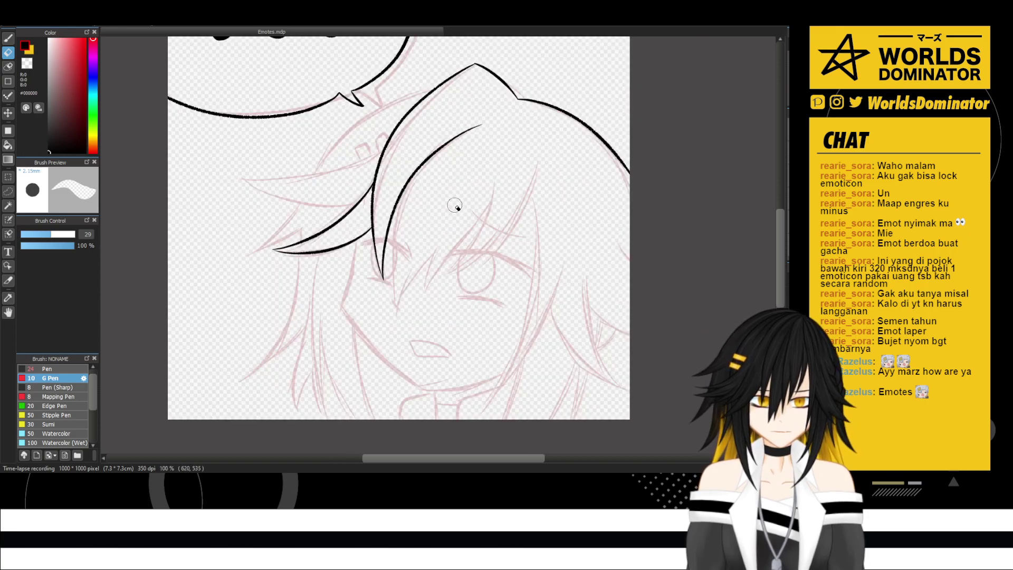
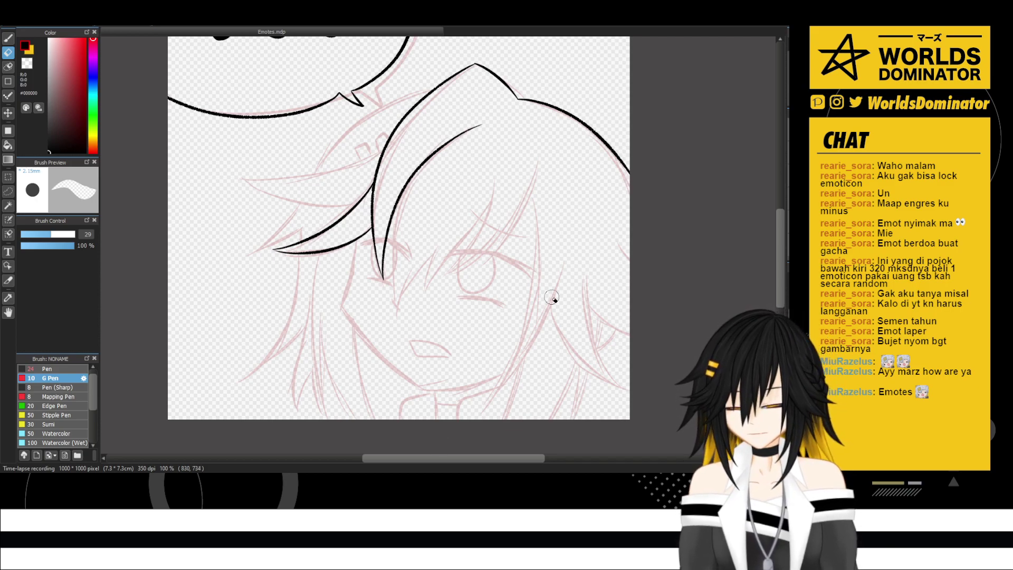
key("b")
scroll(489, 218, "up", 2)
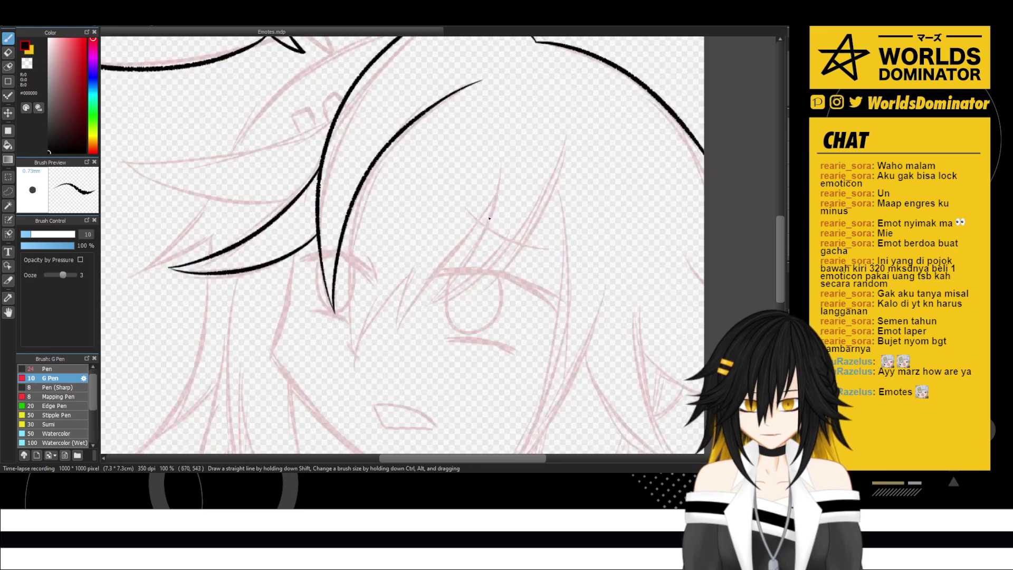
left_click_drag(369, 305, 338, 299)
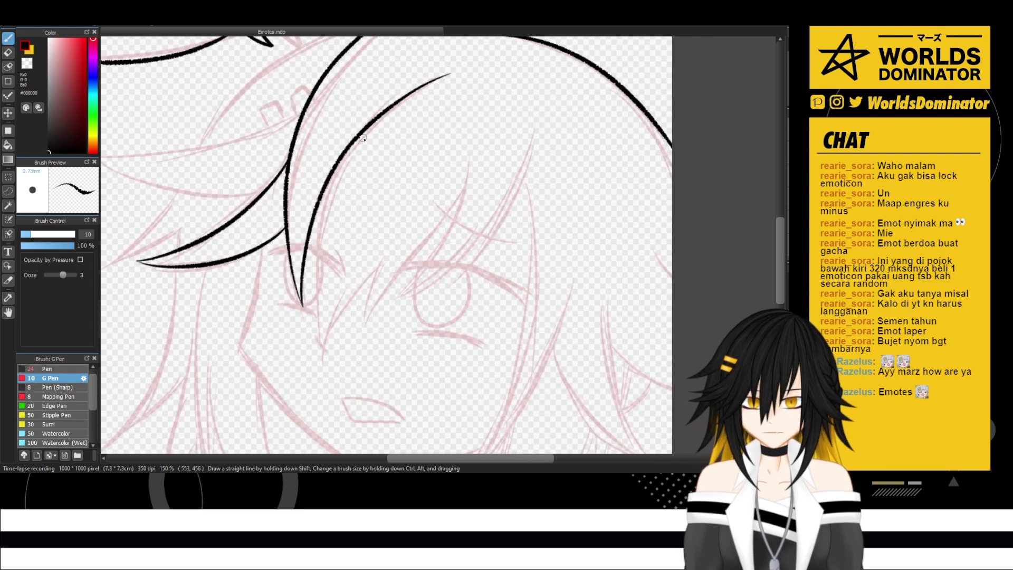
scroll(369, 127, "down", 1)
left_click_drag(398, 93, 458, 169)
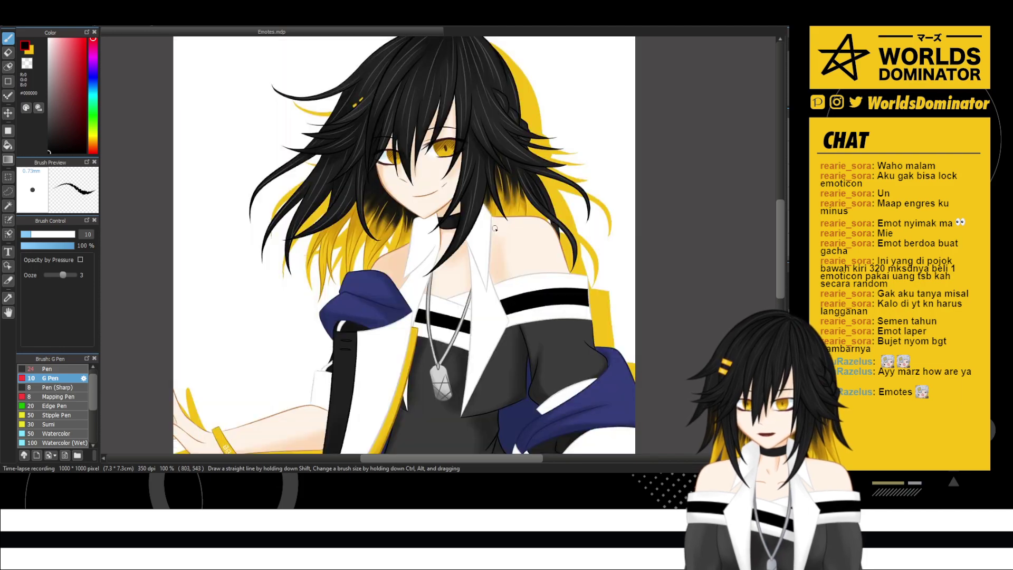
- Crop the character reference illustration to the head and shoulders by deleting everything outside a rectangular selection, then deselect
scroll(494, 220, "down", 2)
key("m")
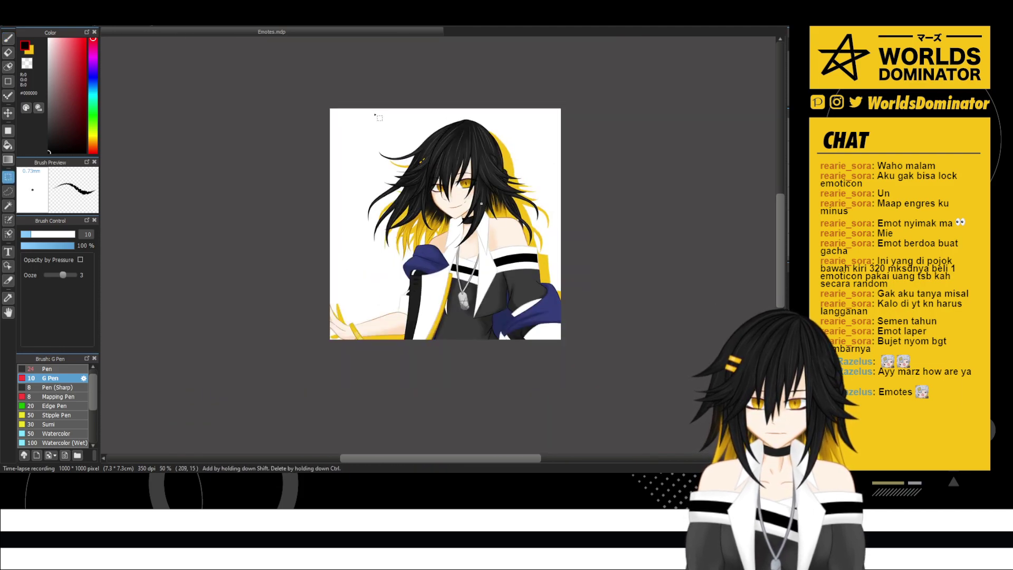
left_click_drag(373, 112, 546, 266)
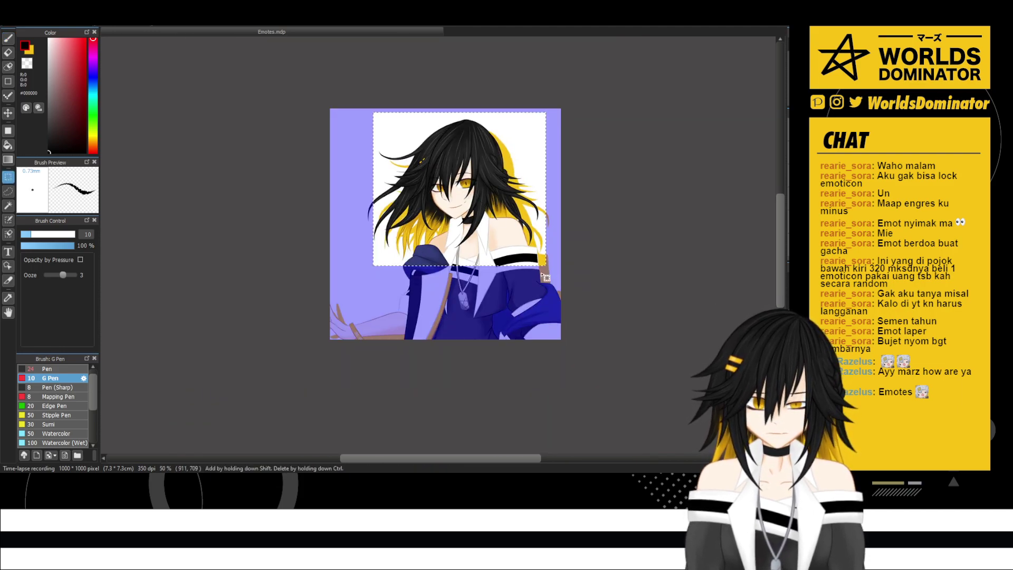
key("ctrl+shift+i")
key("Delete")
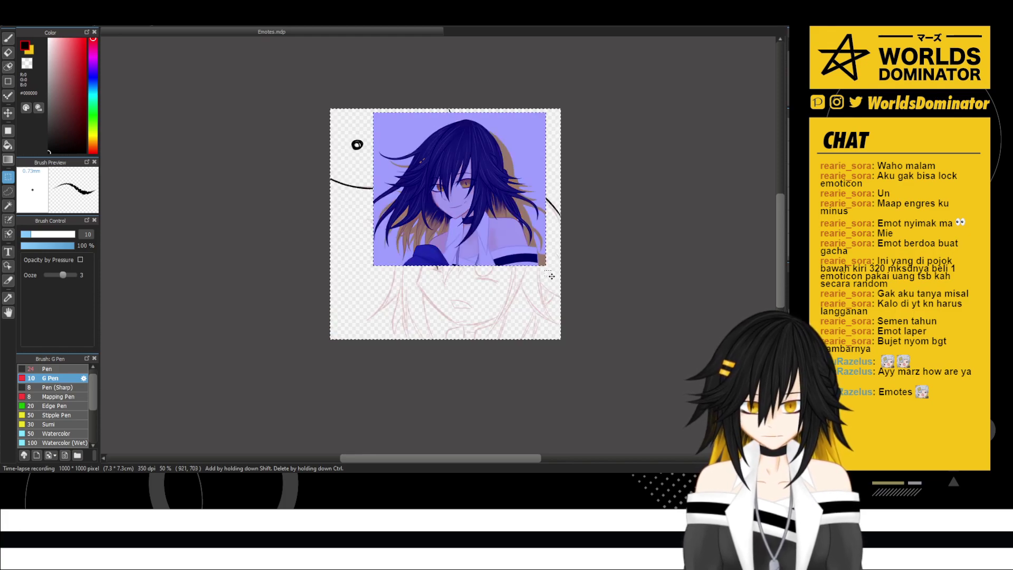
left_click(659, 283)
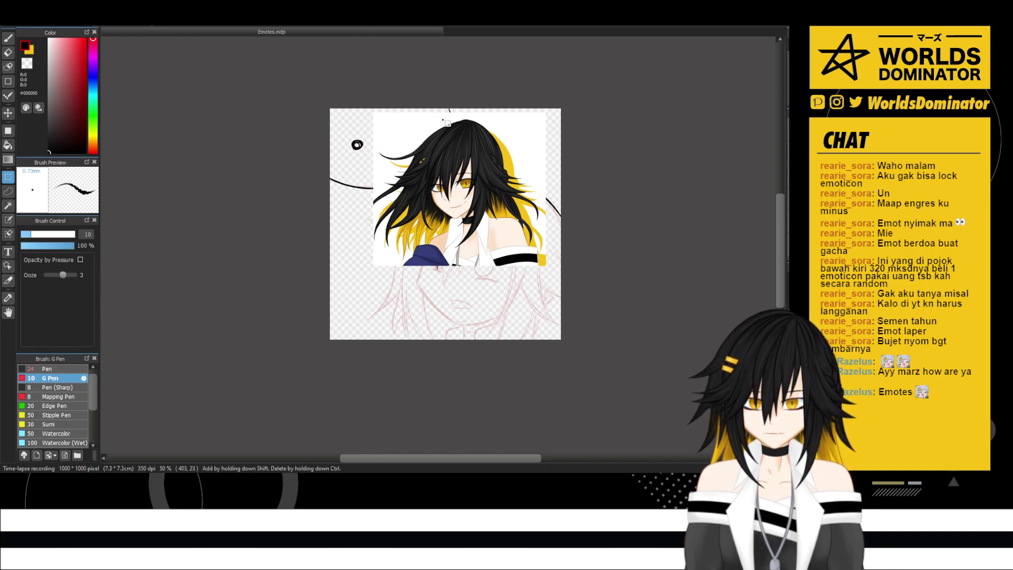
scroll(447, 123, "down", 4)
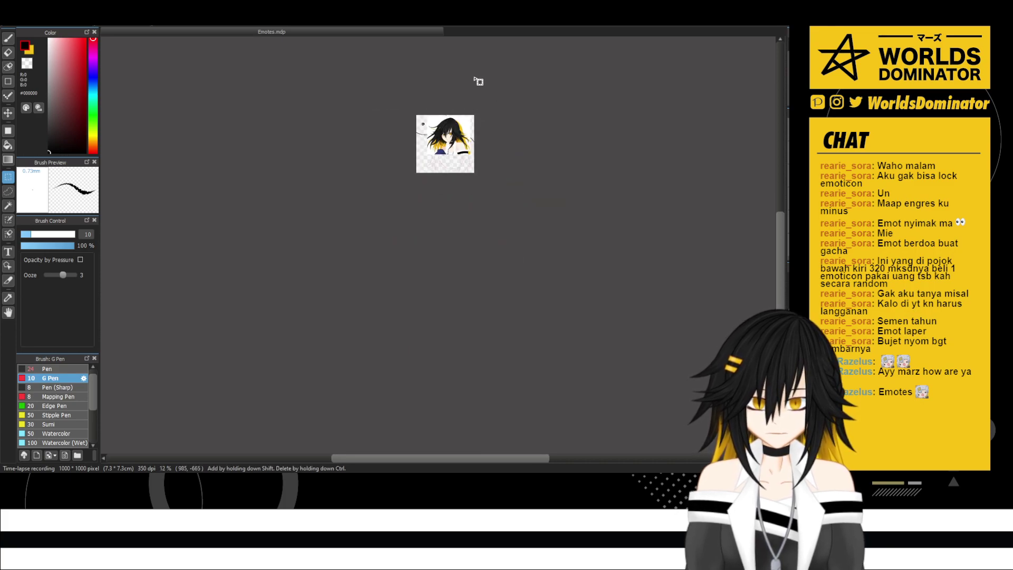
left_click_drag(472, 78, 691, 414)
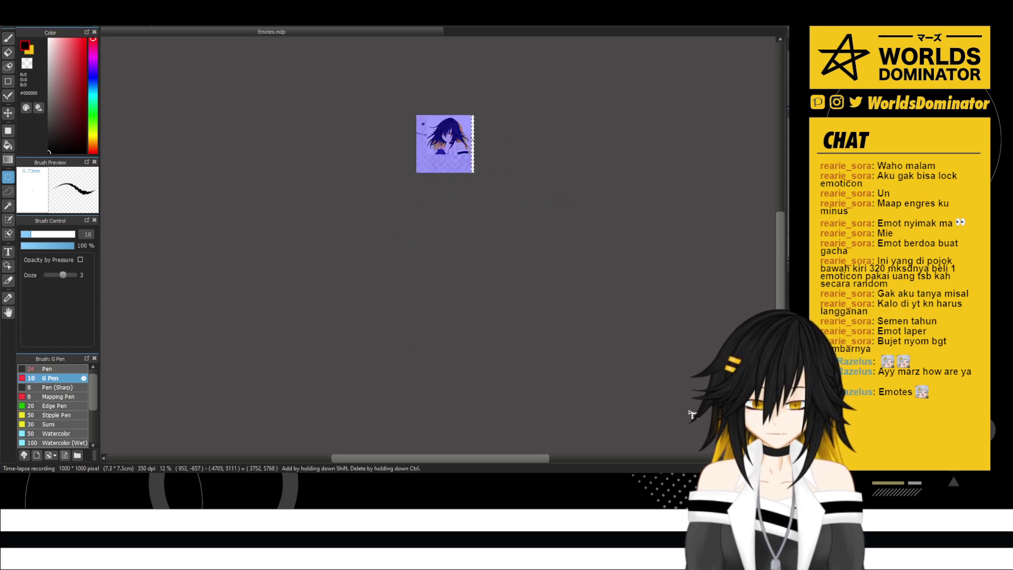
key("ctrl+d")
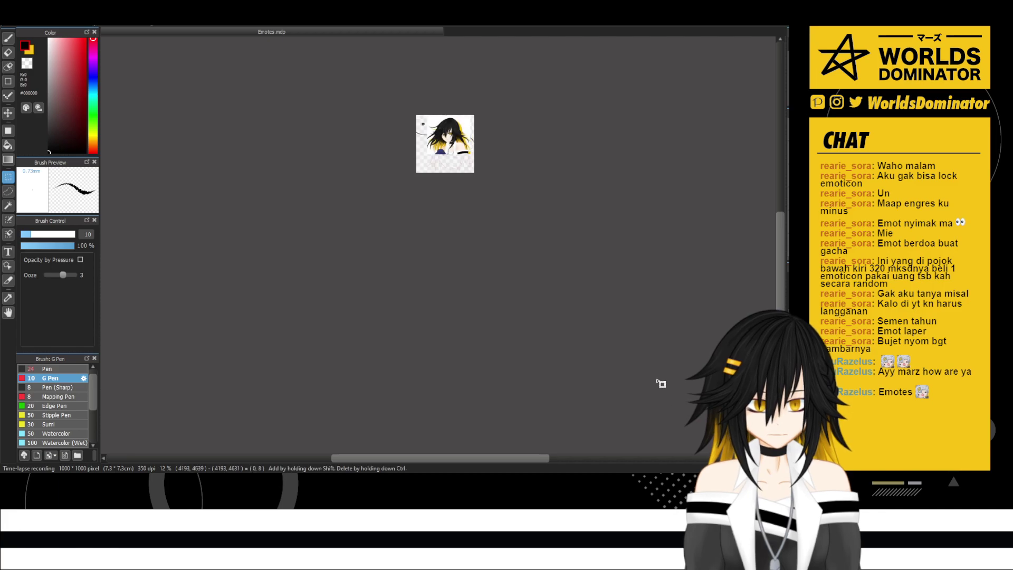
- Scale the reference illustration down to about half size and place its portrait in the canvas's upper-left corner
scroll(468, 132, "up", 4)
key("ctrl+t")
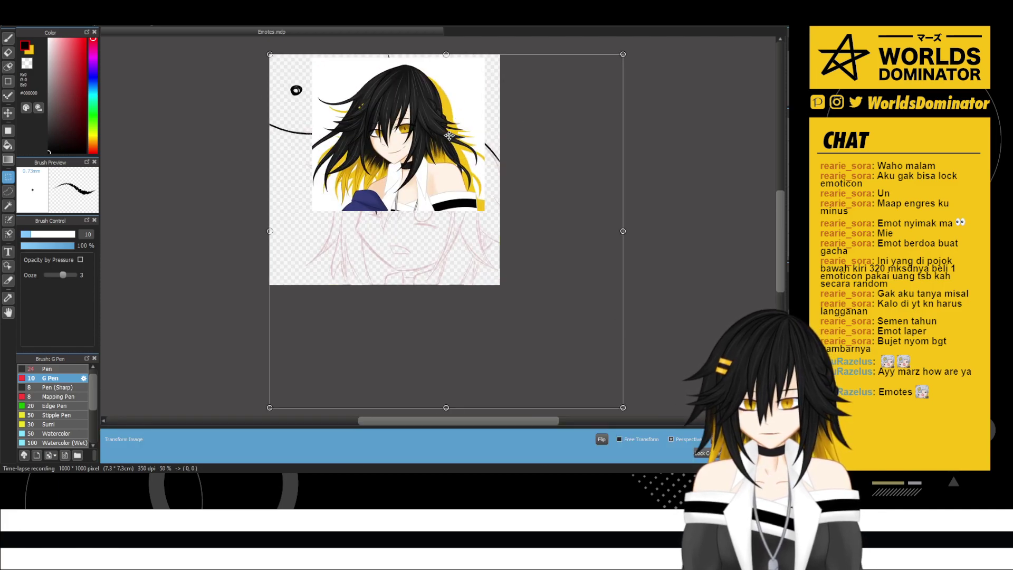
left_click_drag(469, 138, 419, 135)
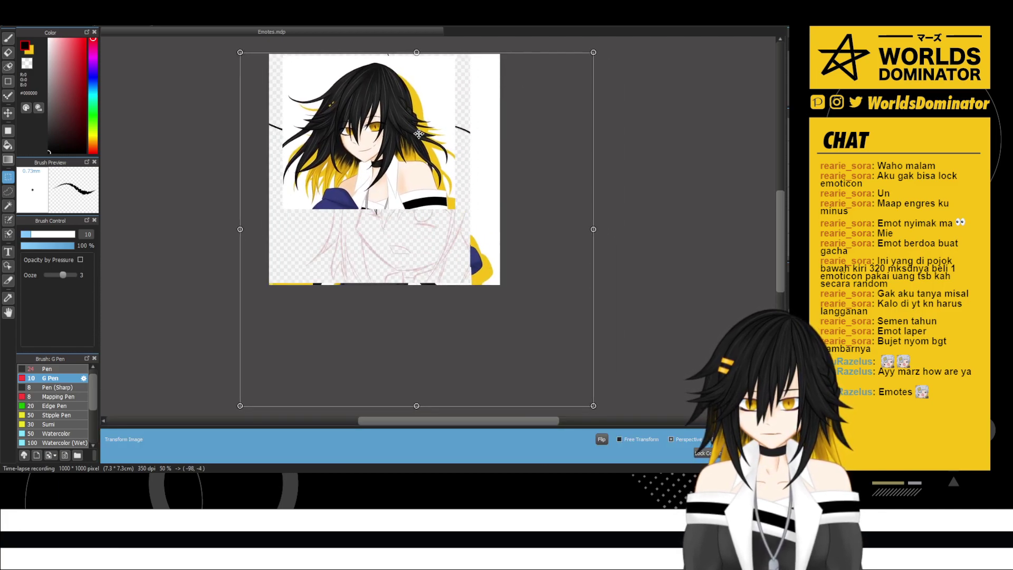
left_click_drag(592, 406, 412, 244)
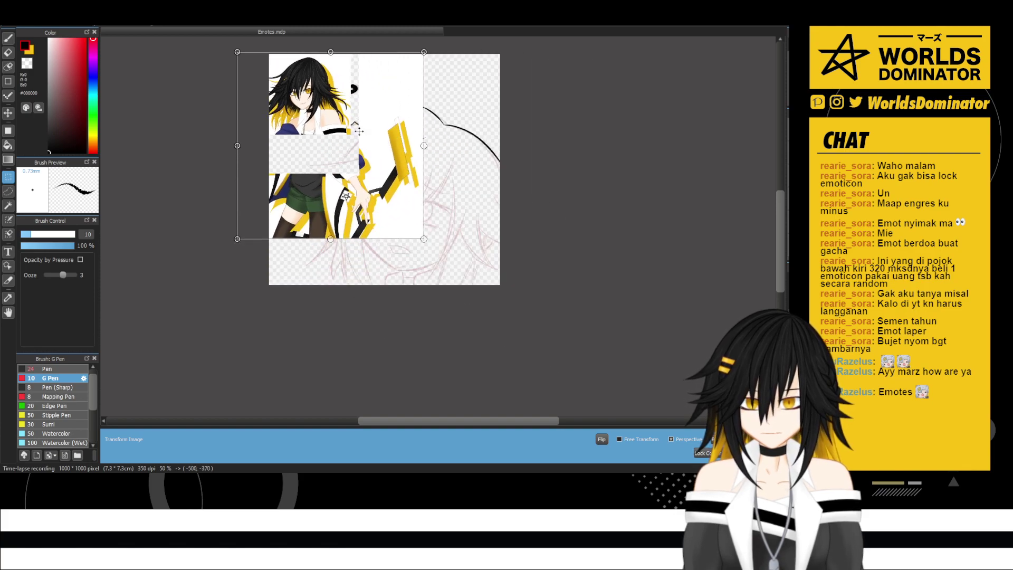
mouse_move(360, 92)
left_mouse_down()
mouse_move(386, 108)
mouse_move(372, 94)
left_mouse_up()
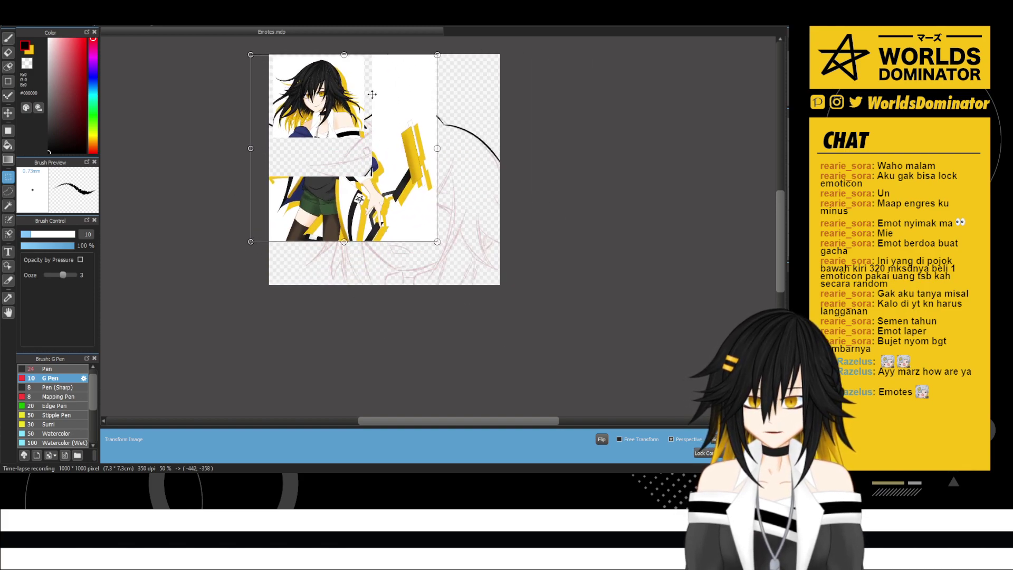
key("Return")
- Delete the leftover parts of the reference illustration beside and below the head-and-shoulders portrait
left_click_drag(462, 58, 369, 284)
key("Delete")
key("ctrl+d")
left_click_drag(445, 290, 228, 172)
key("Delete")
key("ctrl+d")
scroll(423, 191, "up", 1)
left_click_drag(422, 191, 423, 245)
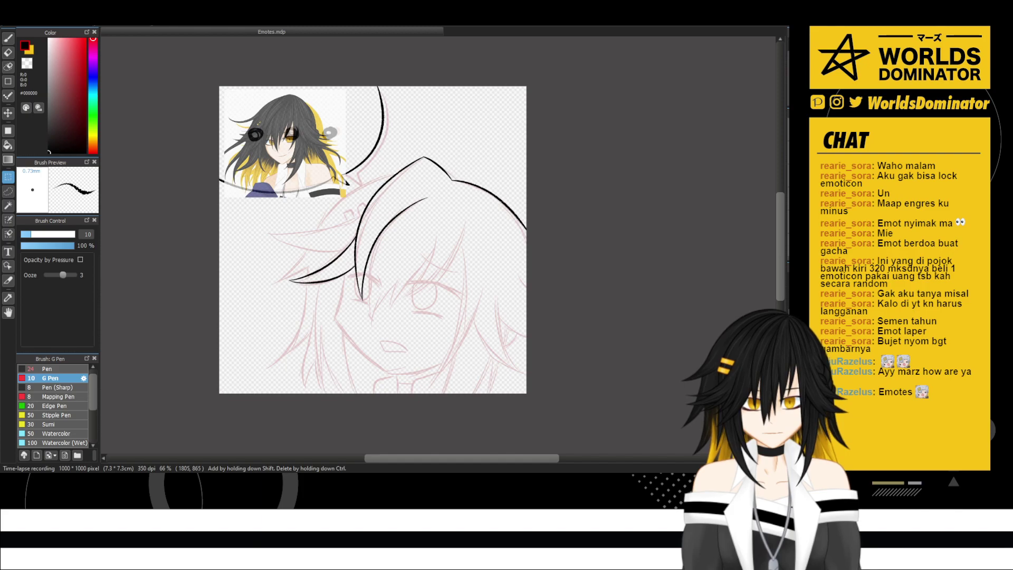
key("ctrl+plus")
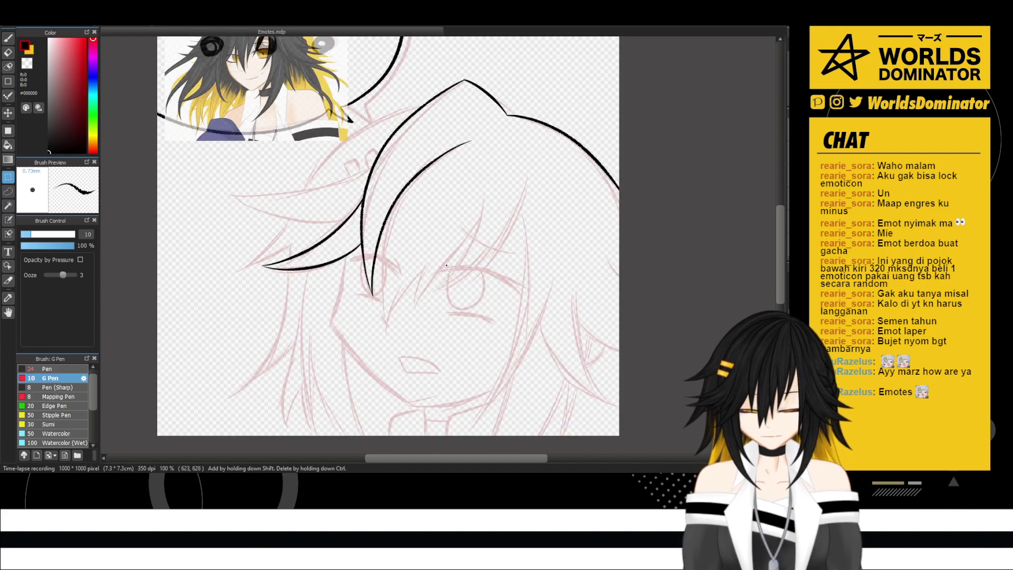
key("b")
mouse_move(496, 163)
left_mouse_down()
mouse_move(420, 269)
mouse_move(461, 197)
left_mouse_up()
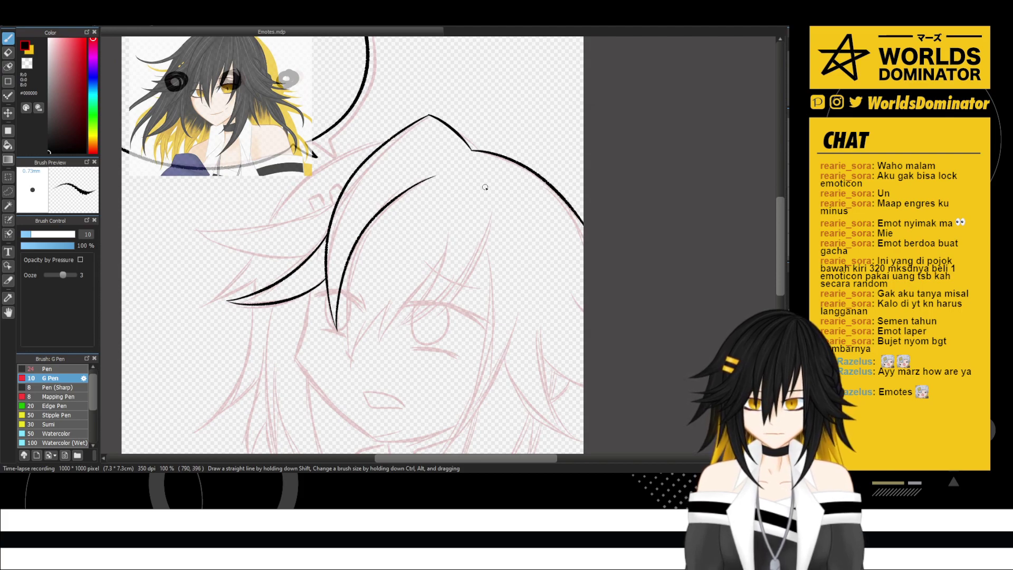
- Ink the long curved bang lock sweeping from the hair parting down over the fully visible eye with the 10-size G Pen
left_click_drag(479, 161, 409, 344)
key("ctrl+z")
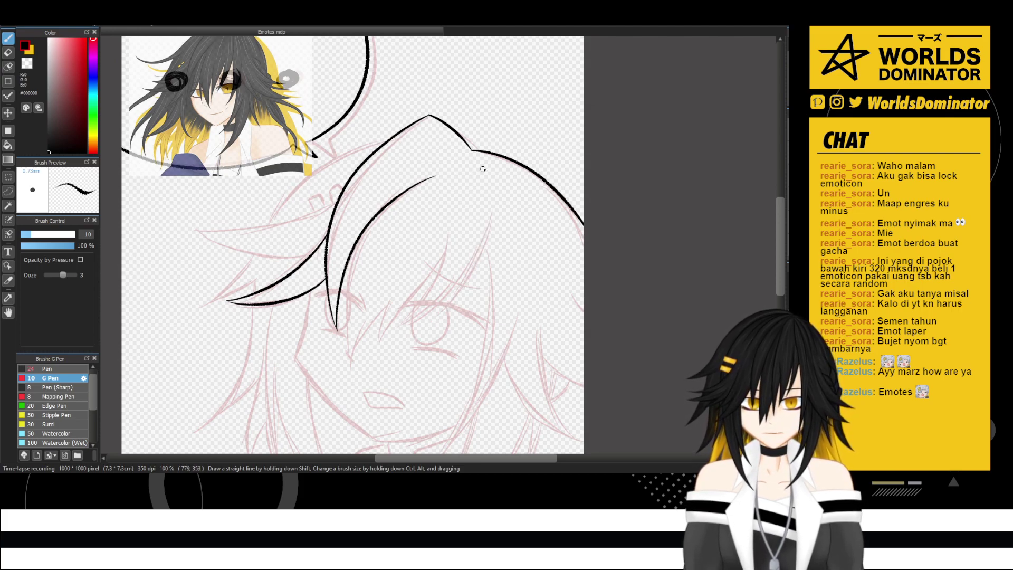
mouse_move(488, 174)
left_mouse_down()
mouse_move(444, 303)
mouse_move(401, 319)
left_mouse_up()
key("ctrl+z")
mouse_move(476, 152)
left_mouse_down()
mouse_move(486, 259)
mouse_move(409, 326)
mouse_move(452, 225)
left_mouse_up()
- Try to ink the inner and outer edges of the pointed side lock hanging beside the cheek
mouse_move(480, 276)
left_mouse_down()
mouse_move(451, 248)
mouse_move(408, 382)
left_mouse_up()
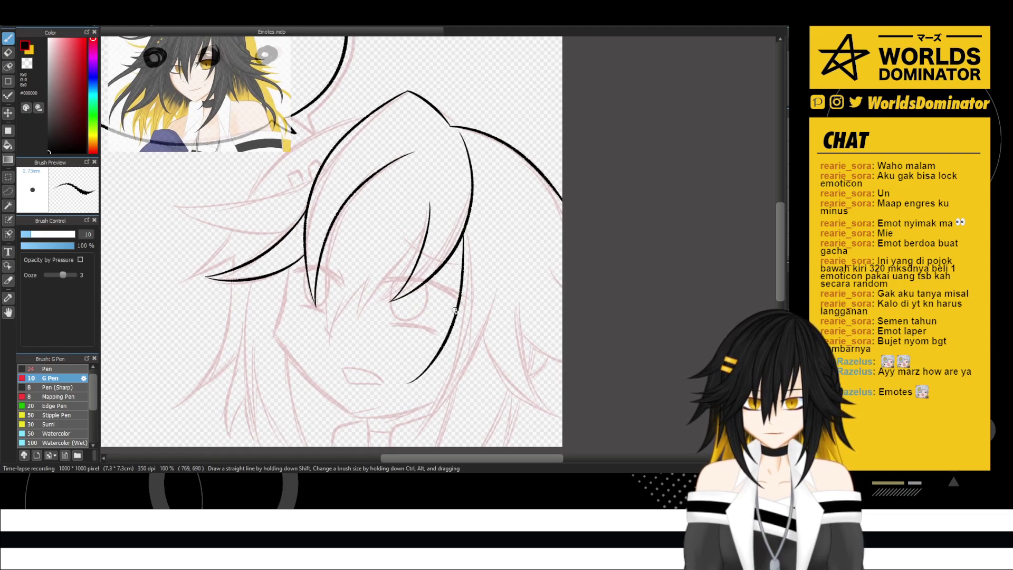
key("ctrl+z")
mouse_move(463, 235)
left_mouse_down()
mouse_move(450, 329)
mouse_move(413, 381)
mouse_move(489, 271)
left_mouse_up()
key("ctrl+z")
mouse_move(414, 383)
left_mouse_down()
mouse_move(455, 364)
mouse_move(480, 290)
left_mouse_up()
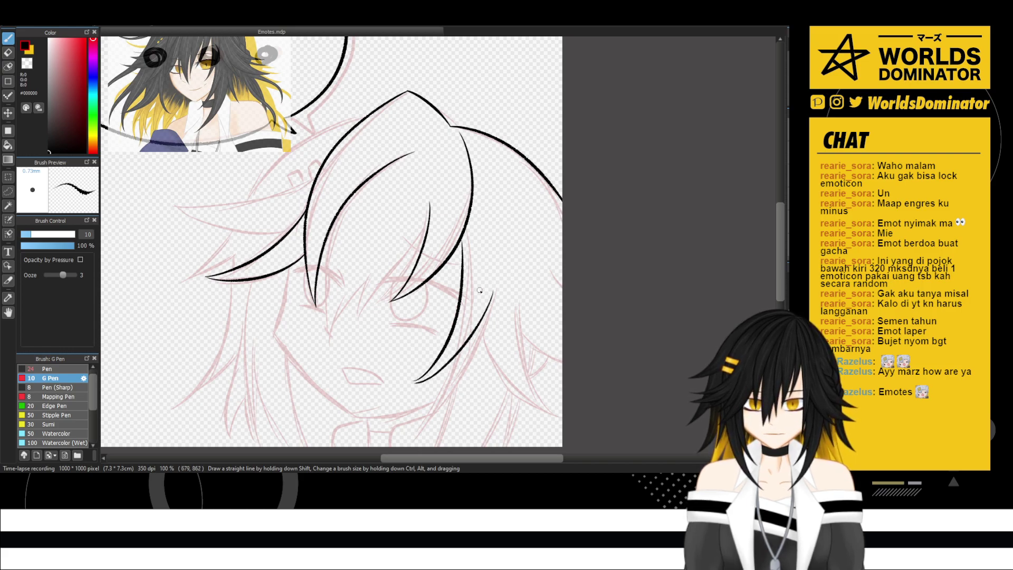
key("ctrl+z")
left_click_drag(417, 381, 515, 270)
key("ctrl+z")
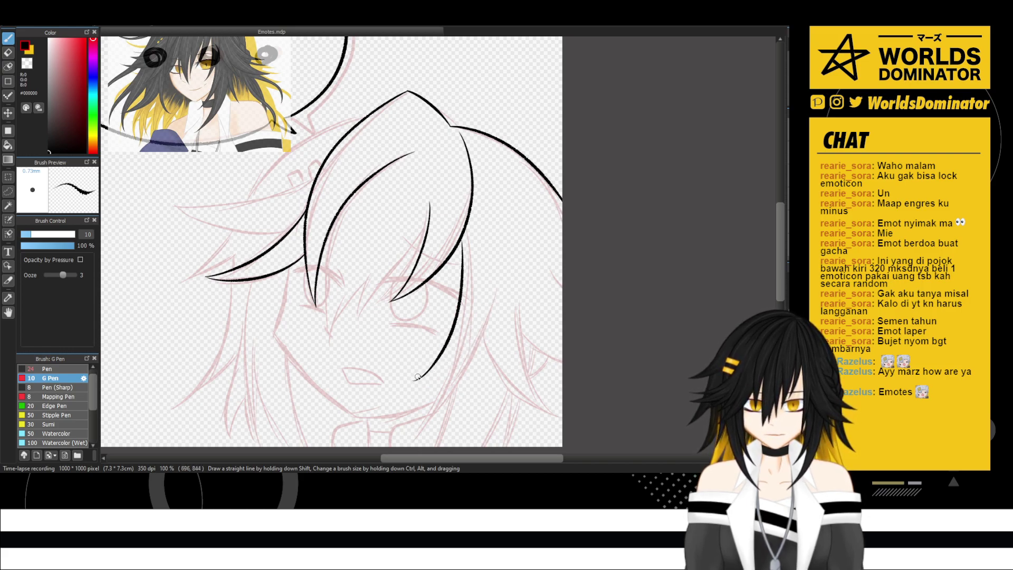
mouse_move(415, 380)
left_mouse_down()
mouse_move(509, 304)
mouse_move(511, 236)
left_mouse_up()
key("ctrl+z")
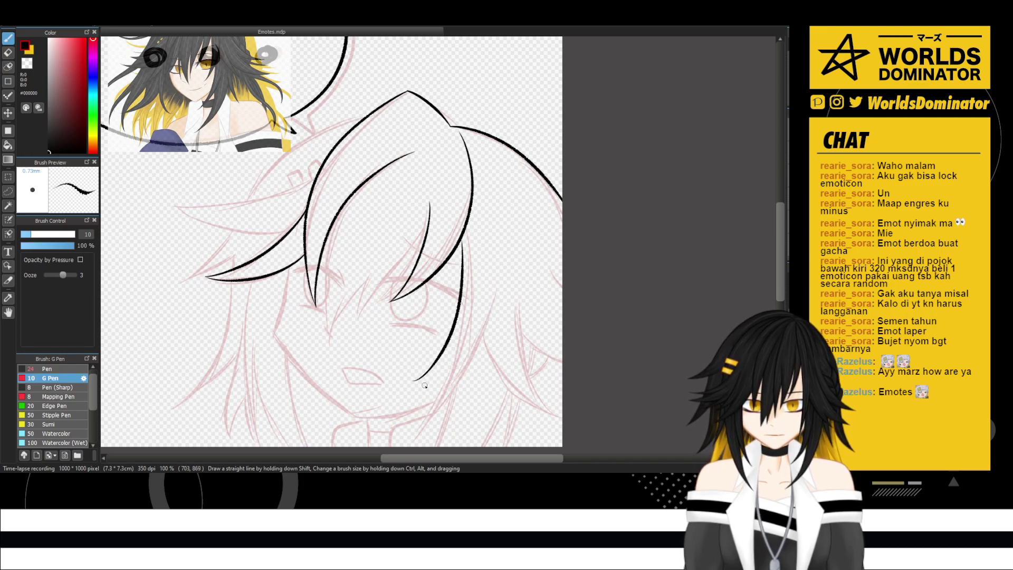
mouse_move(414, 379)
left_mouse_down()
mouse_move(505, 317)
mouse_move(497, 264)
left_mouse_up()
key("ctrl+z")
key("ctrl+z")
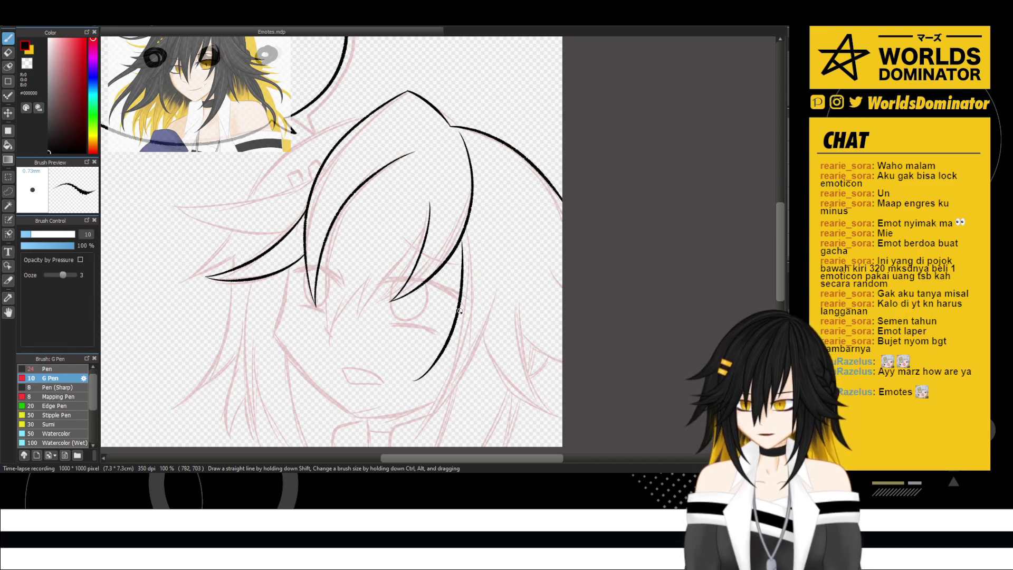
- Ink both curved edges of the pointed side lock from the fringe down past the cheek, meeting in a sharp tip
mouse_move(462, 230)
left_mouse_down()
mouse_move(443, 365)
mouse_move(417, 365)
mouse_move(425, 379)
mouse_move(417, 386)
mouse_move(477, 234)
left_mouse_up()
key("ctrl+z")
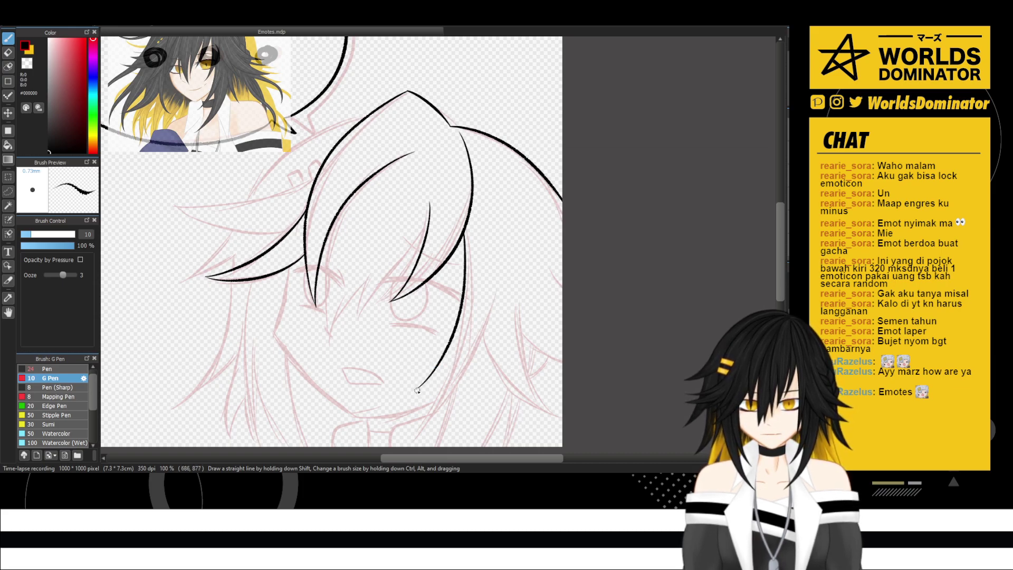
left_click_drag(416, 390, 500, 247)
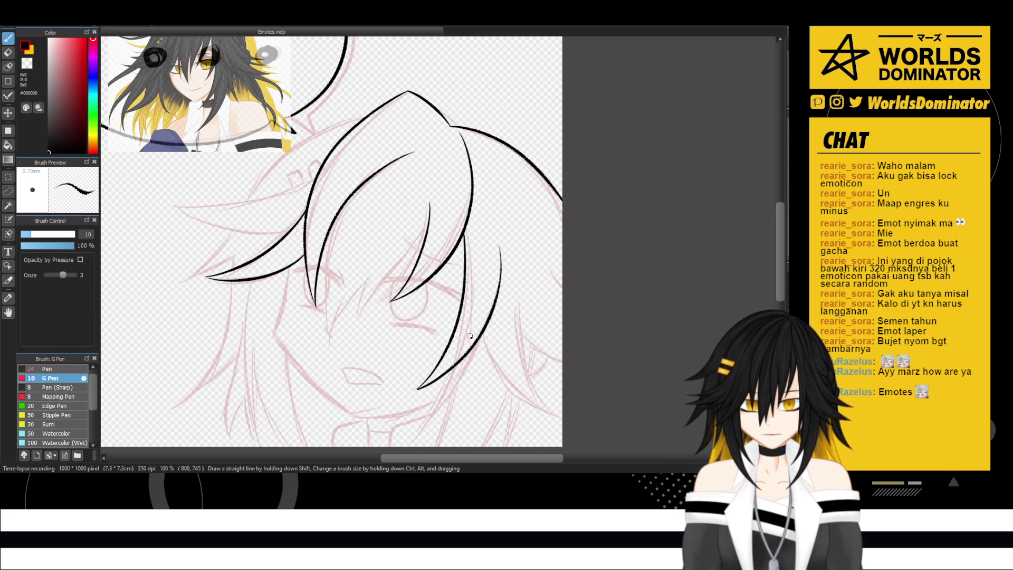
key("ctrl+z")
mouse_move(416, 389)
left_mouse_down()
mouse_move(484, 335)
mouse_move(488, 230)
left_mouse_up()
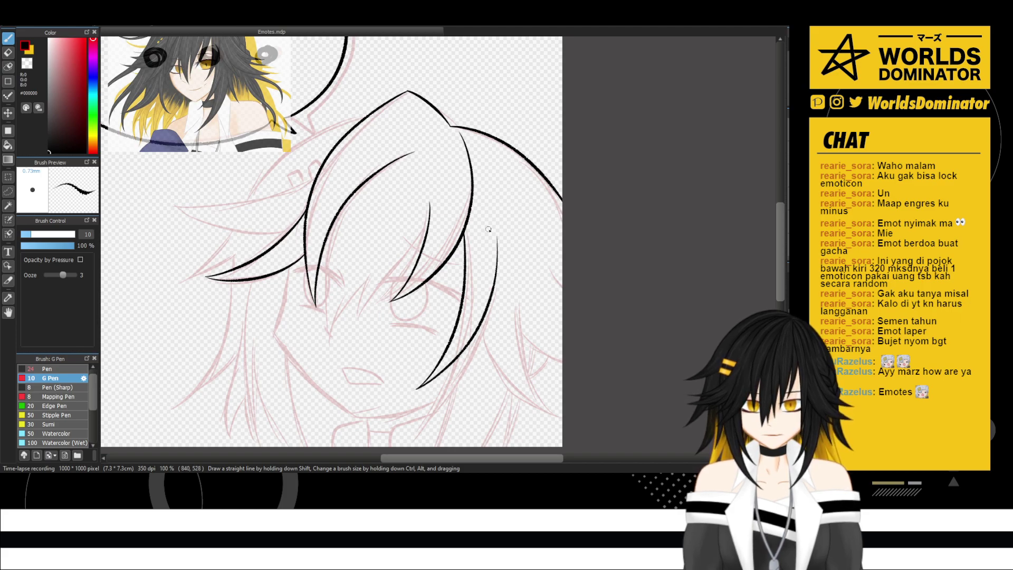
- Ink the outer hair locks that flare from the side lock toward the canvas's right edge
mouse_move(514, 312)
left_mouse_down()
mouse_move(470, 300)
mouse_move(491, 403)
mouse_move(495, 392)
mouse_move(448, 298)
mouse_move(391, 332)
left_mouse_up()
key("ctrl+z")
mouse_move(380, 296)
left_mouse_down()
mouse_move(422, 374)
mouse_move(457, 377)
mouse_move(462, 390)
mouse_move(427, 244)
left_mouse_up()
key("ctrl+z")
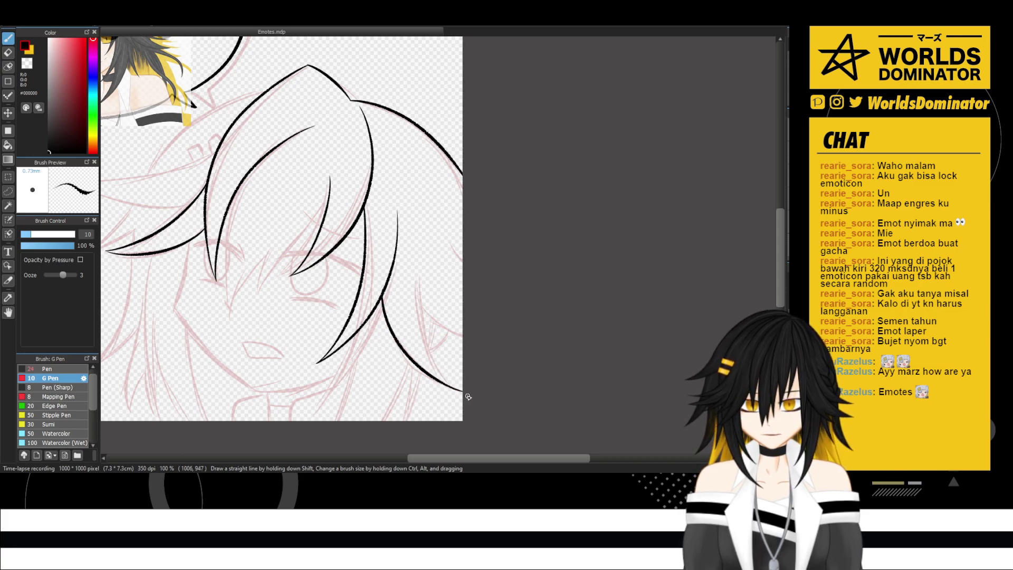
mouse_move(463, 392)
left_mouse_down()
mouse_move(419, 283)
mouse_move(467, 342)
left_mouse_up()
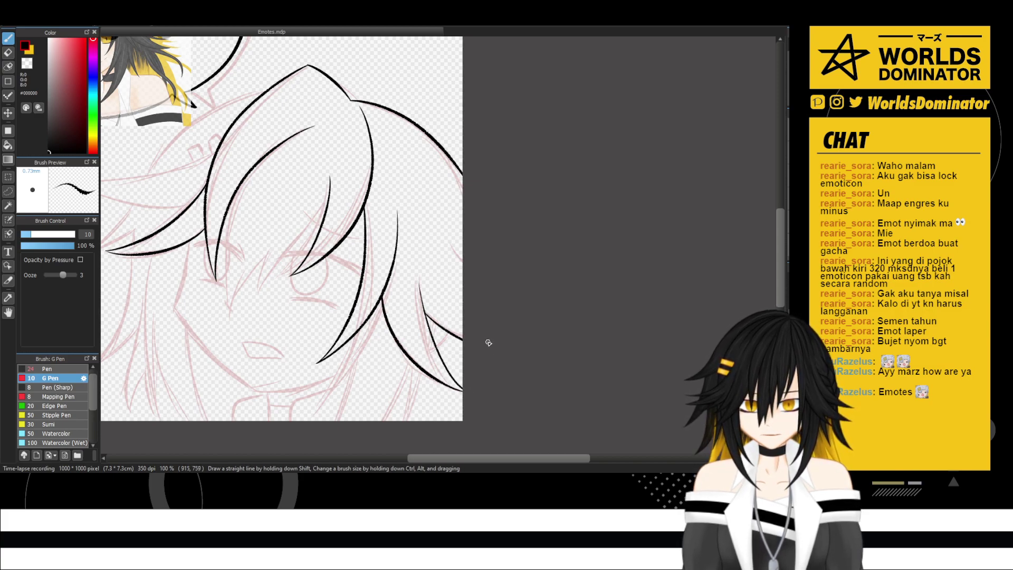
left_click_drag(436, 241, 534, 220)
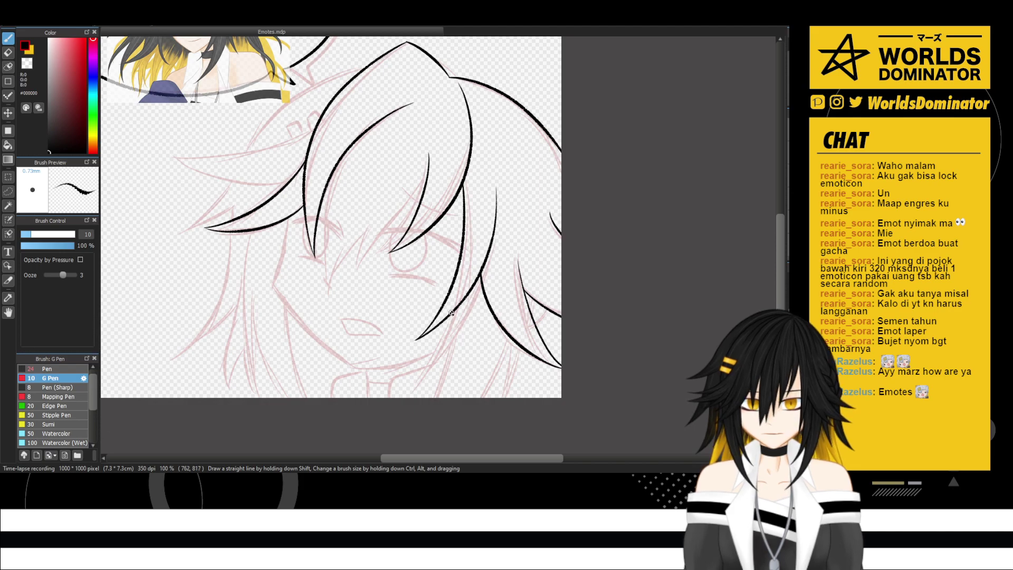
- Ink the thin lower strands hanging beneath the cheek lock and the outer lock down to the canvas's bottom edge
mouse_move(452, 311)
left_mouse_down()
mouse_move(426, 385)
mouse_move(437, 372)
mouse_move(390, 439)
left_mouse_up()
key("ctrl+z")
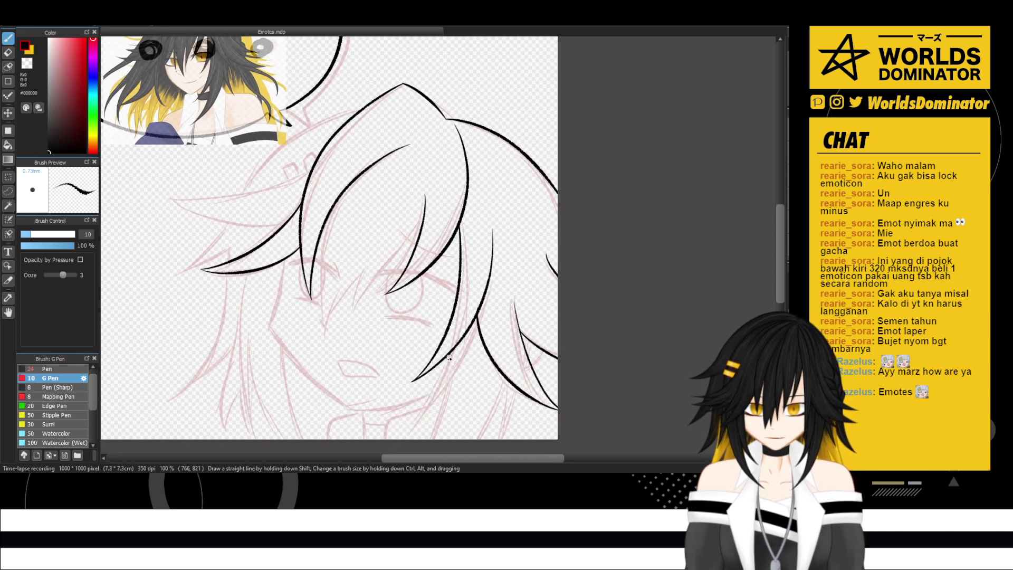
mouse_move(458, 367)
left_mouse_down()
mouse_move(456, 384)
mouse_move(409, 439)
left_mouse_up()
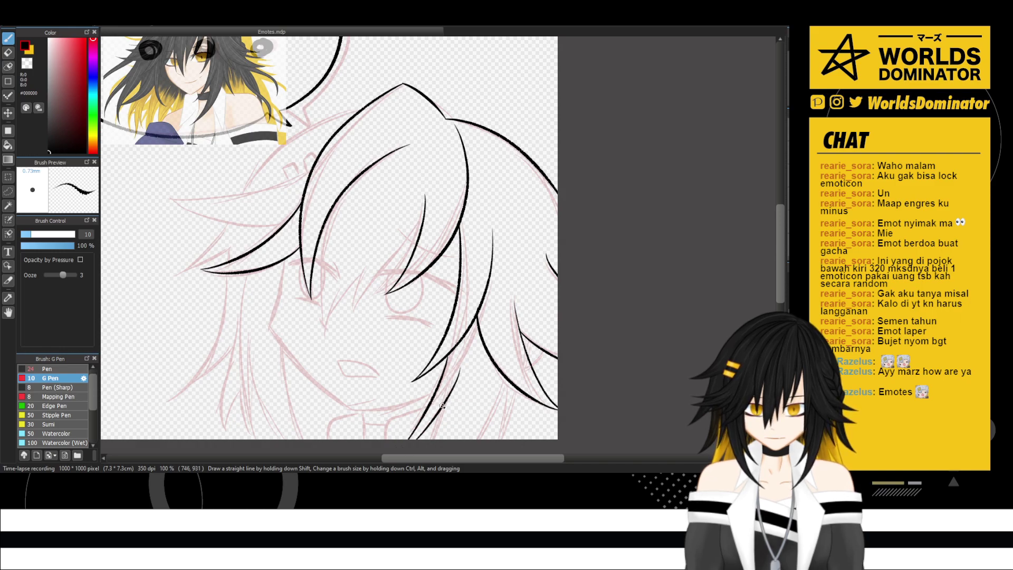
left_click_drag(445, 401, 427, 440)
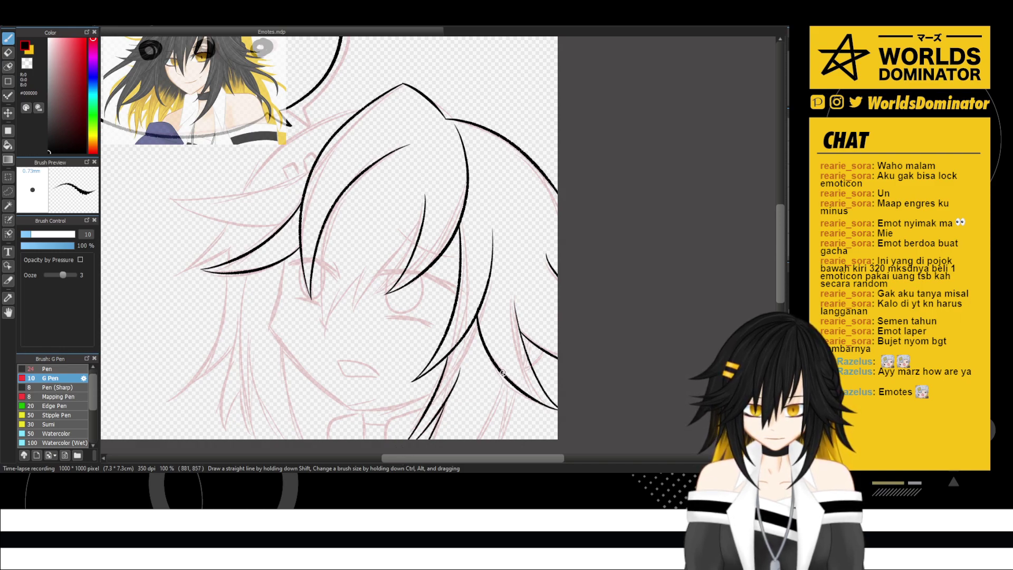
left_click_drag(501, 377, 480, 440)
left_click_drag(503, 377, 496, 440)
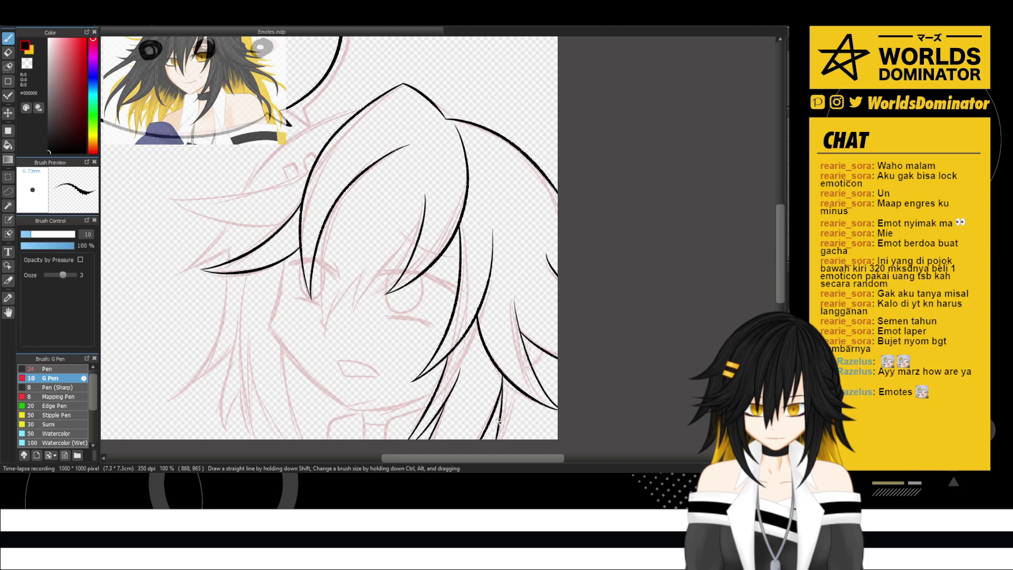
left_click_drag(514, 383, 501, 440)
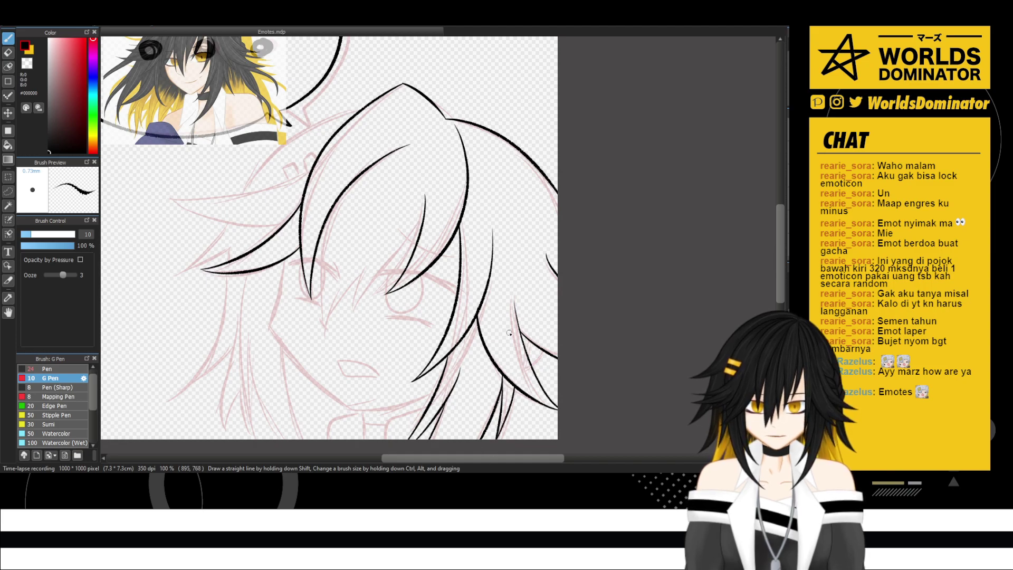
- Thicken the junction where the two outer strands meet and ink a short curved line joining them
scroll(550, 367, "up", 3)
mouse_move(511, 313)
left_mouse_down()
mouse_move(470, 169)
mouse_move(470, 207)
left_mouse_up()
left_click_drag(409, 146, 400, 177)
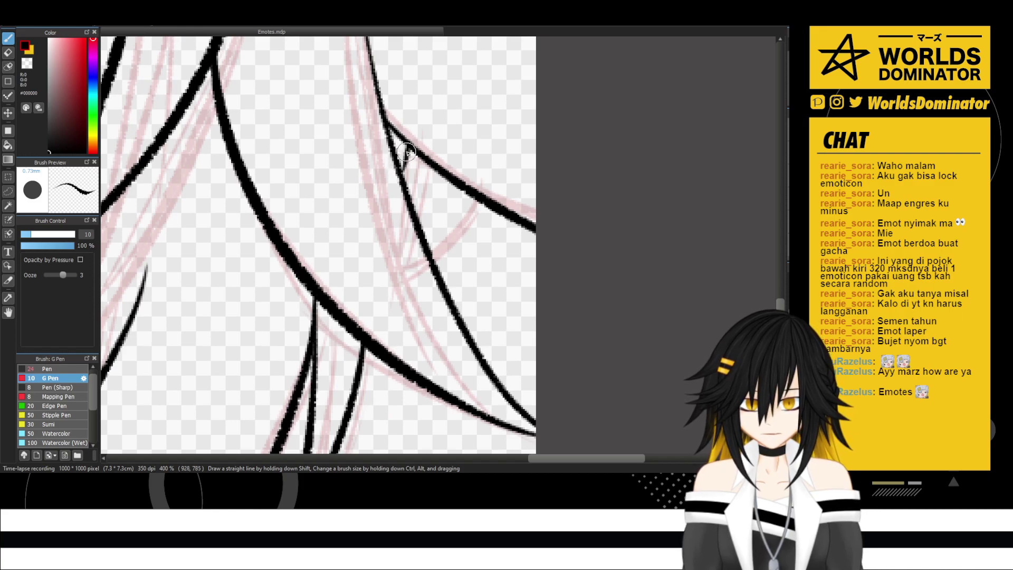
key("ctrl+z")
left_click_drag(392, 127, 394, 150)
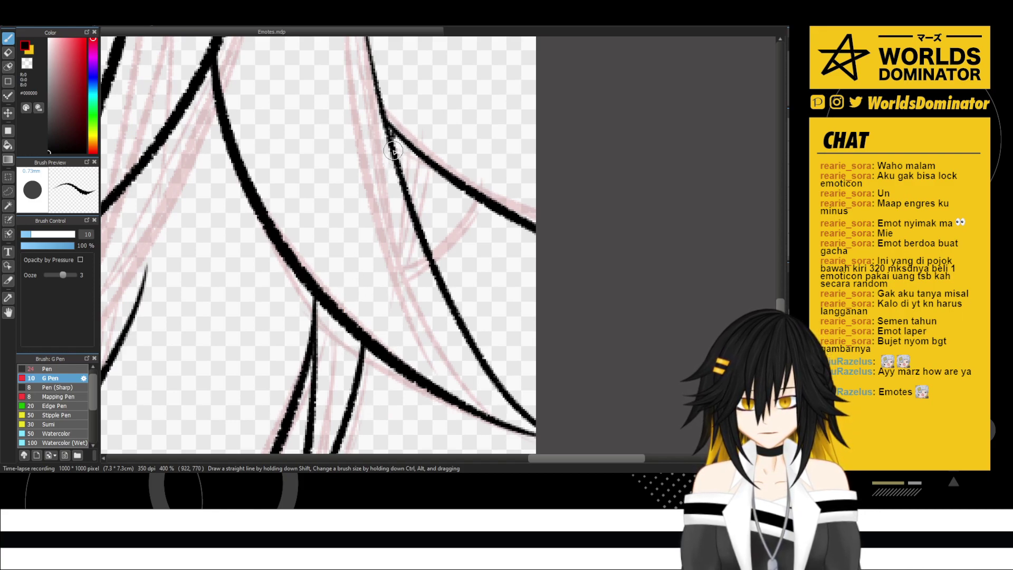
left_click_drag(472, 205, 430, 258)
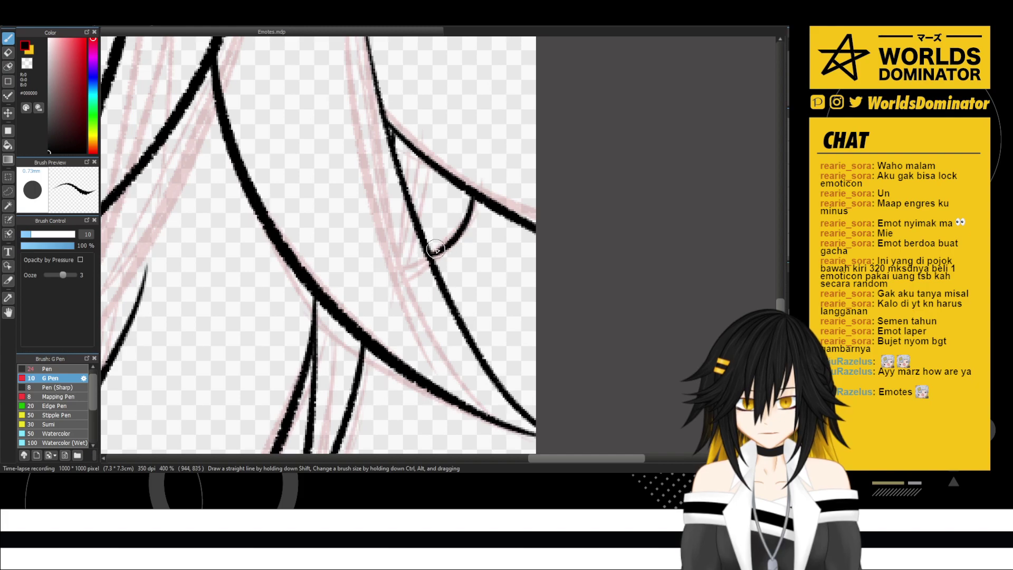
key("ctrl+z")
mouse_move(473, 192)
left_mouse_down()
mouse_move(443, 248)
mouse_move(429, 252)
left_mouse_up()
scroll(428, 251, "down", 5)
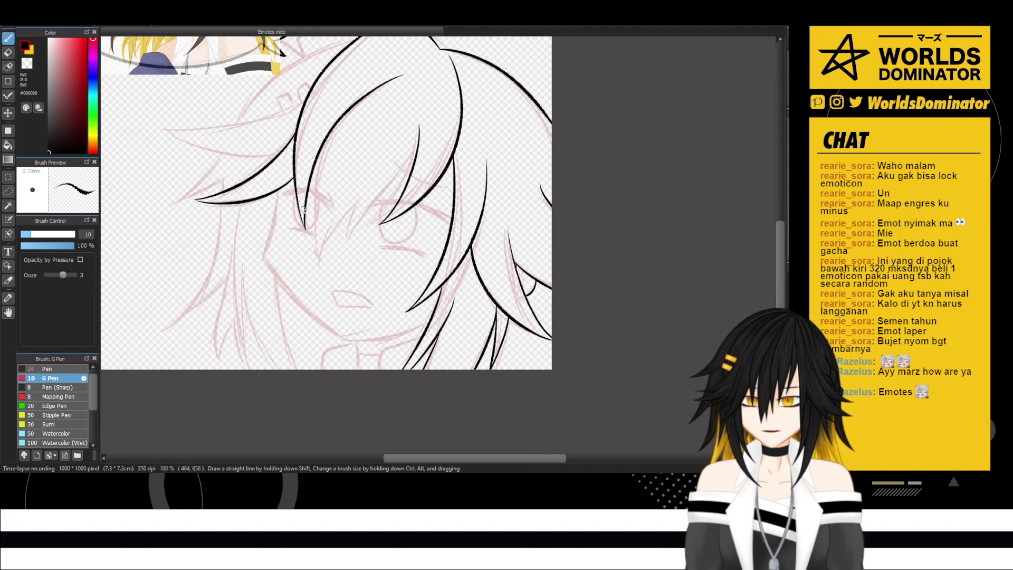
- Ink the face contour from beneath the swept side lock down the temple, around the cheek and to the chin
scroll(272, 166, "up", 4)
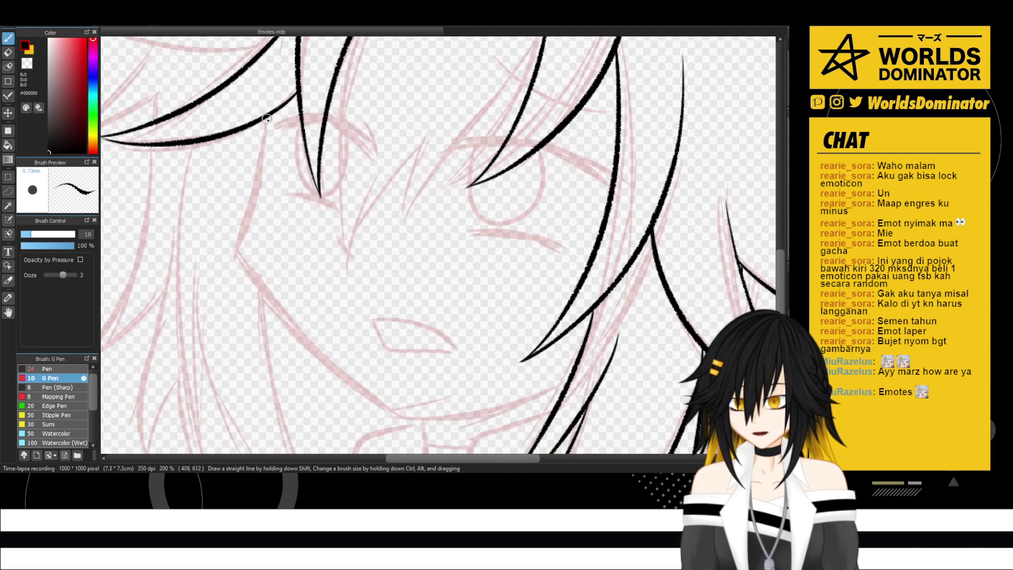
left_click_drag(263, 121, 234, 231)
key("ctrl+z")
mouse_move(263, 120)
left_mouse_down()
mouse_move(232, 242)
mouse_move(224, 199)
mouse_move(298, 321)
mouse_move(335, 343)
left_mouse_up()
key("ctrl+z")
left_click_drag(252, 258, 363, 350)
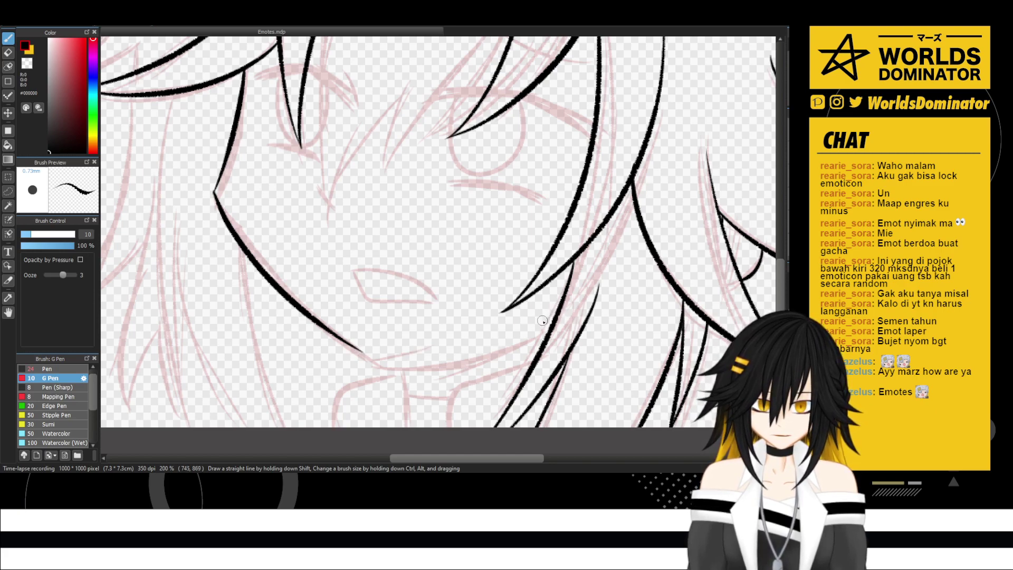
- Try to ink the underside of the jaw in one curve from the side lock to the chin
left_click_drag(559, 300, 349, 349)
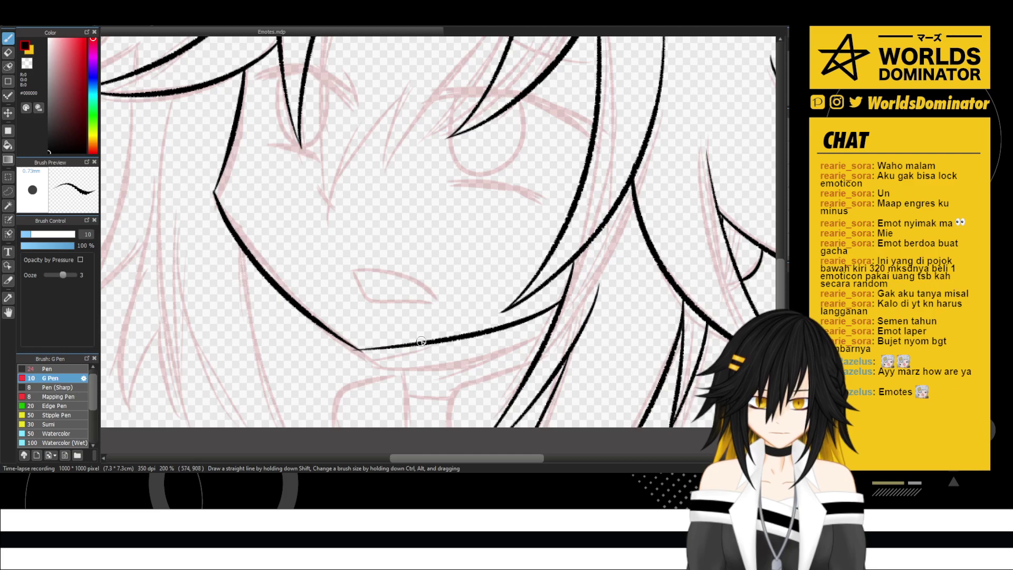
key("ctrl+z")
mouse_move(562, 299)
left_mouse_down()
mouse_move(455, 343)
mouse_move(354, 347)
mouse_move(338, 362)
left_mouse_up()
key("ctrl+z")
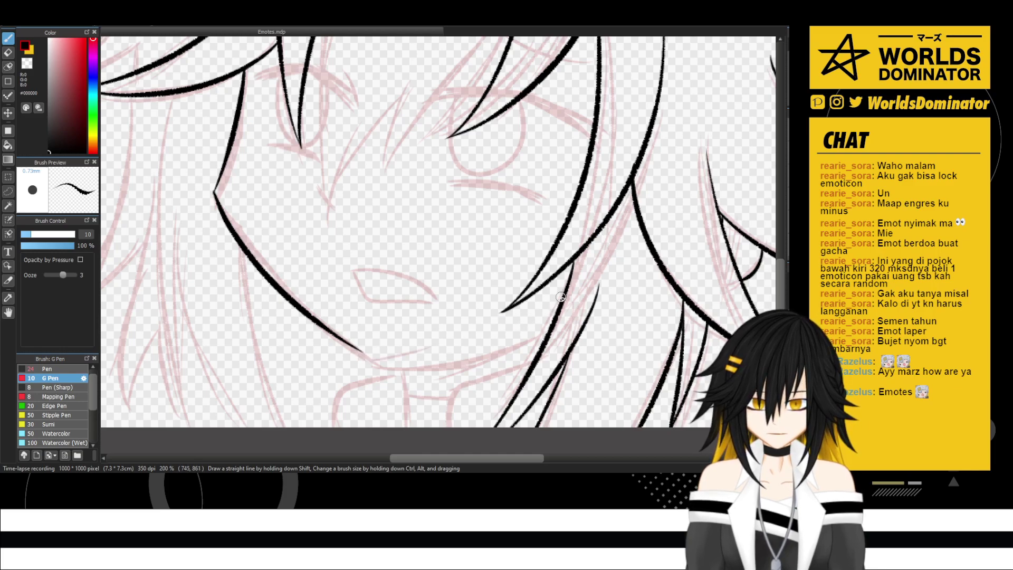
mouse_move(561, 299)
left_mouse_down()
mouse_move(443, 341)
mouse_move(355, 350)
left_mouse_up()
- Ink the pointed bangs between the eyes, joining the short strands to the central fringe lock
scroll(391, 334, "down", 5)
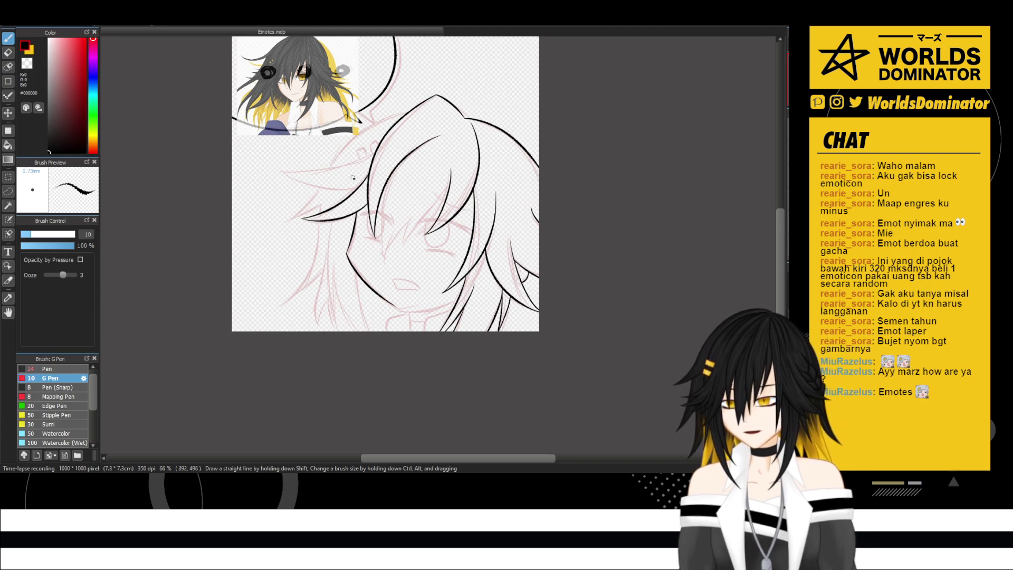
scroll(353, 177, "up", 2)
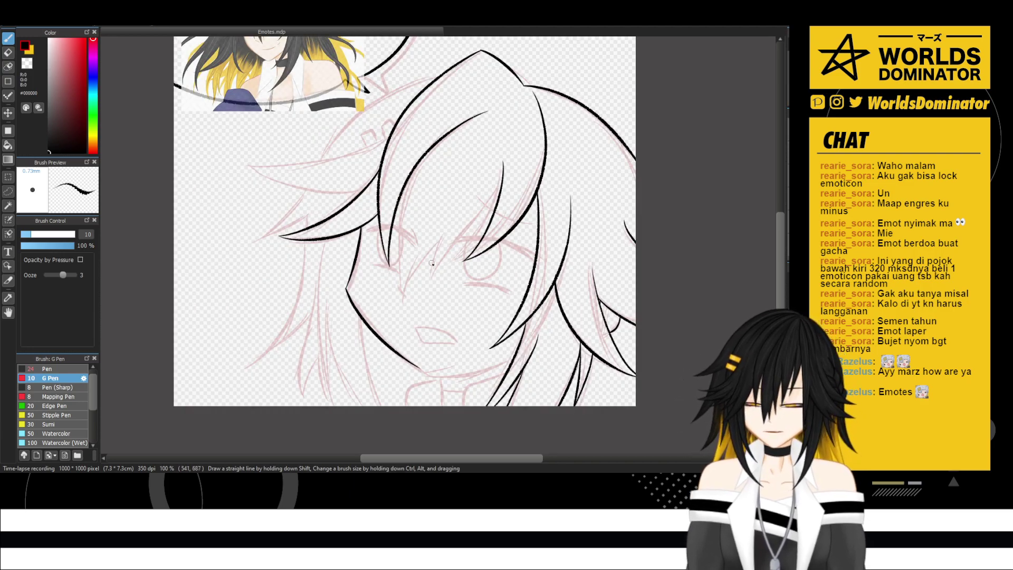
scroll(467, 210, "up", 3)
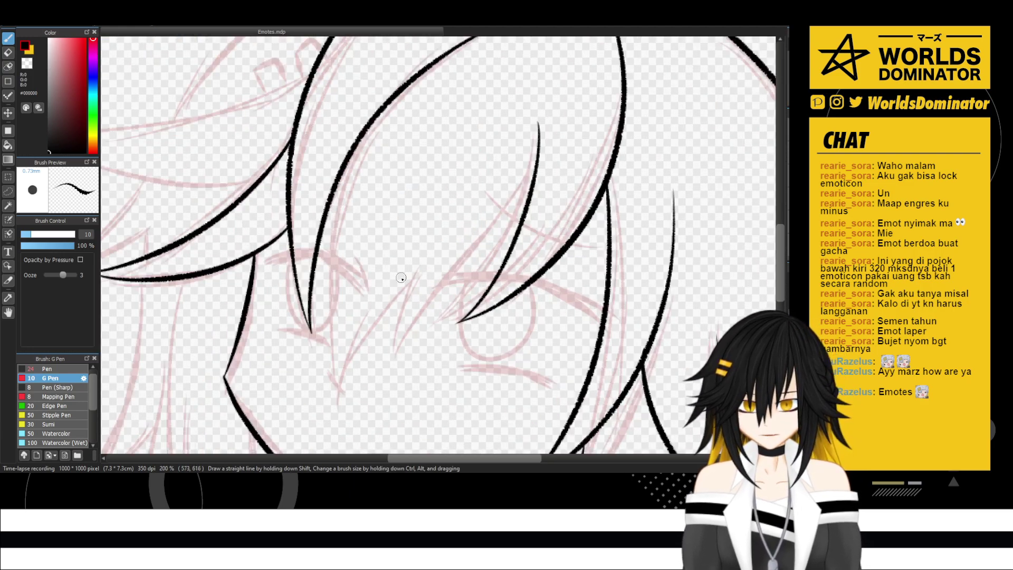
left_click_drag(423, 254, 398, 336)
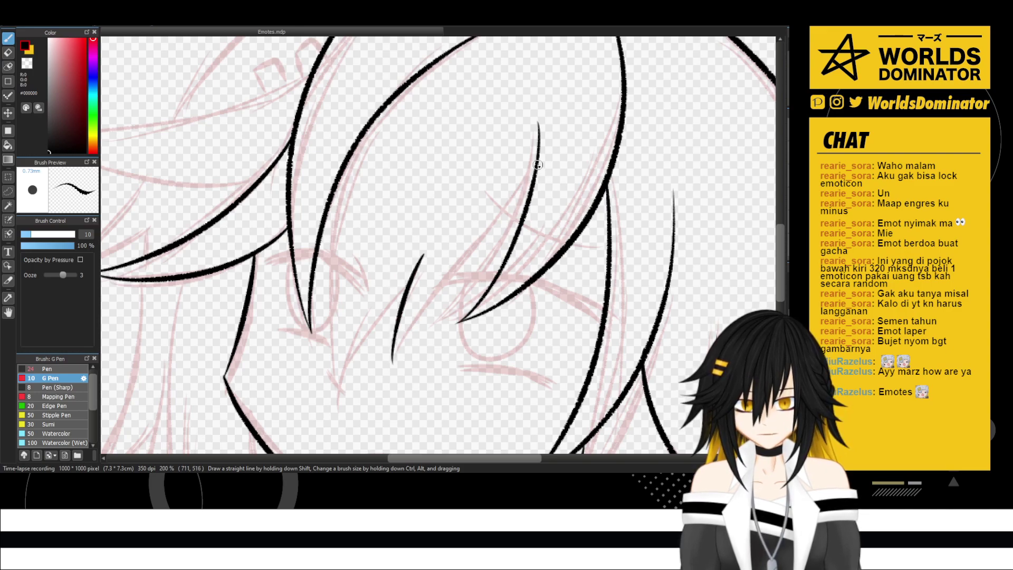
mouse_move(532, 179)
left_mouse_down()
mouse_move(423, 312)
mouse_move(403, 348)
left_mouse_up()
key("ctrl+z")
mouse_move(533, 178)
left_mouse_down()
mouse_move(422, 314)
mouse_move(395, 384)
left_mouse_up()
key("ctrl+z")
left_click_drag(535, 172, 384, 374)
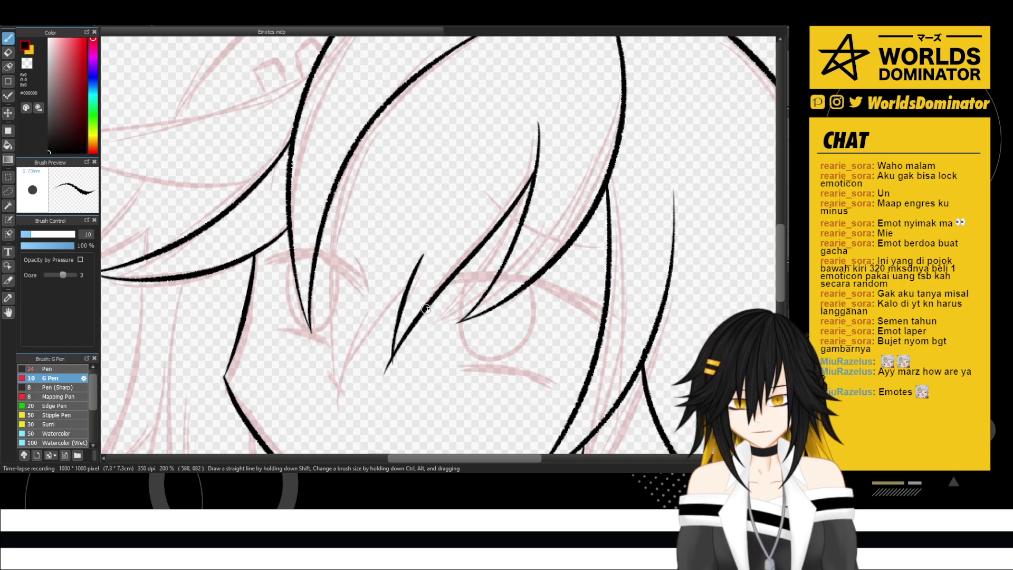
left_click_drag(409, 283, 344, 388)
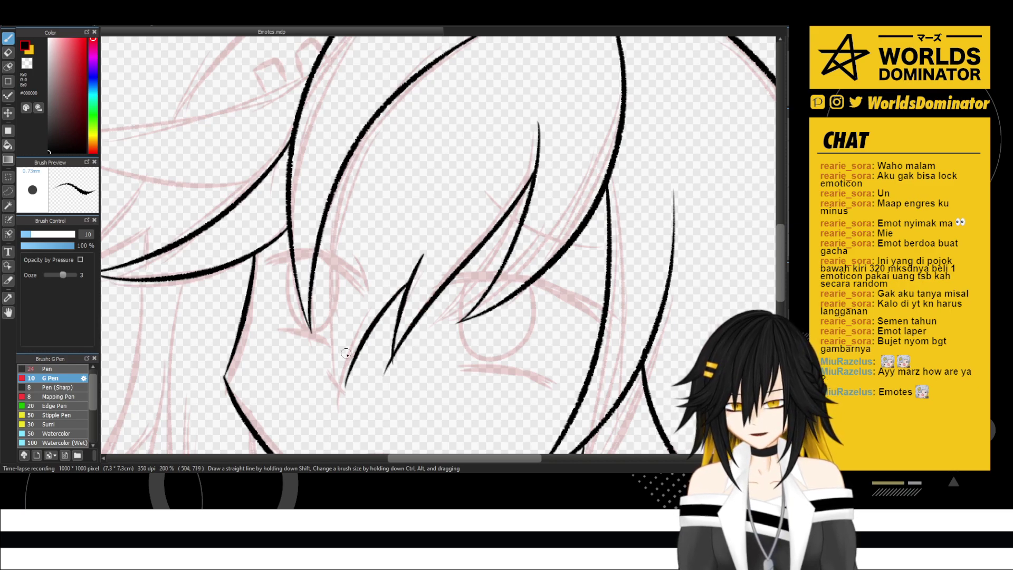
- Ink a thin bang strand from the long front lock's inner edge down to the bang tip between the eyes
scroll(295, 322, "down", 4)
left_click_drag(289, 271, 421, 326)
scroll(421, 317, "up", 3)
left_click_drag(481, 391, 318, 171)
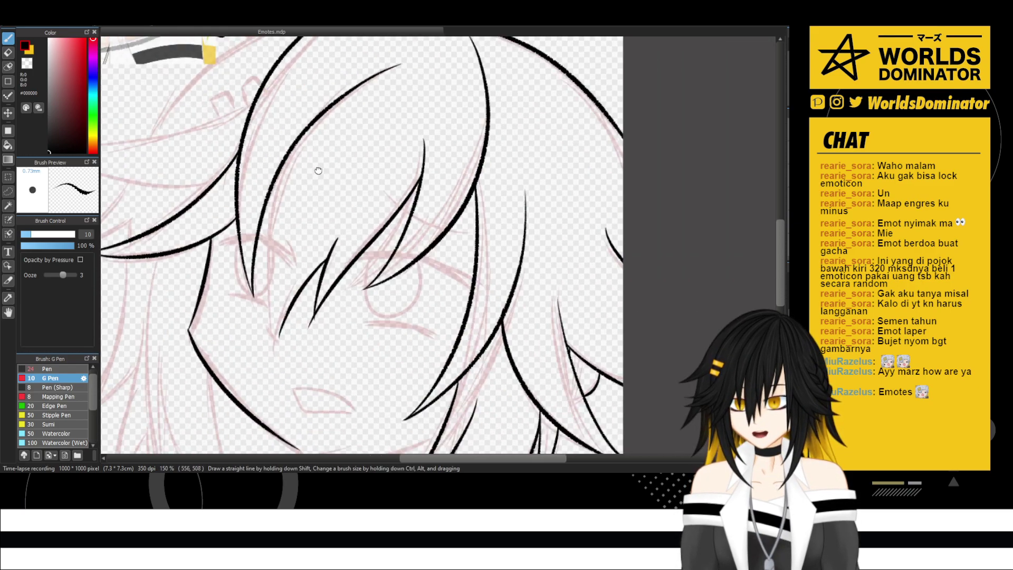
scroll(318, 170, "up", 1)
left_click_drag(262, 249, 293, 297)
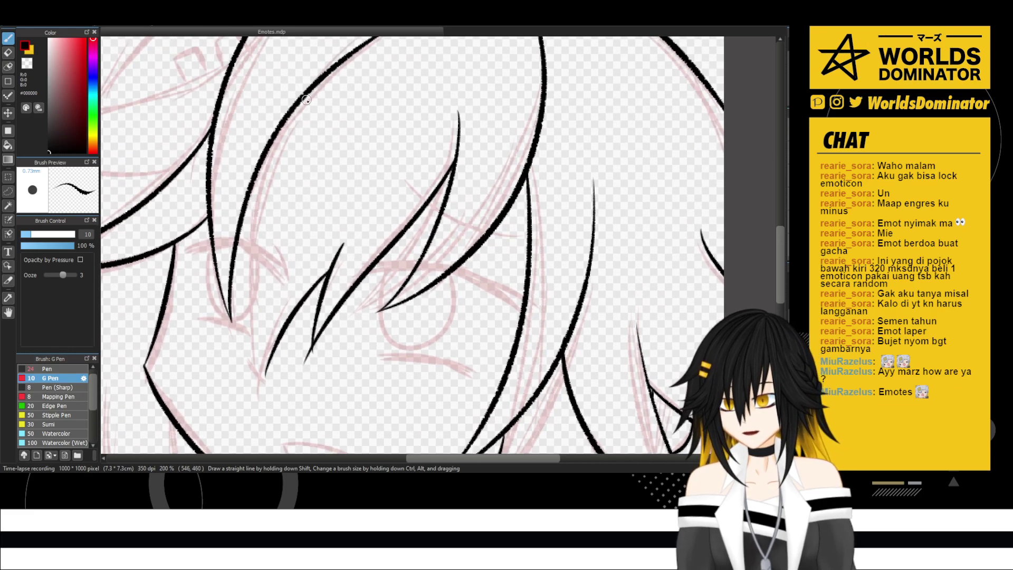
left_click_drag(306, 100, 237, 307)
key("ctrl+z")
left_click_drag(282, 128, 244, 337)
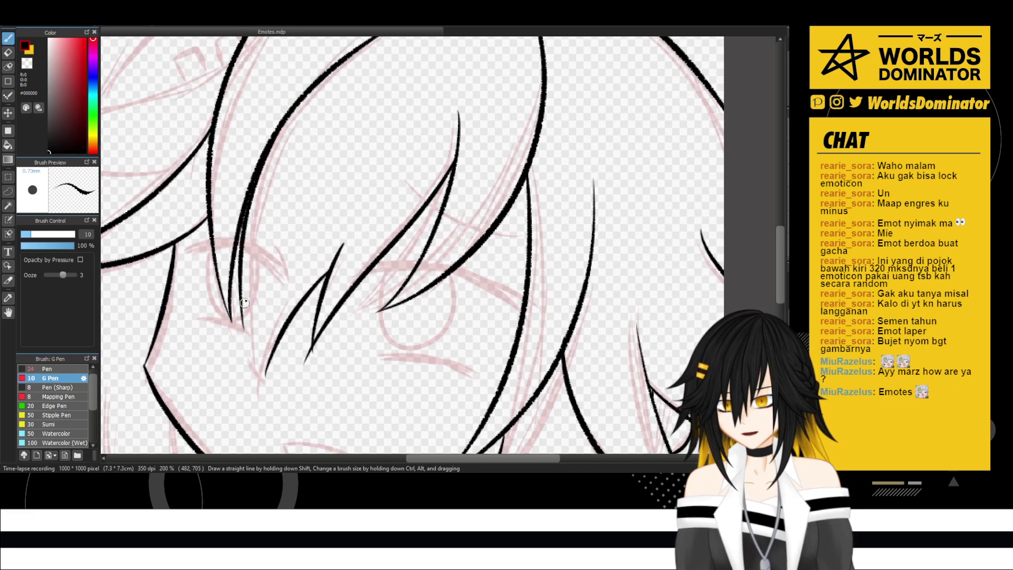
key("ctrl+z")
mouse_move(284, 125)
left_mouse_down()
mouse_move(248, 277)
mouse_move(254, 332)
mouse_move(273, 254)
mouse_move(266, 375)
left_mouse_up()
scroll(274, 386, "up", 2)
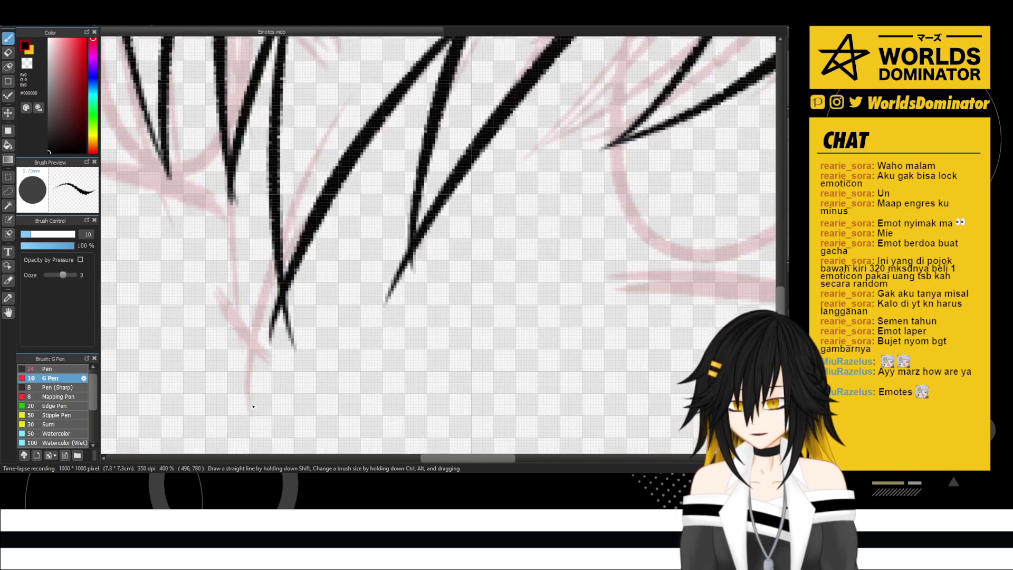
- Erase the overshooting line ends below the two pointed bang tips between the eyes
key("e")
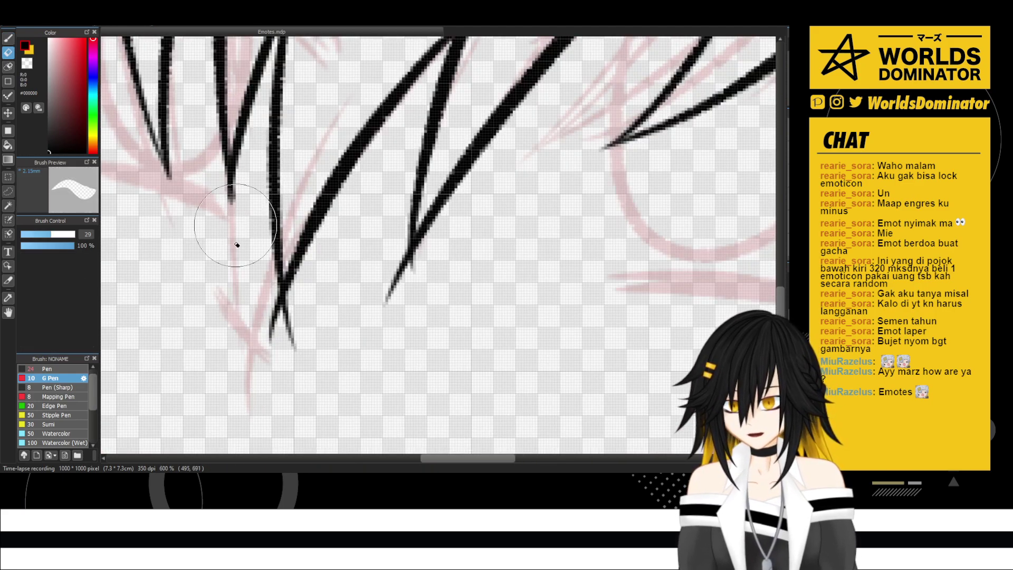
mouse_move(289, 338)
left_mouse_down()
mouse_move(299, 288)
mouse_move(280, 381)
mouse_move(281, 315)
mouse_move(261, 274)
mouse_move(274, 390)
mouse_move(272, 274)
mouse_move(275, 362)
mouse_move(275, 317)
left_mouse_up()
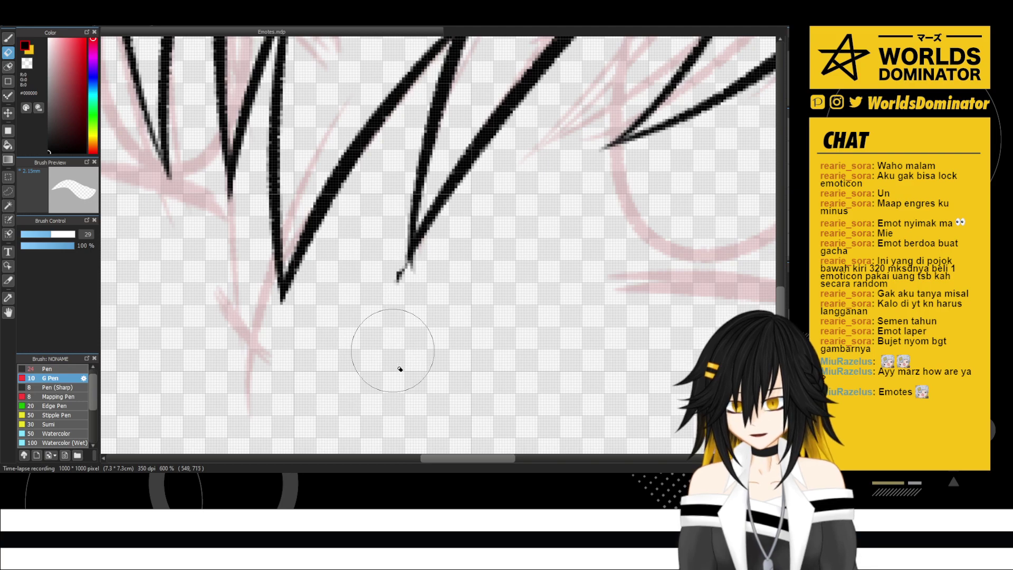
left_click_drag(398, 366, 400, 304)
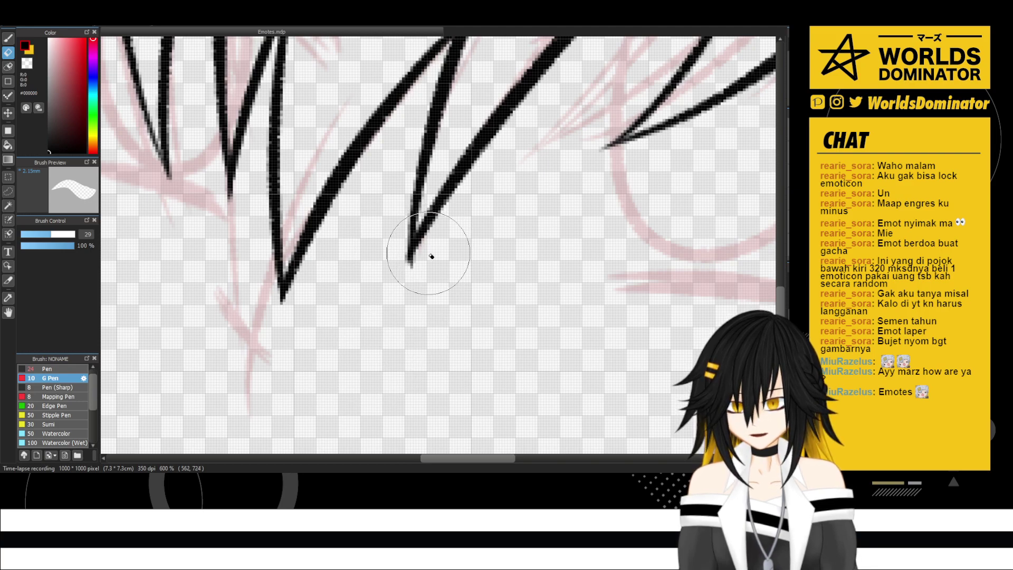
- Ink the long hair strand falling from beneath the swept side lock to the canvas edge, adding overlapping inner strands beside the cheek
scroll(413, 303, "down", 8)
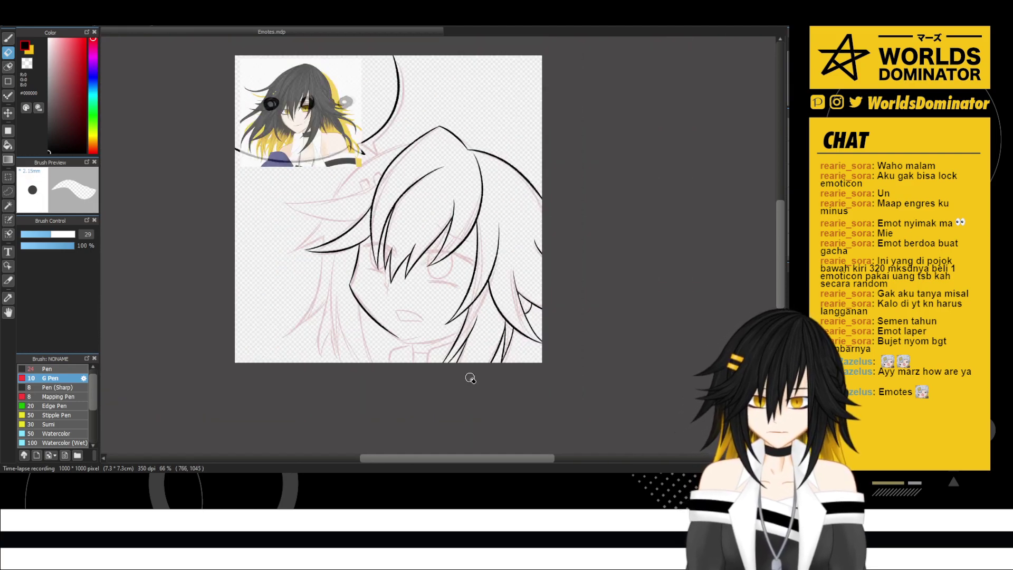
key("b")
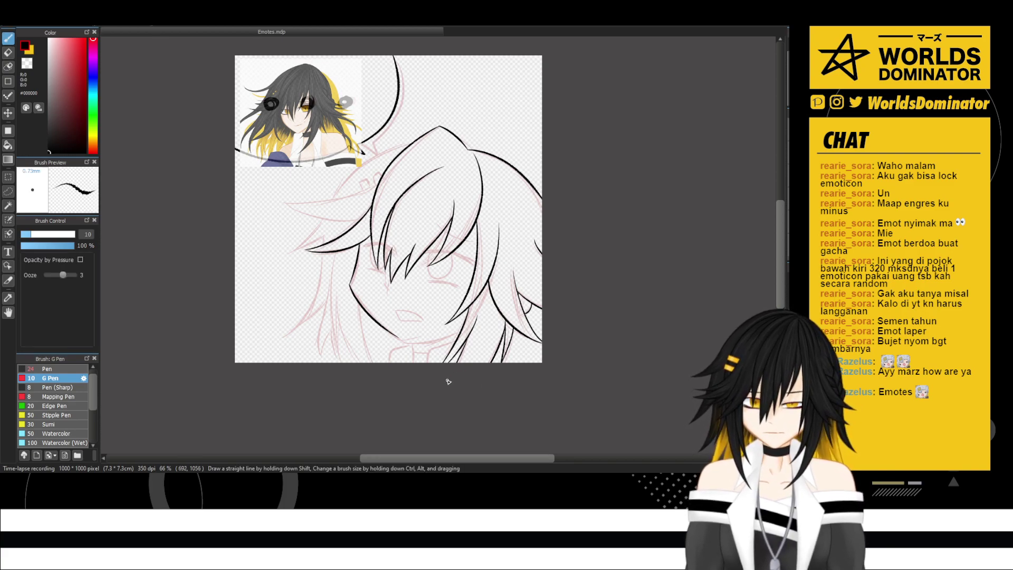
scroll(364, 316, "up", 3)
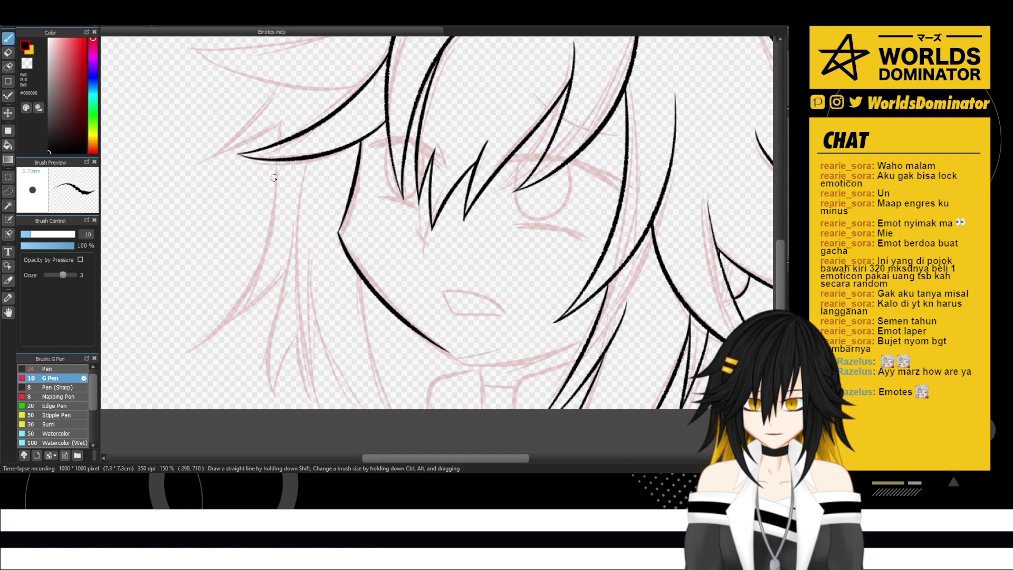
left_click_drag(307, 157, 285, 407)
key("ctrl+z")
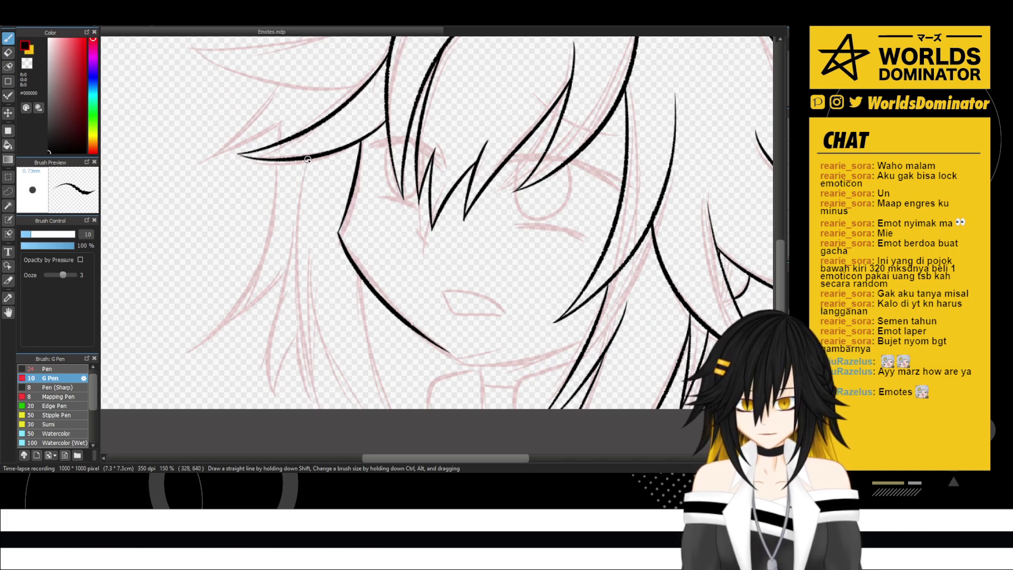
left_click_drag(307, 158, 305, 357)
left_click_drag(296, 244, 328, 409)
left_click_drag(318, 264, 338, 409)
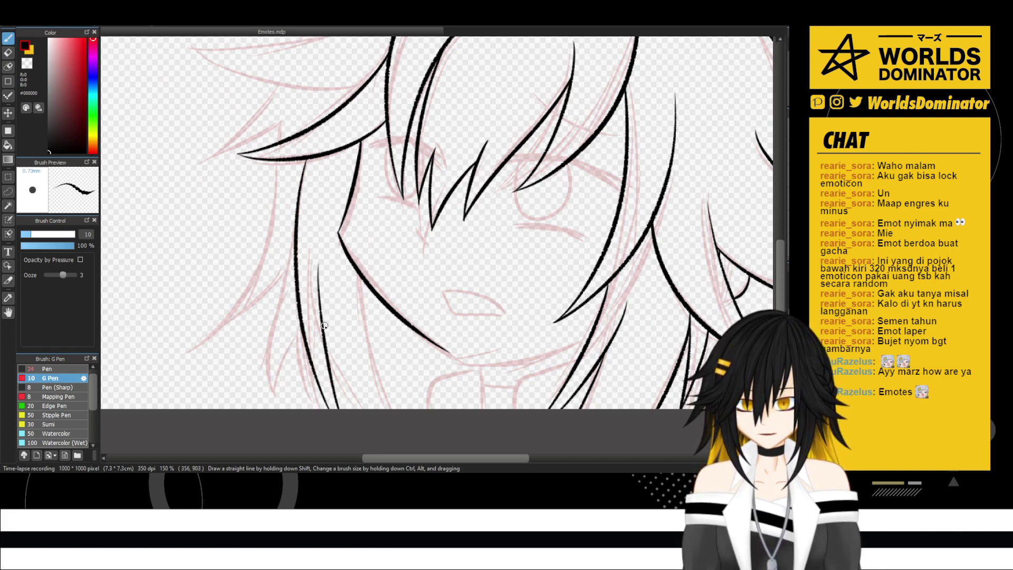
left_click_drag(320, 305, 364, 409)
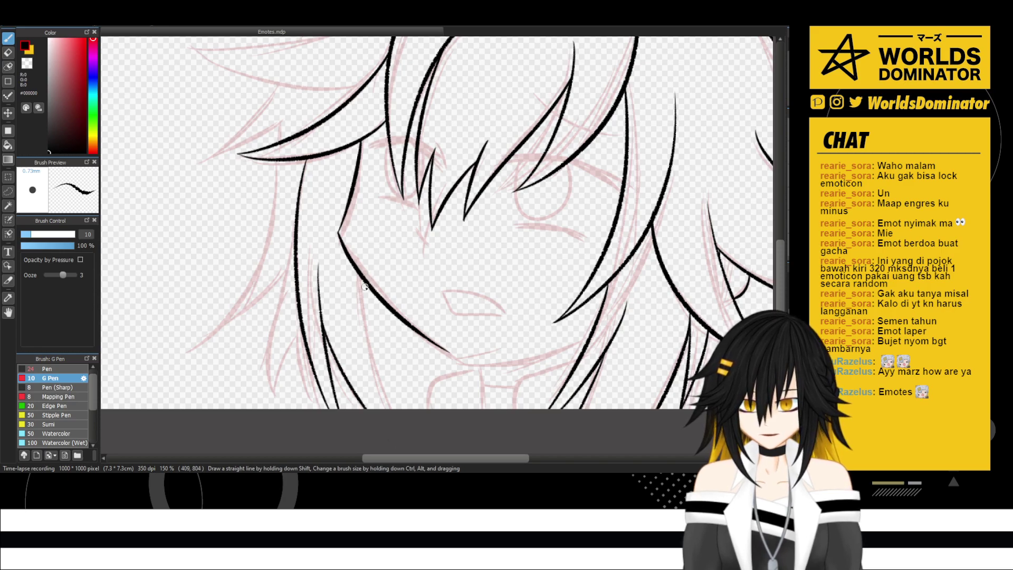
- Ink the hair strand hanging behind the cheek and the lower jaw line running from the chin to the front hair
left_click_drag(364, 287, 382, 409)
left_click_drag(508, 280, 389, 280)
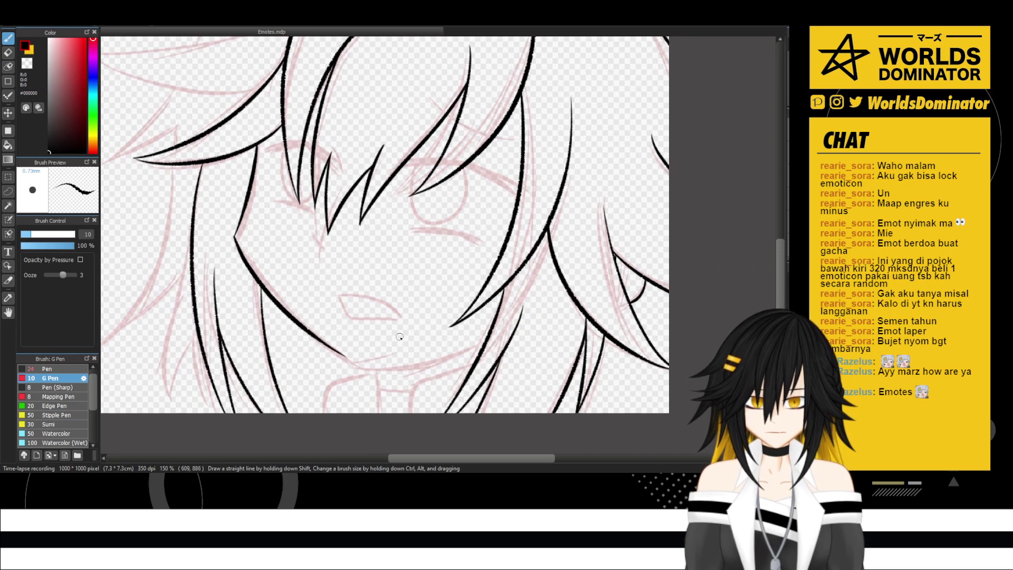
mouse_move(343, 357)
left_mouse_down()
mouse_move(457, 349)
mouse_move(336, 351)
left_mouse_up()
key("ctrl+z")
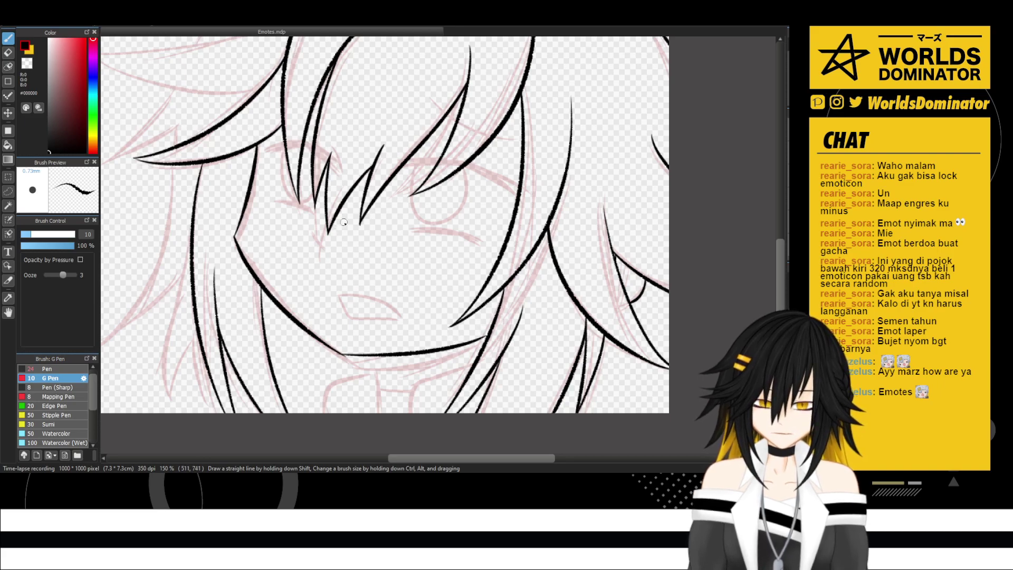
scroll(344, 223, "down", 3)
scroll(343, 222, "up", 5)
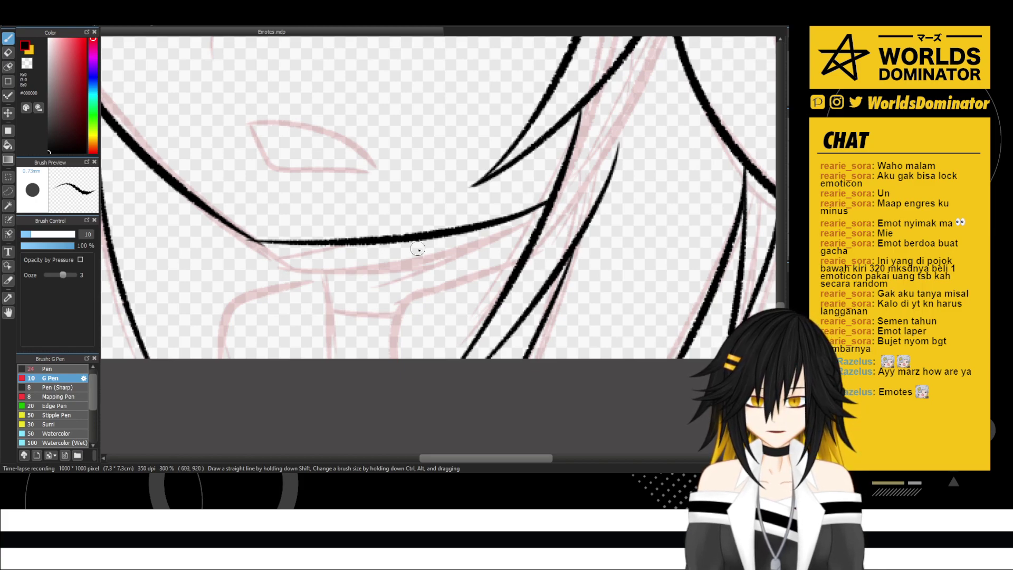
key("e")
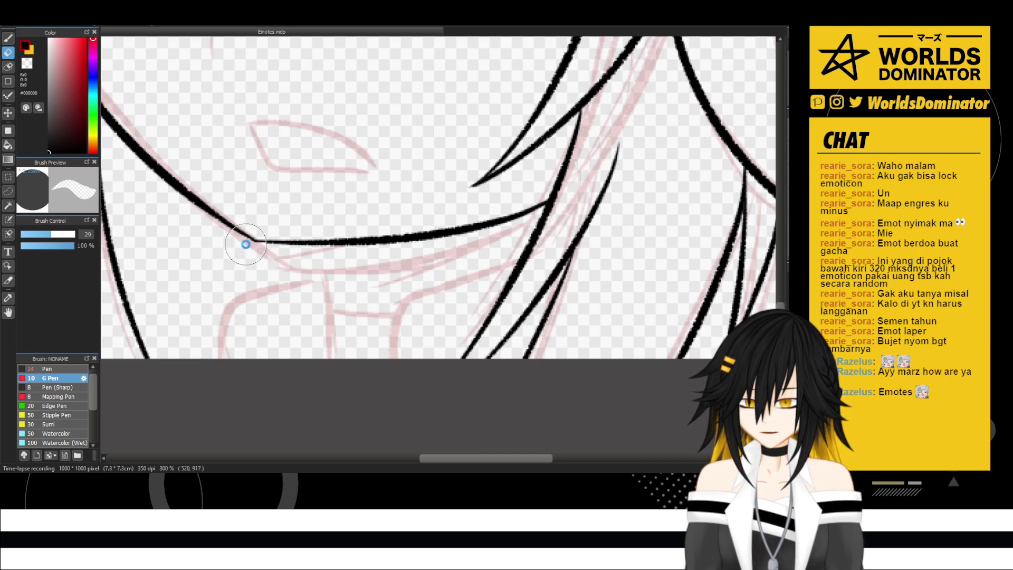
key("b")
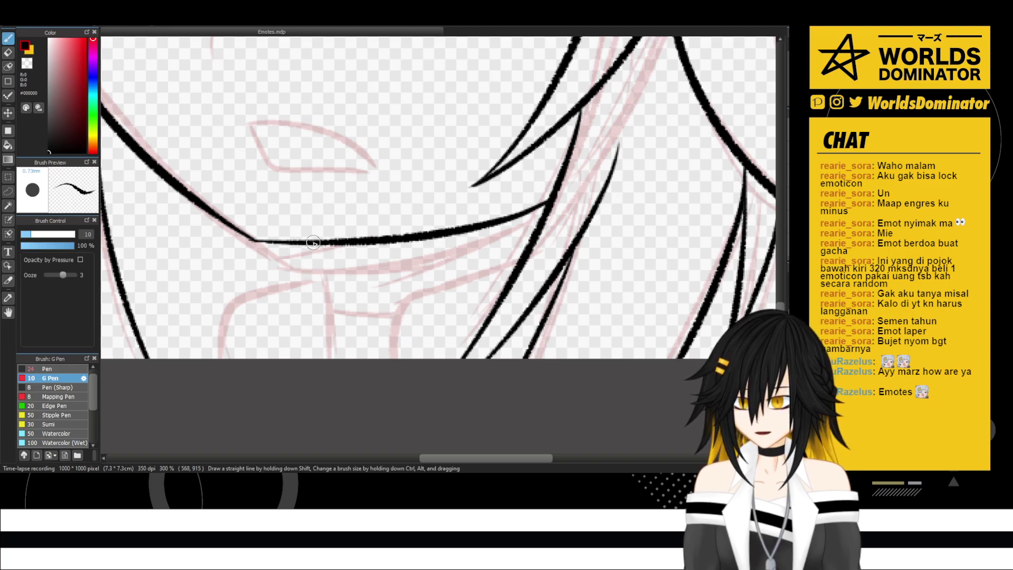
- Ink the neck's edge below the chin and both collar outlines on either side of the neck
left_click_drag(315, 243, 319, 262)
left_click_drag(324, 324, 320, 357)
key("ctrl+z")
mouse_move(304, 244)
left_mouse_down()
mouse_move(327, 309)
mouse_move(321, 358)
left_mouse_up()
mouse_move(534, 240)
left_mouse_down()
mouse_move(401, 288)
mouse_move(390, 359)
left_mouse_up()
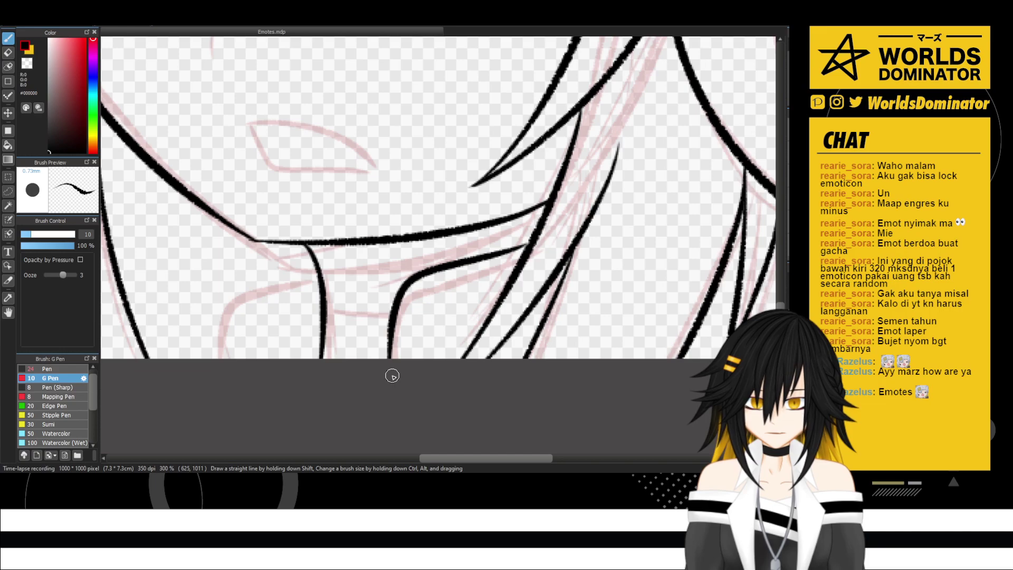
mouse_move(310, 267)
left_mouse_down()
mouse_move(222, 295)
mouse_move(207, 391)
left_mouse_up()
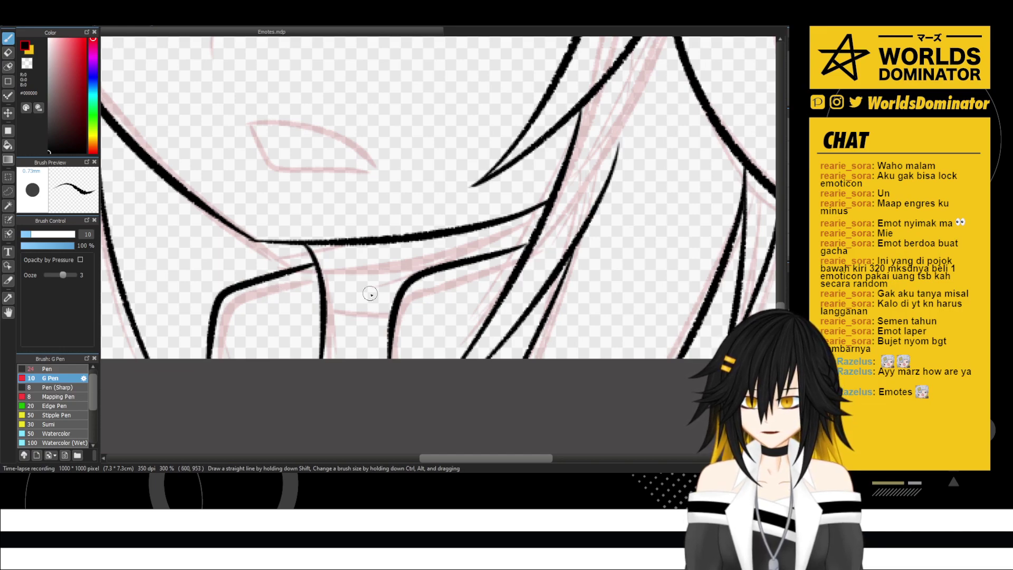
- Ink a curved line across the neck between the two collar edges as the choker's upper edge, redrawing it until clean
mouse_move(319, 280)
left_mouse_down()
mouse_move(374, 295)
mouse_move(403, 285)
left_mouse_up()
key("ctrl+z")
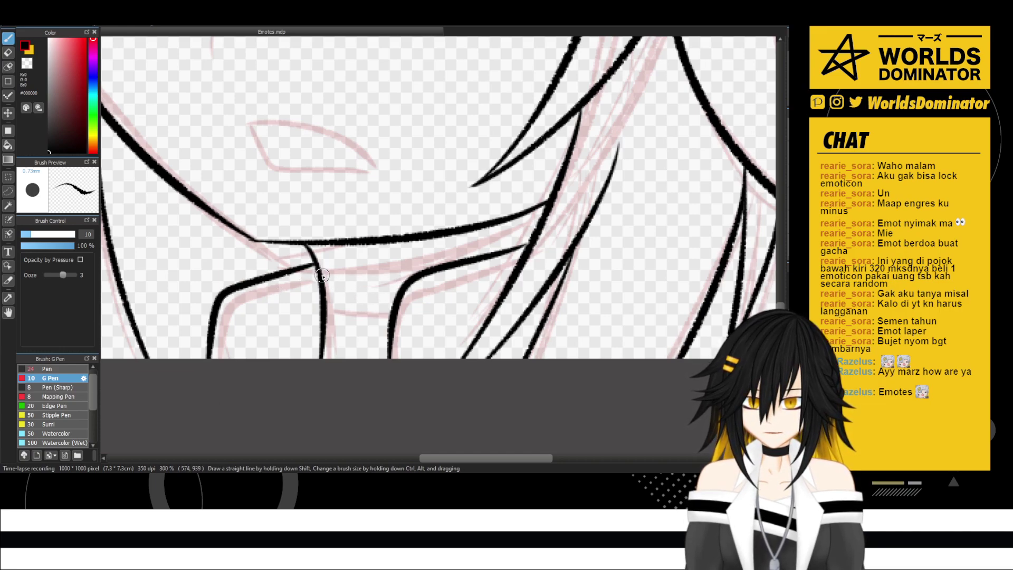
left_click_drag(321, 276, 411, 275)
key("ctrl+z")
mouse_move(322, 276)
left_mouse_down()
mouse_move(370, 287)
mouse_move(409, 277)
left_mouse_up()
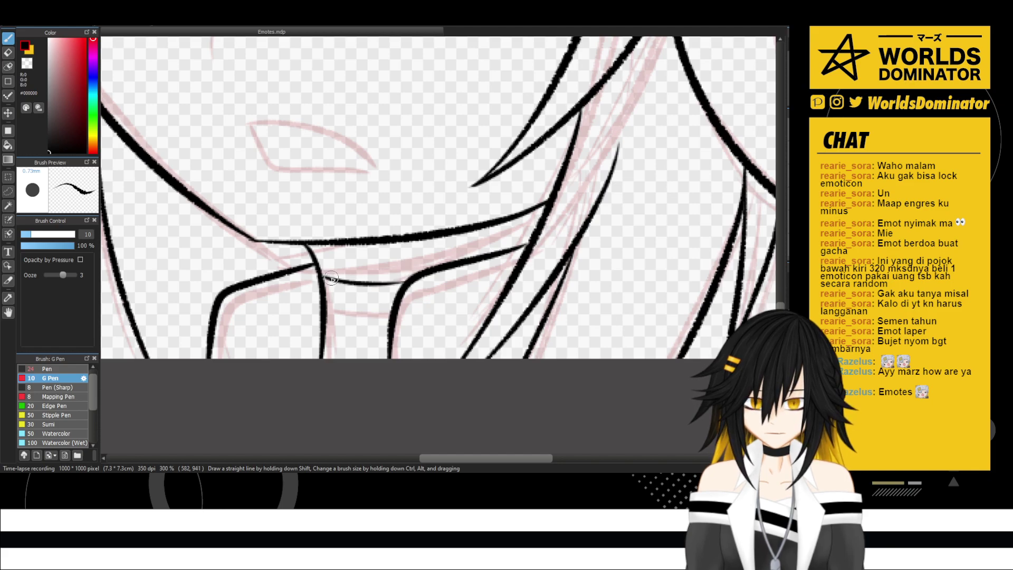
key("ctrl+z")
left_click_drag(323, 276, 410, 278)
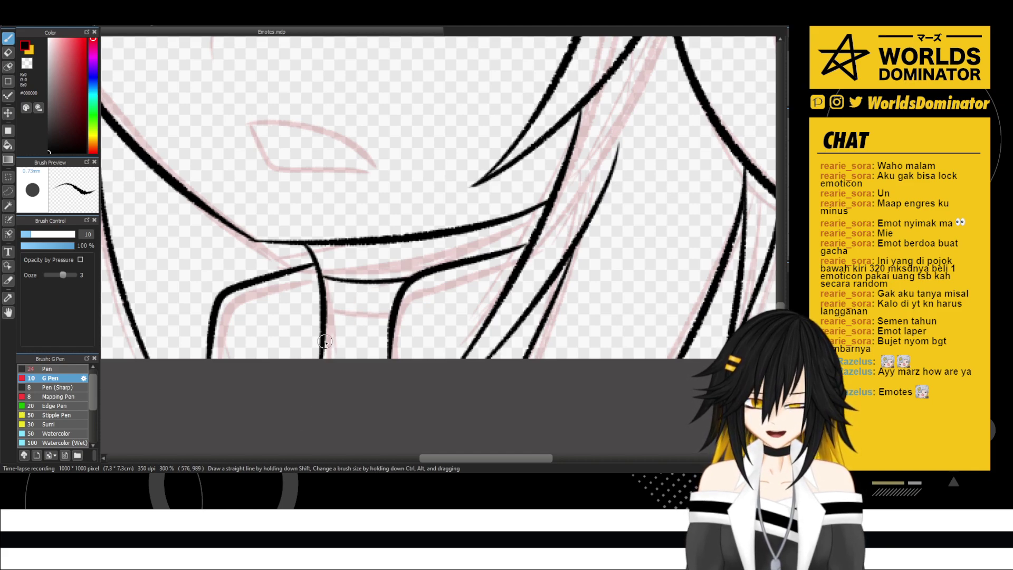
- Ink the choker's lower edge across the neck near the canvas bottom and erase the overshoot past the collar line
mouse_move(325, 343)
left_mouse_down()
mouse_move(347, 350)
mouse_move(403, 346)
left_mouse_up()
key("ctrl+z")
left_click_drag(323, 344, 390, 344)
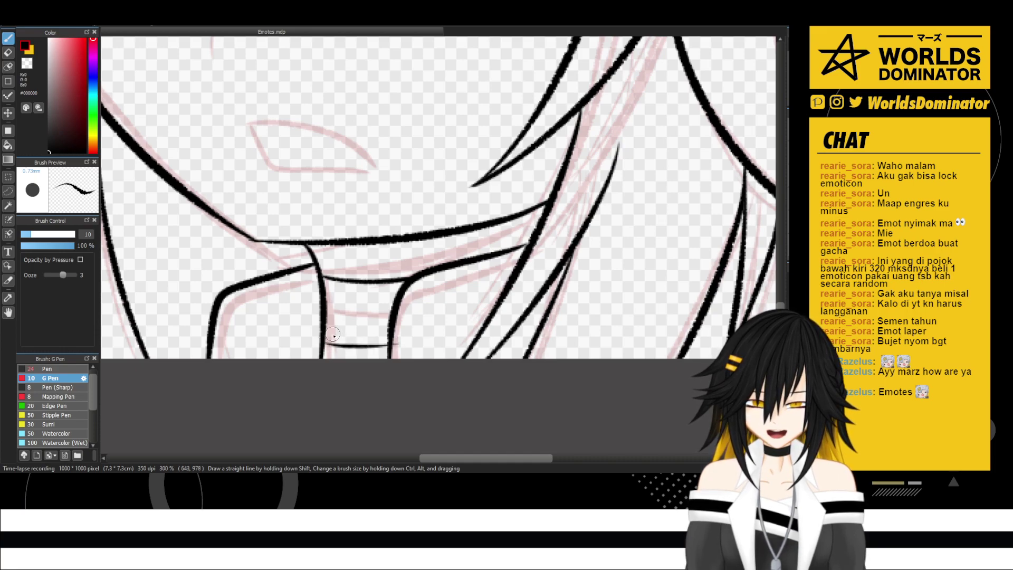
key("ctrl+z")
left_click_drag(322, 343, 420, 339)
key("ctrl+z")
left_click_drag(324, 344, 409, 349)
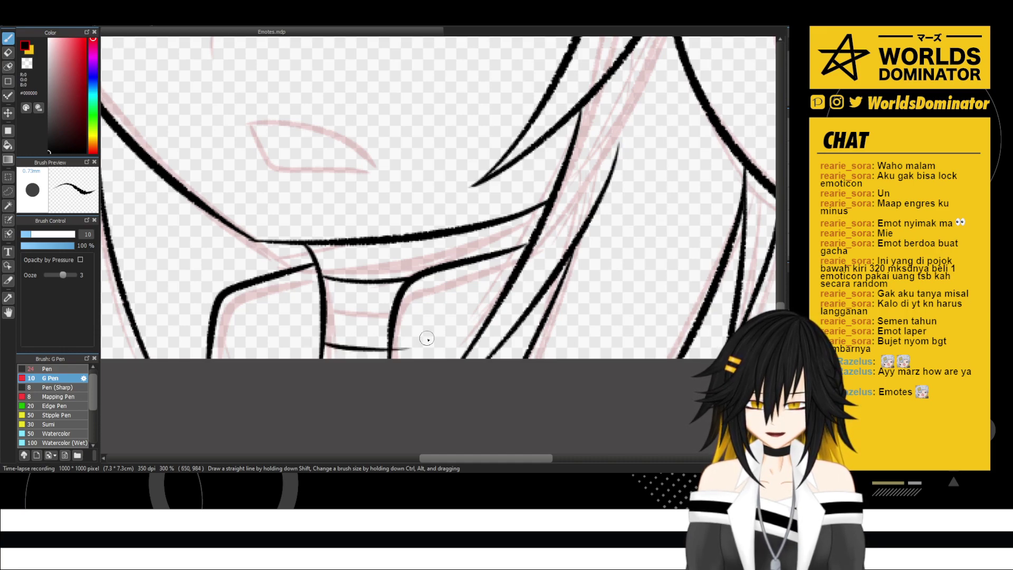
key("e")
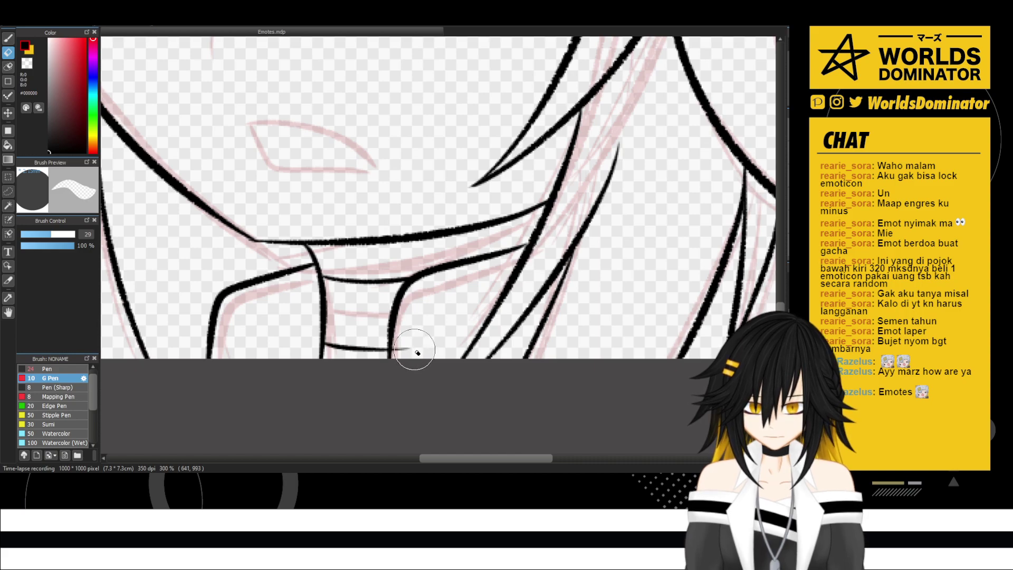
left_click_drag(414, 350, 426, 344)
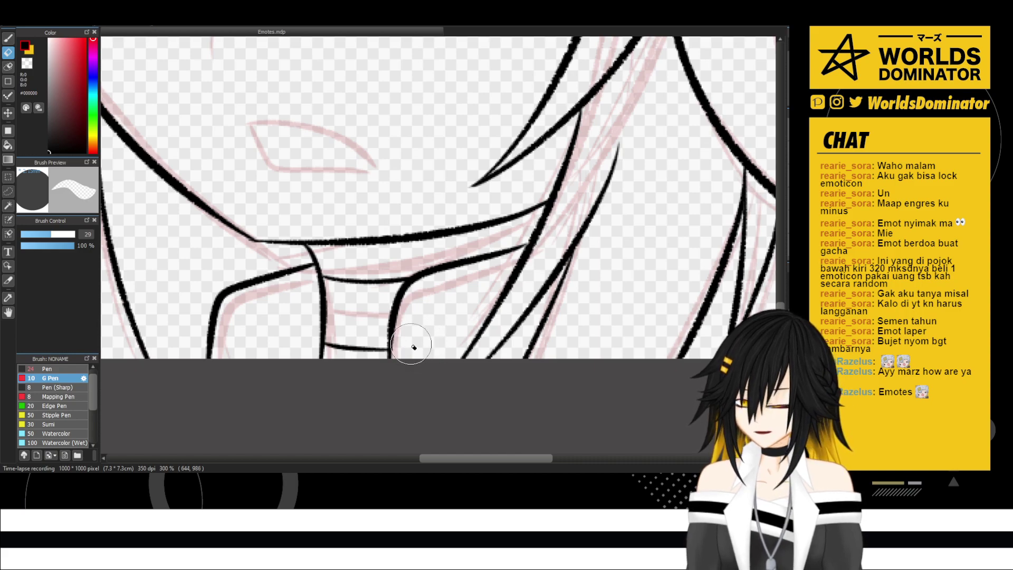
- Mirror the canvas view and try to ink the upper edge of the long outward-flicking hair lock below the hair clips
scroll(413, 347, "down", 4)
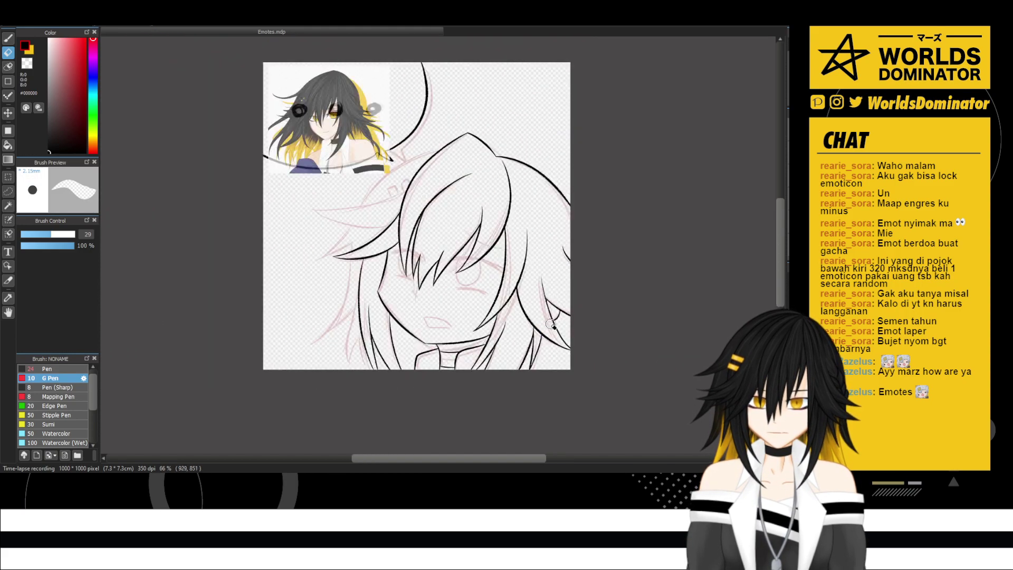
key("b")
scroll(559, 333, "up", 1)
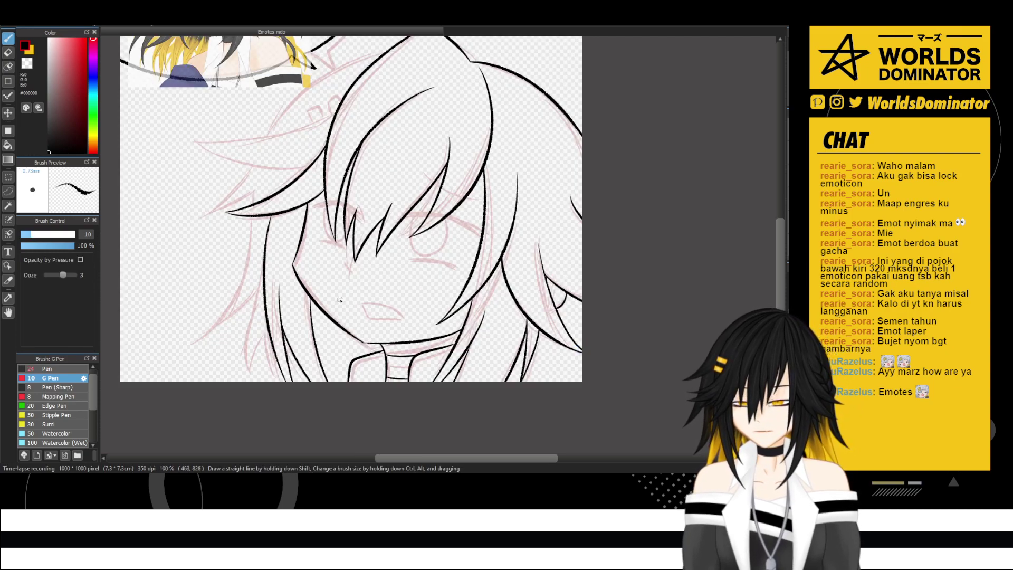
scroll(358, 282, "down", 2)
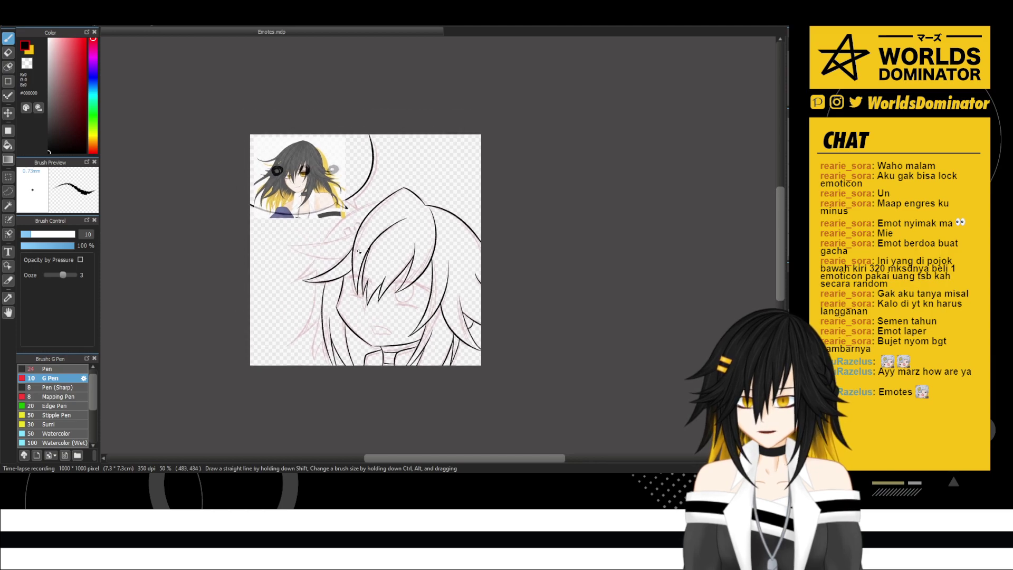
key("Down")
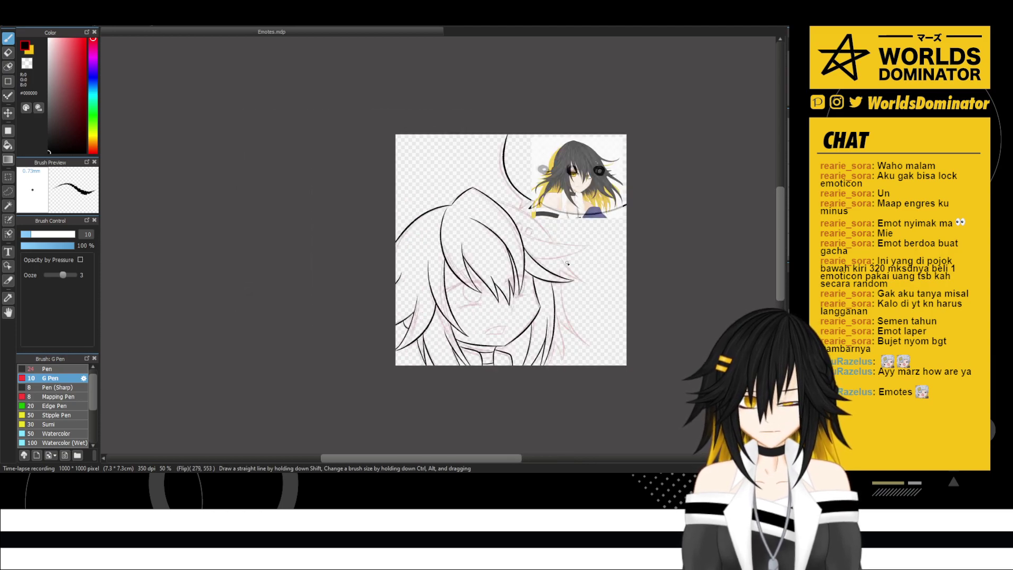
scroll(587, 266, "up", 4)
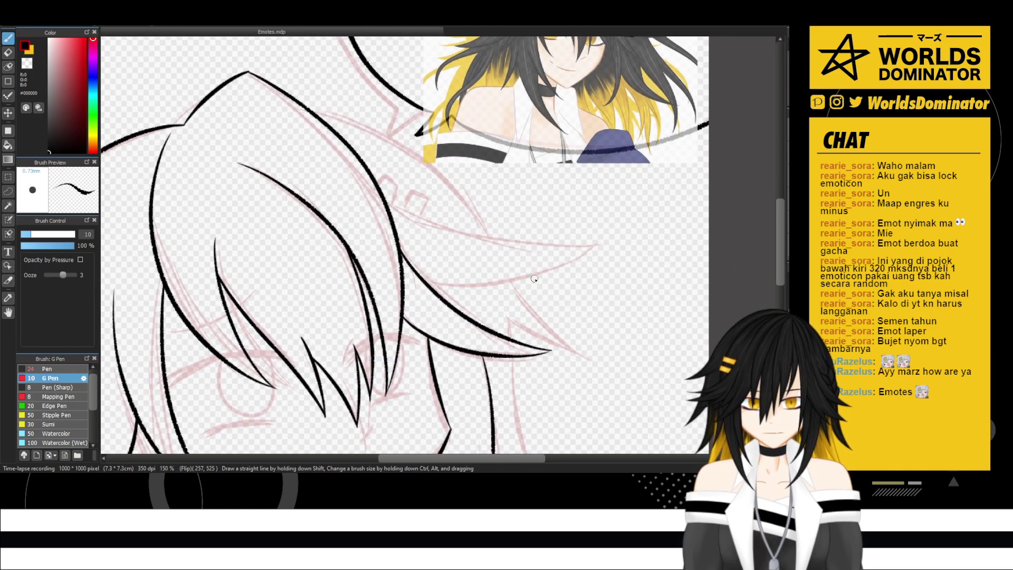
scroll(538, 285, "up", 2)
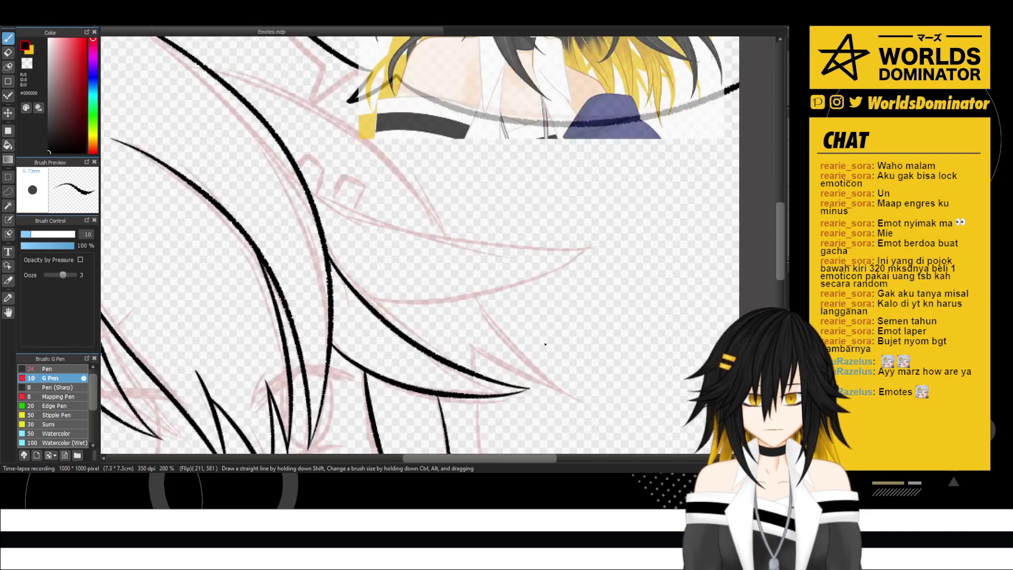
mouse_move(188, 121)
left_mouse_down()
mouse_move(243, 160)
mouse_move(576, 239)
left_mouse_up()
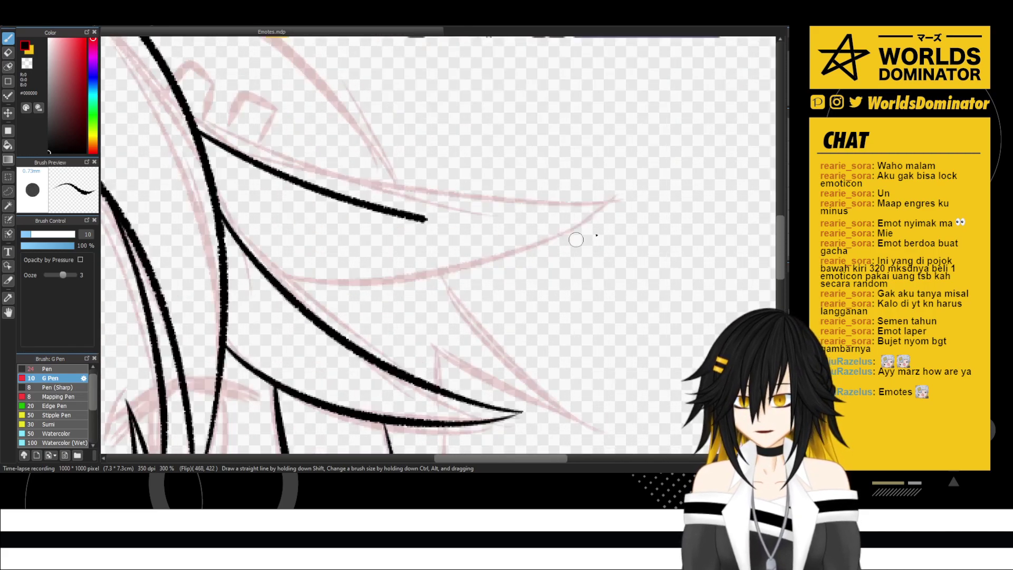
key("ctrl+z")
mouse_move(182, 104)
left_mouse_down()
mouse_move(293, 172)
mouse_move(654, 173)
mouse_move(467, 260)
mouse_move(495, 255)
left_mouse_up()
key("ctrl+z")
- Try to ink the underside of the long side lock with a small split point, running back to the hair strand below
mouse_move(612, 199)
left_mouse_down()
mouse_move(502, 264)
mouse_move(432, 260)
left_mouse_up()
key("ctrl+z")
mouse_move(611, 200)
left_mouse_down()
mouse_move(571, 238)
mouse_move(460, 254)
left_mouse_up()
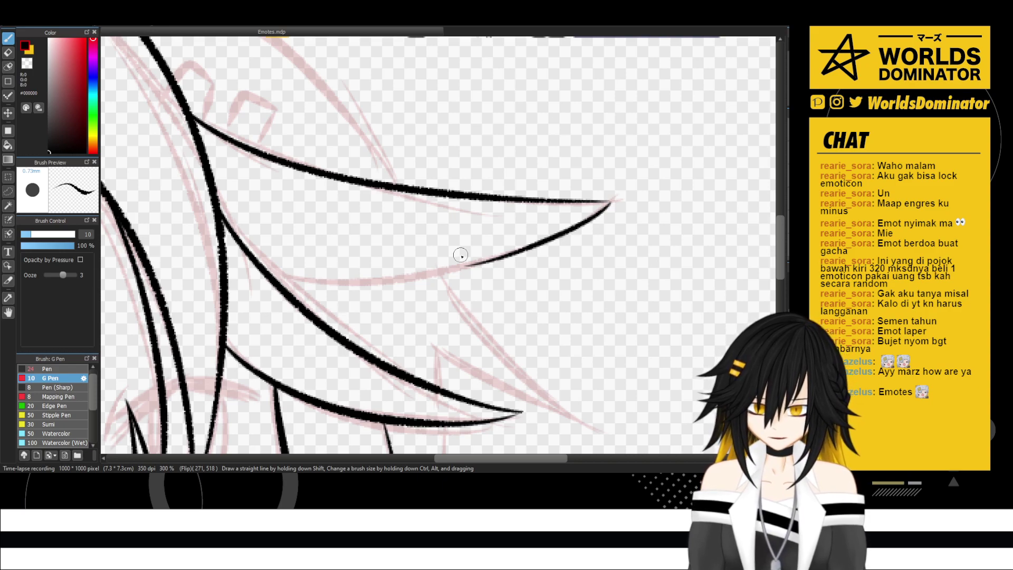
mouse_move(464, 266)
left_mouse_down()
mouse_move(538, 255)
mouse_move(507, 267)
mouse_move(526, 268)
mouse_move(309, 302)
left_mouse_up()
key("ctrl+z")
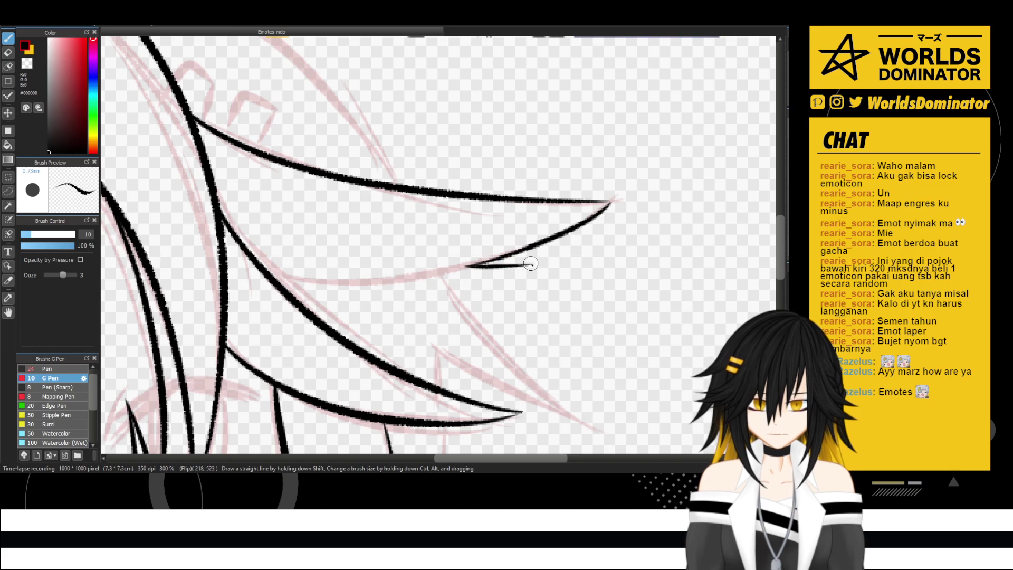
left_click_drag(530, 265, 231, 277)
key("ctrl+z")
mouse_move(530, 265)
left_mouse_down()
mouse_move(407, 293)
mouse_move(258, 270)
left_mouse_up()
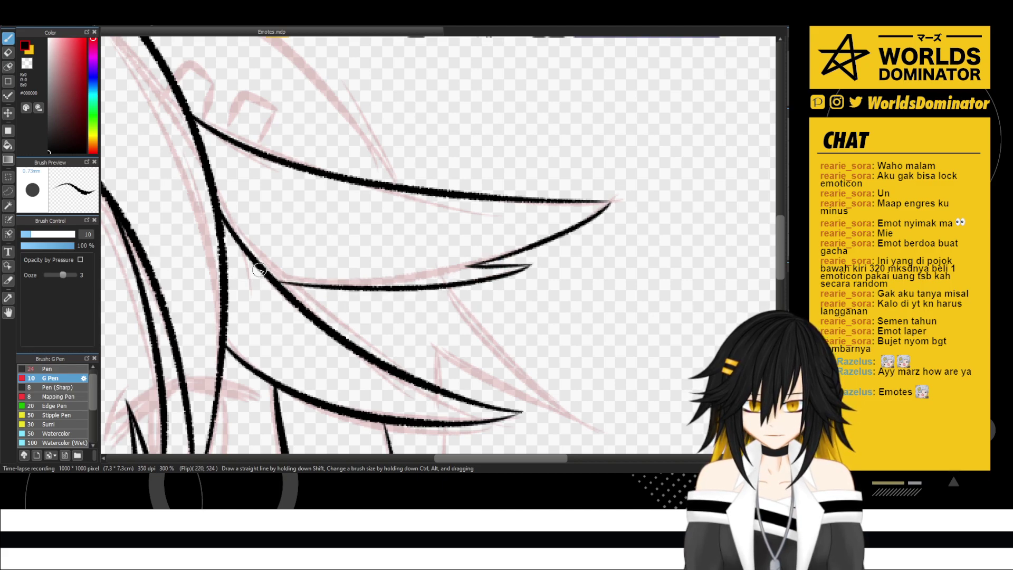
scroll(264, 261, "down", 2)
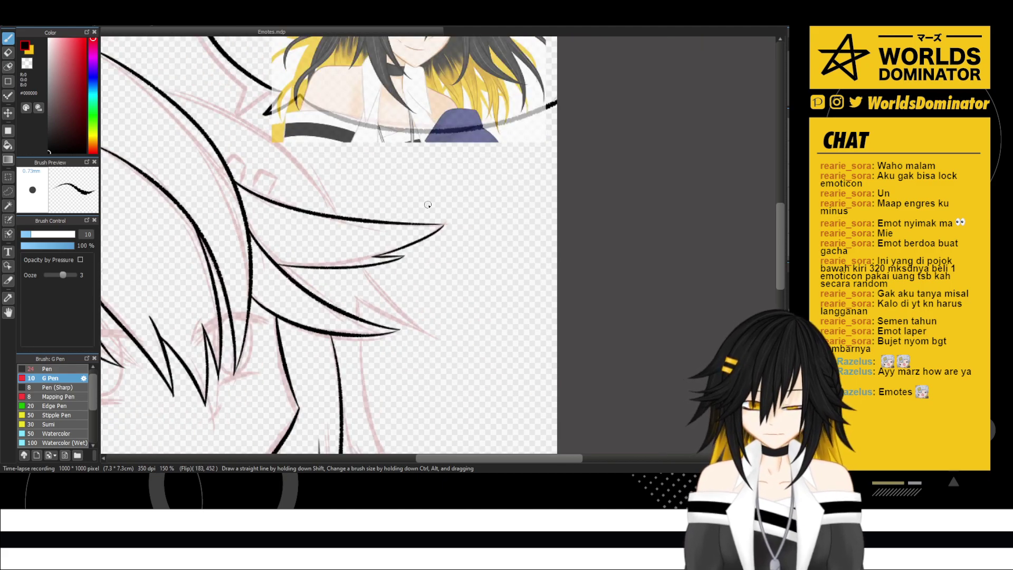
- Return to the unmirrored view and try a different lower edge for the side lock, with a separate pointed tuft beneath it
scroll(427, 204, "down", 3)
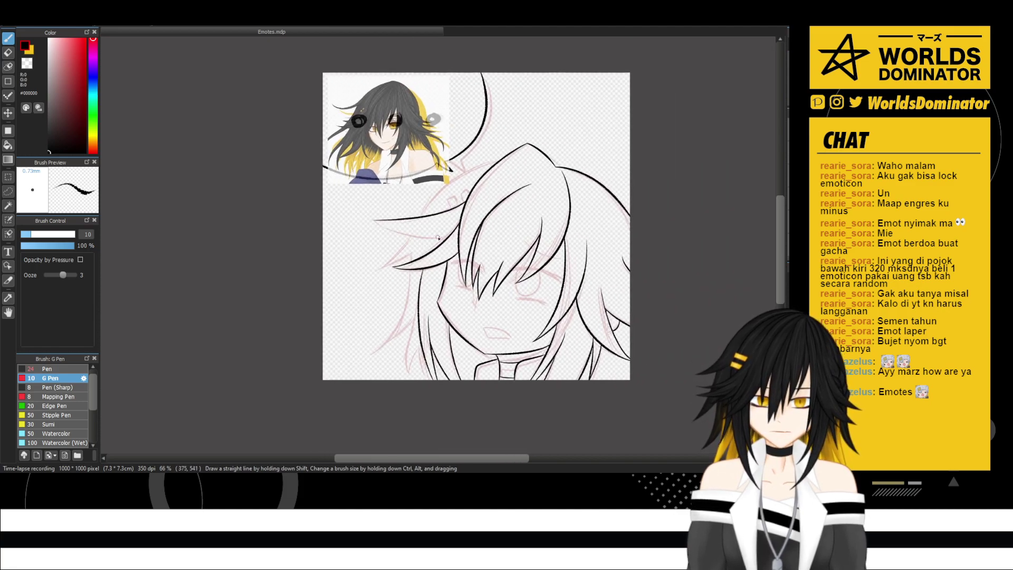
scroll(438, 238, "up", 3)
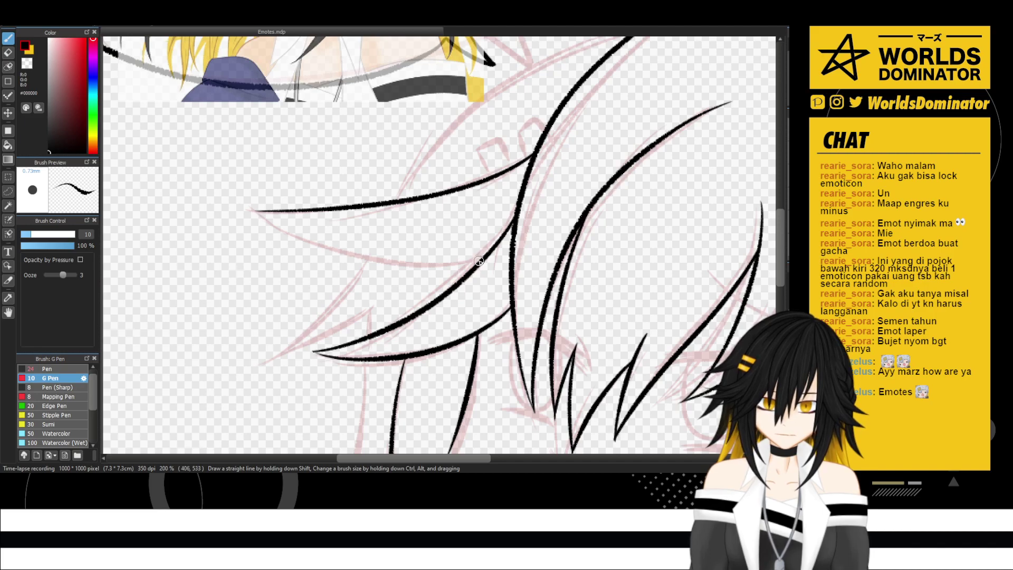
left_click_drag(478, 260, 282, 283)
key("ctrl+z")
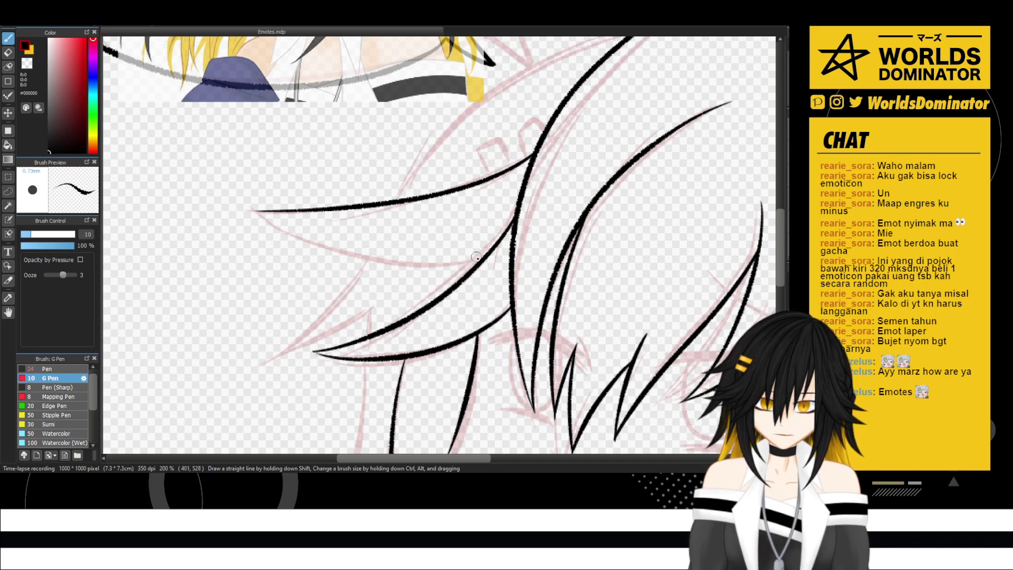
mouse_move(479, 261)
left_mouse_down()
mouse_move(327, 287)
mouse_move(420, 261)
left_mouse_up()
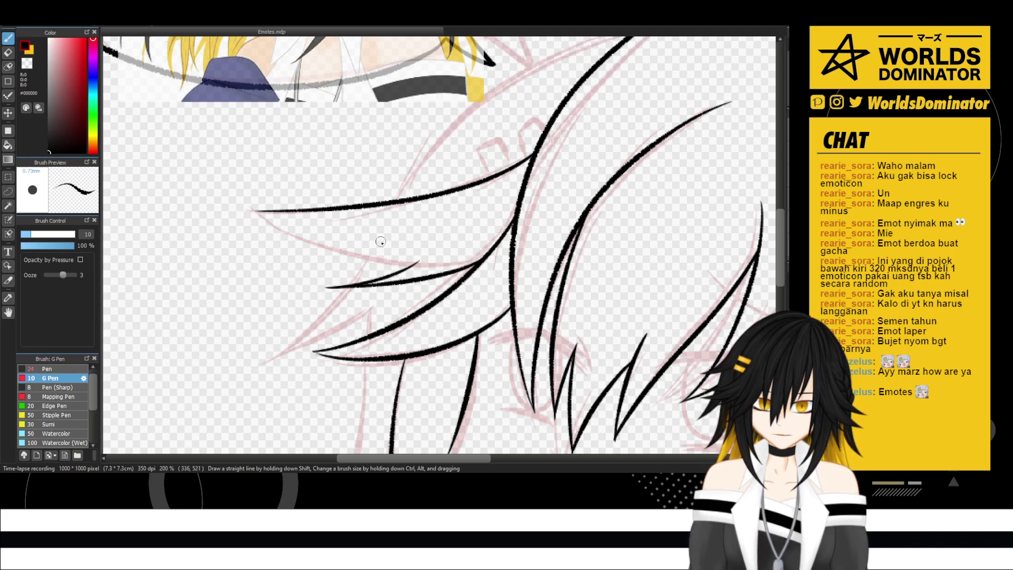
left_click_drag(254, 209, 449, 253)
scroll(449, 252, "down", 3)
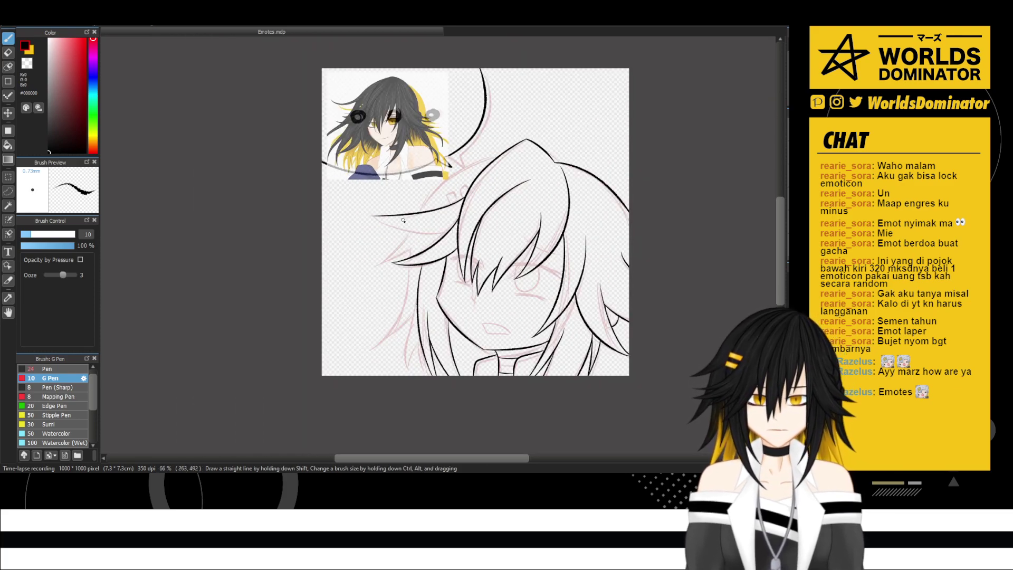
- Try to ink the whole side lock again with a shorter upper point, a notch and a longer lower point
scroll(402, 220, "up", 3)
scroll(599, 226, "up", 1)
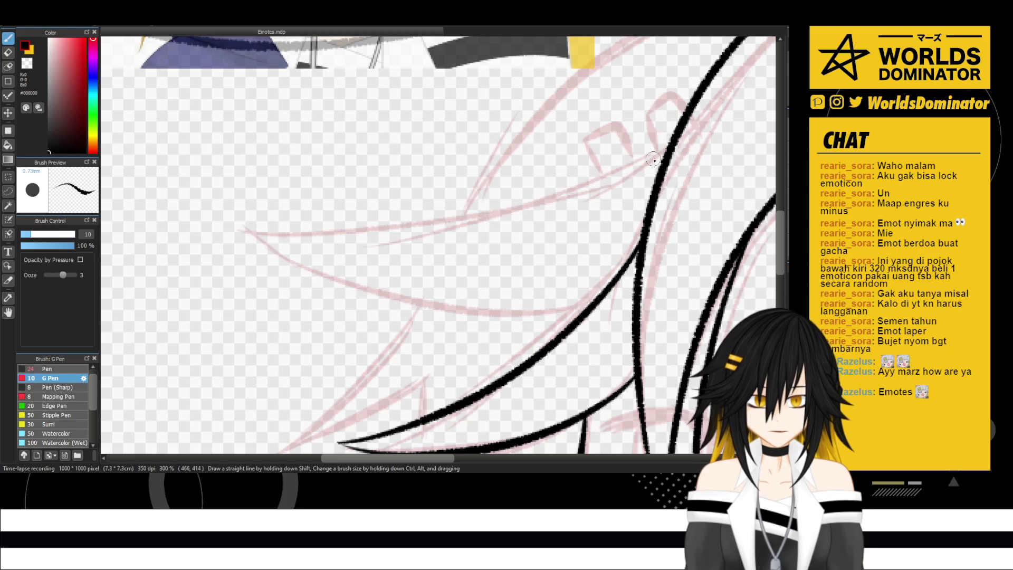
left_click_drag(666, 150, 333, 192)
key("ctrl+z")
mouse_move(665, 151)
left_mouse_down()
mouse_move(471, 213)
mouse_move(300, 209)
mouse_move(452, 223)
mouse_move(430, 230)
mouse_move(246, 234)
mouse_move(422, 317)
mouse_move(575, 309)
left_mouse_up()
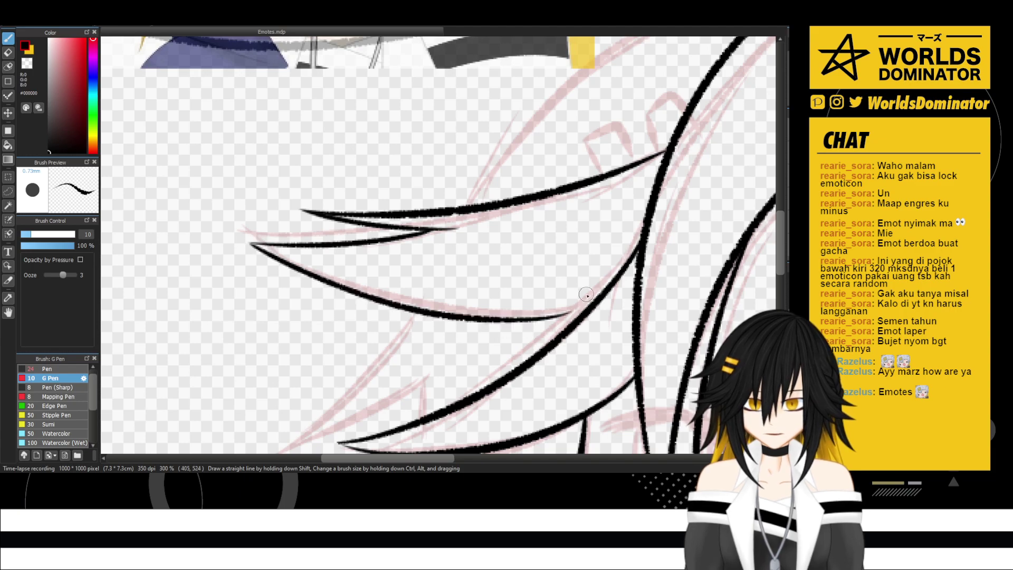
scroll(540, 211, "down", 4)
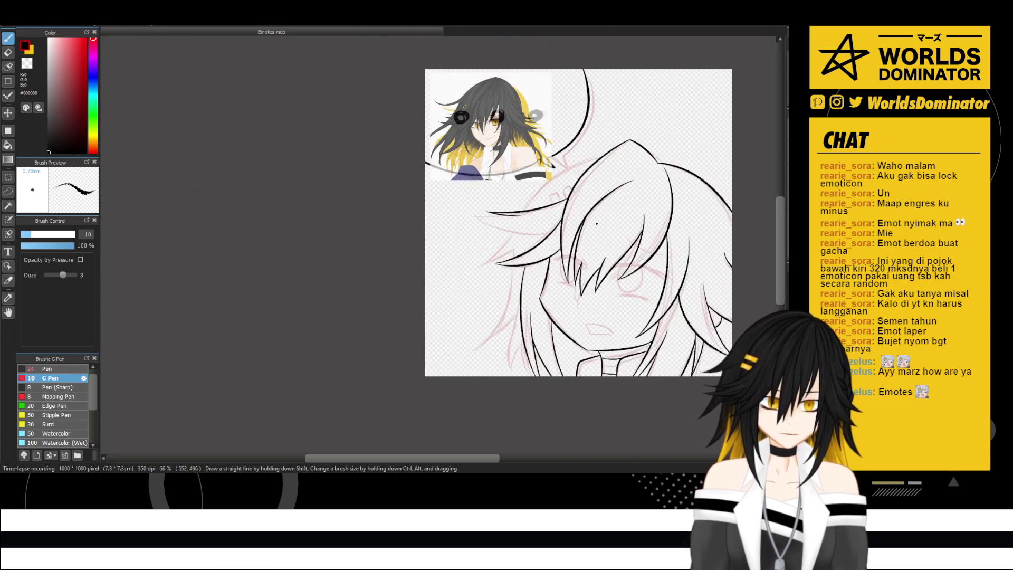
- Ink the long side lock below the hair clips with one smooth upper edge and a curved underside meeting the strand below
scroll(565, 205, "up", 5)
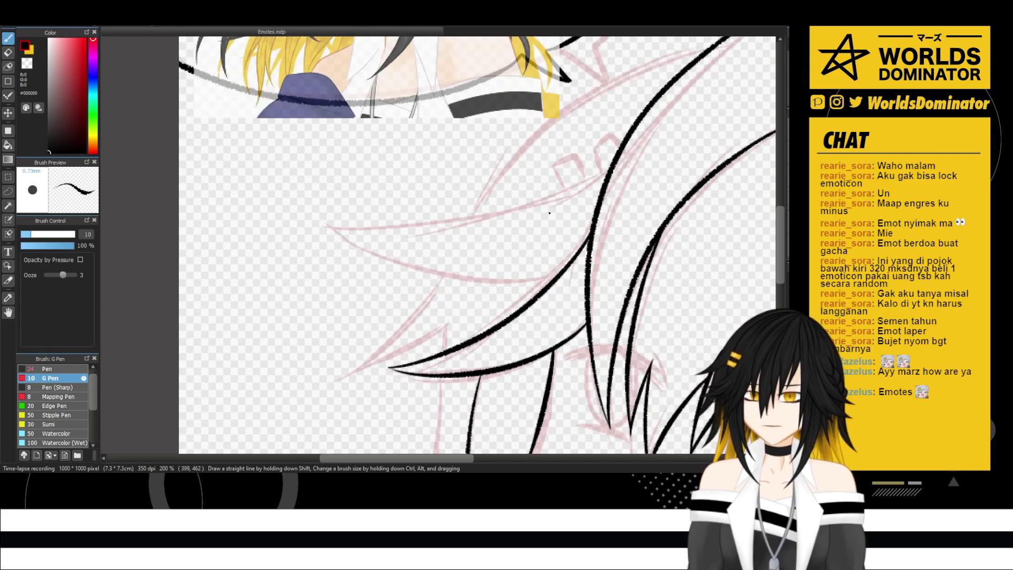
left_click_drag(644, 146, 191, 218)
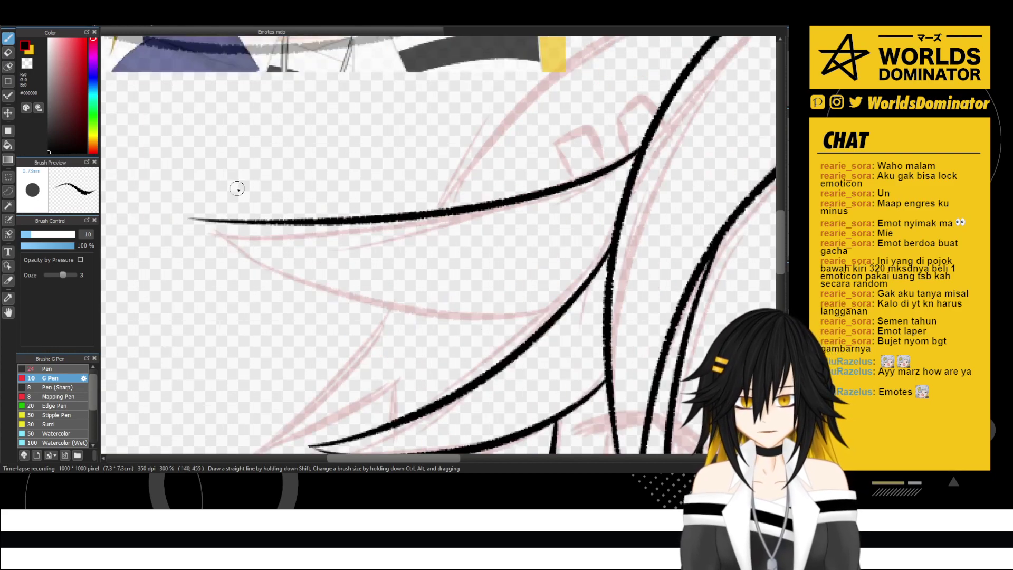
key("ctrl+z")
mouse_move(637, 155)
left_mouse_down()
mouse_move(594, 185)
mouse_move(220, 227)
mouse_move(370, 309)
mouse_move(523, 328)
left_mouse_up()
key("ctrl+z")
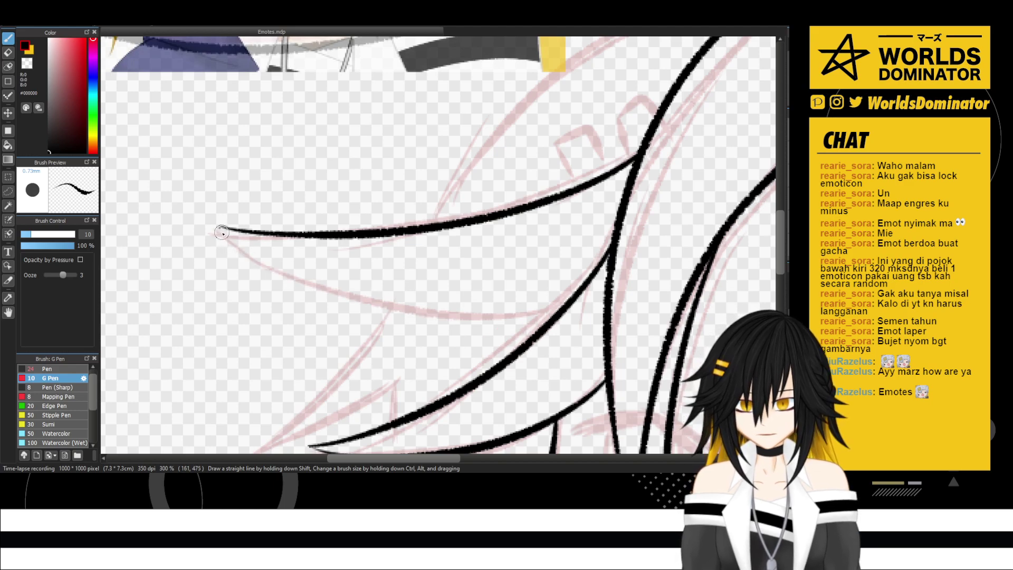
left_click_drag(222, 233, 594, 300)
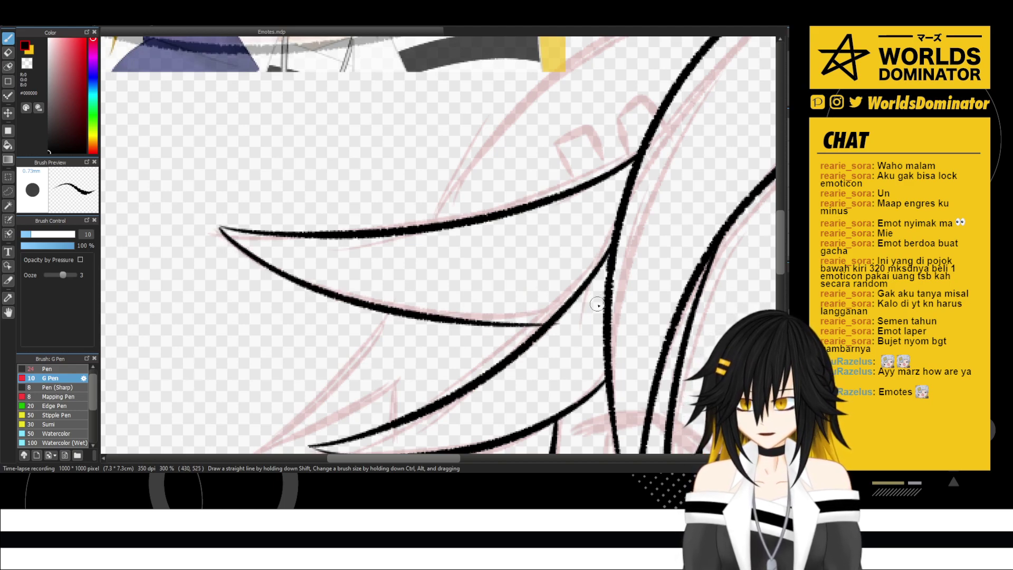
- Erase the underside stroke's overshoot at the neighbouring strand and extend the side lock's outer tip to a sharper point
scroll(621, 295, "up", 2)
key("e")
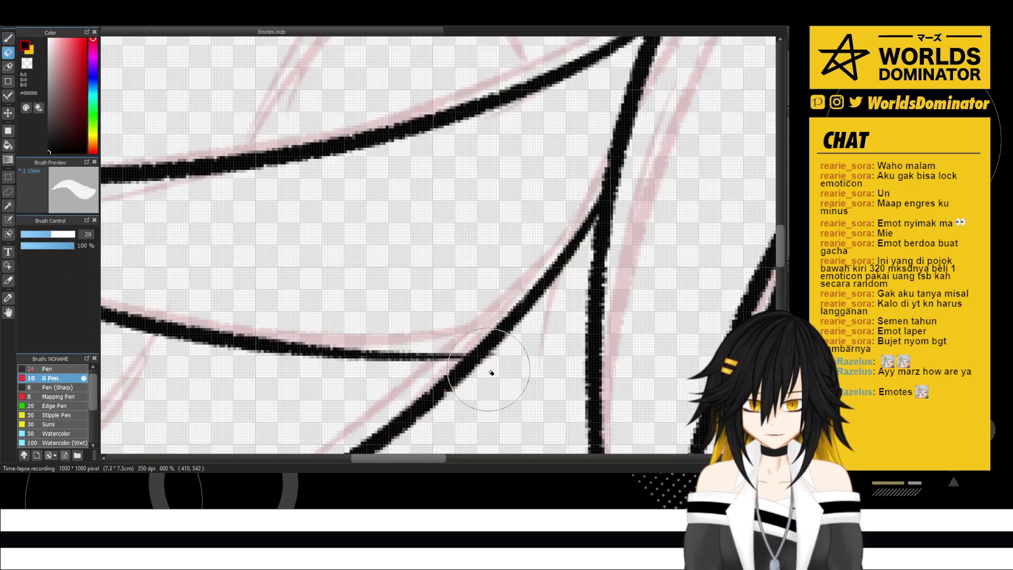
left_click_drag(263, 304, 543, 380)
left_click_drag(280, 343, 424, 399)
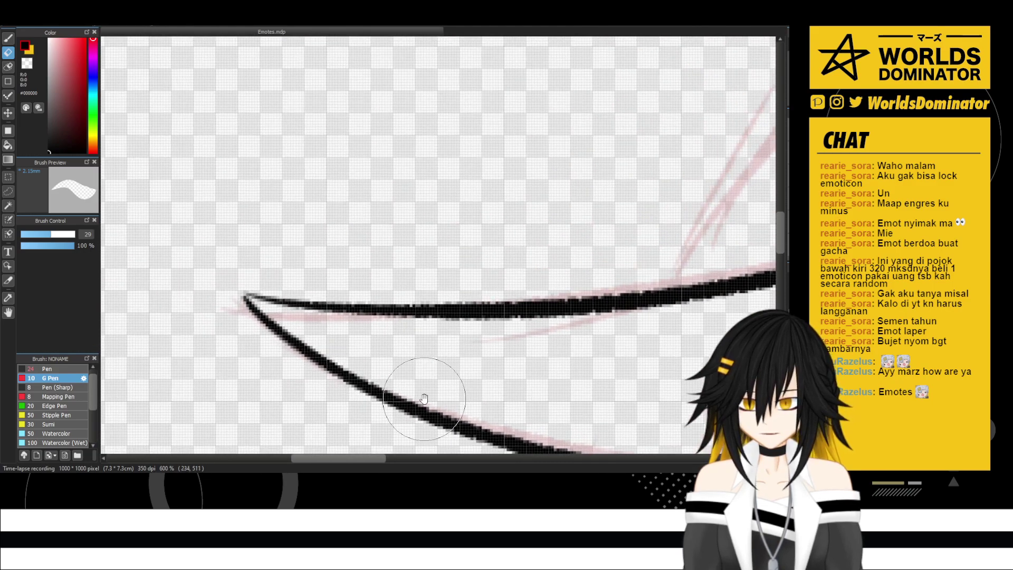
key("b")
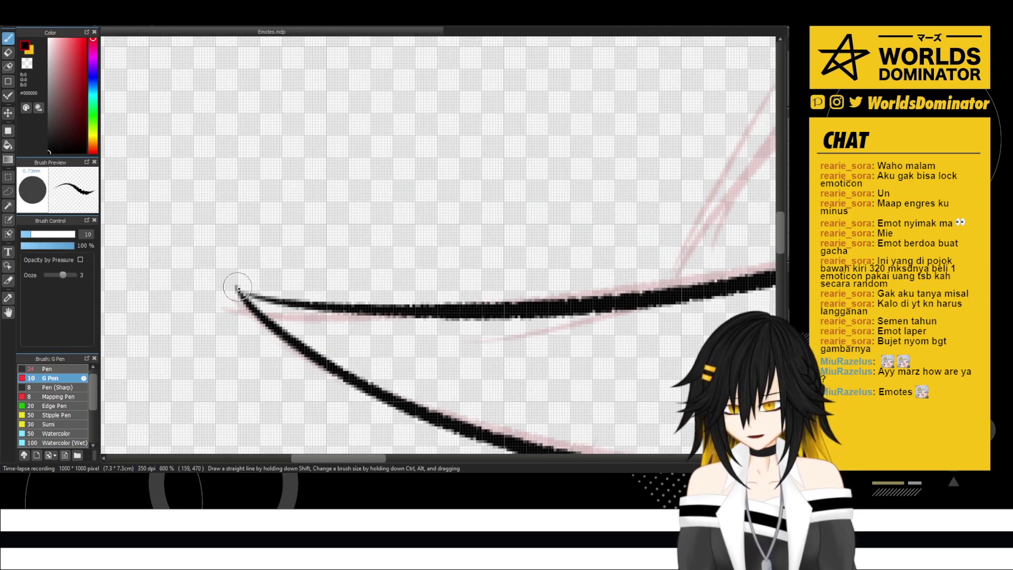
scroll(279, 290, "down", 4)
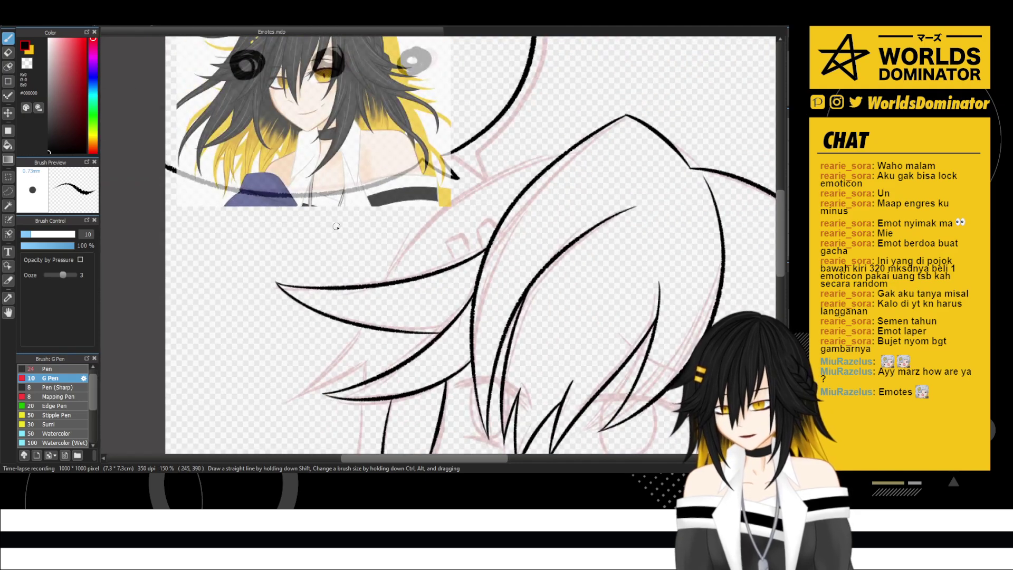
- Ink the inner edge of the outward-flicking strand beside the cheek, from the long side hair line down to its point
scroll(327, 248, "up", 2)
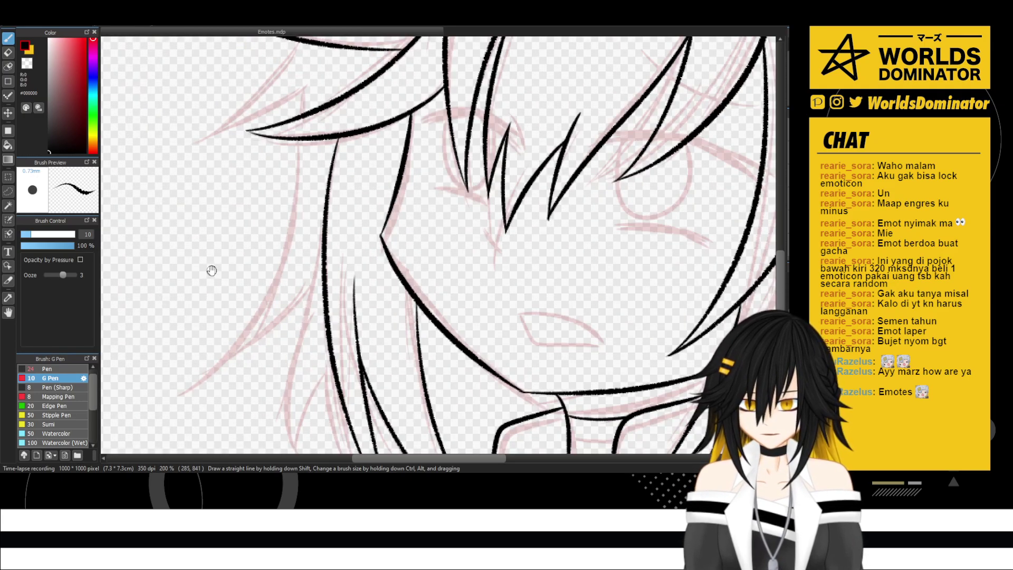
left_click_drag(211, 270, 233, 193)
left_click_drag(346, 181, 208, 299)
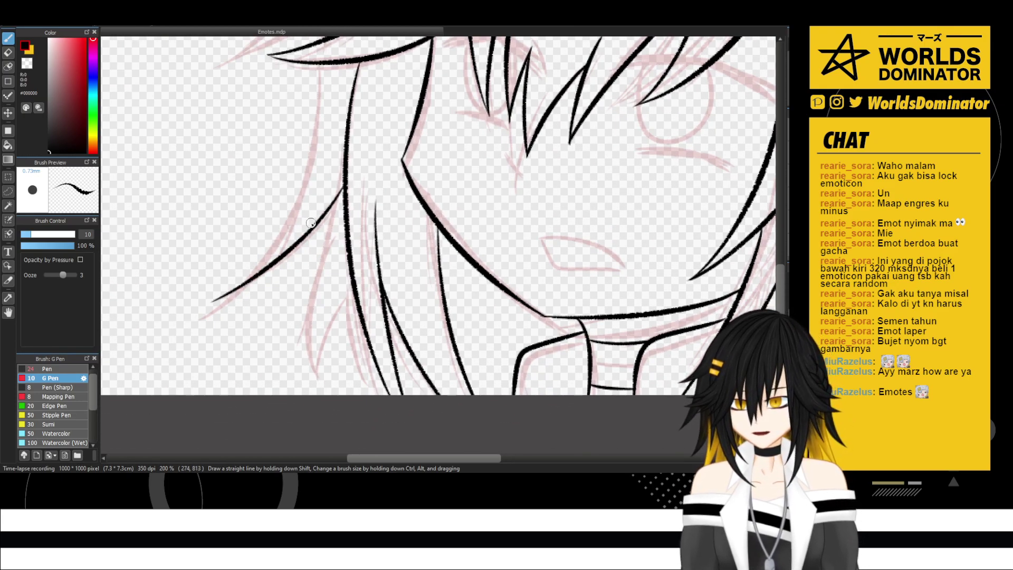
key("ctrl+z")
mouse_move(347, 177)
left_mouse_down()
mouse_move(280, 259)
mouse_move(222, 301)
left_mouse_up()
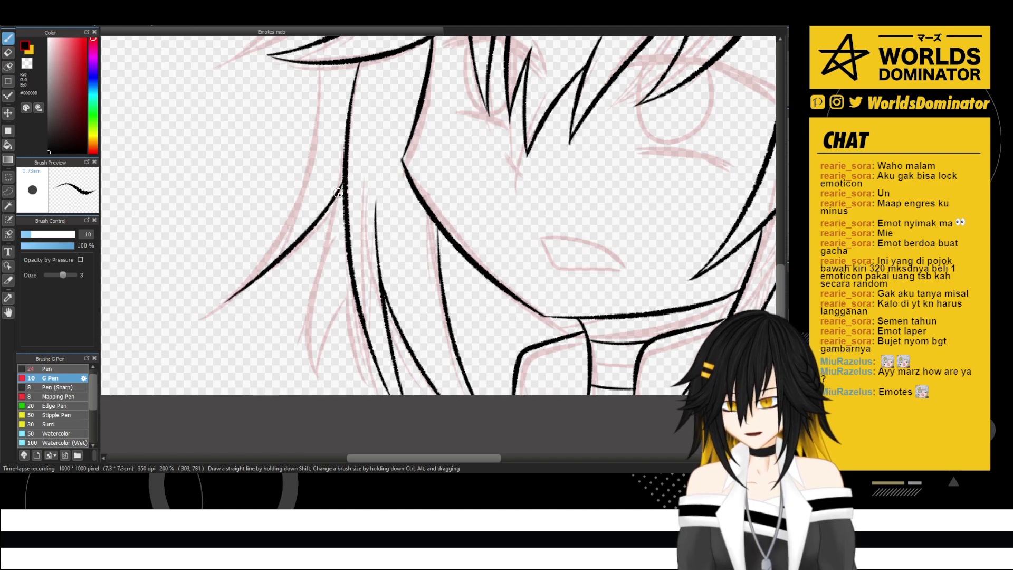
- Ink the curved strands beneath the cheek flick, forming a pointed tuft that runs down to the canvas's lower edge
mouse_move(338, 193)
left_mouse_down()
mouse_move(302, 308)
mouse_move(322, 381)
left_mouse_up()
key("ctrl+z")
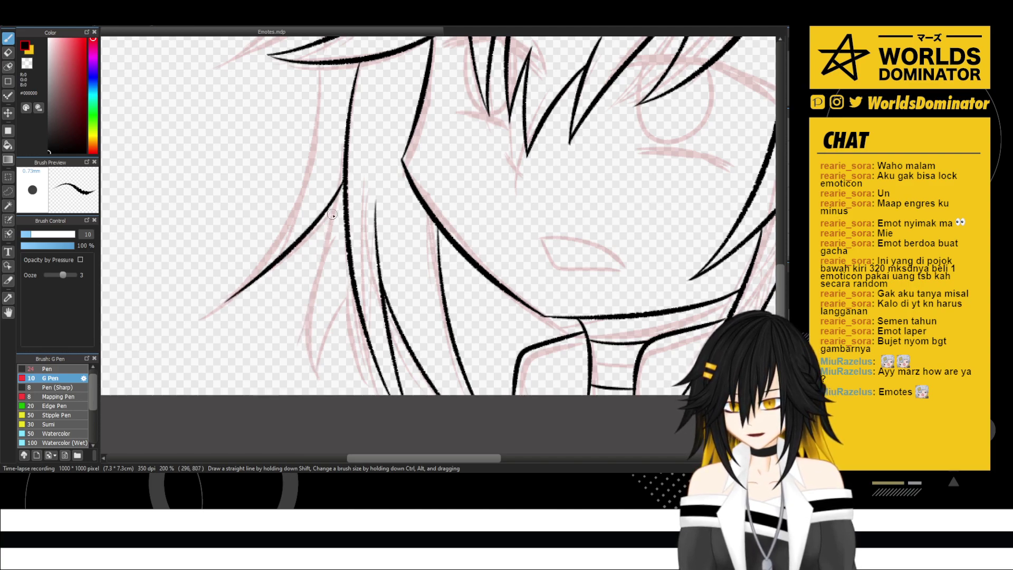
left_click_drag(333, 196, 311, 398)
key("ctrl+z")
left_click_drag(335, 198, 318, 394)
left_click_drag(352, 290, 317, 393)
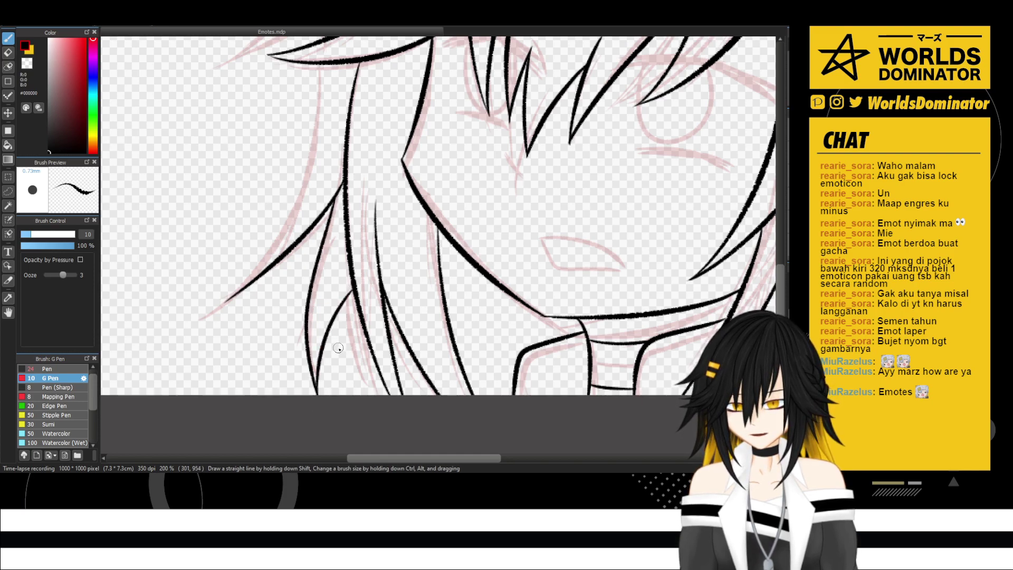
left_click_drag(352, 288, 365, 410)
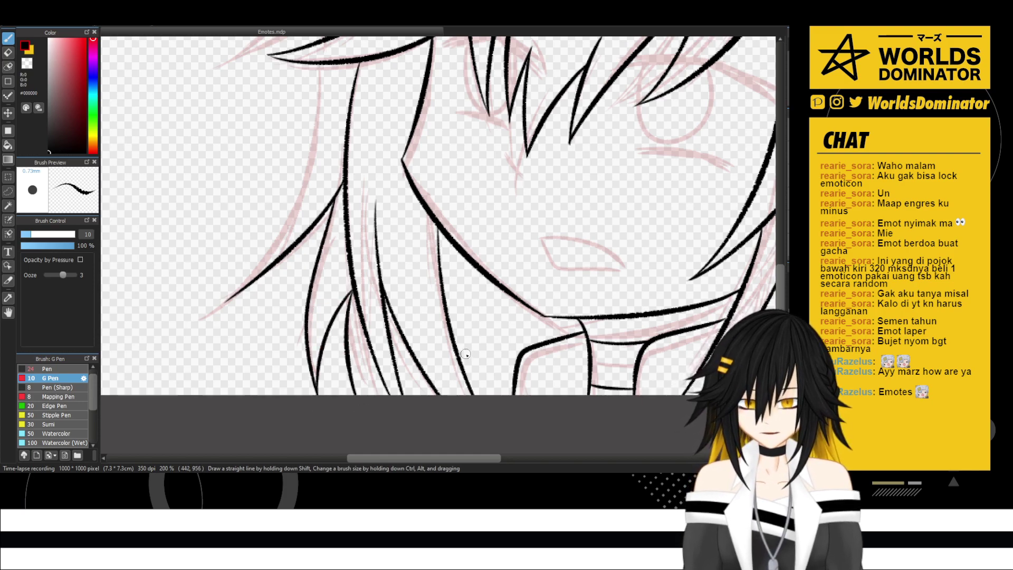
- Add a small pointed tuft below the jaw beside the collar and a short strand under the large lock on the far side
mouse_move(468, 388)
left_mouse_down()
mouse_move(494, 299)
mouse_move(499, 395)
left_mouse_up()
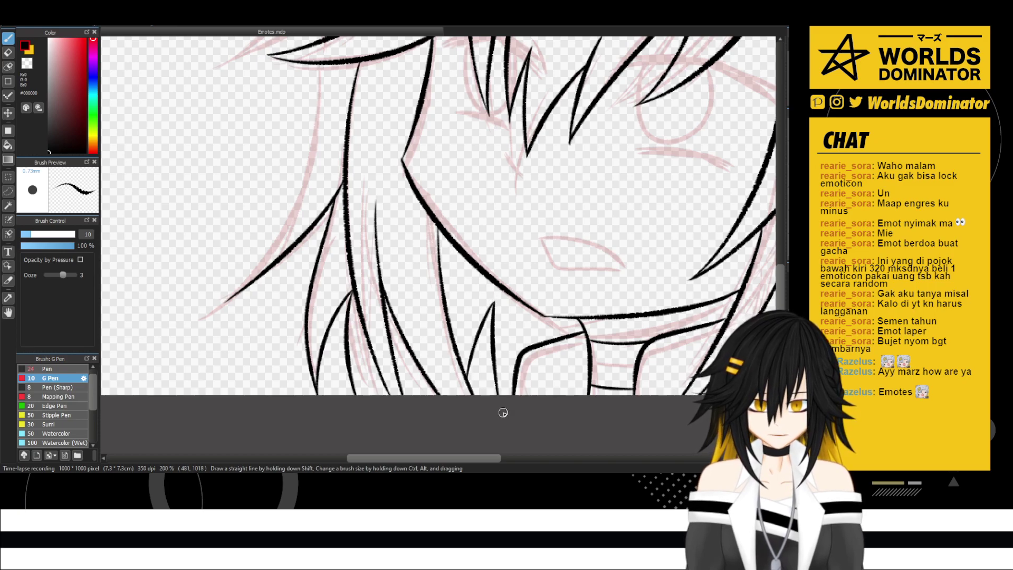
scroll(501, 298, "down", 3)
left_click_drag(642, 296, 545, 305)
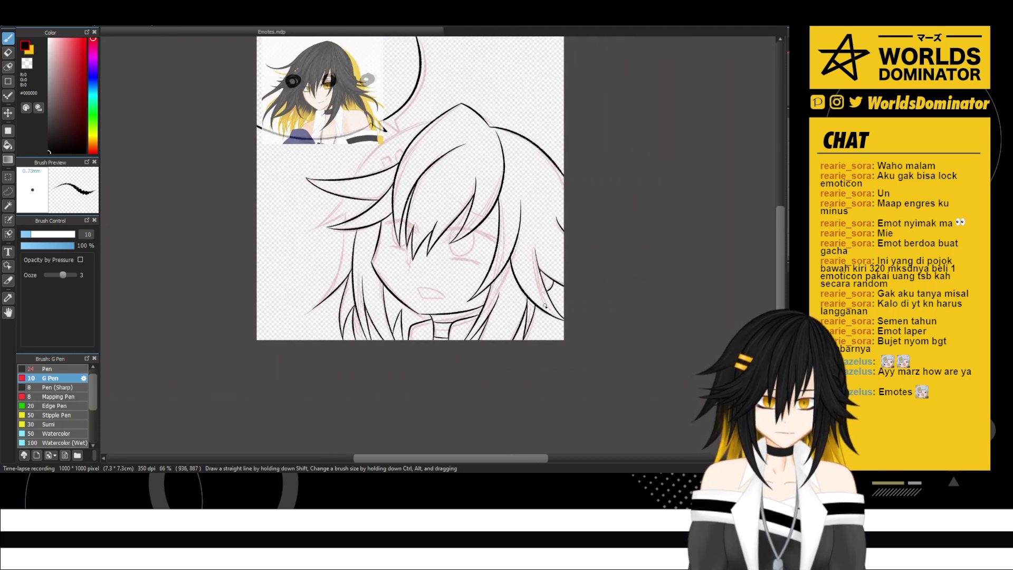
scroll(578, 314, "up", 2)
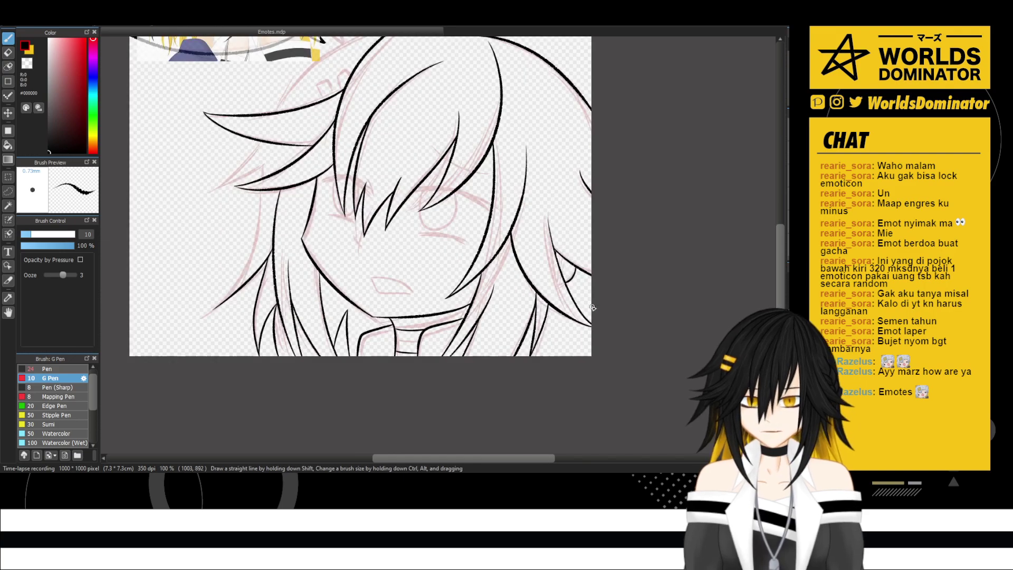
scroll(596, 313, "up", 1)
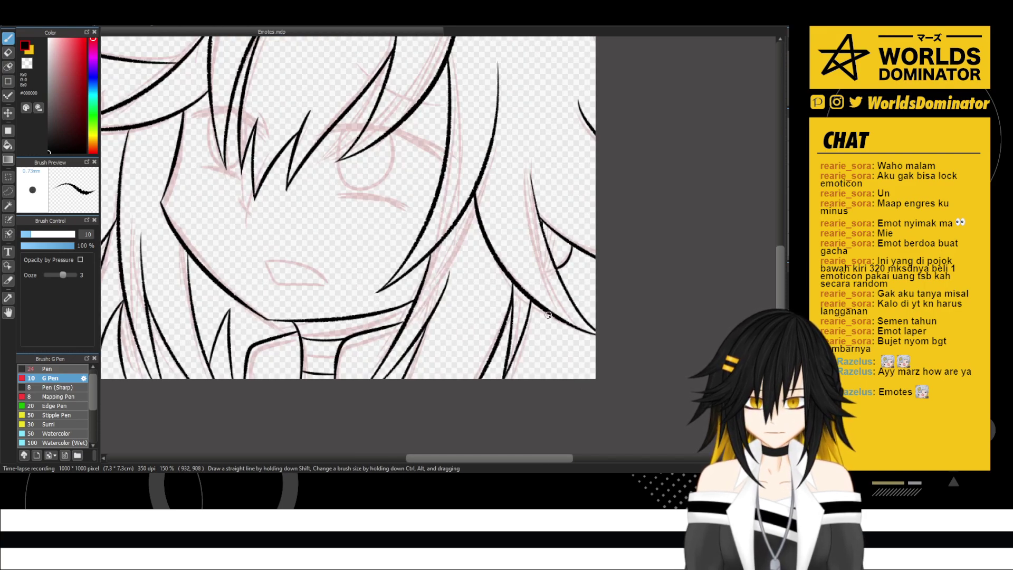
left_click_drag(544, 319, 547, 378)
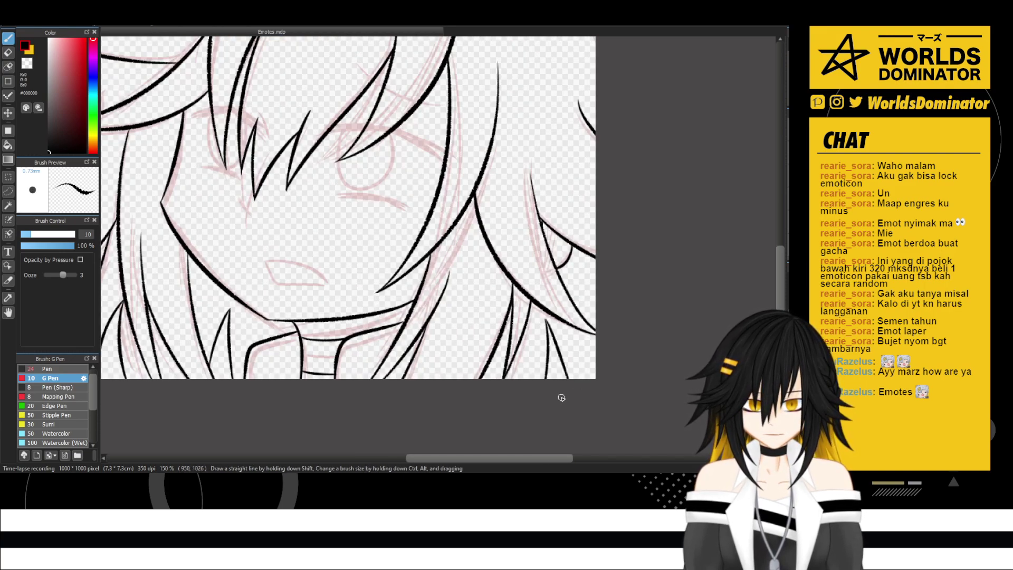
- Ink the lower and upper edges of the pointed tuft beneath the long side lock, meeting at its outer tip
scroll(423, 297, "down", 2)
scroll(415, 295, "up", 6)
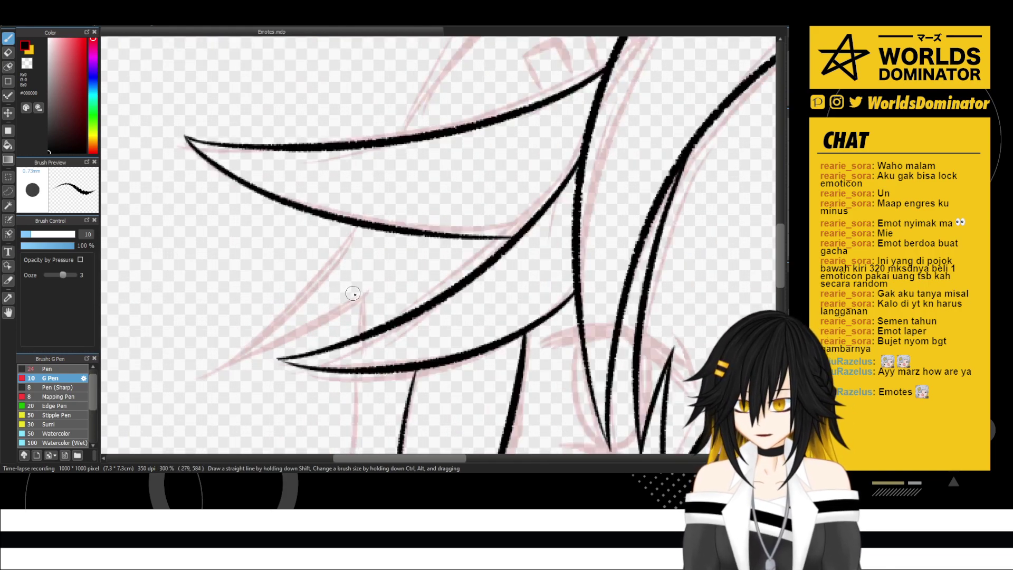
left_click_drag(368, 293, 184, 376)
mouse_move(357, 227)
left_mouse_down()
mouse_move(277, 333)
mouse_move(203, 384)
left_mouse_up()
key("ctrl+z")
mouse_move(357, 227)
left_mouse_down()
mouse_move(296, 309)
mouse_move(207, 381)
left_mouse_up()
key("ctrl+z")
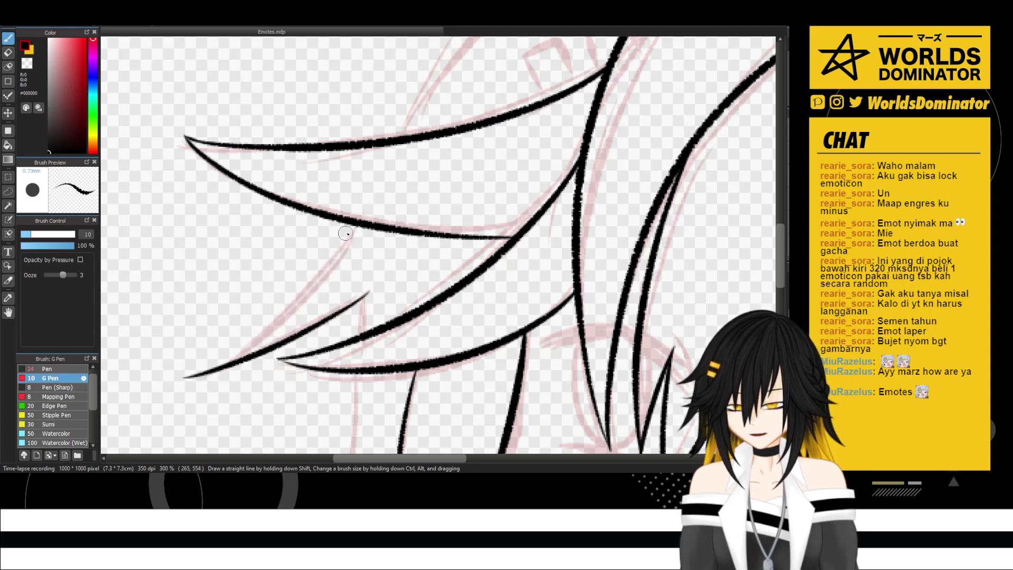
mouse_move(361, 224)
left_mouse_down()
mouse_move(287, 314)
mouse_move(193, 358)
left_mouse_up()
key("ctrl+z")
left_click_drag(359, 218, 191, 363)
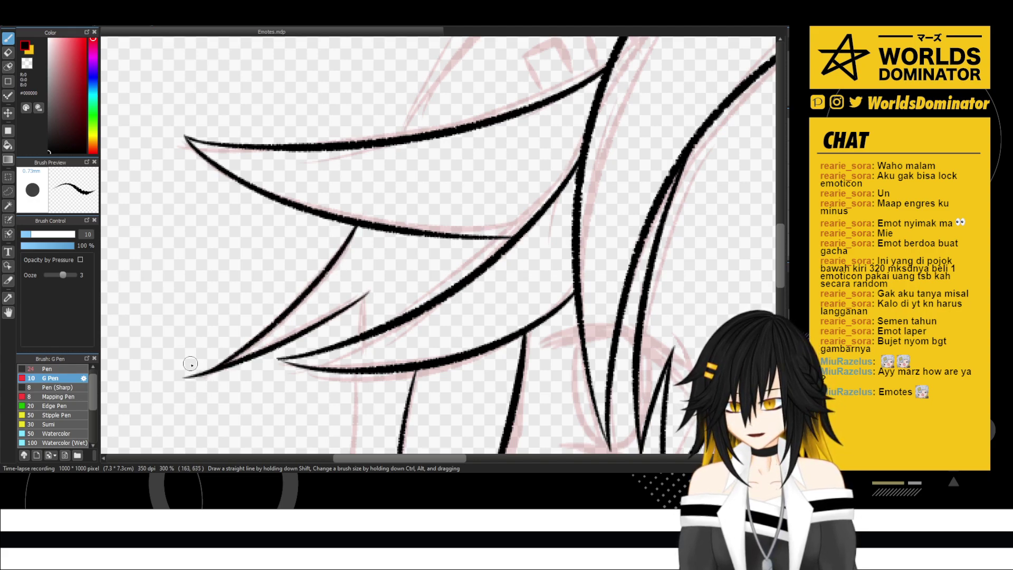
- Ink a short notch line joining the inner end of the pointed tuft to the lock below it
mouse_move(321, 294)
left_mouse_down()
mouse_move(311, 229)
mouse_move(335, 246)
left_mouse_up()
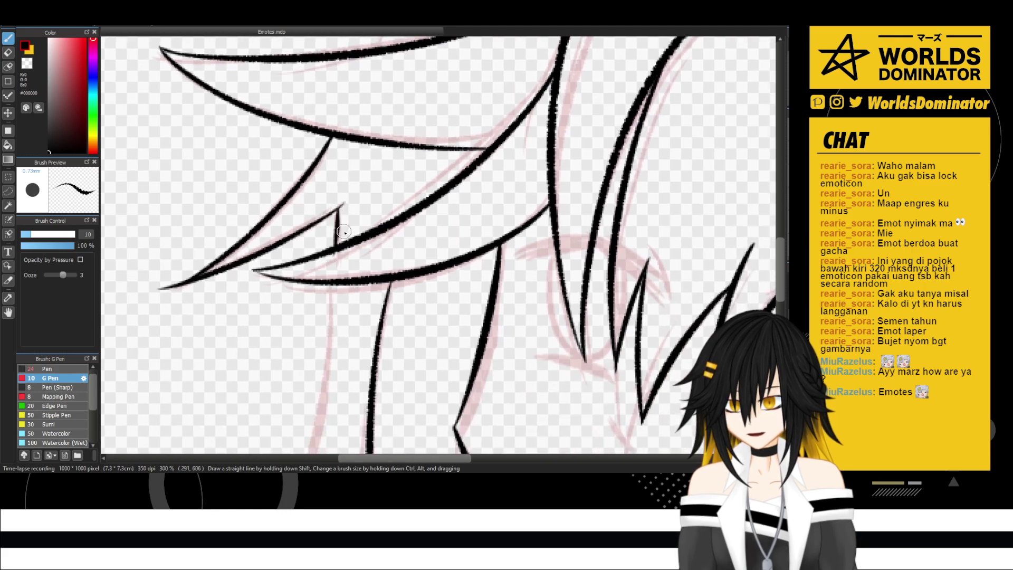
key("ctrl+z")
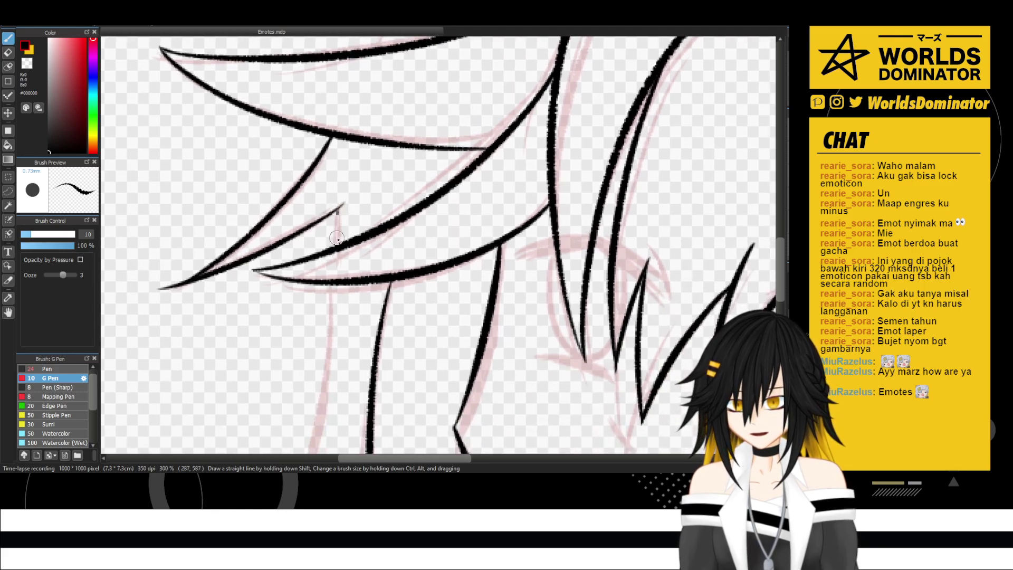
key("ctrl+y")
- Ink the outer edge of the cheek flick from the side lock down to its tip and erase the overshooting line ends
scroll(337, 235, "down", 2)
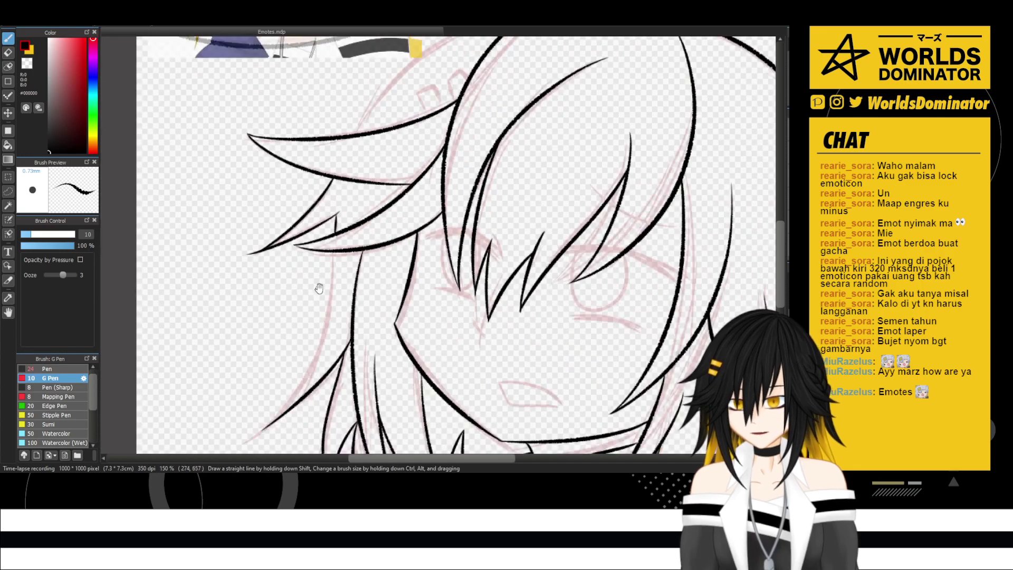
left_click_drag(317, 303, 331, 208)
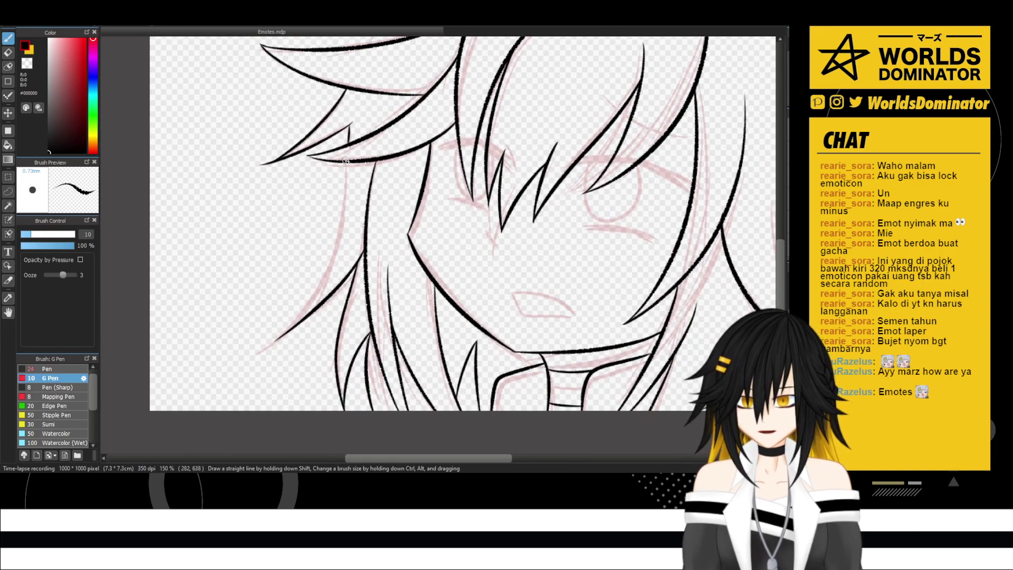
left_click_drag(345, 160, 280, 335)
scroll(337, 192, "up", 2)
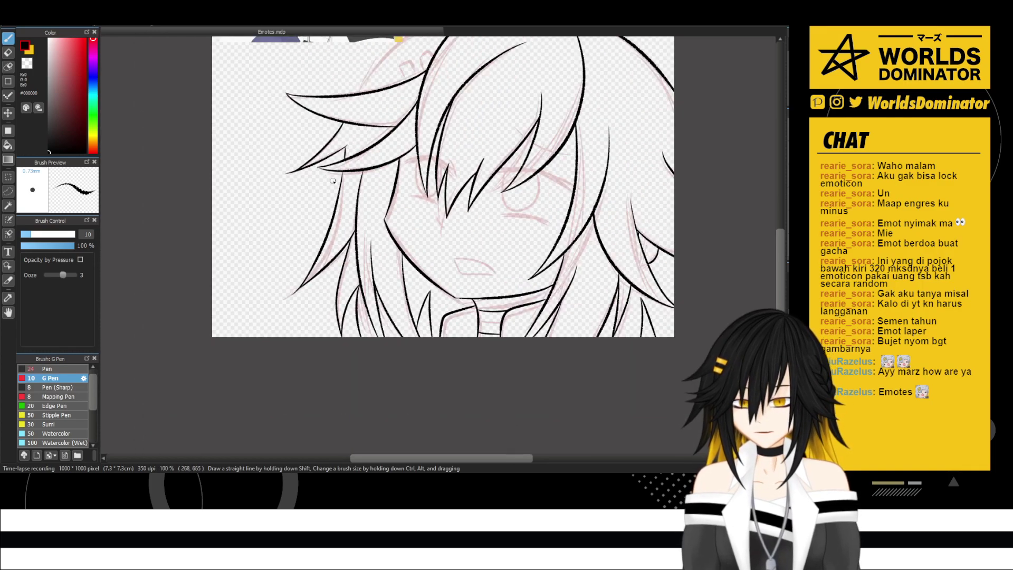
key("e")
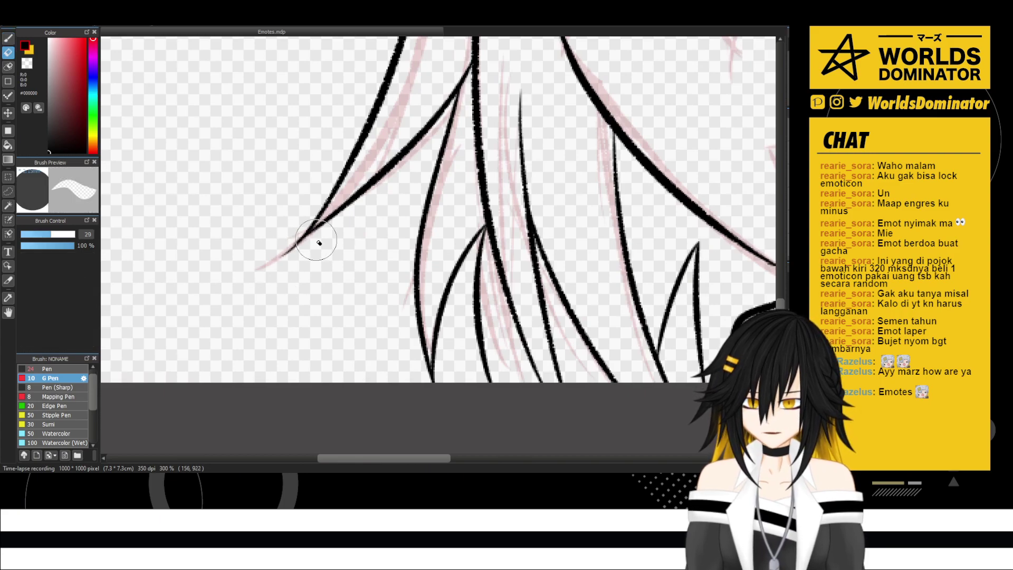
left_click_drag(287, 264, 299, 221)
scroll(299, 221, "down", 3)
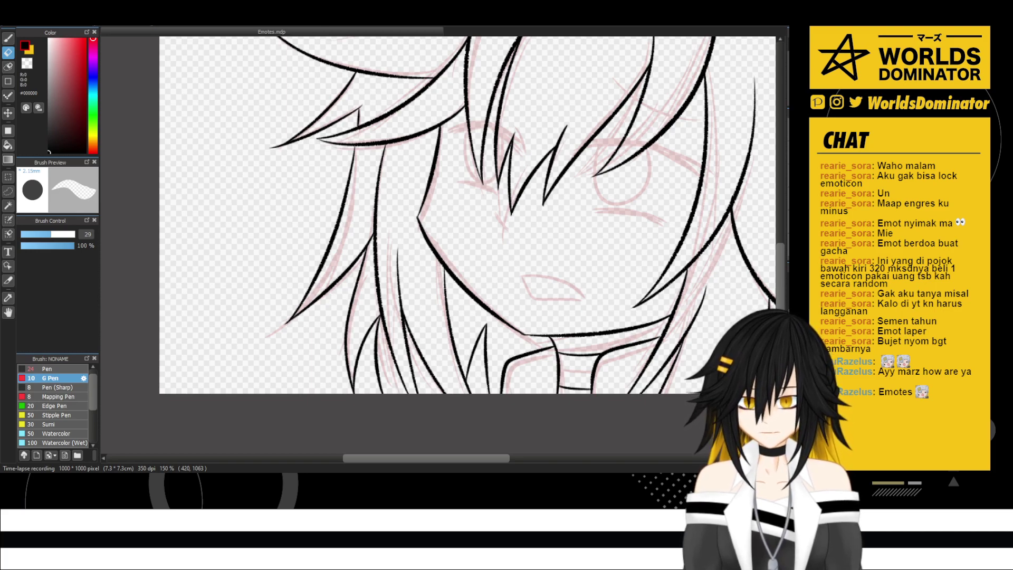
- Ink the outer hair contour from the crown, around the hair clips, down to the upper edge of the long side lock
scroll(479, 142, "down", 5)
left_click_drag(504, 131, 493, 228)
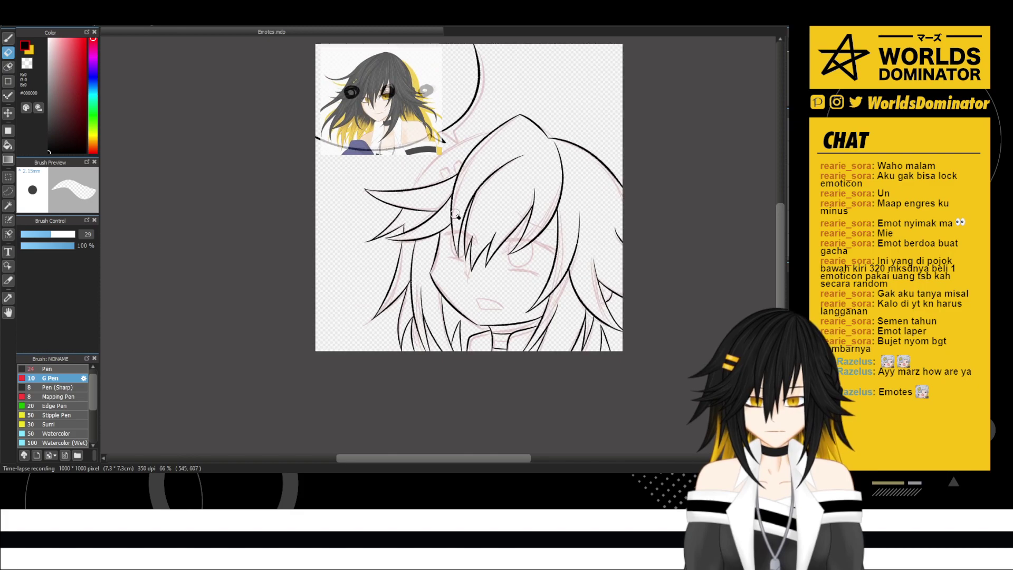
scroll(452, 210, "up", 1)
scroll(459, 200, "down", 2)
scroll(452, 157, "up", 5)
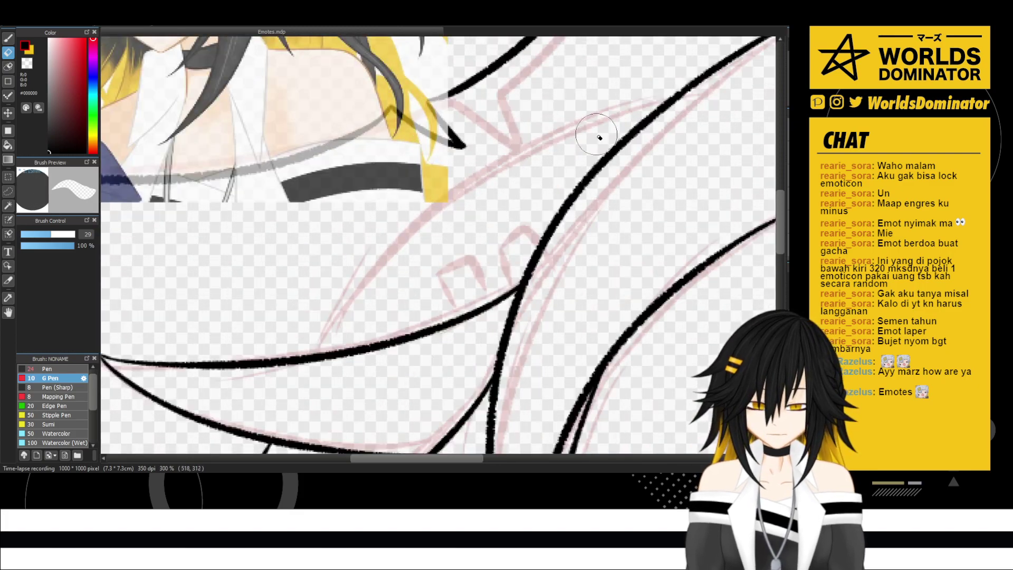
key("b")
mouse_move(675, 96)
left_mouse_down()
mouse_move(549, 130)
mouse_move(343, 296)
left_mouse_up()
key("ctrl+z")
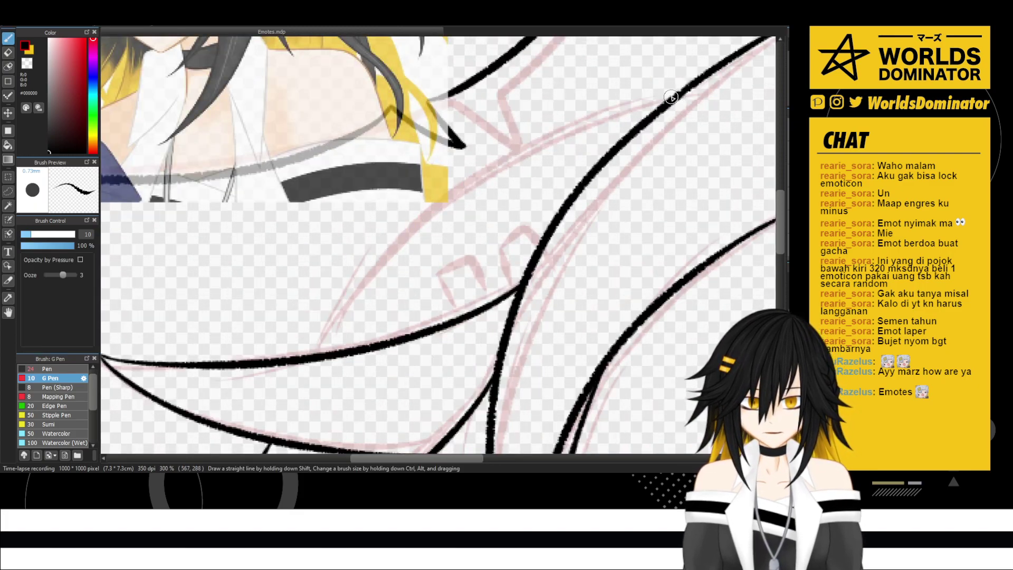
mouse_move(669, 100)
left_mouse_down()
mouse_move(341, 289)
mouse_move(300, 346)
left_mouse_up()
left_click_drag(369, 290, 436, 172)
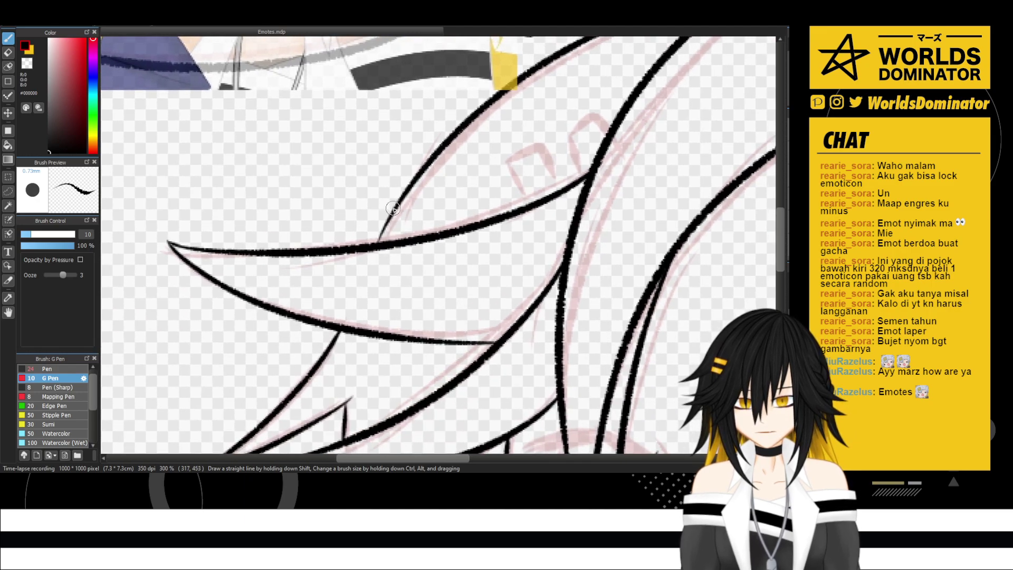
left_click_drag(391, 216, 376, 241)
key("ctrl+z")
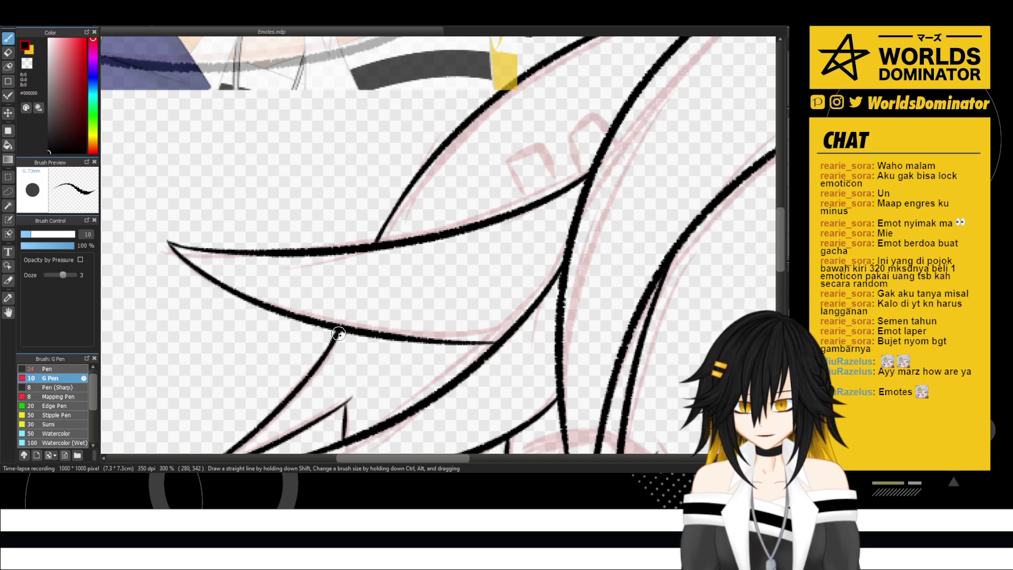
scroll(356, 255, "down", 4)
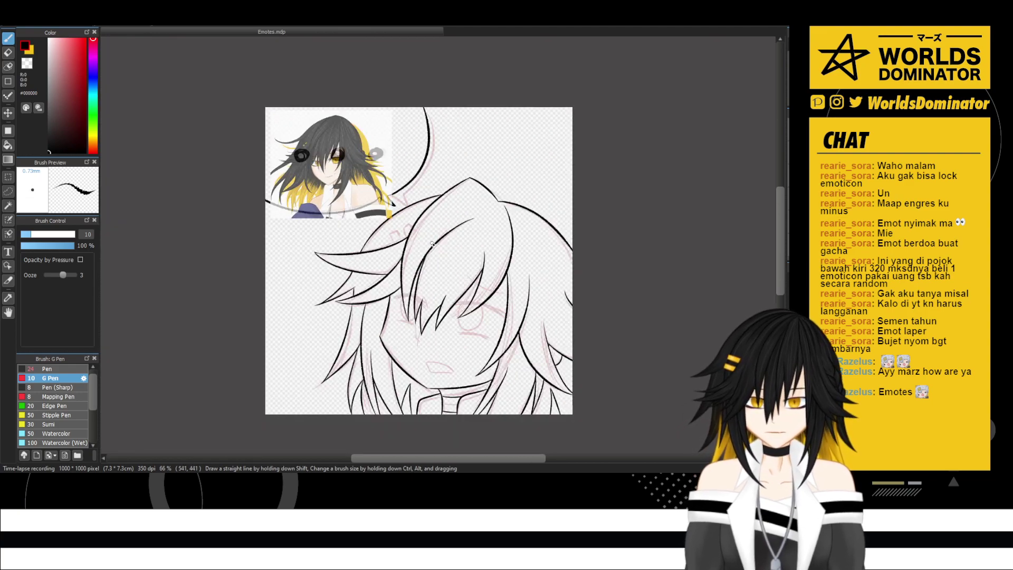
- Ink the two small rectangular hair clips on the hair contour beside the bangs
scroll(432, 242, "up", 5)
scroll(431, 231, "up", 1)
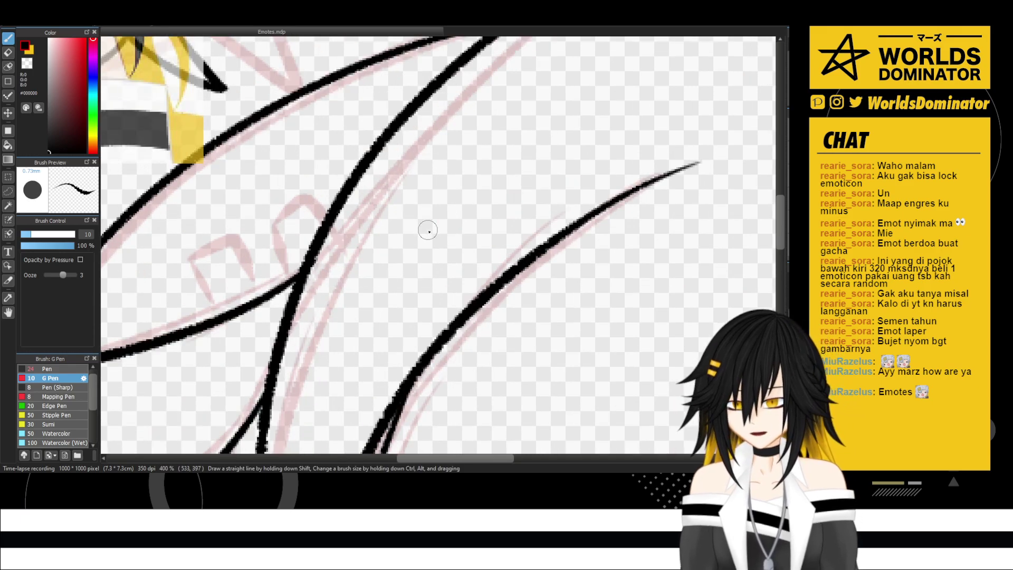
mouse_move(227, 318)
left_mouse_down()
mouse_move(196, 262)
mouse_move(234, 245)
mouse_move(254, 294)
left_mouse_up()
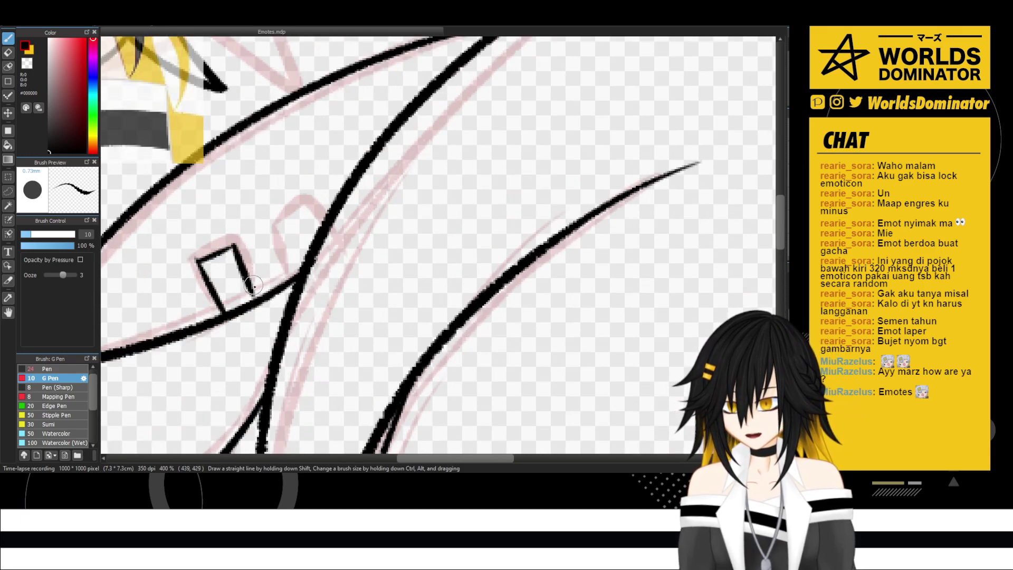
key("ctrl+z")
left_click_drag(235, 246, 257, 285)
left_click_drag(262, 238, 283, 287)
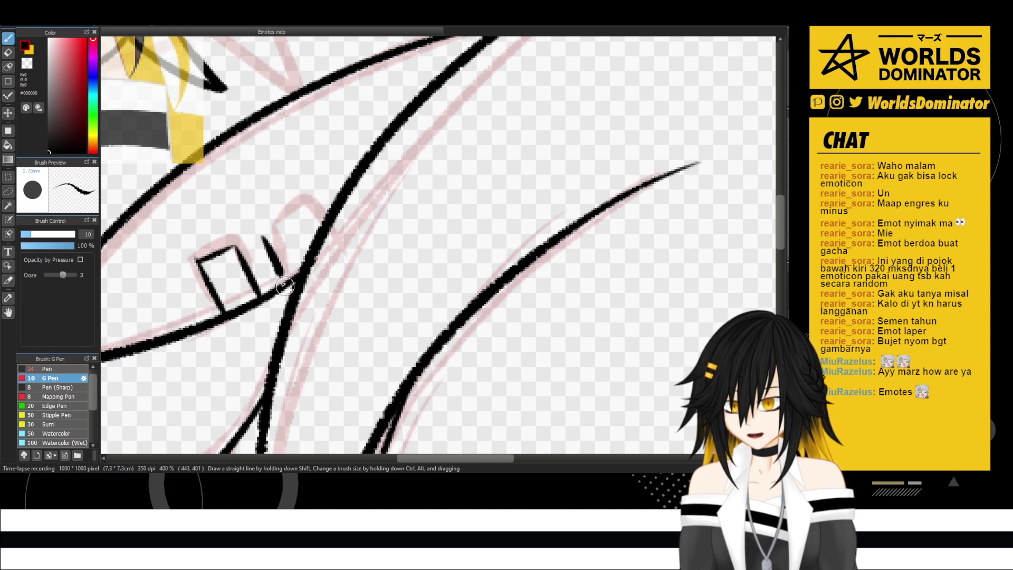
key("ctrl+z")
mouse_move(262, 237)
left_mouse_down()
mouse_move(282, 285)
mouse_move(287, 223)
mouse_move(295, 217)
mouse_move(310, 244)
mouse_move(338, 180)
left_mouse_up()
scroll(308, 232, "down", 3)
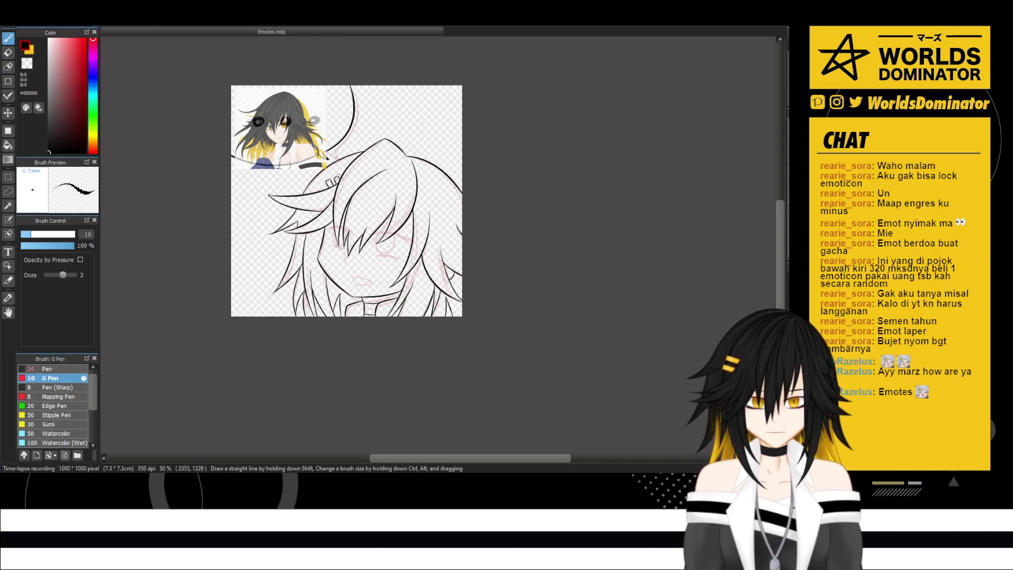
- Remove the character reference picture from the speech bubble area, keeping the black line art
key("Delete")
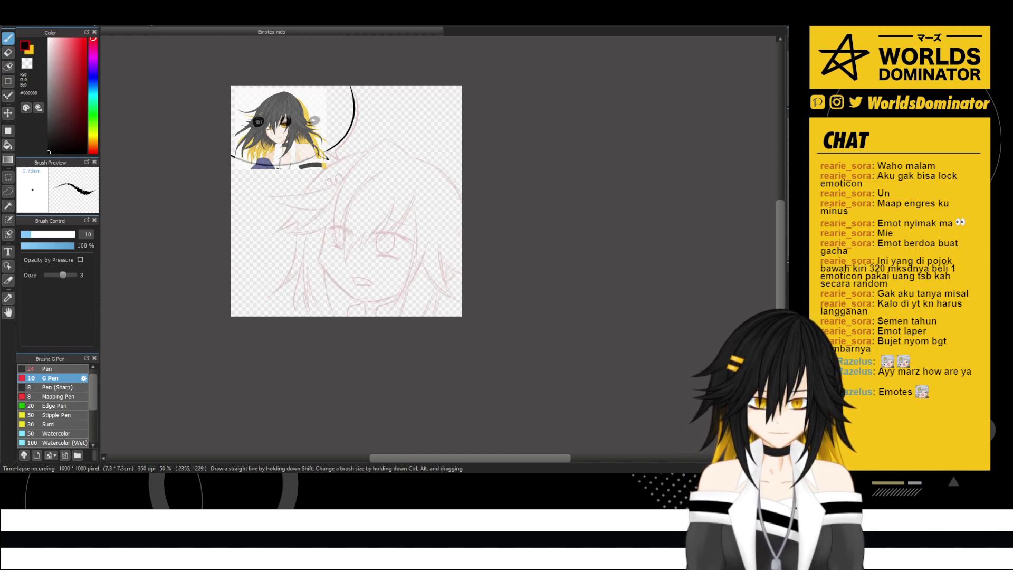
key("ctrl+z")
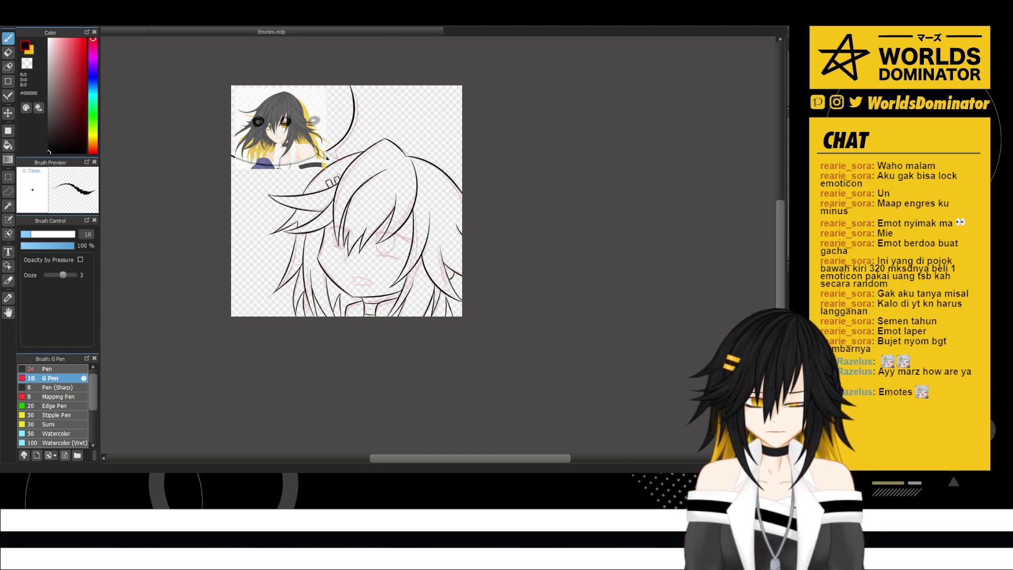
key("Delete")
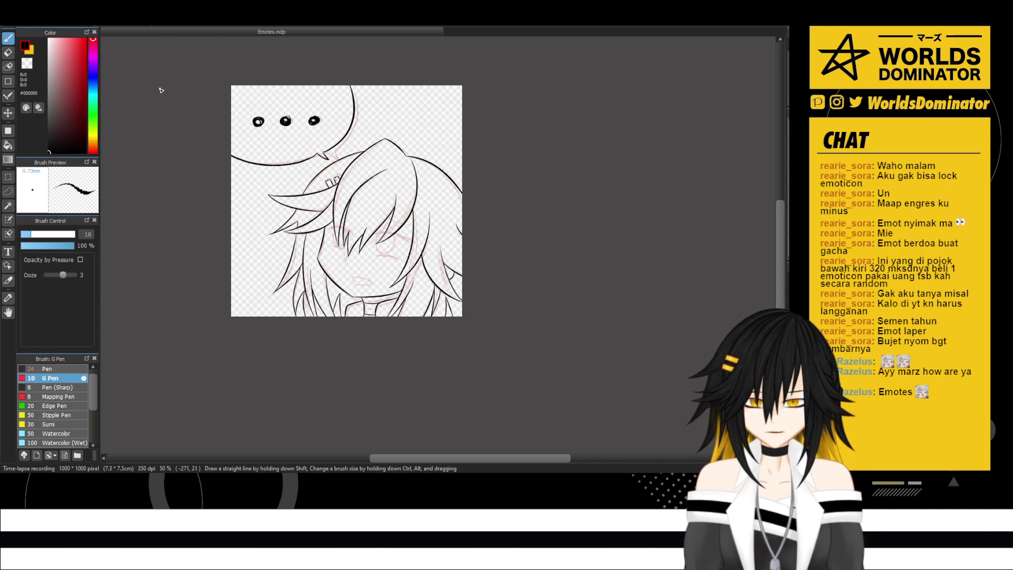
- Fill the whole canvas behind the line art with a dark red backdrop colour
mouse_move(68, 81)
left_mouse_down()
mouse_move(77, 75)
mouse_move(72, 94)
left_mouse_up()
key("g")
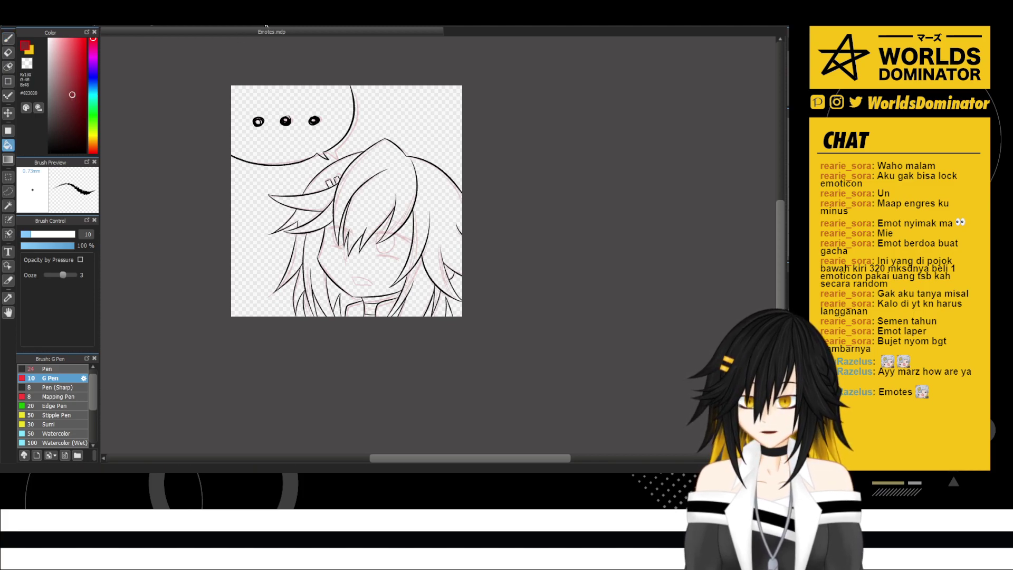
left_click(400, 125)
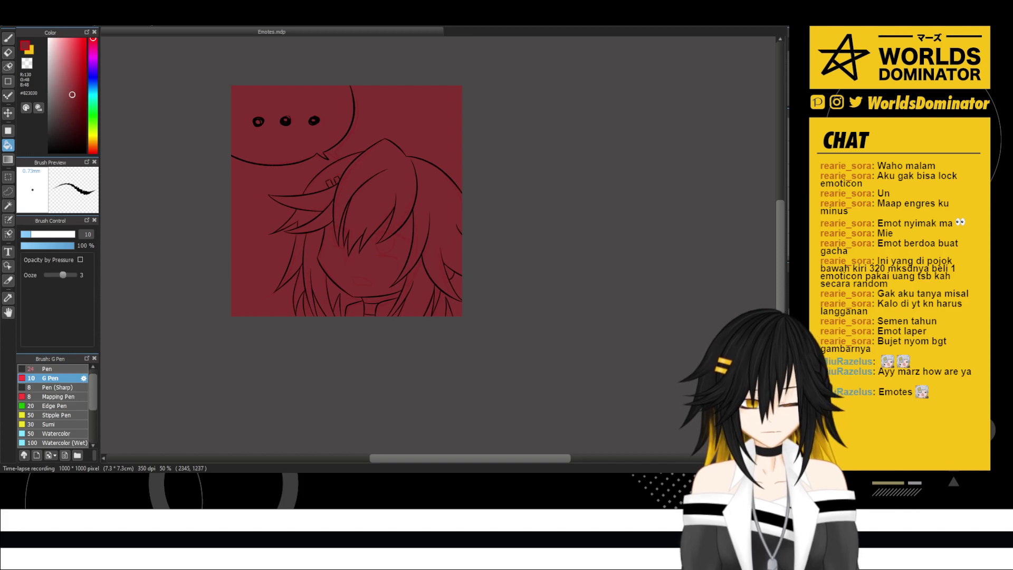
- Paint straight white Pen borders along the speech bubble's left and top edges, just inside its outline
key("b")
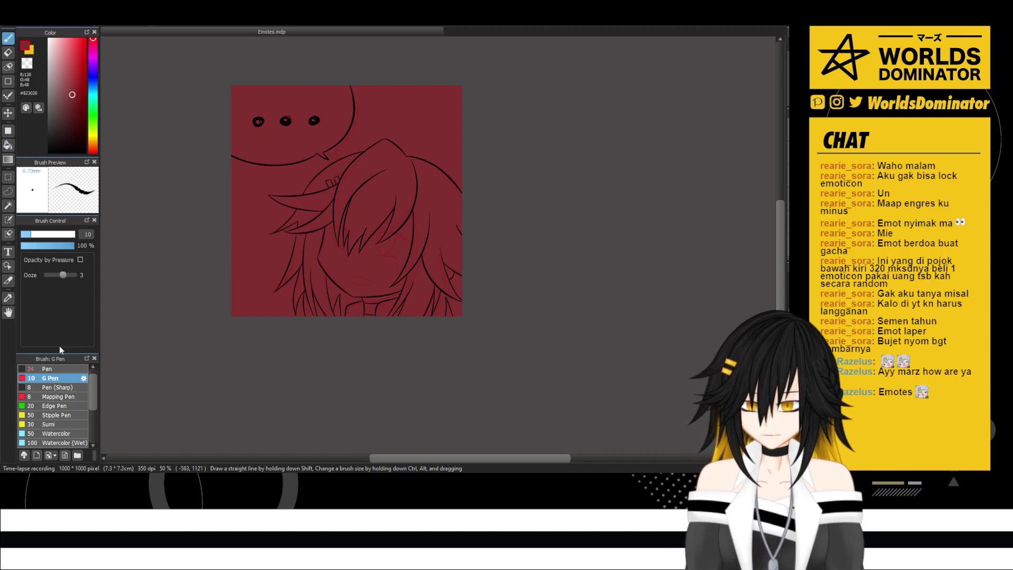
left_click(47, 370)
key("x")
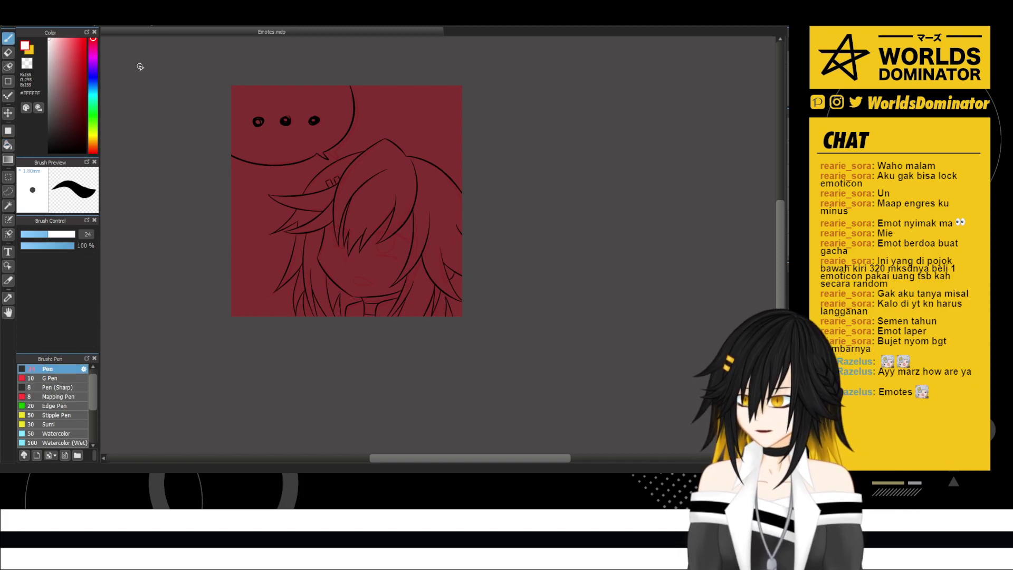
scroll(232, 83, "up", 3)
scroll(231, 97, "up", 1)
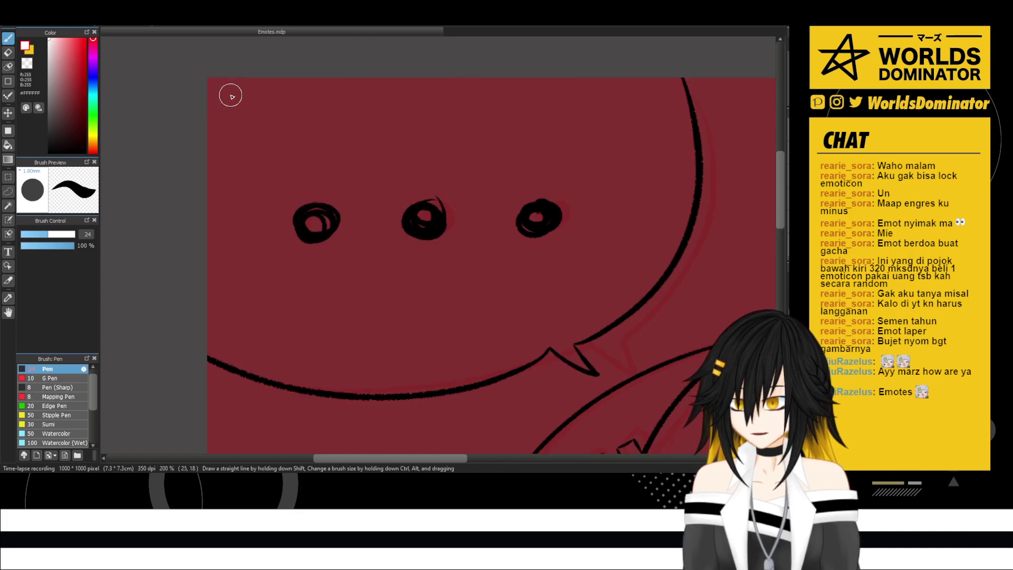
left_click(214, 351)
left_click(214, 81, "shift")
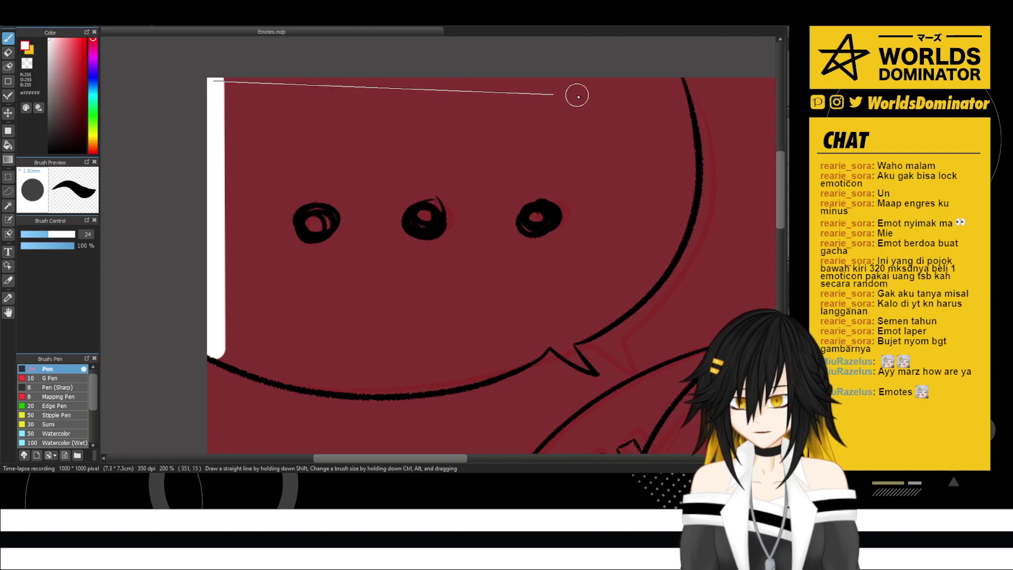
left_click(671, 84, "shift")
- Continue the white border along the inside of the bubble's curved outline until it closes at the lower left corner
left_click(686, 131, "shift")
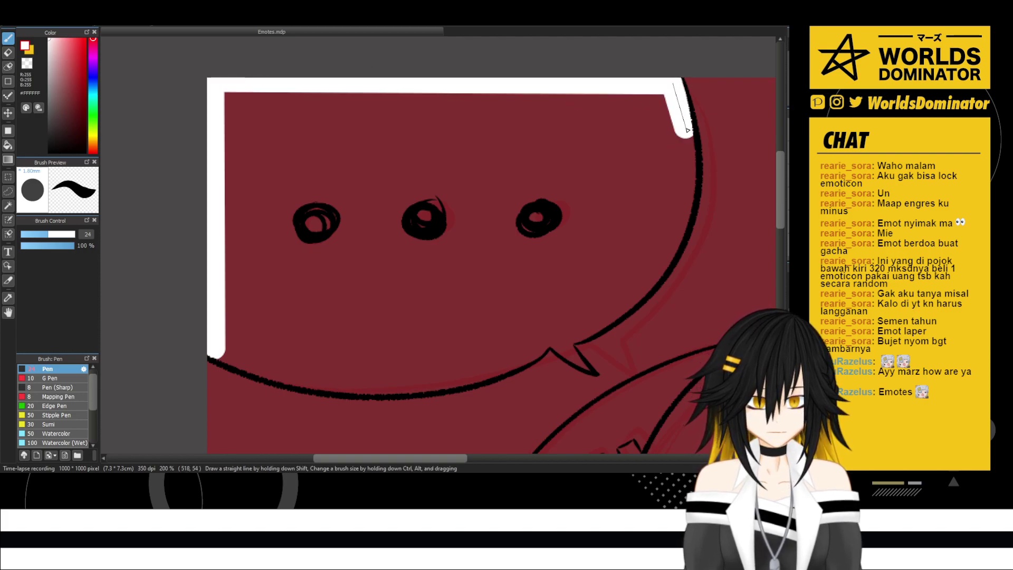
mouse_move(688, 129)
left_mouse_down()
mouse_move(689, 201)
mouse_move(643, 284)
left_mouse_up()
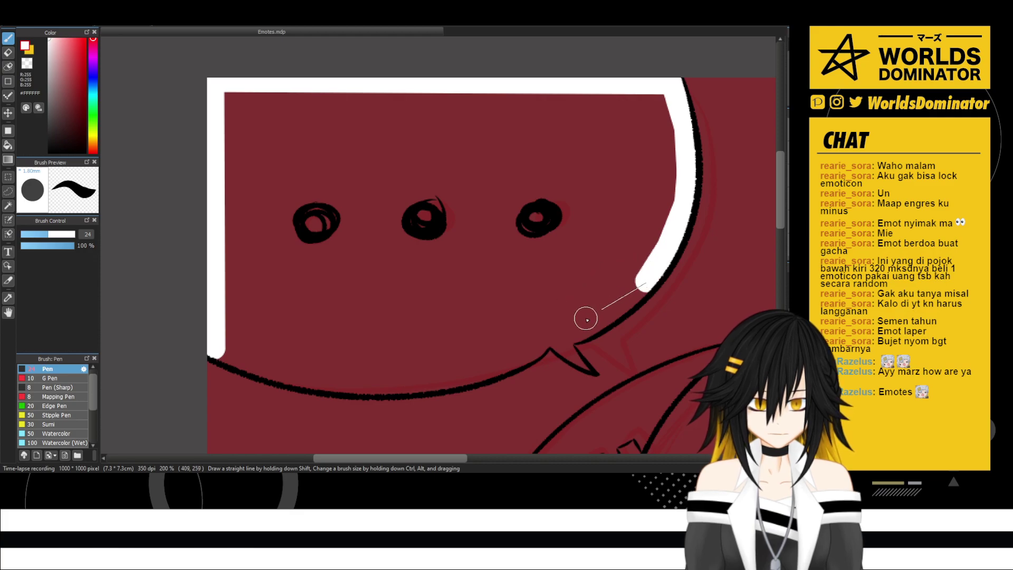
left_click(604, 313, "shift")
left_click(572, 332, "shift")
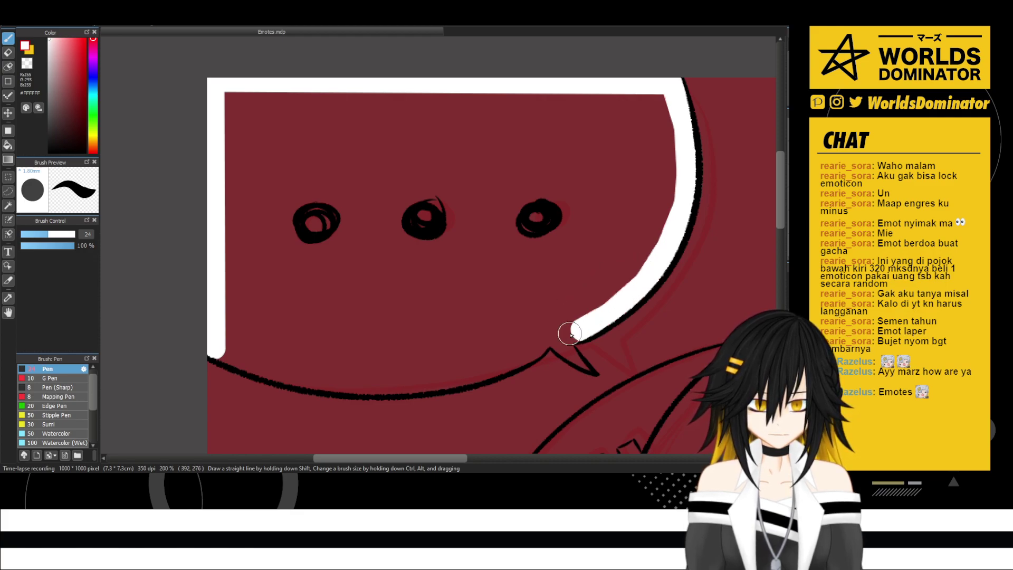
left_click(549, 336, "shift")
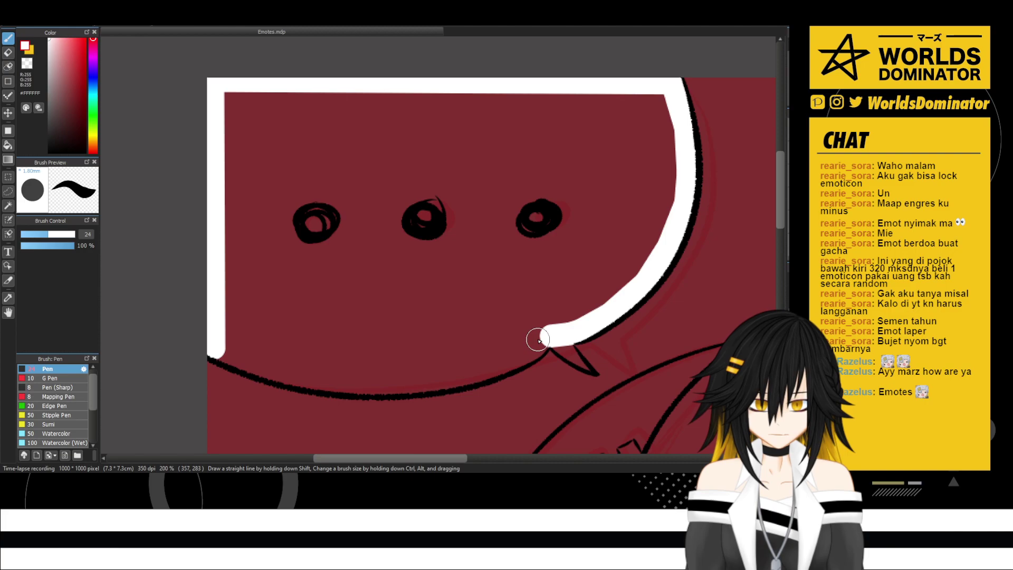
mouse_move(538, 340)
left_mouse_down()
mouse_move(522, 358)
mouse_move(457, 370)
mouse_move(453, 381)
mouse_move(338, 385)
mouse_move(285, 373)
left_mouse_up()
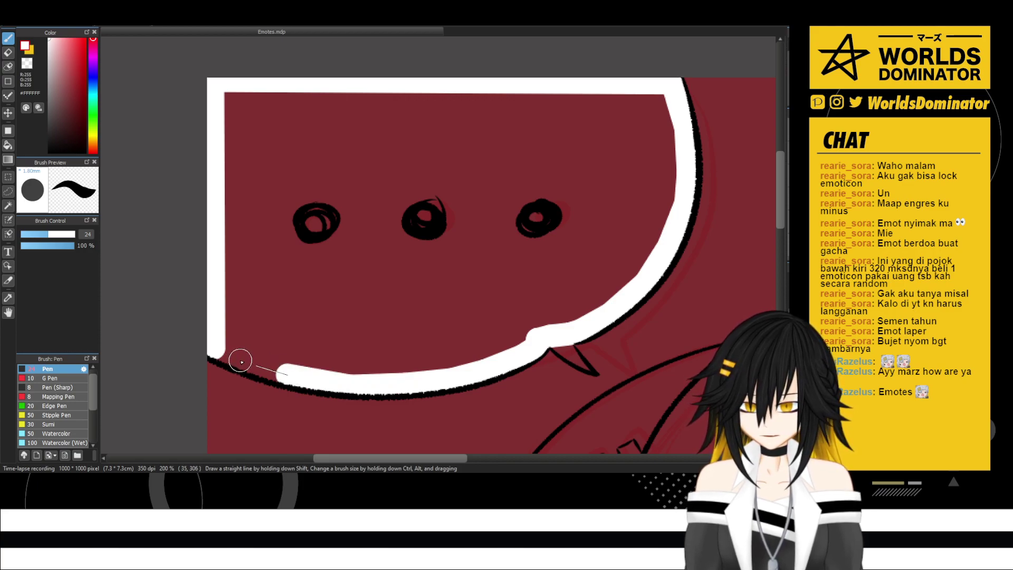
left_click(241, 361, "shift")
left_click(221, 353, "shift")
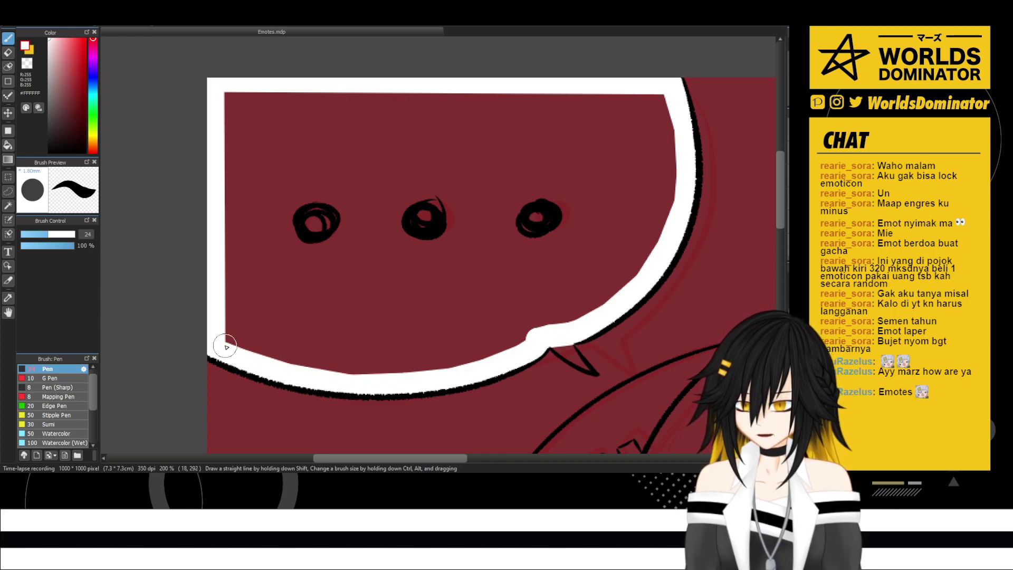
- Fill the speech bubble's interior with white and paint over the thin seams along its left and top edges
key("g")
left_click(315, 289)
key("b")
left_click_drag(227, 339, 236, 215)
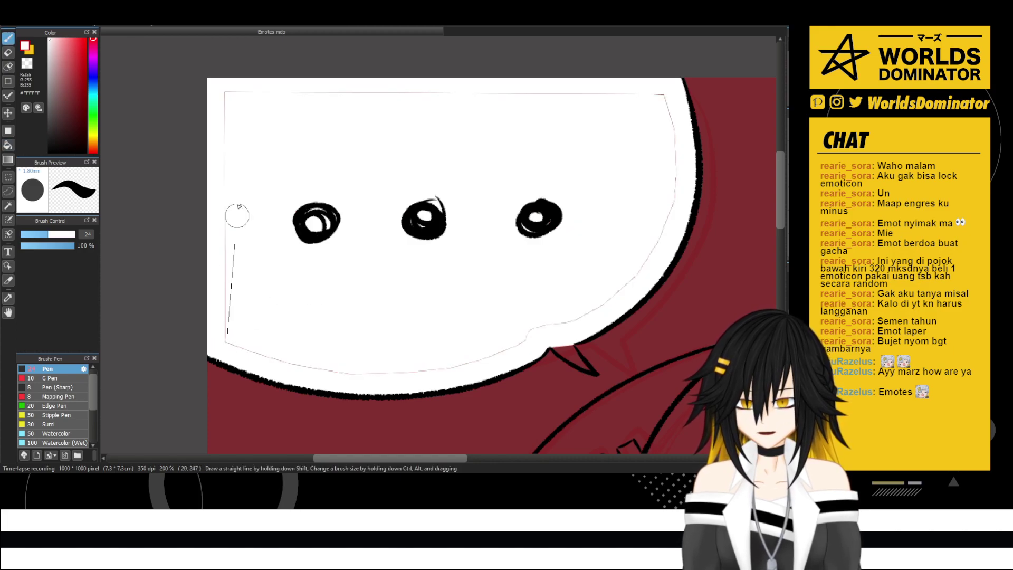
left_click(225, 90, "shift")
left_click(663, 96, "shift")
left_click(680, 142, "shift")
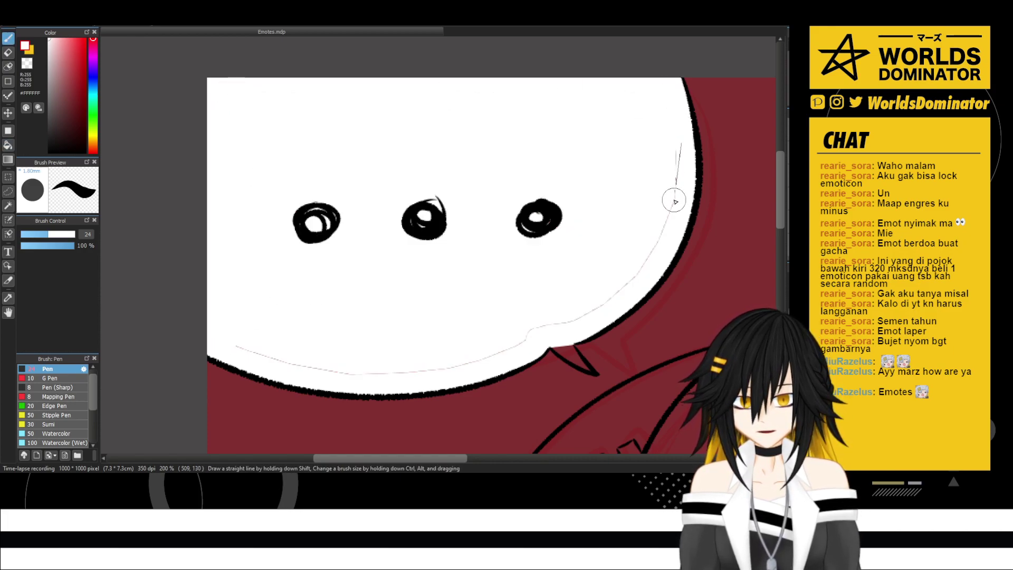
- Paint over the remaining seam along the bubble's curved edge and colour its pointed tail white
left_click(673, 201, "shift")
left_click(644, 265, "shift")
left_click(626, 285, "shift")
left_click(592, 312, "shift")
left_click(546, 330, "shift")
left_click(520, 350, "shift")
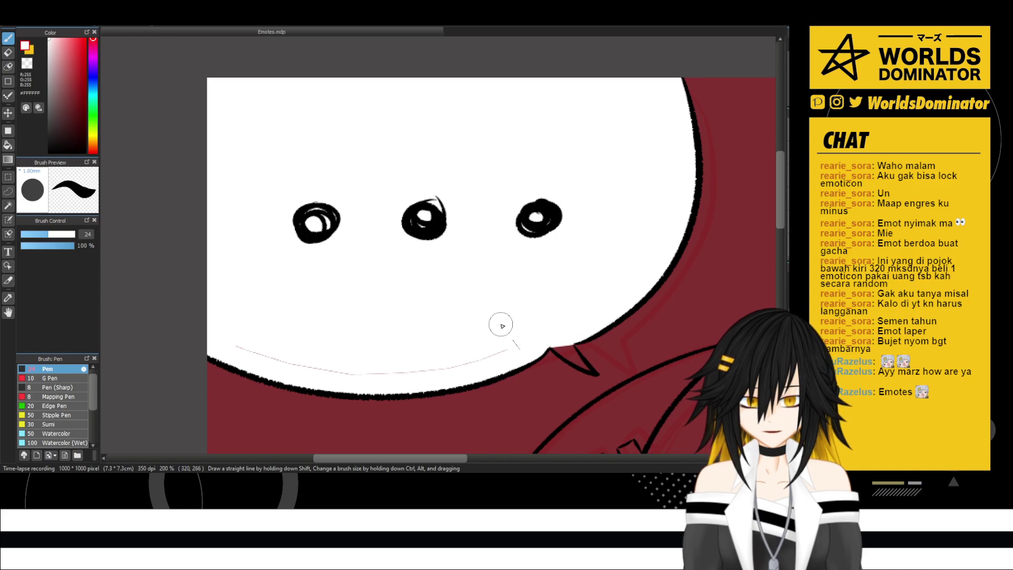
mouse_move(501, 326)
left_mouse_down()
mouse_move(382, 377)
mouse_move(417, 371)
mouse_move(325, 375)
left_mouse_up()
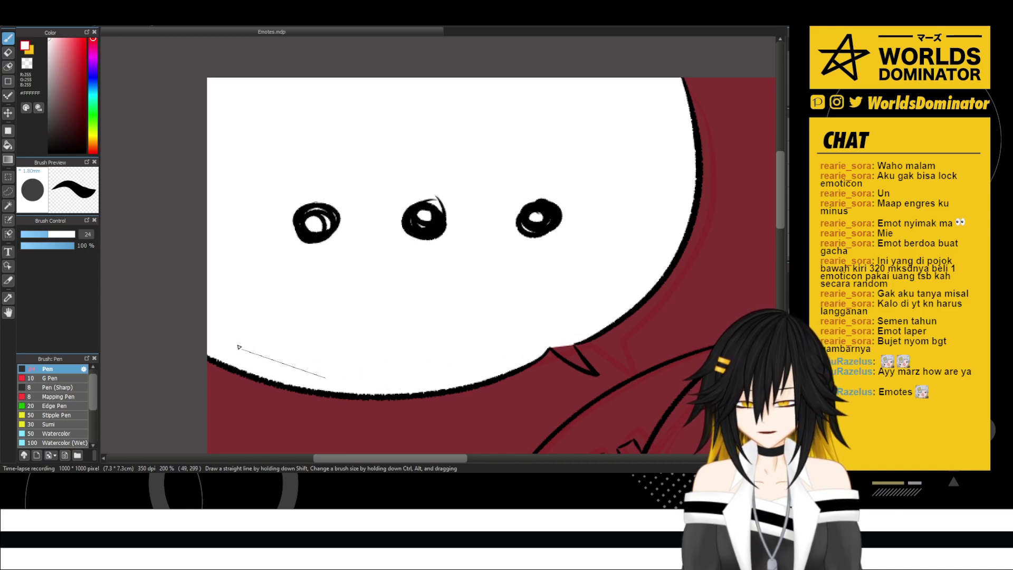
left_click(239, 348, "shift")
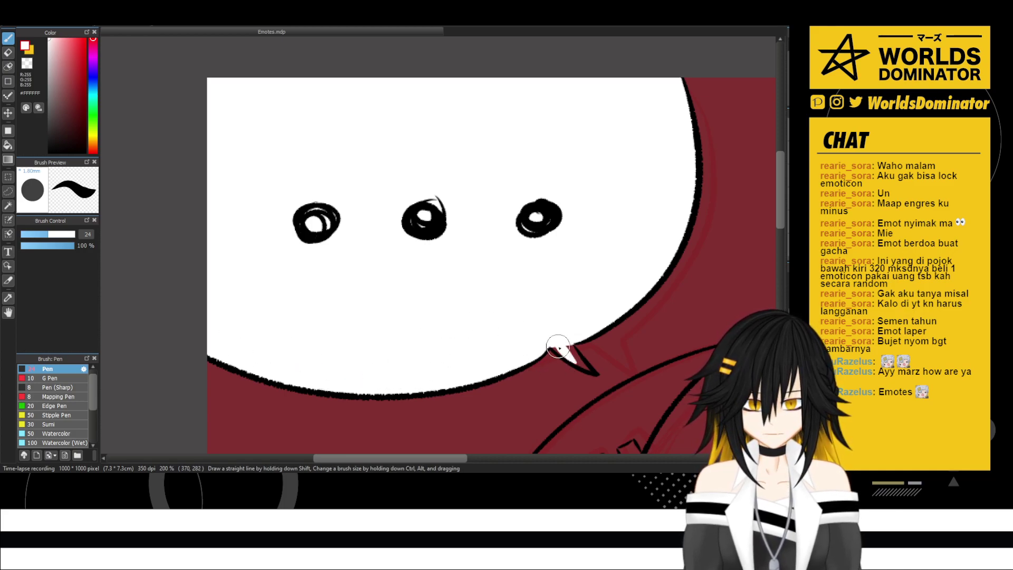
mouse_move(558, 346)
left_mouse_down()
mouse_move(585, 357)
mouse_move(590, 373)
left_mouse_up()
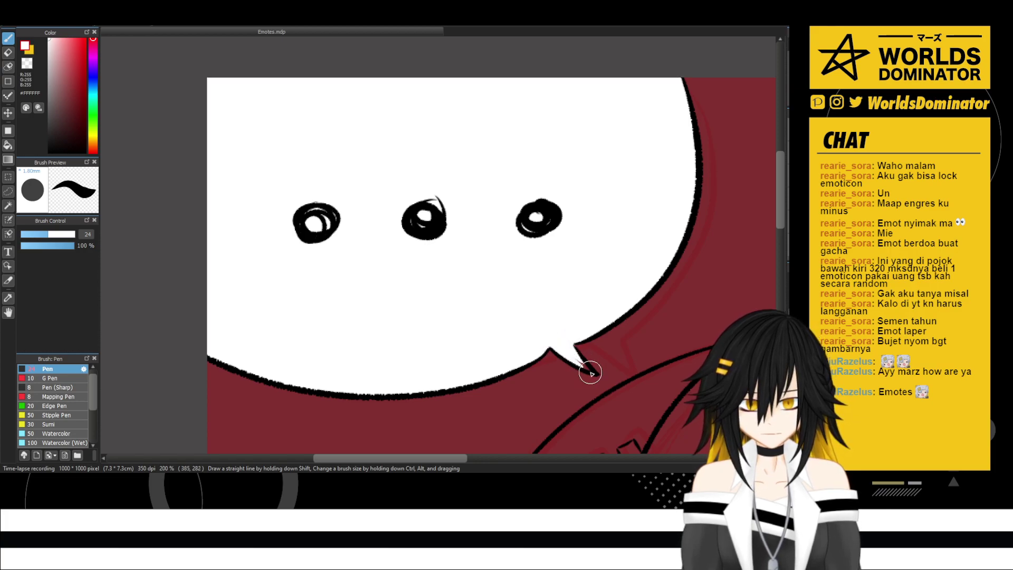
- Paint both collar flaps below the chin solid white with the Pen, staying inside their outlines
scroll(589, 296, "down", 3)
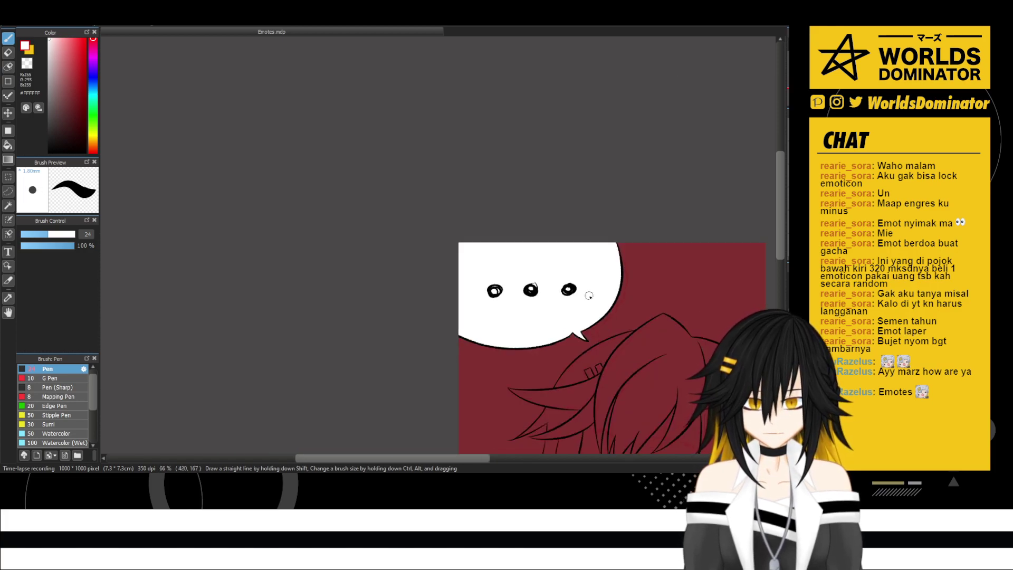
scroll(603, 317, "down", 2)
left_click_drag(612, 390, 475, 293)
scroll(497, 300, "up", 2)
scroll(496, 376, "up", 3)
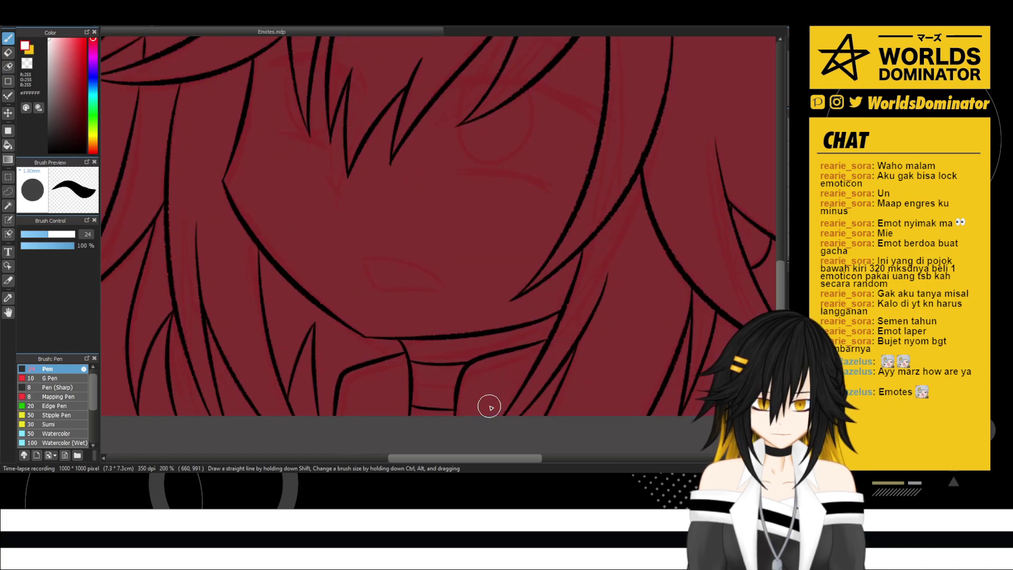
scroll(489, 407, "up", 2)
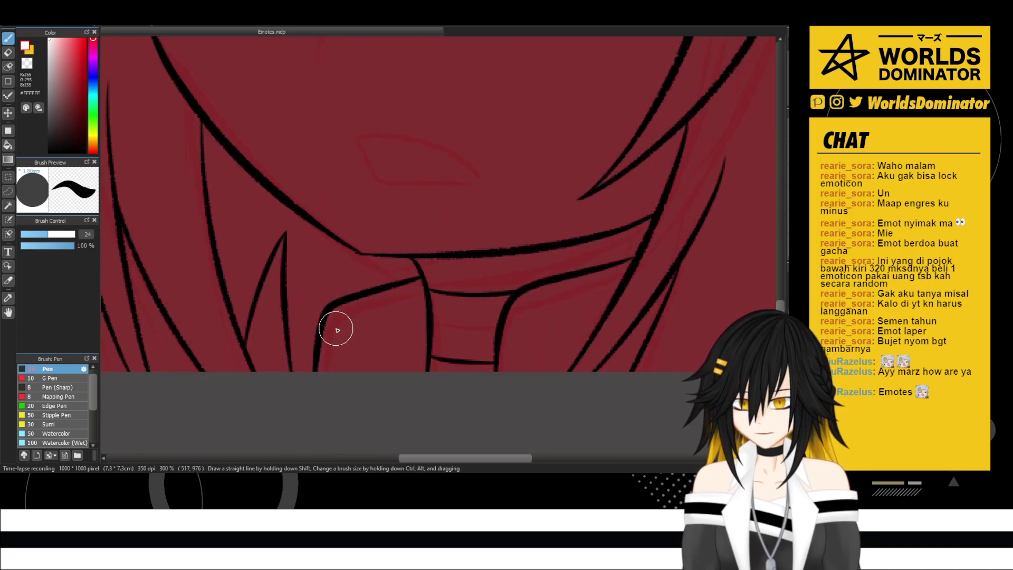
left_click_drag(345, 308, 330, 369)
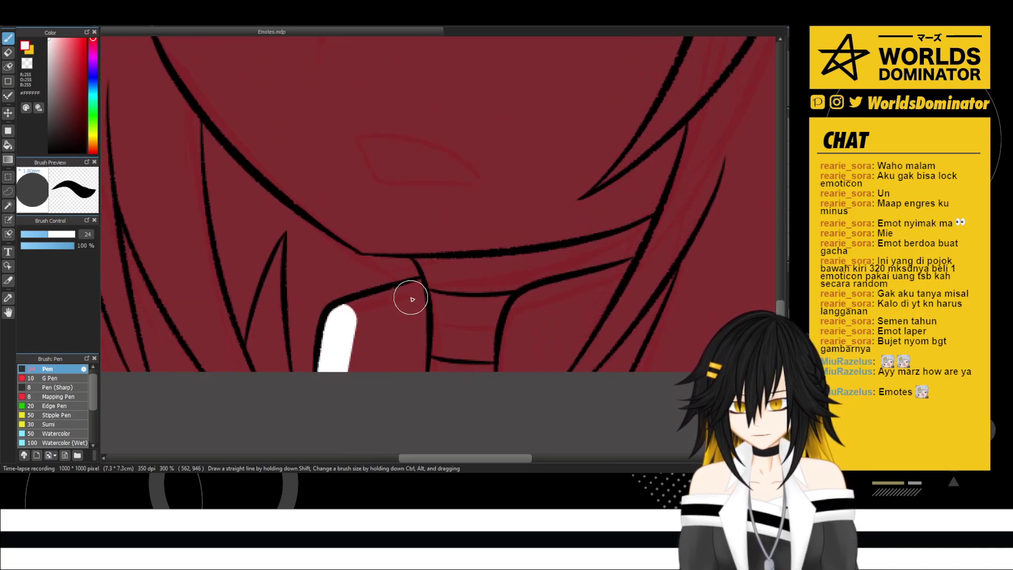
mouse_move(414, 288)
left_mouse_down()
mouse_move(410, 376)
mouse_move(408, 301)
mouse_move(358, 314)
mouse_move(347, 357)
mouse_move(361, 371)
mouse_move(390, 354)
mouse_move(388, 326)
mouse_move(367, 349)
mouse_move(414, 278)
left_mouse_up()
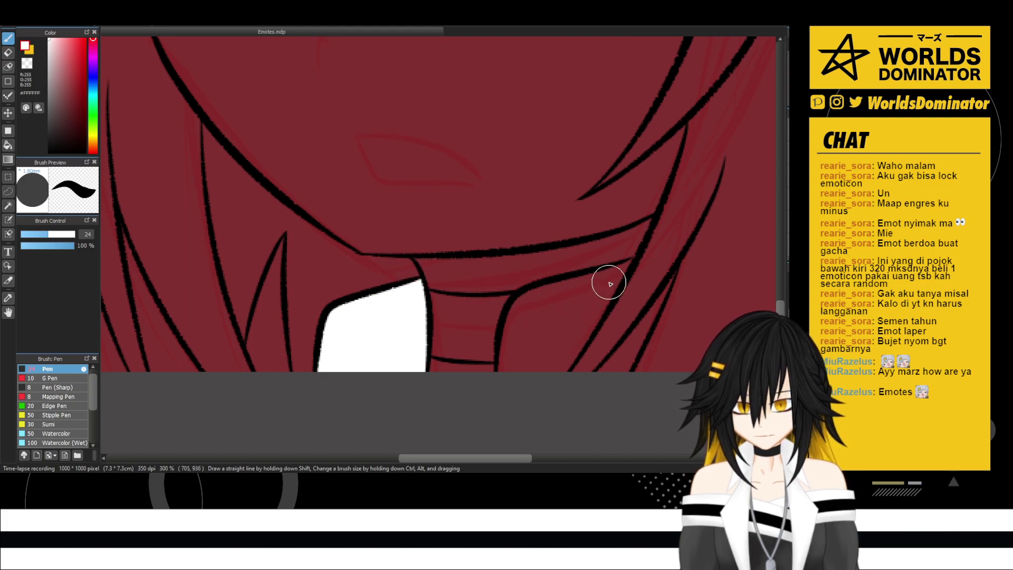
mouse_move(613, 273)
left_mouse_down()
mouse_move(549, 369)
mouse_move(512, 372)
mouse_move(531, 304)
mouse_move(590, 288)
mouse_move(534, 349)
mouse_move(634, 260)
mouse_move(608, 293)
mouse_move(631, 263)
mouse_move(598, 283)
left_mouse_up()
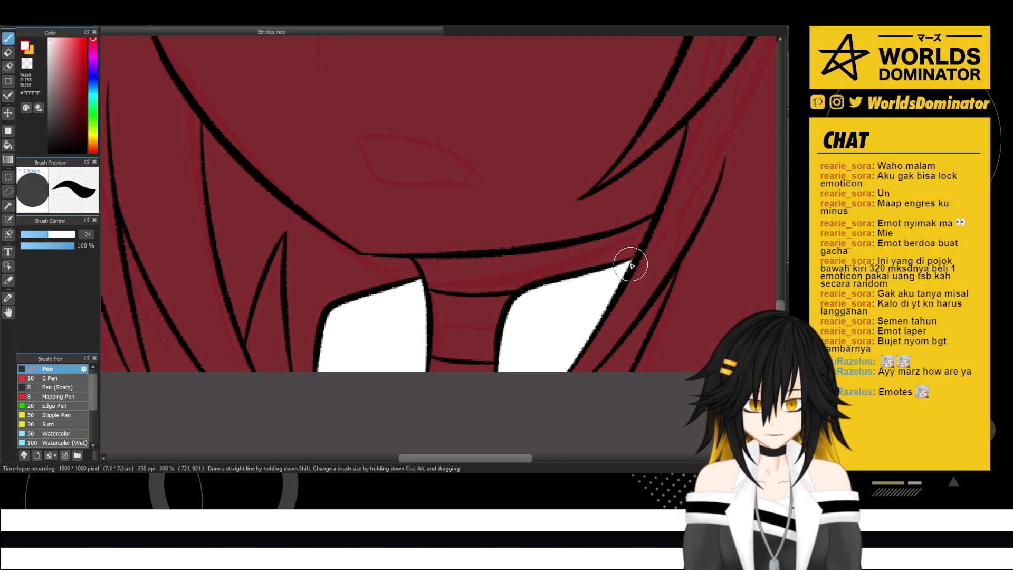
- Hide the white fills and the dark red backdrop so only the line art and sketch show
scroll(605, 264, "down", 1)
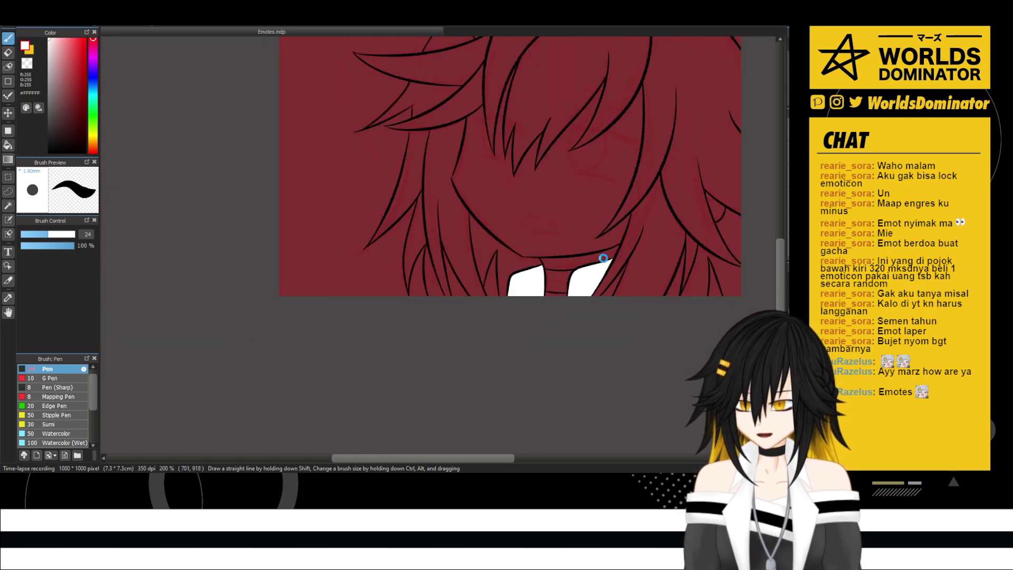
scroll(603, 258, "down", 3)
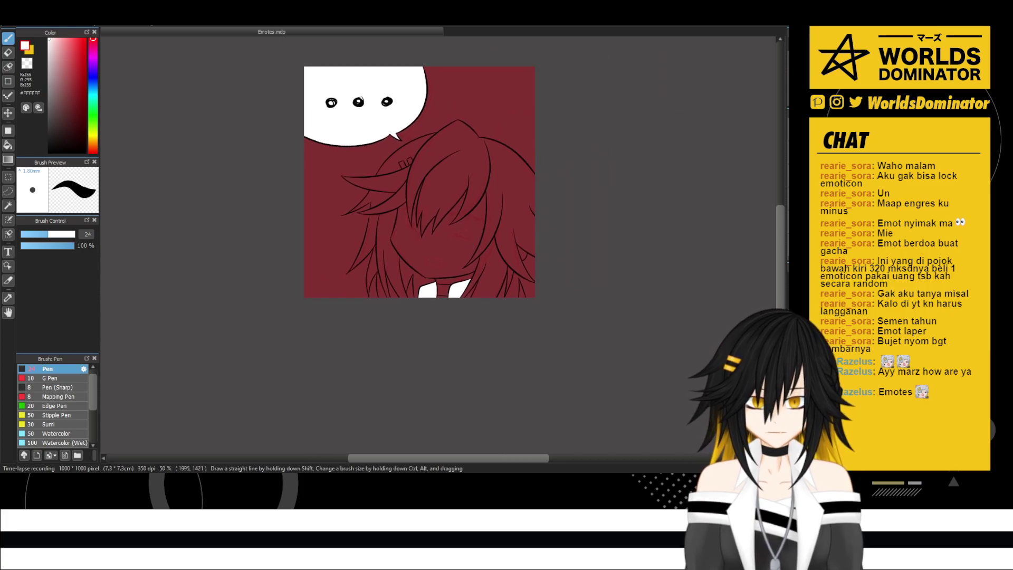
key("ctrl+z")
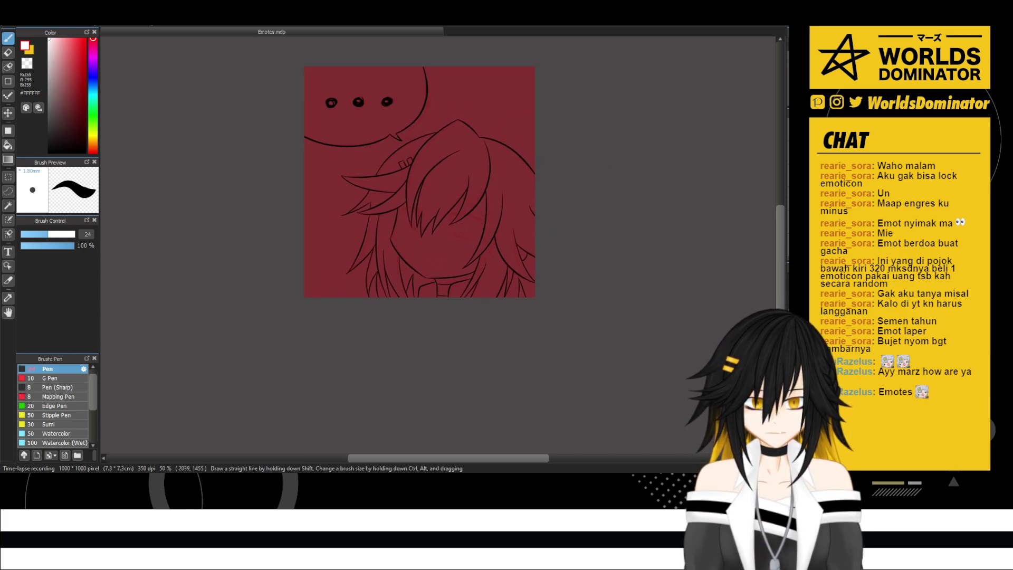
key("ctrl+z")
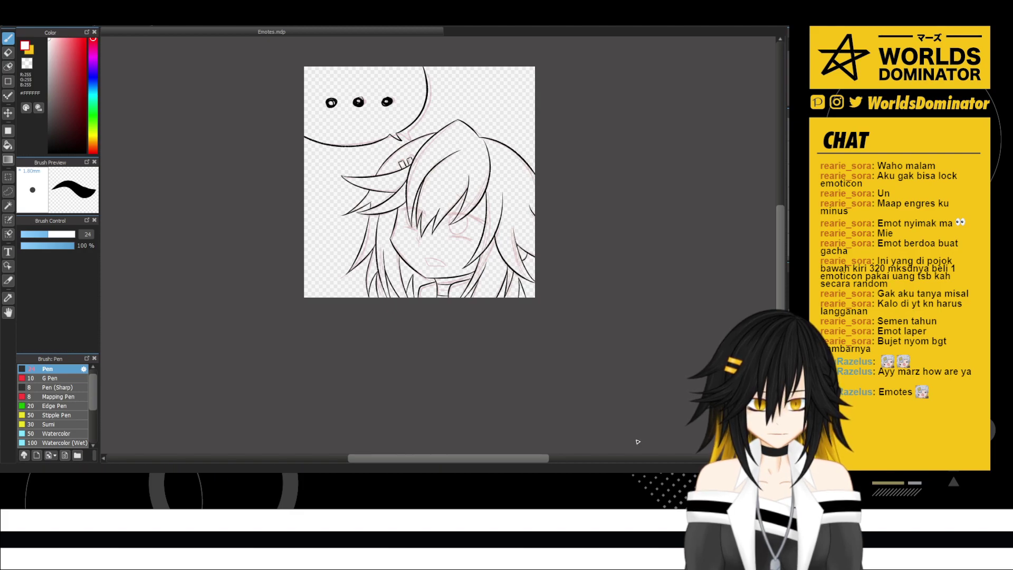
- Ink a short diagonal nose stroke and the slanted open mouth over the sketch with the black G Pen at size 10
left_click(50, 377)
left_click(49, 151)
scroll(406, 203, "up", 2)
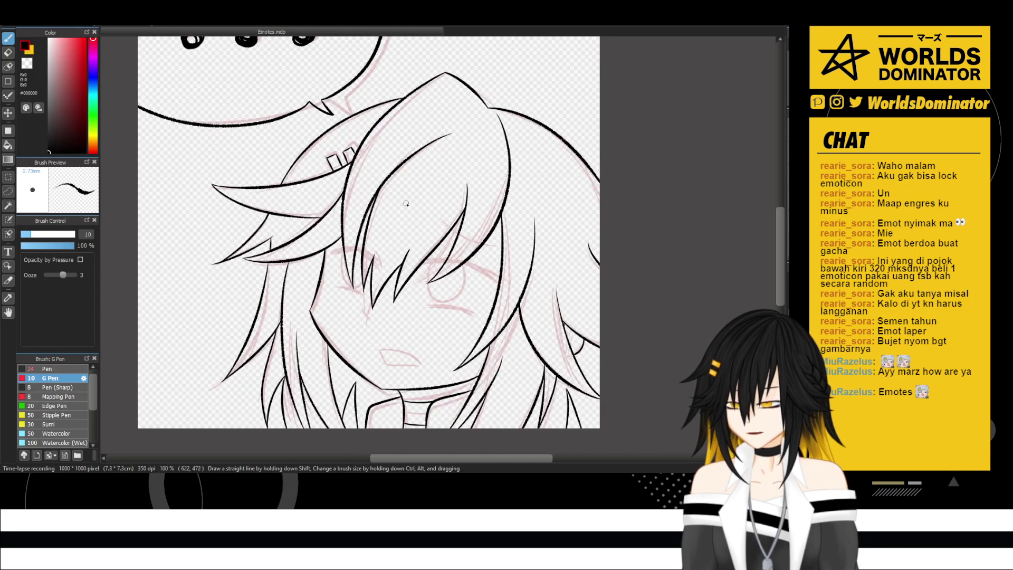
scroll(442, 351, "up", 2)
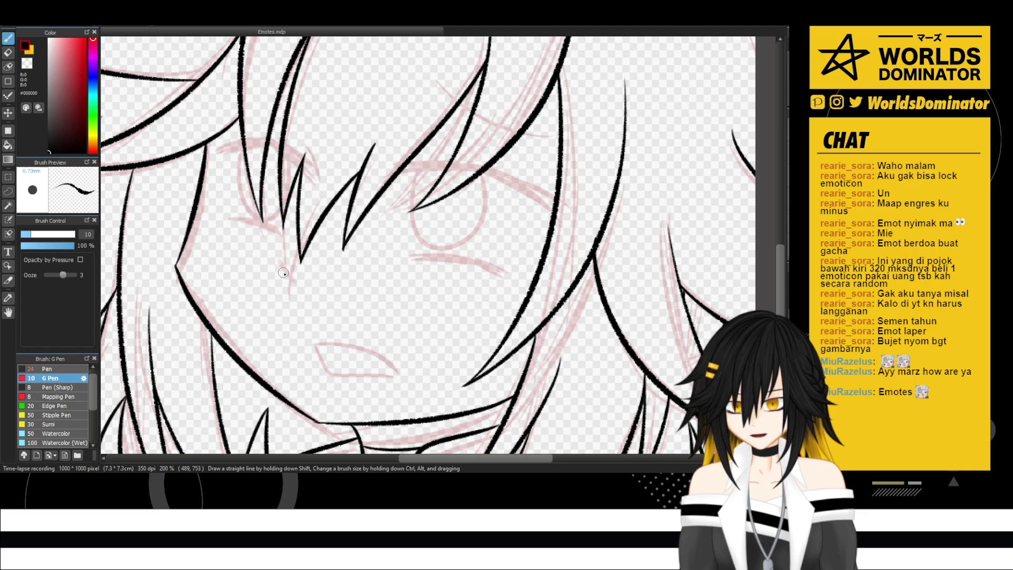
left_click_drag(277, 263, 298, 285)
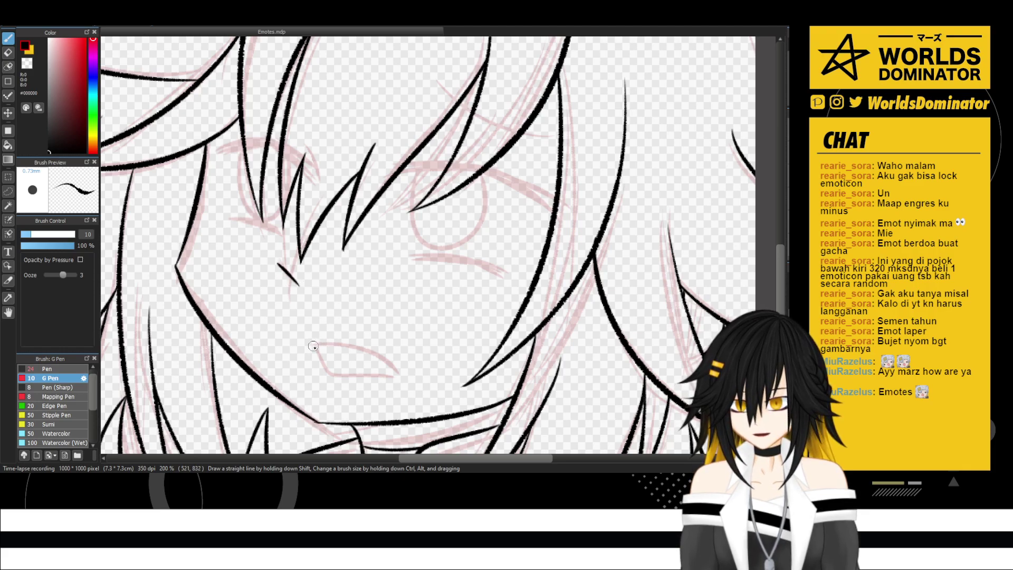
mouse_move(313, 346)
left_mouse_down()
mouse_move(354, 347)
mouse_move(386, 371)
left_mouse_up()
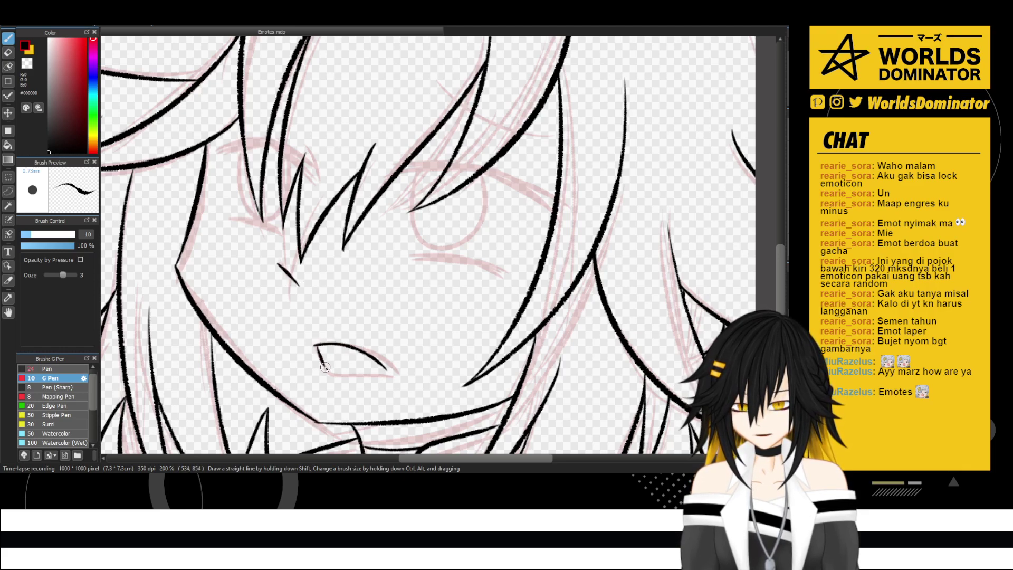
left_click_drag(327, 363, 385, 370)
key("ctrl+z")
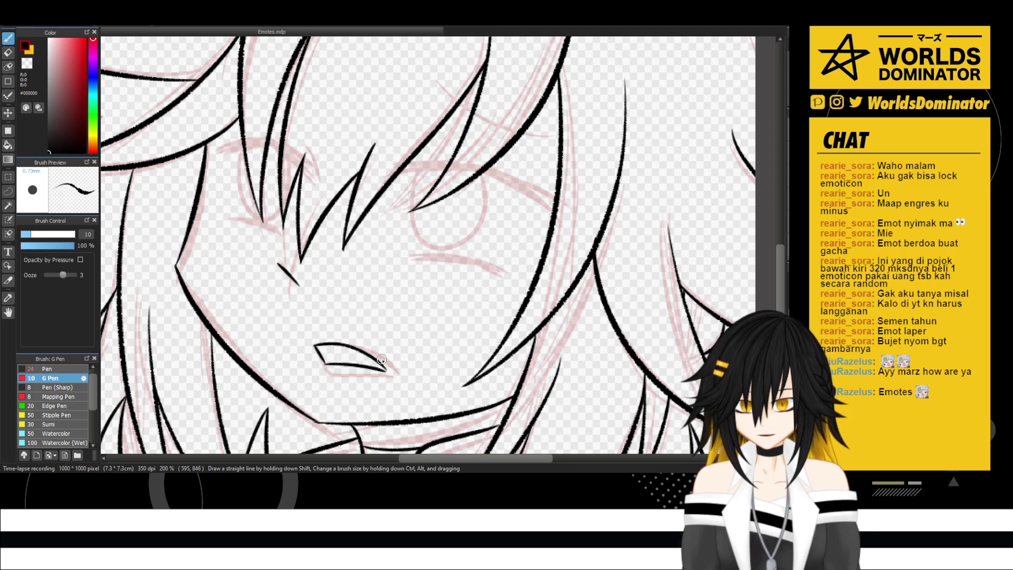
scroll(381, 359, "down", 3)
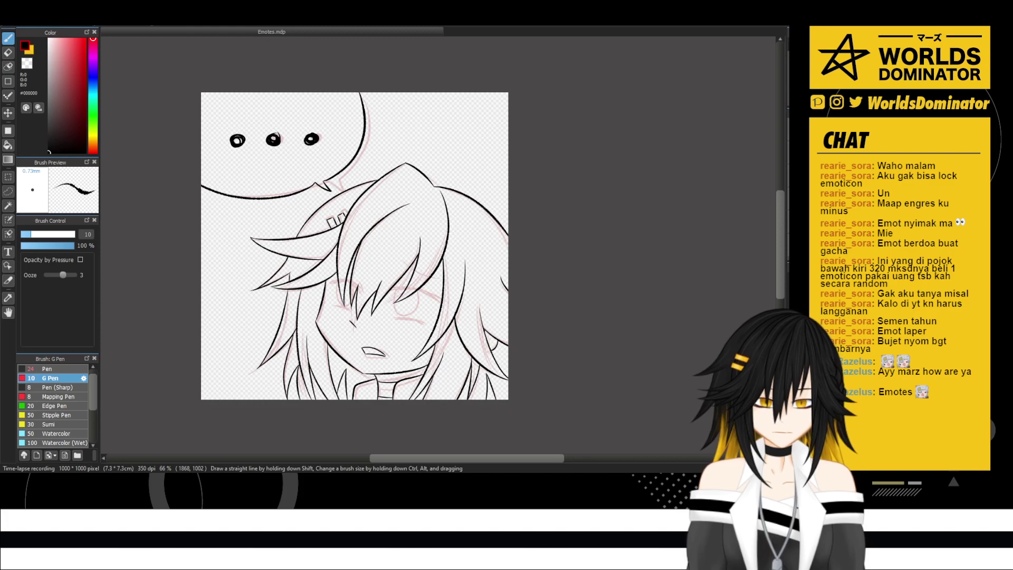
- Try inking the arched upper lash line of the drawing's left eye behind the bangs, following the sketch
scroll(362, 304, "up", 5)
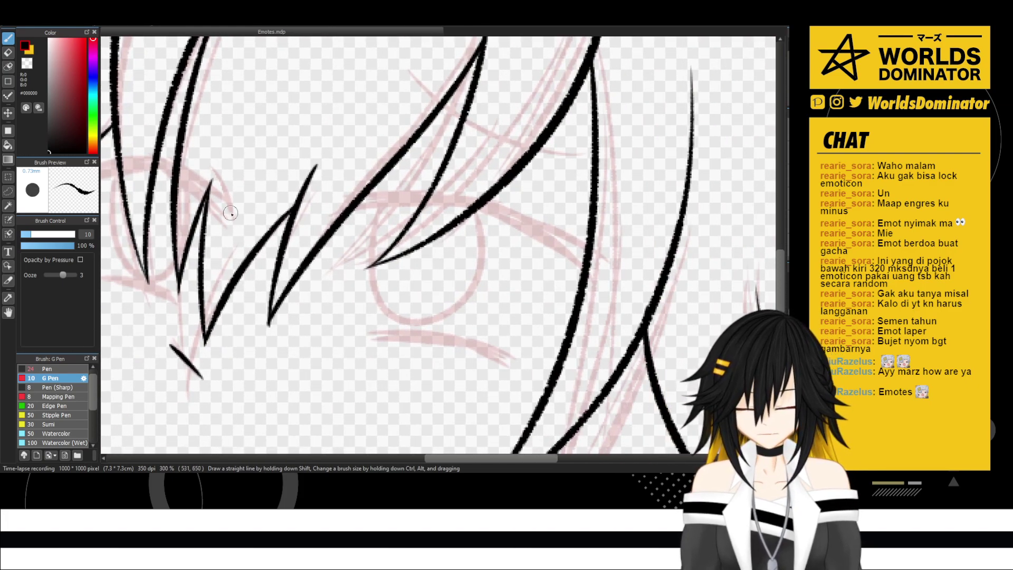
left_click_drag(231, 213, 434, 250)
left_click_drag(279, 215, 351, 199)
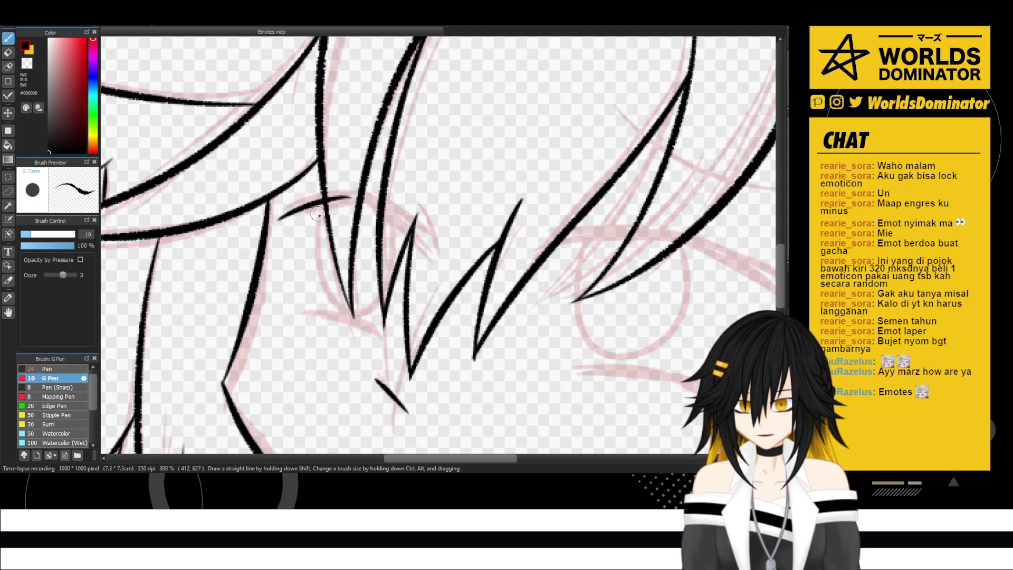
key("ctrl+z")
mouse_move(272, 223)
left_mouse_down()
mouse_move(371, 206)
mouse_move(296, 205)
mouse_move(395, 231)
mouse_move(420, 263)
left_mouse_up()
key("ctrl+z")
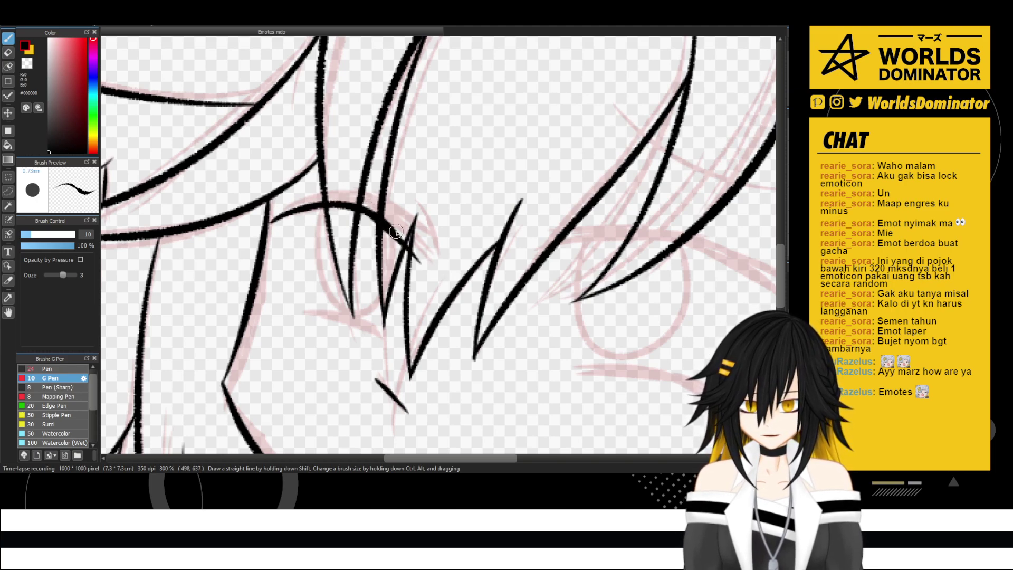
mouse_move(391, 228)
left_mouse_down()
mouse_move(425, 254)
mouse_move(397, 231)
left_mouse_up()
left_click_drag(268, 211, 373, 214)
key("ctrl+z")
key("ctrl+z")
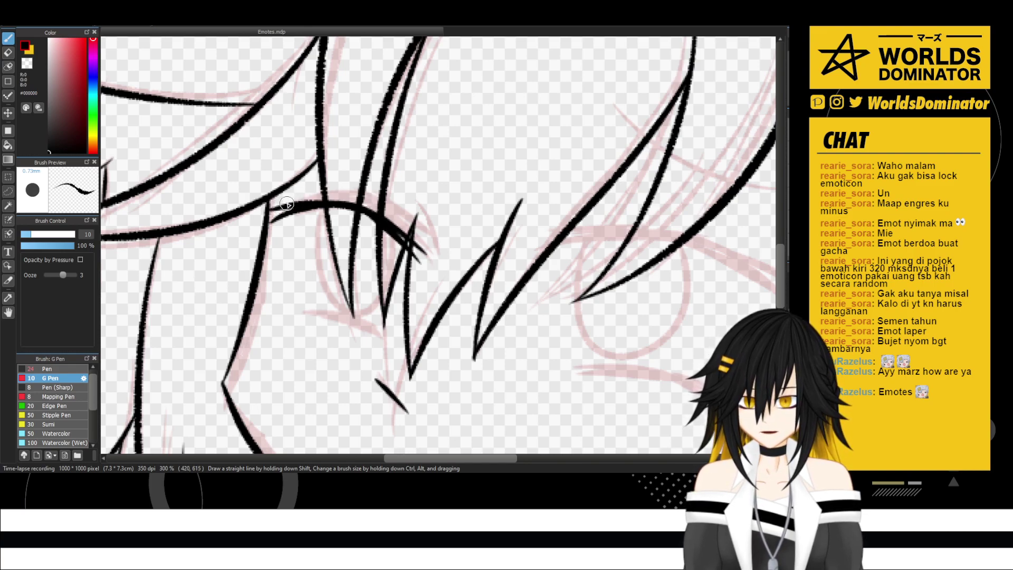
- Try thickening the left eye's upper lash with overlapping strokes and outlining its lower lid and iris
left_click_drag(281, 203, 375, 207)
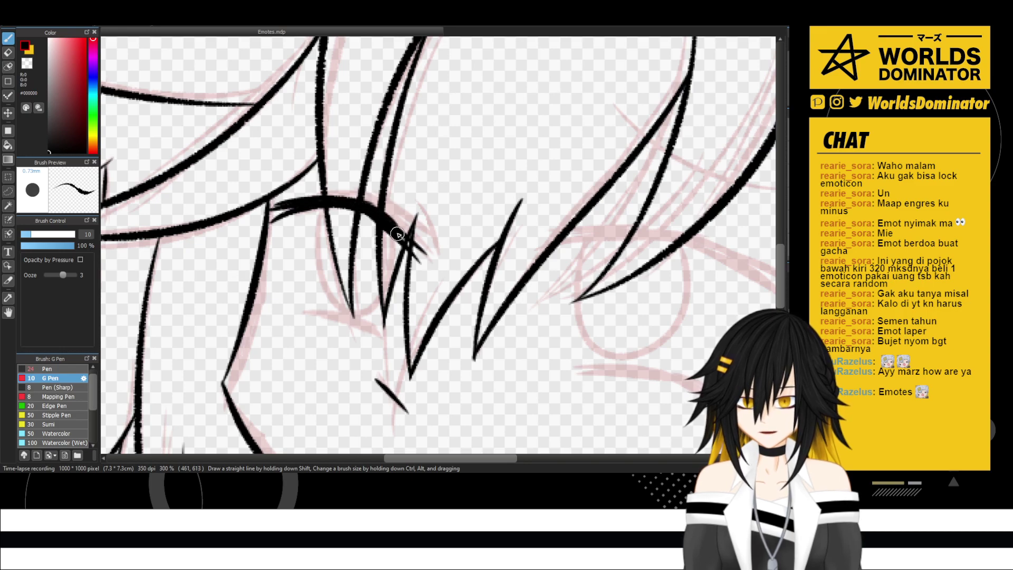
left_click_drag(367, 202, 417, 235)
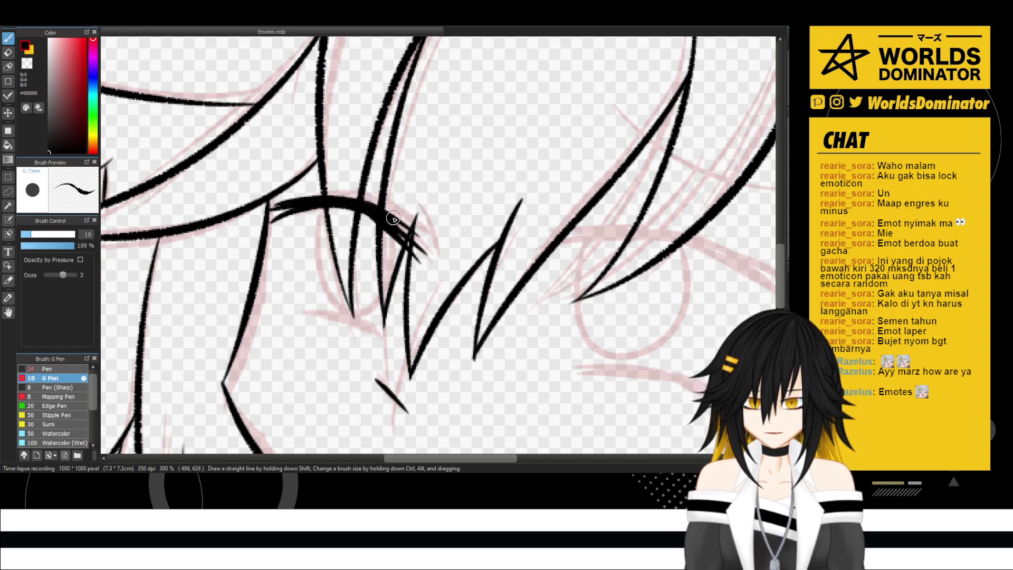
key("ctrl+z")
left_click_drag(370, 202, 425, 242)
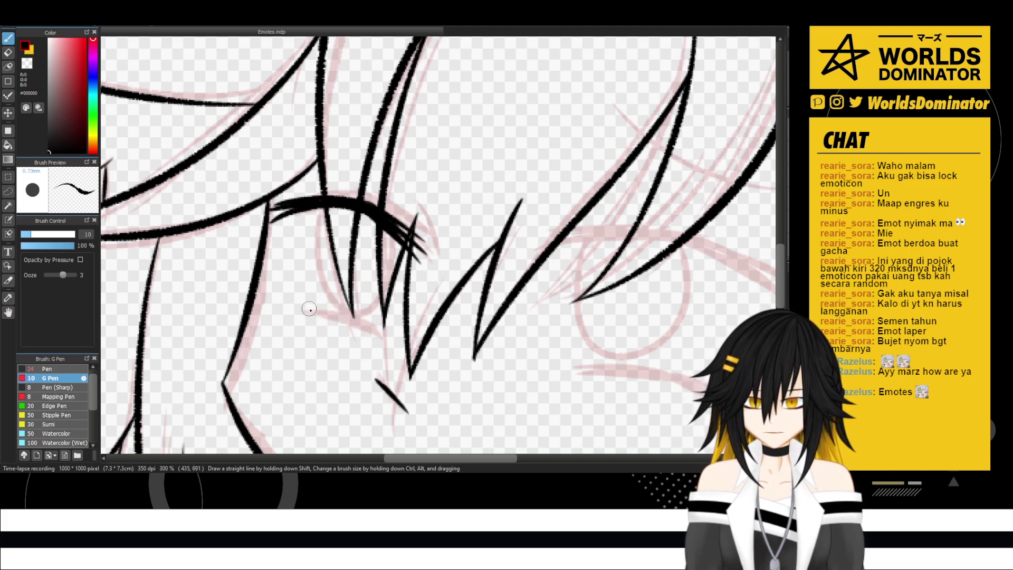
left_click_drag(298, 304, 359, 321)
mouse_move(317, 210)
left_mouse_down()
mouse_move(308, 247)
mouse_move(345, 309)
mouse_move(389, 251)
mouse_move(380, 216)
left_mouse_up()
scroll(403, 191, "down", 4)
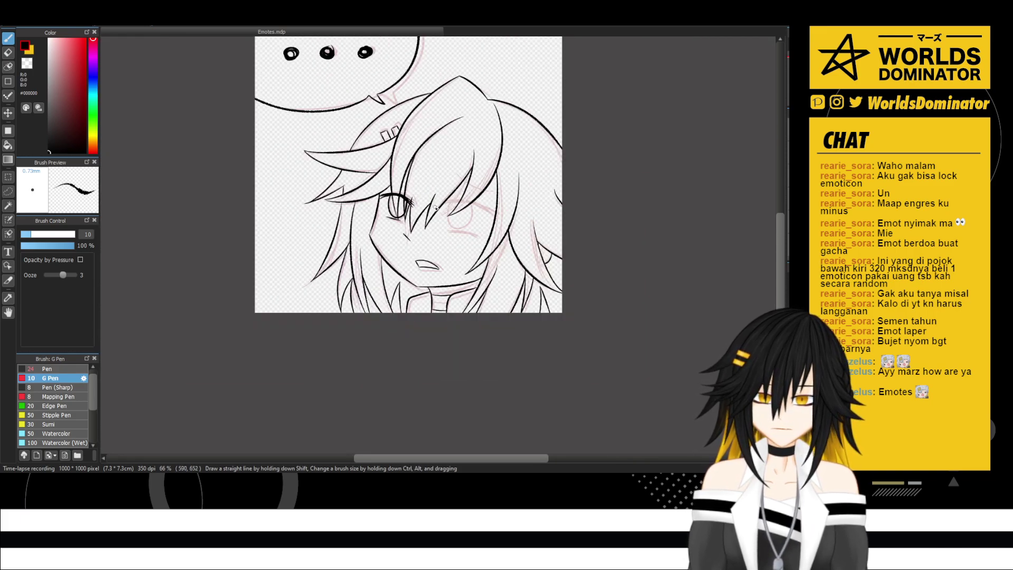
- Undo all the inked lash, lid and iris strokes of the left eye
scroll(435, 208, "up", 3)
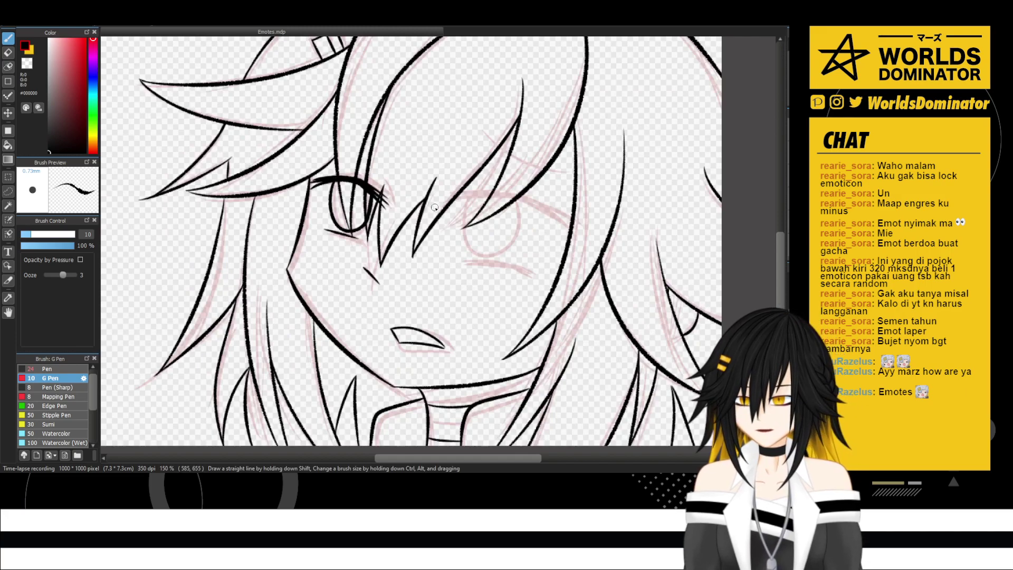
key("ctrl+z")
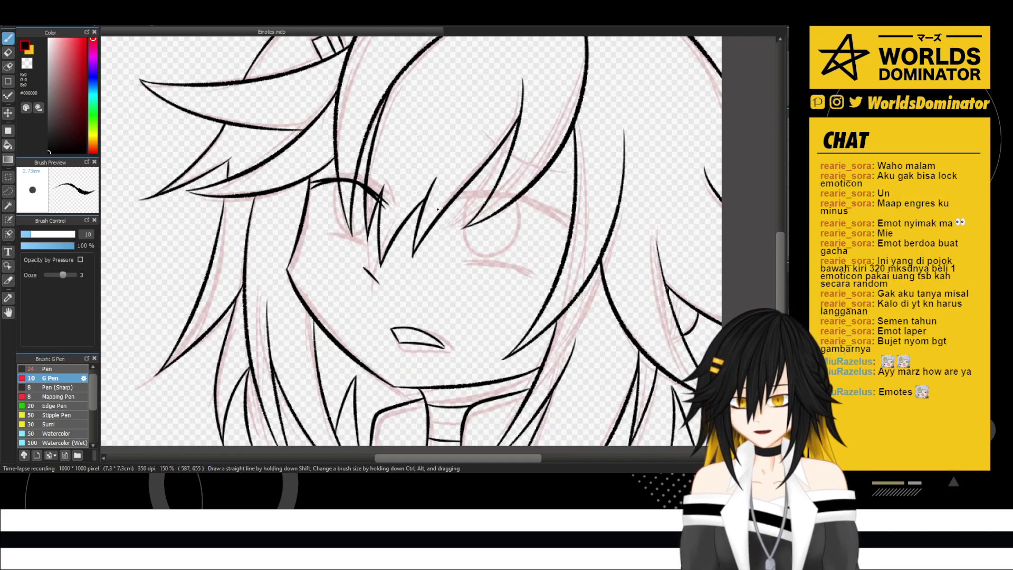
key("ctrl+z")
key("ctrl+z")
key("ctrl+z")
key("ctrl+z")
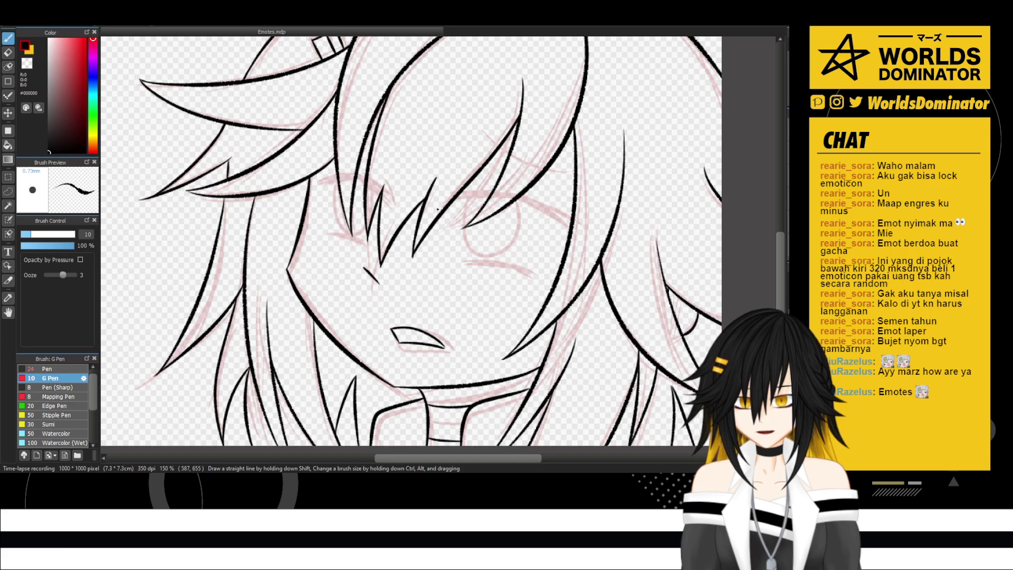
- Mirror the canvas to check the face, restore its normal orientation and examine the sketched right eye
key("Down")
scroll(384, 207, "up", 2)
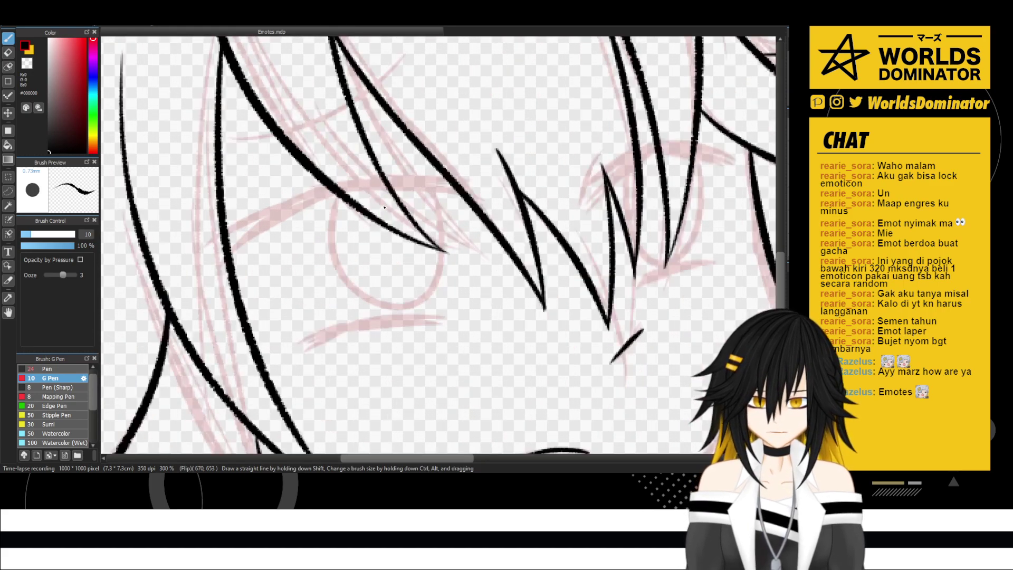
scroll(516, 214, "down", 2)
key("h")
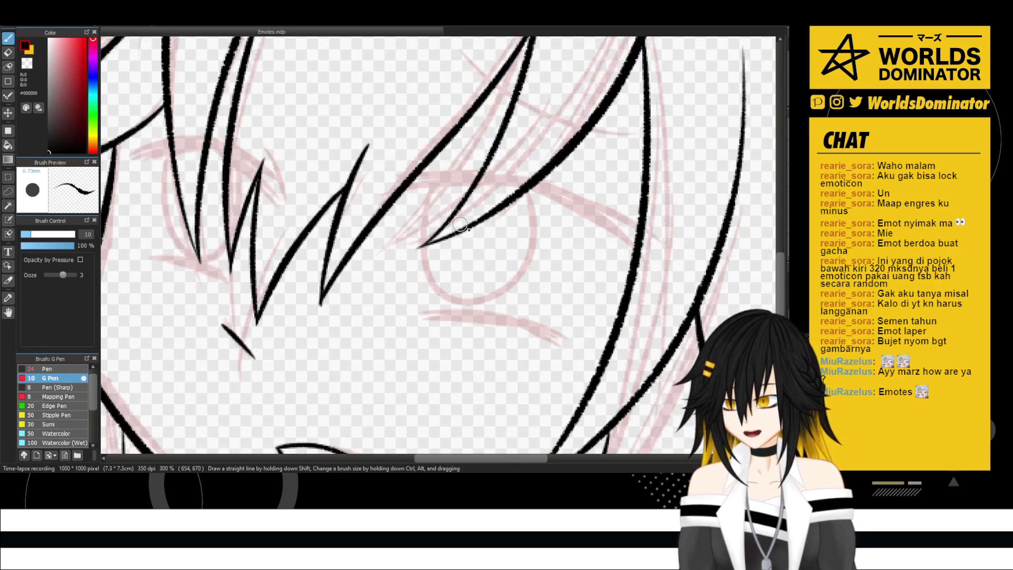
left_click_drag(545, 242, 396, 228)
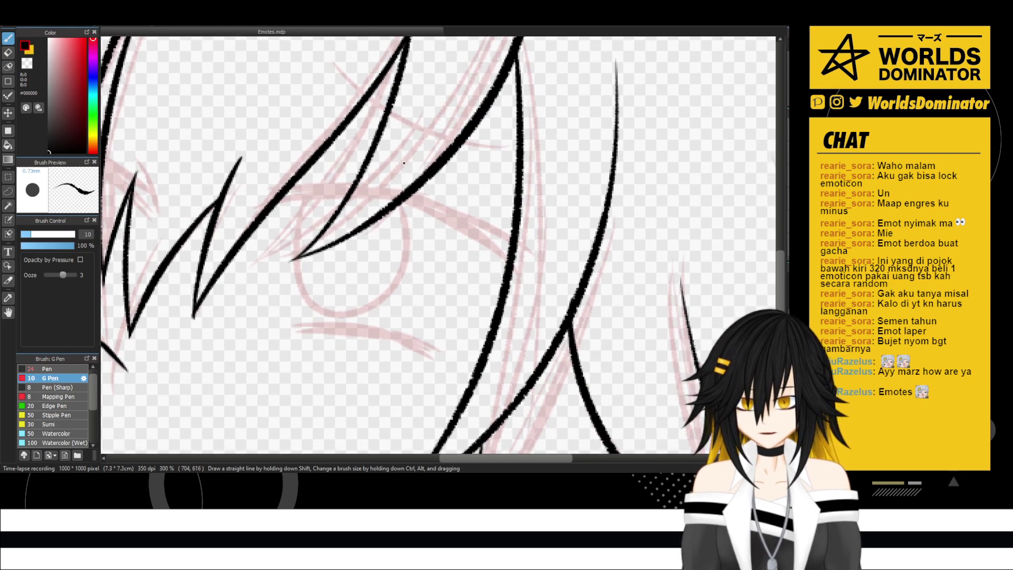
left_click_drag(399, 163, 481, 191)
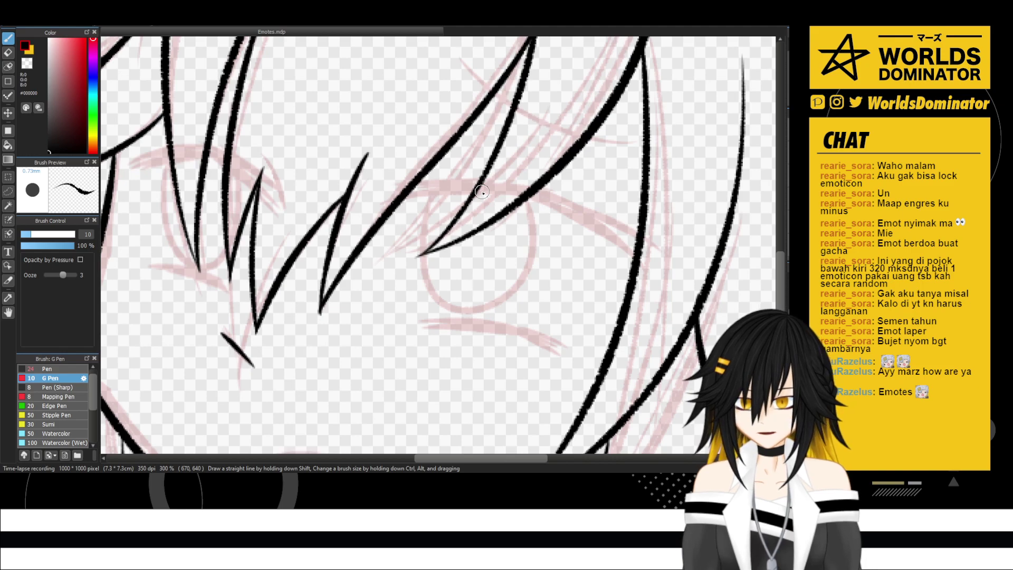
left_click_drag(457, 95, 459, 105)
left_click_drag(457, 221, 447, 111)
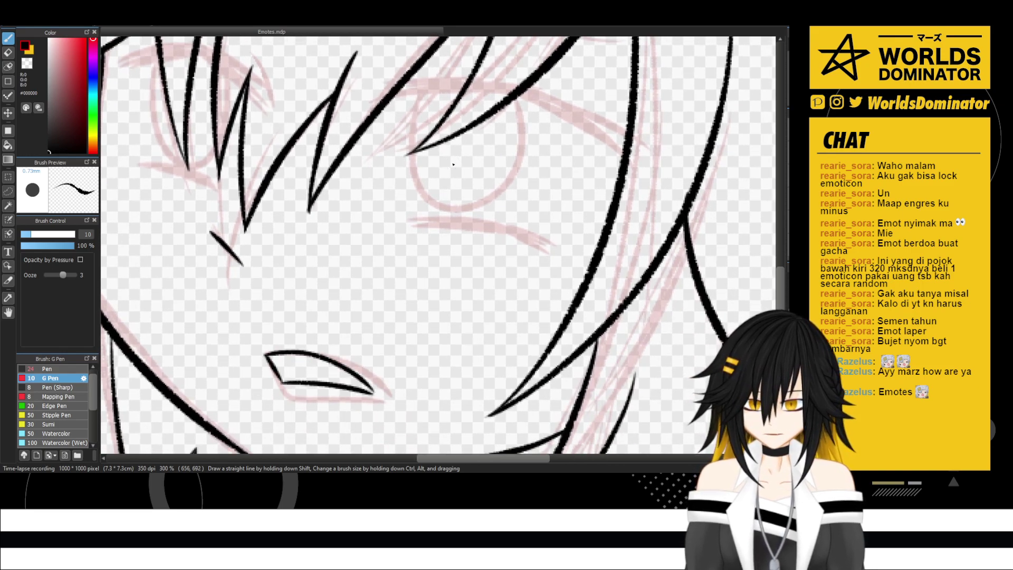
left_click_drag(484, 149, 527, 253)
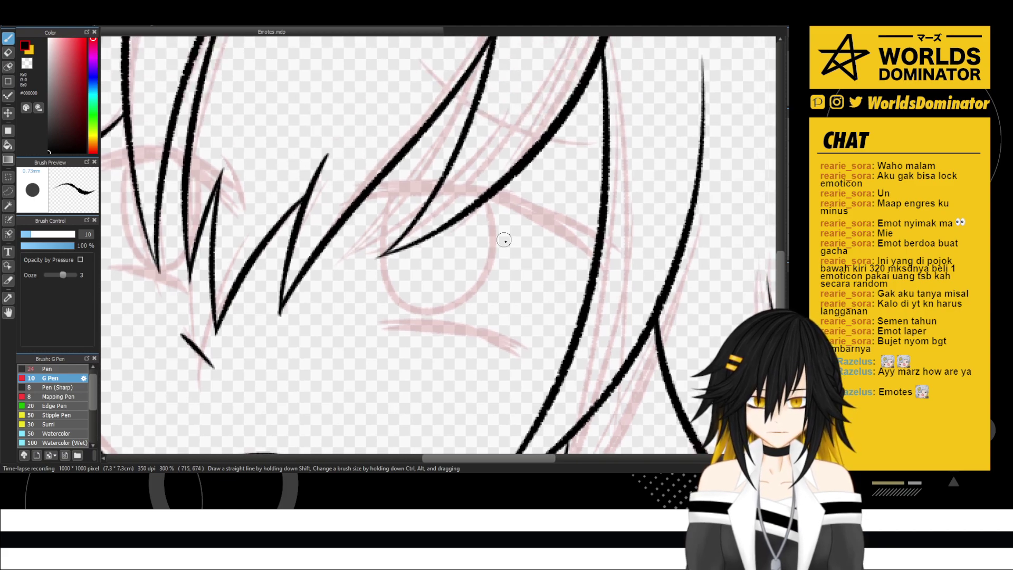
- Ink the inner part of the right eye's upper lash line as a thick, gently arched band with a tapered inner corner
mouse_move(494, 197)
left_mouse_down()
mouse_move(335, 188)
mouse_move(477, 196)
mouse_move(329, 214)
left_mouse_up()
key("ctrl+z")
key("ctrl+z")
left_click_drag(489, 198, 336, 212)
key("ctrl+z")
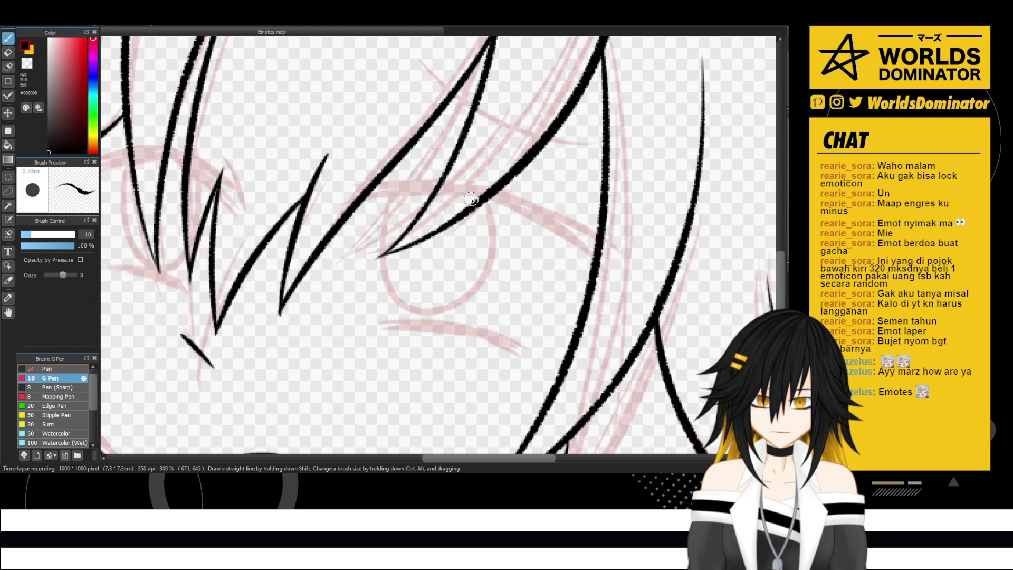
mouse_move(486, 197)
left_mouse_down()
mouse_move(375, 194)
mouse_move(337, 206)
mouse_move(438, 185)
left_mouse_up()
left_click_drag(362, 195, 490, 189)
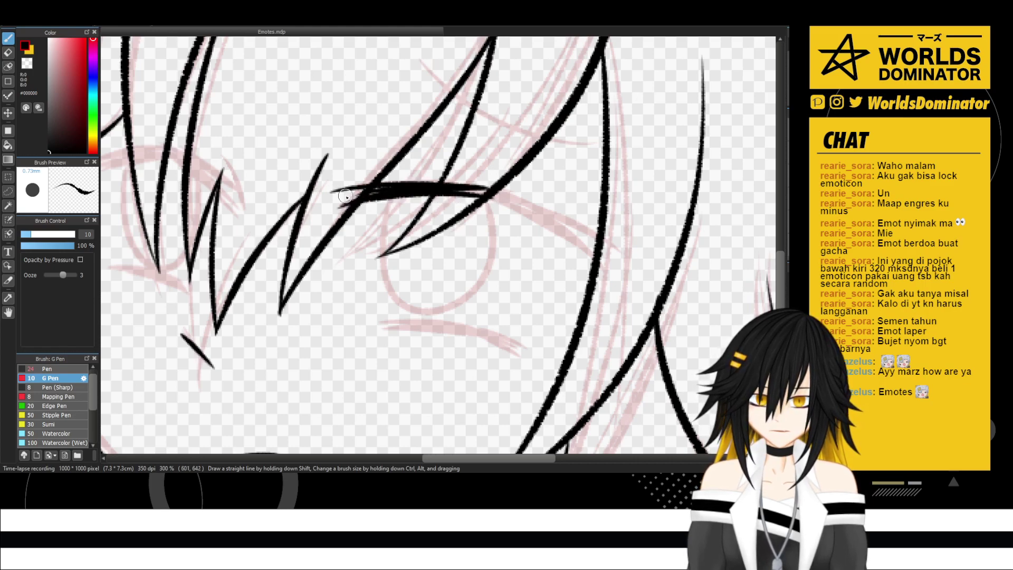
left_click_drag(346, 195, 495, 191)
left_click_drag(427, 190, 502, 194)
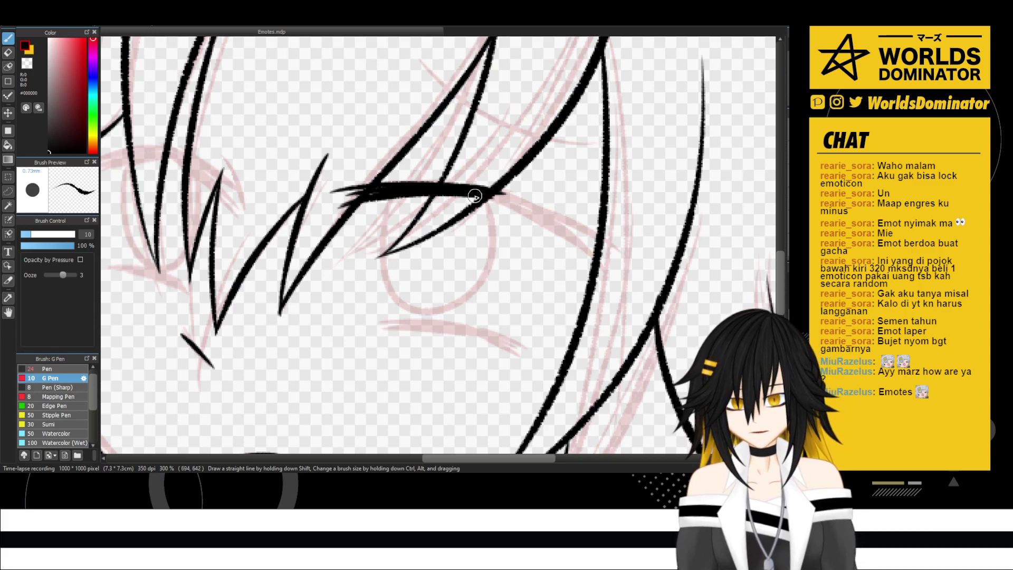
- Extend the right eye's upper lash down to the outer corner with overlapping strokes ending in pointed tips
left_click_drag(488, 199, 607, 274)
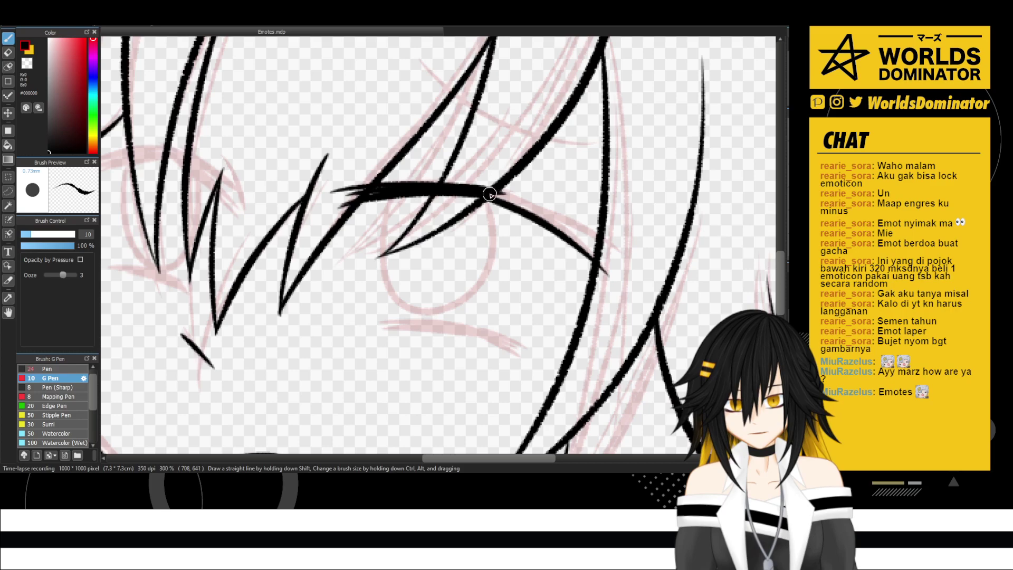
key("ctrl+z")
mouse_move(490, 194)
left_mouse_down()
mouse_move(536, 213)
mouse_move(598, 268)
mouse_move(498, 193)
mouse_move(552, 223)
mouse_move(485, 195)
mouse_move(557, 224)
mouse_move(501, 201)
mouse_move(517, 198)
mouse_move(494, 195)
mouse_move(579, 246)
left_mouse_up()
key("ctrl+z")
left_click_drag(508, 195, 615, 248)
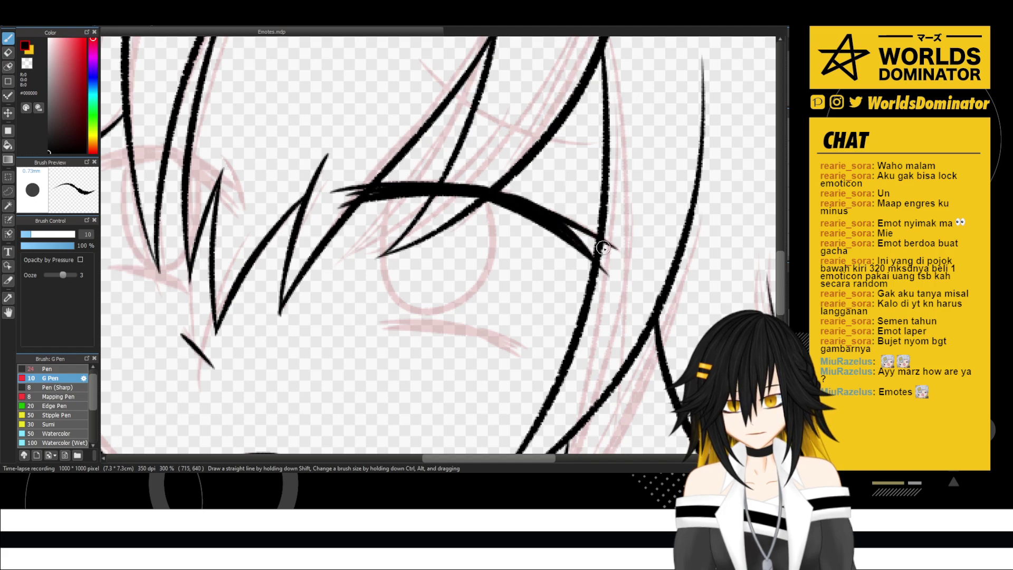
mouse_move(548, 226)
left_mouse_down()
mouse_move(584, 251)
mouse_move(594, 243)
left_mouse_up()
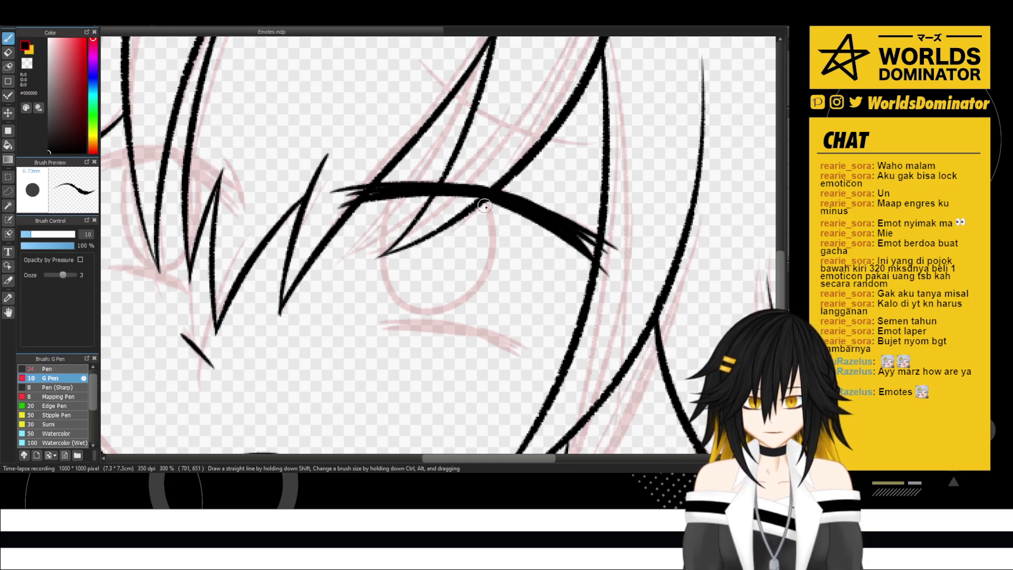
- Hide the hair and face line art to check the right eye's lash against the sketch, and restore it
scroll(485, 207, "down", 2)
key("Delete")
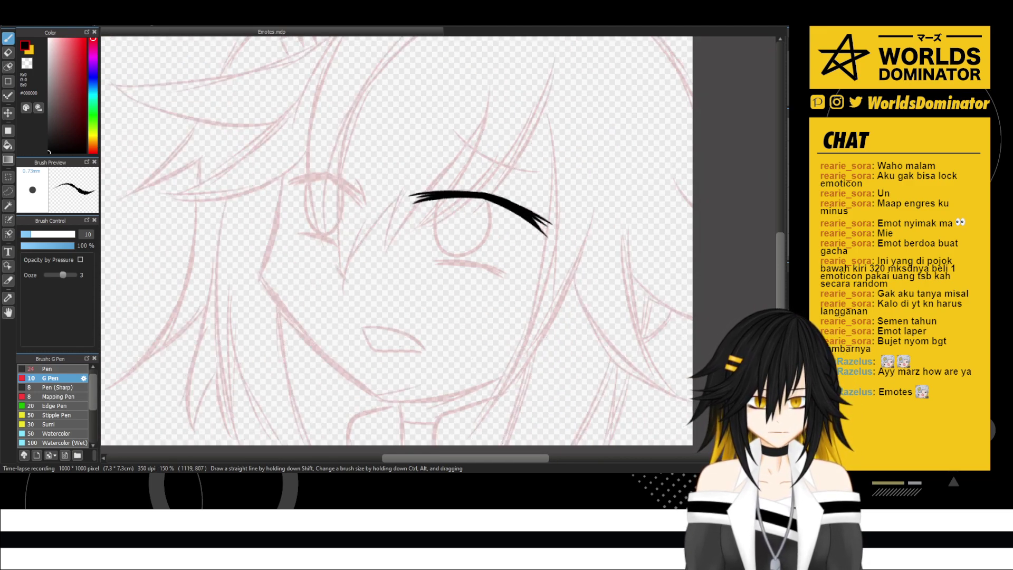
key("ctrl+z")
- Try inking the right eye's iris as a U-shaped outline hanging from the upper lash
scroll(537, 228, "up", 1)
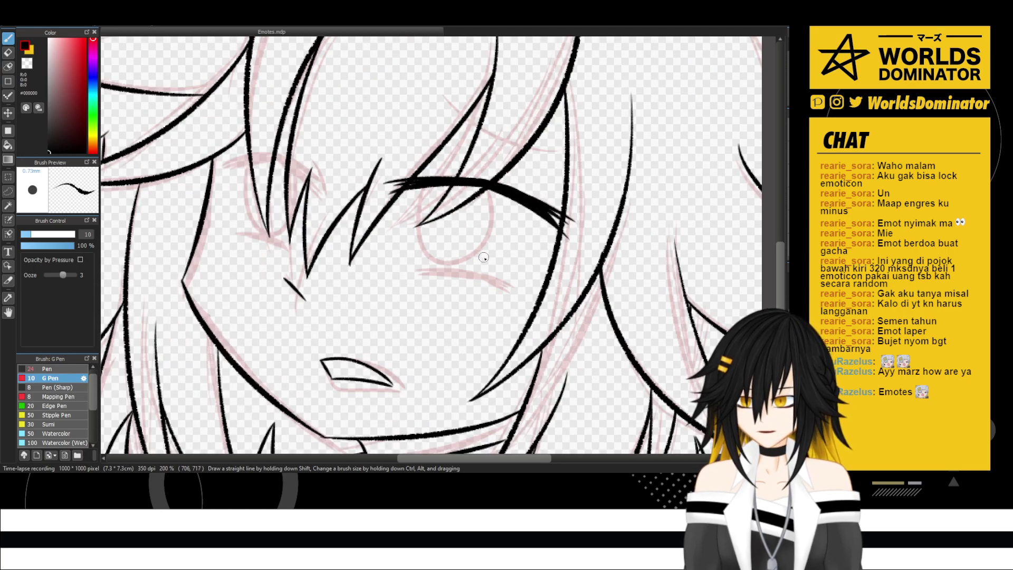
scroll(484, 257, "up", 2)
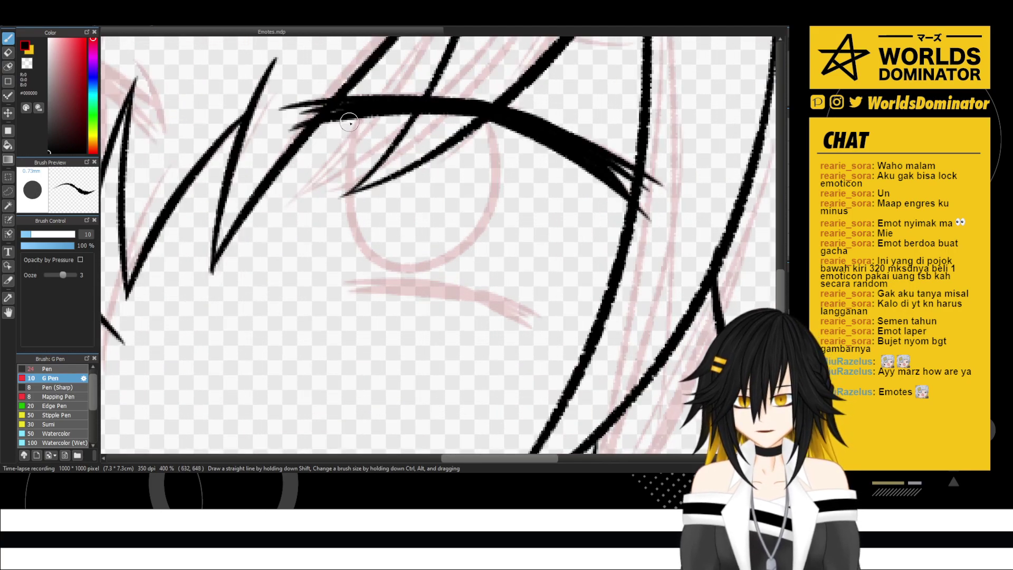
mouse_move(349, 123)
left_mouse_down()
mouse_move(365, 261)
mouse_move(476, 237)
mouse_move(474, 122)
left_mouse_up()
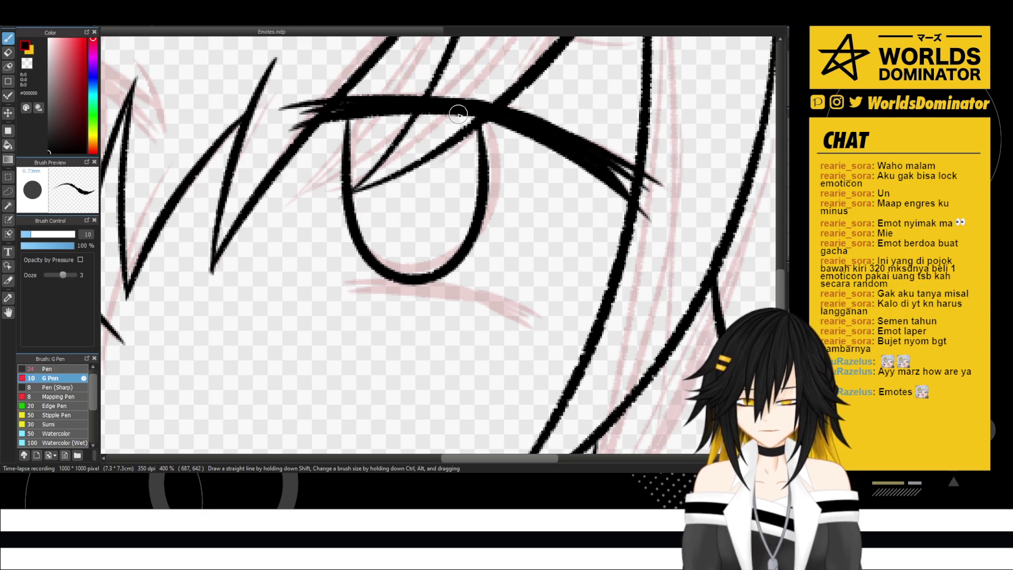
scroll(457, 114, "down", 5)
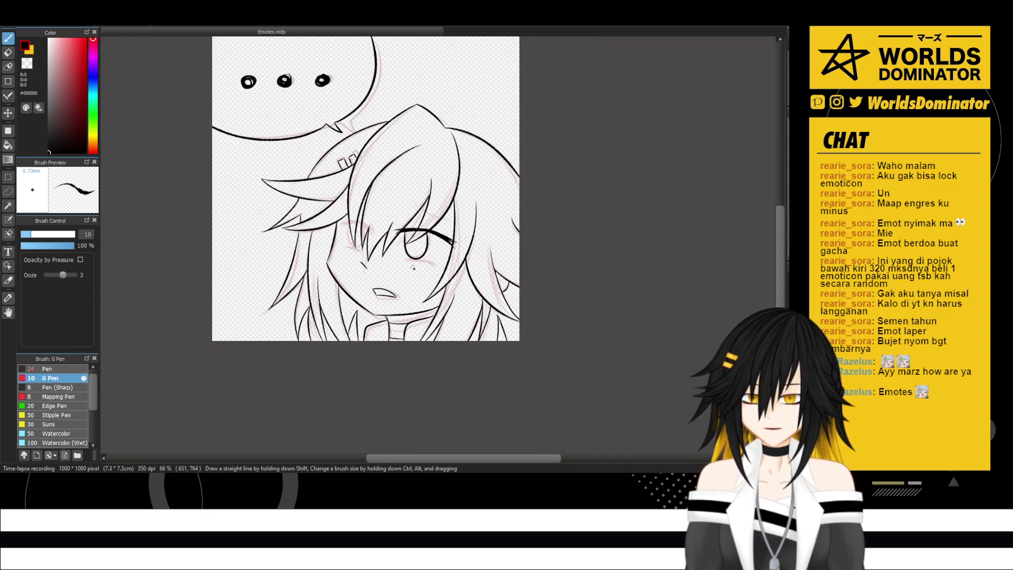
scroll(478, 190, "up", 4)
key("ctrl+z")
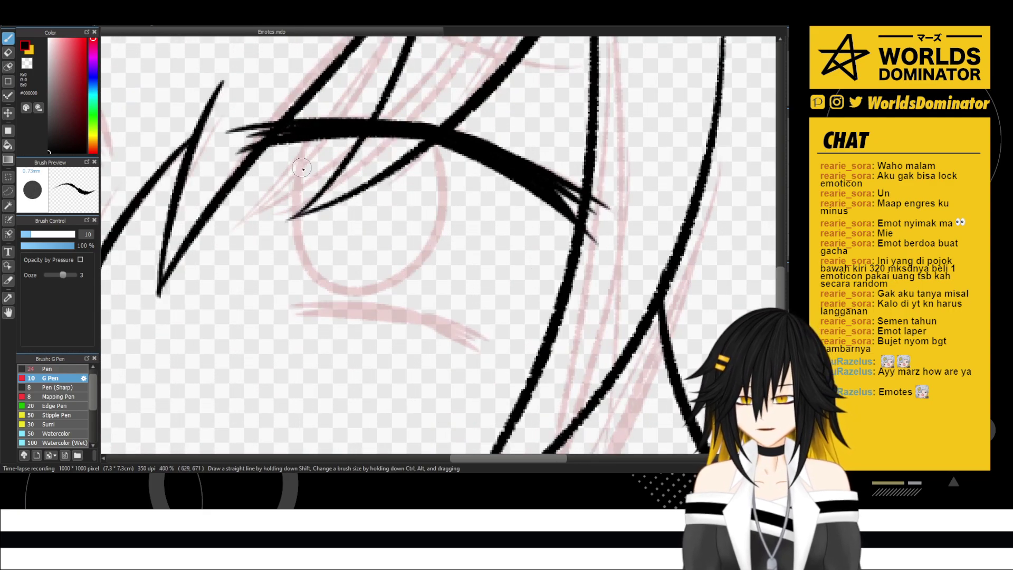
- Ink the right eye's iris as a rounded U-shaped outline, closing its lower curve just below the sketched one
mouse_move(296, 136)
left_mouse_down()
mouse_move(295, 254)
mouse_move(411, 291)
mouse_move(422, 138)
left_mouse_up()
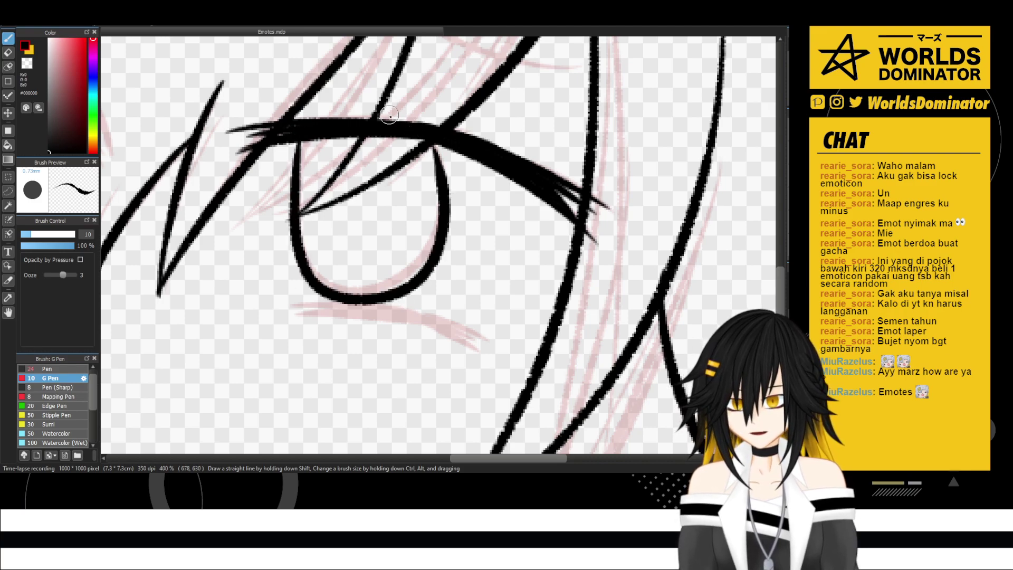
scroll(390, 115, "down", 3)
scroll(464, 229, "up", 2)
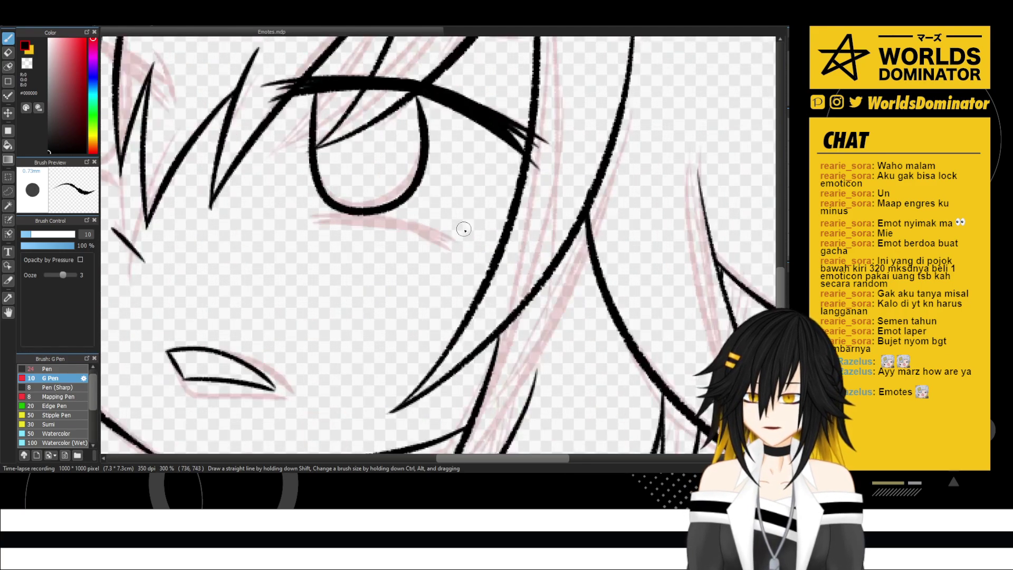
- Ink the right eye's lower lash as a nearly horizontal tapered line under the iris, thickened toward the outer corner with short overlapping strokes
left_click_drag(344, 219, 443, 221)
key("ctrl+z")
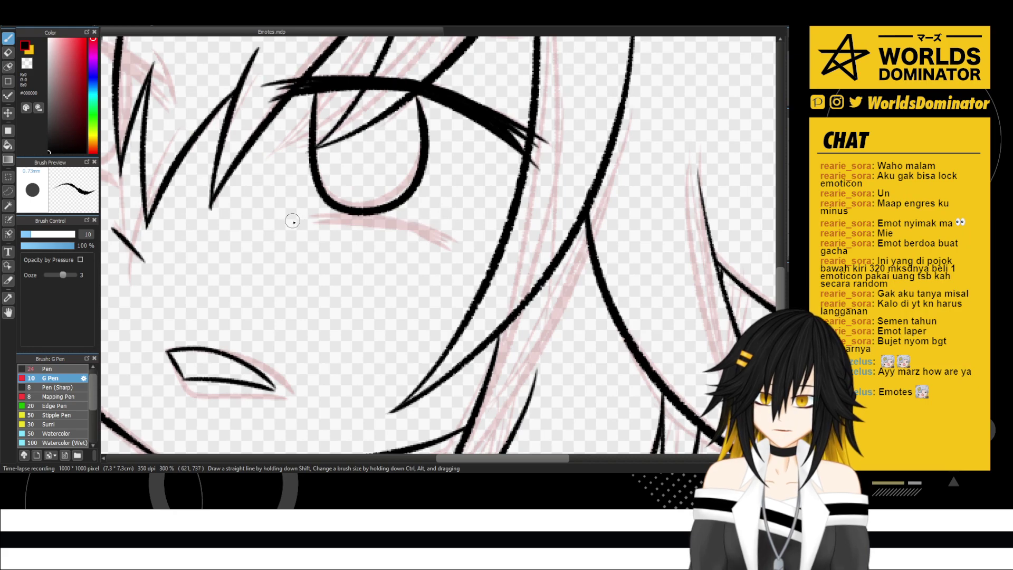
mouse_move(295, 218)
left_mouse_down()
mouse_move(438, 220)
mouse_move(424, 230)
left_mouse_up()
key("ctrl+z")
left_click_drag(331, 222, 448, 227)
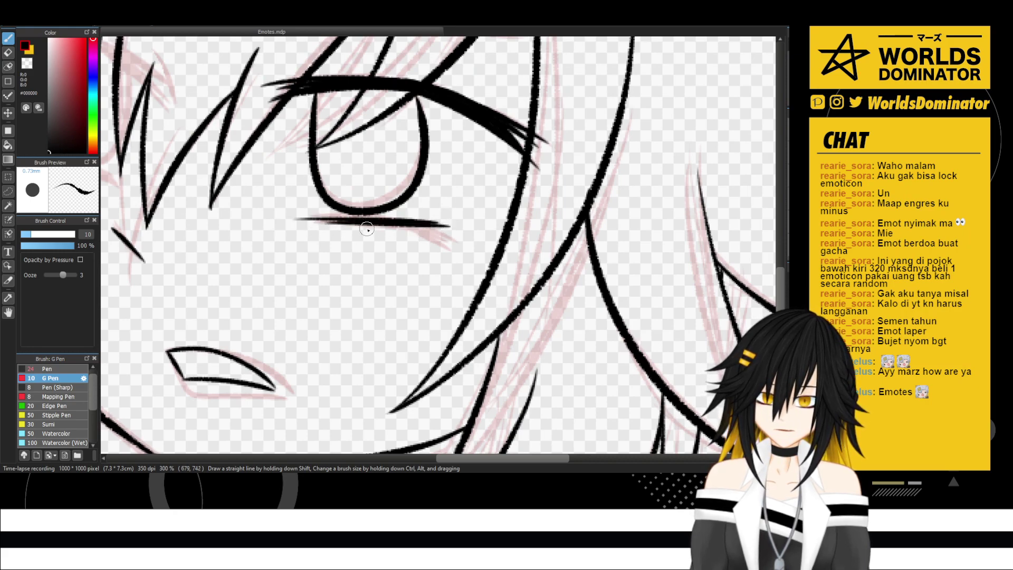
left_click_drag(368, 230, 451, 231)
left_click_drag(392, 220, 461, 223)
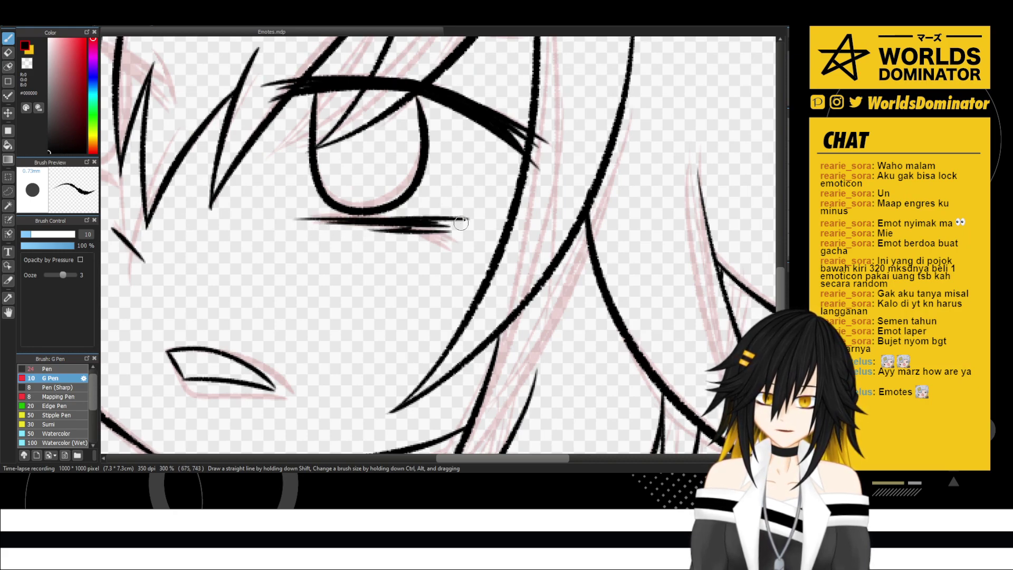
- Ink the right eyebrow as a thin curved stroke above the upper lash, descending outward from the inner end
scroll(489, 141, "down", 3)
scroll(486, 110, "down", 1)
scroll(512, 153, "up", 1)
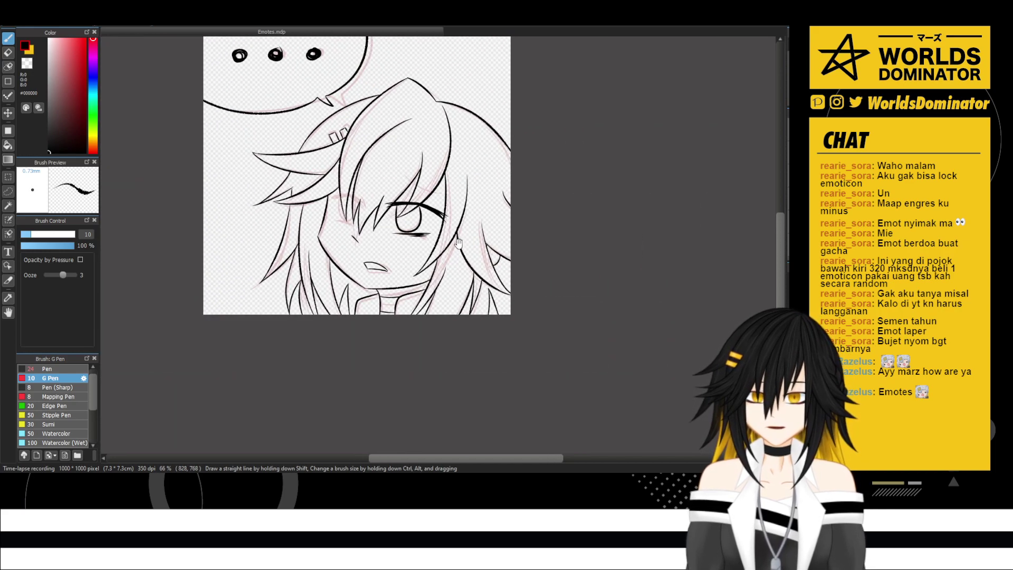
scroll(474, 219, "up", 2)
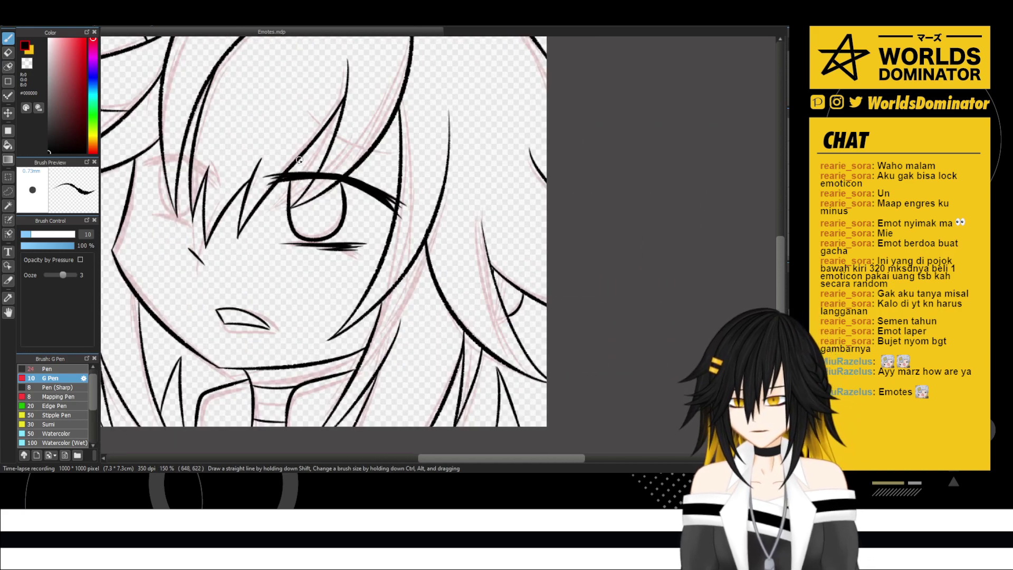
left_click_drag(276, 134, 393, 148)
key("ctrl+z")
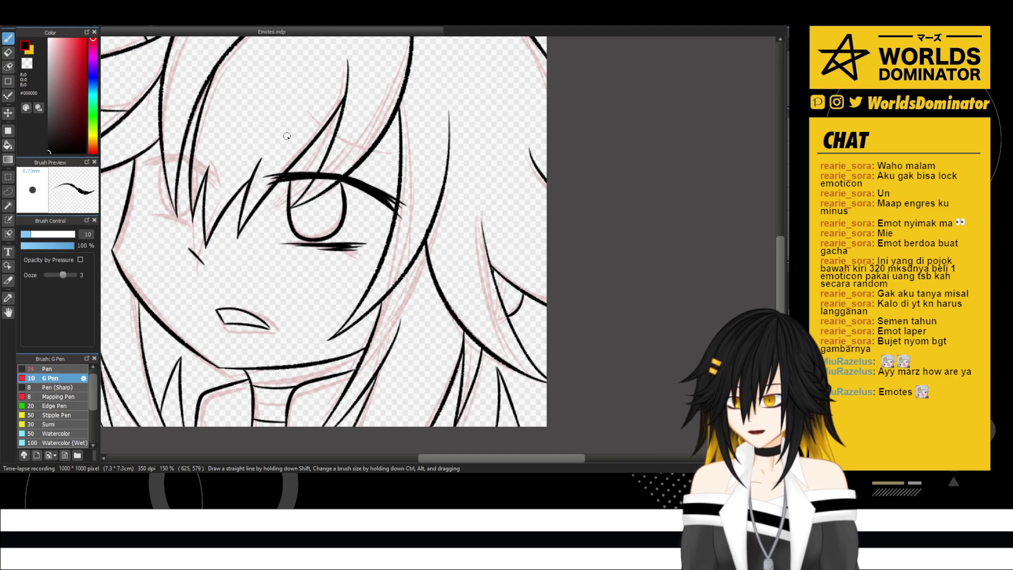
left_click_drag(285, 145, 391, 122)
key("ctrl+z")
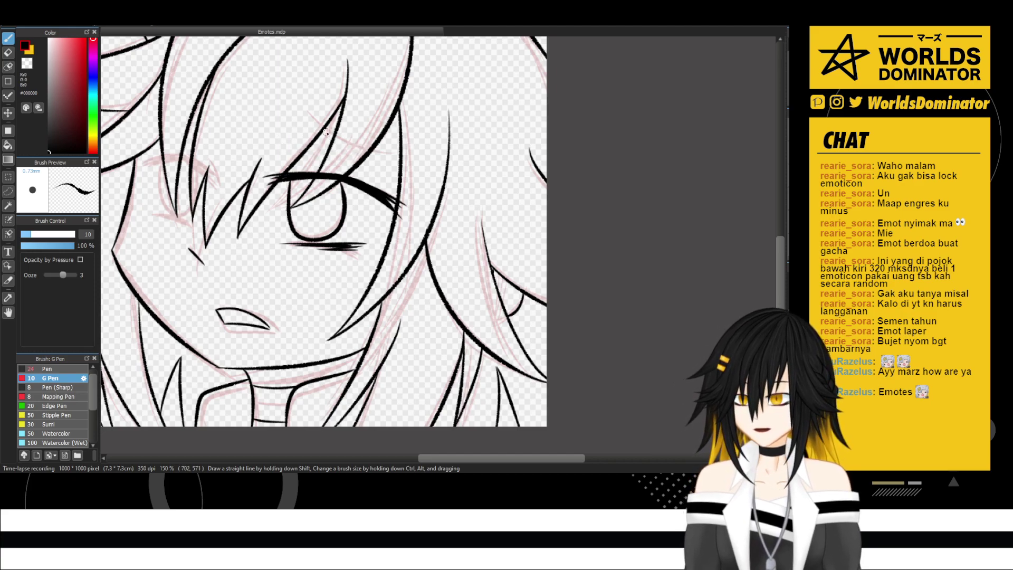
left_click_drag(286, 124, 396, 161)
key("ctrl+z")
left_click_drag(289, 132, 384, 163)
key("ctrl+z")
mouse_move(286, 141)
left_mouse_down()
mouse_move(313, 157)
mouse_move(396, 165)
left_mouse_up()
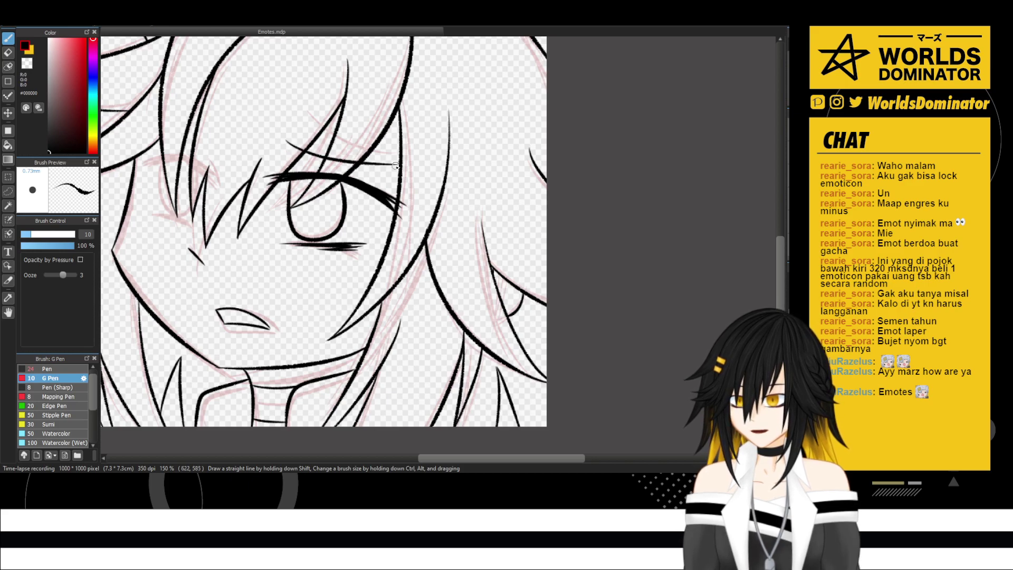
- Ink the right eye's pupil as a small solid vertical oval in the middle of the iris, redrawing it once
scroll(524, 174, "down", 3)
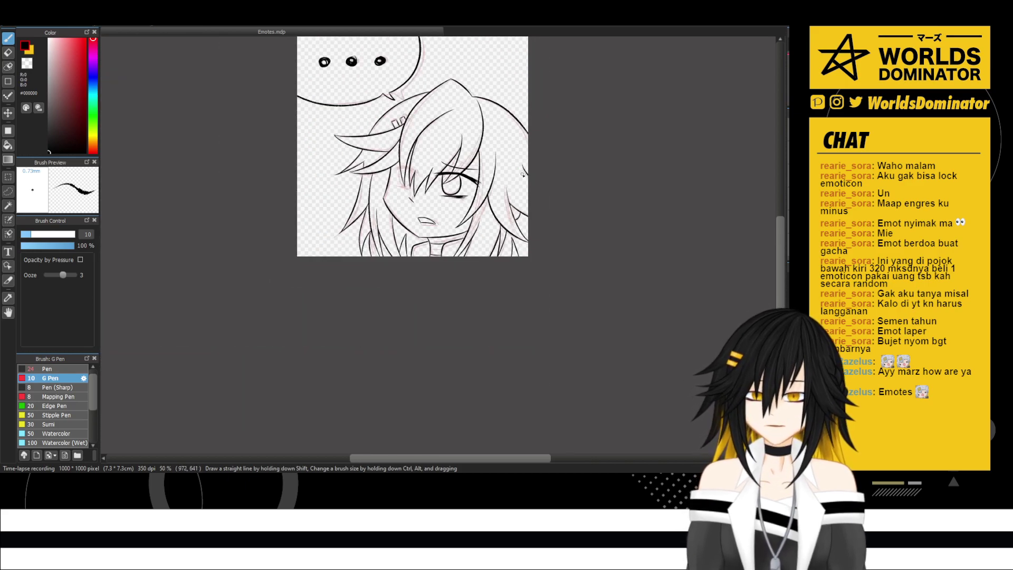
scroll(523, 174, "up", 2)
scroll(319, 185, "up", 3)
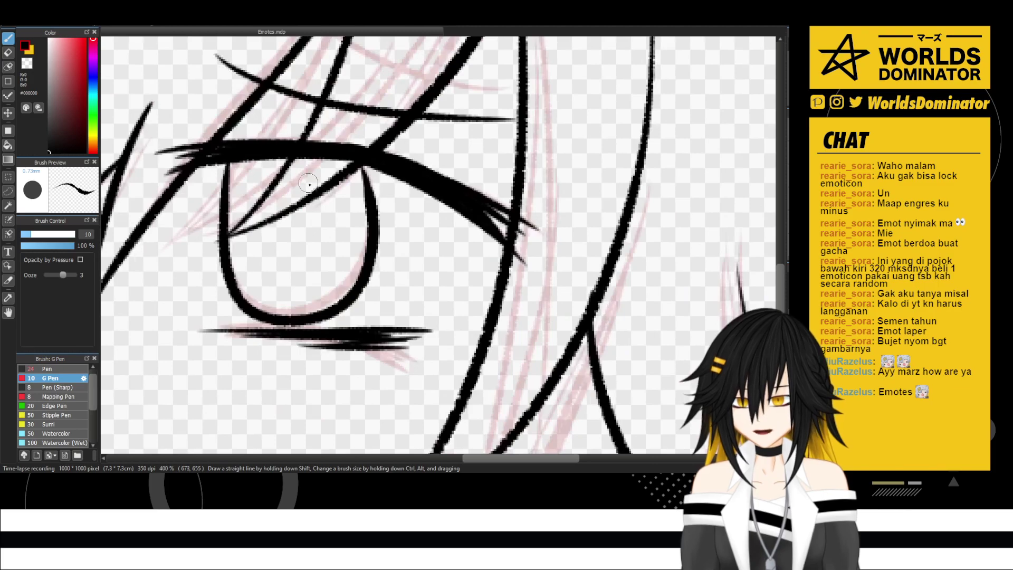
left_click_drag(290, 230, 293, 227)
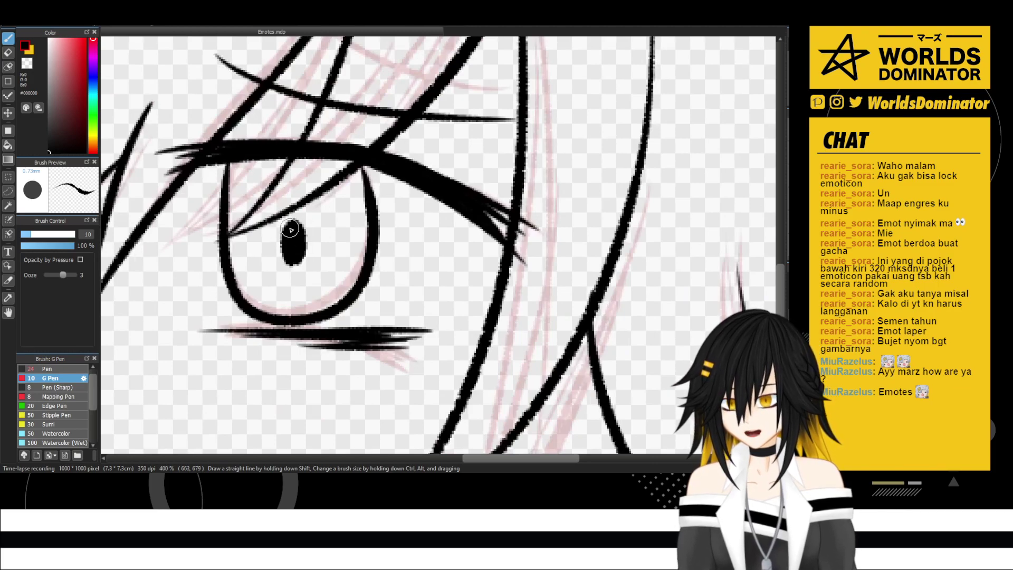
scroll(344, 184, "down", 4)
scroll(344, 184, "down", 1)
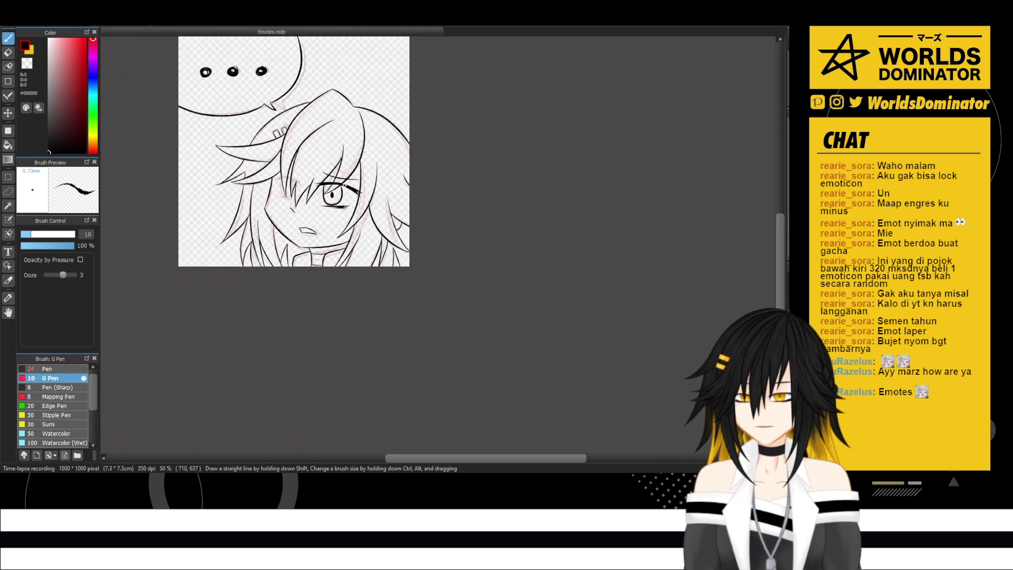
scroll(337, 190, "up", 2)
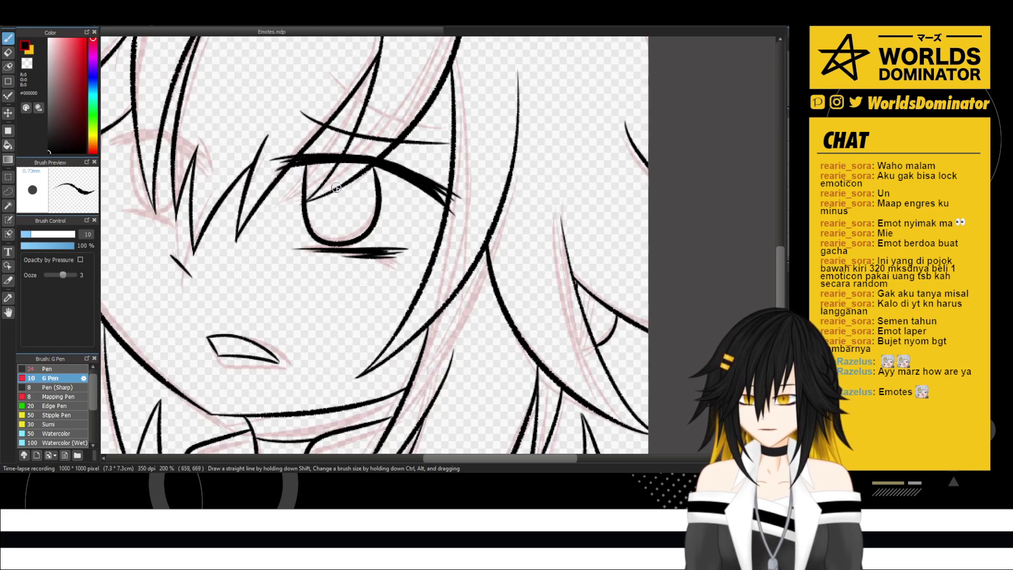
left_click_drag(336, 181, 341, 209)
key("ctrl+z")
key("ctrl+z")
scroll(407, 171, "down", 4)
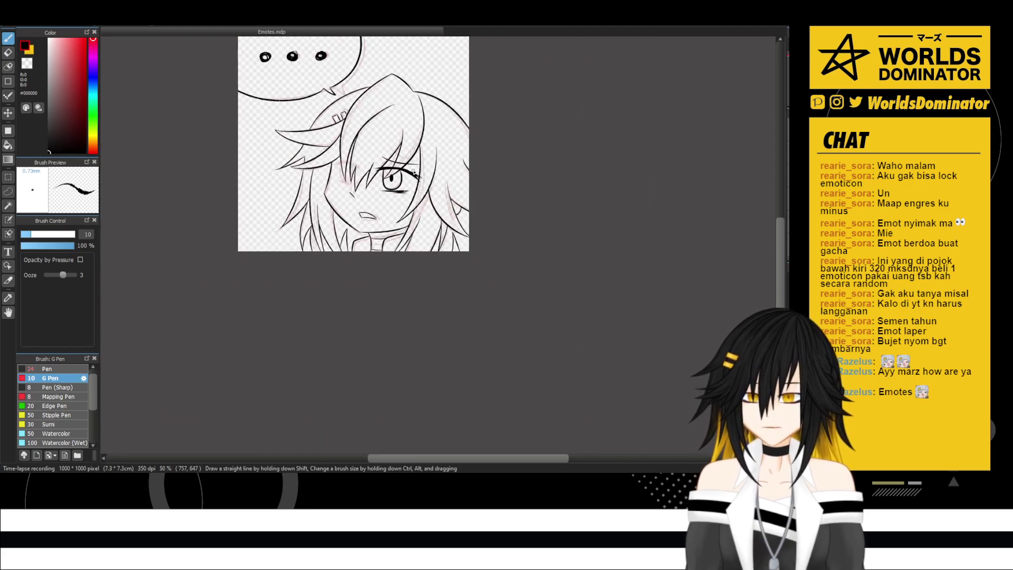
- Mirror the canvas view and ink the inner part of the left eye's upper lash as a short thick slanted band
key("r")
scroll(504, 156, "up", 4)
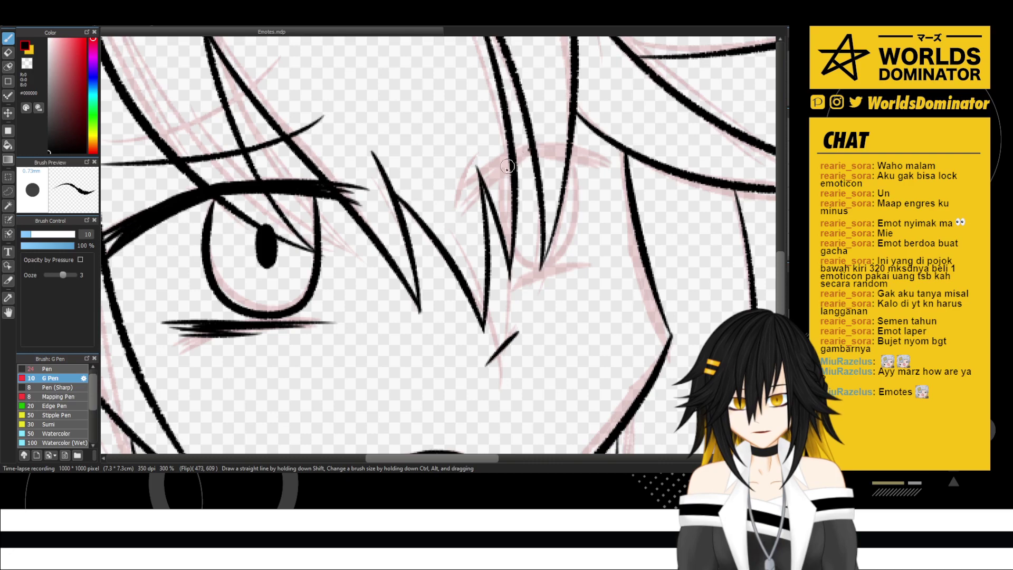
mouse_move(524, 140)
left_mouse_down()
mouse_move(478, 178)
mouse_move(523, 145)
left_mouse_up()
mouse_move(493, 175)
left_mouse_down()
mouse_move(521, 142)
mouse_move(473, 181)
mouse_move(518, 153)
mouse_move(478, 197)
mouse_move(502, 164)
mouse_move(484, 185)
mouse_move(500, 164)
mouse_move(475, 180)
left_mouse_up()
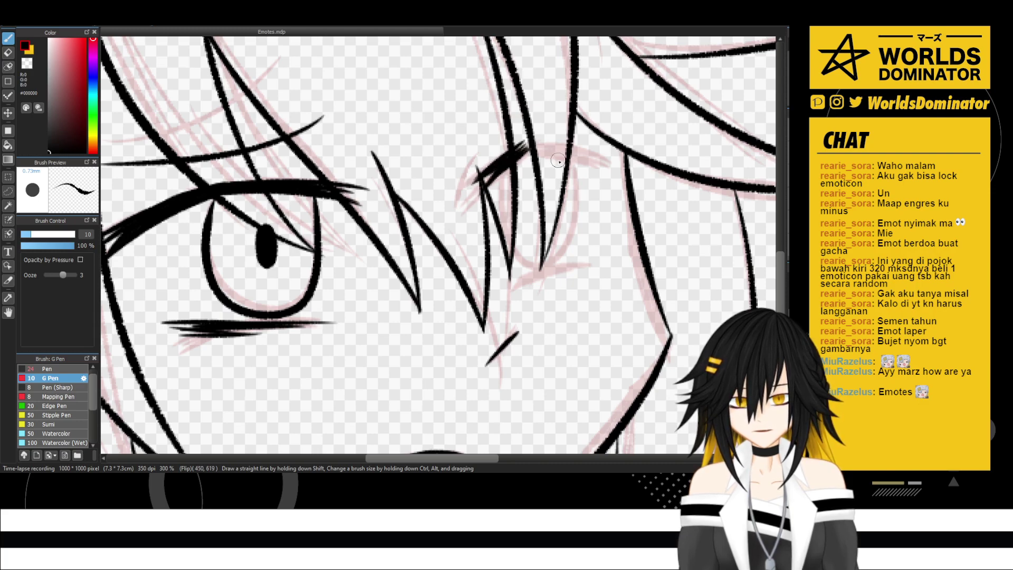
- Extend the left eye's upper lash over to the outer corner with an arched line thickened by overlapping strokes ending in points
left_click_drag(521, 150, 599, 155)
key("ctrl+z")
left_click_drag(520, 151, 601, 161)
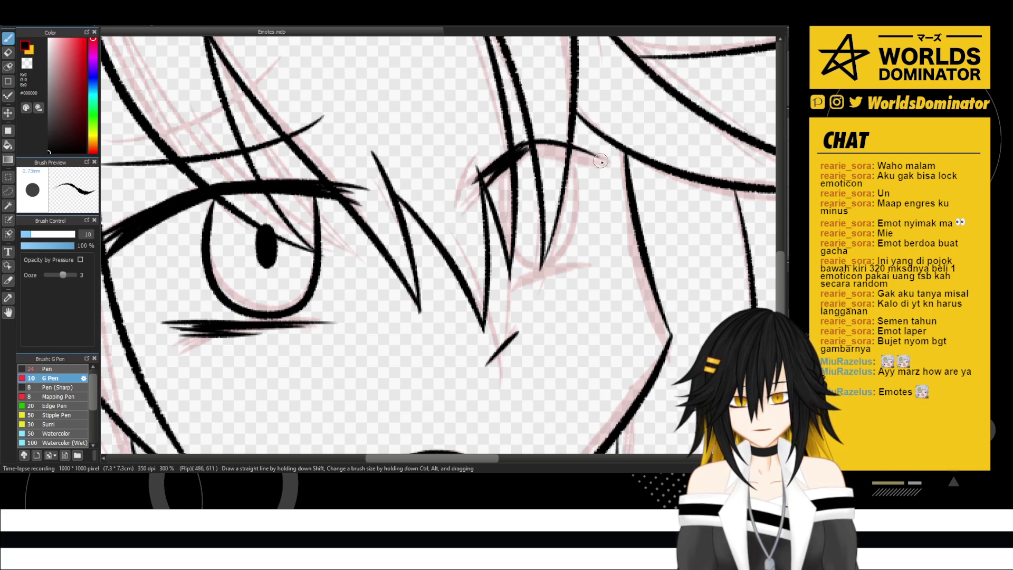
key("ctrl+z")
left_click_drag(522, 149, 595, 152)
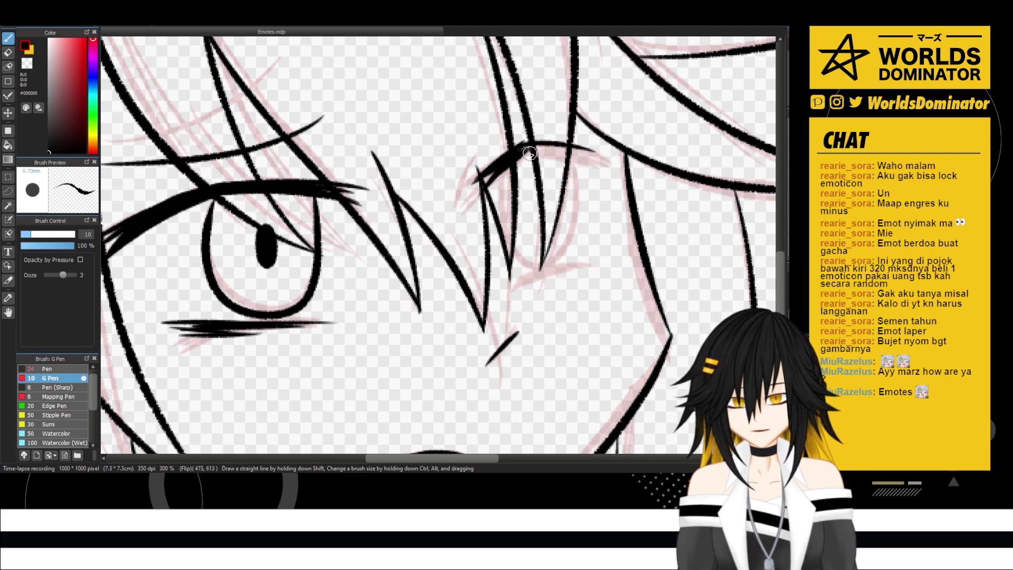
mouse_move(532, 149)
left_mouse_down()
mouse_move(554, 151)
mouse_move(517, 149)
mouse_move(594, 154)
left_mouse_up()
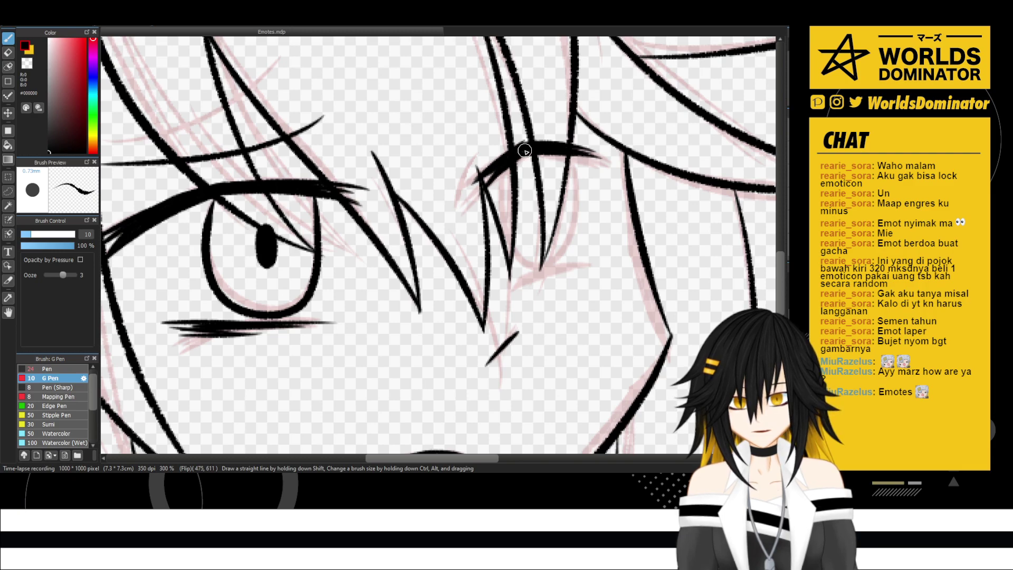
left_click_drag(528, 149, 599, 162)
key("ctrl+z")
mouse_move(531, 148)
left_mouse_down()
mouse_move(589, 160)
mouse_move(568, 157)
left_mouse_up()
key("e")
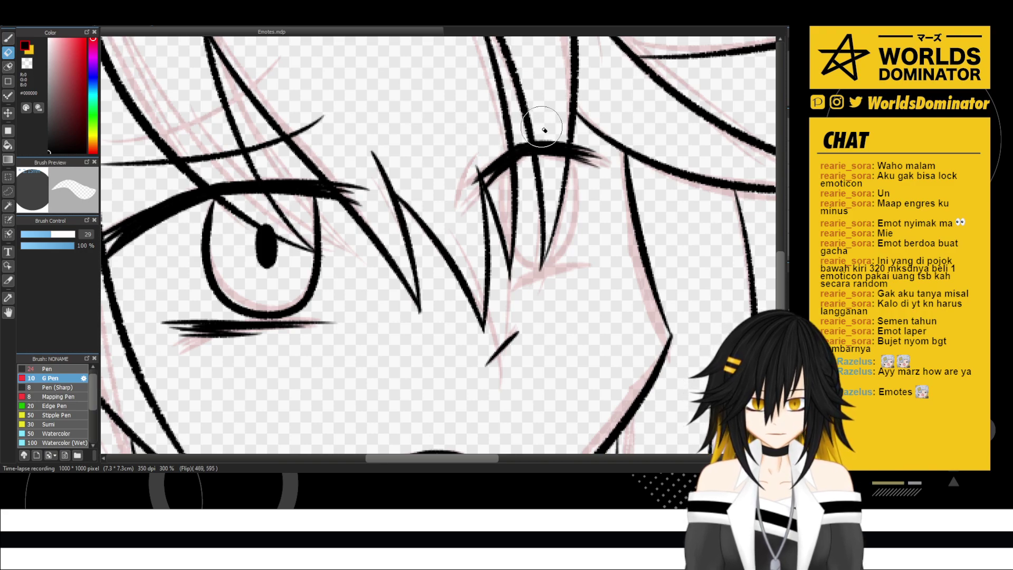
key("b")
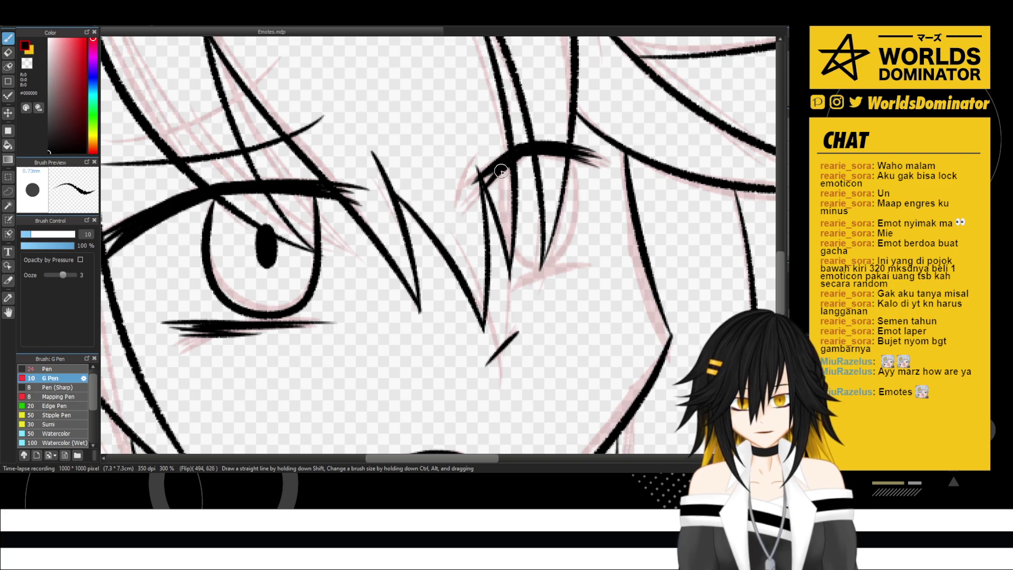
- Ink the left eye's iris as a narrow U-shaped outline hanging from the upper lash, behind the fringe strands
mouse_move(500, 169)
left_mouse_down()
mouse_move(507, 231)
mouse_move(569, 226)
mouse_move(550, 157)
mouse_move(506, 227)
mouse_move(577, 248)
mouse_move(560, 162)
left_mouse_up()
key("ctrl+z")
scroll(538, 94, "down", 3)
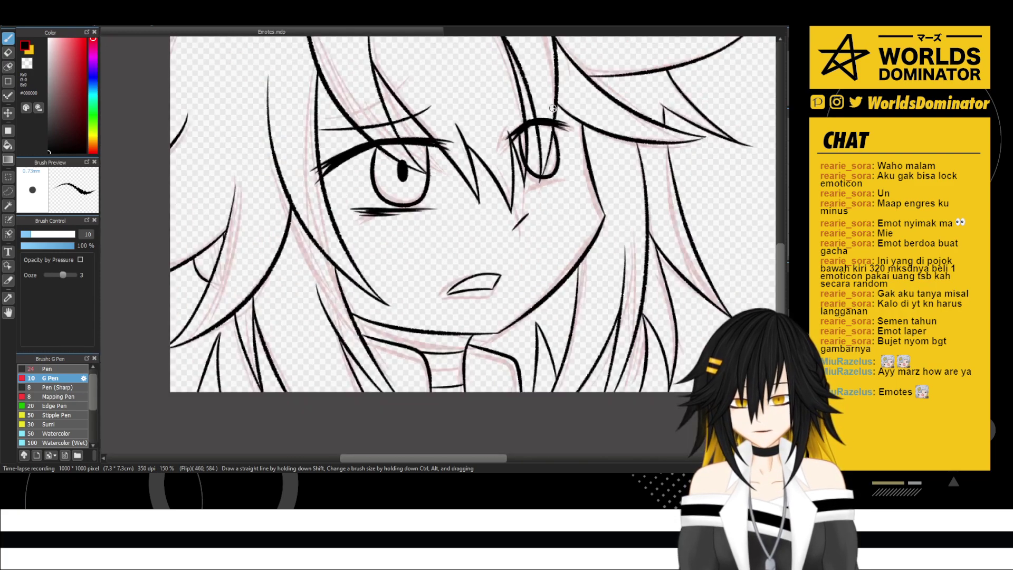
mouse_move(567, 109)
left_mouse_down()
mouse_move(551, 252)
mouse_move(560, 138)
left_mouse_up()
scroll(545, 178, "up", 3)
key("ctrl+z")
key("ctrl+z")
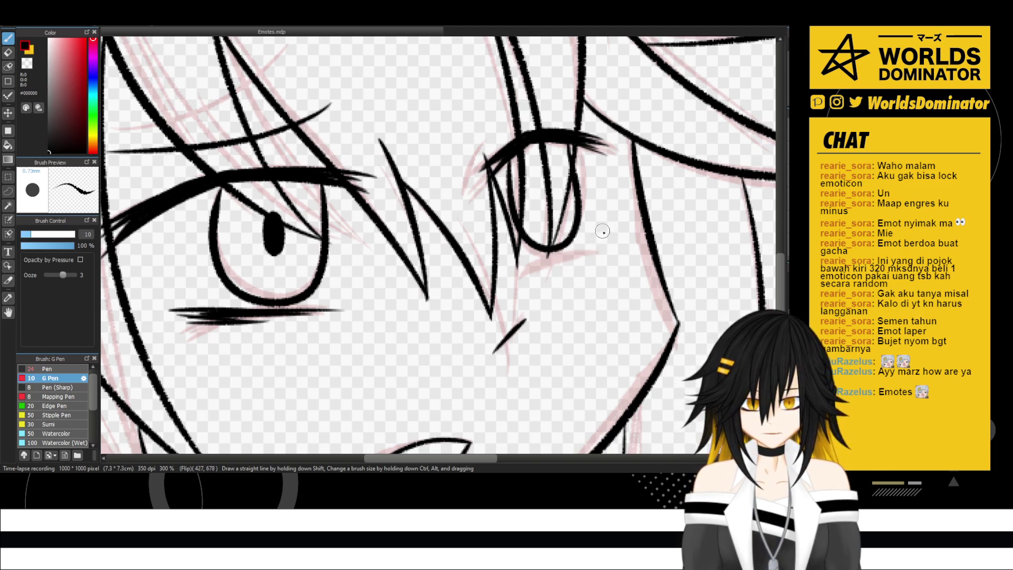
- Ink the left eye's lower lash as short slanted strokes at the outer corner and add a small solid pupil inside the iris
mouse_move(602, 231)
left_mouse_down()
mouse_move(550, 260)
mouse_move(609, 234)
mouse_move(581, 254)
mouse_move(609, 236)
mouse_move(553, 263)
mouse_move(601, 235)
mouse_move(547, 255)
left_mouse_up()
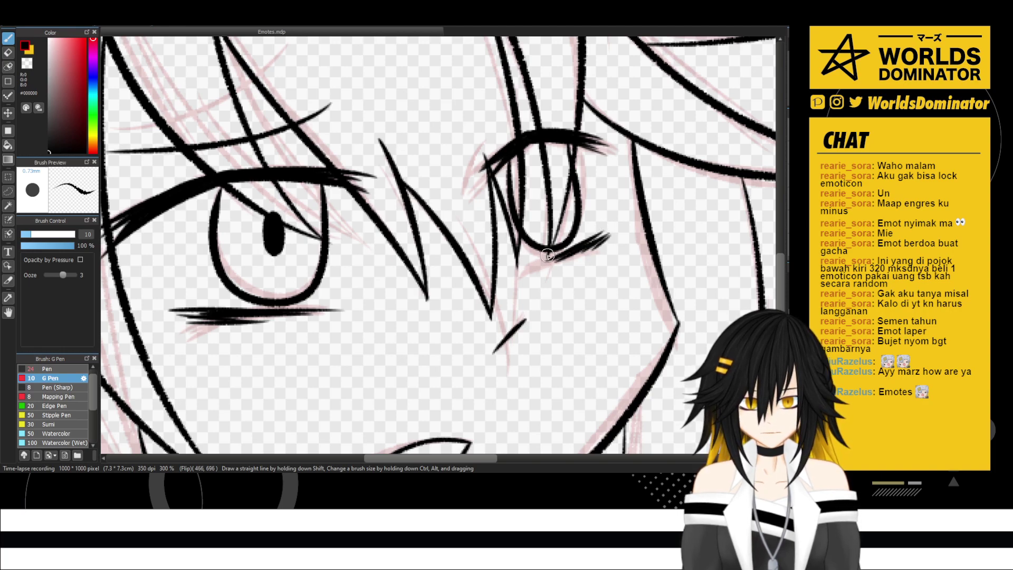
scroll(547, 255, "down", 5)
scroll(554, 245, "up", 5)
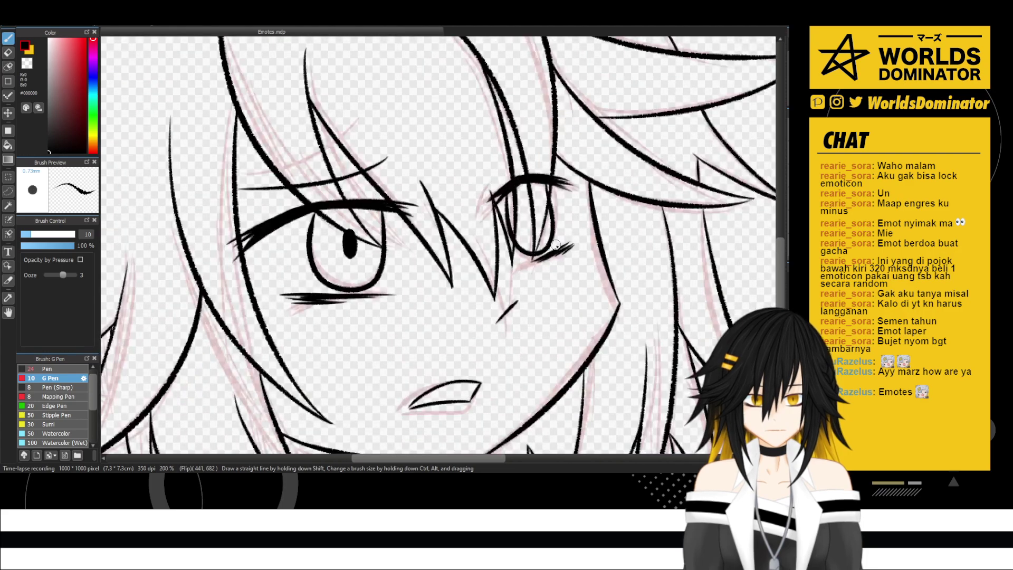
mouse_move(515, 201)
left_mouse_down()
mouse_move(517, 216)
mouse_move(514, 196)
left_mouse_up()
scroll(513, 194, "down", 5)
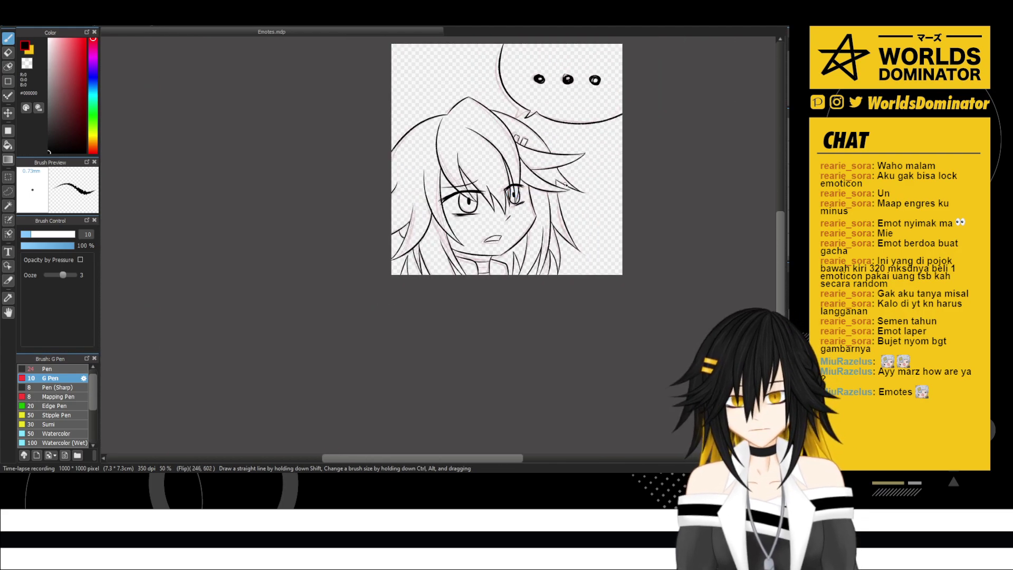
- Return the view to unmirrored, box-select the left eye, tilt it slightly and stretch it wider and taller
scroll(533, 183, "up", 2)
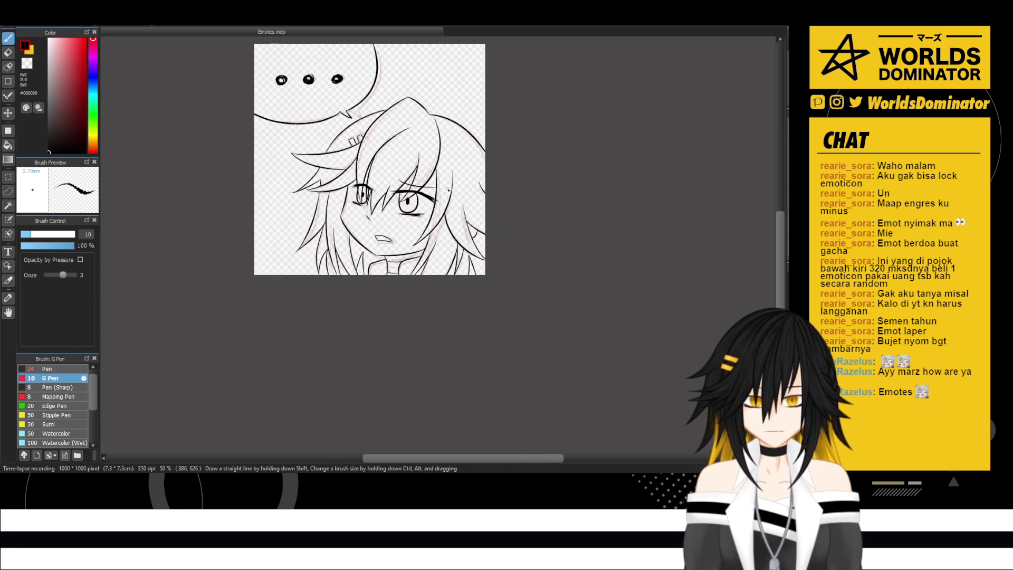
scroll(372, 192, "up", 2)
scroll(378, 220, "up", 1)
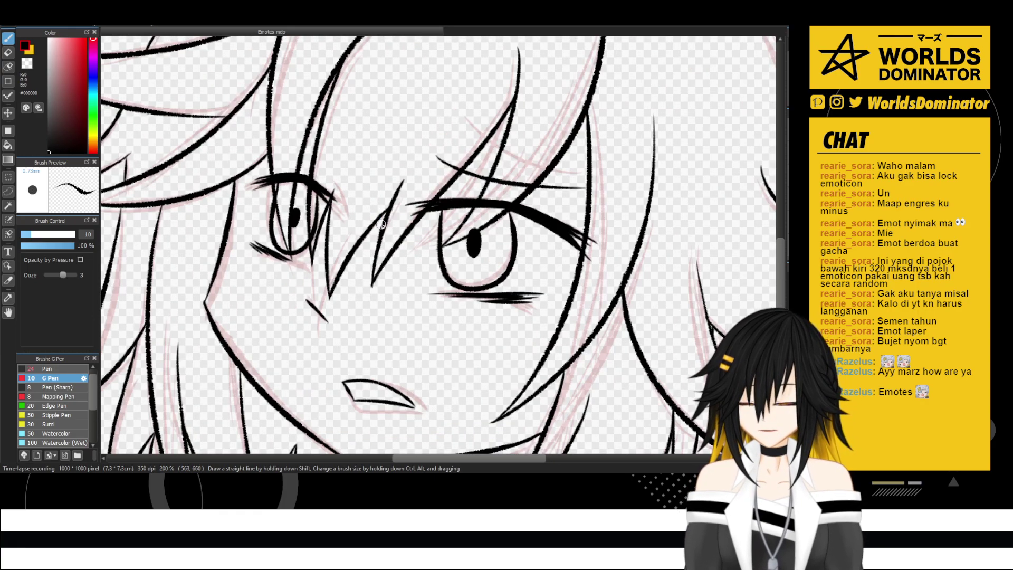
key("m")
left_click_drag(237, 147, 360, 283)
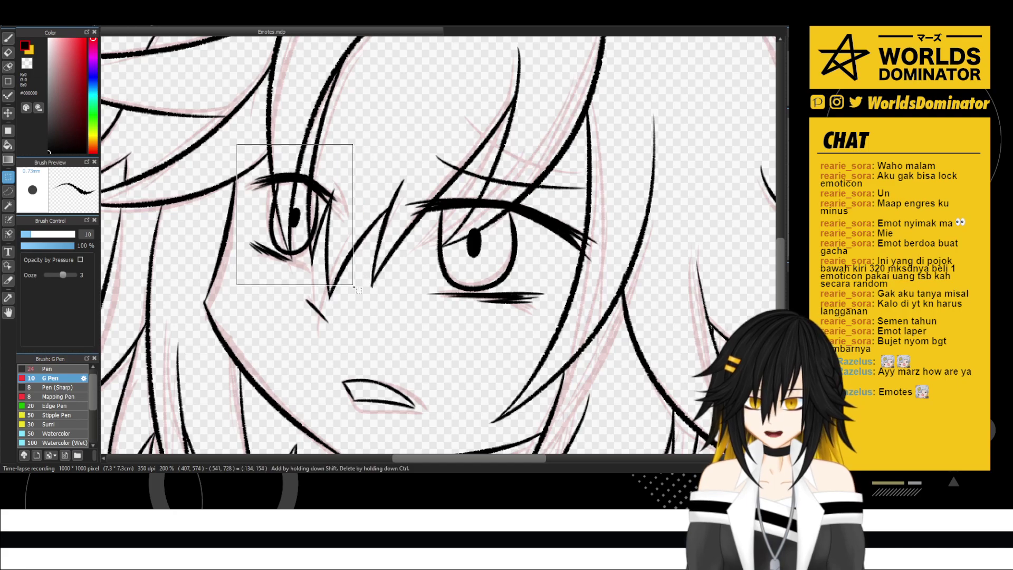
key("ctrl+t")
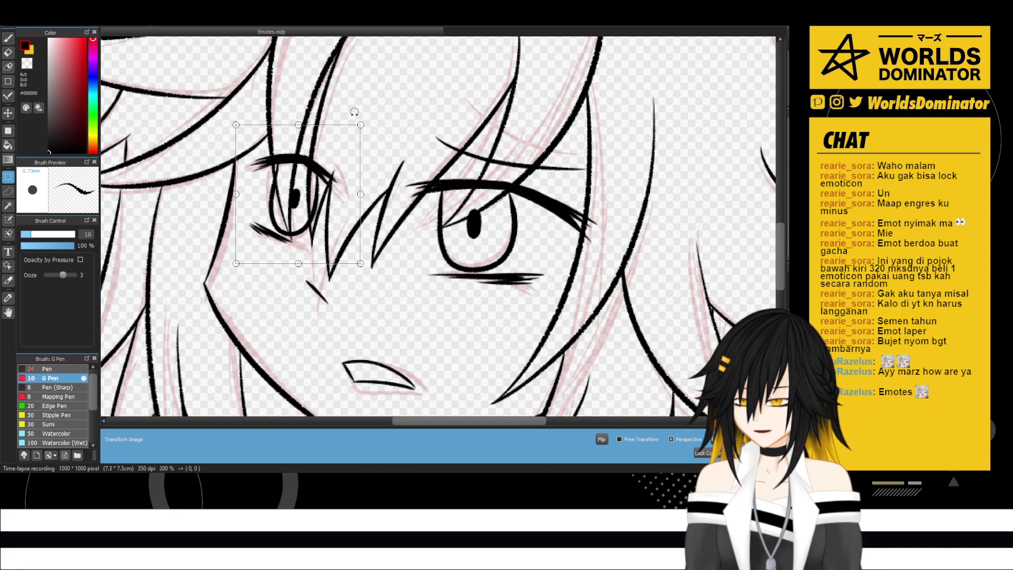
left_click_drag(353, 111, 388, 140)
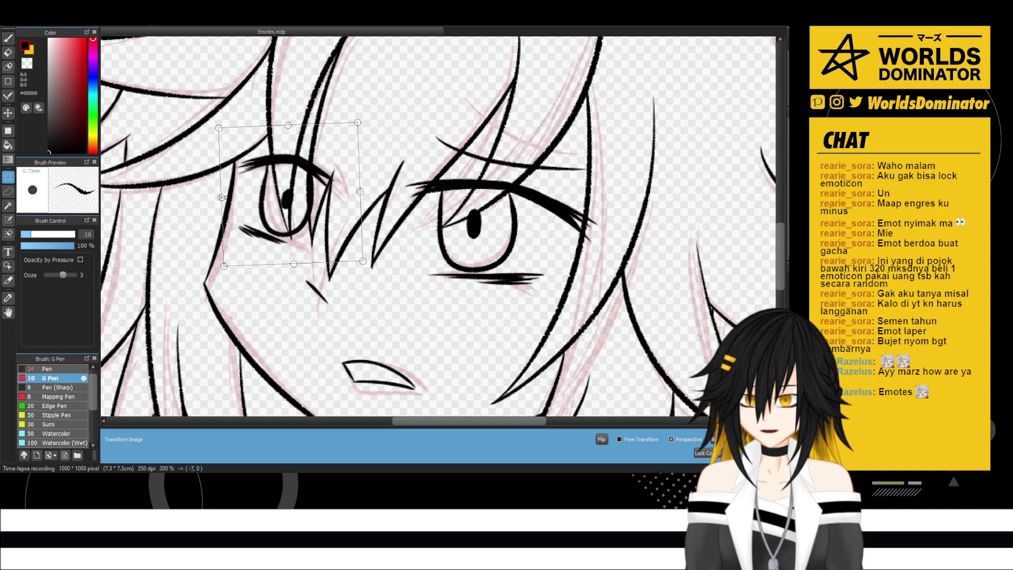
left_click_drag(293, 263, 292, 274)
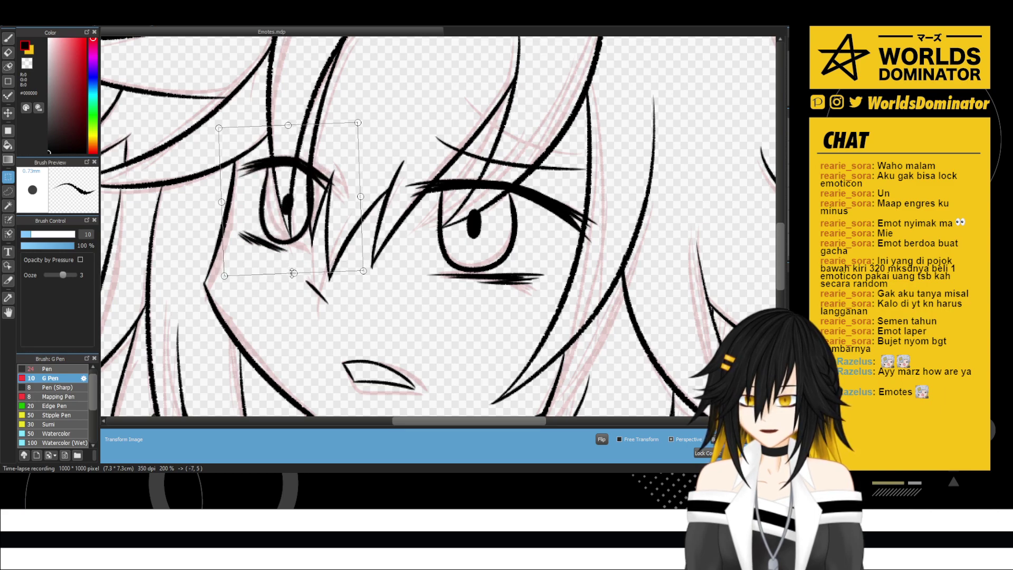
- Straighten the left eye, fine-tune its width and position, apply the transform and clear the selection
scroll(406, 206, "down", 3)
scroll(412, 195, "up", 1)
left_click_drag(391, 165, 390, 166)
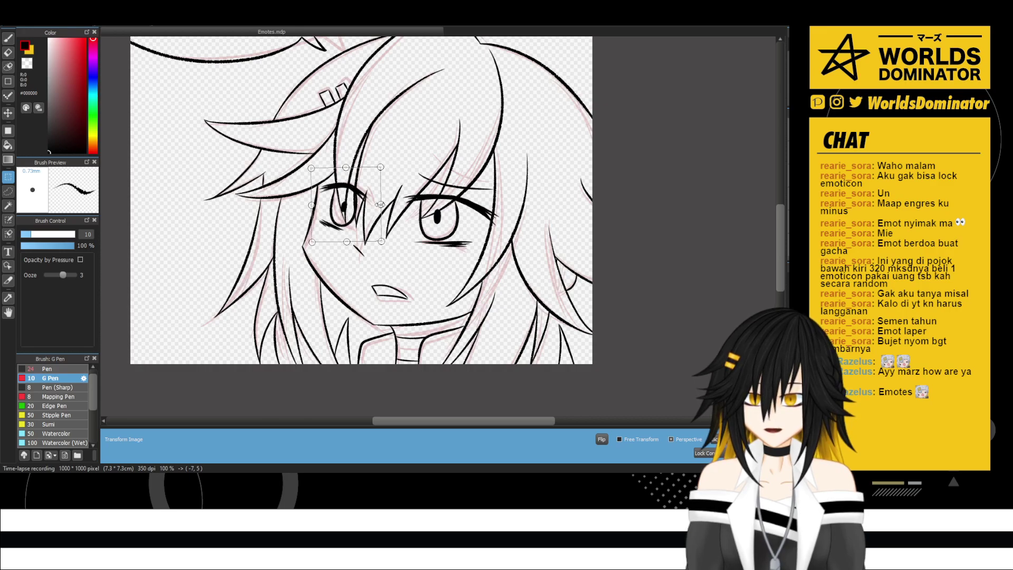
left_click_drag(380, 204, 362, 211)
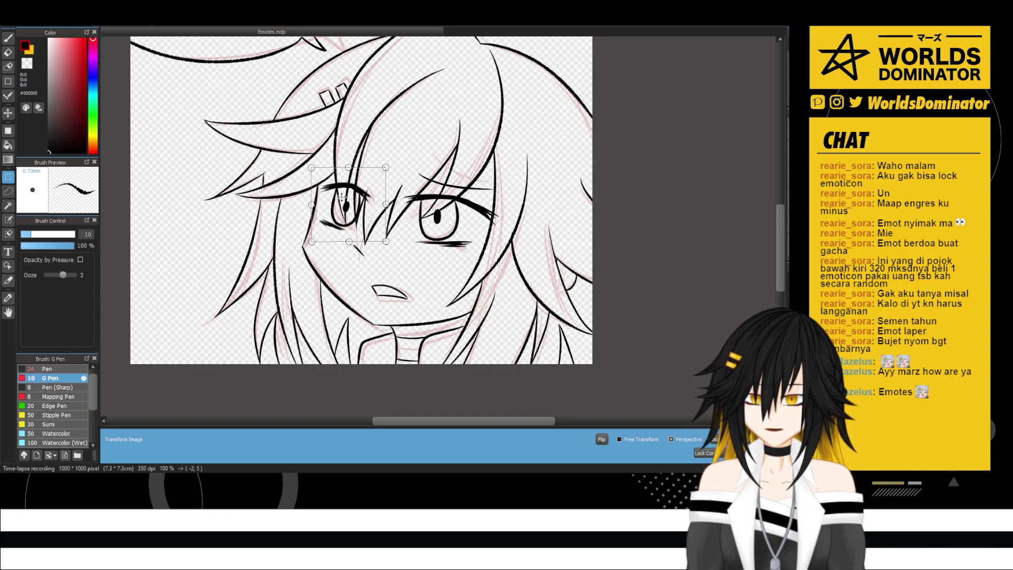
left_click_drag(342, 196, 341, 196)
scroll(396, 200, "down", 2)
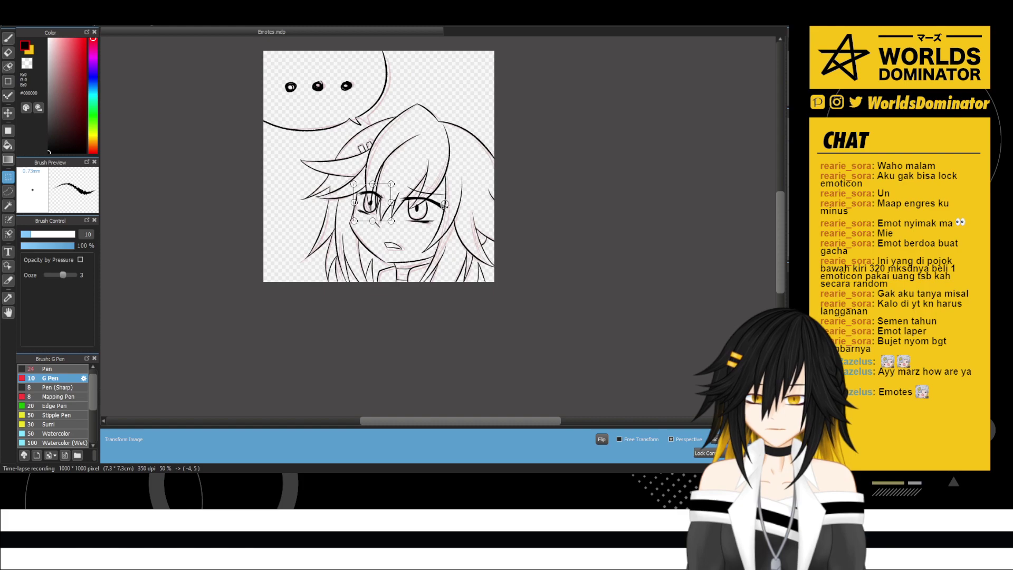
key("Return")
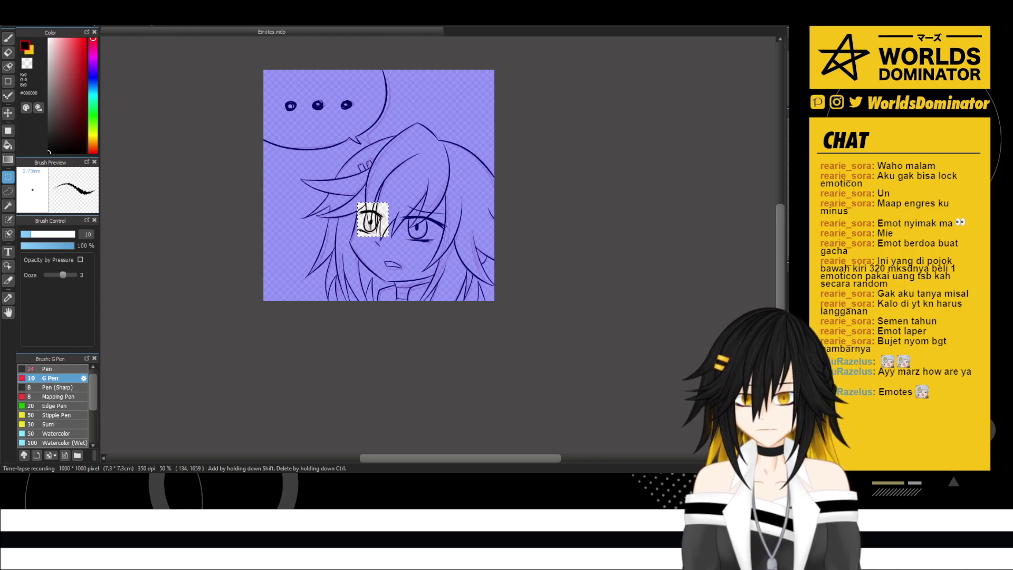
key("ctrl+plus")
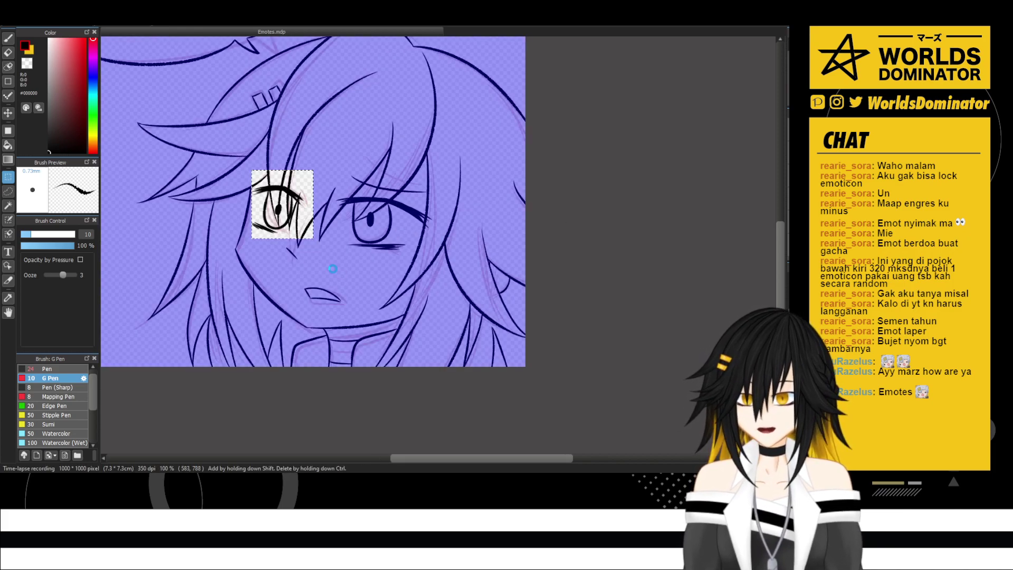
key("ctrl+d")
- Erase the left eye's iris outline and upper lash, keeping the pupil and lower lash
scroll(267, 198, "up", 2)
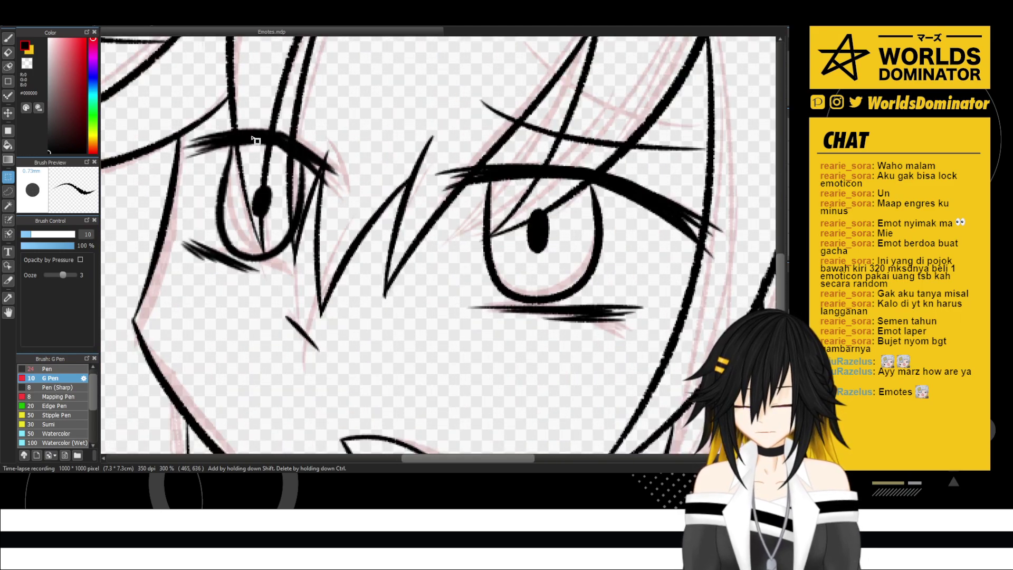
key("e")
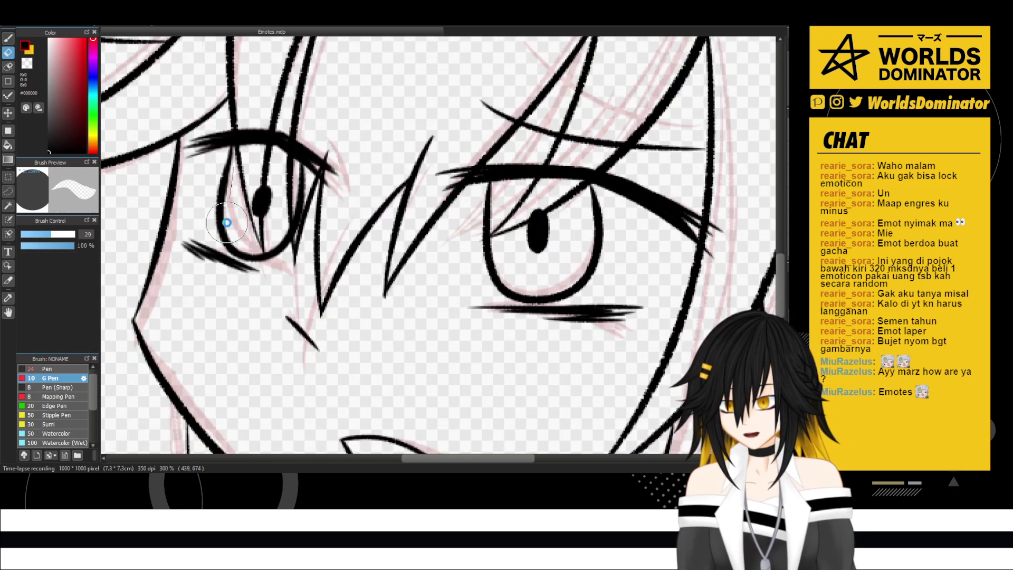
mouse_move(227, 222)
left_mouse_down()
mouse_move(241, 250)
mouse_move(257, 245)
mouse_move(247, 256)
mouse_move(238, 244)
mouse_move(273, 258)
mouse_move(306, 212)
mouse_move(298, 167)
mouse_move(292, 244)
mouse_move(300, 205)
left_mouse_up()
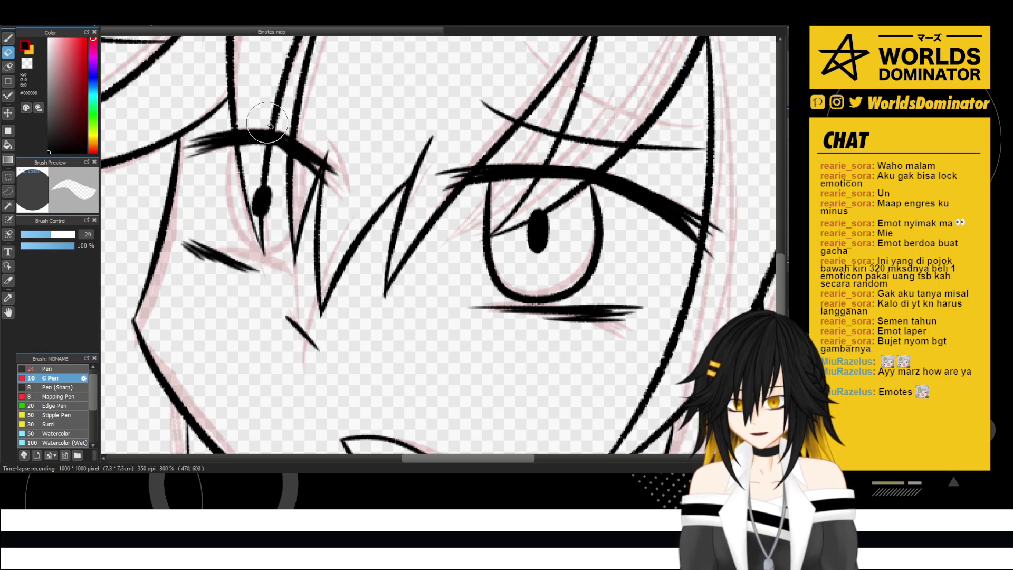
mouse_move(269, 125)
left_mouse_down()
mouse_move(180, 155)
mouse_move(326, 157)
mouse_move(258, 139)
mouse_move(315, 164)
mouse_move(315, 178)
mouse_move(267, 134)
mouse_move(301, 157)
left_mouse_up()
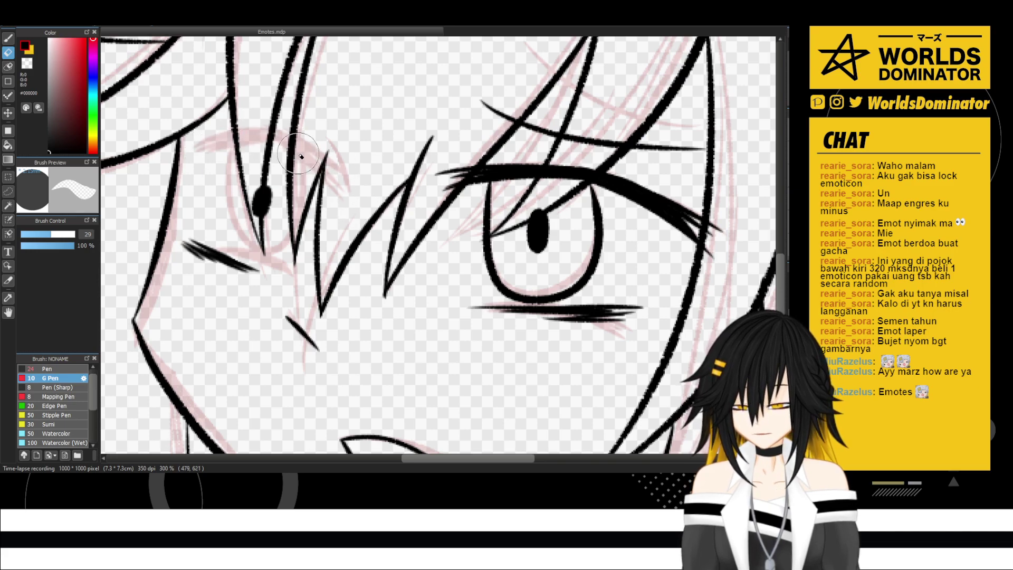
- Ink a new upper lash for the left eye, from the outer corner over the arch and down to the inner corner
key("b")
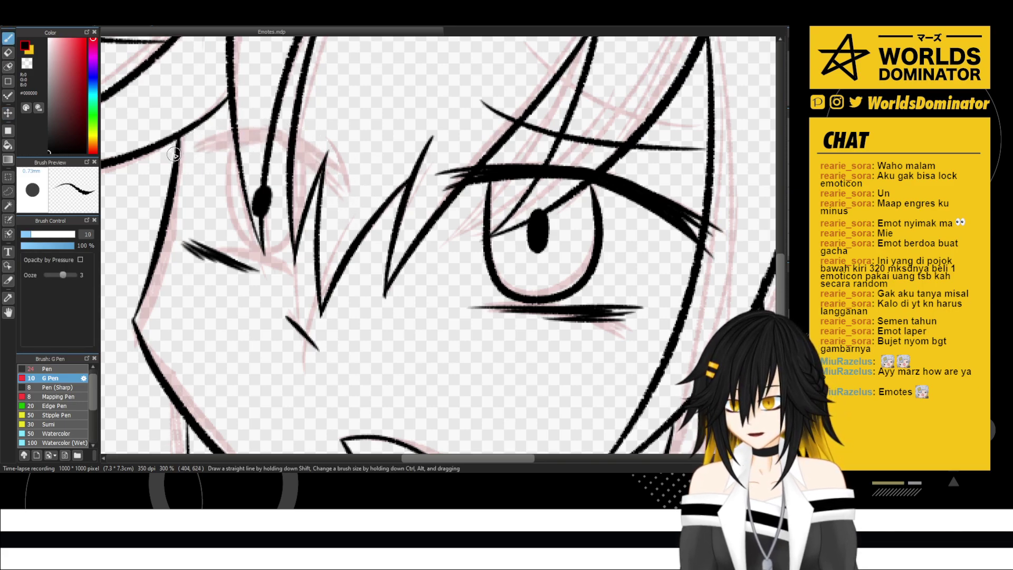
left_click_drag(176, 153, 281, 140)
key("Down")
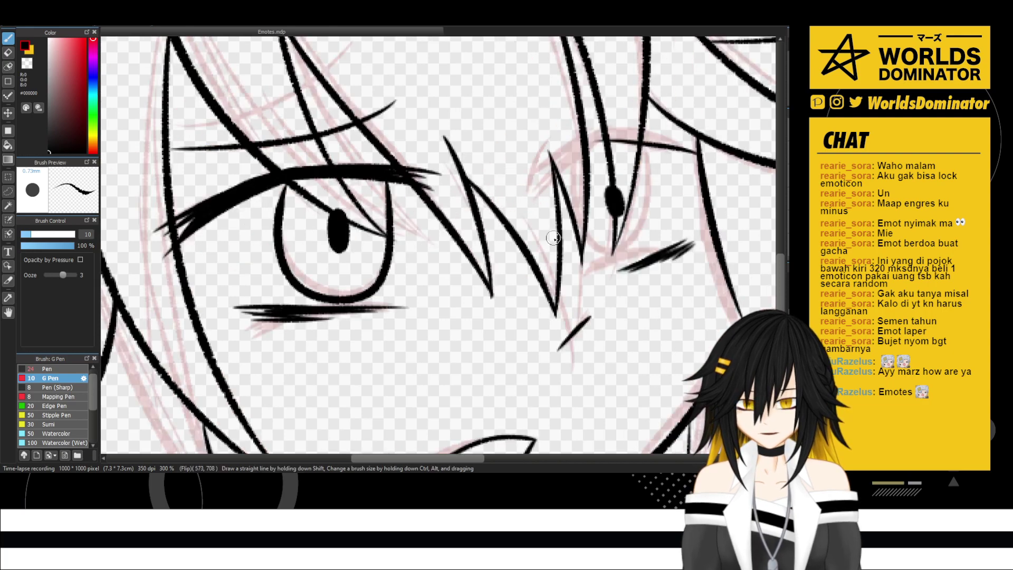
left_click_drag(553, 237, 467, 252)
left_click_drag(533, 155, 473, 198)
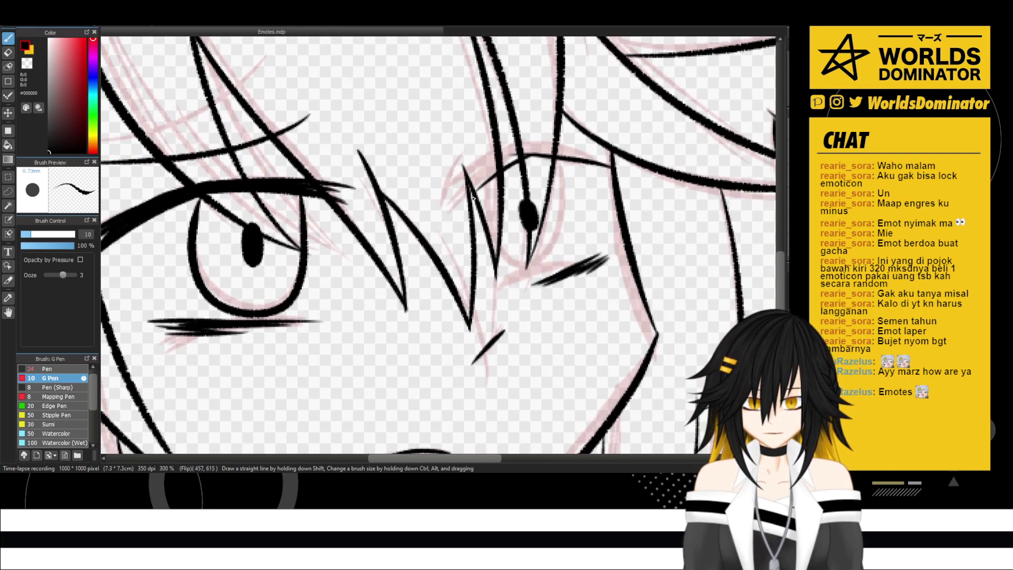
key("ctrl+z")
left_click_drag(551, 155, 456, 210)
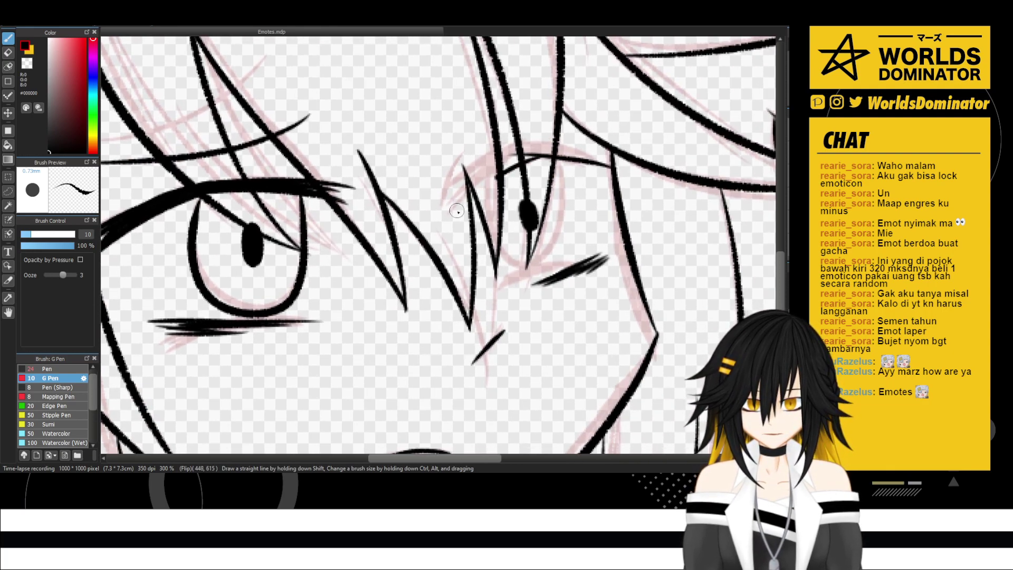
key("ctrl+z")
mouse_move(540, 155)
left_mouse_down()
mouse_move(516, 159)
mouse_move(456, 207)
mouse_move(520, 142)
mouse_move(459, 194)
left_mouse_up()
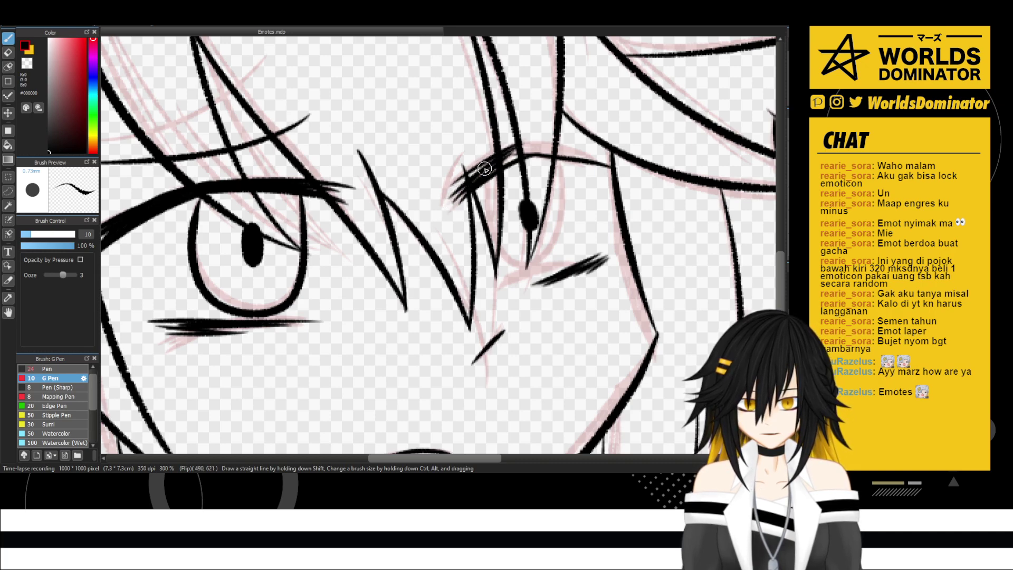
- Thicken the left eye's upper lash with overlapping tapered strokes and re-ink the iris as a U-shaped outline
left_click_drag(466, 180, 513, 150)
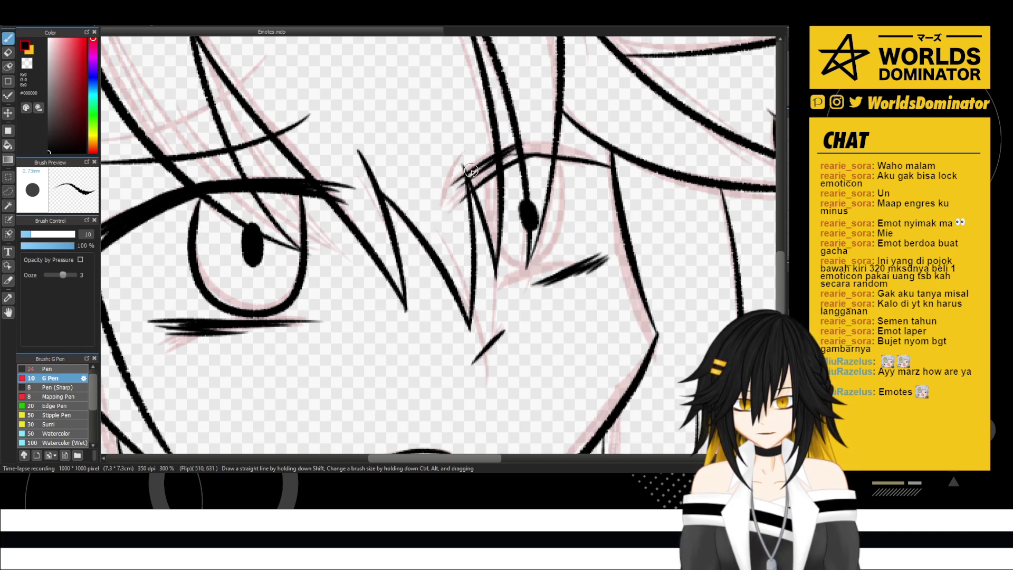
mouse_move(492, 161)
left_mouse_down()
mouse_move(449, 191)
mouse_move(488, 166)
mouse_move(450, 209)
mouse_move(509, 158)
left_mouse_up()
mouse_move(456, 206)
left_mouse_down()
mouse_move(505, 153)
mouse_move(572, 142)
mouse_move(607, 150)
left_mouse_up()
key("ctrl+z")
mouse_move(520, 146)
left_mouse_down()
mouse_move(611, 149)
mouse_move(575, 151)
mouse_move(628, 168)
mouse_move(574, 150)
mouse_move(622, 159)
mouse_move(518, 150)
mouse_move(547, 152)
mouse_move(564, 216)
mouse_move(541, 273)
mouse_move(493, 219)
mouse_move(492, 169)
mouse_move(508, 268)
mouse_move(572, 234)
mouse_move(549, 155)
left_mouse_up()
key("ctrl+z")
key("ctrl+z")
key("ctrl+z")
mouse_move(487, 175)
left_mouse_down()
mouse_move(538, 269)
mouse_move(539, 144)
left_mouse_up()
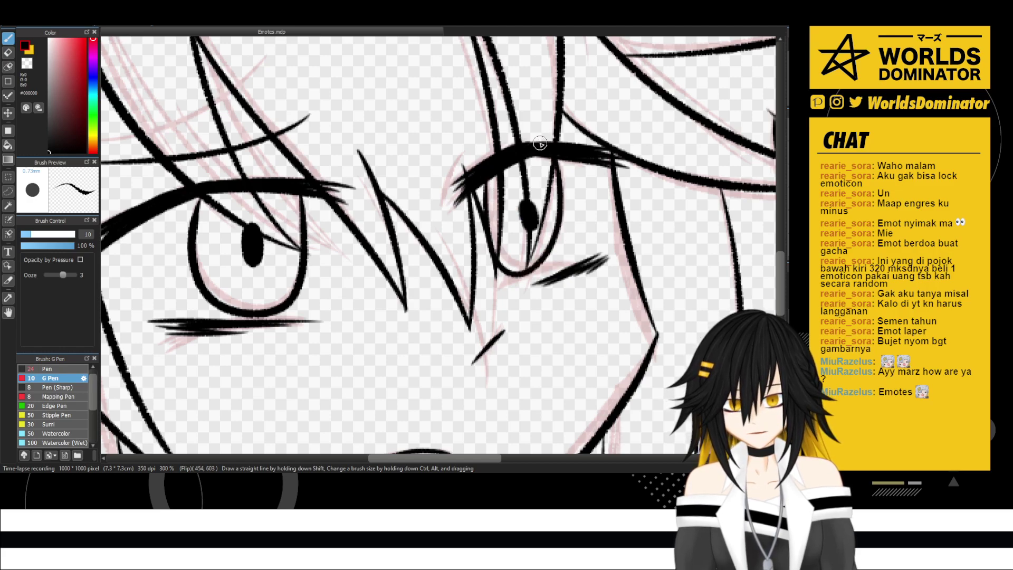
- Unmirror the view, hide the hair and face line art, and remove the left eye's iris outline
scroll(535, 193, "down", 4)
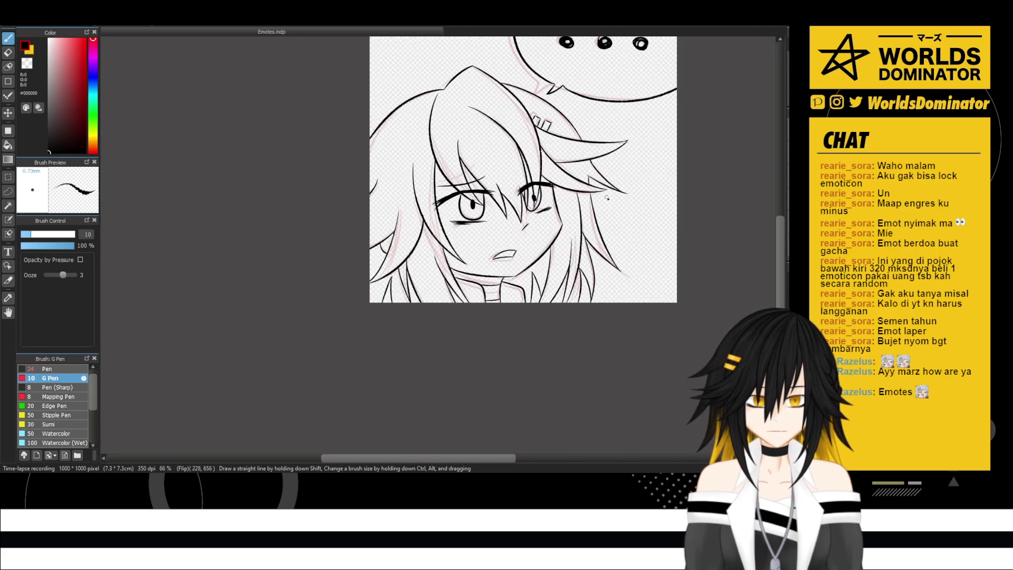
key("h")
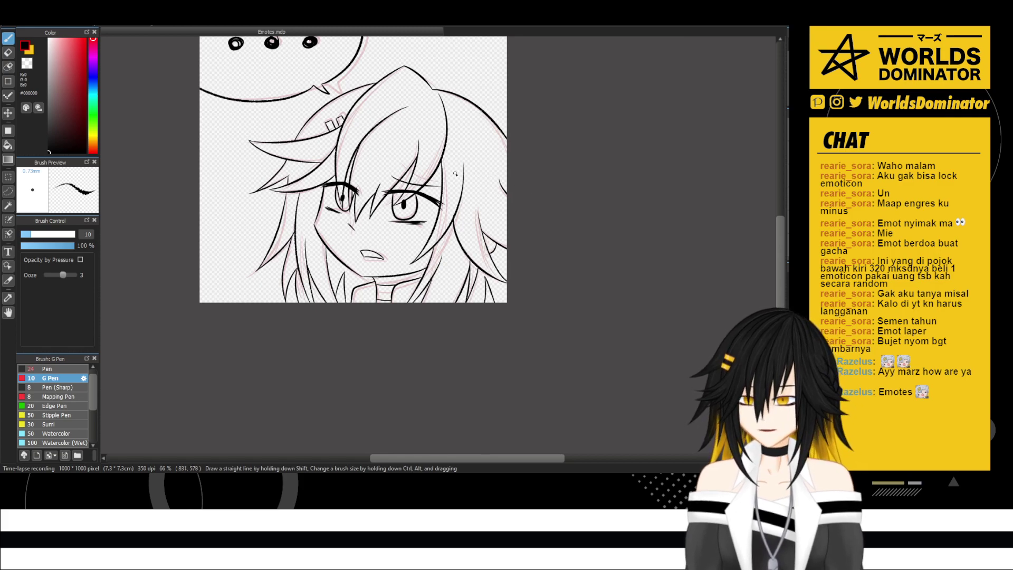
scroll(455, 173, "up", 2)
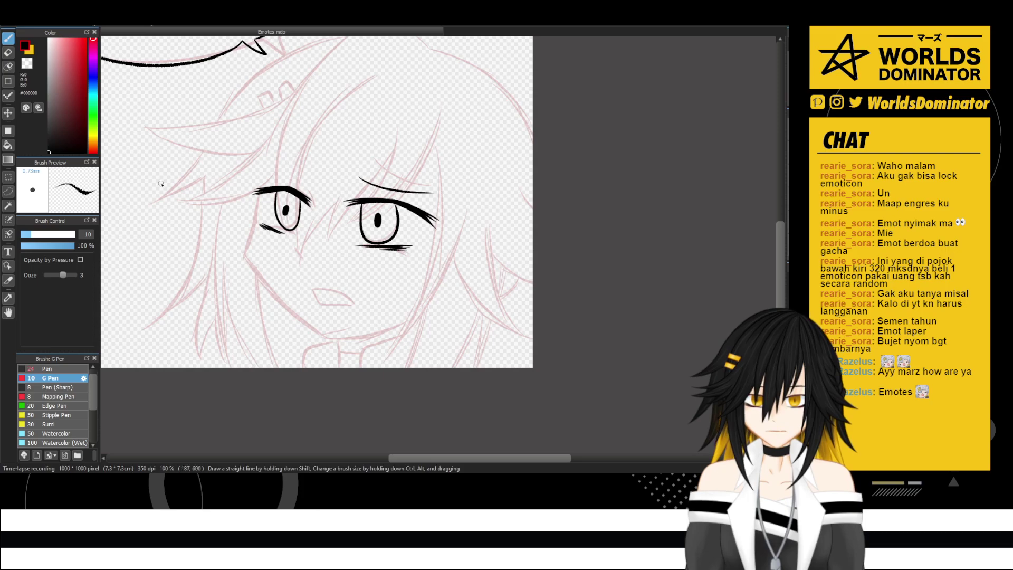
scroll(374, 223, "up", 3)
key("ctrl+z")
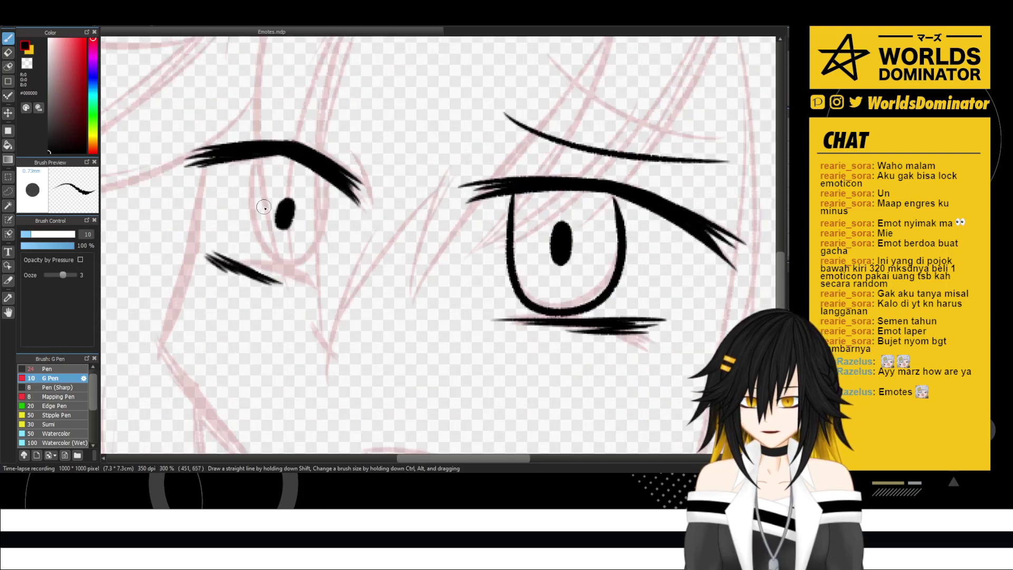
- Ink the left eye's iris as a wider U-shaped outline around the pupil, hanging from the upper lash
left_click_drag(252, 156, 252, 255)
key("ctrl+z")
mouse_move(248, 156)
left_mouse_down()
mouse_move(254, 257)
mouse_move(245, 242)
mouse_move(273, 273)
mouse_move(323, 236)
left_mouse_up()
left_click(248, 254, "shift")
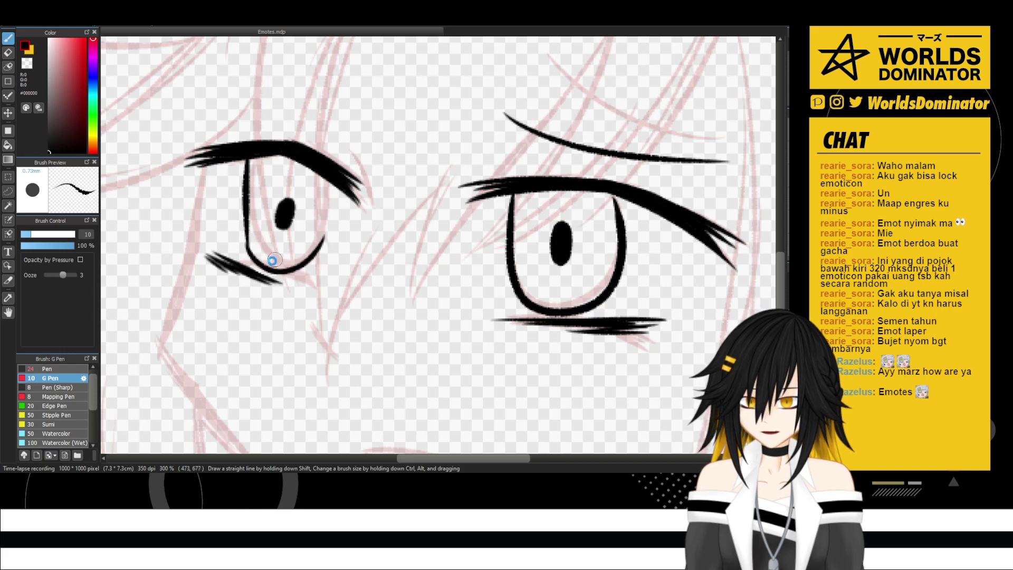
key("ctrl+z")
mouse_move(249, 244)
left_mouse_down()
mouse_move(326, 245)
mouse_move(317, 175)
left_mouse_up()
key("ctrl+z")
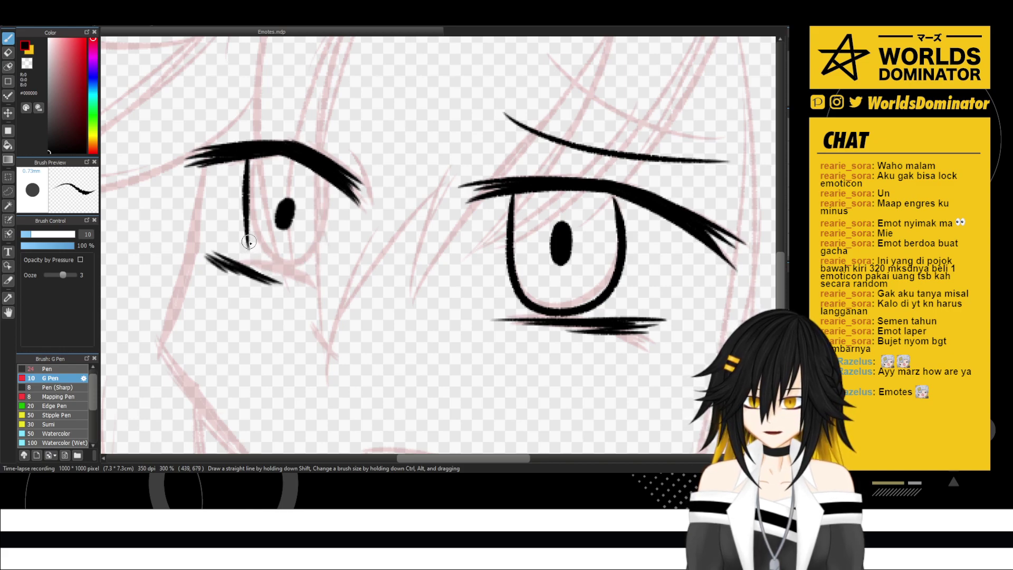
mouse_move(249, 242)
left_mouse_down()
mouse_move(313, 262)
mouse_move(326, 171)
left_mouse_up()
key("ctrl+z")
mouse_move(246, 239)
left_mouse_down()
mouse_move(266, 269)
mouse_move(328, 219)
mouse_move(323, 168)
left_mouse_up()
scroll(319, 163, "down", 3)
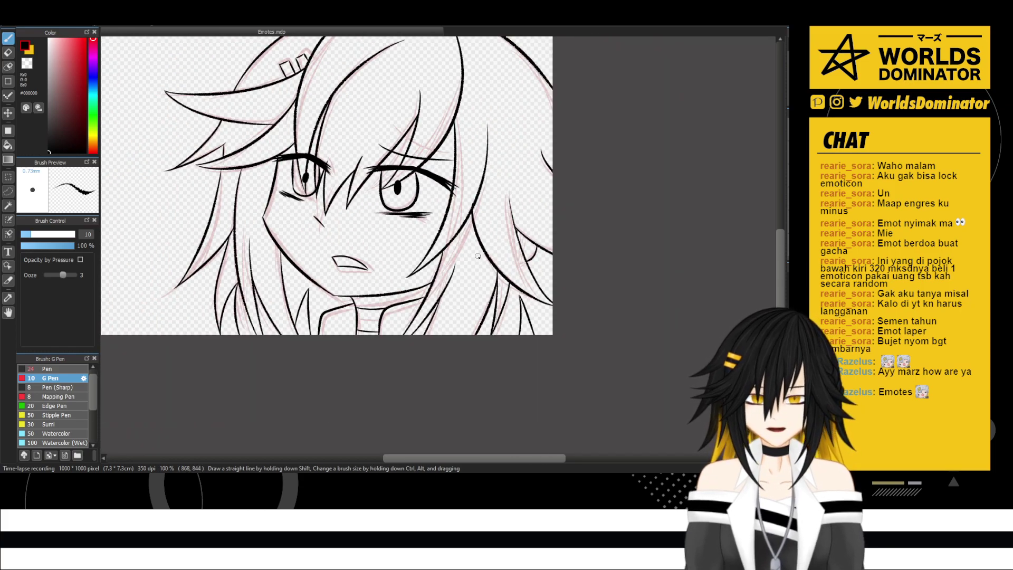
- Erase and re-ink the lower outer curve of the left eye's iris outline, and mirror the view to check the face
scroll(379, 216, "down", 2)
scroll(384, 218, "up", 5)
scroll(384, 218, "up", 1)
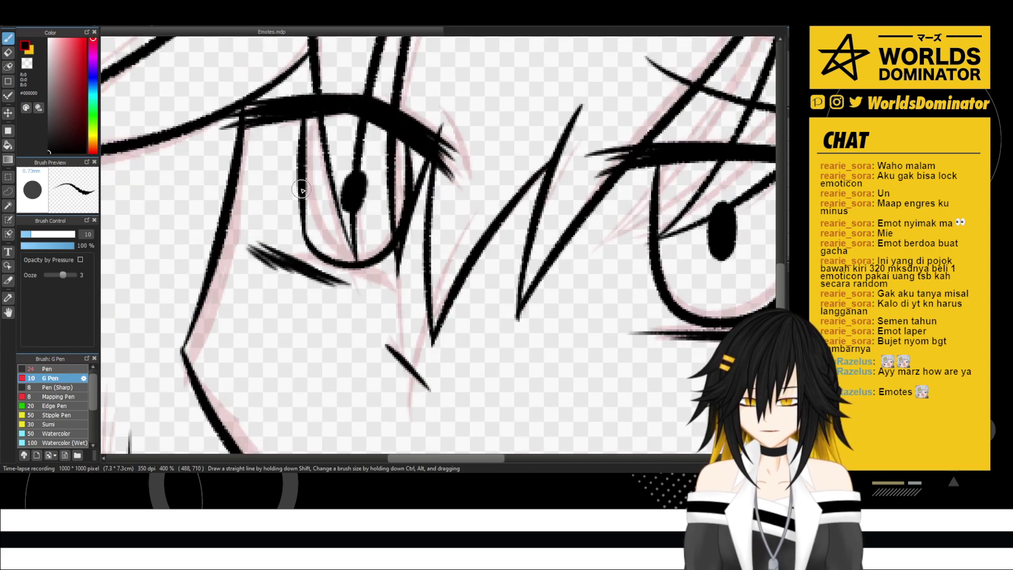
key("e")
mouse_move(305, 234)
left_mouse_down()
mouse_move(317, 252)
mouse_move(302, 222)
mouse_move(325, 256)
left_mouse_up()
key("b")
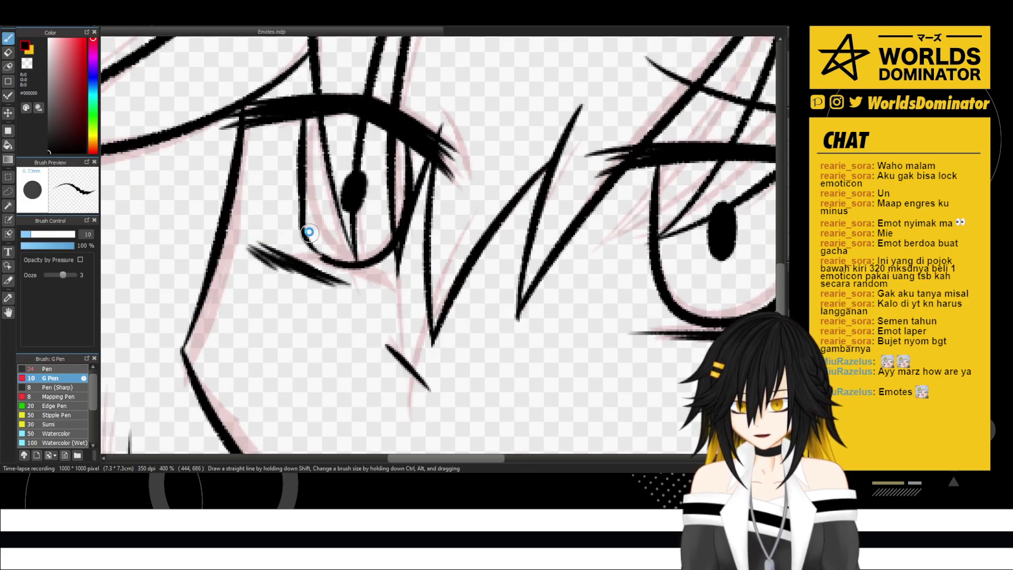
key("ctrl+z")
left_click_drag(302, 221, 331, 254)
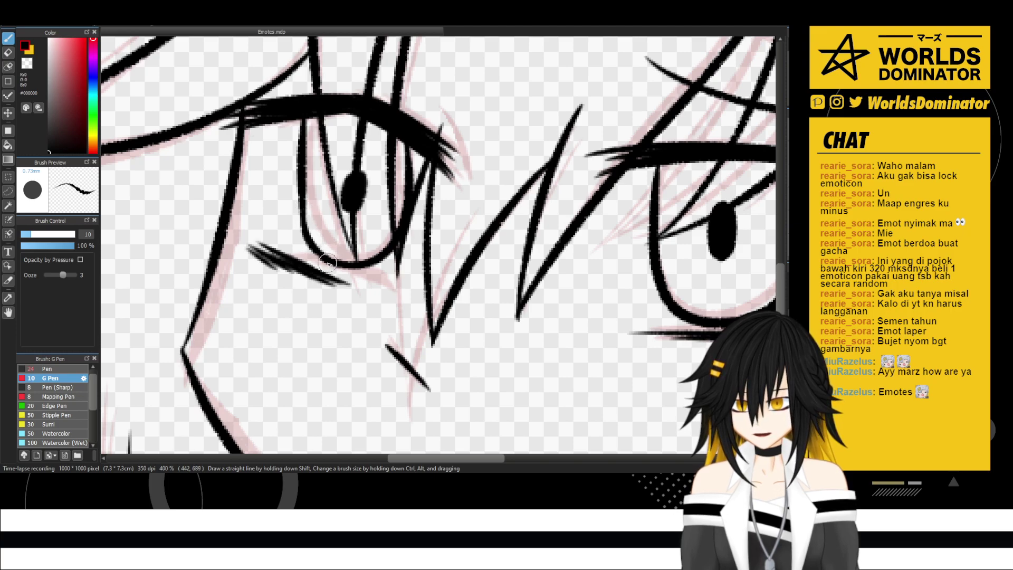
scroll(322, 214, "down", 4)
scroll(467, 232, "down", 1)
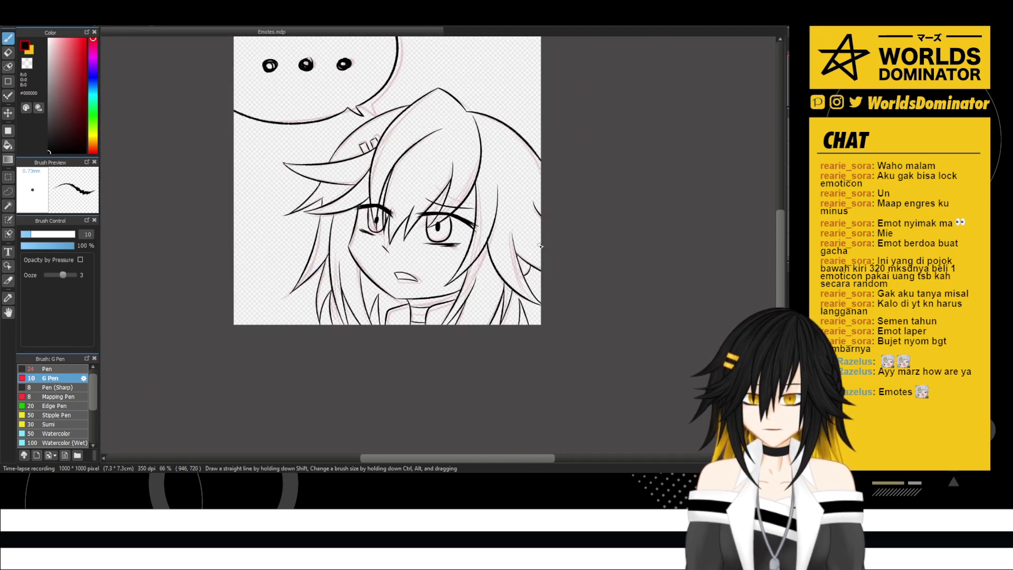
key("h")
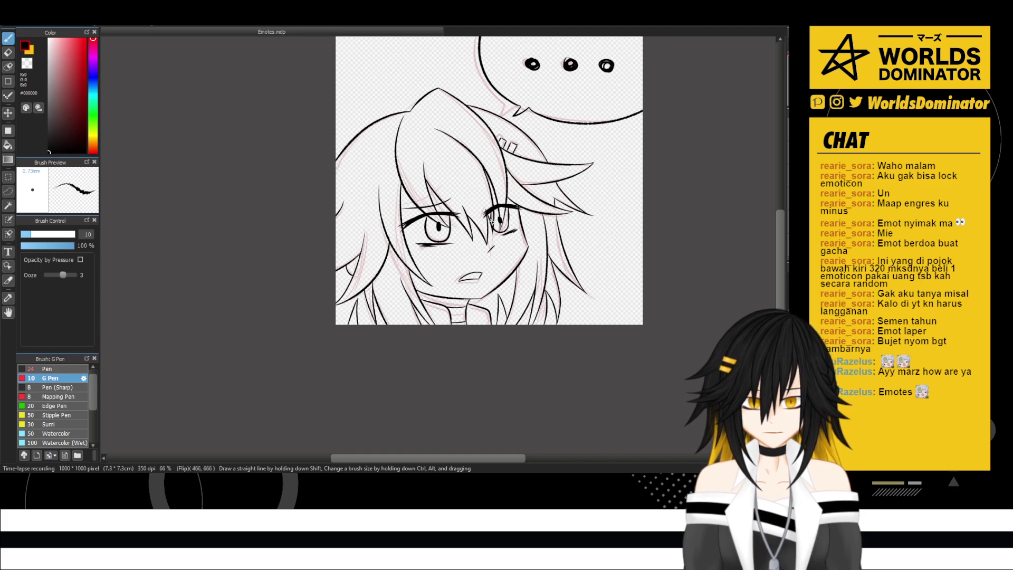
scroll(498, 210, "up", 4)
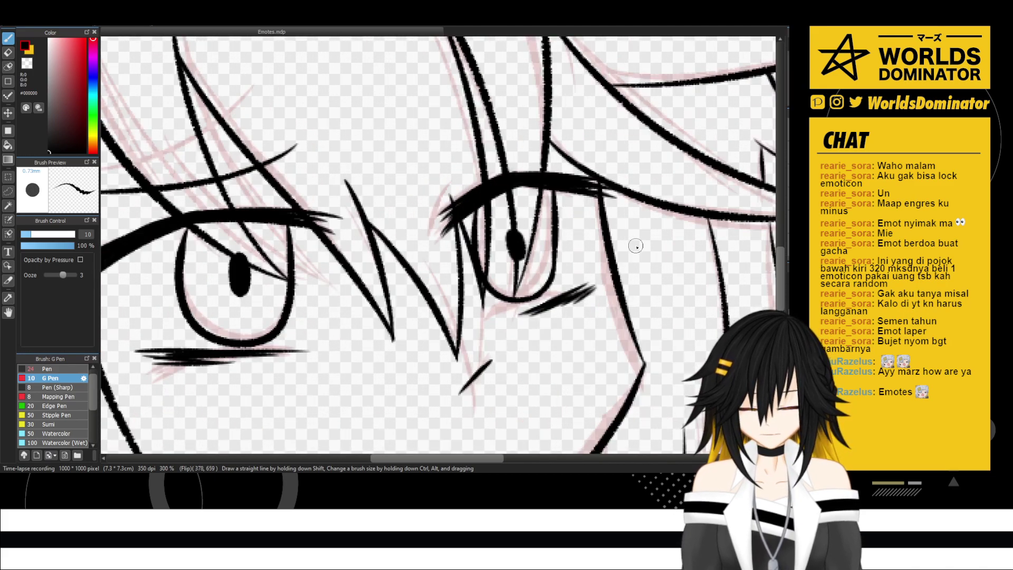
- Lasso the left eye's lower lash stroke, nudge it slightly with a transform, and clear the selection
key("l")
left_click_drag(578, 308, 614, 275)
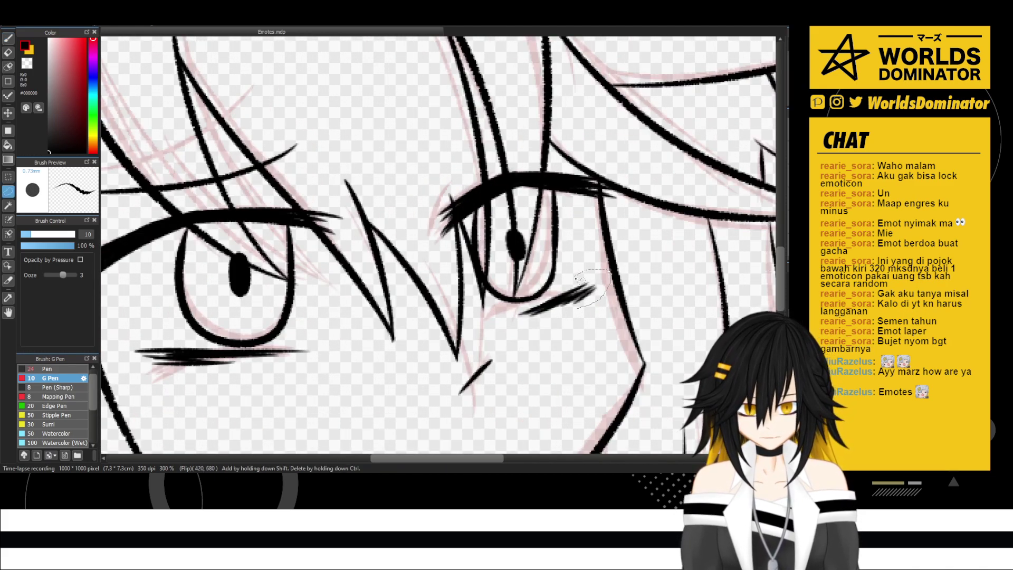
left_click_drag(551, 298, 509, 313)
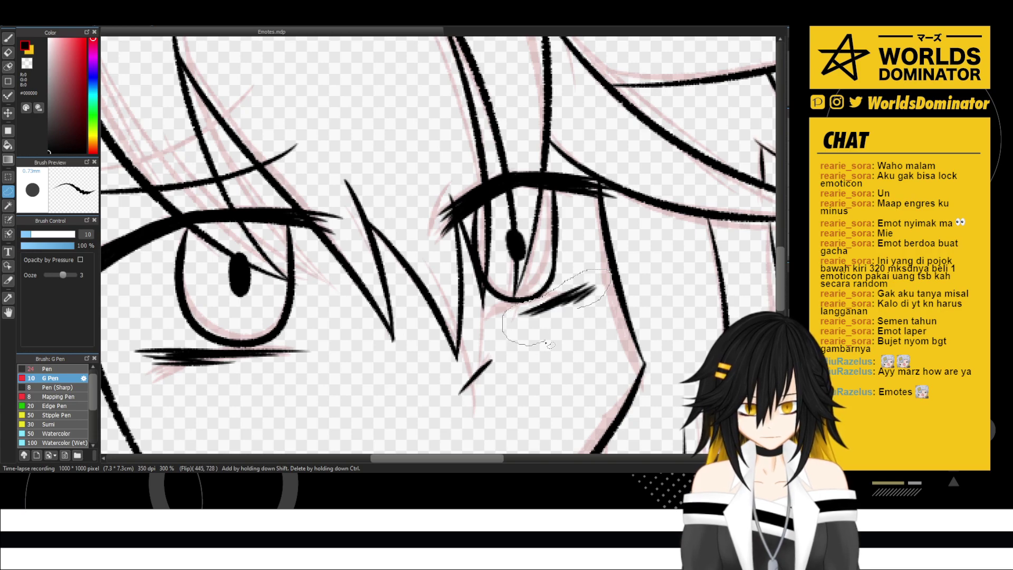
left_click_drag(550, 344, 549, 343)
key("ctrl+t")
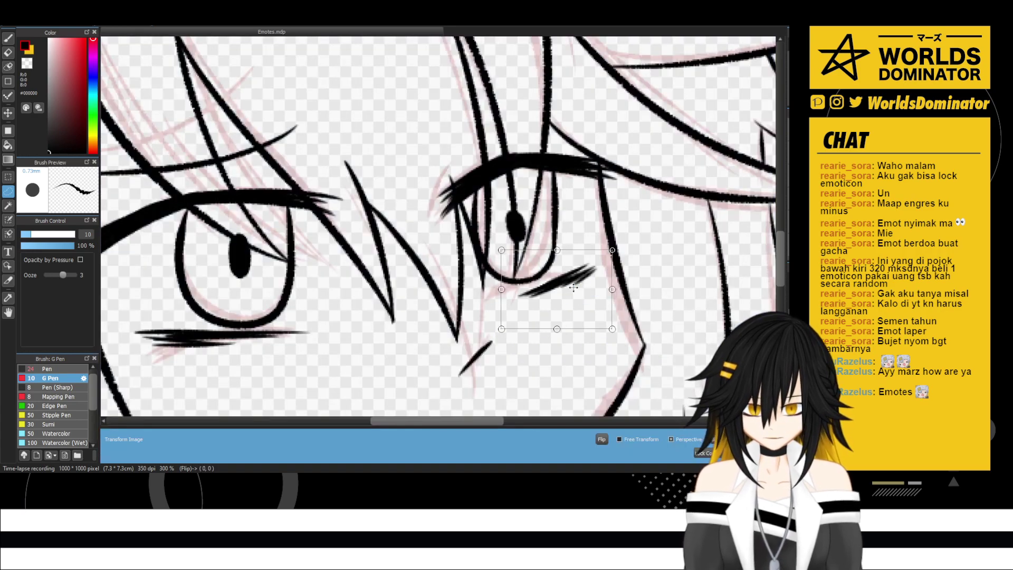
left_click_drag(573, 285, 572, 284)
key("Return")
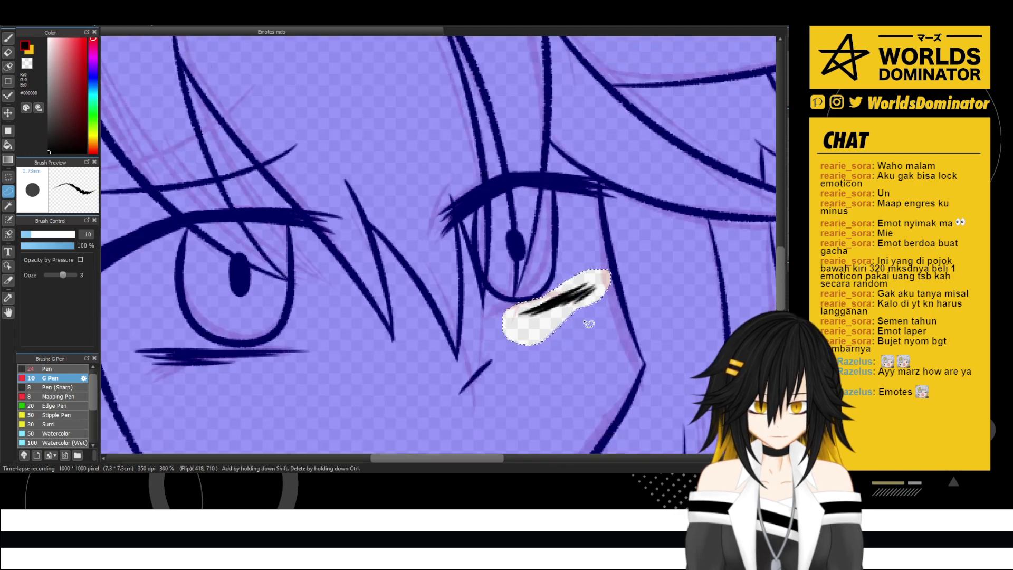
key("ctrl+d")
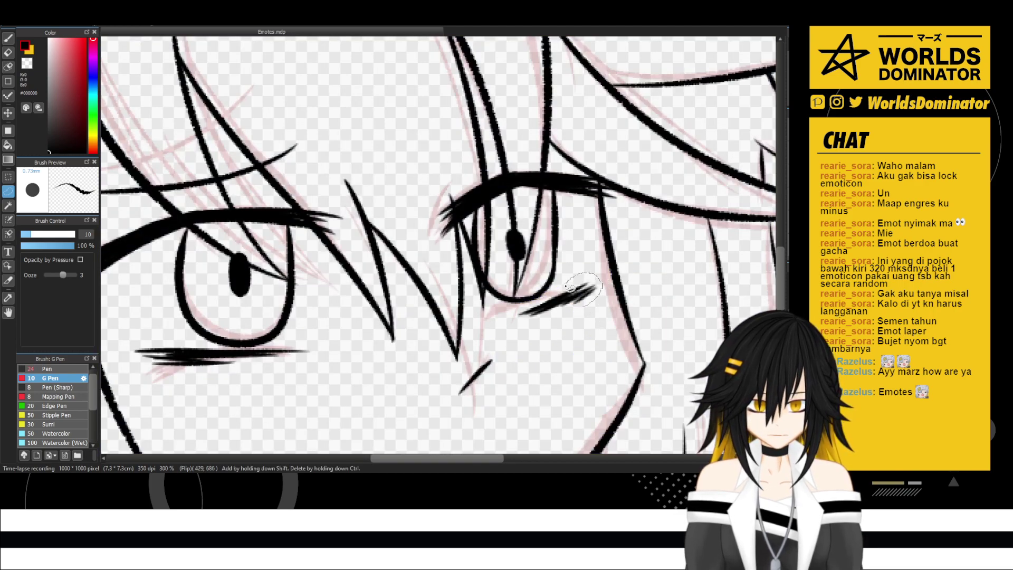
- Lasso the left eye's lower lash stroke again, move it up 3 pixels towards the iris, and deselect
left_click_drag(568, 285, 511, 332)
key("ctrl+t")
left_click_drag(577, 289, 576, 285)
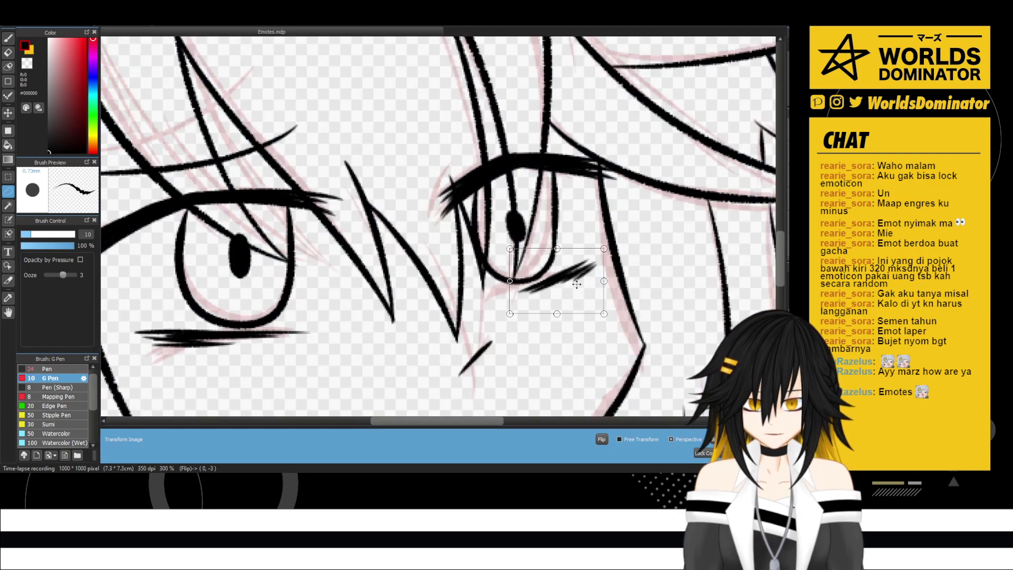
scroll(597, 261, "down", 4)
scroll(593, 274, "up", 2)
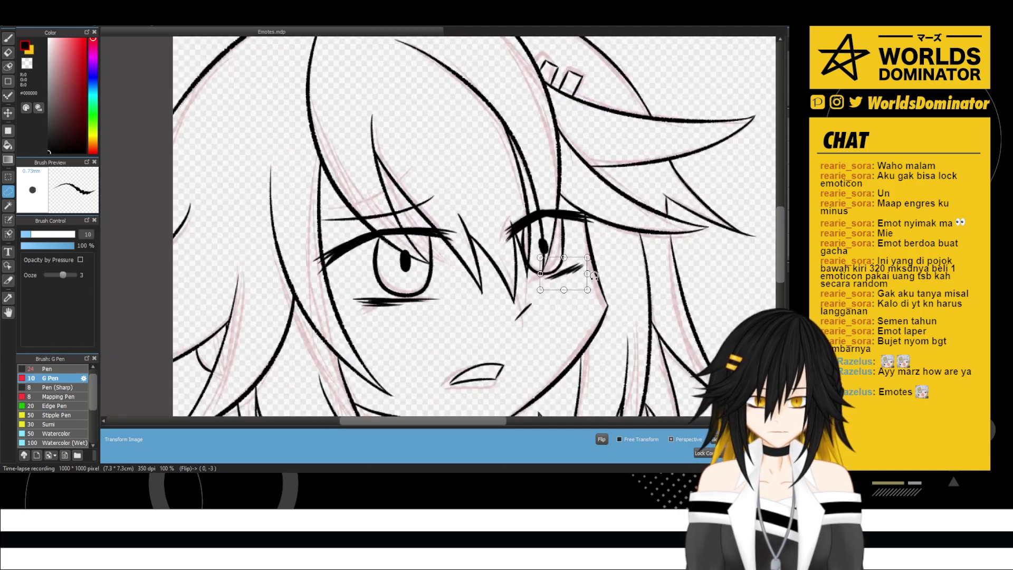
key("Return")
key("m")
left_click(604, 259)
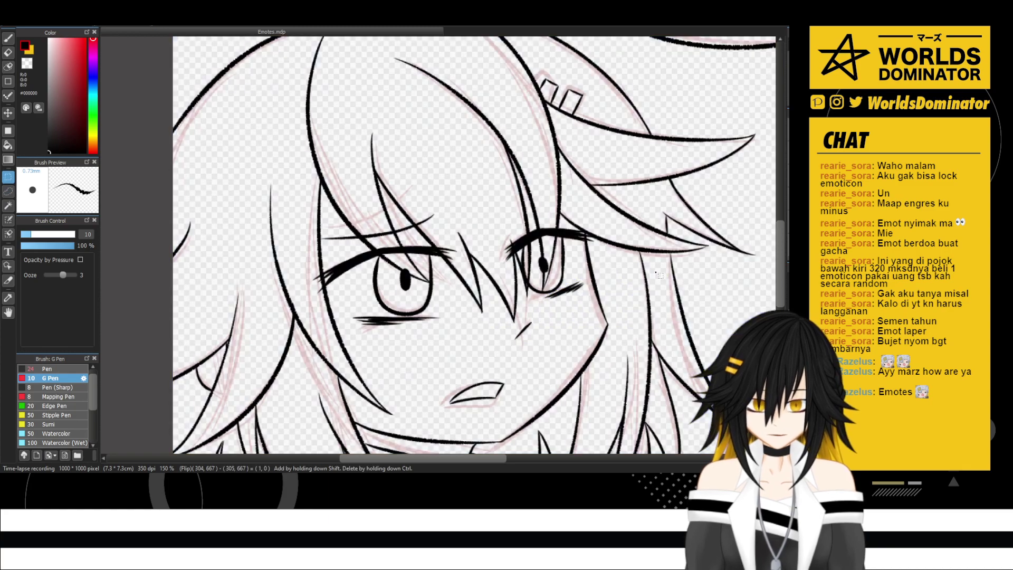
- Unmirror the view and ink the left eyebrow as one thin curved stroke crossing the bangs above the left eye
scroll(603, 259, "up", 1)
key("b")
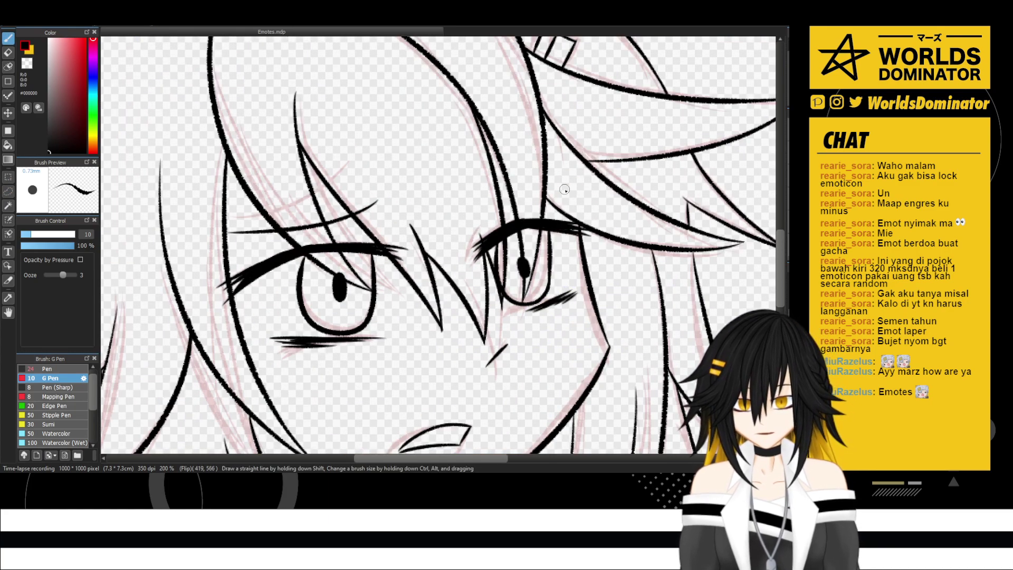
key("Down")
left_click_drag(319, 167, 423, 201)
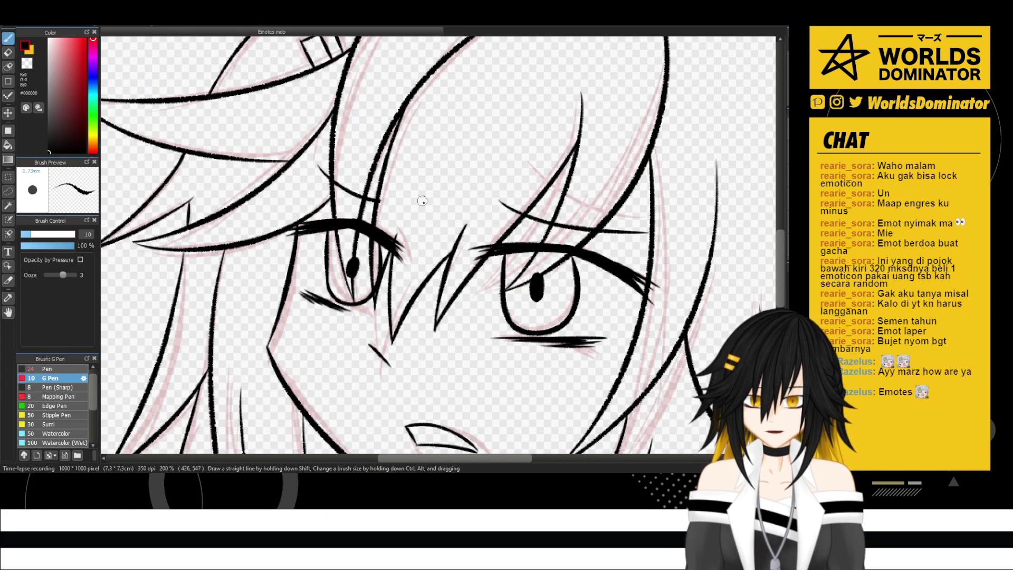
key("ctrl+z")
mouse_move(316, 166)
left_mouse_down()
mouse_move(374, 199)
mouse_move(399, 193)
left_mouse_up()
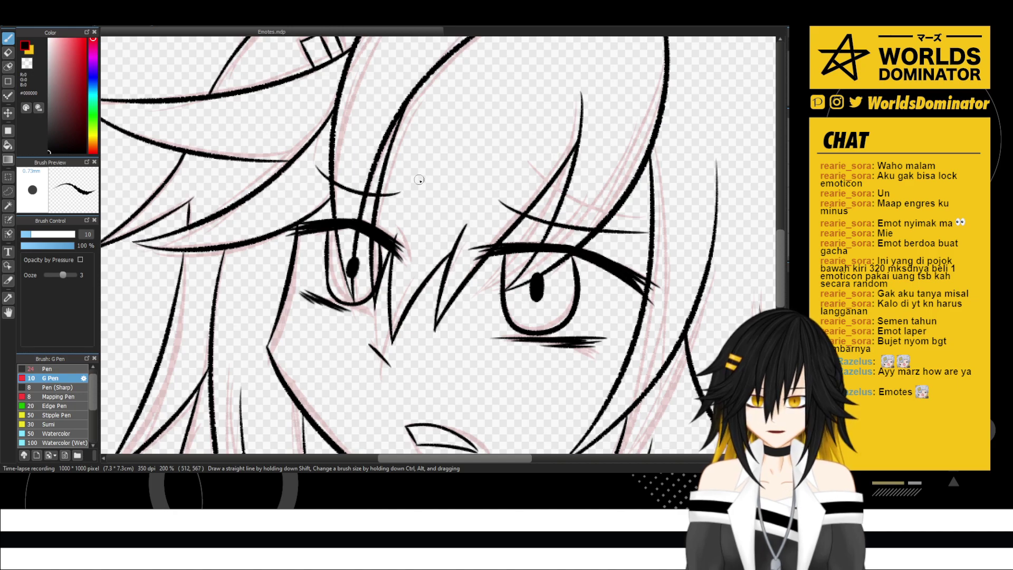
scroll(419, 180, "down", 4)
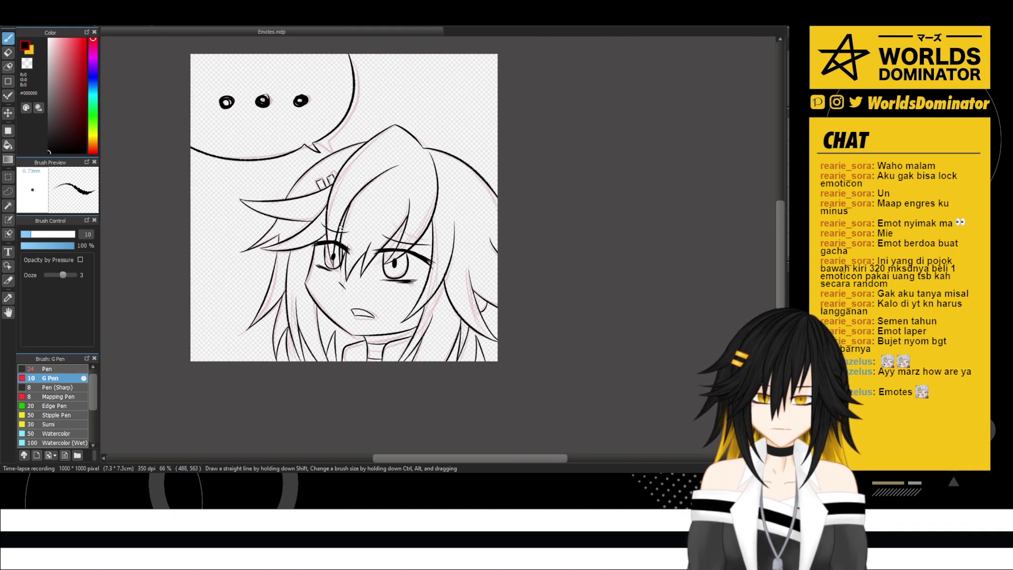
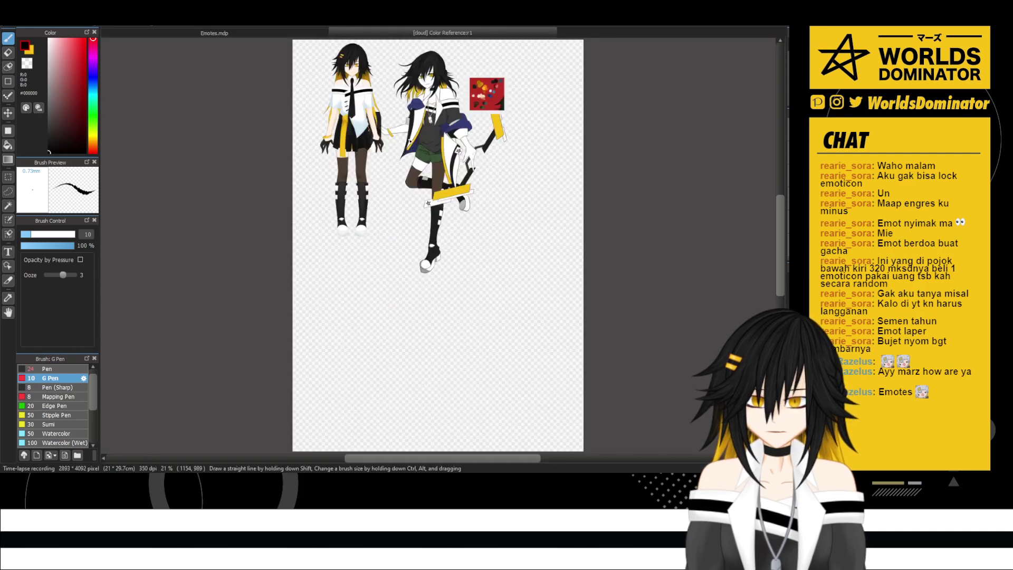
- Sample the dark grey #202020 swatch from the palette in the Color Reference document and return to Emotes.mdp
scroll(499, 74, "up", 5)
scroll(413, 152, "down", 1)
scroll(404, 168, "up", 2)
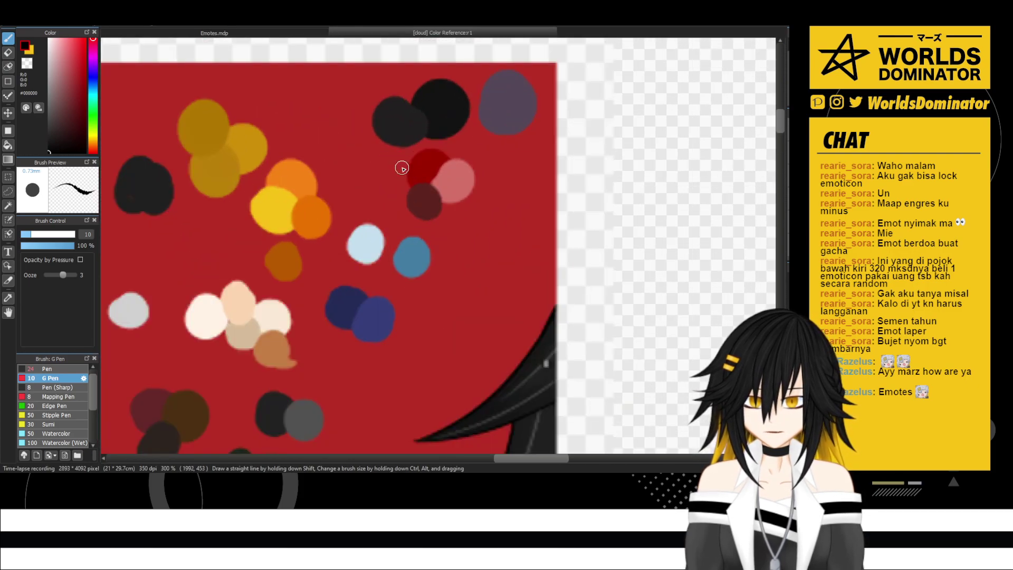
key("i")
left_click(151, 176)
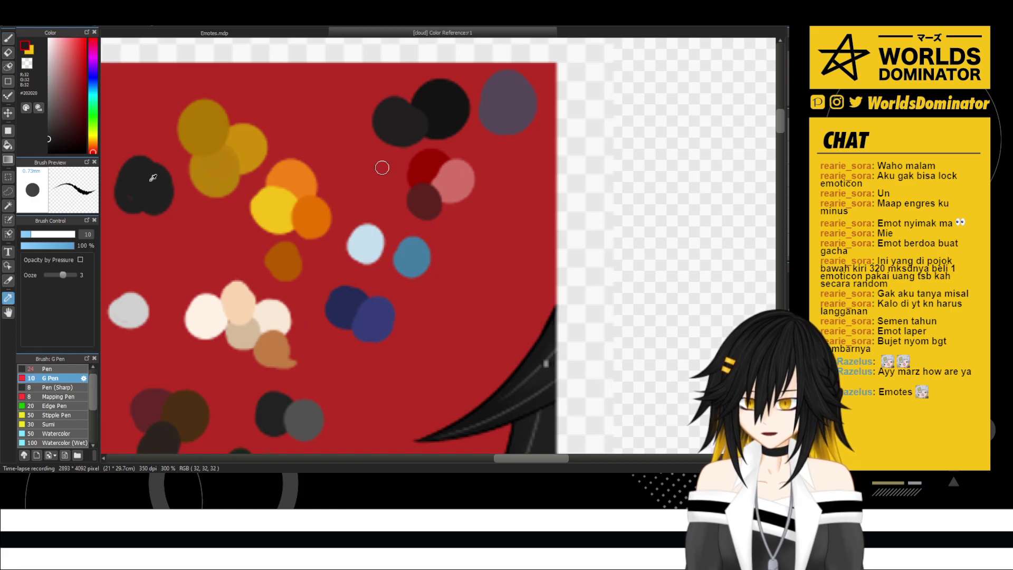
left_click(149, 33)
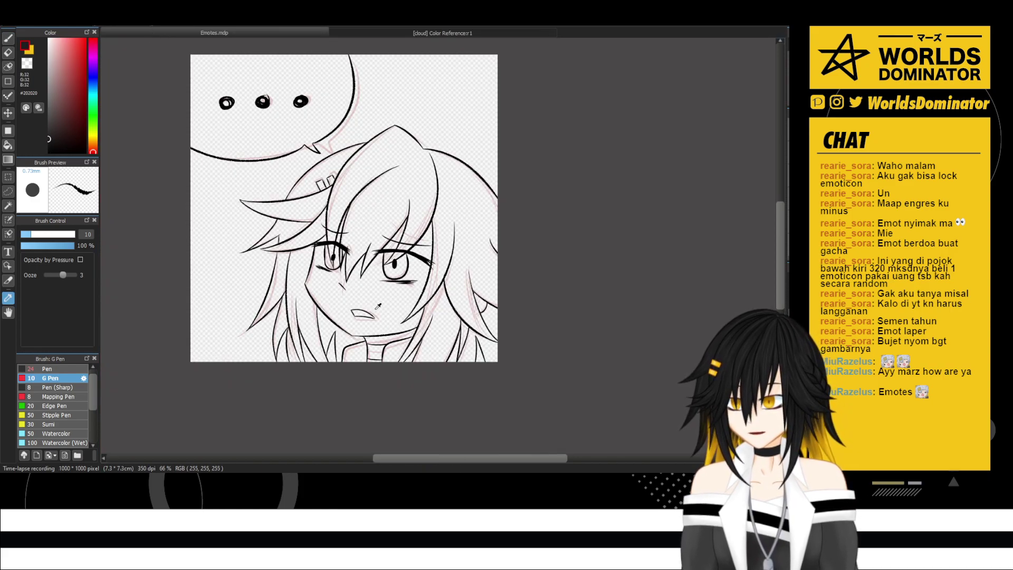
- Switch from the G Pen to the size 24 Pen brush for painting the flat colours
scroll(378, 306, "up", 2)
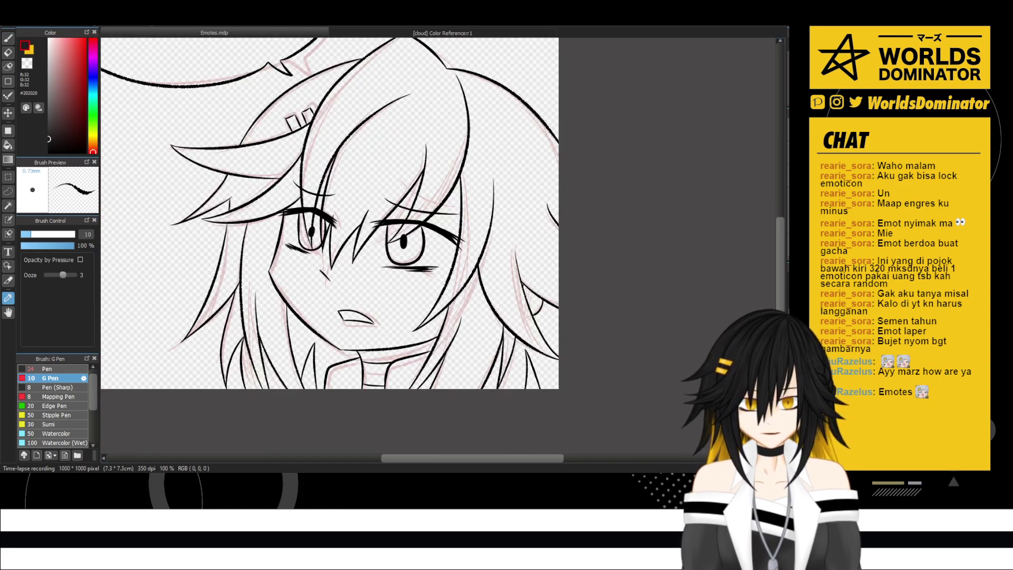
scroll(480, 287, "down", 2)
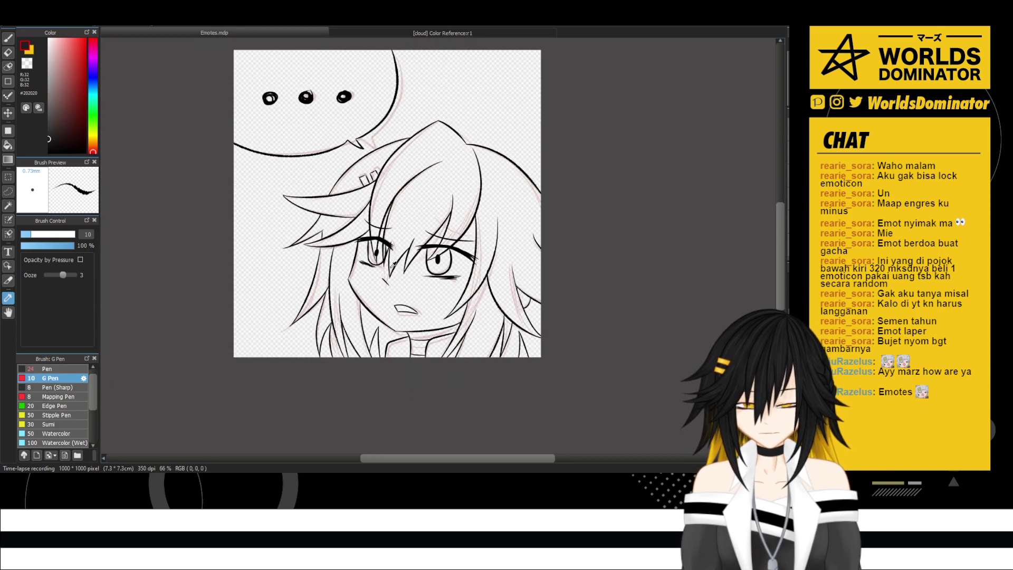
scroll(389, 263, "up", 2)
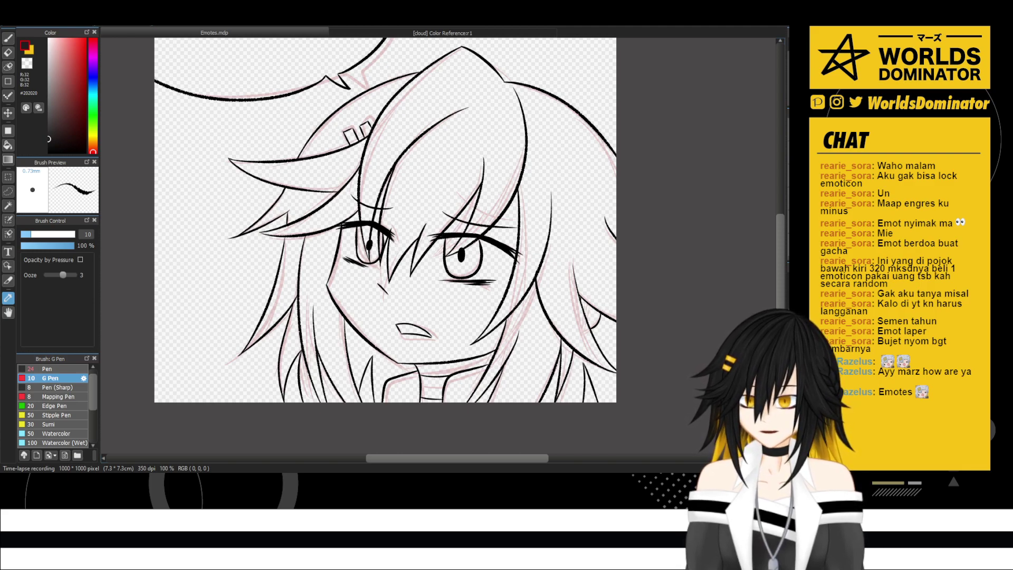
scroll(526, 260, "up", 1)
scroll(526, 261, "down", 1)
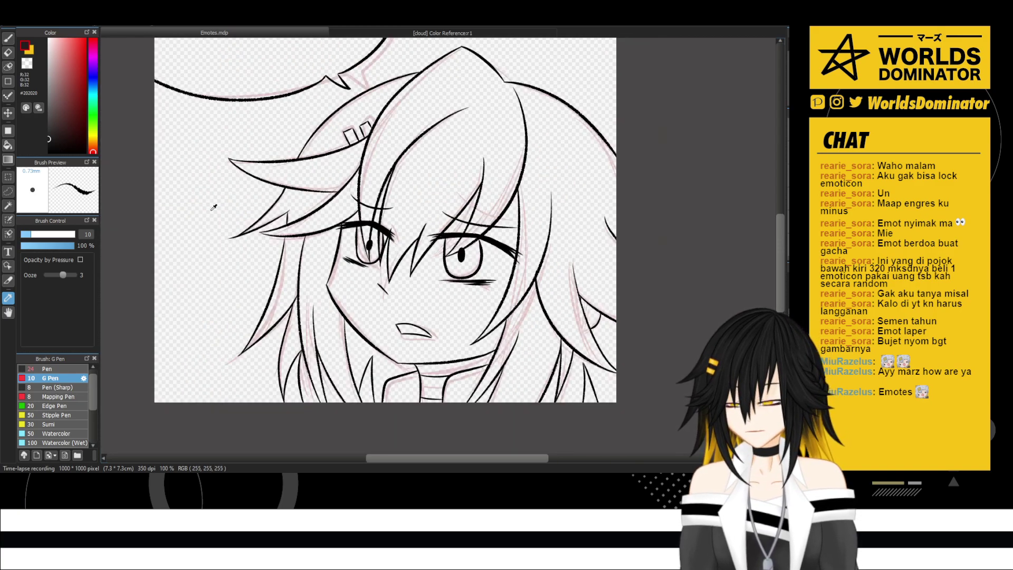
key("b")
left_click(78, 369)
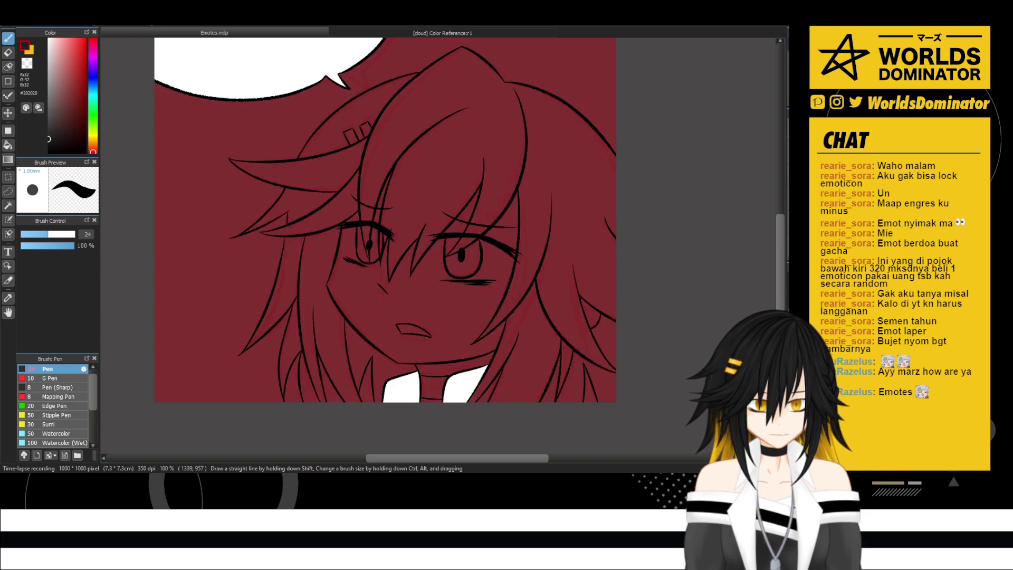
scroll(528, 229, "up", 2)
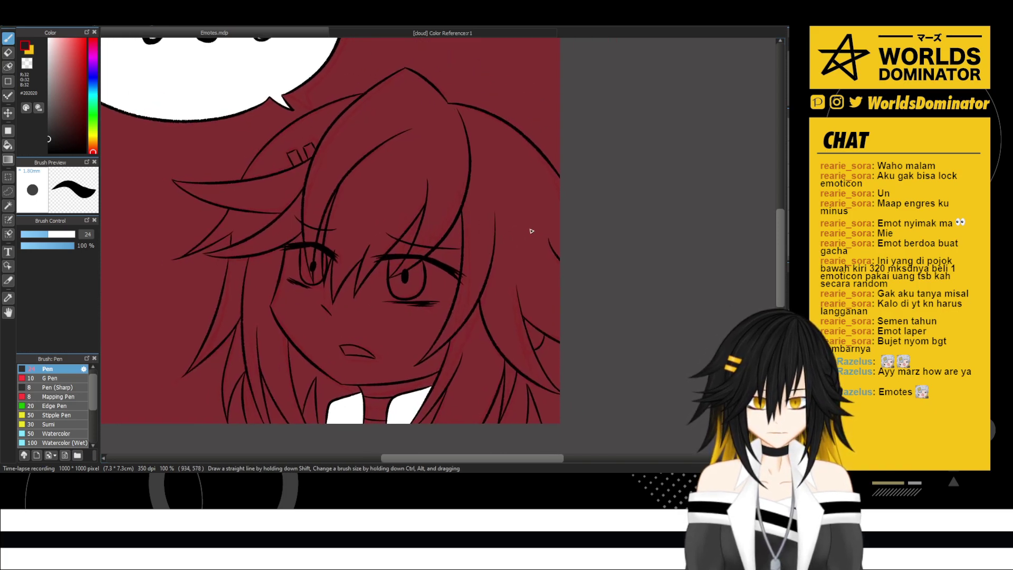
scroll(462, 259, "up", 3)
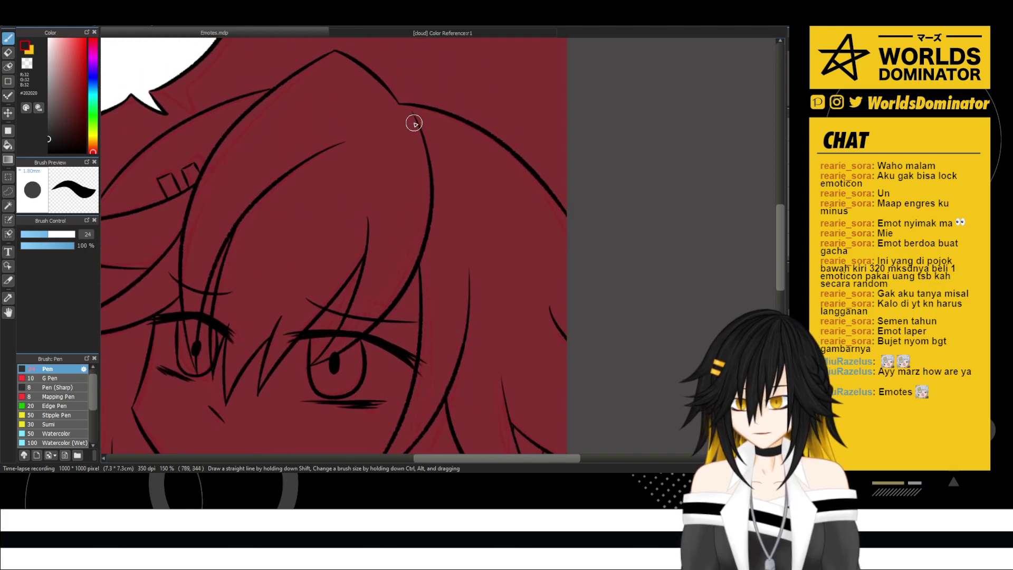
mouse_move(429, 118)
left_mouse_down()
mouse_move(505, 162)
mouse_move(502, 152)
mouse_move(539, 192)
left_mouse_up()
key("ctrl+z")
key("ctrl+z")
key("ctrl+z")
key("ctrl+z")
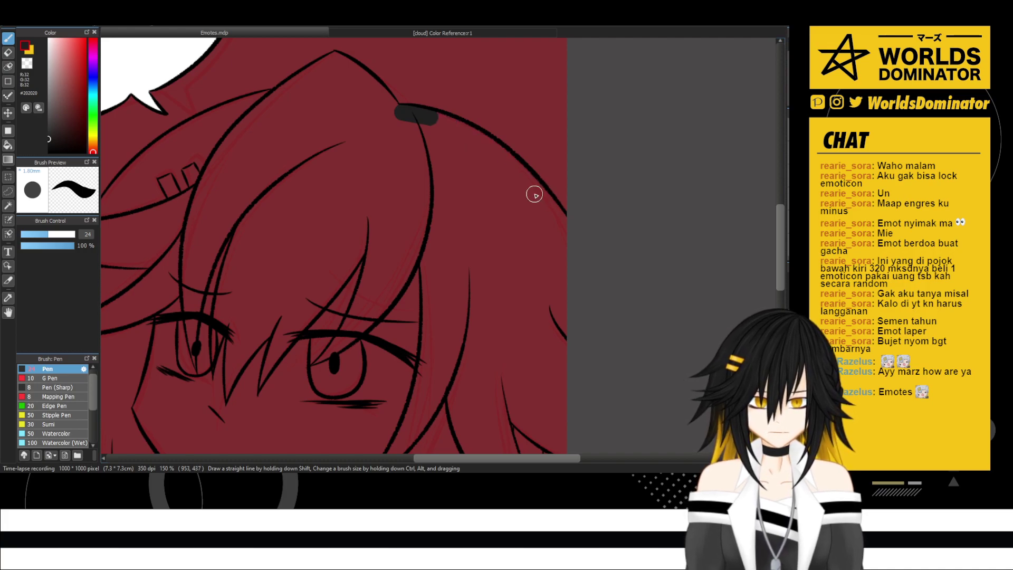
scroll(533, 194, "down", 2)
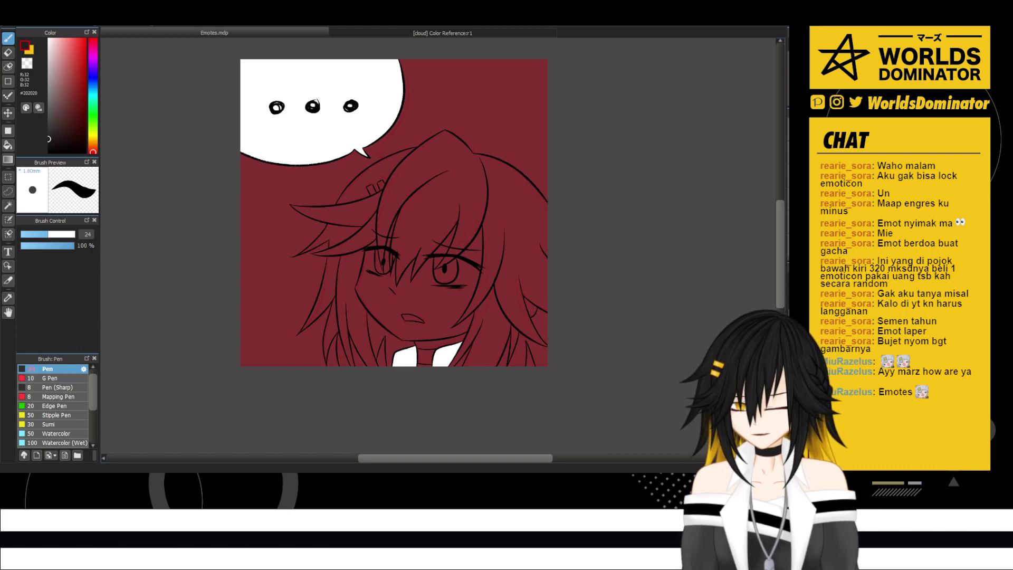
- Paint the choker between the two white collar flaps solid dark grey, right up to its outlines
scroll(438, 385, "up", 10)
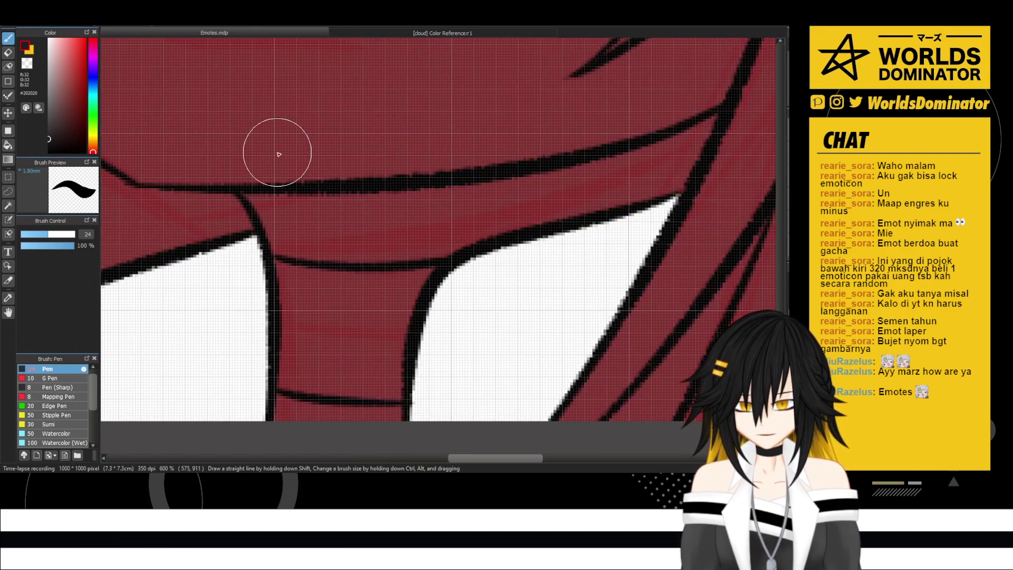
mouse_move(271, 274)
left_mouse_down()
mouse_move(296, 302)
mouse_move(277, 263)
mouse_move(328, 315)
mouse_move(297, 273)
mouse_move(324, 286)
left_mouse_up()
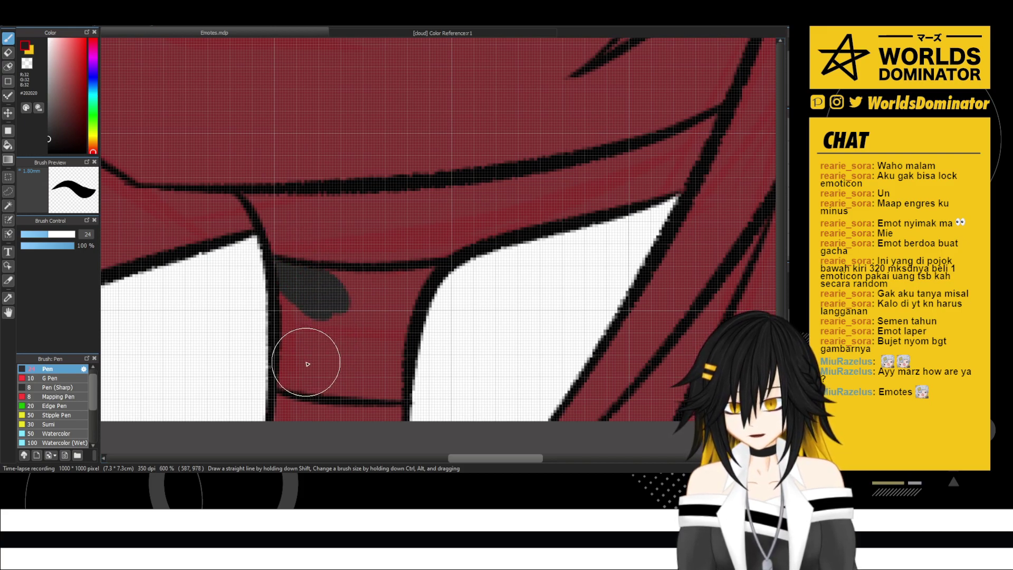
mouse_move(373, 366)
left_mouse_down()
mouse_move(384, 294)
mouse_move(312, 305)
mouse_move(315, 327)
mouse_move(313, 305)
left_mouse_up()
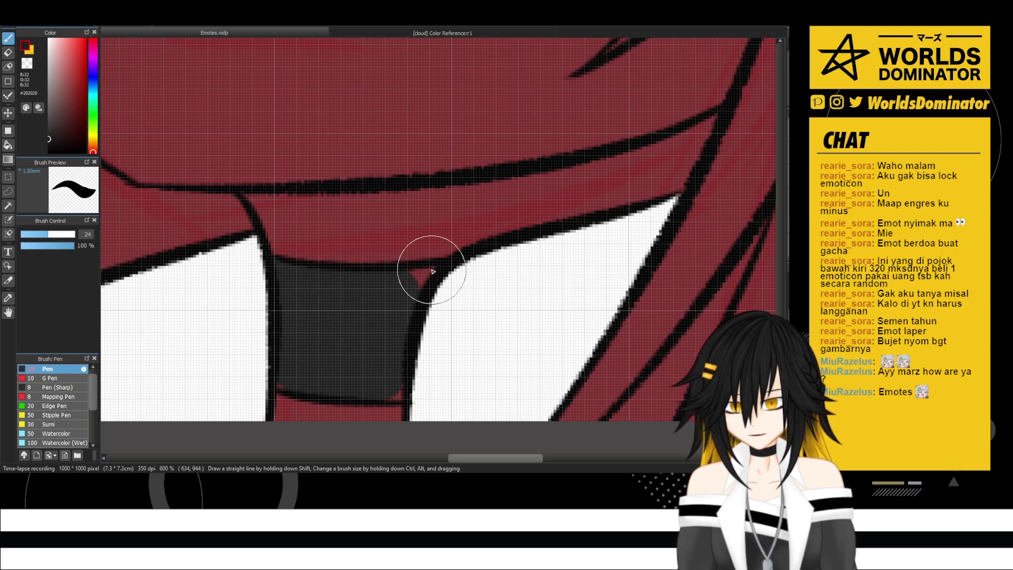
mouse_move(432, 271)
left_mouse_down()
mouse_move(416, 288)
mouse_move(424, 269)
mouse_move(407, 282)
mouse_move(404, 376)
mouse_move(387, 397)
mouse_move(401, 375)
left_mouse_up()
mouse_move(266, 376)
left_mouse_down()
mouse_move(287, 389)
mouse_move(279, 372)
left_mouse_up()
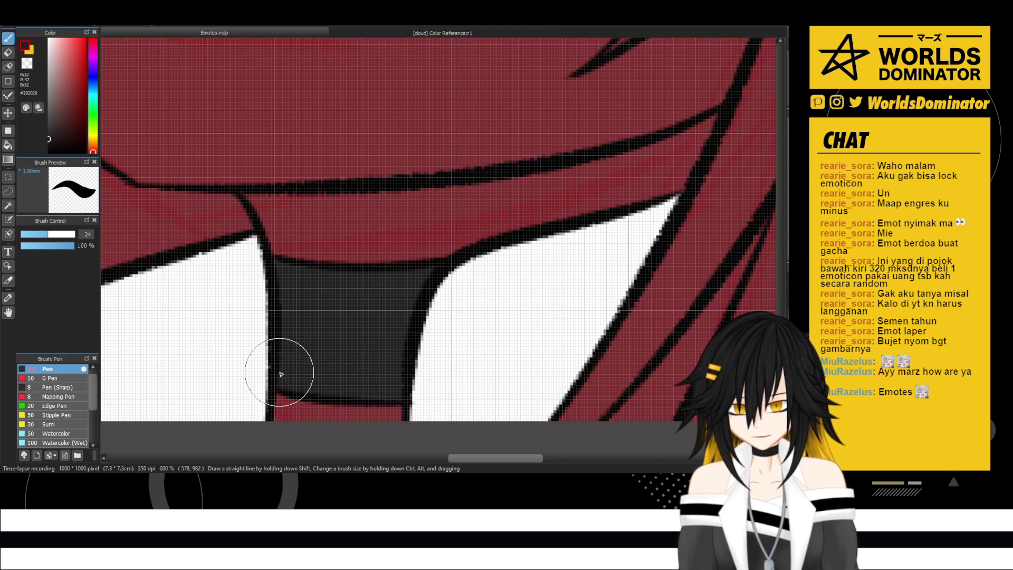
- Paint a dark grey band along the inside of the back hair's upper outline, from above the hair clips to the bangs
scroll(285, 365, "down", 4)
left_click_drag(335, 176, 387, 282)
mouse_move(388, 108)
left_mouse_down()
mouse_move(455, 236)
mouse_move(422, 287)
left_mouse_up()
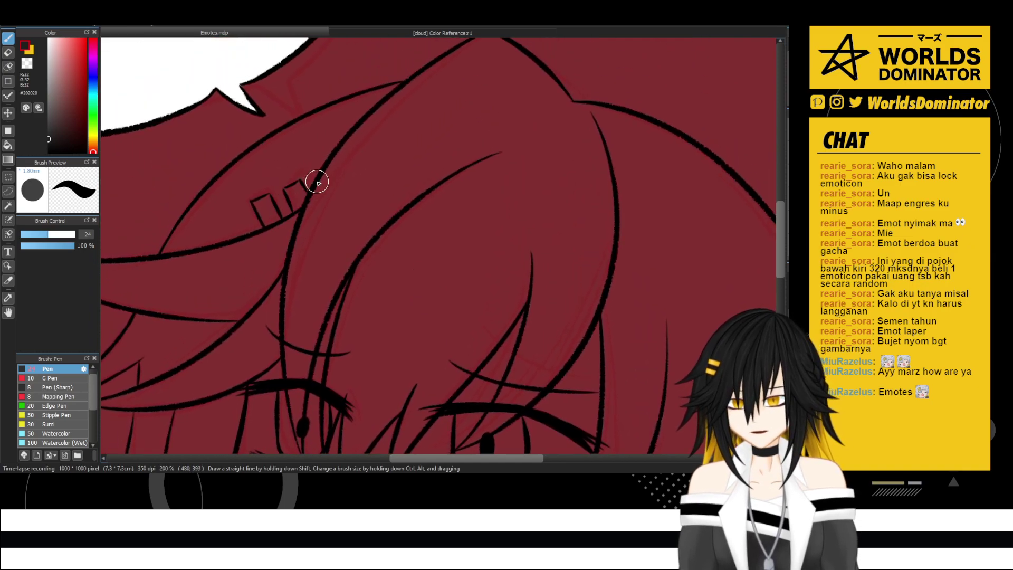
left_click(171, 257)
left_click_drag(200, 212, 293, 141)
left_click(305, 128, "shift")
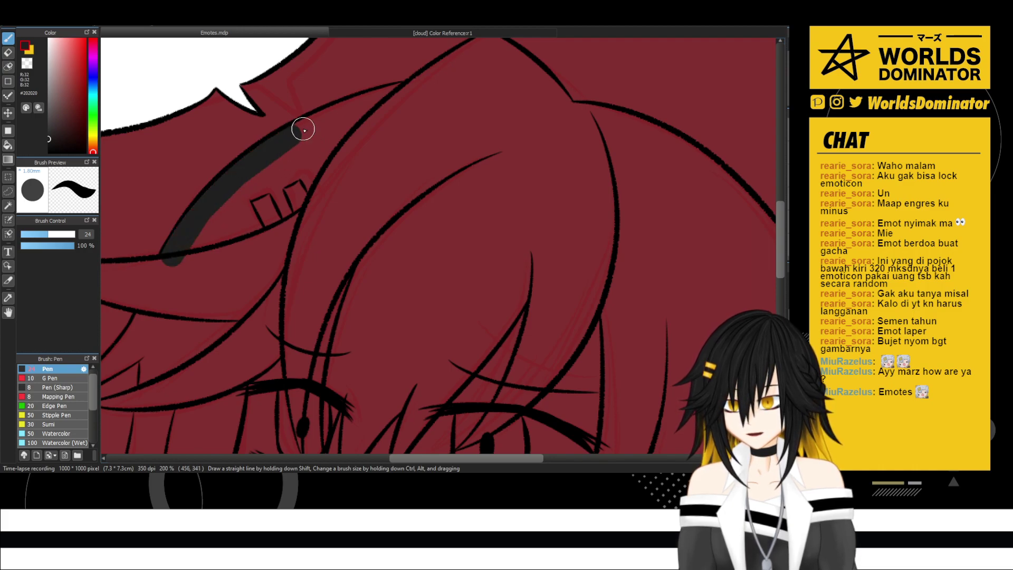
left_click(344, 112, "shift")
left_click(390, 97, "shift")
left_click(407, 92, "shift")
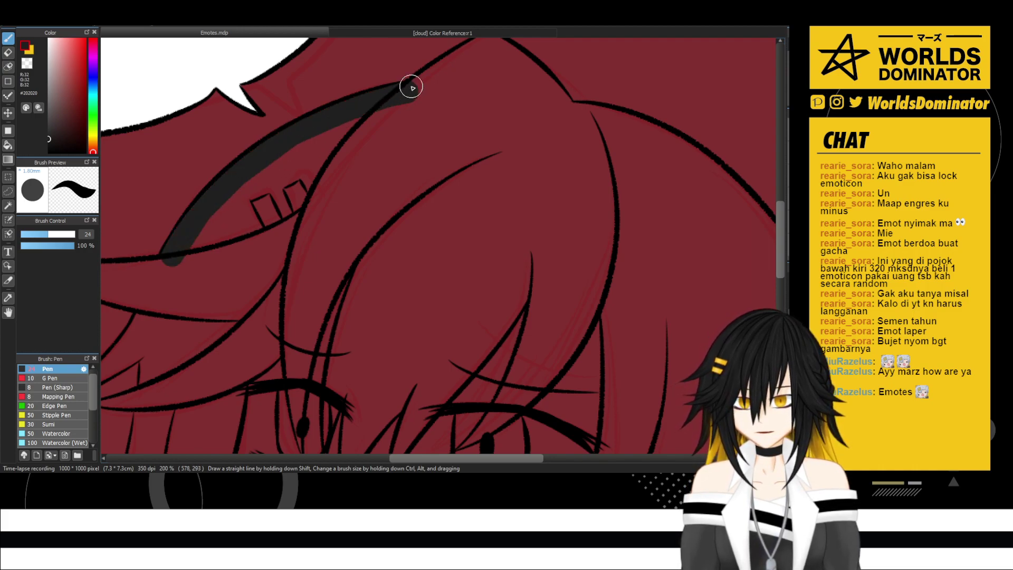
- Continue the dark grey band with straight segments over the pointed crown and down to the notch in the hair outline
left_click_drag(443, 79, 378, 121)
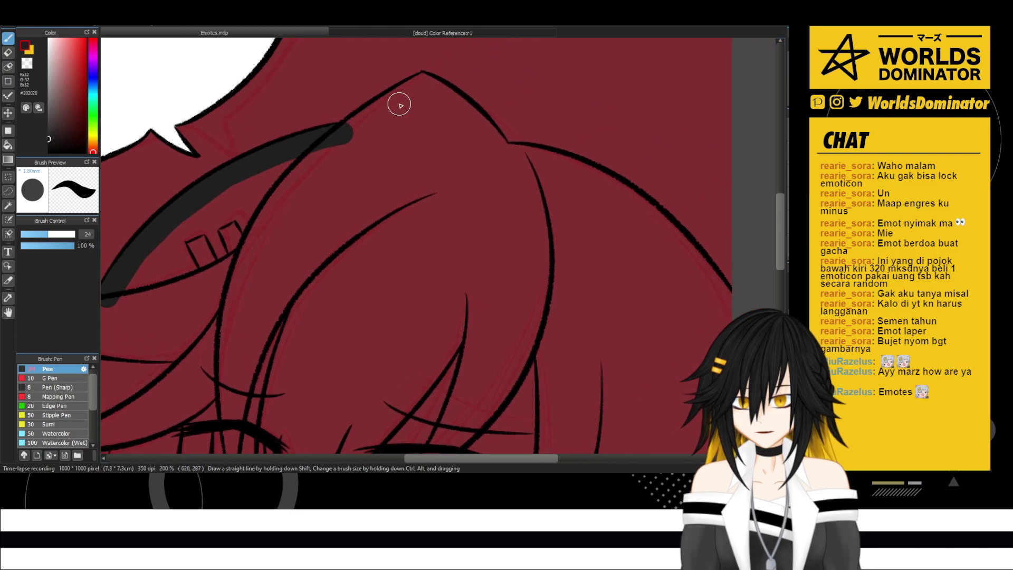
left_click(426, 80, "shift")
left_click(465, 114, "shift")
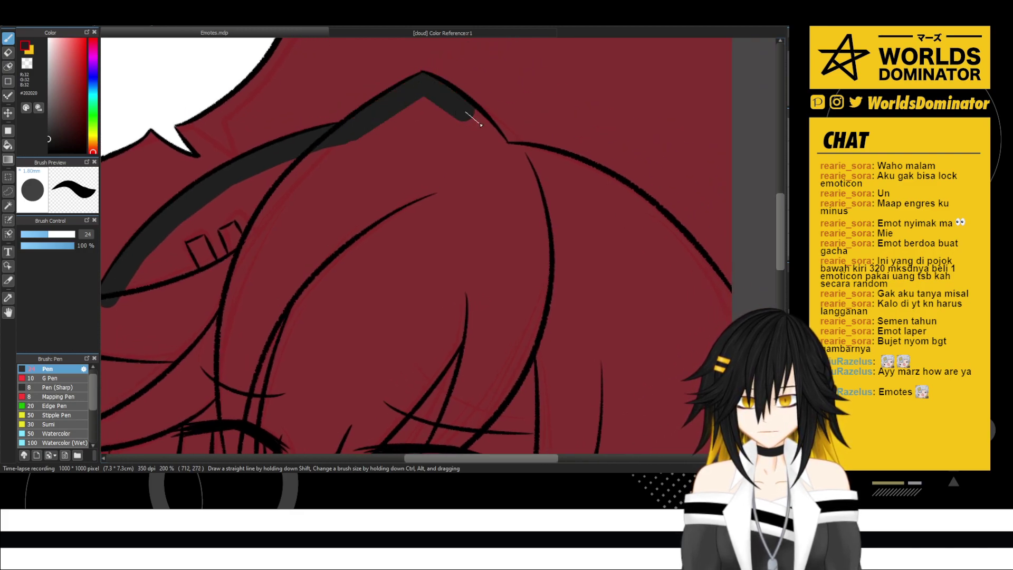
left_click(499, 147, "shift")
mouse_move(497, 144)
left_mouse_down()
mouse_move(421, 142)
mouse_move(402, 107)
left_mouse_up()
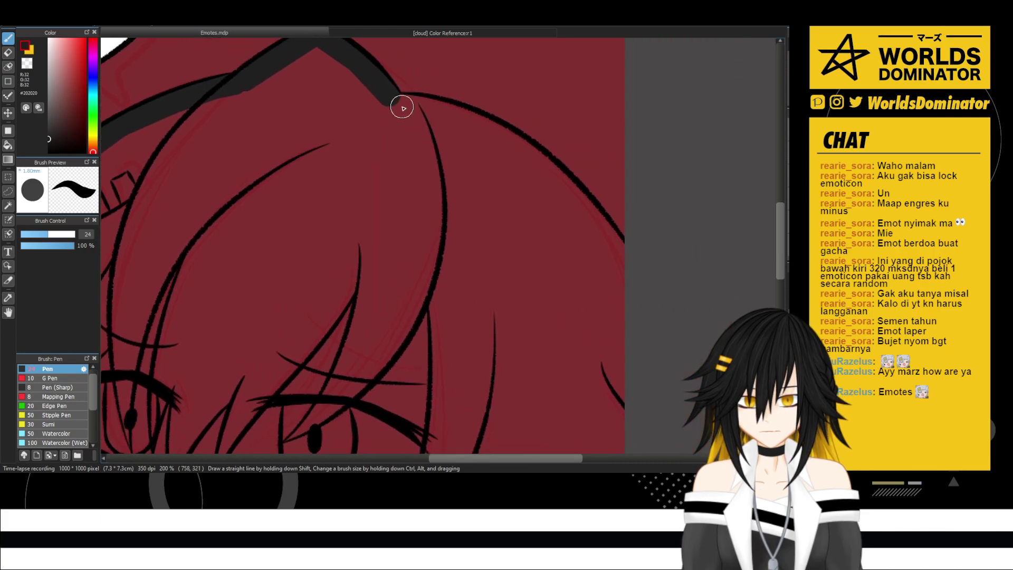
- Extend the dark grey band with straight segments from the crown notch along the inside of the hair outline to the canvas edge
left_click(447, 117, "shift")
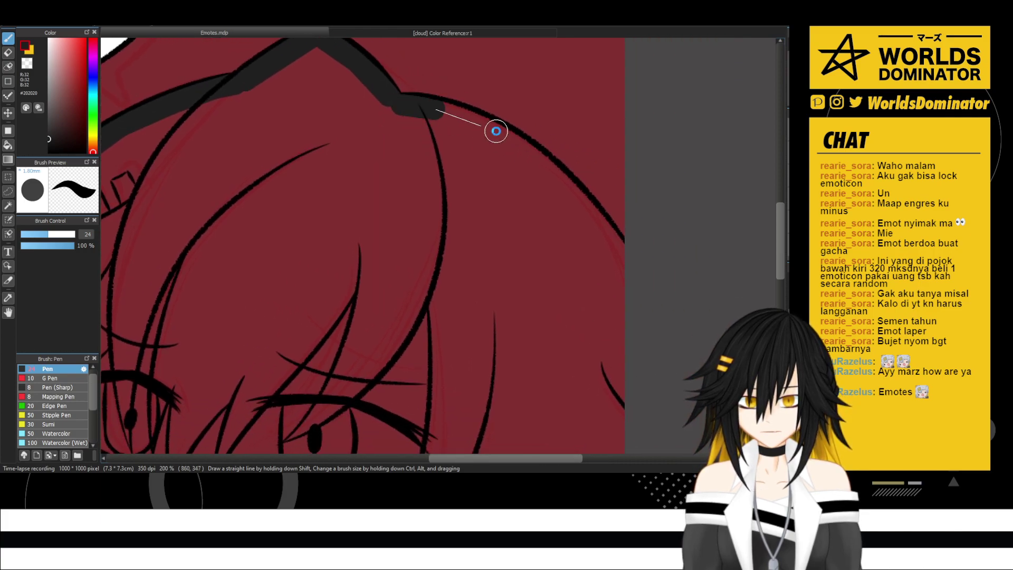
left_click(499, 134, "shift")
left_click(562, 188, "shift")
left_click(595, 224, "shift")
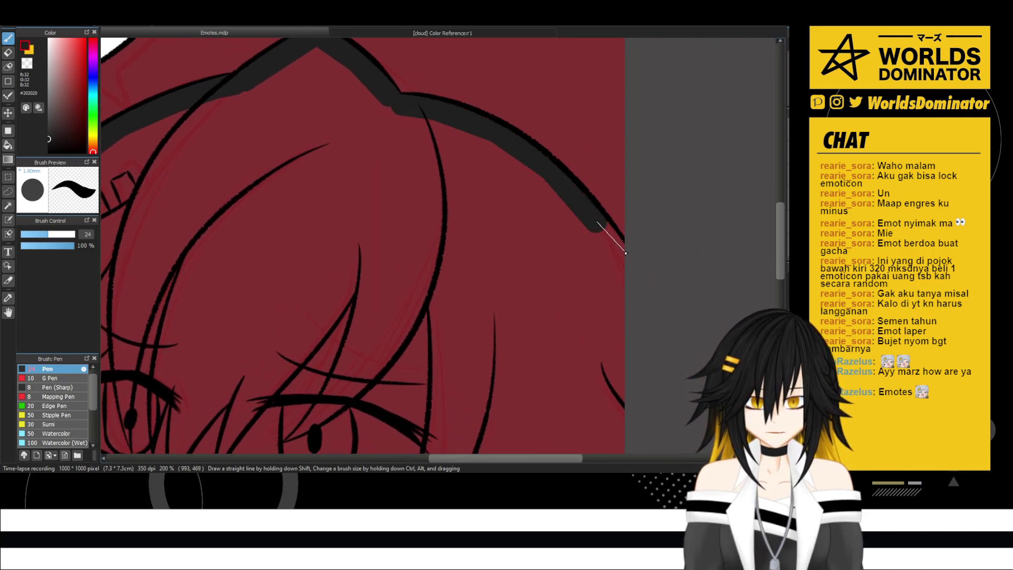
left_click(621, 255, "shift")
- Run the dark grey band down the canvas edge and along the upper outline of the side lock that reaches that edge
mouse_move(620, 255)
left_mouse_down()
mouse_move(468, 166)
mouse_move(485, 130)
left_mouse_up()
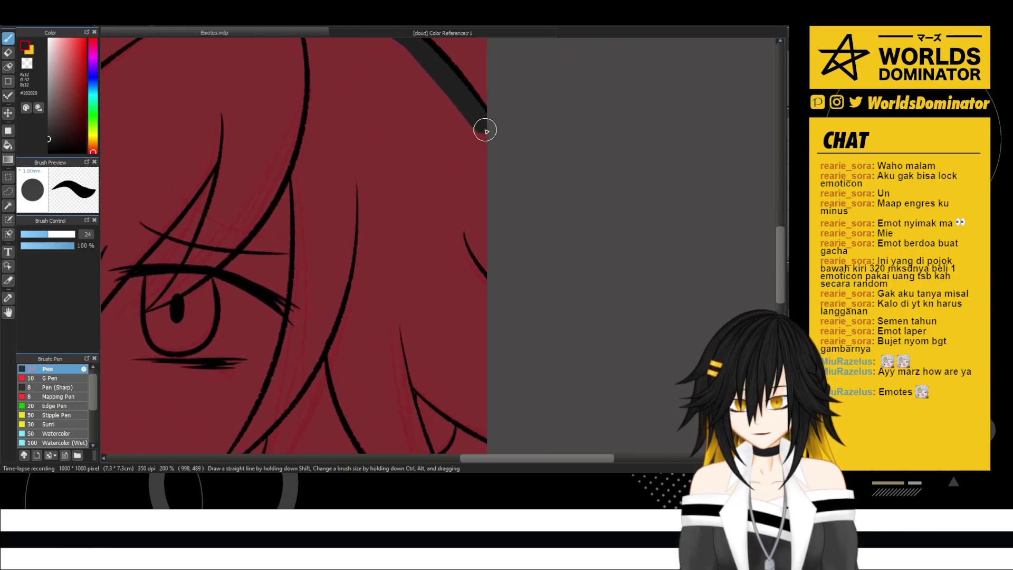
left_click(490, 432, "shift")
left_click_drag(490, 433, 462, 240)
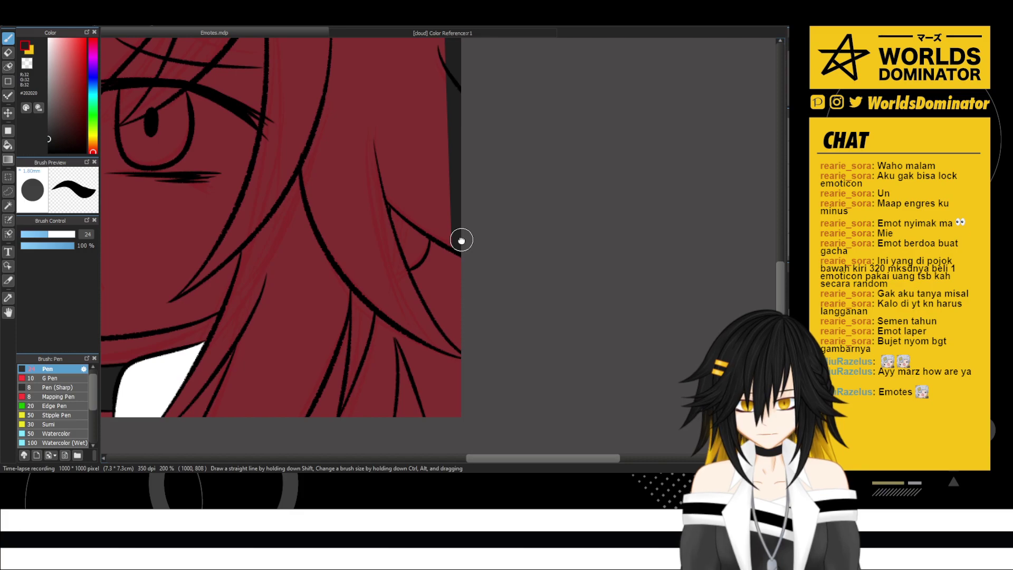
left_click(394, 193)
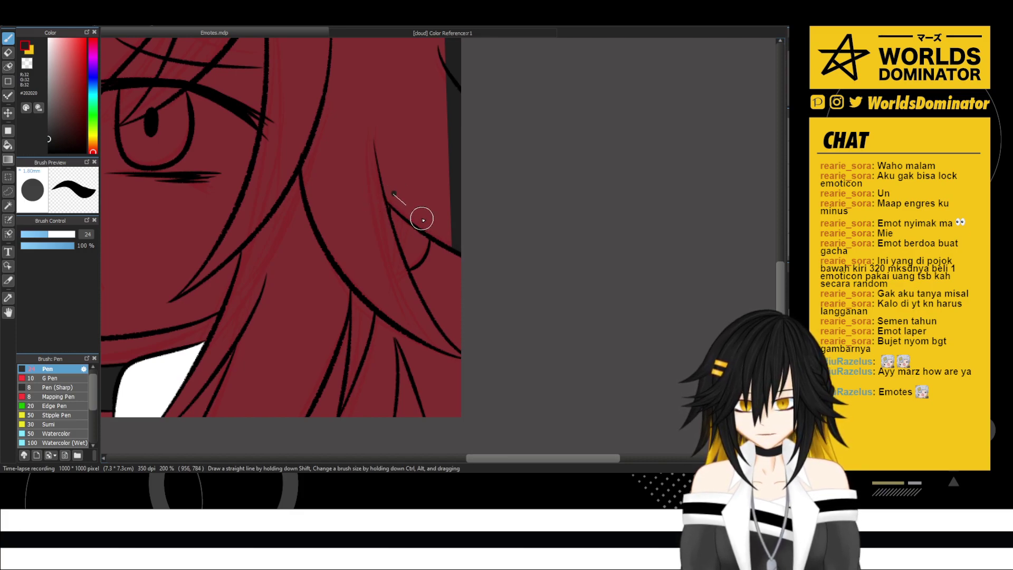
left_click(451, 234, "shift")
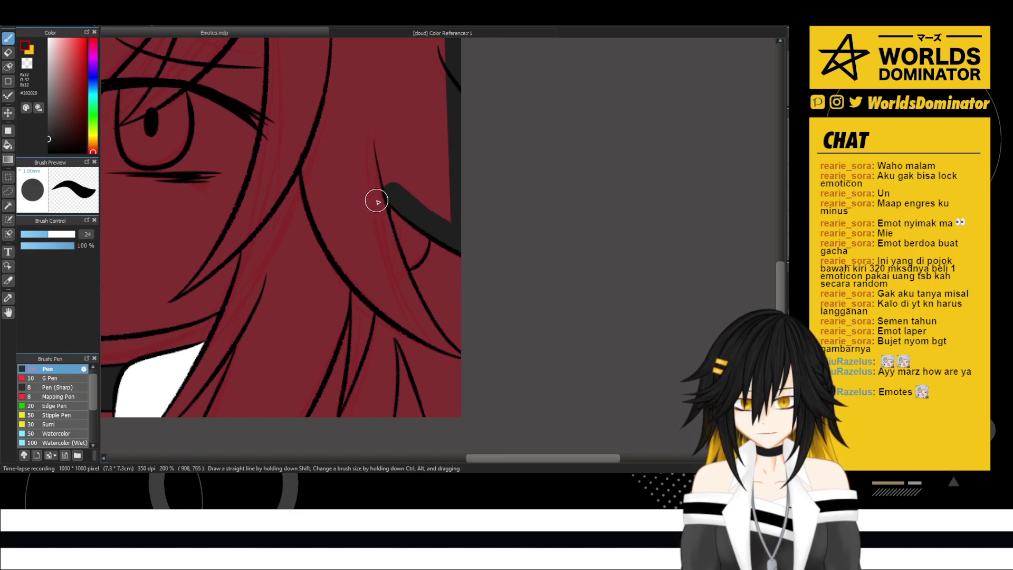
- Paint a V-shaped dark grey band inside the pointed side lock's outlines, filling its tip at the canvas edge
left_click_drag(376, 194, 377, 224)
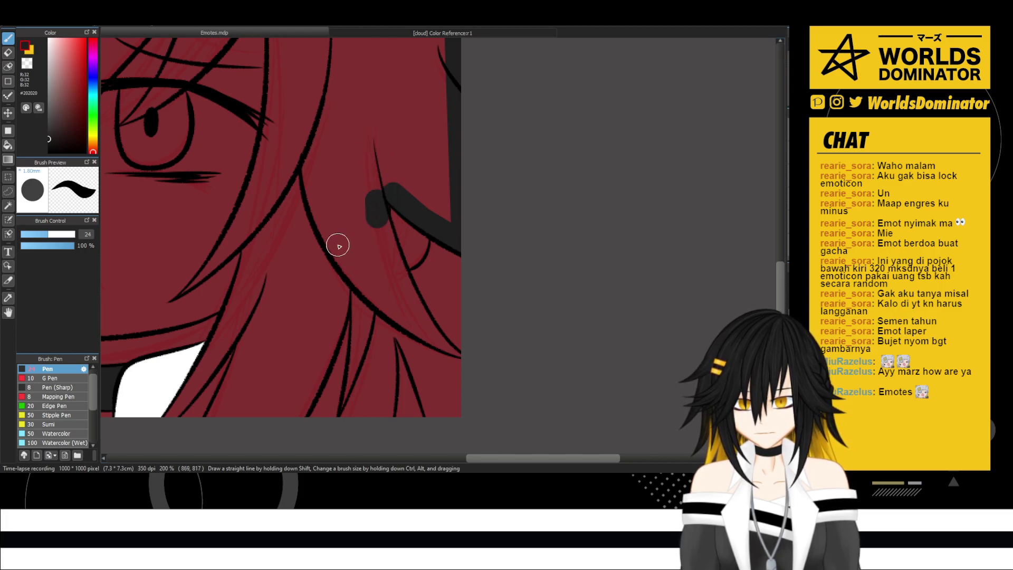
left_click(328, 231)
left_click(373, 290, "shift")
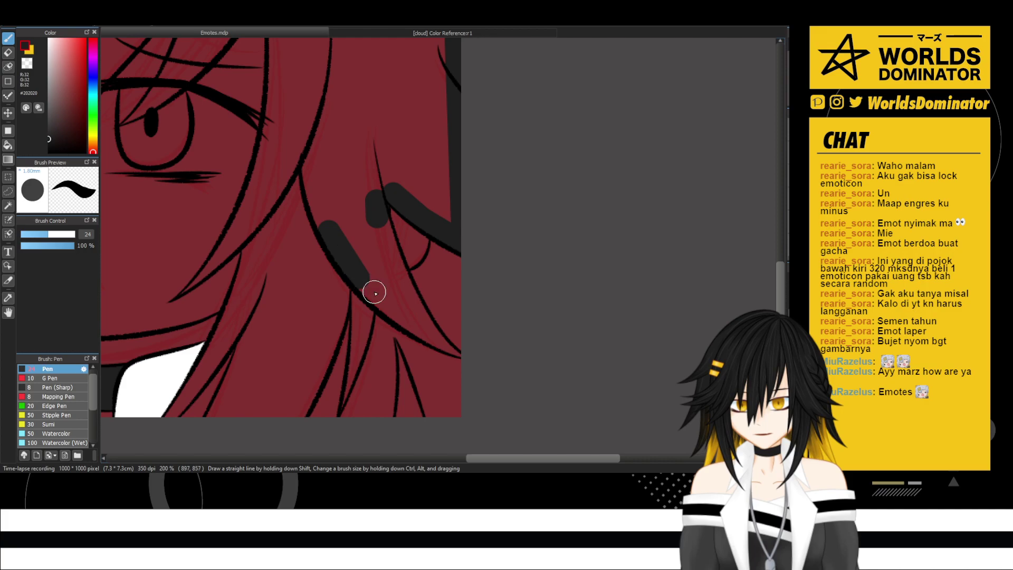
left_click(414, 317, "shift")
left_click(436, 342, "shift")
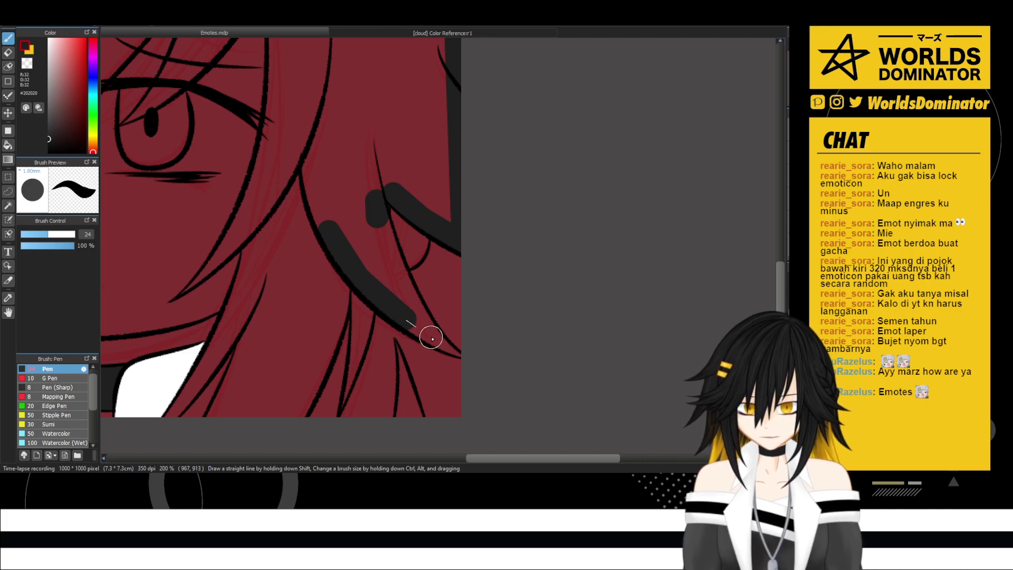
left_click(407, 294, "shift")
left_click(386, 245, "shift")
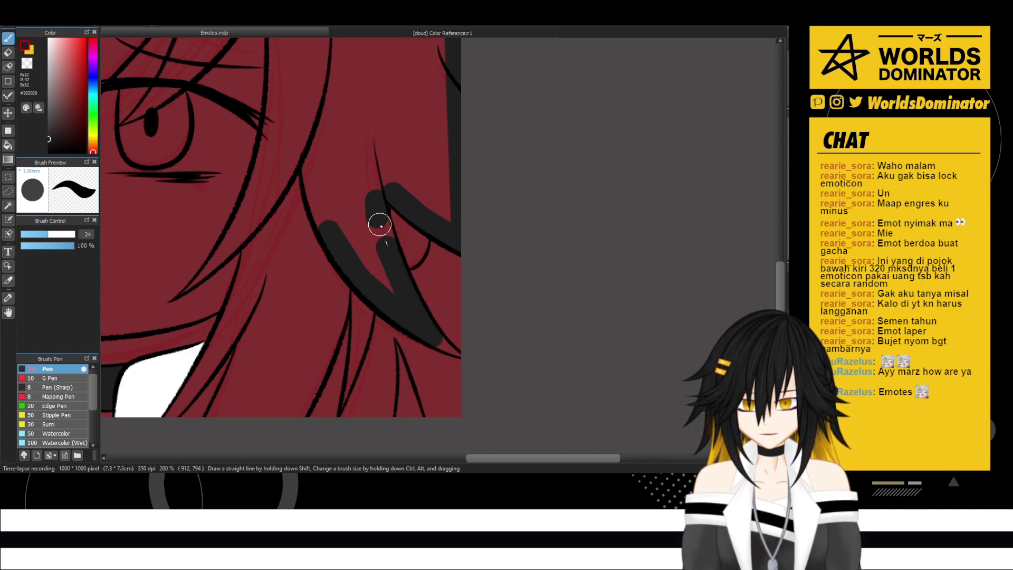
left_click(379, 228, "shift")
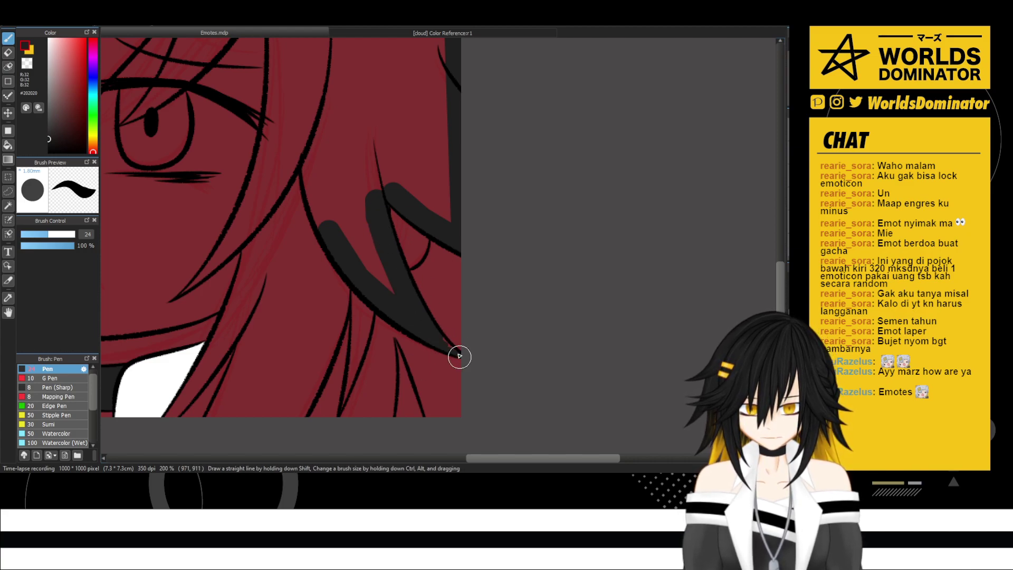
- Fill the thin strand below the side lock dark grey, then band the neighbouring hair section down to the canvas's bottom edge
left_click_drag(407, 237, 427, 236)
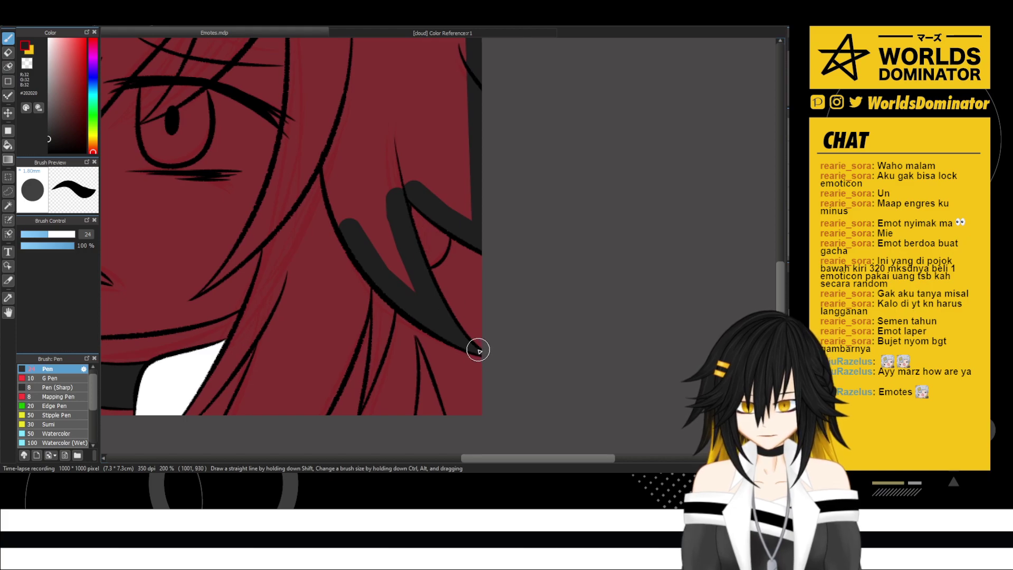
left_click_drag(425, 278, 506, 240)
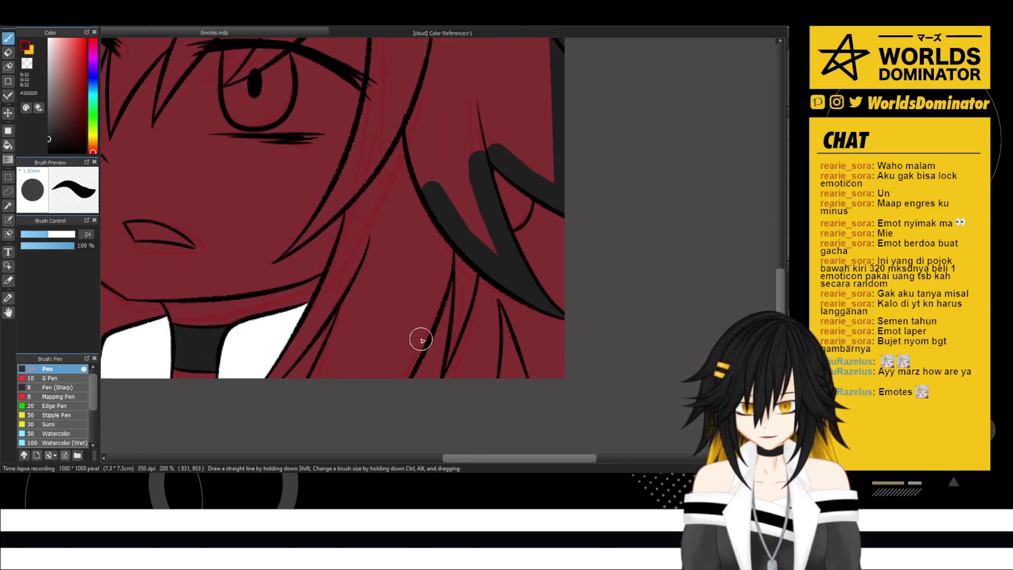
mouse_move(442, 372)
left_mouse_down()
mouse_move(463, 305)
mouse_move(450, 357)
mouse_move(462, 266)
left_mouse_up()
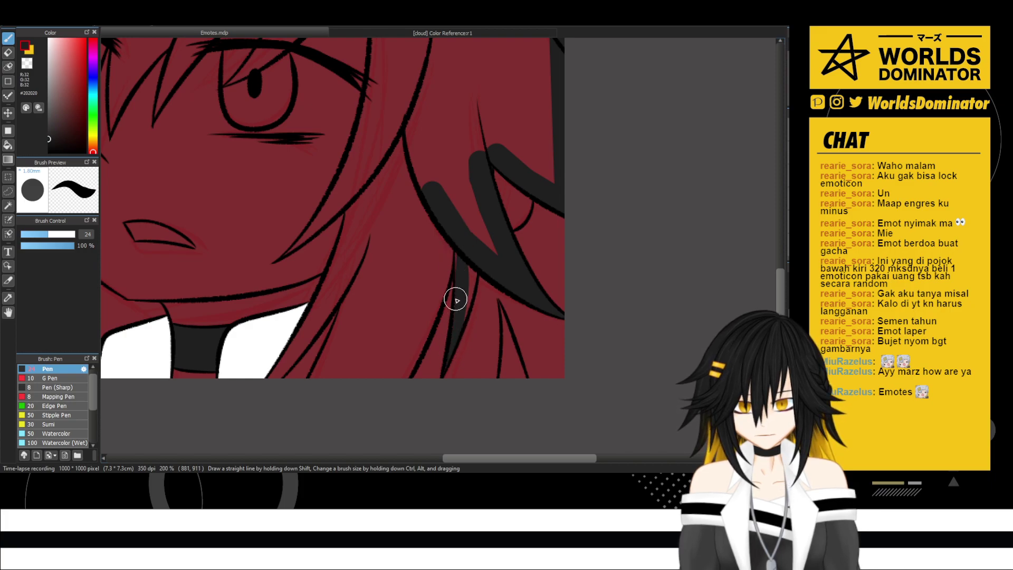
mouse_move(458, 327)
left_mouse_down()
mouse_move(472, 264)
mouse_move(461, 303)
left_mouse_up()
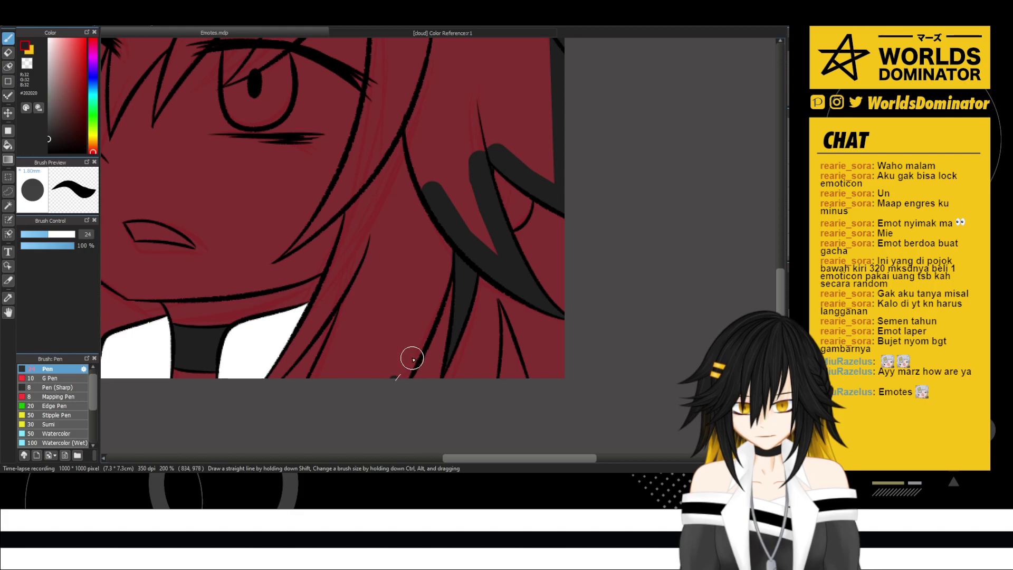
mouse_move(413, 354)
left_mouse_down()
mouse_move(443, 262)
mouse_move(438, 237)
left_mouse_up()
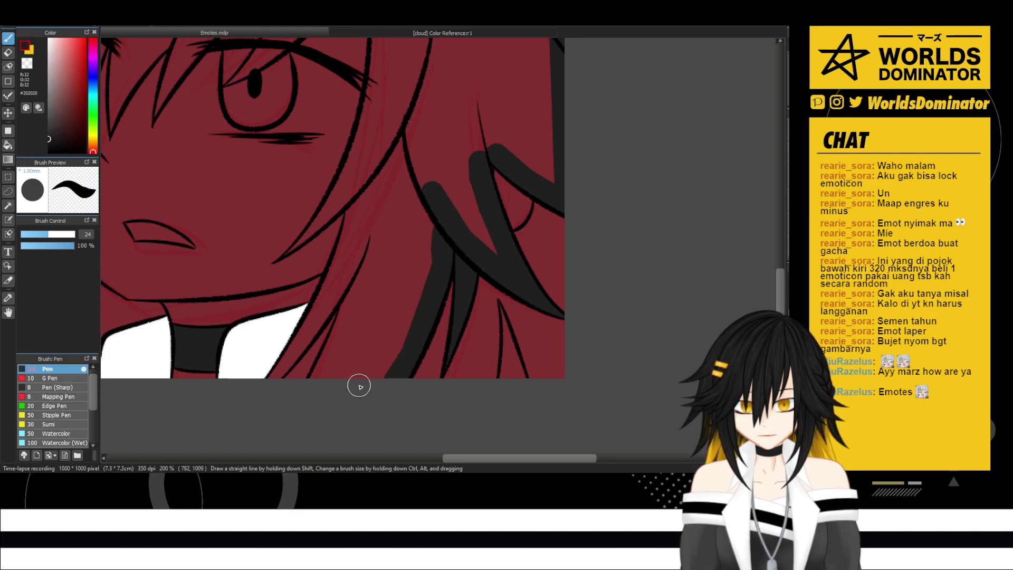
mouse_move(319, 383)
left_mouse_down()
mouse_move(358, 317)
mouse_move(342, 331)
mouse_move(355, 299)
mouse_move(357, 343)
mouse_move(333, 376)
left_mouse_up()
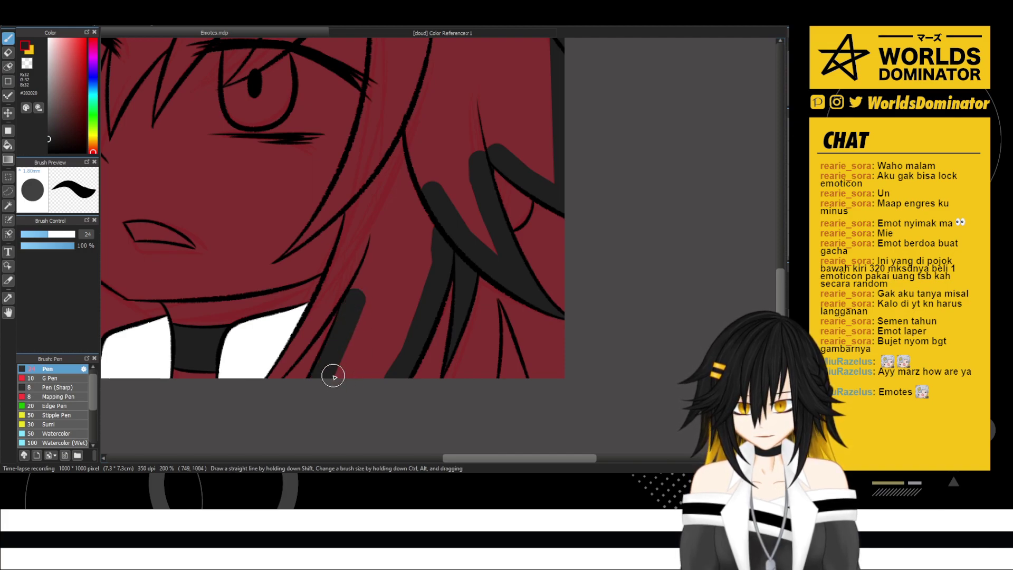
left_click(391, 376, "shift")
- Paint the strand beside the white collar dark grey and carry the band up along the face outline to the eye's outer corner
mouse_move(268, 380)
left_mouse_down()
mouse_move(307, 347)
mouse_move(271, 375)
mouse_move(300, 328)
mouse_move(273, 386)
mouse_move(325, 307)
left_mouse_up()
mouse_move(302, 339)
left_mouse_down()
mouse_move(321, 299)
mouse_move(298, 345)
mouse_move(330, 291)
mouse_move(294, 357)
mouse_move(347, 276)
mouse_move(310, 335)
mouse_move(344, 290)
mouse_move(351, 267)
left_mouse_up()
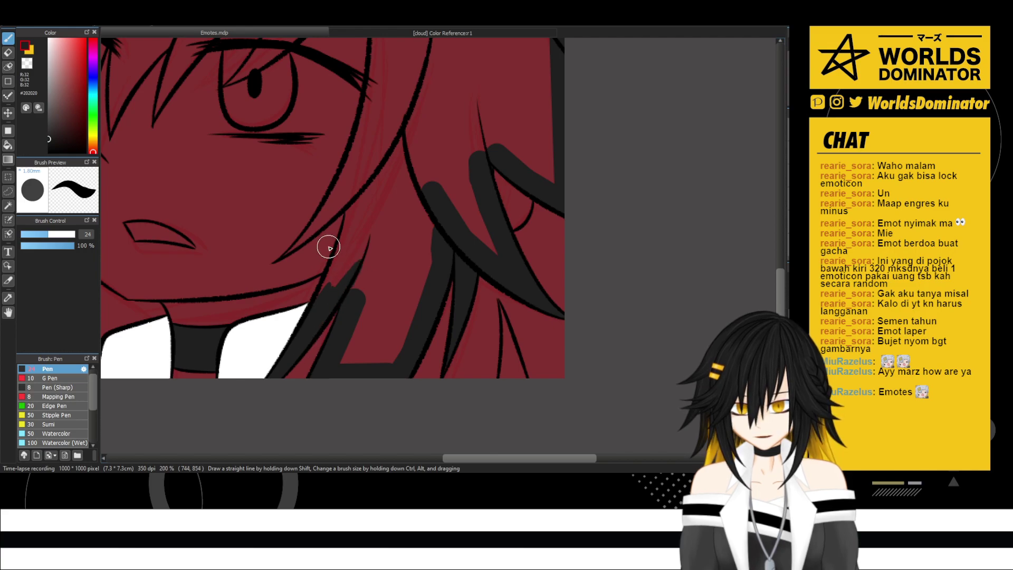
left_click_drag(326, 301, 350, 242)
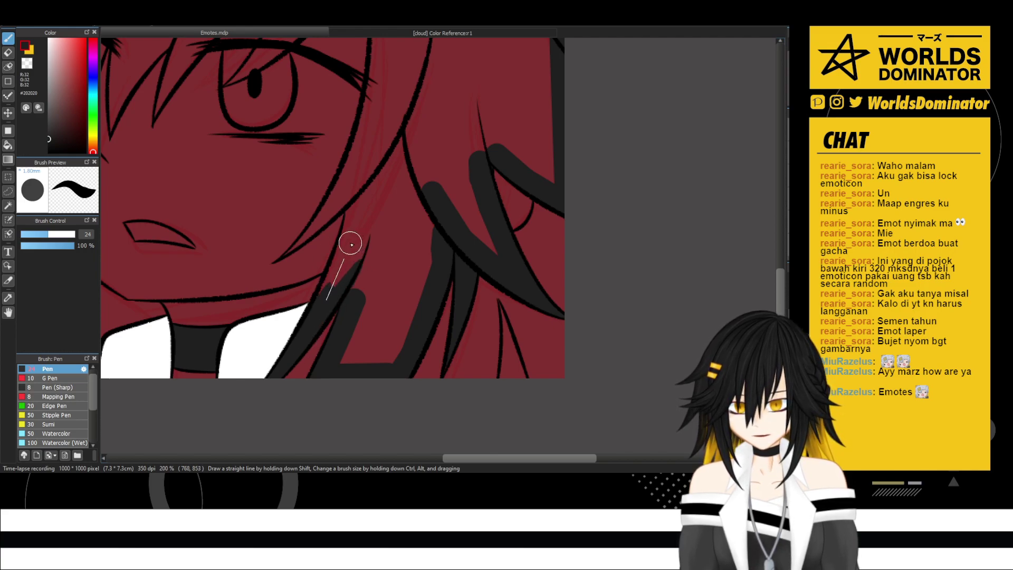
left_click(353, 235, "shift")
left_click(352, 199, "shift")
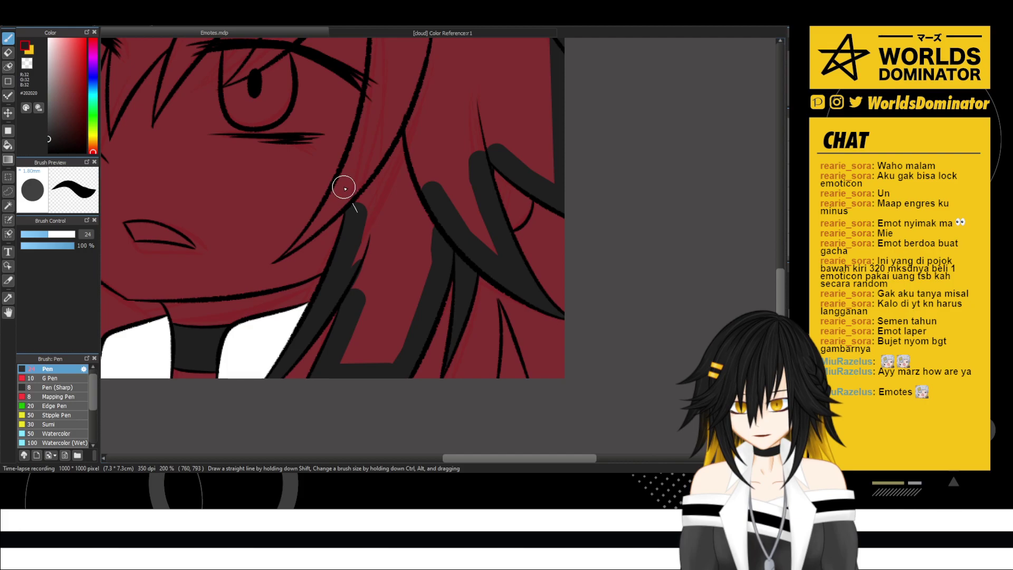
left_click(373, 109, "shift")
- Paint a dark grey band beside the eye from the bangs' junction down to the band along the face
mouse_move(373, 109)
left_mouse_down()
mouse_move(415, 334)
mouse_move(420, 326)
left_mouse_up()
left_click(426, 164)
left_click(430, 242, "shift")
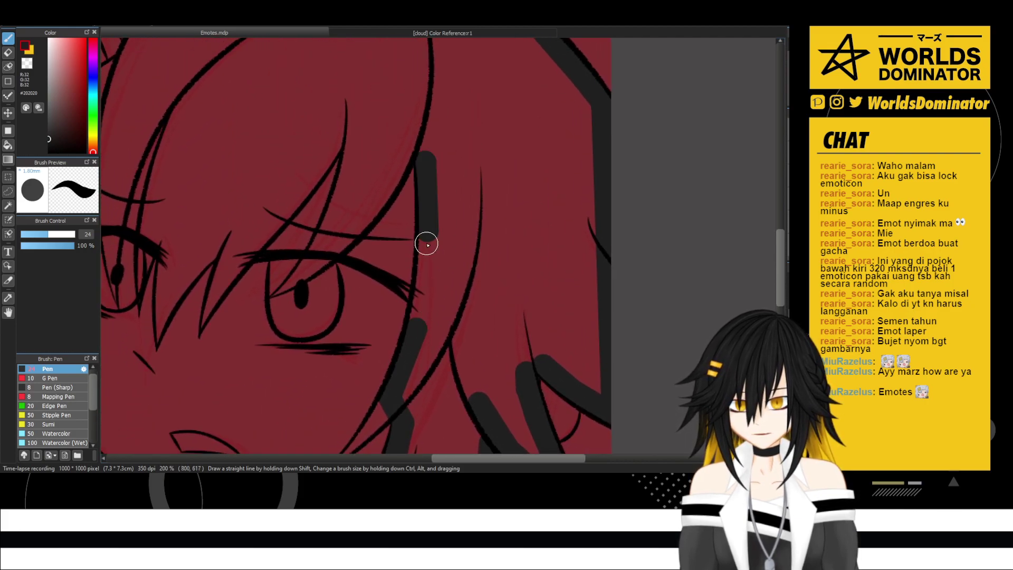
left_click(420, 320, "shift")
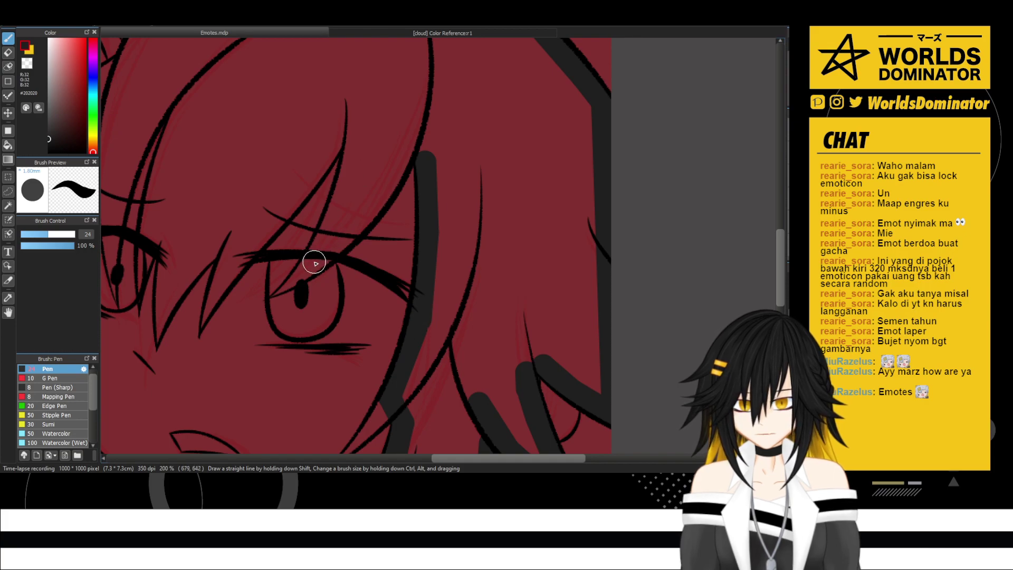
- Paint dark grey bands along both inner edges of the bang strand that crosses the eye, joined at its tip
mouse_move(310, 265)
left_mouse_down()
mouse_move(380, 197)
mouse_move(411, 142)
mouse_move(423, 149)
left_mouse_up()
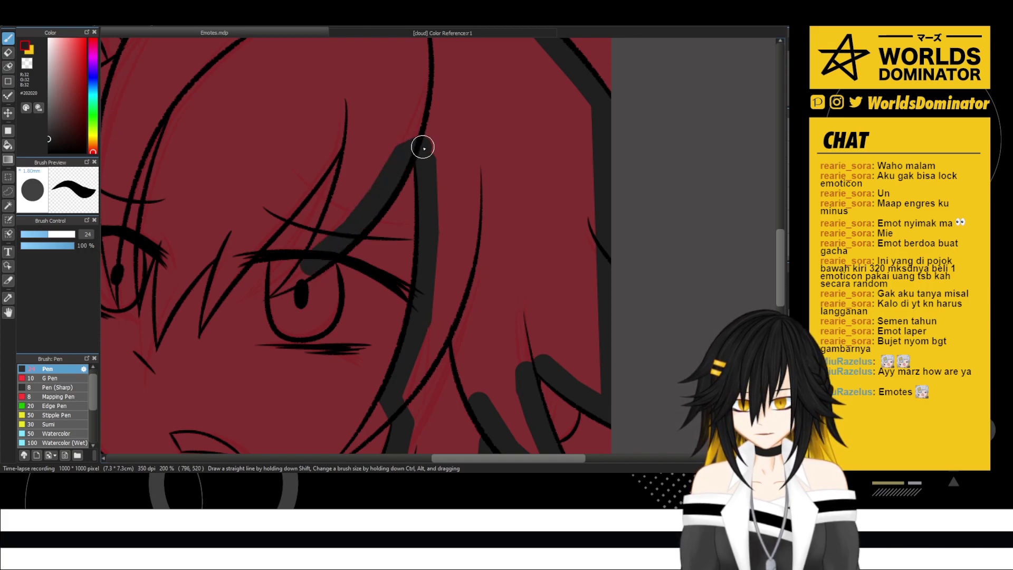
left_click(313, 263)
left_click(332, 225, "shift")
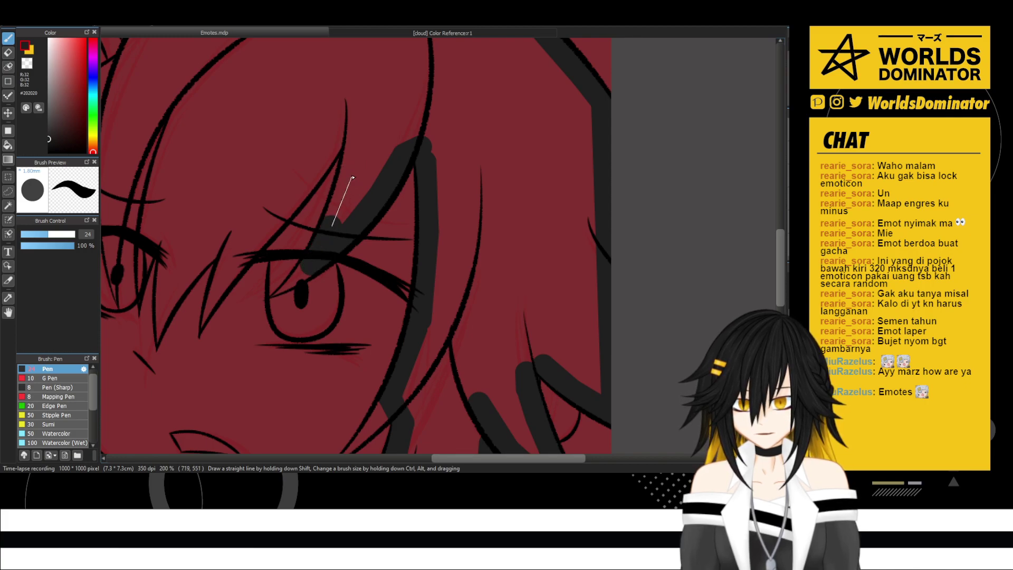
left_click(355, 133, "shift")
- Paint a dark grey band along the inner edge of the next bang strand, from between the eyes up to its peak
left_click_drag(355, 133, 462, 240)
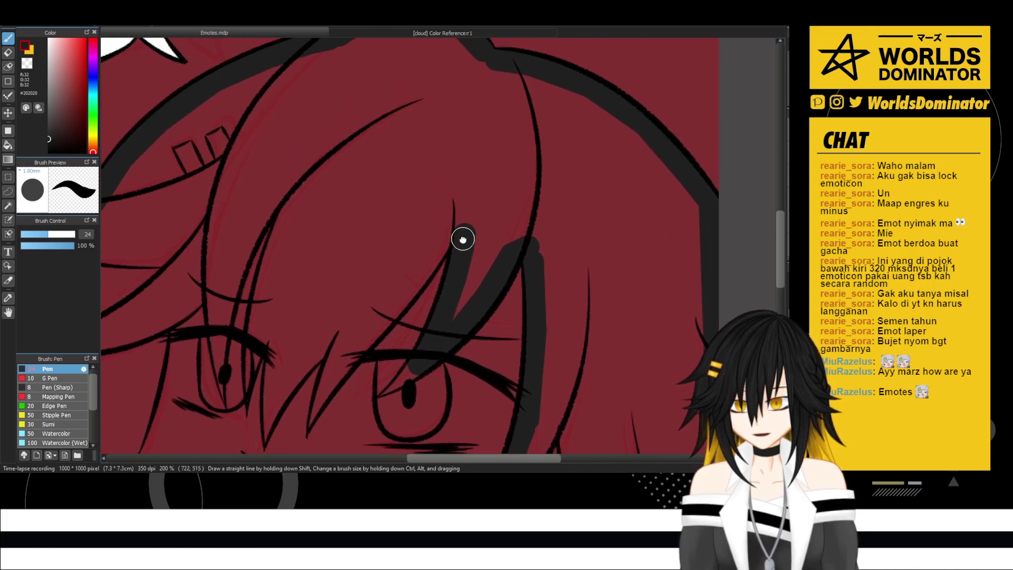
left_click(329, 380)
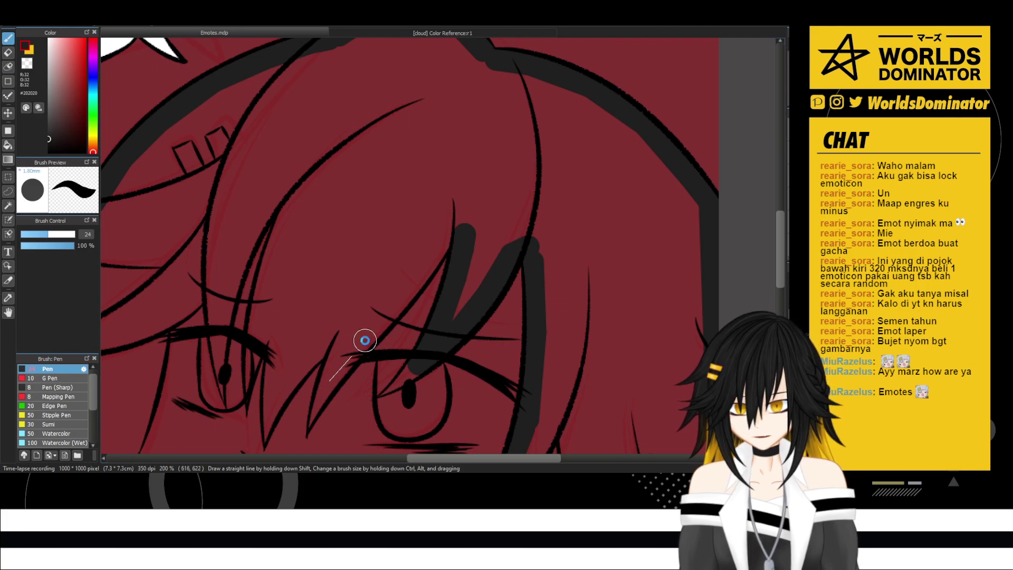
left_click(365, 340, "shift")
left_click(402, 298, "shift")
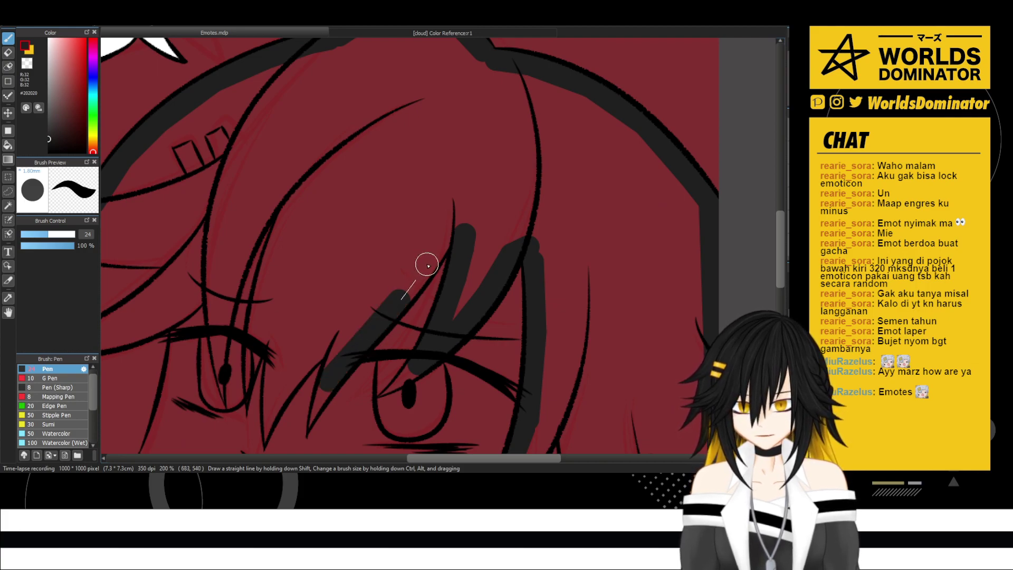
left_click(441, 242, "shift")
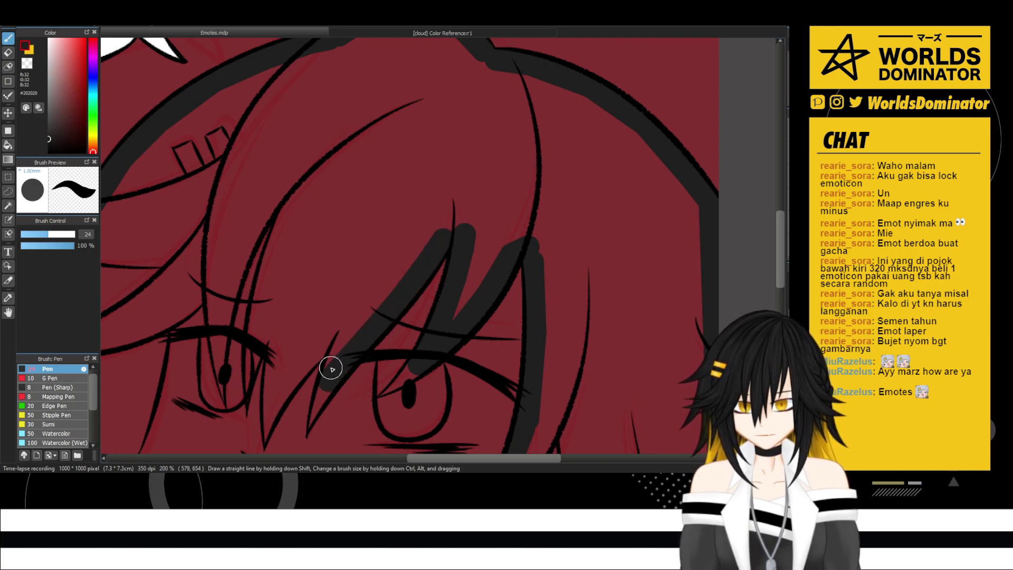
- Continue the dark grey band through the pointed bang tips between the eyes and up the bangs' outline beside the other eye
left_click(324, 347)
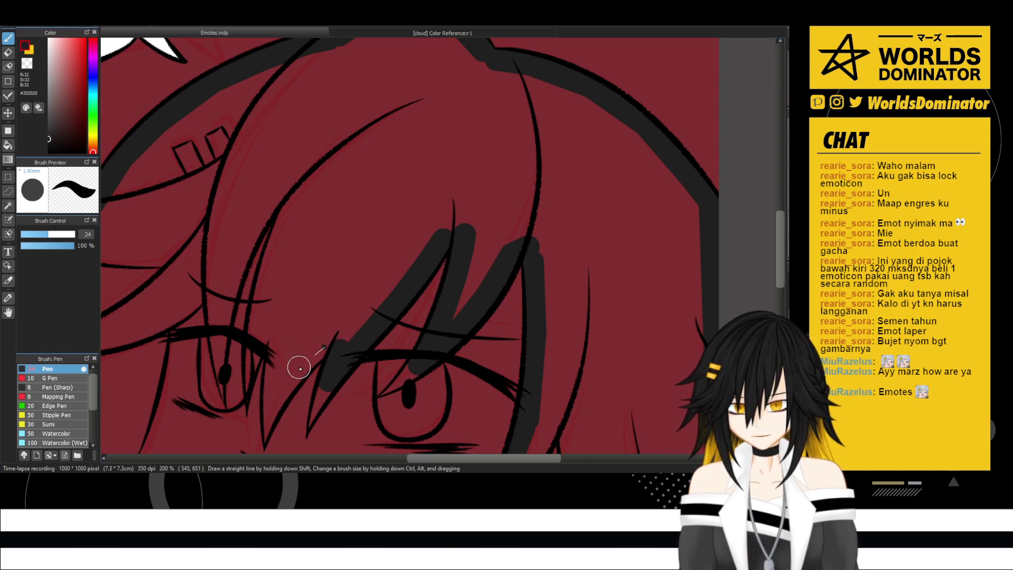
left_click(293, 365, "shift")
left_click(273, 402, "shift")
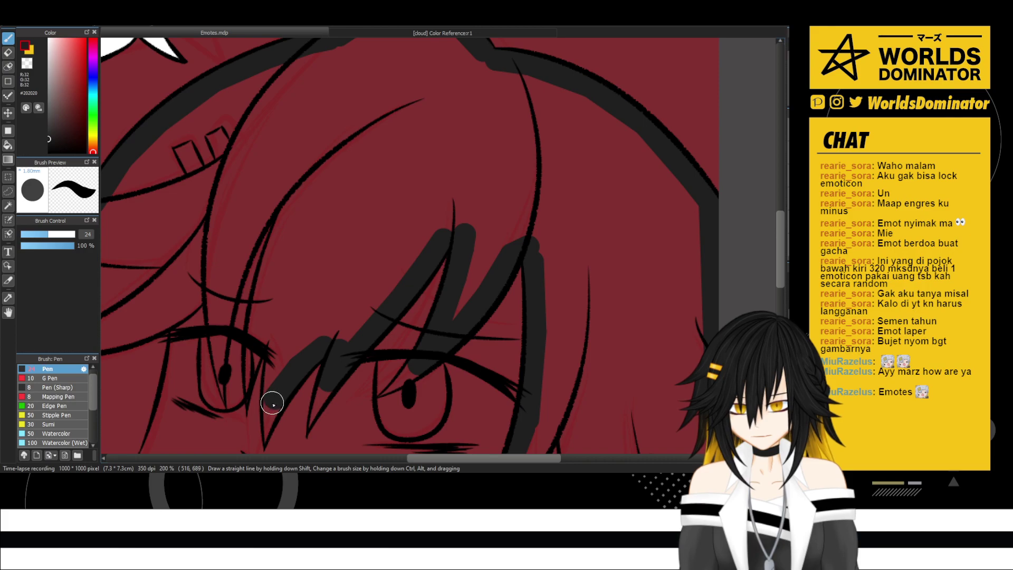
left_click(278, 364, "shift")
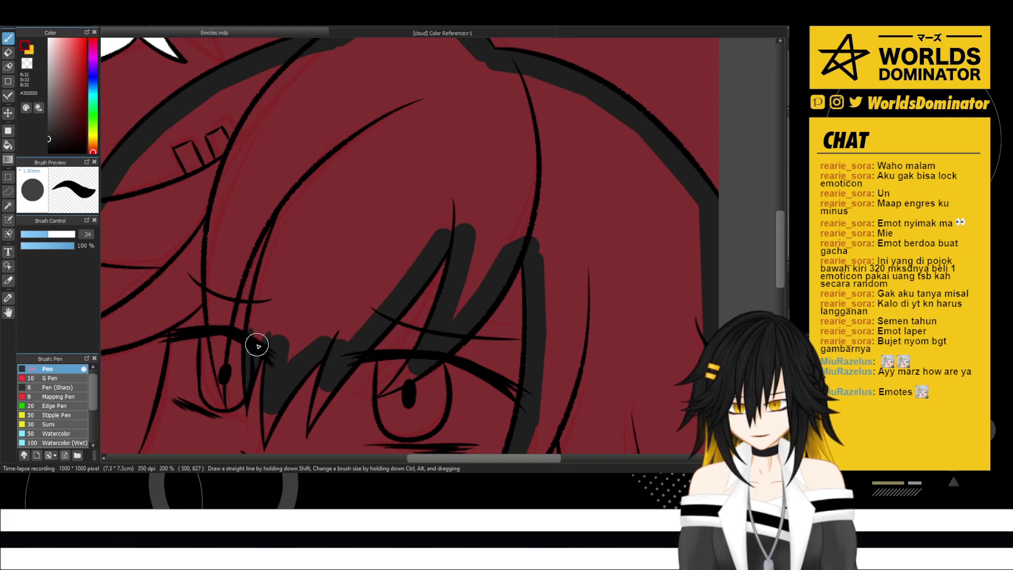
left_click(261, 312, "shift")
left_click(271, 268, "shift")
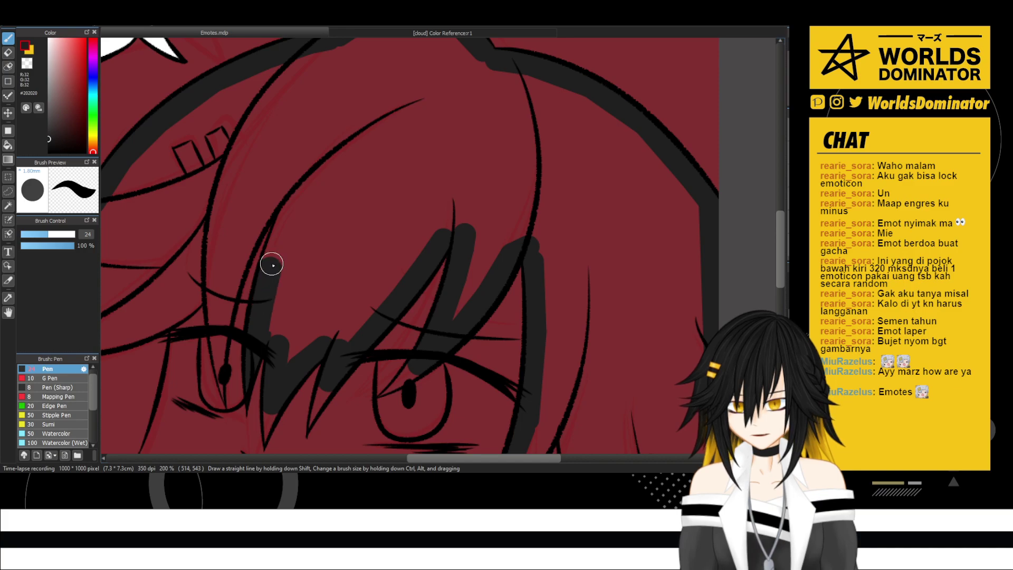
left_click(288, 224, "shift")
- Paint a dark grey band inside the outer edge of the lower side tuft, up to the pointed tuft above it
mouse_move(287, 212)
left_mouse_down()
mouse_move(362, 176)
mouse_move(470, 153)
mouse_move(437, 171)
left_mouse_up()
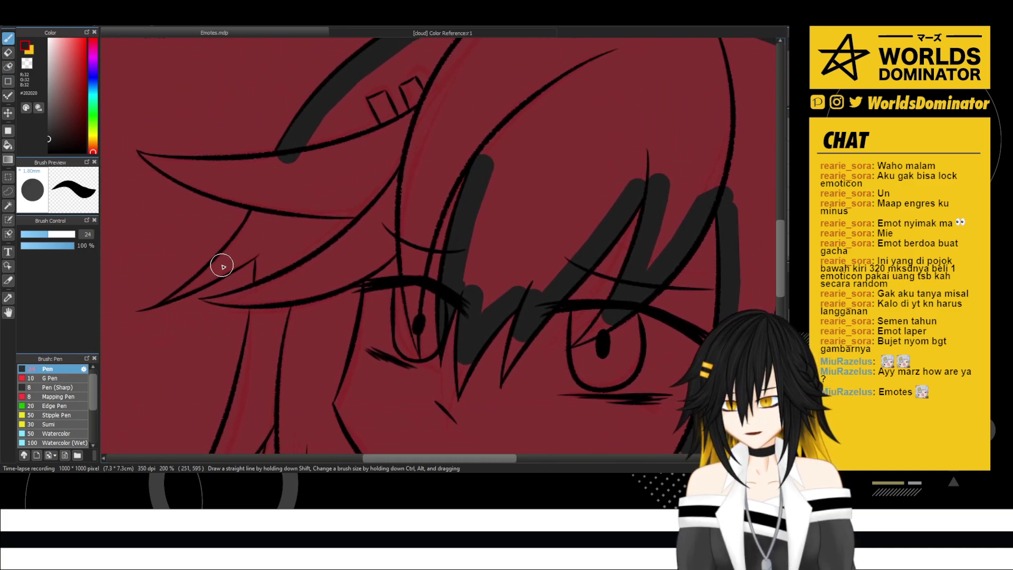
left_click(247, 241, "shift")
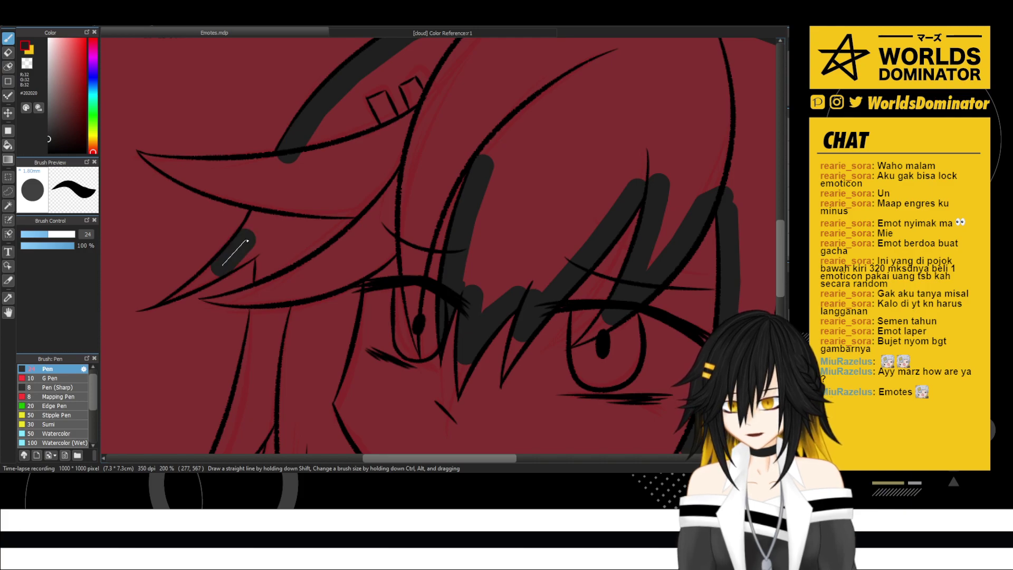
left_click(264, 213, "shift")
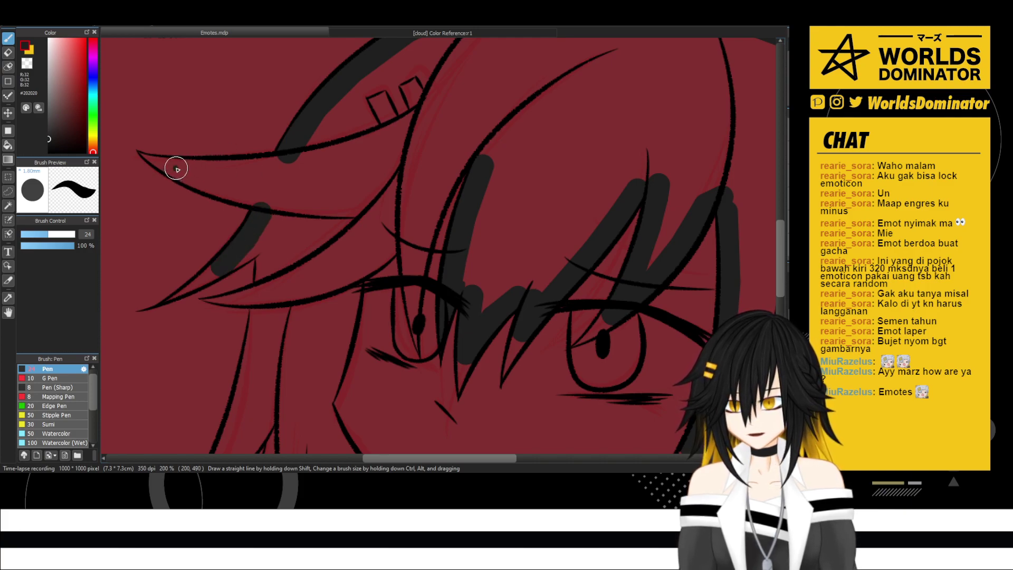
- Paint dark grey bands along the lower and upper edges of the pointed side tuft, and widen the band in the tuft below
left_click(214, 185, "shift")
left_click(250, 196, "shift")
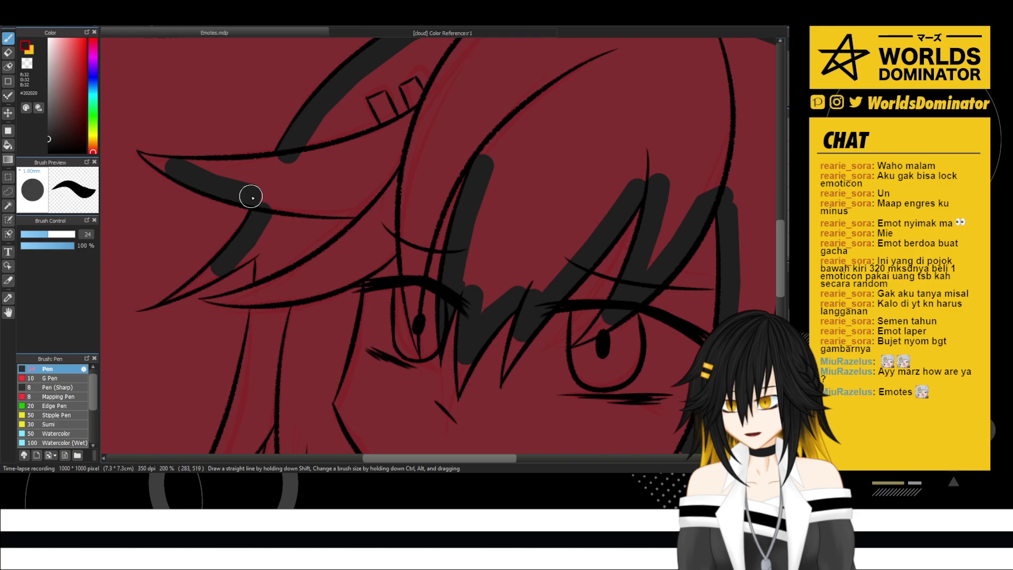
left_click(188, 169)
left_click(234, 169, "shift")
left_click(278, 166, "shift")
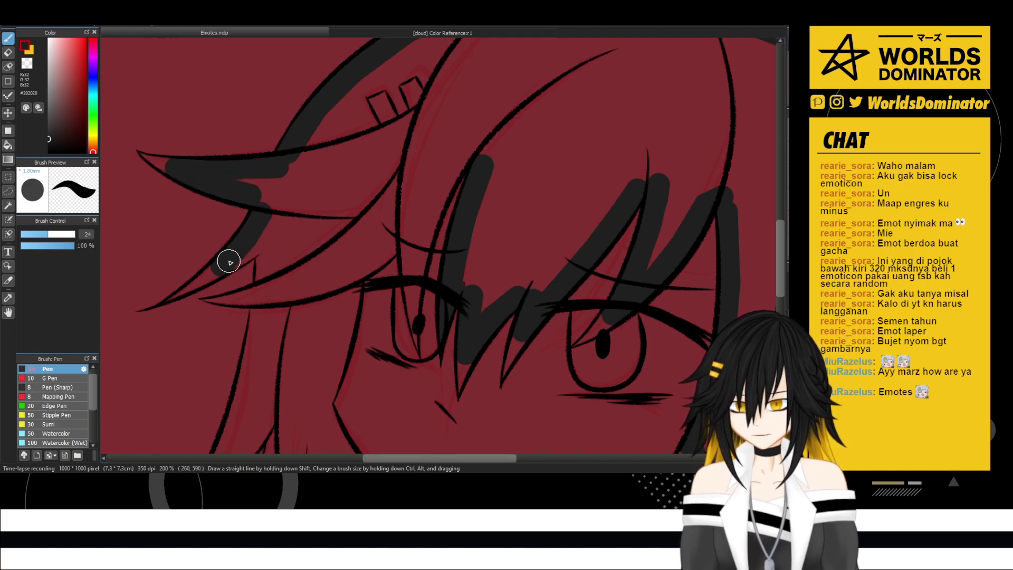
left_click(248, 249, "shift")
- Paint a dark grey band along the outer edge of the long side lock, from near its tip up to the side tuft
left_click_drag(268, 315, 331, 167)
left_click(268, 346)
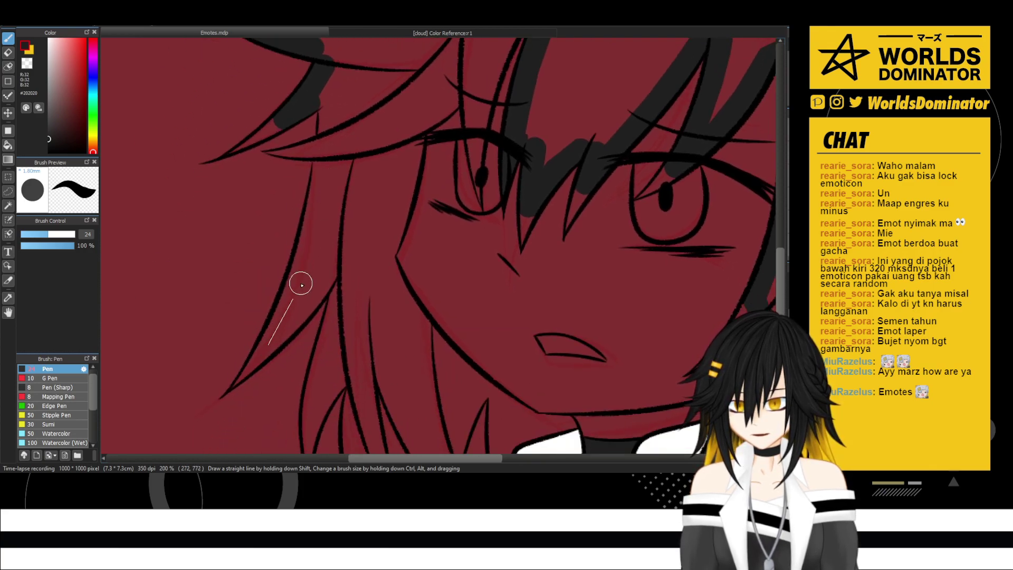
left_click(294, 286, "shift")
left_click(315, 231, "shift")
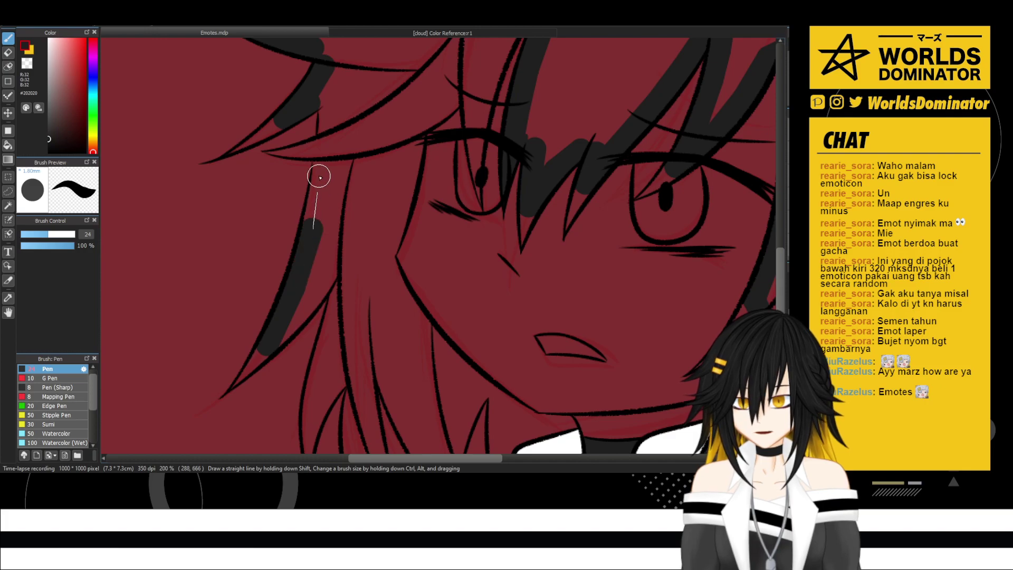
left_click(323, 171, "shift")
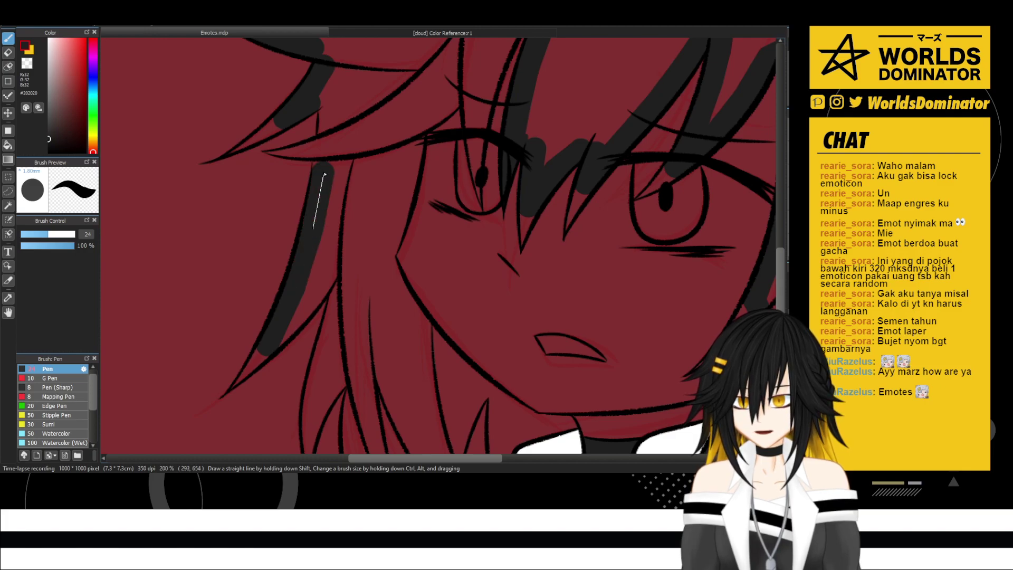
left_click(333, 113, "shift")
left_click(329, 98, "shift")
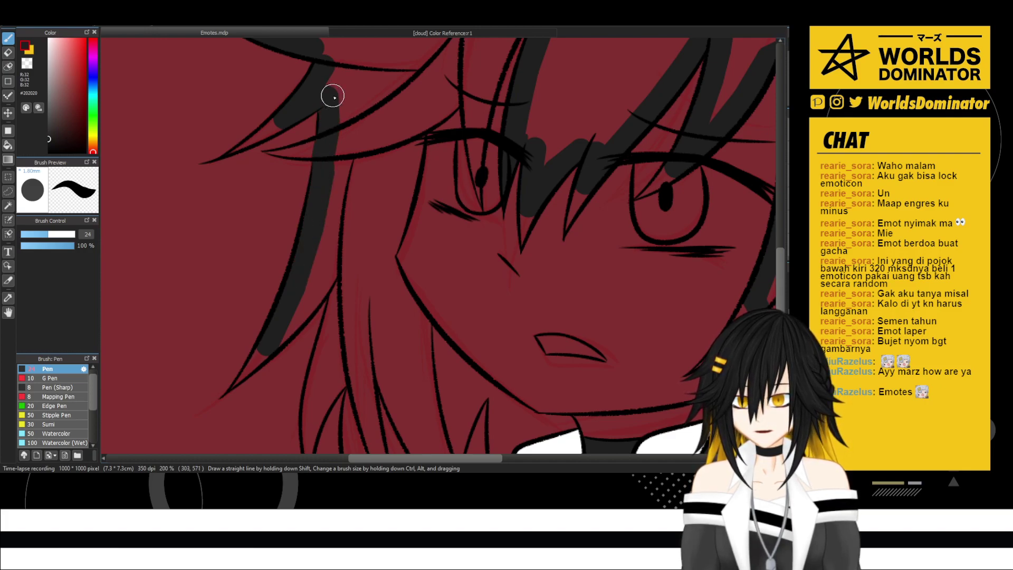
key("ctrl+z")
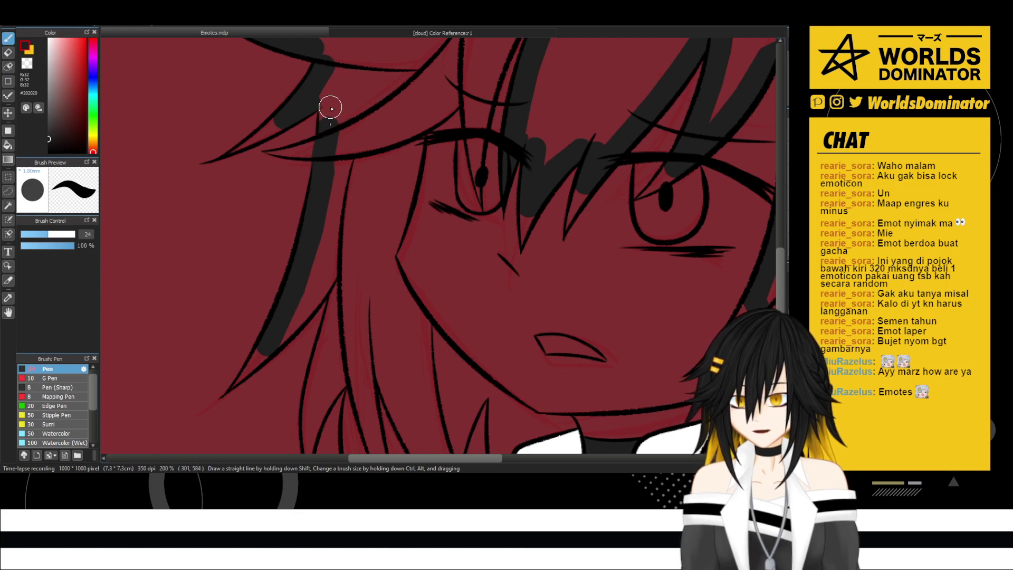
left_click(330, 107, "shift")
- Paint dark grey bands along the side lock's inner tip edge and up the outer edge of the next lock, joining them at the notch
scroll(290, 244, "down", 3)
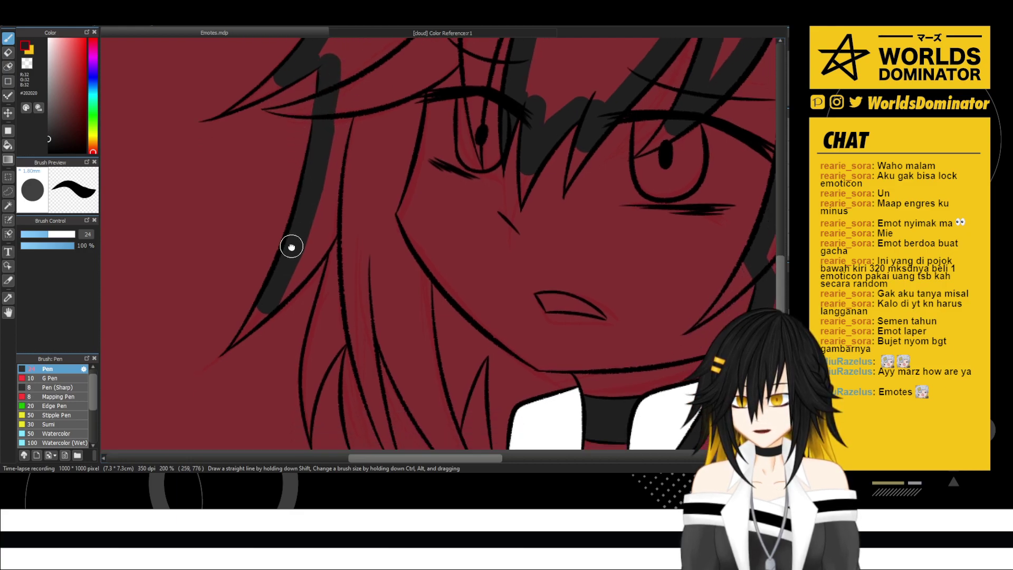
left_click(312, 253, "shift")
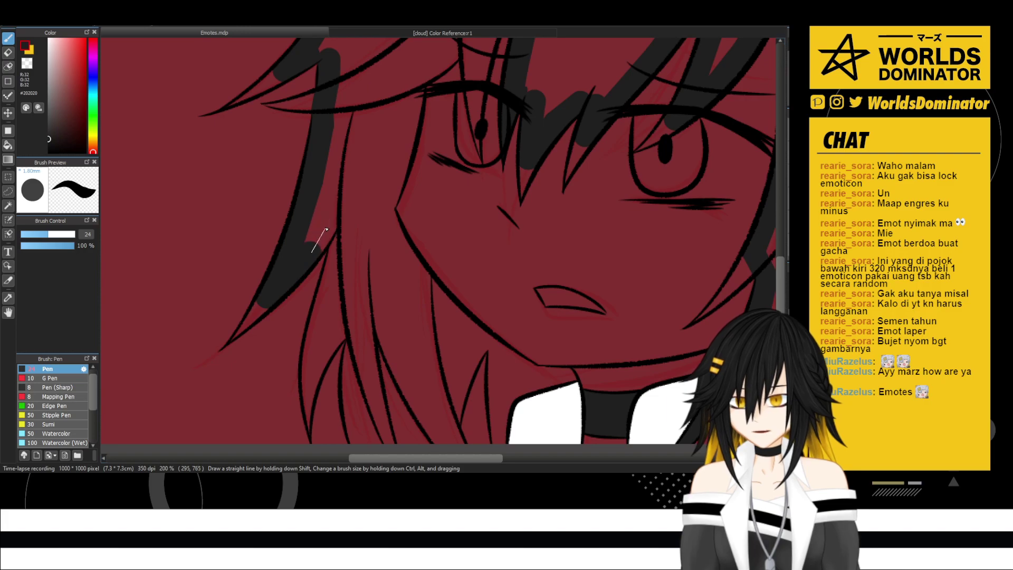
left_click(331, 226, "shift")
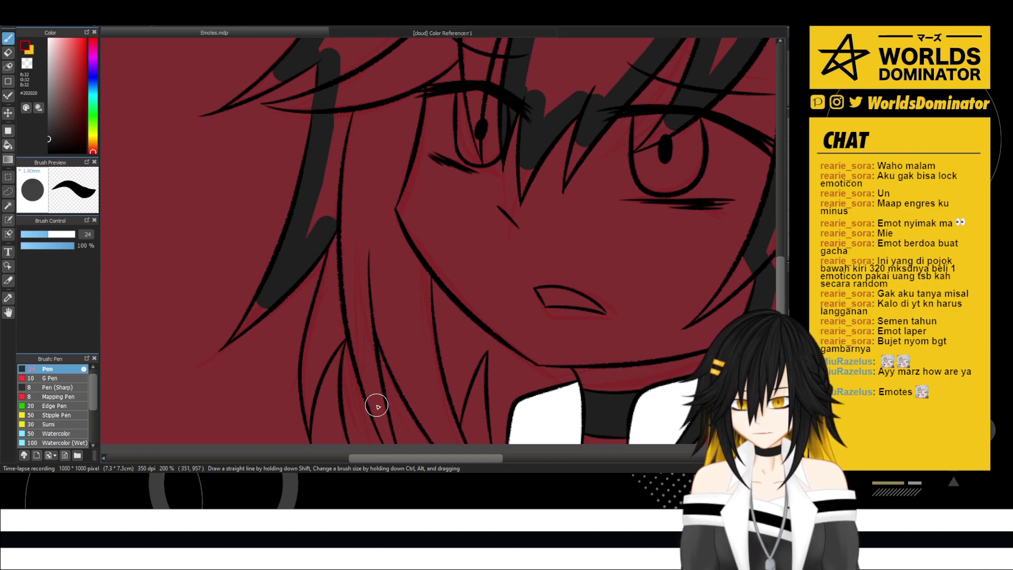
left_click(373, 385, "shift")
left_click(357, 323, "shift")
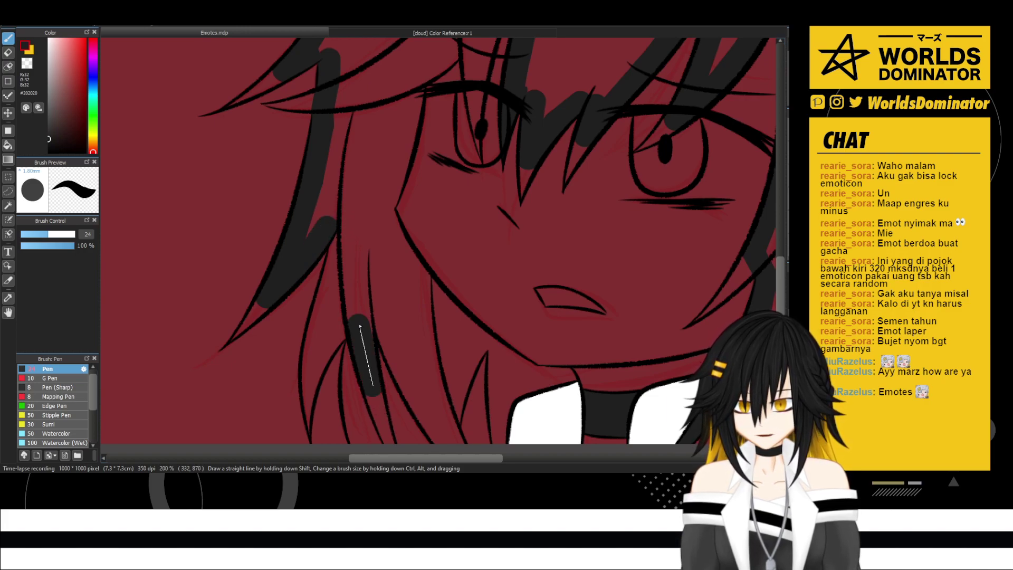
left_click(350, 258, "shift")
left_click(351, 225, "shift")
left_click(330, 216, "shift")
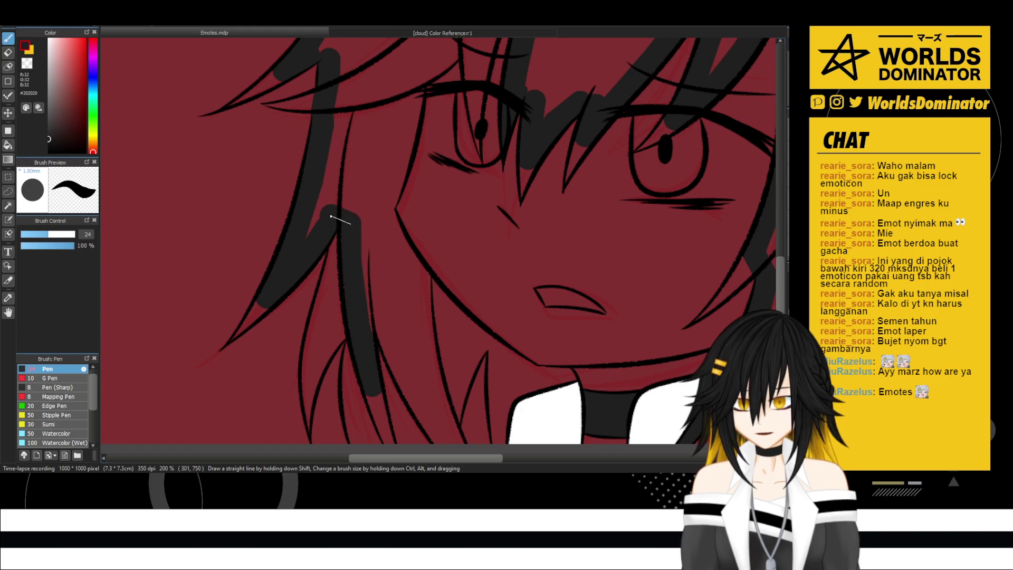
- Paint dark grey bands down the split in the lock beside the jaw and back up its inner edge to the jawline
left_click_drag(363, 345, 359, 308)
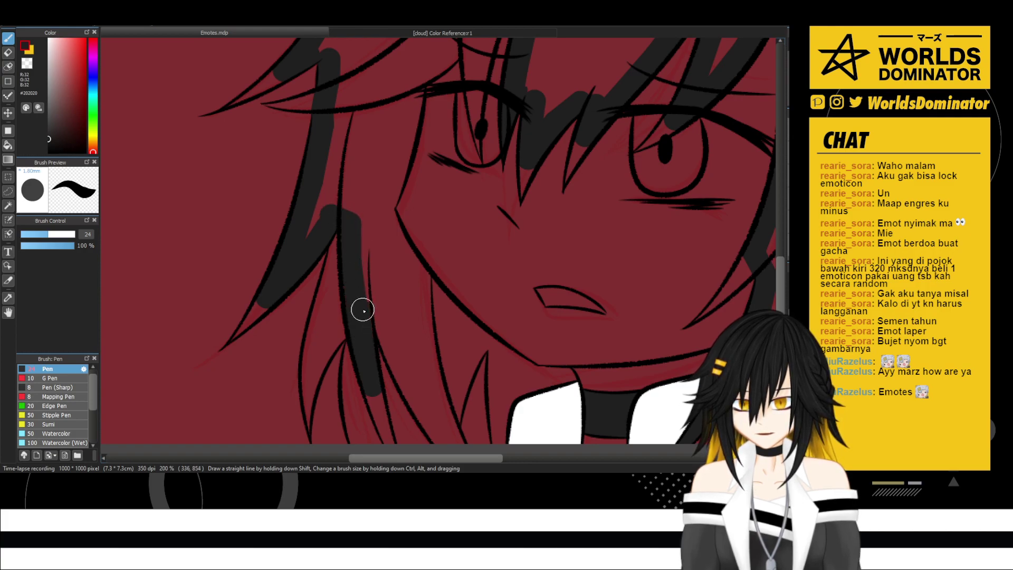
left_click(413, 390, "shift")
left_click(384, 331, "shift")
left_click(376, 304, "shift")
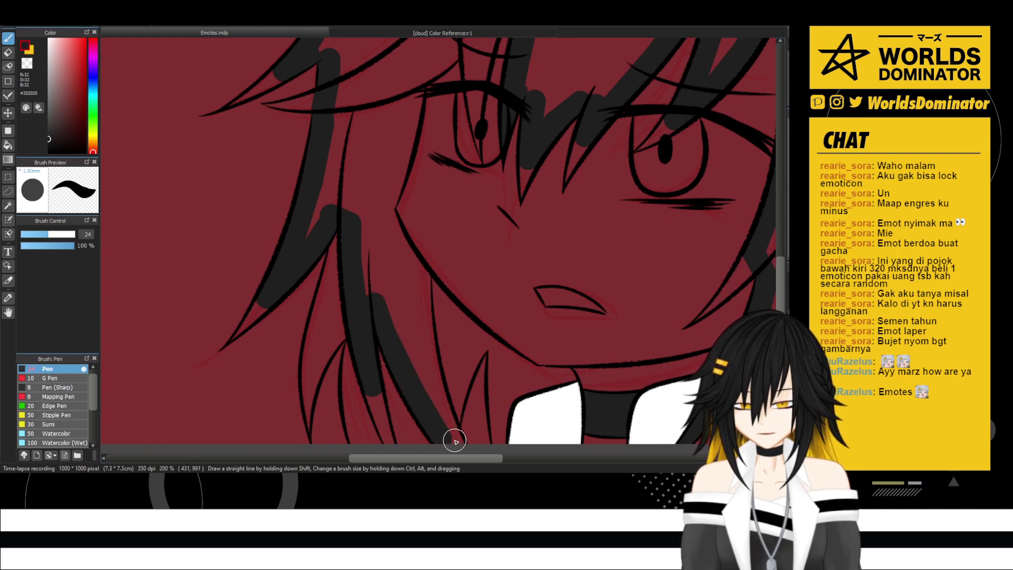
left_click(454, 440)
left_click(433, 390, "shift")
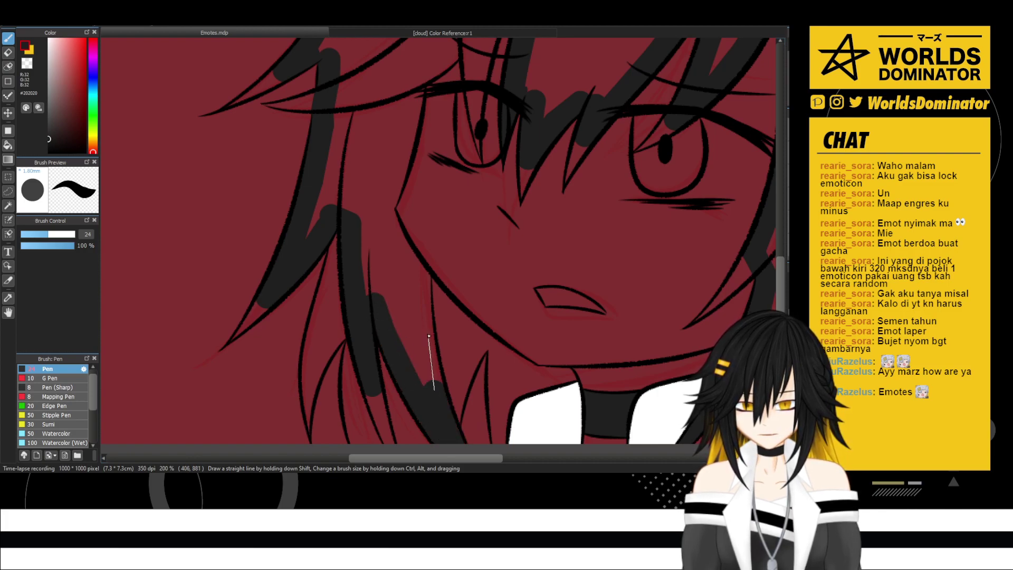
left_click(423, 333, "shift")
left_click_drag(421, 293, 426, 279)
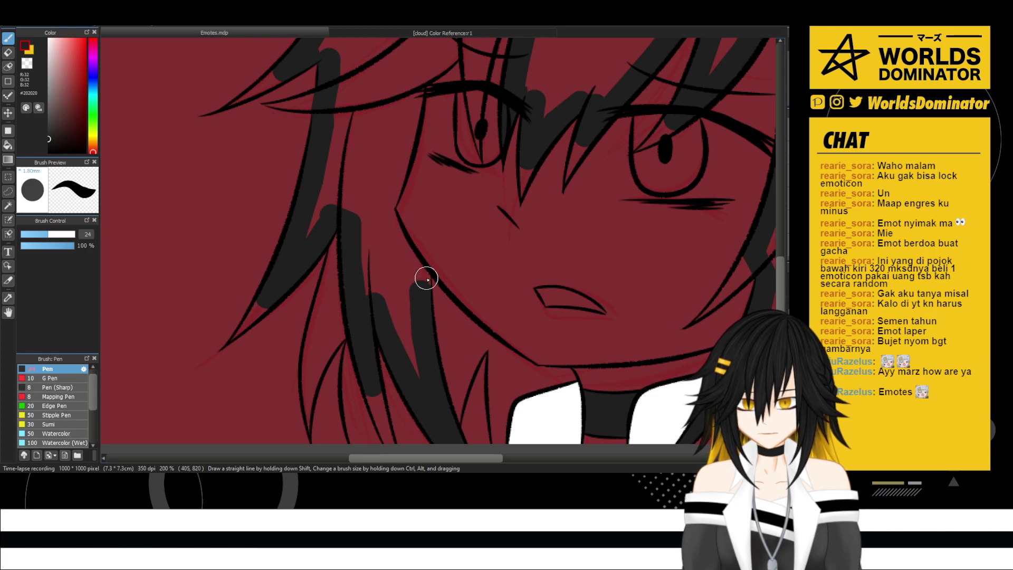
- Continue the dark grey band along the outside of the face contour, from the jaw past the eye to the bang strand above it
left_click(386, 222, "shift")
left_click_drag(385, 215, 362, 290)
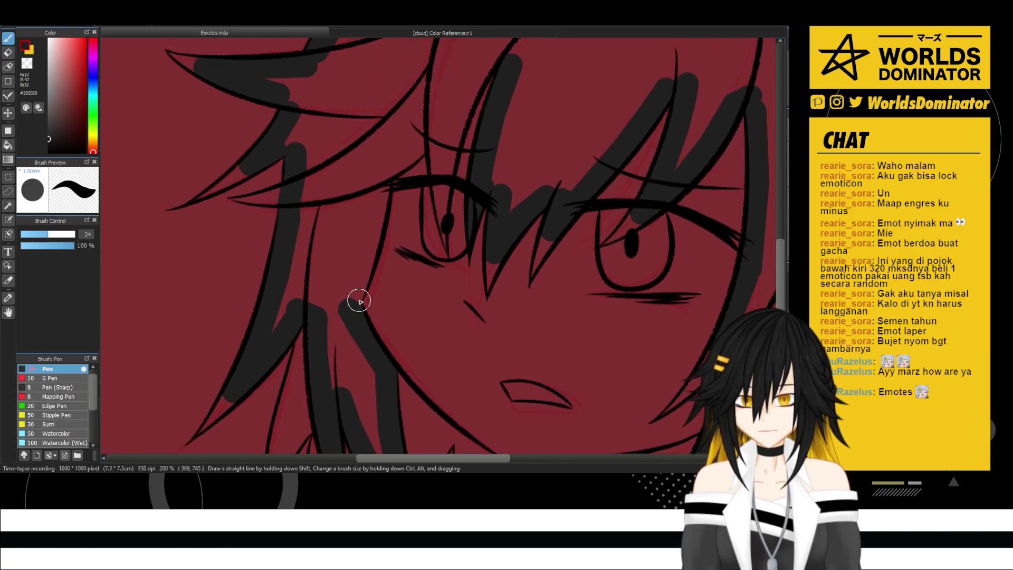
left_click(363, 269, "shift")
left_click(372, 233, "shift")
left_click(382, 182, "shift")
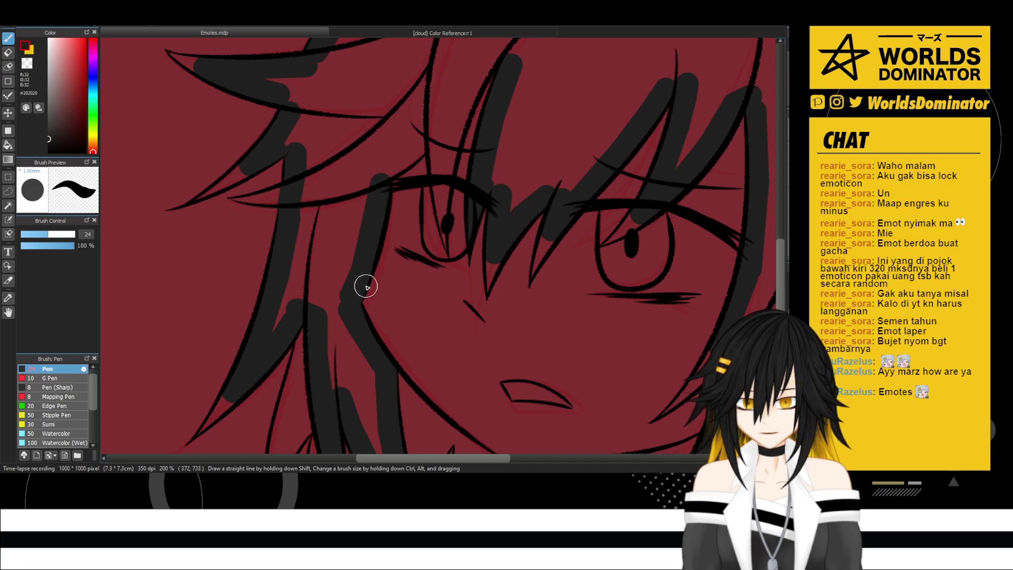
left_click_drag(375, 208, 346, 296)
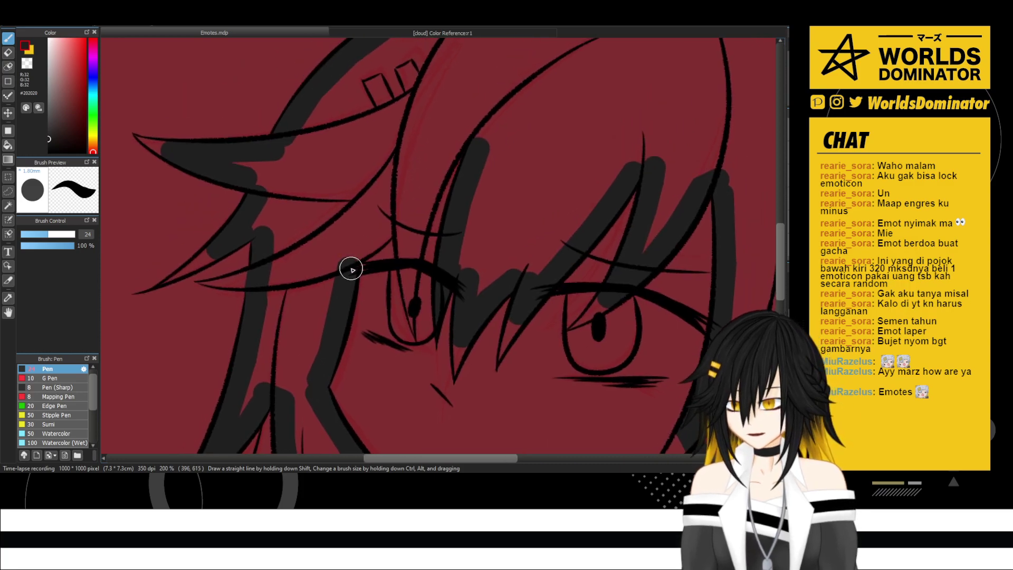
left_click(353, 252)
left_click(376, 238, "shift")
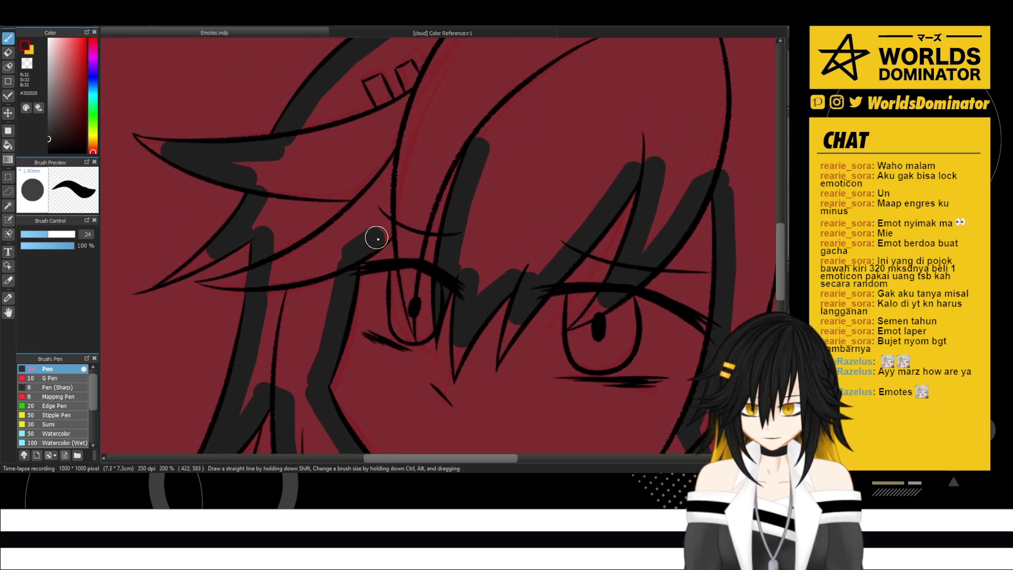
left_click(385, 231, "shift")
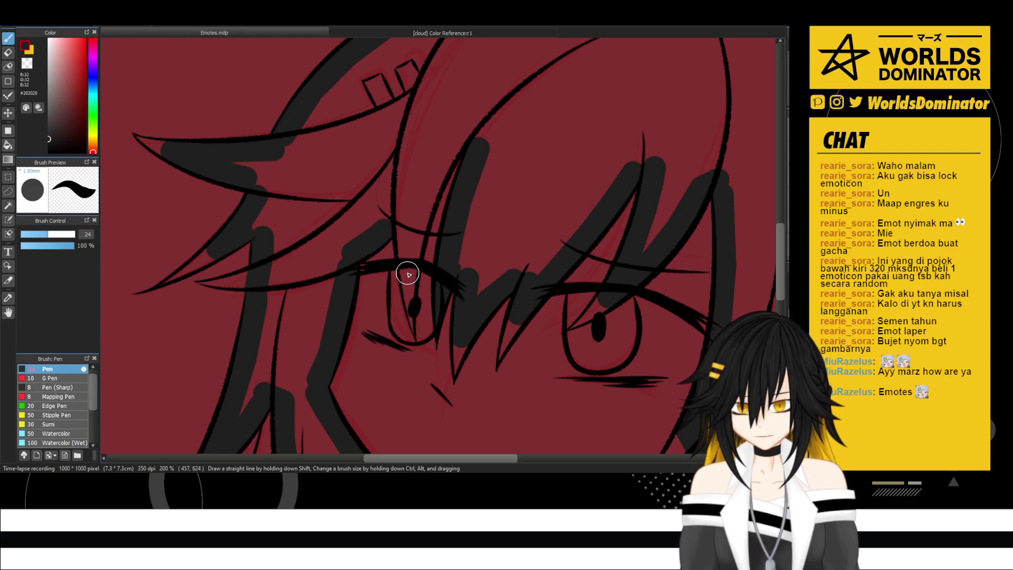
- Paint a dark grey band along the bang strand over the eye, from above the lashes up to its peak
left_click(406, 230, "shift")
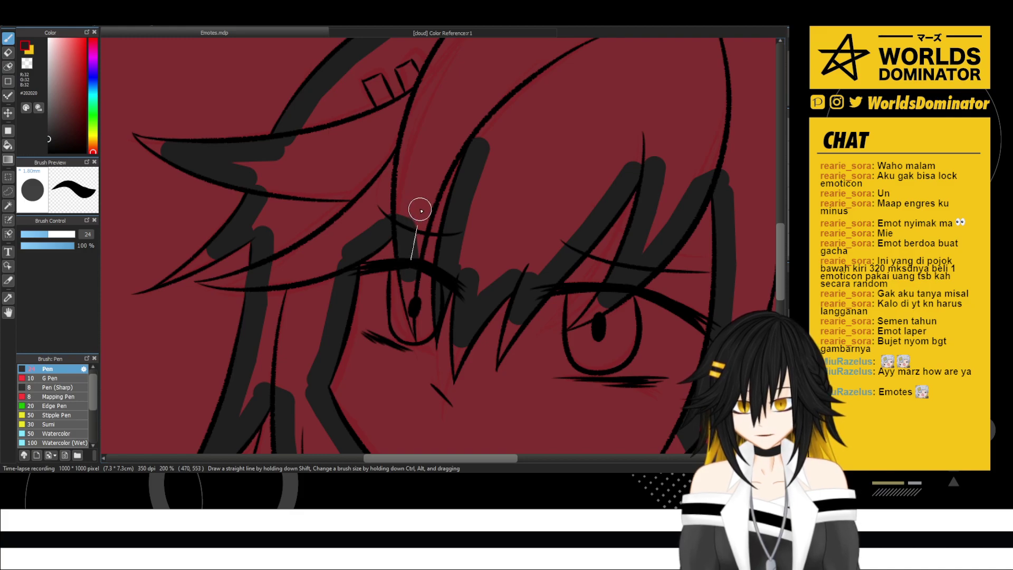
left_click(421, 210, "shift")
left_click(437, 172, "shift")
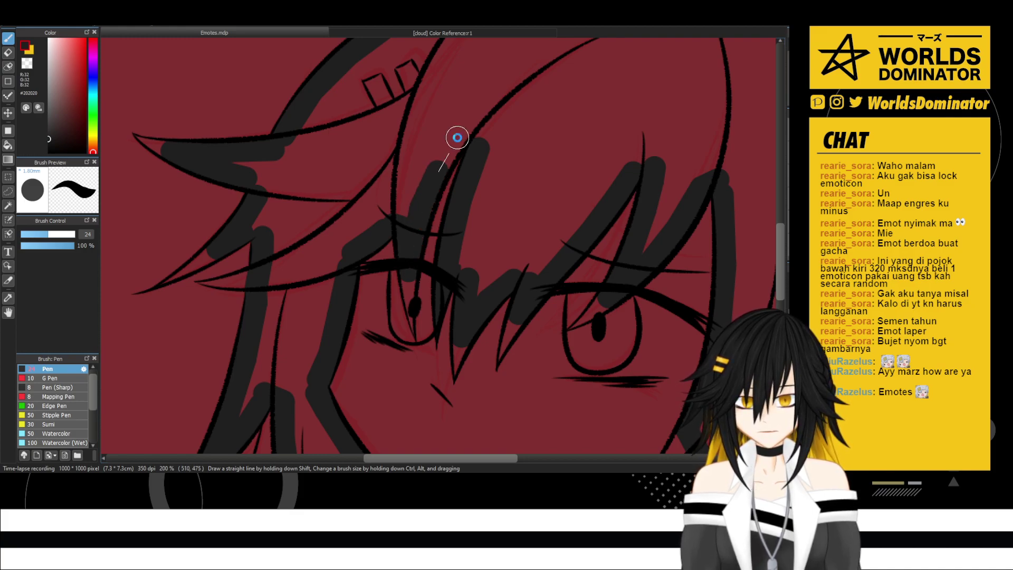
left_click(456, 138, "shift")
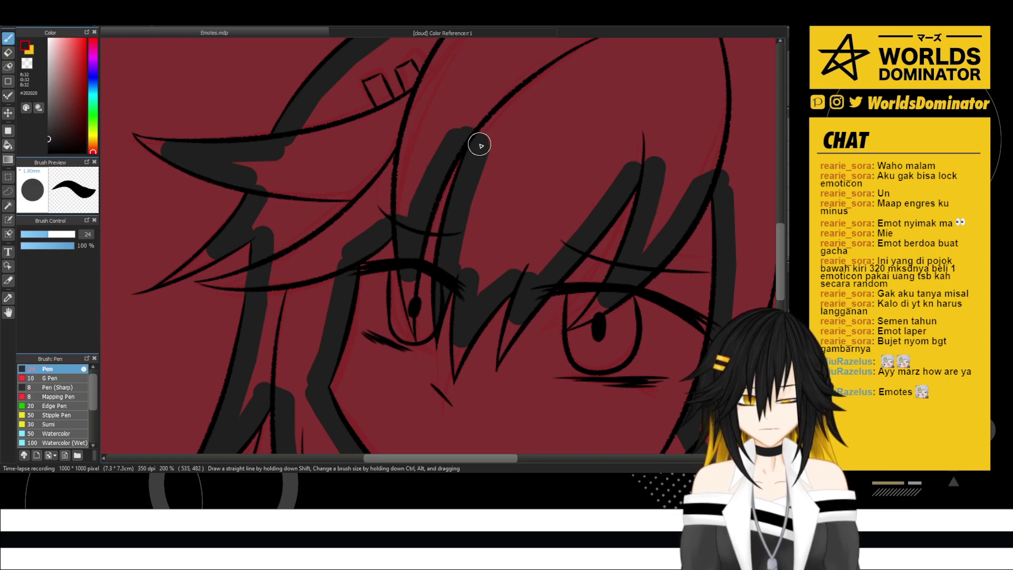
- Fill the hair enclosed by the dark grey bands with the same dark grey using the Bucket tool
scroll(479, 144, "down", 3)
scroll(502, 141, "up", 1)
key("g")
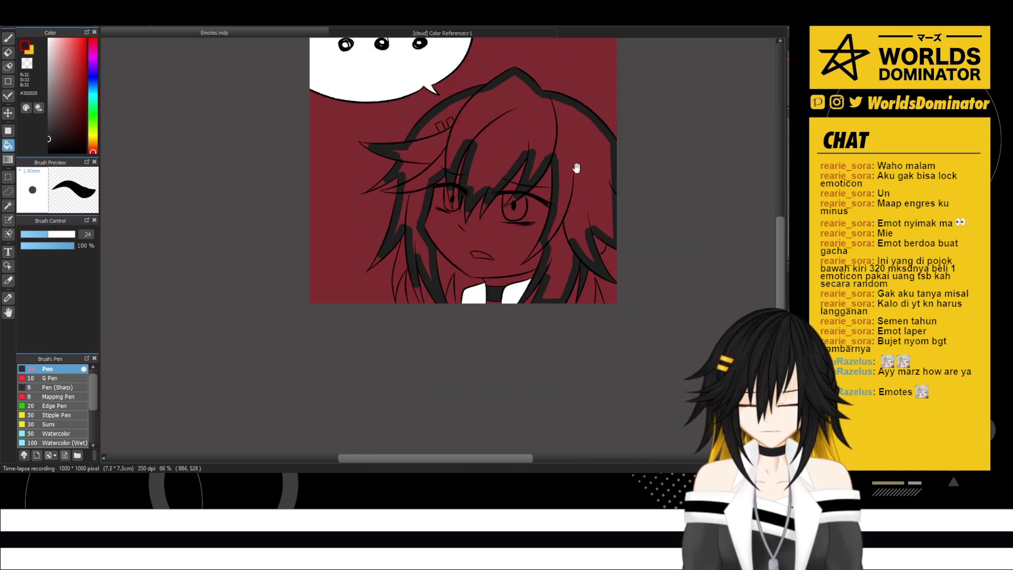
left_click_drag(576, 168, 542, 201)
left_click(552, 189)
scroll(560, 199, "up", 1)
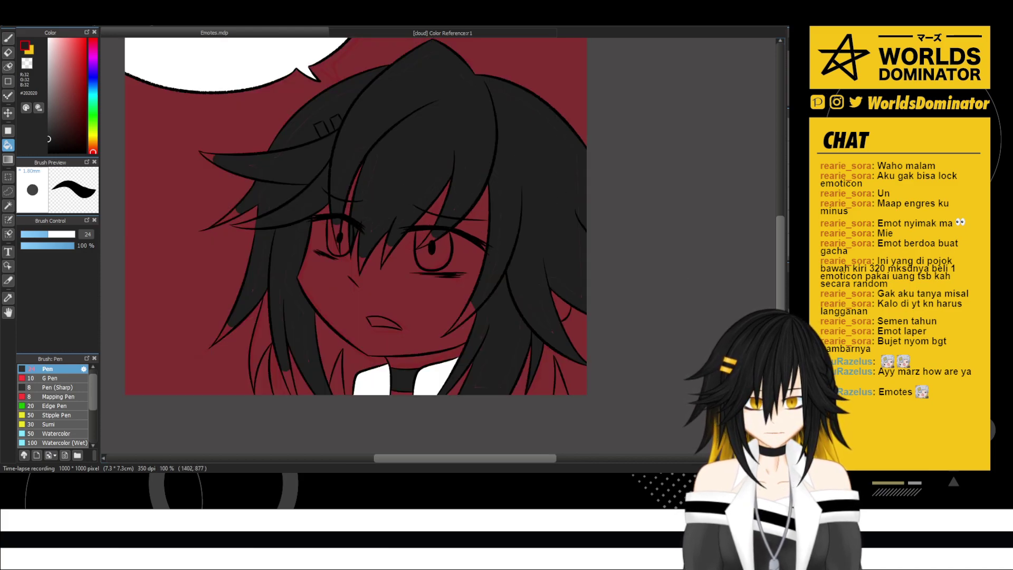
- Hide the red backing and paint dark grey over the thin unfilled seams inside the side locks, bangs and outer hair
key("ctrl+z")
key("b")
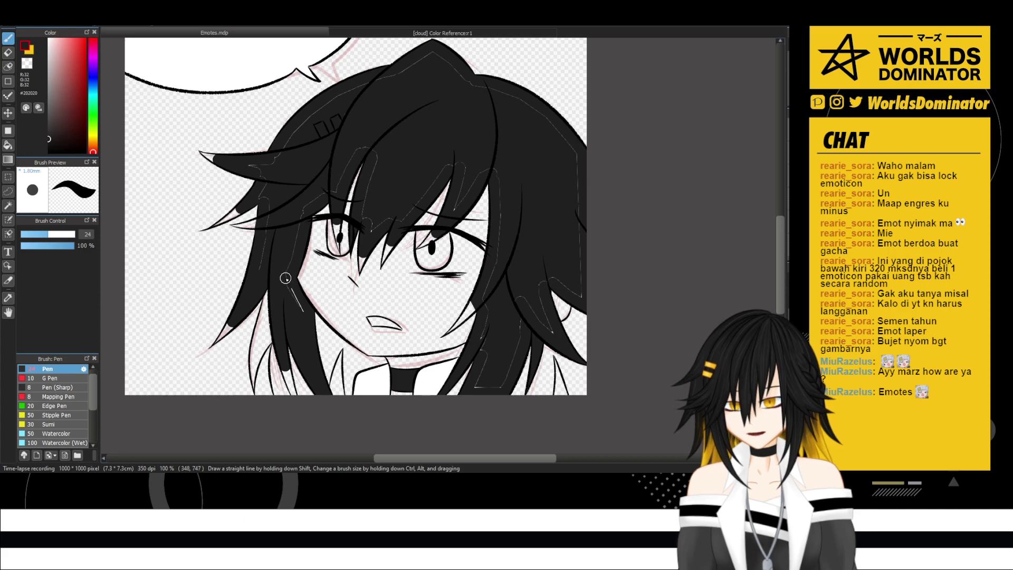
left_click_drag(312, 205, 285, 274)
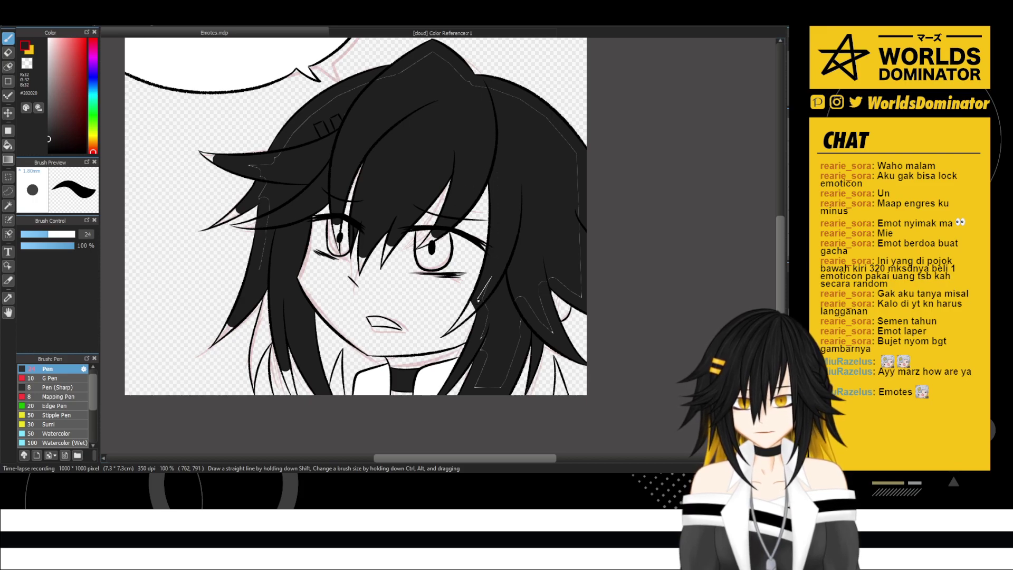
left_click_drag(478, 299, 489, 325)
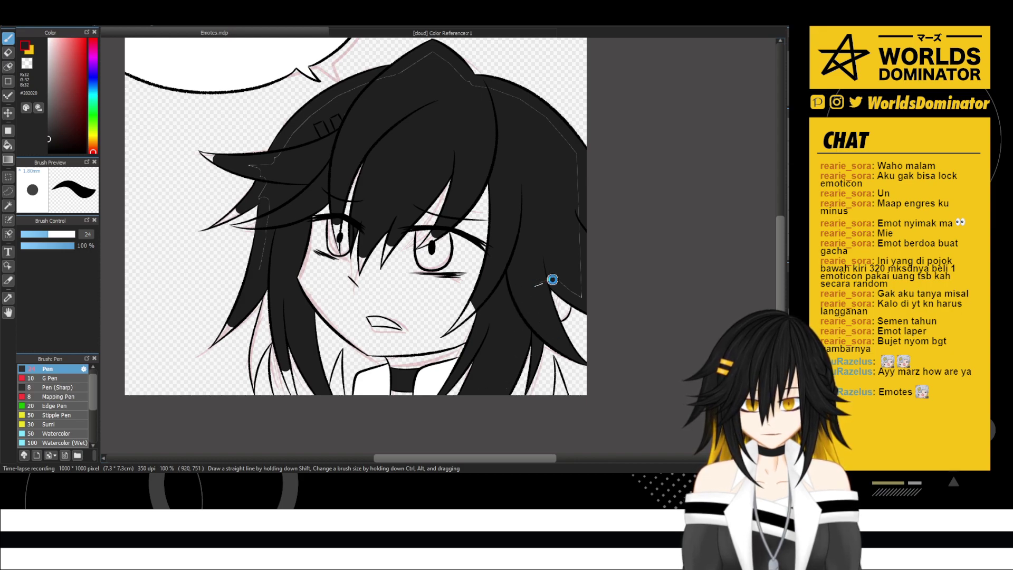
mouse_move(583, 293)
left_mouse_down()
mouse_move(554, 166)
mouse_move(577, 155)
mouse_move(486, 71)
mouse_move(536, 109)
mouse_move(516, 96)
left_mouse_up()
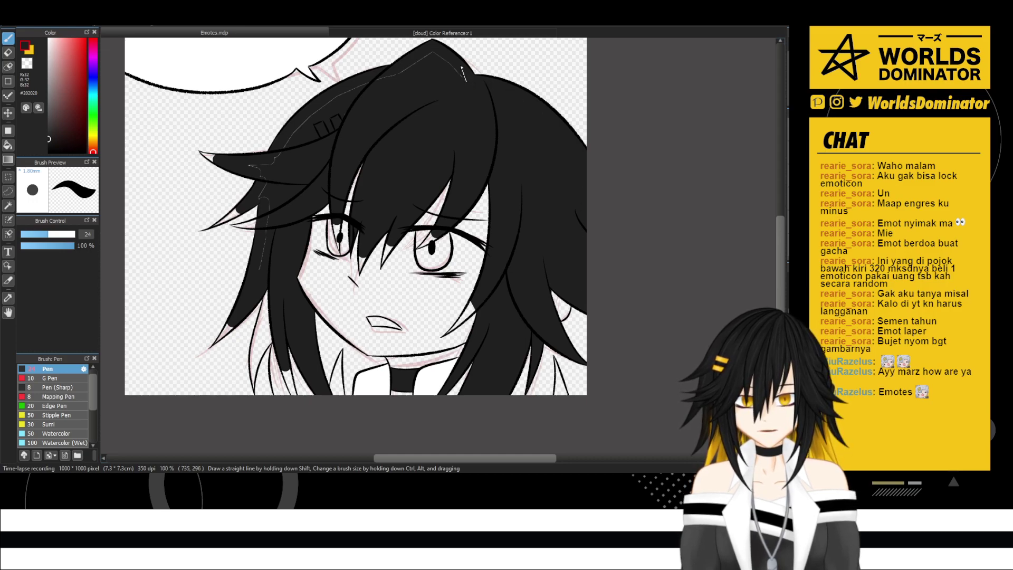
left_click_drag(434, 50, 305, 124)
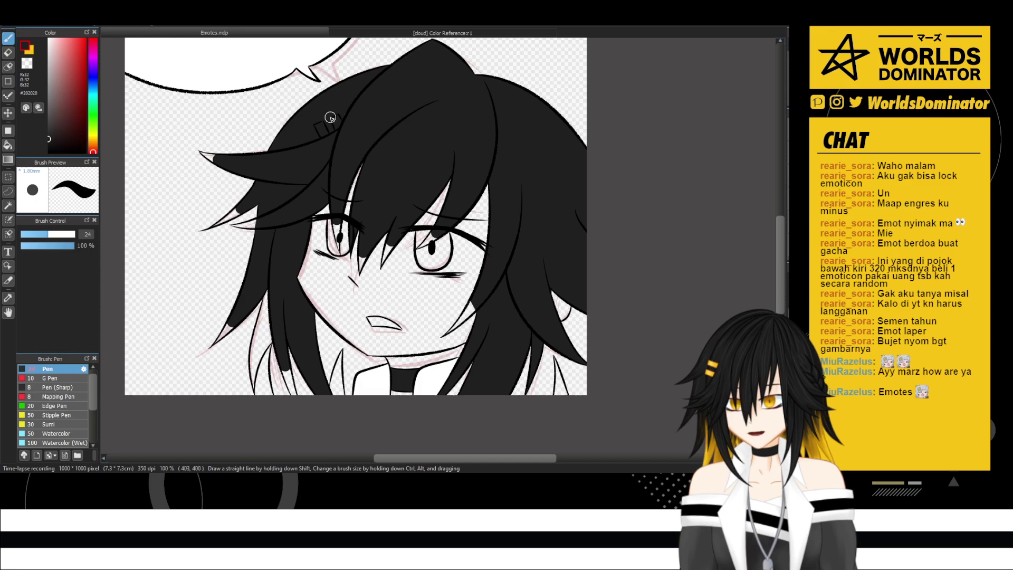
scroll(347, 217, "up", 3)
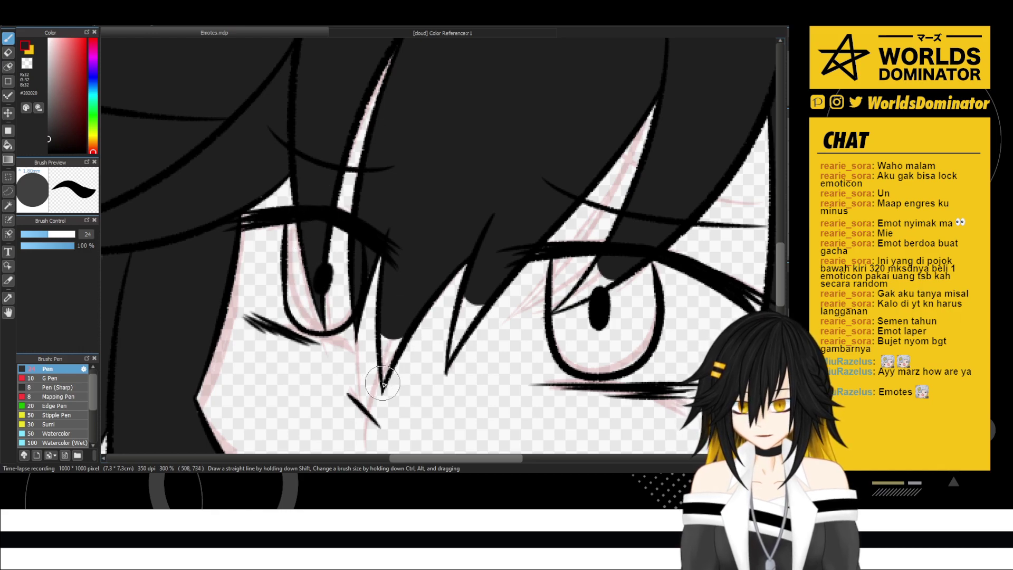
- Paint dark grey into the unfilled tips of the two bang strands between the eyes and the strand crossing the open eye
mouse_move(388, 363)
left_mouse_down()
mouse_move(397, 301)
mouse_move(383, 387)
mouse_move(391, 329)
mouse_move(458, 341)
mouse_move(448, 359)
mouse_move(480, 266)
left_mouse_up()
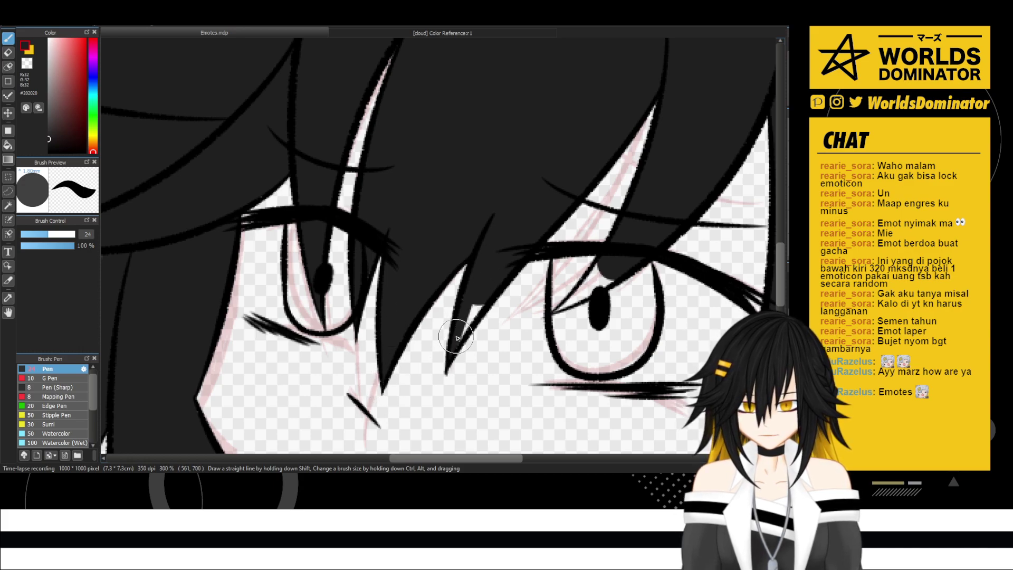
left_click_drag(454, 359, 496, 273)
key("ctrl+z")
left_click_drag(452, 356, 497, 276)
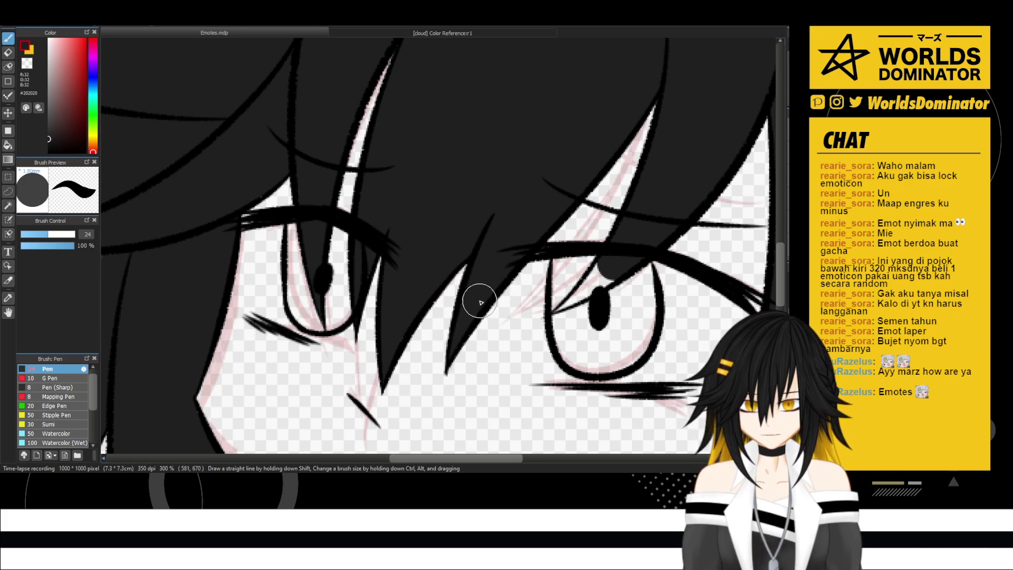
mouse_move(555, 311)
left_mouse_down()
mouse_move(455, 302)
mouse_move(529, 254)
left_mouse_up()
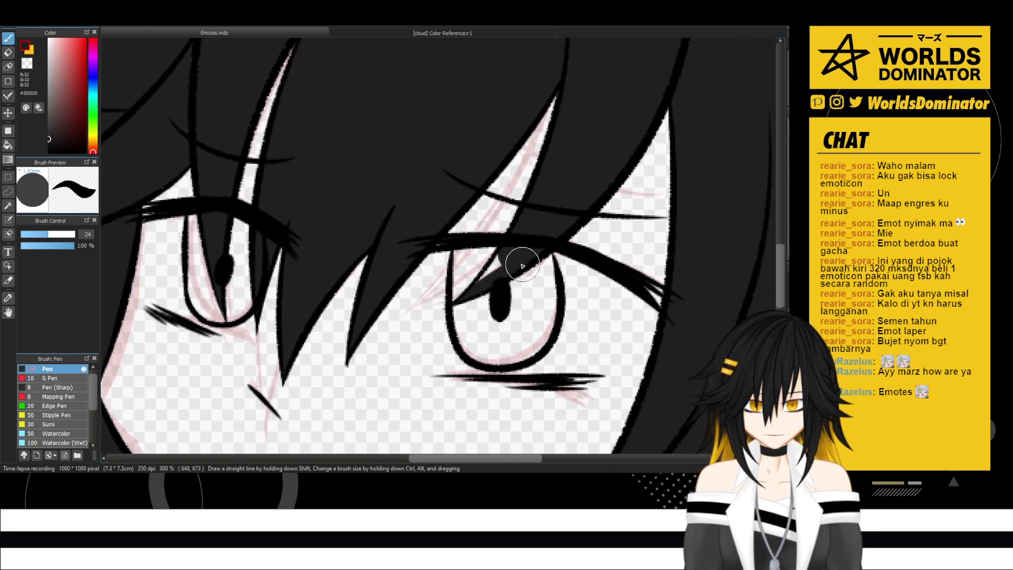
left_click_drag(469, 289, 498, 259)
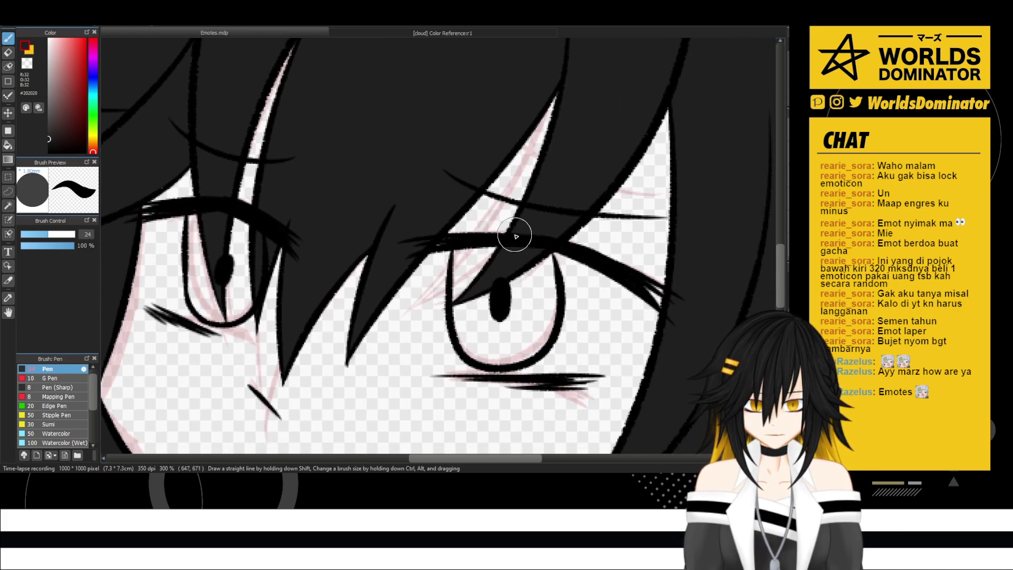
- Paint dark grey into the pointed tips of the upper two outer hair tufts beside the face
scroll(586, 197, "down", 3)
scroll(385, 159, "up", 6)
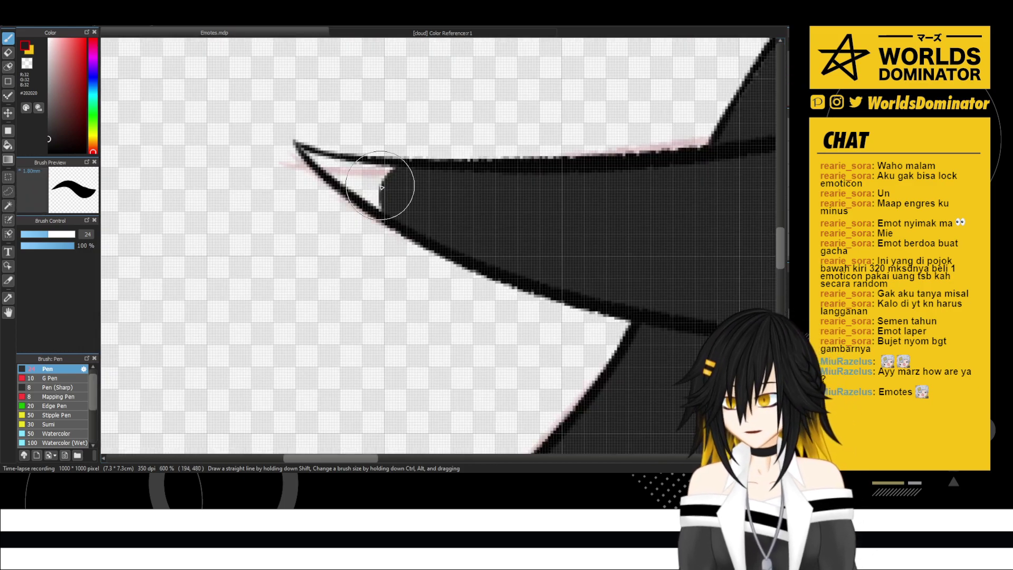
mouse_move(348, 186)
left_mouse_down()
mouse_move(323, 161)
mouse_move(401, 214)
left_mouse_up()
key("ctrl+z")
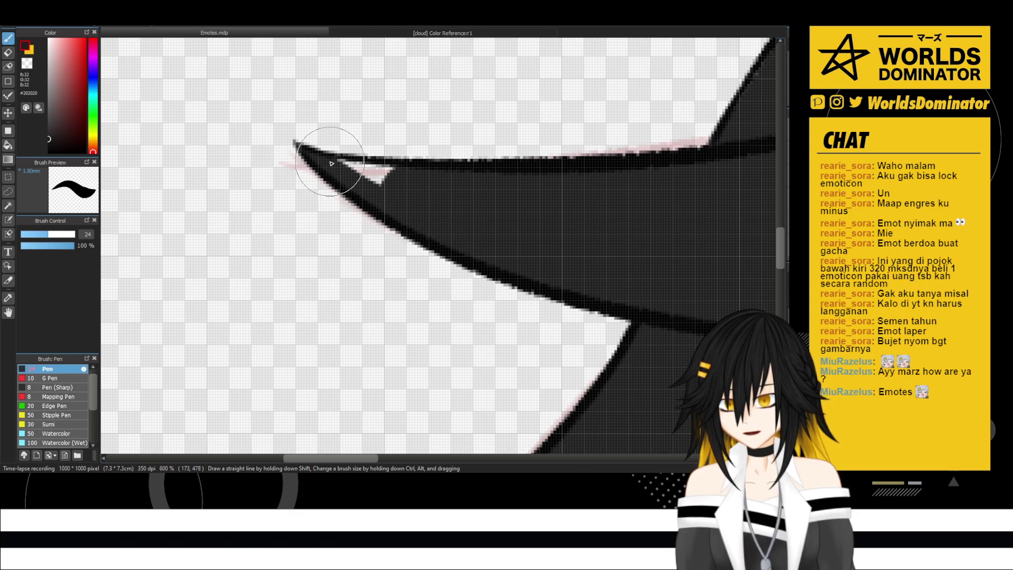
mouse_move(330, 163)
left_mouse_down()
mouse_move(434, 200)
mouse_move(434, 181)
left_mouse_up()
left_click_drag(378, 325, 314, 127)
mouse_move(364, 364)
left_mouse_down()
mouse_move(452, 219)
mouse_move(412, 250)
left_mouse_up()
mouse_move(467, 230)
left_mouse_down()
mouse_move(393, 262)
mouse_move(599, 165)
mouse_move(439, 228)
mouse_move(600, 138)
mouse_move(476, 214)
mouse_move(587, 127)
left_mouse_up()
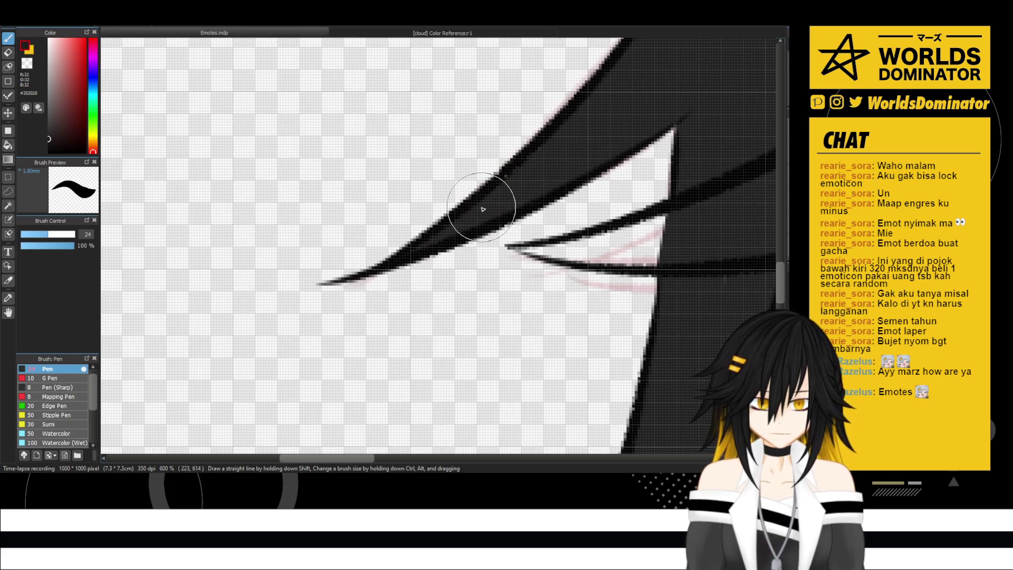
left_click_drag(481, 208, 579, 135)
- Fill the tip of the lowest outer tuft with dark grey up to the hair mass
left_click_drag(619, 211, 490, 201)
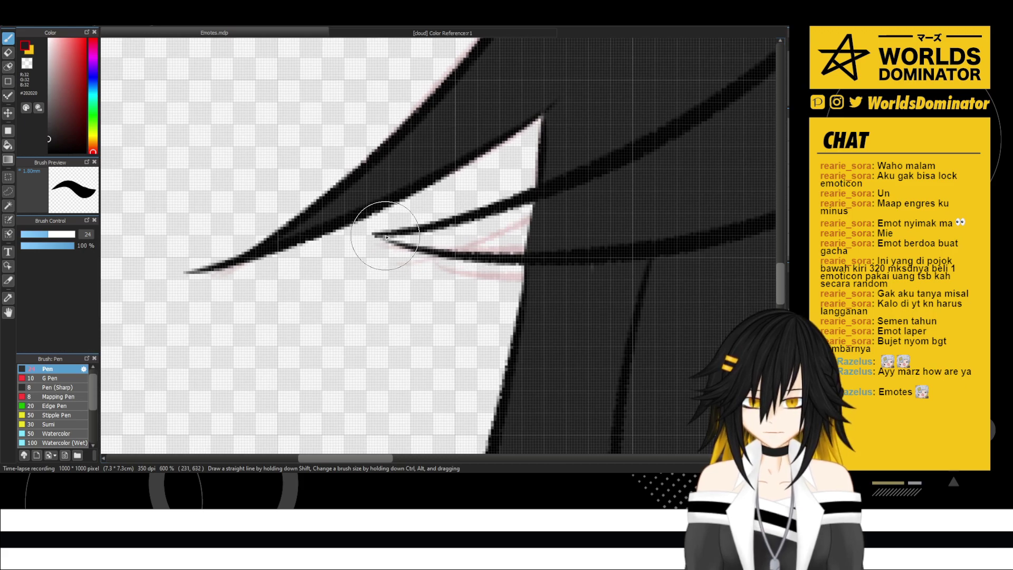
mouse_move(384, 236)
left_mouse_down()
mouse_move(571, 207)
mouse_move(432, 231)
mouse_move(597, 184)
left_mouse_up()
mouse_move(495, 224)
left_mouse_down()
mouse_move(419, 240)
mouse_move(602, 189)
mouse_move(417, 235)
mouse_move(581, 193)
mouse_move(456, 229)
mouse_move(545, 213)
mouse_move(424, 240)
mouse_move(441, 248)
mouse_move(608, 241)
mouse_move(491, 234)
mouse_move(612, 229)
mouse_move(444, 236)
left_mouse_up()
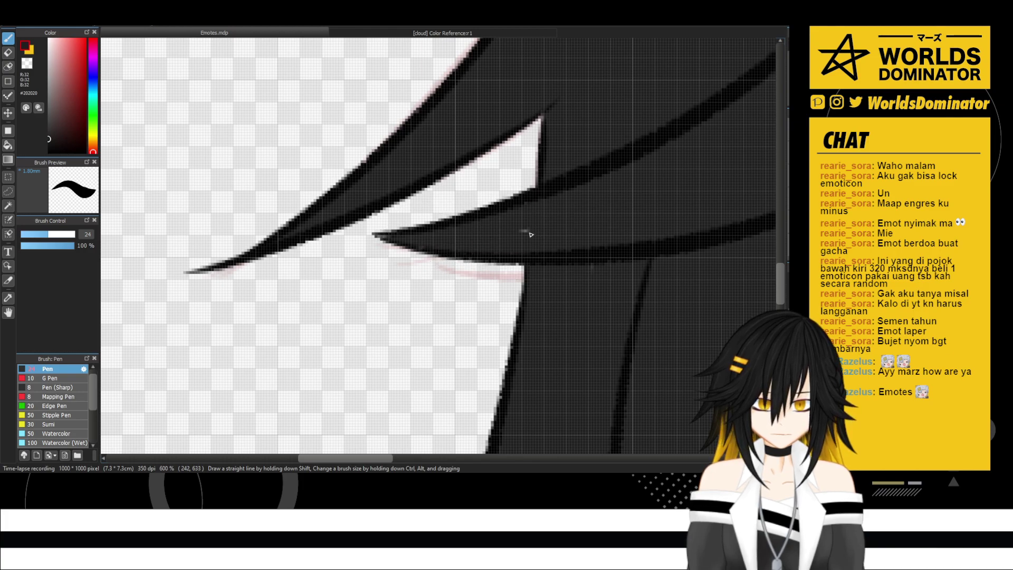
left_click_drag(536, 228, 565, 224)
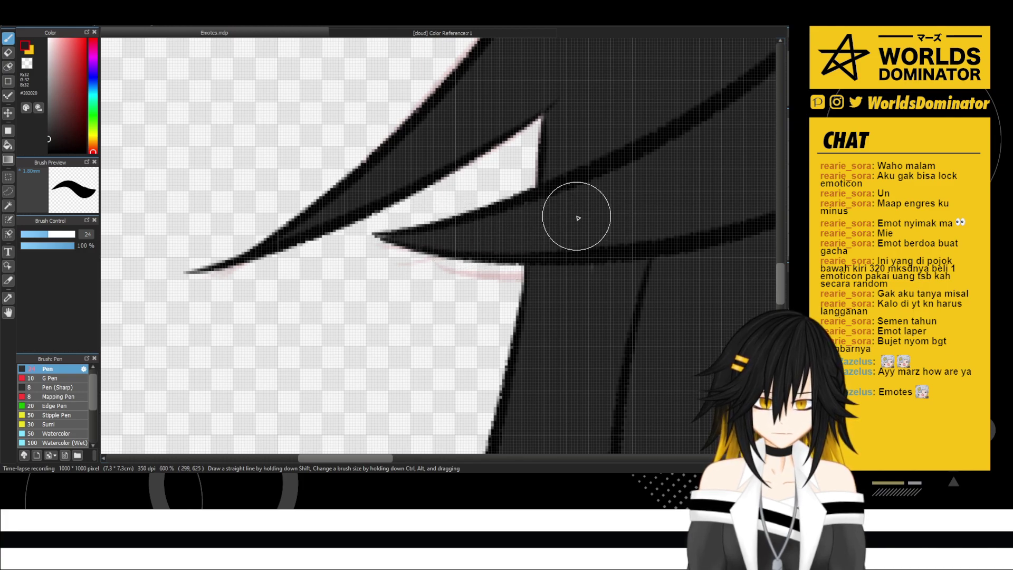
- Paint dark grey into the unfilled pointed end of the outer side lock below the tufts
scroll(570, 237, "down", 4)
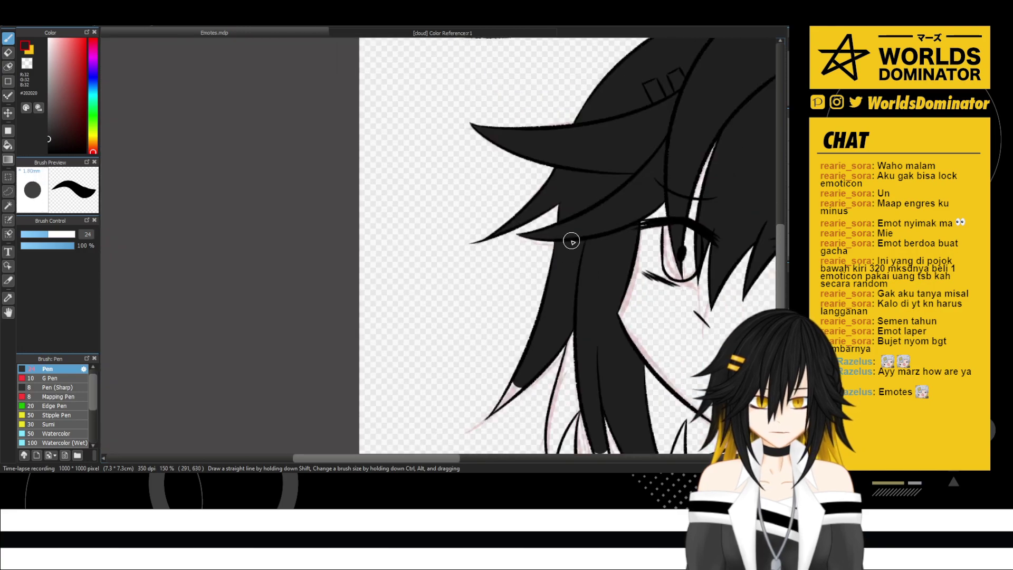
left_click_drag(627, 299, 615, 286)
scroll(523, 61, "up", 4)
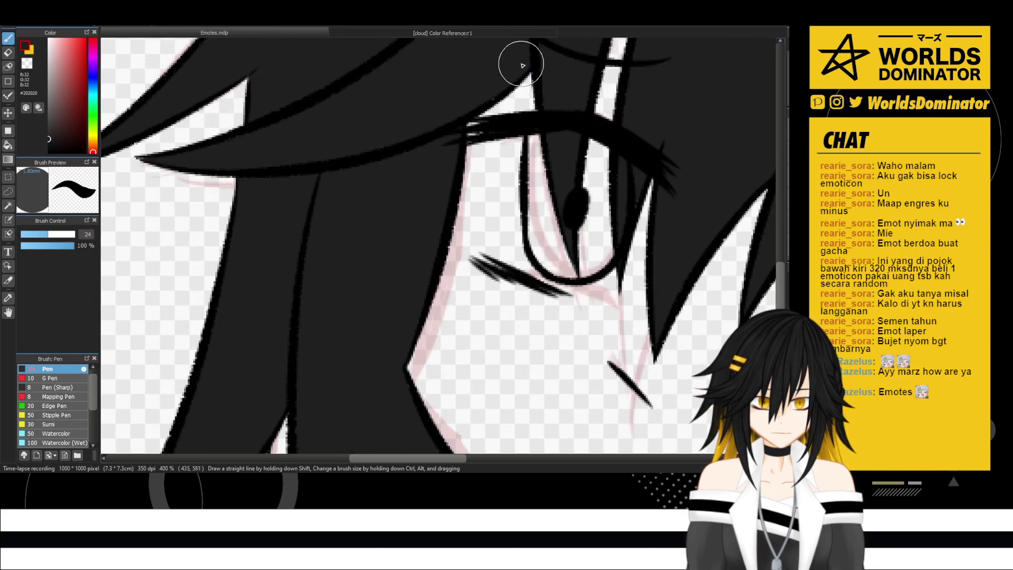
left_click_drag(269, 364, 474, 171)
scroll(446, 242, "up", 1)
left_click_drag(447, 242, 525, 134)
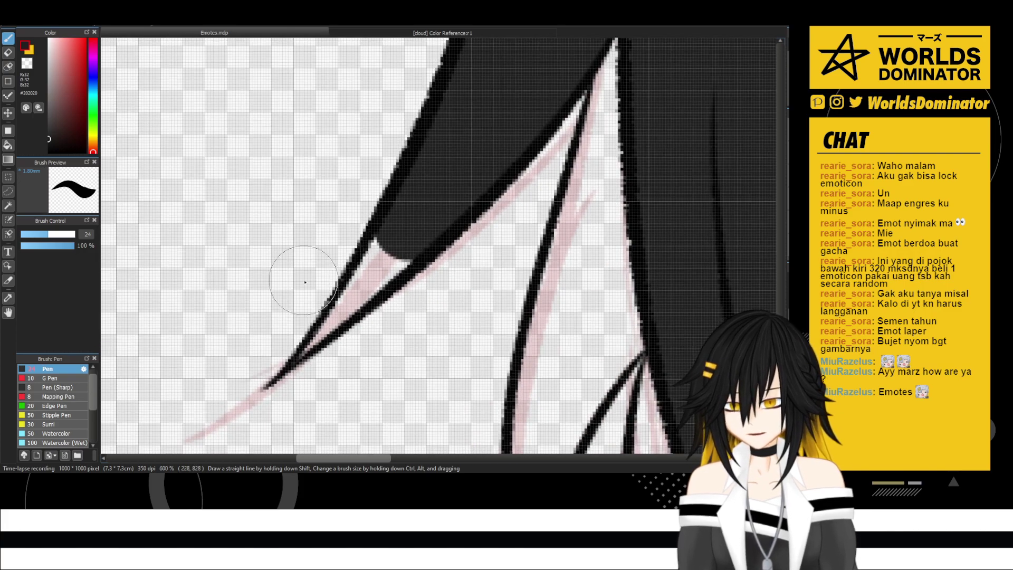
mouse_move(290, 368)
left_mouse_down()
mouse_move(321, 340)
mouse_move(385, 244)
left_mouse_up()
mouse_move(327, 326)
left_mouse_down()
mouse_move(414, 232)
mouse_move(330, 315)
mouse_move(395, 219)
left_mouse_up()
left_click_drag(424, 283, 337, 126)
left_click_drag(422, 350, 348, 233)
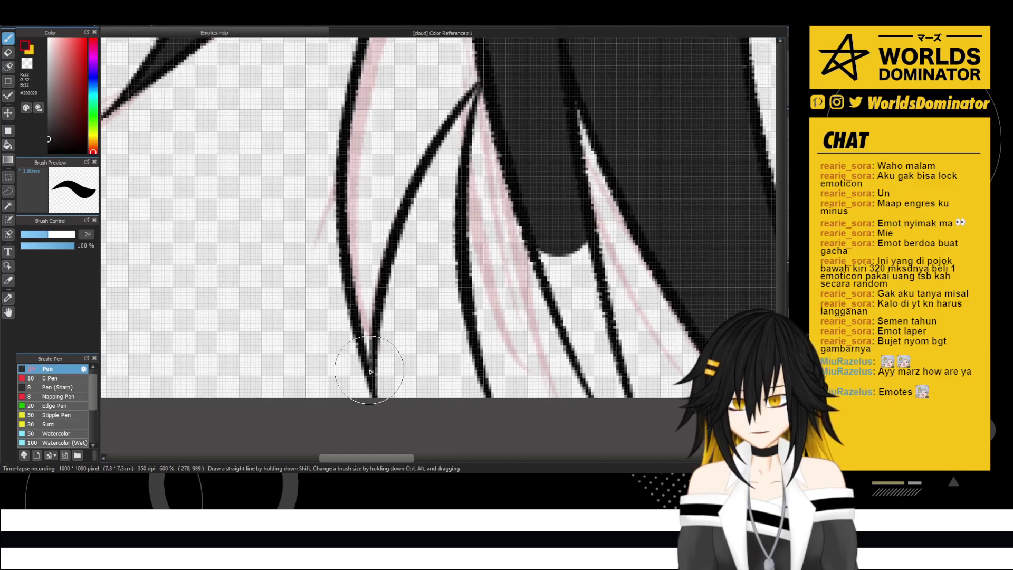
left_click_drag(369, 368, 397, 138)
left_click_drag(367, 317, 393, 108)
left_click_drag(369, 217, 366, 372)
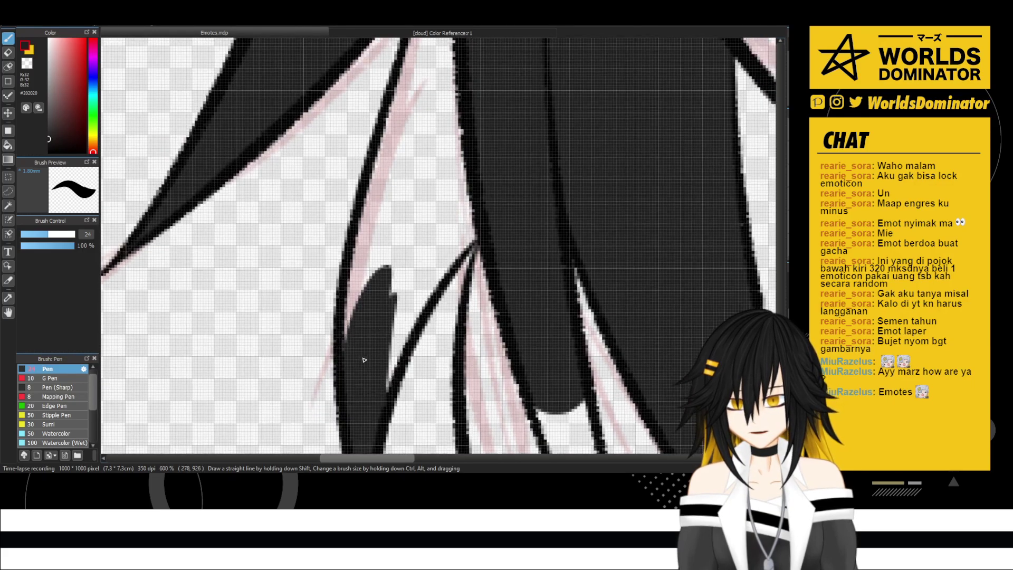
left_click_drag(367, 295, 423, 129)
mouse_move(369, 260)
left_mouse_down()
mouse_move(427, 107)
mouse_move(367, 336)
mouse_move(372, 411)
mouse_move(404, 305)
mouse_move(478, 158)
mouse_move(408, 318)
mouse_move(498, 160)
left_mouse_up()
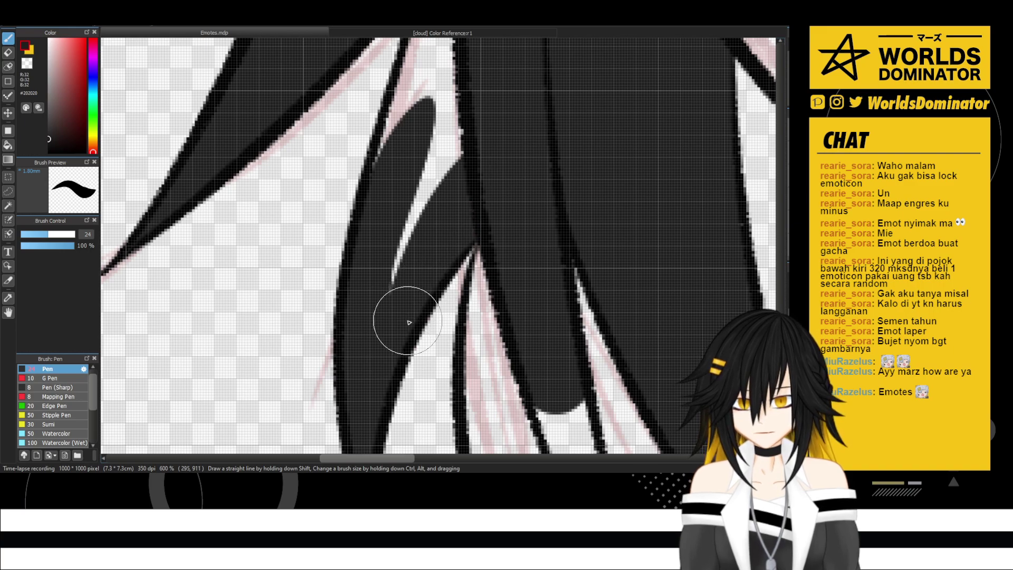
left_click_drag(383, 309, 488, 100)
mouse_move(428, 173)
left_mouse_down()
mouse_move(392, 329)
mouse_move(437, 139)
mouse_move(364, 357)
left_mouse_up()
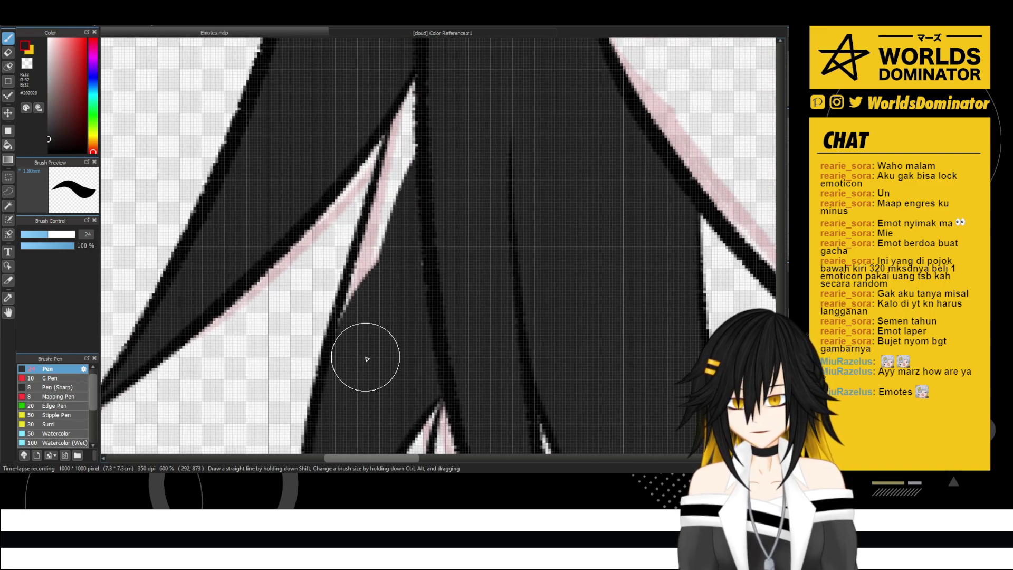
left_click(420, 133, "shift")
left_click(436, 82, "shift")
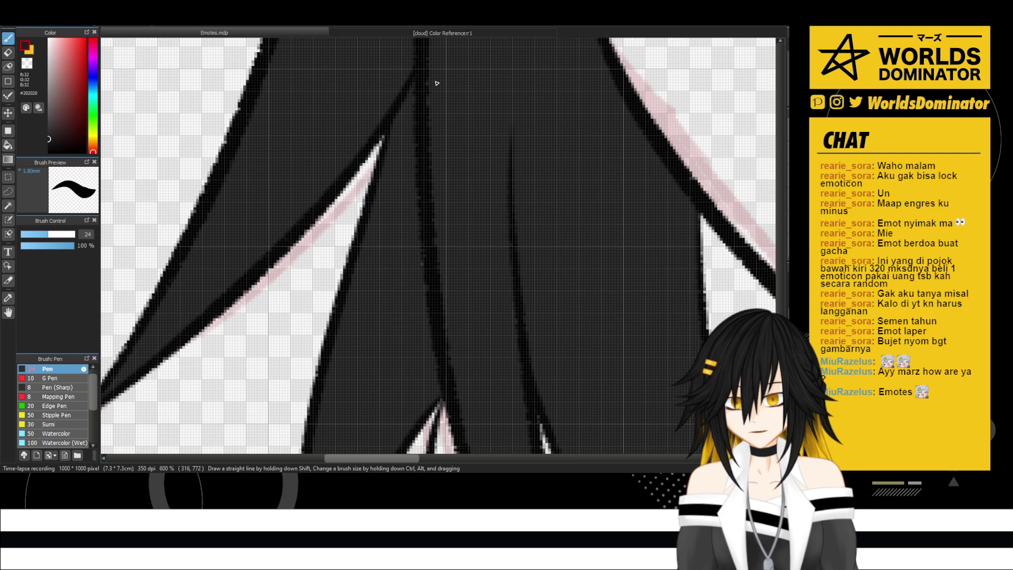
scroll(516, 89, "down", 3)
scroll(519, 127, "down", 2)
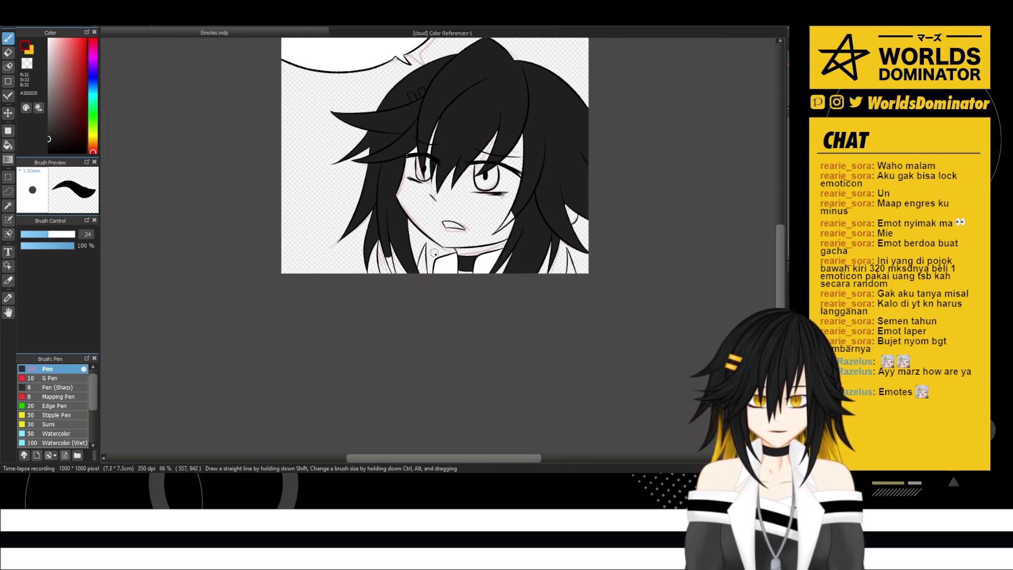
scroll(390, 231, "up", 2)
key("ctrl+z")
key("ctrl+z")
key("ctrl+z")
key("ctrl+z")
key("ctrl+z")
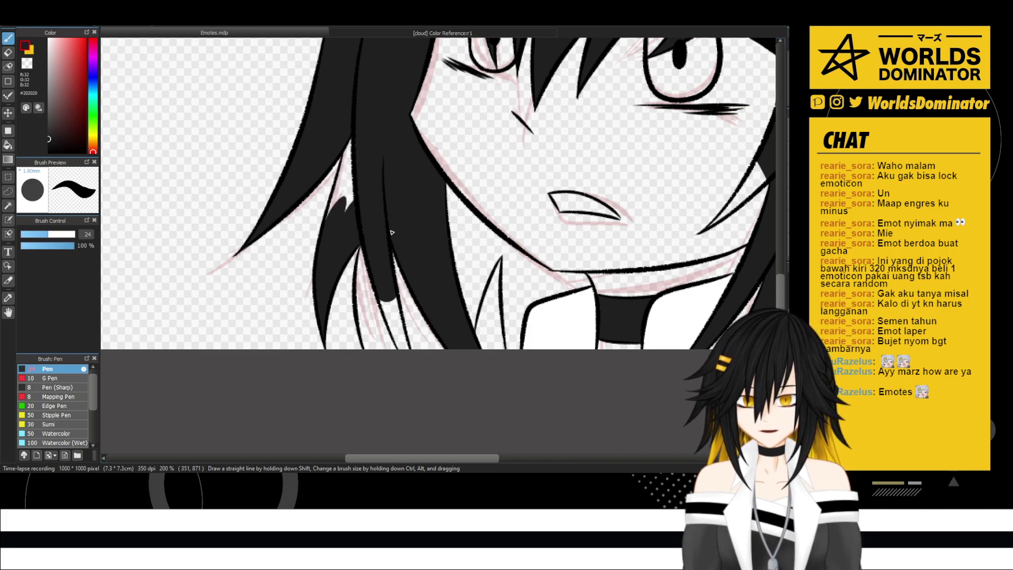
key("ctrl+z")
key("ctrl+z")
key("ctrl+z")
key("ctrl+z")
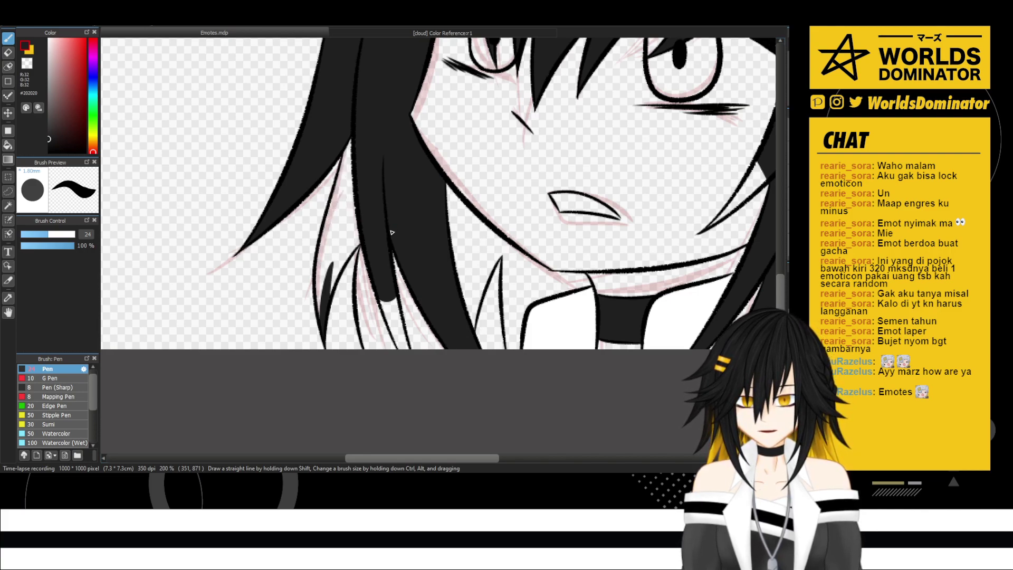
- Fill the lower end of the narrow side lock with dark grey down to the canvas edge
scroll(409, 298, "up", 2)
mouse_move(362, 289)
left_mouse_down()
mouse_move(319, 222)
mouse_move(340, 338)
left_mouse_up()
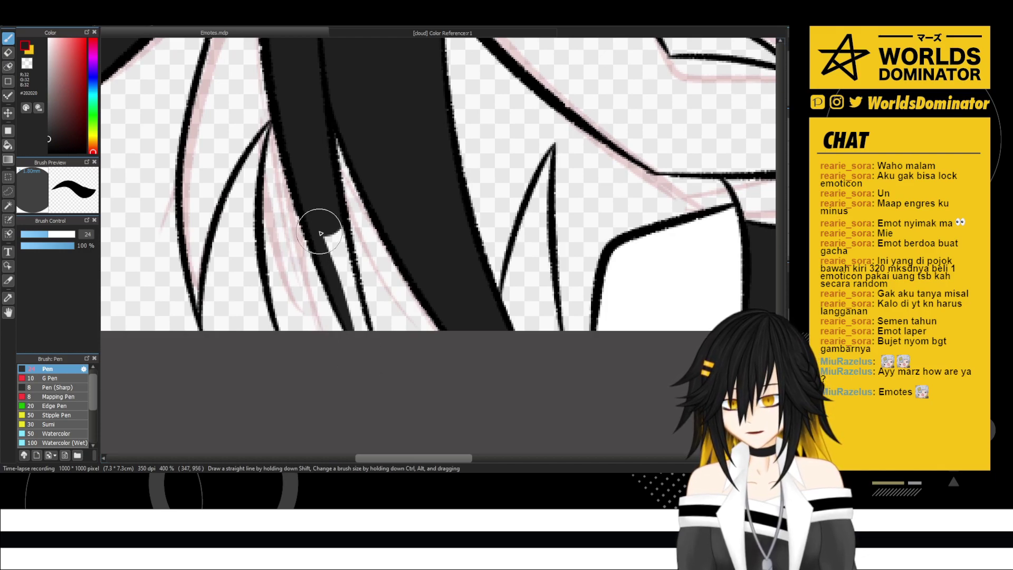
left_click_drag(322, 230, 364, 351)
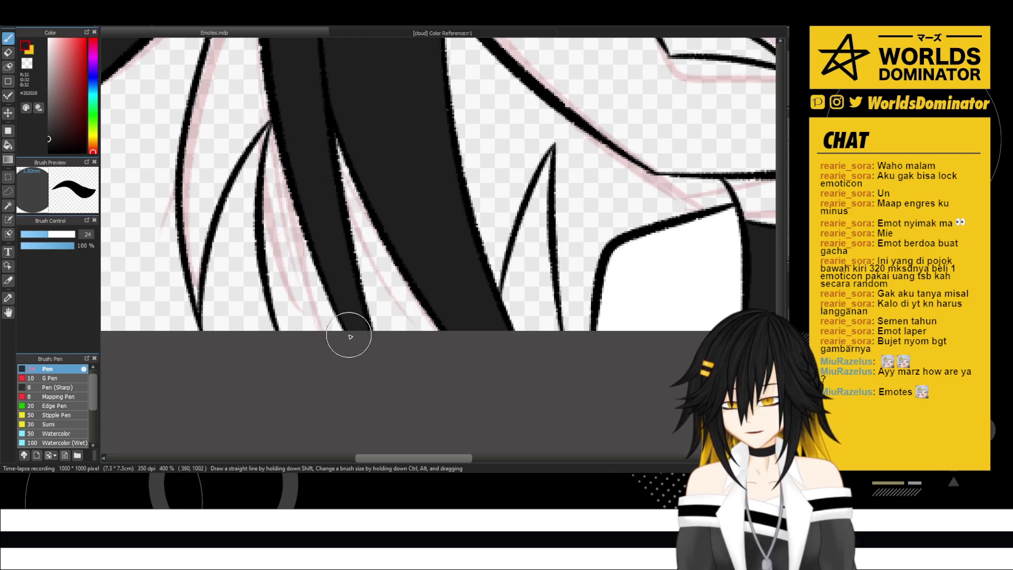
- Paint dark grey into the pointed tip of the hair strand overlapping the cheek beside the mouth
scroll(348, 335, "down", 6)
scroll(421, 207, "up", 1)
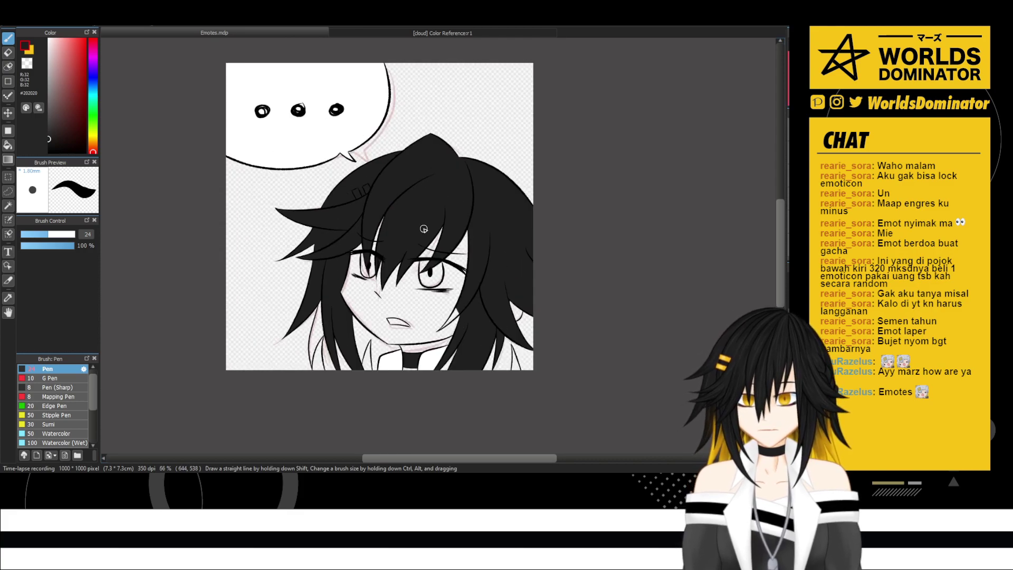
scroll(481, 331, "up", 5)
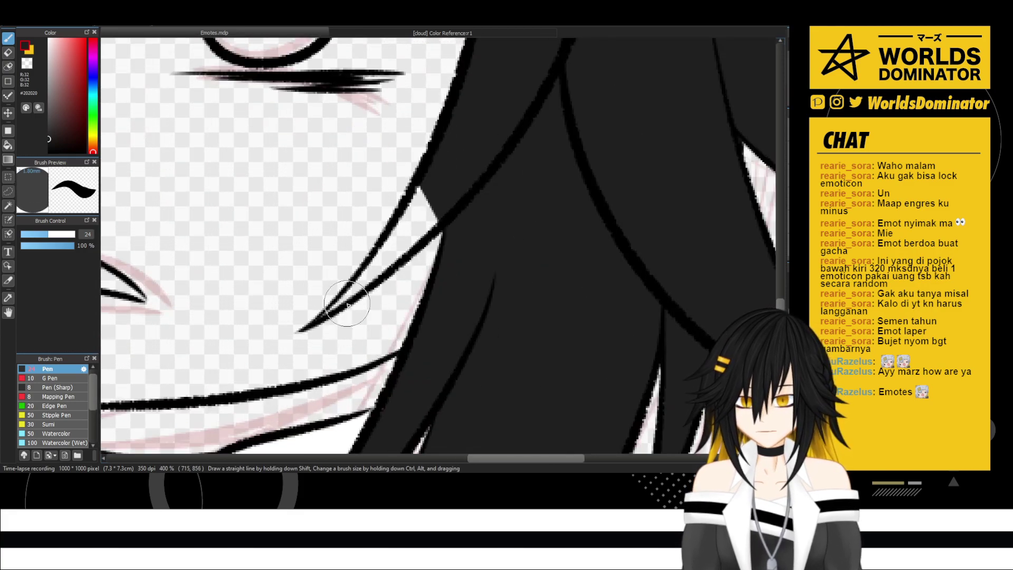
mouse_move(371, 284)
left_mouse_down()
mouse_move(388, 260)
mouse_move(328, 314)
mouse_move(441, 219)
mouse_move(355, 286)
mouse_move(460, 190)
mouse_move(340, 303)
mouse_move(447, 183)
mouse_move(367, 270)
mouse_move(439, 168)
left_mouse_up()
scroll(495, 146, "down", 2)
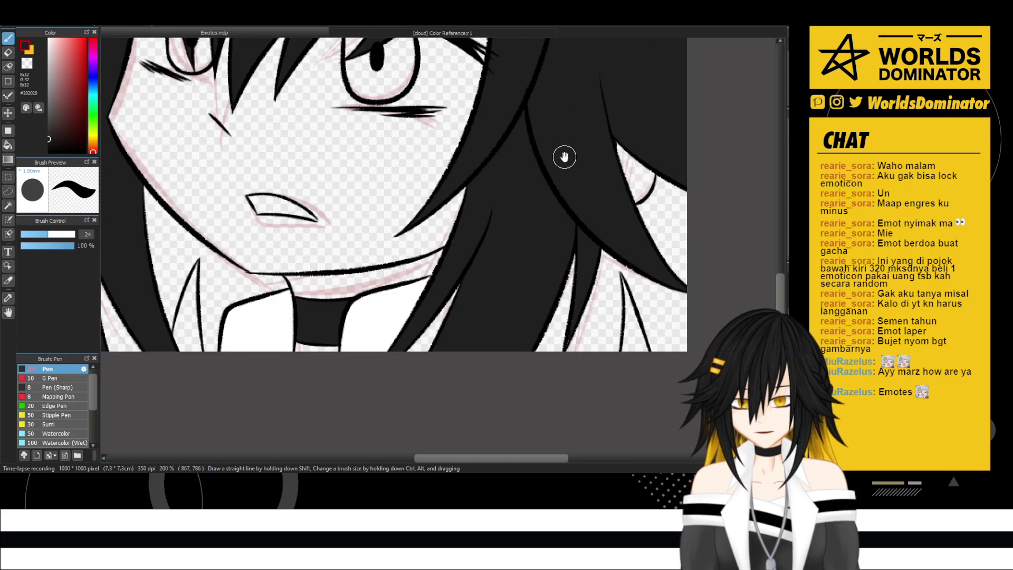
- Paint dark grey over the back hair showing between the long side lock and the jawline, down to the small strand's tip
left_click_drag(677, 205, 677, 286)
scroll(362, 151, "down", 1)
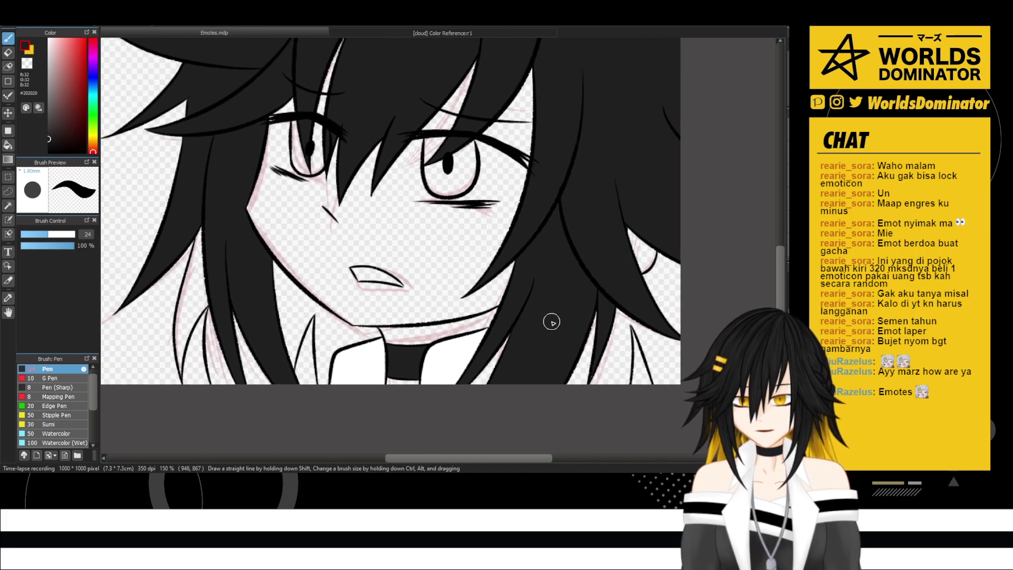
scroll(505, 341, "up", 1)
mouse_move(186, 263)
left_mouse_down()
mouse_move(307, 222)
mouse_move(351, 258)
mouse_move(360, 253)
left_mouse_up()
left_click(359, 252, "shift")
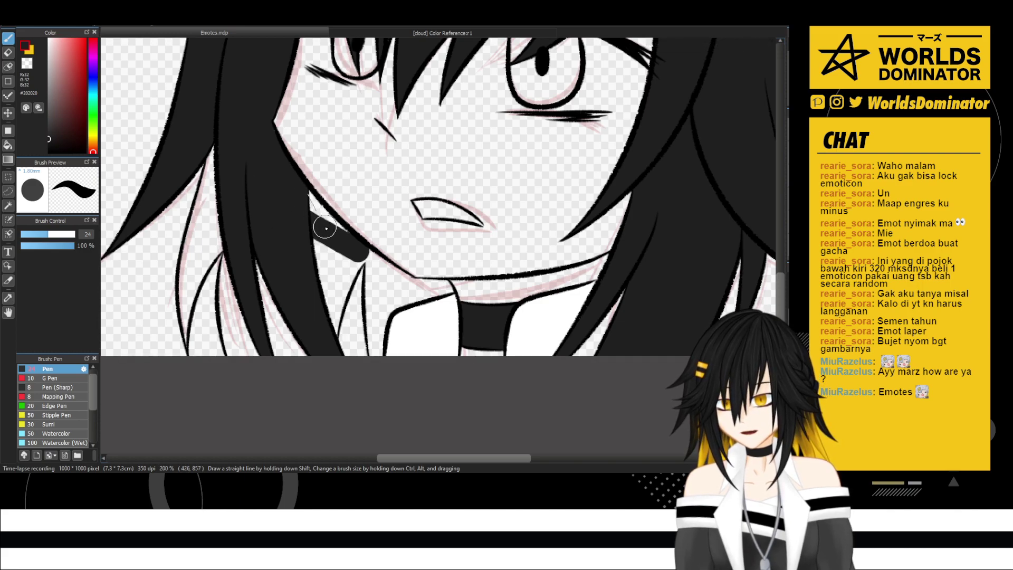
left_click(344, 241, "shift")
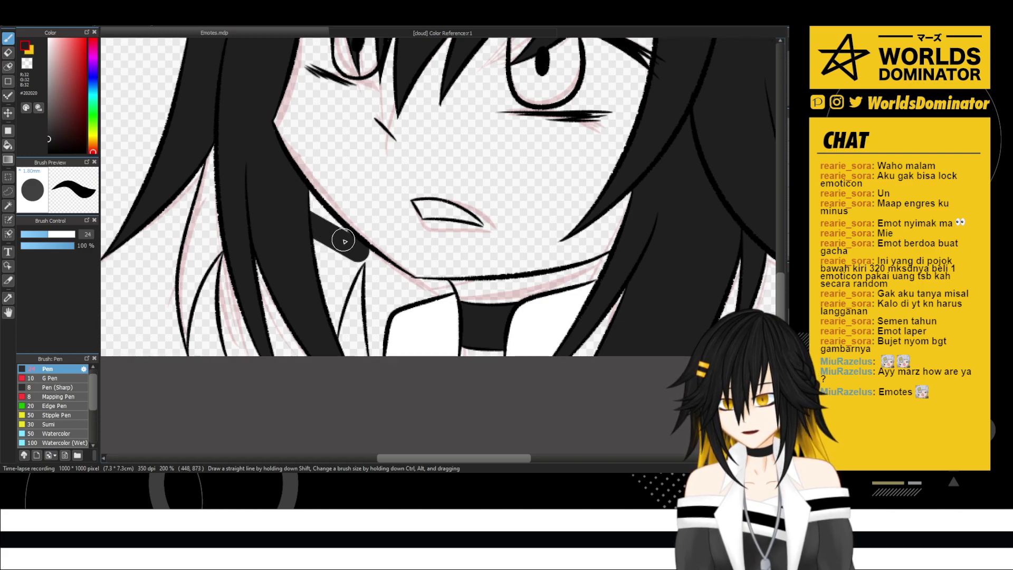
left_click(309, 207, "shift")
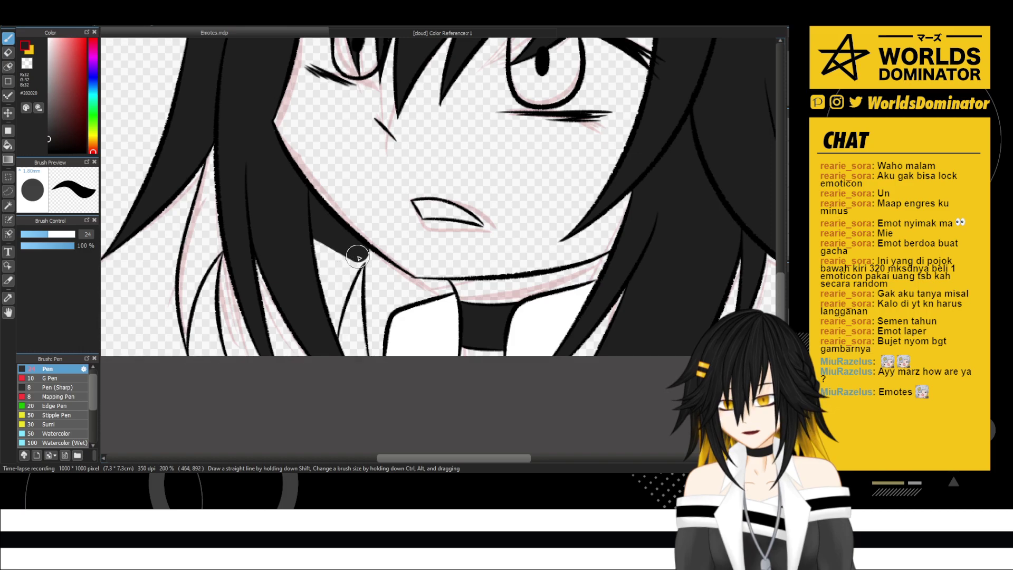
mouse_move(338, 285)
left_mouse_down()
mouse_move(344, 266)
mouse_move(318, 283)
mouse_move(334, 254)
left_mouse_up()
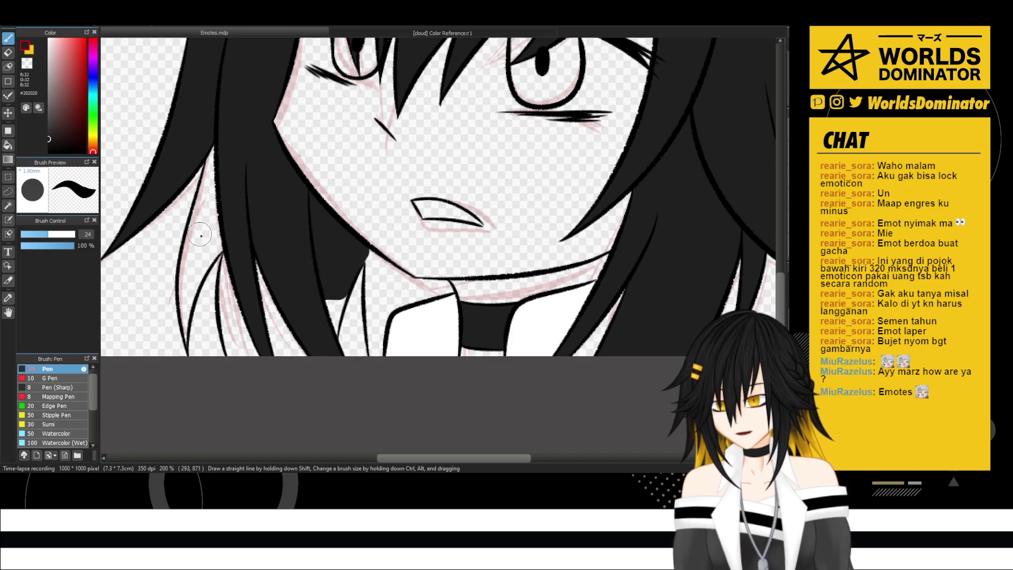
- Fill the top of the gap between the outer and long side locks, and extend the dark grey under the jaw to the neck
mouse_move(218, 234)
left_mouse_down()
mouse_move(220, 204)
mouse_move(205, 214)
mouse_move(213, 221)
left_mouse_up()
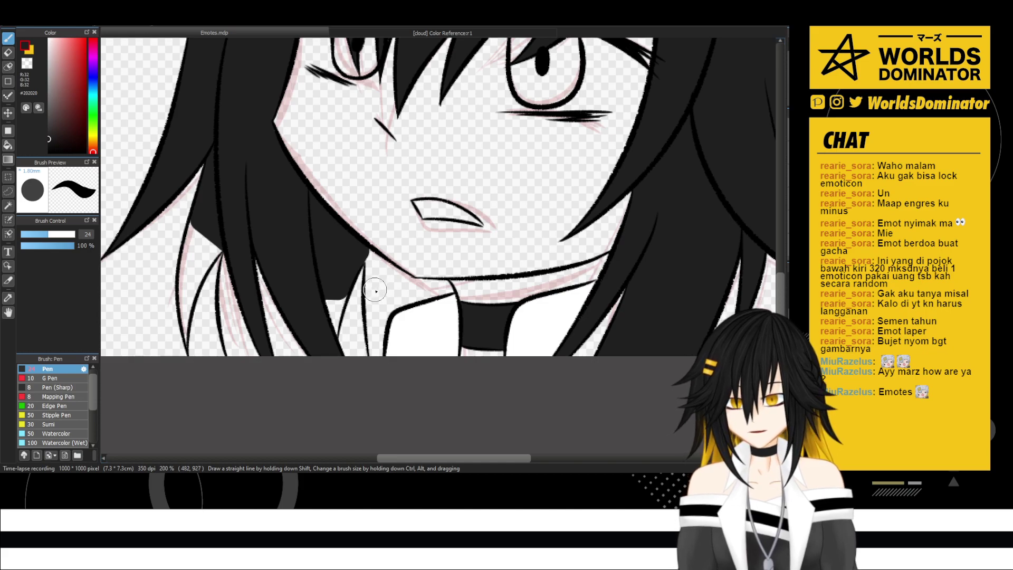
mouse_move(375, 290)
left_mouse_down()
mouse_move(423, 290)
mouse_move(367, 249)
mouse_move(422, 288)
mouse_move(372, 255)
mouse_move(405, 294)
mouse_move(368, 254)
mouse_move(370, 277)
left_mouse_up()
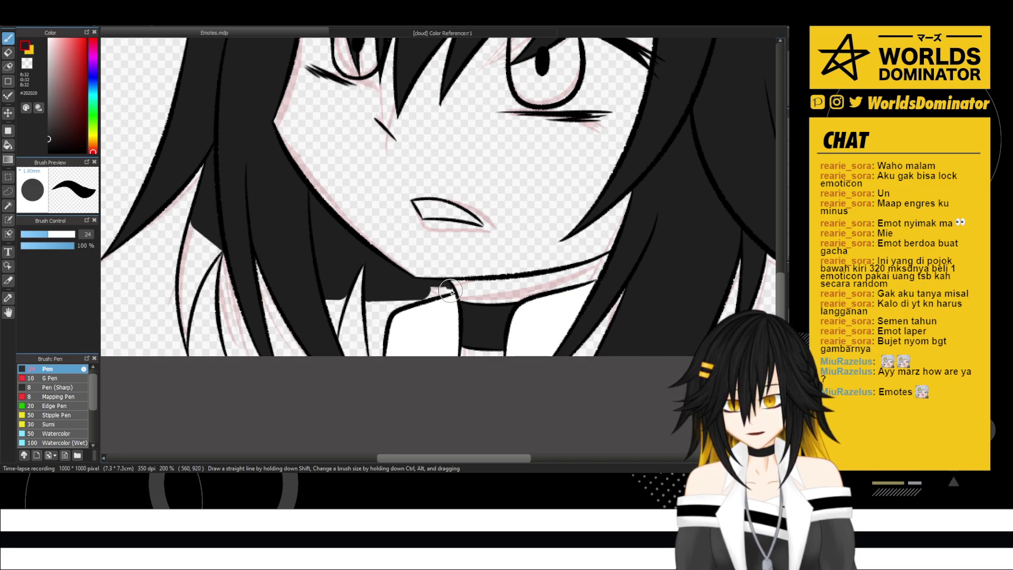
mouse_move(449, 291)
left_mouse_down()
mouse_move(429, 296)
mouse_move(452, 288)
left_mouse_up()
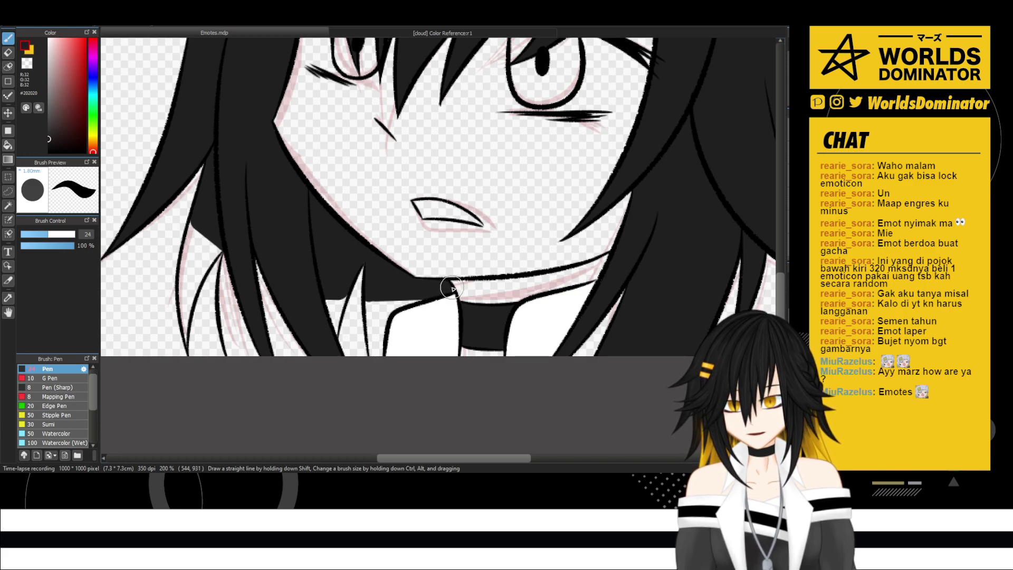
left_click_drag(559, 288, 283, 258)
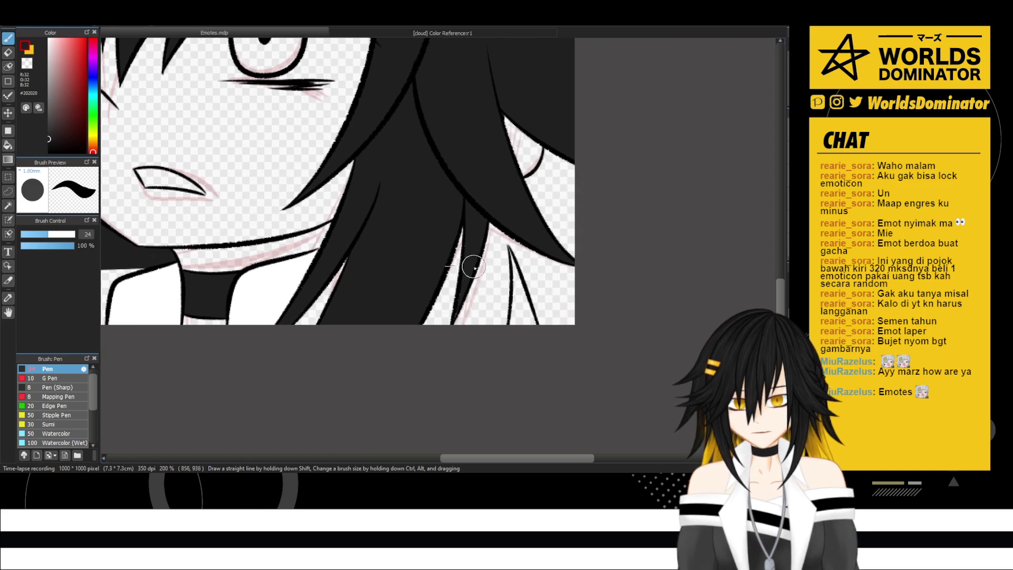
- Fill the upper gaps between the thin strands beside the long side lock with dark grey, ending in a straight lower edge
left_click(501, 268, "shift")
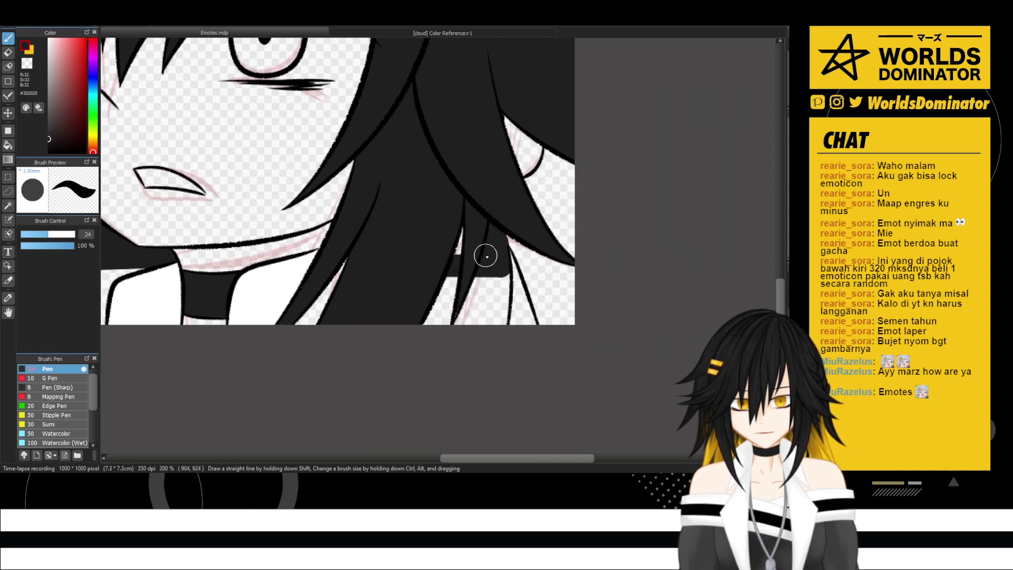
left_click_drag(451, 256, 464, 232)
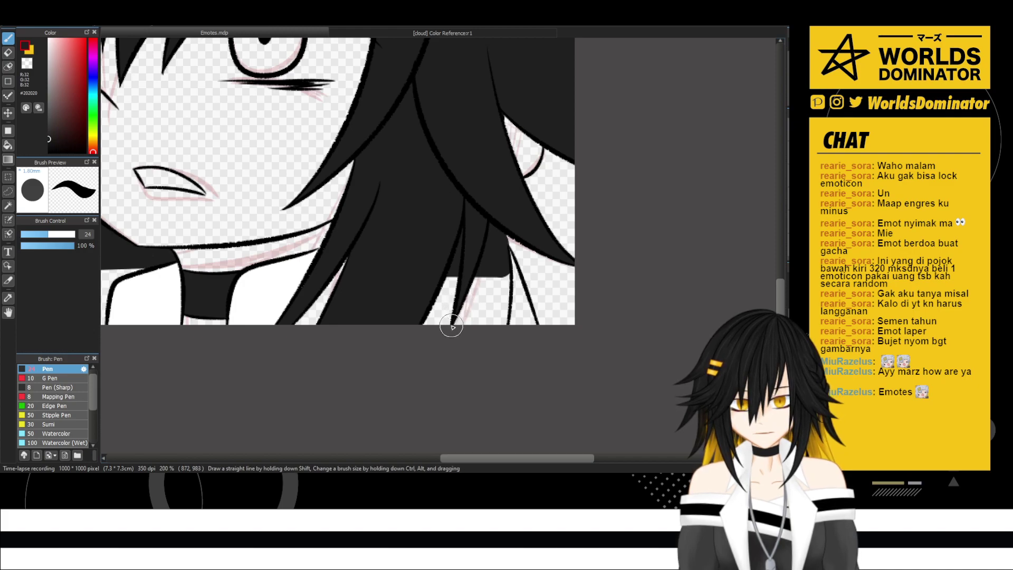
left_click_drag(505, 255, 467, 310)
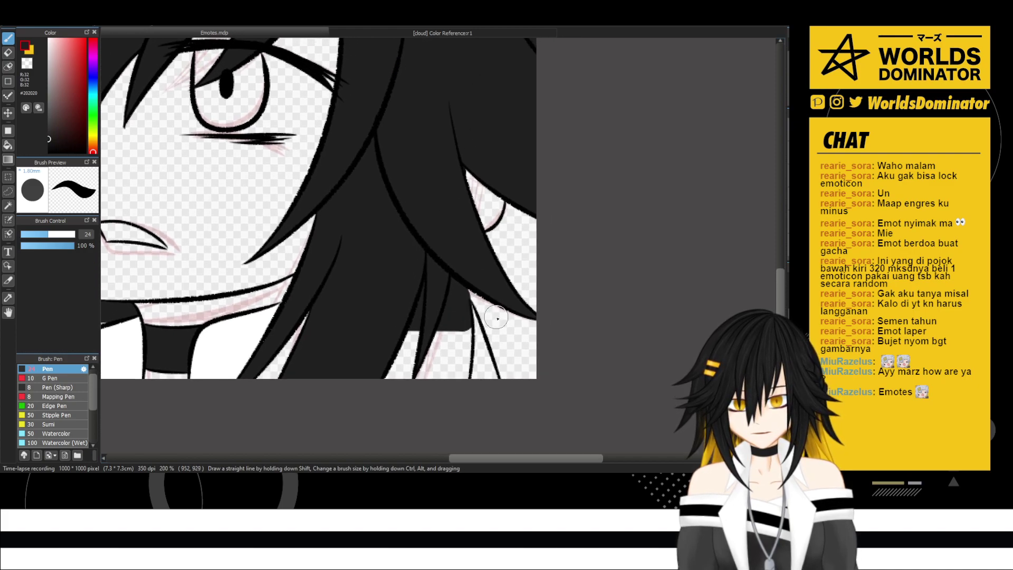
- Paint dark grey over the back hair around the ear and below the outer lock's tip, out to the canvas edge
left_click(539, 318, "shift")
left_click(538, 229, "shift")
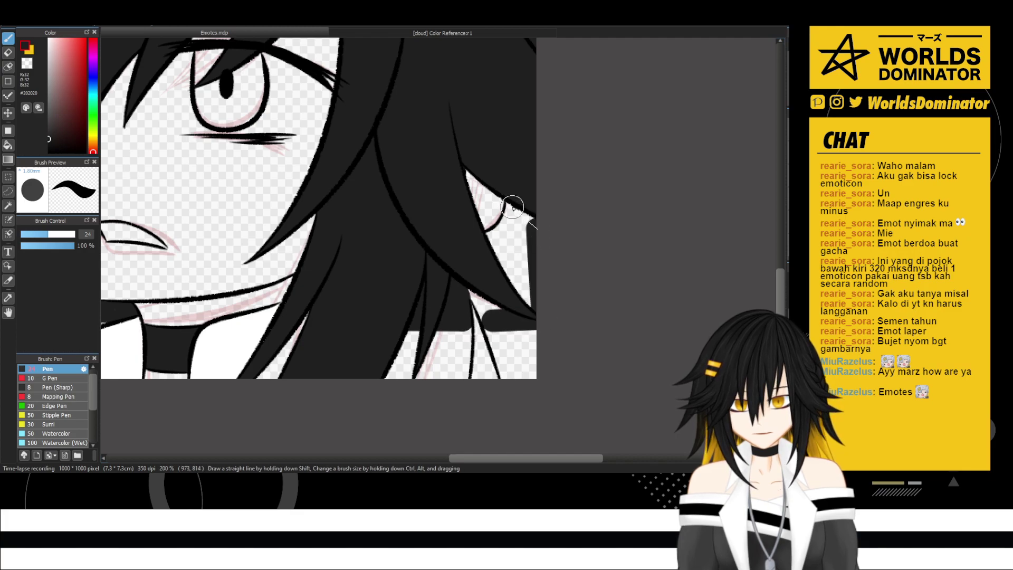
left_click_drag(520, 207, 490, 242)
mouse_move(520, 301)
left_mouse_down()
mouse_move(525, 230)
mouse_move(509, 259)
mouse_move(512, 242)
mouse_move(490, 315)
left_mouse_up()
left_click(489, 313, "shift")
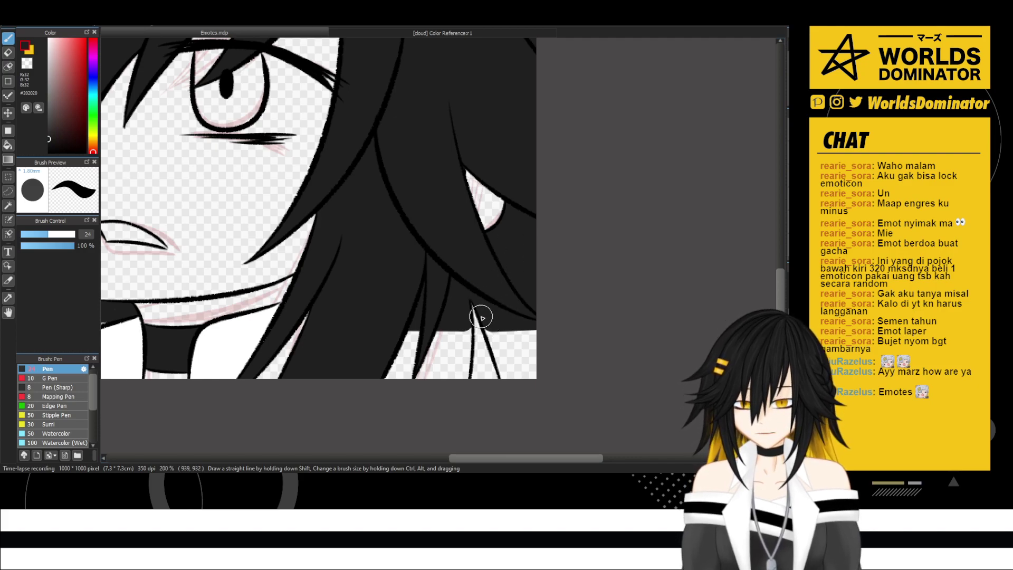
- Sample the pale skin colour #FFF3E7 from the Color Reference document and return to the Emotes drawing
scroll(532, 262, "down", 2)
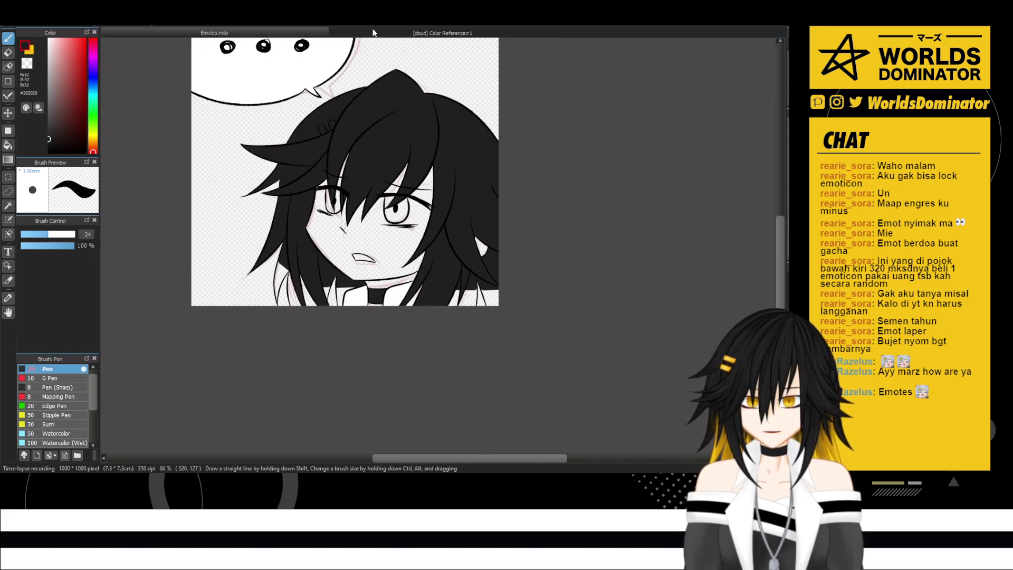
left_click(391, 34)
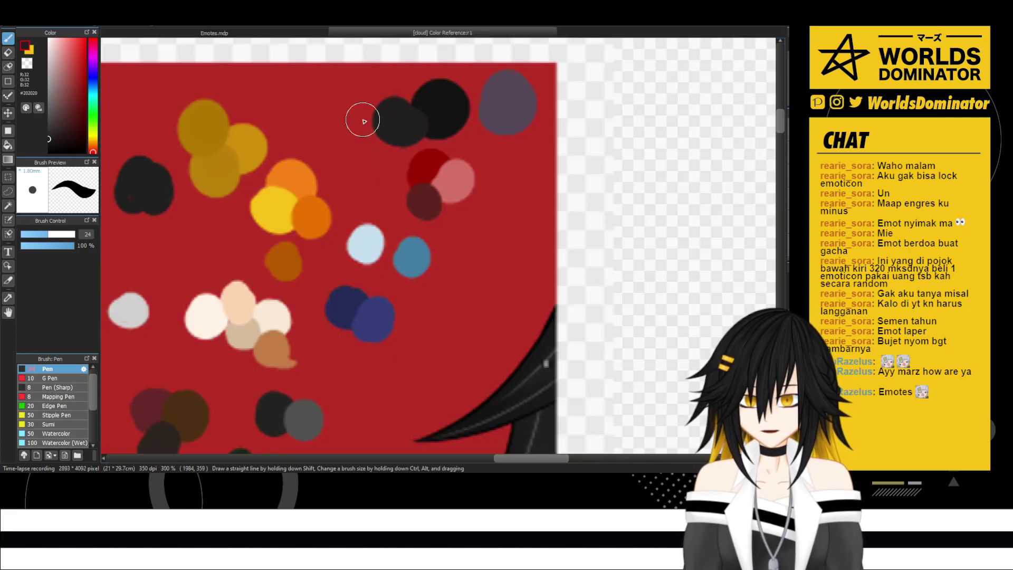
left_click(211, 316, "alt")
left_click(173, 35)
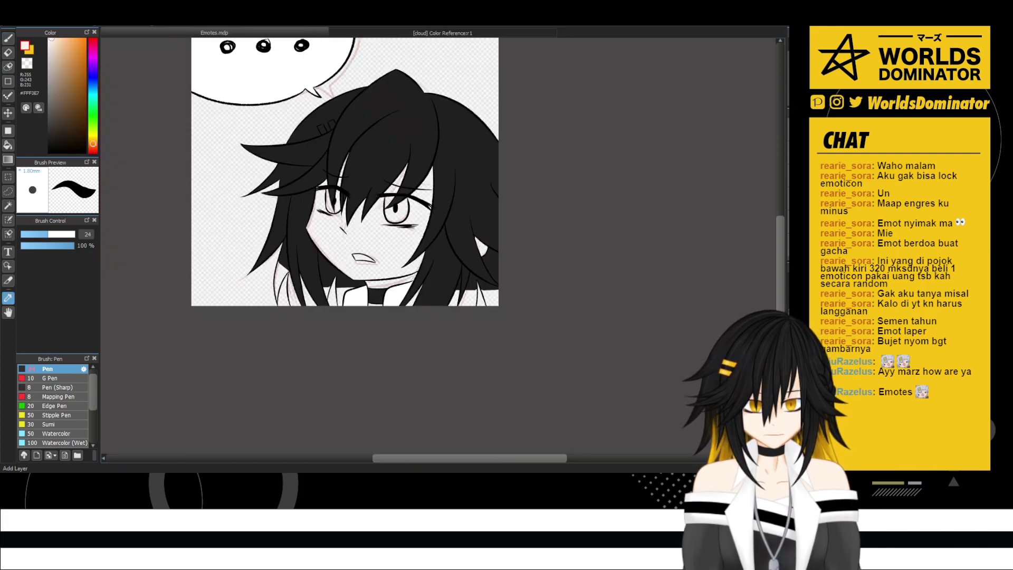
- Paint the neck above and below the choker and the visible part of the ear with the pale skin colour
scroll(377, 305, "up", 3)
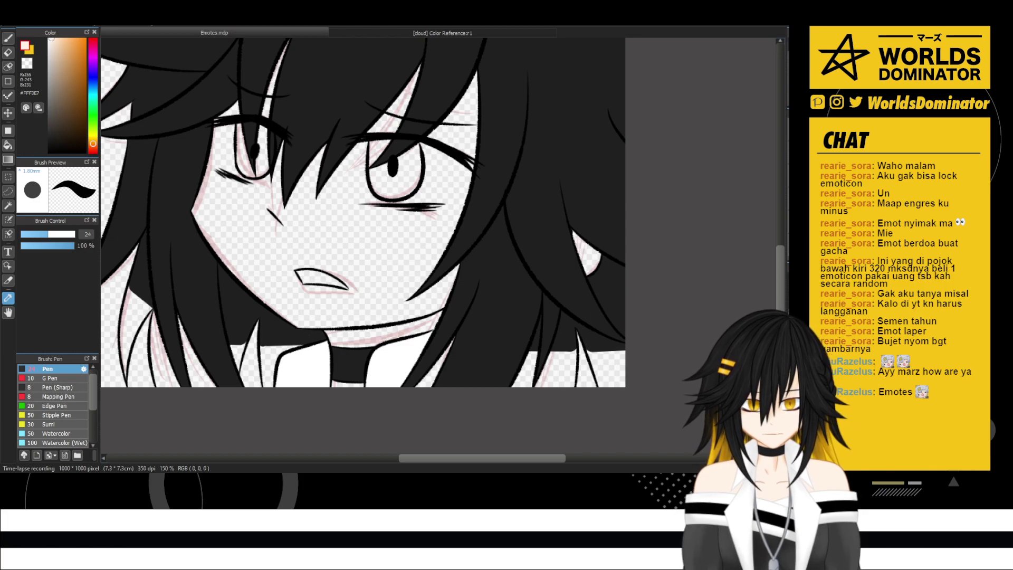
key("b")
left_click_drag(333, 386, 342, 360)
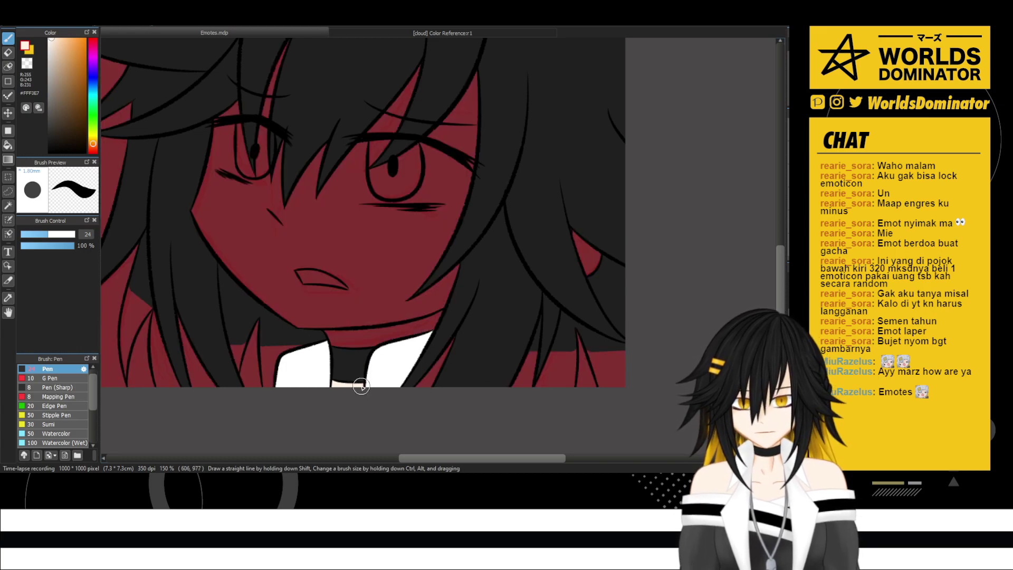
mouse_move(329, 326)
left_mouse_down()
mouse_move(360, 351)
mouse_move(365, 326)
mouse_move(369, 351)
mouse_move(406, 318)
mouse_move(374, 342)
mouse_move(444, 304)
mouse_move(419, 327)
left_mouse_up()
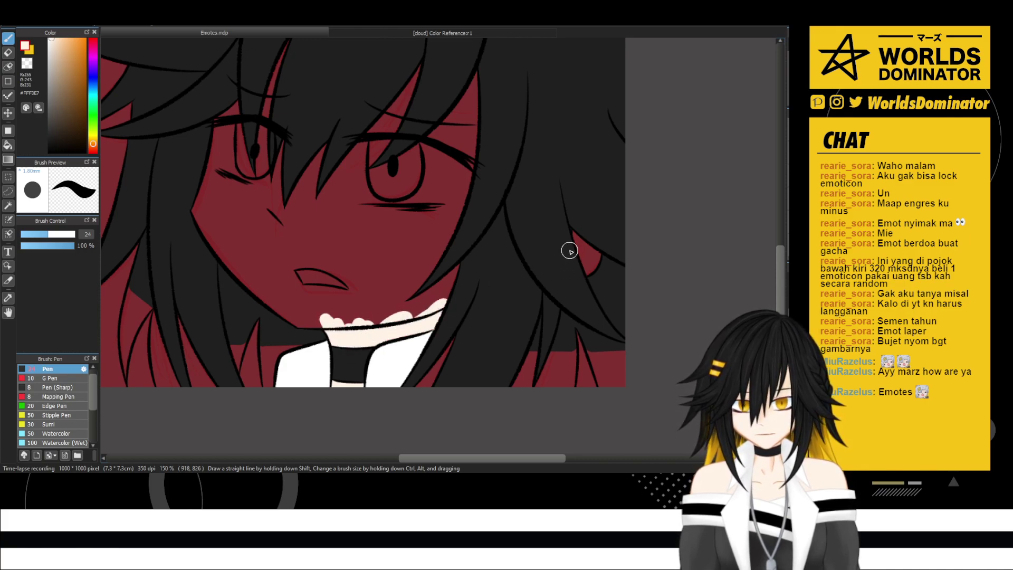
mouse_move(570, 251)
left_mouse_down()
mouse_move(575, 230)
mouse_move(577, 261)
mouse_move(594, 270)
mouse_move(603, 244)
left_mouse_up()
- Border the lower face with connected straight skin-colour strokes, from the far cheek along the jaw and chin to the near side lock
left_click_drag(519, 233, 558, 299)
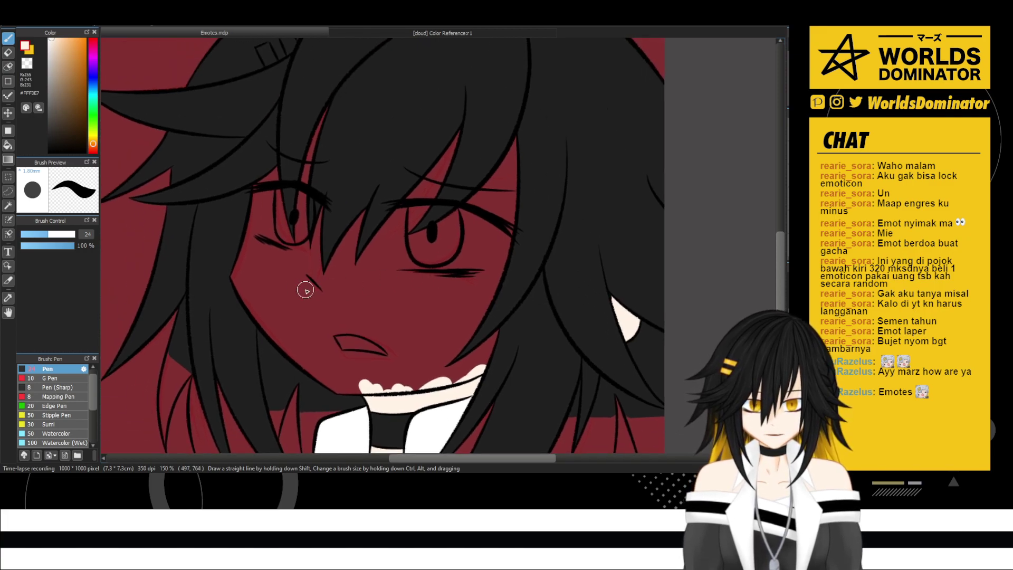
left_click(263, 317, "shift")
left_click(300, 360, "shift")
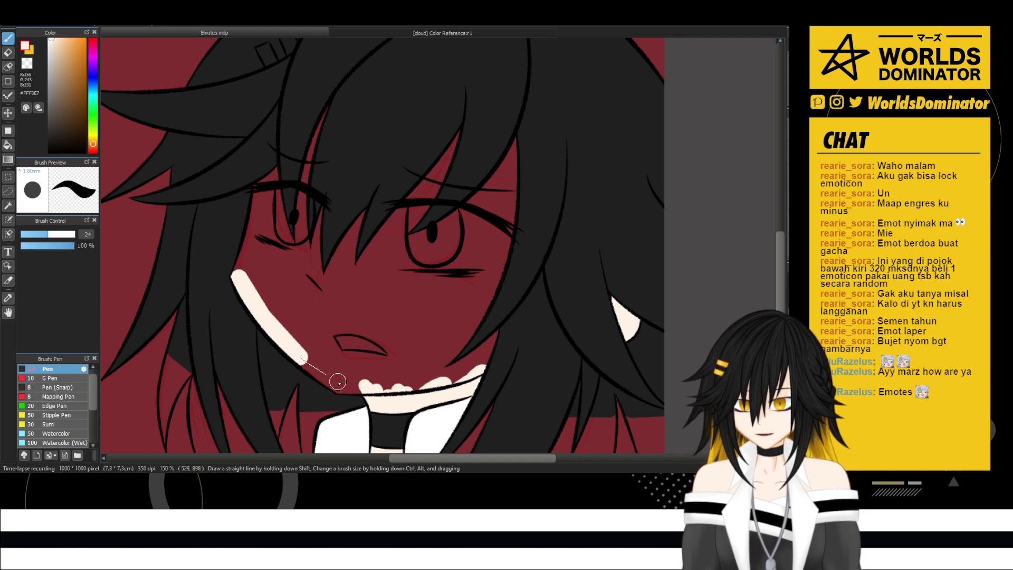
left_click(340, 388, "shift")
left_click(369, 390, "shift")
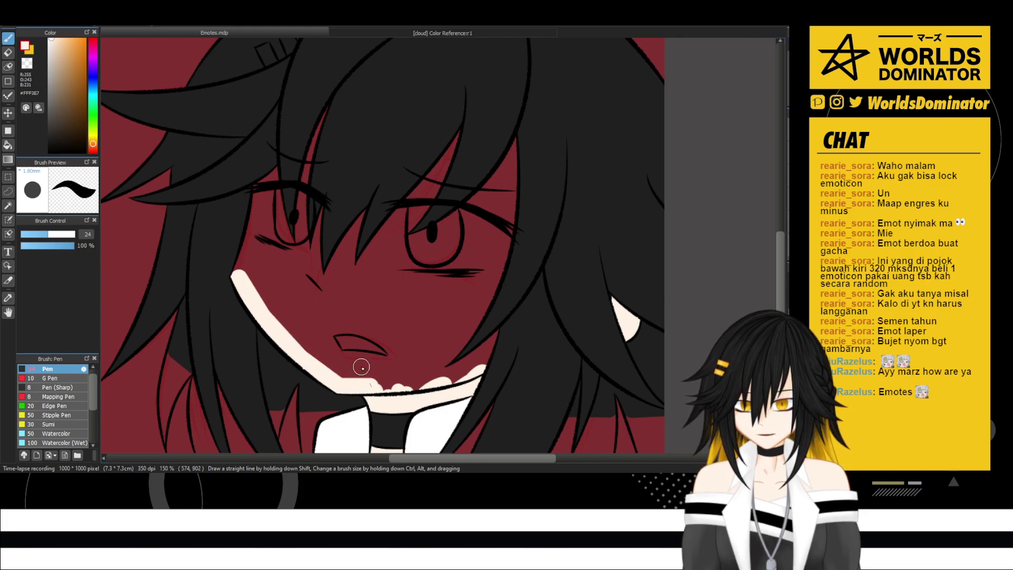
left_click(436, 383, "shift")
left_click(481, 371, "shift")
left_click(501, 327, "shift")
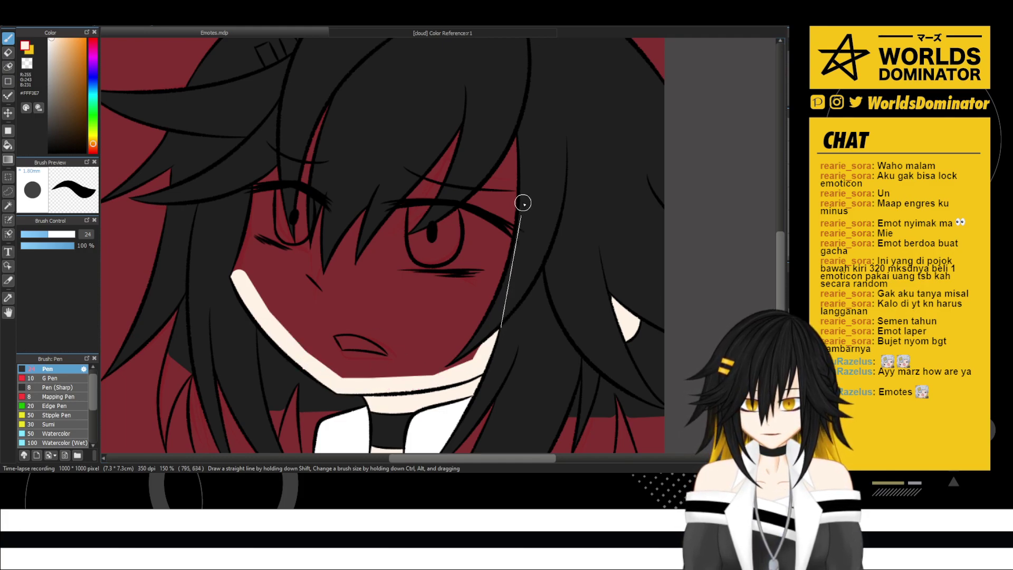
- Continue the skin-colour border up the near side of the face and around the fringe strand crossing the larger eye
left_click(523, 203, "shift")
left_click(516, 138, "shift")
left_click(475, 200, "shift")
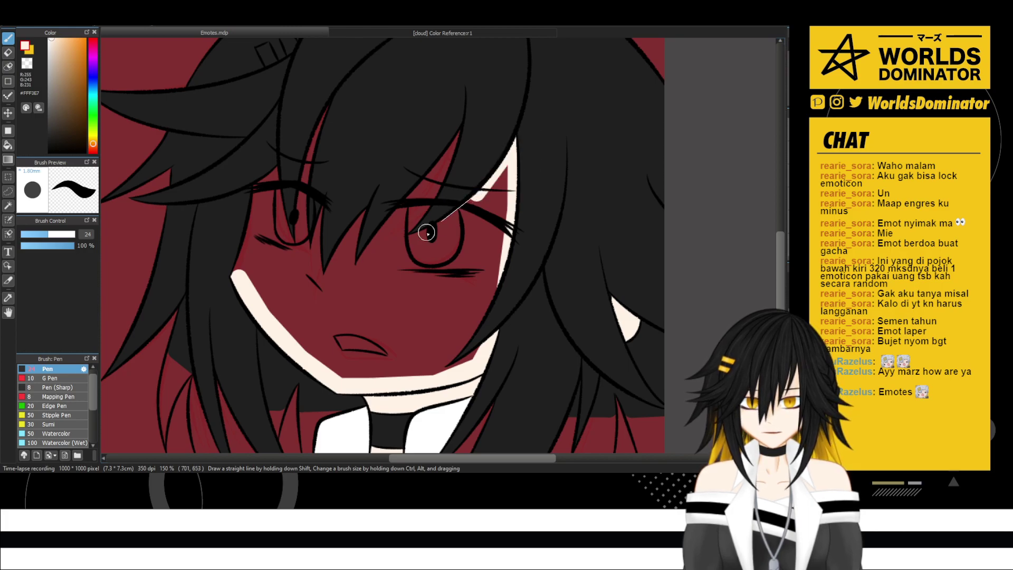
left_click(407, 237, "shift")
left_click(457, 135, "shift")
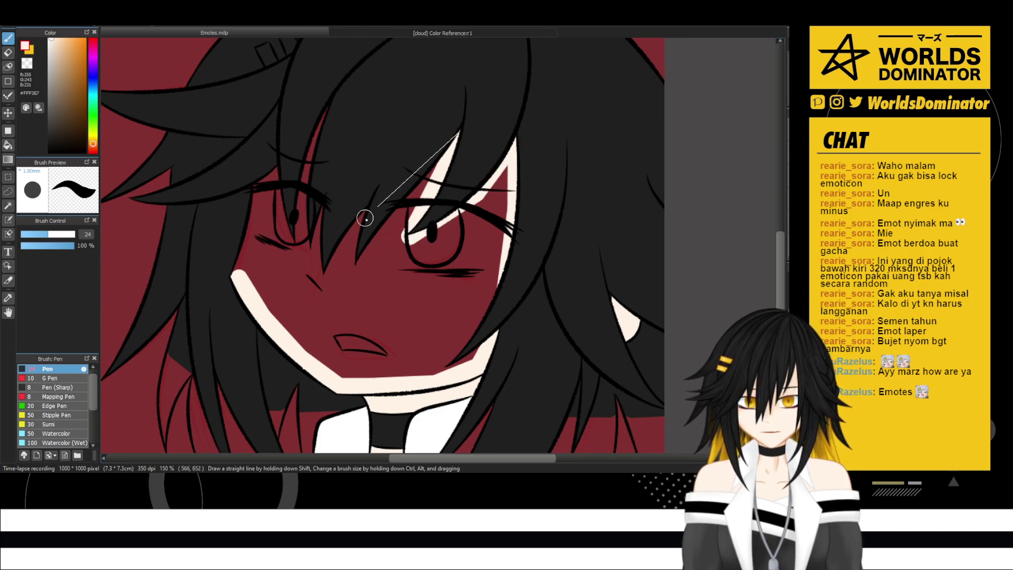
- Trace the skin-colour border around the pointed fringe tips between the eyes with connected straight strokes
left_click(347, 270, "shift")
left_click(363, 207, "shift")
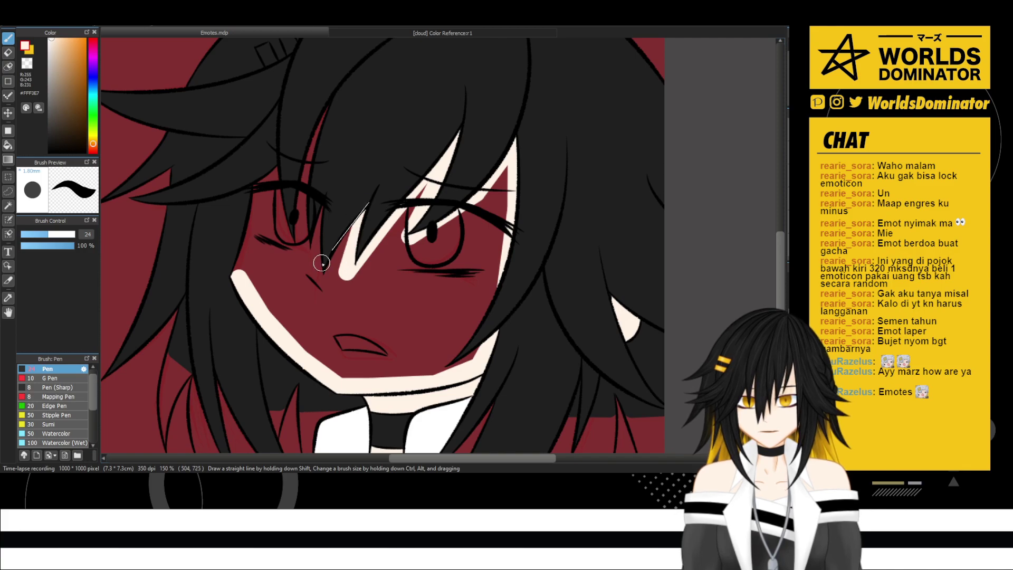
left_click(319, 267, "shift")
left_click(320, 203, "shift")
left_click(312, 251, "shift")
left_click(308, 190, "shift")
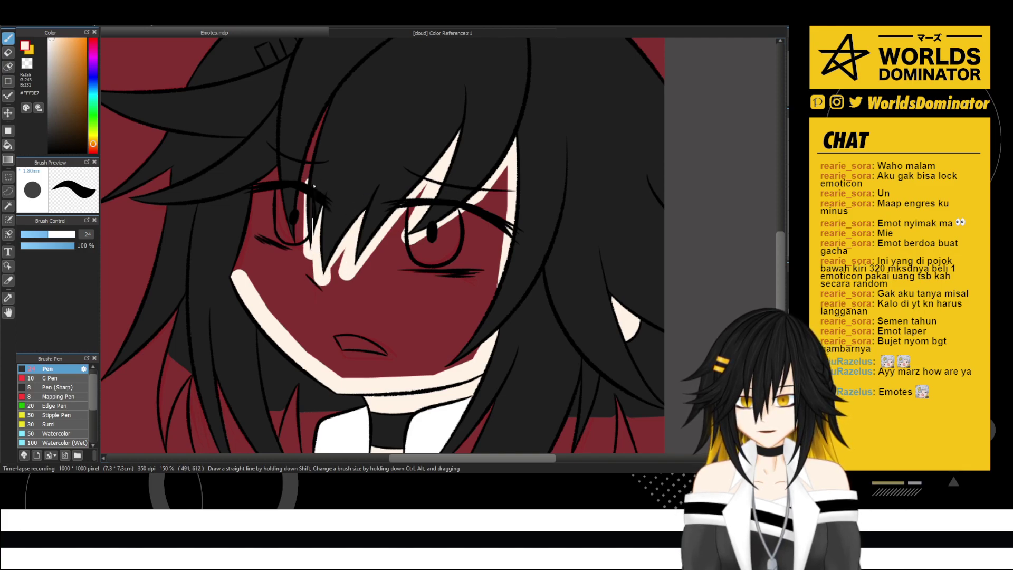
- Close the skin-colour outline around the left eye and cheek with straight pen strokes, and fill the face with that colour
left_click(310, 152, "shift")
left_click(335, 97, "shift")
left_click(309, 150, "shift")
left_click(292, 256, "shift")
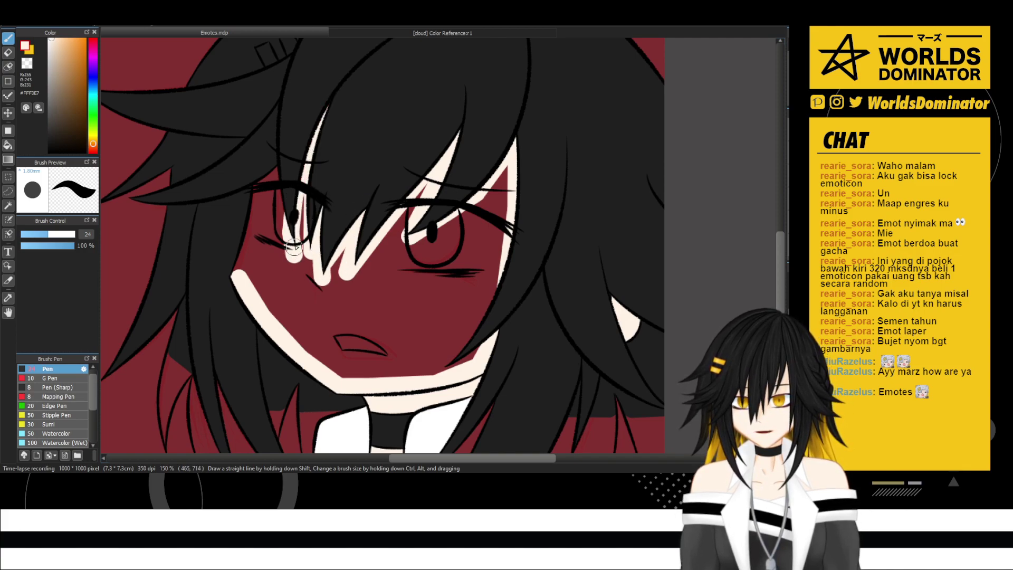
left_click(238, 280, "shift")
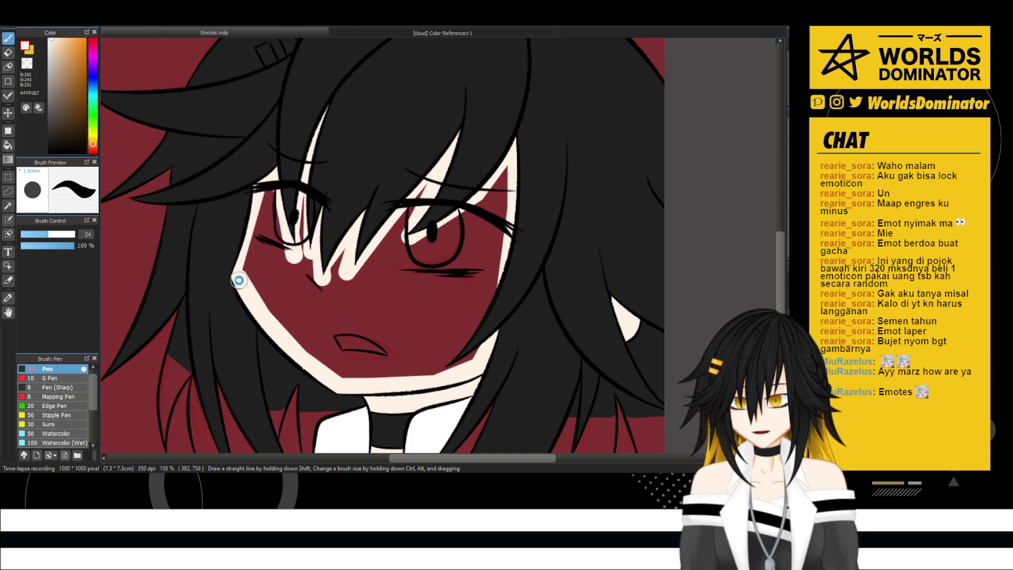
key("g")
left_click(307, 297)
- Paint over the leftover seam lines and unfilled slivers along the jaw, cheek and eyes with the skin colour
key("b")
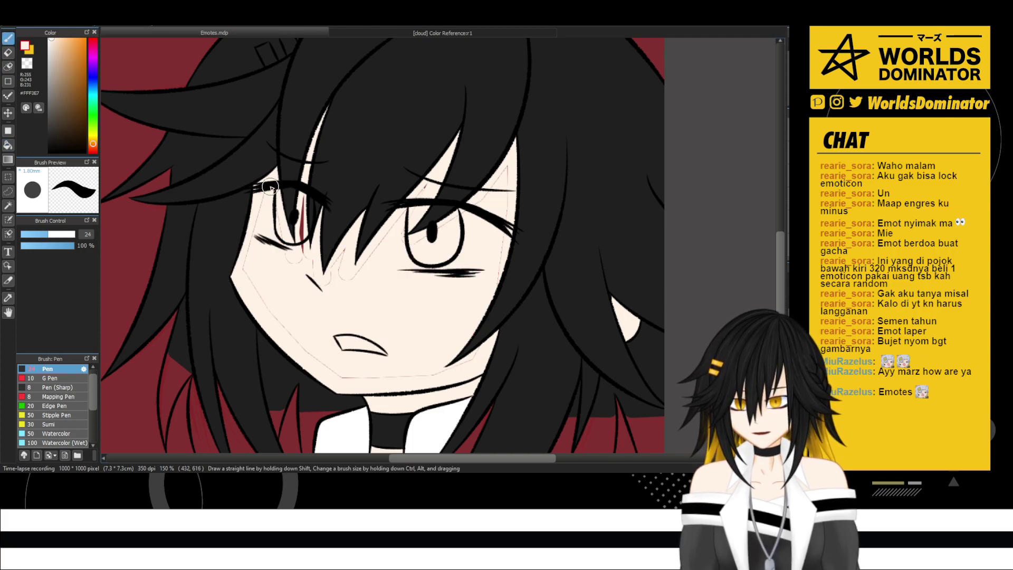
left_click(335, 377, "shift")
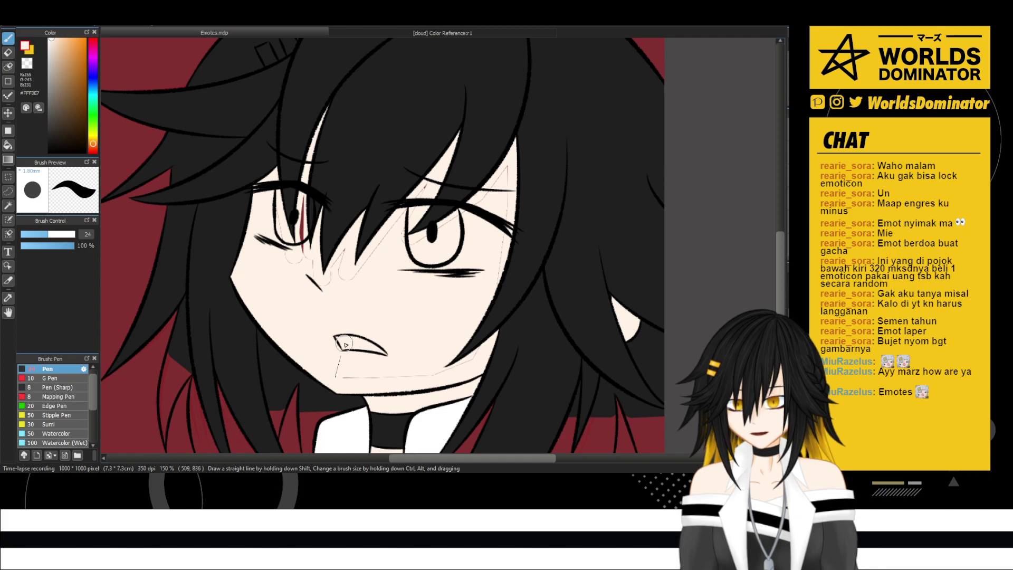
left_click(476, 362, "shift")
left_click(505, 254, "shift")
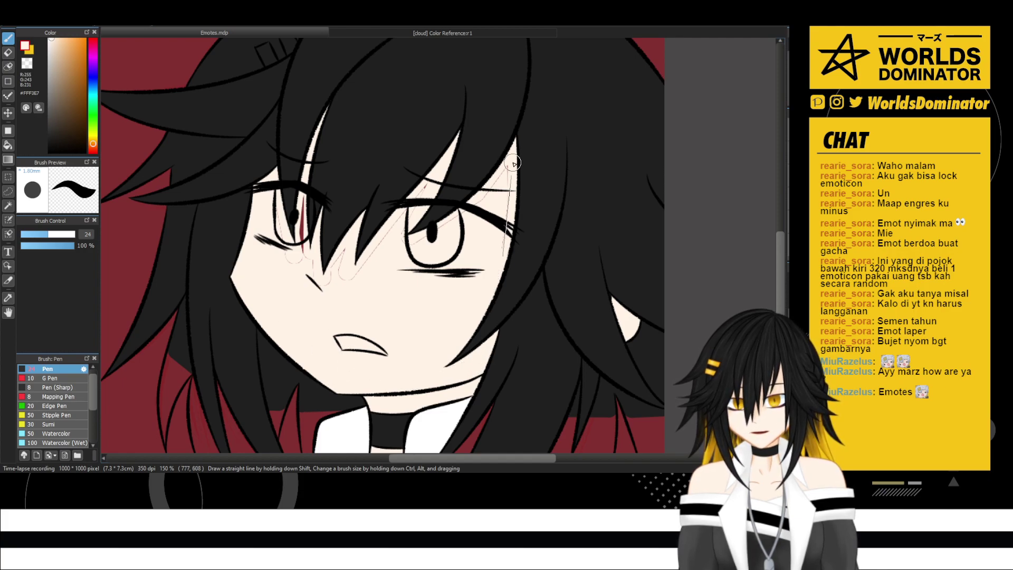
left_click(511, 161, "shift")
left_click(481, 201, "shift")
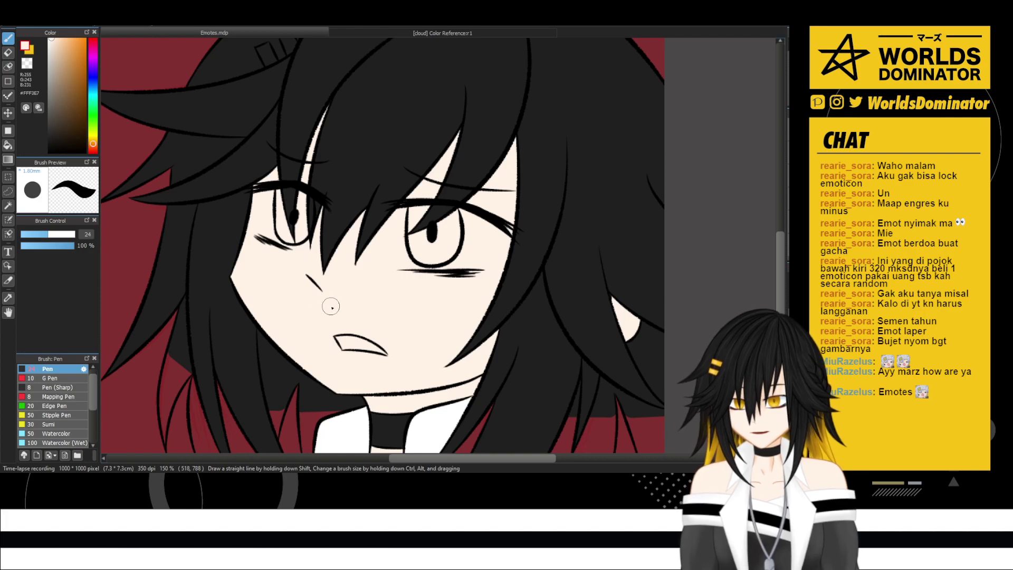
scroll(370, 302, "down", 2)
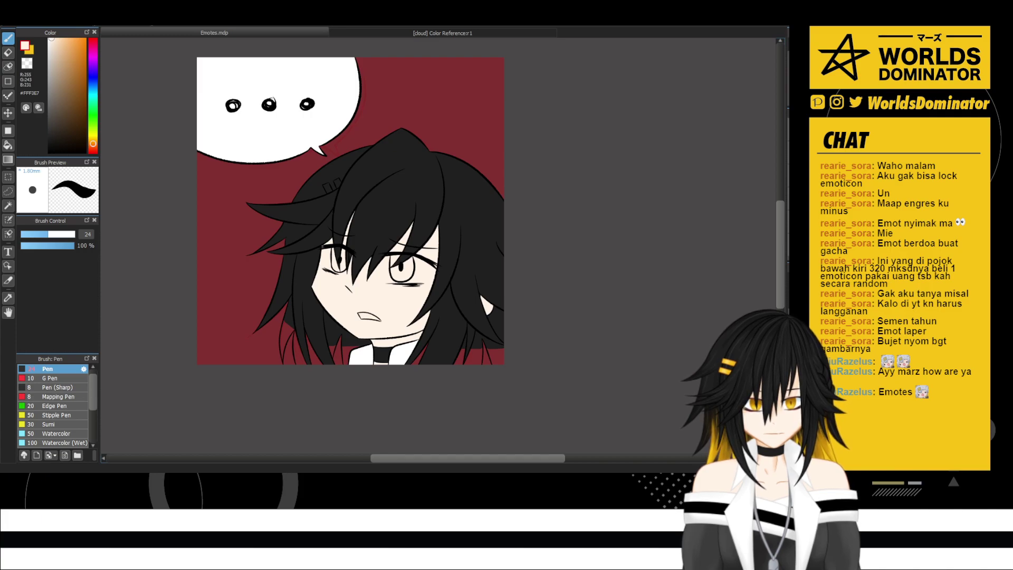
- Sample white from the collar and paint the remaining gap in the collar beside the hair
scroll(475, 396, "up", 2)
left_click(464, 343, "alt")
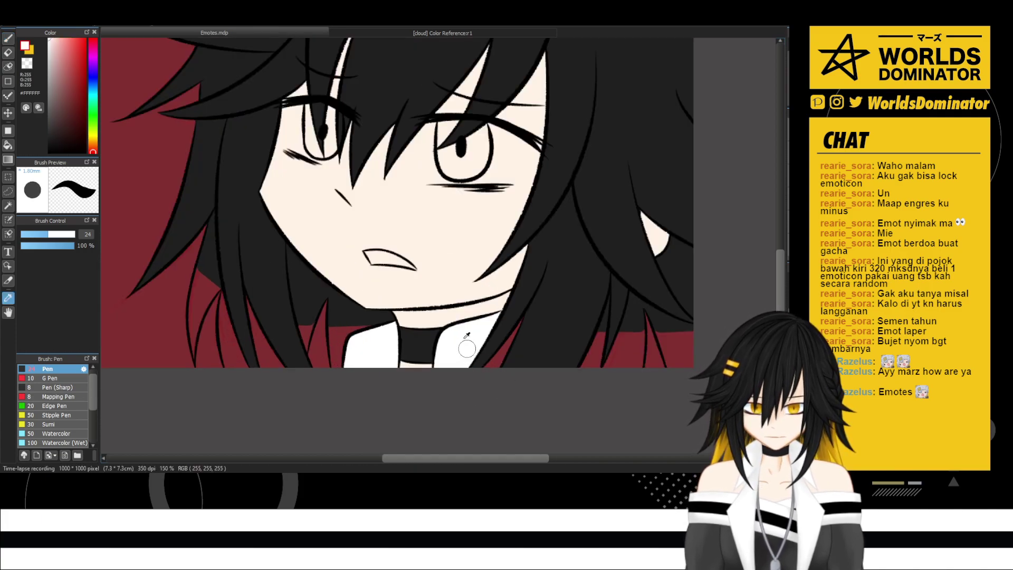
scroll(475, 353, "up", 1)
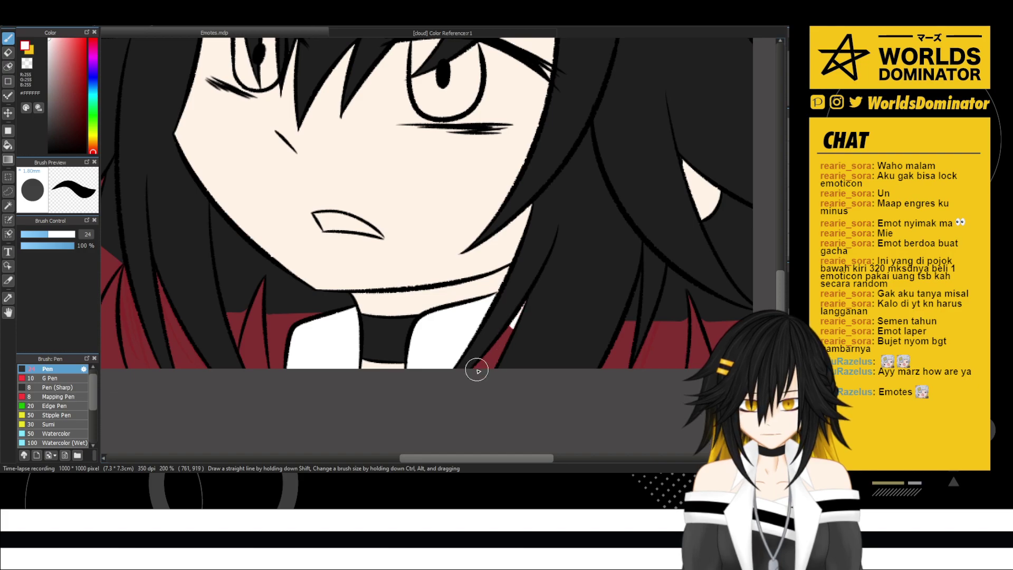
scroll(479, 390, "down", 3)
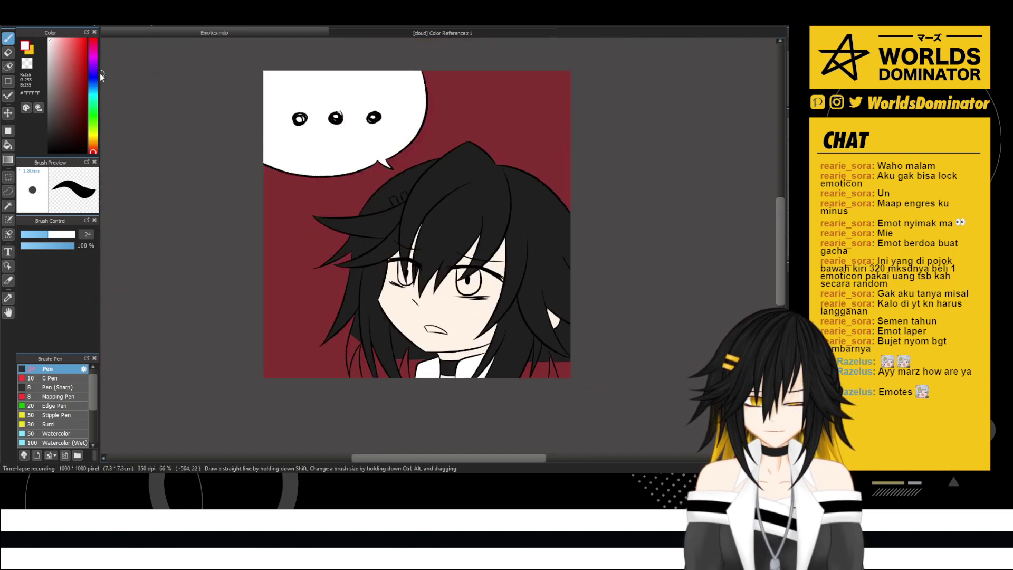
- Switch to the yellow #F6C116 and colour the two hair clips with the Pen brush
key("x")
scroll(401, 194, "up", 5)
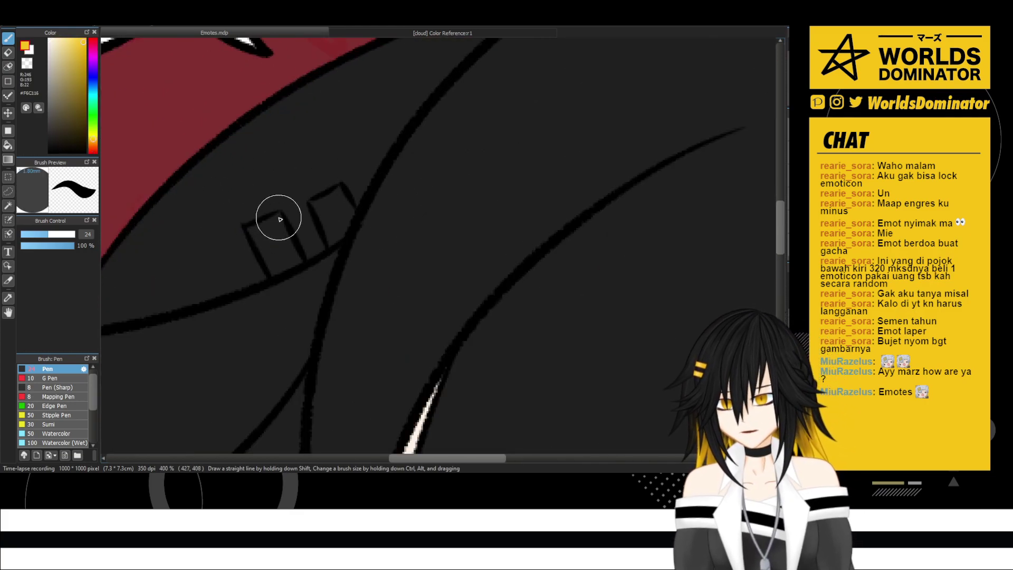
mouse_move(278, 217)
left_mouse_down()
mouse_move(251, 230)
mouse_move(273, 272)
mouse_move(300, 262)
mouse_move(279, 223)
mouse_move(287, 260)
mouse_move(267, 228)
mouse_move(271, 253)
left_mouse_up()
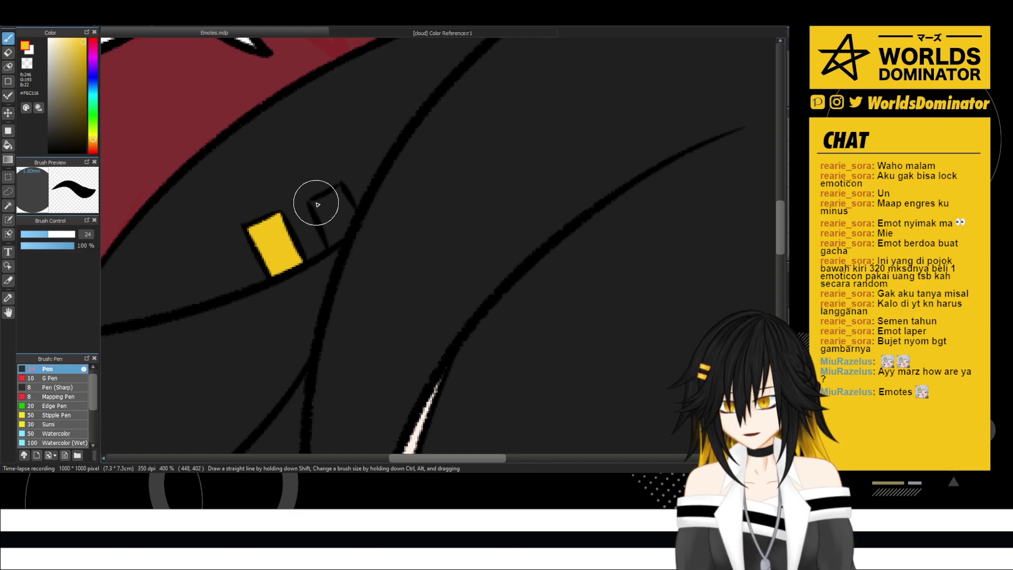
mouse_move(316, 203)
left_mouse_down()
mouse_move(330, 246)
mouse_move(326, 231)
mouse_move(332, 244)
mouse_move(349, 232)
mouse_move(339, 240)
mouse_move(321, 203)
mouse_move(337, 200)
mouse_move(318, 205)
mouse_move(339, 189)
mouse_move(329, 203)
mouse_move(343, 224)
mouse_move(343, 198)
mouse_move(348, 220)
left_mouse_up()
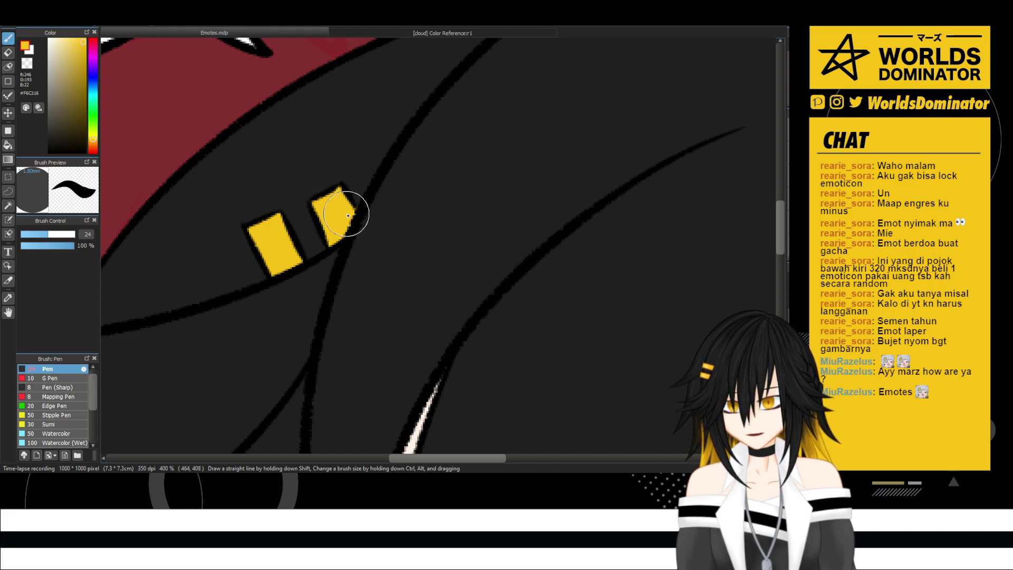
scroll(426, 140, "down", 4)
scroll(447, 136, "down", 1)
- Paint the outermost inner-hair strand at the character's lower left yellow, with pointed tips running up into the black hair
left_click_drag(489, 172, 422, 156)
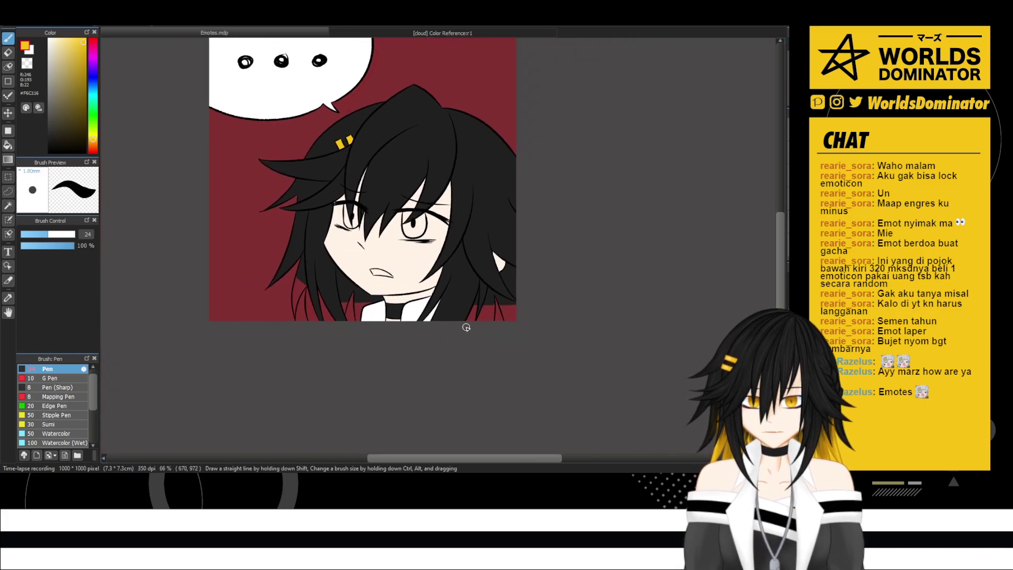
scroll(483, 298, "up", 1)
left_click_drag(207, 303, 290, 290)
scroll(292, 292, "up", 1)
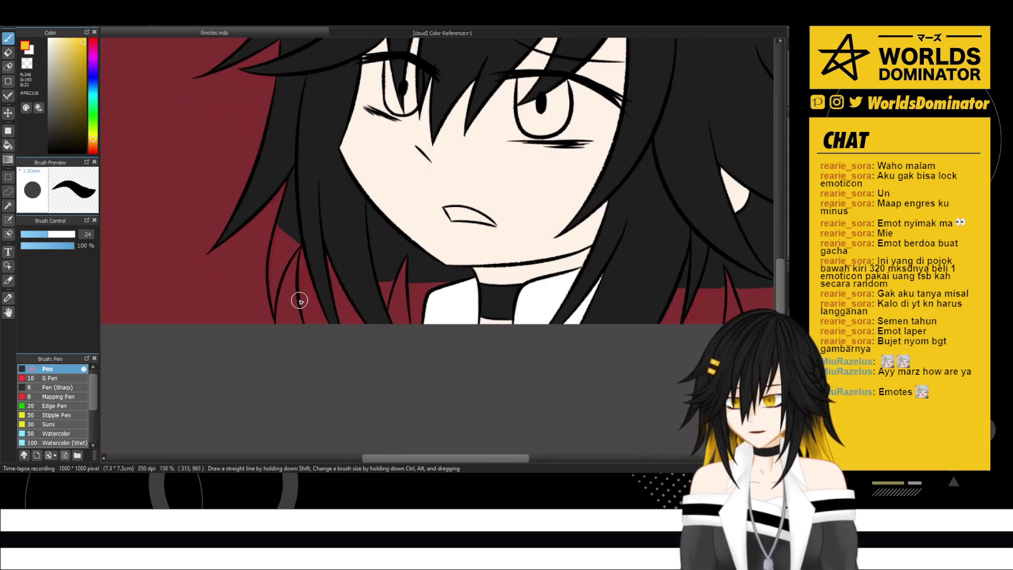
scroll(295, 298, "up", 2)
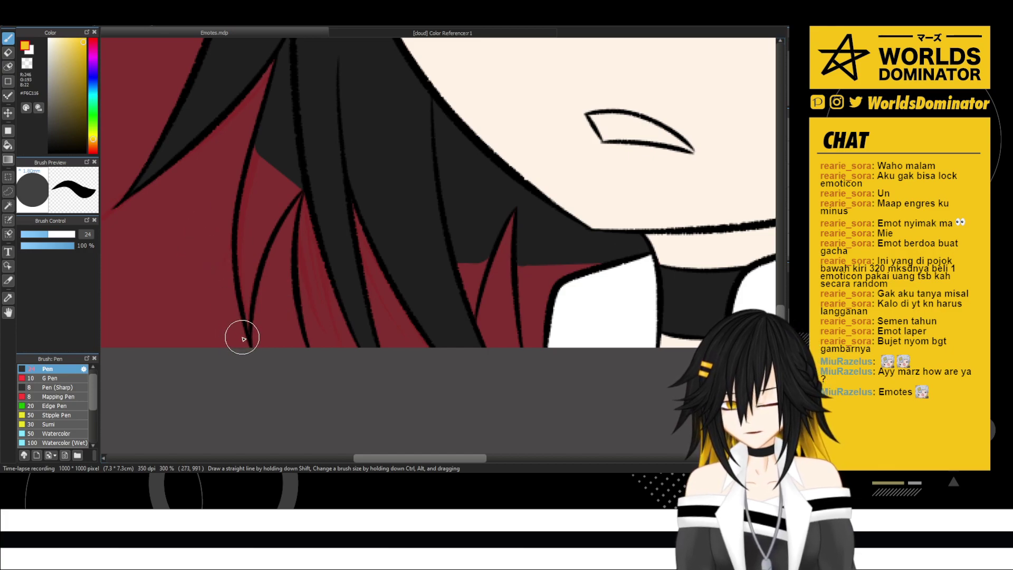
mouse_move(247, 332)
left_mouse_down()
mouse_move(249, 258)
mouse_move(242, 244)
mouse_move(249, 312)
mouse_move(240, 232)
mouse_move(247, 292)
mouse_move(265, 166)
mouse_move(254, 255)
mouse_move(266, 178)
left_mouse_up()
mouse_move(247, 234)
left_mouse_down()
mouse_move(242, 309)
mouse_move(281, 186)
mouse_move(290, 262)
mouse_move(280, 276)
mouse_move(292, 261)
mouse_move(258, 301)
mouse_move(272, 286)
mouse_move(242, 365)
mouse_move(265, 288)
mouse_move(244, 336)
left_mouse_up()
left_click_drag(238, 377, 235, 294)
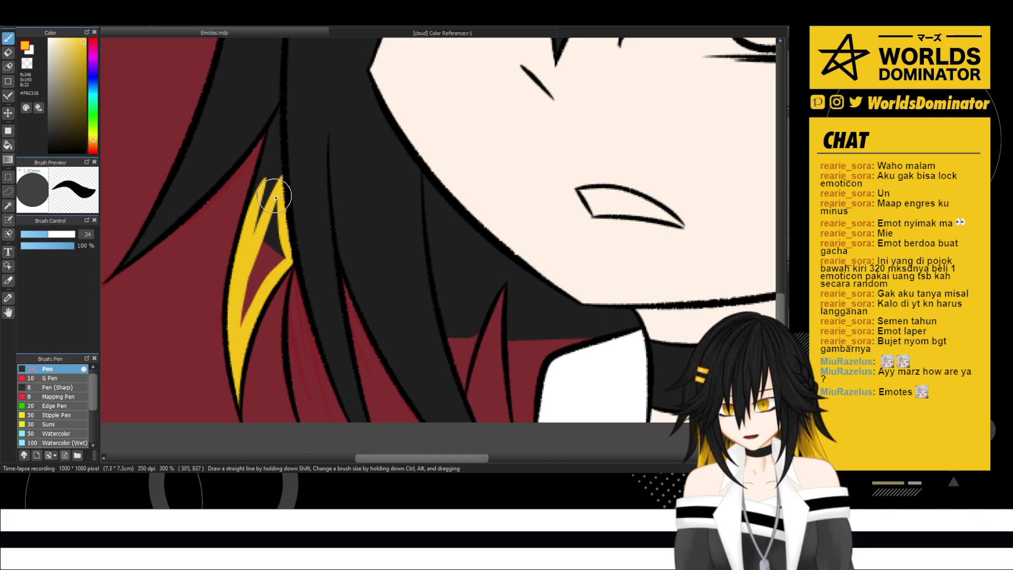
mouse_move(275, 197)
left_mouse_down()
mouse_move(238, 334)
mouse_move(282, 239)
left_mouse_up()
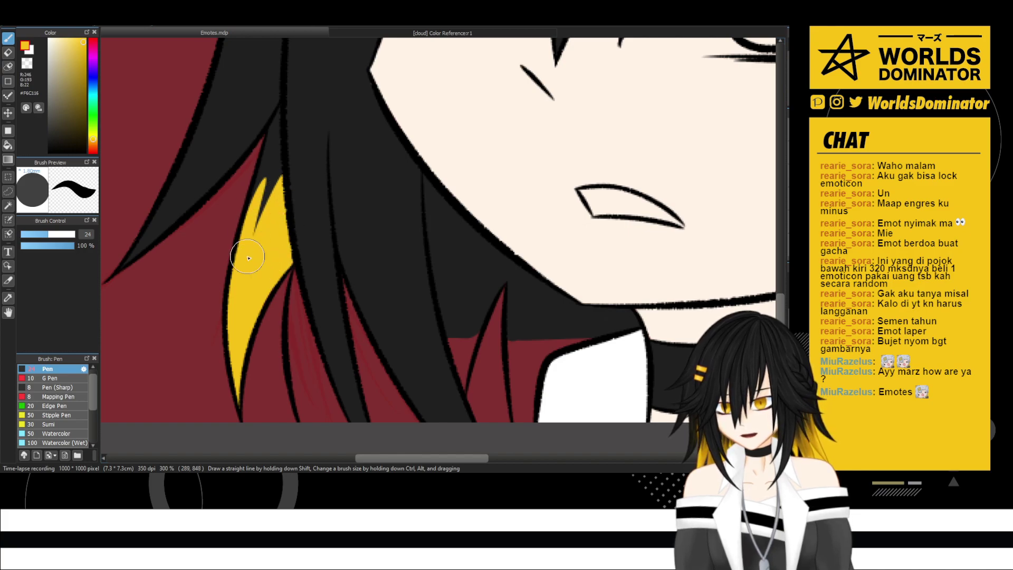
- Paint the second lower-left hair strand yellow down to the canvas edge
left_click_drag(305, 332, 276, 275)
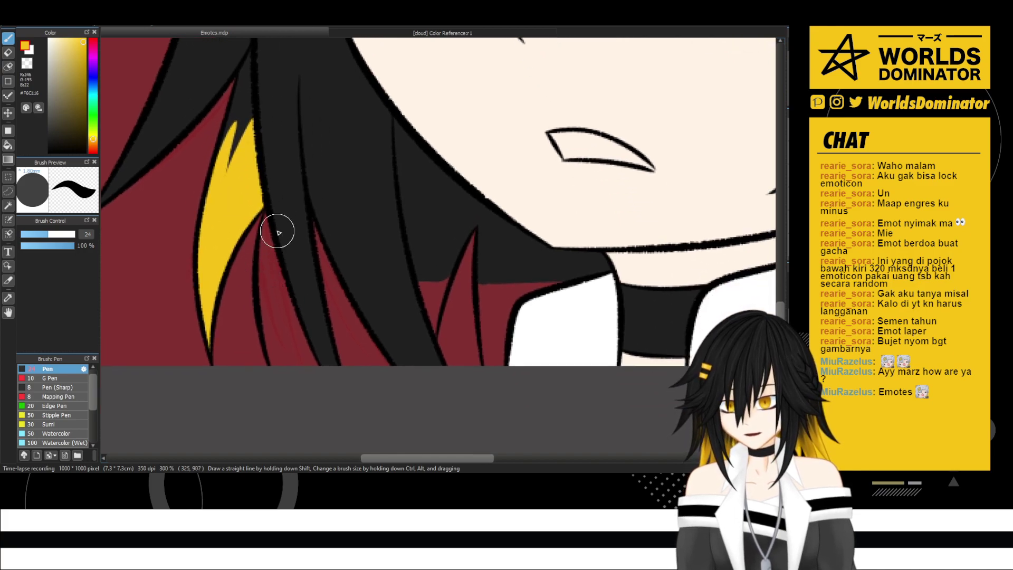
left_click_drag(267, 216, 272, 340)
left_click_drag(269, 244, 276, 346)
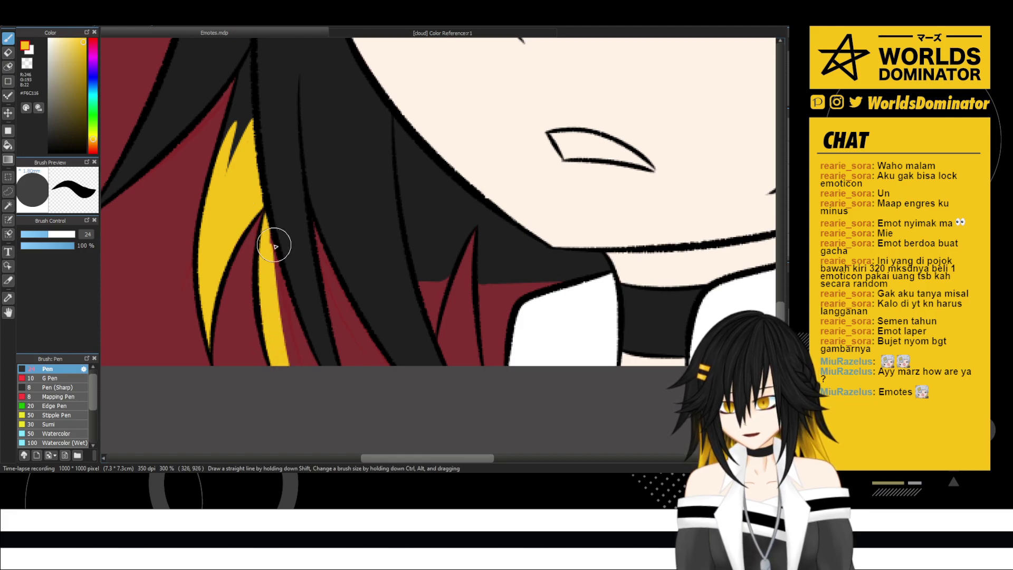
left_click_drag(269, 234, 309, 379)
left_click_drag(271, 283, 312, 420)
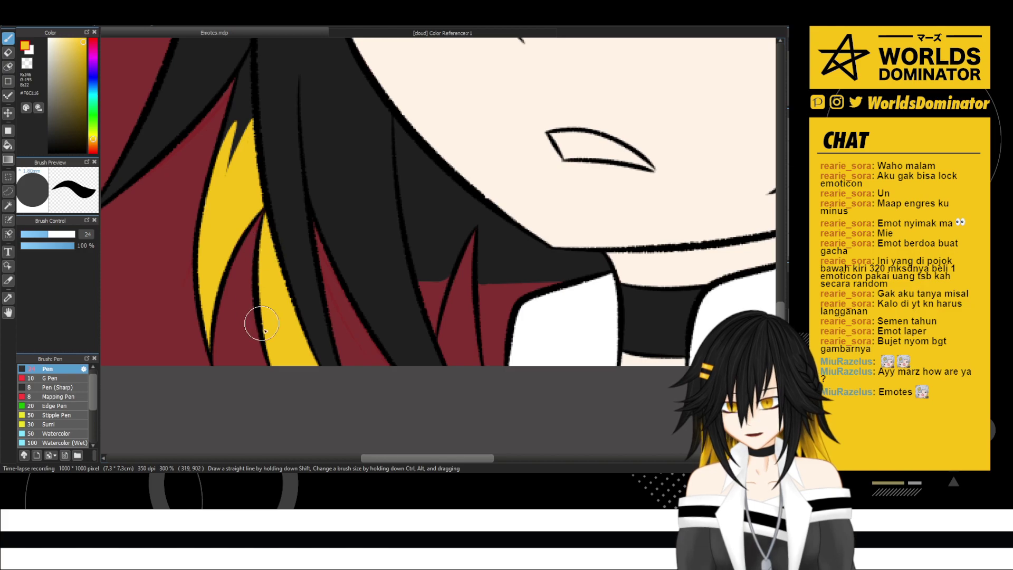
- Paint the third lower-left hair strand yellow and erase the colour spilling over its edge
mouse_move(276, 262)
left_mouse_down()
mouse_move(320, 252)
mouse_move(313, 219)
mouse_move(361, 399)
left_mouse_up()
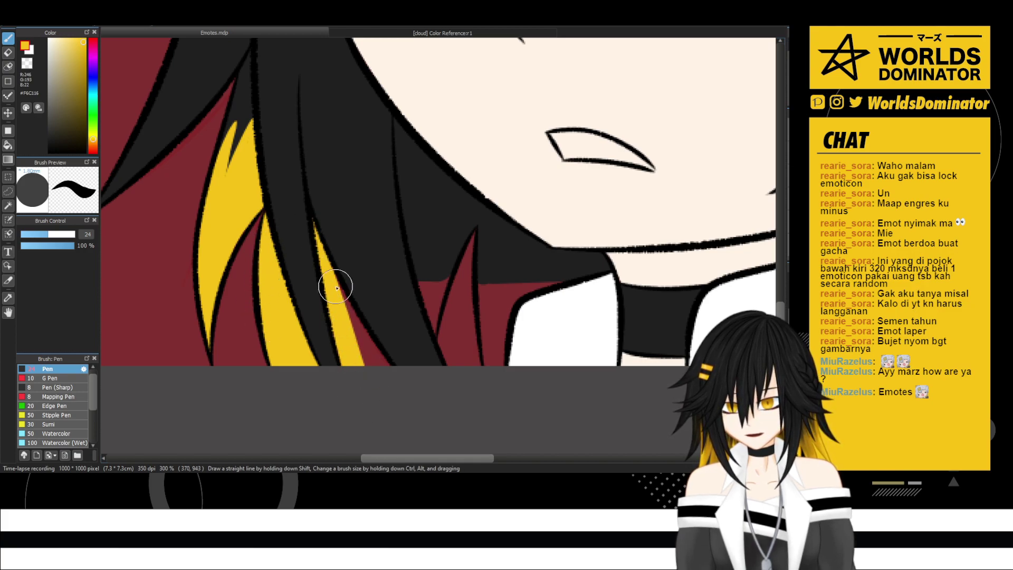
scroll(340, 321, "down", 4)
scroll(309, 344, "down", 1)
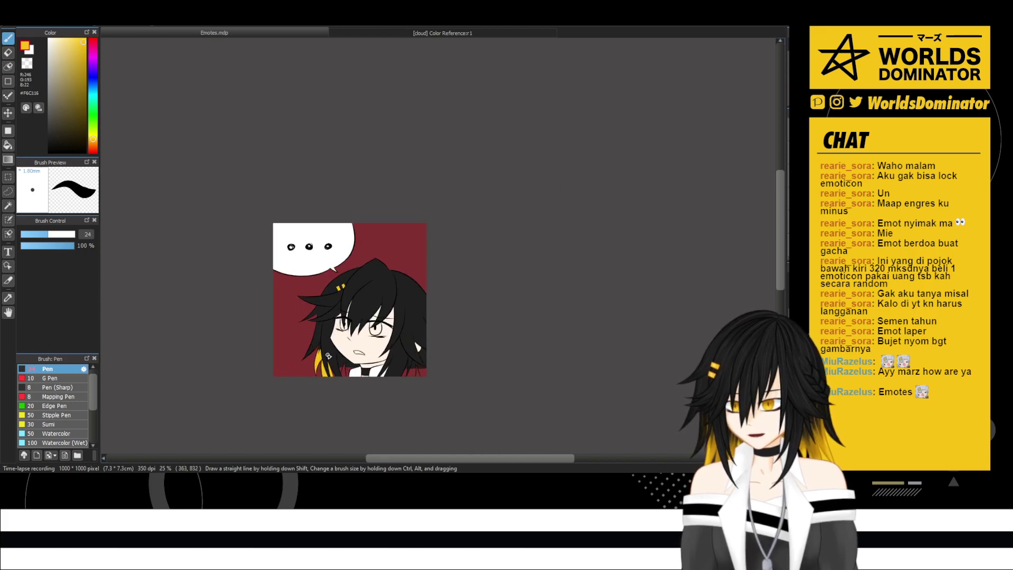
scroll(327, 359, "up", 6)
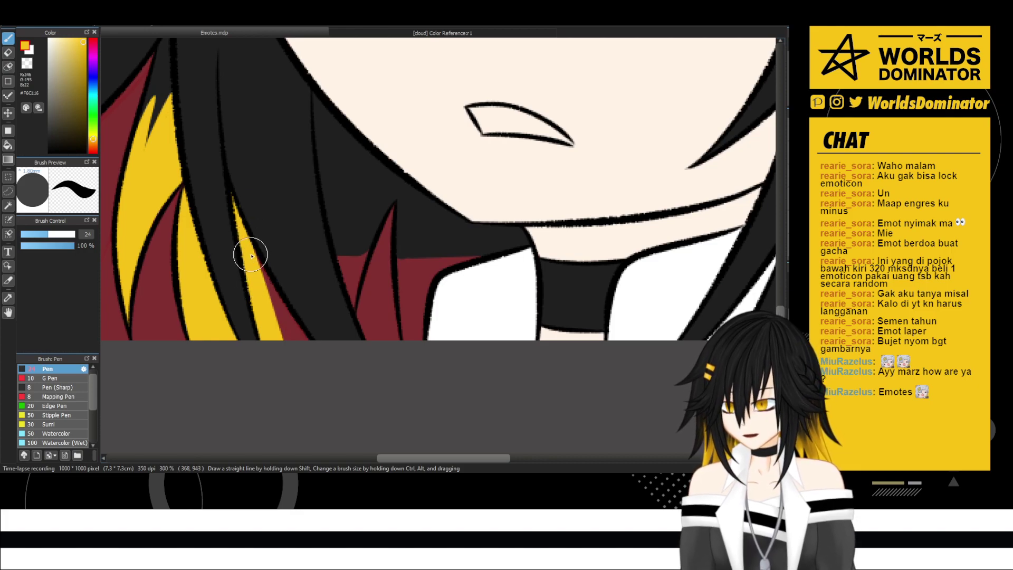
mouse_move(247, 246)
left_mouse_down()
mouse_move(290, 335)
mouse_move(250, 237)
mouse_move(329, 380)
mouse_move(265, 283)
mouse_move(295, 353)
left_mouse_up()
key("e")
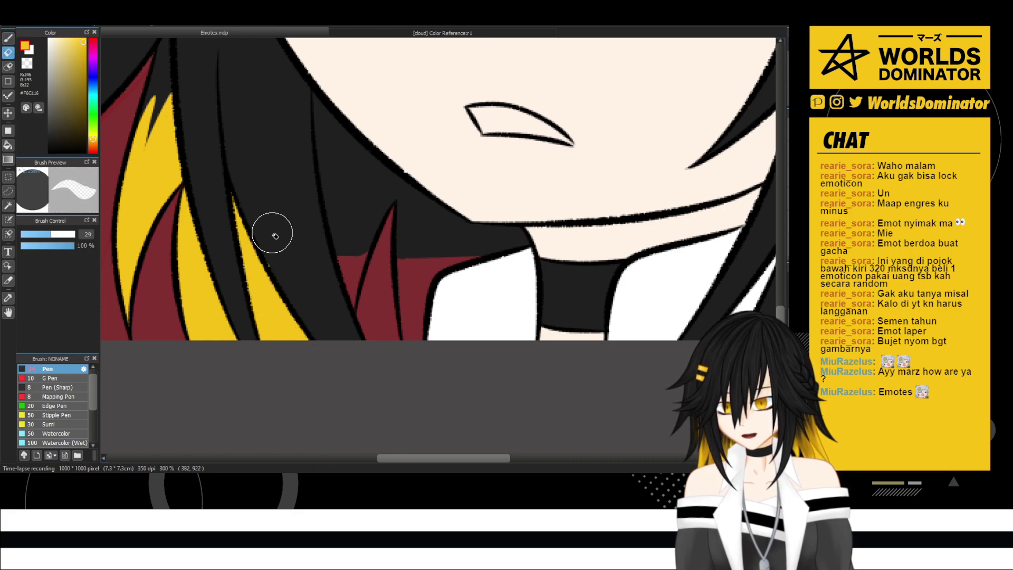
left_click_drag(271, 229, 284, 254)
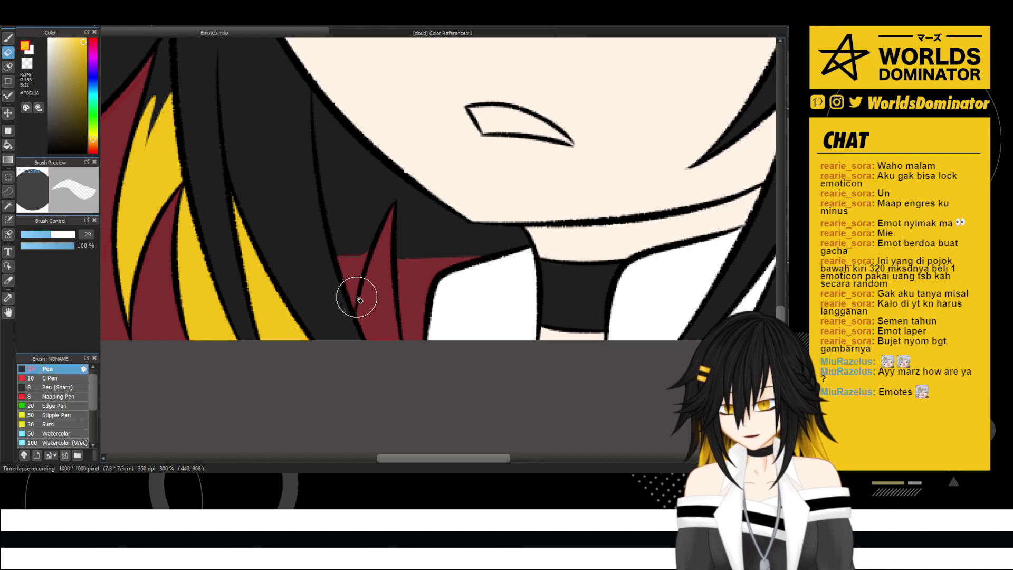
- Paint the inner hair between the strand line and the left collar yellow with spiky upper tips, undoing the misplaced strokes
key("p")
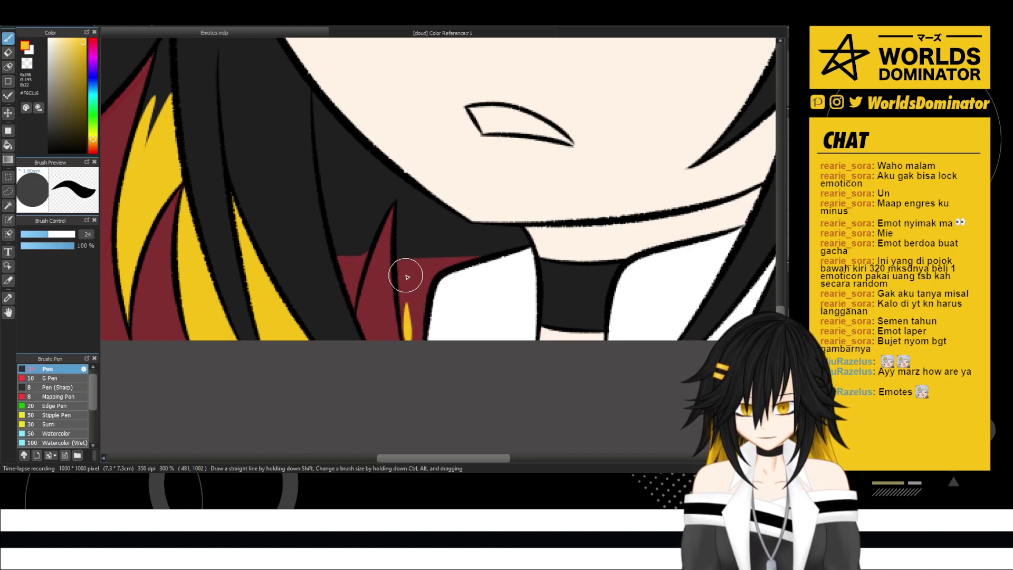
left_click_drag(408, 337, 403, 302)
left_click_drag(396, 210, 408, 329)
key("ctrl+z")
key("ctrl+z")
key("ctrl+z")
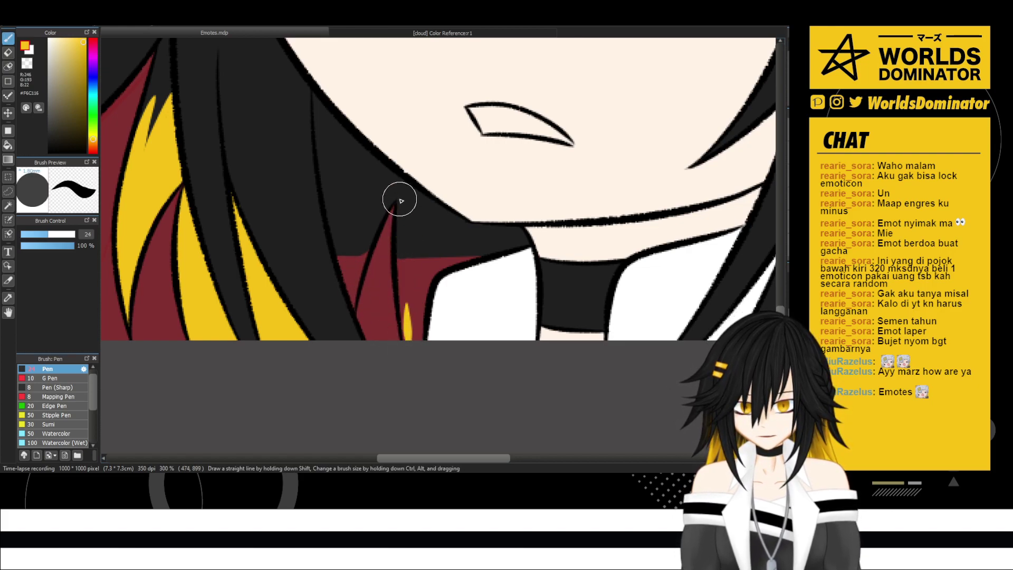
mouse_move(400, 202)
left_mouse_down()
mouse_move(412, 338)
mouse_move(400, 265)
mouse_move(403, 344)
mouse_move(418, 234)
left_mouse_up()
key("ctrl+z")
mouse_move(407, 274)
left_mouse_down()
mouse_move(415, 225)
mouse_move(415, 340)
mouse_move(421, 235)
mouse_move(423, 316)
mouse_move(442, 216)
mouse_move(447, 268)
mouse_move(442, 236)
mouse_move(445, 266)
left_mouse_up()
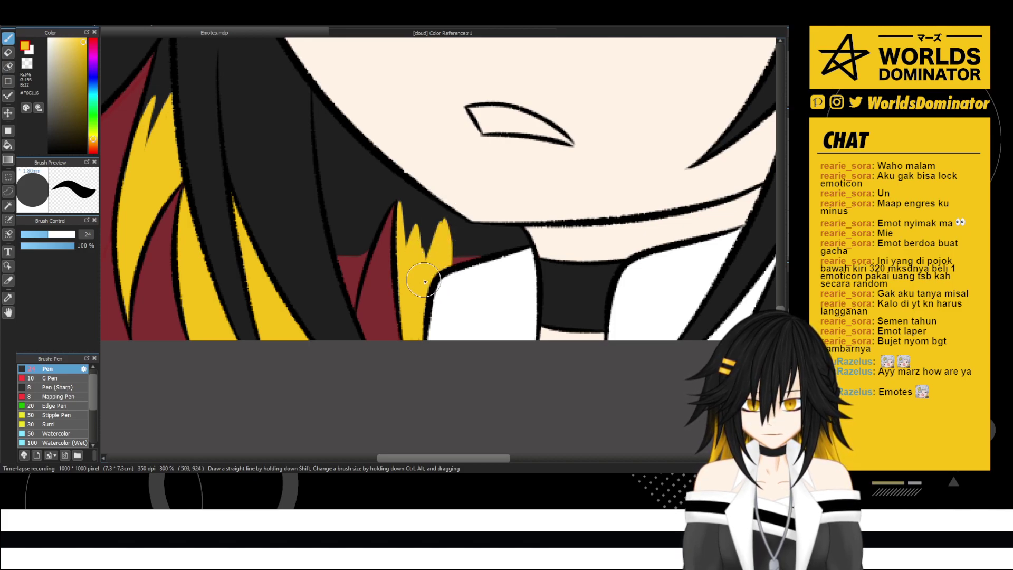
left_click_drag(422, 242, 424, 285)
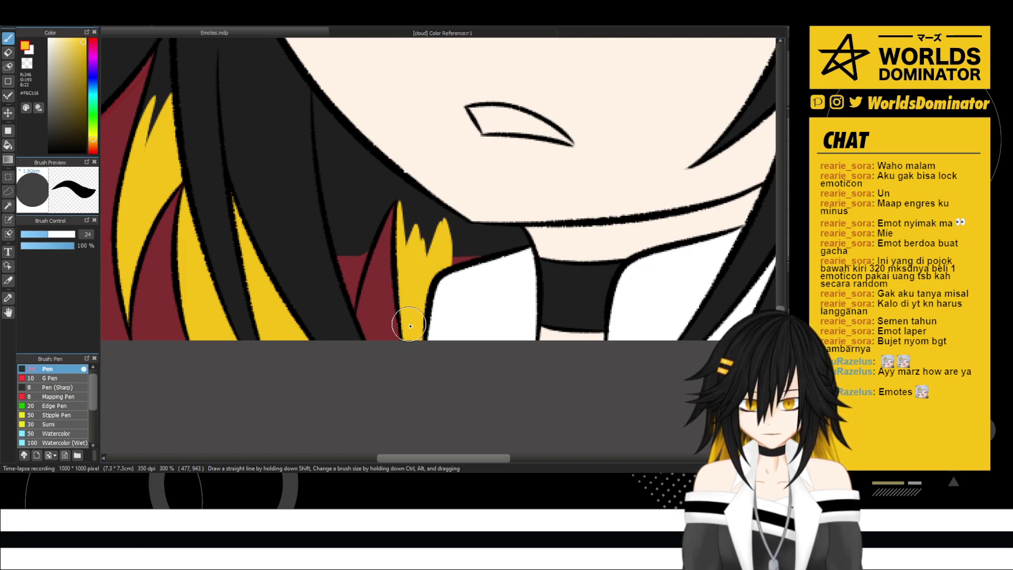
mouse_move(410, 325)
left_mouse_down()
mouse_move(486, 248)
mouse_move(452, 249)
mouse_move(458, 267)
mouse_move(482, 249)
mouse_move(467, 259)
left_mouse_up()
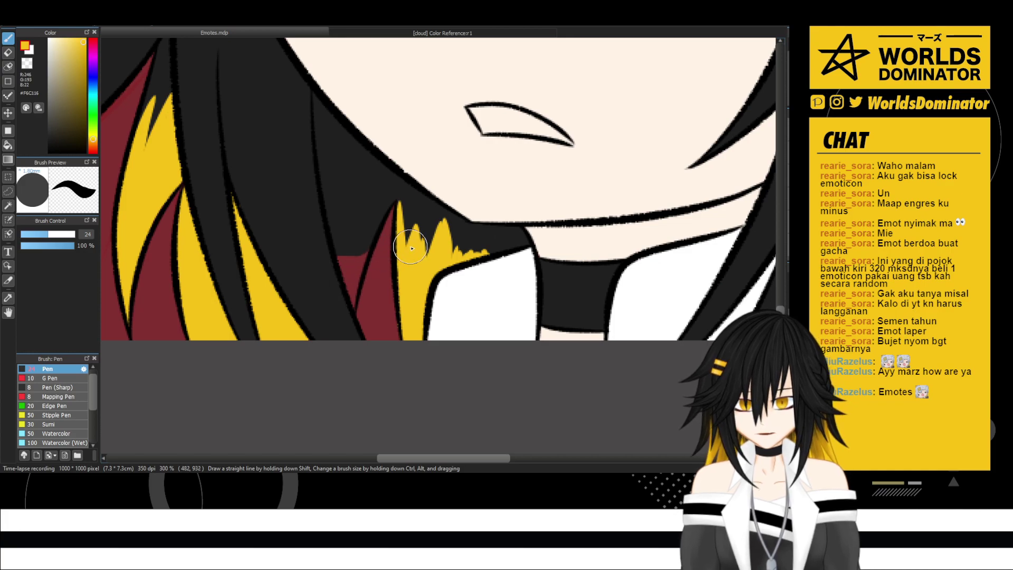
- Fill the small red hair gap beside the third yellow strand with yellow, tapering spikes up into the black hair
mouse_move(362, 260)
left_mouse_down()
mouse_move(373, 237)
mouse_move(353, 312)
left_mouse_up()
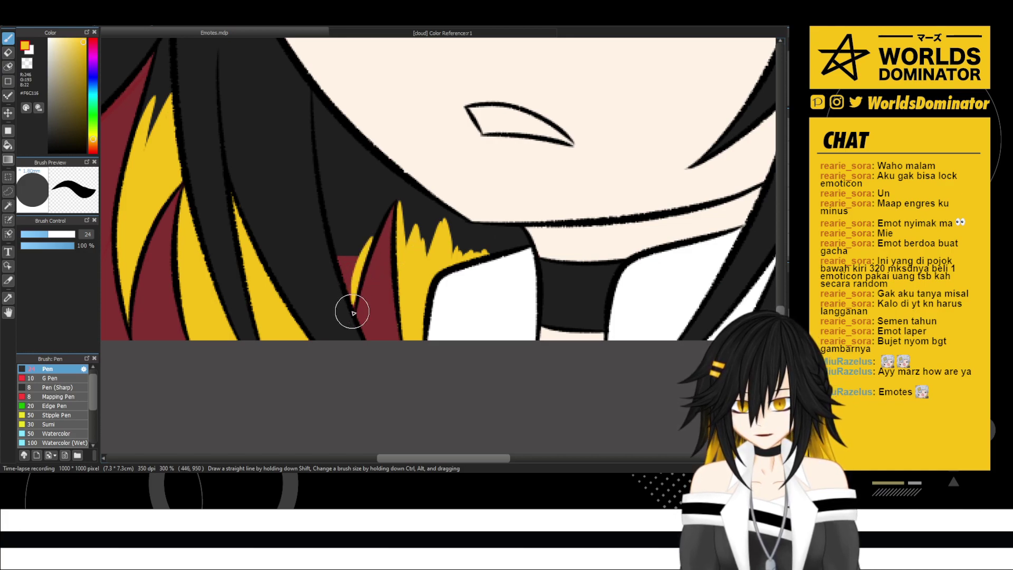
mouse_move(336, 240)
left_mouse_down()
mouse_move(353, 311)
mouse_move(336, 231)
mouse_move(350, 287)
mouse_move(347, 244)
mouse_move(352, 286)
mouse_move(376, 175)
mouse_move(354, 264)
left_mouse_up()
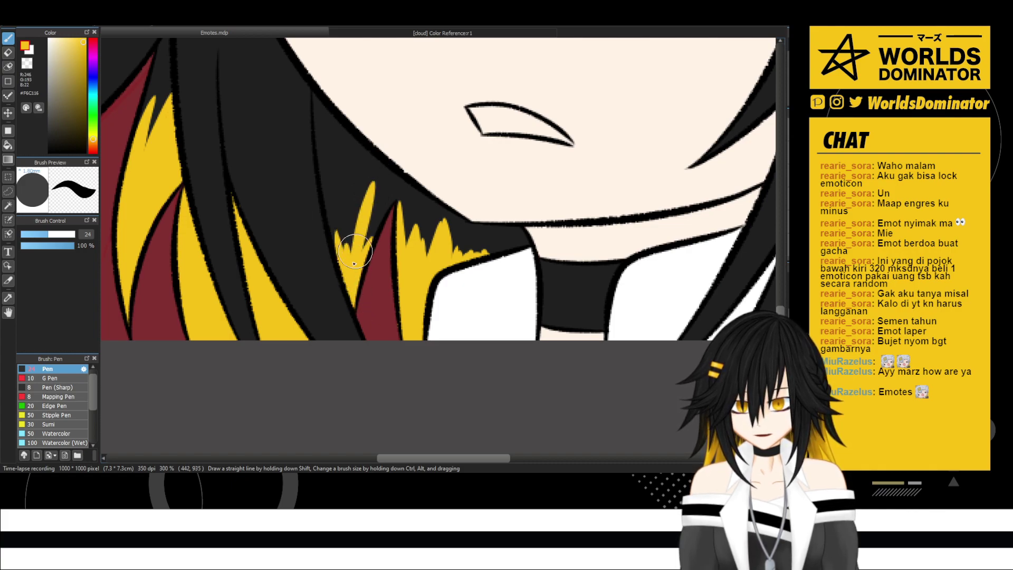
left_click_drag(369, 198, 344, 275)
mouse_move(344, 268)
left_mouse_down()
mouse_move(345, 198)
mouse_move(334, 250)
mouse_move(336, 202)
left_mouse_up()
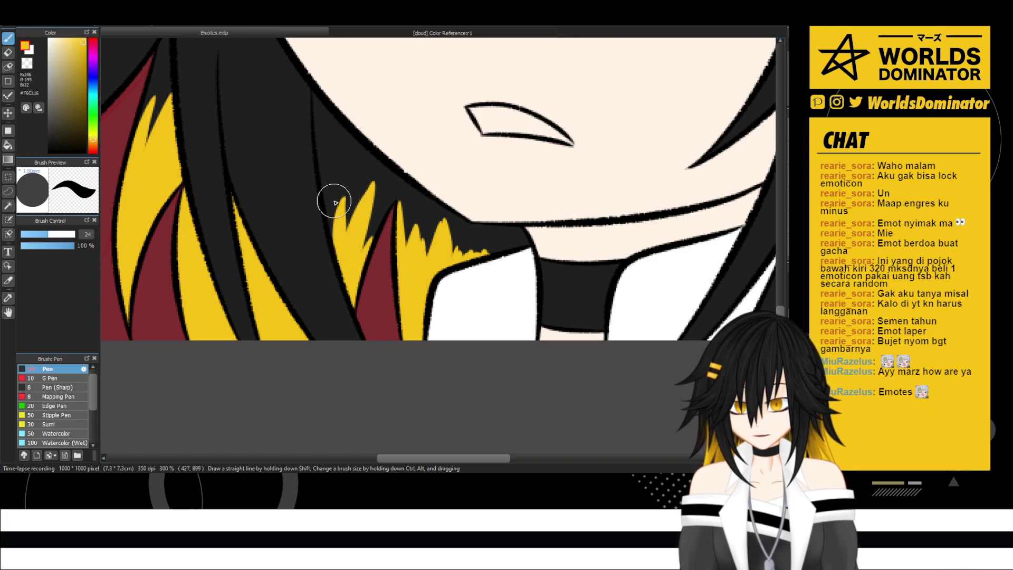
scroll(334, 202, "down", 6)
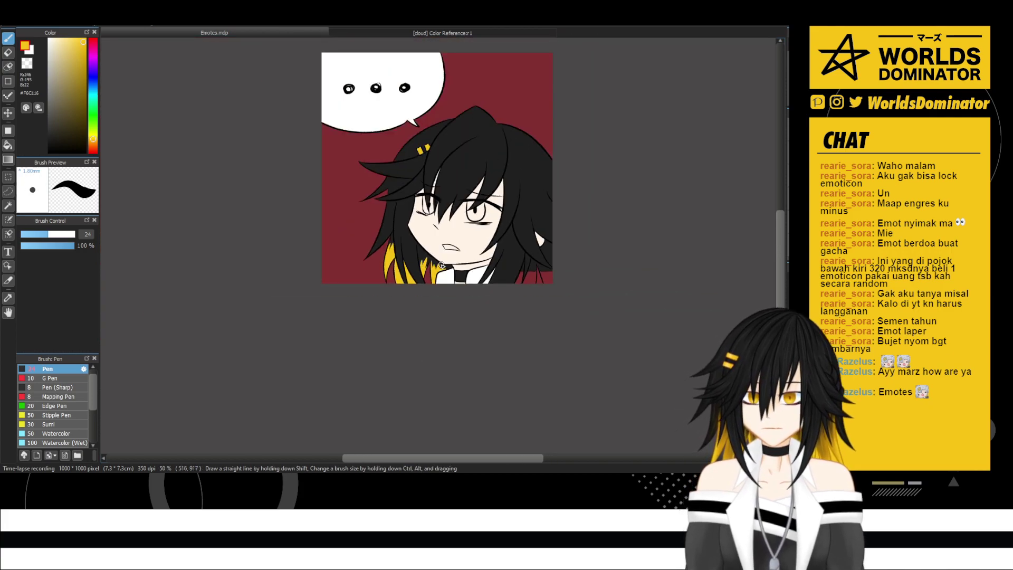
- Extend the yellow inner hair up to the jawline with spiky strokes between the long strand and the left collar
scroll(441, 264, "up", 4)
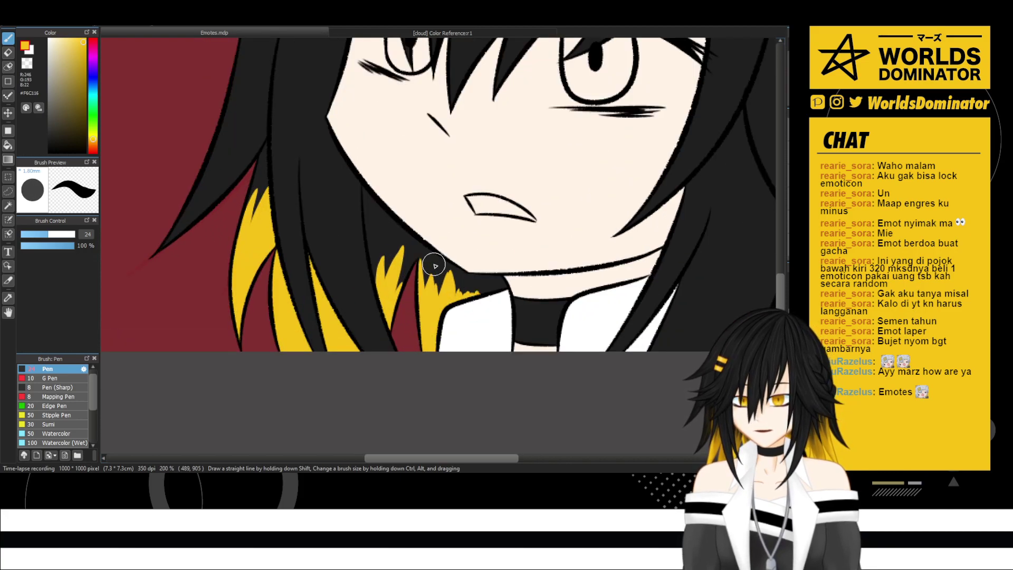
mouse_move(374, 210)
left_mouse_down()
mouse_move(364, 235)
mouse_move(371, 227)
left_mouse_up()
mouse_move(371, 274)
left_mouse_down()
mouse_move(375, 220)
mouse_move(366, 260)
mouse_move(373, 293)
left_mouse_up()
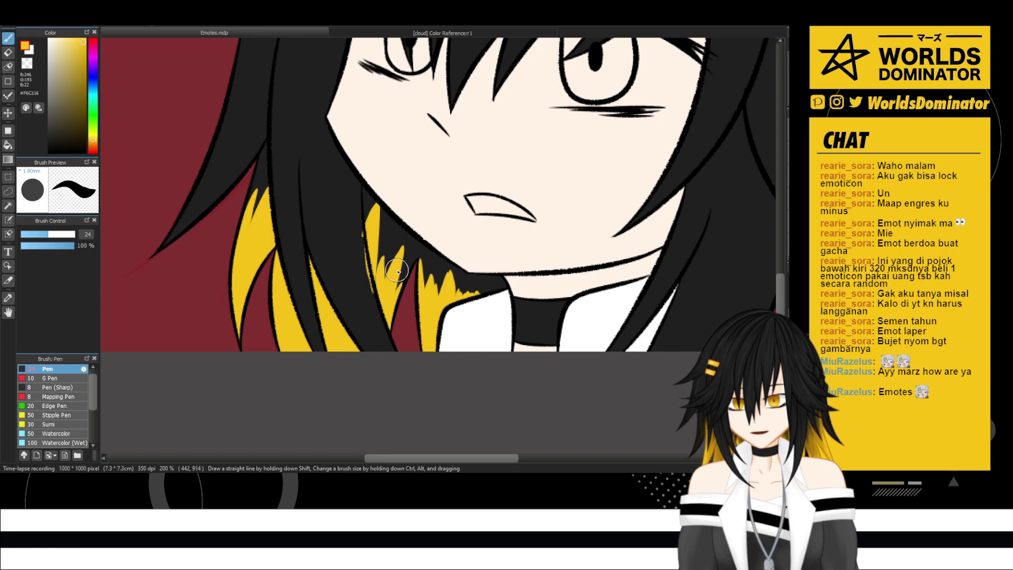
mouse_move(453, 267)
left_mouse_down()
mouse_move(440, 299)
mouse_move(455, 266)
mouse_move(454, 293)
mouse_move(454, 266)
mouse_move(454, 299)
mouse_move(494, 271)
mouse_move(478, 292)
left_mouse_up()
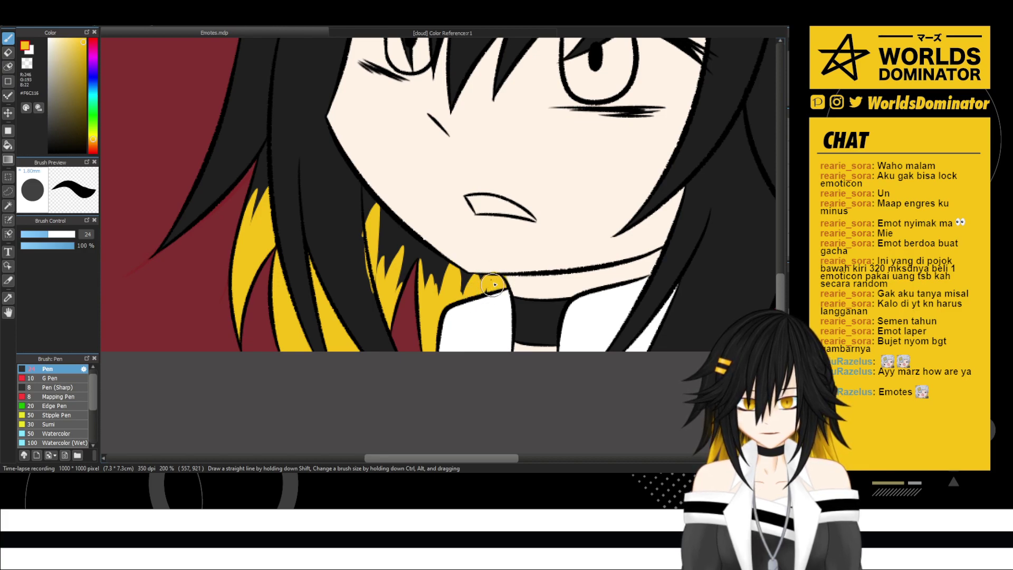
- Erase the yellow spilling over the long strand's outline and onto the chin above the left collar
scroll(494, 275, "up", 1)
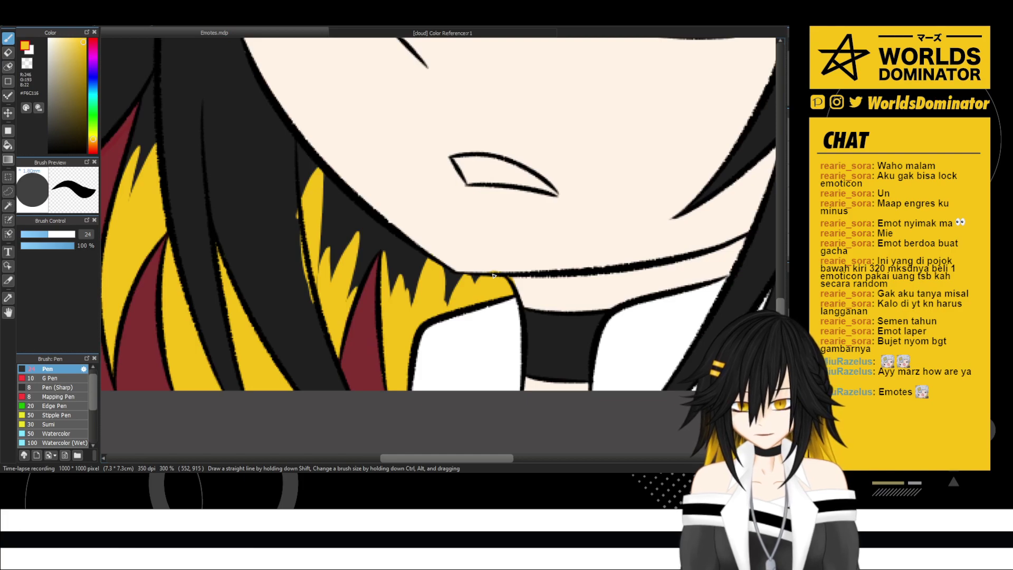
key("e")
left_click_drag(279, 207, 288, 265)
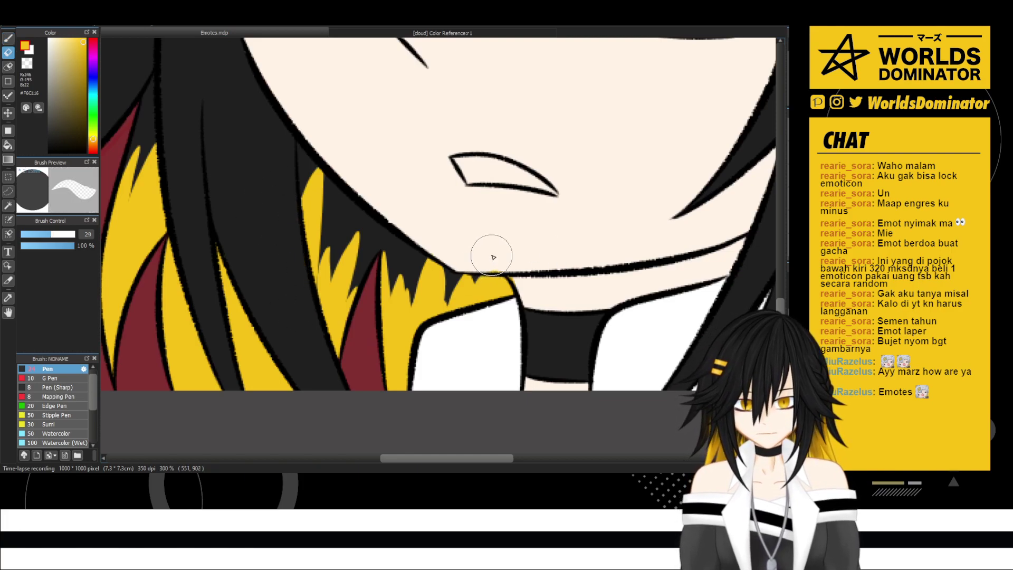
left_click_drag(491, 256, 520, 265)
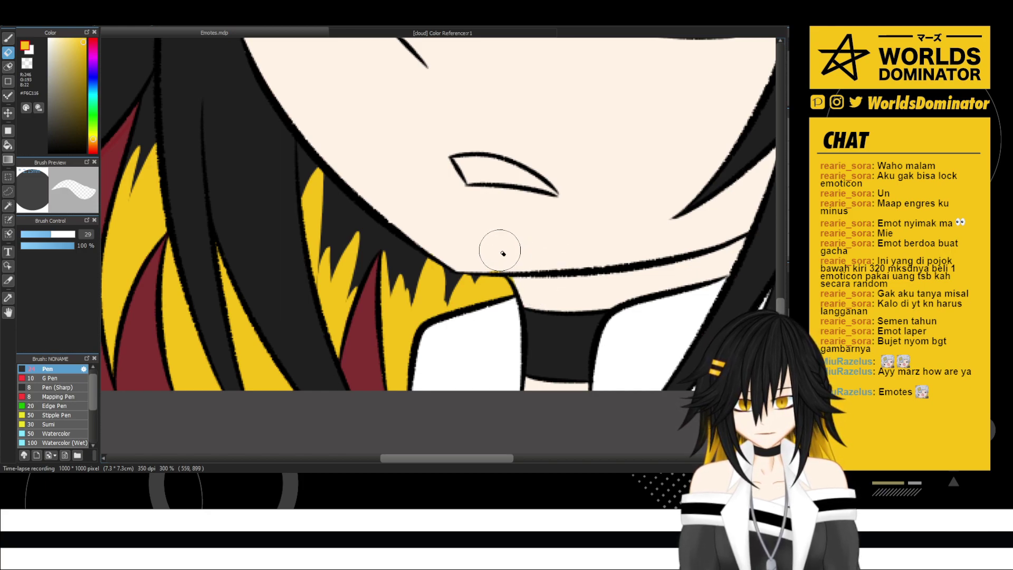
key("ctrl+z")
left_click_drag(498, 244, 513, 266)
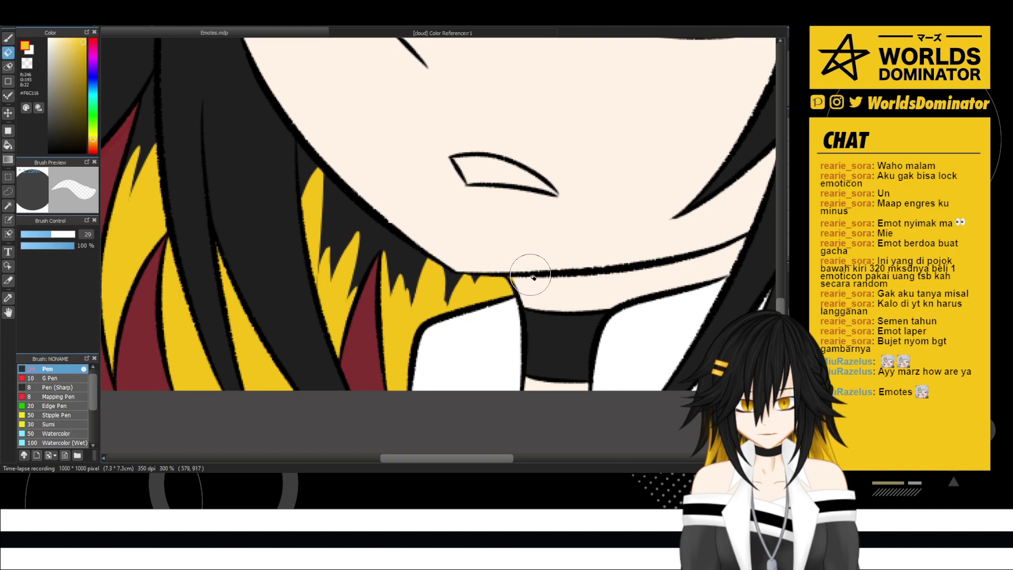
- Paint the iris of the left eye yellow on both sides of the hair strand crossing it
scroll(527, 258, "down", 4)
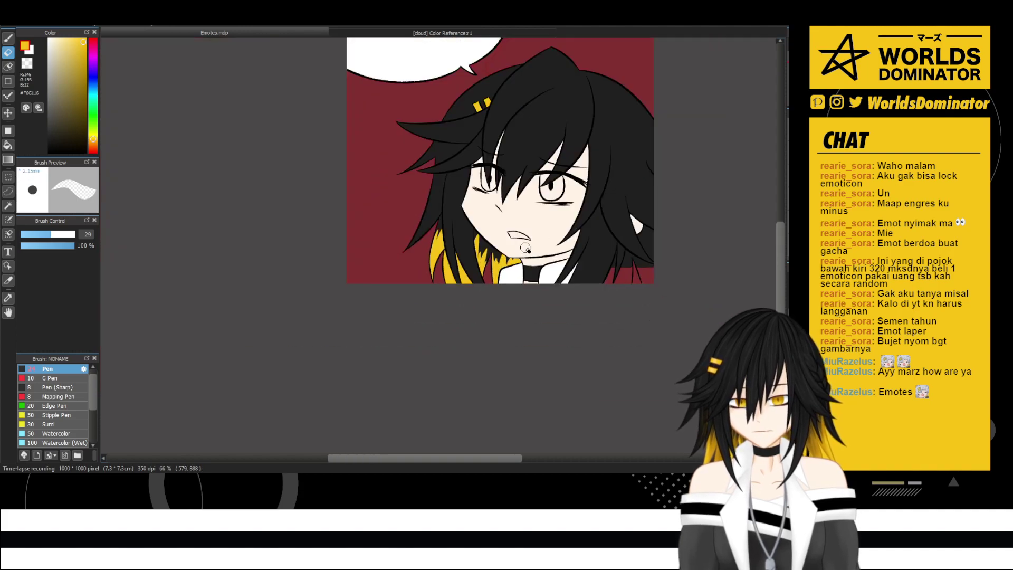
left_click_drag(529, 229, 422, 238)
scroll(535, 274, "up", 4)
scroll(570, 328, "down", 3)
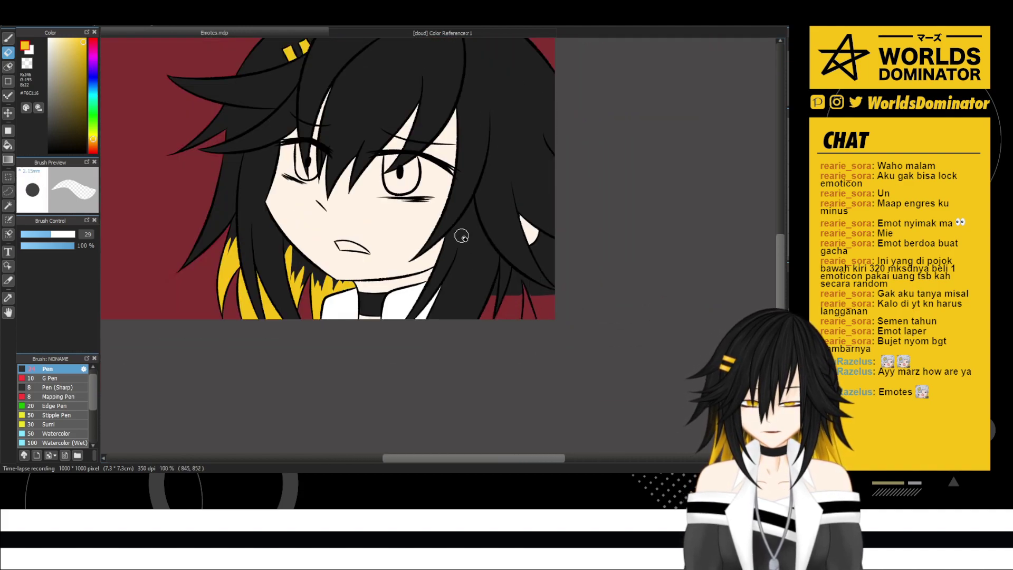
scroll(459, 233, "up", 1)
scroll(368, 222, "up", 2)
key("b")
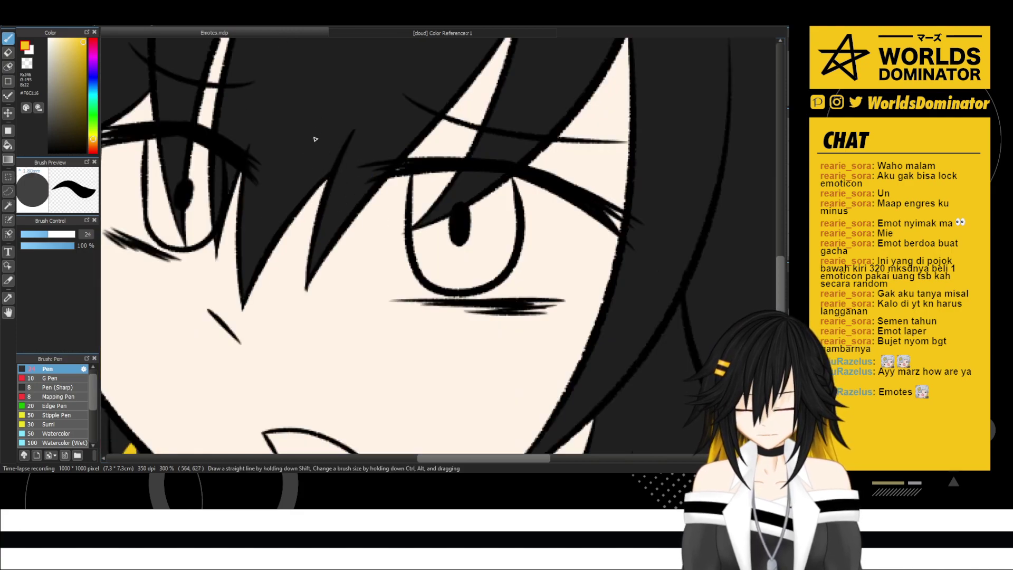
left_click_drag(314, 140, 416, 168)
mouse_move(299, 174)
left_mouse_down()
mouse_move(298, 221)
mouse_move(301, 184)
mouse_move(300, 221)
mouse_move(304, 212)
mouse_move(314, 248)
mouse_move(306, 269)
mouse_move(287, 264)
mouse_move(296, 227)
left_mouse_up()
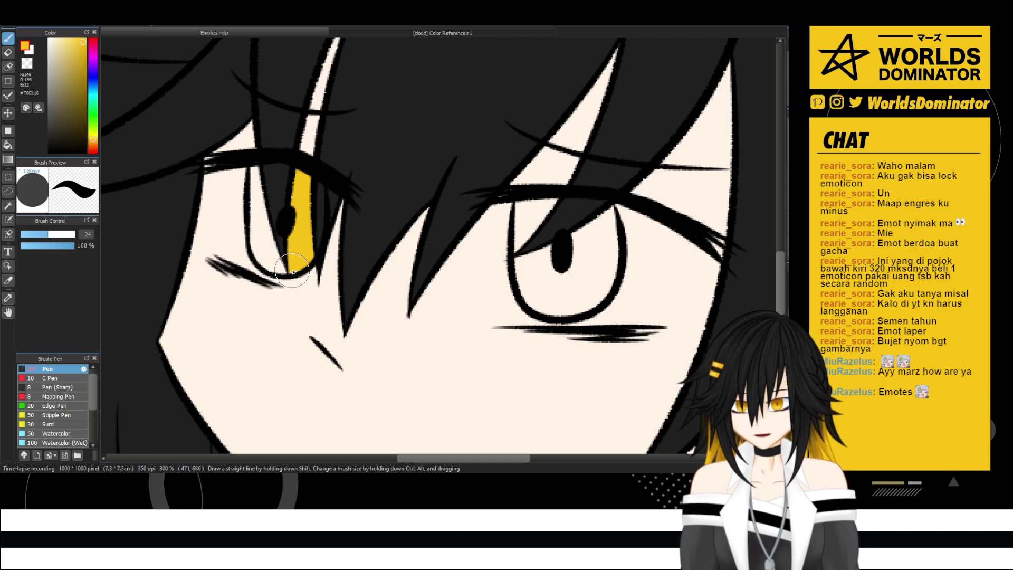
mouse_move(289, 273)
left_mouse_down()
mouse_move(258, 222)
mouse_move(258, 178)
mouse_move(266, 268)
mouse_move(259, 194)
mouse_move(263, 252)
mouse_move(284, 273)
mouse_move(262, 186)
left_mouse_up()
key("e")
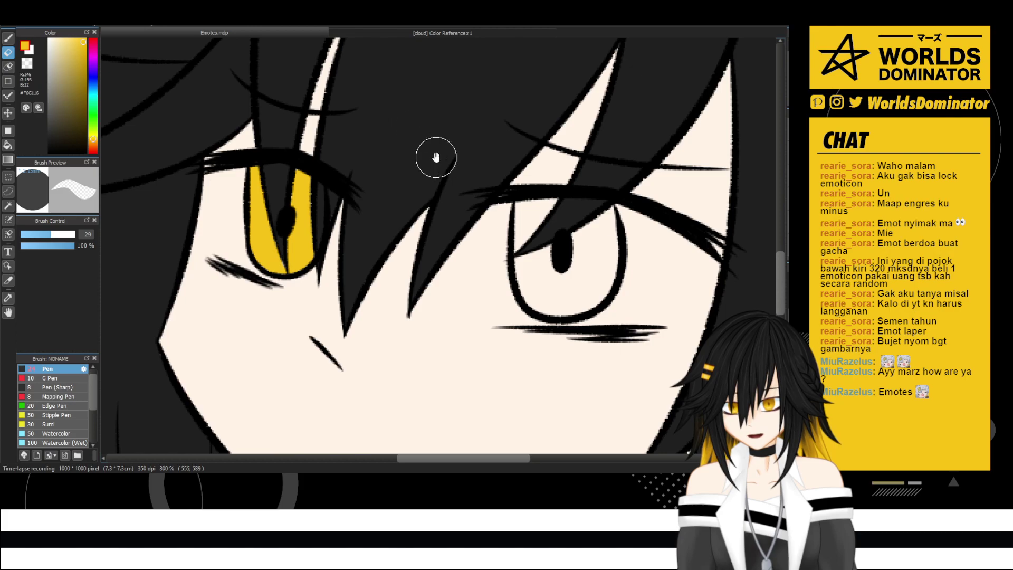
- Paint the iris of the right eye yellow, both above and below the hair tip overlapping it
left_click_drag(430, 199, 283, 190)
key("b")
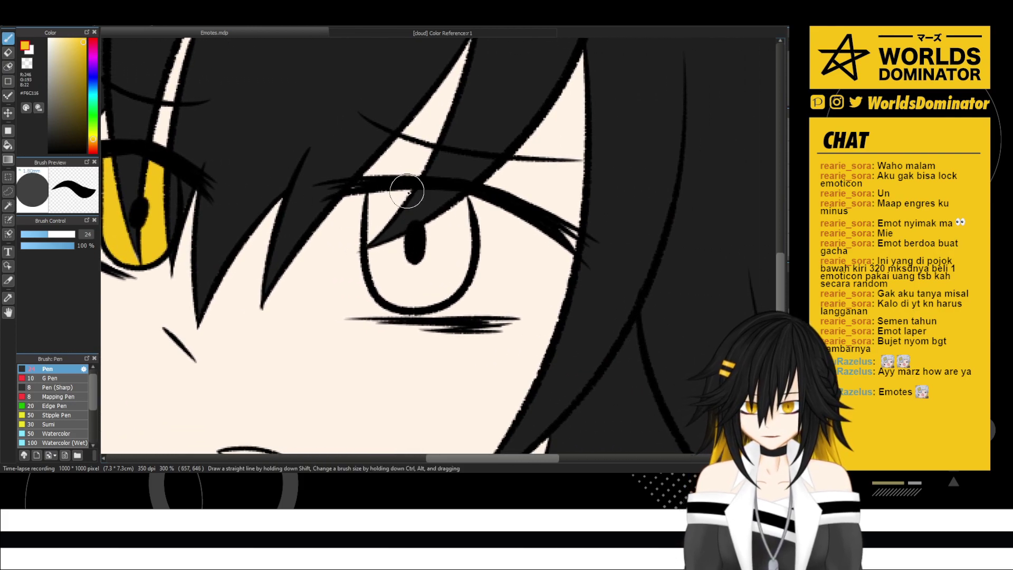
mouse_move(408, 190)
left_mouse_down()
mouse_move(369, 244)
mouse_move(380, 200)
mouse_move(378, 211)
left_mouse_up()
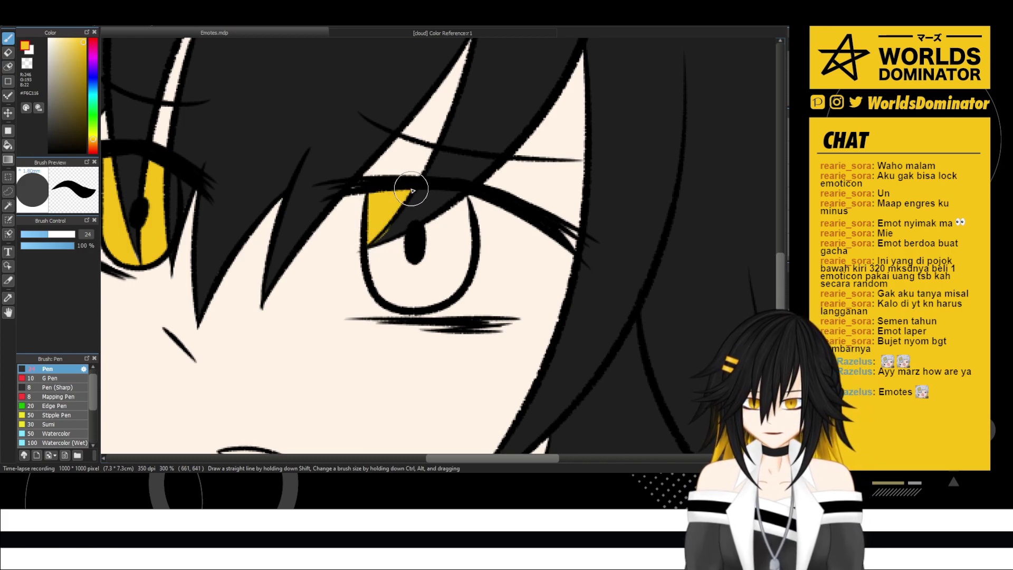
key("e")
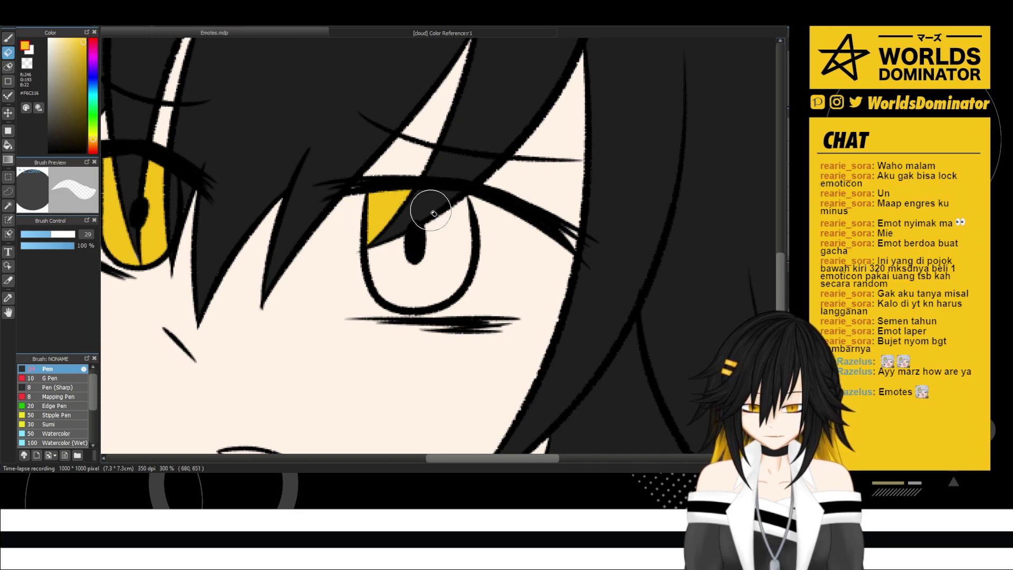
key("p")
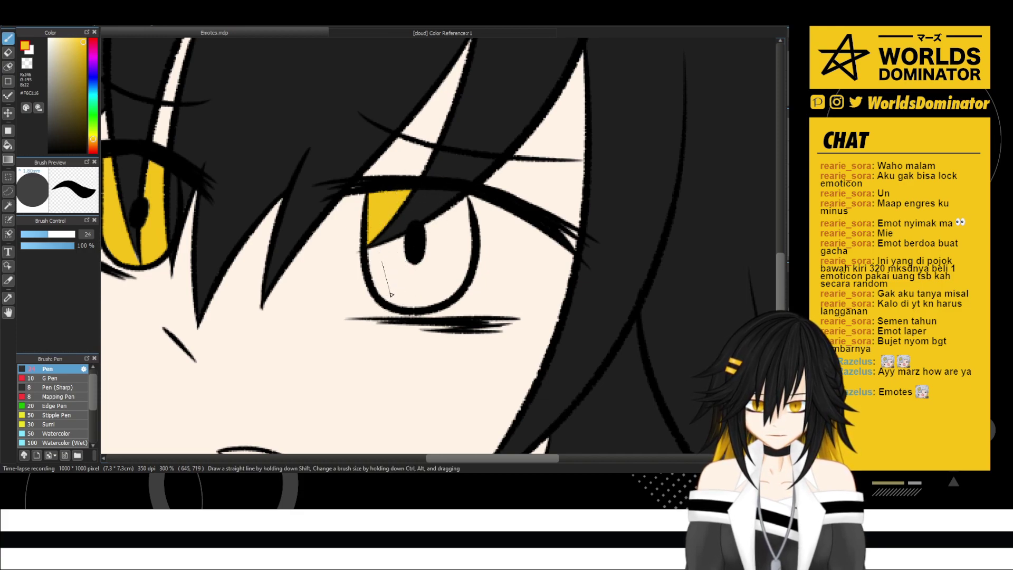
mouse_move(391, 295)
left_mouse_down()
mouse_move(394, 284)
mouse_move(438, 288)
mouse_move(460, 263)
mouse_move(457, 216)
mouse_move(395, 260)
mouse_move(402, 285)
left_mouse_up()
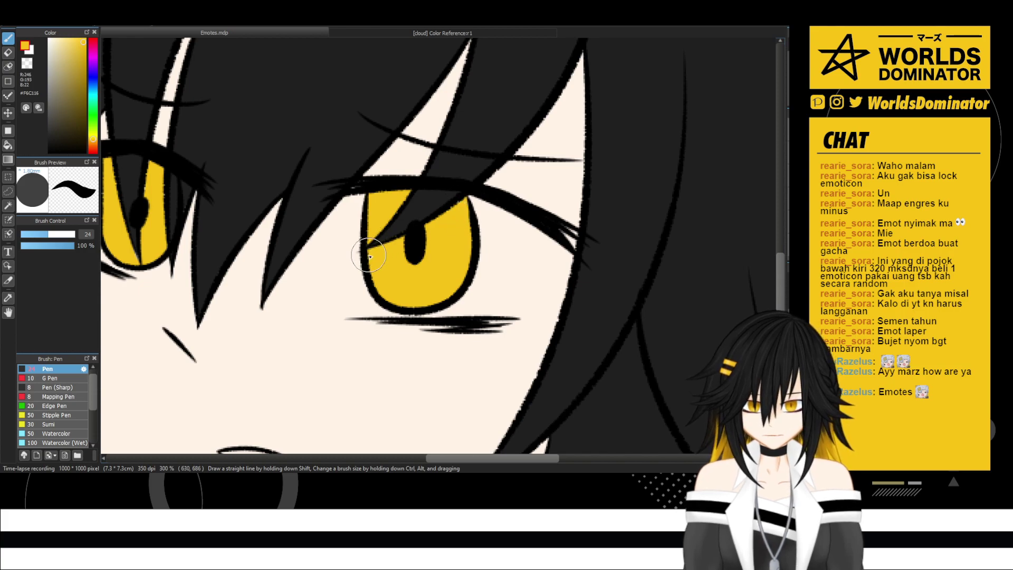
- Paint the hair in the canvas's lower-right corner yellow with spiky upper tips, redoing the first stroke
scroll(377, 256, "down", 3)
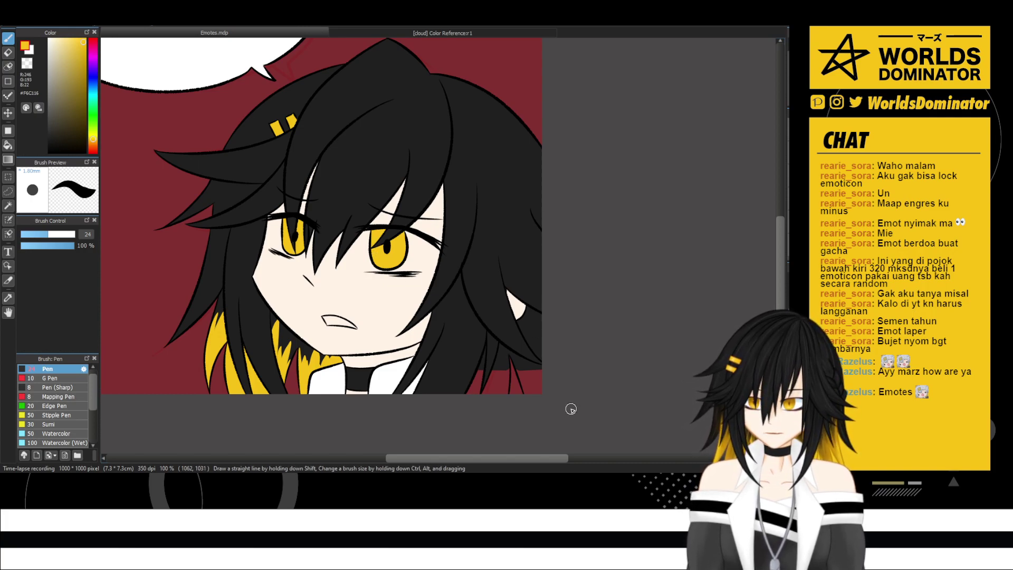
scroll(571, 408, "up", 3)
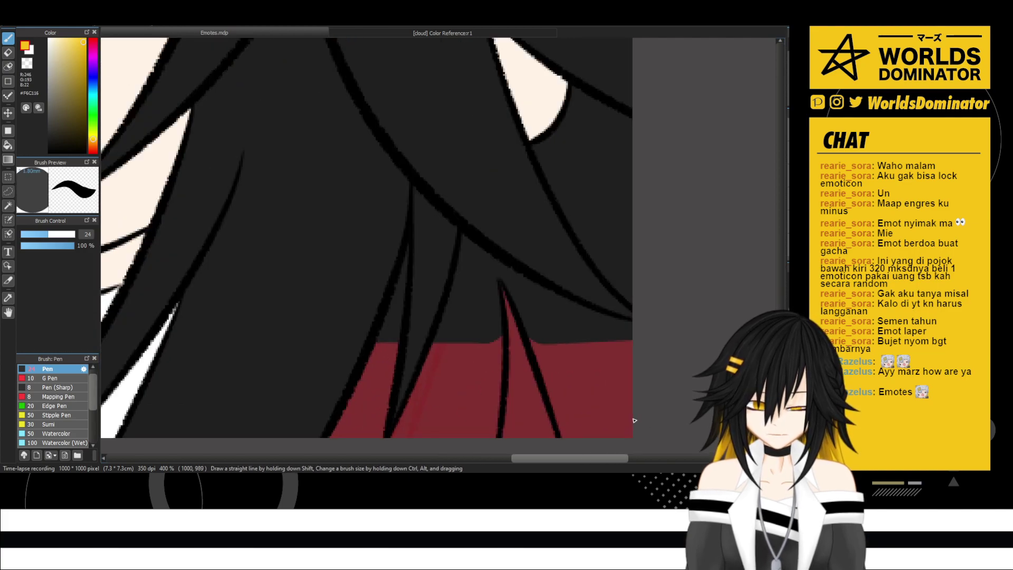
mouse_move(486, 283)
left_mouse_down()
mouse_move(425, 204)
mouse_move(508, 358)
left_mouse_up()
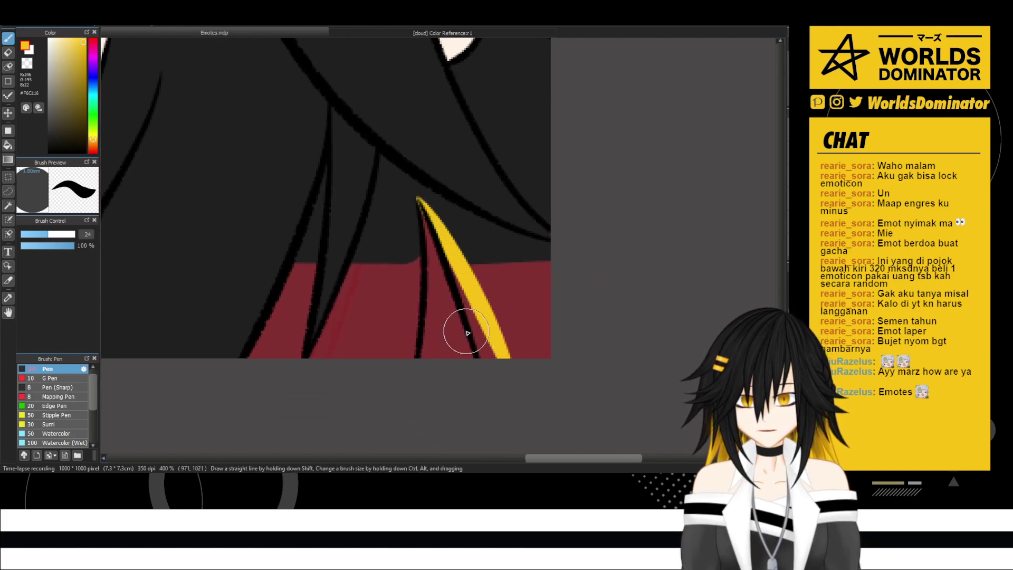
key("ctrl+z")
left_click_drag(425, 205, 510, 355)
left_click_drag(452, 248, 499, 359)
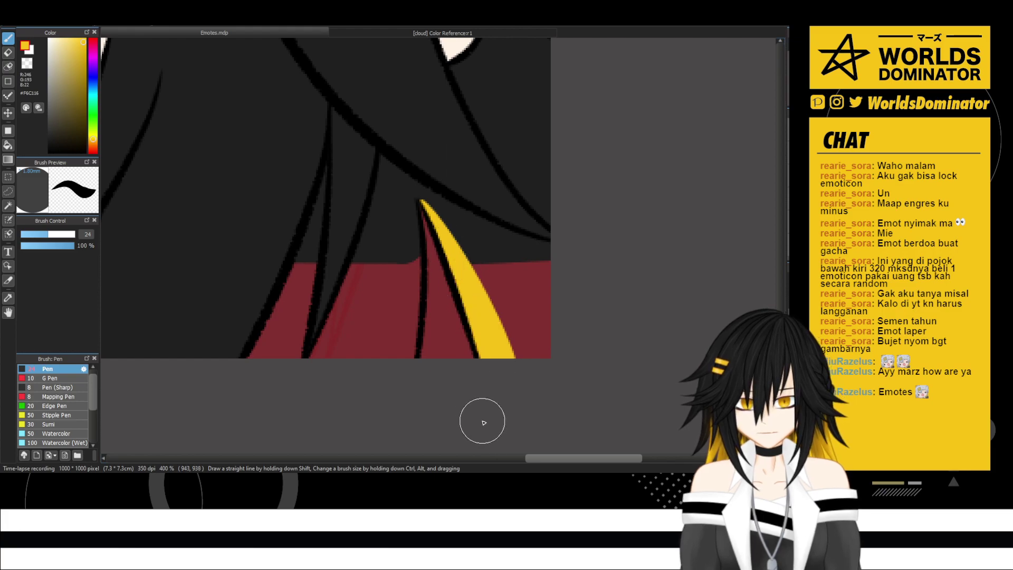
mouse_move(478, 272)
left_mouse_down()
mouse_move(466, 215)
mouse_move(526, 364)
left_mouse_up()
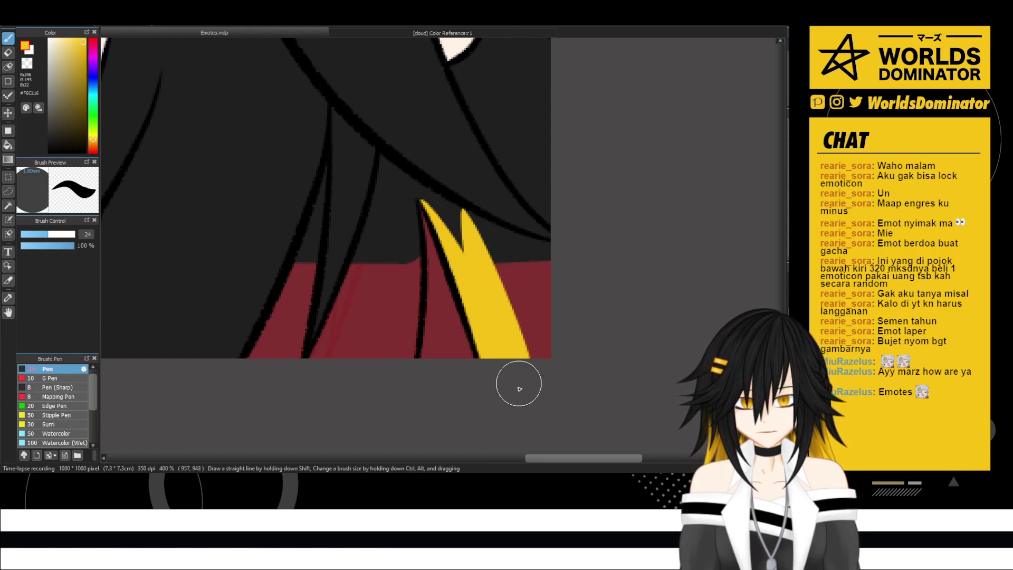
left_click_drag(499, 229, 520, 313)
left_click_drag(508, 232, 544, 355)
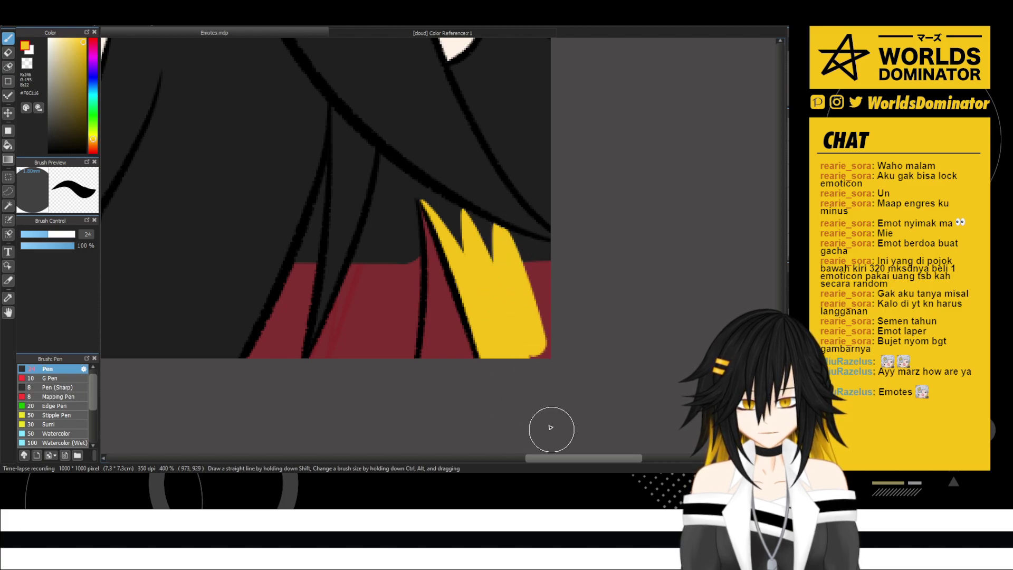
left_click_drag(515, 238, 543, 380)
left_click_drag(517, 234, 585, 327)
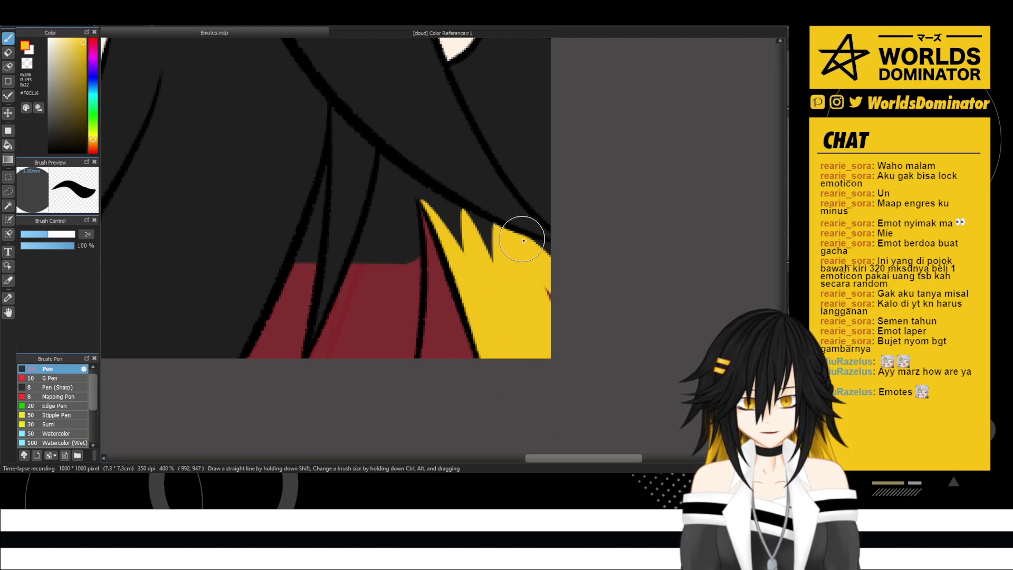
- Paint yellow spikes in the hair below the ear at the right canvas edge and erase the spill over the outline
scroll(533, 221, "up", 3)
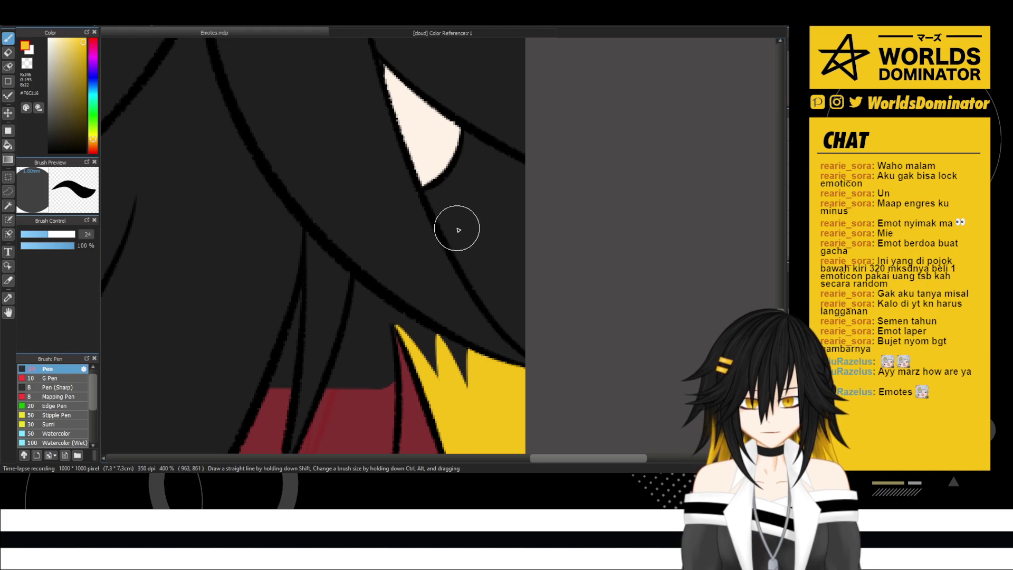
left_click_drag(457, 229, 469, 299)
mouse_move(464, 251)
left_mouse_down()
mouse_move(524, 384)
mouse_move(467, 261)
mouse_move(493, 322)
left_mouse_up()
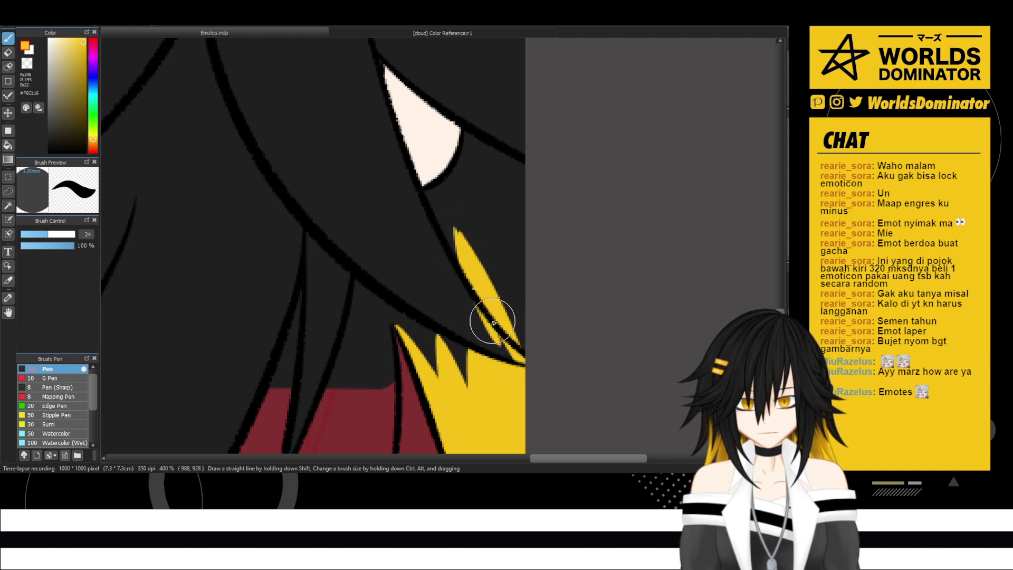
mouse_move(524, 230)
left_mouse_down()
mouse_move(511, 360)
mouse_move(517, 291)
mouse_move(469, 331)
mouse_move(471, 294)
mouse_move(503, 353)
mouse_move(484, 314)
mouse_move(518, 360)
mouse_move(499, 337)
mouse_move(547, 371)
left_mouse_up()
key("e")
left_click_drag(489, 333, 545, 379)
left_click_drag(501, 345, 531, 385)
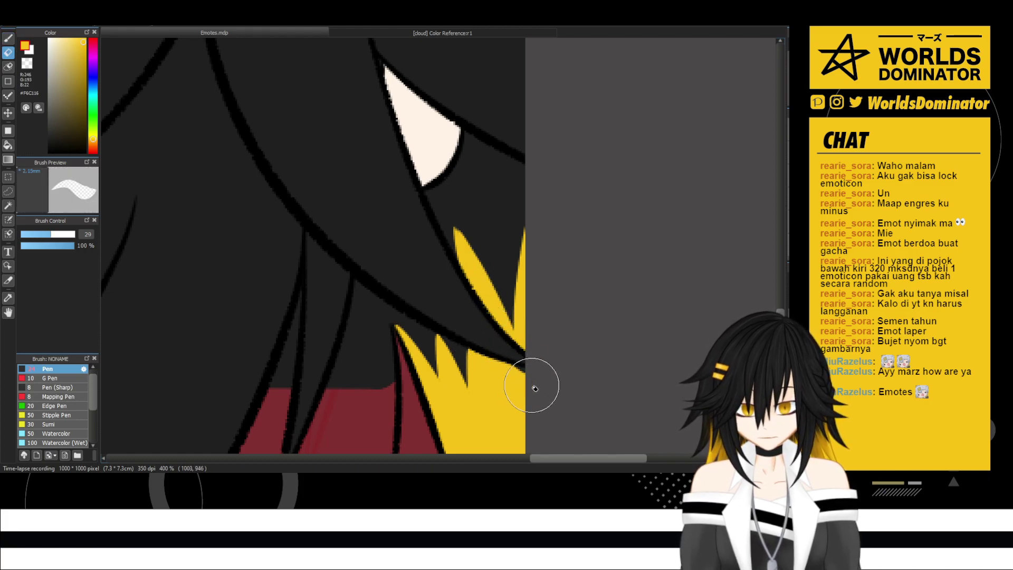
- Fill the narrow red gap between the long right strand and the thin strand beside it with yellow, redoing the first stroke
key("b")
left_click_drag(332, 348, 450, 213)
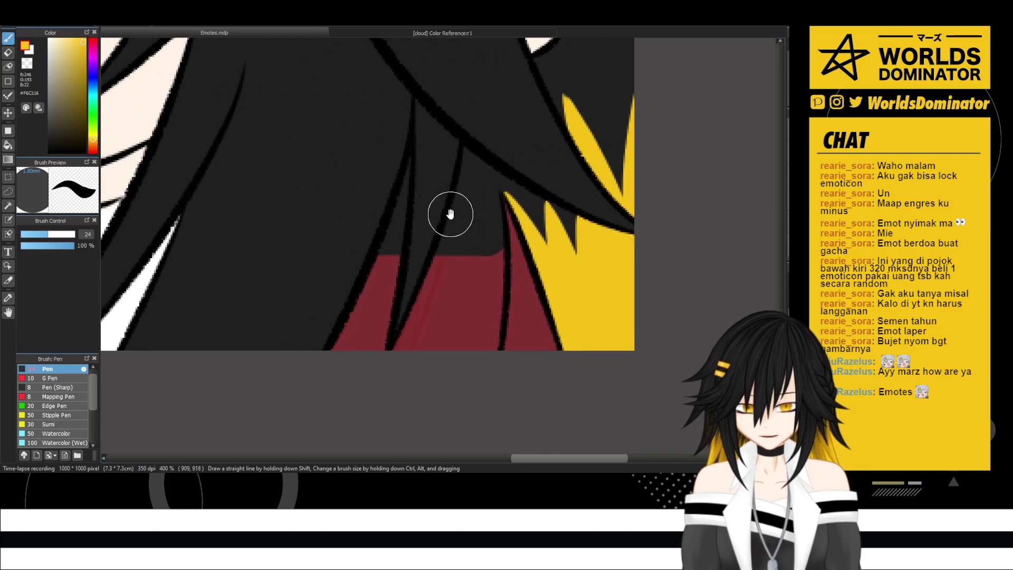
left_click_drag(389, 240, 314, 352)
key("ctrl+z")
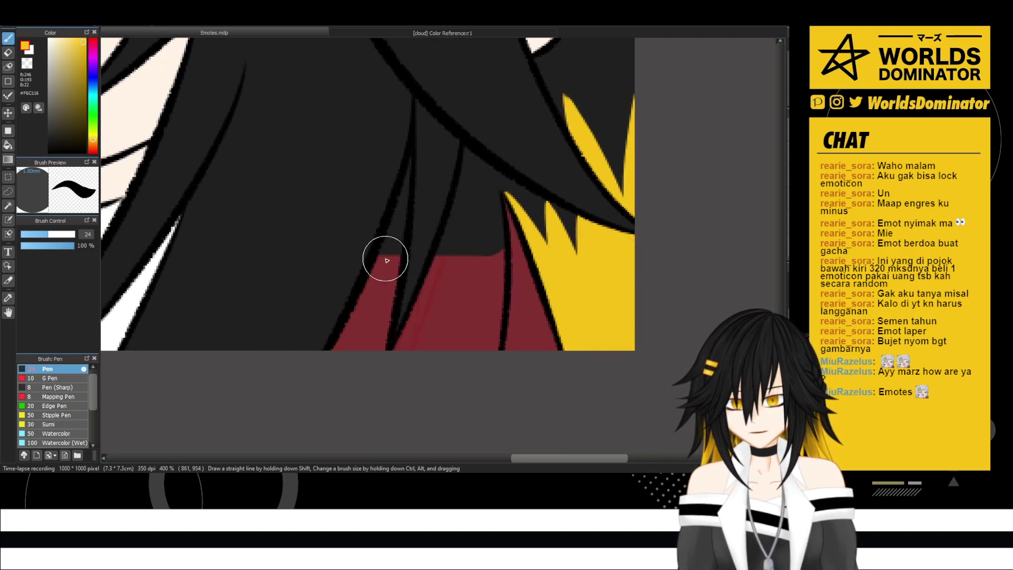
left_click_drag(387, 260, 317, 384)
left_click_drag(385, 255, 350, 402)
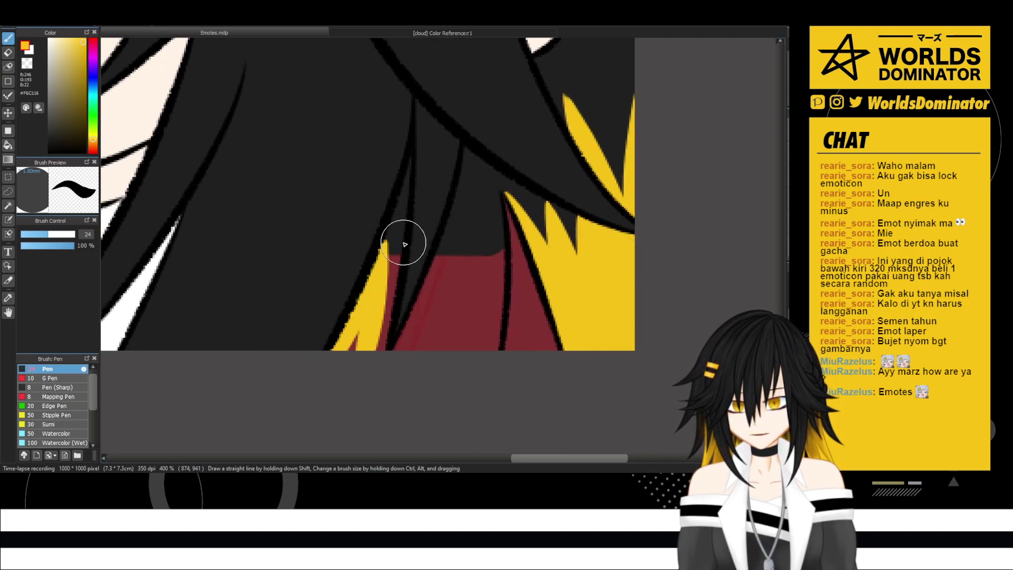
mouse_move(404, 244)
left_mouse_down()
mouse_move(357, 358)
mouse_move(383, 298)
mouse_move(352, 407)
mouse_move(382, 310)
mouse_move(376, 359)
left_mouse_up()
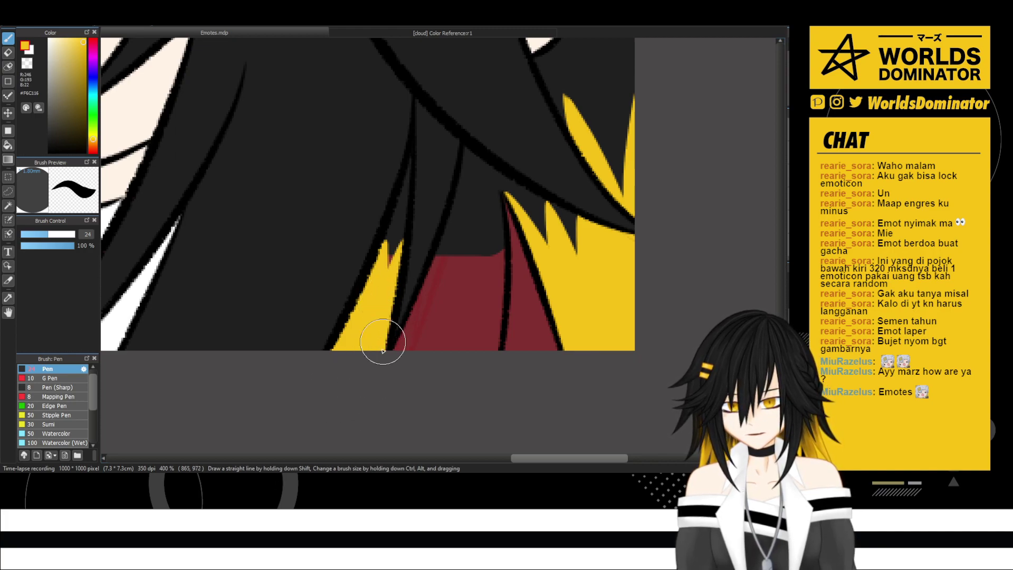
- Paint the red area between the two thin strands left of the canvas's lower-right corner yellow with spiky upper tips
scroll(382, 348, "down", 5)
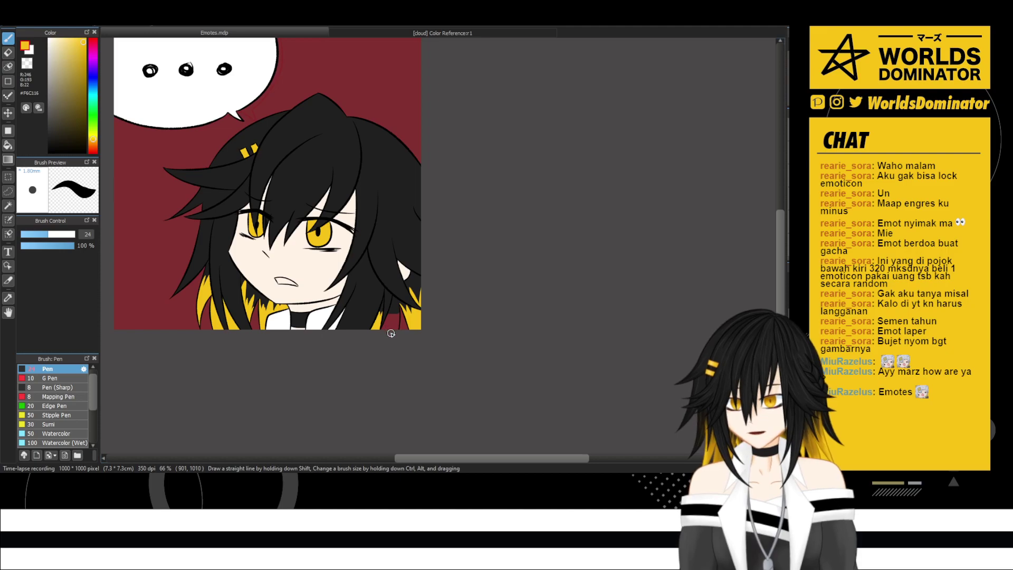
scroll(391, 332, "up", 5)
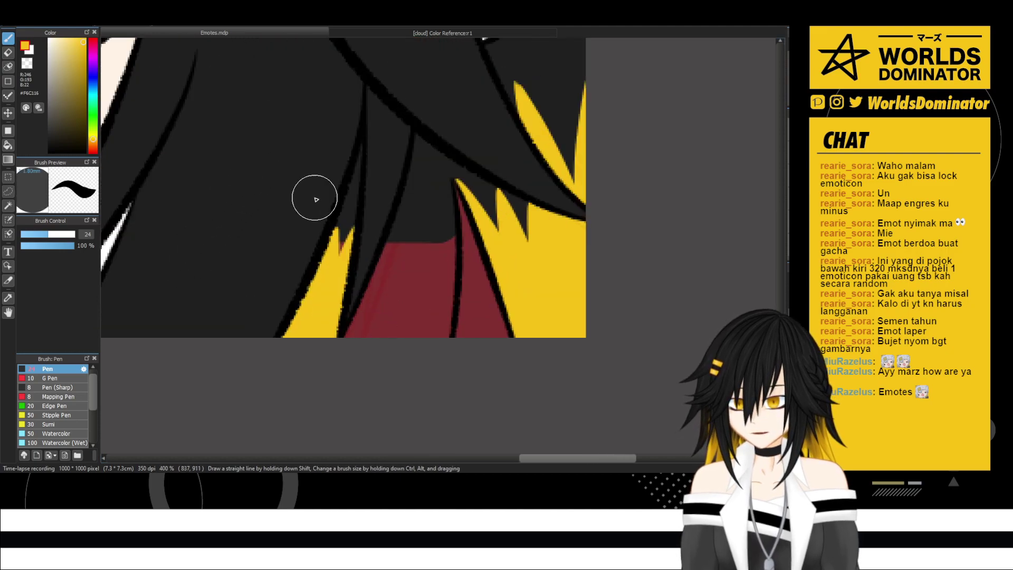
left_click_drag(451, 184, 433, 280)
left_click(414, 163)
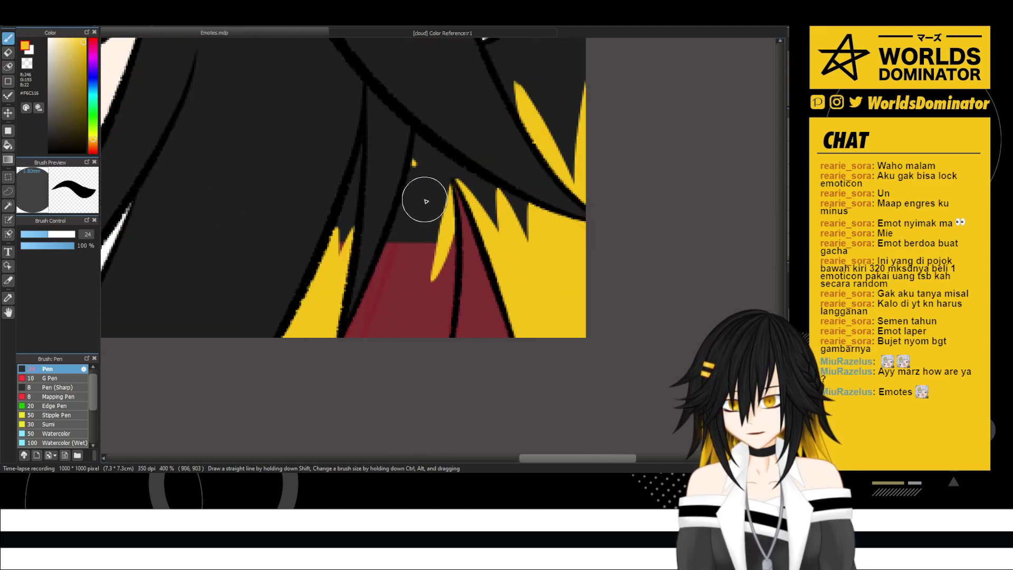
left_click_drag(424, 200, 426, 274)
mouse_move(412, 161)
left_mouse_down()
mouse_move(414, 226)
mouse_move(372, 343)
left_mouse_up()
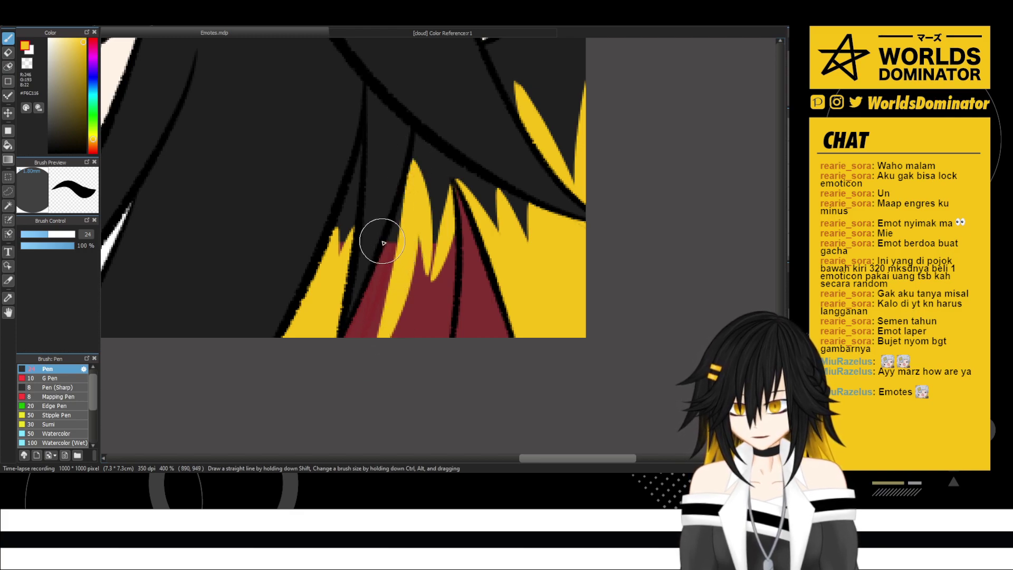
left_click_drag(384, 243, 362, 317)
mouse_move(378, 255)
left_mouse_down()
mouse_move(380, 290)
mouse_move(343, 390)
mouse_move(356, 331)
left_mouse_up()
left_click_drag(416, 242, 378, 372)
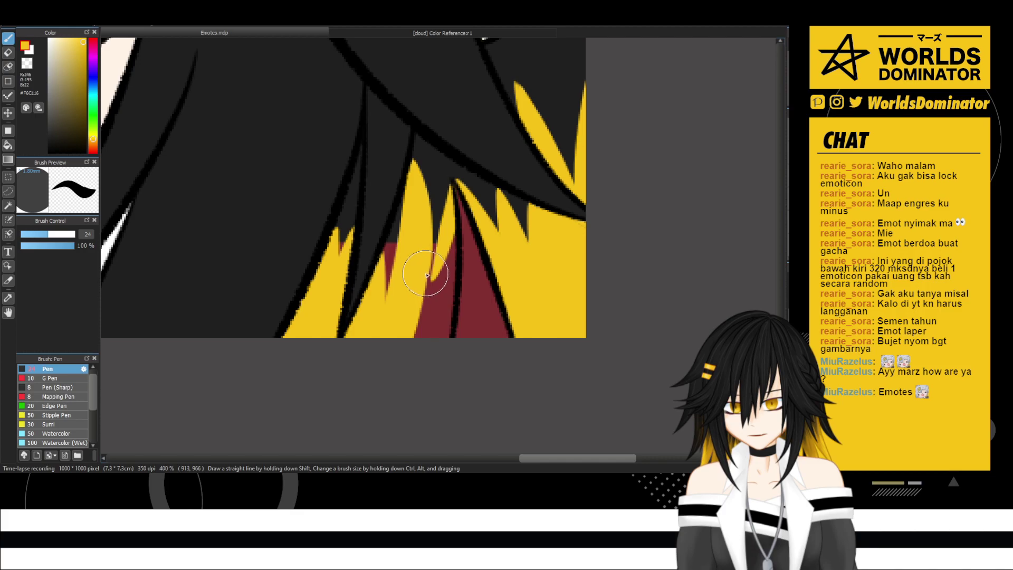
left_click_drag(425, 274, 414, 317)
mouse_move(452, 239)
left_mouse_down()
mouse_move(444, 303)
mouse_move(420, 355)
left_mouse_up()
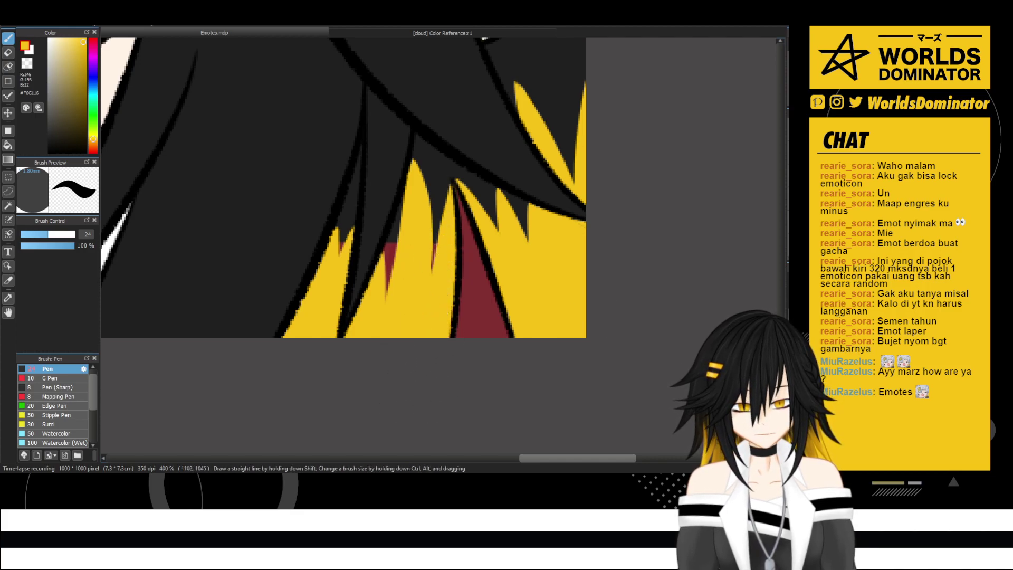
- Sample the dark hair colour (#202020) and cover the red gaps between the new yellow spikes with it
key("u")
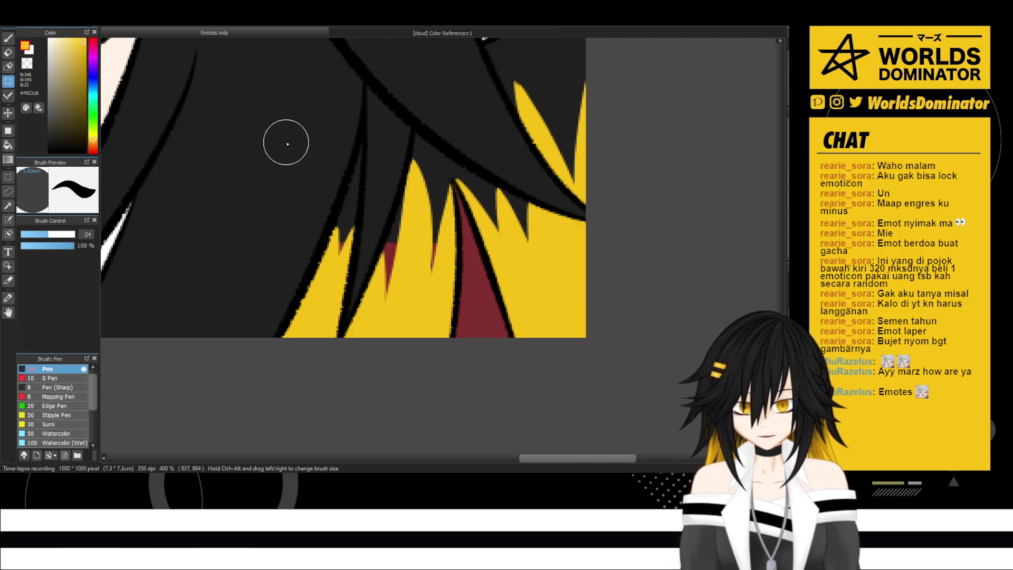
left_click(297, 149, "alt")
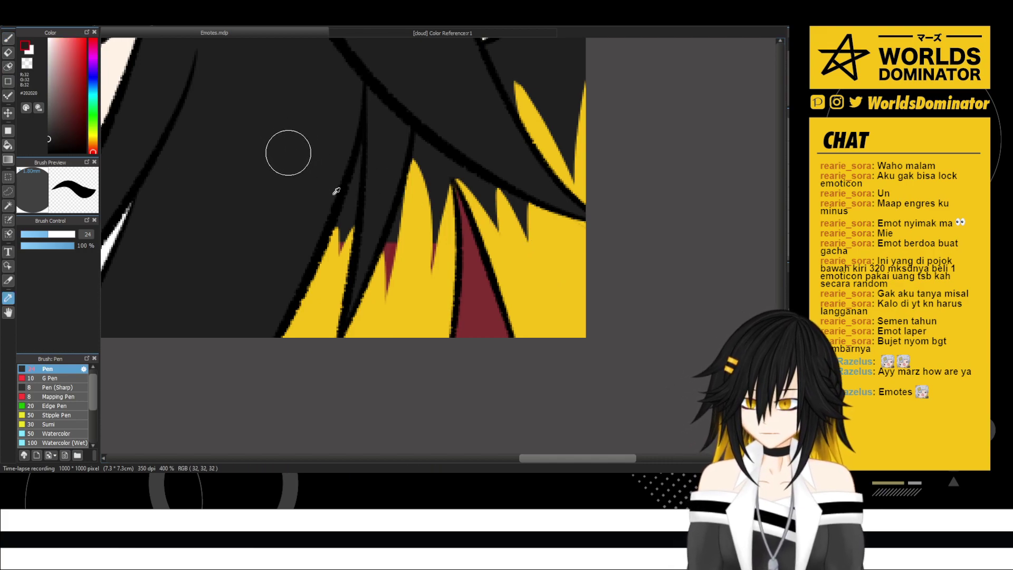
mouse_move(340, 196)
left_mouse_down()
mouse_move(354, 262)
mouse_move(414, 161)
left_mouse_up()
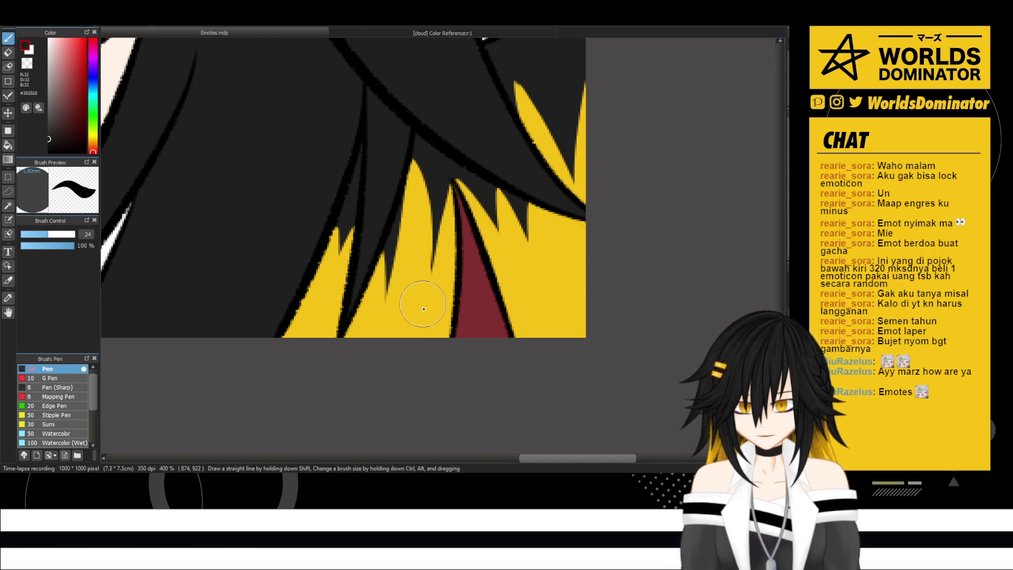
scroll(416, 243, "down", 6)
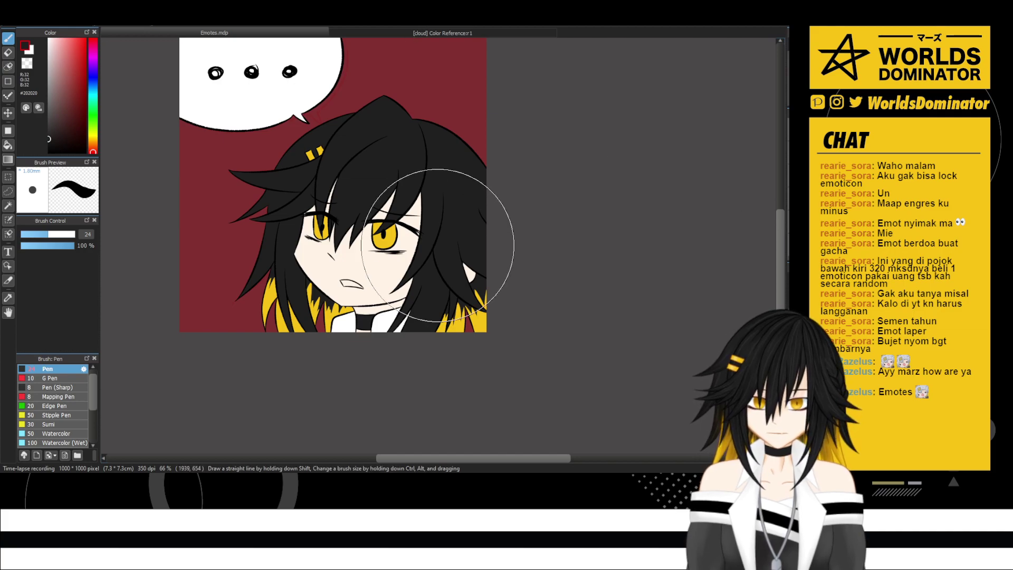
key("ctrl+v")
scroll(437, 246, "up", 4)
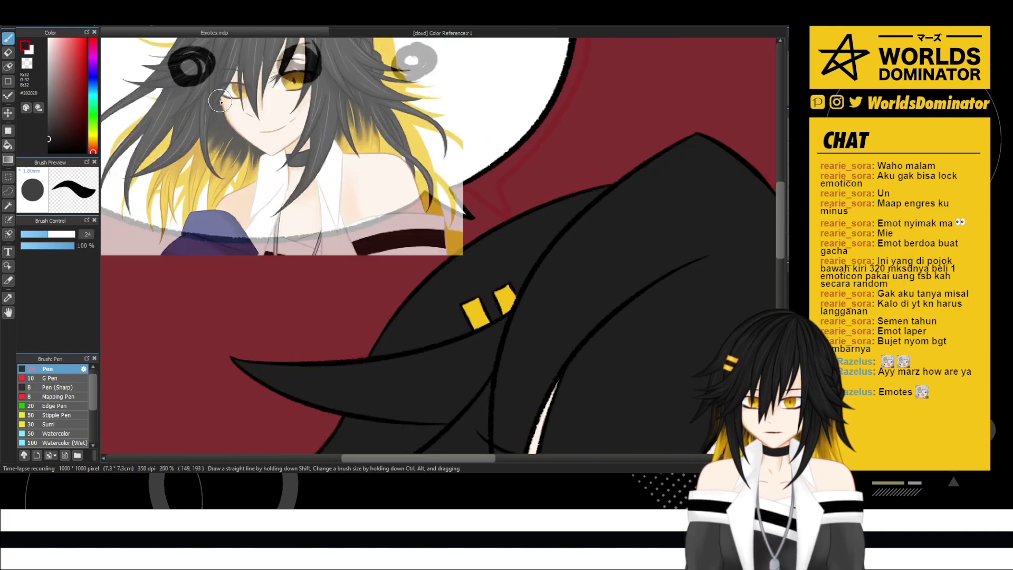
scroll(437, 246, "down", 4)
key("ctrl+z")
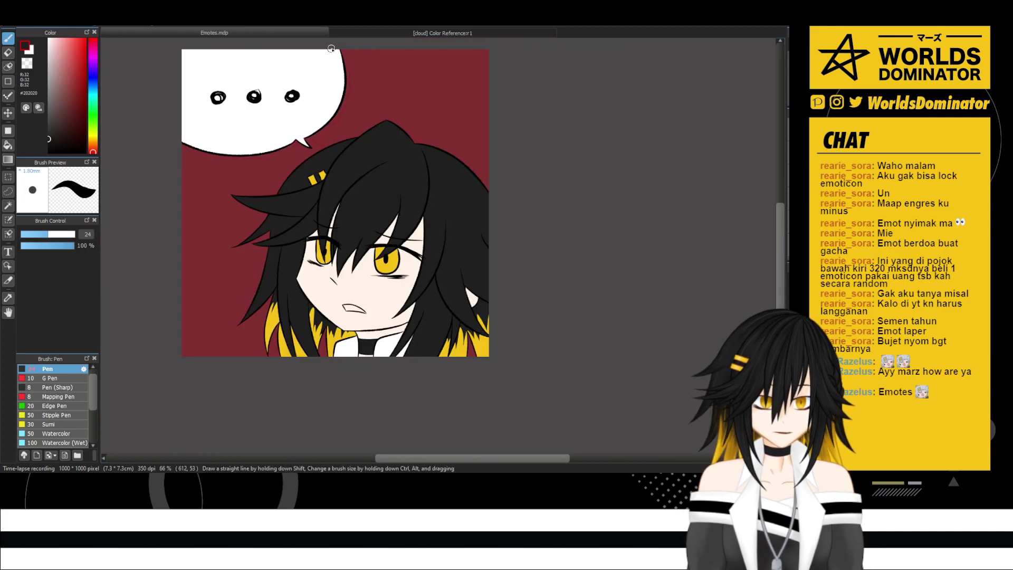
- Sample the dark gold swatch (#CF8F0A) from the Color Reference document and return to the emote's lower-left hair
left_click(376, 31)
key("alt")
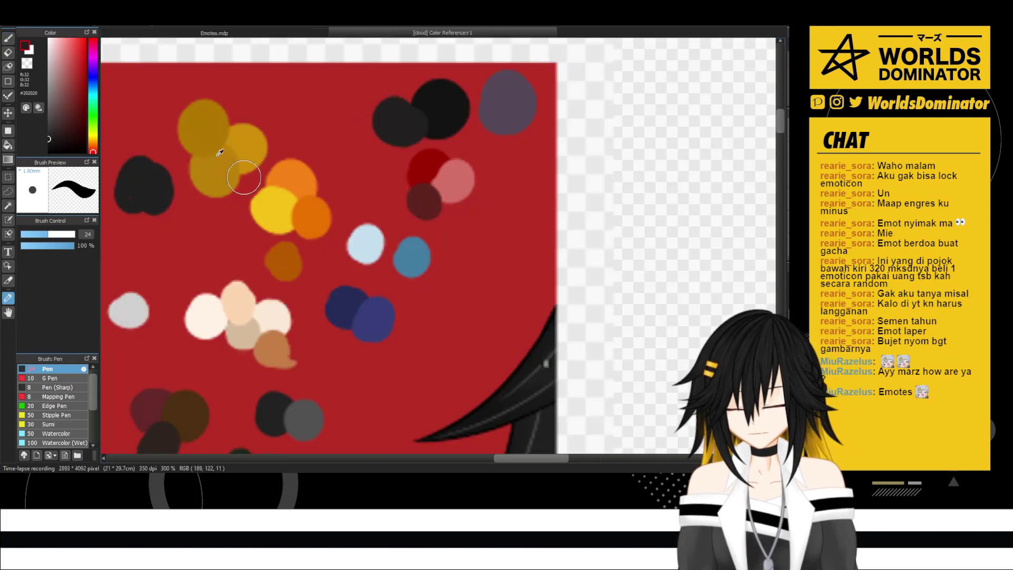
left_click(251, 140)
left_click(245, 34)
scroll(405, 216, "up", 2)
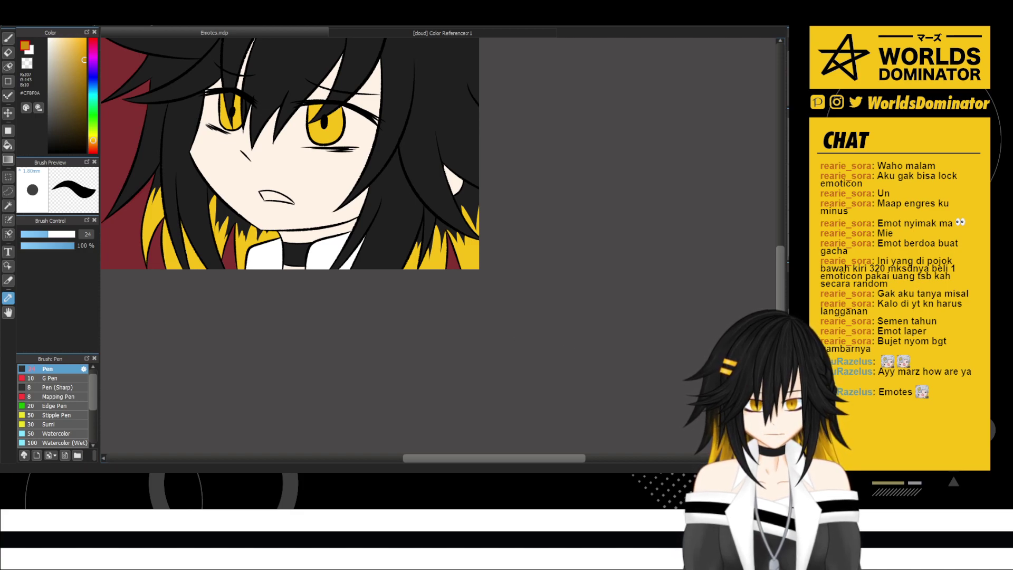
scroll(272, 182, "up", 3)
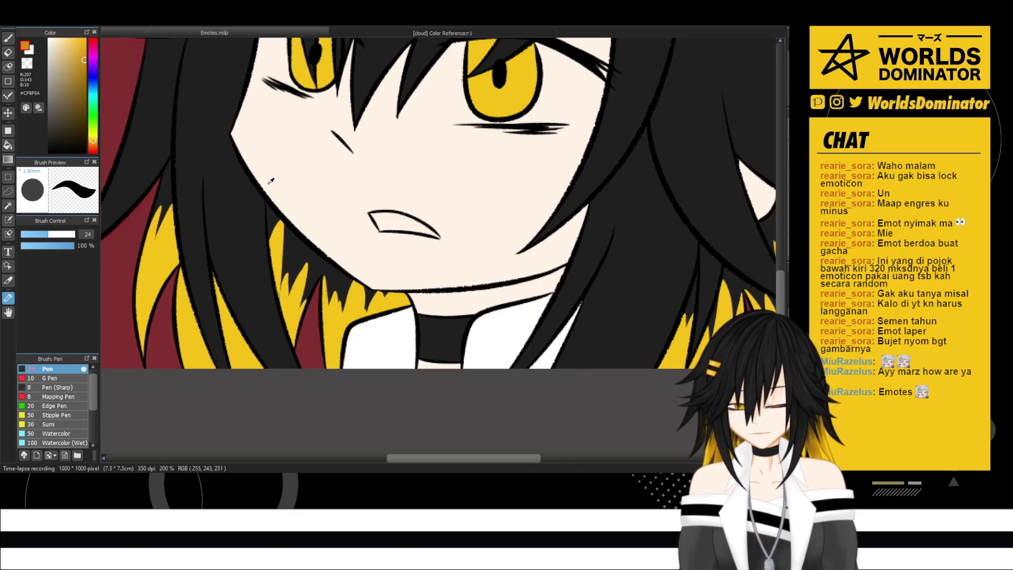
scroll(271, 181, "left", 3)
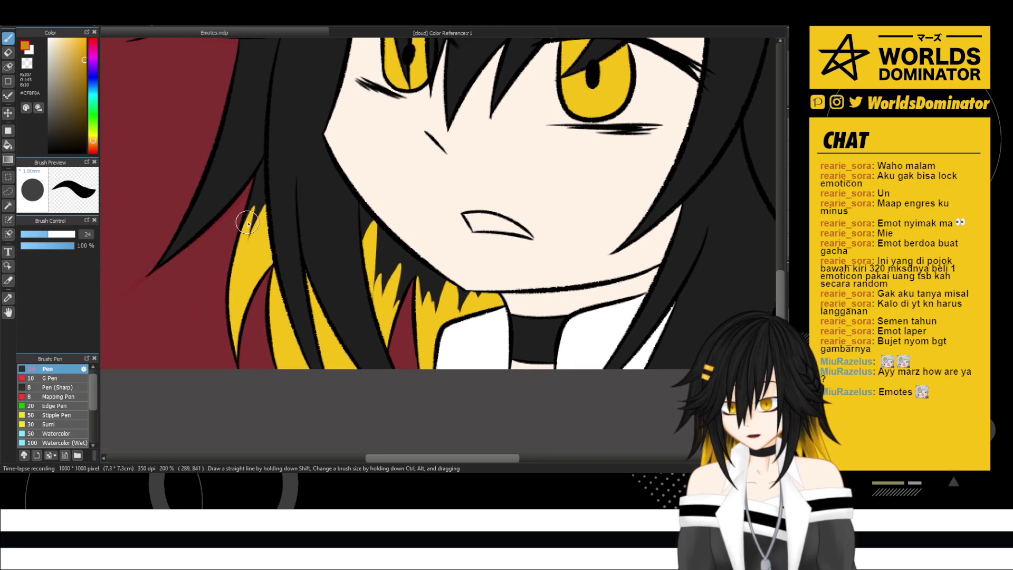
- Try dark gold shading streaks on the lower-left yellow hair with the Pen brush, and undo them
left_click_drag(252, 227, 258, 260)
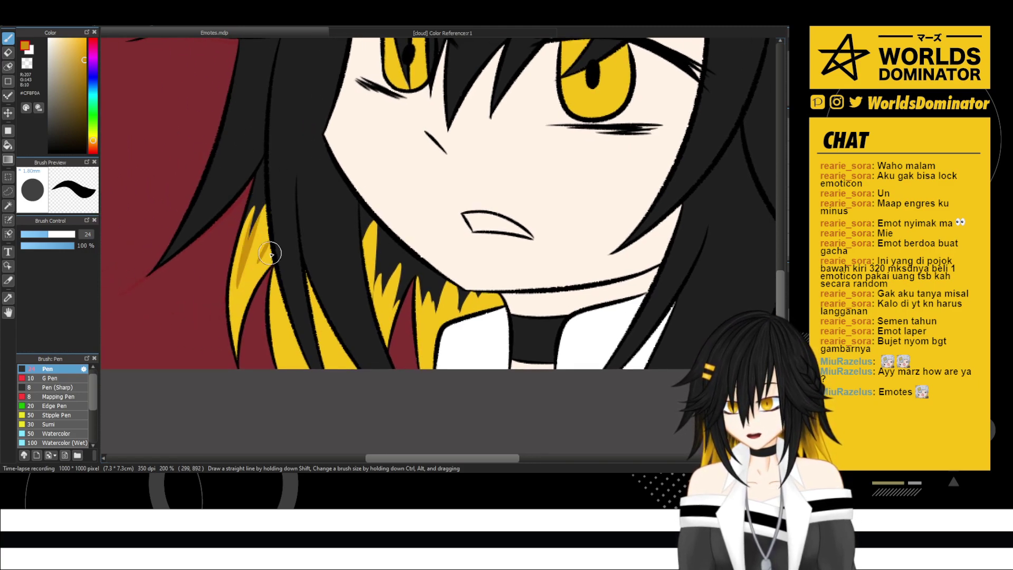
left_click_drag(280, 338, 287, 306)
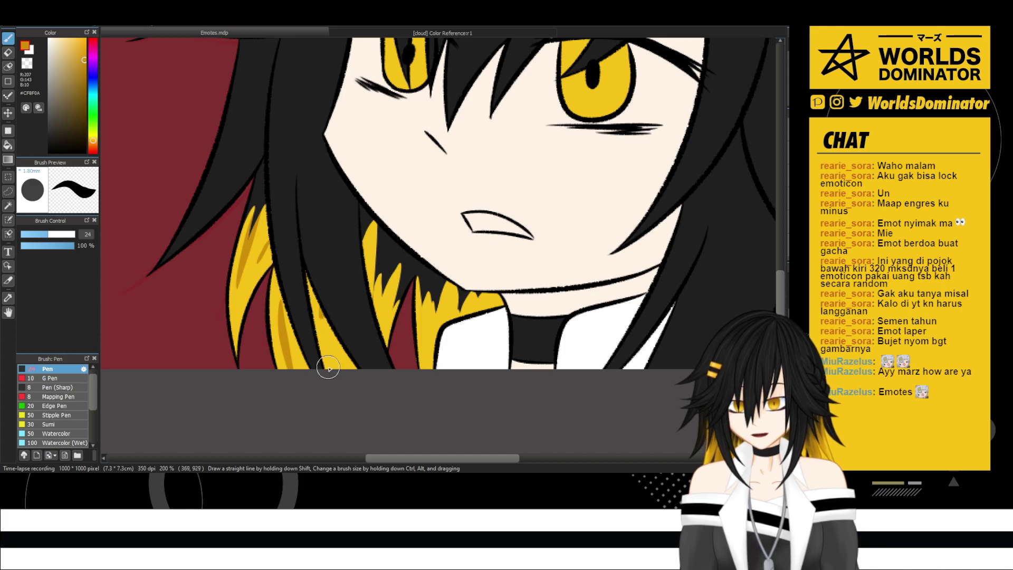
left_click_drag(328, 368, 344, 378)
key("ctrl+z")
key("ctrl+z")
key("ctrl+z")
key("ctrl+z")
key("ctrl+z")
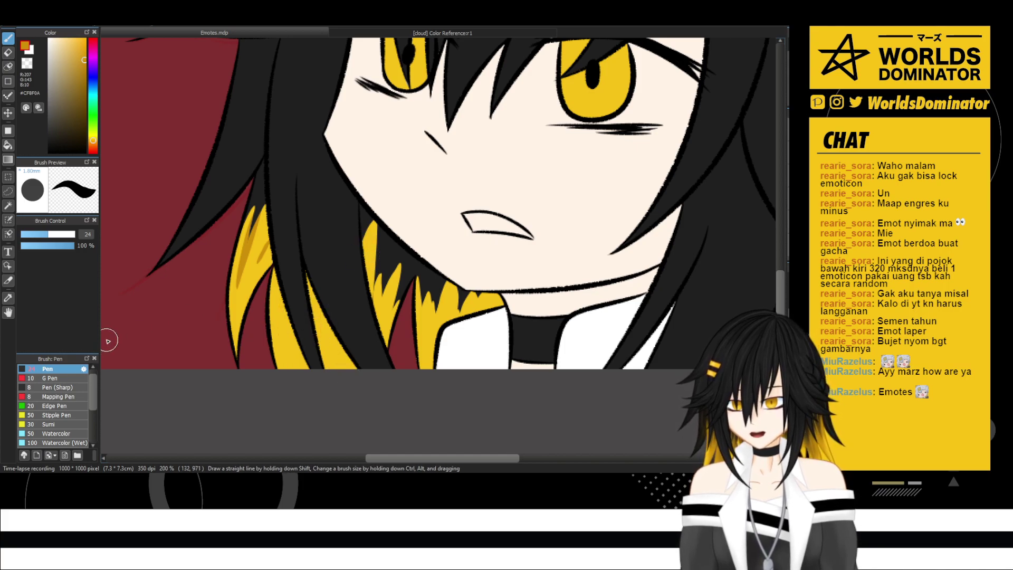
- Draw thin dark gold shading streaks with the G Pen on the yellow inner hair left of the collar
left_click(58, 378)
left_click_drag(250, 234, 249, 317)
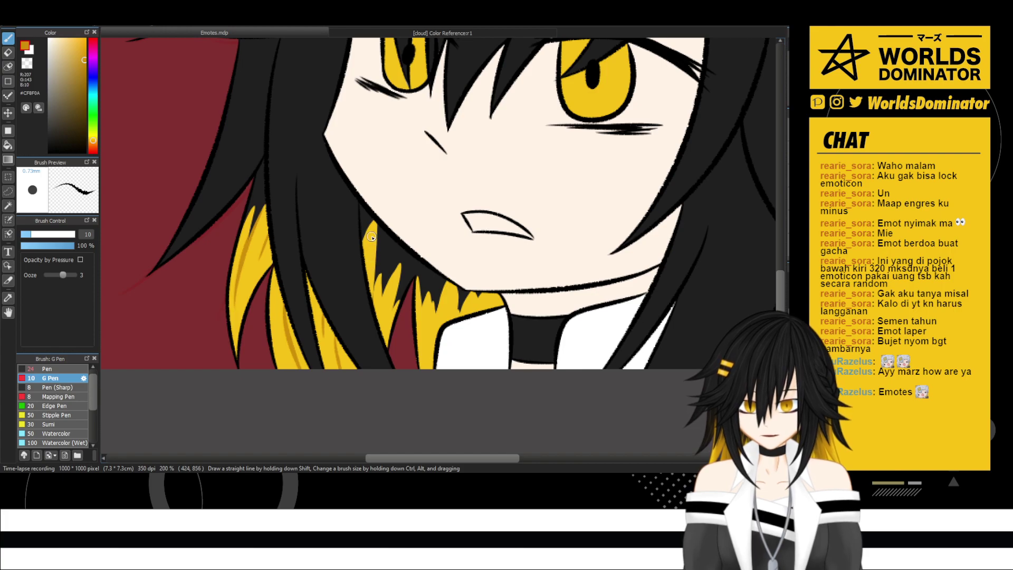
mouse_move(408, 271)
left_mouse_down()
mouse_move(368, 242)
mouse_move(389, 338)
left_mouse_up()
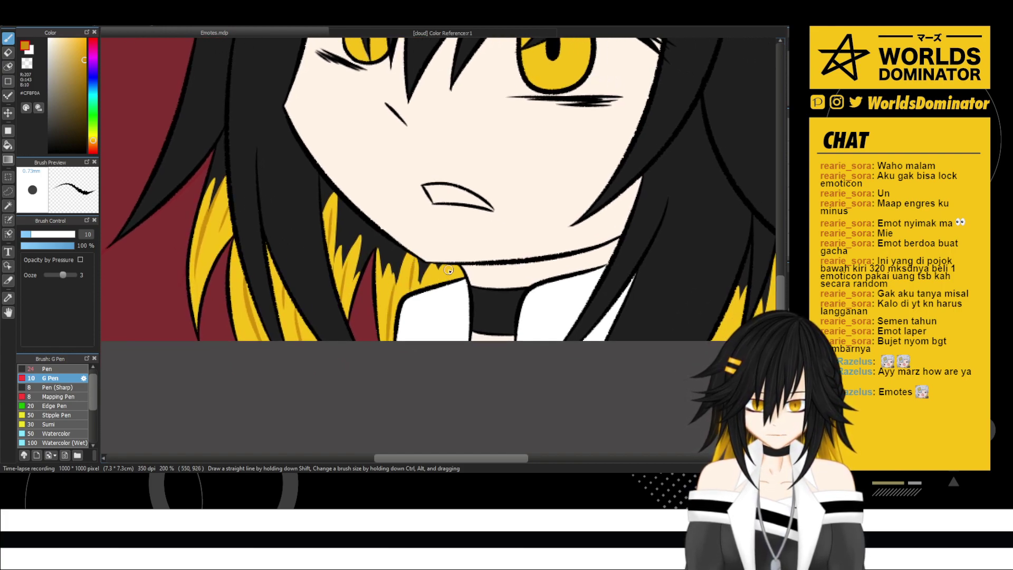
- Draw dark gold shading streaks on the yellow inner hair sections in the canvas's lower-right corner
left_click_drag(560, 269, 417, 241)
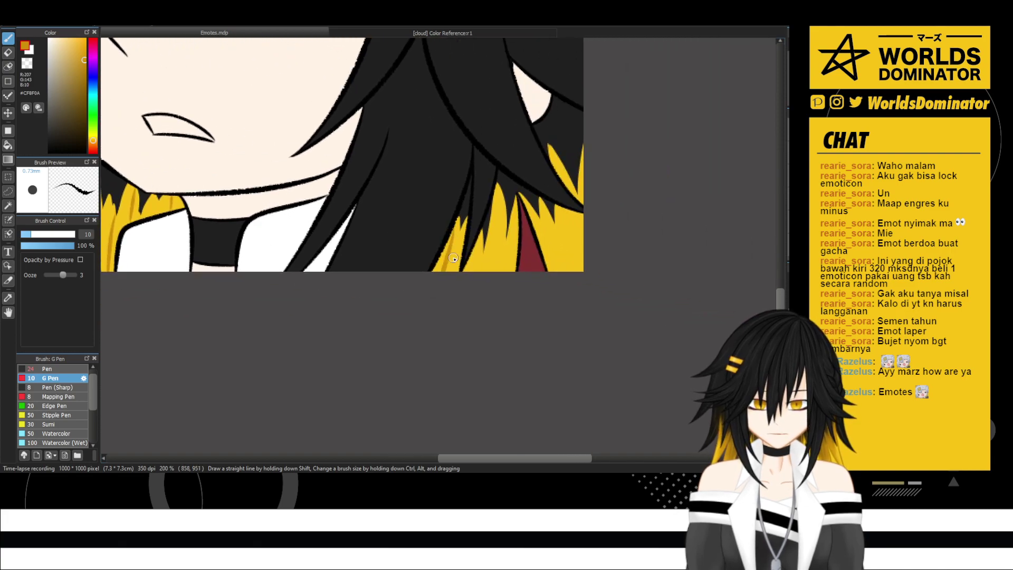
left_click_drag(498, 214, 492, 284)
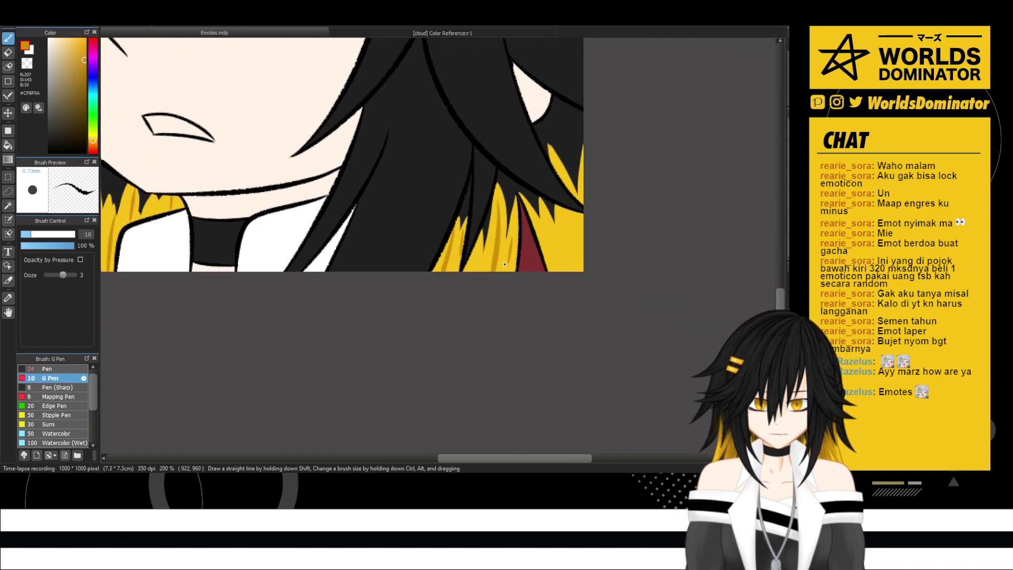
left_click_drag(549, 219, 564, 272)
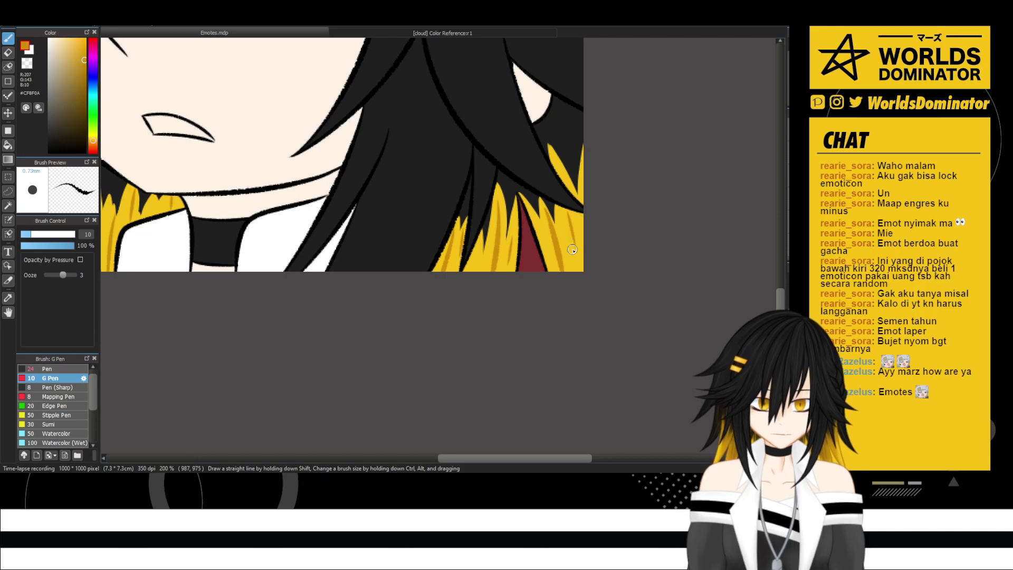
scroll(572, 250, "down", 5)
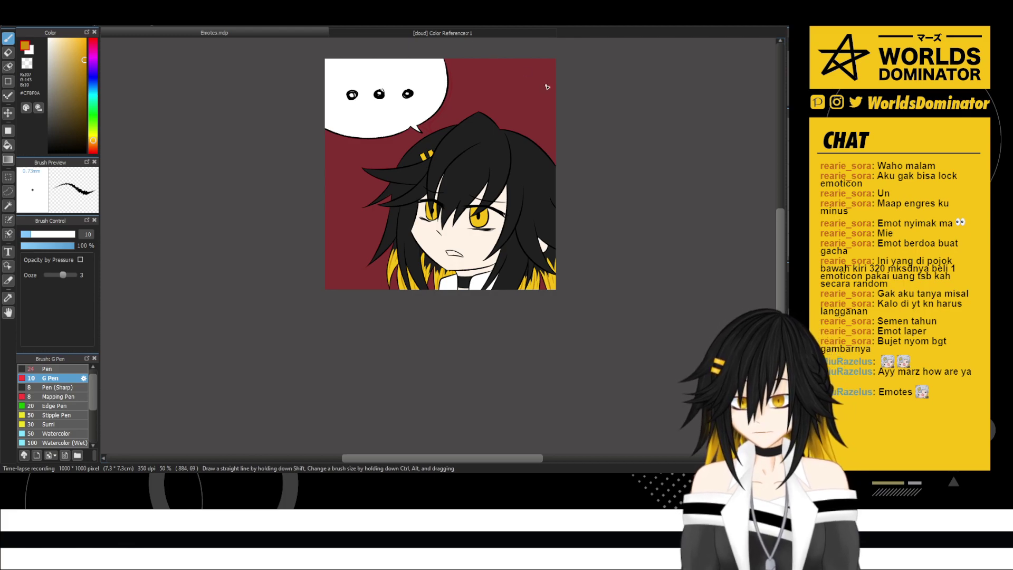
- Shade the upper half of the left eye's iris dark gold on both sides of the overlapping hair tip
scroll(552, 144, "up", 1)
scroll(326, 184, "up", 4)
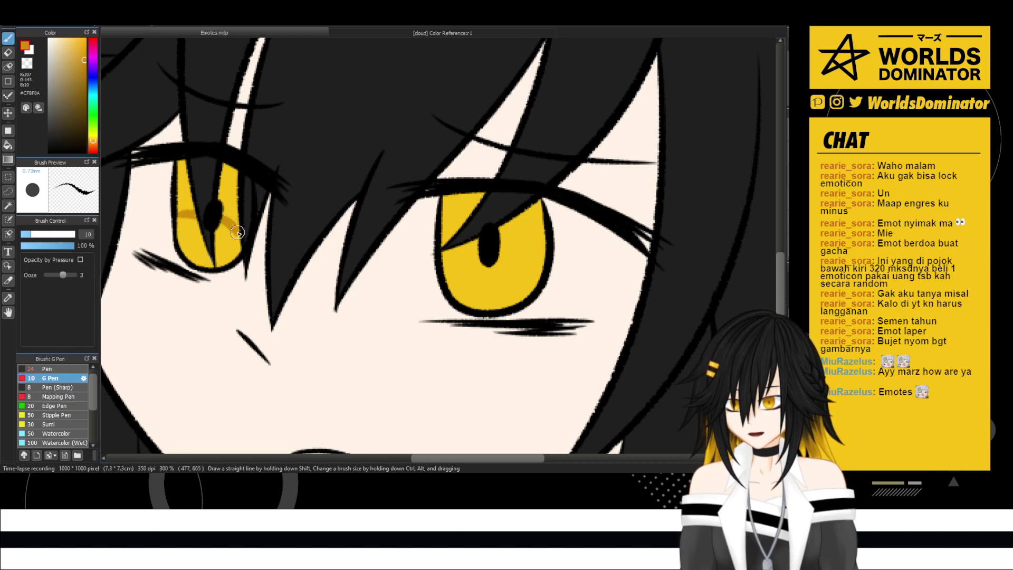
left_click_drag(231, 214, 224, 215)
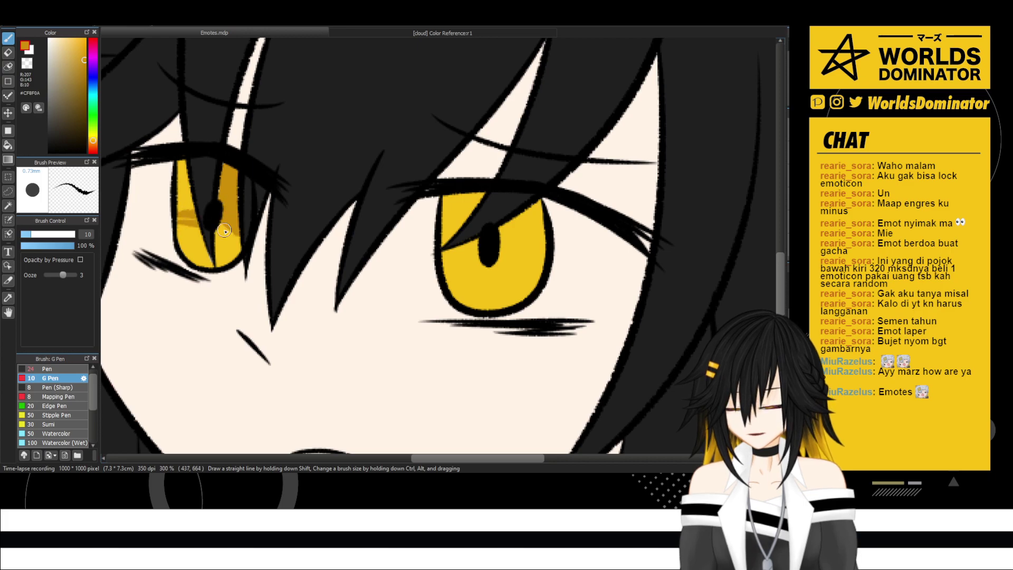
key("ctrl+z")
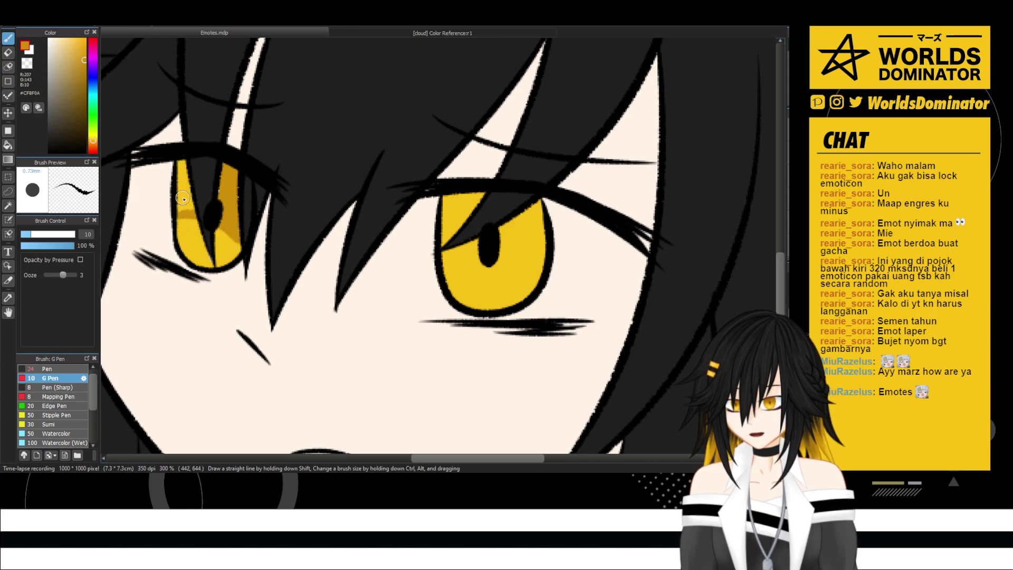
mouse_move(180, 210)
left_mouse_down()
mouse_move(180, 161)
mouse_move(188, 167)
left_mouse_up()
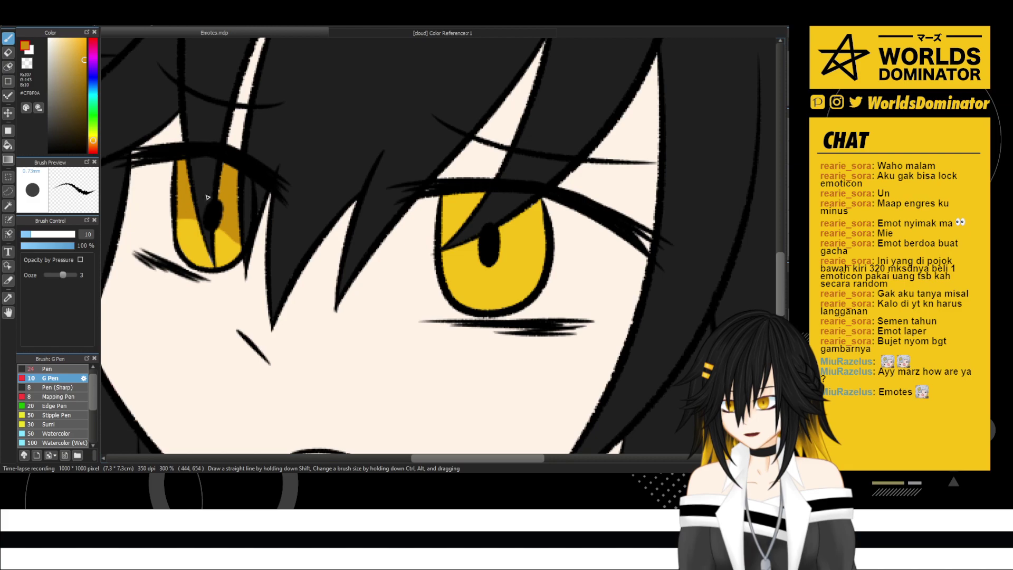
- Shade the upper half of the right eye's iris dark gold, outlining with the G Pen and filling with the Pen brush
scroll(311, 228, "right", 2)
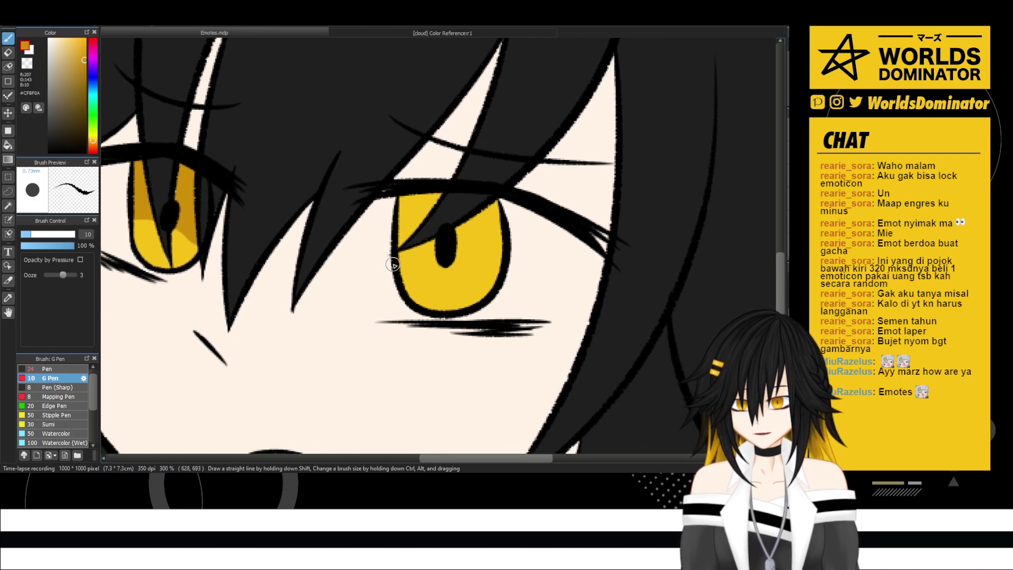
mouse_move(393, 265)
left_mouse_down()
mouse_move(477, 251)
mouse_move(496, 261)
left_mouse_up()
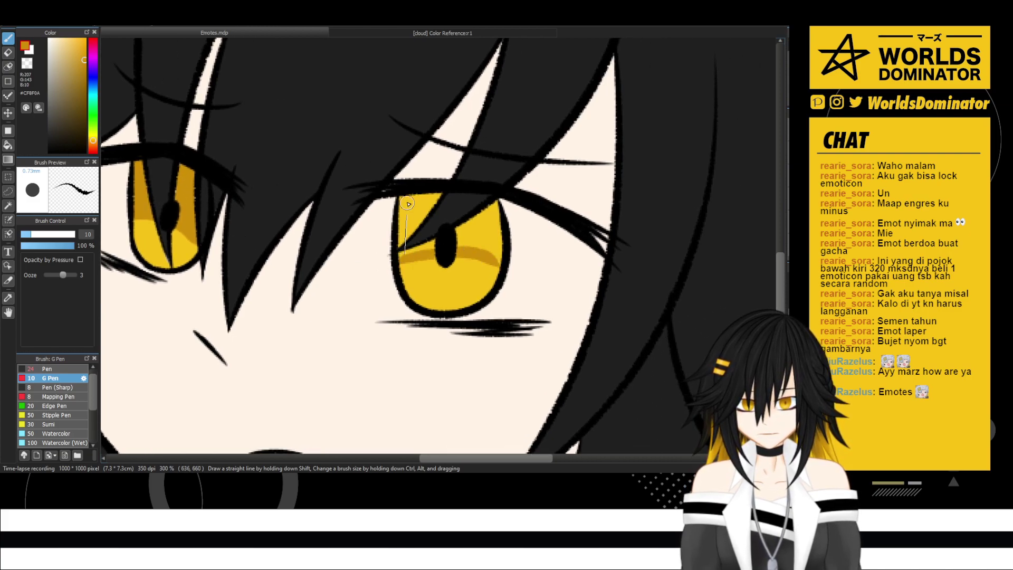
left_click_drag(407, 204, 458, 198)
left_click(55, 369)
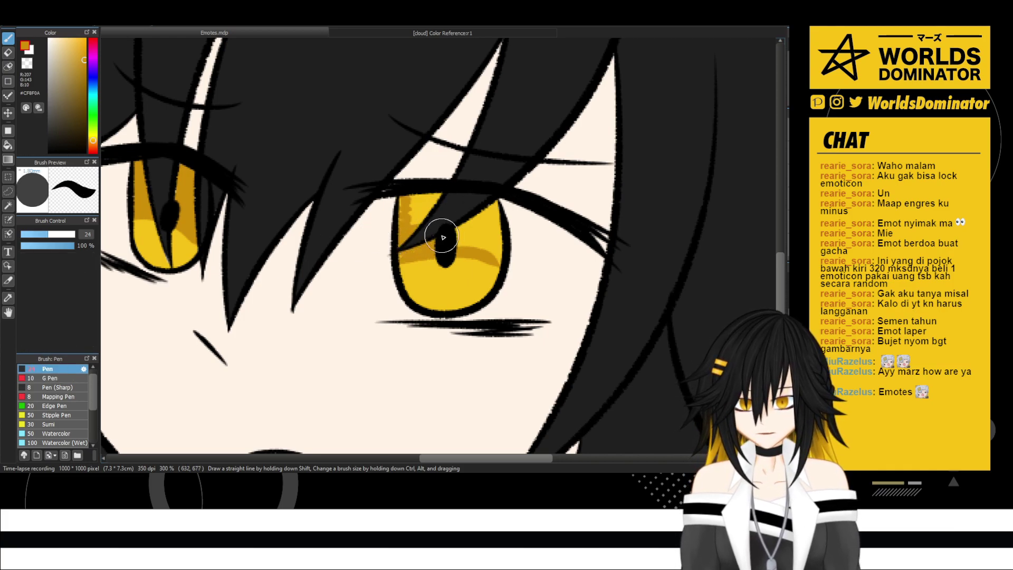
mouse_move(399, 248)
left_mouse_down()
mouse_move(457, 239)
mouse_move(512, 254)
mouse_move(496, 202)
mouse_move(464, 212)
mouse_move(487, 215)
mouse_move(479, 223)
mouse_move(443, 199)
mouse_move(411, 218)
mouse_move(423, 214)
mouse_move(404, 192)
left_mouse_up()
- Touch up the lower edge of the left iris's shading with the base yellow #F6C116 sampled from the iris
scroll(405, 193, "down", 4)
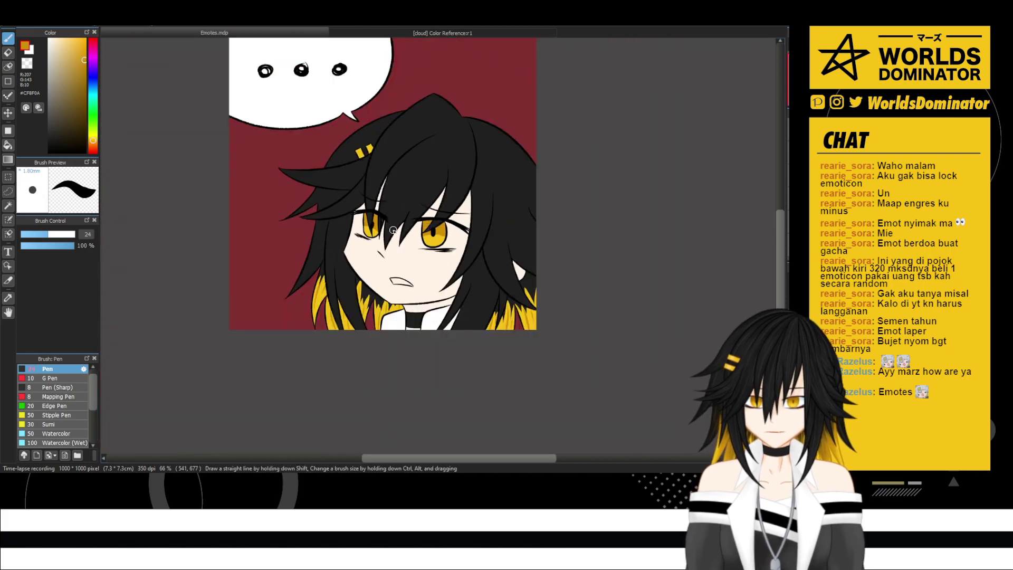
scroll(393, 230, "up", 5)
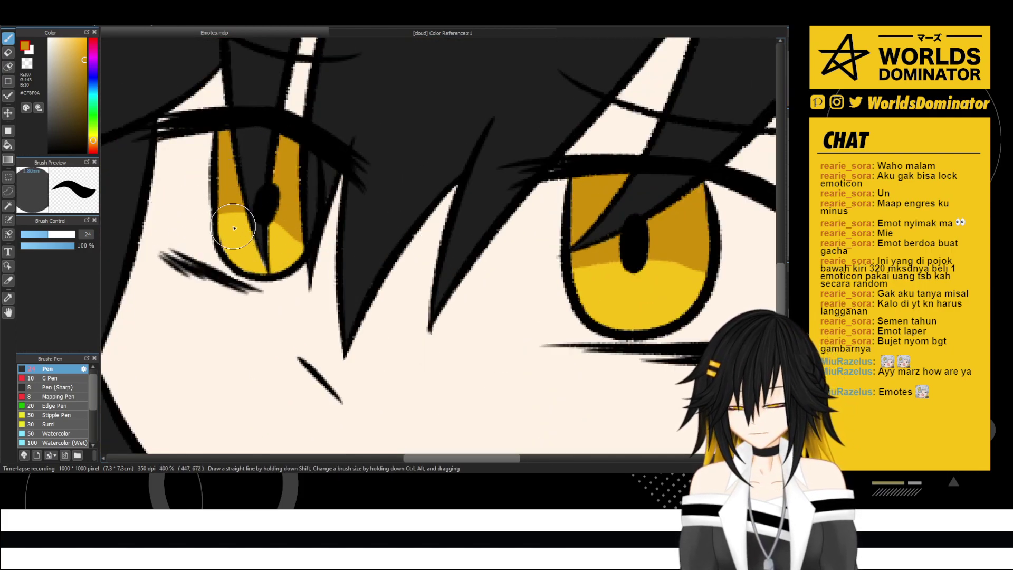
key("e")
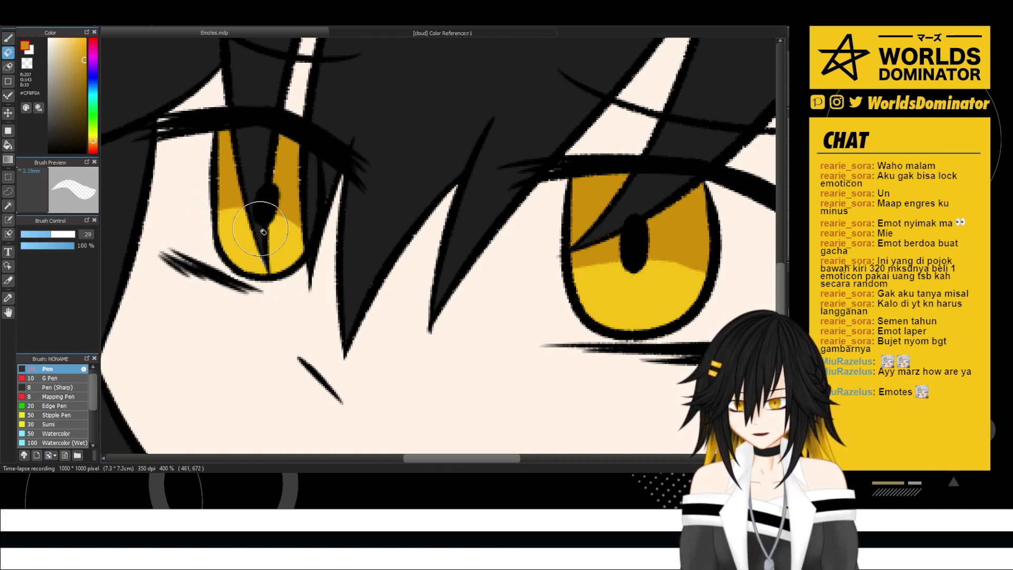
key("b")
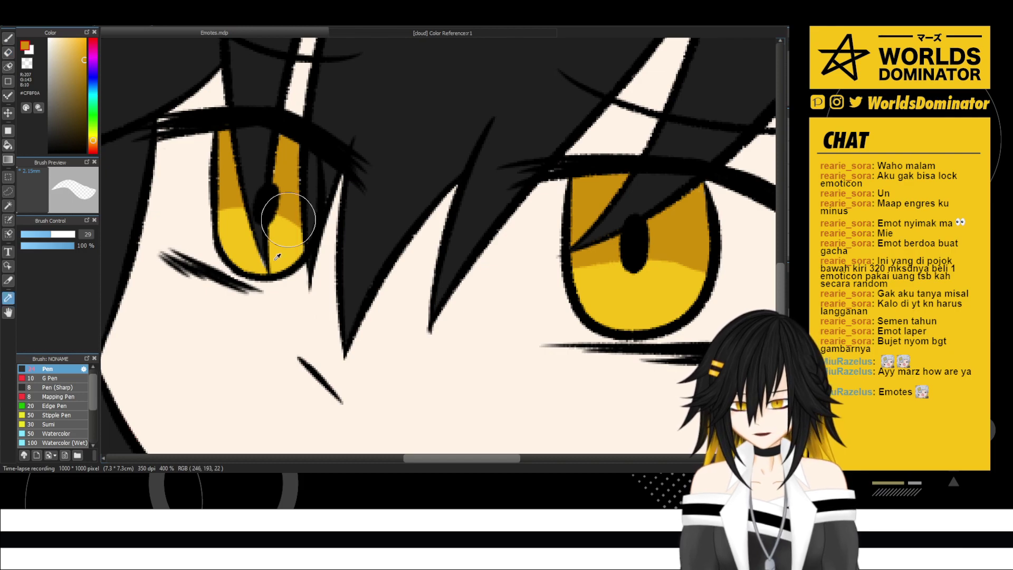
left_click(283, 227, "alt")
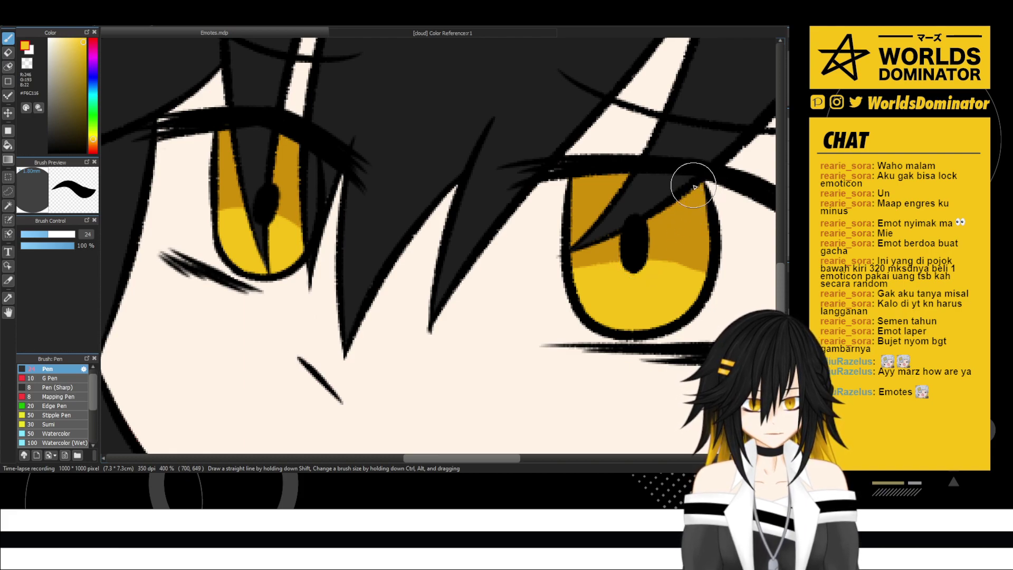
- Paint the left eye's sclera white with the colour sampled from the collar, and erase the excess around it
scroll(681, 179, "down", 5)
scroll(681, 173, "down", 1)
left_click_drag(712, 204, 567, 223)
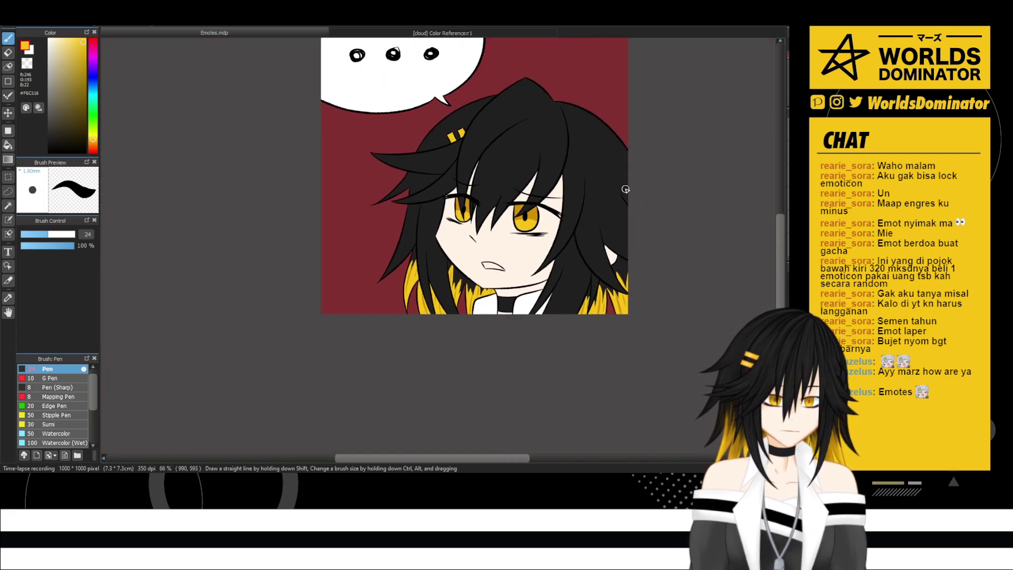
scroll(602, 191, "up", 1)
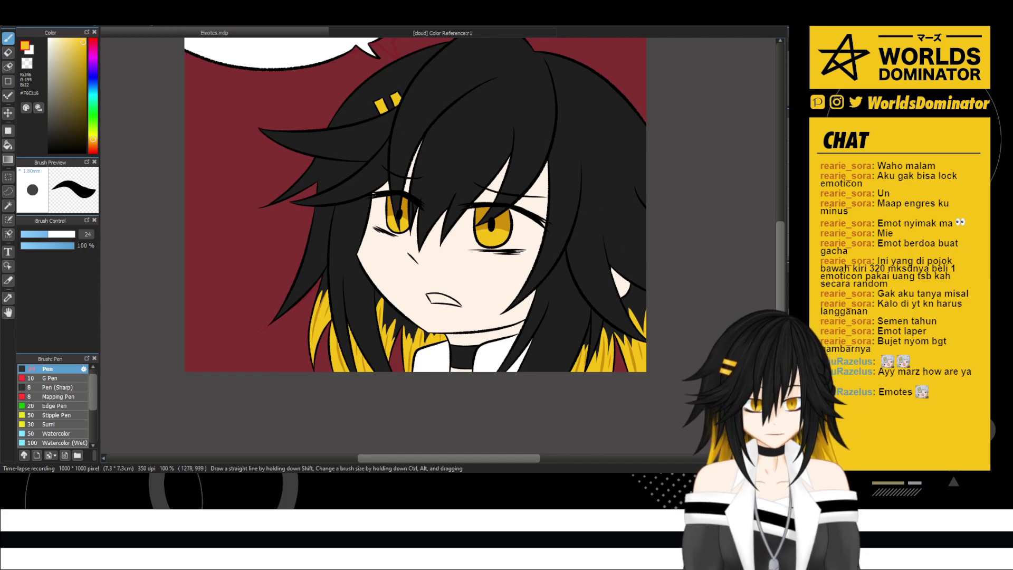
scroll(700, 327, "up", 1)
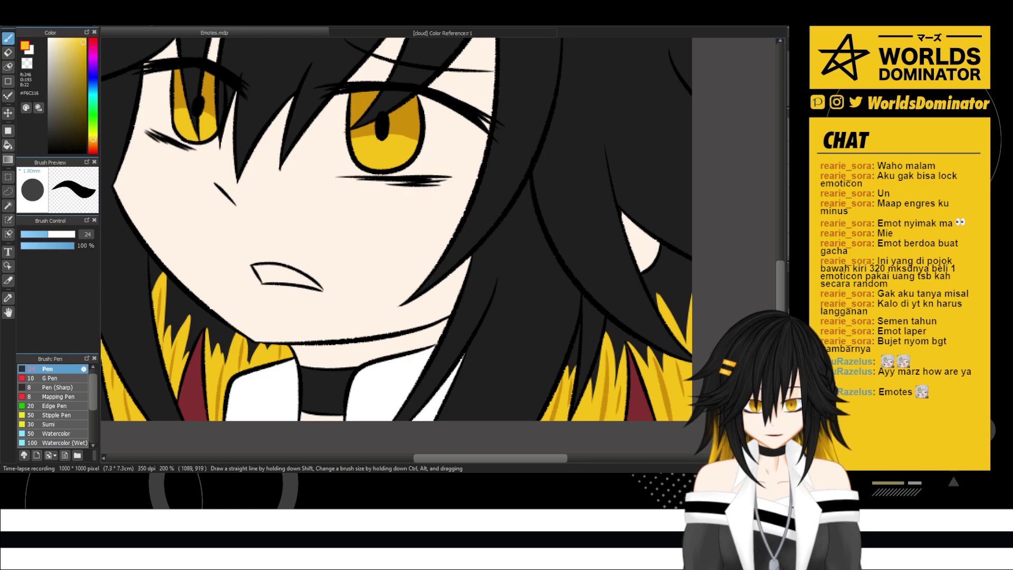
left_click(268, 403, "alt")
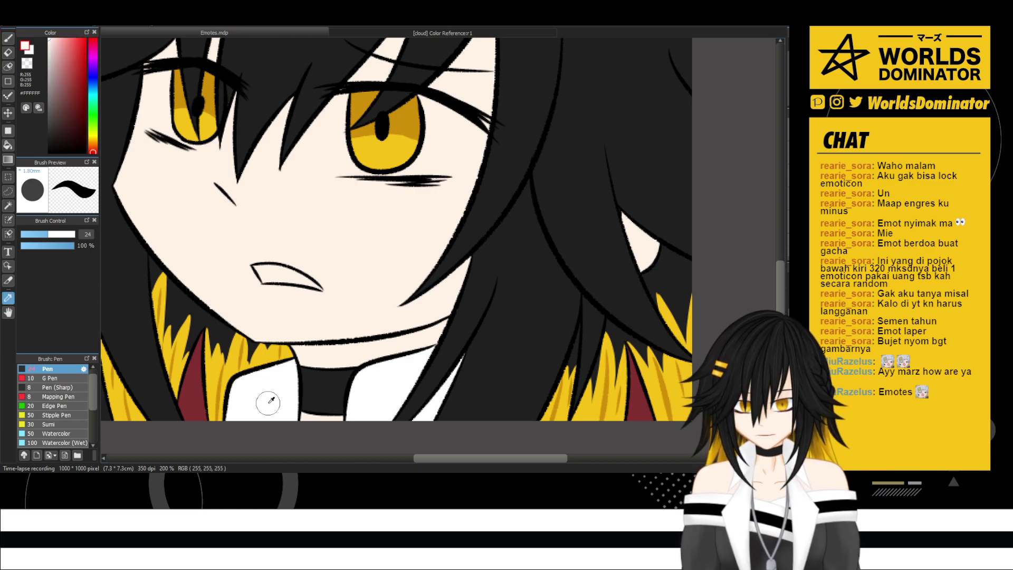
left_click_drag(205, 238, 391, 351)
scroll(419, 261, "up", 1)
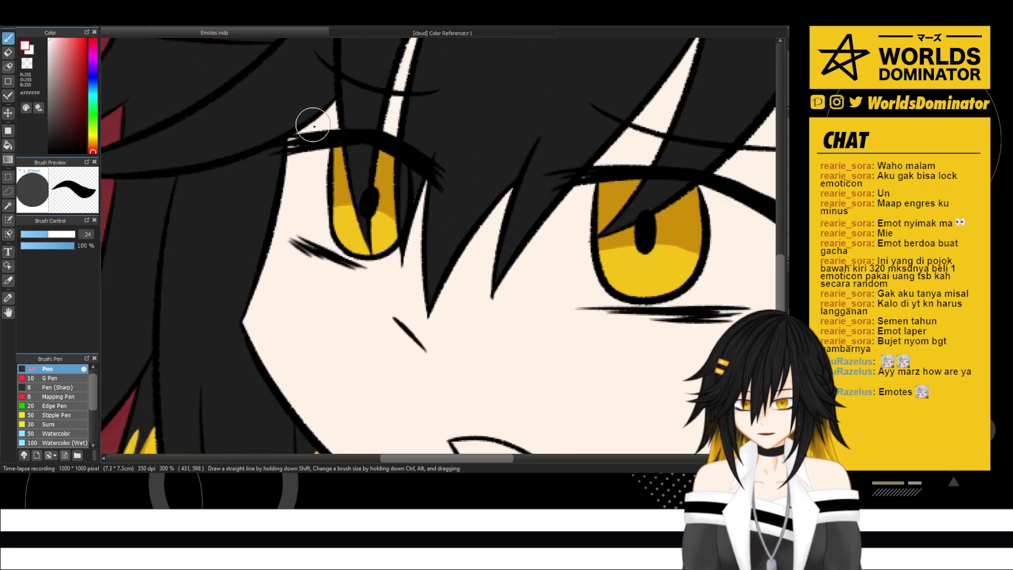
left_click(308, 228, "shift")
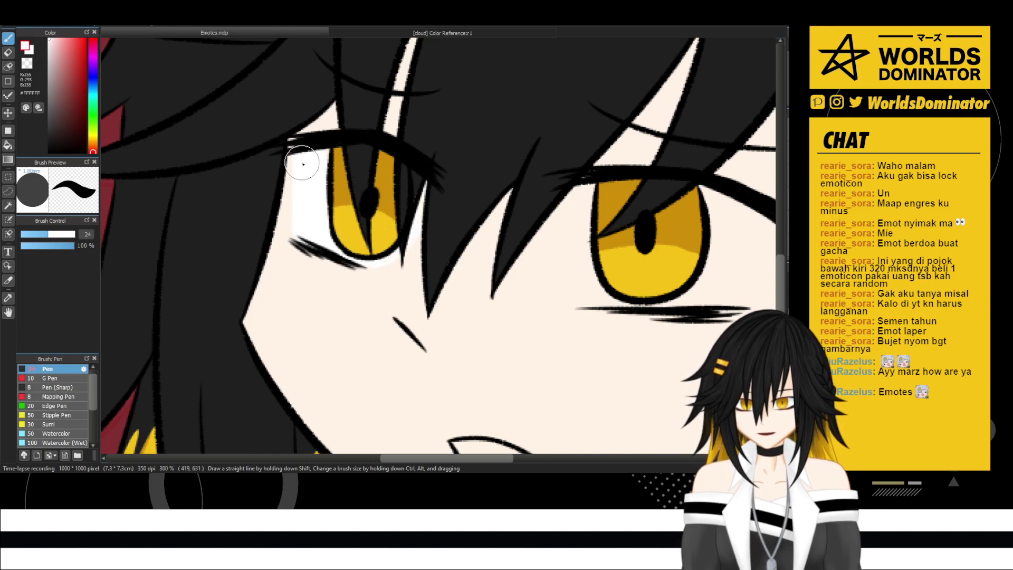
key("e")
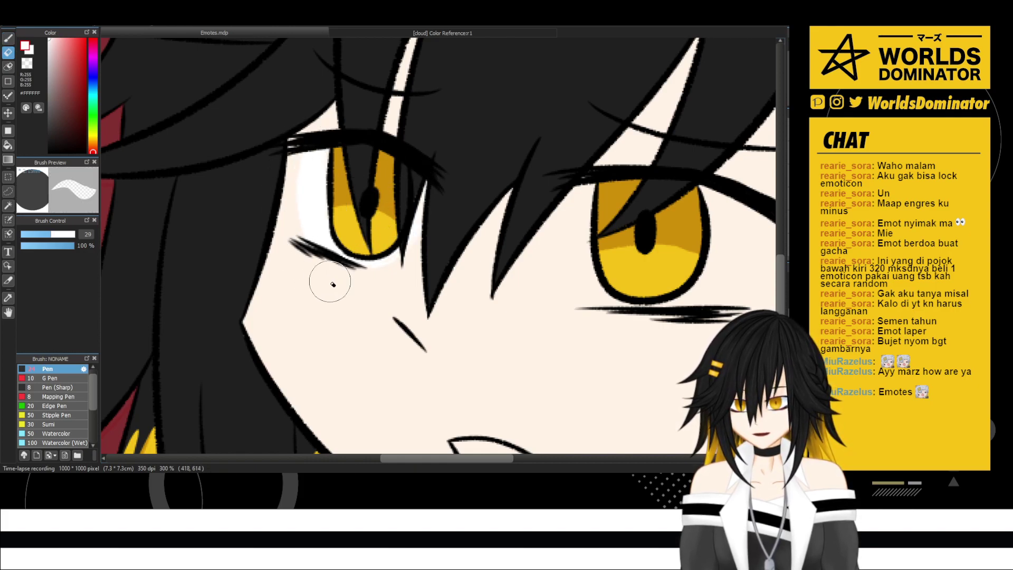
- Paint the right eye's sclera white on both sides of and below the iris, redoing the first stroke
scroll(272, 220, "down", 3)
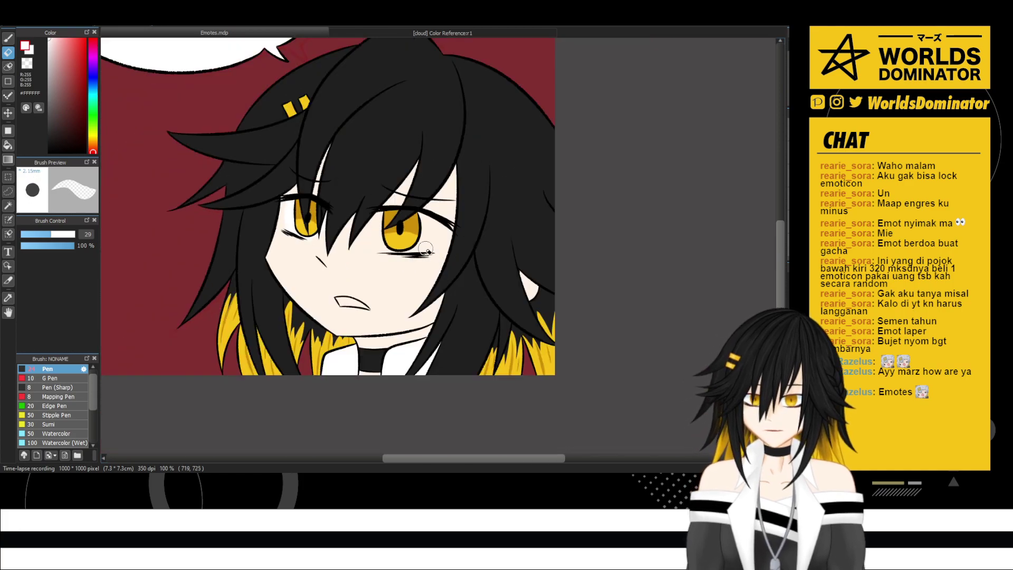
scroll(426, 249, "up", 3)
key("b")
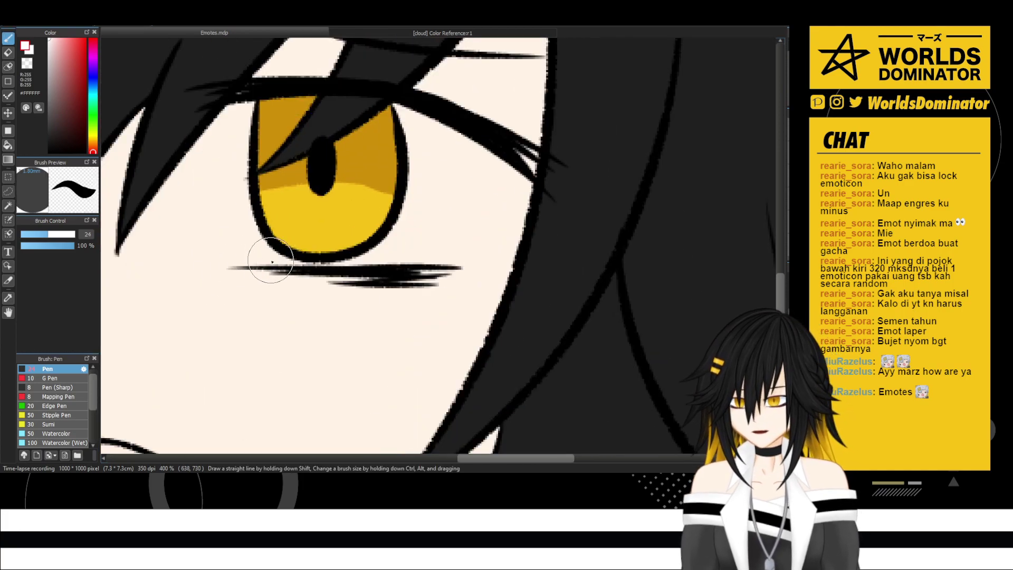
left_click_drag(272, 258, 214, 102)
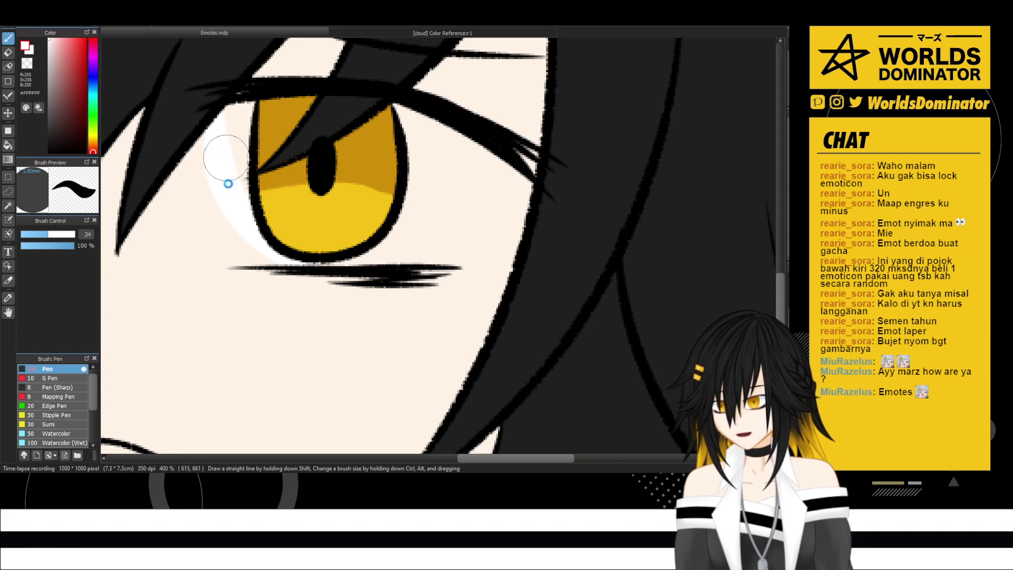
key("ctrl+z")
mouse_move(287, 265)
left_mouse_down()
mouse_move(225, 203)
mouse_move(244, 95)
mouse_move(270, 245)
left_mouse_up()
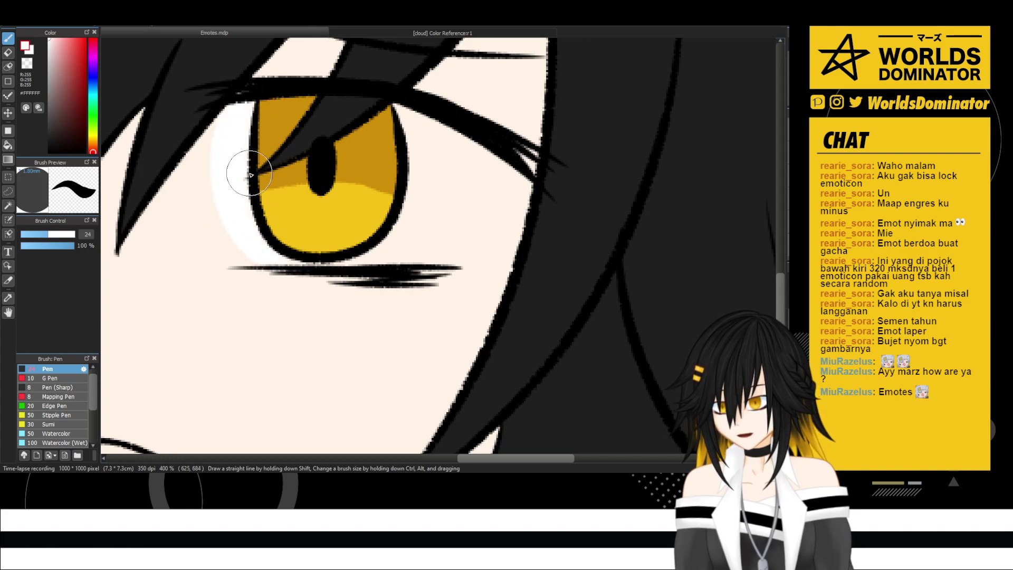
mouse_move(406, 267)
left_mouse_down()
mouse_move(471, 144)
mouse_move(467, 158)
mouse_move(433, 129)
mouse_move(381, 114)
mouse_move(417, 124)
mouse_move(433, 183)
mouse_move(440, 151)
mouse_move(422, 209)
mouse_move(449, 165)
mouse_move(401, 236)
left_mouse_up()
mouse_move(416, 138)
left_mouse_down()
mouse_move(419, 166)
mouse_move(407, 230)
left_mouse_up()
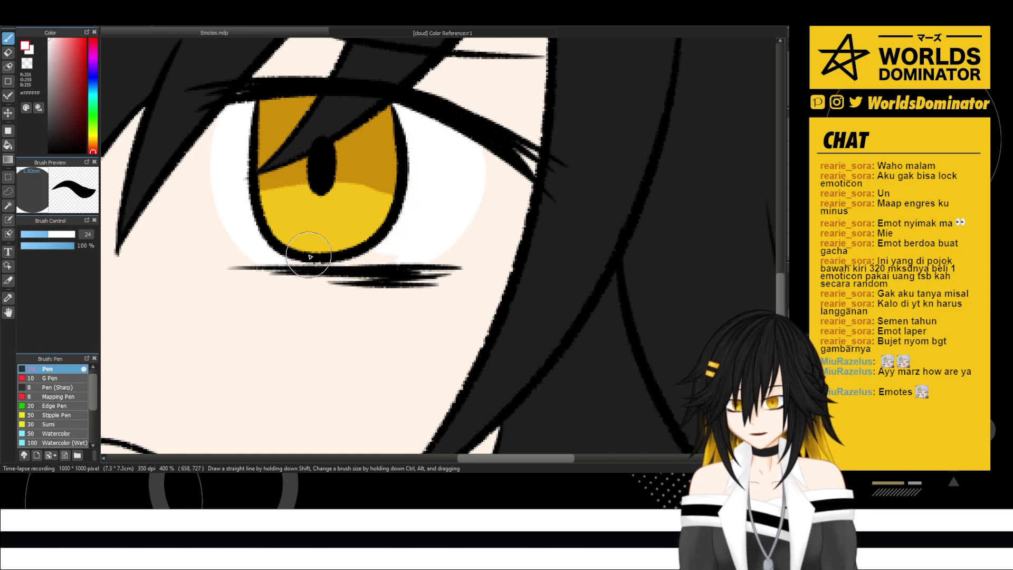
left_click_drag(350, 261, 393, 257)
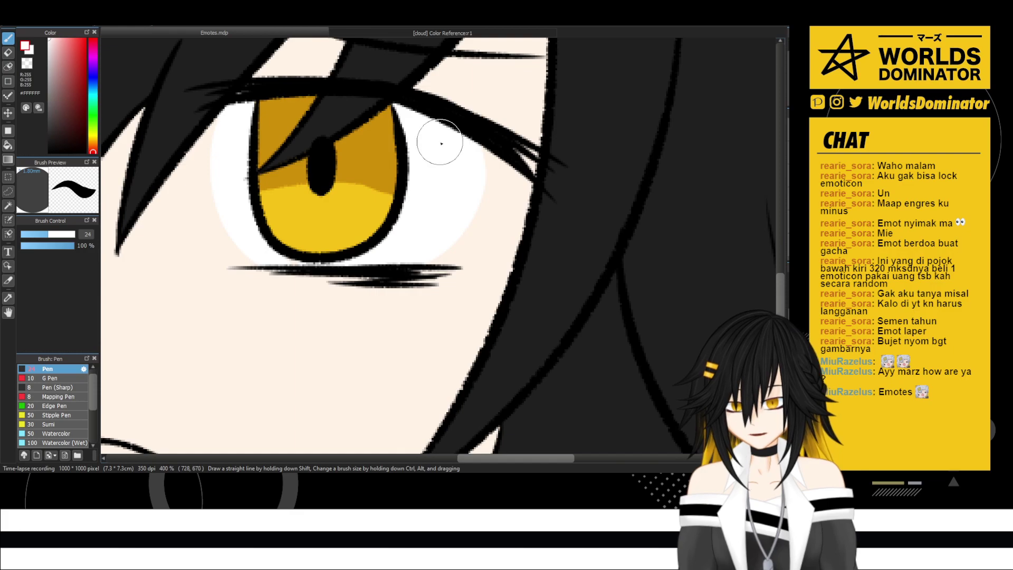
- Fill the inside of the open mouth with dark red #962823 using the Pen brush
scroll(531, 187, "down", 5)
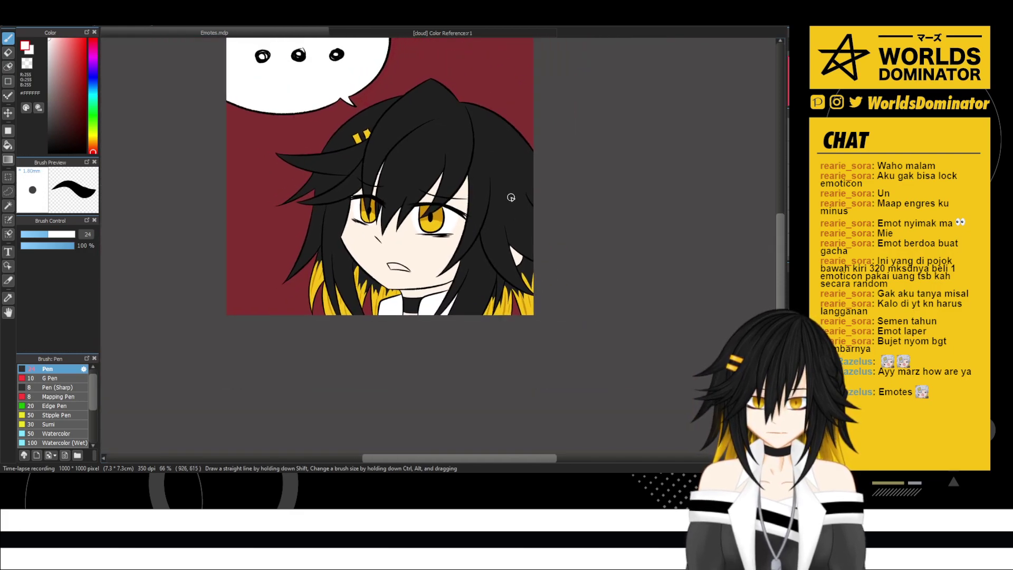
scroll(511, 197, "up", 2)
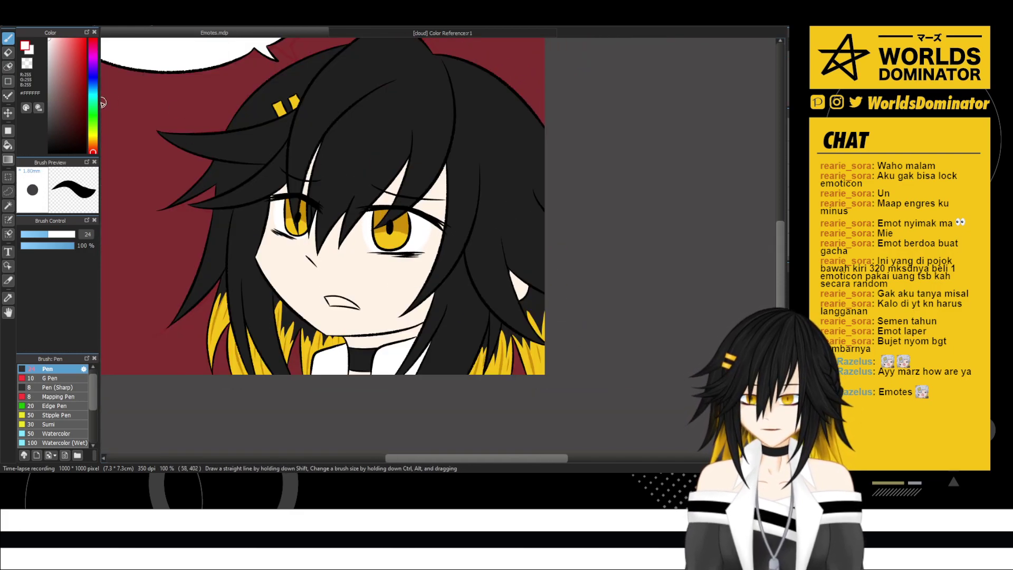
mouse_move(70, 87)
left_mouse_down()
mouse_move(70, 78)
mouse_move(77, 85)
left_mouse_up()
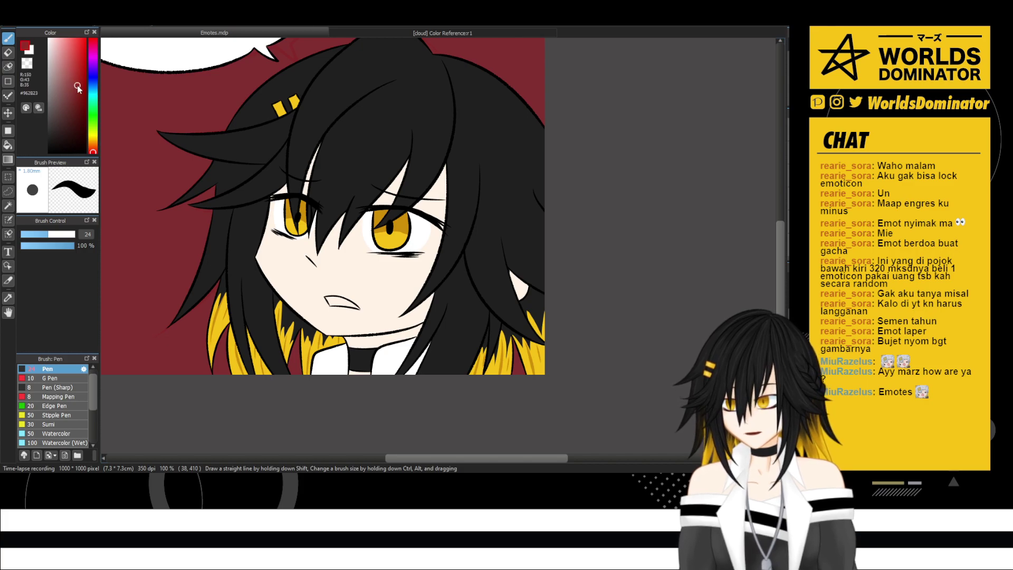
scroll(375, 306, "up", 3)
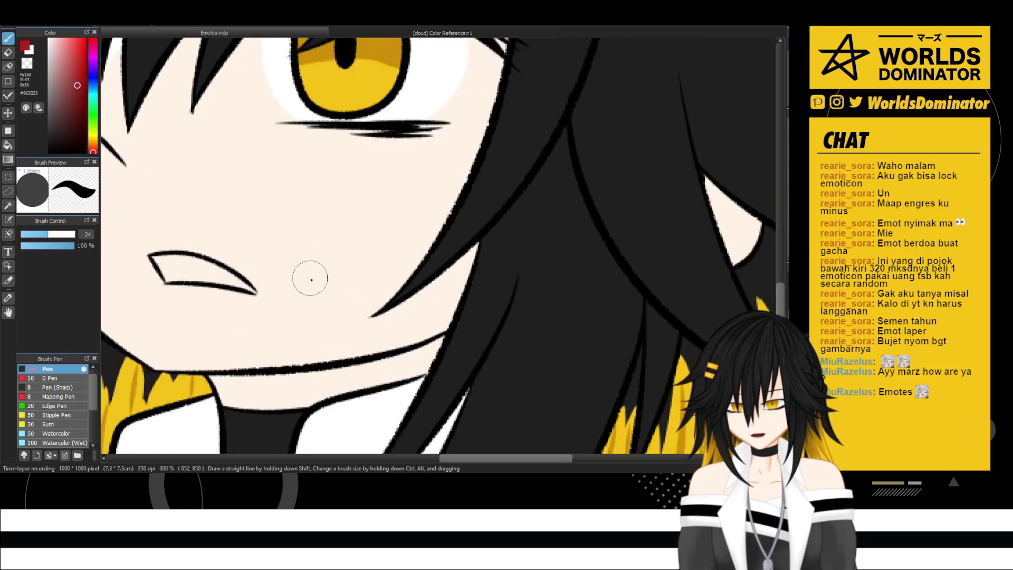
scroll(310, 278, "up", 2)
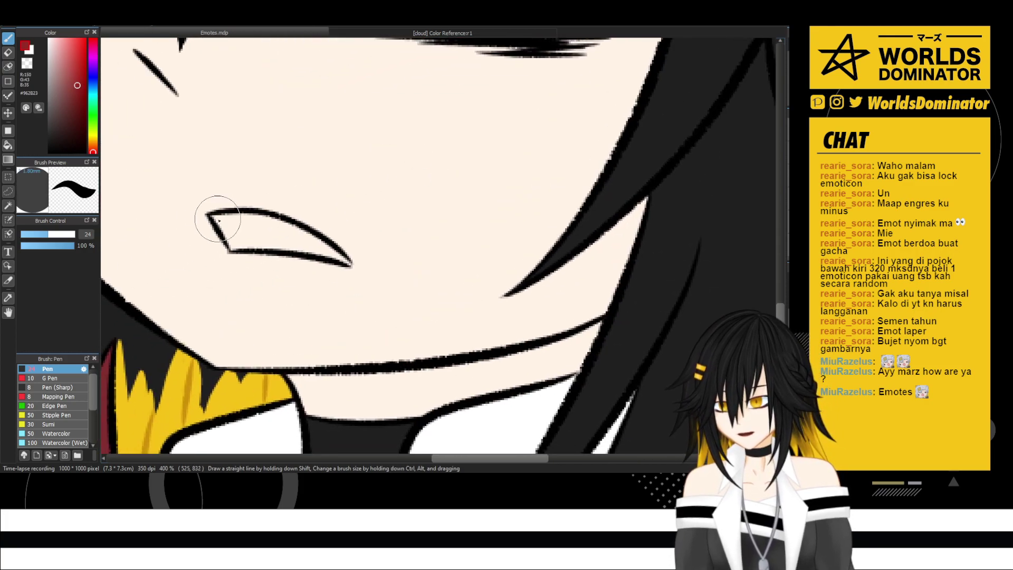
mouse_move(219, 220)
left_mouse_down()
mouse_move(233, 245)
mouse_move(266, 252)
mouse_move(230, 243)
mouse_move(260, 244)
mouse_move(221, 215)
mouse_move(254, 240)
mouse_move(249, 224)
mouse_move(274, 232)
mouse_move(241, 219)
mouse_move(293, 245)
mouse_move(256, 215)
mouse_move(306, 250)
mouse_move(241, 235)
mouse_move(309, 252)
mouse_move(254, 240)
mouse_move(289, 244)
mouse_move(232, 251)
mouse_move(241, 220)
mouse_move(305, 258)
mouse_move(298, 246)
mouse_move(342, 259)
mouse_move(296, 230)
mouse_move(348, 264)
left_mouse_up()
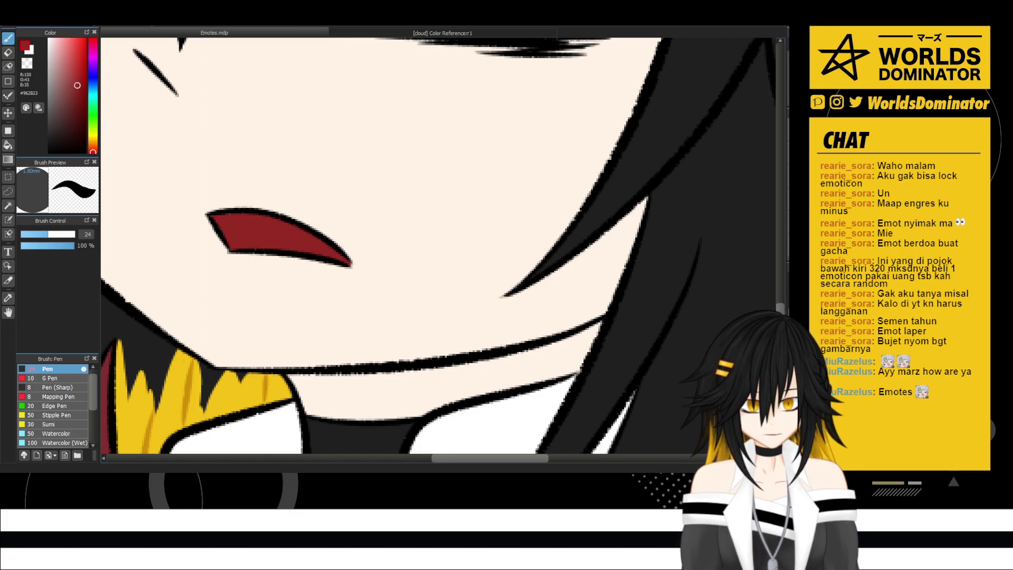
- Paint a pinkish-red #CC716B tongue along the lower edge of the mouth, and check the whole emote
left_click(66, 60)
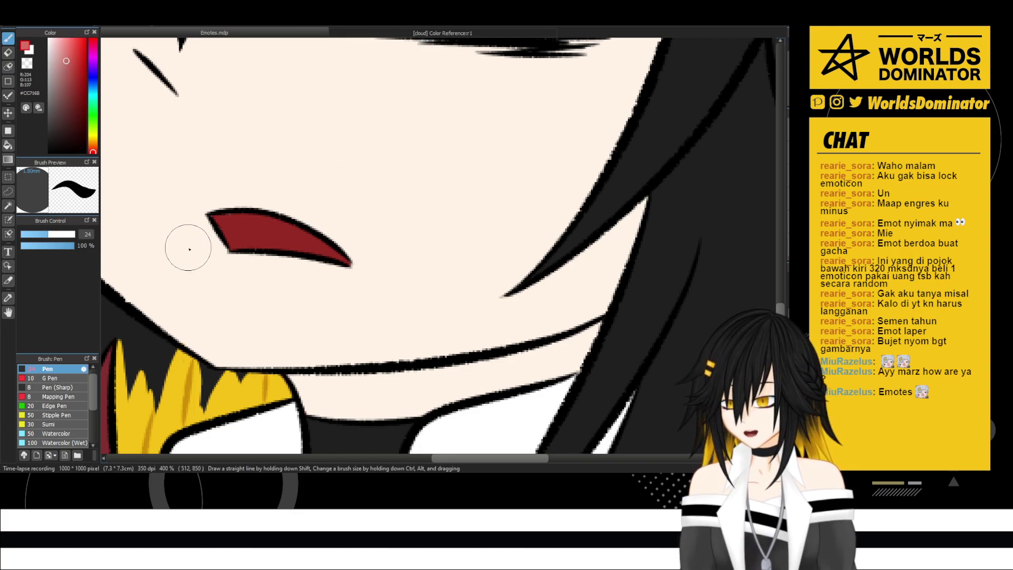
mouse_move(232, 255)
left_mouse_down()
mouse_move(329, 250)
mouse_move(319, 265)
mouse_move(279, 264)
mouse_move(282, 246)
mouse_move(346, 263)
left_mouse_up()
key("ctrl+z")
scroll(250, 345, "down", 4)
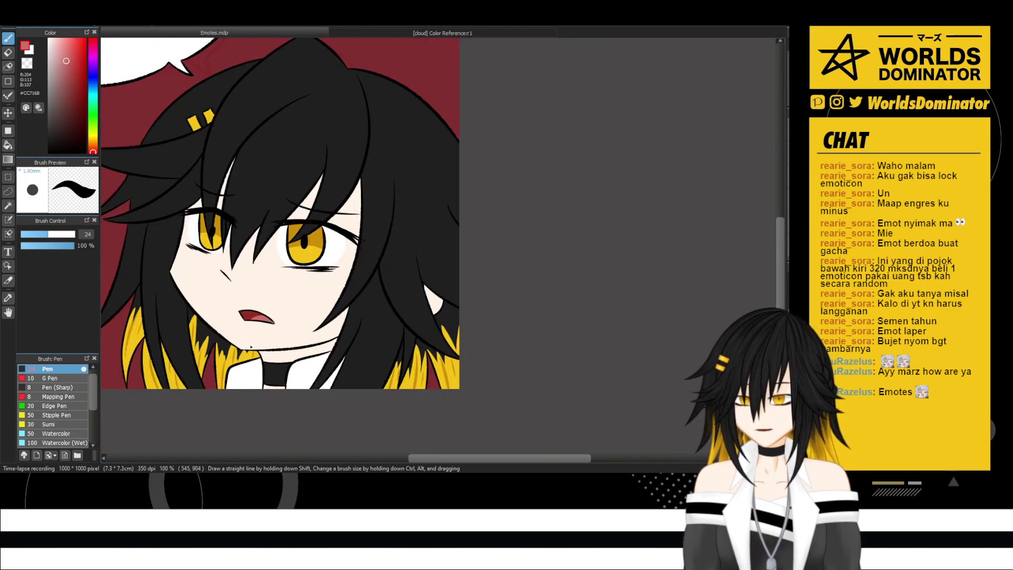
scroll(448, 335, "down", 1)
left_click_drag(312, 326, 415, 308)
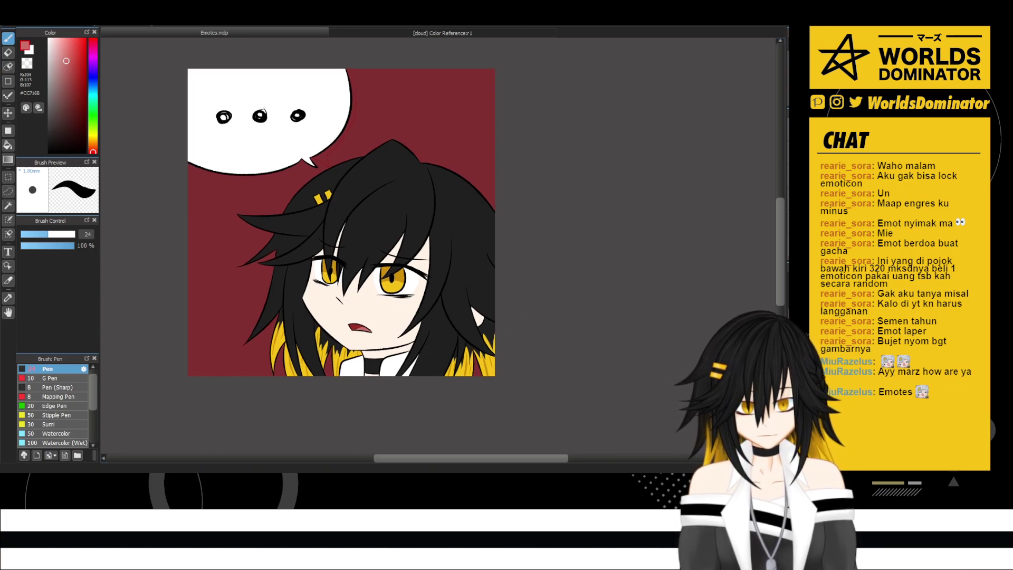
- Sample grey #525252 from the Color Reference document and draw thin G Pen highlights along the upper-left strands of the emote's front hair
left_click(350, 32)
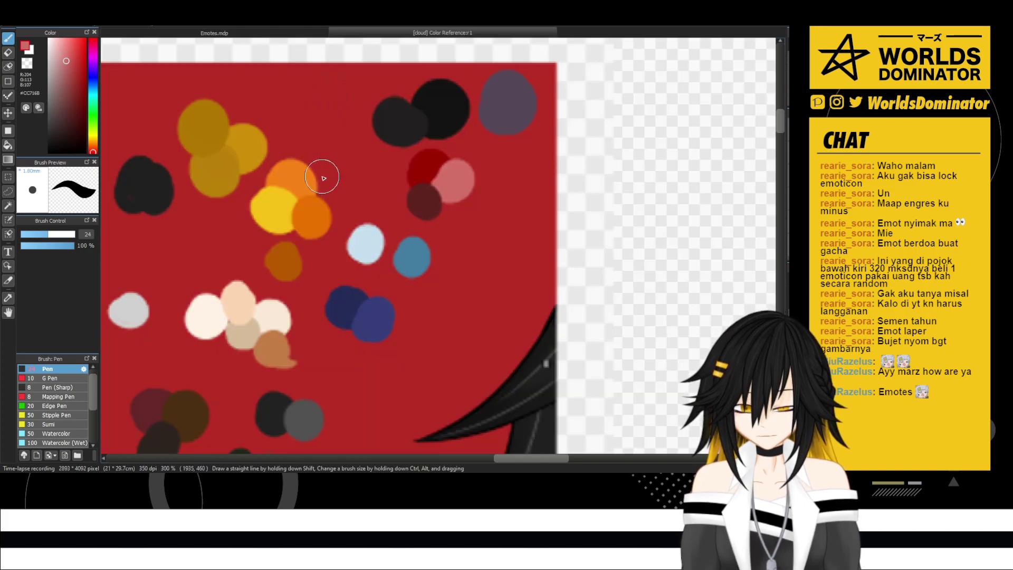
key("alt")
left_click(301, 400)
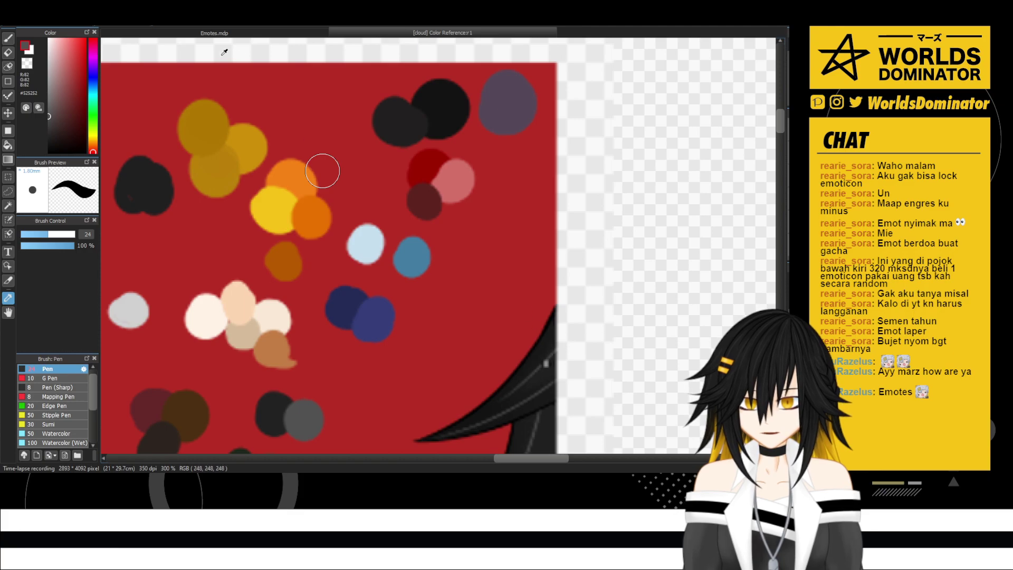
left_click(198, 29)
key("b")
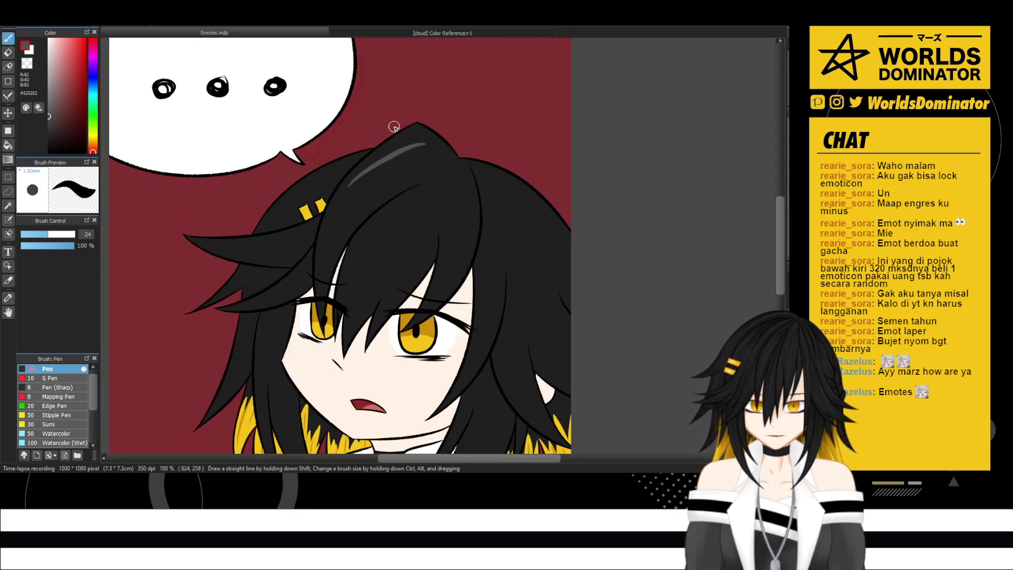
left_click(53, 397)
left_click(62, 377)
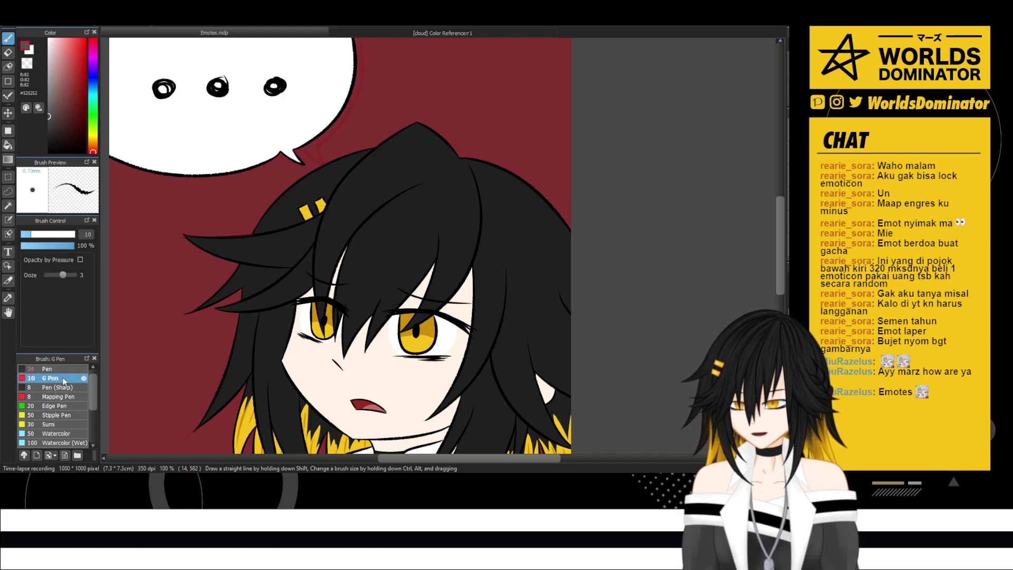
left_click_drag(379, 157, 358, 190)
left_click_drag(410, 167, 317, 266)
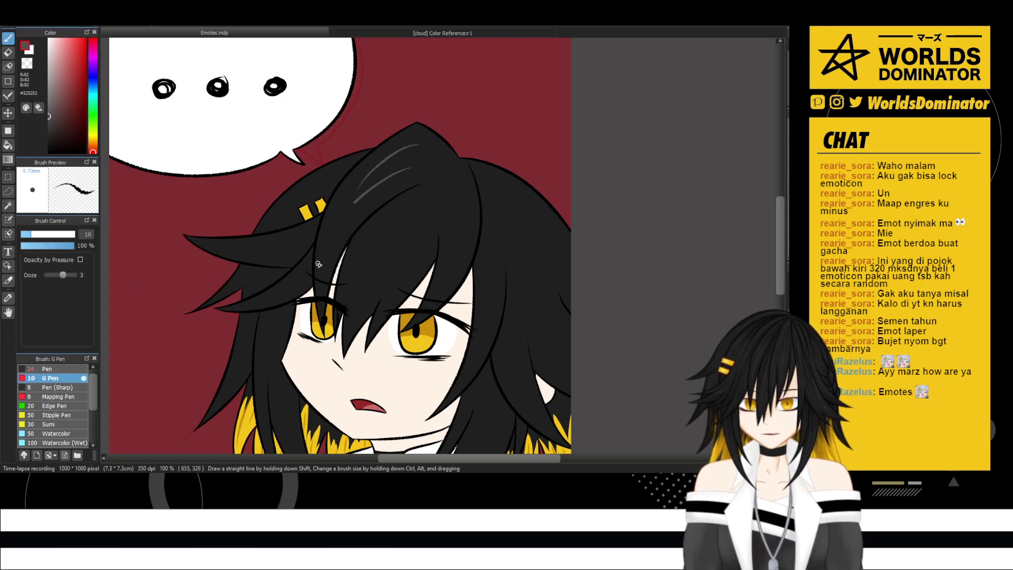
key("ctrl+z")
left_click_drag(409, 168, 328, 272)
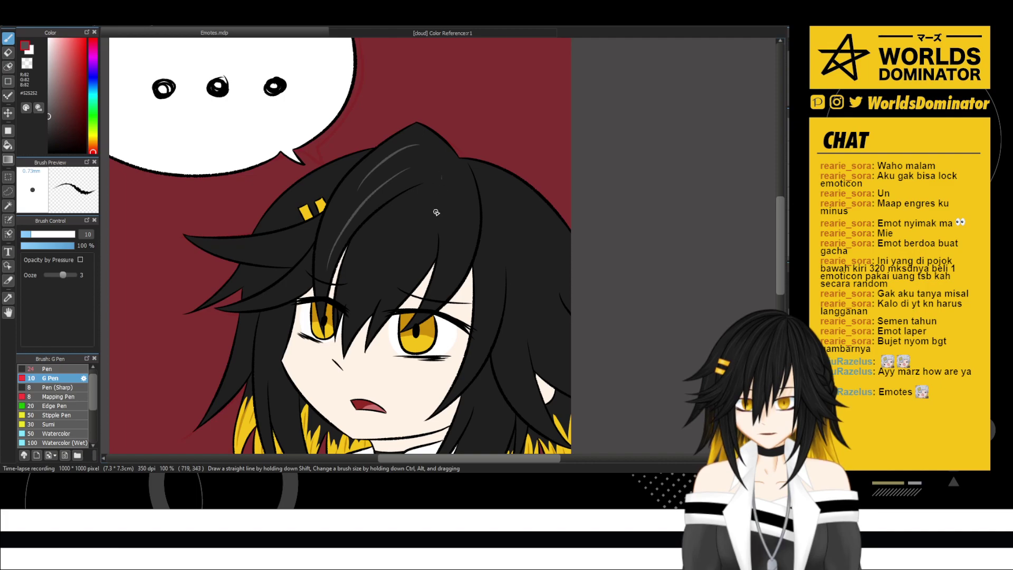
- Draw thin grey highlight strokes down the middle of the fringe and along the strand right of the face
left_click_drag(436, 212, 379, 280)
left_click_drag(411, 222, 366, 290)
left_click_drag(381, 233, 352, 308)
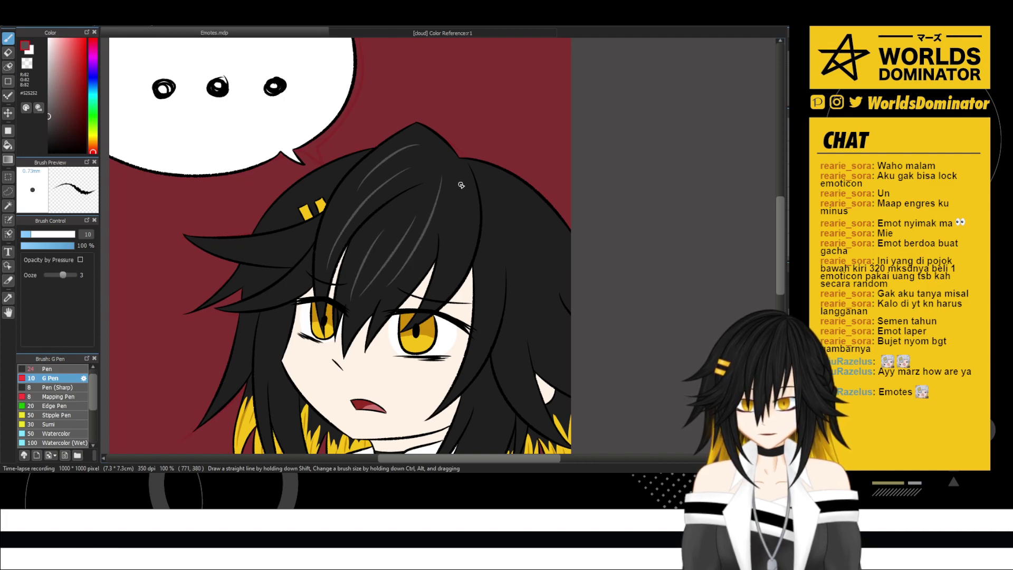
mouse_move(461, 185)
left_mouse_down()
mouse_move(466, 216)
mouse_move(431, 256)
left_mouse_up()
left_click_drag(488, 184, 480, 335)
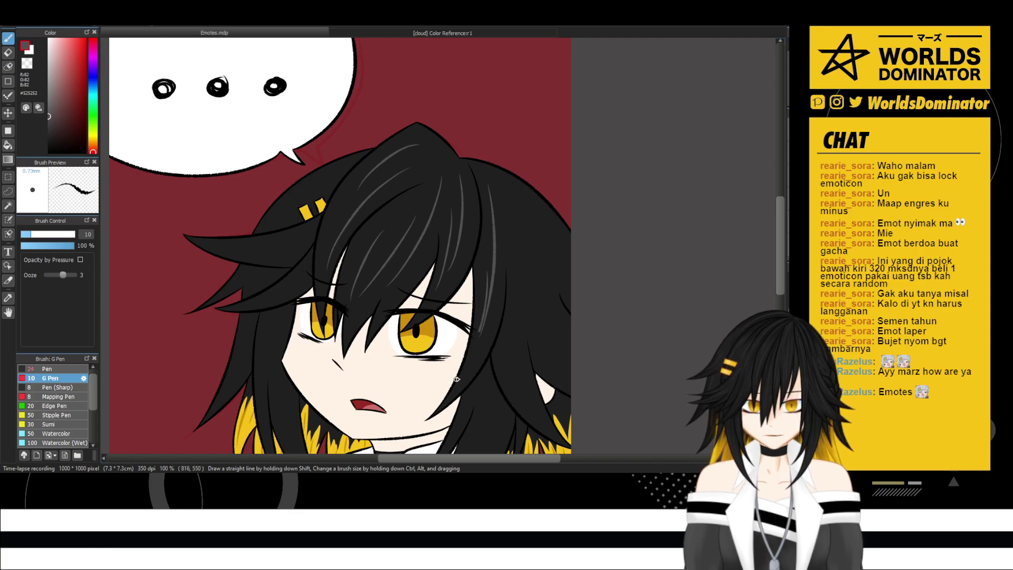
- Redraw the thin grey highlights running down the long hair strand beside the face's right cheek
key("ctrl+z")
left_click_drag(478, 281, 452, 379)
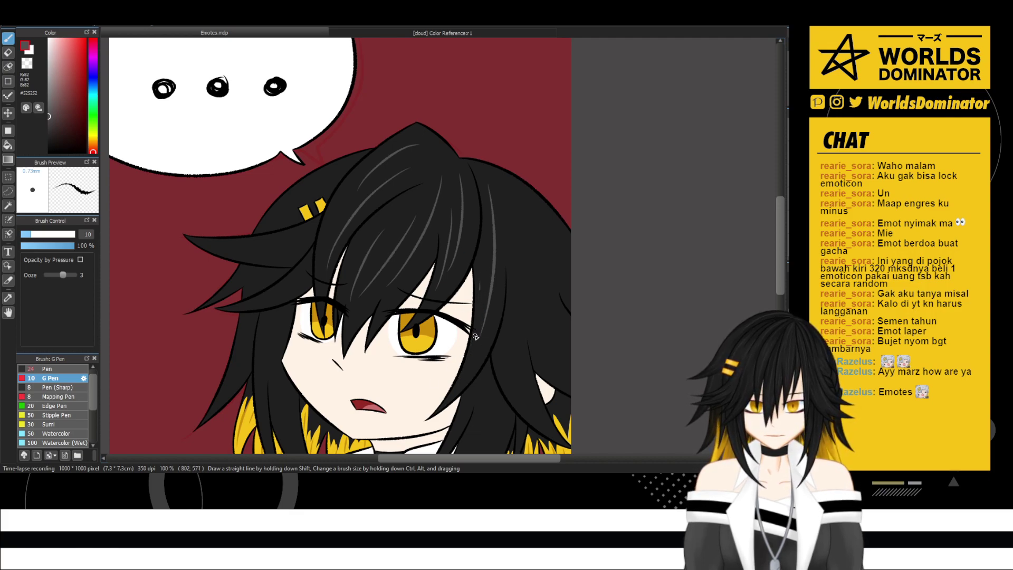
left_click_drag(475, 337, 446, 380)
key("ctrl+z")
left_click_drag(484, 294, 442, 378)
key("ctrl+z")
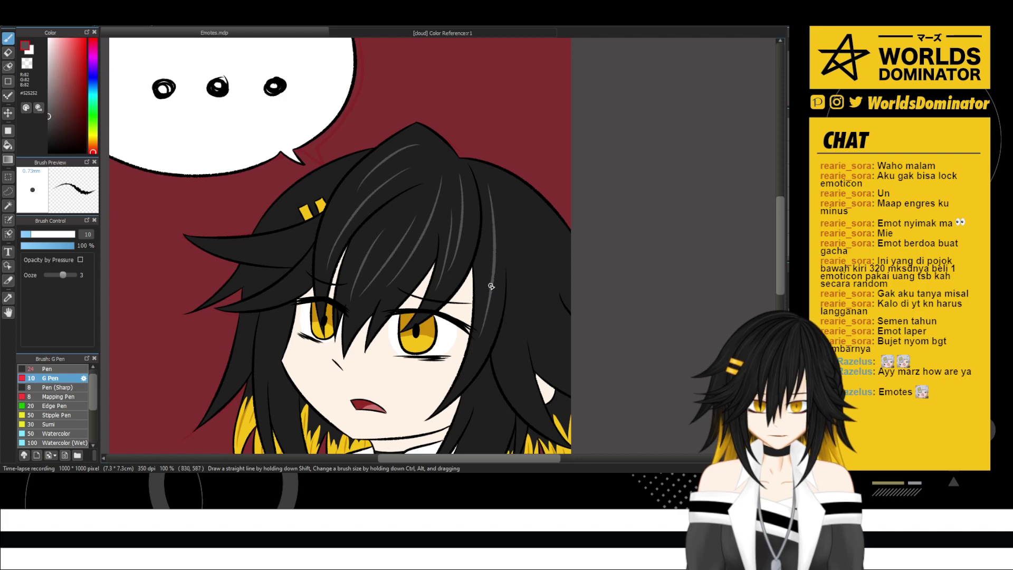
key("ctrl+z")
left_click_drag(490, 275, 463, 375)
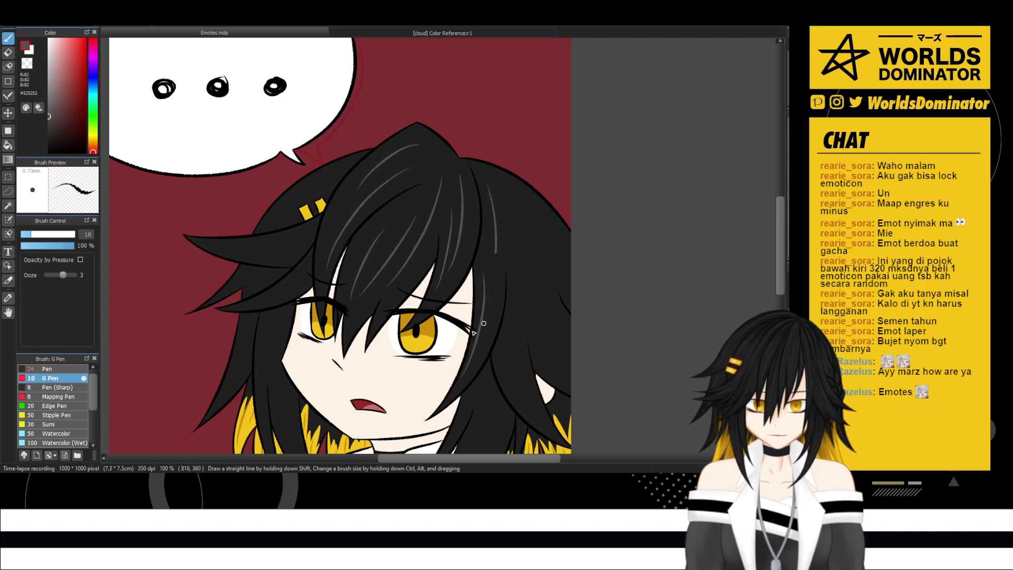
left_click_drag(483, 323, 474, 333)
key("ctrl+z")
left_click_drag(500, 193, 487, 293)
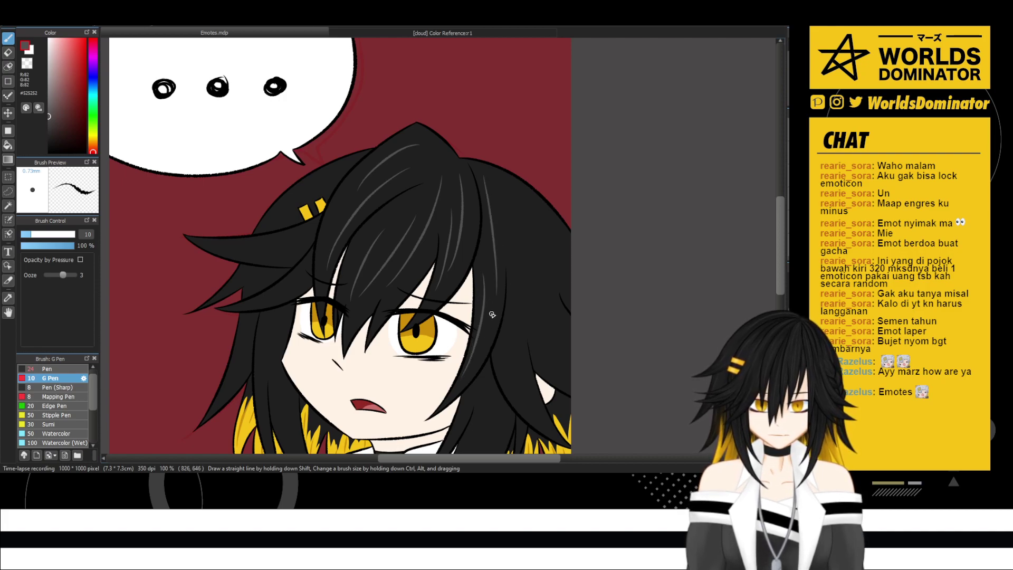
key("ctrl+z")
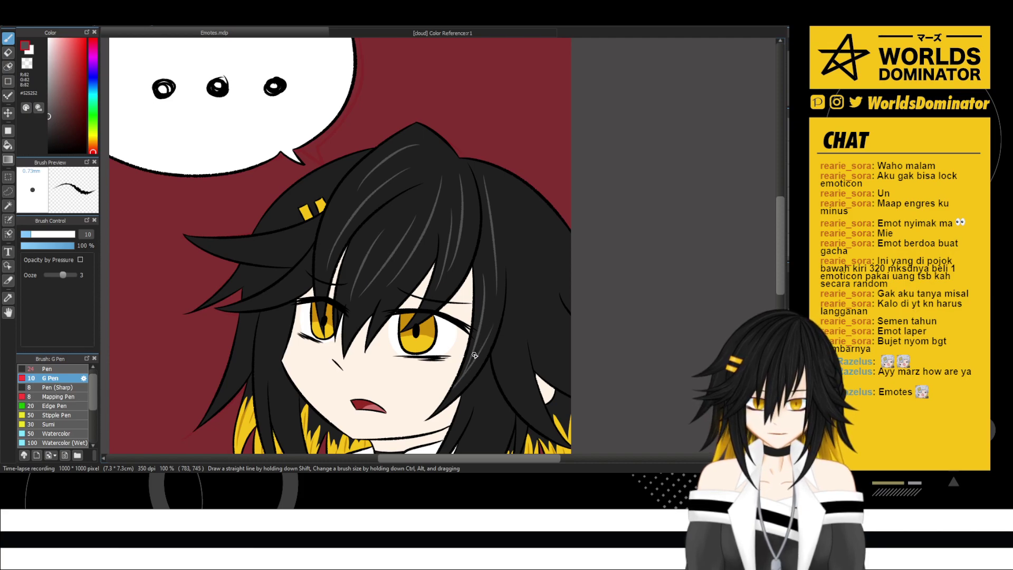
- Draw thin grey highlight strokes down the outer hair on the right side of the head
left_click_drag(448, 340, 332, 243)
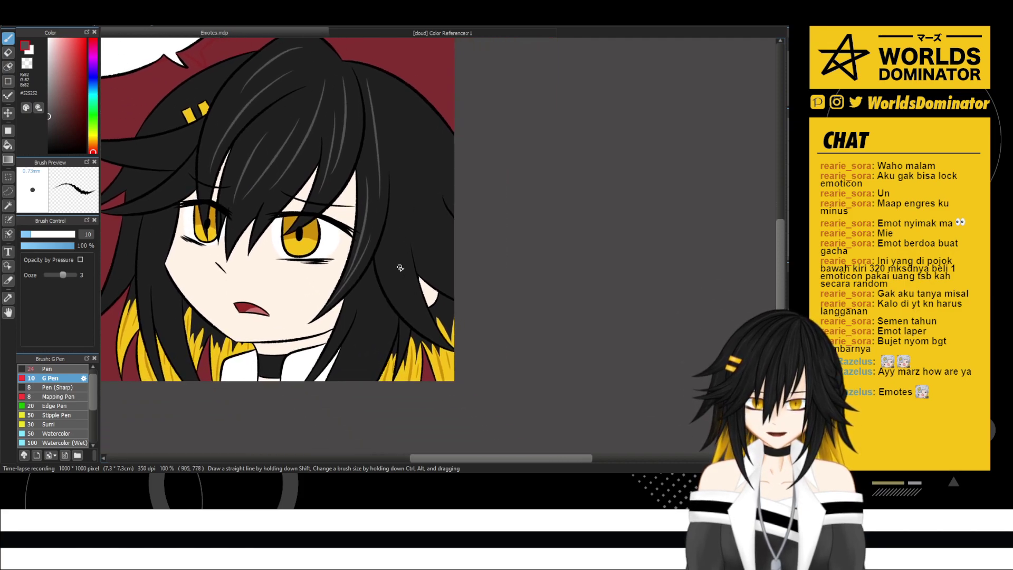
mouse_move(403, 196)
left_mouse_down()
mouse_move(397, 247)
mouse_move(430, 335)
left_mouse_up()
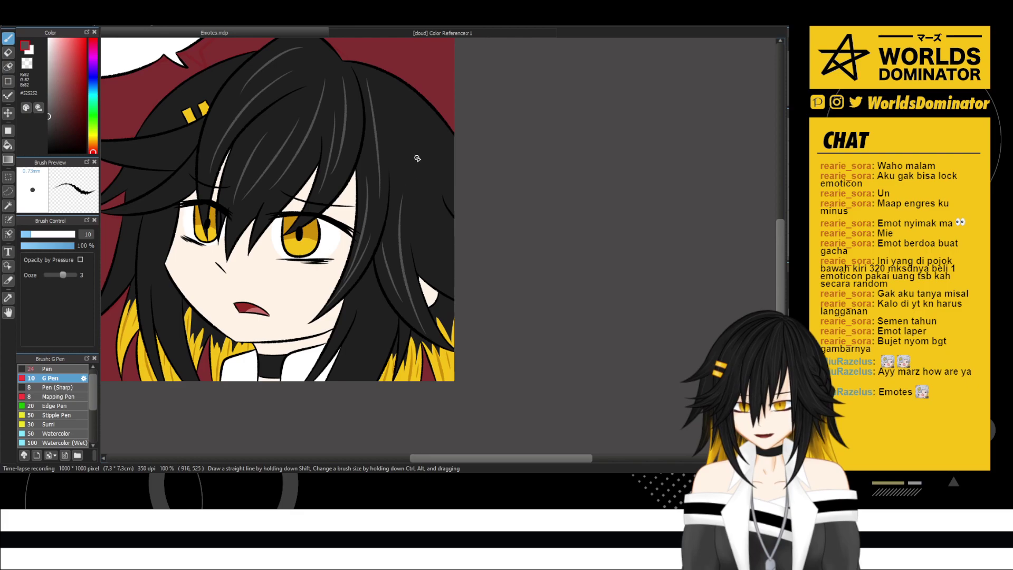
left_click_drag(426, 201, 428, 221)
key("ctrl+z")
left_click_drag(384, 90, 433, 230)
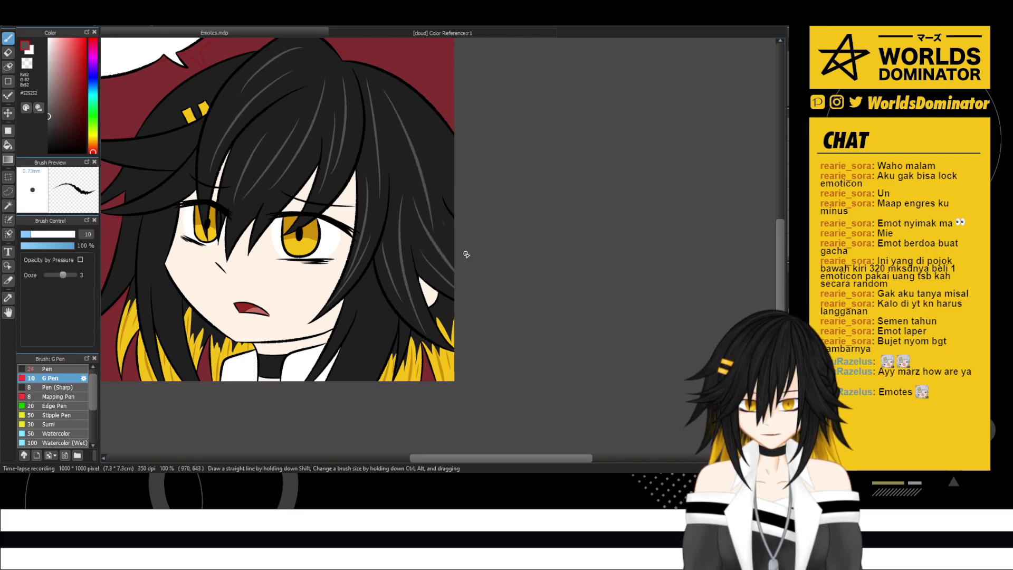
- Draw grey highlights along the lower strands beside the neck and the left-side strands up to the yellow hair clips
mouse_move(420, 108)
left_mouse_down()
mouse_move(451, 178)
mouse_move(502, 165)
left_mouse_up()
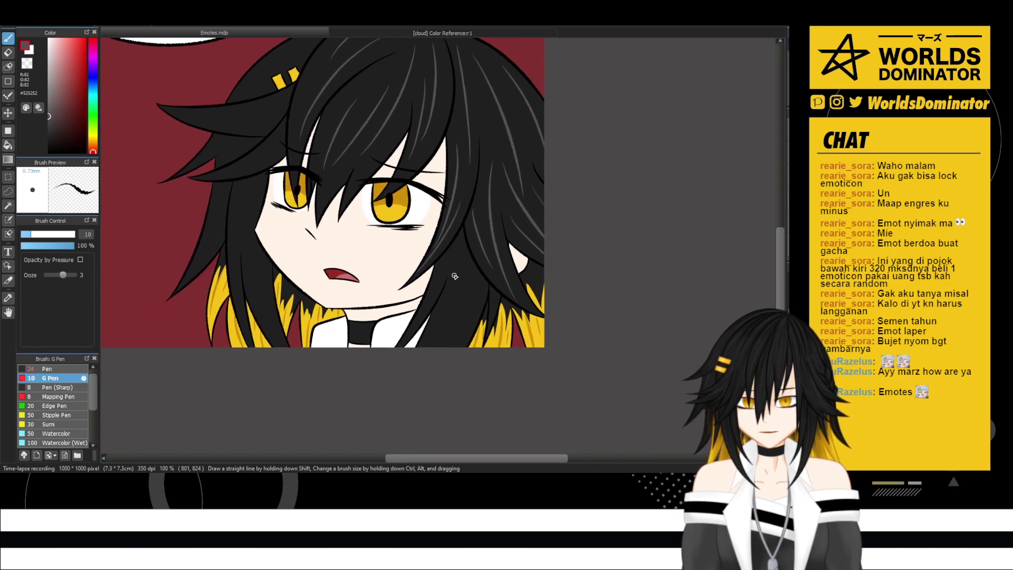
left_click_drag(443, 323, 426, 345)
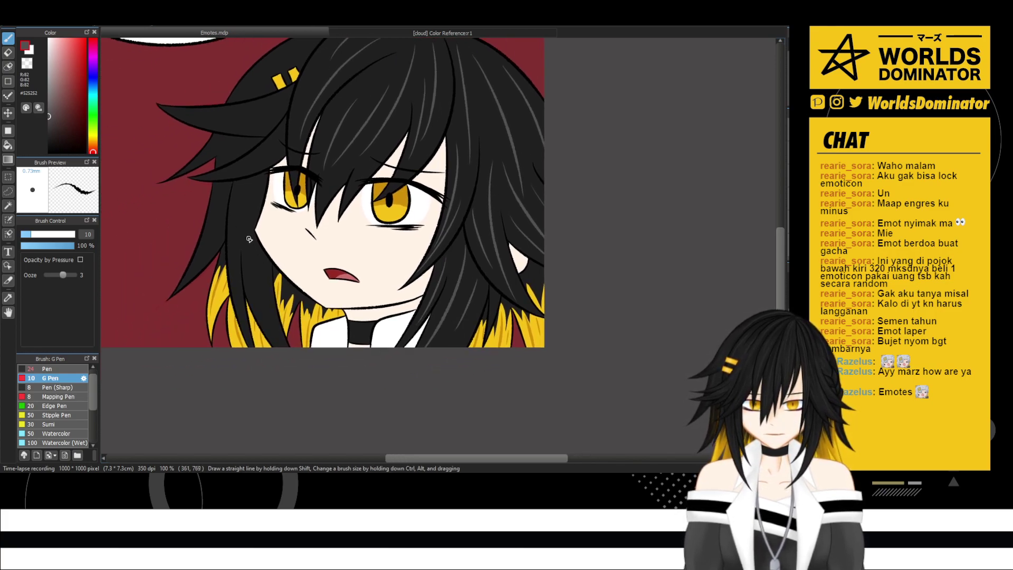
mouse_move(255, 199)
left_mouse_down()
mouse_move(263, 311)
mouse_move(285, 347)
left_mouse_up()
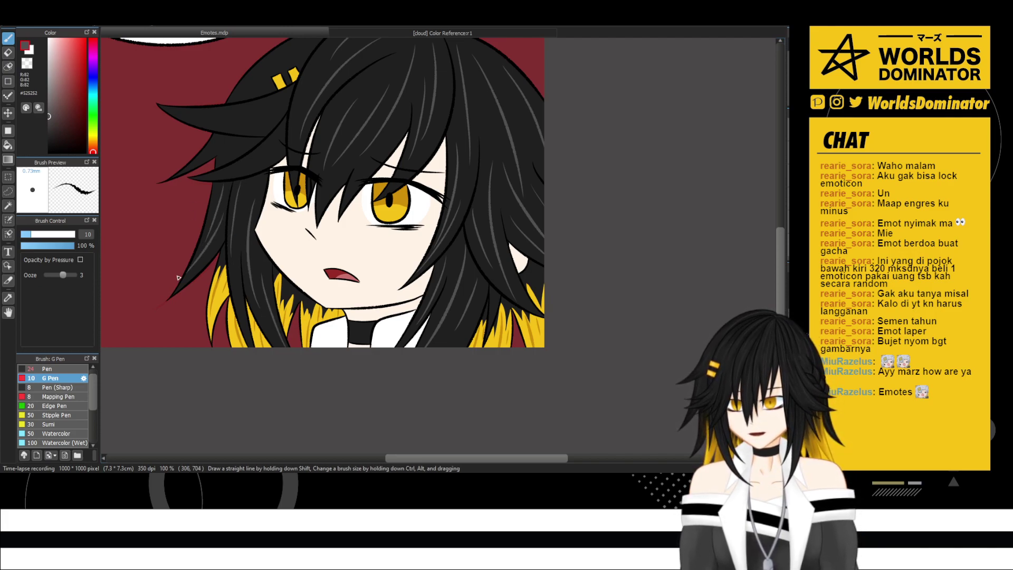
left_click_drag(258, 156, 296, 197)
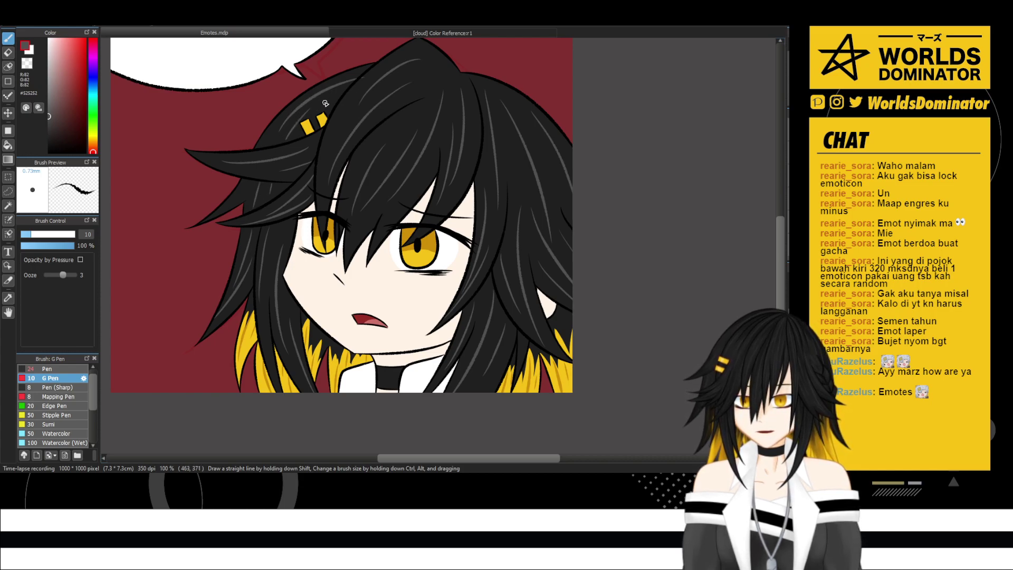
key("e")
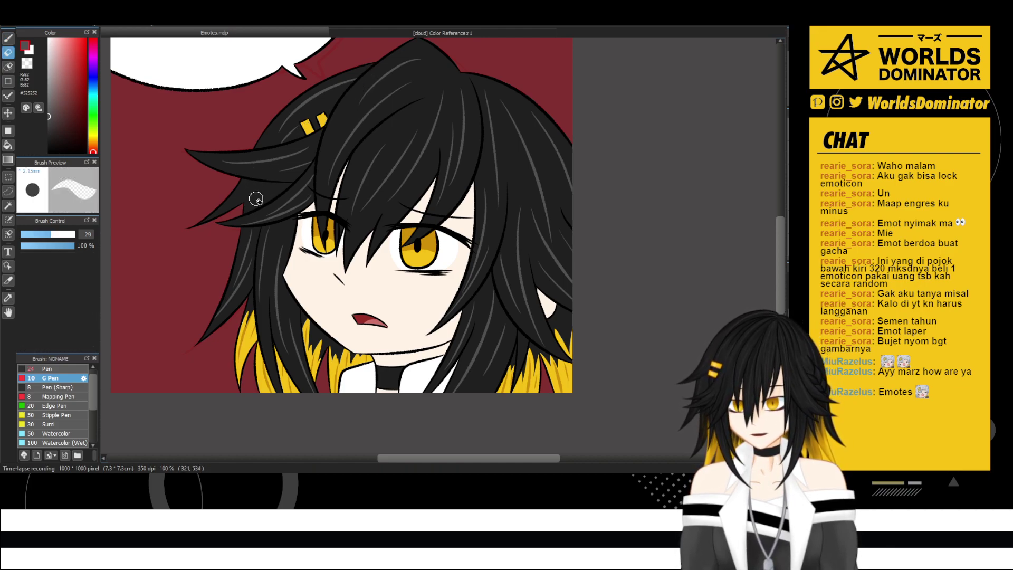
key("b")
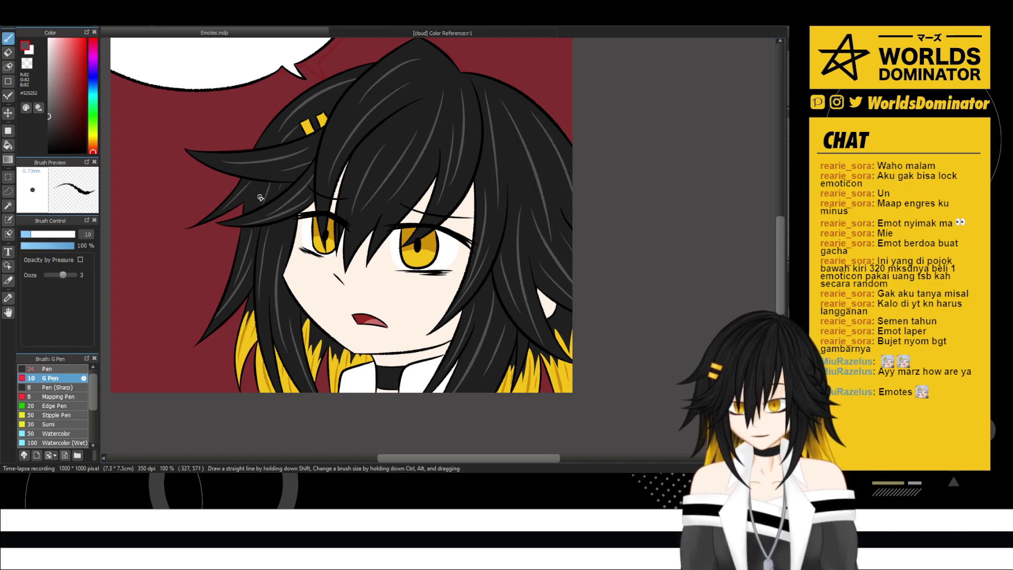
- Compare stronger and fainter versions of the hair highlights on the whole emote and keep the subdued grey version
scroll(260, 197, "down", 2)
scroll(464, 164, "down", 1)
scroll(416, 175, "up", 1)
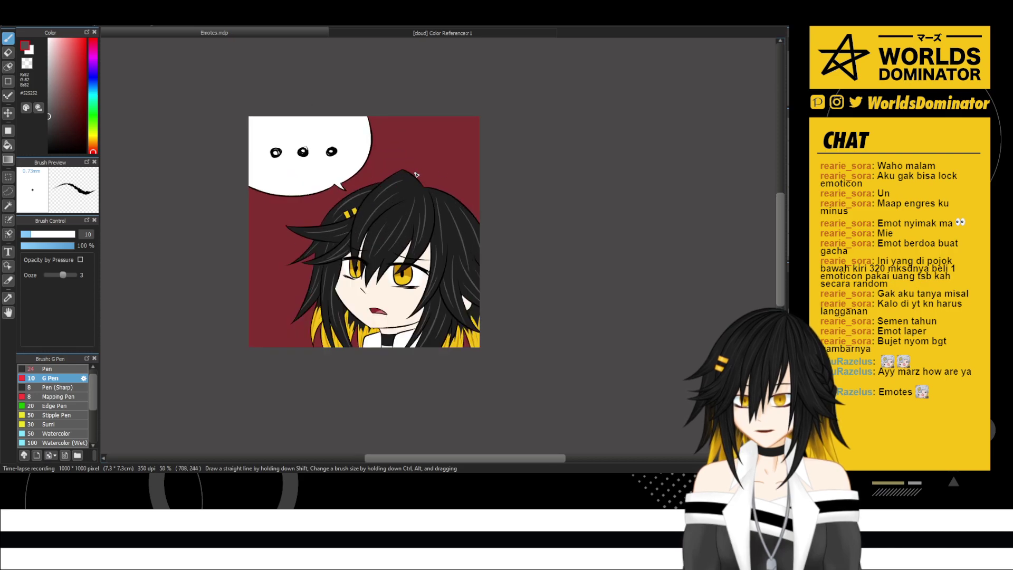
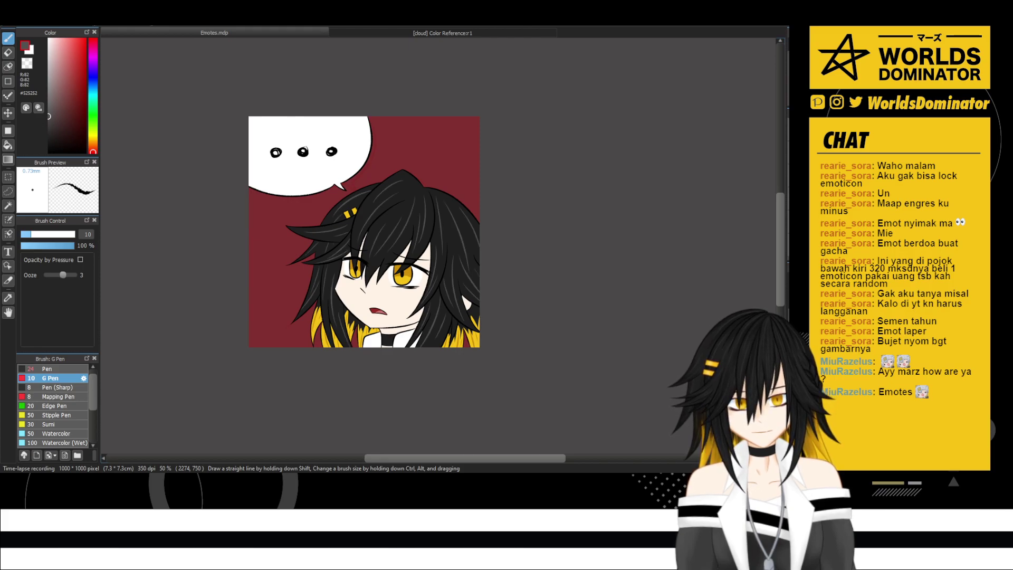
key("ctrl+z")
scroll(331, 285, "up", 2)
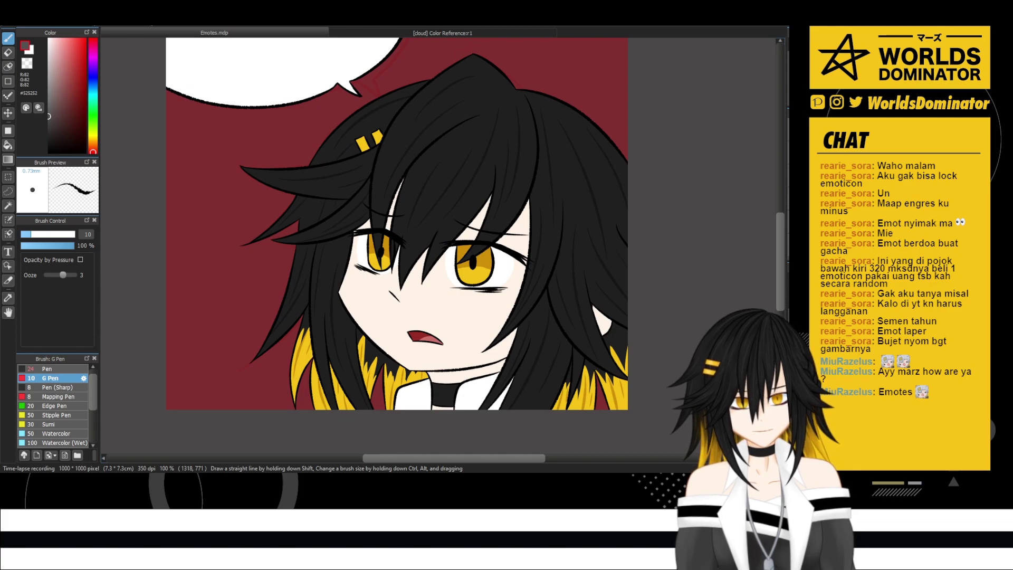
key("ctrl+y")
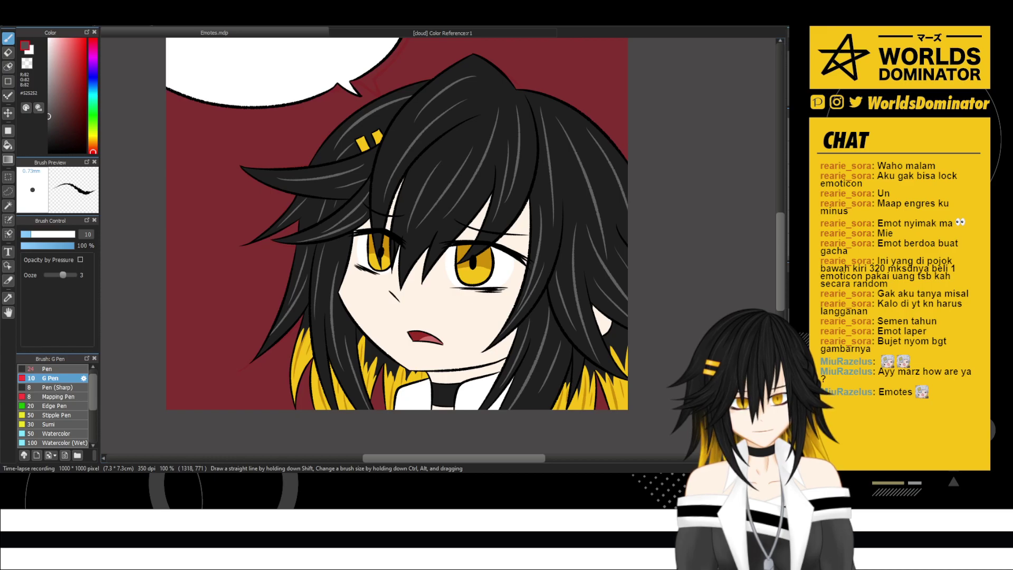
key("ctrl+z")
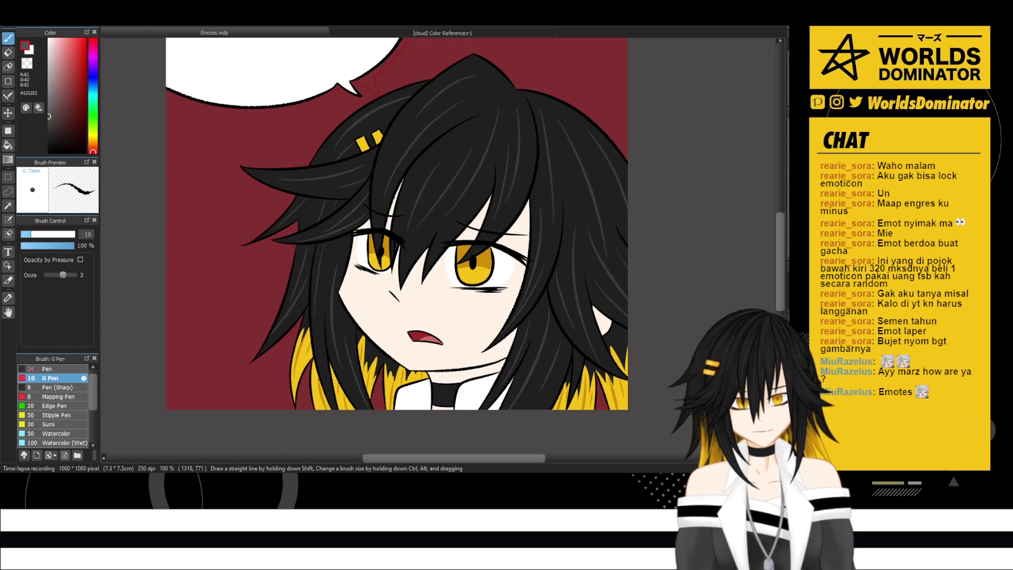
scroll(656, 206, "down", 2)
left_click_drag(649, 157, 564, 179)
scroll(569, 168, "up", 1)
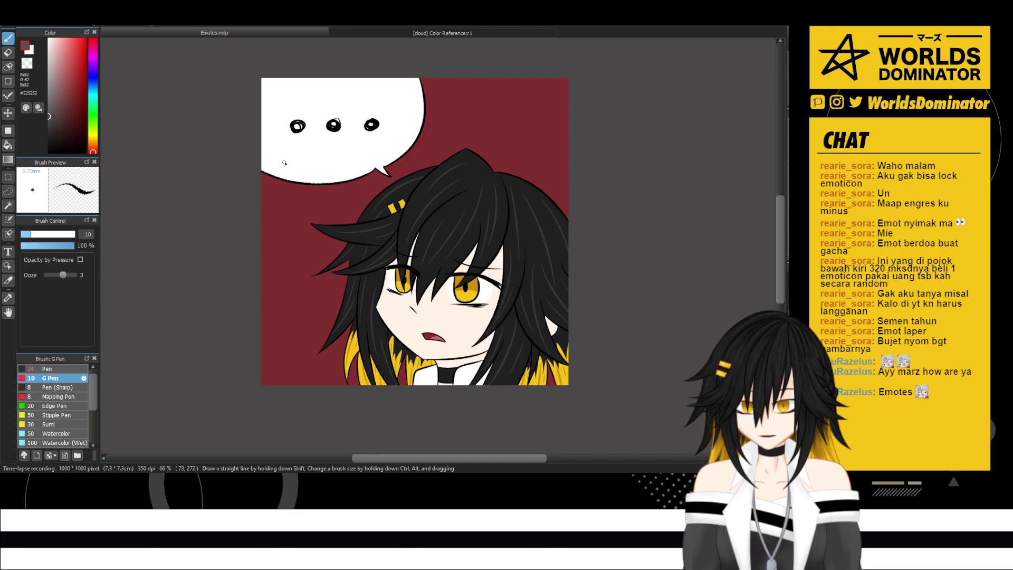
- Recolour the speech bubble's outline with grey #525252 using the Pen brush
left_click(56, 369)
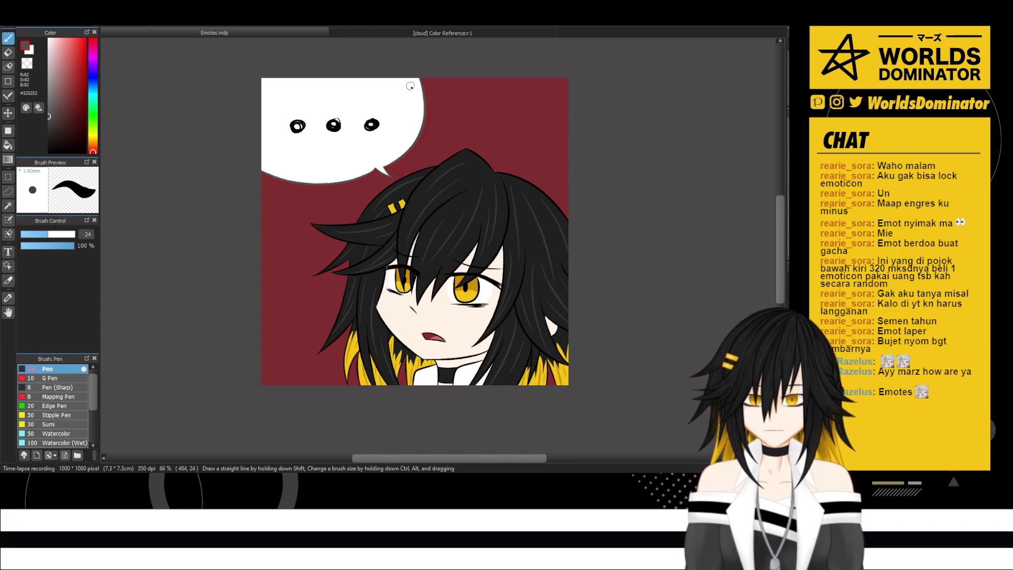
- Sample dark brown #2C241E from the Color Reference document and paint it over the upper and lower lash lines of both eyes
left_click(470, 32)
key("i")
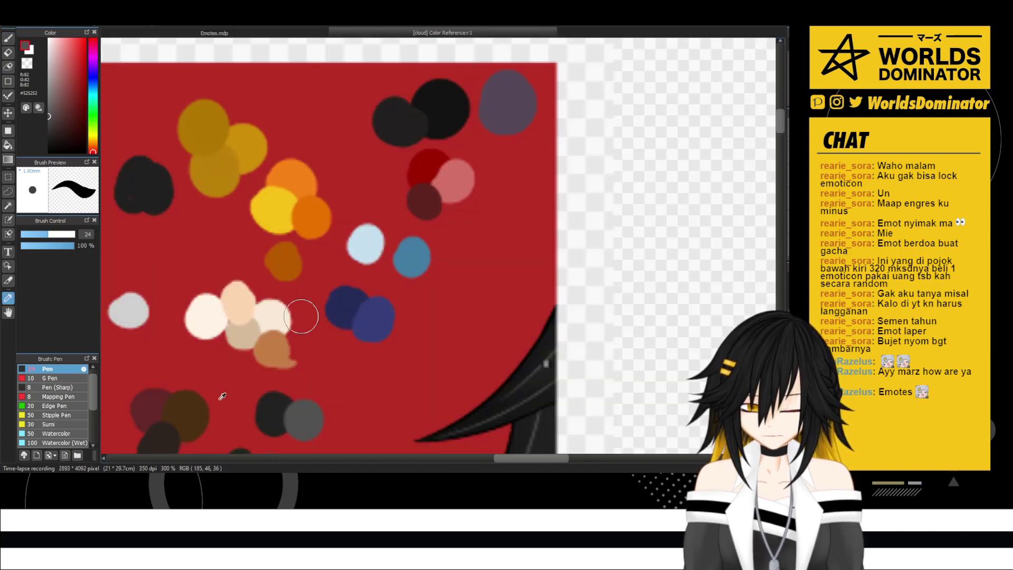
left_click(197, 416)
left_click(160, 436)
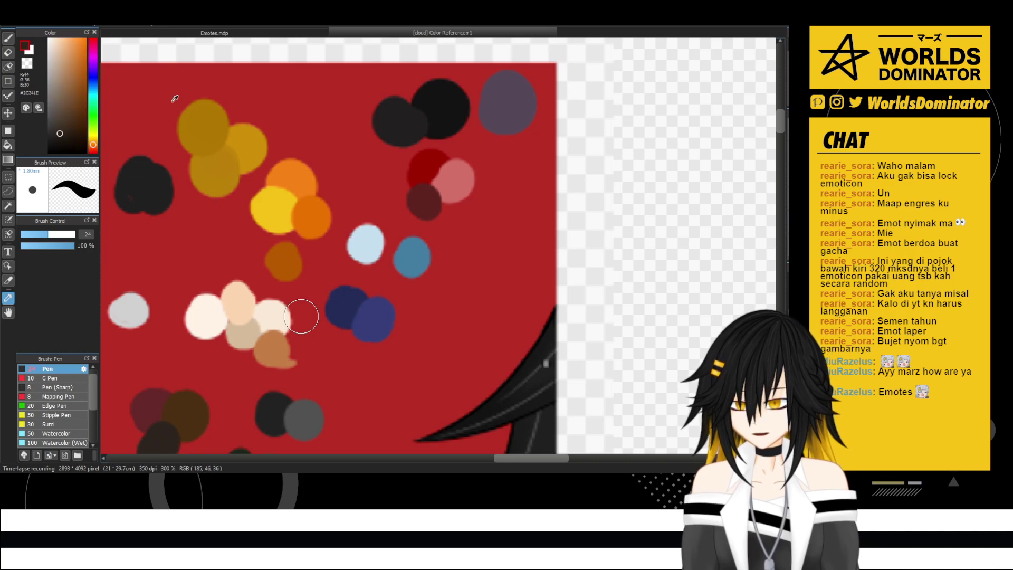
left_click(194, 33)
scroll(461, 315, "up", 3)
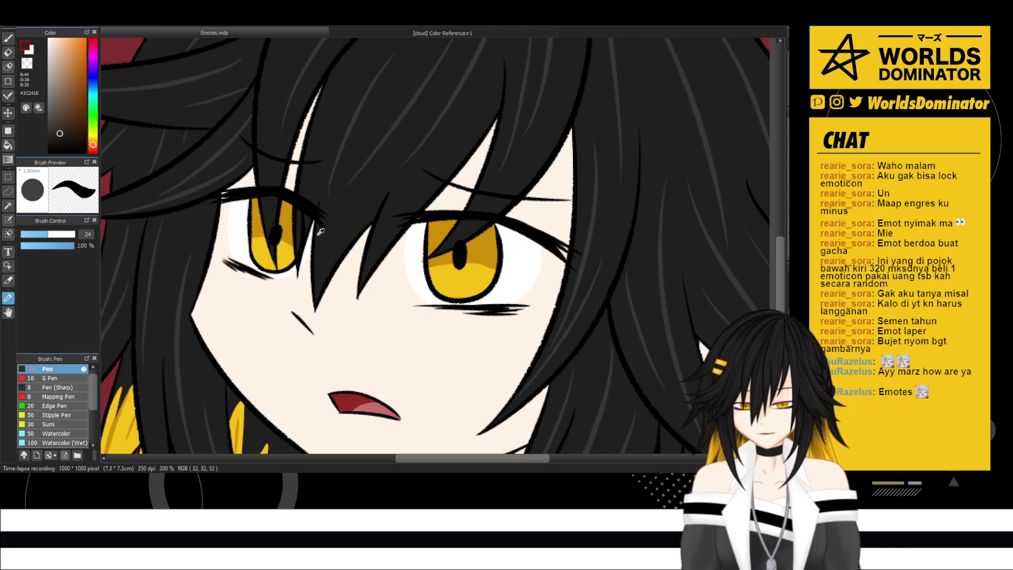
key("b")
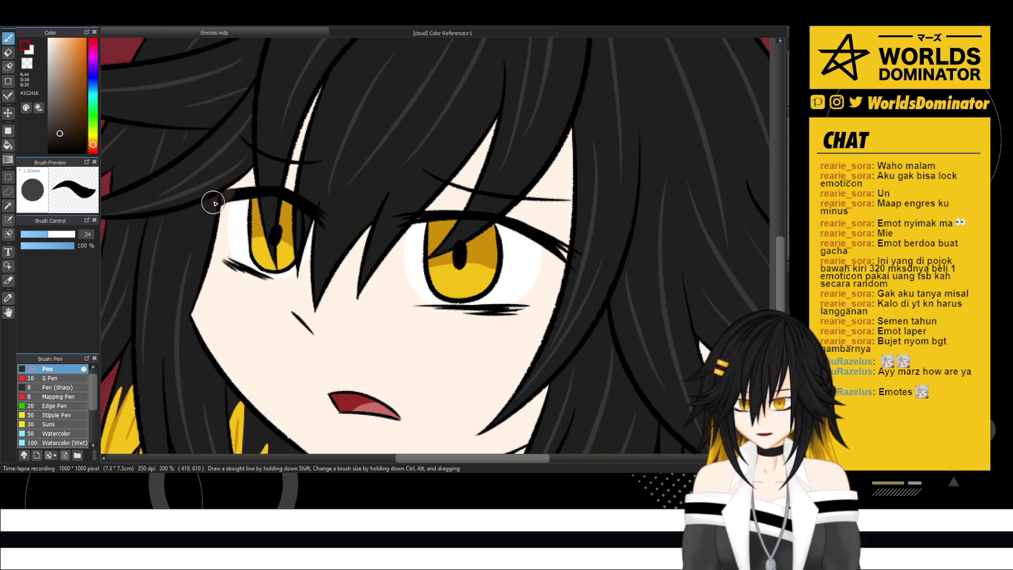
mouse_move(213, 202)
left_mouse_down()
mouse_move(202, 206)
mouse_move(222, 200)
left_mouse_up()
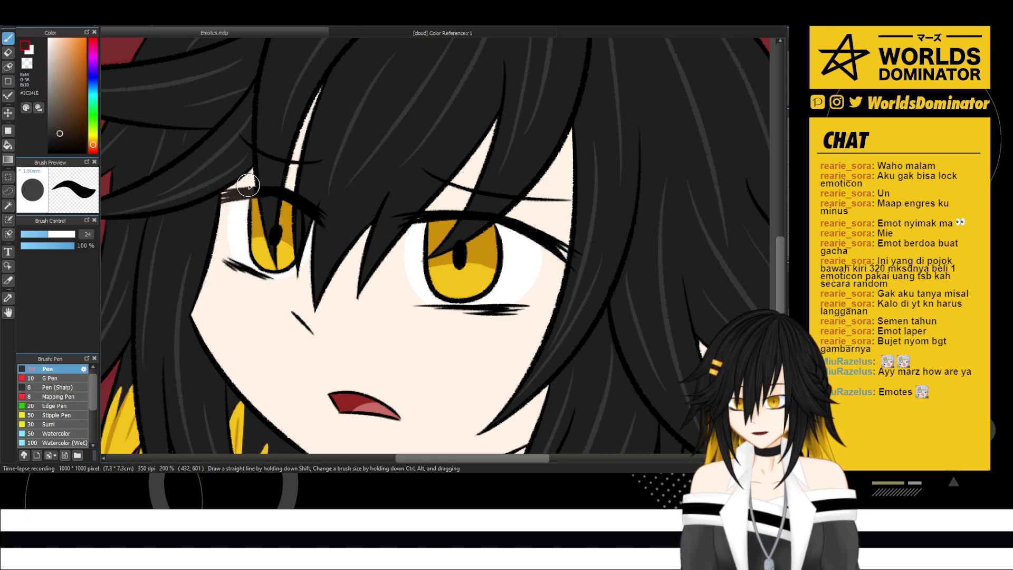
left_click_drag(292, 176, 286, 210)
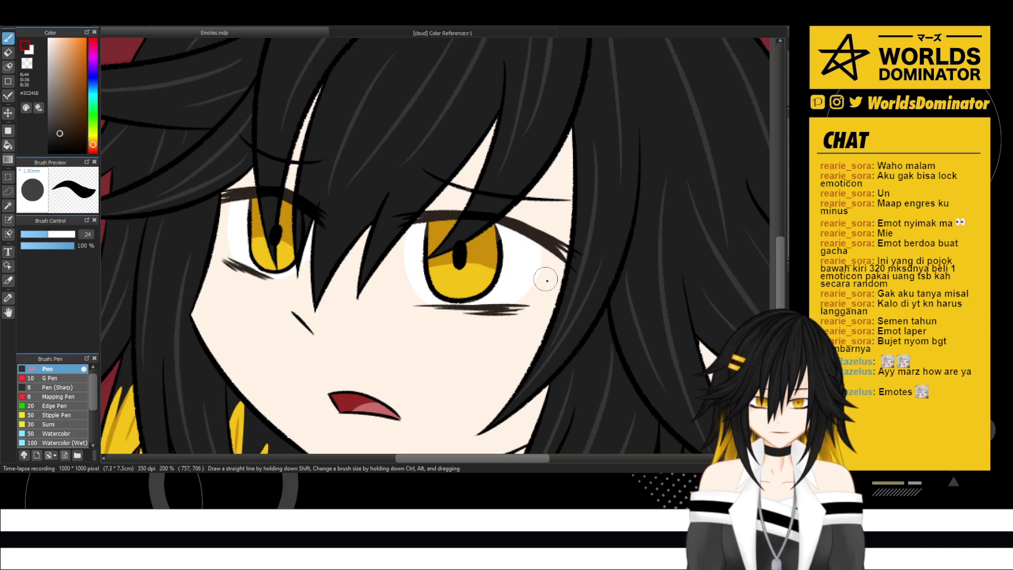
scroll(546, 280, "down", 4)
scroll(548, 154, "up", 2)
- Sample brown #4D2F11 from the Color Reference document and fill the left eye's lash lines and the right eye's upper lash line with it
key("alt")
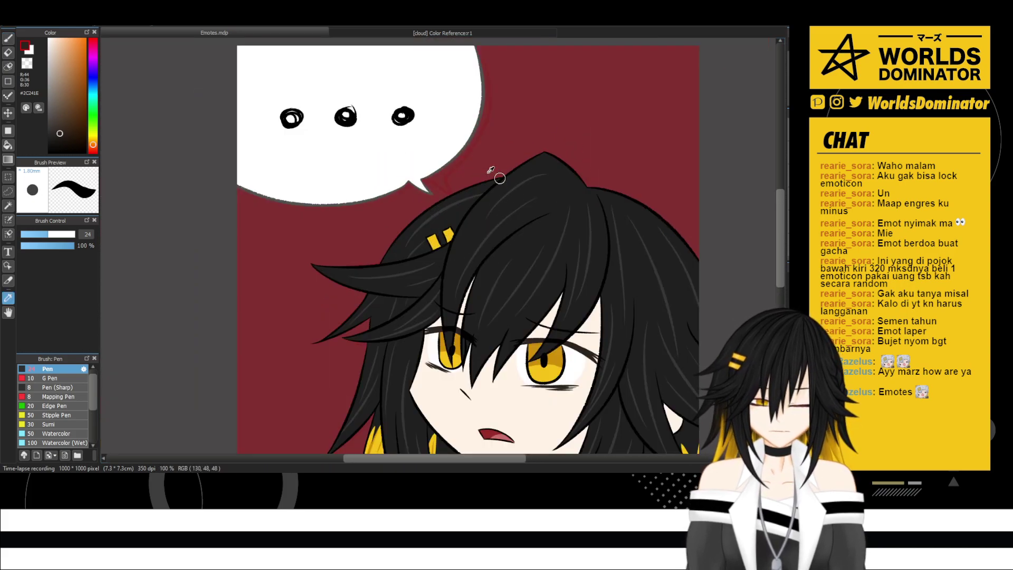
left_click(373, 34)
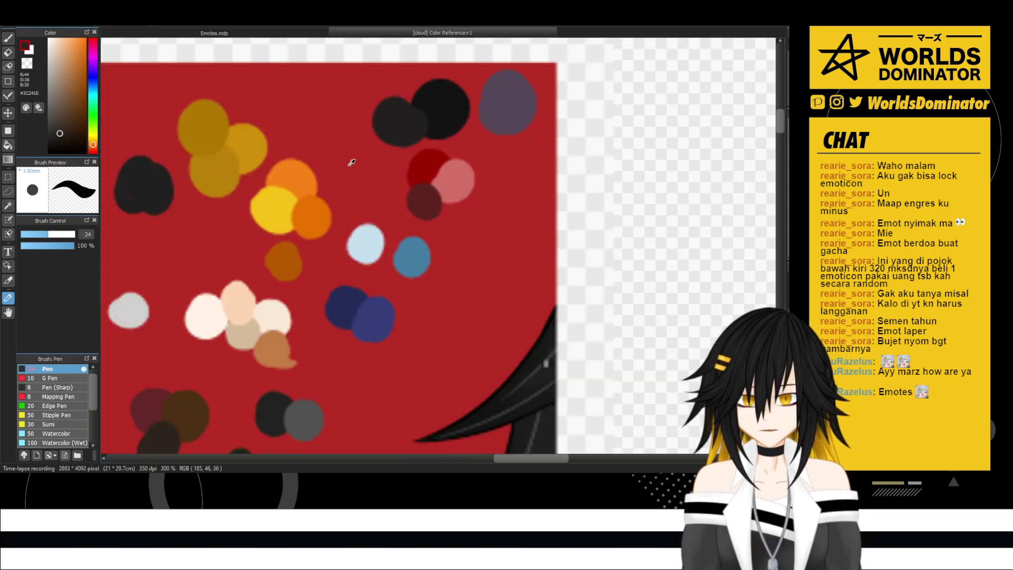
left_click(189, 411)
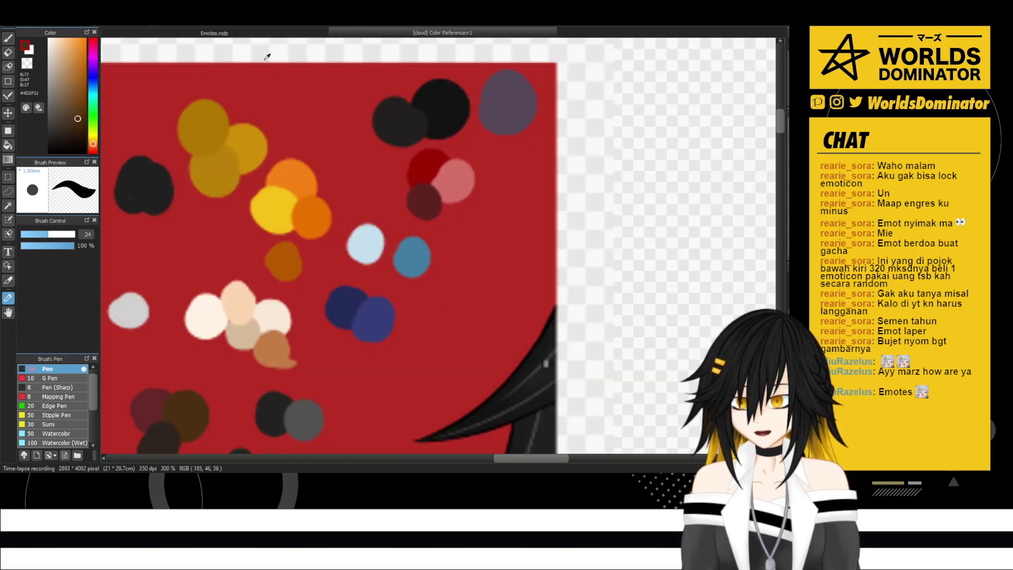
left_click(248, 32)
scroll(486, 321, "up", 1)
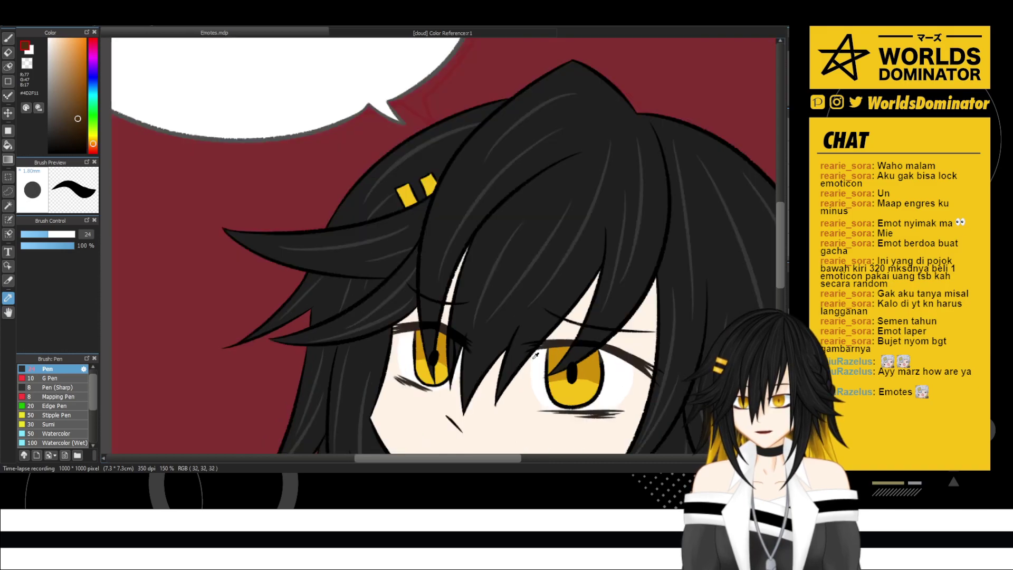
left_click_drag(486, 320, 317, 192)
scroll(338, 211, "up", 1)
key("g")
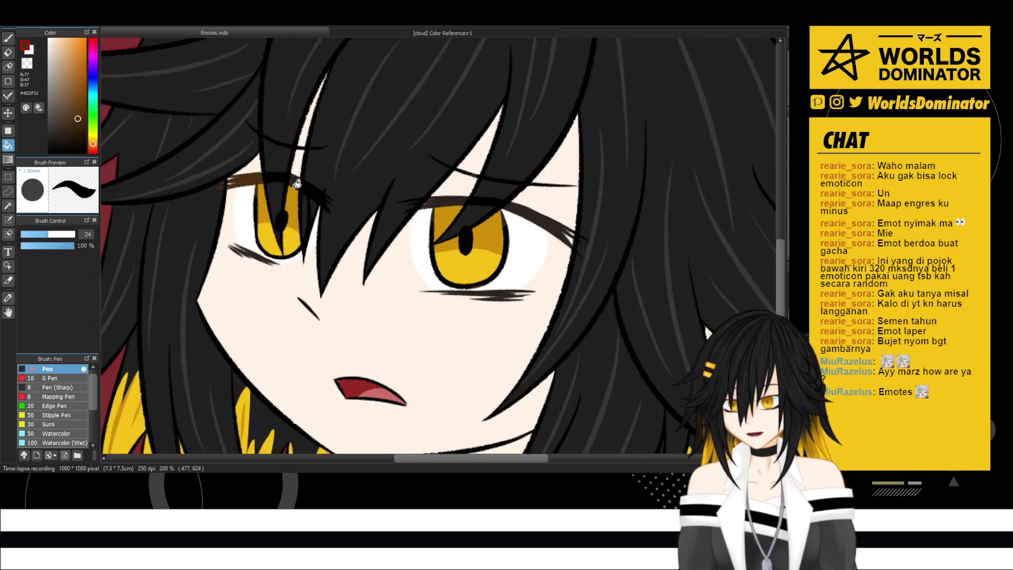
left_click(258, 179)
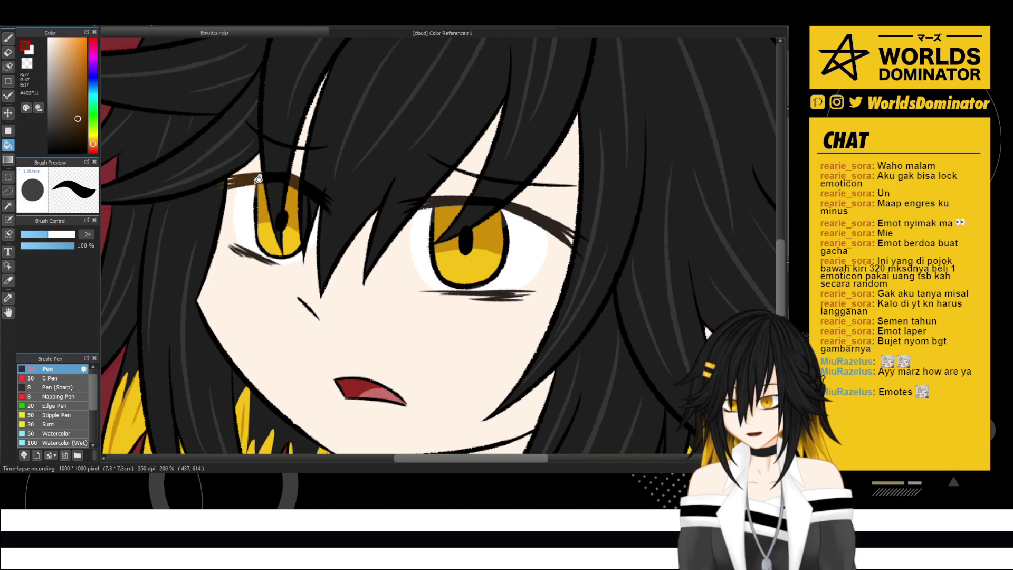
left_click(258, 252)
left_click(539, 217)
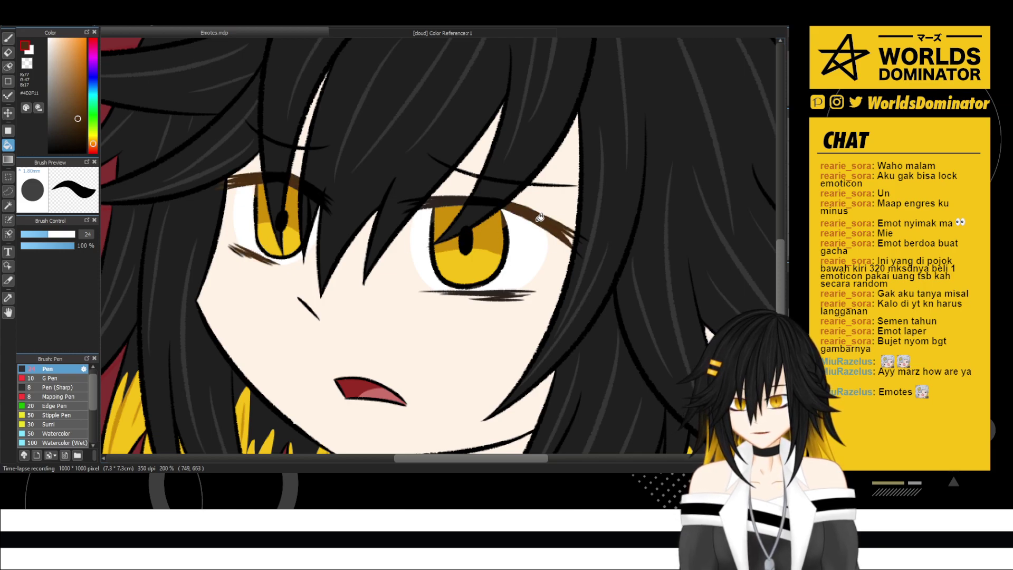
left_click(455, 196)
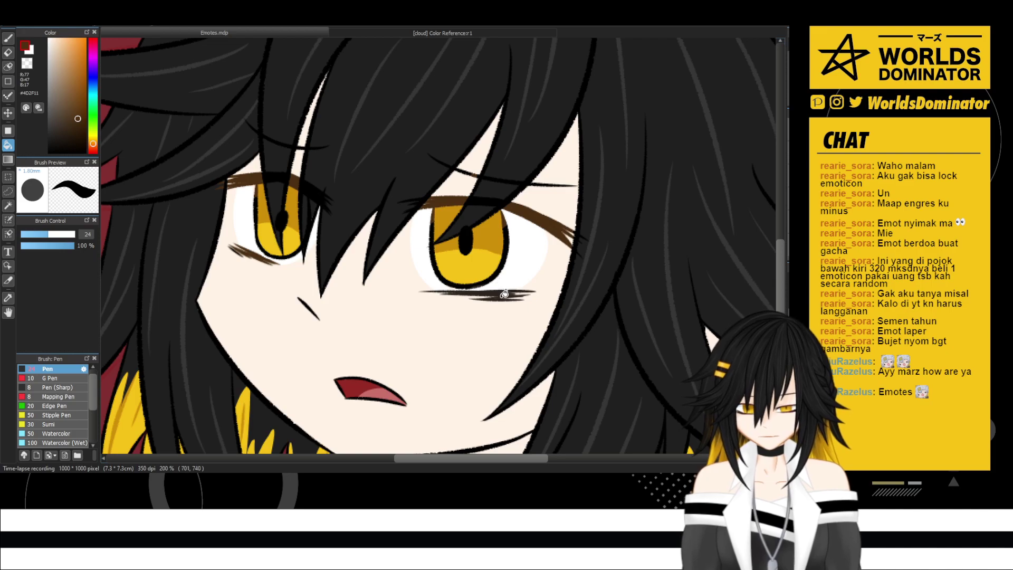
- Paint the lash line beneath the right eye brown with the Pen brush and check the whole face
key("b")
left_click_drag(536, 296, 411, 290)
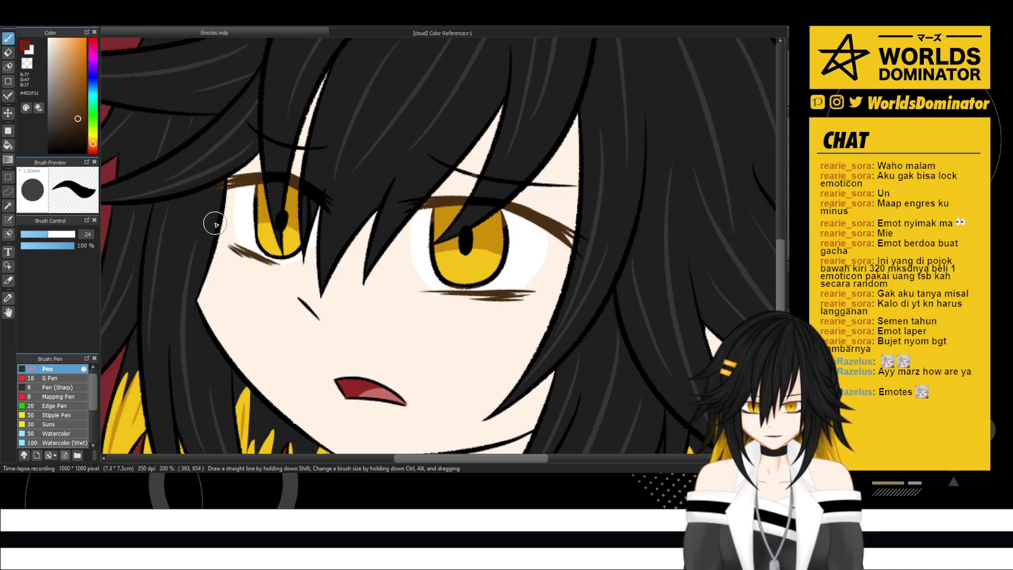
key("e")
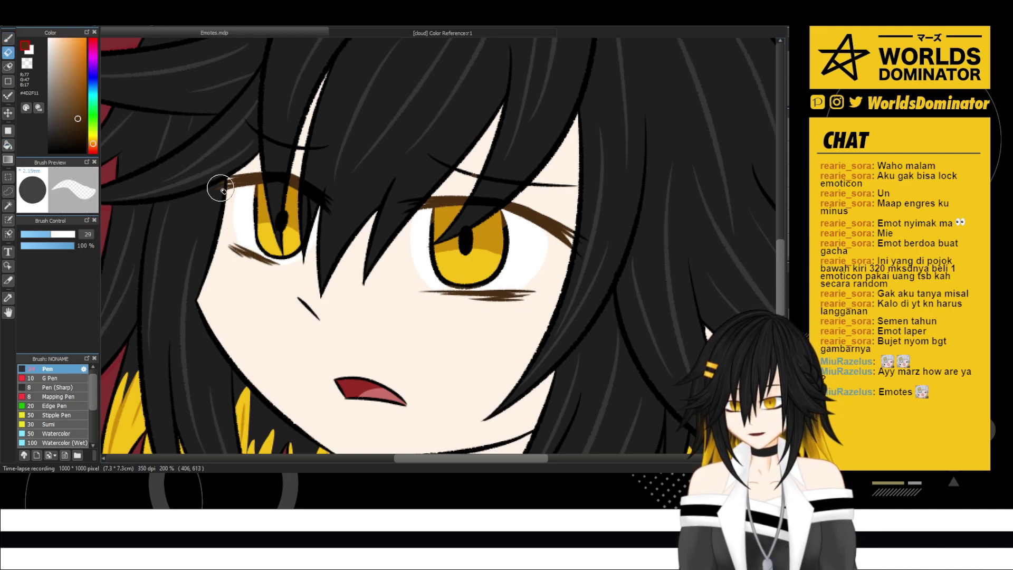
scroll(217, 193, "down", 2)
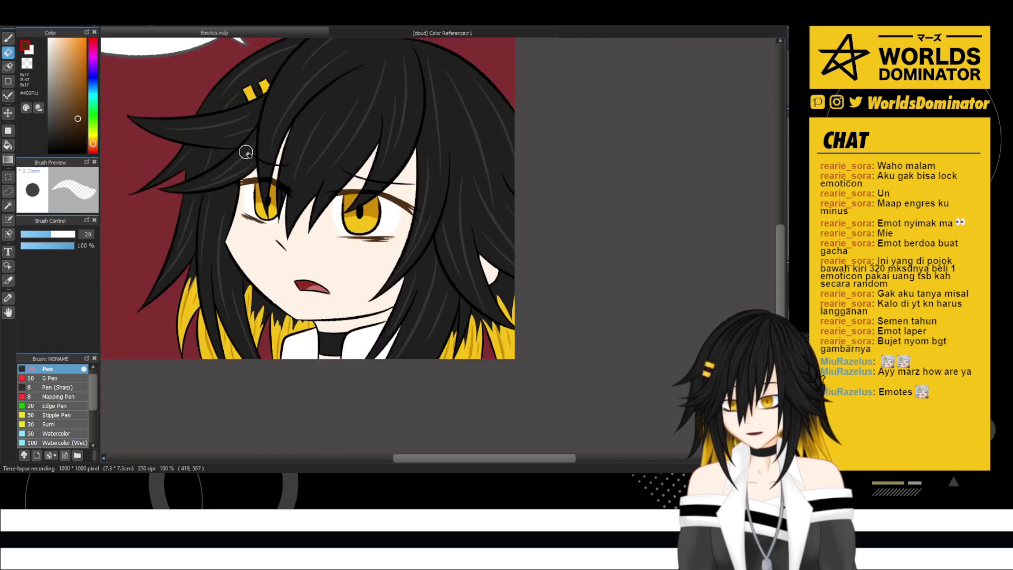
left_click_drag(244, 154, 306, 331)
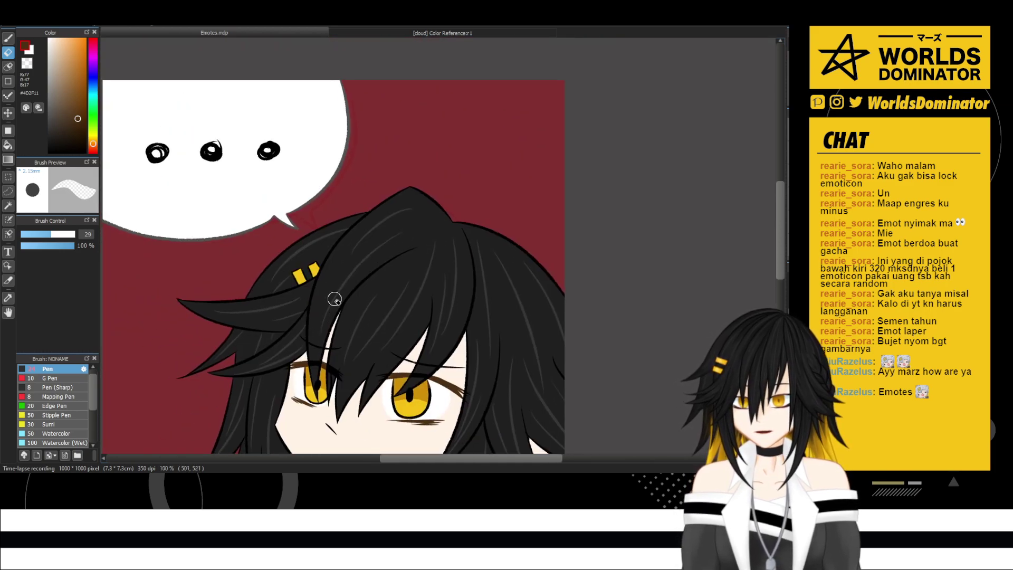
- Sample dark gold #B17700 from the Color Reference document and paint it over the left eye's iris outline
left_click(443, 32)
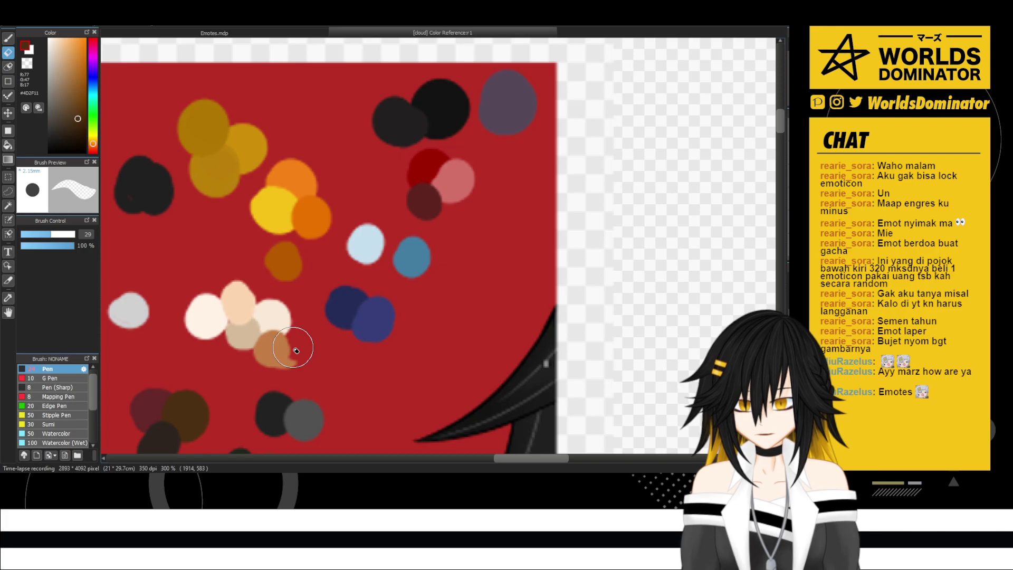
key("i")
left_click_drag(201, 329, 278, 283)
left_click(289, 90)
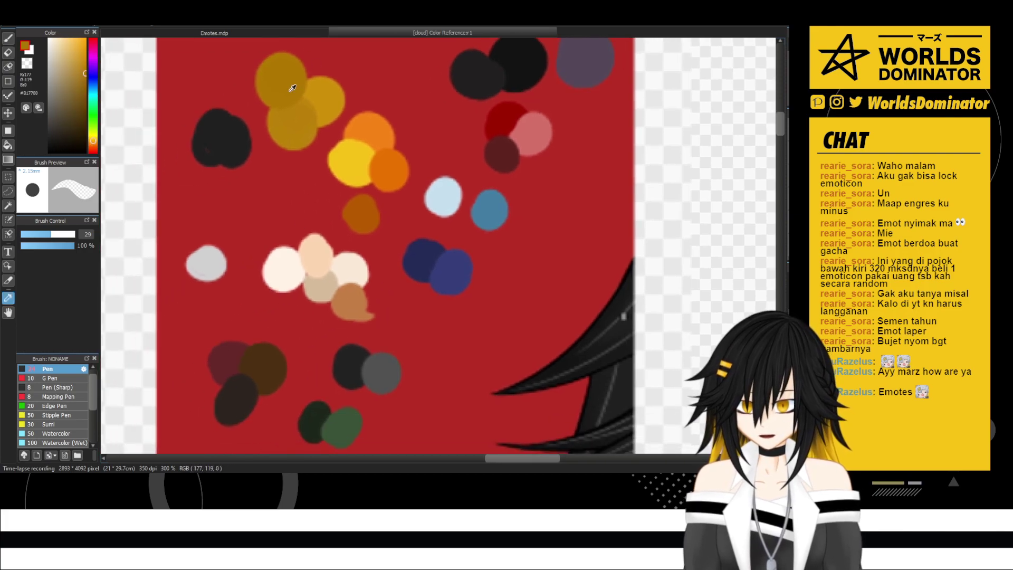
left_click(257, 35)
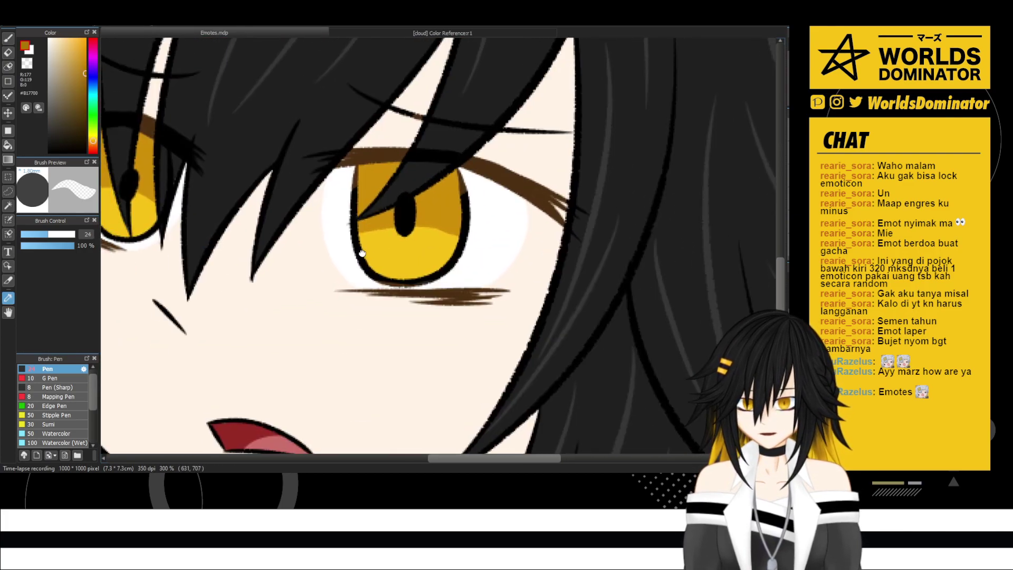
key("b")
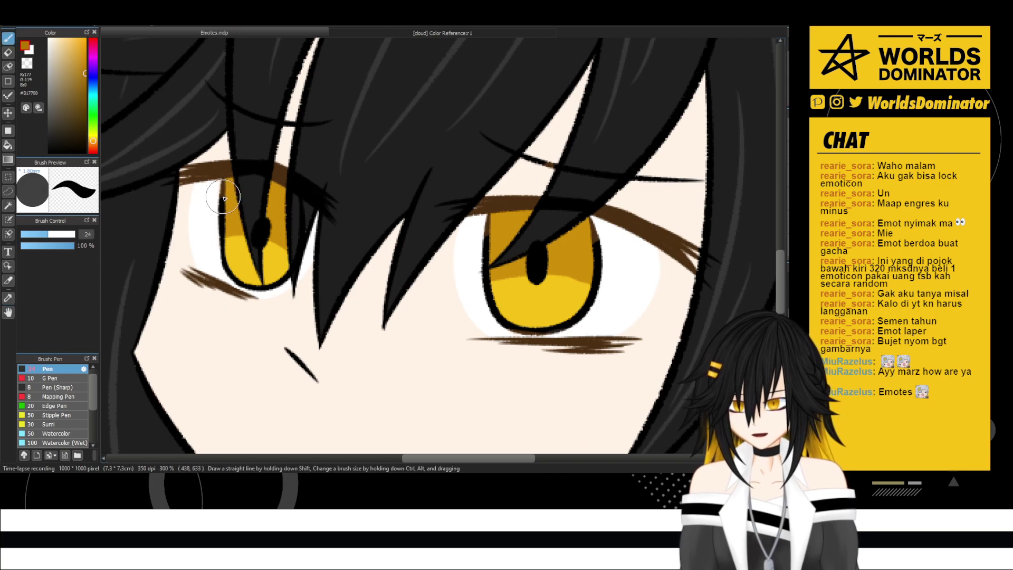
mouse_move(222, 196)
left_mouse_down()
mouse_move(224, 266)
mouse_move(269, 288)
mouse_move(234, 276)
mouse_move(285, 281)
mouse_move(261, 283)
mouse_move(291, 242)
mouse_move(271, 251)
mouse_move(294, 274)
left_mouse_up()
- Recolour the right eye's iris outline in the same dark gold and check the whole emote
key("e")
left_click_drag(397, 268, 267, 230)
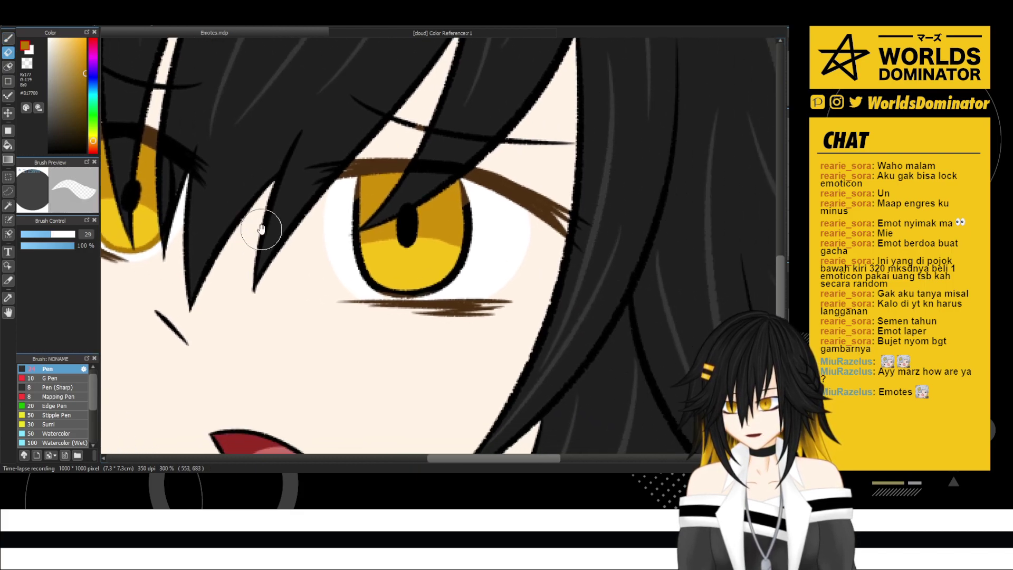
key("b")
mouse_move(367, 190)
left_mouse_down()
mouse_move(346, 231)
mouse_move(363, 208)
mouse_move(353, 249)
mouse_move(366, 236)
mouse_move(344, 243)
mouse_move(365, 234)
mouse_move(356, 251)
mouse_move(376, 279)
mouse_move(362, 265)
mouse_move(394, 286)
mouse_move(381, 290)
mouse_move(431, 292)
mouse_move(467, 253)
mouse_move(450, 276)
mouse_move(467, 224)
mouse_move(463, 183)
mouse_move(466, 205)
left_mouse_up()
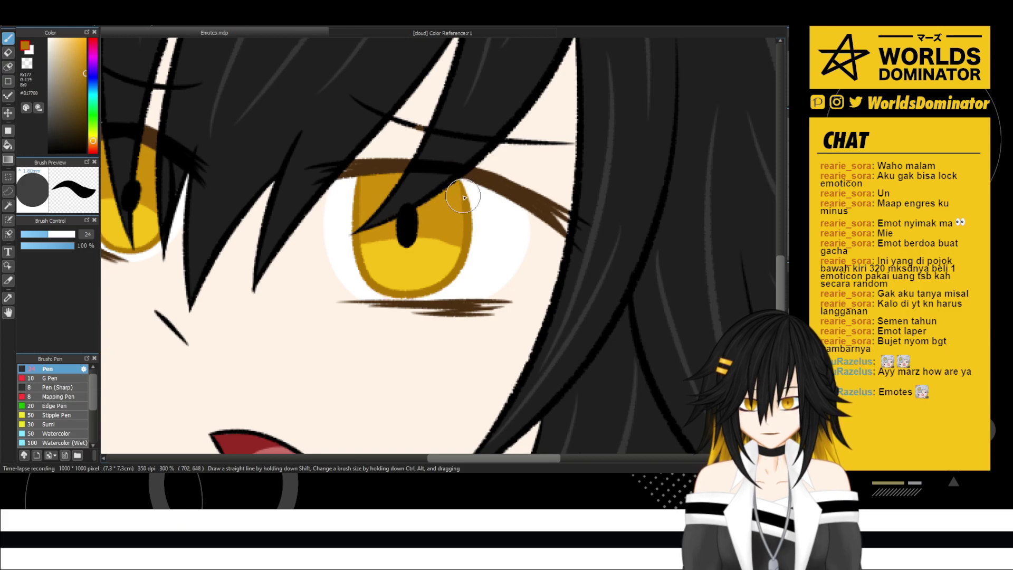
key("e")
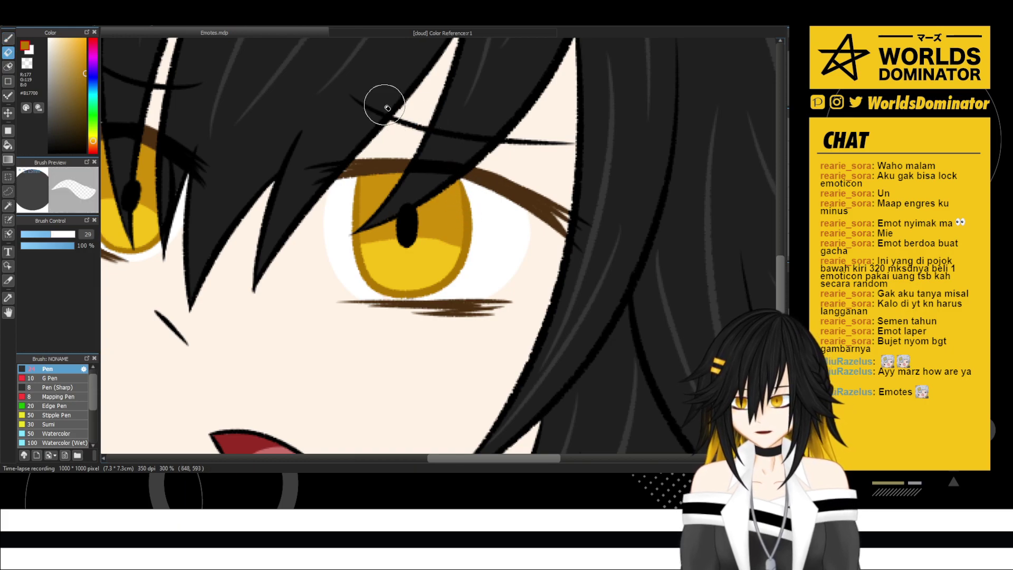
scroll(391, 106, "down", 5)
scroll(412, 189, "up", 2)
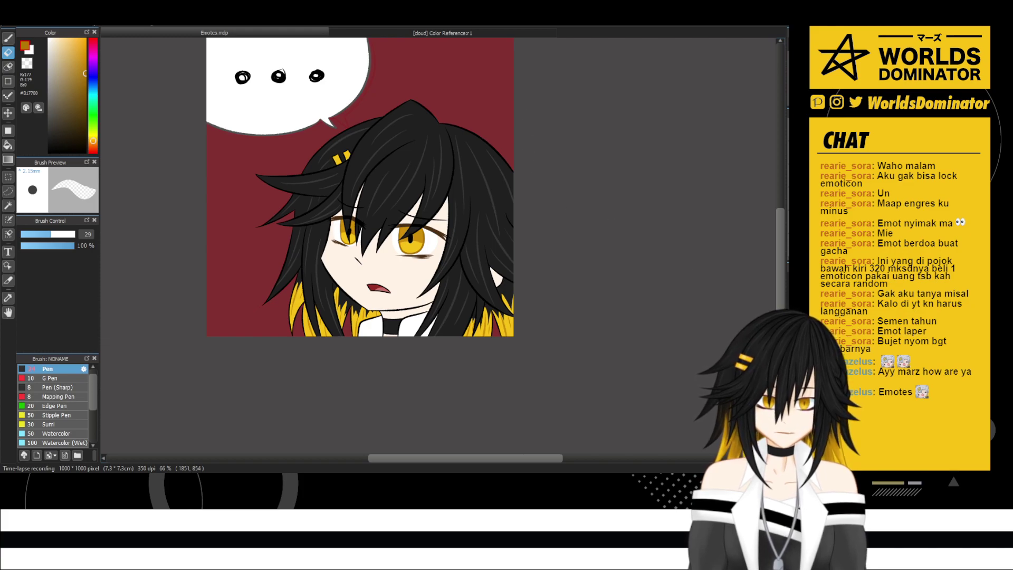
left_click(406, 34)
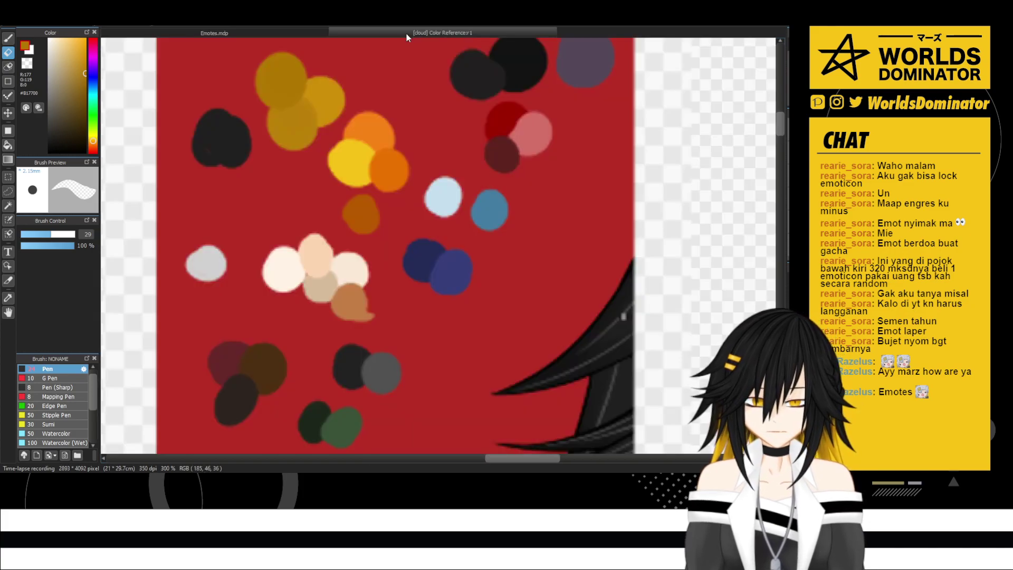
key("i")
left_click_drag(441, 169, 442, 202)
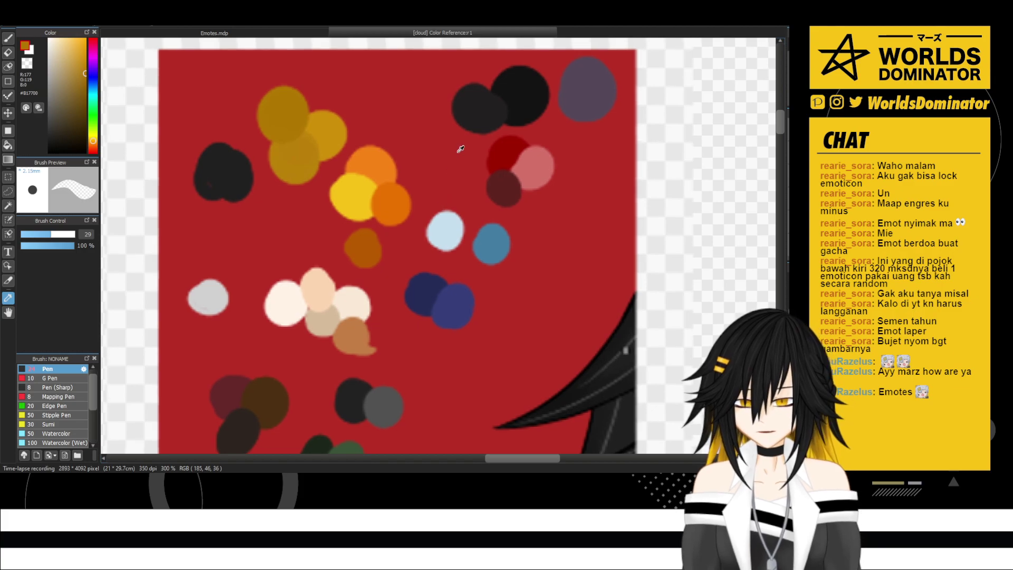
left_click(494, 109)
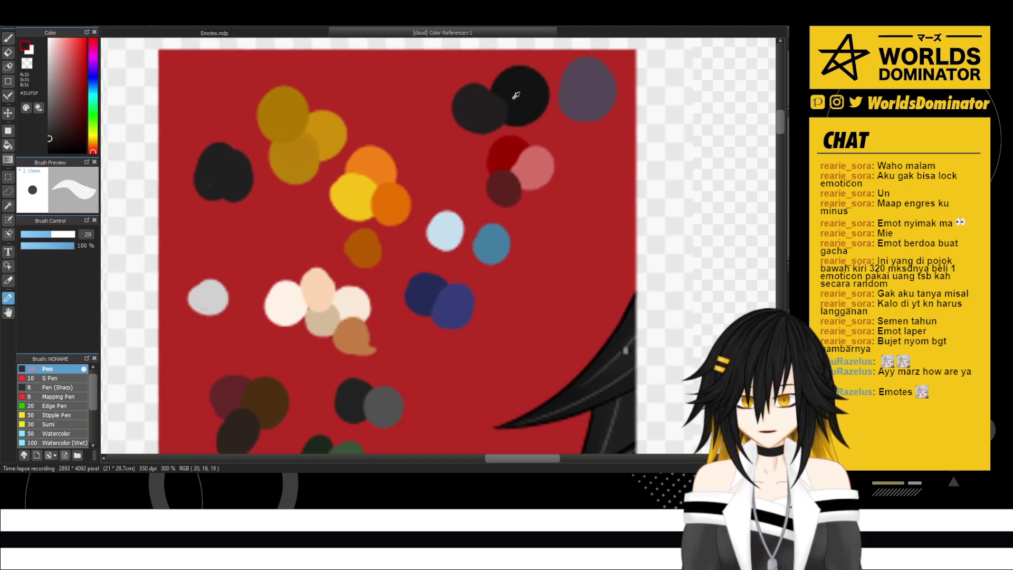
left_click(223, 33)
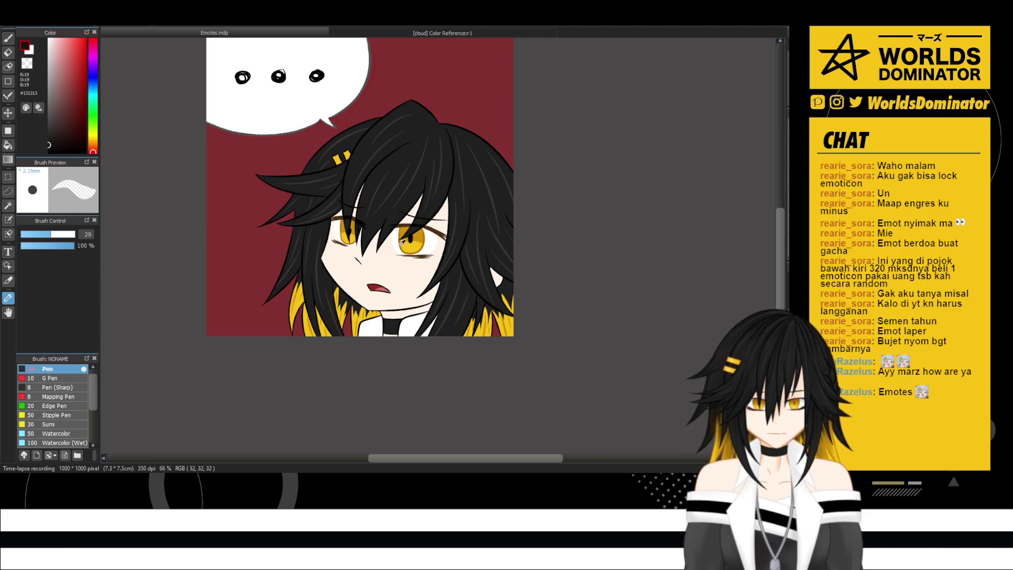
- Recolour the outer outline of the left collar flap with grey #525252 using the Pen brush
scroll(394, 257, "up", 1)
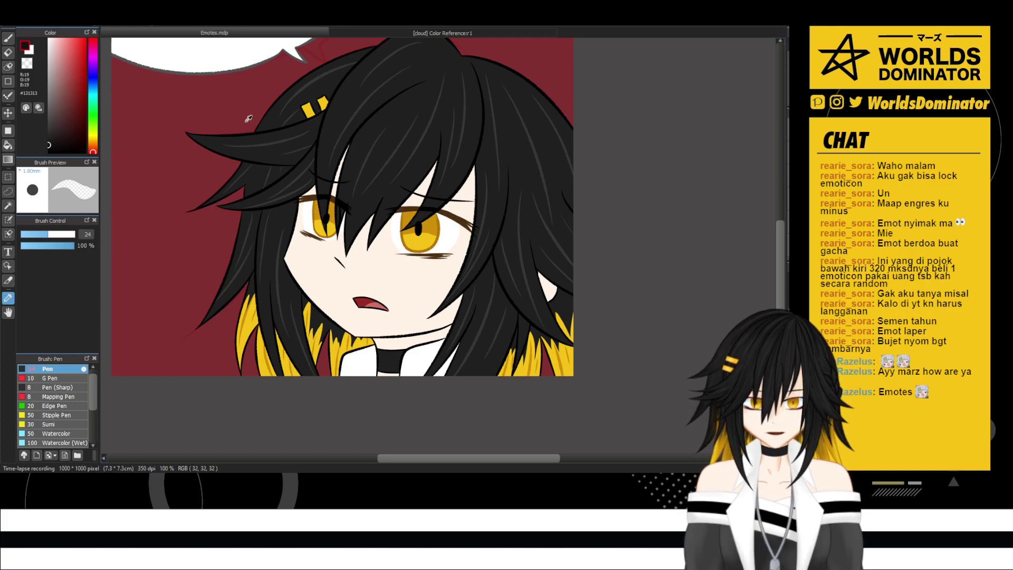
scroll(245, 66, "up", 1)
left_click_drag(436, 274, 380, 77)
scroll(498, 319, "up", 1)
scroll(493, 316, "up", 1)
key("b")
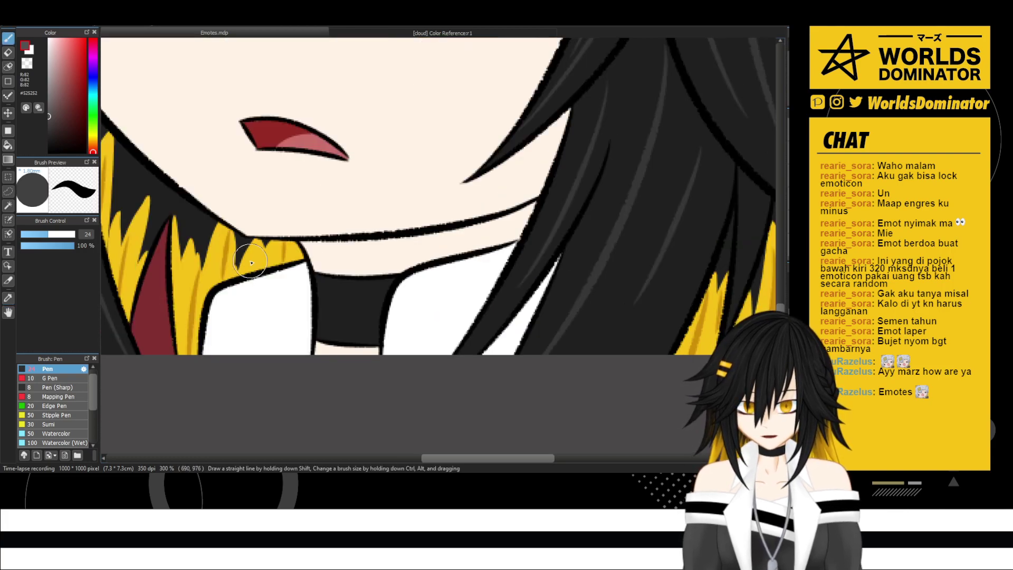
mouse_move(304, 260)
left_mouse_down()
mouse_move(229, 275)
mouse_move(223, 293)
mouse_move(214, 288)
mouse_move(202, 369)
left_mouse_up()
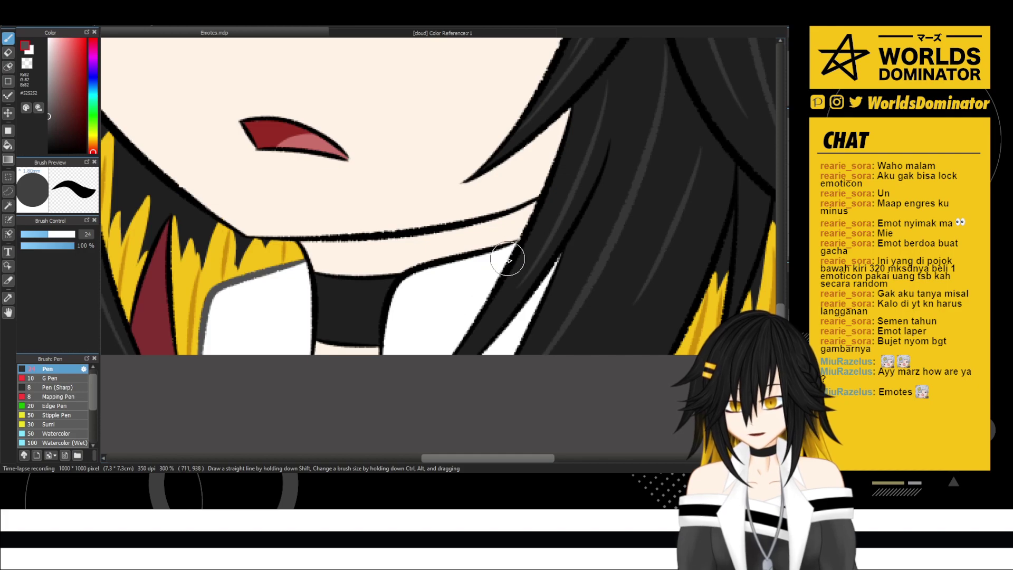
- Paint the outline of the right collar flap grey, redoing the first stroke, and check the whole emote
left_click_drag(513, 242, 449, 261)
key("ctrl+z")
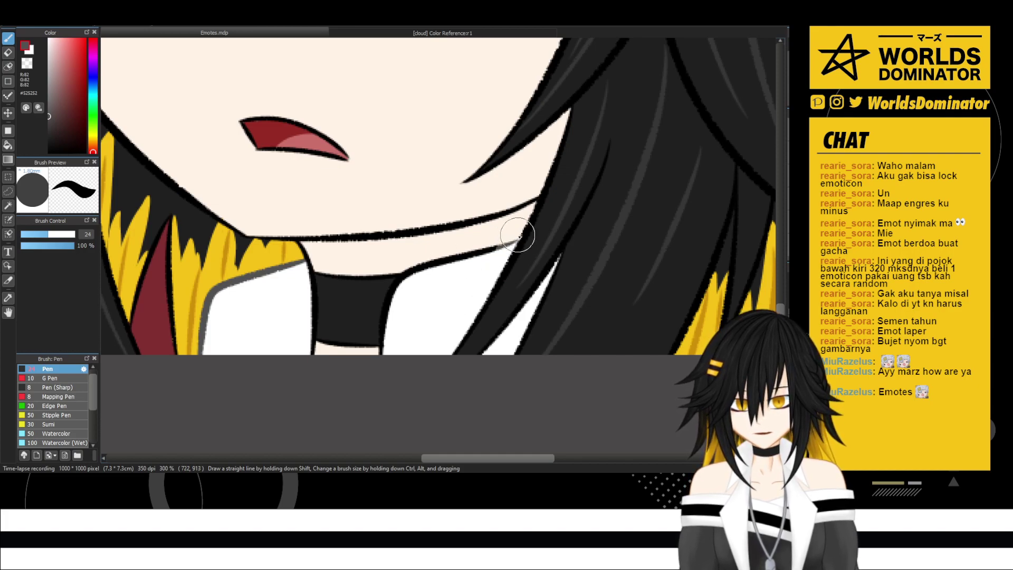
mouse_move(517, 239)
left_mouse_down()
mouse_move(404, 279)
mouse_move(411, 271)
mouse_move(387, 298)
mouse_move(406, 273)
mouse_move(397, 293)
left_mouse_up()
mouse_move(381, 344)
left_mouse_down()
mouse_move(393, 299)
mouse_move(385, 368)
left_mouse_up()
key("ctrl+minus")
key("ctrl+minus")
scroll(433, 215, "down", 3)
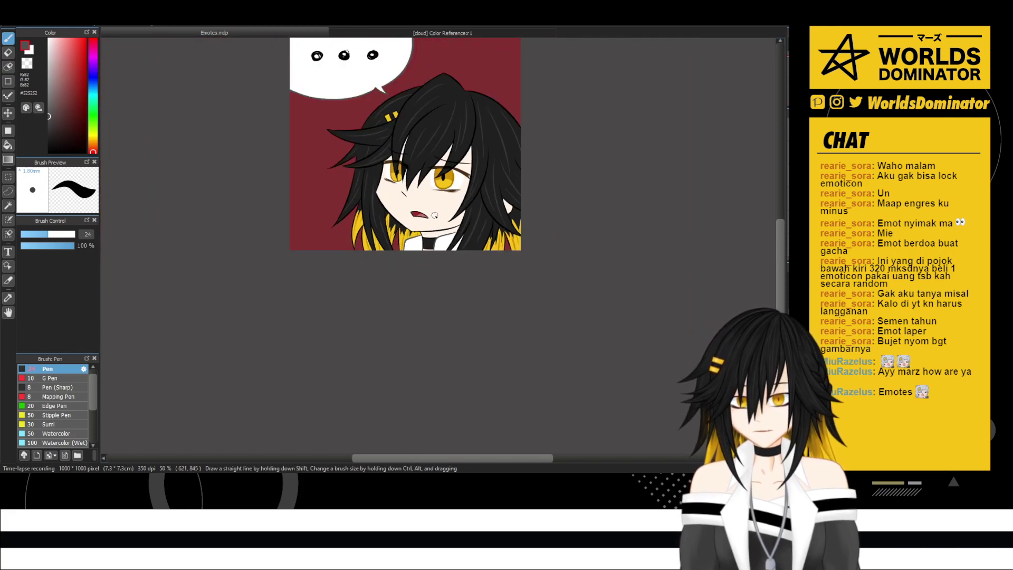
scroll(711, 345, "up", 2)
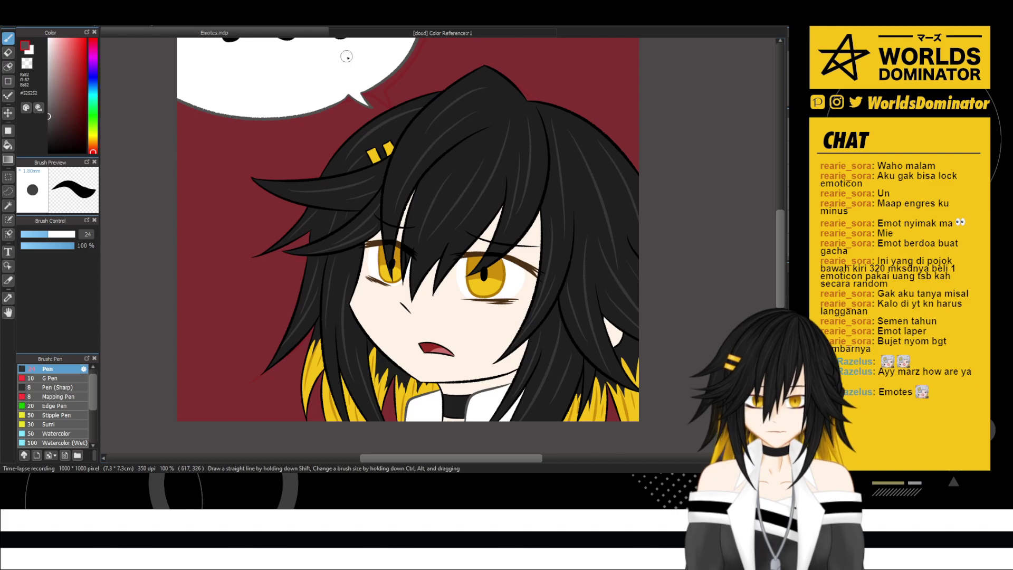
- Sample the brown #C47D45 from the Color Reference document and ready the Pen brush on the emote's face
left_click(375, 32)
key("alt")
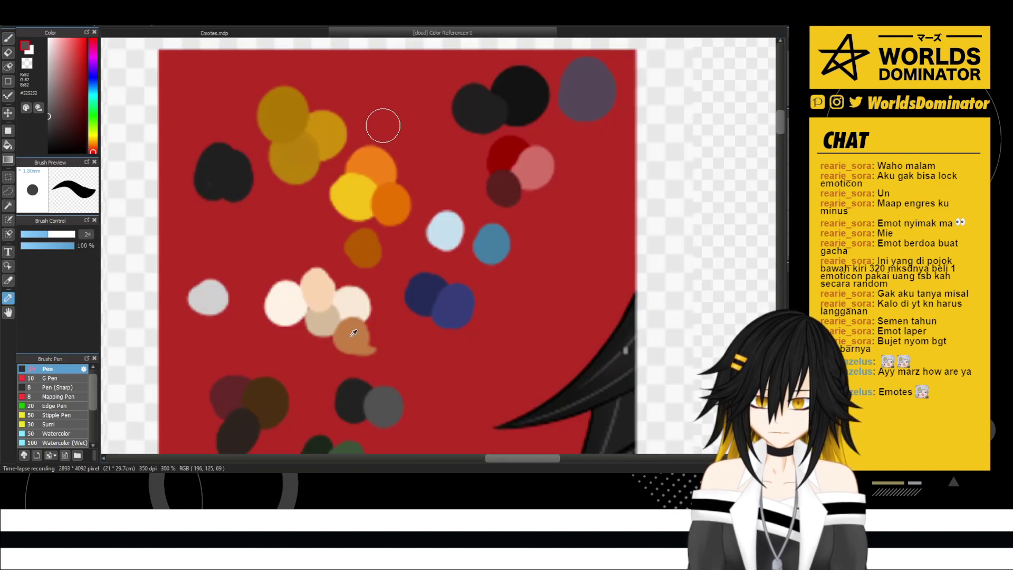
left_click(354, 332)
left_click(247, 33)
scroll(419, 353, "up", 1)
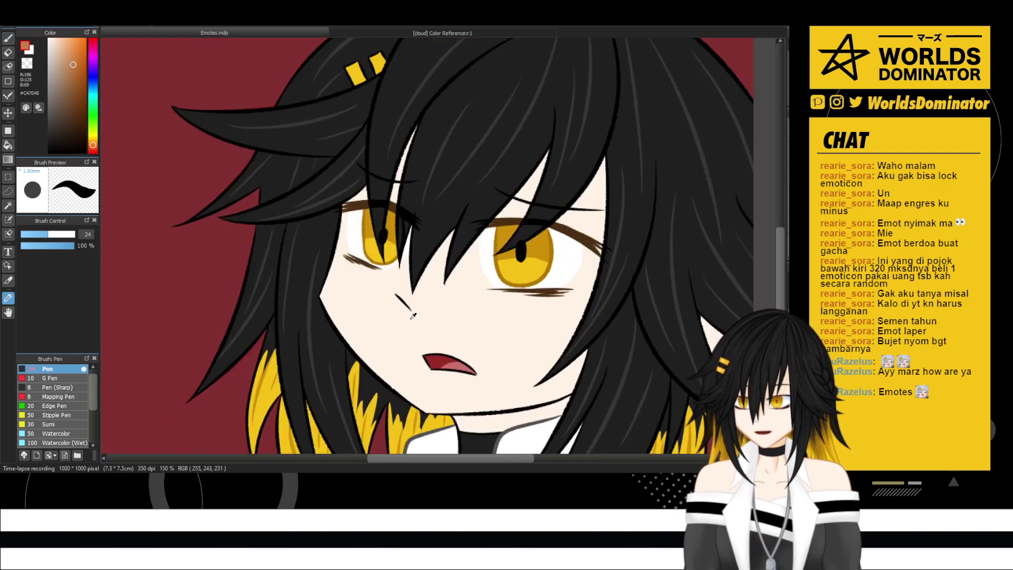
left_click_drag(432, 311, 417, 272)
scroll(418, 272, "down", 1)
left_click_drag(500, 254, 484, 262)
scroll(484, 261, "up", 2)
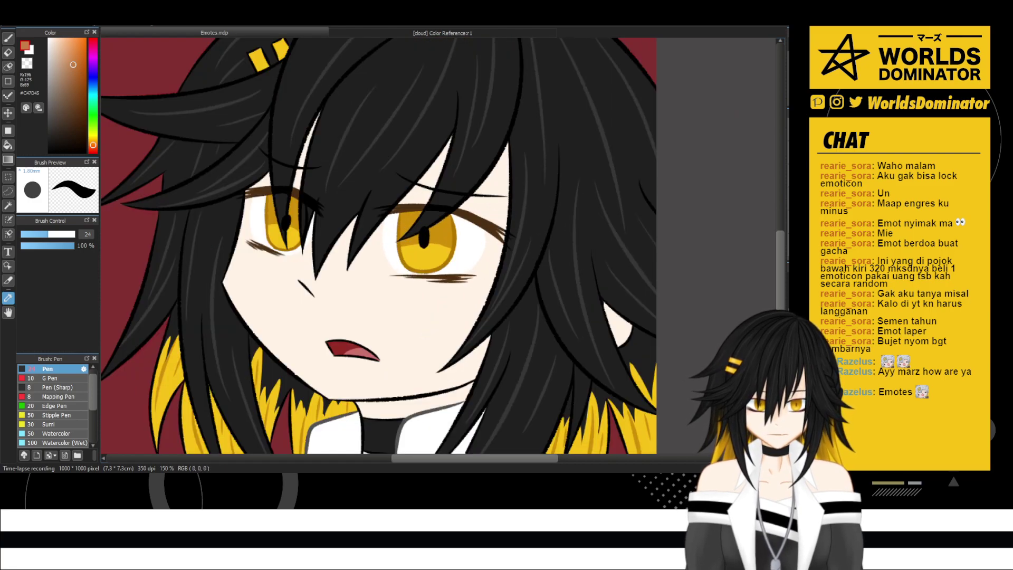
scroll(476, 407, "up", 1)
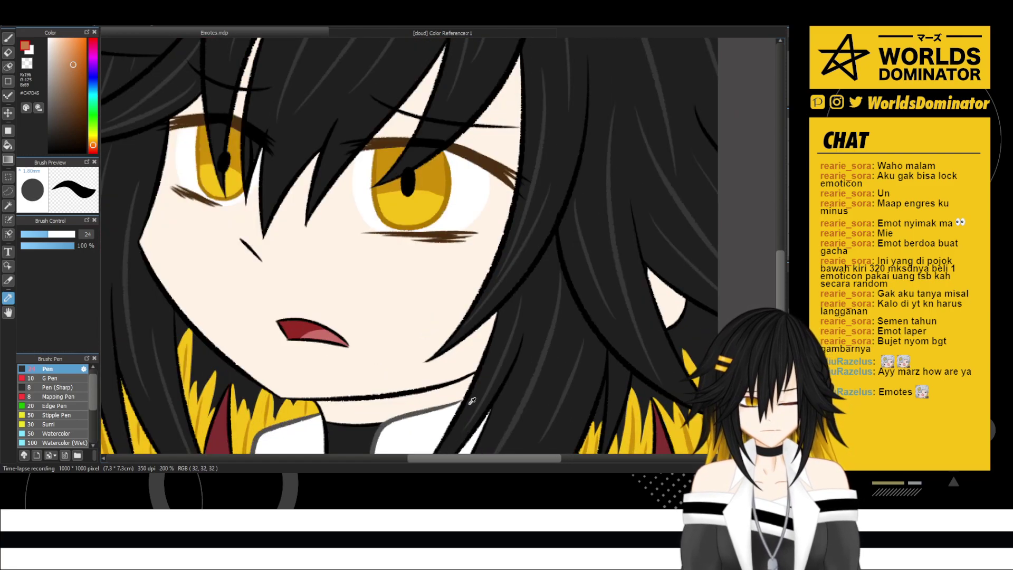
key("b")
left_click_drag(186, 185, 247, 226)
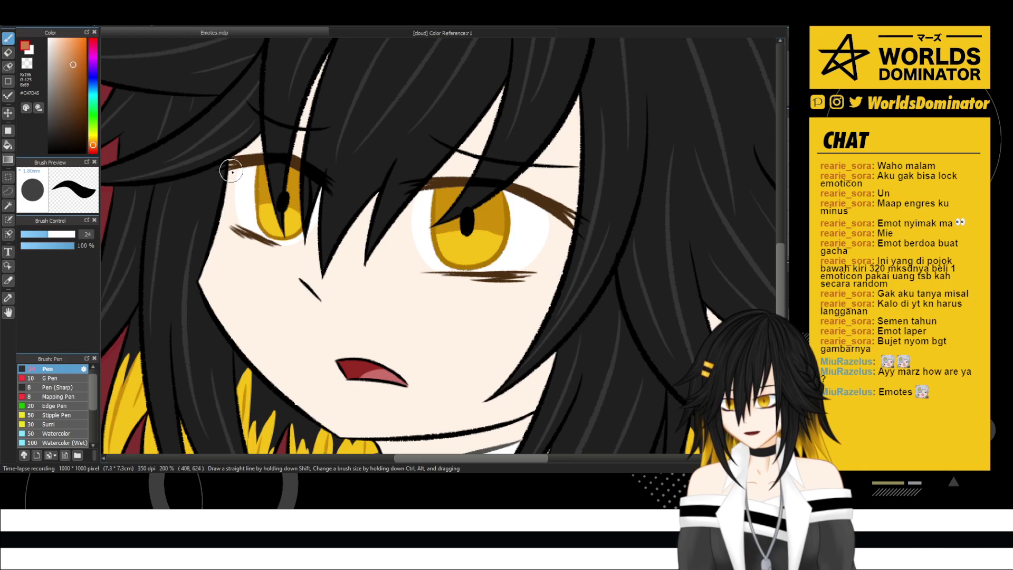
left_click_drag(231, 172, 198, 285)
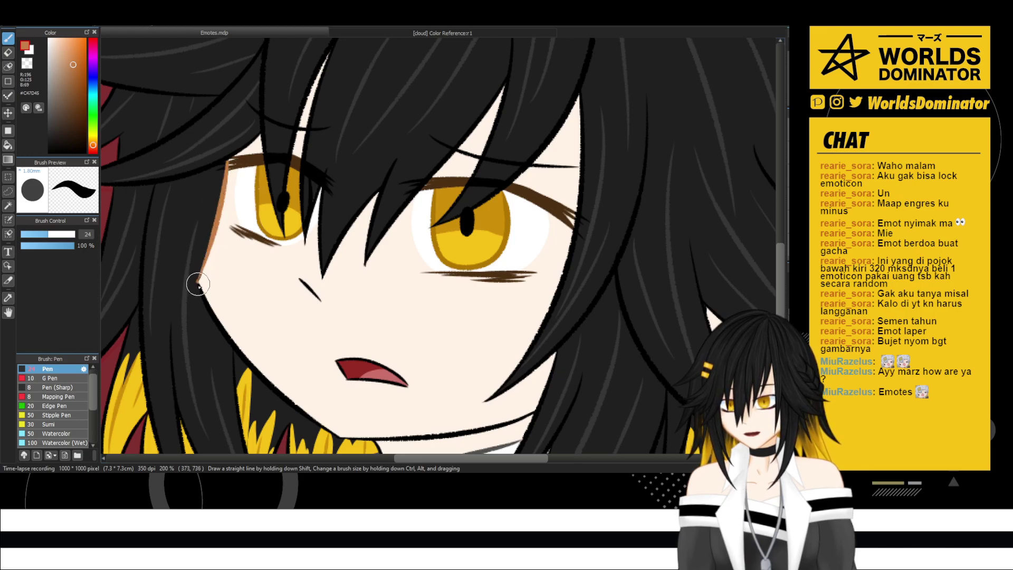
mouse_move(238, 342)
left_mouse_down()
mouse_move(338, 436)
mouse_move(429, 439)
mouse_move(520, 430)
mouse_move(537, 411)
left_mouse_up()
left_click_drag(402, 413, 461, 315)
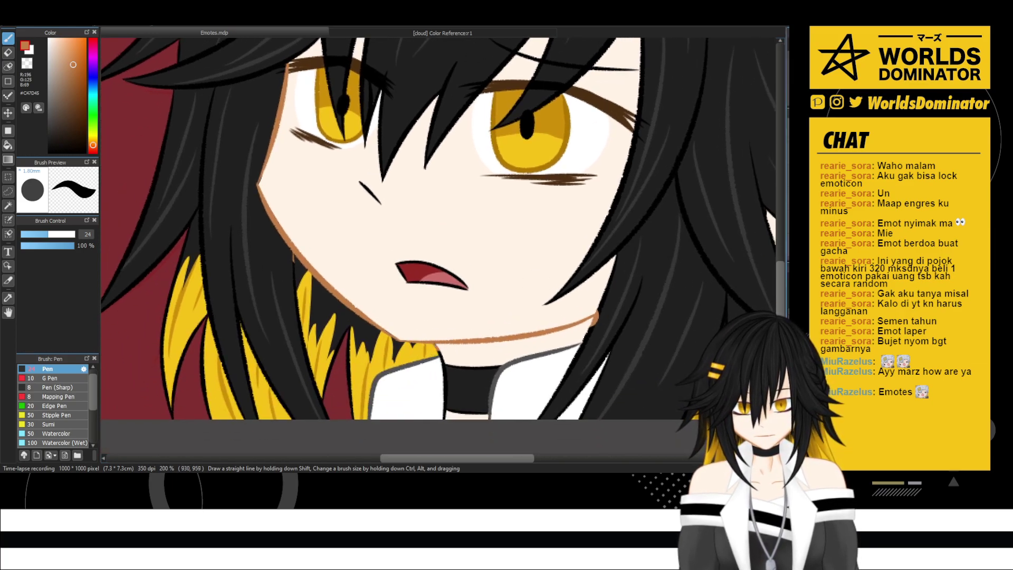
key("ctrl+z")
key("ctrl+z")
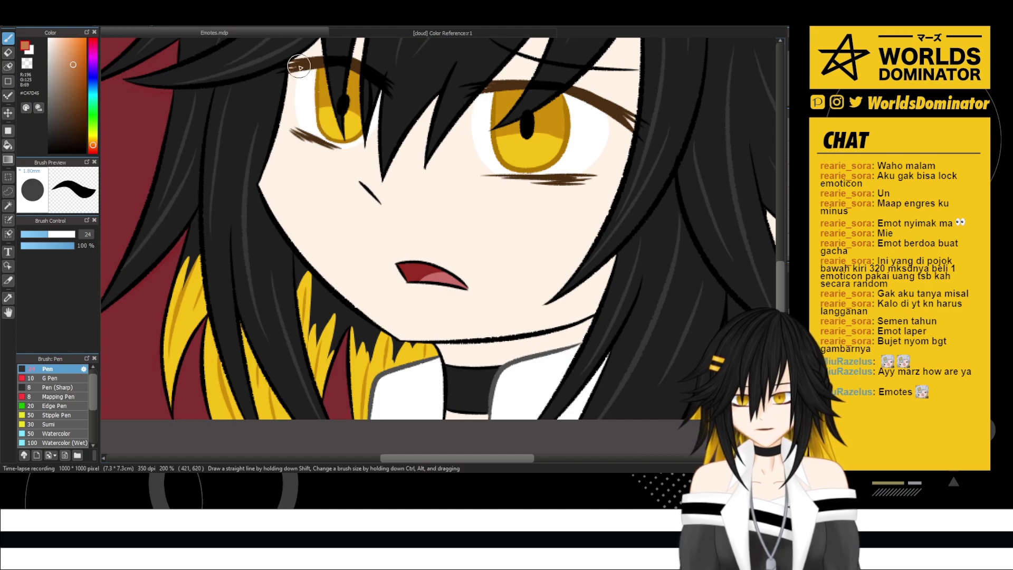
- Paint the face outline from left cheek to chin and jaw, the nose line and the left neck line in brown
left_click_drag(294, 55, 258, 186)
mouse_move(302, 270)
left_mouse_down()
mouse_move(378, 330)
mouse_move(403, 339)
left_mouse_up()
left_click_drag(361, 184, 379, 201)
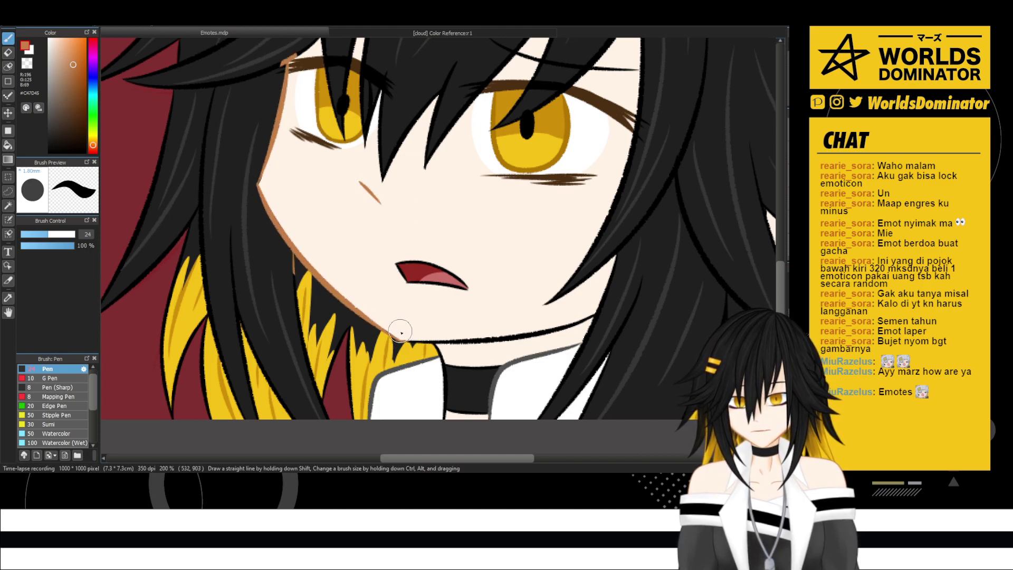
left_click_drag(400, 332, 592, 320)
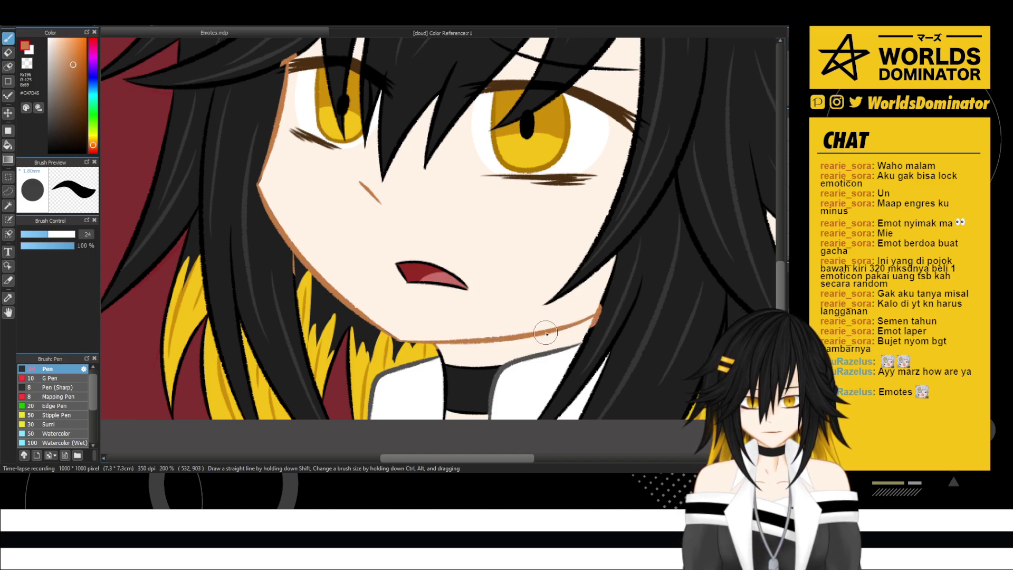
left_click_drag(439, 348, 449, 394)
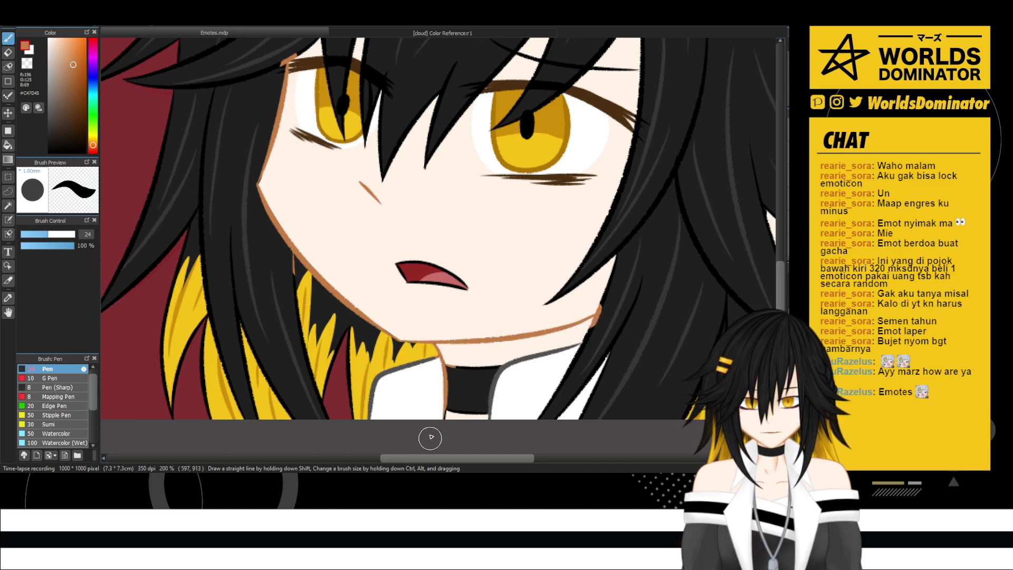
- Recolour the outline of the ear showing through the right-hand hair in the same brown
key("v")
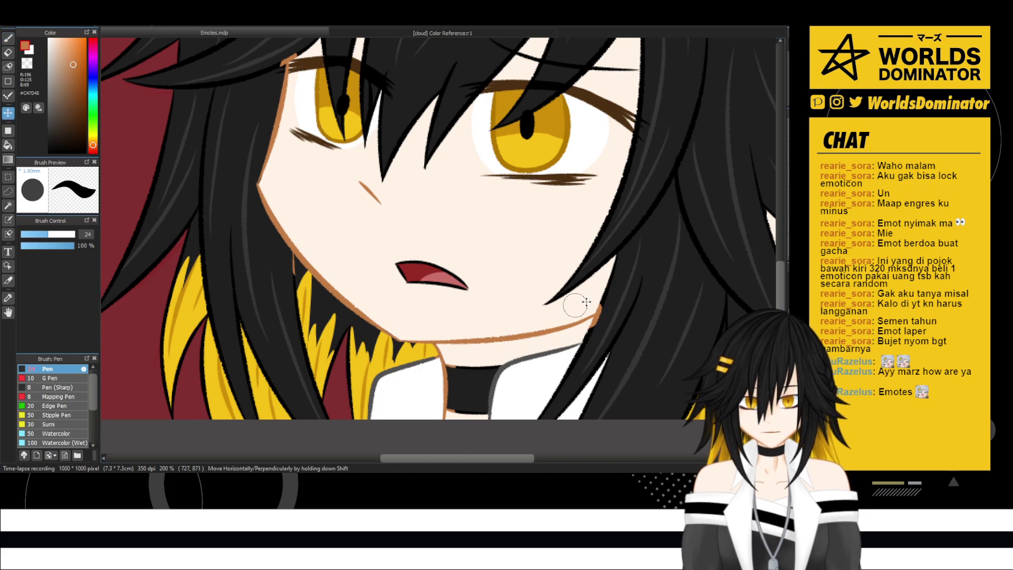
left_click_drag(586, 300, 409, 305)
left_click_drag(621, 250, 622, 247)
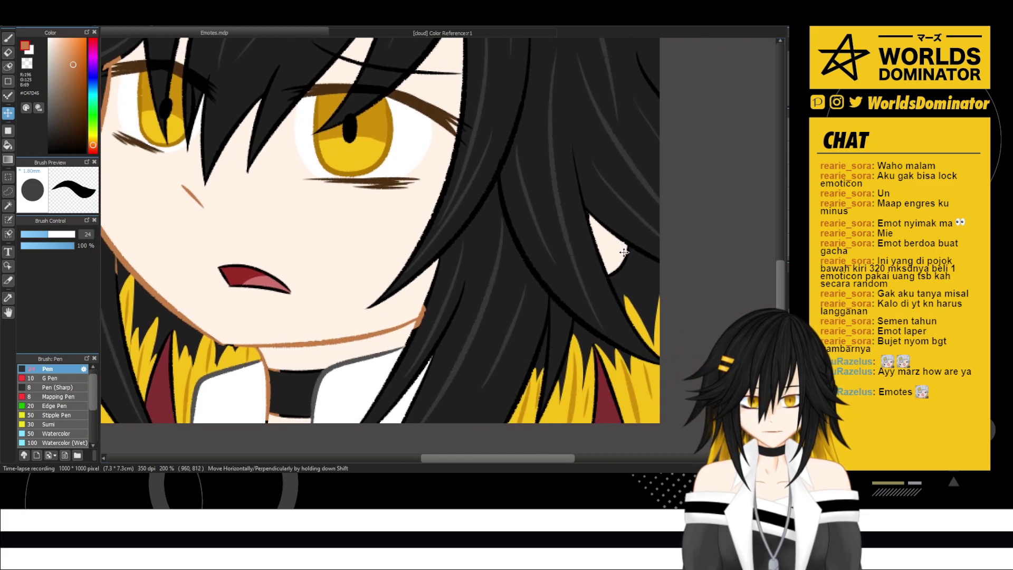
key("b")
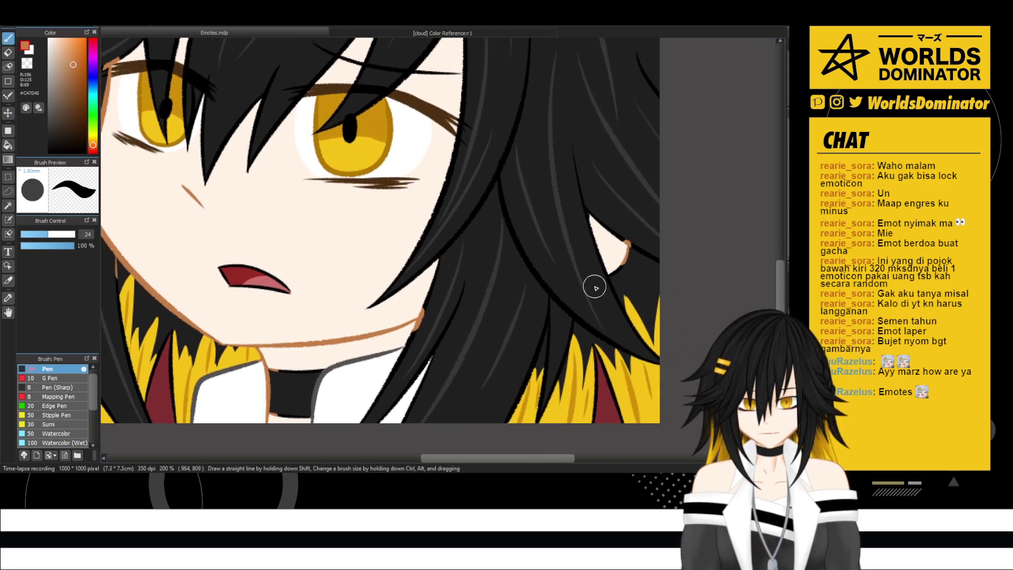
- Erase the brown overspill on the hair at both ends of the ear outline
scroll(593, 280, "up", 4)
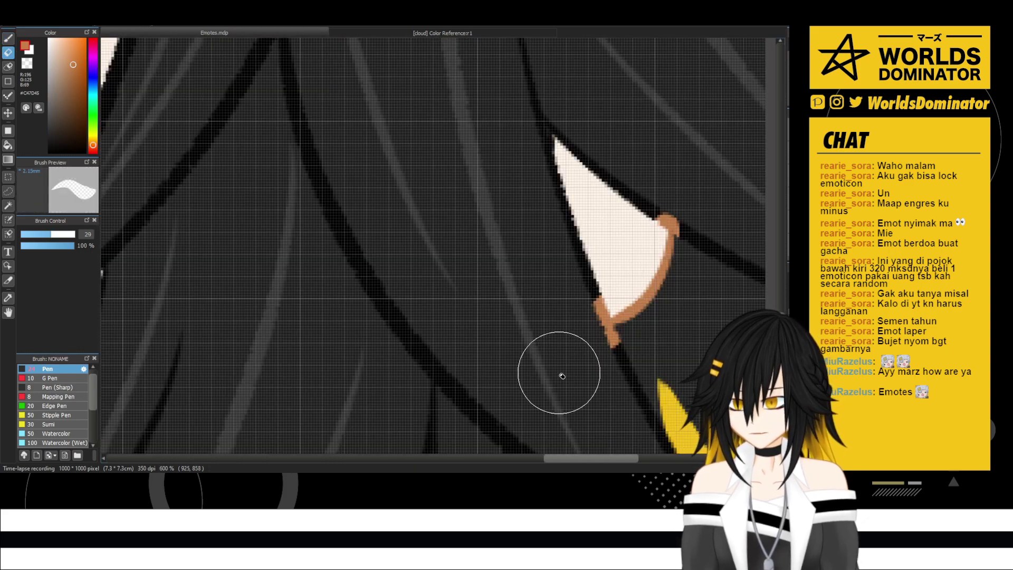
key("e")
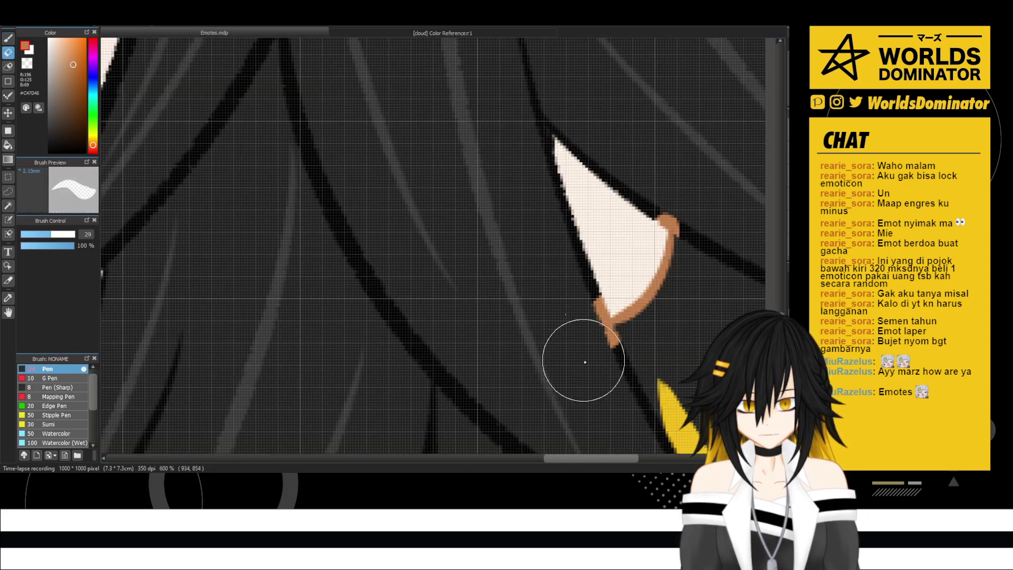
left_click_drag(583, 356, 583, 355)
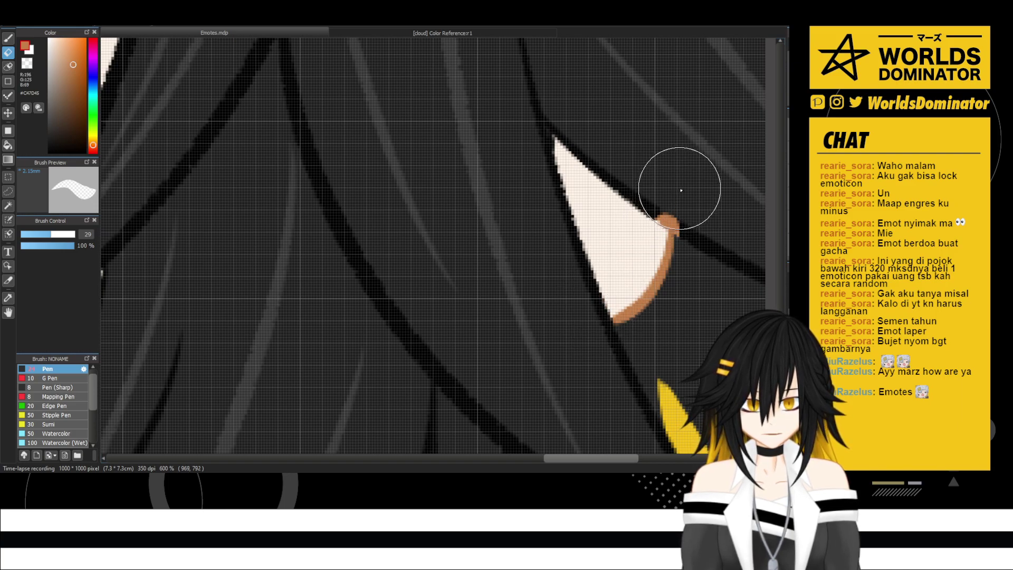
left_click_drag(696, 199, 705, 200)
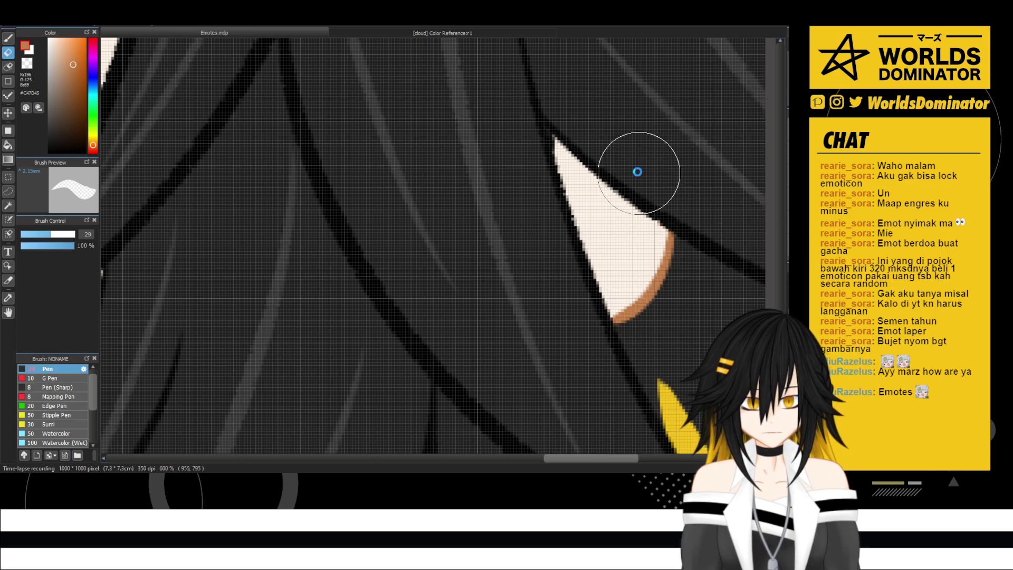
scroll(654, 136, "down", 4)
- Erase the brown overspill on the hair where the jaw outline ends on the right and check the whole face
scroll(523, 218, "up", 2)
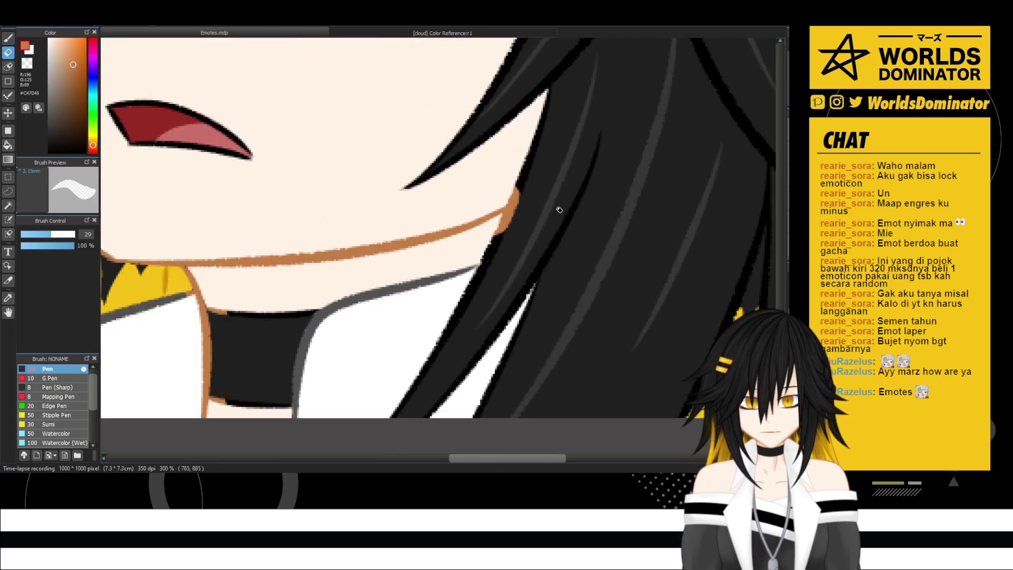
scroll(346, 276, "up", 2)
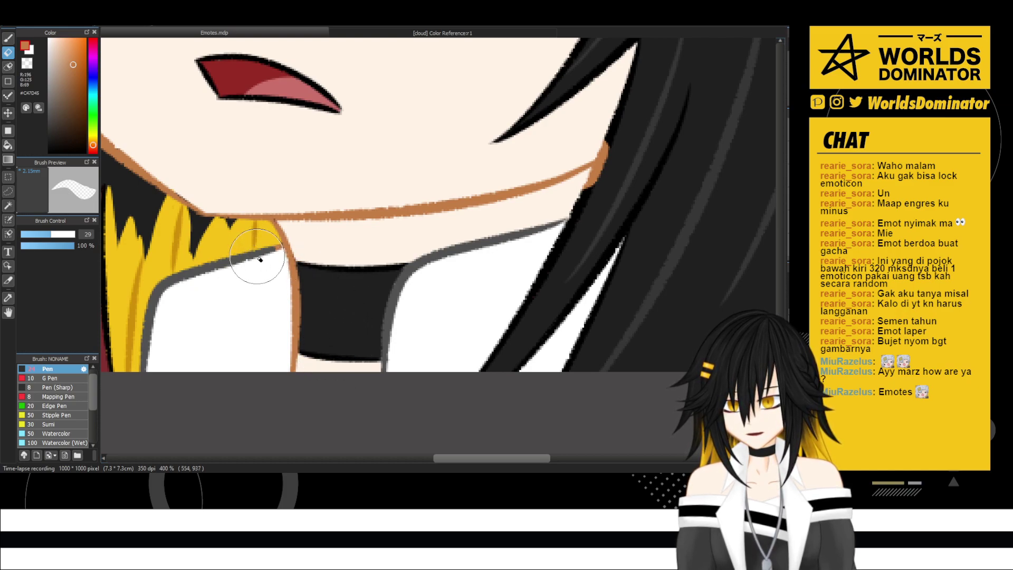
key("b")
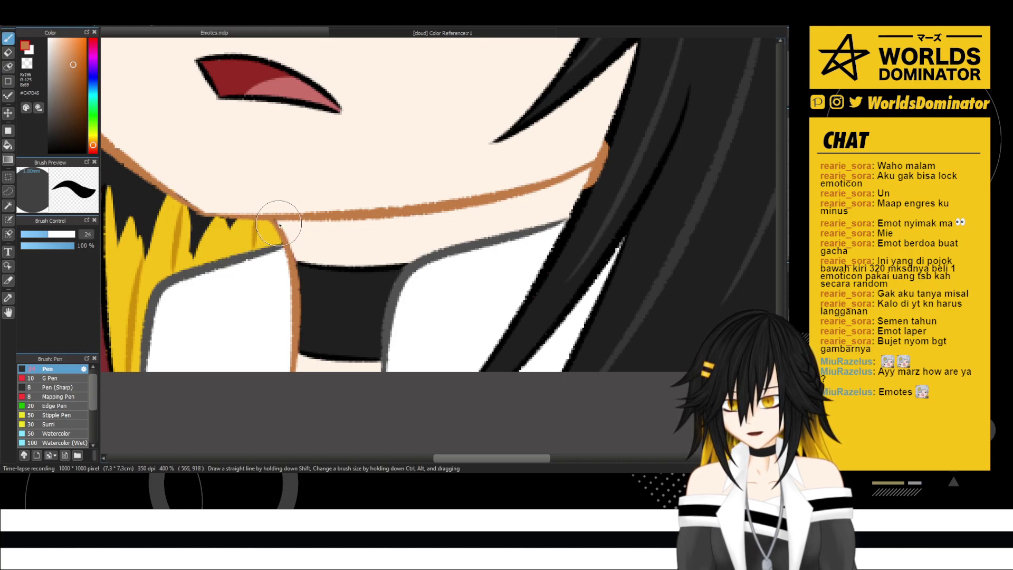
mouse_move(377, 177)
left_mouse_down()
mouse_move(462, 244)
mouse_move(457, 255)
mouse_move(243, 289)
left_mouse_up()
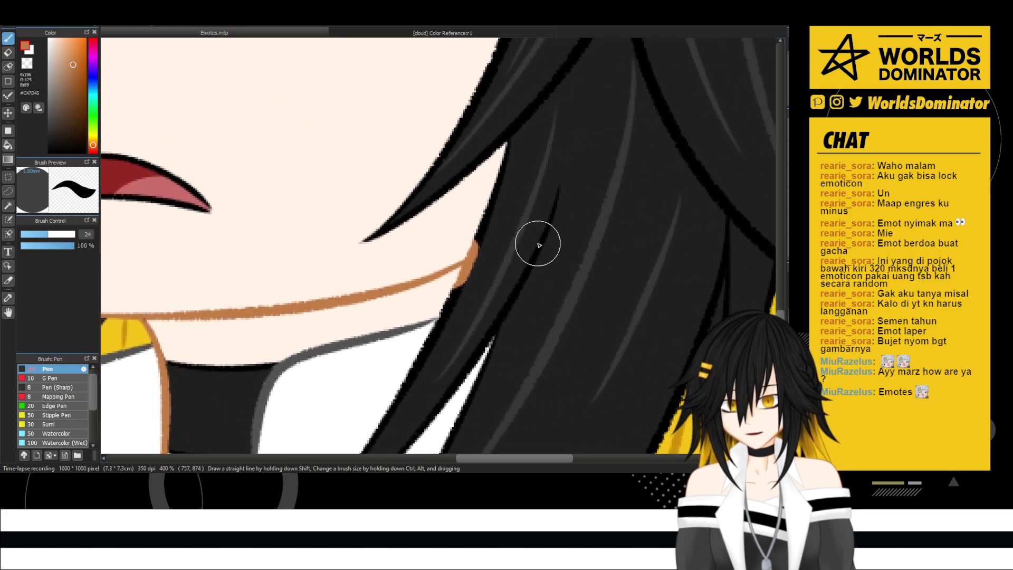
key("e")
left_click_drag(493, 276, 472, 301)
scroll(387, 319, "down", 4)
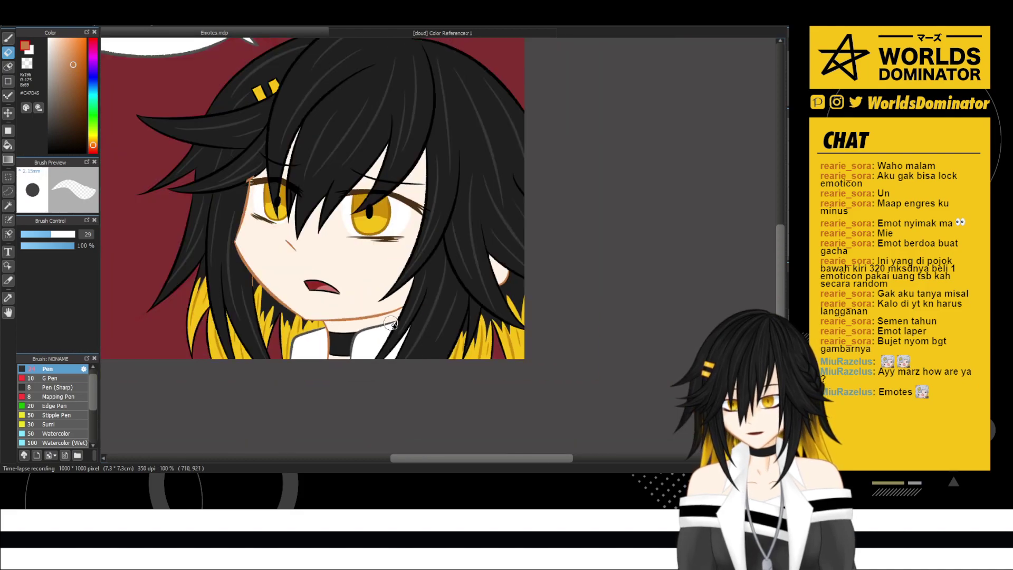
- Erase the stray brown paint above the left eye's outer corner and on the hair beside the left jaw
scroll(345, 274, "up", 4)
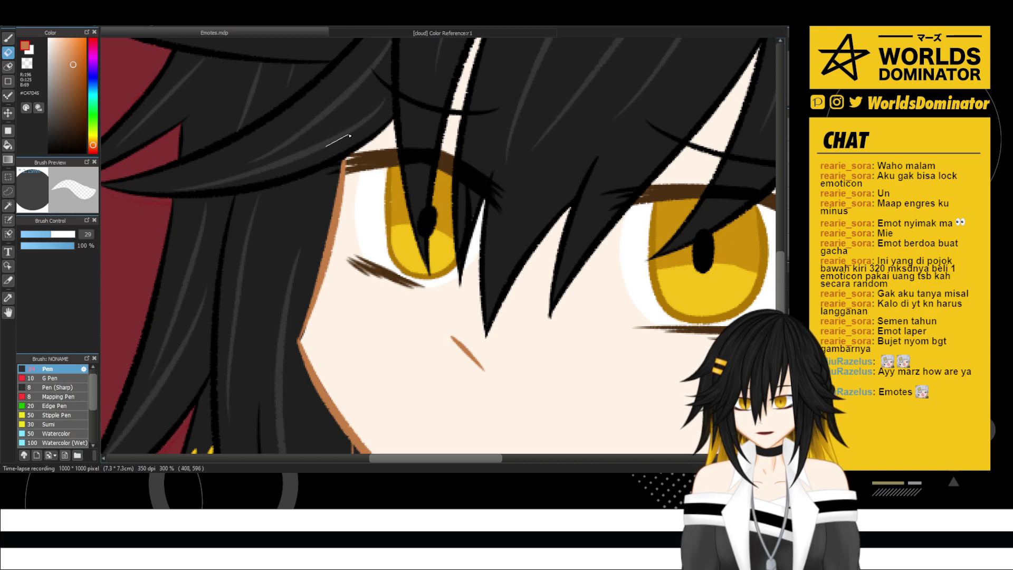
scroll(376, 113, "down", 3)
left_click_drag(490, 175, 374, 215)
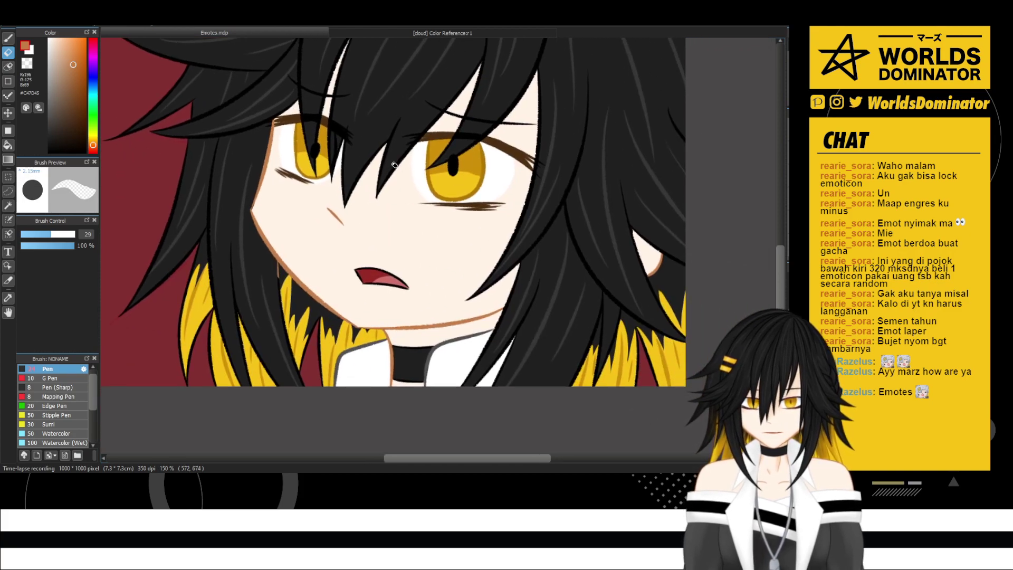
scroll(283, 312, "up", 3)
mouse_move(314, 237)
left_mouse_down()
mouse_move(317, 192)
mouse_move(308, 233)
mouse_move(323, 246)
left_mouse_up()
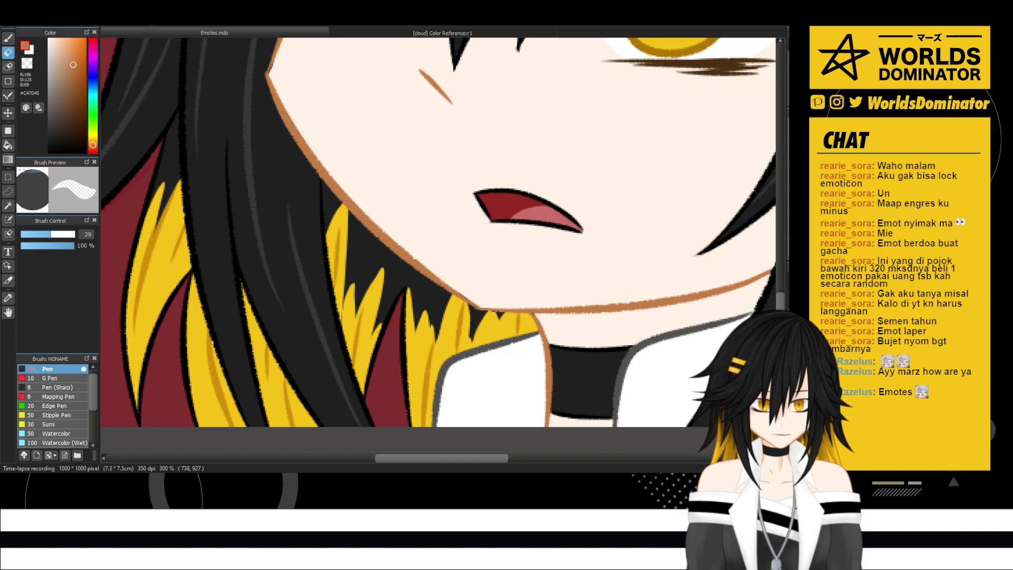
- Sample the skin colour #FFF3E7 from the face near the chin
key("i")
left_click(495, 255)
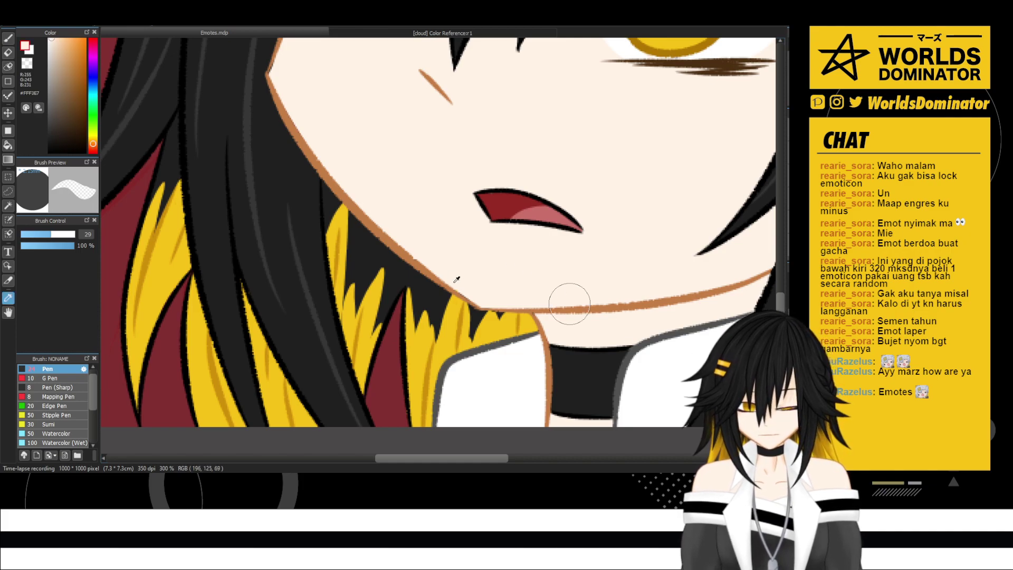
key("b")
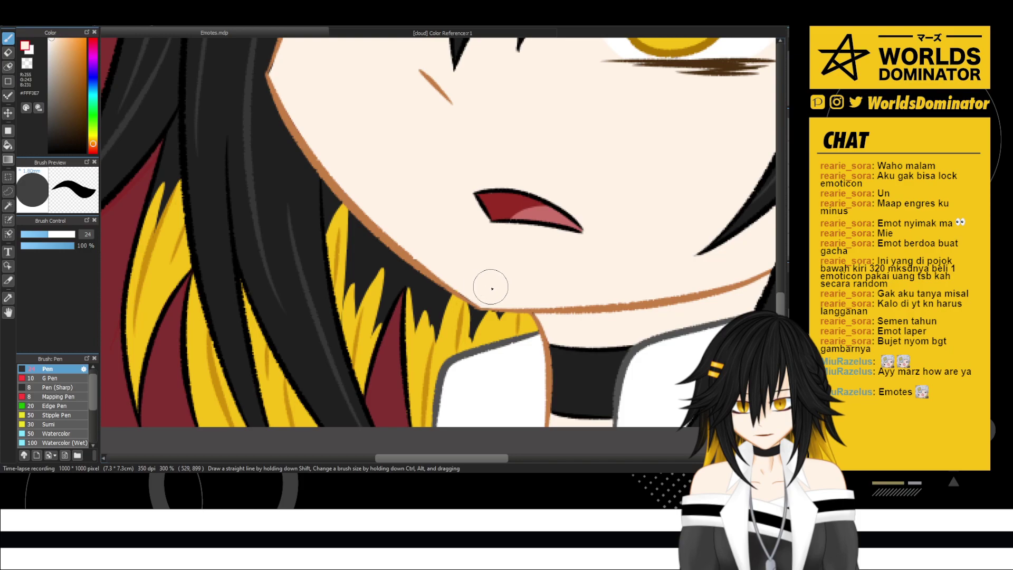
key("e")
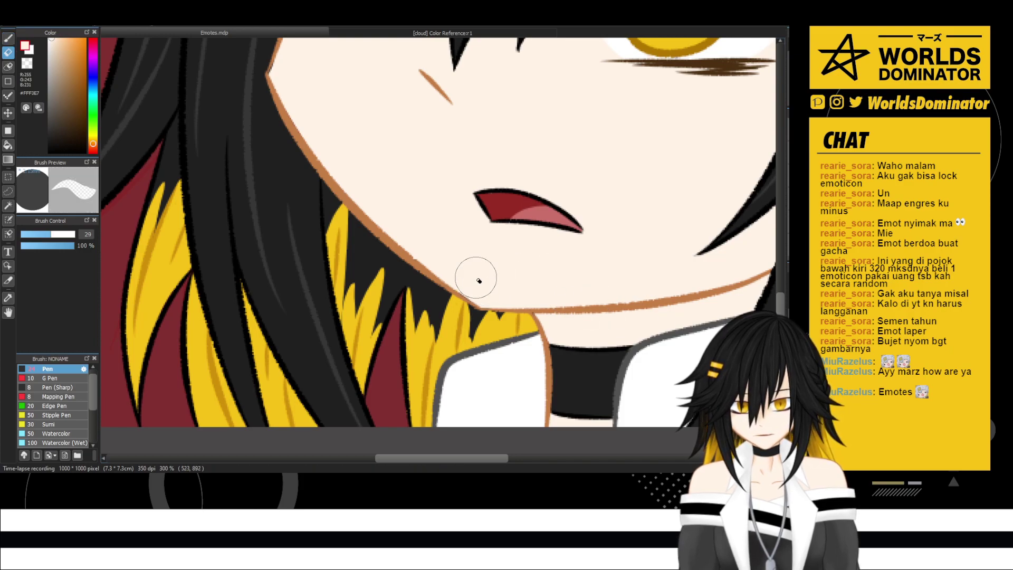
- Examine the brown cheek, jaw and neck outlines up close and across the whole face for leftover overspill
scroll(494, 226, "up", 3)
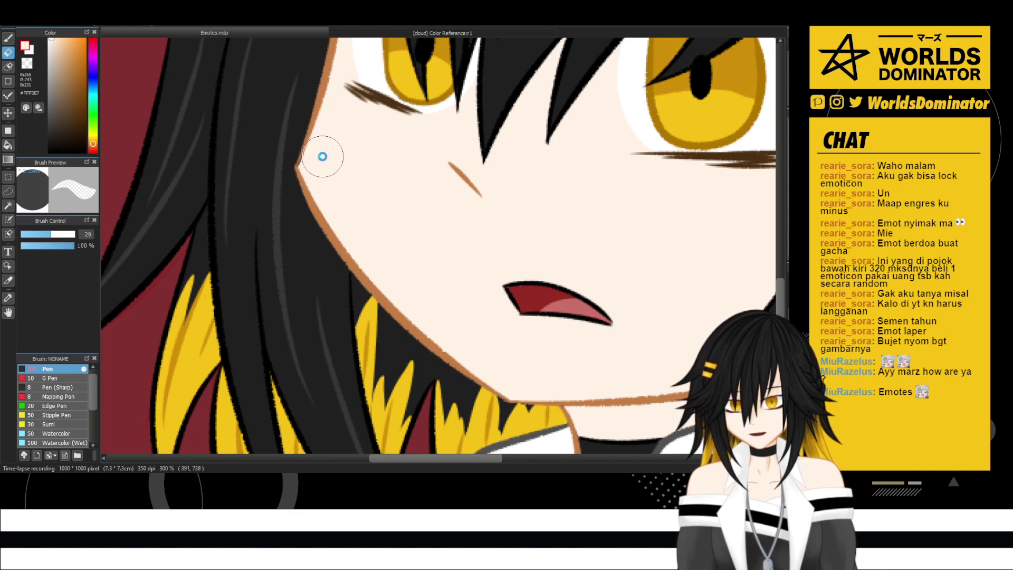
left_click_drag(549, 322, 230, 237)
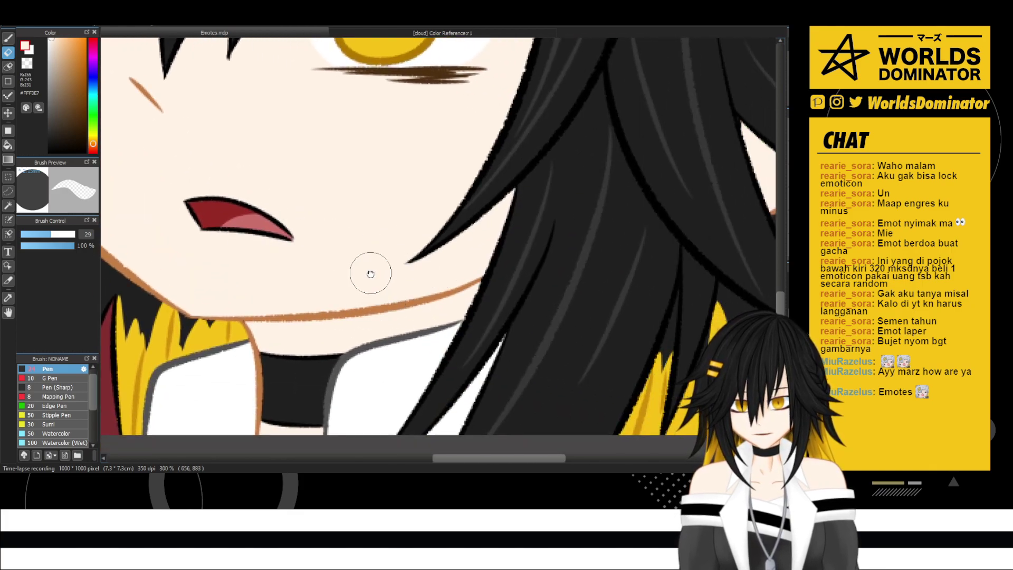
left_click_drag(334, 317, 362, 323)
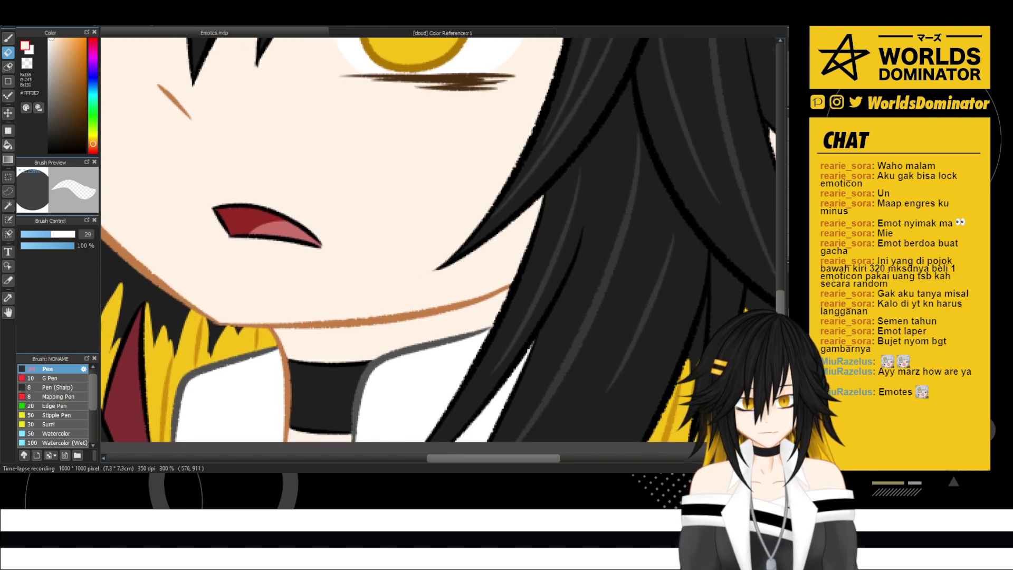
key("b")
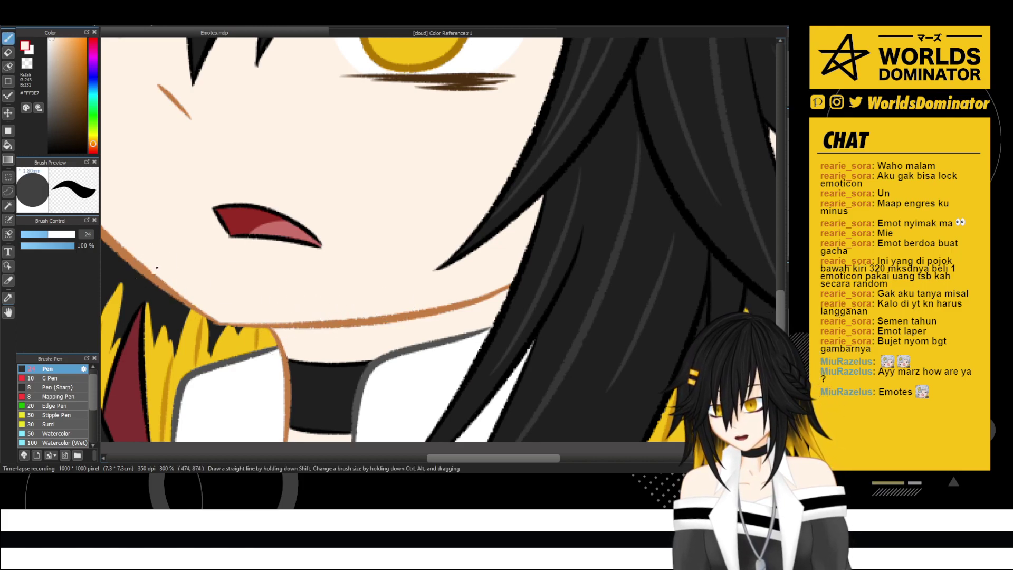
left_click_drag(156, 267, 210, 276)
key("e")
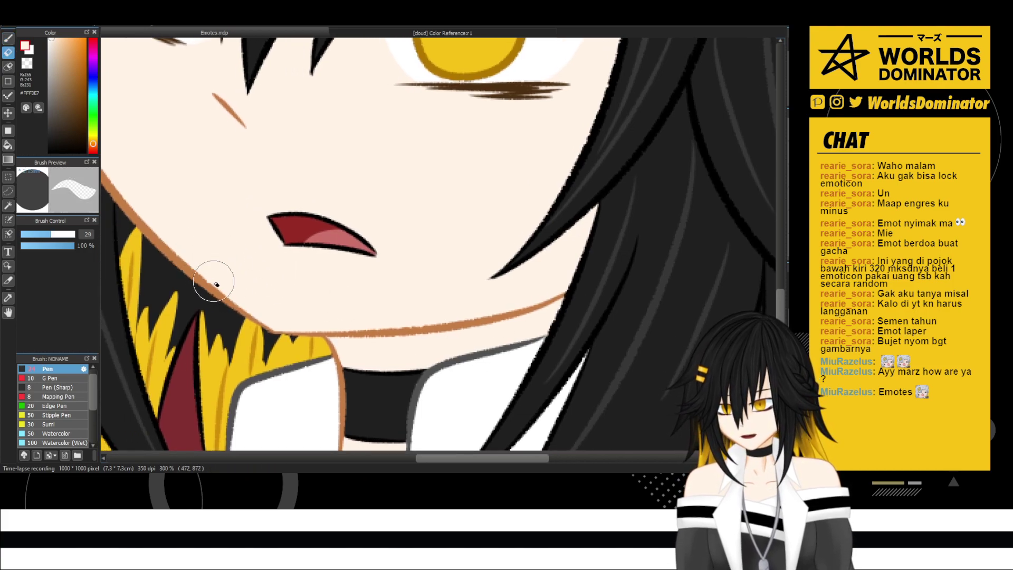
scroll(288, 204, "down", 5)
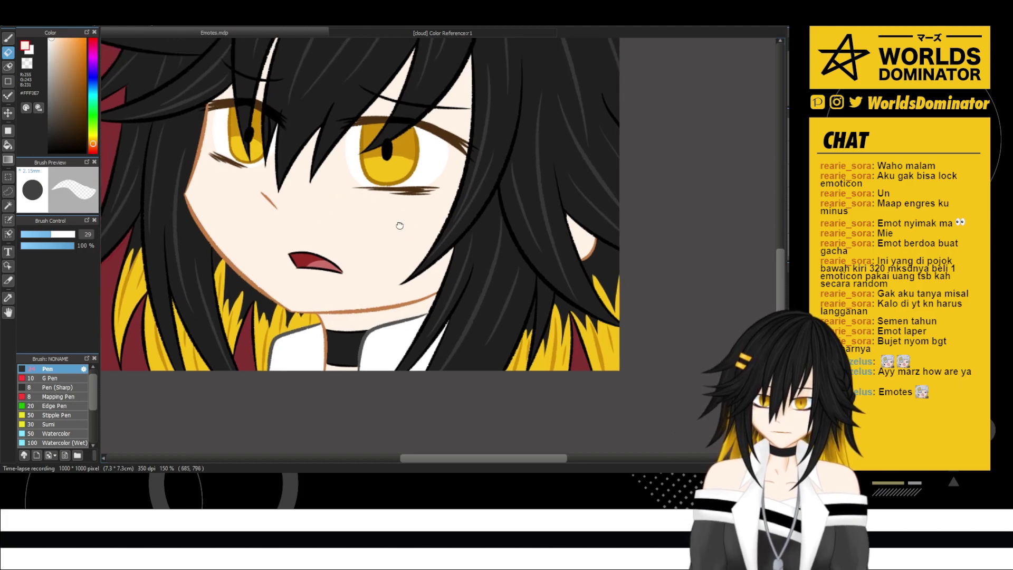
- Examine the recoloured face outlines and the brown lash at the outer corner of the left-hand eye
scroll(399, 226, "down", 2)
scroll(524, 251, "up", 2)
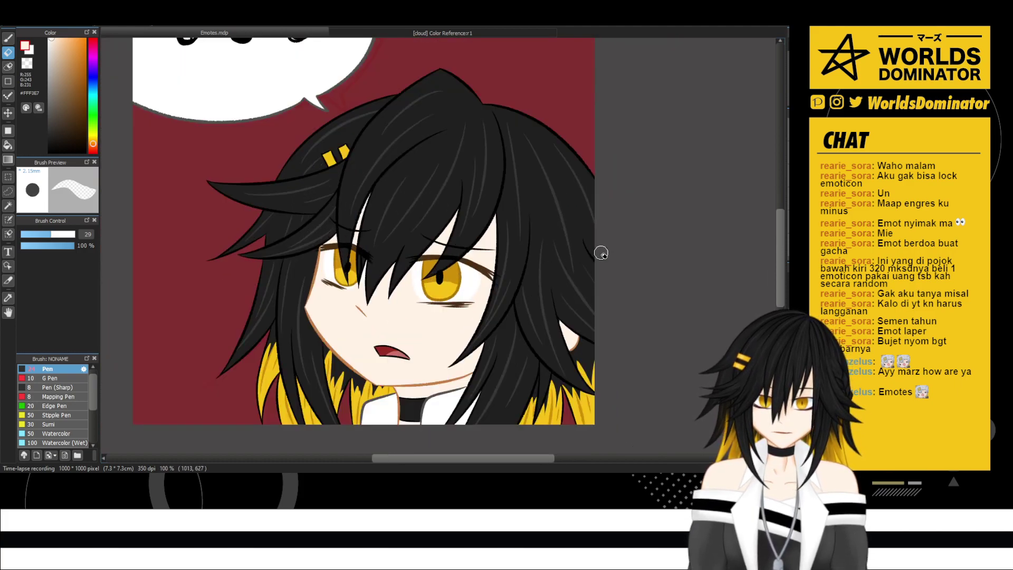
scroll(333, 244, "up", 3)
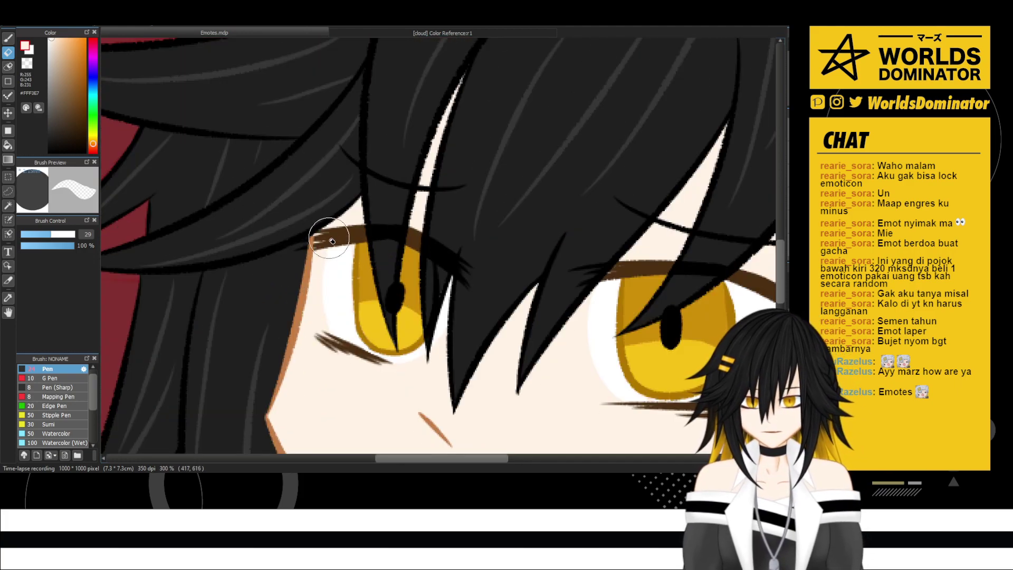
scroll(332, 241, "up", 1)
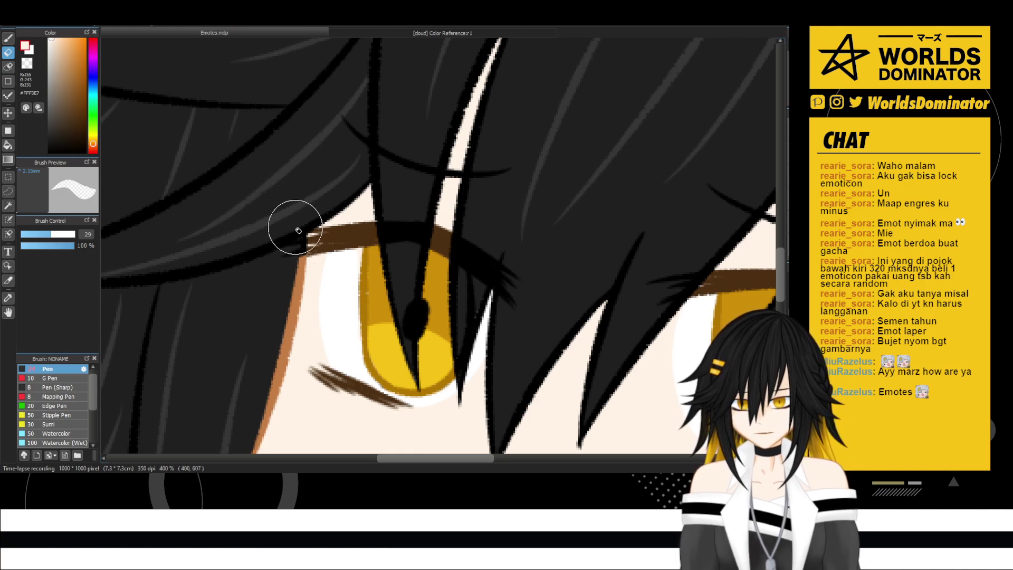
scroll(293, 214, "down", 3)
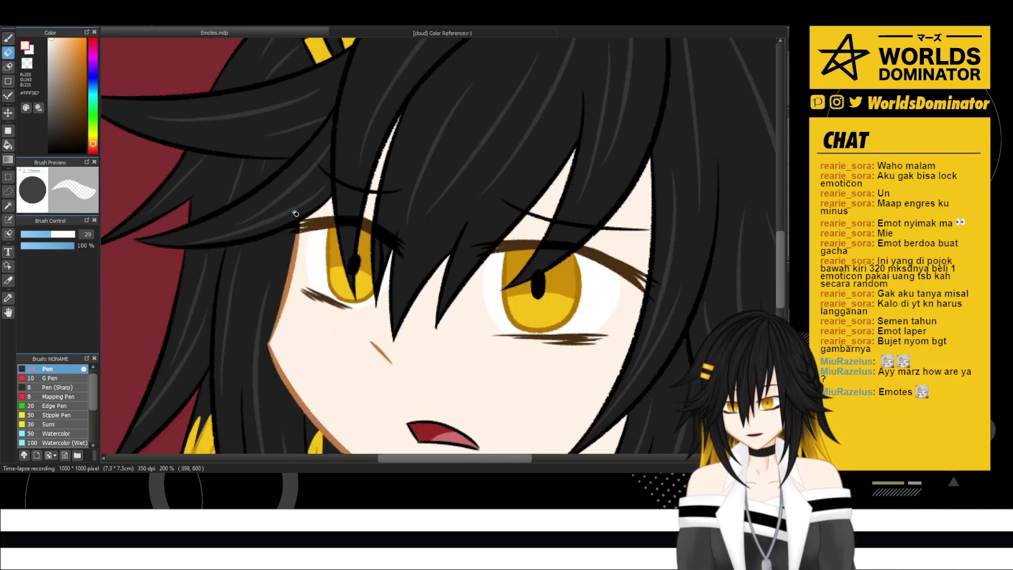
left_click_drag(585, 214, 569, 272)
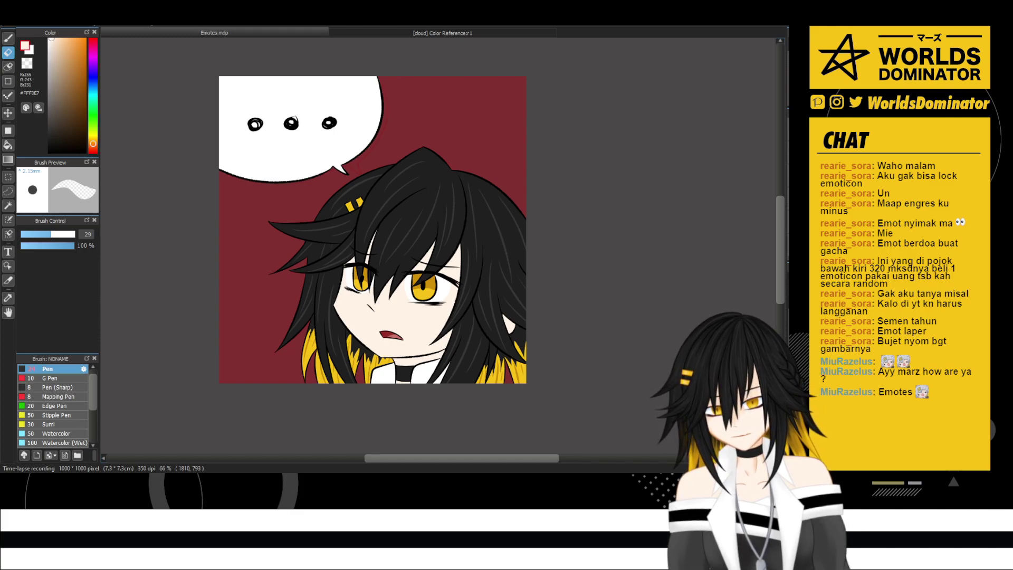
- Hide the red background and the leftover pink sketch, and compare the line art with and without its recolouring
key("ctrl+z")
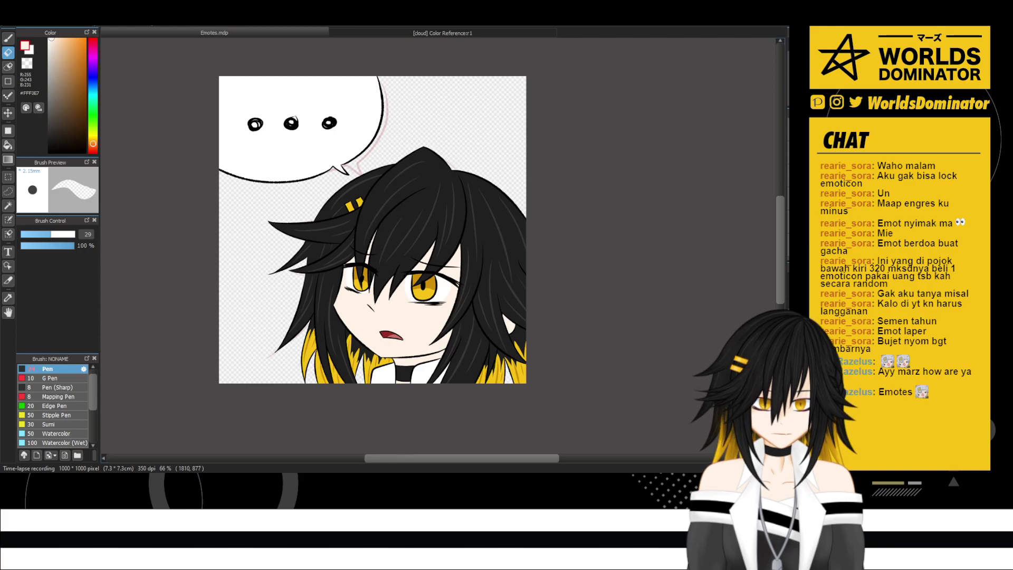
key("ctrl+z")
key("ctrl+z")
key("ctrl+z")
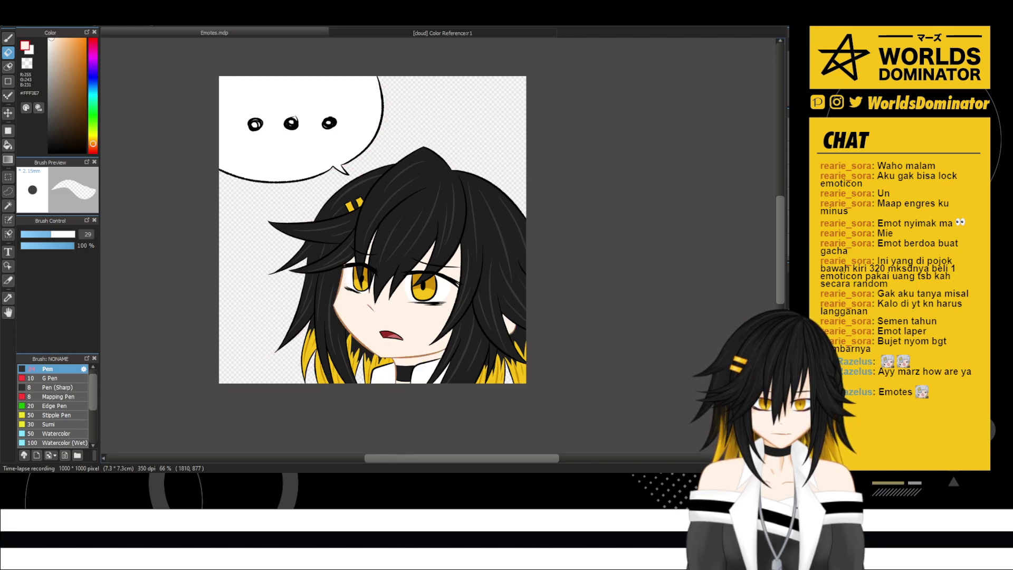
key("ctrl+z")
key("ctrl+z")
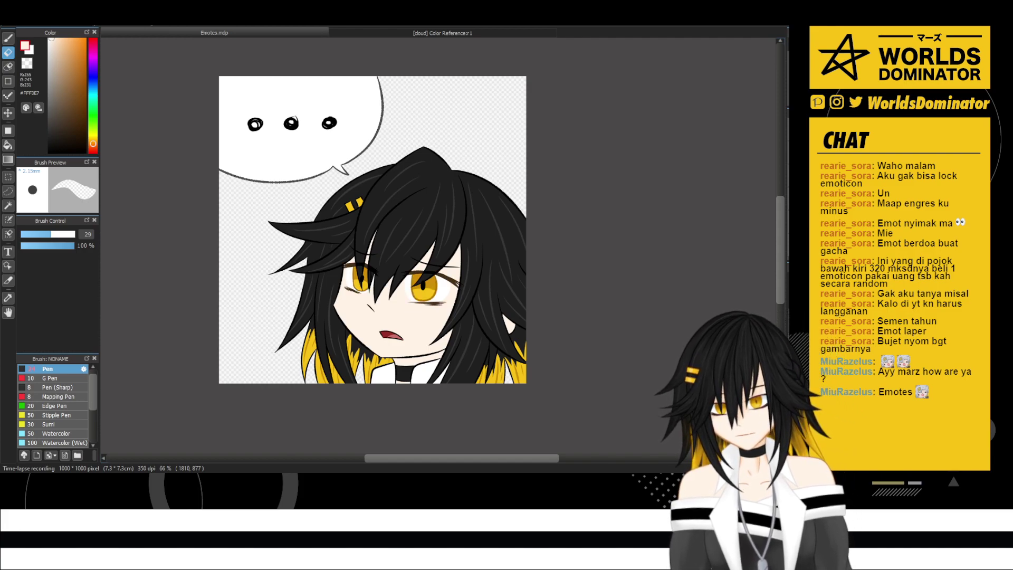
- Examine the emote on its transparent background, both as a whole and close up around the face and yellow hair
scroll(591, 291, "down", 2)
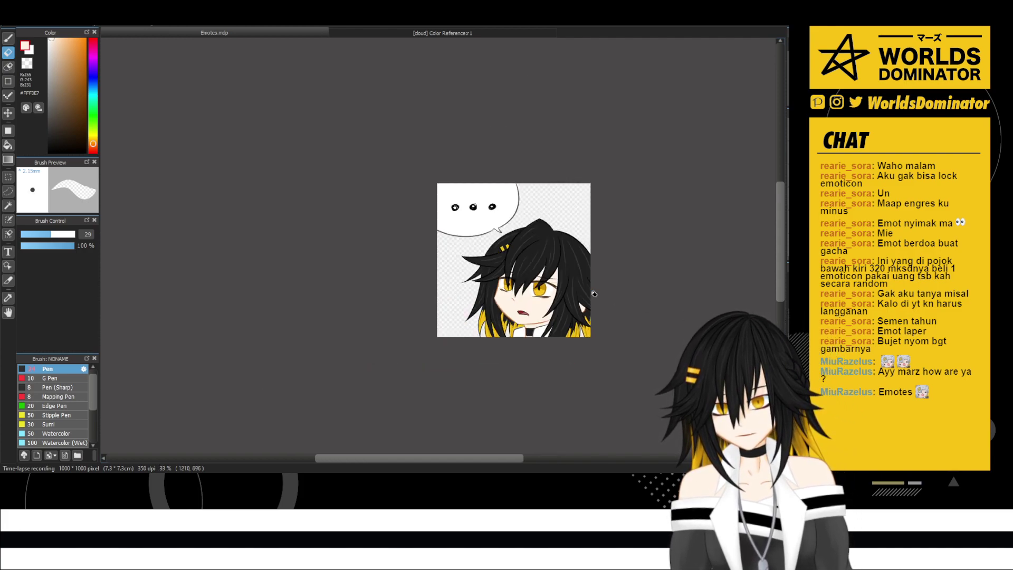
scroll(591, 291, "up", 2)
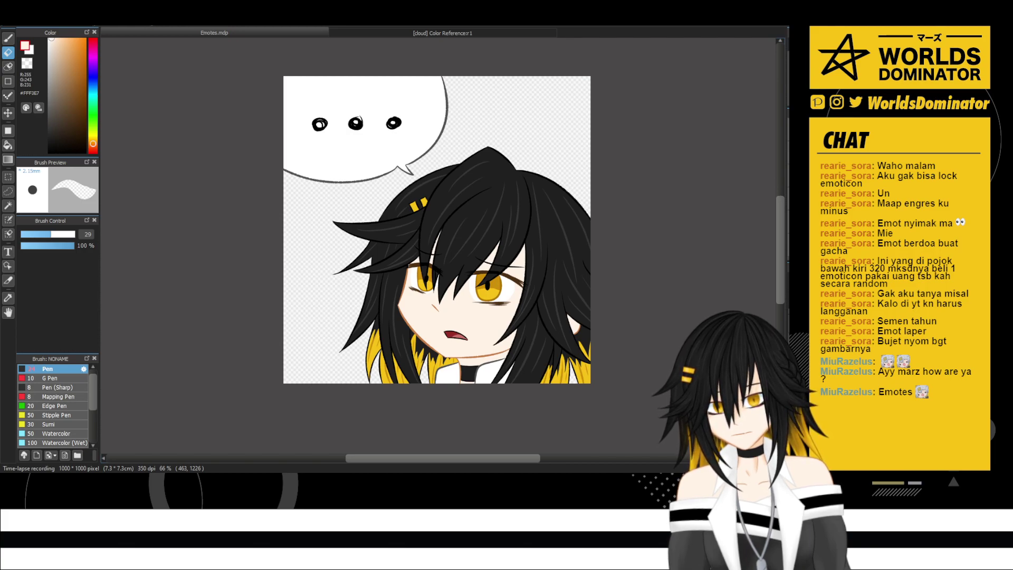
scroll(553, 349, "up", 2)
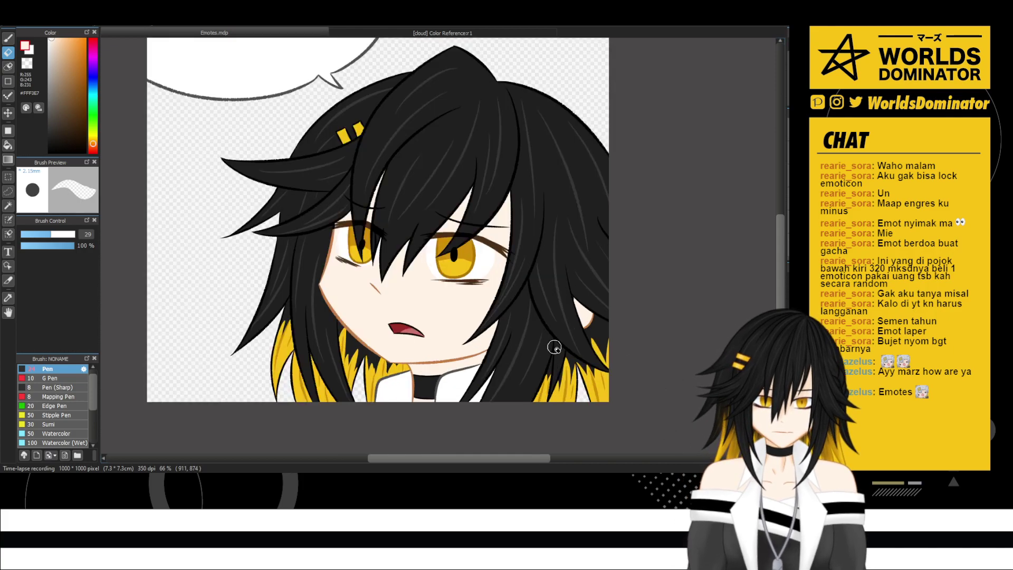
scroll(551, 348, "up", 1)
scroll(548, 352, "down", 2)
scroll(551, 362, "up", 3)
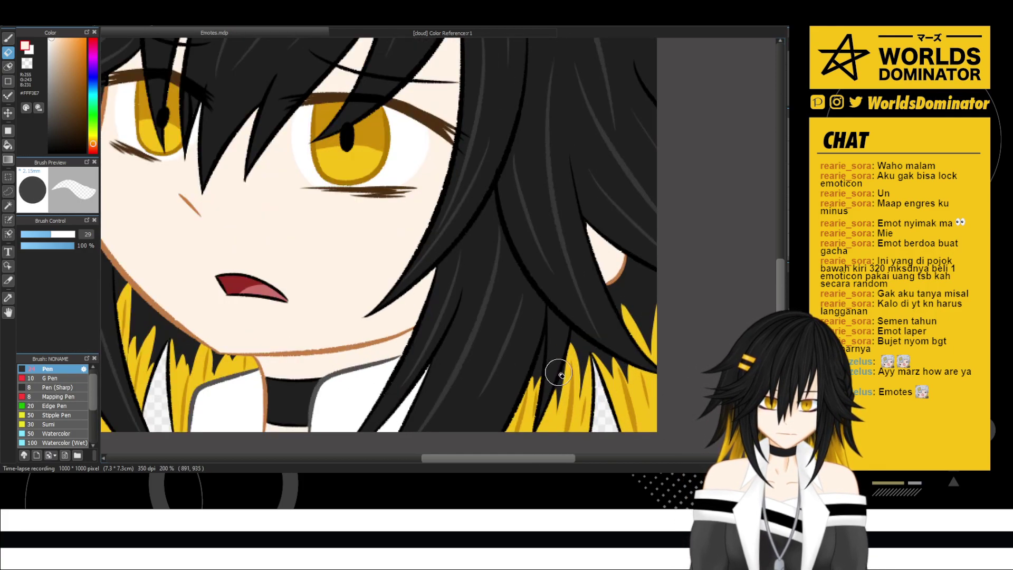
scroll(570, 368, "down", 3)
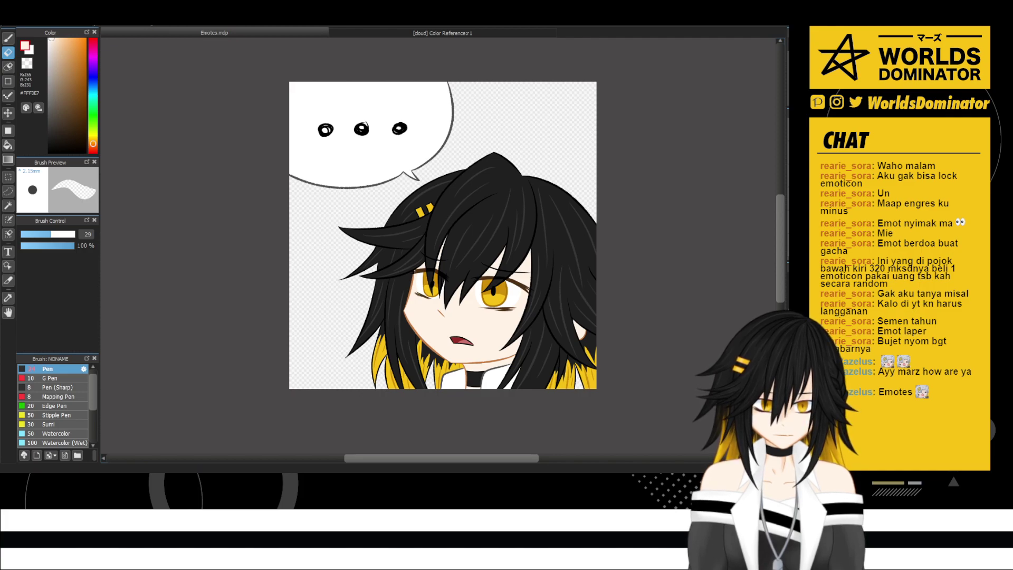
scroll(527, 432, "up", 3)
- Recolour the black outlines of the yellow inner hair on both sides of the neck with #B17700 sampled from the iris outline
key("alt")
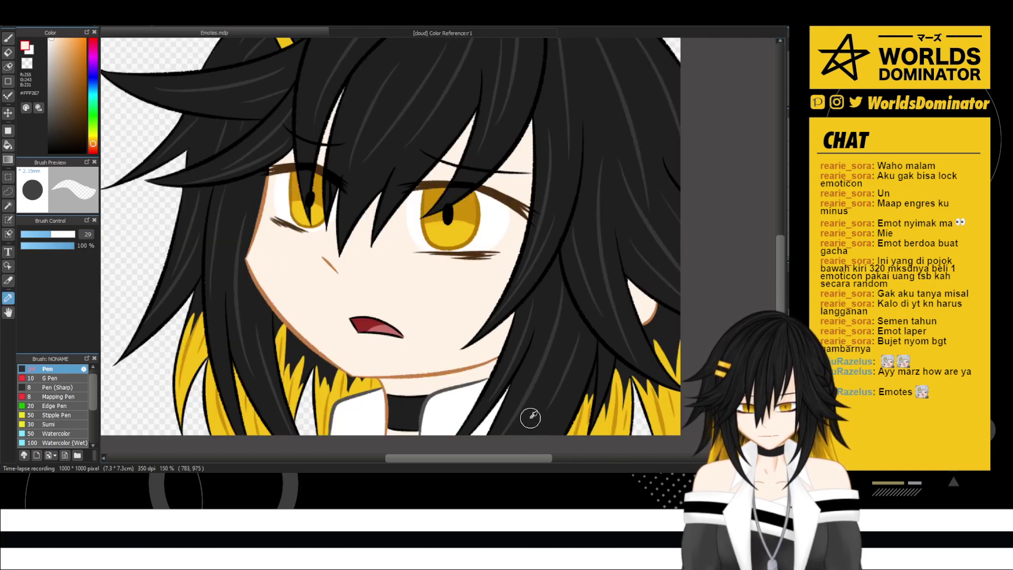
scroll(483, 223, "up", 1)
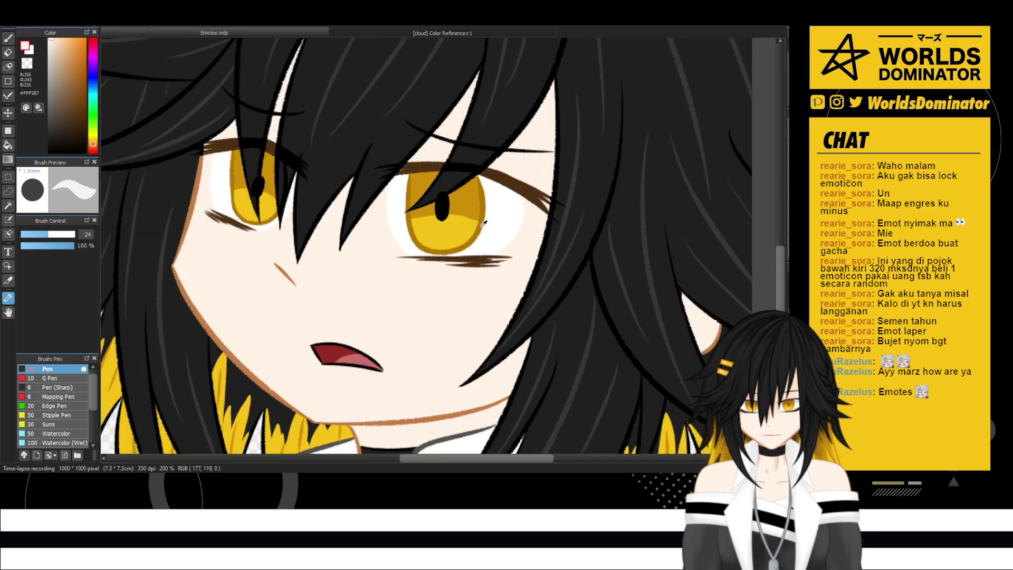
left_click(479, 232)
left_click_drag(264, 438, 486, 261)
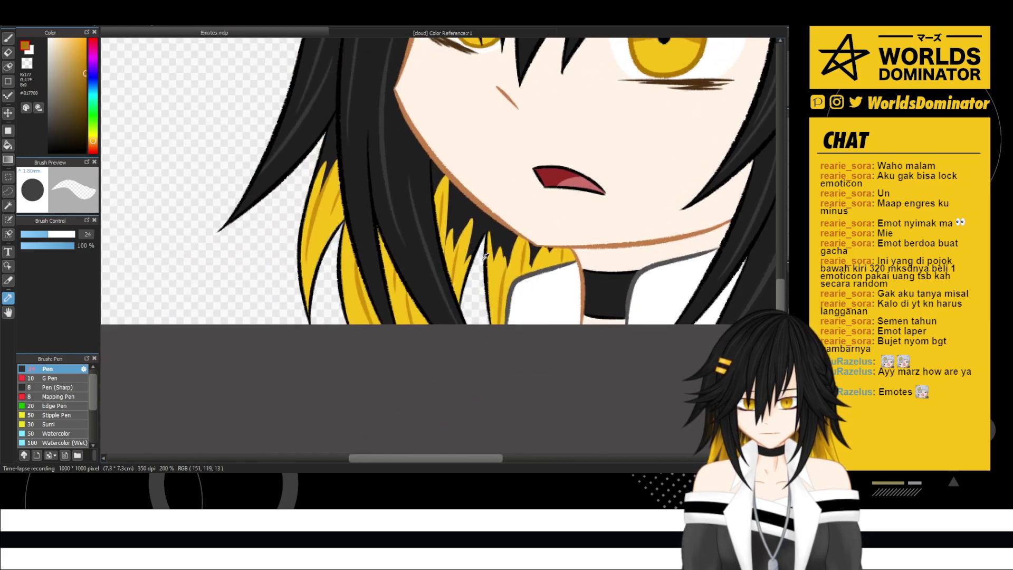
key("b")
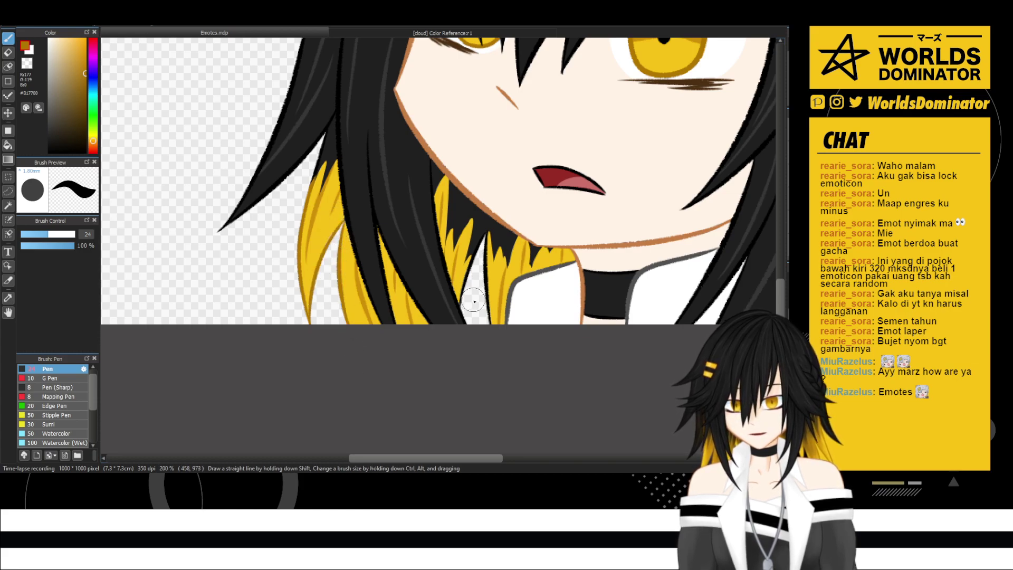
mouse_move(470, 300)
left_mouse_down()
mouse_move(487, 234)
mouse_move(489, 298)
left_mouse_up()
left_click_drag(644, 281, 240, 311)
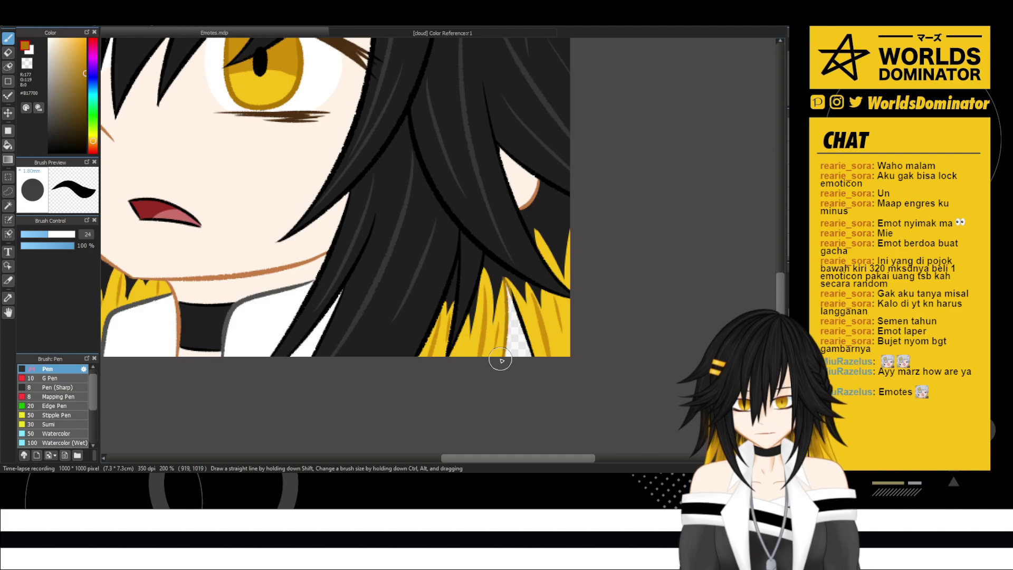
- Recolour the outlines of the two yellow hair clips with #B17700 and sample the clip yellow #F6C116
scroll(531, 368, "down", 3)
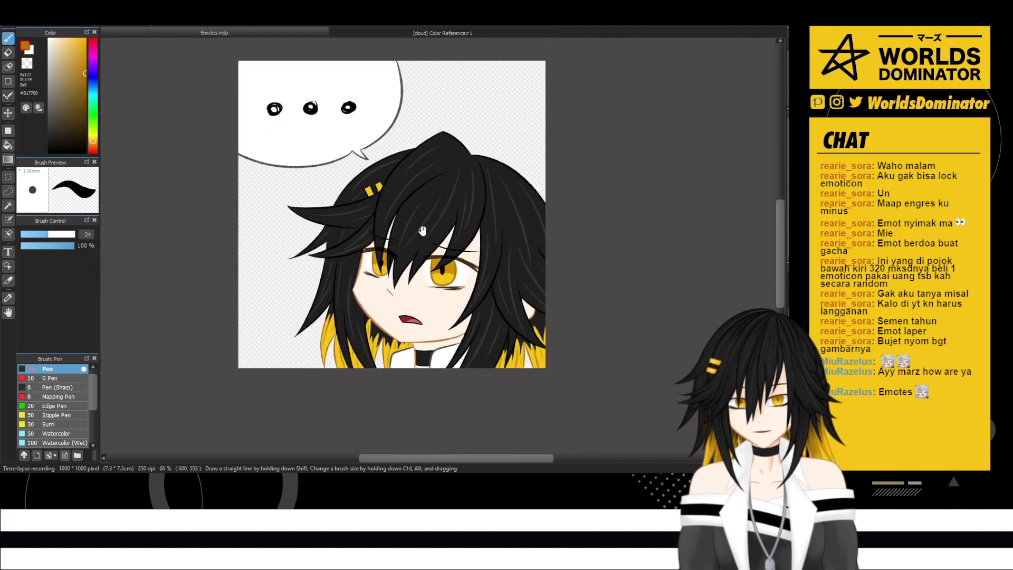
scroll(397, 233, "up", 5)
mouse_move(317, 244)
left_mouse_down()
mouse_move(296, 201)
mouse_move(331, 193)
mouse_move(341, 219)
mouse_move(351, 201)
mouse_move(369, 205)
mouse_move(340, 218)
mouse_move(338, 206)
mouse_move(365, 207)
mouse_move(357, 183)
mouse_move(371, 165)
left_mouse_up()
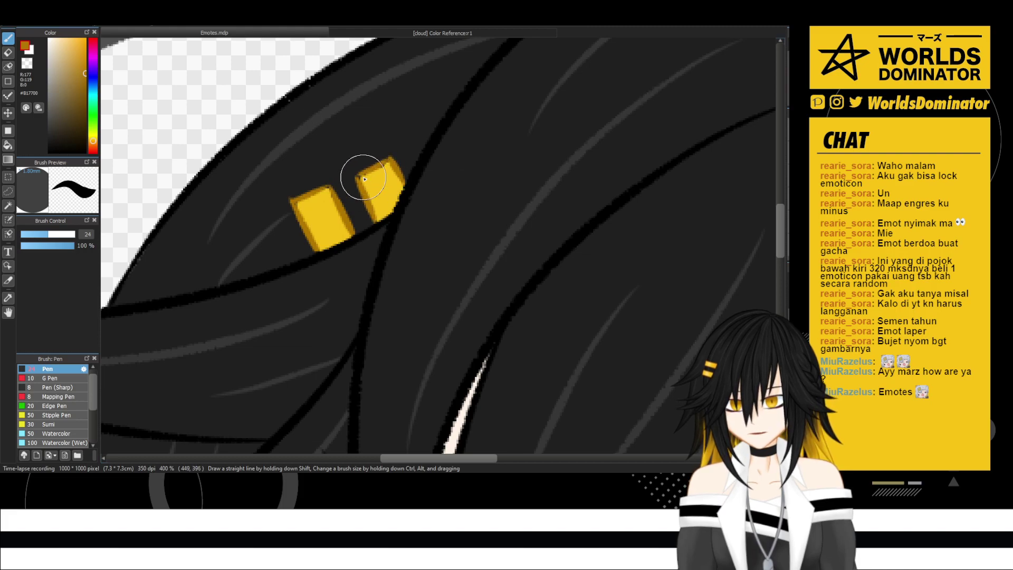
scroll(358, 178, "down", 1)
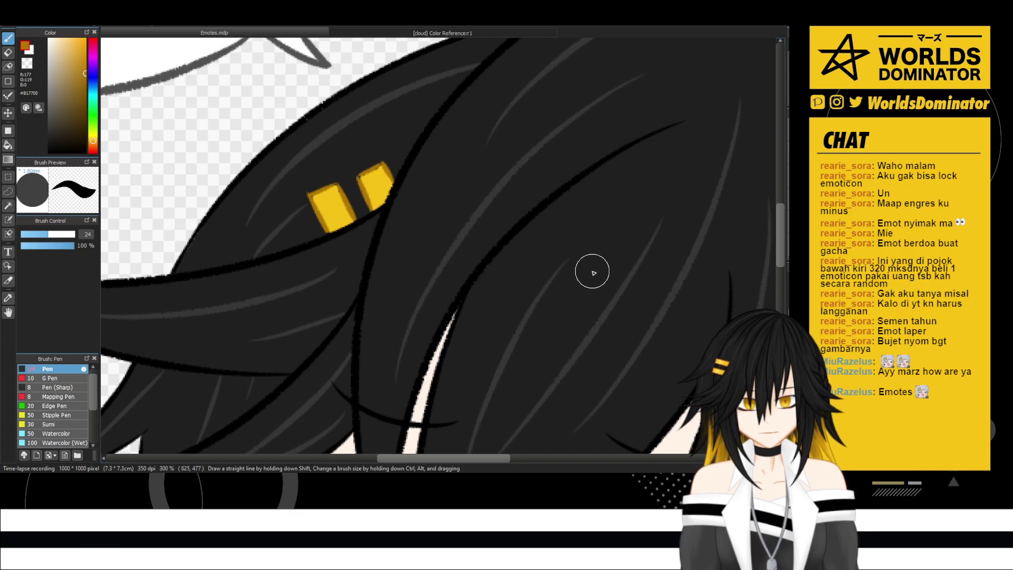
scroll(592, 271, "up", 1)
left_click(319, 163, "alt")
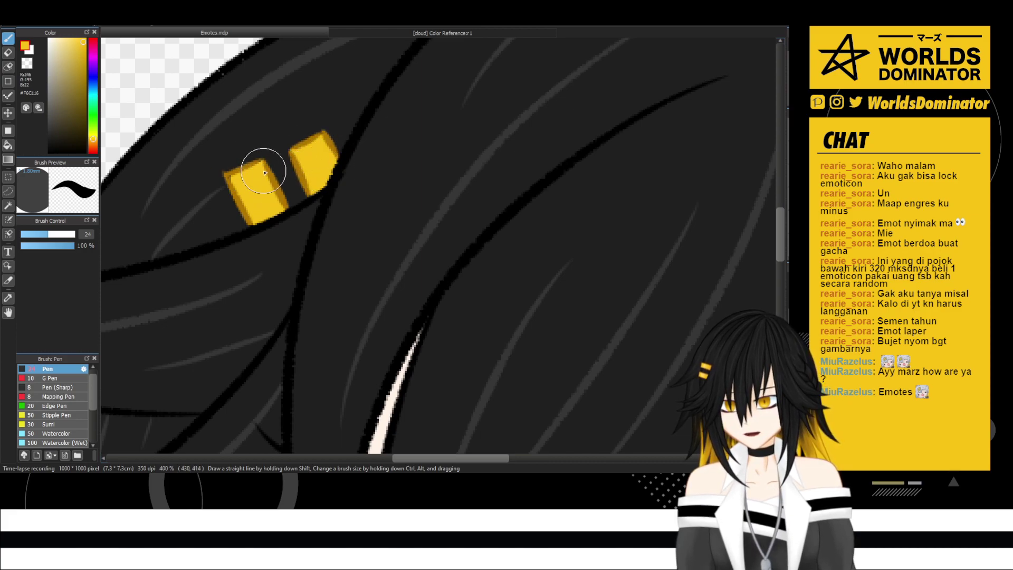
- Check the recoloured hair clips, face and yellow hair outlines, up close and across the whole emote
scroll(242, 193, "down", 4)
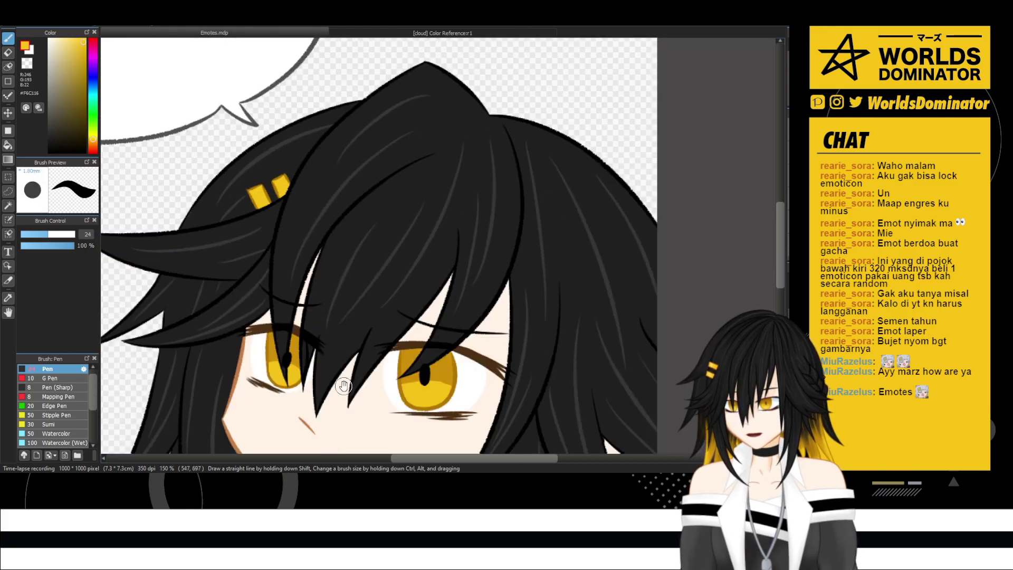
left_click_drag(347, 367, 367, 238)
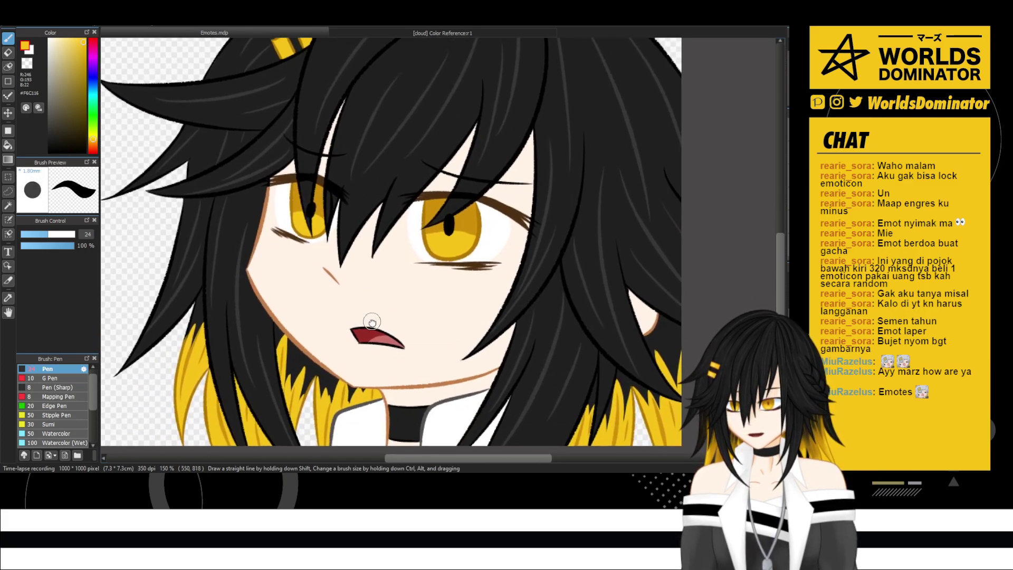
left_click_drag(368, 324, 391, 308)
scroll(505, 348, "down", 1)
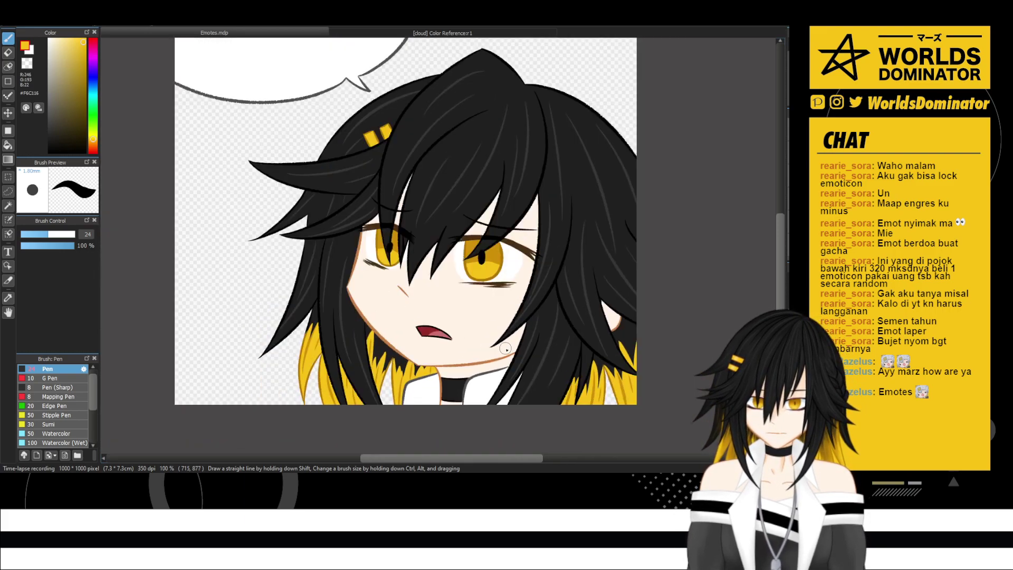
left_click_drag(509, 267, 521, 346)
scroll(543, 317, "down", 1)
left_click_drag(548, 299, 547, 316)
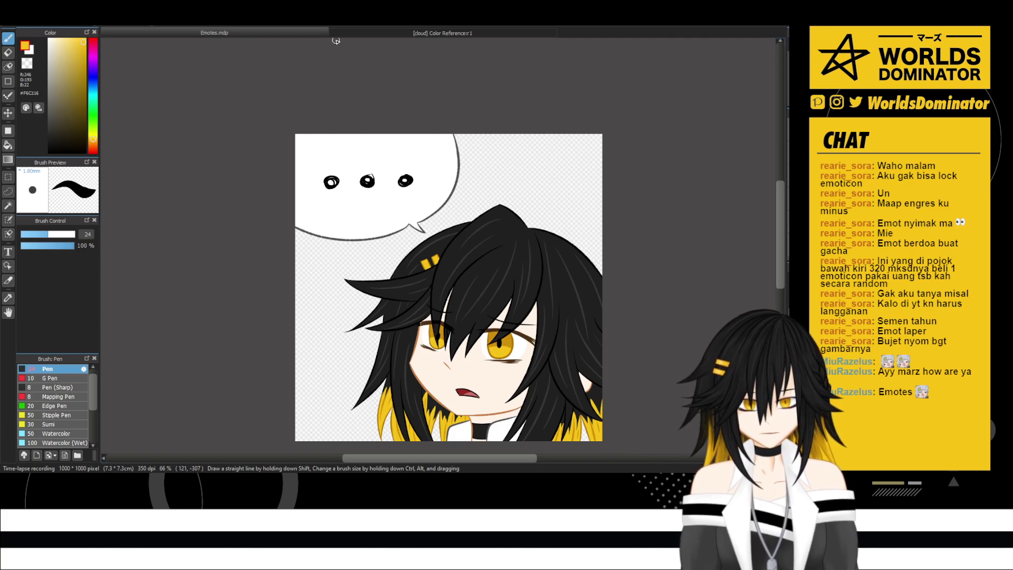
- Examine the colour swatches and the character's black-to-yellow hair in the Color Reference document, then return to Emotes.mdp
left_click(452, 33)
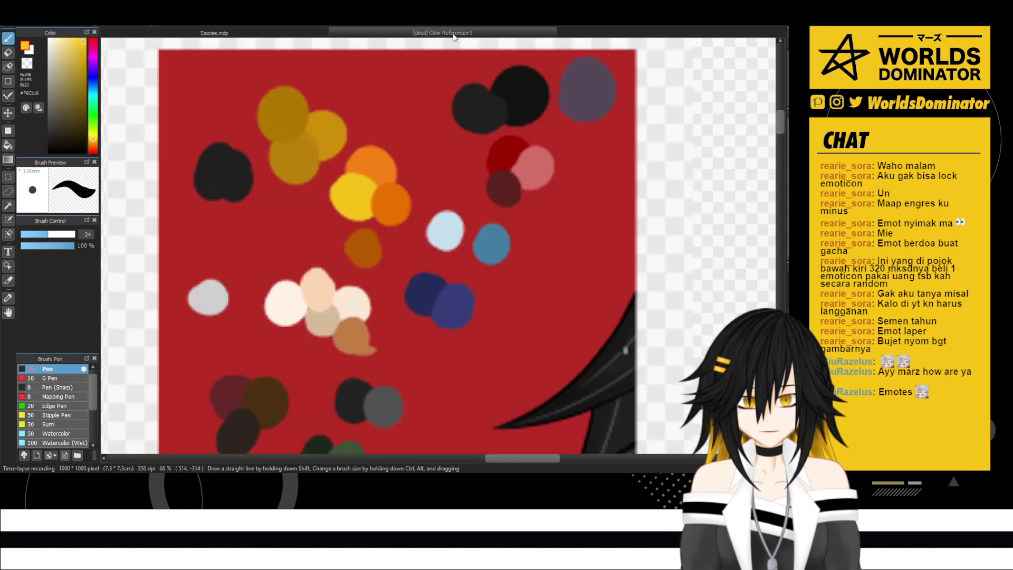
scroll(463, 268, "down", 3)
scroll(199, 173, "down", 2)
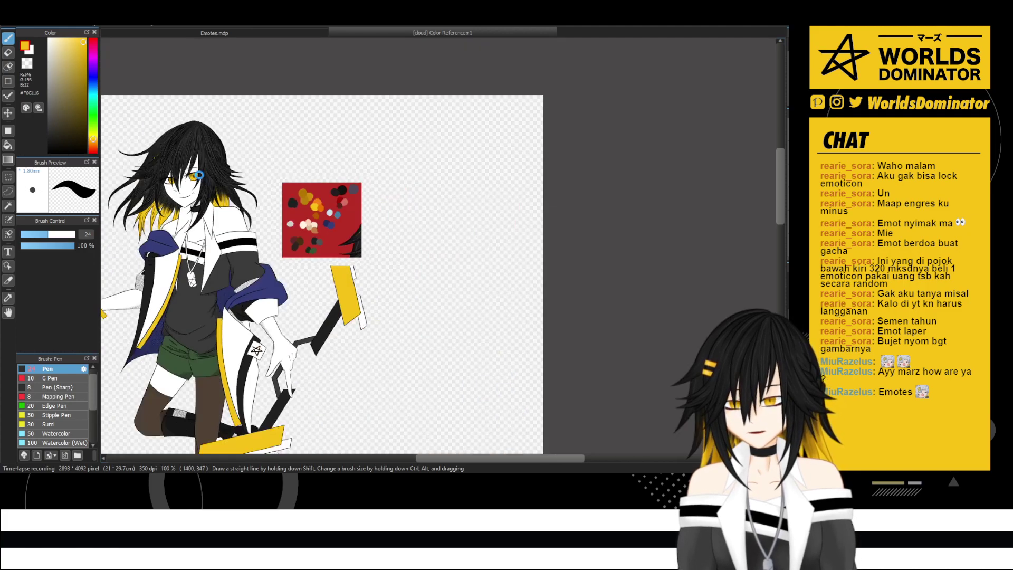
scroll(108, 159, "up", 2)
scroll(114, 171, "up", 2)
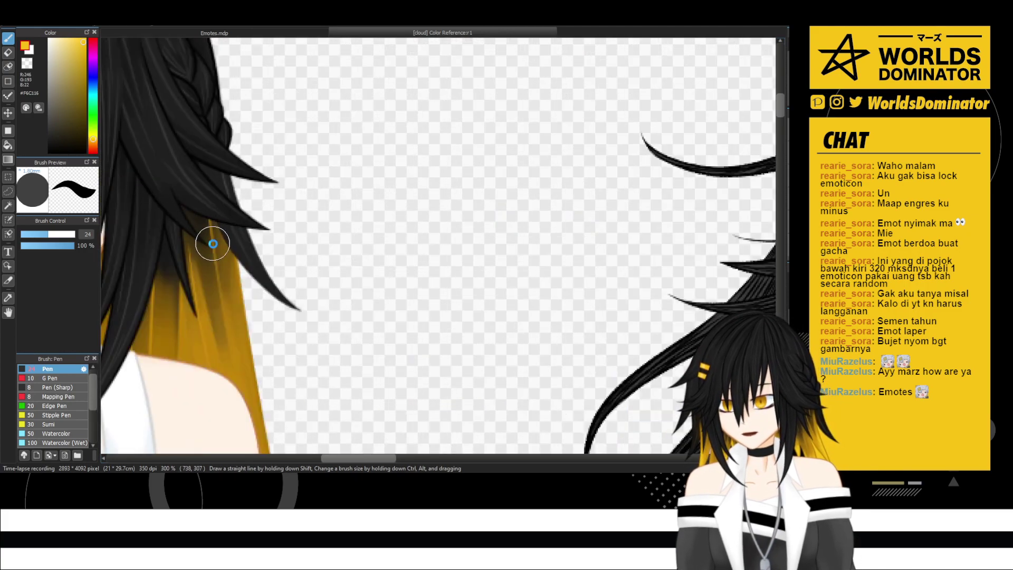
left_click_drag(213, 242, 22, 188)
mouse_move(733, 238)
left_mouse_down()
mouse_move(617, 242)
mouse_move(37, 141)
left_mouse_up()
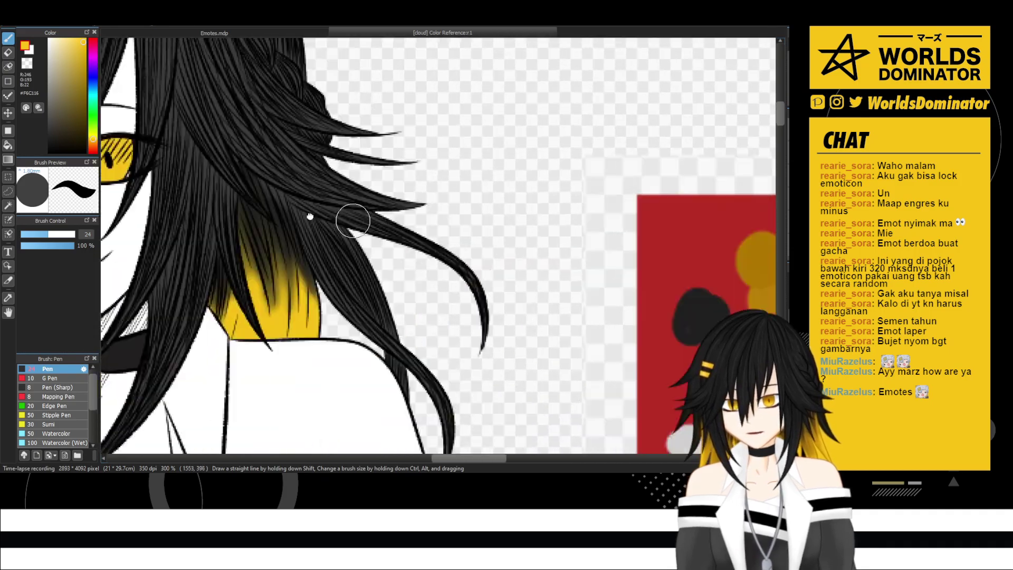
left_click_drag(531, 189, 178, 120)
left_click(236, 33)
- Recolour the black mouth outline with the brown sampled from the cheek outline
scroll(514, 373, "up", 3)
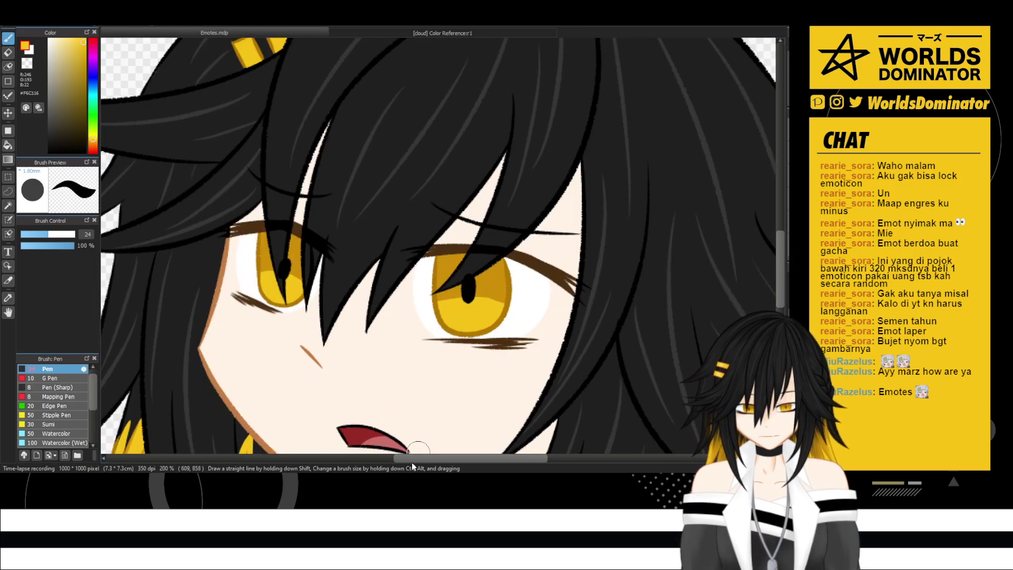
key("i")
left_click(211, 361)
scroll(301, 401, "up", 1)
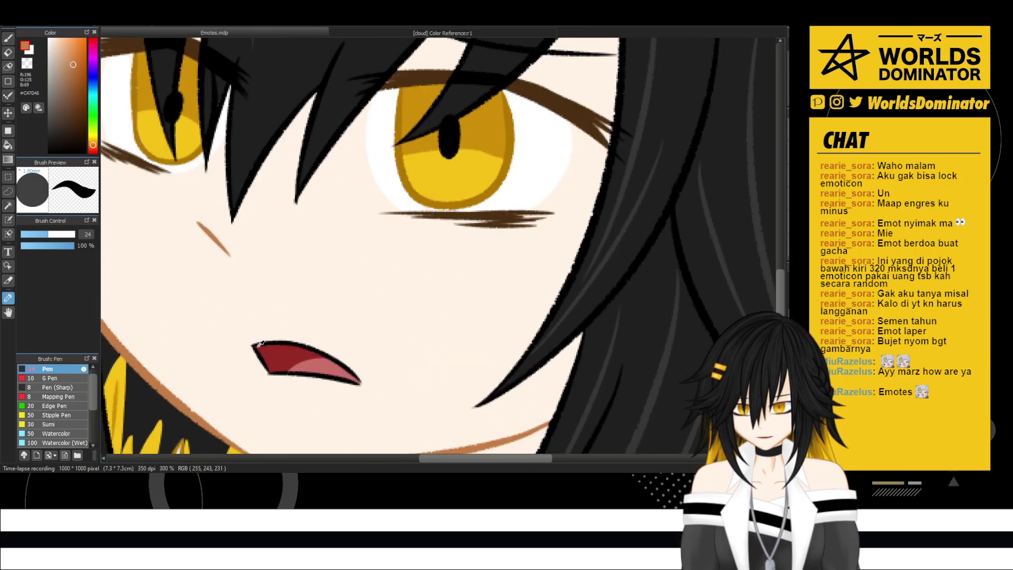
key("b")
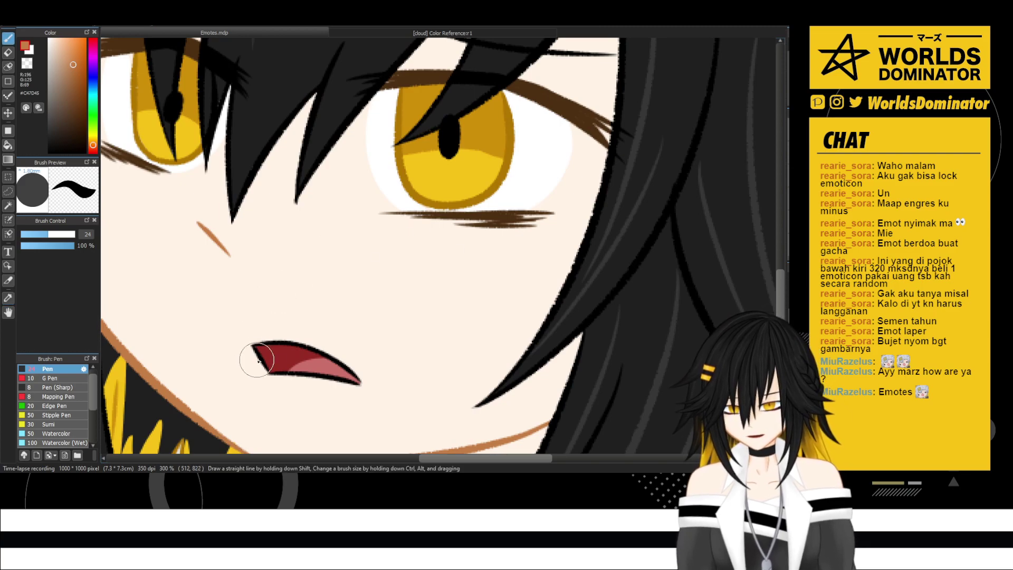
mouse_move(308, 346)
left_mouse_down()
mouse_move(340, 384)
mouse_move(265, 364)
left_mouse_up()
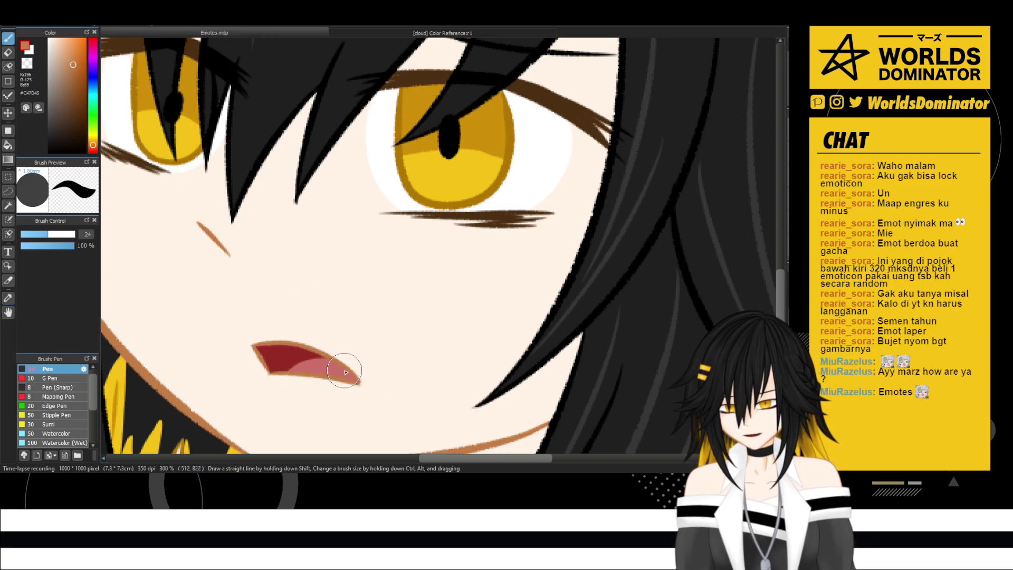
scroll(357, 427, "down", 4)
left_click_drag(366, 428, 420, 349)
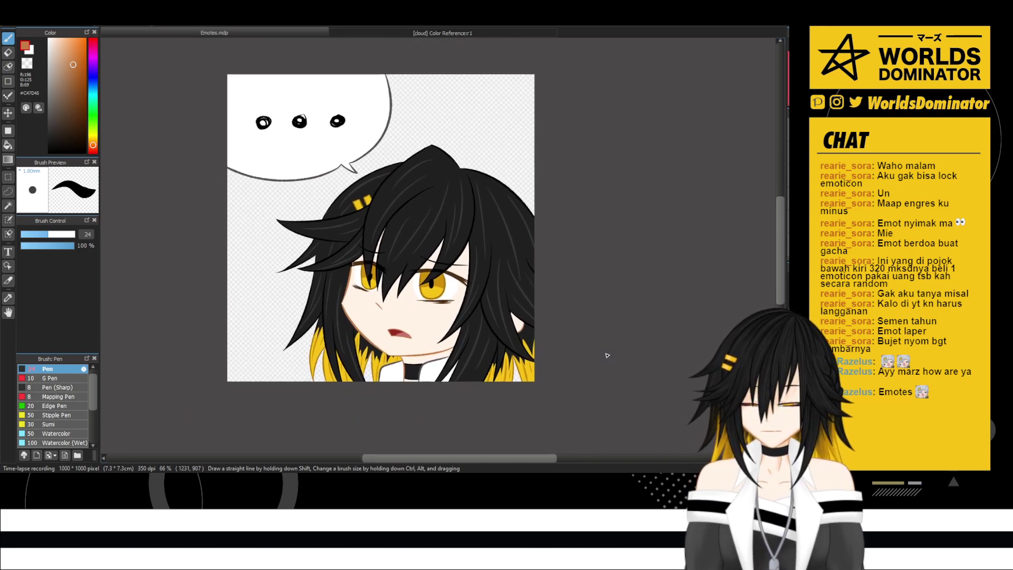
- Bring up the blue-grey sketch of the next emote, add a layer and set the G Pen to dark red #A01515
scroll(589, 372, "up", 1)
scroll(578, 376, "down", 1)
left_click_drag(572, 219, 536, 237)
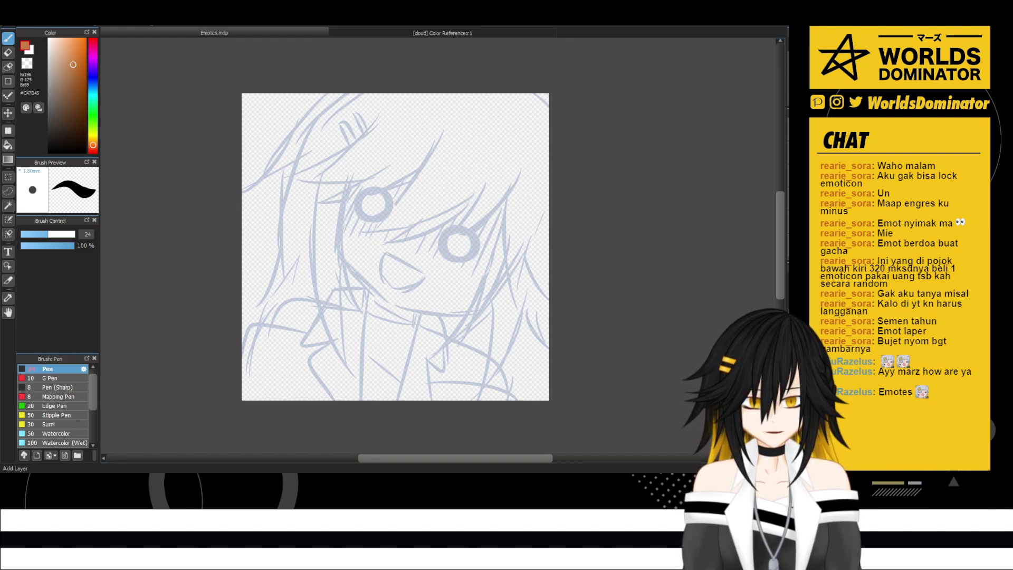
left_click(49, 151)
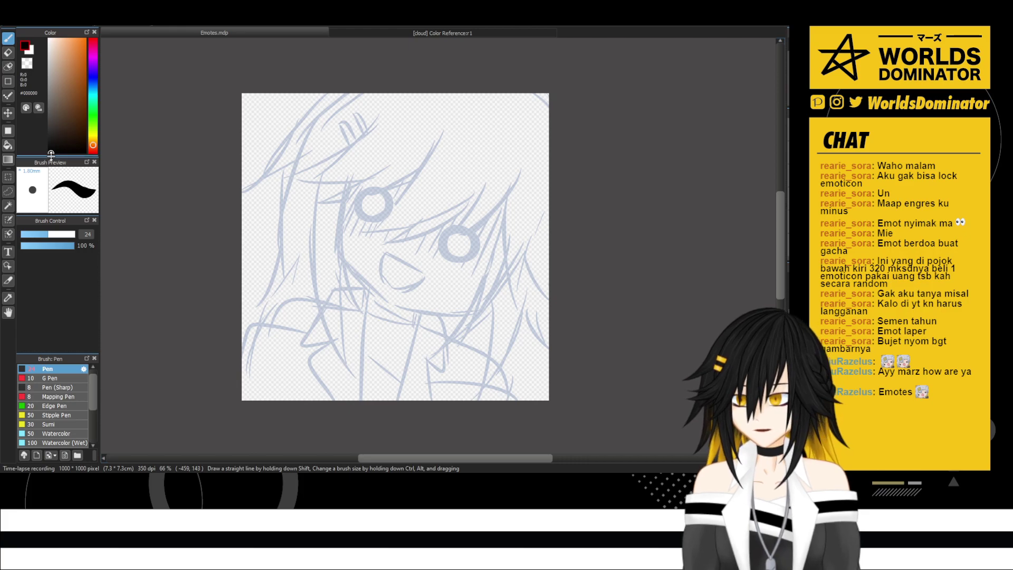
left_click(45, 377)
scroll(481, 182, "up", 1)
scroll(389, 215, "down", 1)
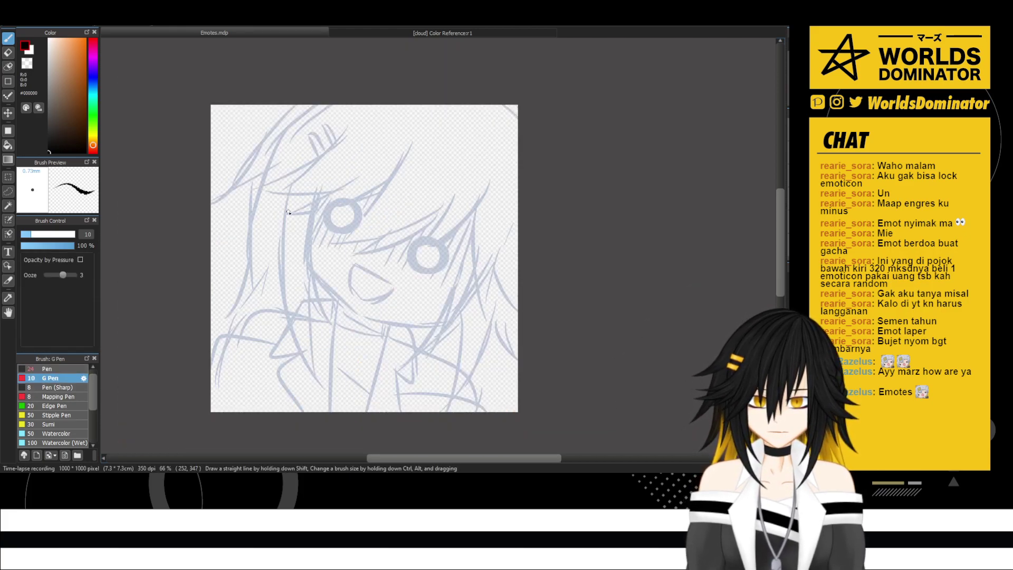
scroll(385, 234, "up", 1)
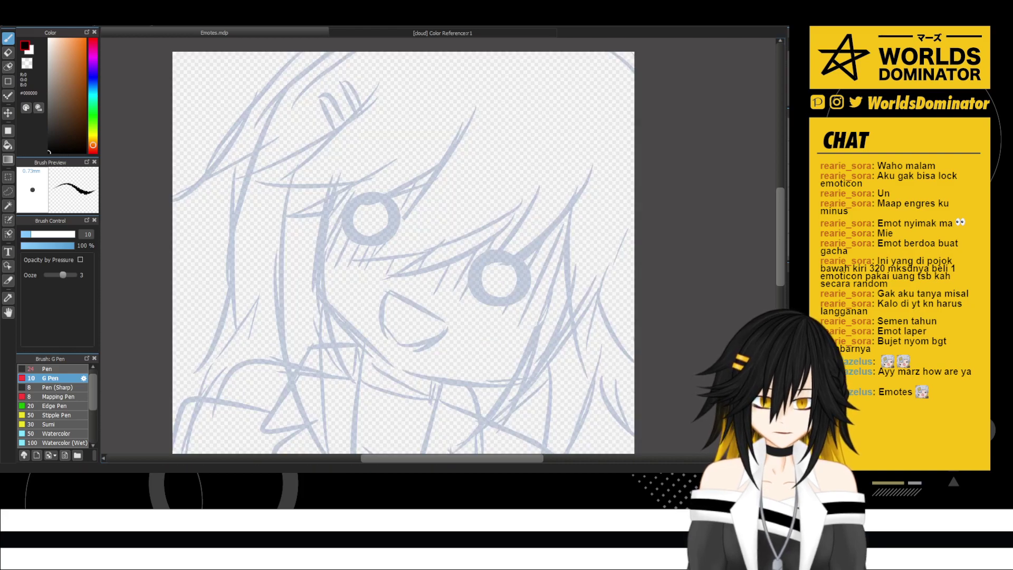
left_click(93, 39)
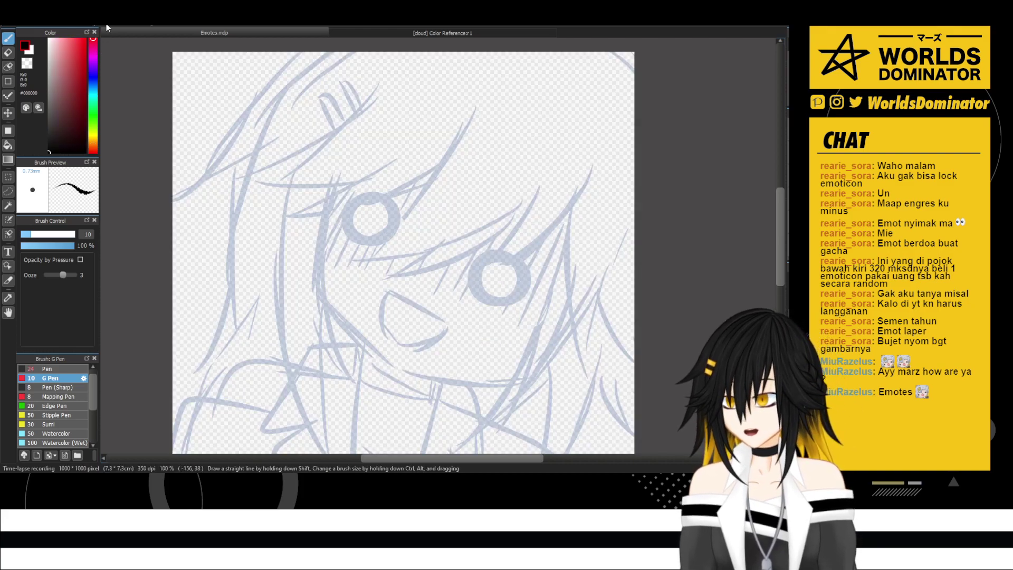
left_click(78, 74)
left_click(82, 80)
- Sketch the head guide over the rough sketch, with overlapping circles for the skull and angular cheek, jaw and chin lines
mouse_move(406, 51)
left_mouse_down()
mouse_move(375, 266)
mouse_move(353, 122)
mouse_move(579, 51)
mouse_move(599, 80)
mouse_move(372, 124)
left_mouse_up()
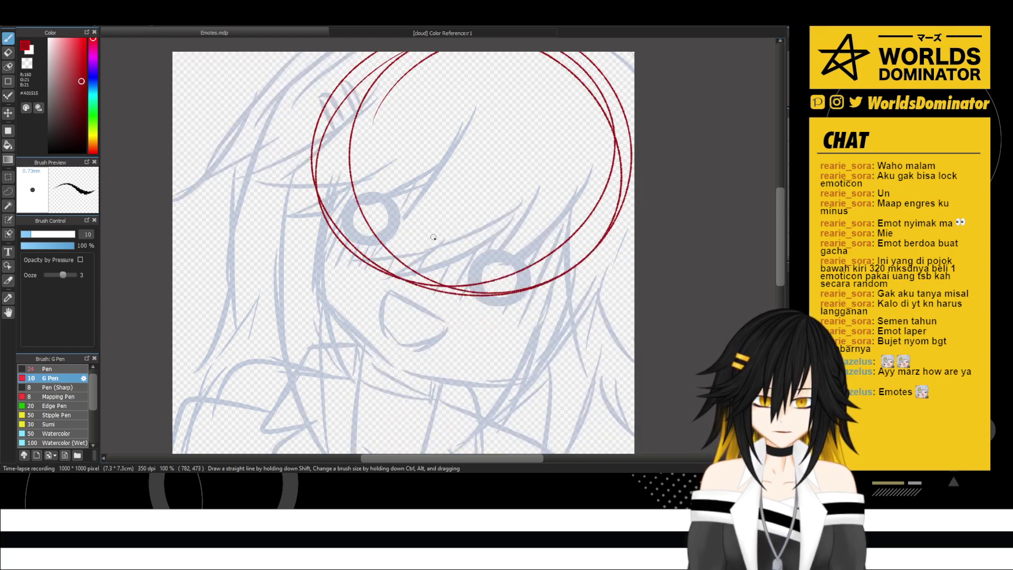
mouse_move(321, 146)
left_mouse_down()
mouse_move(310, 262)
mouse_move(387, 338)
left_mouse_up()
mouse_move(319, 274)
left_mouse_down()
mouse_move(402, 346)
mouse_move(524, 361)
left_mouse_up()
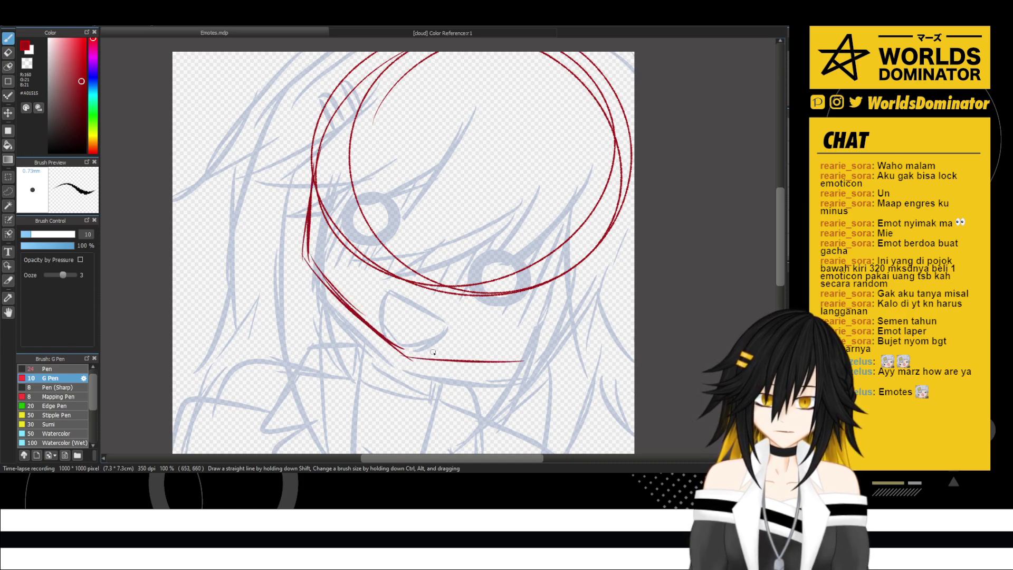
left_click_drag(414, 351, 526, 348)
left_click_drag(458, 361, 544, 343)
left_click_drag(593, 251, 506, 363)
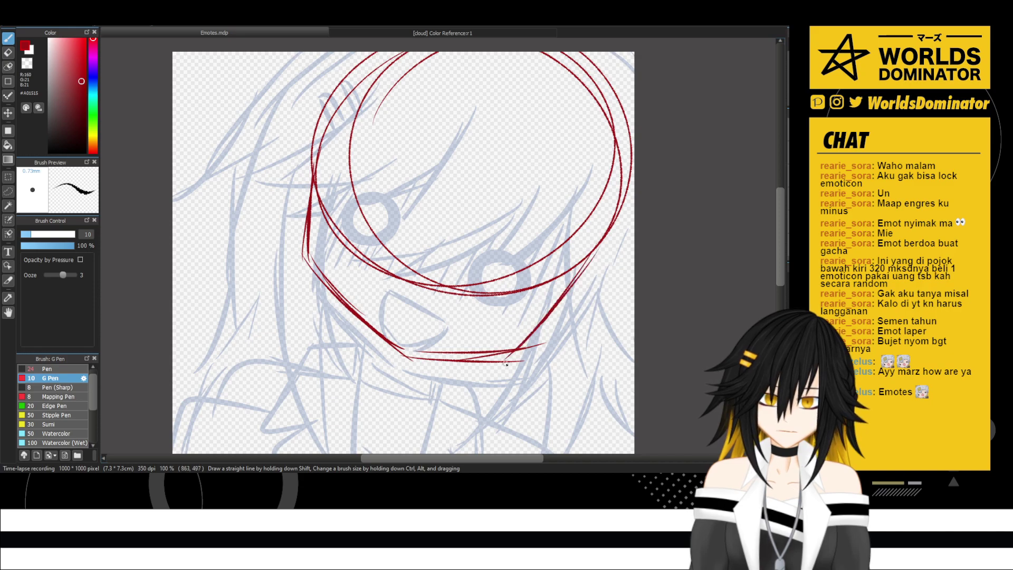
left_click_drag(549, 315, 503, 365)
- Move the red head guide straight down by 32 pixels
scroll(501, 331, "down", 2)
key("ctrl+t")
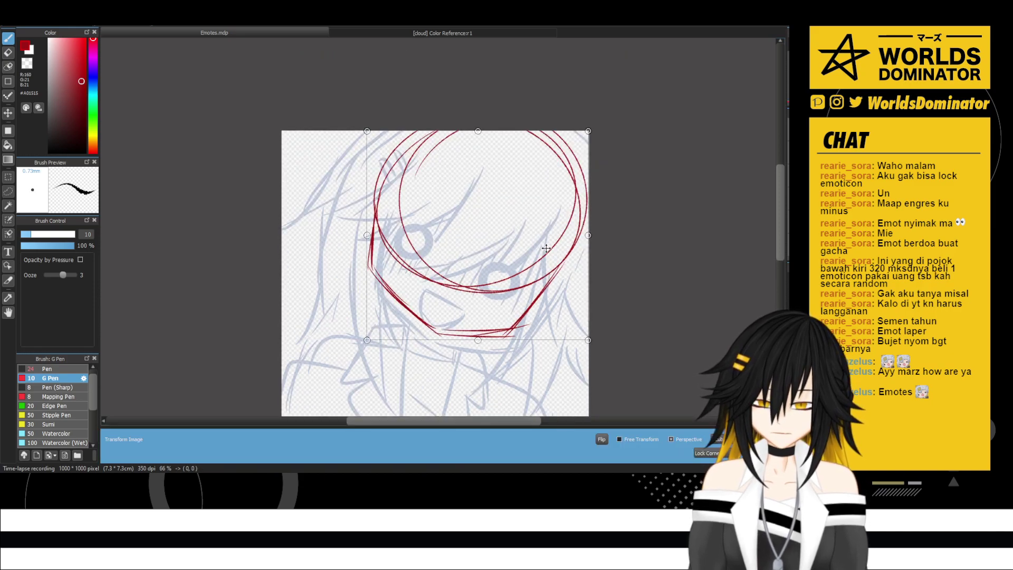
left_click_drag(546, 249, 546, 258)
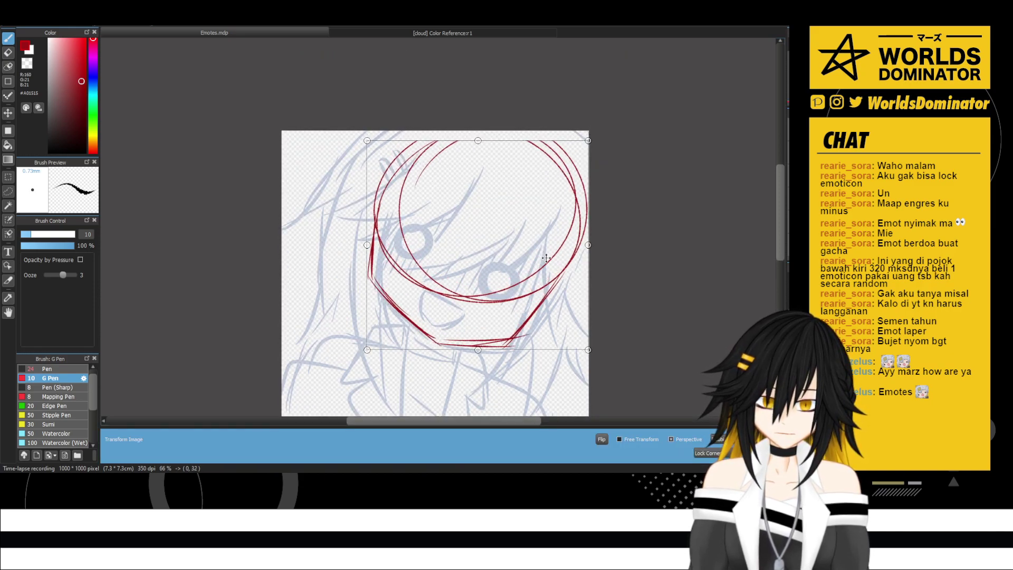
key("Return")
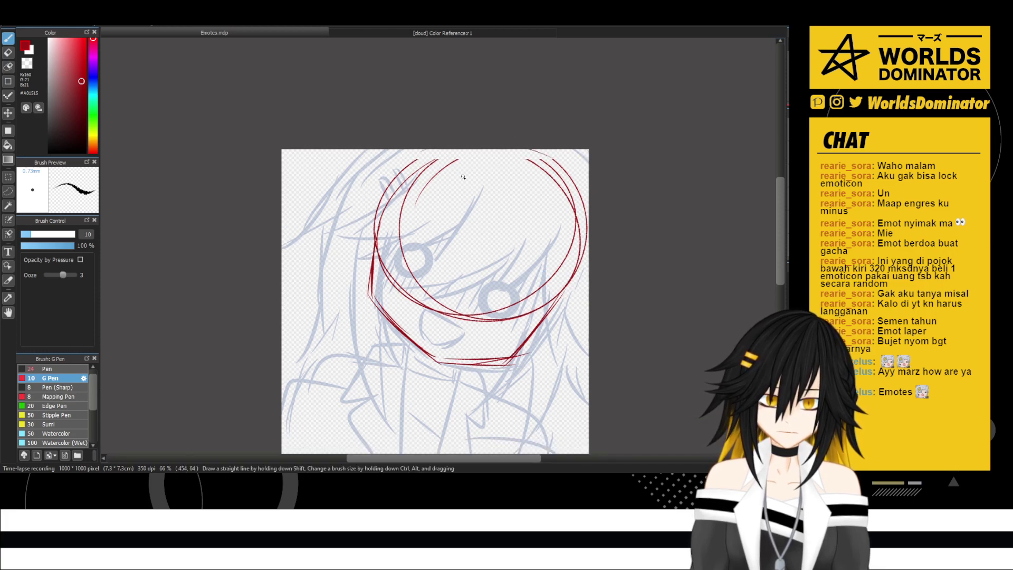
- Complete the head guide with the missing upper arc, both ears and slanted centre lines down the face
left_click_drag(449, 150, 381, 185)
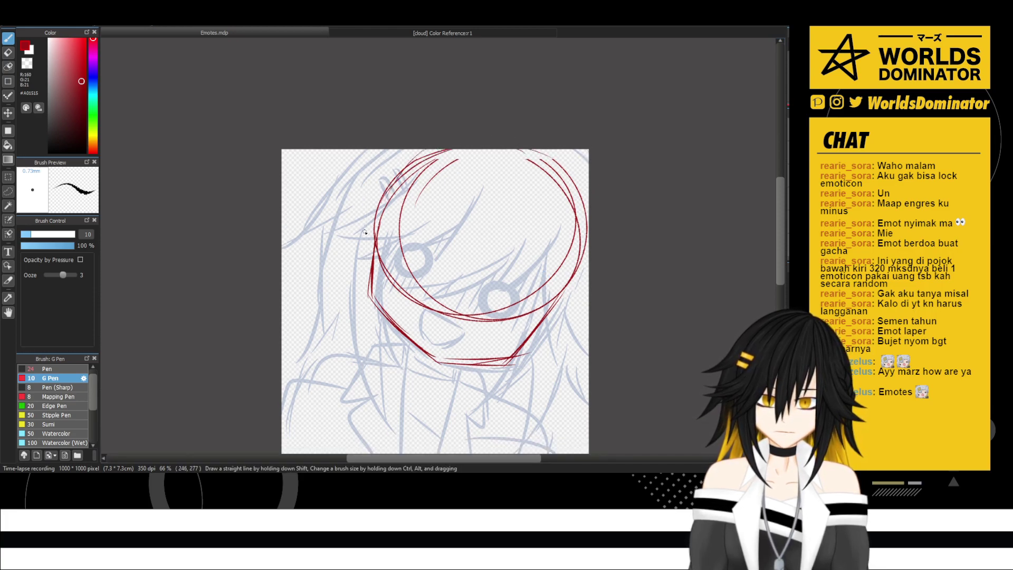
left_click_drag(362, 252, 370, 274)
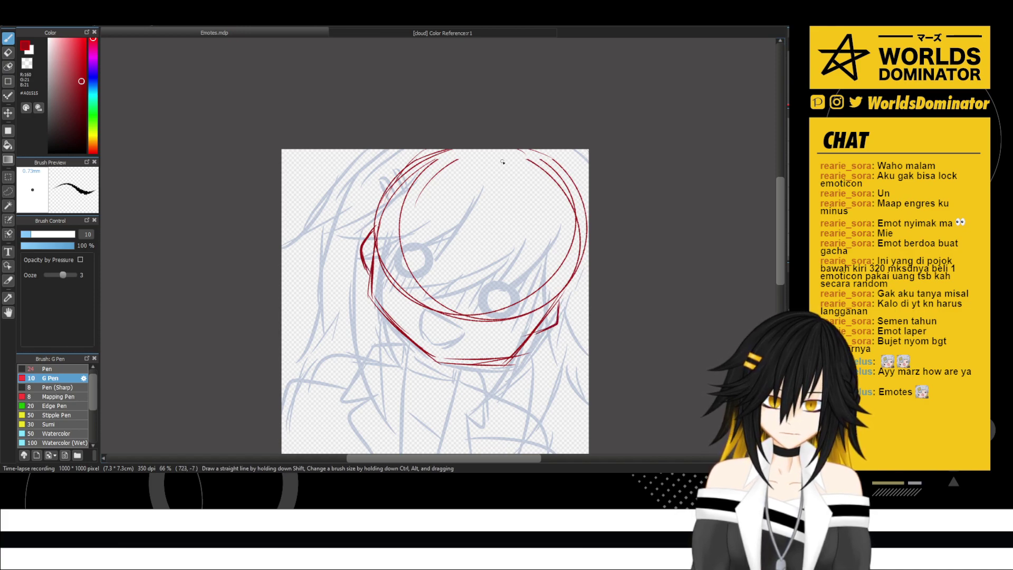
left_click_drag(505, 153, 432, 306)
left_click_drag(495, 205, 441, 366)
left_click_drag(471, 268, 438, 353)
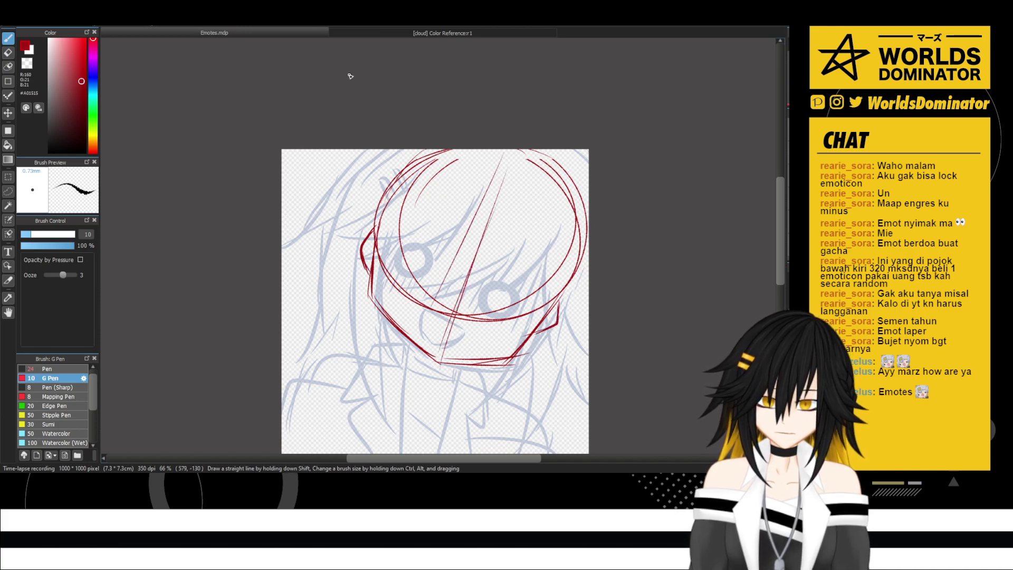
- Rotate the canvas until the tilted face stands upright, then refine its chin line and vertical centre line
key("Left")
key("Left")
key("Left")
key("Left")
key("Left")
key("Left")
key("Left")
key("Left")
key("Left")
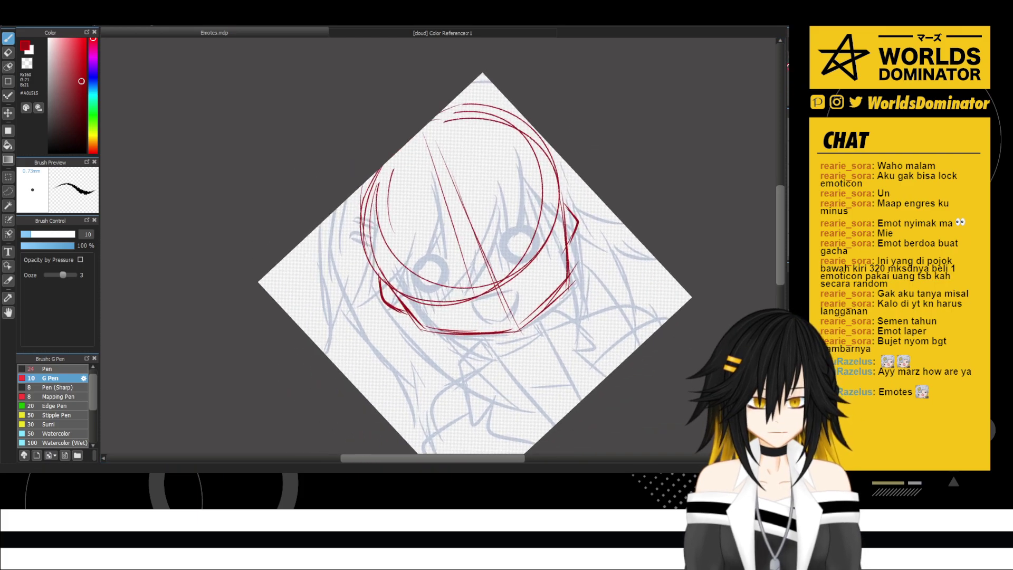
key("Right")
key("Right")
key("Right")
key("Right")
key("Right")
left_click_drag(638, 194, 583, 126)
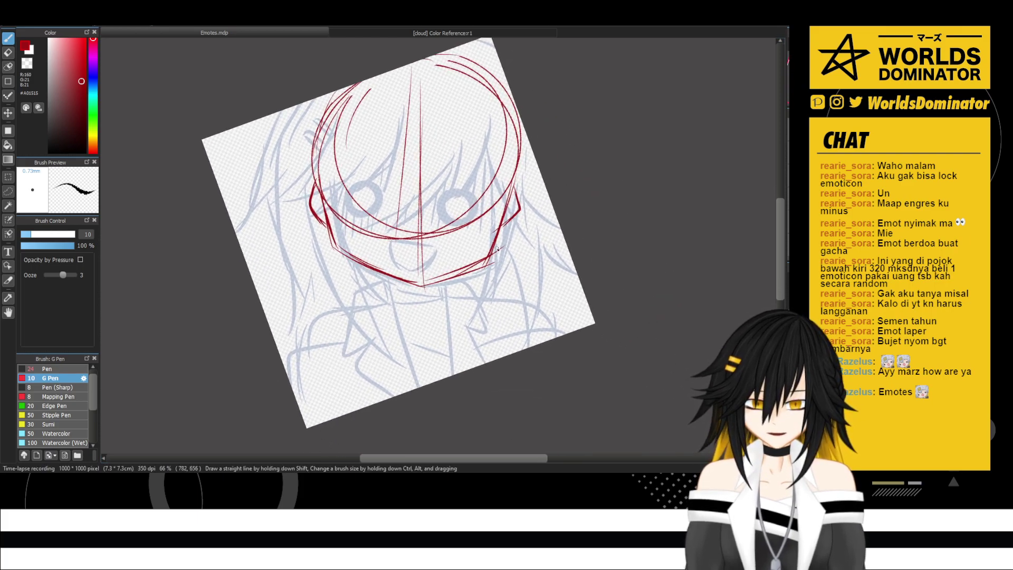
mouse_move(488, 255)
left_mouse_down()
mouse_move(403, 292)
mouse_move(474, 250)
mouse_move(416, 280)
left_mouse_up()
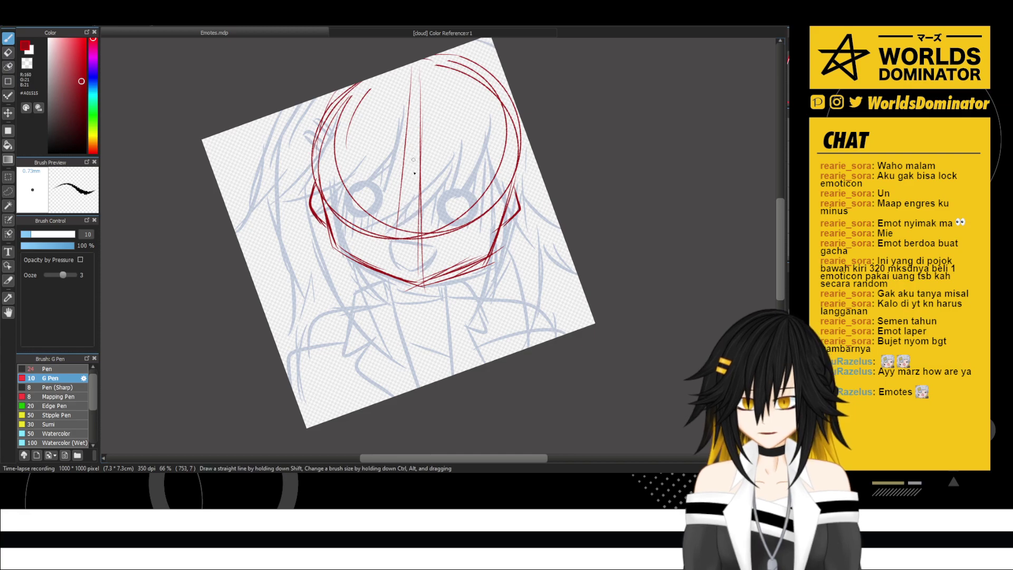
left_click_drag(418, 83, 410, 280)
- Draw the eye-level guideline across the face, replacing the first attempt
left_click_drag(317, 194, 535, 206)
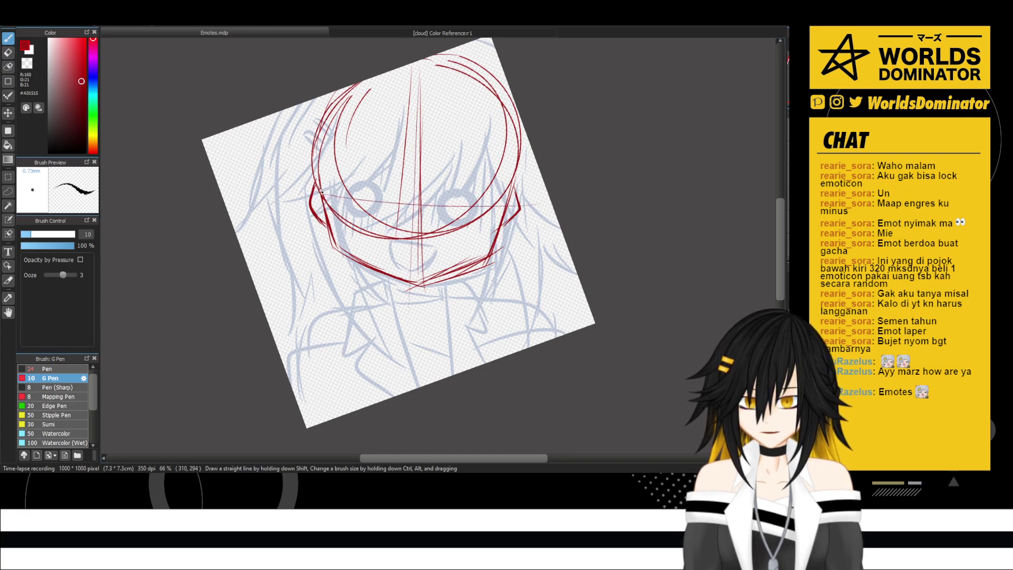
key("ctrl+z")
left_click_drag(325, 198, 475, 205)
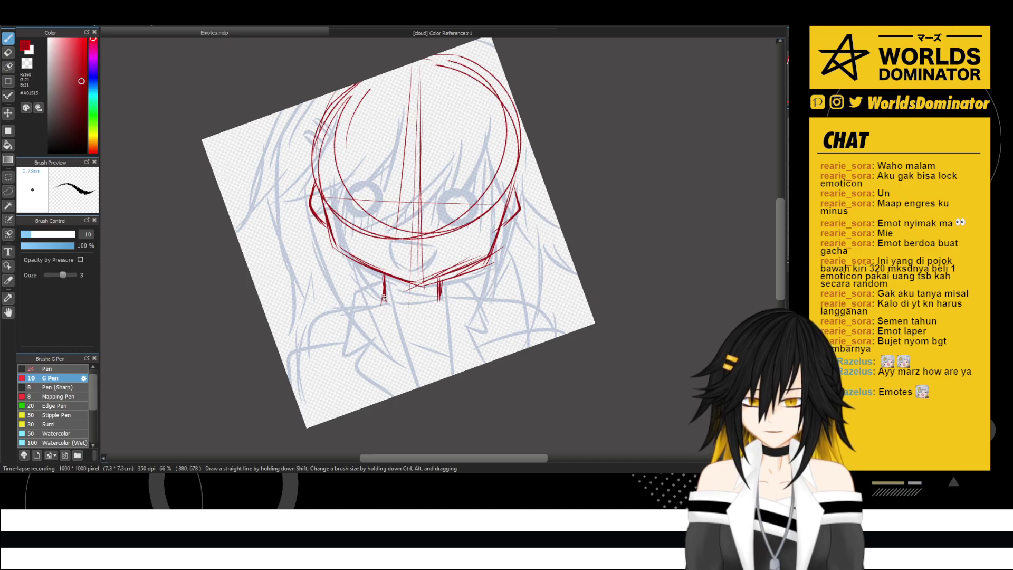
- Sketch the neck and both shoulders below the head, redrawing the right-hand shoulder line as a rounded curve
mouse_move(384, 295)
left_mouse_down()
mouse_move(309, 311)
mouse_move(301, 342)
mouse_move(308, 324)
mouse_move(322, 422)
left_mouse_up()
left_click_drag(441, 290, 516, 293)
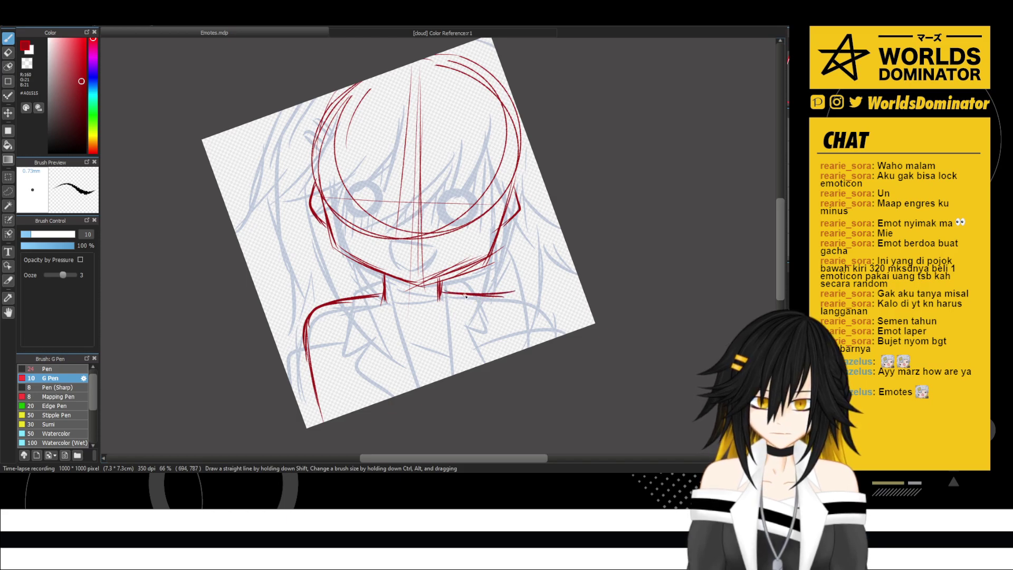
key("ctrl+z")
key("ctrl+z")
left_click_drag(447, 292, 487, 286)
mouse_move(447, 290)
left_mouse_down()
mouse_move(512, 288)
mouse_move(505, 281)
mouse_move(544, 340)
left_mouse_up()
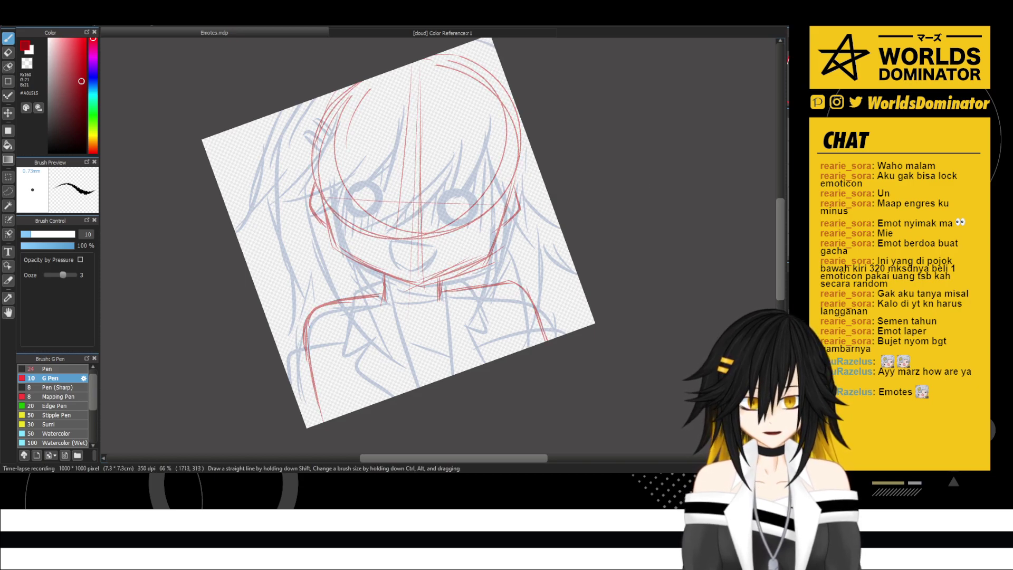
- Return the canvas to its unrotated view and display the character reference image above the faded head guide
left_click(356, 457)
scroll(430, 185, "up", 3)
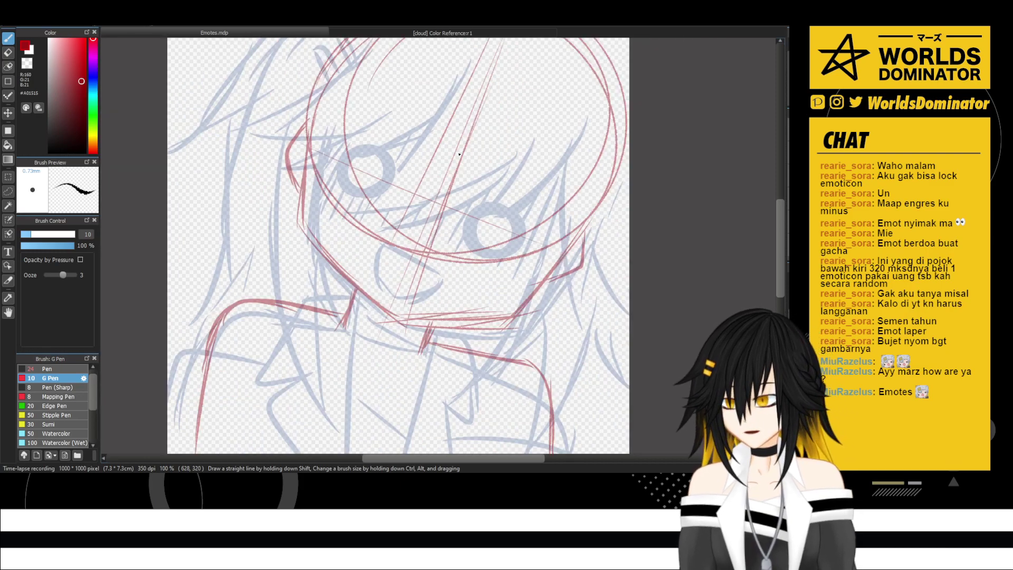
left_click_drag(455, 223, 458, 263)
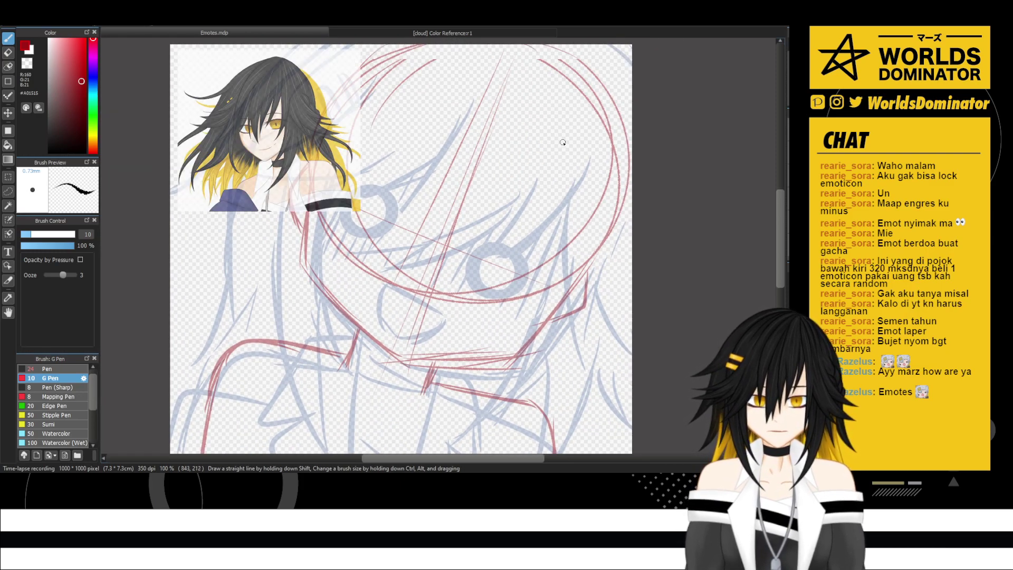
- Sketch the curved dark red fringe strands above the right-hand eye
mouse_move(573, 130)
left_mouse_down()
mouse_move(535, 209)
mouse_move(510, 224)
left_mouse_up()
mouse_move(568, 137)
left_mouse_down()
mouse_move(535, 210)
mouse_move(473, 245)
left_mouse_up()
mouse_move(531, 203)
left_mouse_down()
mouse_move(511, 229)
mouse_move(446, 259)
left_mouse_up()
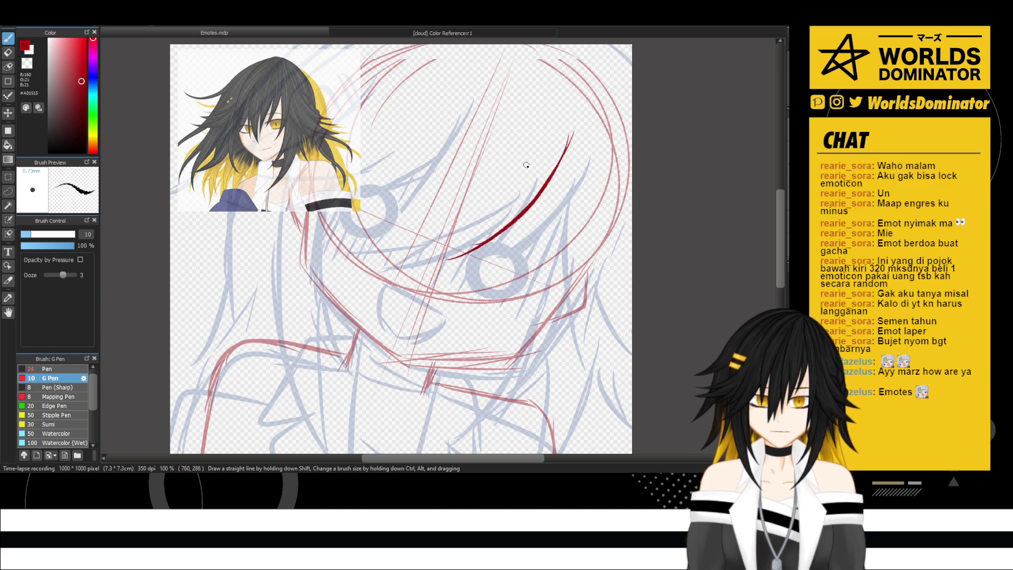
mouse_move(530, 165)
left_mouse_down()
mouse_move(454, 258)
mouse_move(448, 246)
mouse_move(515, 160)
mouse_move(464, 244)
left_mouse_up()
key("ctrl+z")
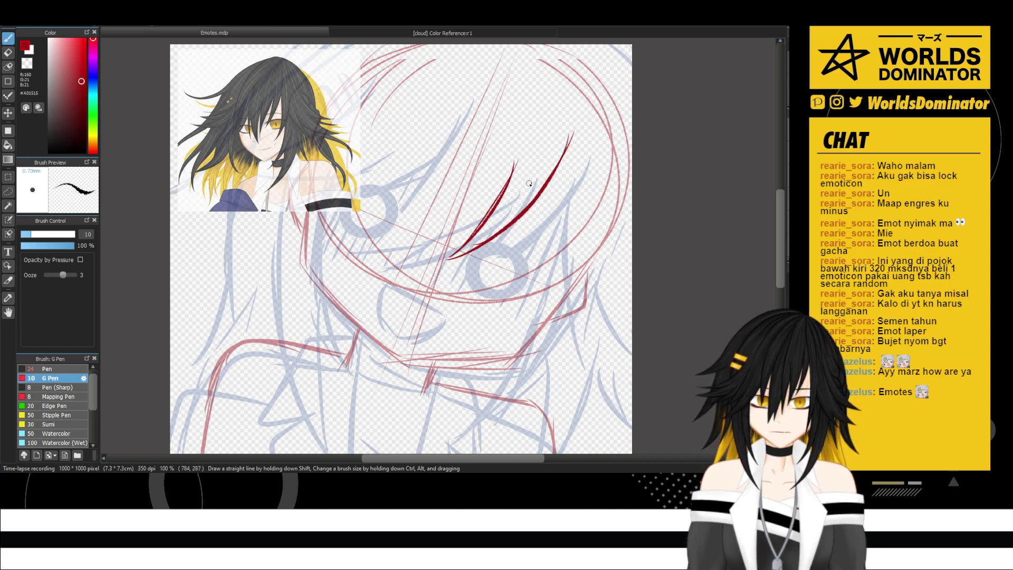
mouse_move(556, 171)
left_mouse_down()
mouse_move(519, 301)
mouse_move(491, 346)
left_mouse_up()
mouse_move(544, 253)
left_mouse_down()
mouse_move(510, 328)
mouse_move(476, 351)
left_mouse_up()
key("ctrl+z")
key("ctrl+z")
key("ctrl+z")
- Sketch the long pointed side lock falling past the right-hand eye and cheek down to the shoulder
left_click_drag(554, 171, 523, 323)
left_click_drag(543, 241, 481, 370)
left_click_drag(518, 322, 470, 386)
left_click_drag(504, 355, 584, 236)
mouse_move(579, 253)
left_mouse_down()
mouse_move(550, 310)
mouse_move(515, 347)
mouse_move(502, 242)
mouse_move(468, 342)
left_mouse_up()
left_click_drag(504, 288, 449, 352)
mouse_move(519, 264)
left_mouse_down()
mouse_move(473, 328)
mouse_move(509, 288)
mouse_move(504, 408)
left_mouse_up()
left_click_drag(518, 309, 498, 407)
mouse_move(574, 168)
left_mouse_down()
mouse_move(550, 253)
mouse_move(506, 244)
mouse_move(520, 301)
left_mouse_up()
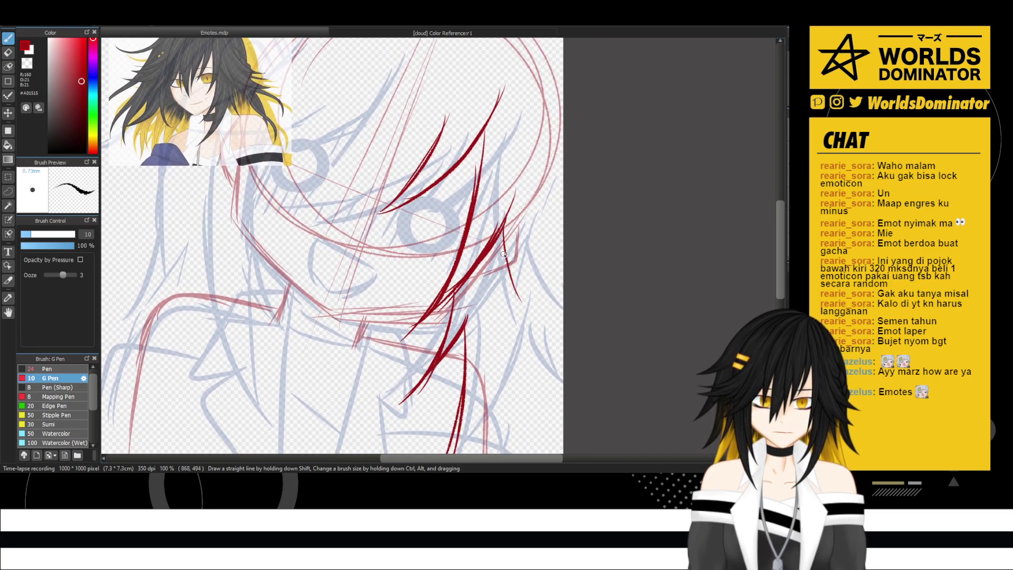
- Sketch the outer hair strands flicking out to the right edge and the tapered tips hanging over the shoulder
left_click_drag(505, 246, 562, 323)
left_click_drag(551, 202, 567, 261)
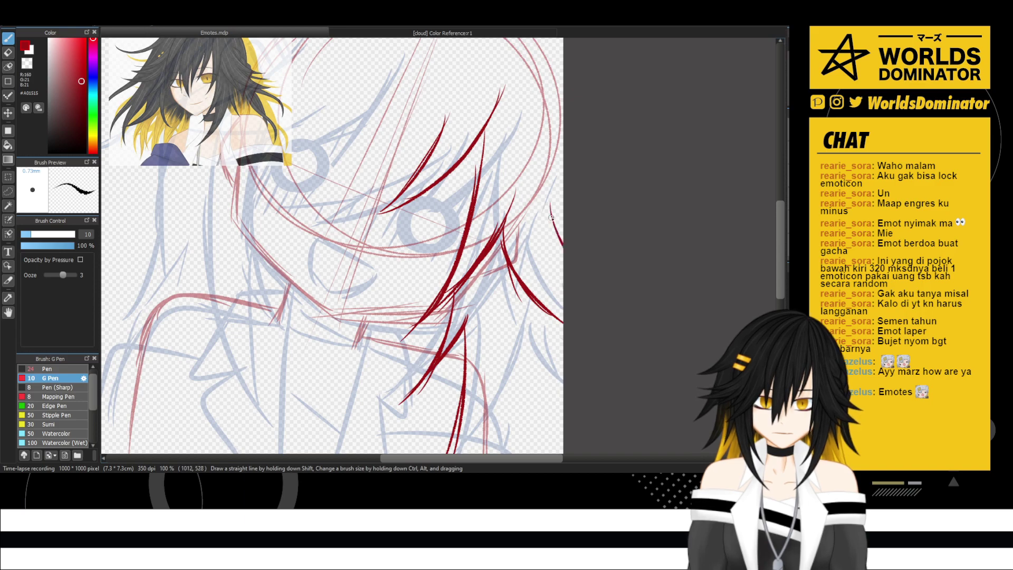
mouse_move(502, 317)
left_mouse_down()
mouse_move(511, 279)
mouse_move(522, 327)
mouse_move(509, 359)
left_mouse_up()
left_click_drag(530, 309, 508, 388)
mouse_move(519, 285)
left_mouse_down()
mouse_move(503, 390)
mouse_move(475, 422)
left_mouse_up()
left_click_drag(510, 351, 472, 422)
- Sketch the long fringe strands sweeping from the top of the head down to the left-hand eye
mouse_move(329, 128)
left_mouse_down()
mouse_move(380, 201)
mouse_move(431, 223)
left_mouse_up()
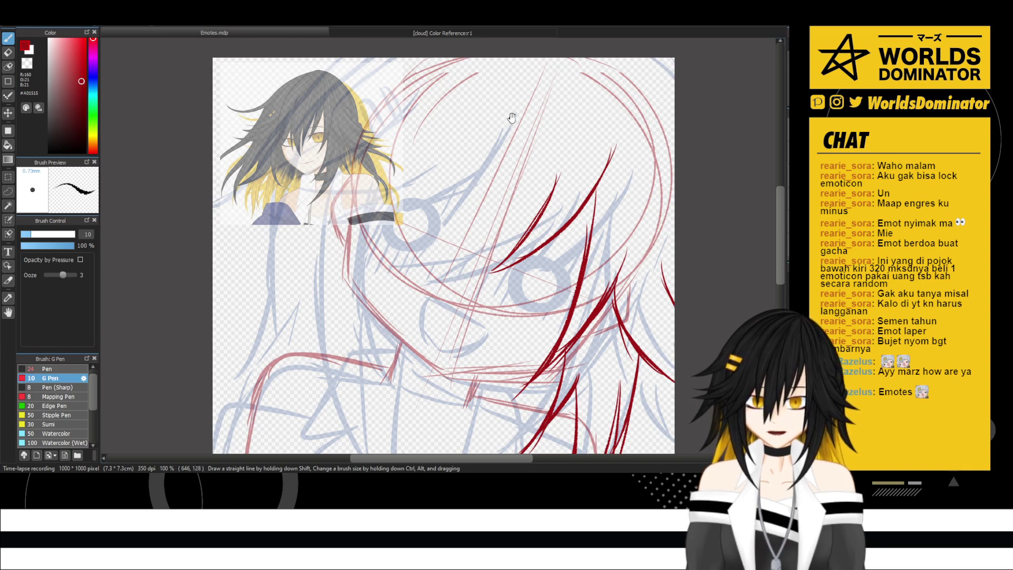
scroll(514, 113, "up", 2)
mouse_move(424, 208)
left_mouse_down()
mouse_move(532, 95)
mouse_move(421, 261)
left_mouse_up()
key("ctrl+z")
left_click_drag(452, 192, 421, 266)
mouse_move(443, 209)
left_mouse_down()
mouse_move(422, 279)
mouse_move(457, 130)
left_mouse_up()
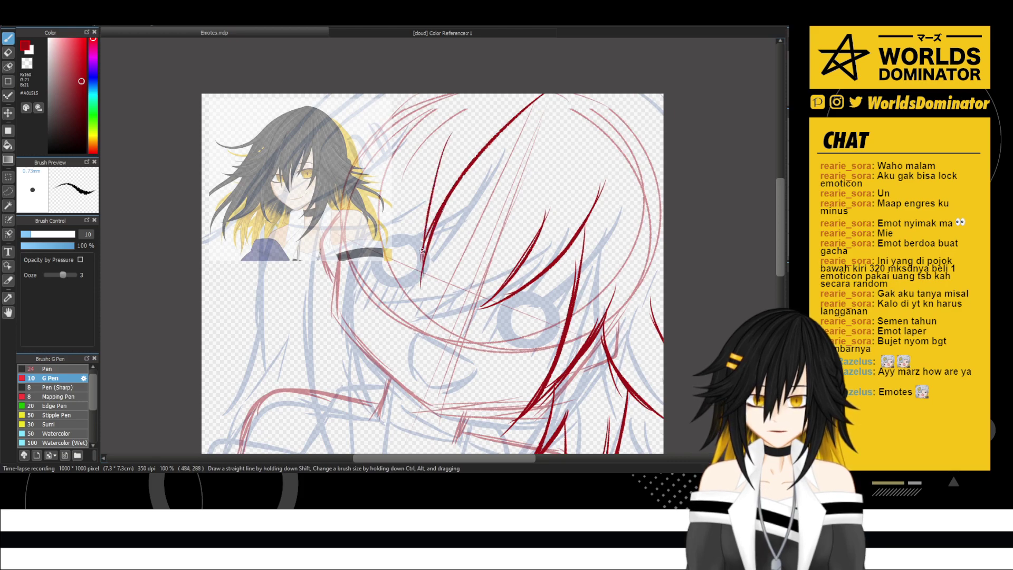
mouse_move(420, 255)
left_mouse_down()
mouse_move(474, 90)
mouse_move(486, 89)
left_mouse_up()
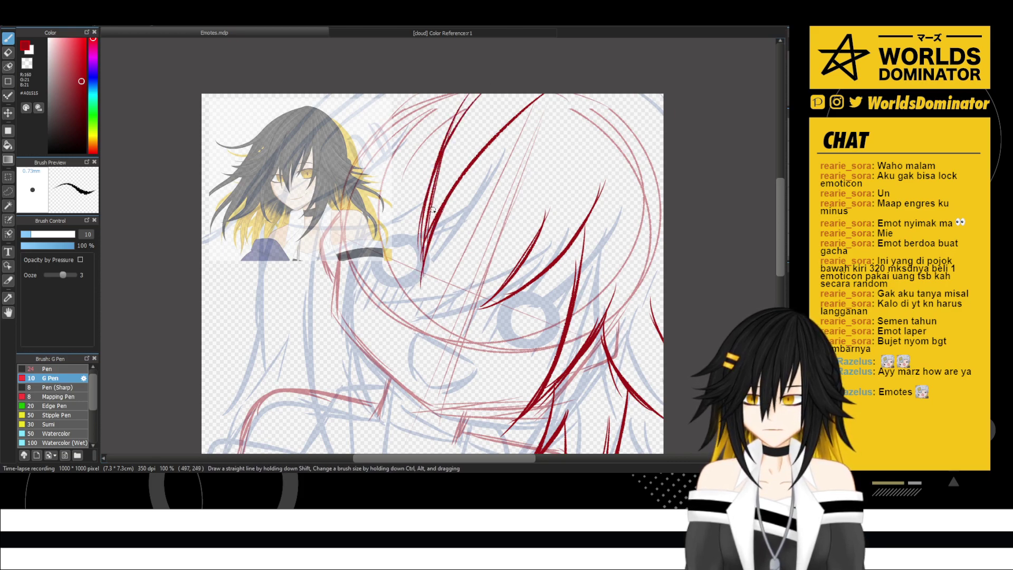
mouse_move(533, 232)
left_mouse_down()
mouse_move(469, 298)
mouse_move(434, 317)
left_mouse_up()
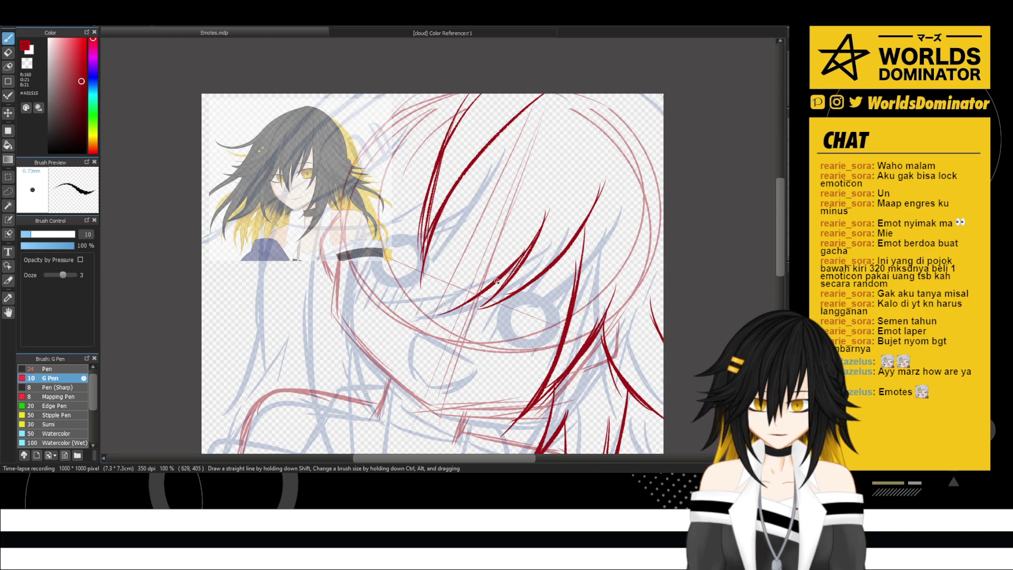
mouse_move(477, 293)
left_mouse_down()
mouse_move(435, 315)
mouse_move(442, 310)
left_mouse_up()
left_click_drag(478, 274, 439, 312)
key("ctrl+z")
key("ctrl+z")
key("ctrl+z")
key("ctrl+z")
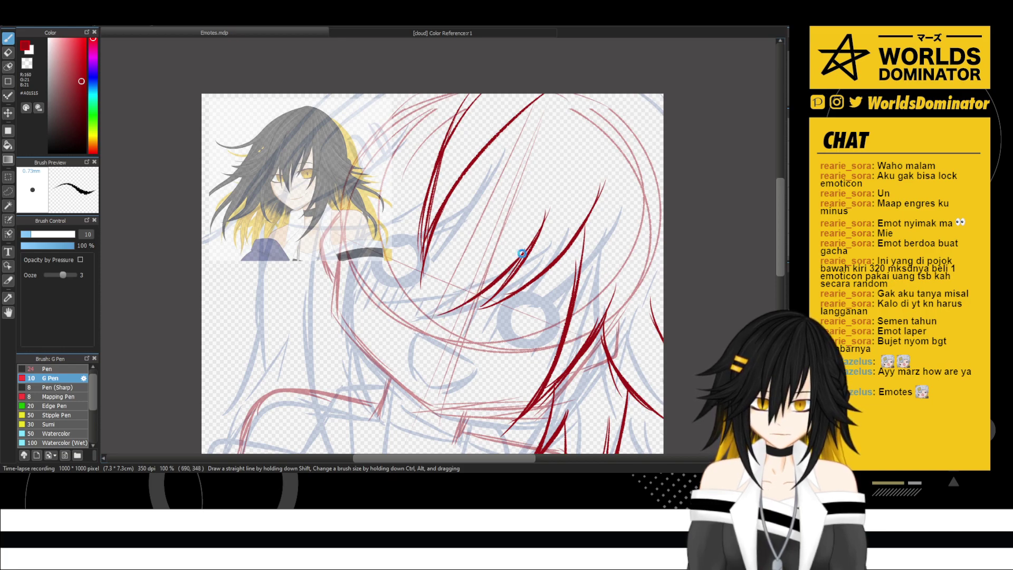
key("ctrl+z")
- Sketch the central fringe strands as pointed tips meeting between the two eyes
left_click_drag(520, 255, 493, 171)
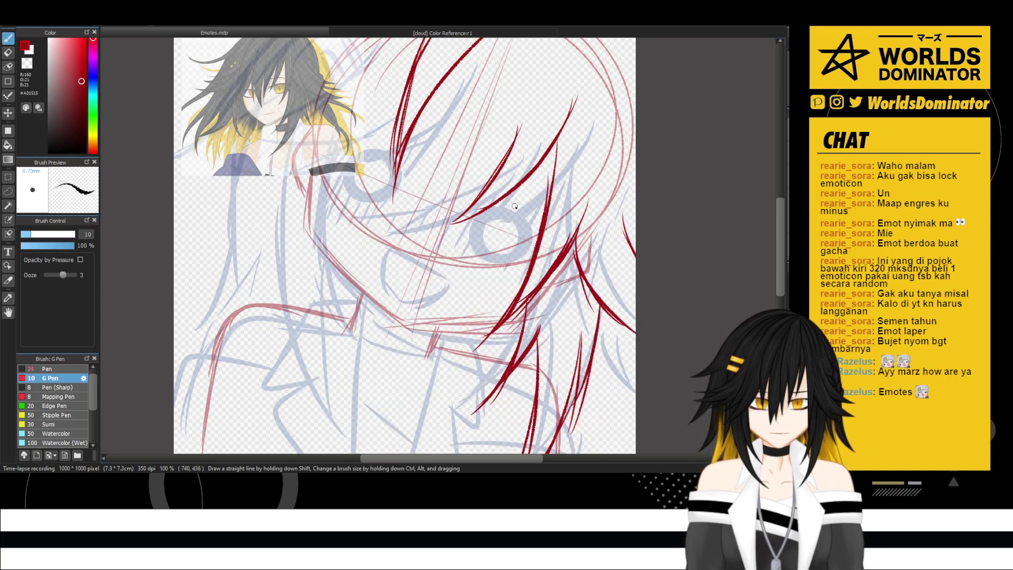
mouse_move(480, 184)
left_mouse_down()
mouse_move(416, 238)
mouse_move(422, 218)
left_mouse_up()
left_click_drag(459, 74, 401, 180)
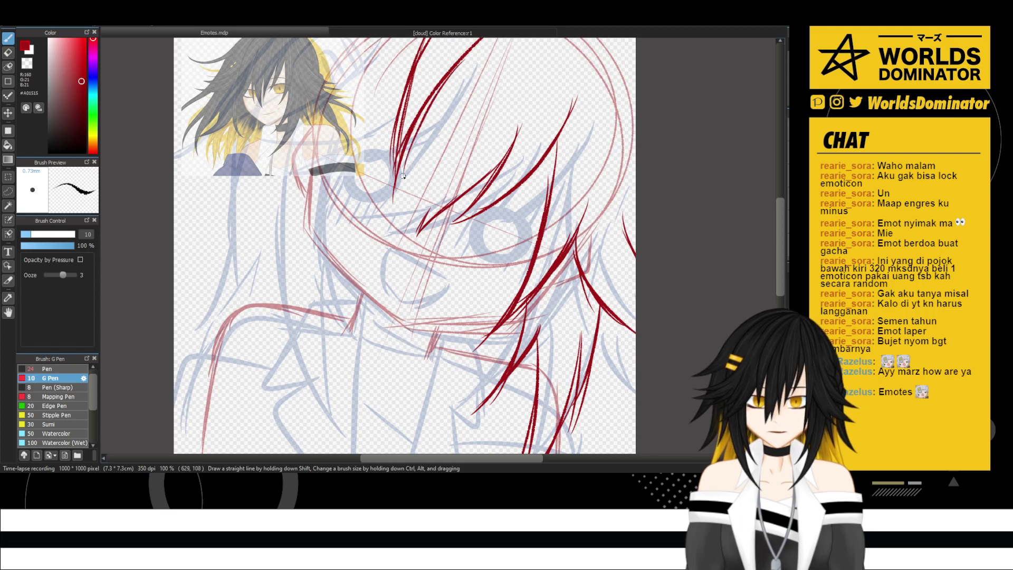
left_click_drag(428, 103, 404, 203)
mouse_move(411, 154)
left_mouse_down()
mouse_move(399, 213)
mouse_move(417, 162)
mouse_move(402, 238)
left_mouse_up()
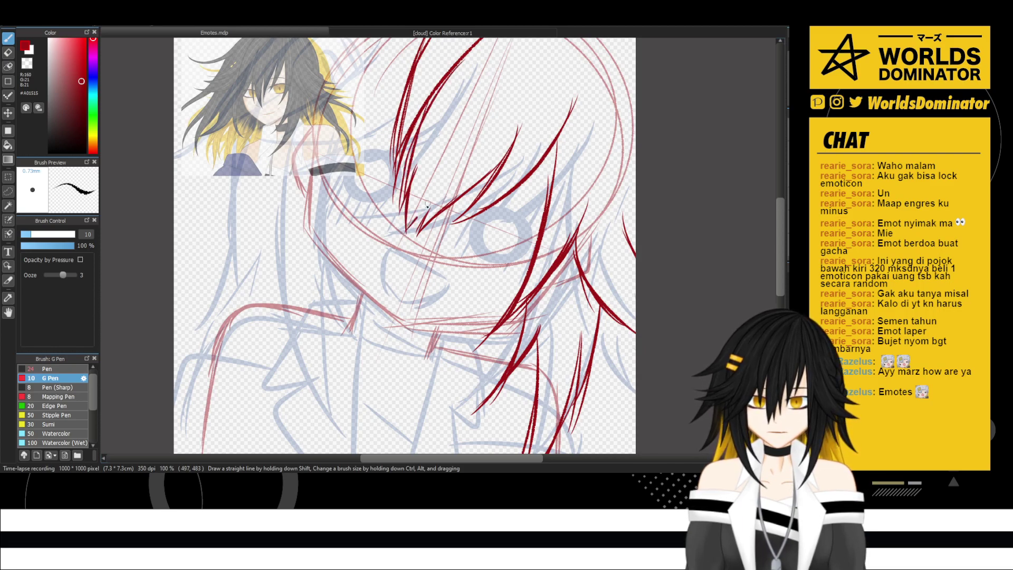
- Add a last short fringe tip between the eyes and sketch the lower strands flicking outward from the left-hand temple
mouse_move(439, 192)
left_mouse_down()
mouse_move(410, 223)
mouse_move(427, 206)
mouse_move(423, 226)
left_mouse_up()
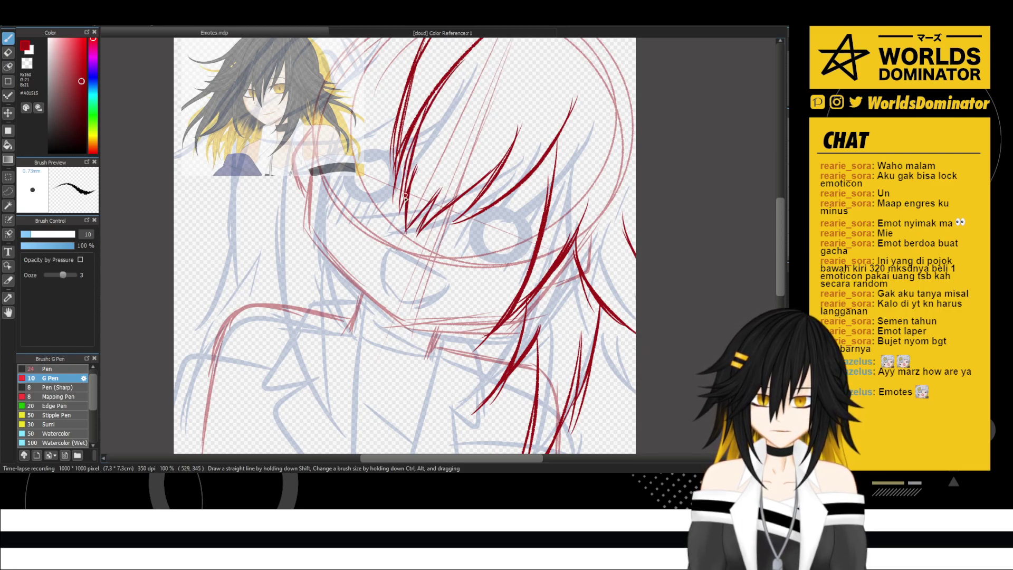
left_click_drag(420, 129, 470, 230)
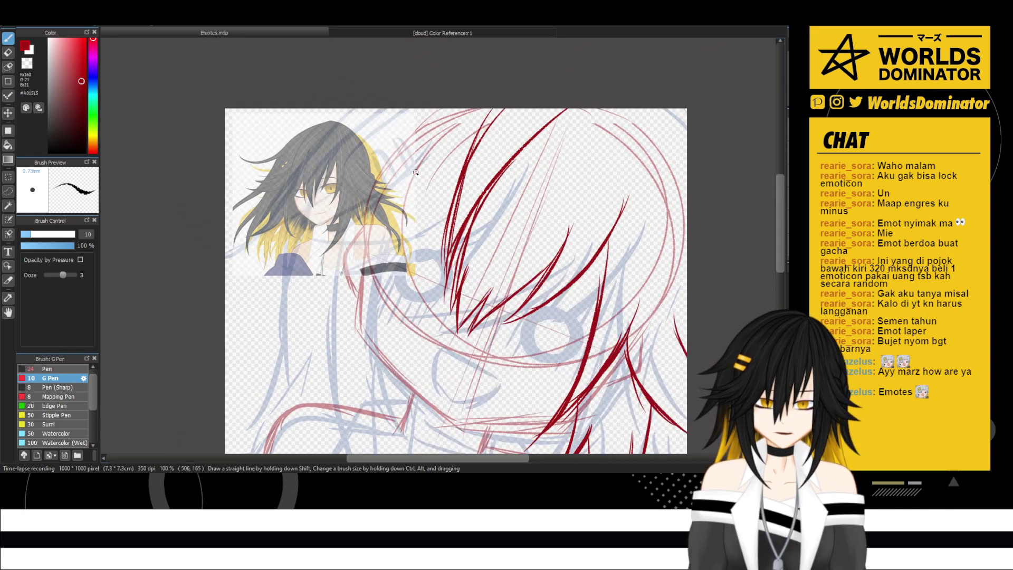
left_click_drag(452, 229, 359, 259)
key("ctrl+z")
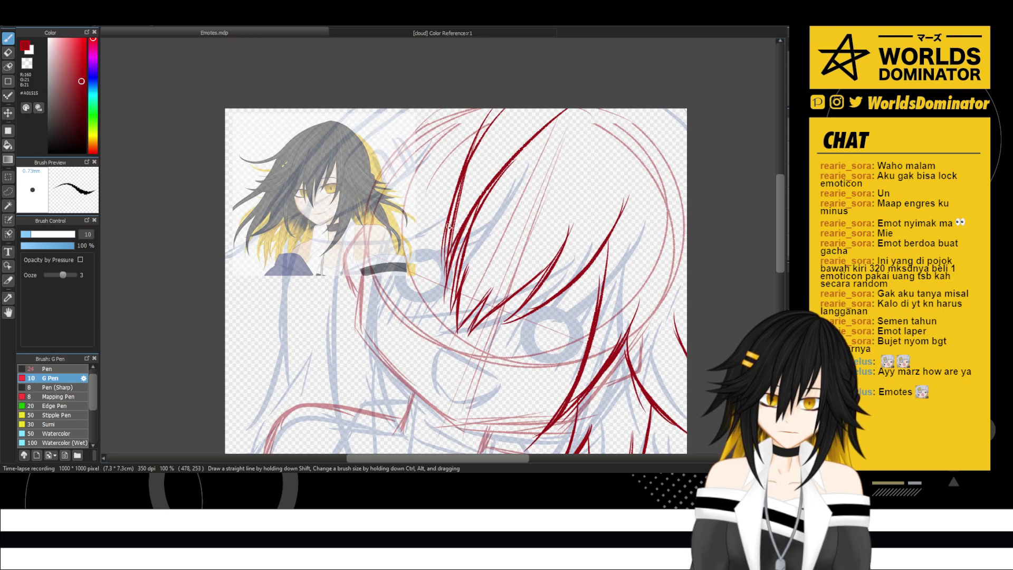
mouse_move(451, 231)
left_mouse_down()
mouse_move(352, 260)
mouse_move(310, 254)
left_mouse_up()
left_click_drag(396, 230, 320, 254)
- Sketch the long upper side strands meeting in an outward point above the left-hand eye, with two small hair clips on top
mouse_move(428, 211)
left_mouse_down()
mouse_move(346, 250)
mouse_move(268, 210)
mouse_move(325, 203)
mouse_move(423, 141)
mouse_move(374, 192)
mouse_move(300, 211)
left_mouse_up()
key("ctrl+z")
left_click_drag(379, 189, 285, 211)
mouse_move(401, 174)
left_mouse_down()
mouse_move(402, 151)
mouse_move(452, 157)
left_mouse_up()
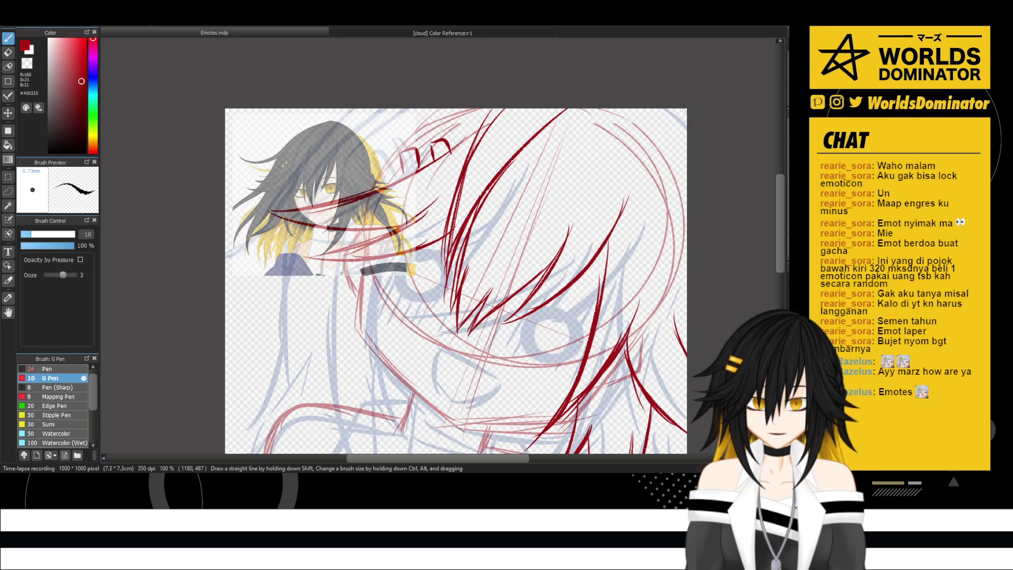
- Sketch the inner side lock falling from beside the left-hand eye past the cheek to a tip below the jaw
left_click_drag(517, 224, 482, 141)
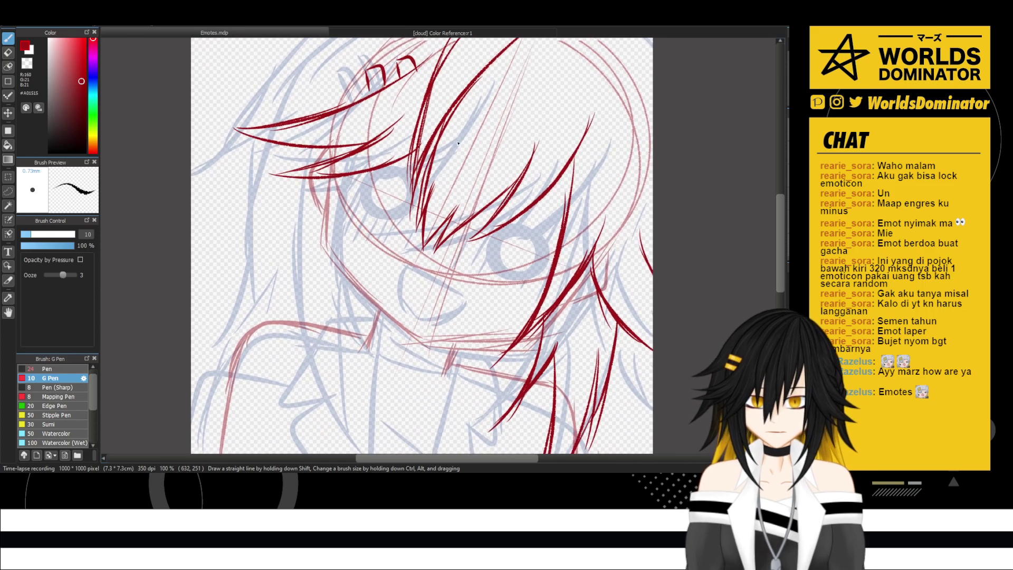
mouse_move(359, 173)
left_mouse_down()
mouse_move(350, 141)
mouse_move(322, 235)
left_mouse_up()
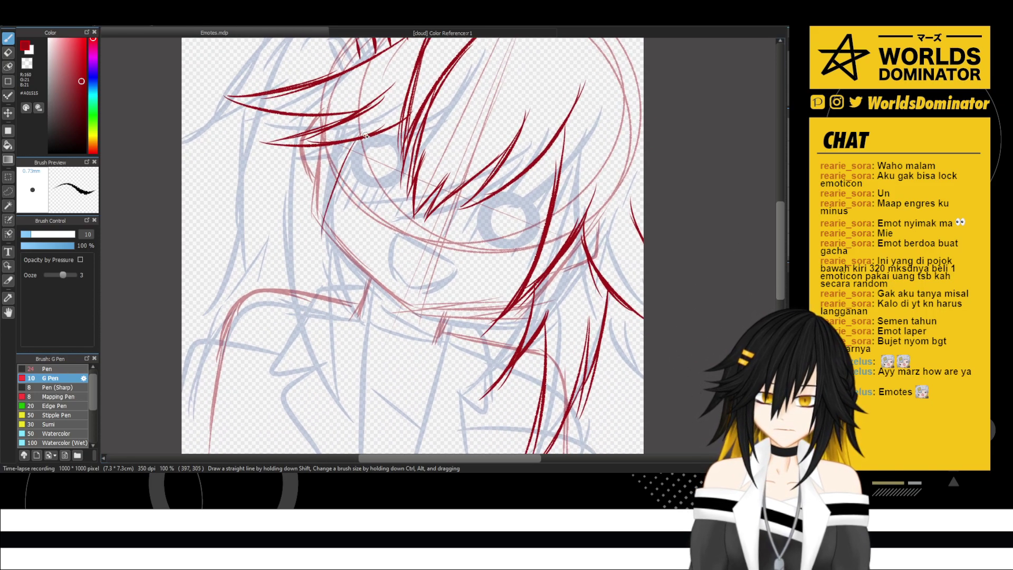
left_click_drag(362, 139, 342, 306)
key("ctrl+z")
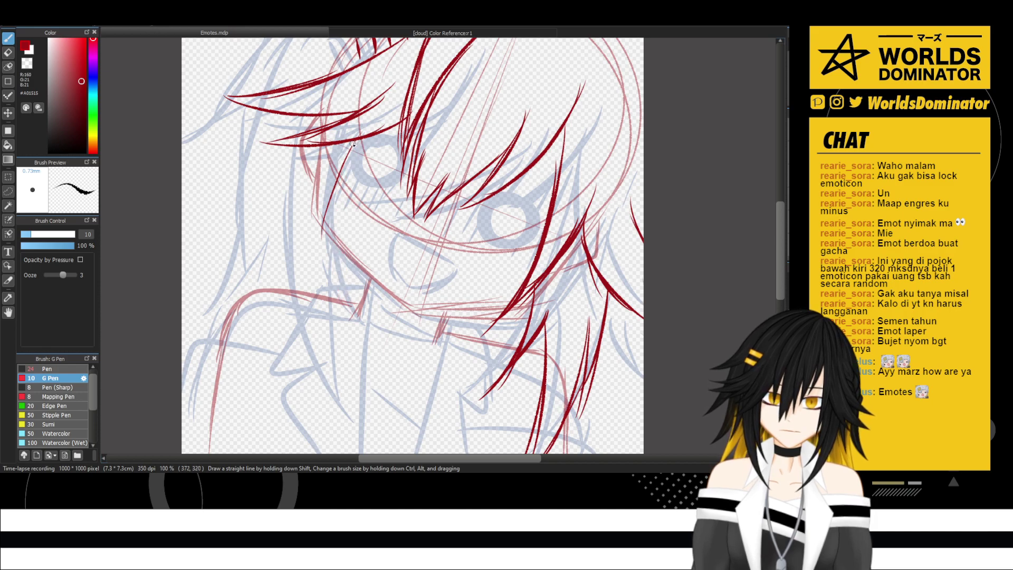
left_click_drag(354, 141, 343, 322)
left_click_drag(333, 216, 367, 338)
left_click_drag(345, 298, 375, 359)
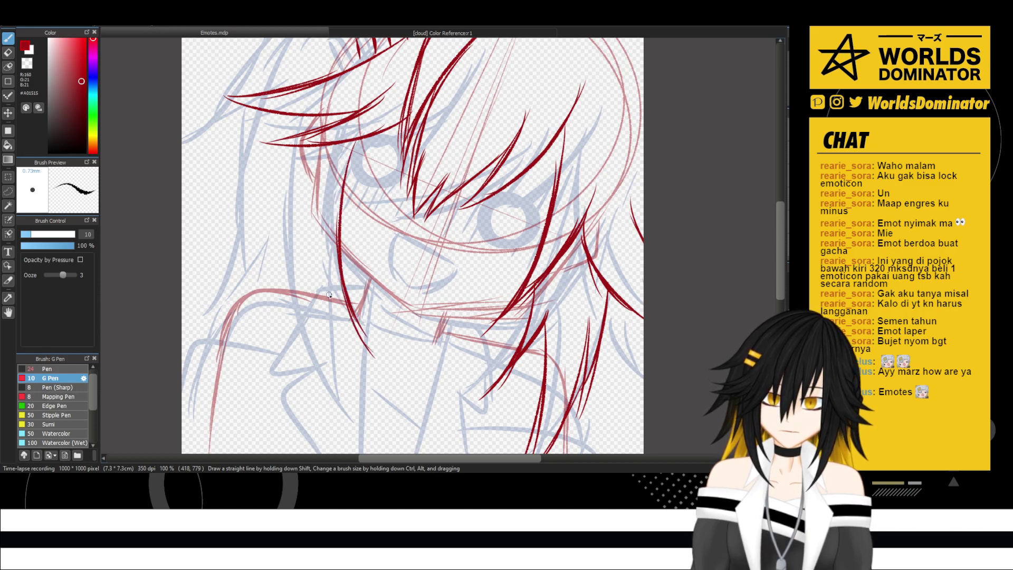
left_click_drag(318, 230, 360, 341)
left_click_drag(330, 290, 357, 336)
- Sketch the longer outer side lock on the left-hand side, curving over the shoulder to a pointed tip on the chest
left_click_drag(294, 113, 274, 280)
key("ctrl+z")
left_click_drag(291, 117, 278, 317)
mouse_move(275, 210)
left_mouse_down()
mouse_move(284, 330)
mouse_move(295, 200)
mouse_move(325, 355)
mouse_move(358, 388)
left_mouse_up()
left_click_drag(308, 312, 376, 409)
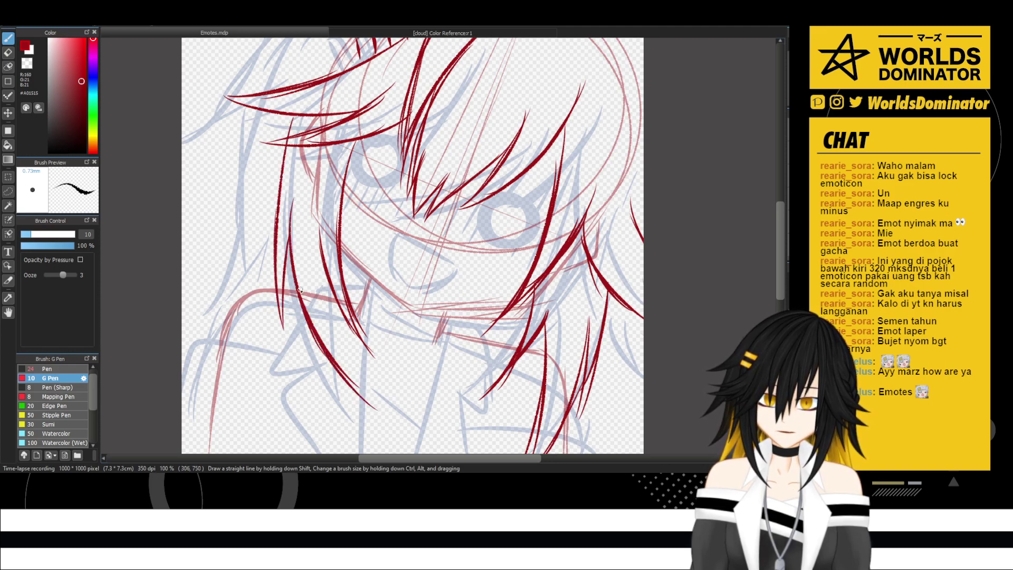
key("ctrl+z")
key("ctrl+z")
key("ctrl+z")
left_click_drag(289, 220, 350, 395)
left_click_drag(309, 332, 395, 426)
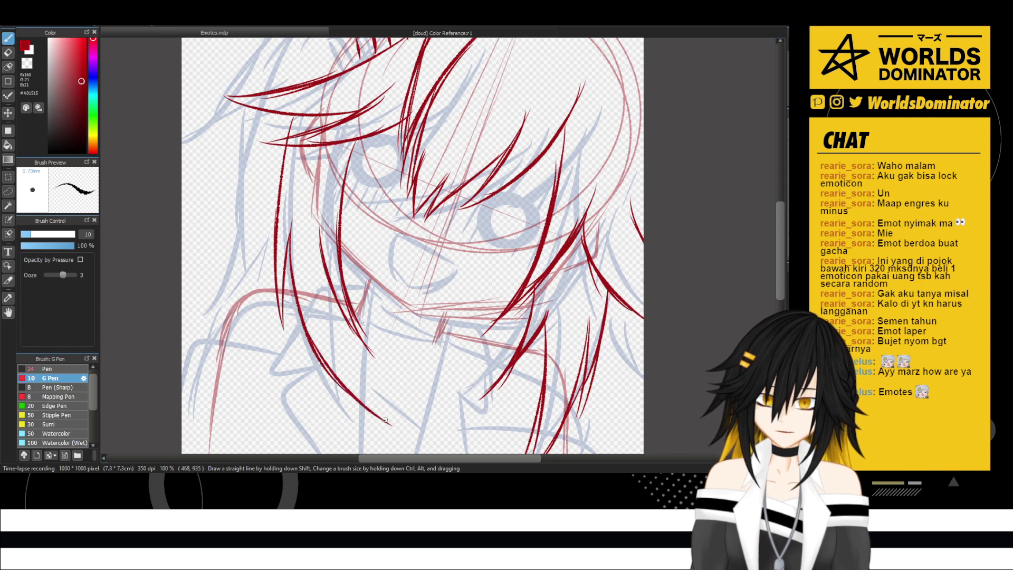
left_click_drag(339, 340, 388, 422)
left_click_drag(335, 284, 340, 341)
- Sketch the jawline from the left-hand side lock down to the chin and across to the right-hand hair
scroll(433, 293, "down", 1)
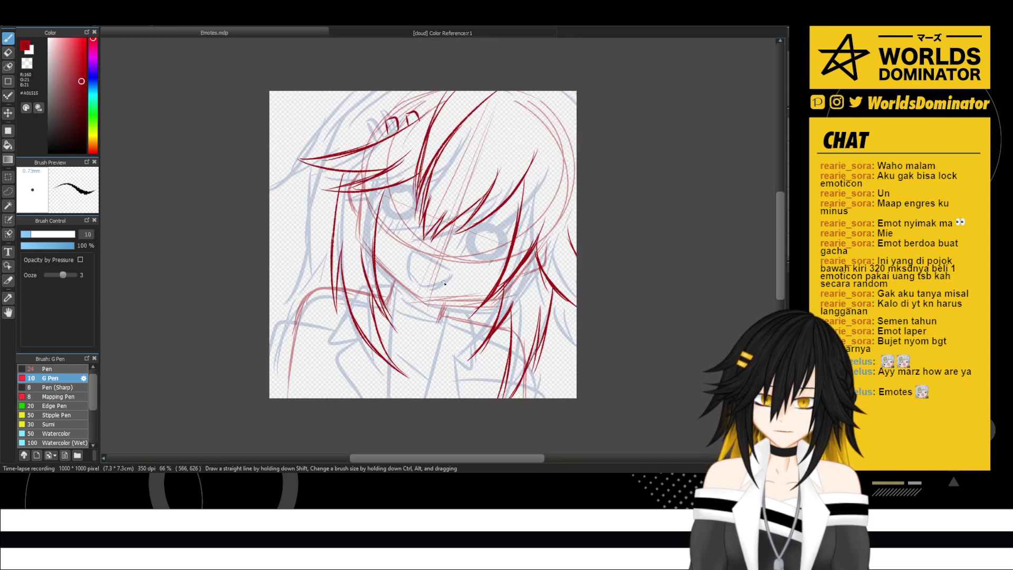
scroll(529, 207, "up", 1)
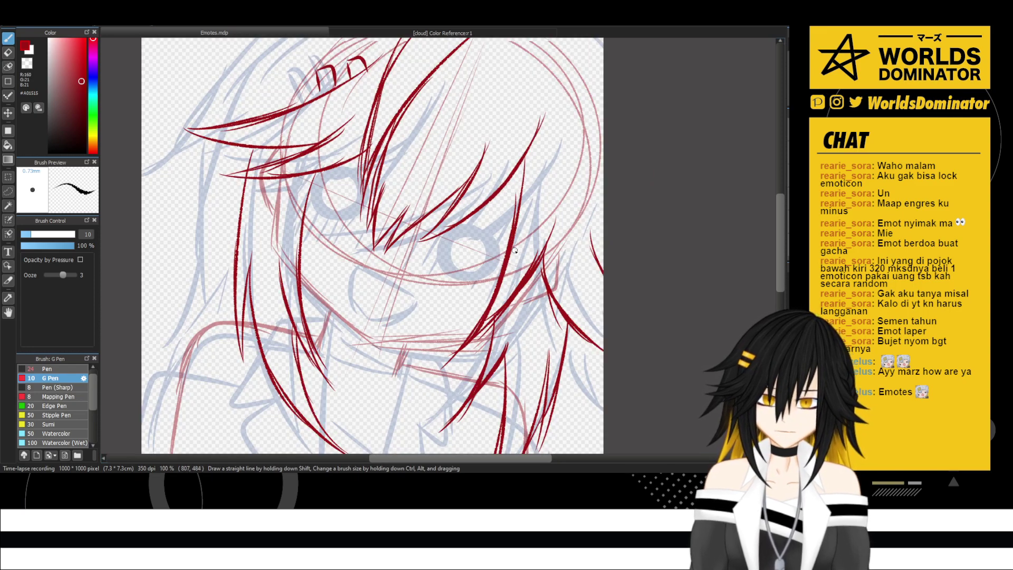
left_click_drag(300, 273, 364, 337)
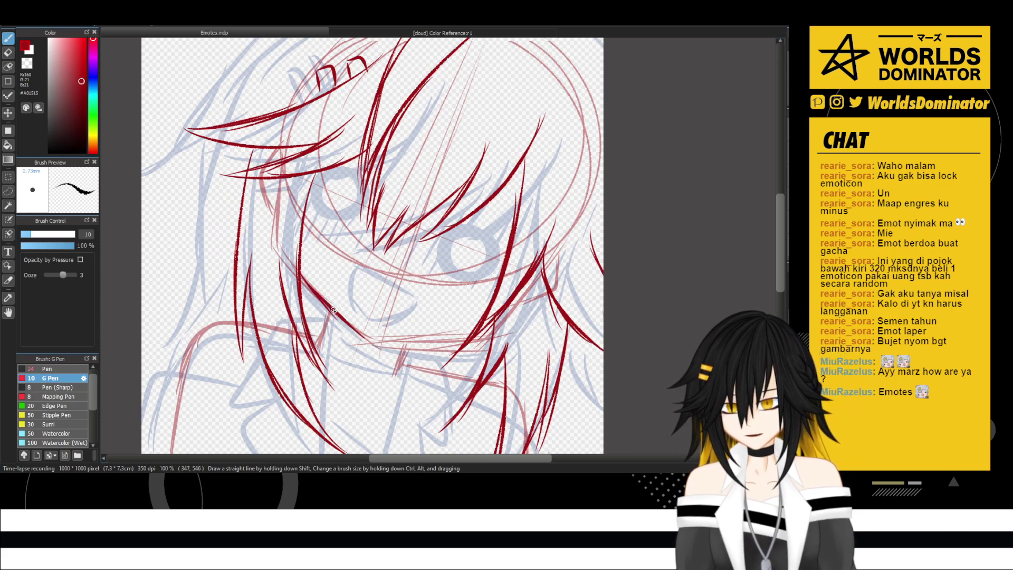
mouse_move(316, 292)
left_mouse_down()
mouse_move(378, 347)
mouse_move(464, 342)
left_mouse_up()
key("ctrl+z")
left_click_drag(379, 341, 414, 345)
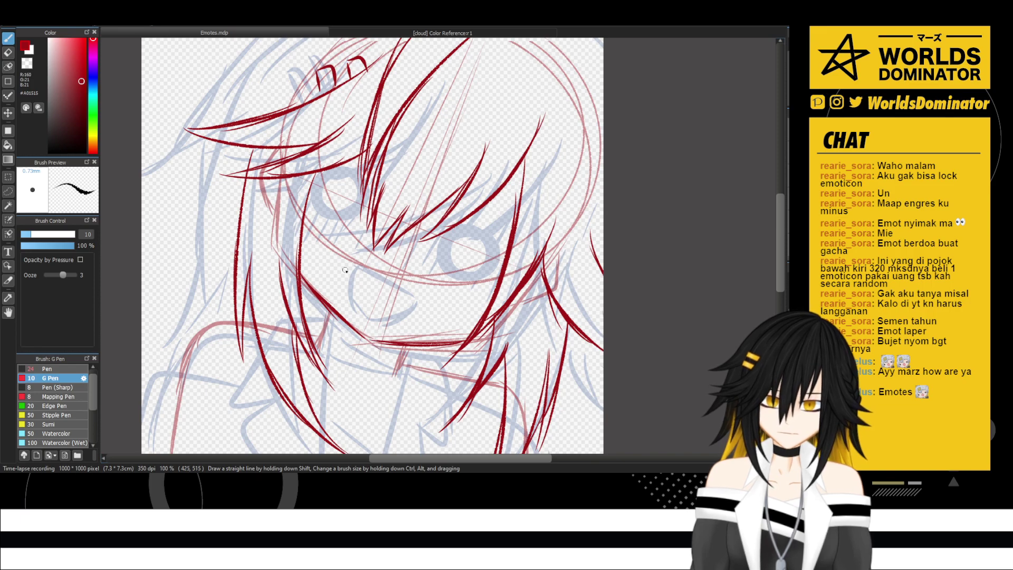
- Sketch the open smiling mouth with a slanted upper lip line and a rounded lower edge
mouse_move(359, 270)
left_mouse_down()
mouse_move(406, 295)
mouse_move(391, 310)
mouse_move(404, 325)
left_mouse_up()
key("ctrl+z")
key("ctrl+z")
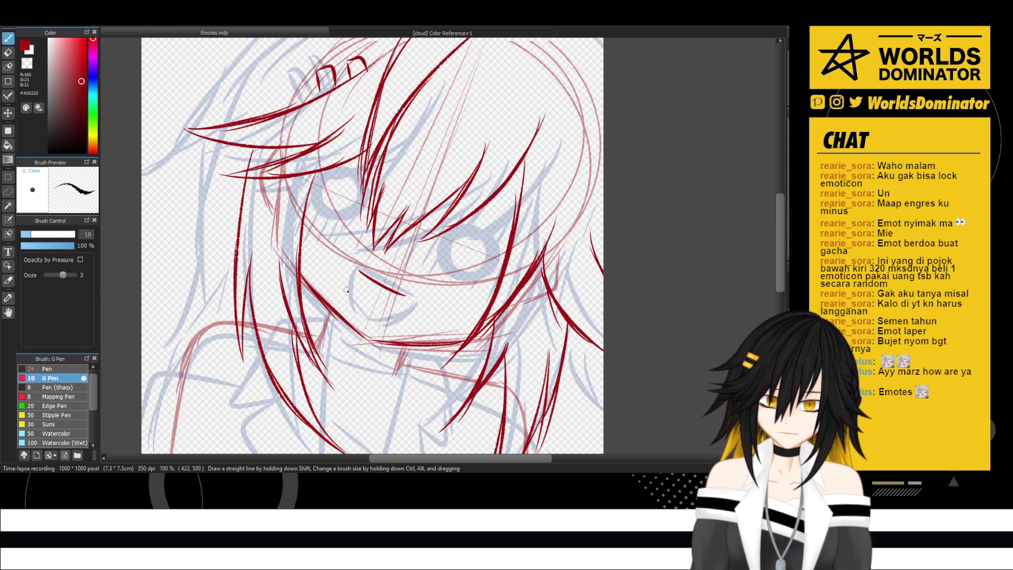
mouse_move(358, 274)
left_mouse_down()
mouse_move(393, 321)
mouse_move(397, 296)
mouse_move(377, 317)
left_mouse_up()
key("ctrl+z")
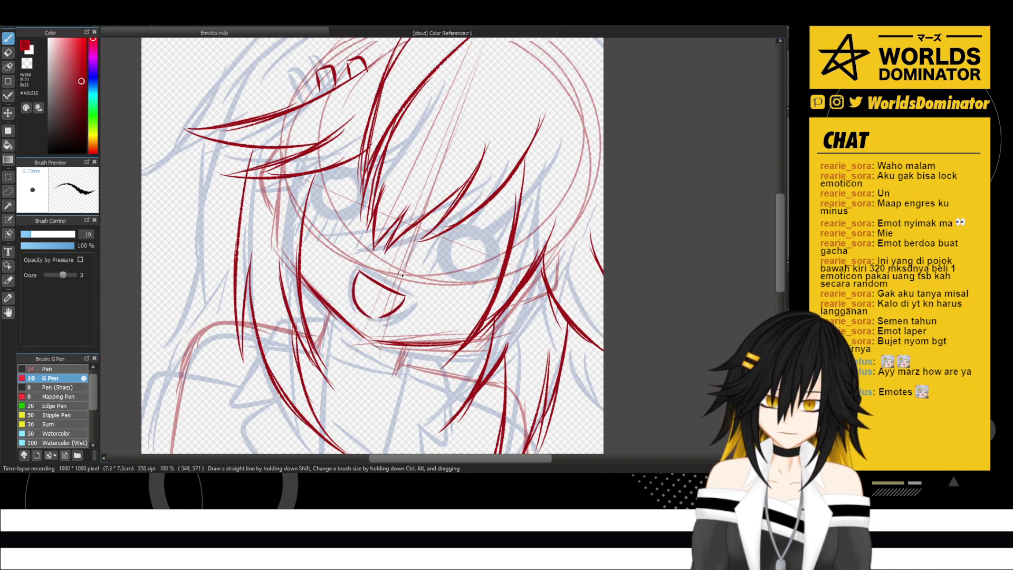
- Sketch the upper collar edges on both sides of the neck just below the jaw
scroll(401, 273, "down", 3)
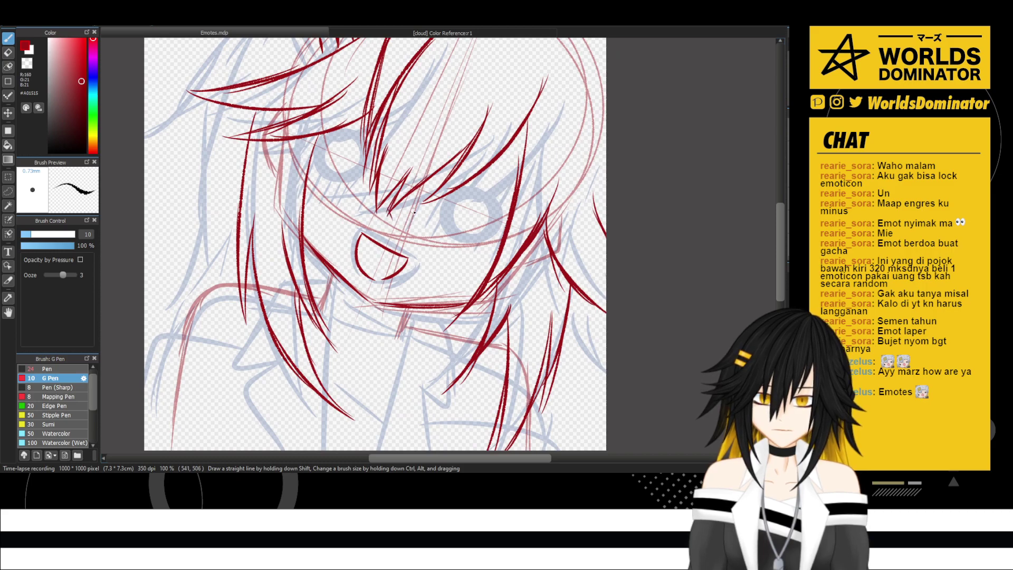
scroll(432, 307, "down", 3)
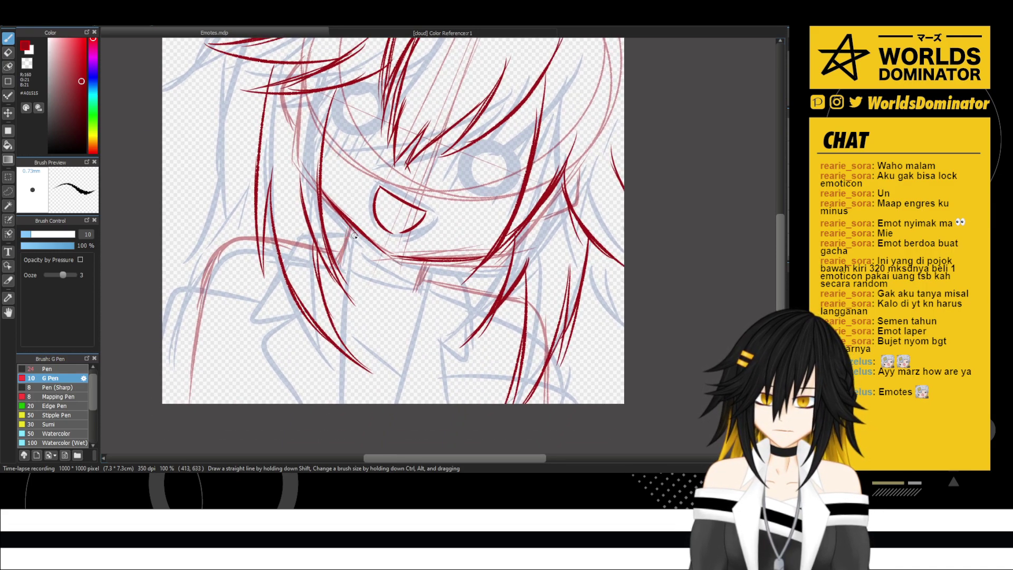
left_click_drag(323, 213, 347, 232)
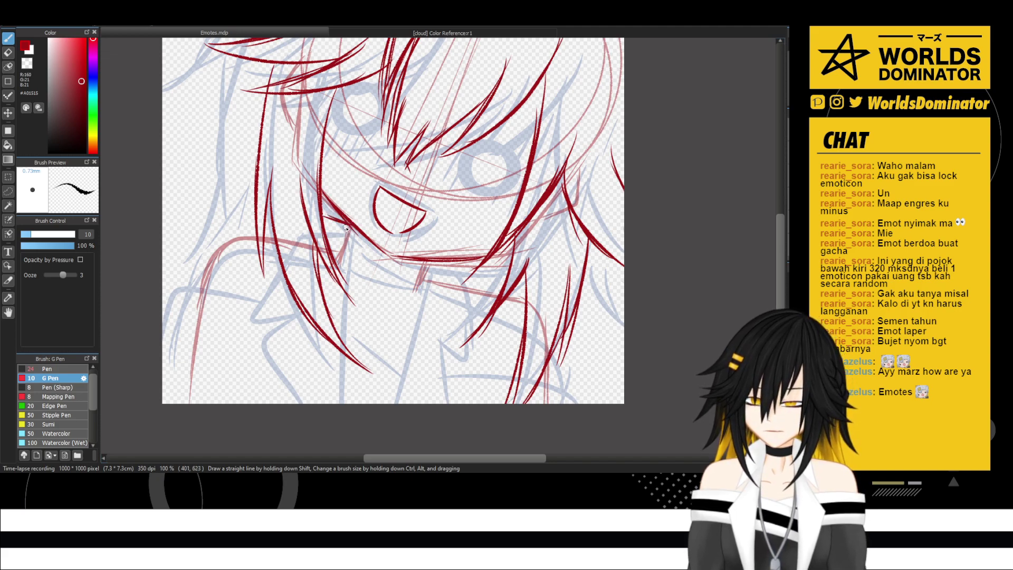
left_click_drag(351, 230, 348, 255)
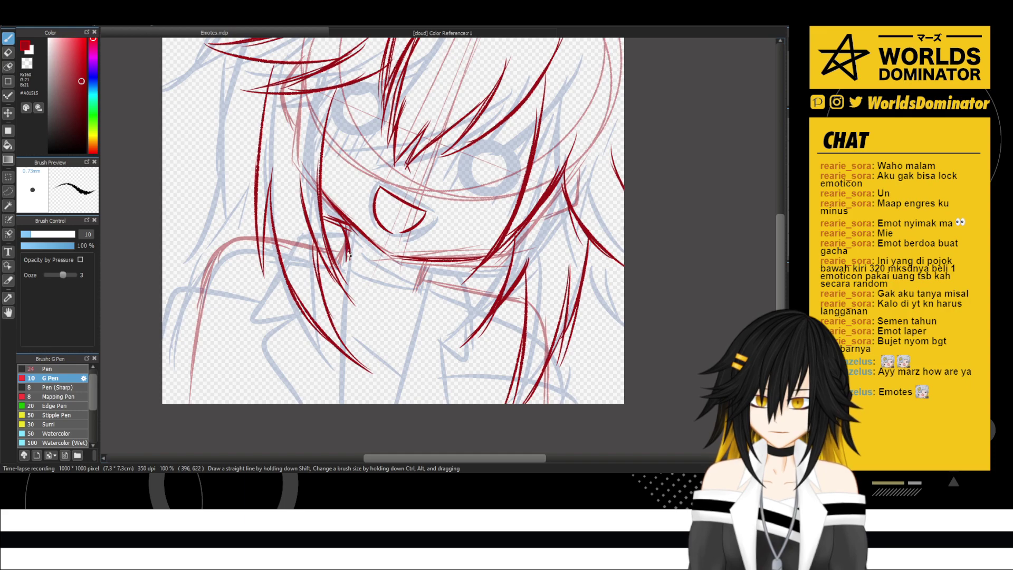
mouse_move(457, 261)
left_mouse_down()
mouse_move(416, 288)
mouse_move(431, 269)
mouse_move(469, 356)
left_mouse_up()
key("ctrl+z")
key("ctrl+z")
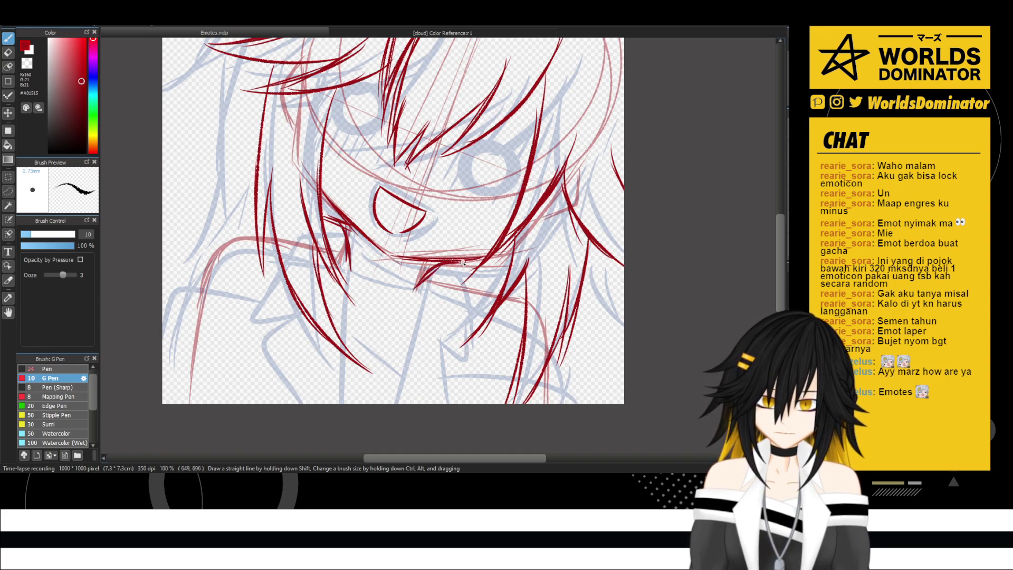
- Sketch the right-hand side of the neck opening and the pointed, notched lapel beside it
mouse_move(466, 263)
left_mouse_down()
mouse_move(470, 355)
mouse_move(436, 320)
mouse_move(407, 393)
left_mouse_up()
left_click_drag(415, 300, 411, 403)
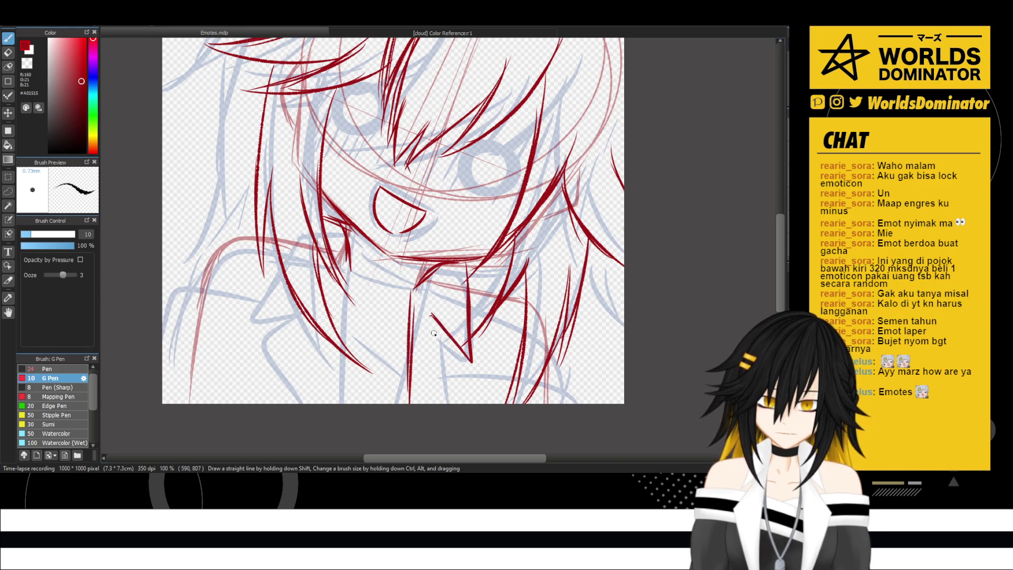
left_click_drag(431, 316, 467, 393)
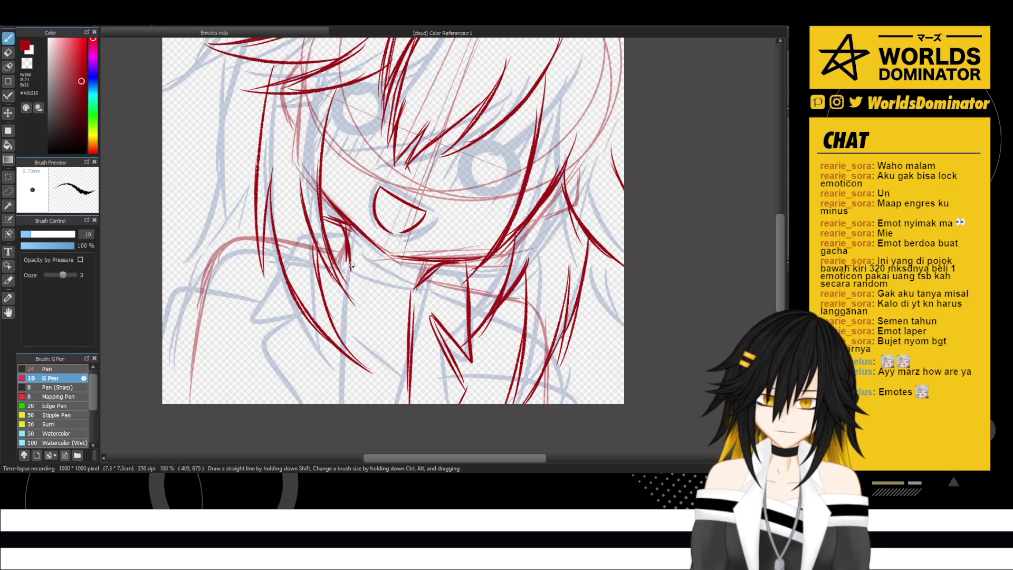
- Sketch the left-hand side of the neck opening and the notched jacket lapel beneath the side lock
left_click_drag(351, 265, 330, 396)
left_click_drag(342, 325, 333, 408)
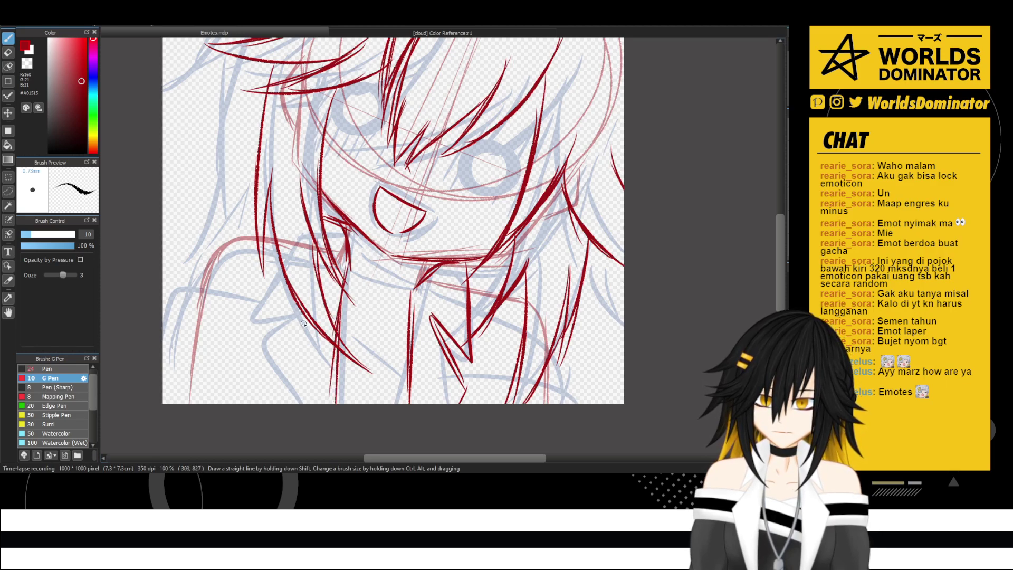
mouse_move(309, 316)
left_mouse_down()
mouse_move(283, 351)
mouse_move(298, 390)
left_mouse_up()
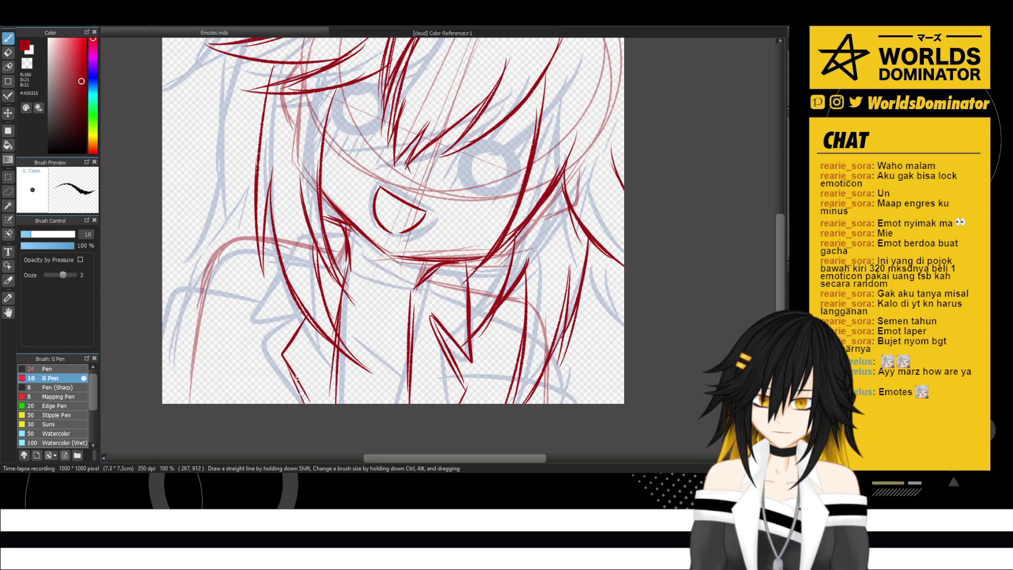
mouse_move(282, 272)
left_mouse_down()
mouse_move(259, 319)
mouse_move(305, 310)
left_mouse_up()
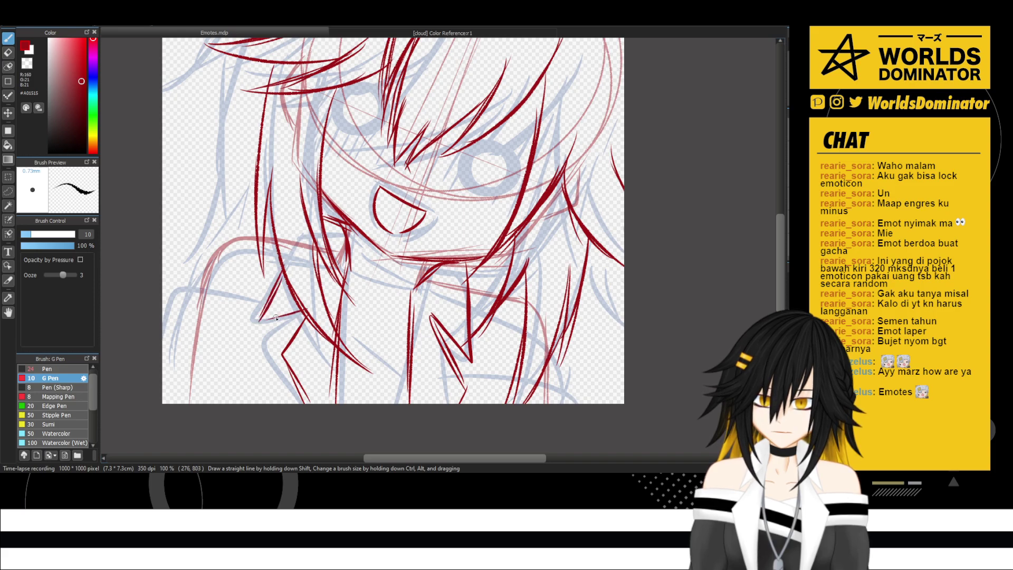
- Sketch the left-hand sleeve's upper edge and outer side, plus the band line crossing the canvas's lower corner
left_click_drag(173, 288, 266, 306)
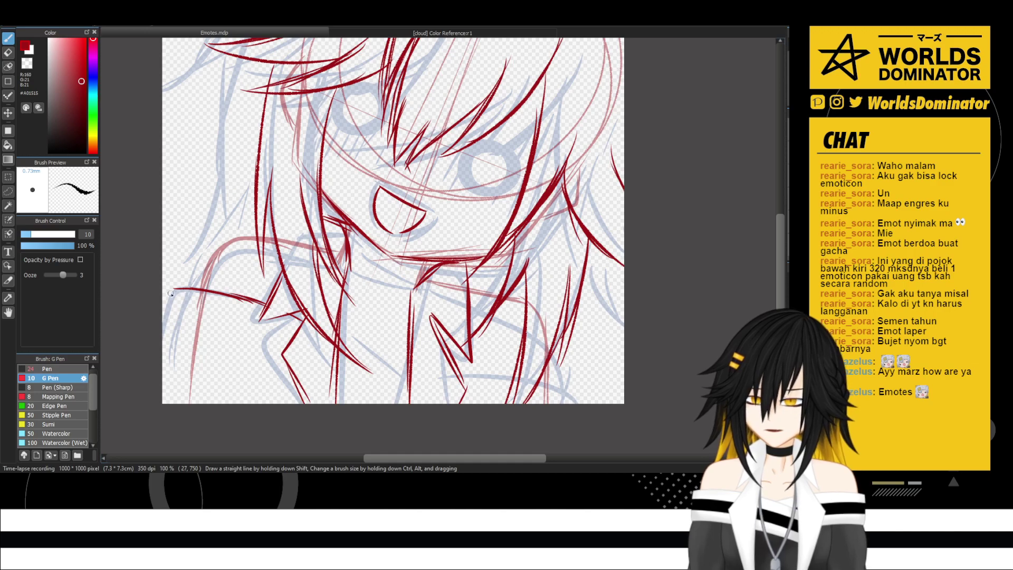
mouse_move(170, 293)
left_mouse_down()
mouse_move(159, 348)
mouse_move(228, 404)
left_mouse_up()
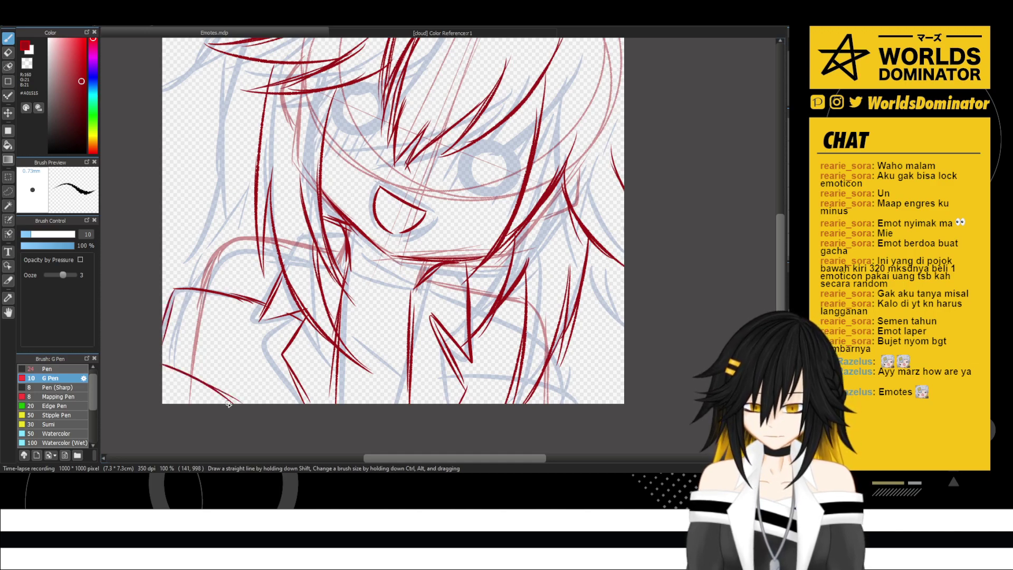
key("ctrl+z")
left_click_drag(161, 369, 254, 408)
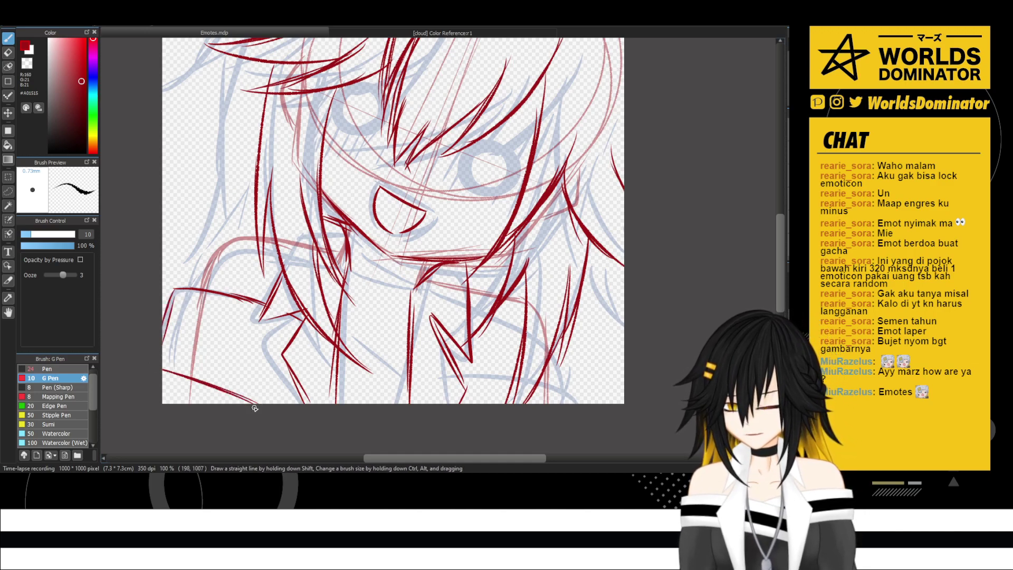
- With the canvas rotated, sketch the top's neckline across the chest and continue its edge past the right-hand lapel to the arm
scroll(299, 394, "down", 2)
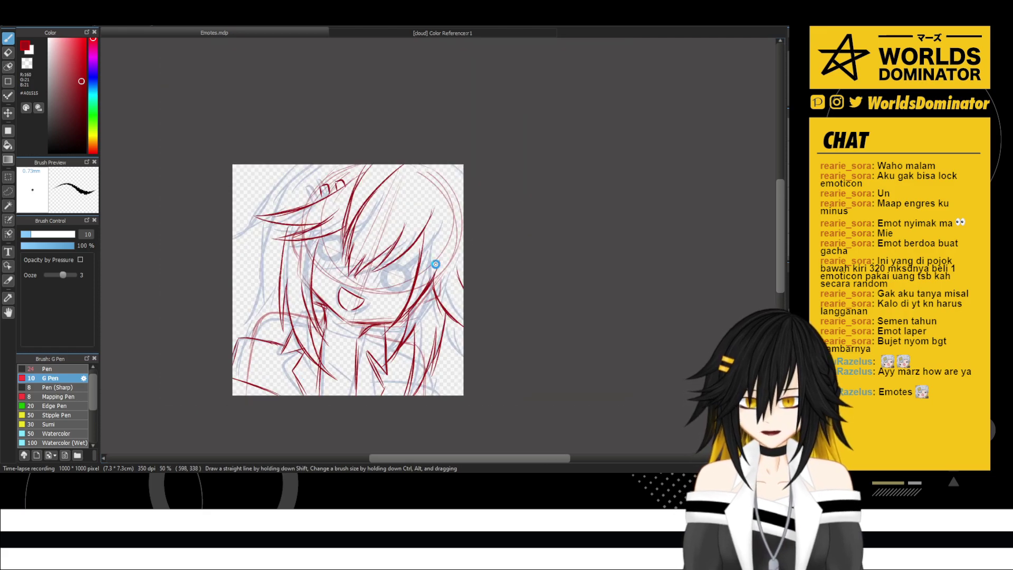
scroll(436, 261, "up", 1)
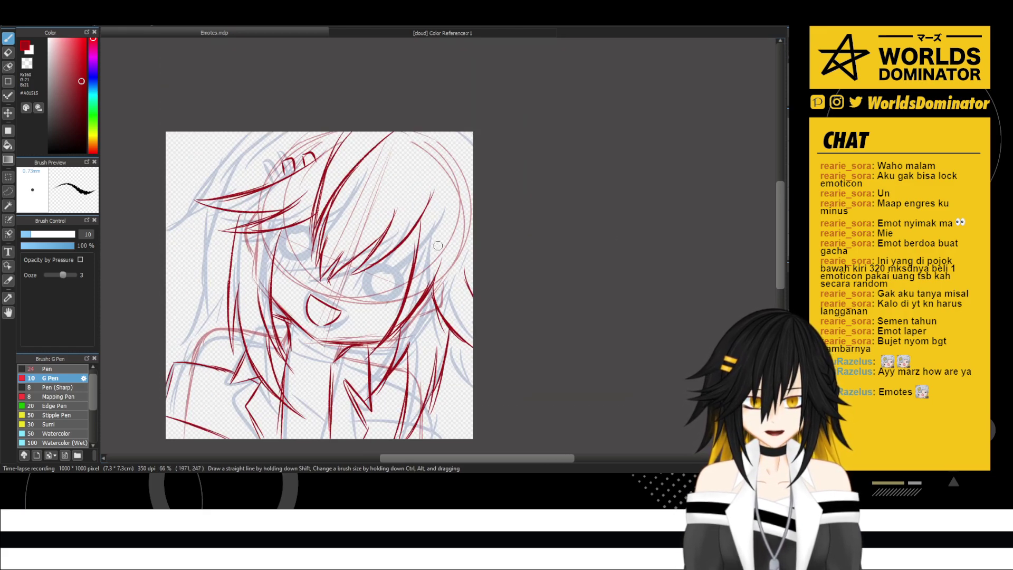
key("Left")
key("Right")
key("Left")
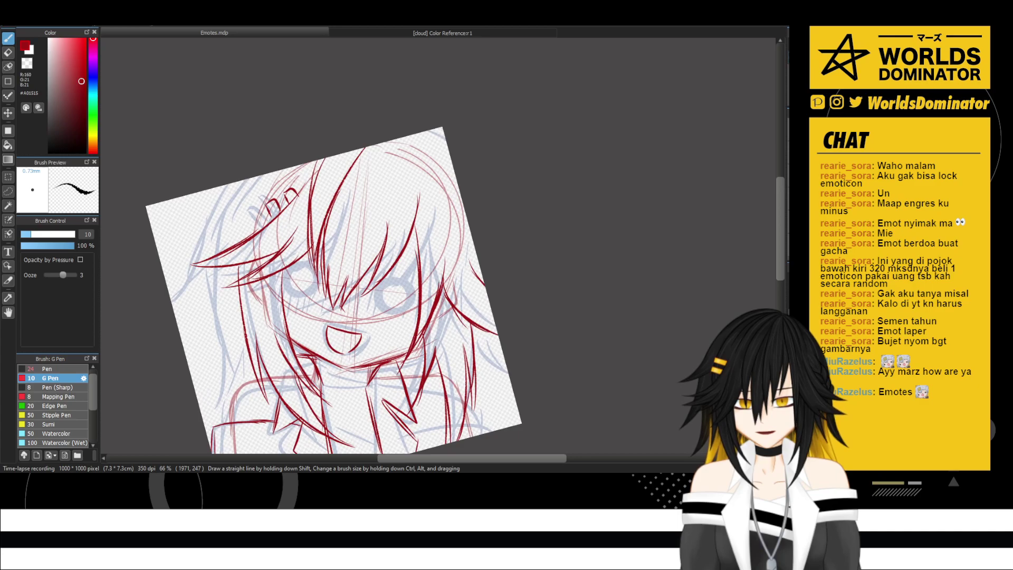
left_click_drag(531, 234, 617, 153)
scroll(481, 214, "up", 1)
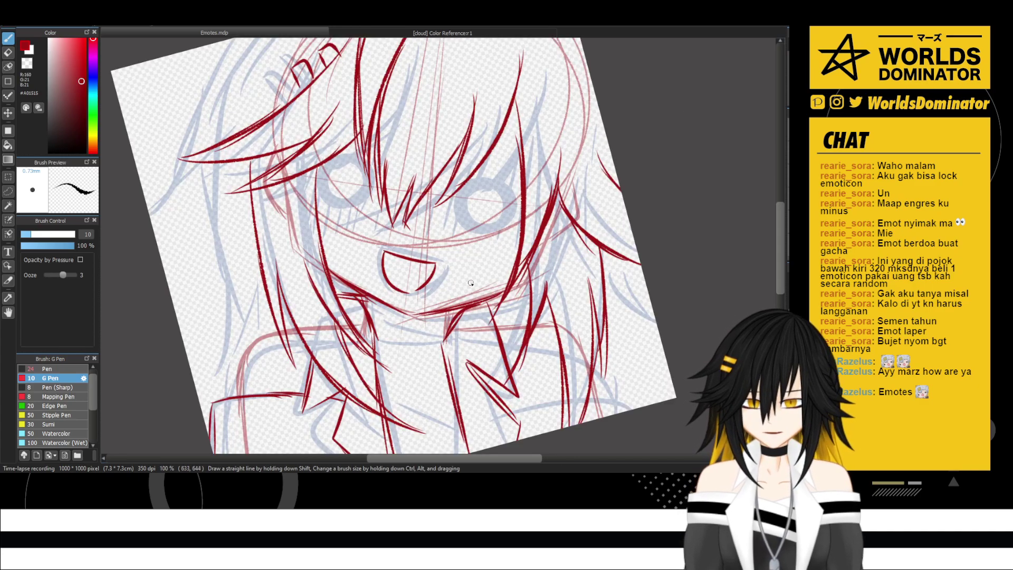
mouse_move(368, 412)
left_mouse_down()
mouse_move(496, 418)
mouse_move(355, 352)
mouse_move(396, 342)
left_mouse_up()
left_click_drag(325, 331, 402, 343)
mouse_move(330, 328)
left_mouse_down()
mouse_move(401, 341)
mouse_move(404, 331)
mouse_move(392, 328)
left_mouse_up()
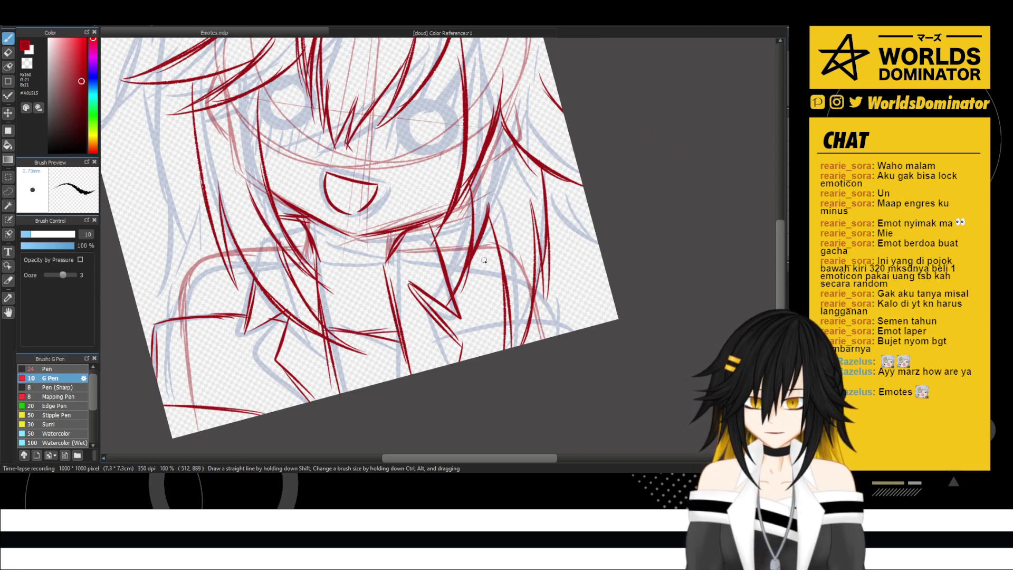
left_click_drag(460, 330, 500, 323)
left_click_drag(539, 315, 565, 332)
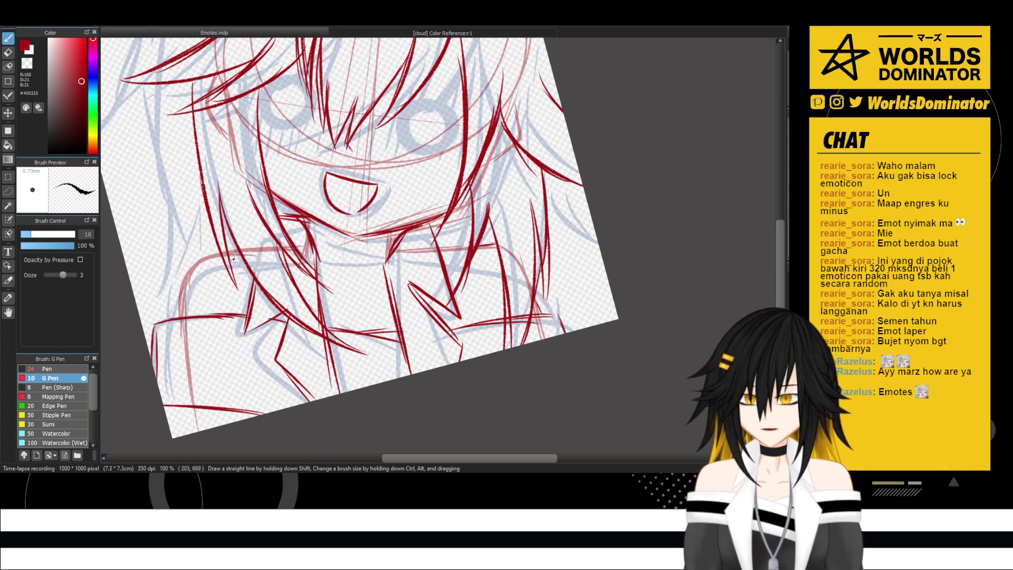
- Sketch the left-hand shoulder curve and the choker's sides and lower edge around the neck beneath the chin
mouse_move(230, 249)
left_mouse_down()
mouse_move(186, 307)
mouse_move(188, 276)
mouse_move(184, 315)
left_mouse_up()
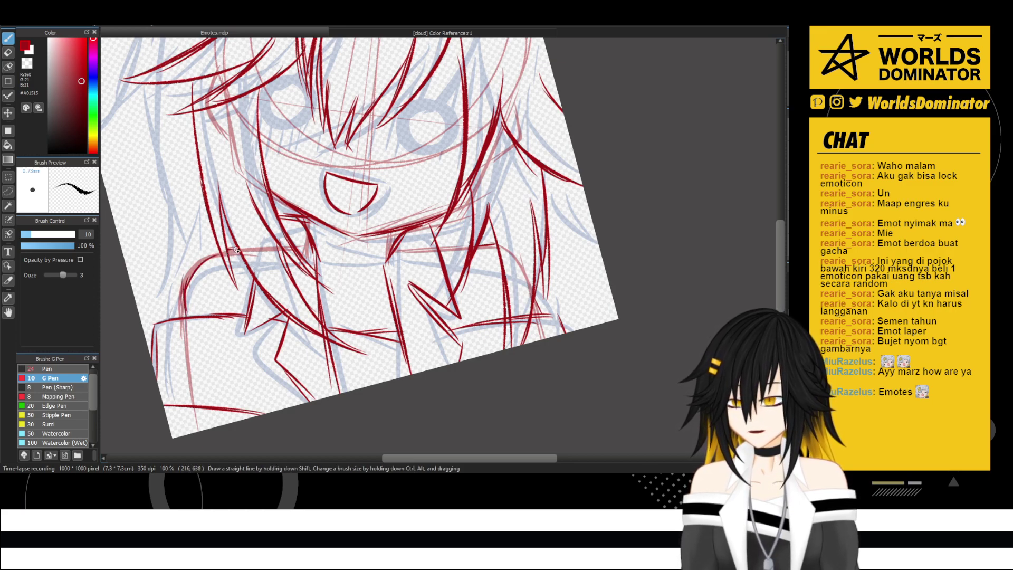
mouse_move(308, 217)
left_mouse_down()
mouse_move(314, 252)
mouse_move(311, 234)
mouse_move(391, 231)
mouse_move(388, 257)
mouse_move(317, 262)
left_mouse_up()
left_click_drag(385, 254, 325, 264)
left_click_drag(391, 227, 384, 253)
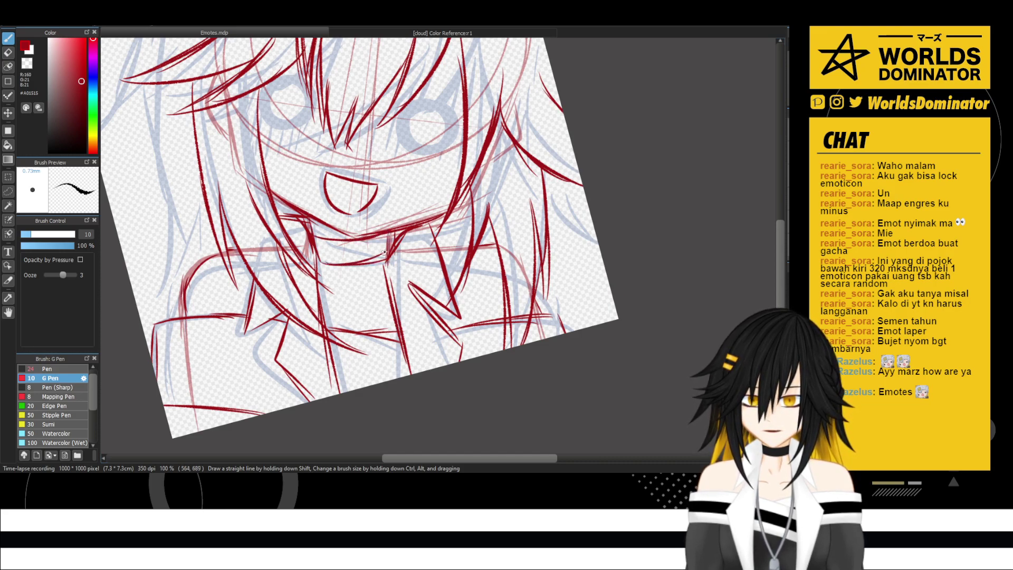
- Reset the canvas rotation and clear the pale red construction lines, keeping the darker sketch and the blue rough draft
scroll(334, 289, "down", 2)
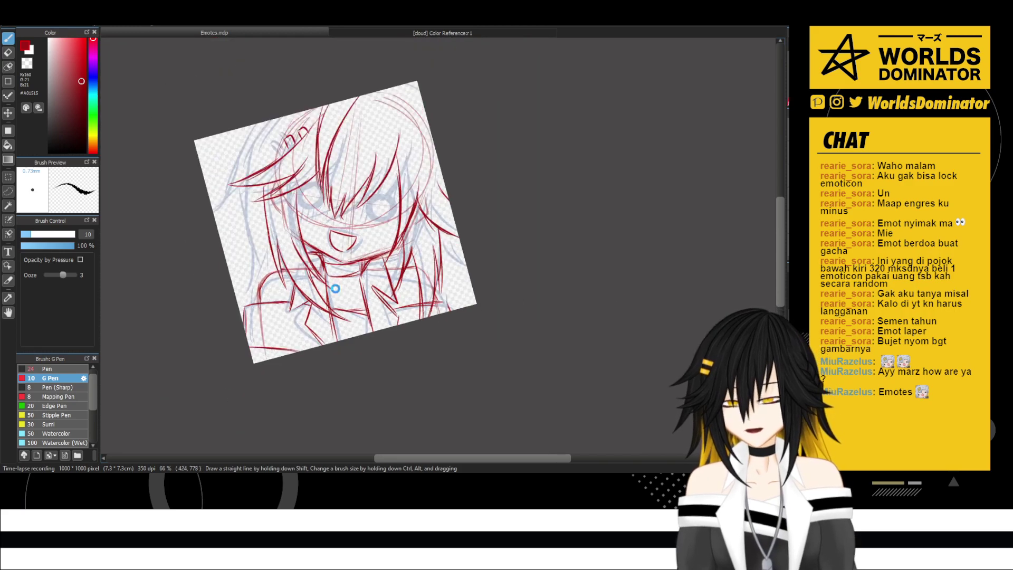
key("Right")
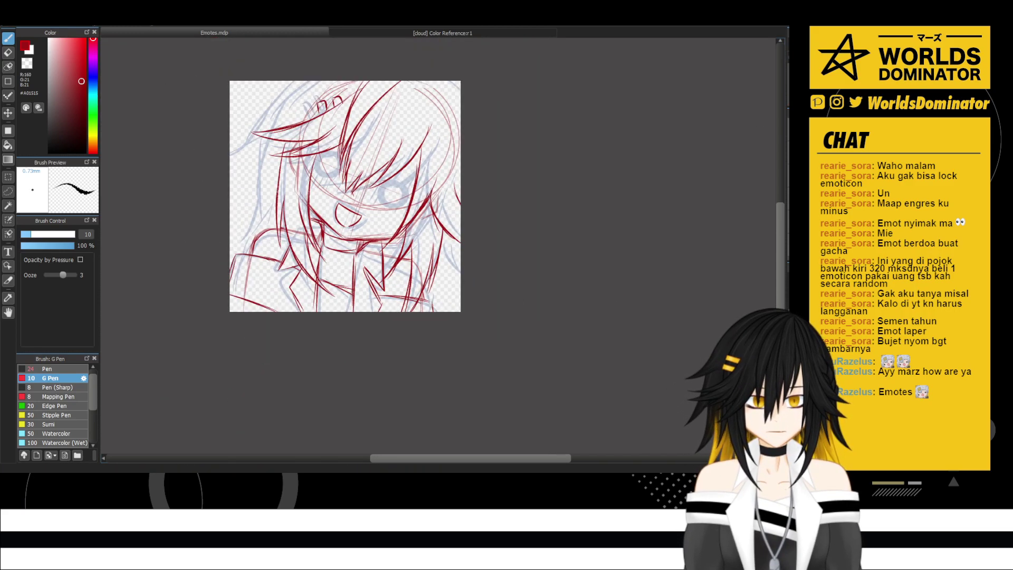
left_click_drag(374, 144, 379, 181)
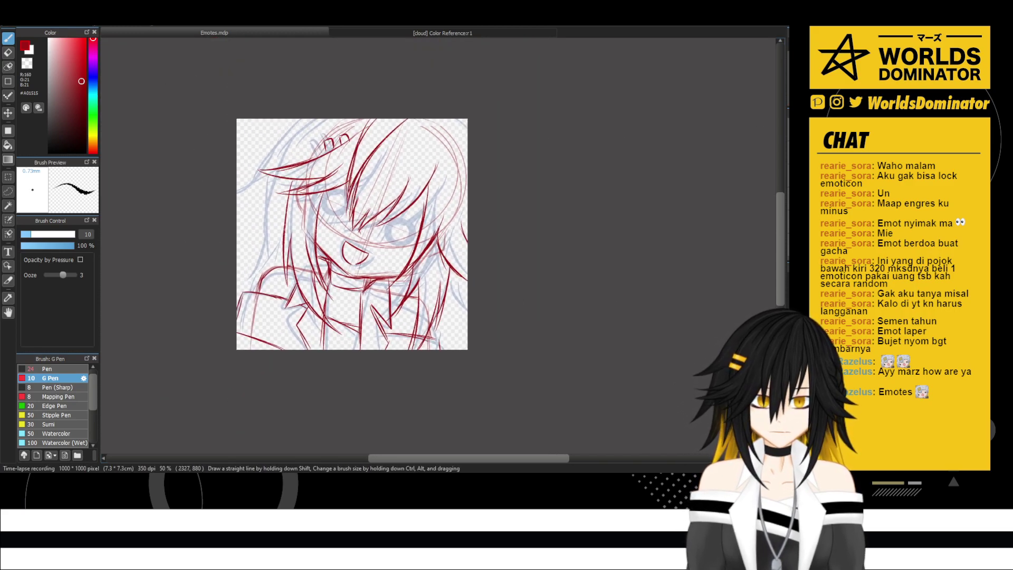
key("Delete")
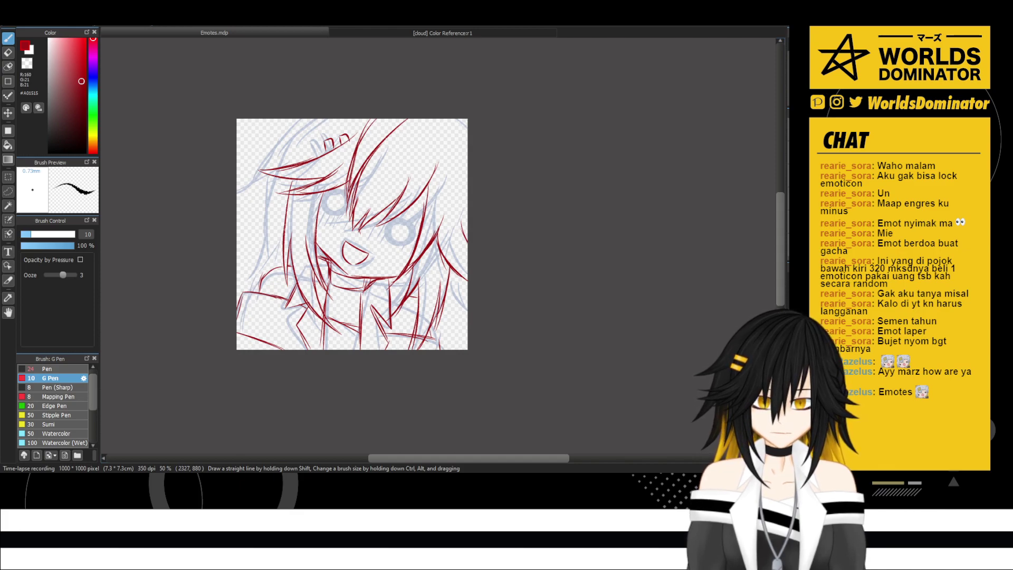
key("Delete")
key("ctrl+z")
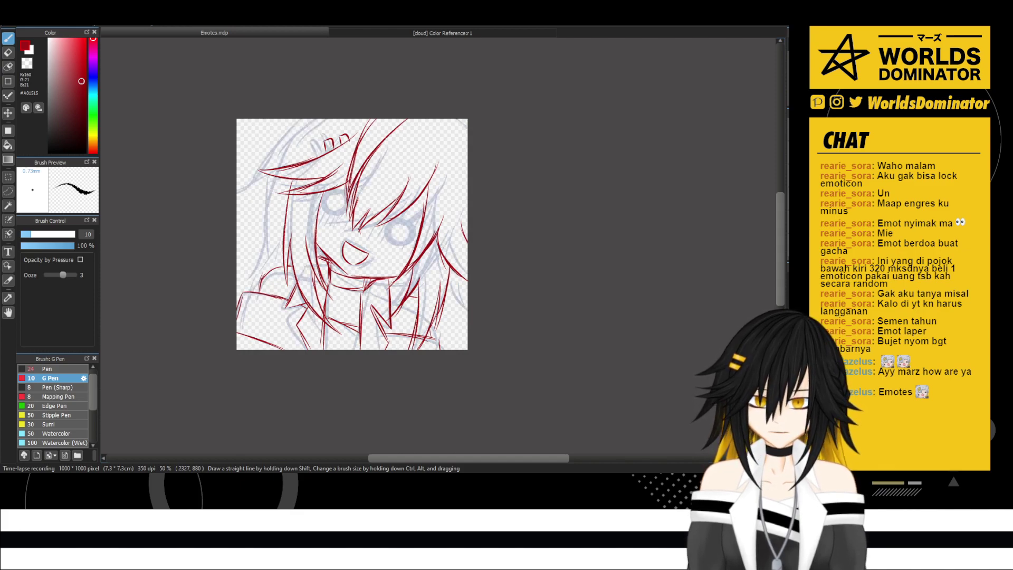
- Sketch the outer hair outline sweeping from the canvas's upper edge down to a tip at its left edge
scroll(268, 213, "up", 1)
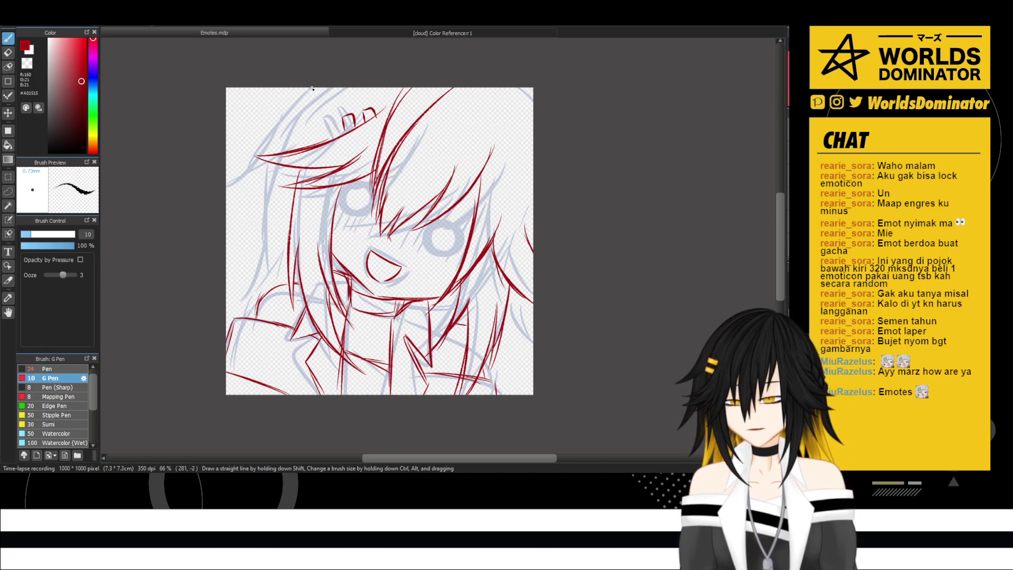
left_click_drag(308, 88, 267, 162)
key("ctrl+z")
key("ctrl+z")
key("ctrl+z")
mouse_move(305, 88)
left_mouse_down()
mouse_move(251, 172)
mouse_move(226, 186)
mouse_move(269, 162)
mouse_move(266, 221)
left_mouse_up()
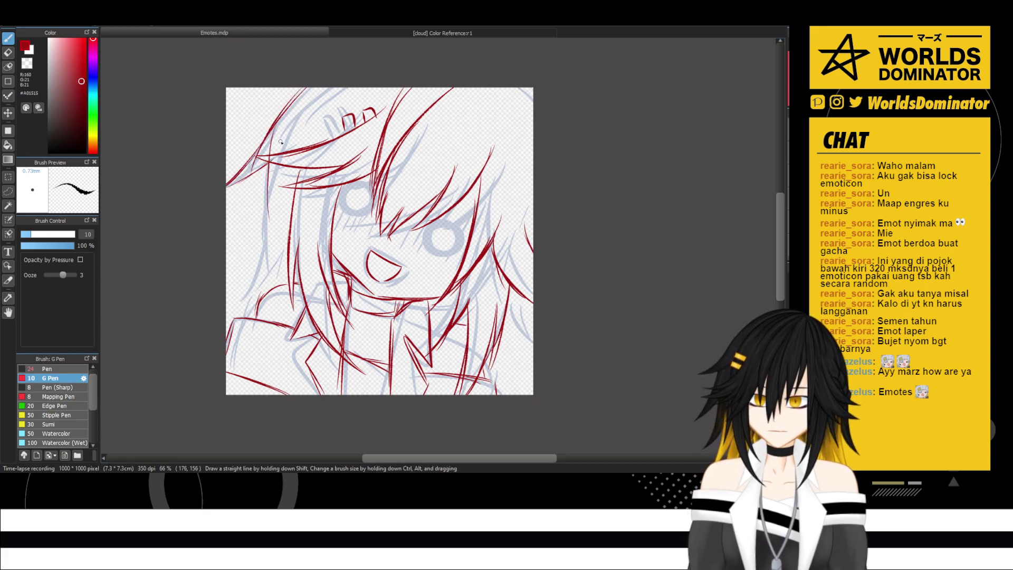
key("ctrl+z")
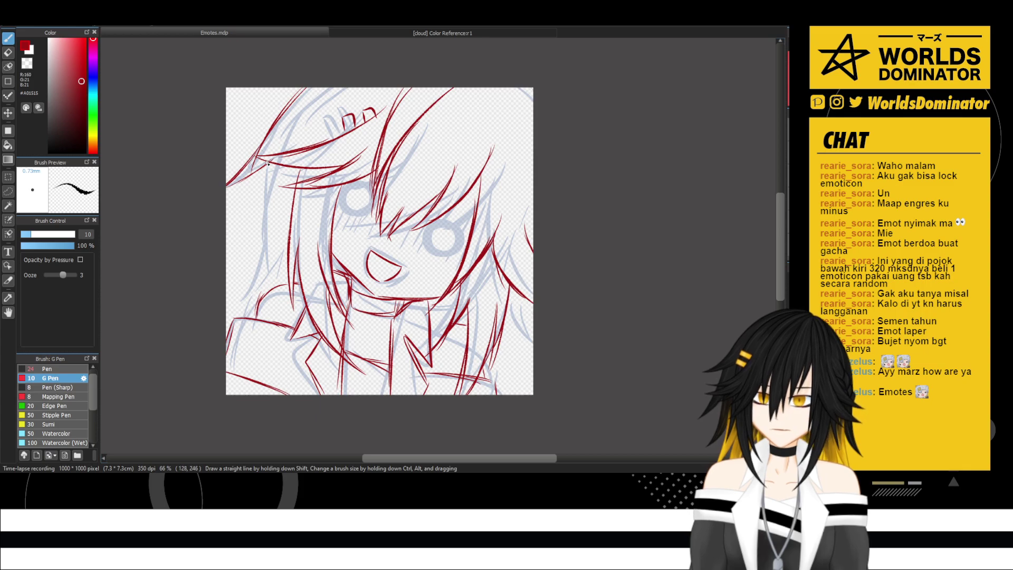
- Sketch the long pointed back-hair strands falling down the left side of the head towards the shoulder
left_click_drag(287, 134, 271, 231)
left_click_drag(275, 146, 262, 241)
left_click_drag(269, 170, 240, 274)
mouse_move(259, 211)
left_mouse_down()
mouse_move(225, 282)
mouse_move(284, 219)
mouse_move(237, 278)
left_mouse_up()
mouse_move(274, 241)
left_mouse_down()
mouse_move(270, 296)
mouse_move(255, 312)
left_mouse_up()
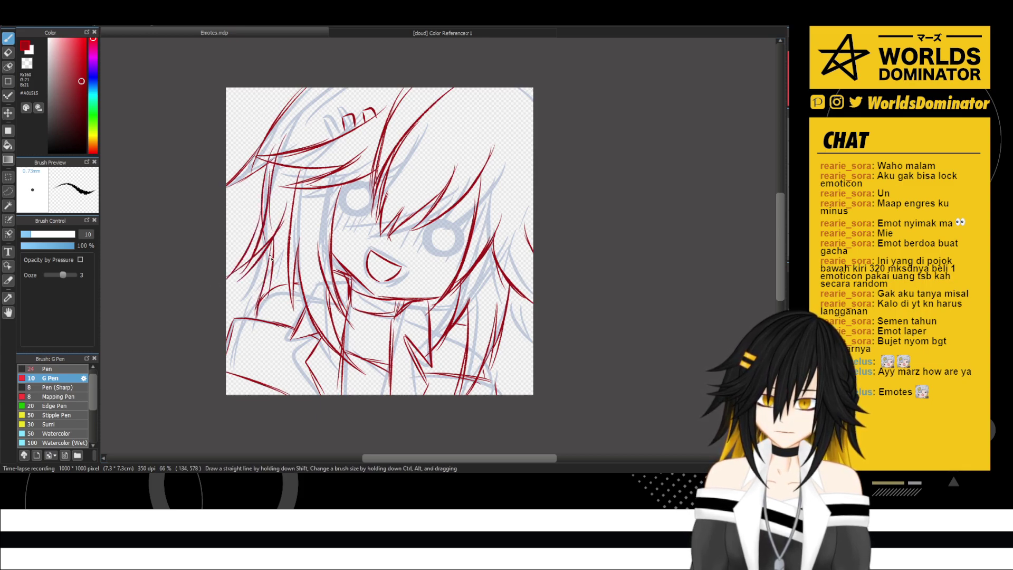
mouse_move(285, 246)
left_mouse_down()
mouse_move(272, 285)
mouse_move(281, 289)
left_mouse_up()
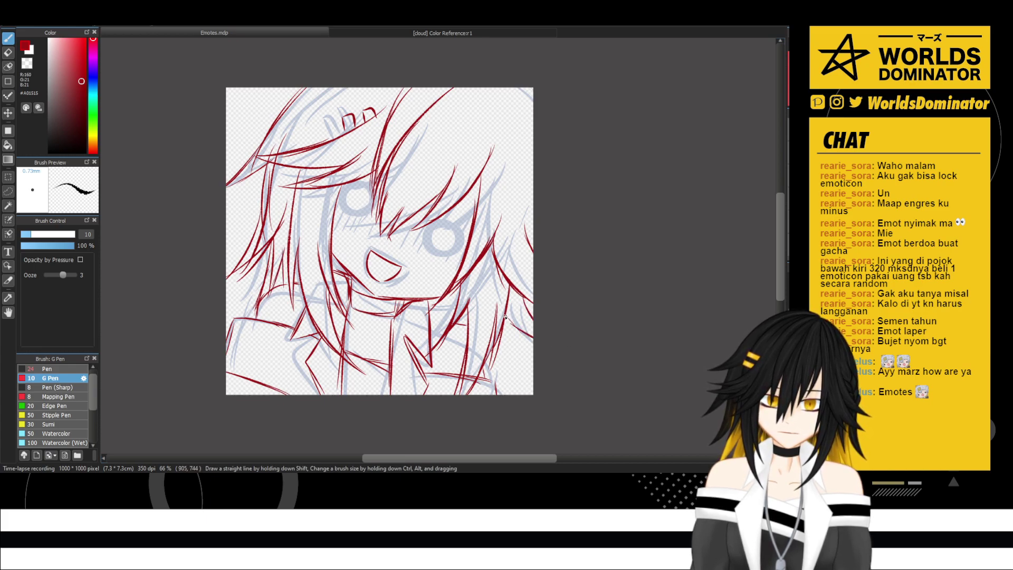
- Sketch the curved back-hair strands in the canvas's lower right corner beside the arm
left_click_drag(505, 316, 532, 336)
left_click_drag(513, 325, 519, 394)
left_click_drag(500, 349, 523, 381)
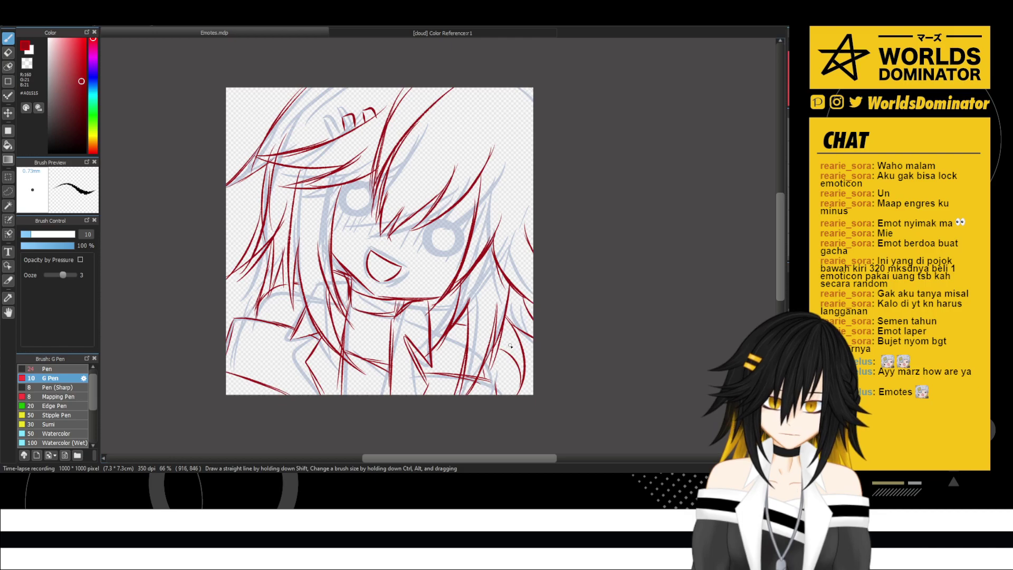
key("ctrl+z")
left_click_drag(501, 333, 522, 395)
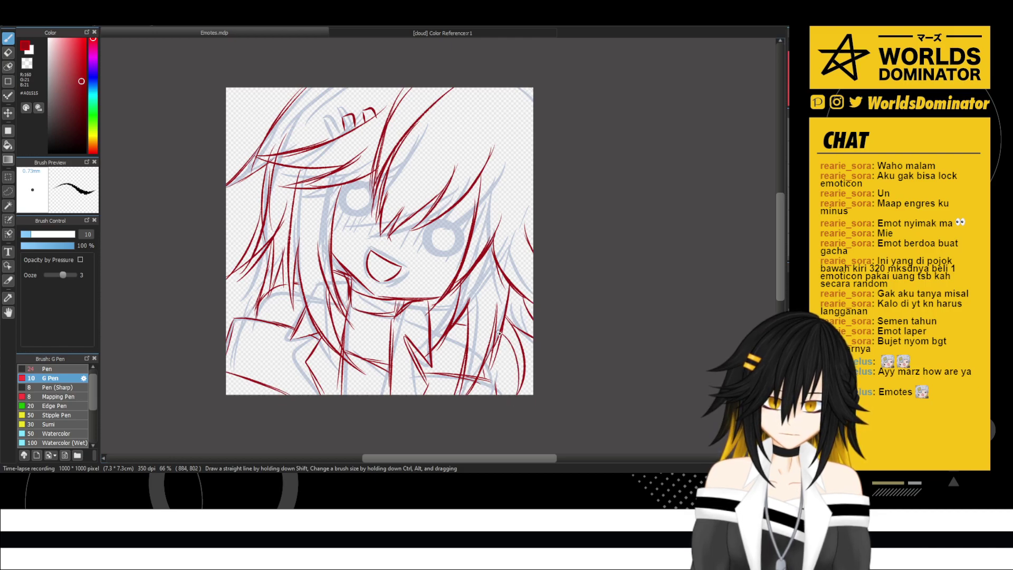
mouse_move(499, 332)
left_mouse_down()
mouse_move(501, 384)
mouse_move(492, 374)
left_mouse_up()
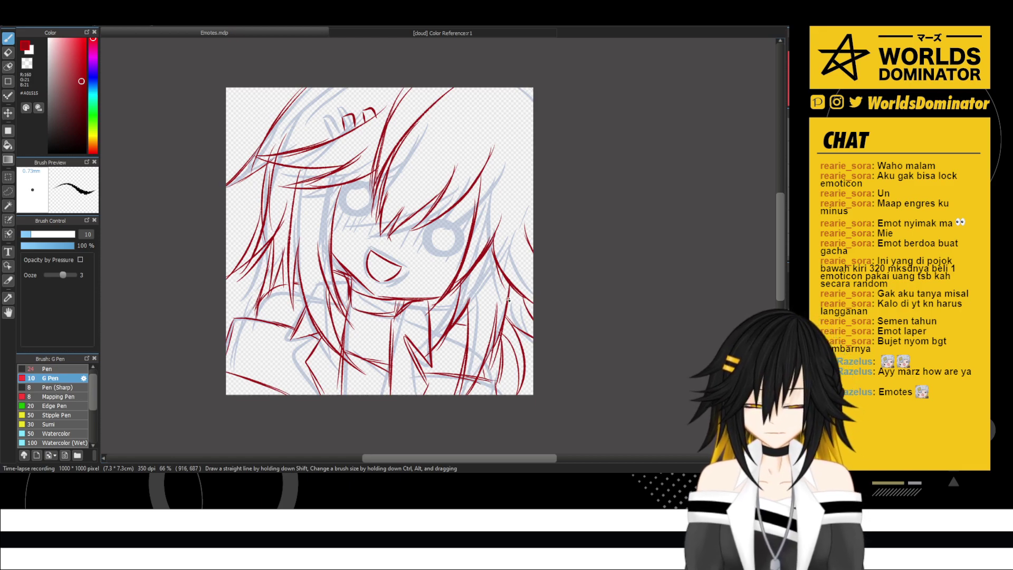
- Hide the blue rough draft, mirror the canvas, and erase and redraw the jawline between the mouth and the side lock
key("h")
key("ctrl+minus")
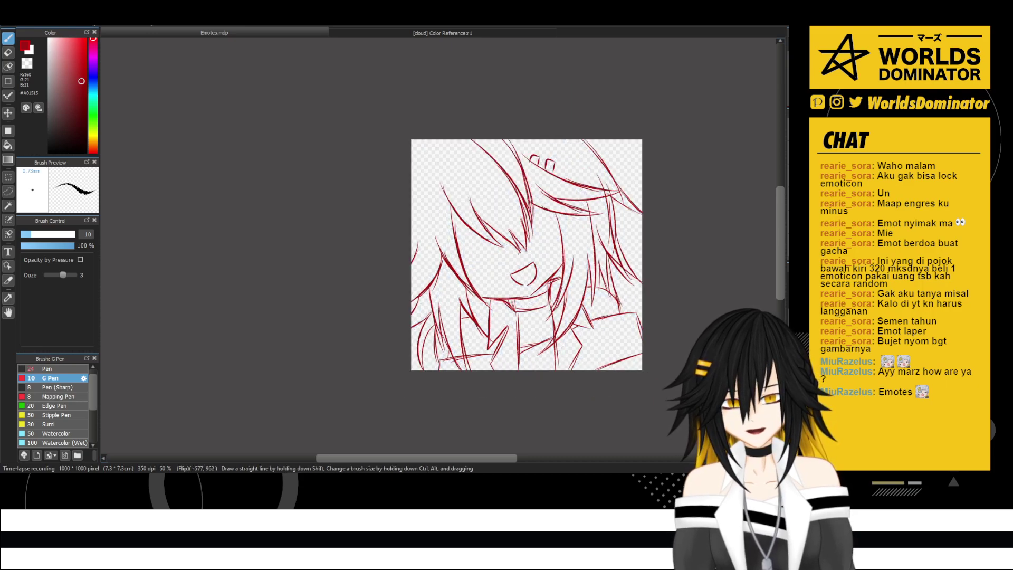
key("h")
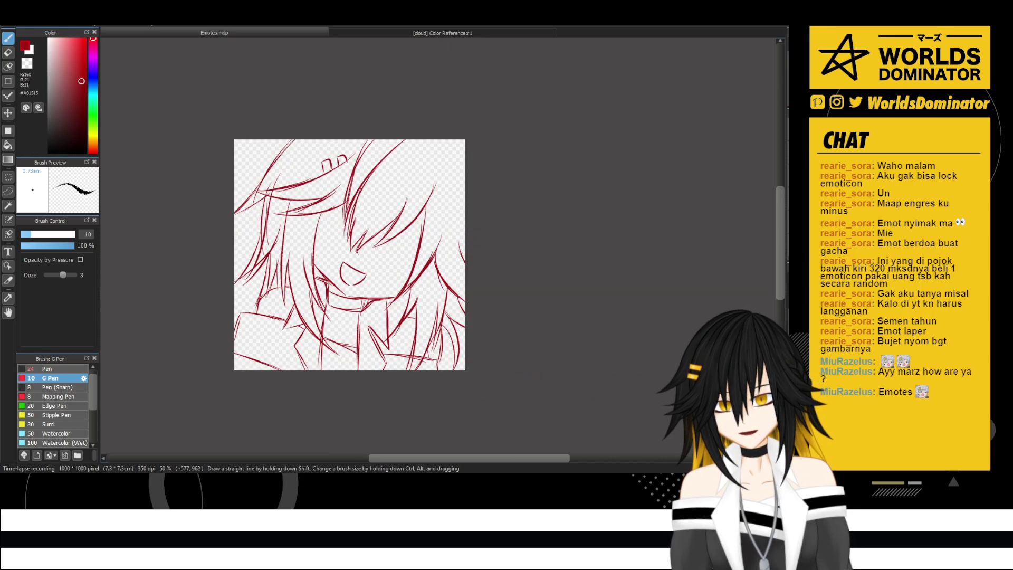
key("h")
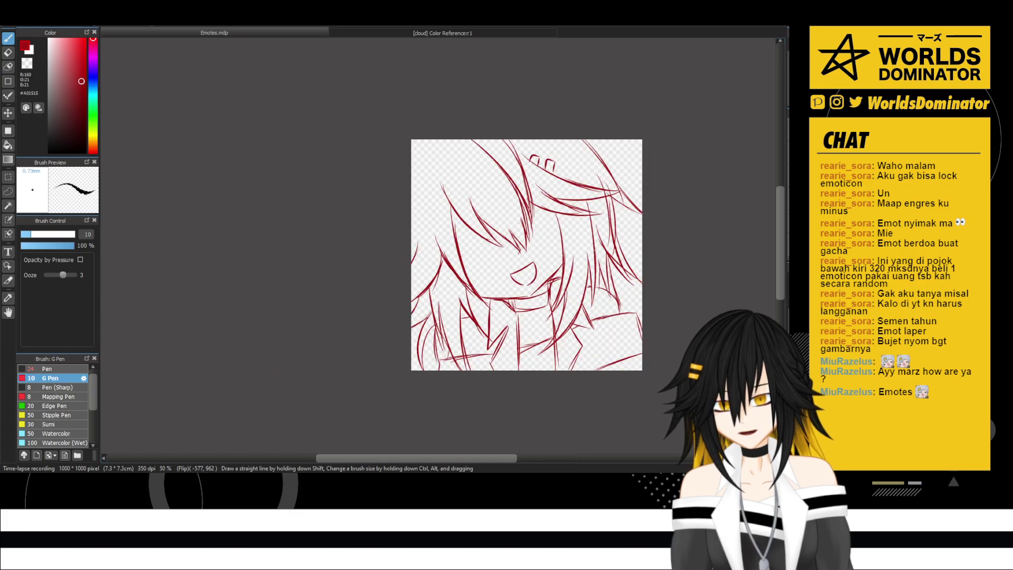
scroll(668, 229, "up", 1)
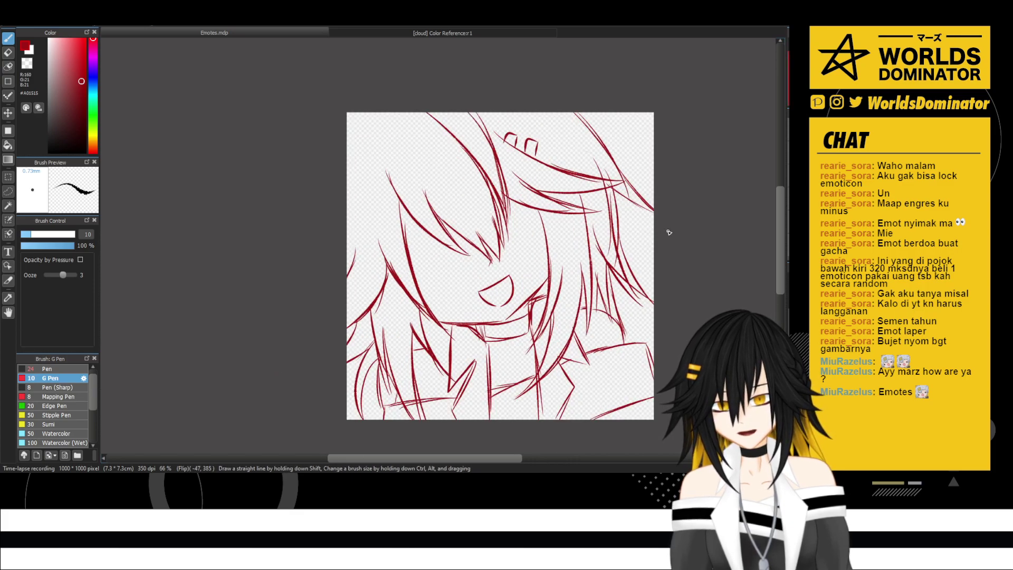
scroll(668, 232, "up", 1)
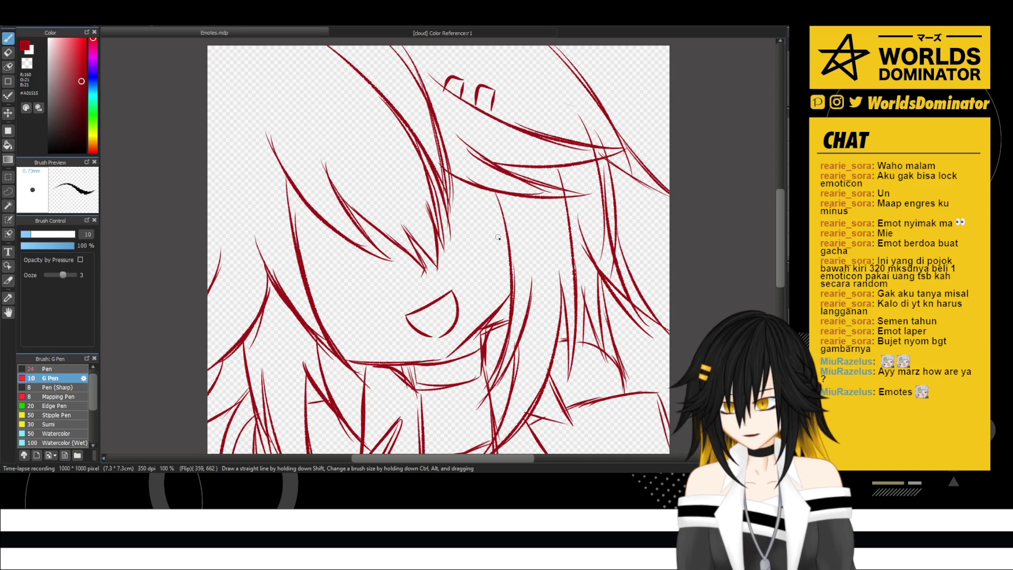
key("e")
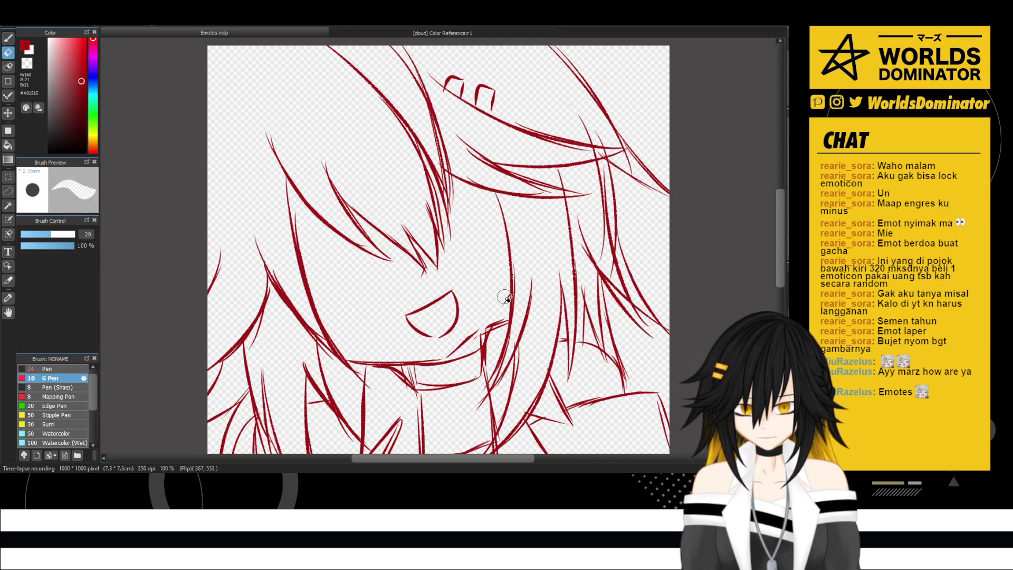
mouse_move(478, 331)
left_mouse_down()
mouse_move(453, 351)
mouse_move(506, 295)
mouse_move(447, 355)
mouse_move(448, 345)
left_mouse_up()
key("b")
scroll(452, 335, "down", 2)
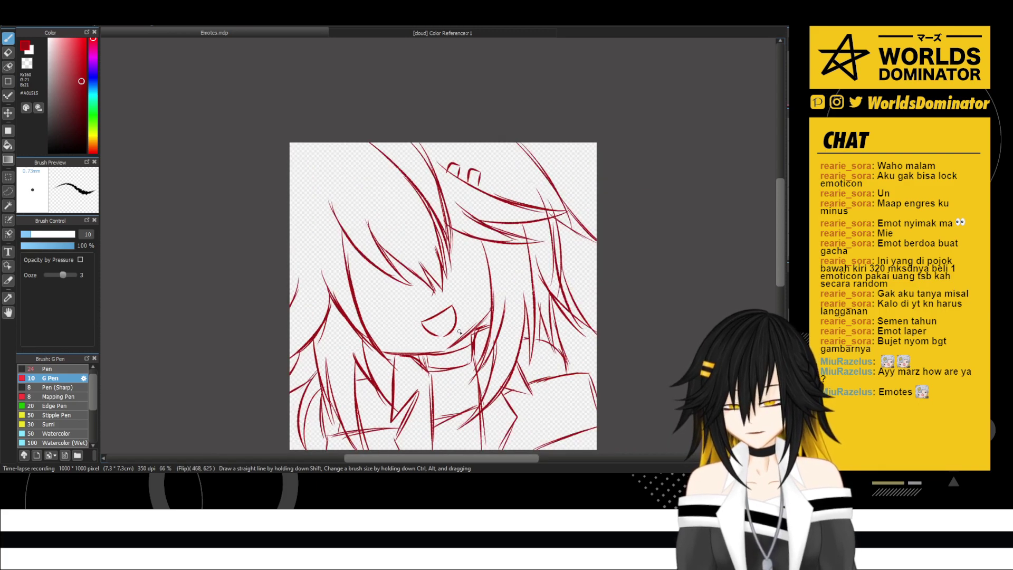
scroll(522, 369, "up", 2)
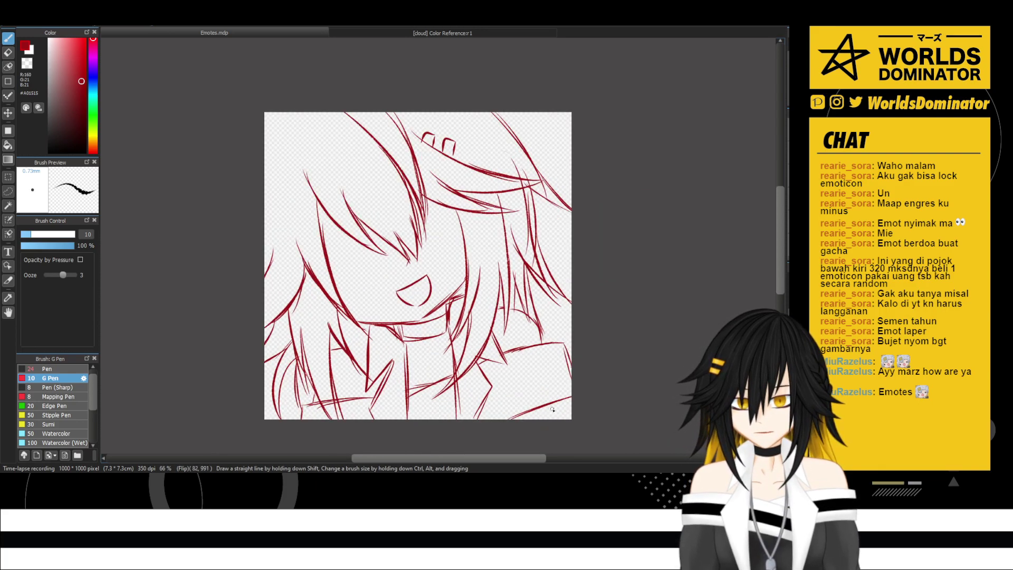
- Erase the part of the shoulder line beside the tips of the back-hair strands
key("e")
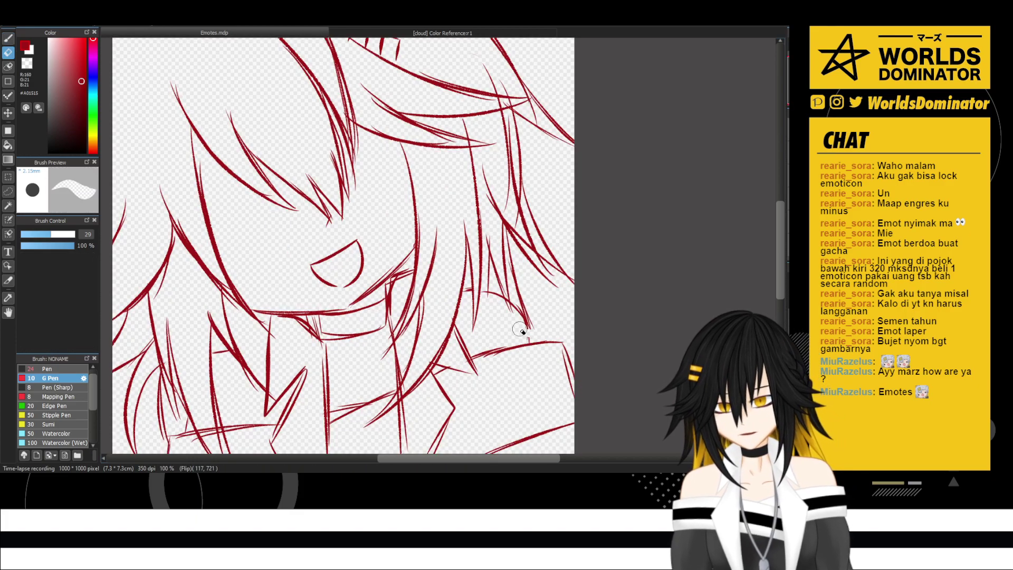
key("b")
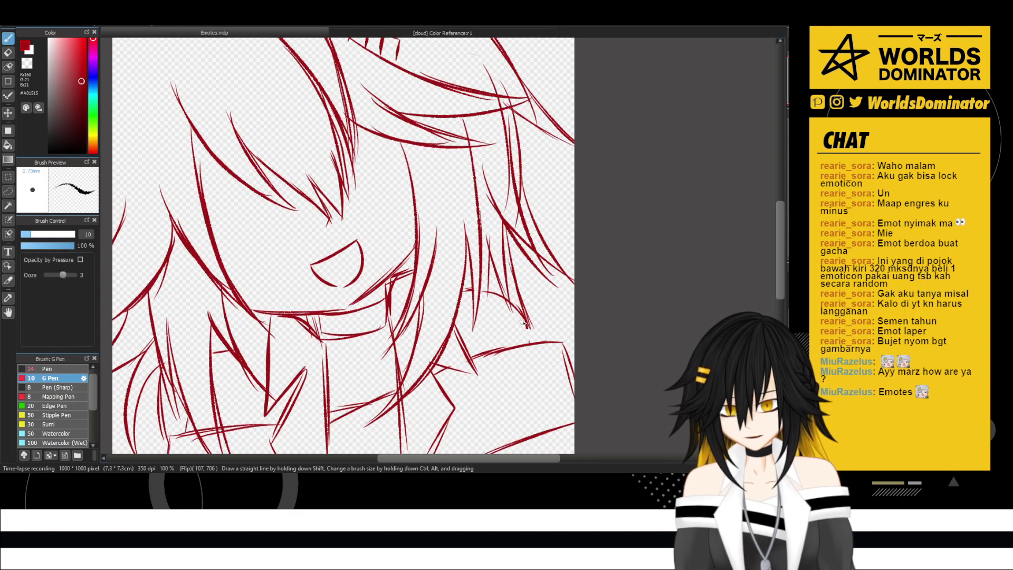
scroll(531, 327, "down", 1)
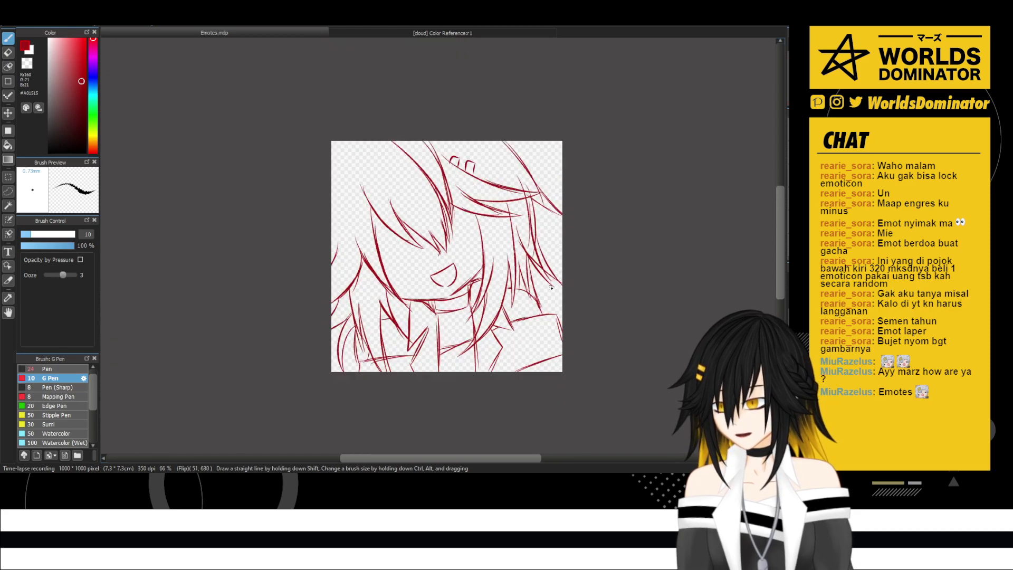
key("h")
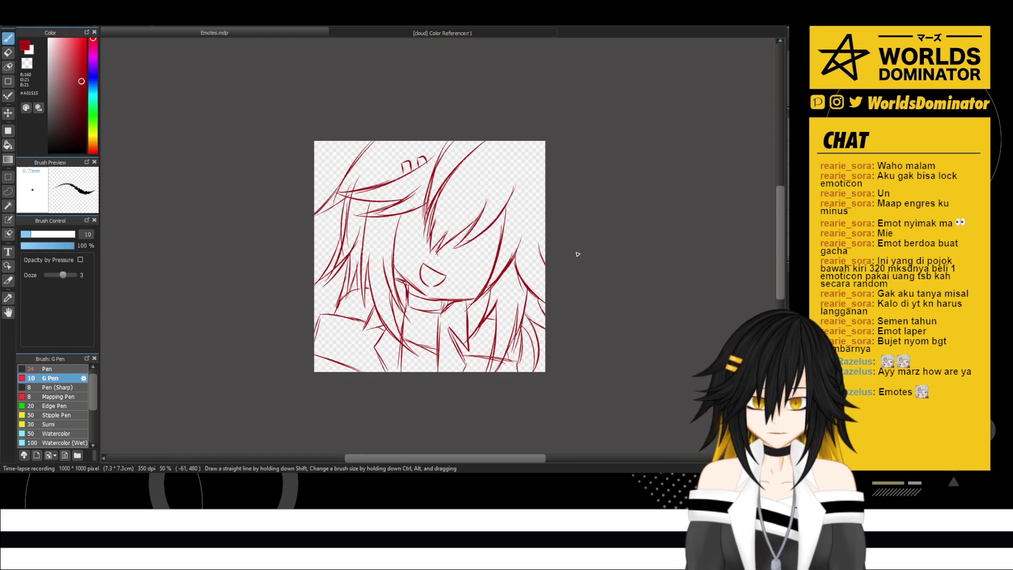
key("h")
key("h")
scroll(496, 244, "up", 1)
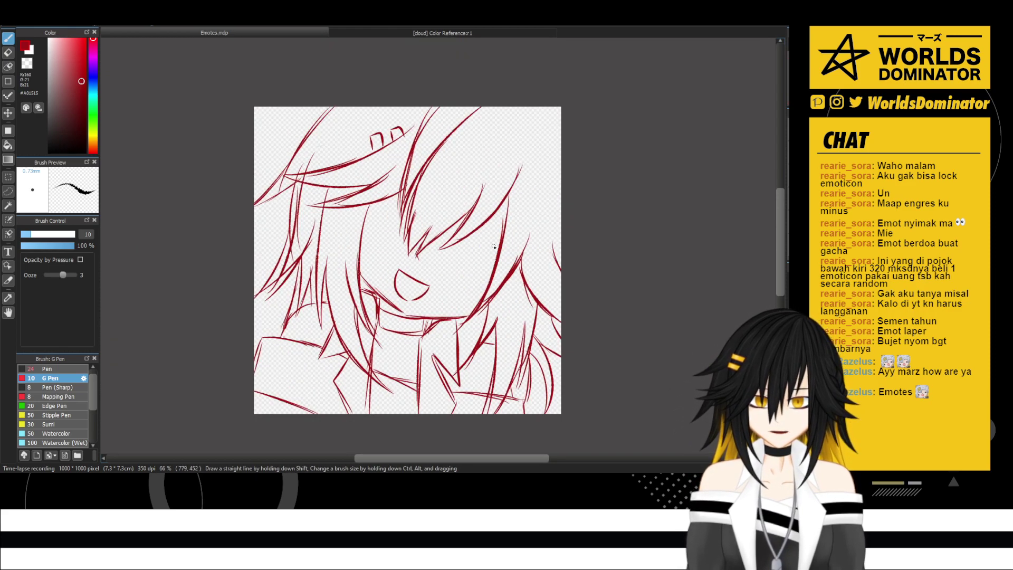
scroll(393, 242, "up", 1)
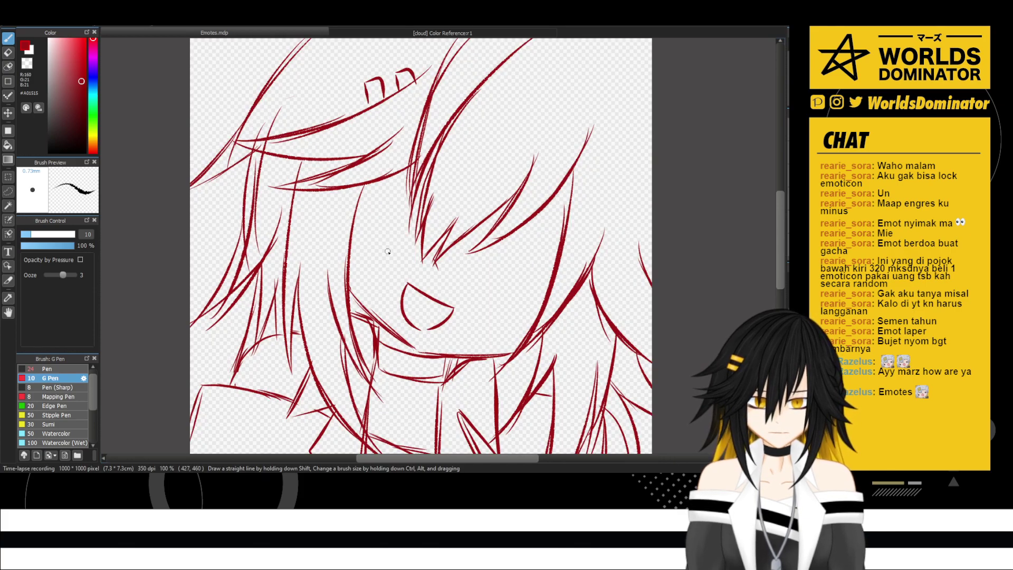
mouse_move(357, 204)
left_mouse_down()
mouse_move(425, 217)
mouse_move(424, 238)
left_mouse_up()
key("ctrl+z")
key("ctrl+z")
key("ctrl+z")
- Sketch the eye on the left side of the face with an arched upper lash line, lower lash corner and iris edge
mouse_move(349, 178)
left_mouse_down()
mouse_move(372, 175)
mouse_move(425, 199)
left_mouse_up()
left_click_drag(359, 181, 431, 212)
left_click_drag(390, 174, 430, 213)
left_click_drag(351, 212, 375, 235)
left_click_drag(390, 178, 378, 235)
left_click_drag(384, 196, 378, 234)
left_click_drag(429, 204, 408, 243)
- Sketch the matching eye on the right side of the face and add curved eyebrows above both eyes
mouse_move(474, 232)
left_mouse_down()
mouse_move(544, 248)
mouse_move(499, 233)
mouse_move(565, 274)
mouse_move(516, 286)
mouse_move(548, 285)
left_mouse_up()
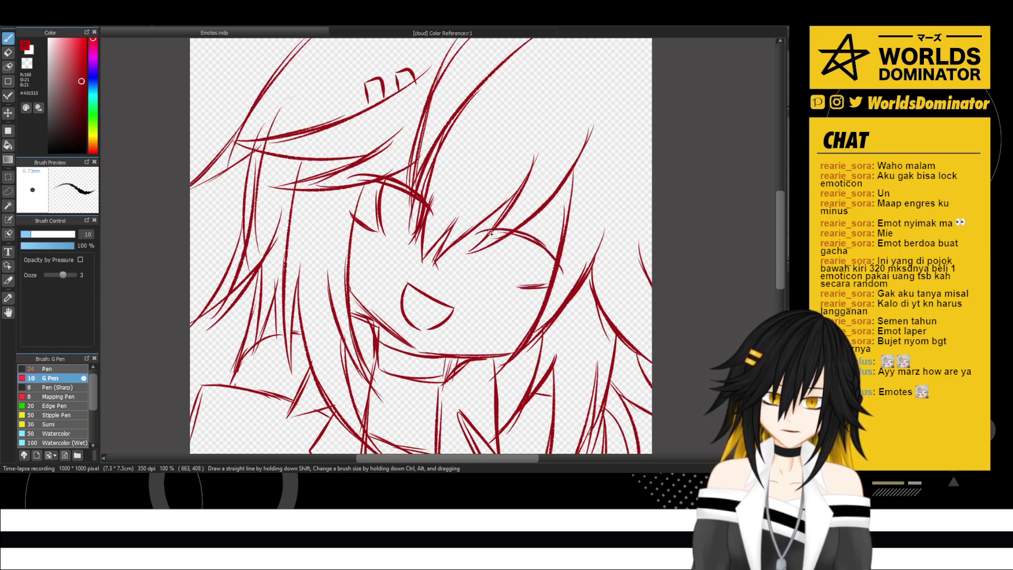
left_click_drag(494, 231, 482, 269)
left_click_drag(485, 251, 482, 272)
key("ctrl+z")
key("ctrl+z")
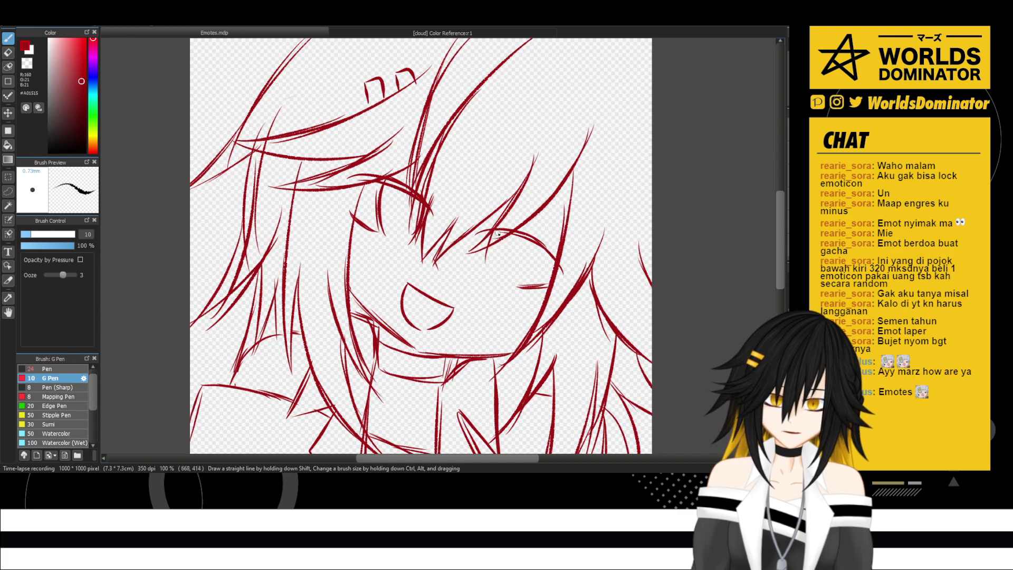
key("ctrl+z")
left_click_drag(496, 230, 481, 269)
key("ctrl+z")
left_click_drag(532, 238, 504, 287)
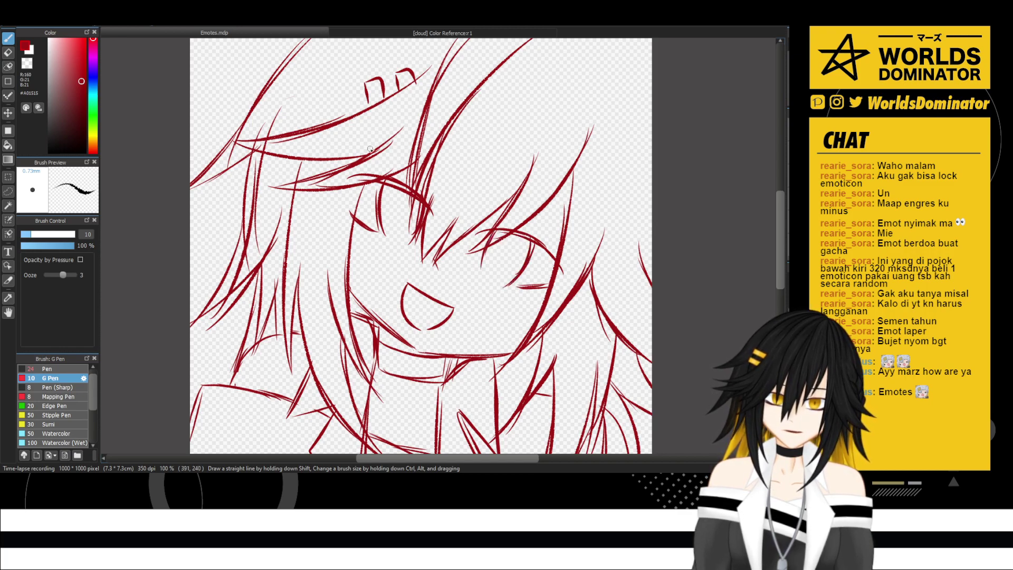
mouse_move(370, 150)
left_mouse_down()
mouse_move(414, 138)
mouse_move(424, 158)
left_mouse_up()
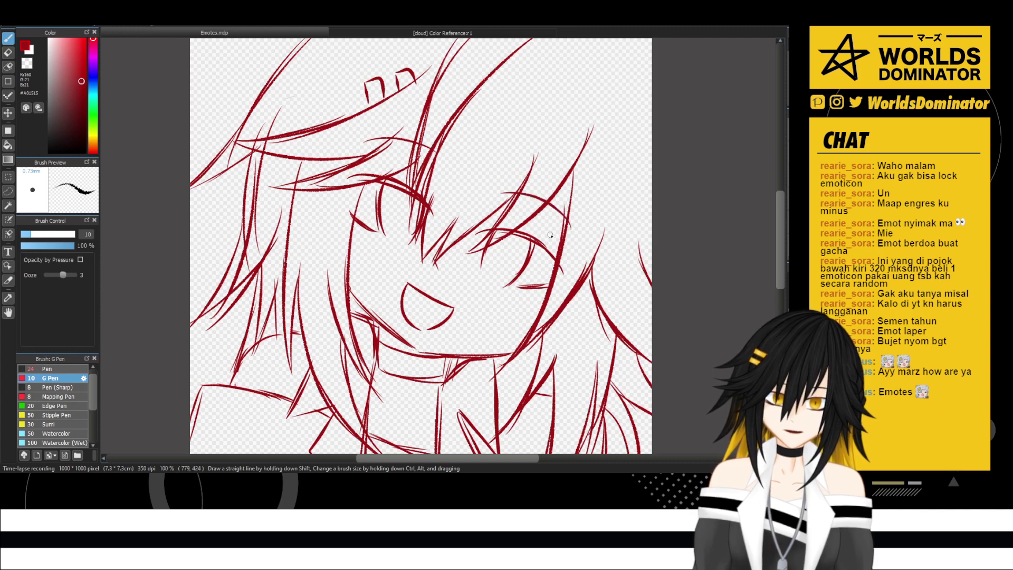
- Transform the eye and eyebrow sketch in the mirrored view, slightly enlarging, tilting and repositioning it on the face
scroll(546, 246, "down", 2)
key("Down")
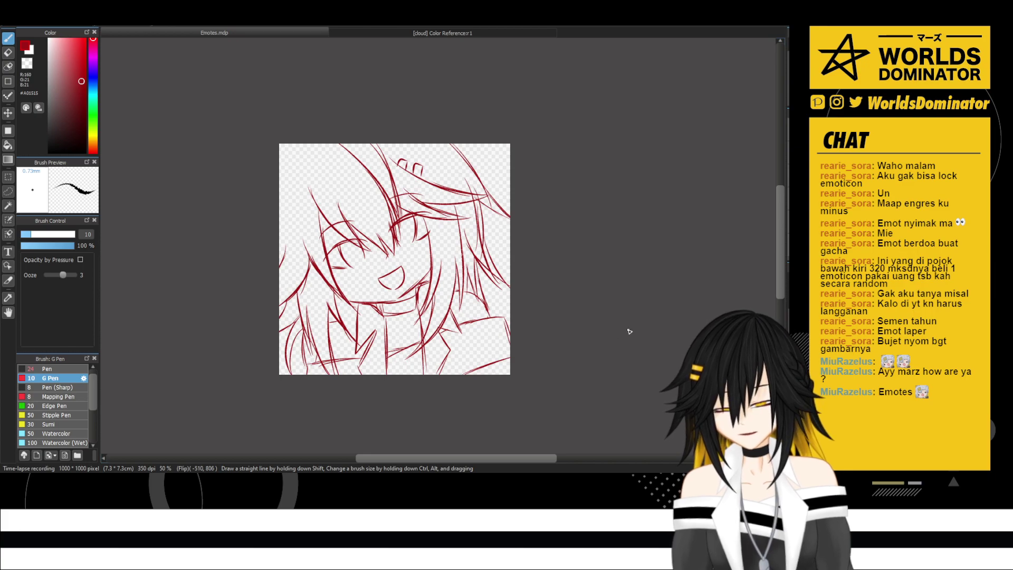
key("ctrl+t")
left_click_drag(463, 163, 459, 162)
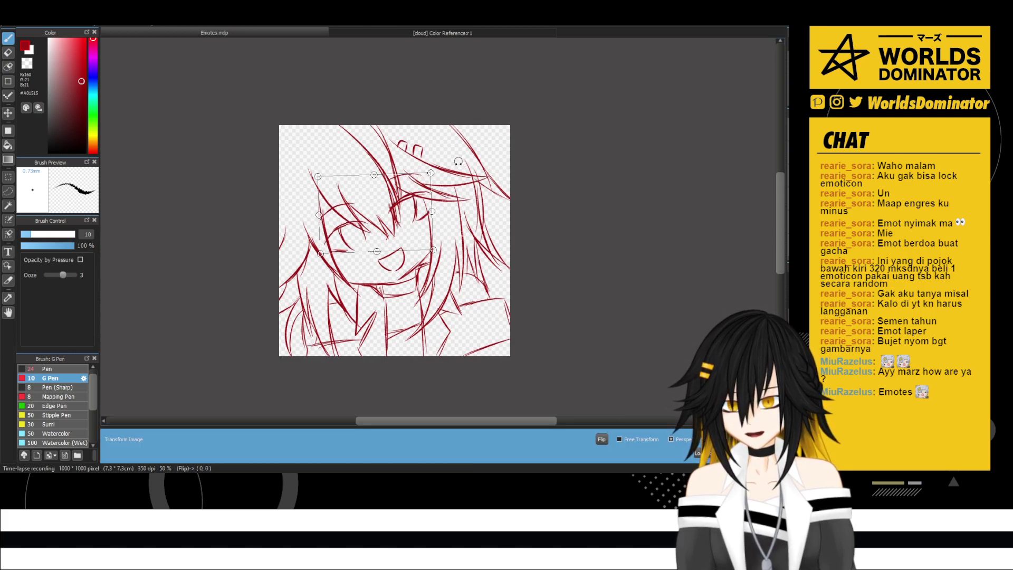
mouse_move(414, 187)
left_mouse_down()
mouse_move(464, 184)
mouse_move(435, 205)
mouse_move(413, 205)
left_mouse_up()
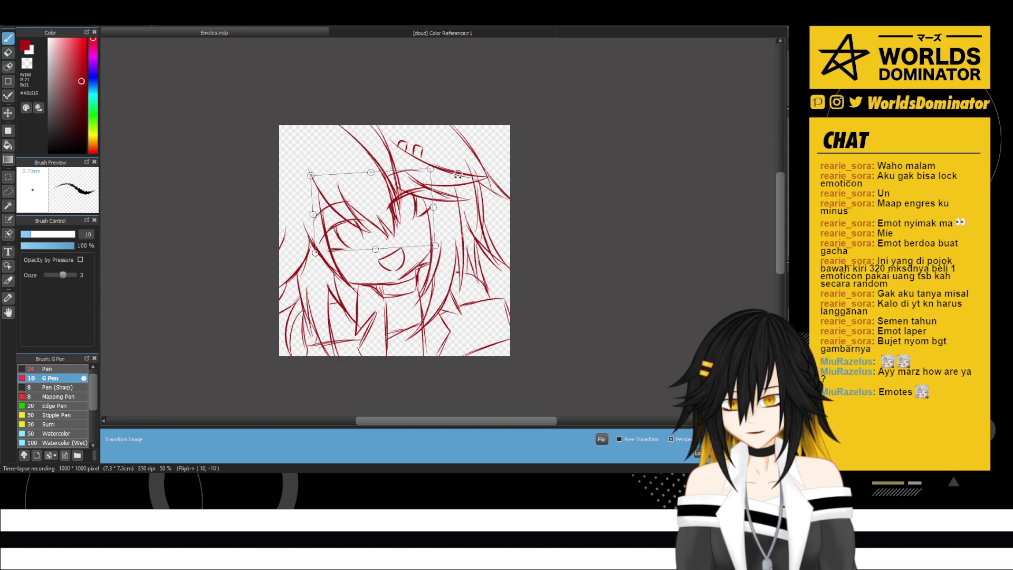
left_click_drag(458, 174, 454, 172)
key("Return")
key("Down")
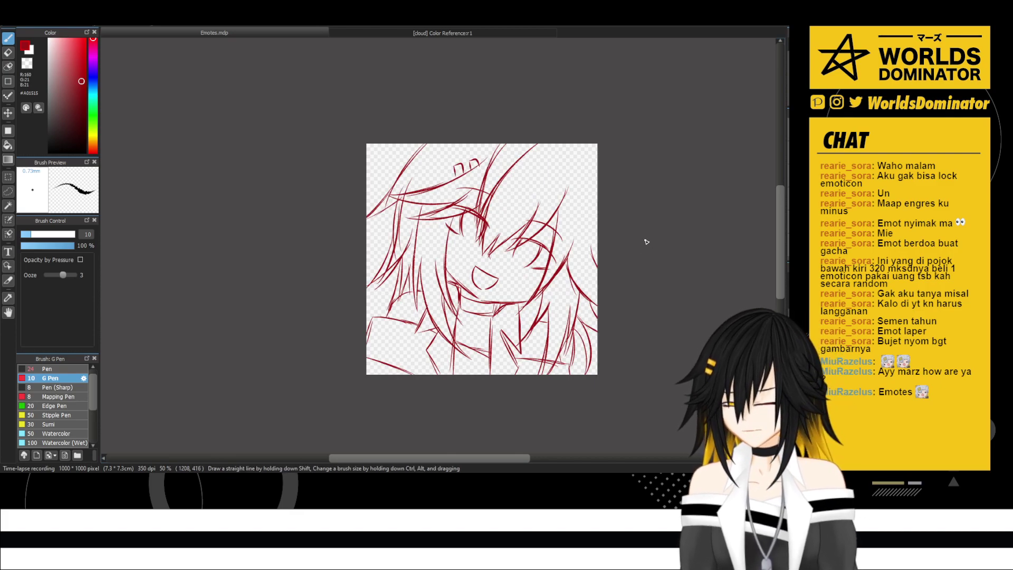
- Sketch curved stripe lines across the off-shoulder sleeve on the left of the figure
scroll(659, 238, "right", 3)
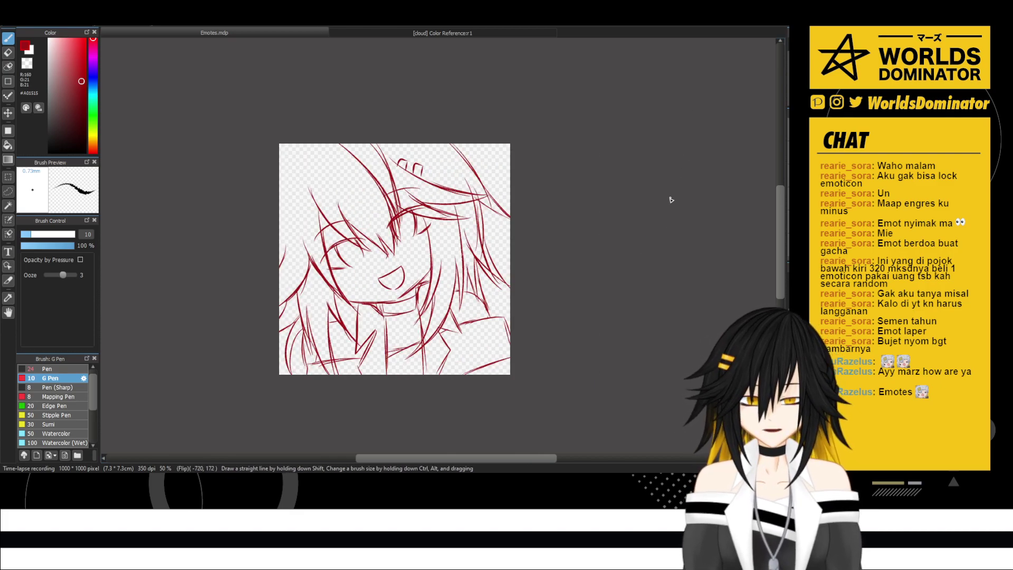
scroll(681, 200, "left", 3)
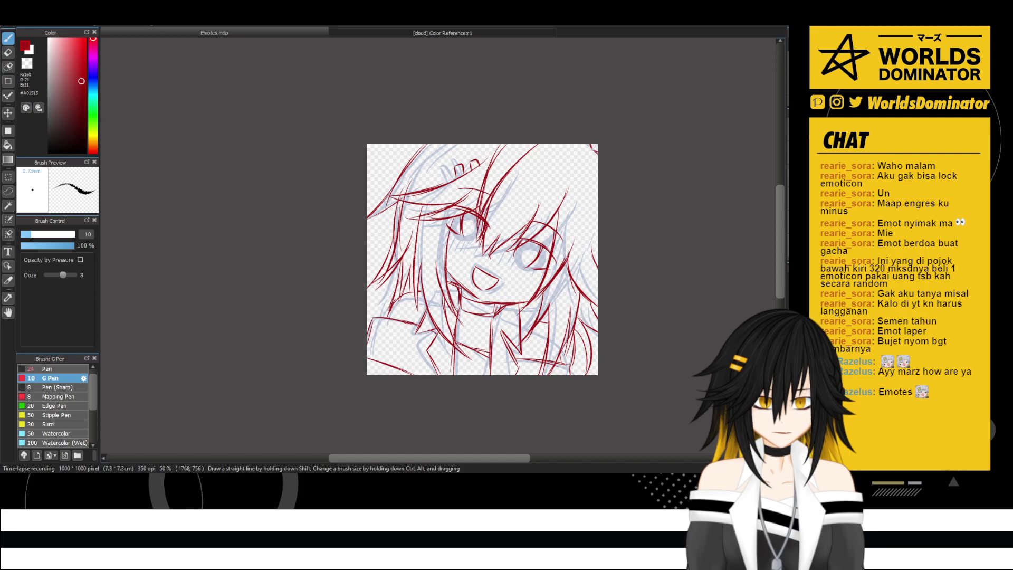
scroll(558, 351, "up", 3)
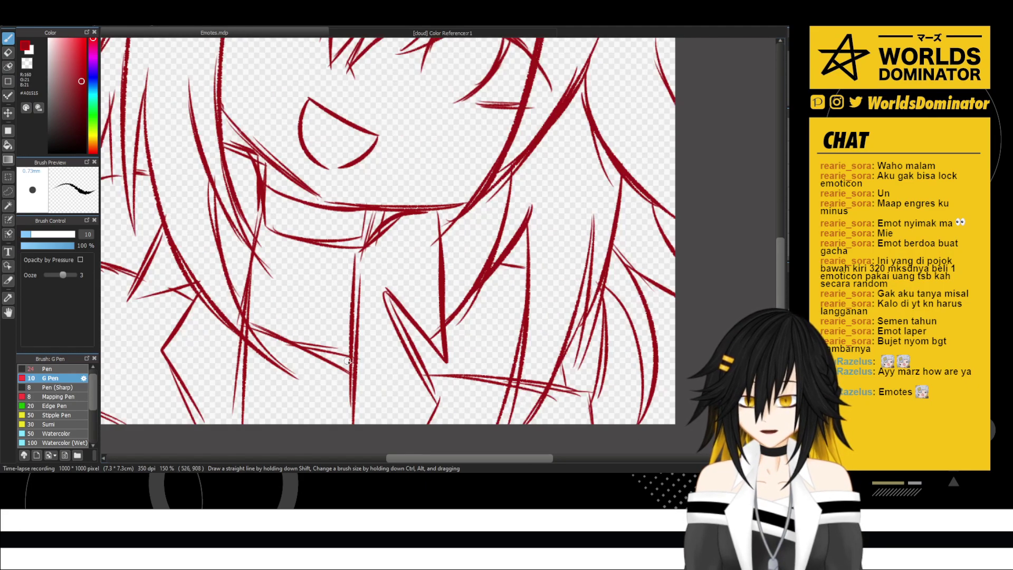
left_click_drag(197, 347, 294, 305)
left_click_drag(215, 294, 331, 287)
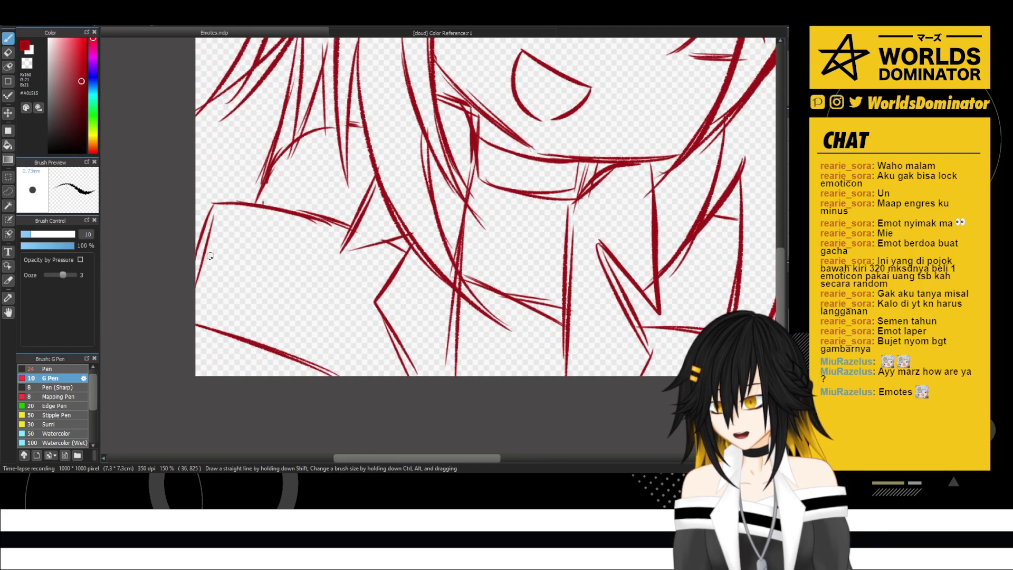
left_click_drag(205, 257, 354, 276)
left_click_drag(256, 262, 385, 296)
mouse_move(196, 285)
left_mouse_down()
mouse_move(341, 319)
mouse_move(239, 288)
mouse_move(402, 338)
left_mouse_up()
- Sketch a stripe across the top beside the collar and fill it and the sleeve stripe with zigzag hatching
left_click_drag(460, 322, 554, 364)
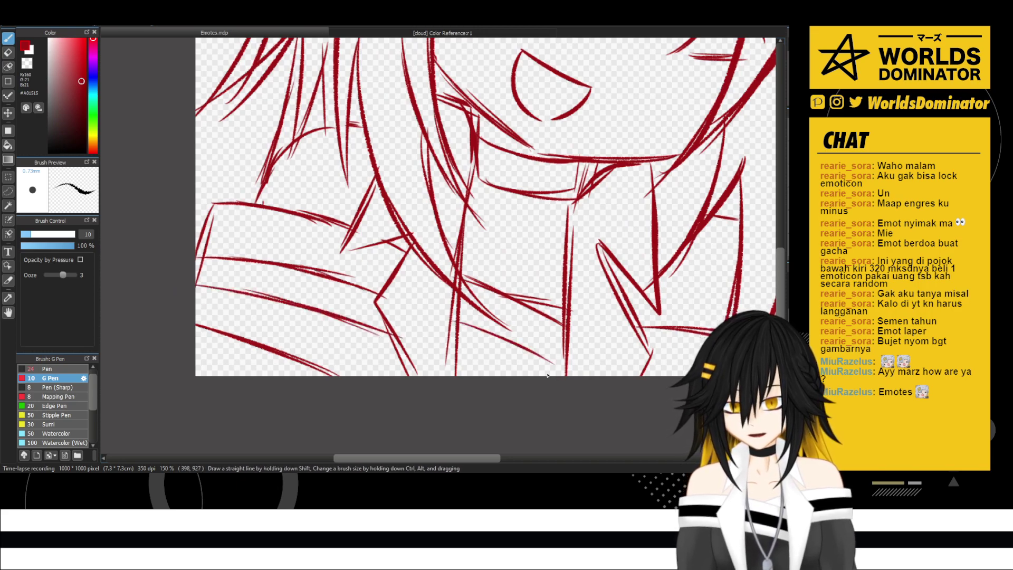
mouse_move(459, 349)
left_mouse_down()
mouse_move(508, 375)
mouse_move(458, 350)
mouse_move(514, 361)
left_mouse_up()
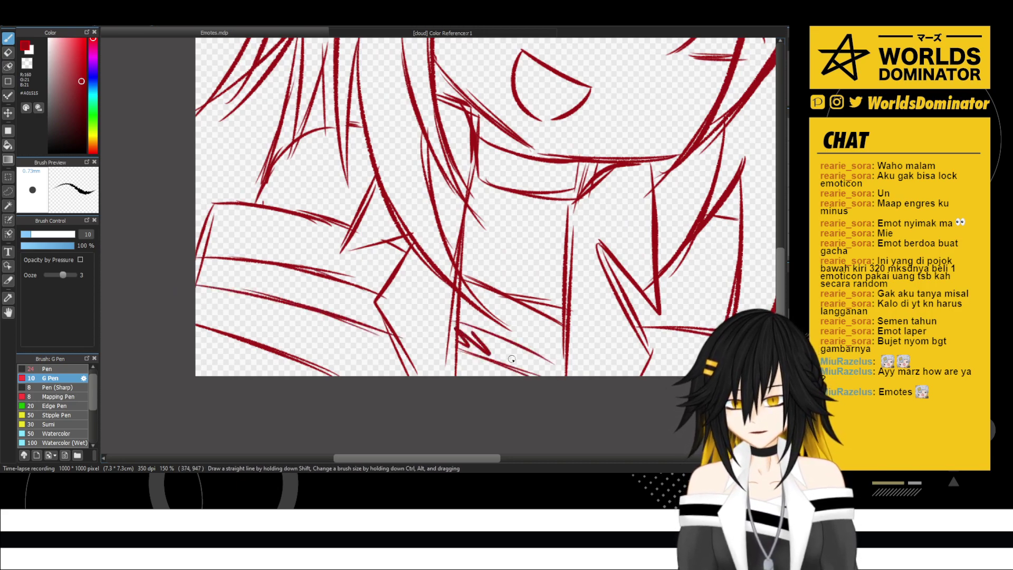
left_click_drag(472, 330, 543, 369)
mouse_move(198, 267)
left_mouse_down()
mouse_move(249, 287)
mouse_move(248, 256)
mouse_move(372, 314)
left_mouse_up()
- Sketch the stripe on the right side of the chest at the canvas edge and hatch it with zigzags
left_click_drag(514, 335, 381, 313)
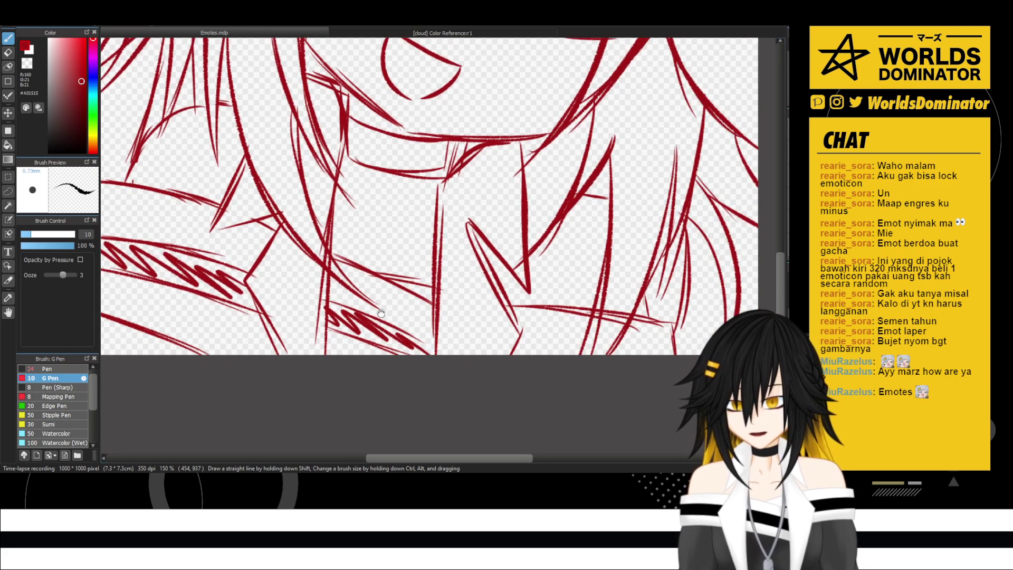
mouse_move(548, 337)
left_mouse_down()
mouse_move(493, 344)
mouse_move(578, 347)
left_mouse_up()
key("ctrl+z")
left_click_drag(460, 351, 601, 351)
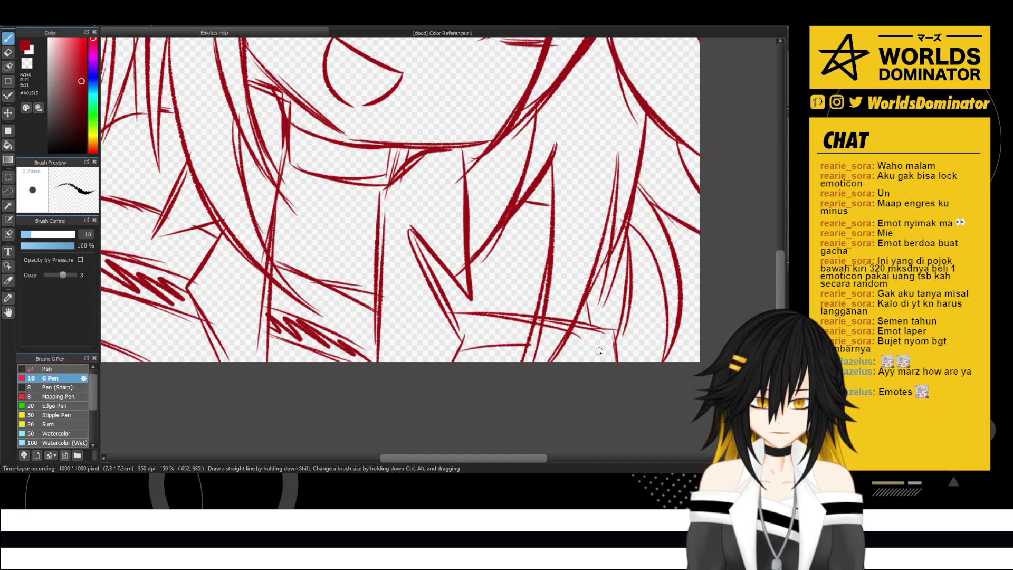
mouse_move(462, 360)
left_mouse_down()
mouse_move(501, 341)
mouse_move(504, 360)
mouse_move(559, 352)
mouse_move(604, 387)
left_mouse_up()
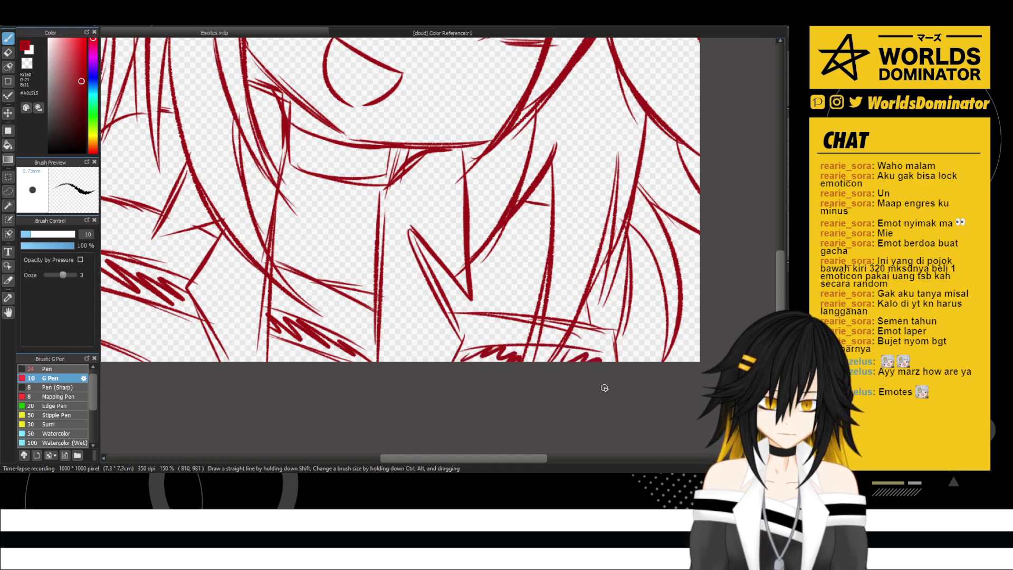
scroll(592, 177, "down", 2)
scroll(564, 260, "down", 1)
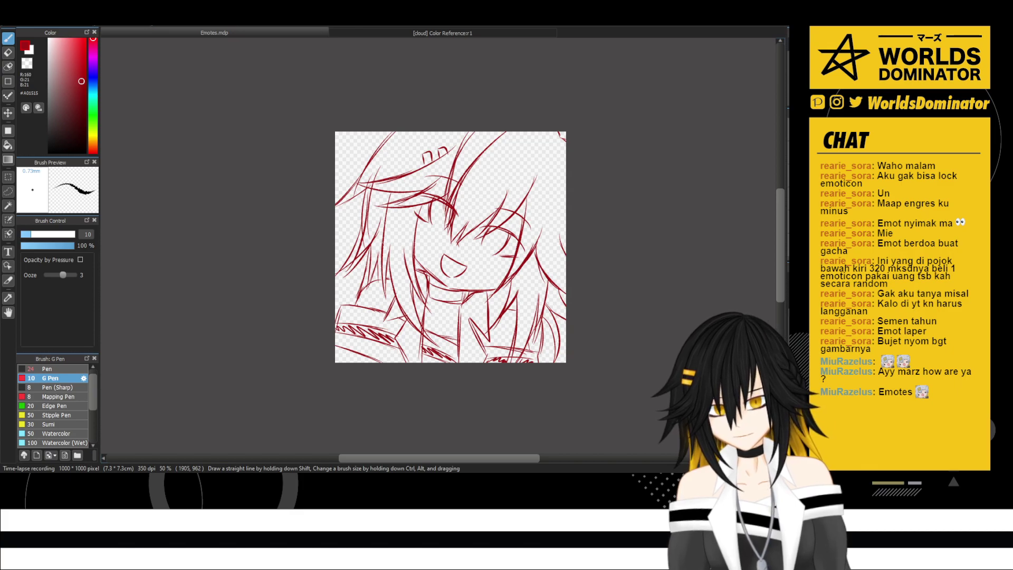
- With the first eye sketch hidden, draw two wide round eyes as thick concentric rings for an alternative expression
scroll(537, 243, "up", 1)
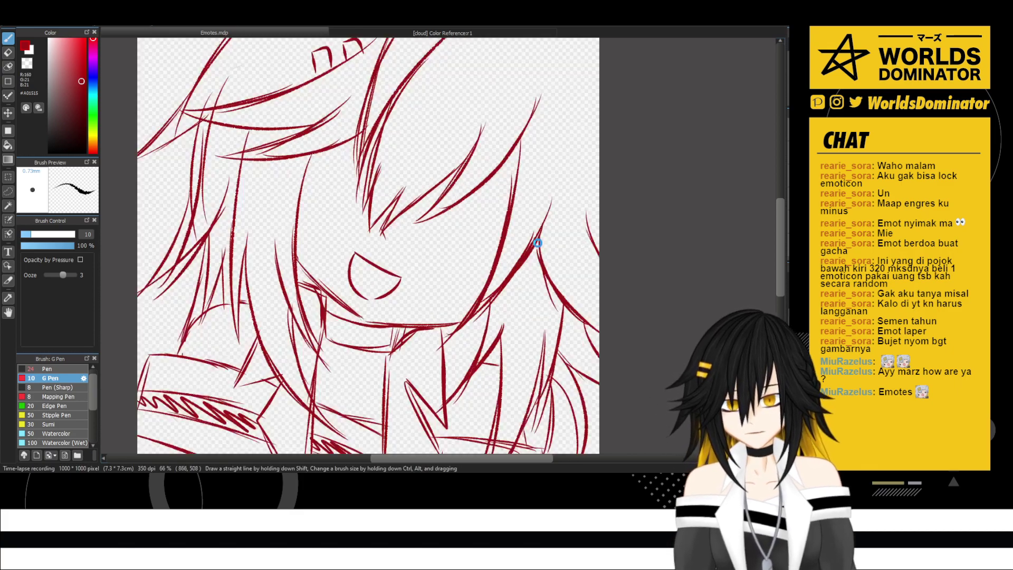
scroll(537, 243, "up", 1)
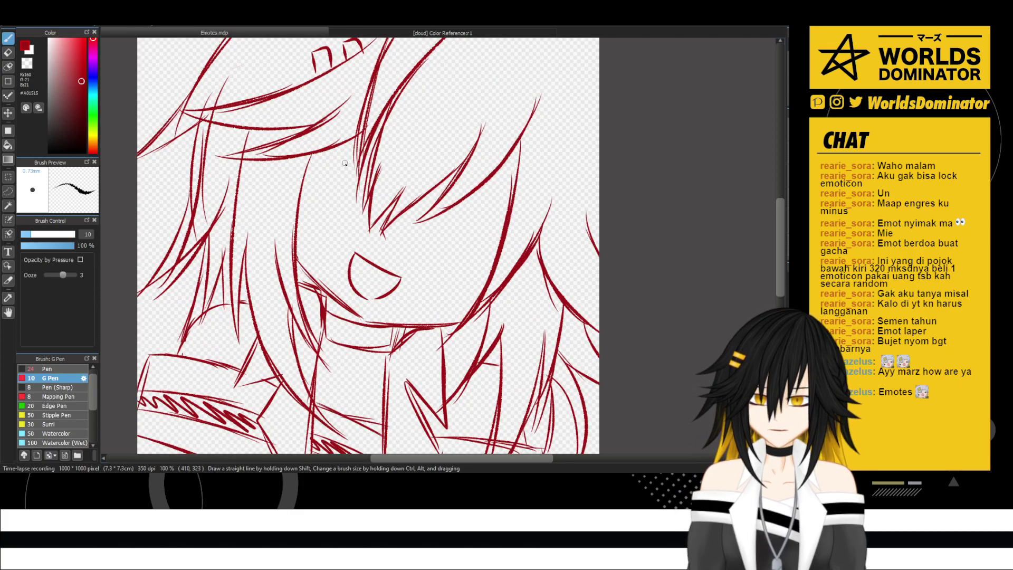
mouse_move(318, 183)
left_mouse_down()
mouse_move(337, 153)
mouse_move(369, 190)
mouse_move(312, 180)
mouse_move(328, 149)
left_mouse_up()
mouse_move(466, 200)
left_mouse_down()
mouse_move(423, 207)
mouse_move(491, 224)
mouse_move(422, 242)
mouse_move(496, 211)
mouse_move(476, 253)
left_mouse_up()
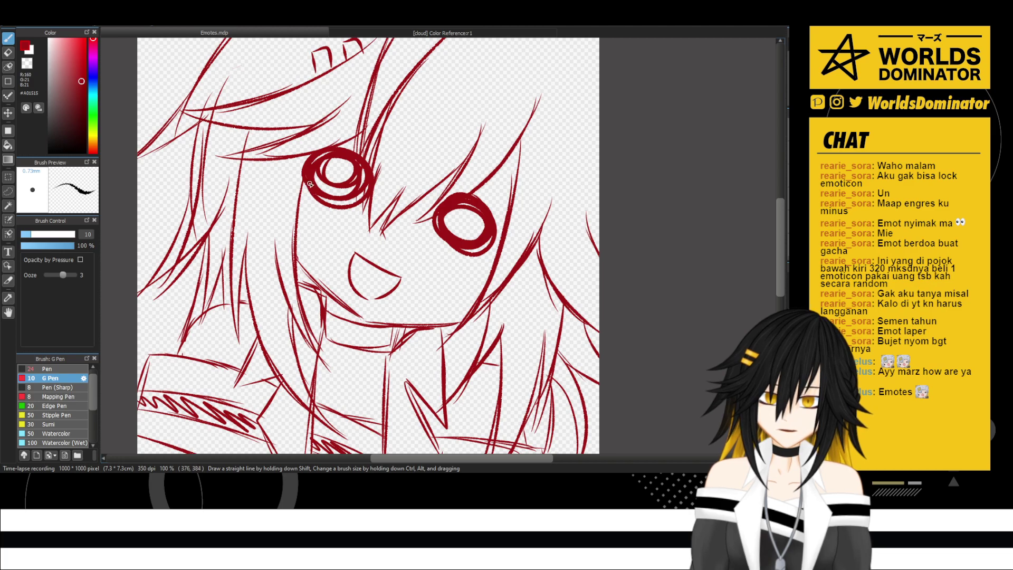
- Add short vertical shading strokes beneath and between the round eyes and under the fringe beside the right eye
mouse_move(309, 184)
left_mouse_down()
mouse_move(318, 210)
mouse_move(334, 201)
mouse_move(351, 207)
mouse_move(360, 228)
left_mouse_up()
mouse_move(367, 213)
left_mouse_down()
mouse_move(364, 229)
mouse_move(430, 228)
left_mouse_up()
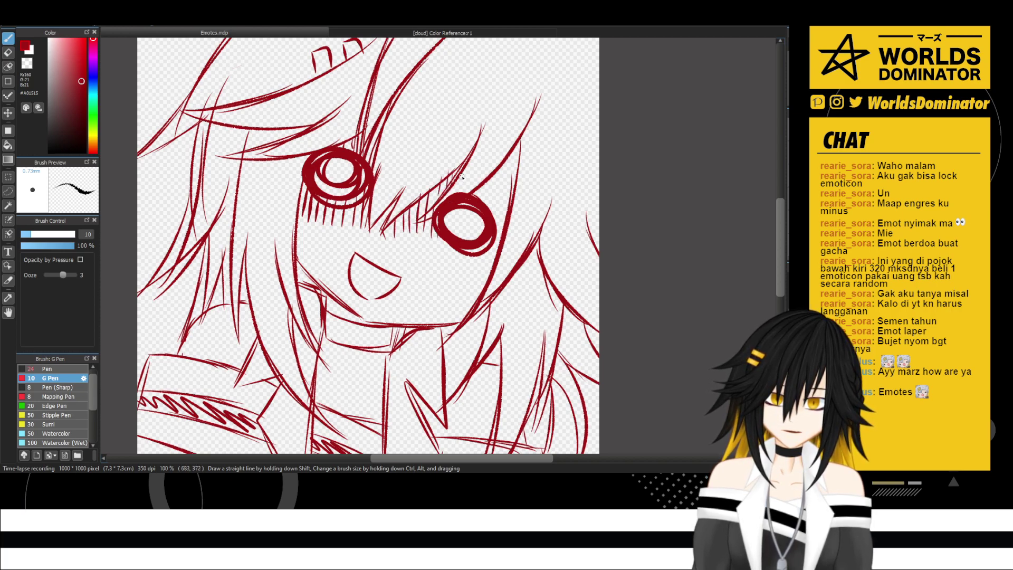
mouse_move(479, 206)
left_mouse_down()
mouse_move(511, 216)
mouse_move(493, 236)
left_mouse_up()
scroll(492, 258, "down", 3)
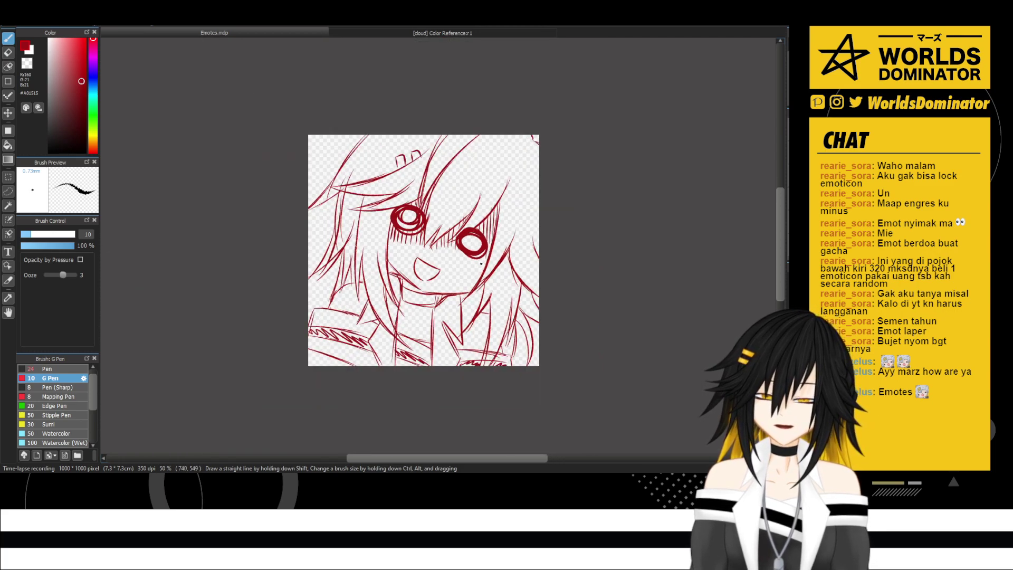
scroll(491, 257, "up", 5)
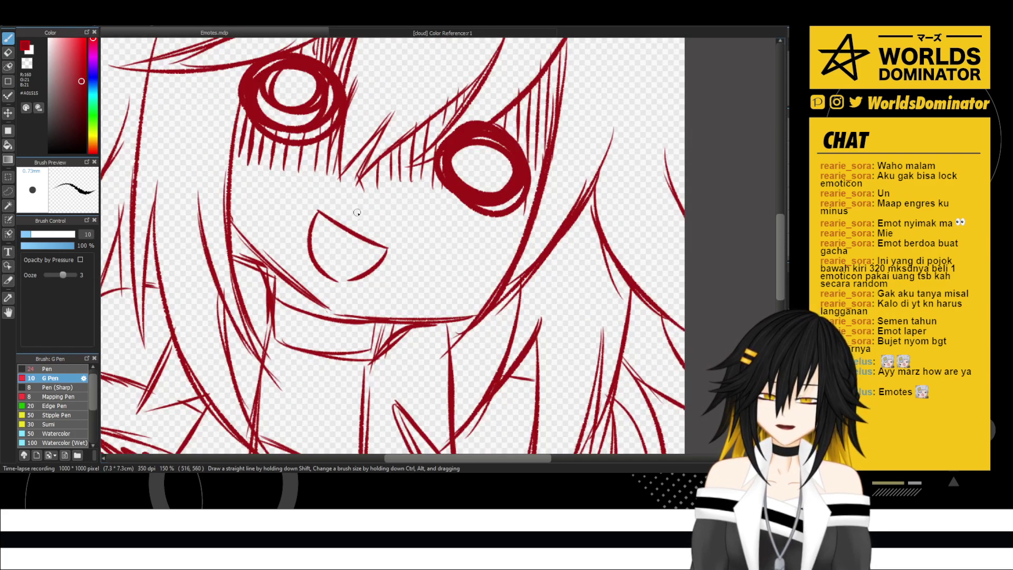
mouse_move(420, 157)
left_mouse_down()
mouse_move(435, 153)
mouse_move(461, 206)
mouse_move(523, 222)
left_mouse_up()
scroll(521, 158, "down", 4)
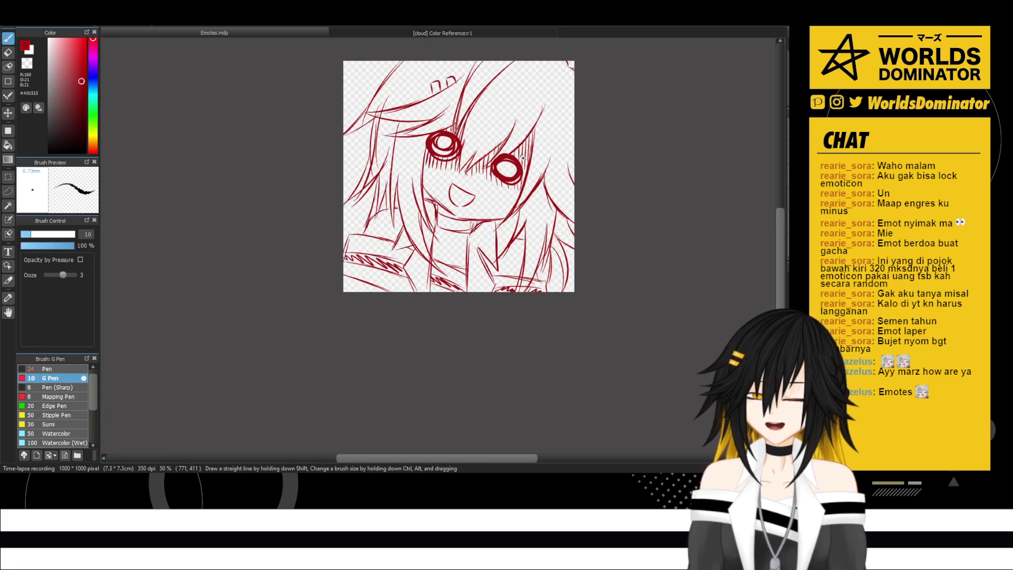
- Switch from the round-eye sketch back to the first eye sketch and fade the whole sketch to a light tint
scroll(522, 158, "up", 1)
scroll(569, 153, "up", 2)
scroll(591, 175, "down", 1)
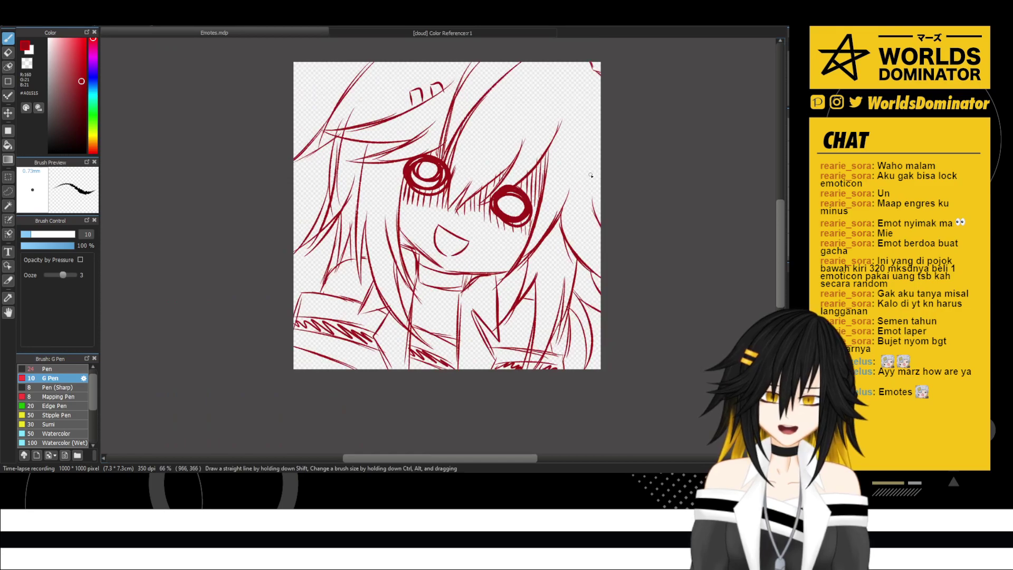
key("ctrl+z")
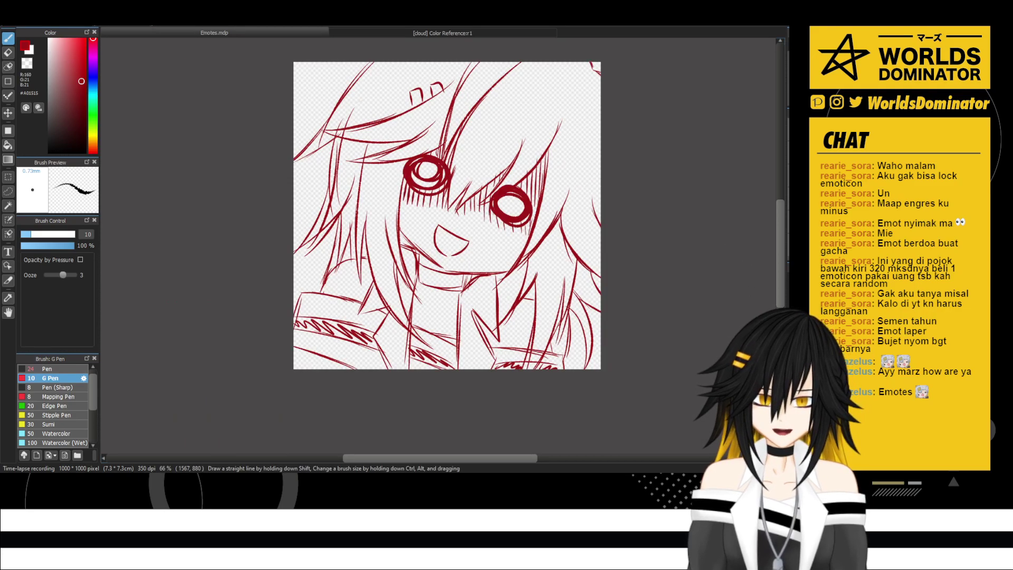
key("ctrl+y")
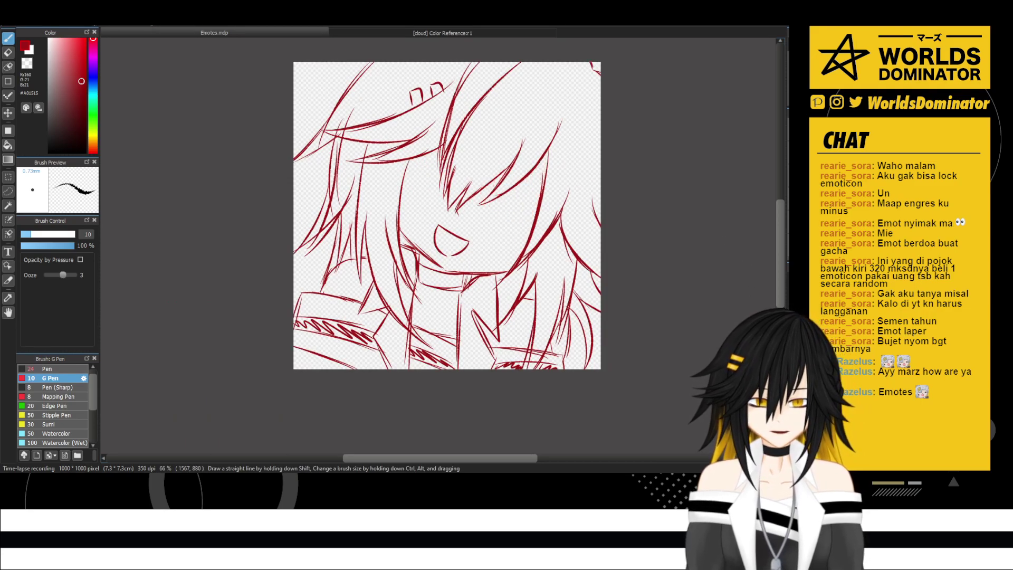
key("ctrl+z")
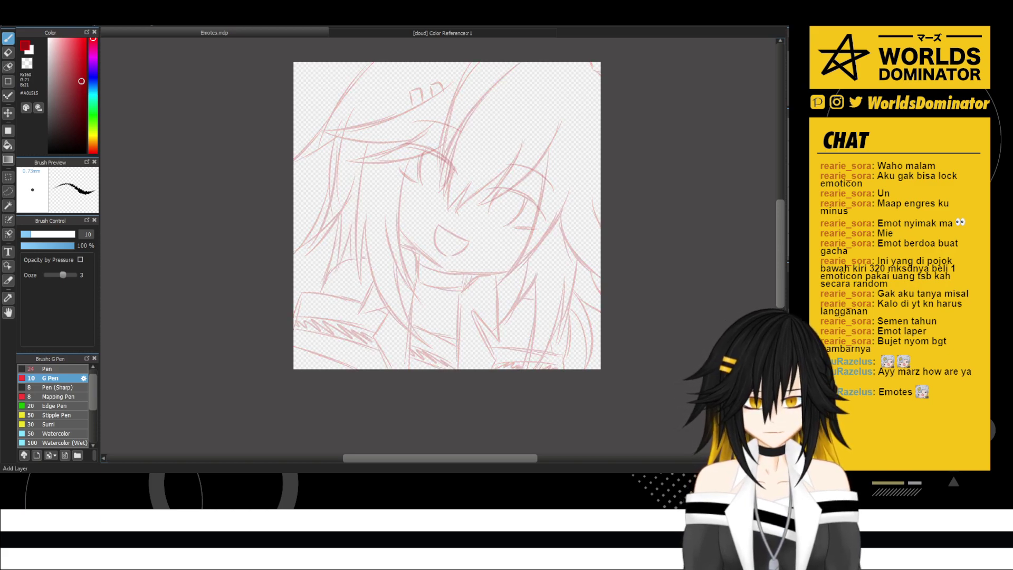
- Set the G Pen colour to black (#000000) for drawing over the faded sketch
left_click_drag(59, 115, 48, 153)
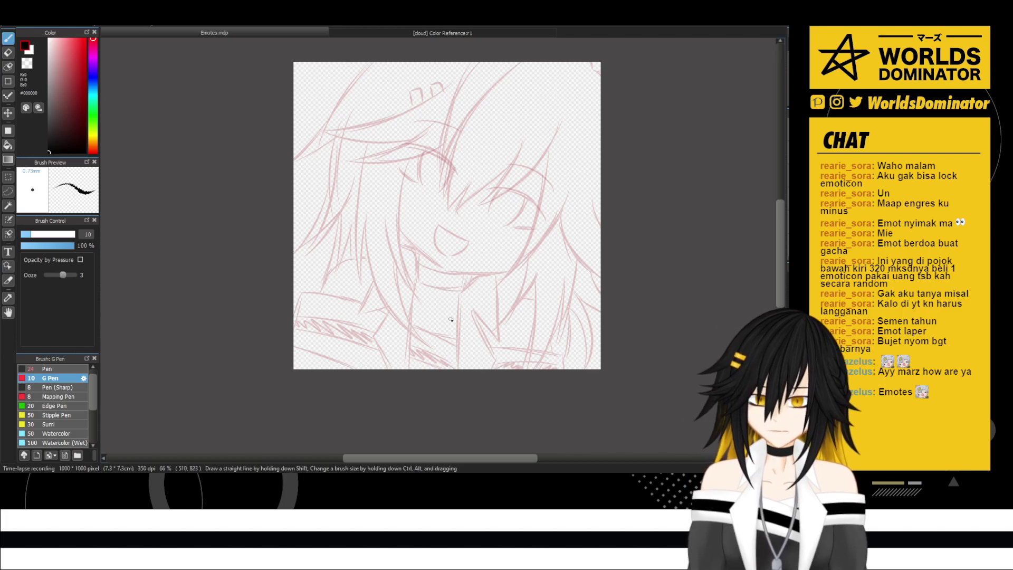
scroll(466, 302, "down", 2)
scroll(492, 233, "up", 1)
scroll(493, 235, "up", 2)
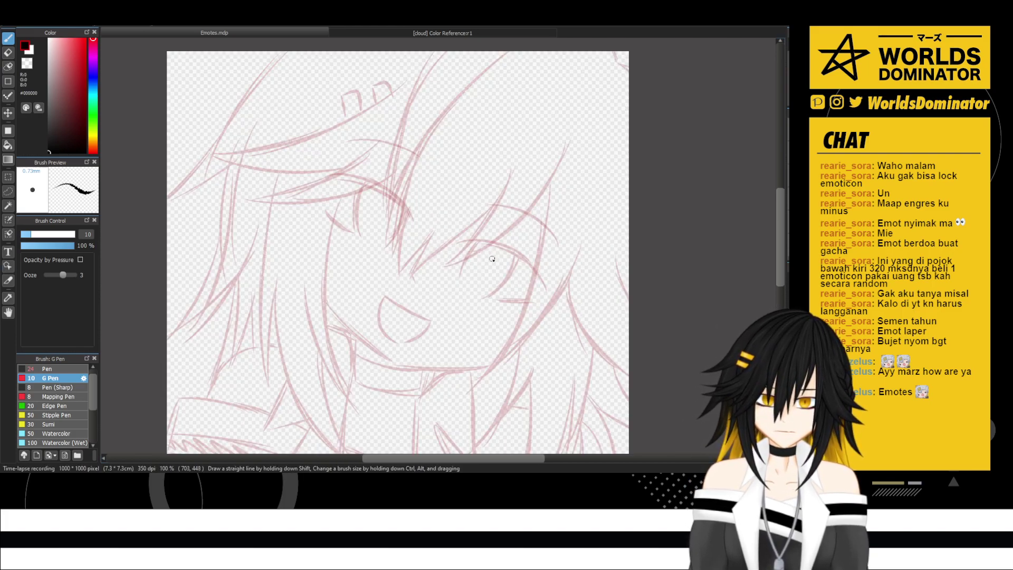
scroll(558, 337, "down", 1)
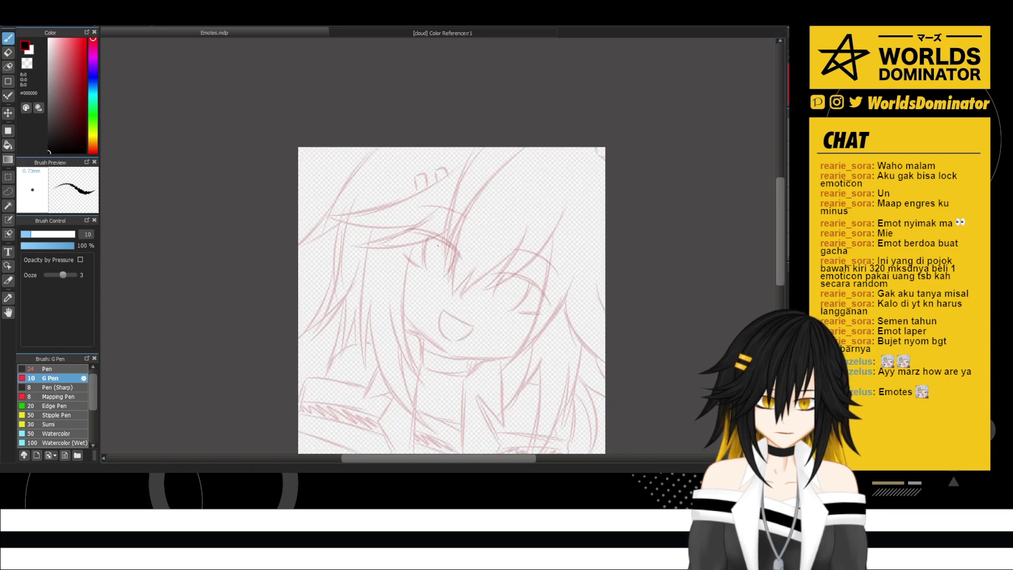
- Ink the short angular line in the canvas's upper-right corner in black over the sketch
mouse_move(558, 337)
left_mouse_down()
mouse_move(576, 182)
mouse_move(576, 308)
mouse_move(580, 299)
mouse_move(556, 340)
left_mouse_up()
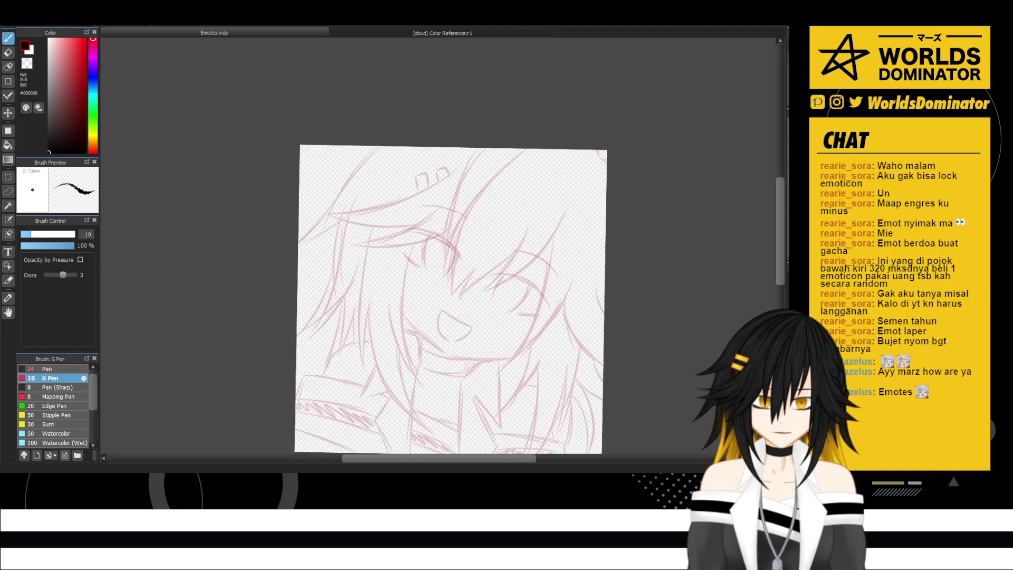
key("Up")
scroll(478, 168, "up", 3)
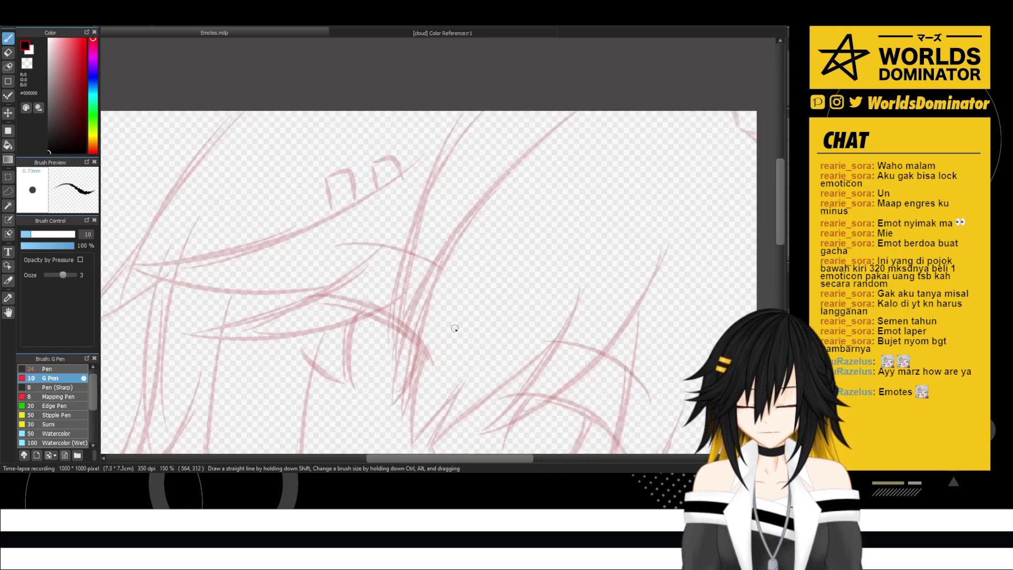
left_click_drag(545, 250, 424, 262)
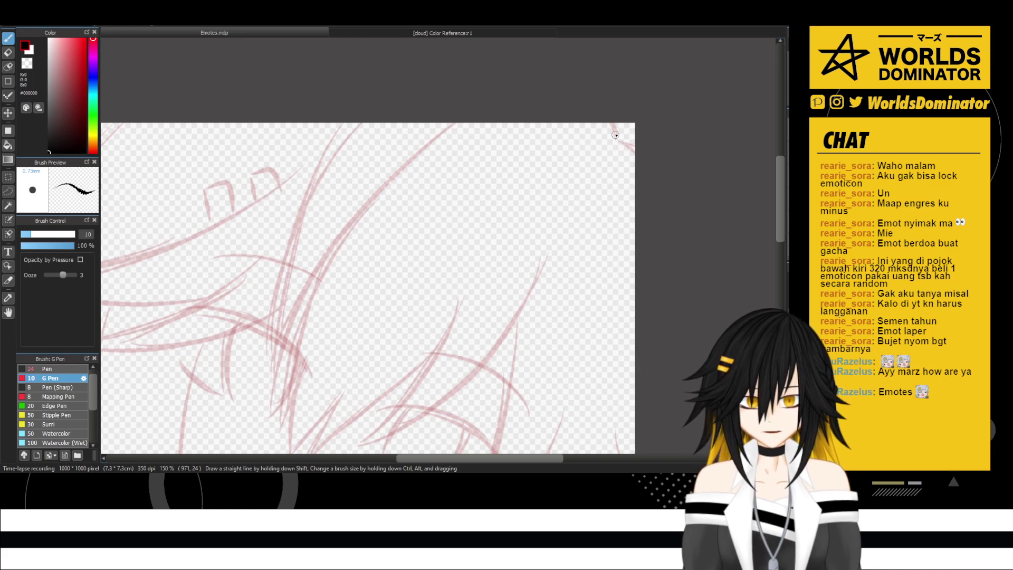
mouse_move(616, 140)
left_mouse_down()
mouse_move(604, 116)
mouse_move(647, 169)
left_mouse_up()
key("ctrl+z")
key("ctrl+z")
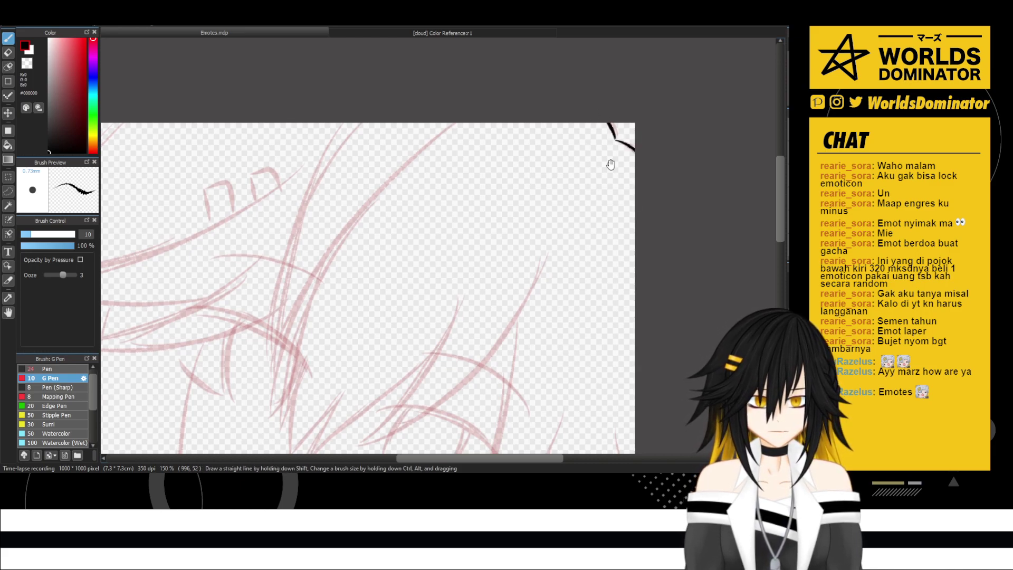
- Ink the large central fringe lock with two long curved strokes running between the canvas's top edge and a shared point between the eyes
left_click_drag(451, 218, 506, 169)
mouse_move(437, 49)
left_mouse_down()
mouse_move(358, 167)
mouse_move(345, 336)
mouse_move(377, 75)
left_mouse_up()
key("ctrl+z")
key("ctrl+z")
mouse_move(327, 347)
left_mouse_down()
mouse_move(337, 222)
mouse_move(390, 75)
left_mouse_up()
mouse_move(325, 346)
left_mouse_down()
mouse_move(385, 195)
mouse_move(505, 76)
left_mouse_up()
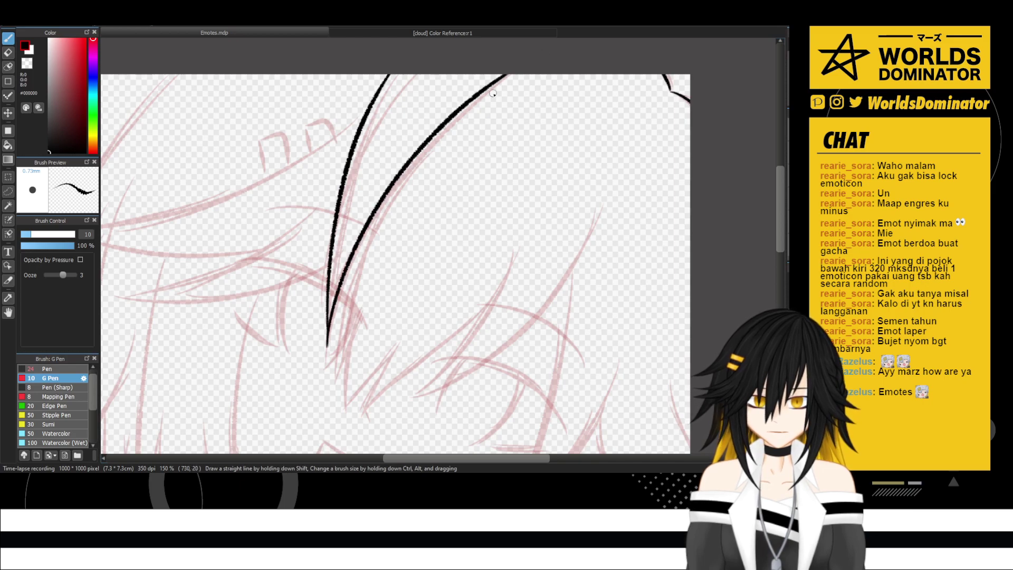
key("ctrl+z")
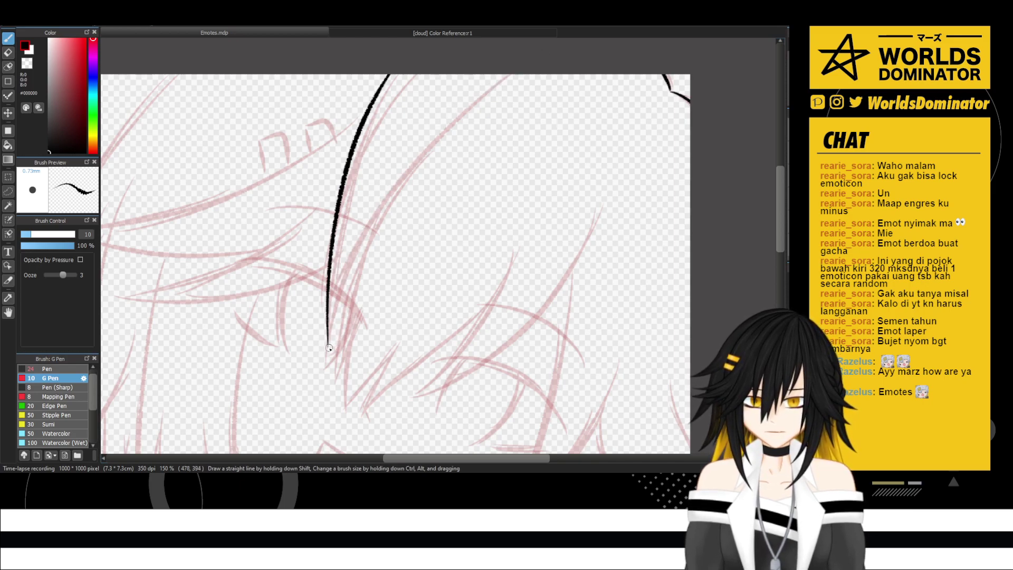
left_click_drag(328, 346, 499, 75)
key("ctrl+z")
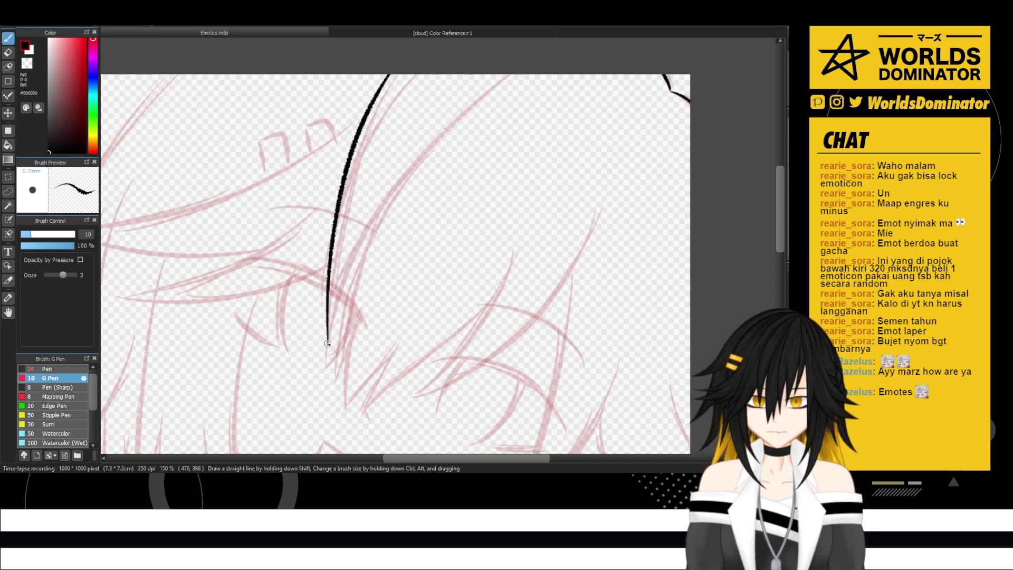
left_click_drag(327, 343, 552, 52)
- Ink the long outer curve of the right fringe lock, sweeping down and inward across the right eye sketch
scroll(584, 179, "down", 3)
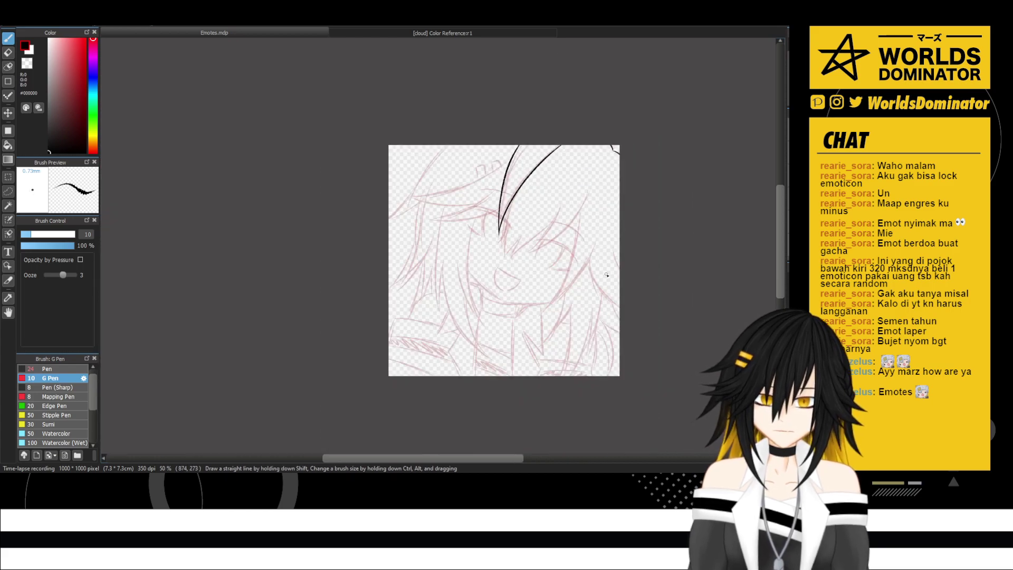
scroll(597, 245, "up", 2)
scroll(559, 215, "up", 2)
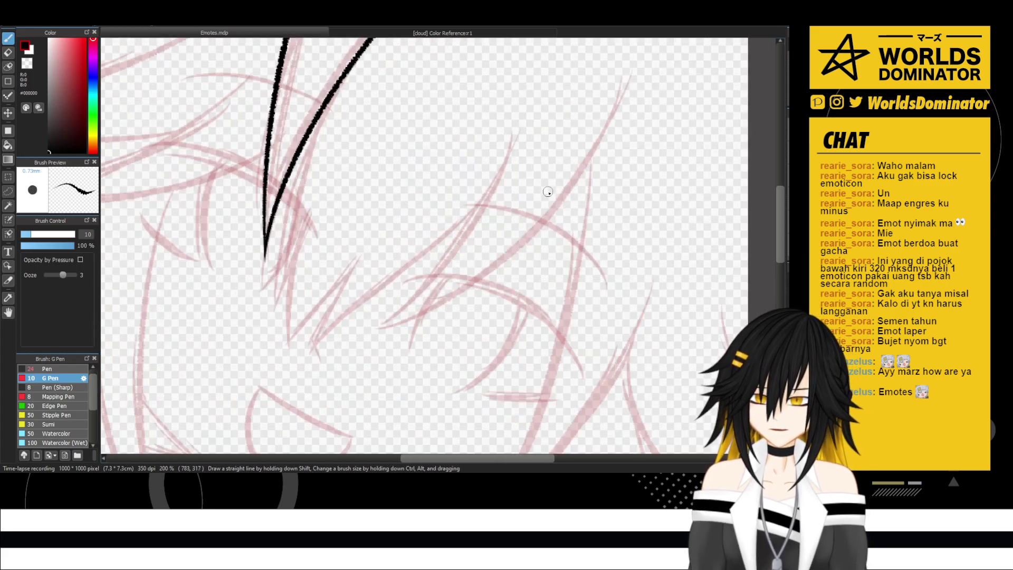
left_click_drag(548, 192, 535, 225)
left_click_drag(612, 94, 404, 360)
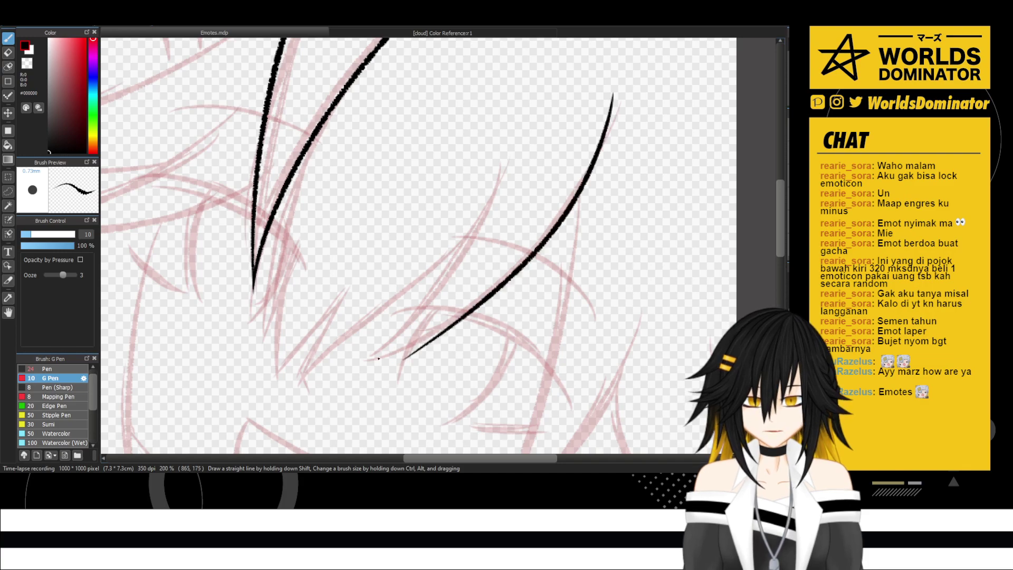
key("ctrl+z")
mouse_move(621, 93)
left_mouse_down()
mouse_move(541, 251)
mouse_move(380, 364)
mouse_move(621, 109)
mouse_move(369, 361)
mouse_move(482, 170)
left_mouse_up()
key("ctrl+z")
key("ctrl+z")
- Ink the shorter inner curve of the right fringe lock, rising from the outer curve's pointed tip
mouse_move(364, 362)
left_mouse_down()
mouse_move(436, 288)
mouse_move(482, 142)
left_mouse_up()
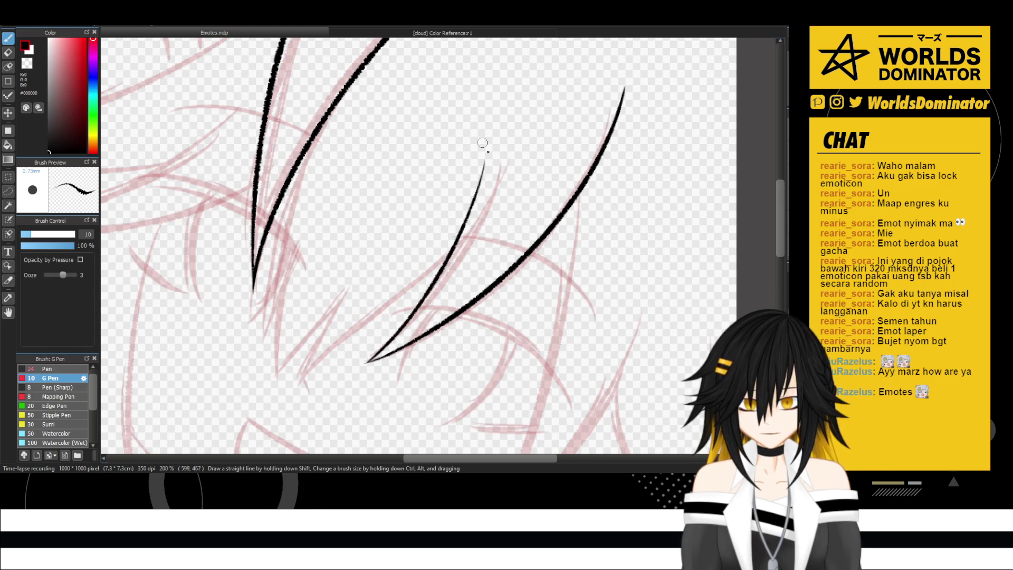
key("ctrl+z")
left_click_drag(365, 363, 498, 156)
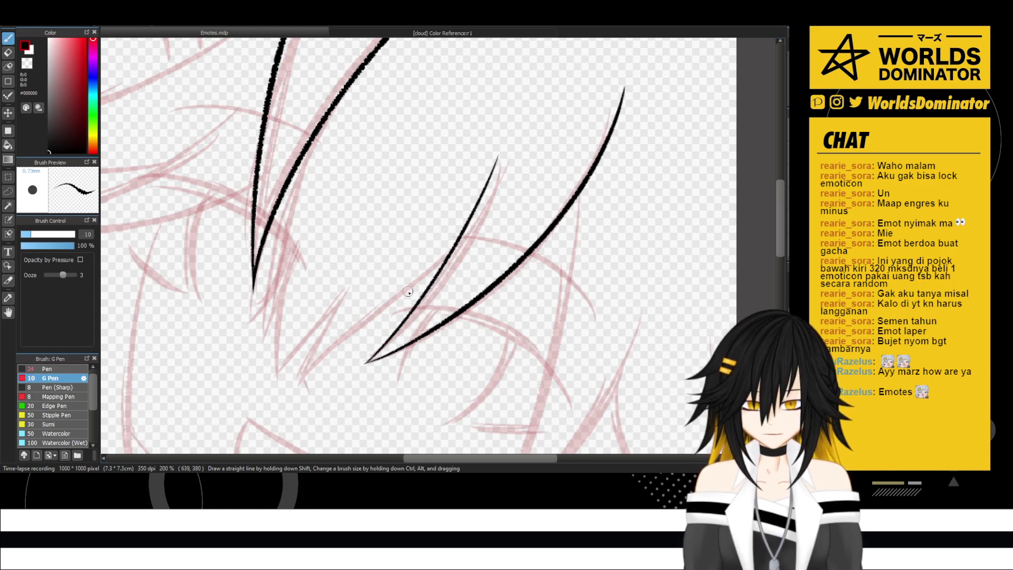
key("ctrl+z")
mouse_move(366, 363)
left_mouse_down()
mouse_move(469, 247)
mouse_move(510, 138)
left_mouse_up()
key("ctrl+z")
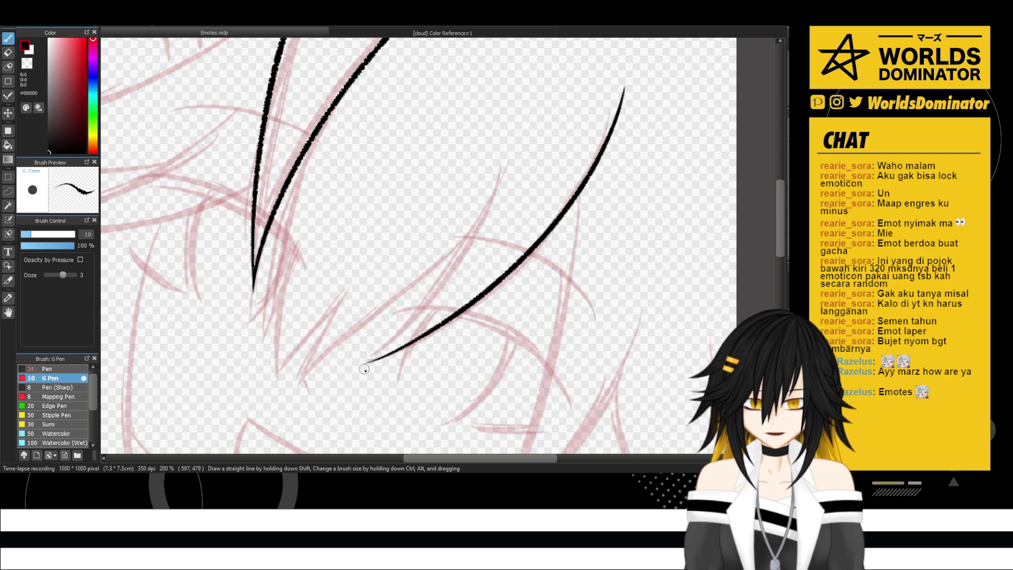
left_click_drag(365, 363, 490, 154)
key("ctrl+z")
left_click_drag(365, 363, 502, 176)
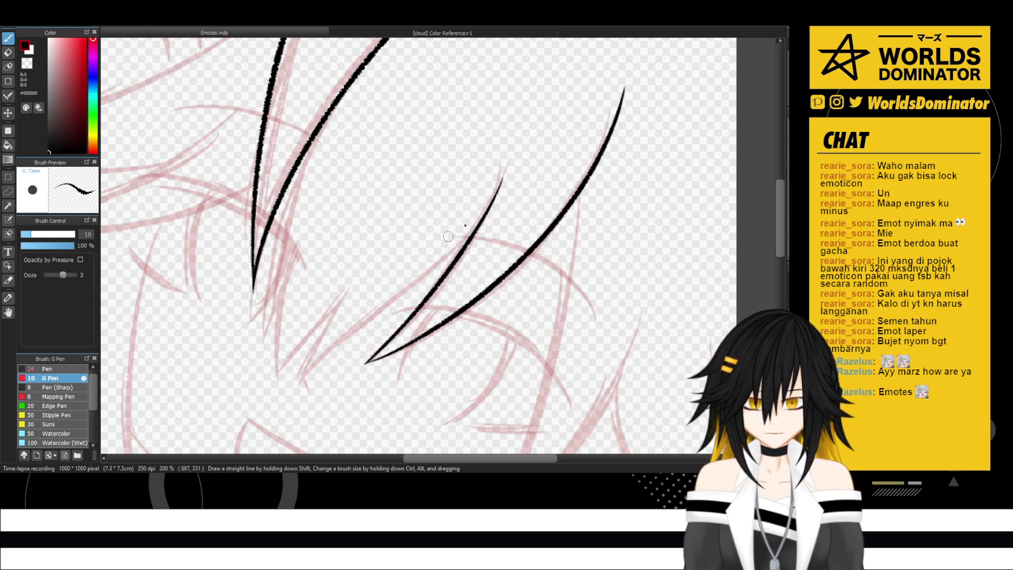
- Ink a slim pointed fringe tip branching off the right lock's inner curve, with a short return stroke upward
left_click_drag(487, 210, 317, 385)
key("ctrl+z")
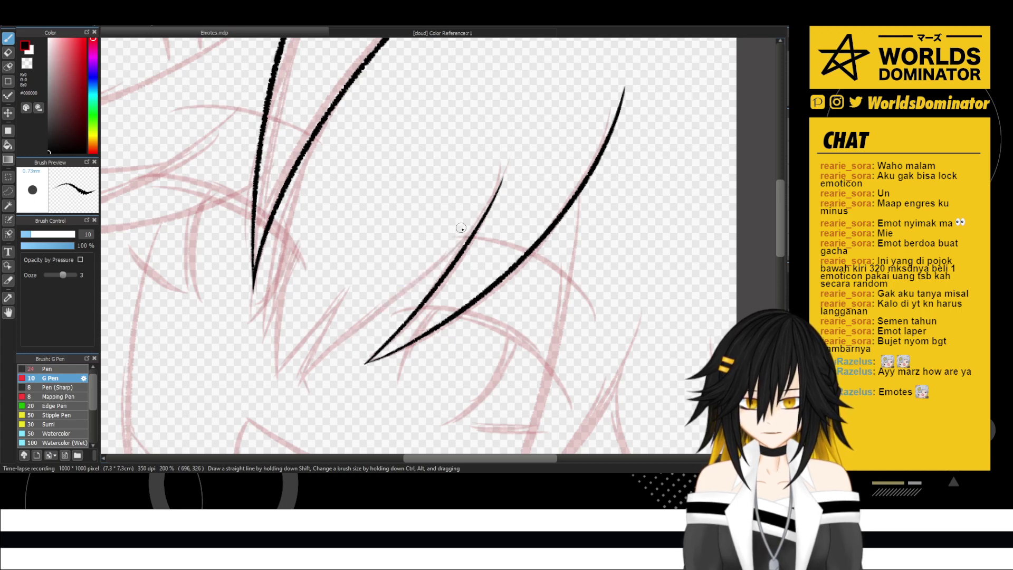
left_click_drag(487, 209, 320, 389)
key("ctrl+z")
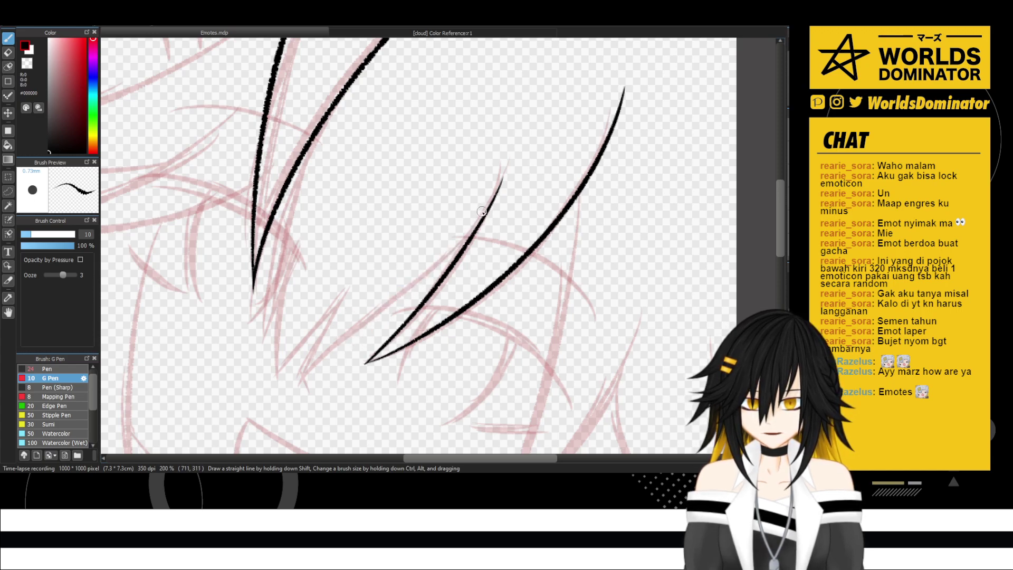
mouse_move(482, 211)
left_mouse_down()
mouse_move(331, 370)
mouse_move(361, 287)
mouse_move(347, 298)
mouse_move(361, 290)
mouse_move(290, 384)
left_mouse_up()
key("ctrl+z")
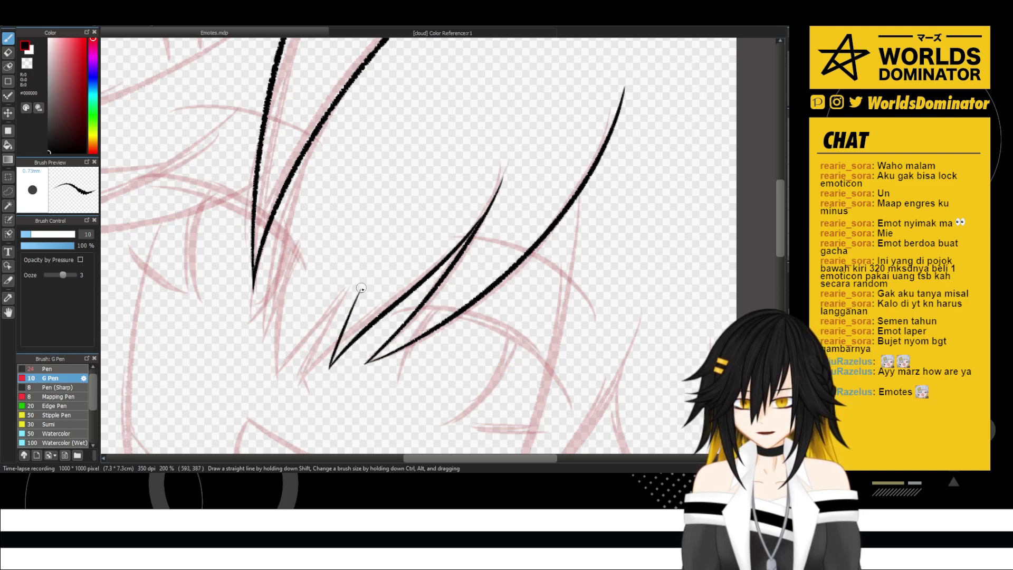
- Ink two narrow pointed fringe tips above the nose, joining the right fringe to the large central lock
left_click_drag(361, 288, 283, 386)
key("ctrl+z")
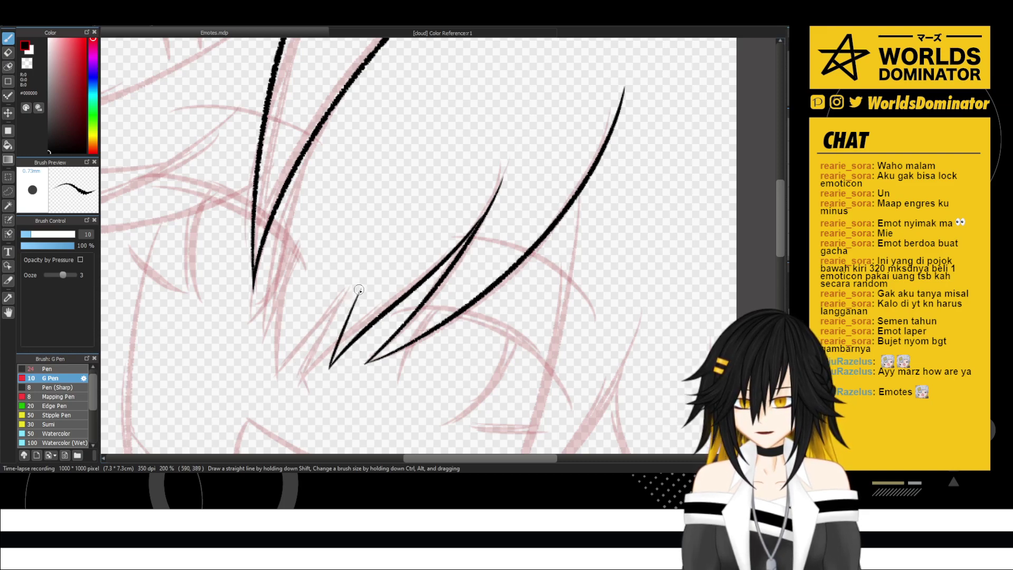
mouse_move(359, 290)
left_mouse_down()
mouse_move(278, 392)
mouse_move(319, 235)
left_mouse_up()
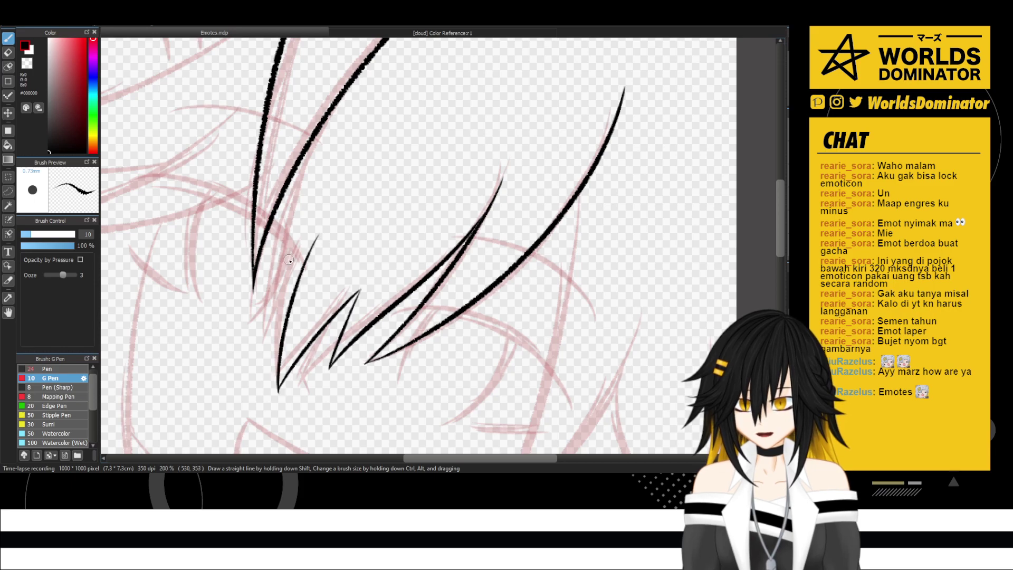
left_click_drag(318, 134, 268, 333)
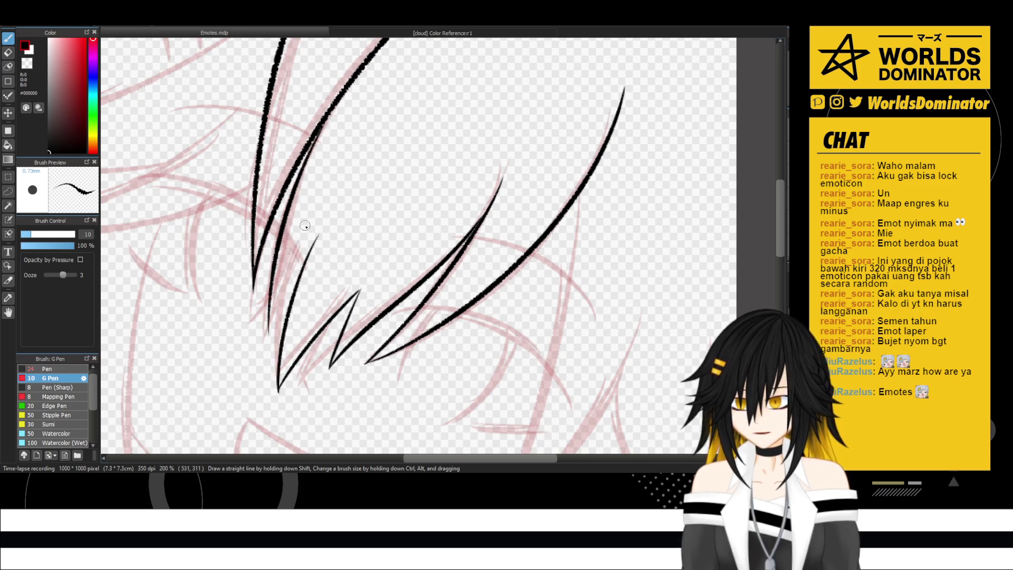
mouse_move(318, 235)
left_mouse_down()
mouse_move(272, 311)
mouse_move(269, 334)
left_mouse_up()
key("ctrl+z")
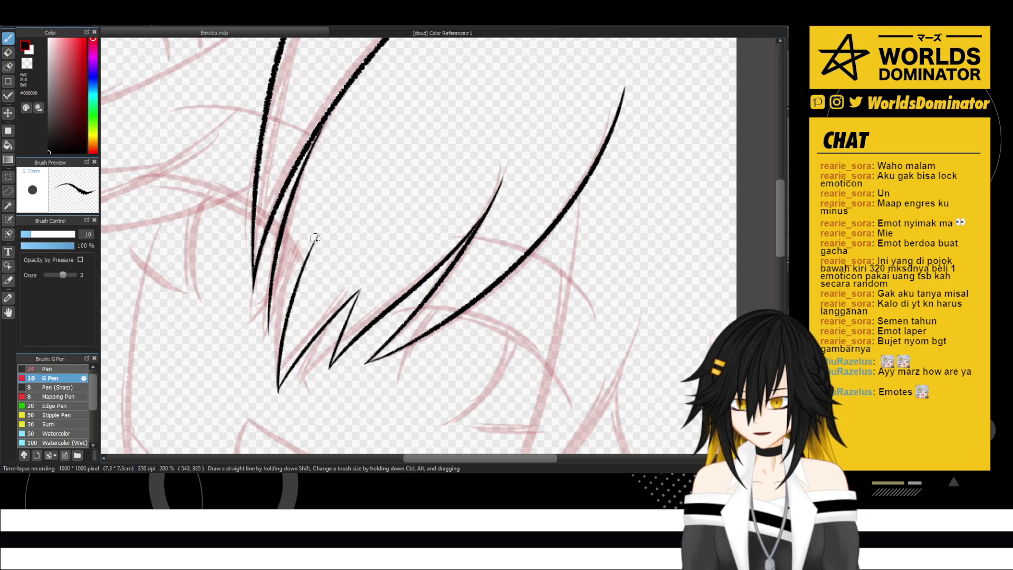
mouse_move(318, 234)
left_mouse_down()
mouse_move(265, 322)
mouse_move(261, 348)
left_mouse_up()
- Erase the stray line end overshooting the narrow fringe tip beside the central lock
scroll(266, 332, "down", 3)
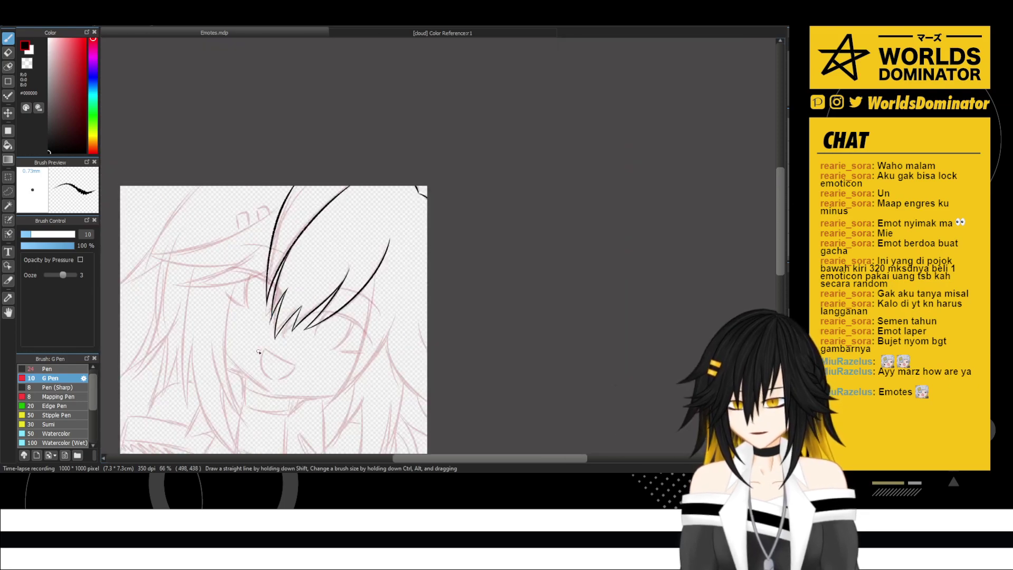
scroll(240, 378, "up", 2)
scroll(284, 306, "down", 2)
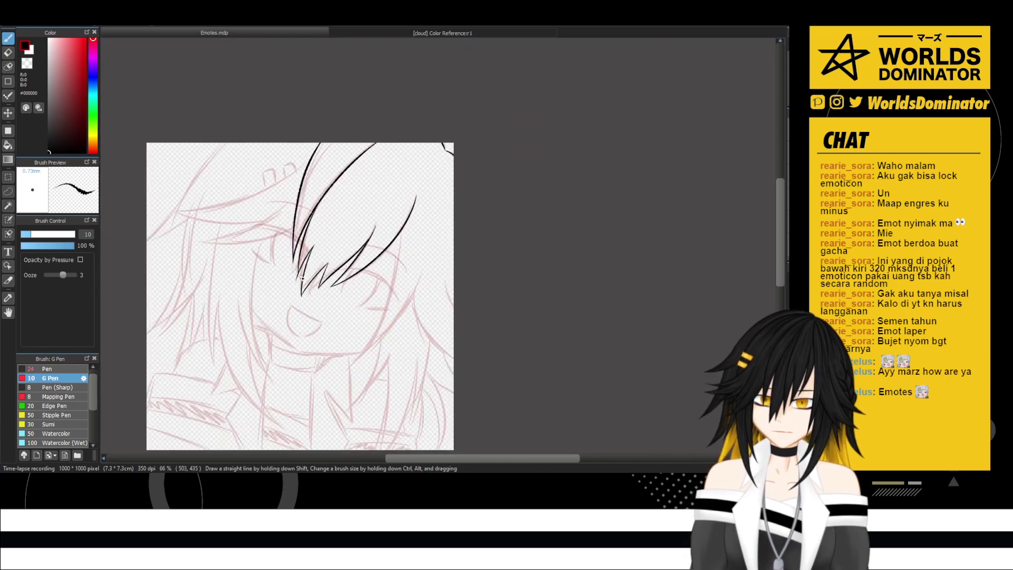
scroll(301, 277, "up", 2)
scroll(288, 248, "up", 2)
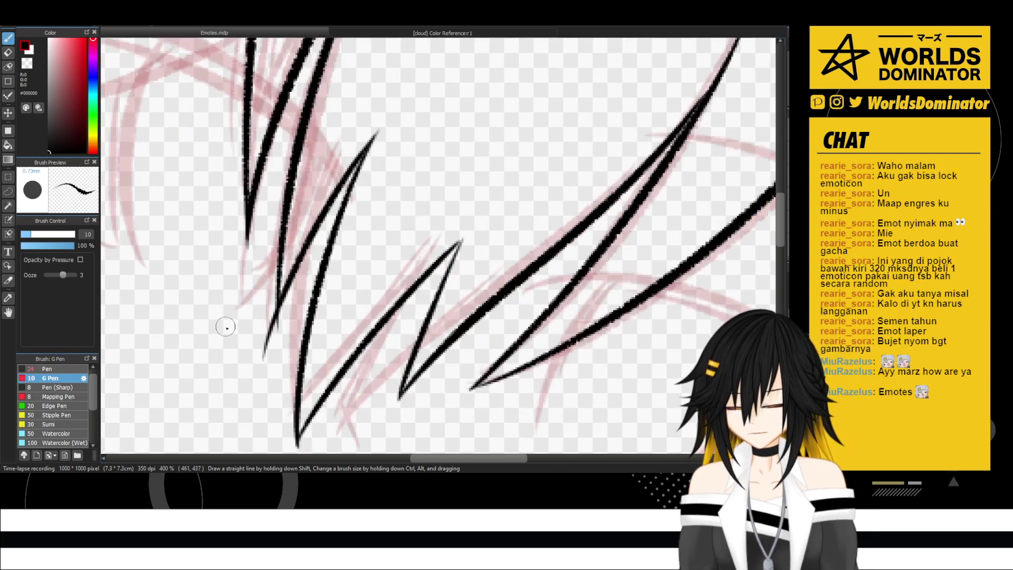
key("e")
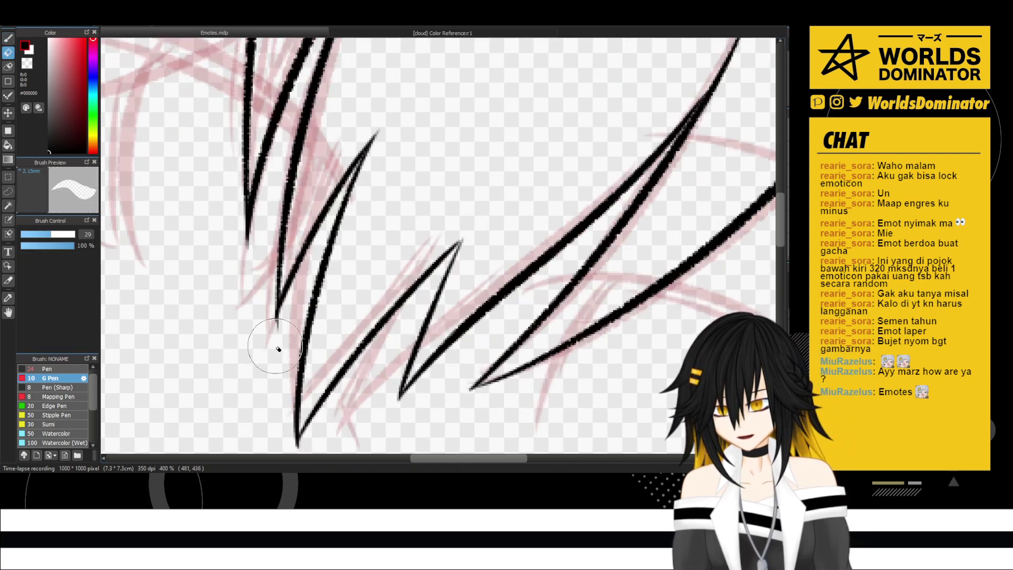
left_click_drag(275, 345, 274, 365)
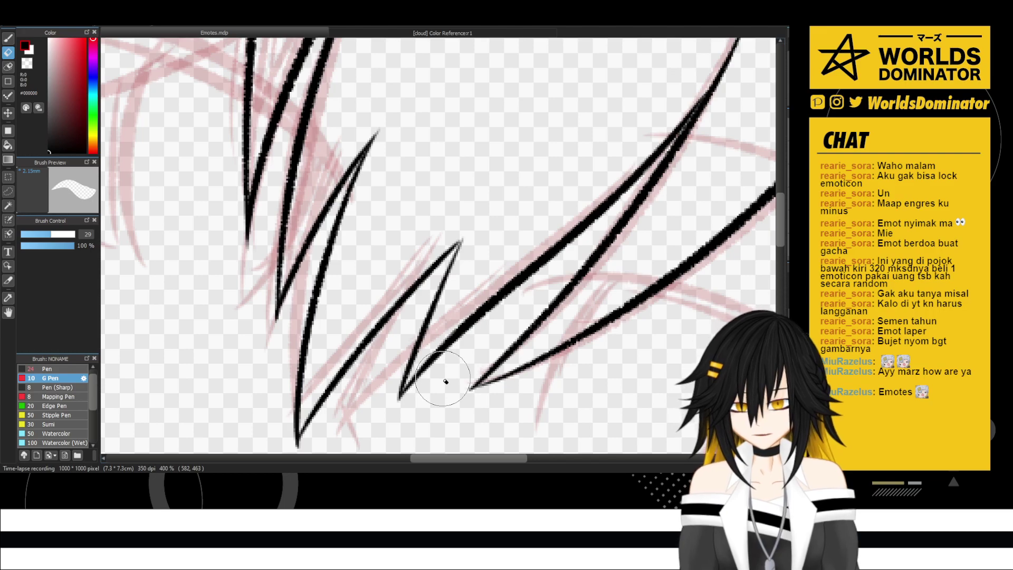
scroll(446, 381, "down", 4)
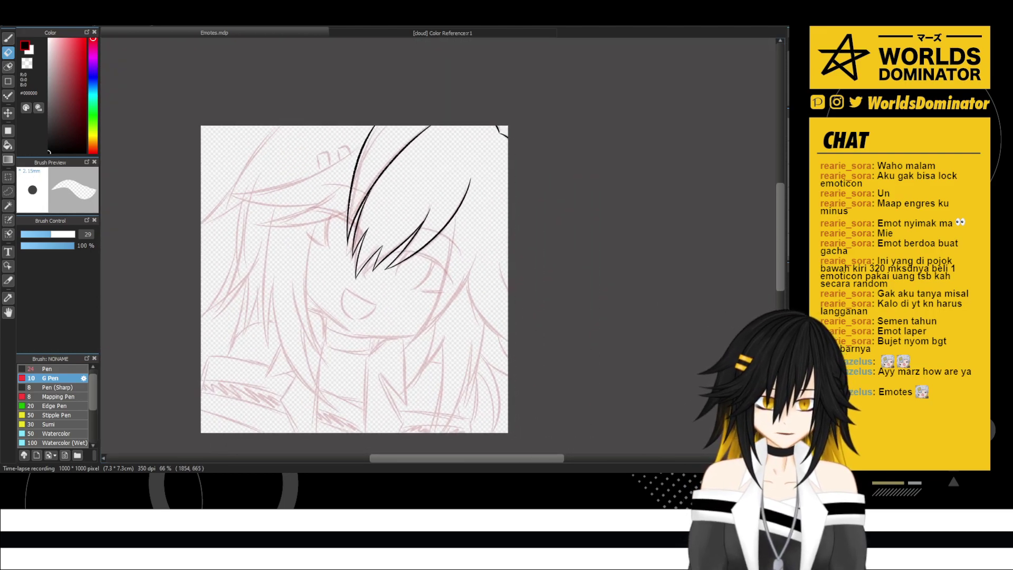
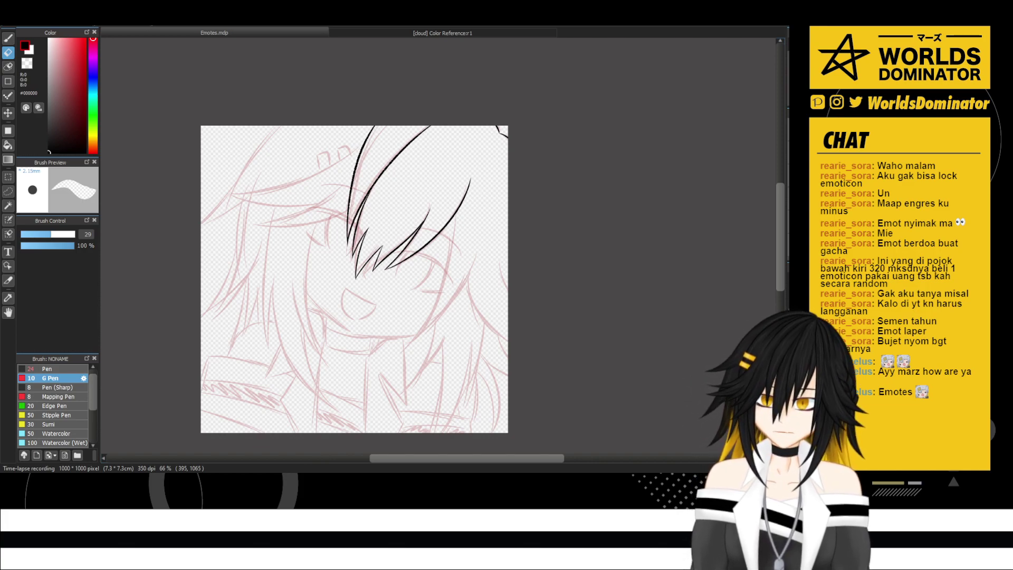
scroll(344, 446, "up", 2)
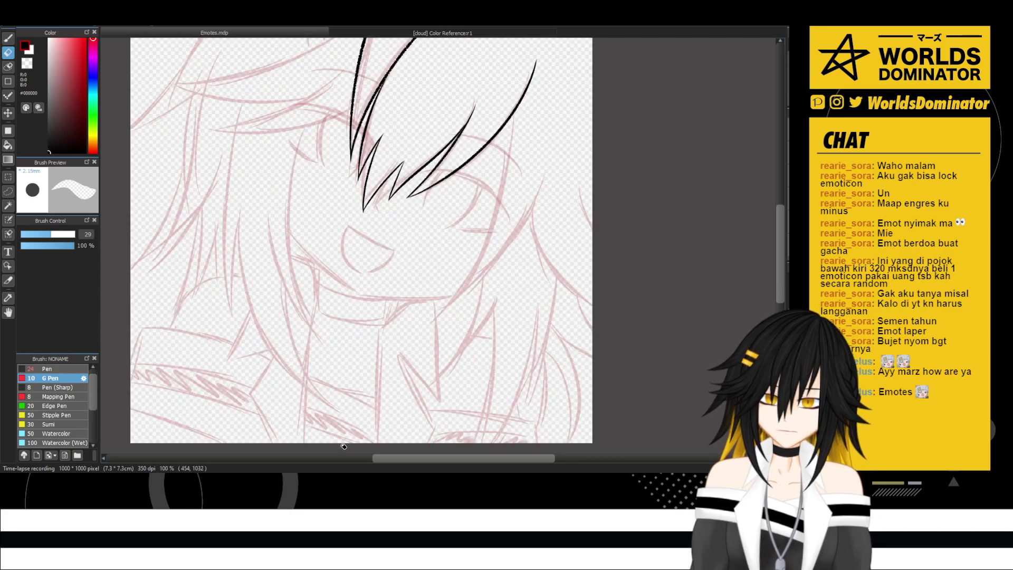
scroll(344, 447, "down", 2)
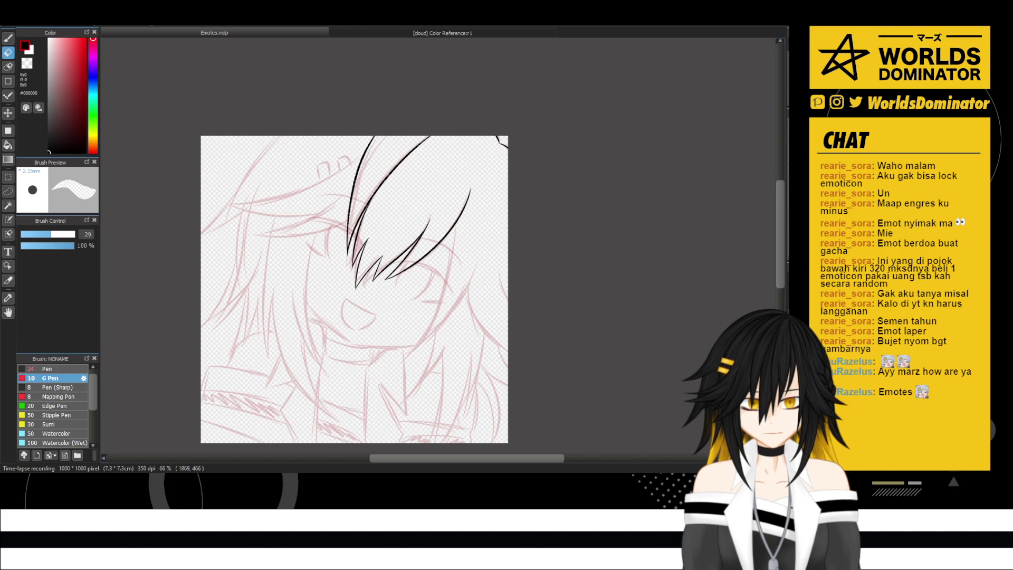
- With the G Pen, ink a long curved hair strand from the right fringe lock down past the right eye to below the jaw
scroll(500, 319, "up", 2)
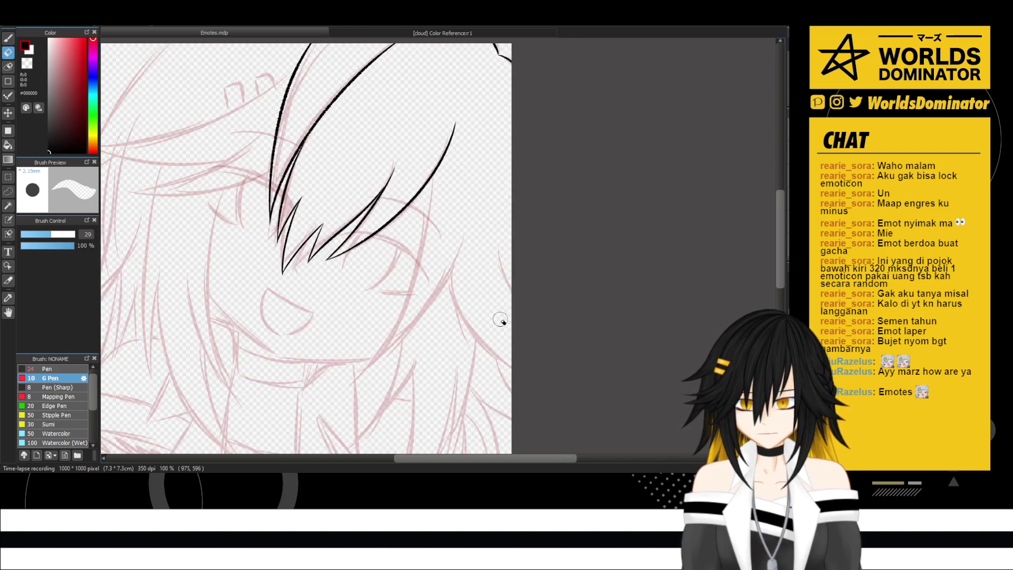
key("b")
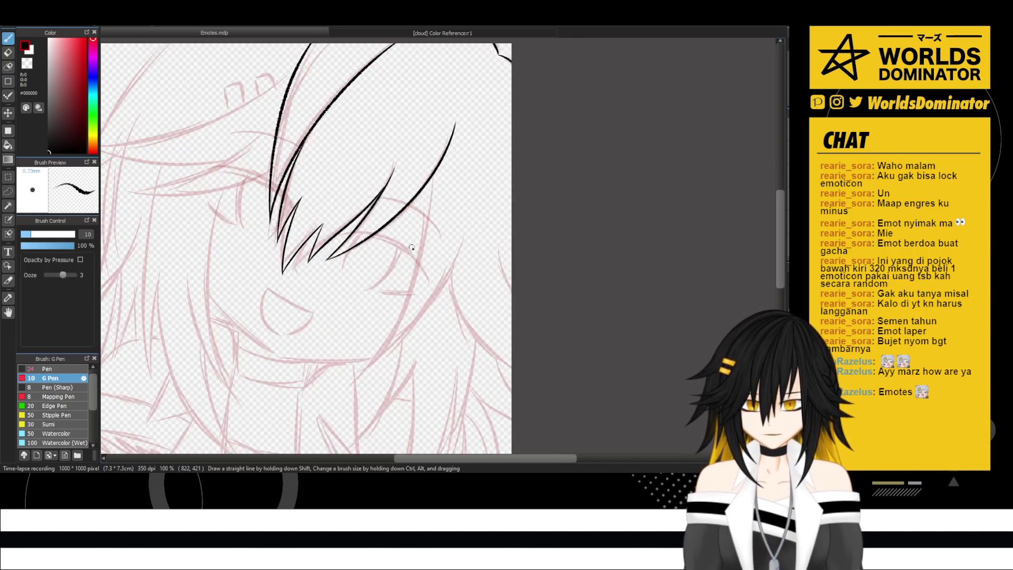
left_click_drag(433, 173, 379, 344)
key("ctrl+z")
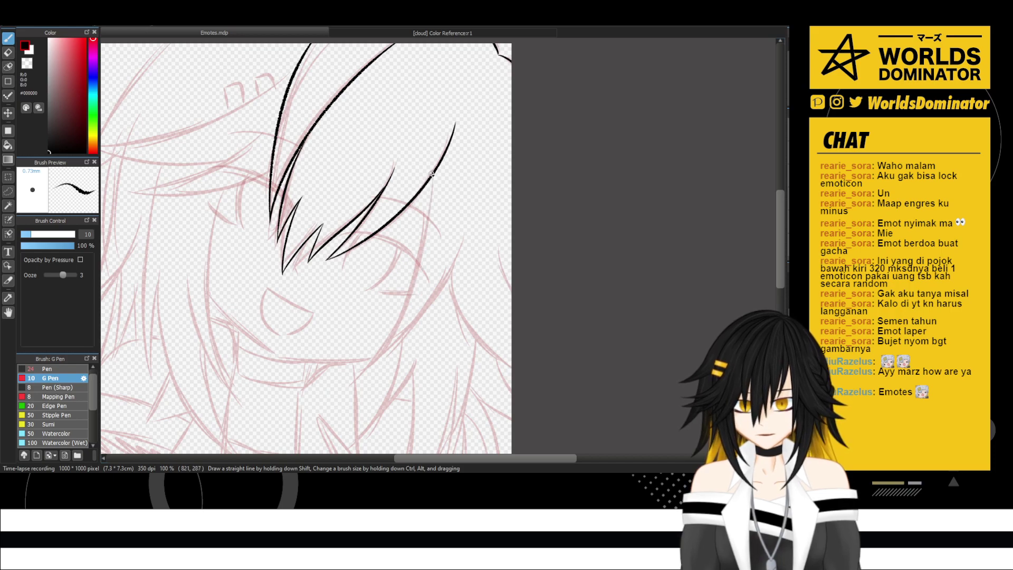
left_click_drag(434, 174, 337, 375)
key("ctrl+z")
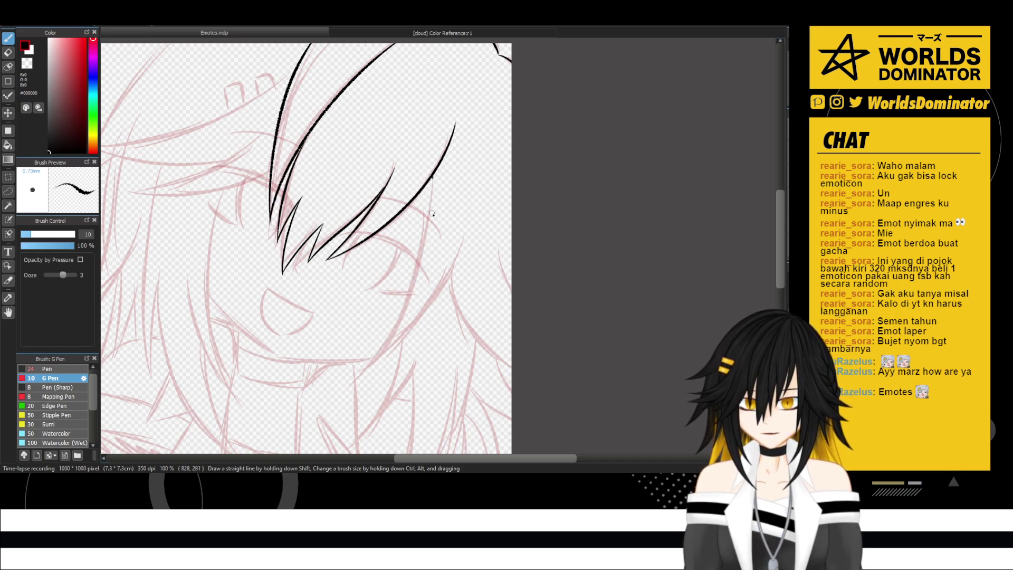
left_click_drag(433, 178, 356, 390)
key("ctrl+z")
left_click_drag(432, 177, 386, 384)
key("ctrl+z")
mouse_move(429, 176)
left_mouse_down()
mouse_move(429, 217)
mouse_move(373, 385)
left_mouse_up()
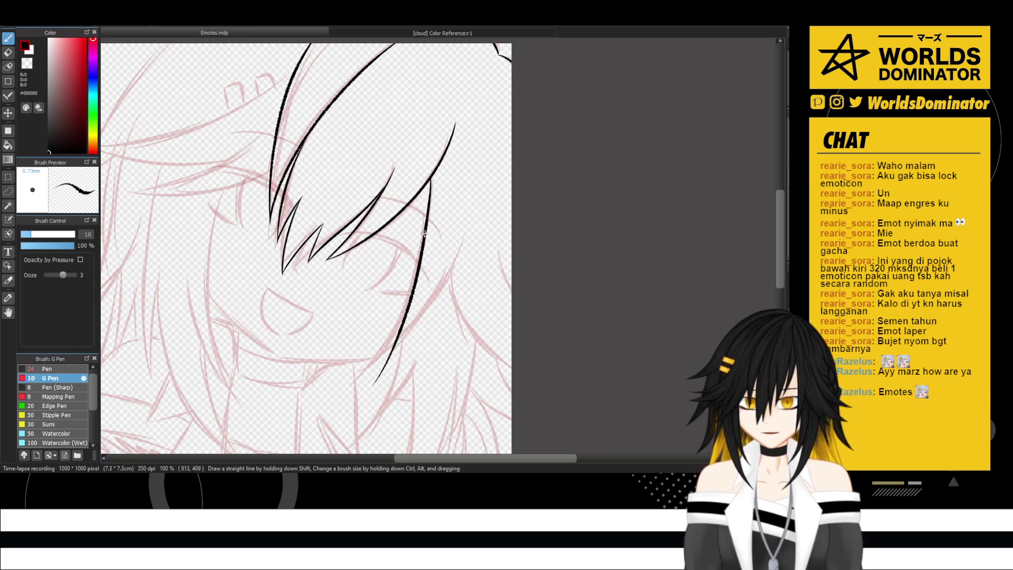
- Ink the outer curved edge of the right side lock, meeting the inner strand in a point below the jaw
left_click_drag(482, 132, 375, 370)
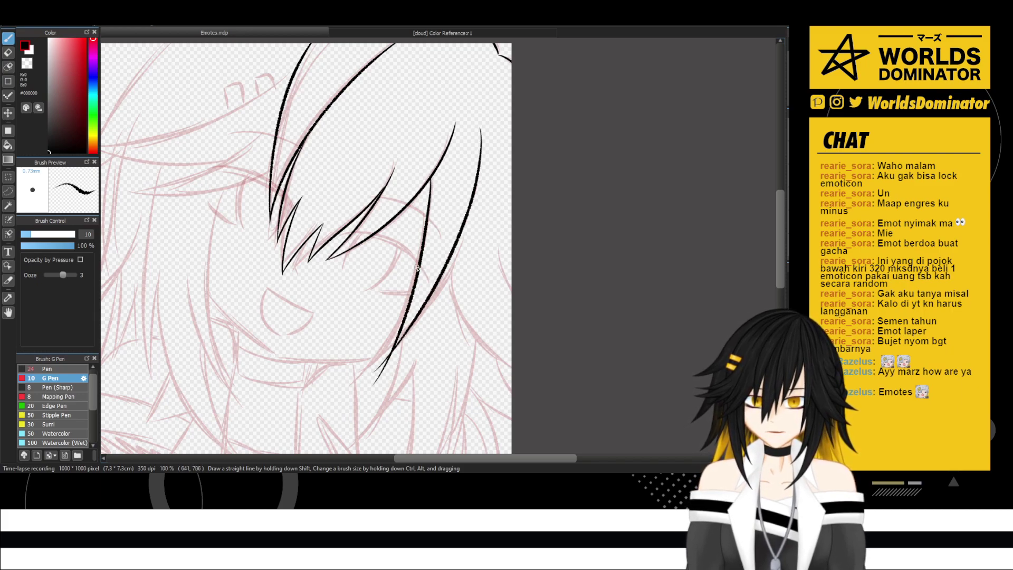
key("ctrl+z")
left_click_drag(477, 177, 355, 397)
key("ctrl+z")
mouse_move(468, 196)
left_mouse_down()
mouse_move(431, 309)
mouse_move(369, 401)
left_mouse_up()
key("ctrl+z")
left_click_drag(467, 200, 356, 396)
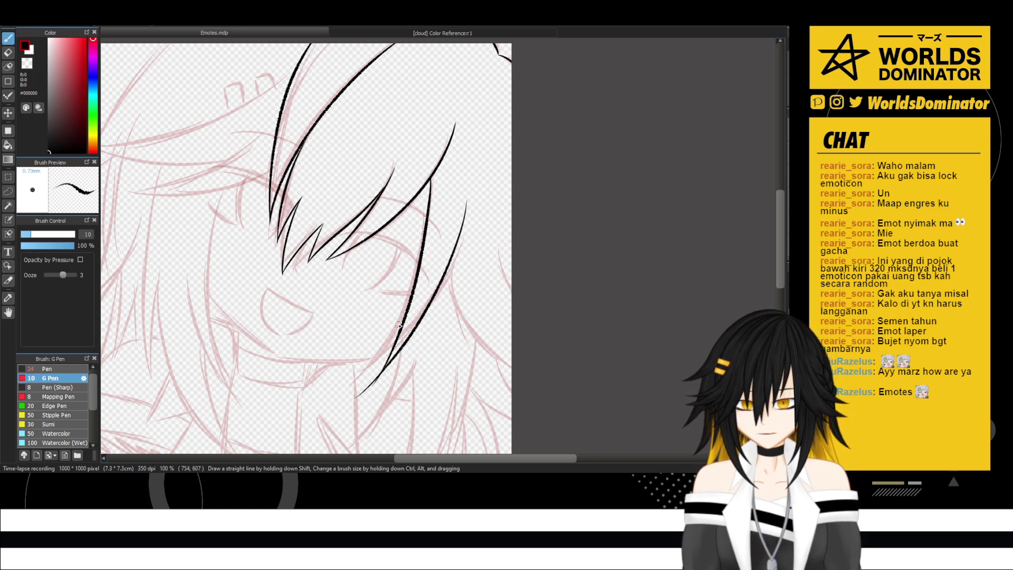
- Erase the overshooting line ends at the right side lock's lower tip to leave one clean point
scroll(402, 331, "down", 2)
scroll(403, 331, "up", 8)
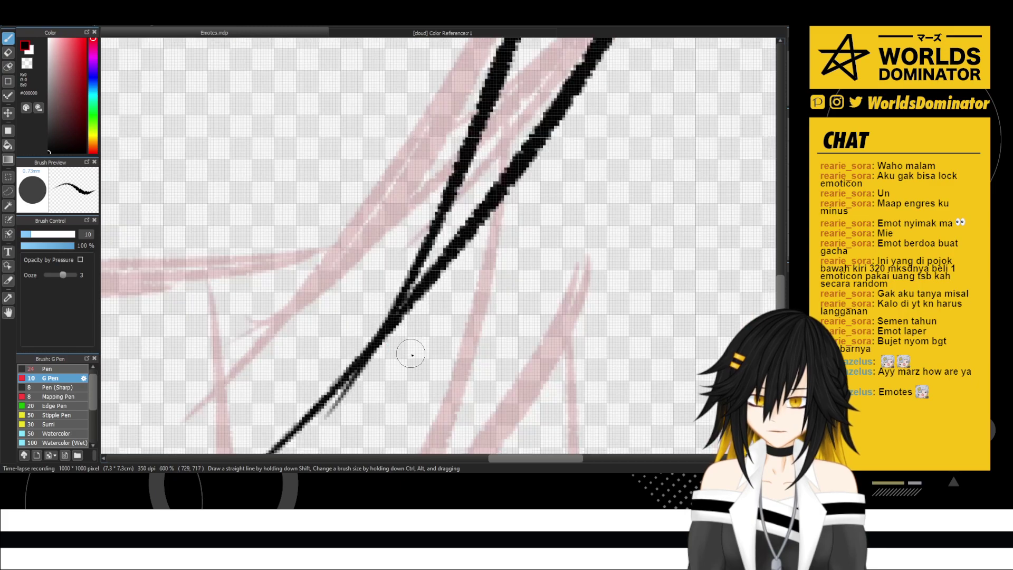
left_click_drag(412, 355, 448, 296)
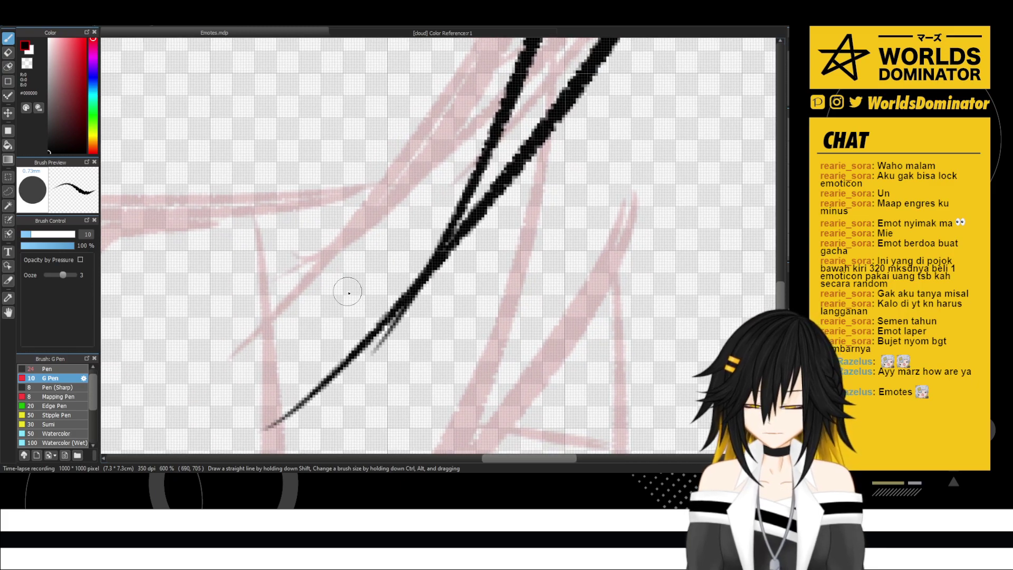
key("e")
mouse_move(412, 267)
left_mouse_down()
mouse_move(434, 215)
mouse_move(343, 382)
mouse_move(350, 352)
mouse_move(427, 230)
mouse_move(351, 313)
mouse_move(387, 264)
mouse_move(546, 126)
mouse_move(381, 301)
mouse_move(434, 233)
left_mouse_up()
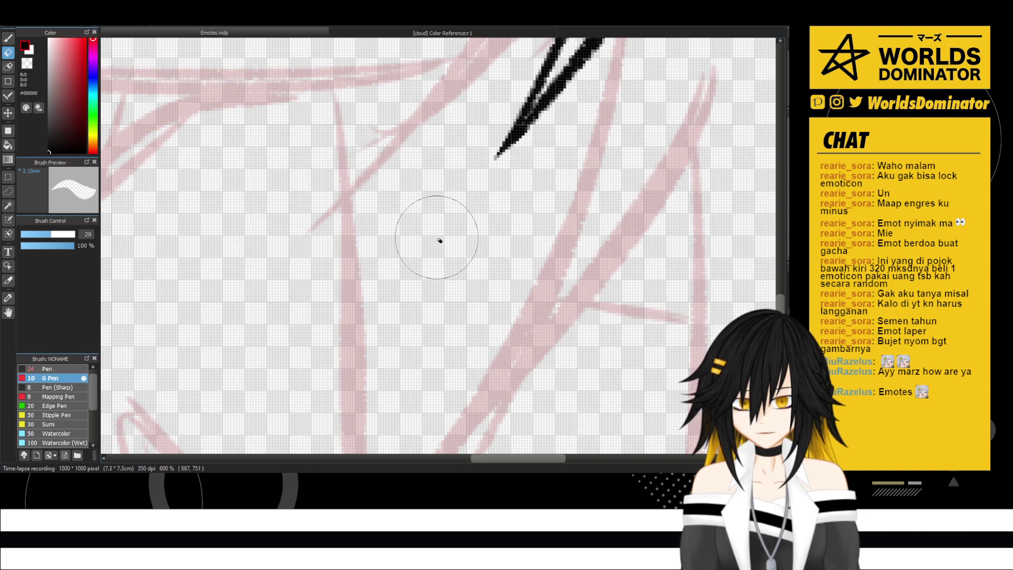
scroll(442, 232, "down", 6)
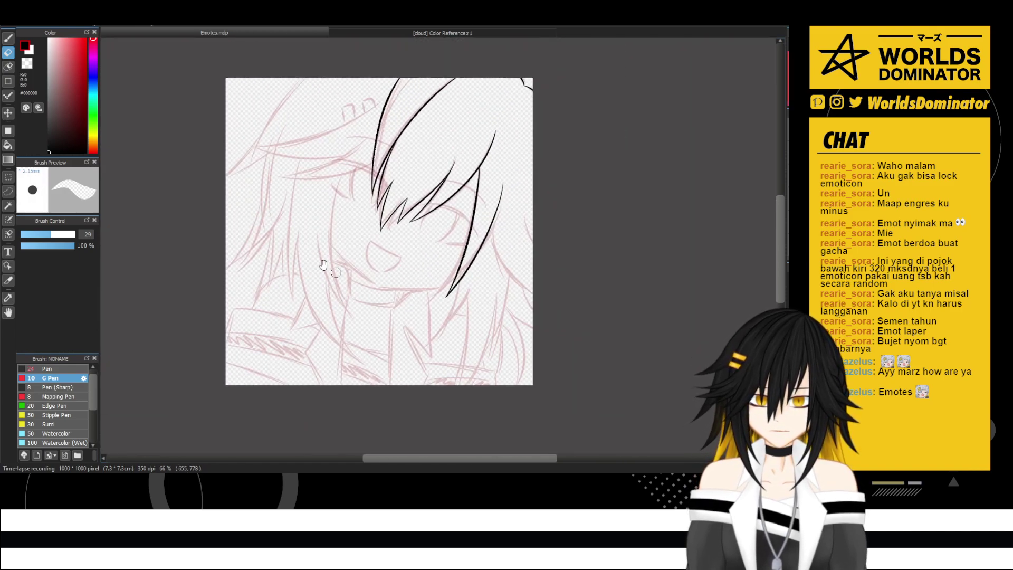
- With the canvas rotated, ink a pointed fringe lock sweeping outward from the central lock above the left eye
left_click_drag(377, 103, 429, 202)
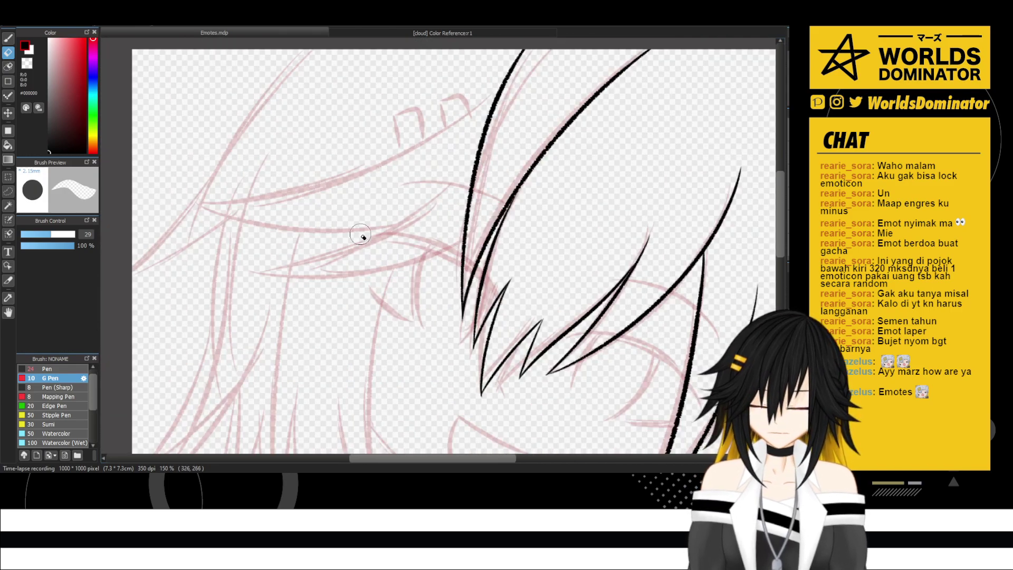
key("p")
key("Left")
key("Left")
key("Left")
key("Left")
key("Left")
key("Left")
key("Left")
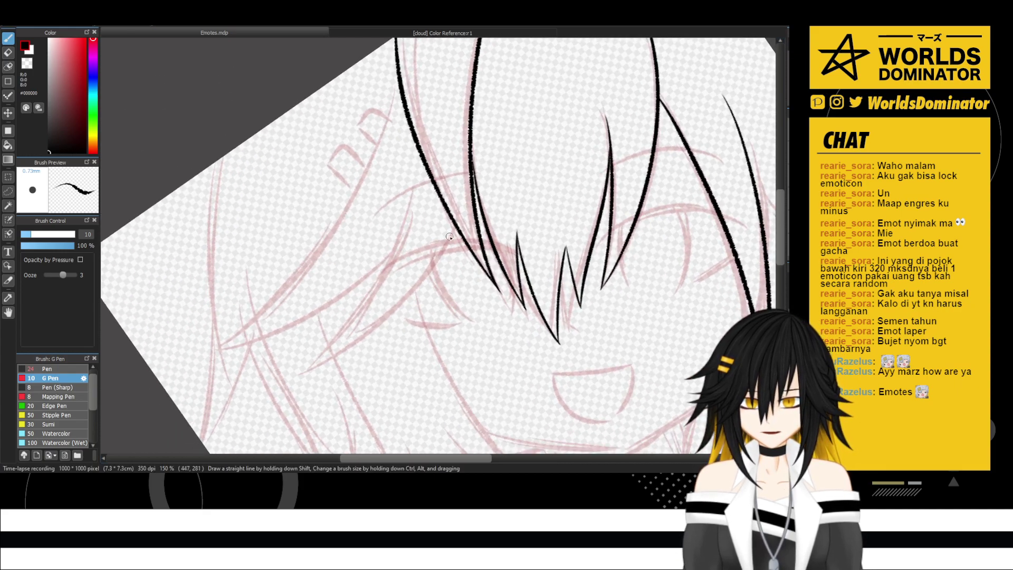
left_click_drag(455, 228, 288, 375)
key("ctrl+z")
mouse_move(455, 228)
left_mouse_down()
mouse_move(302, 369)
mouse_move(285, 373)
left_mouse_up()
key("ctrl+z")
mouse_move(454, 228)
left_mouse_down()
mouse_move(360, 347)
mouse_move(311, 371)
left_mouse_up()
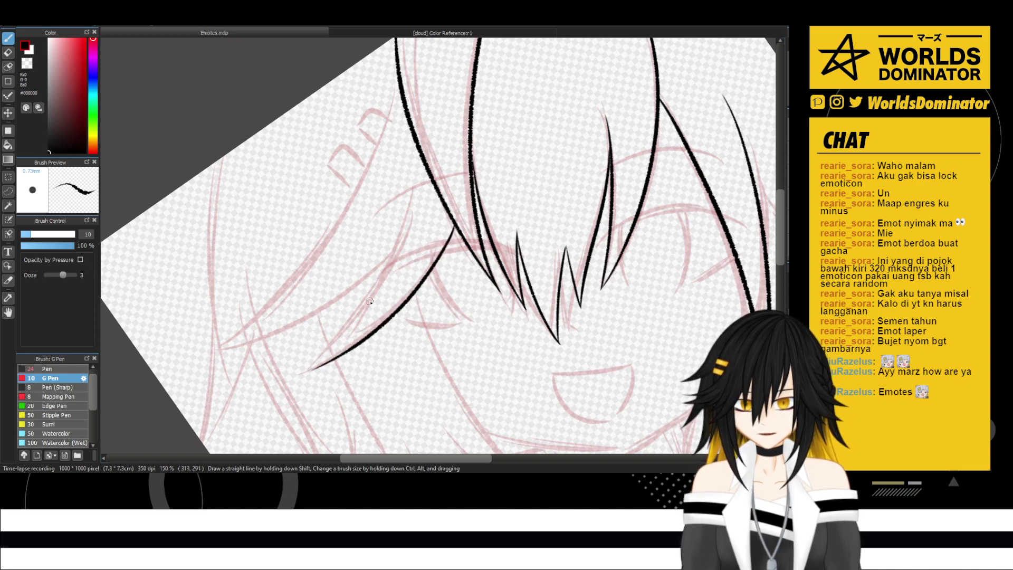
key("ctrl+z")
left_click_drag(453, 228, 296, 371)
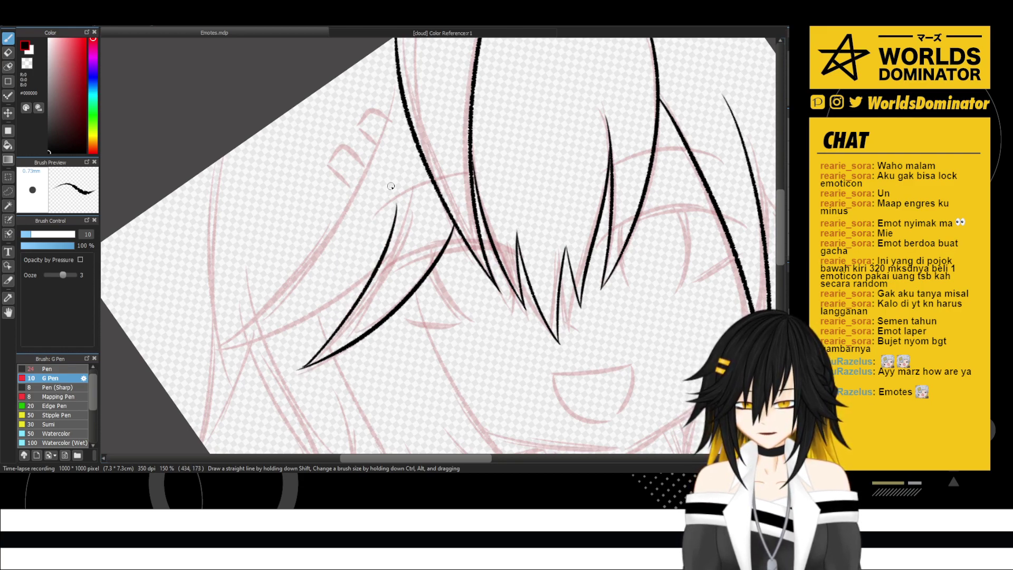
mouse_move(304, 368)
left_mouse_down()
mouse_move(366, 300)
mouse_move(404, 199)
left_mouse_up()
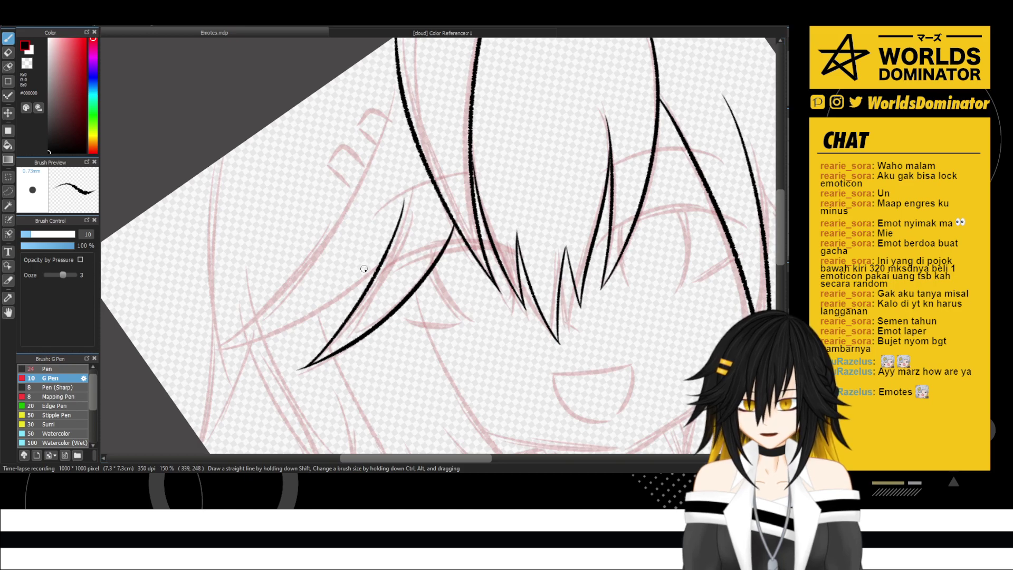
- Ink the lower edge of a larger outer lock, curving from the left fringe lock's upper edge toward the left canvas edge
left_click_drag(323, 323, 298, 182)
left_click_drag(408, 276, 557, 387)
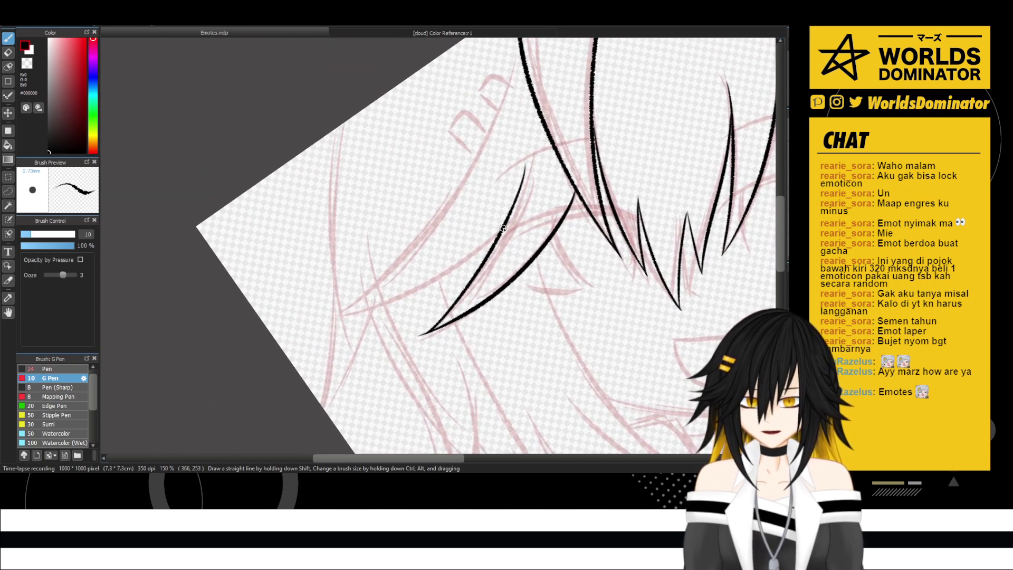
mouse_move(503, 227)
left_mouse_down()
mouse_move(370, 315)
mouse_move(317, 316)
left_mouse_up()
key("ctrl+z")
left_click_drag(498, 234, 288, 318)
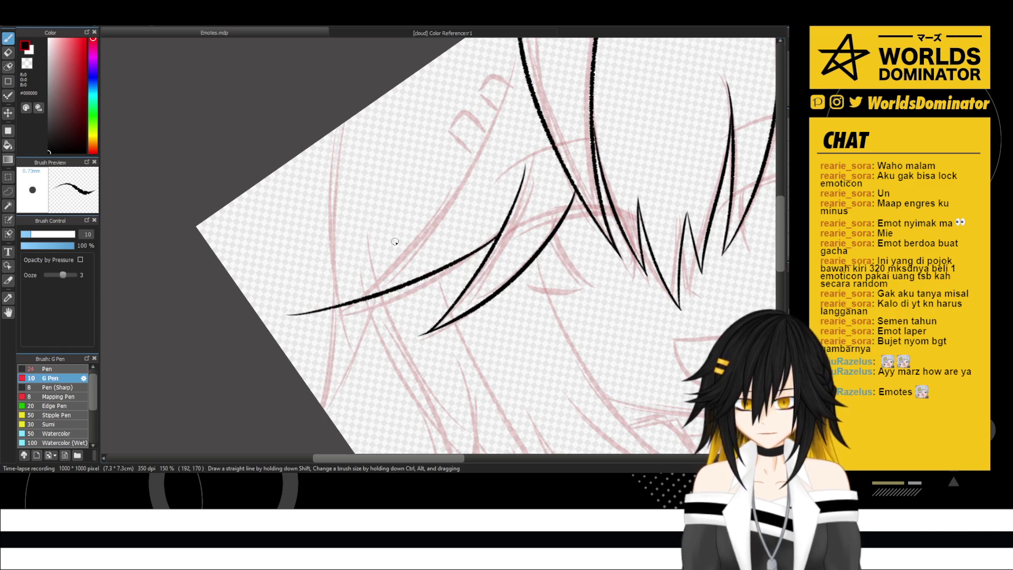
key("ctrl+z")
left_click_drag(500, 228, 285, 346)
key("ctrl+z")
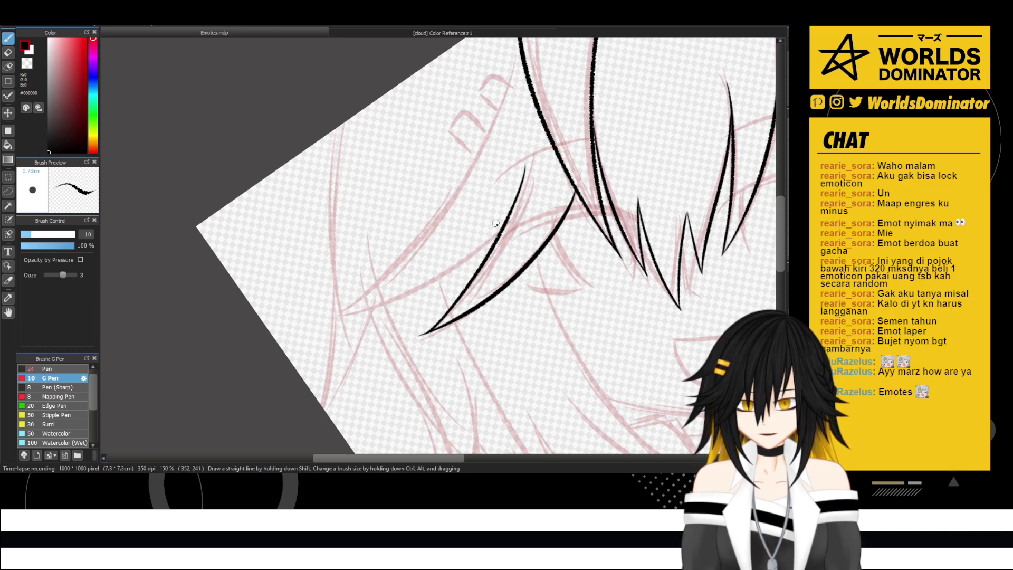
mouse_move(501, 230)
left_mouse_down()
mouse_move(370, 300)
mouse_move(305, 301)
left_mouse_up()
key("ctrl+z")
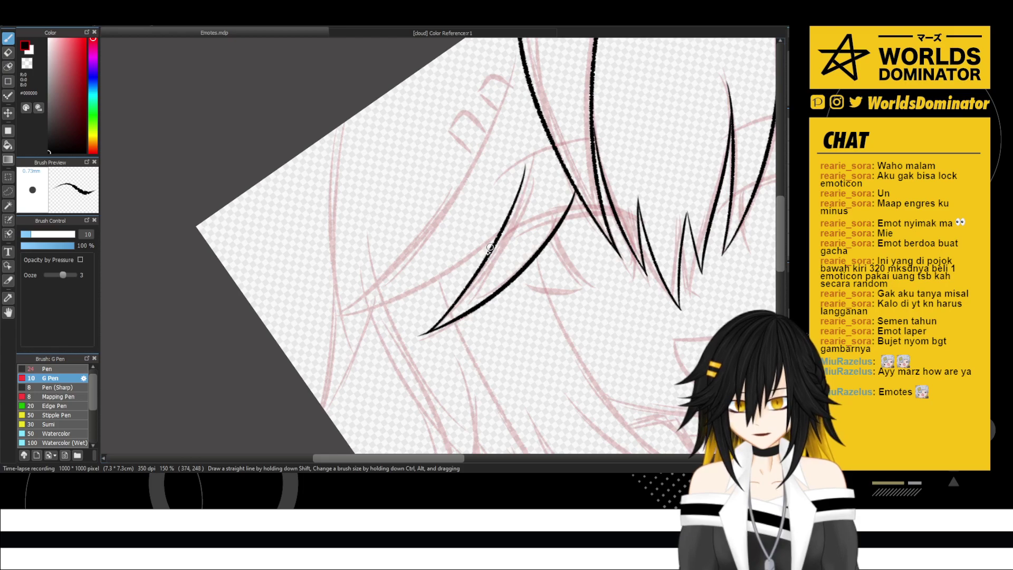
left_click_drag(499, 231, 310, 322)
- Ink the upper edge of the large left outer lock from its tip up to the sketched hair clips
left_click_drag(379, 258, 371, 343)
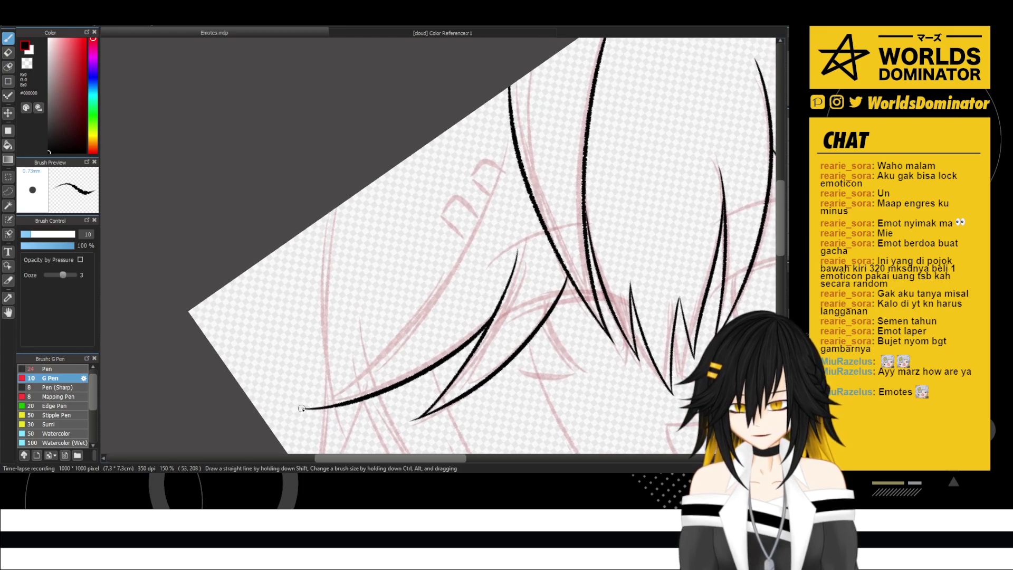
mouse_move(303, 408)
left_mouse_down()
mouse_move(409, 309)
mouse_move(489, 195)
left_mouse_up()
key("ctrl+z")
mouse_move(302, 409)
left_mouse_down()
mouse_move(417, 308)
mouse_move(459, 180)
left_mouse_up()
key("ctrl+z")
mouse_move(307, 408)
left_mouse_down()
mouse_move(450, 262)
mouse_move(470, 156)
left_mouse_up()
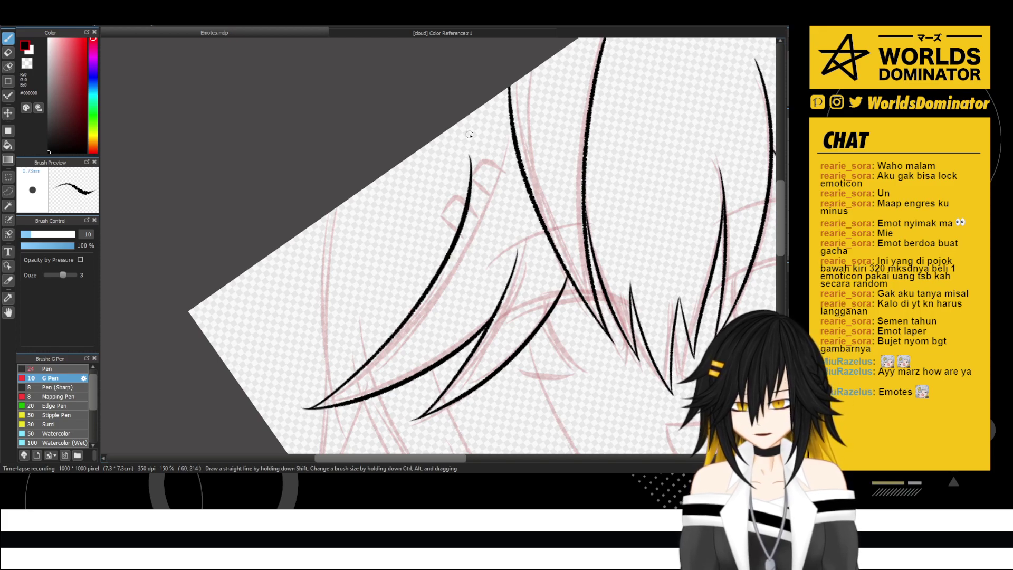
key("ctrl+z")
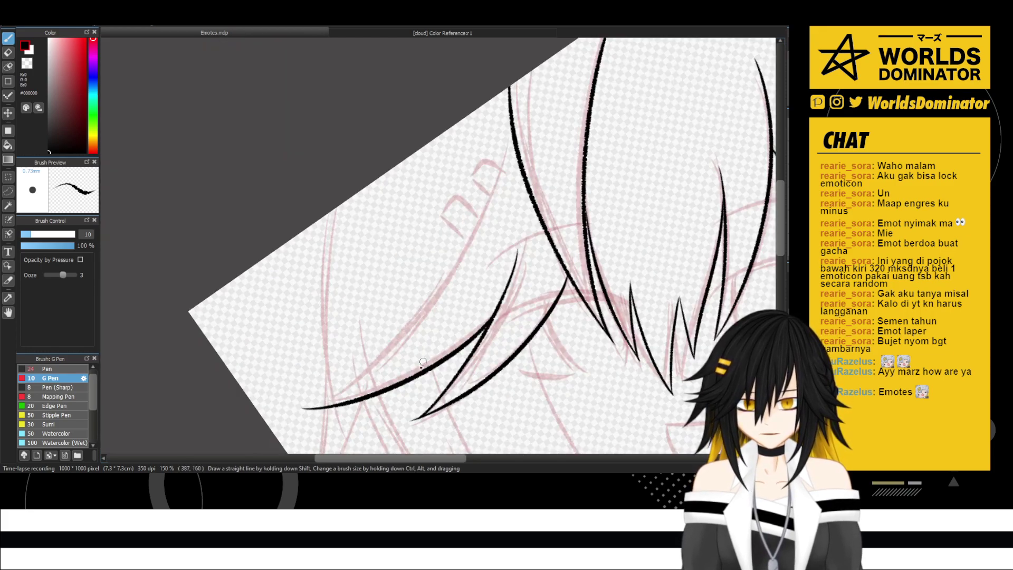
mouse_move(310, 408)
left_mouse_down()
mouse_move(425, 310)
mouse_move(513, 134)
left_mouse_up()
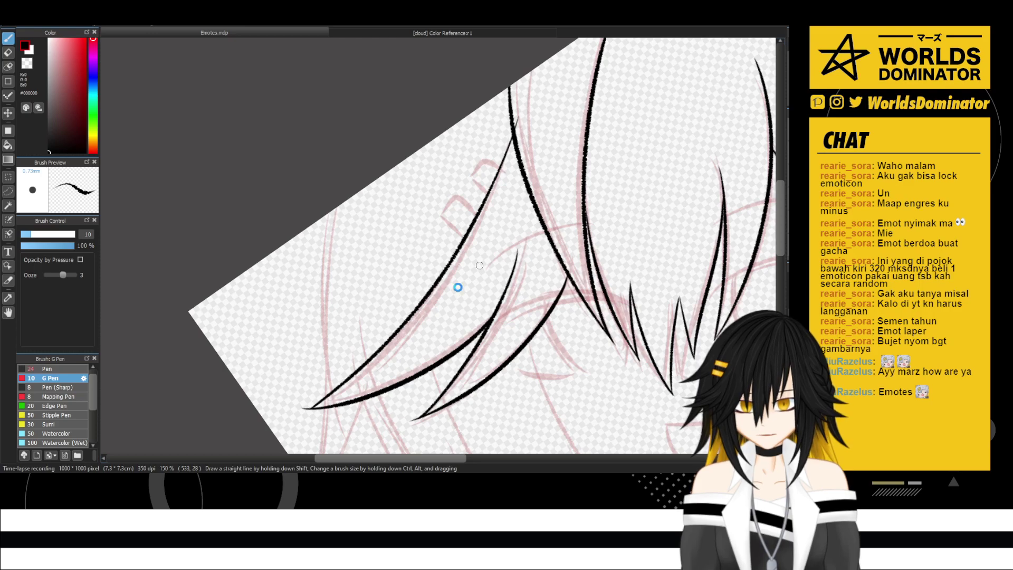
key("ctrl+z")
left_click_drag(303, 408, 384, 355)
left_click_drag(466, 249, 491, 156)
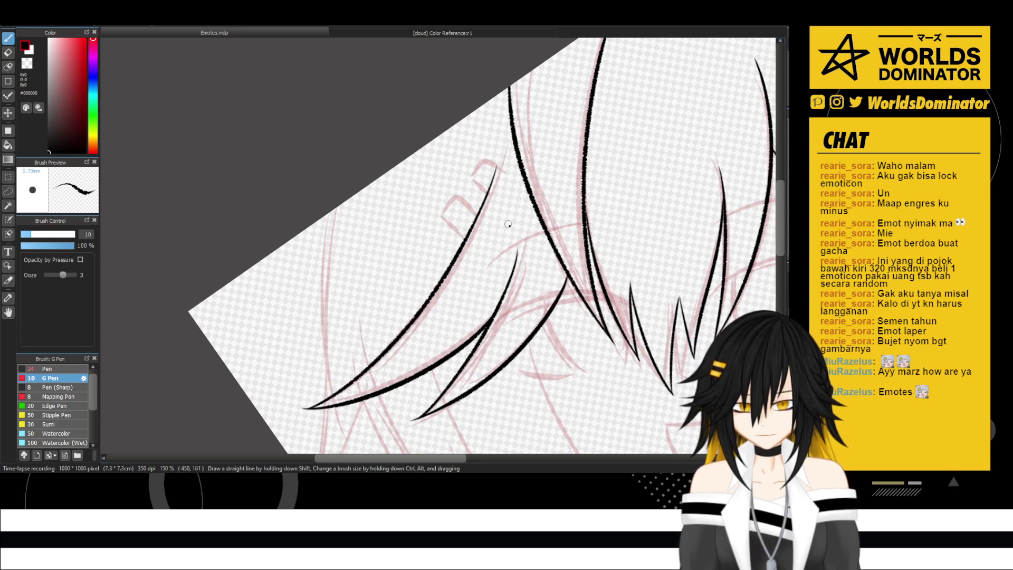
- Erase the excess line end at the tip of the large left outer lock
scroll(293, 404, "up", 3)
key("e")
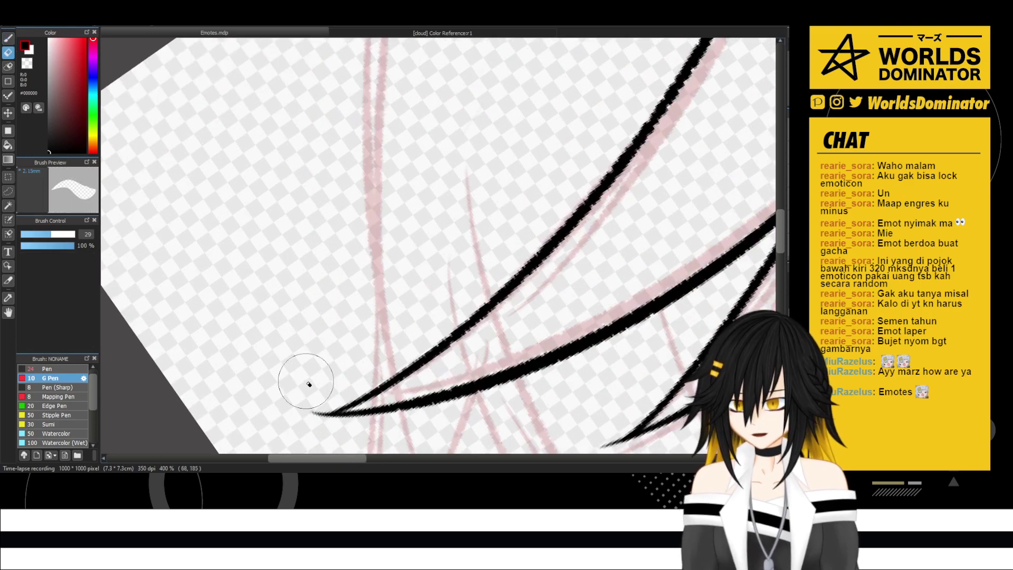
left_click_drag(331, 407, 312, 410)
key("ctrl+z")
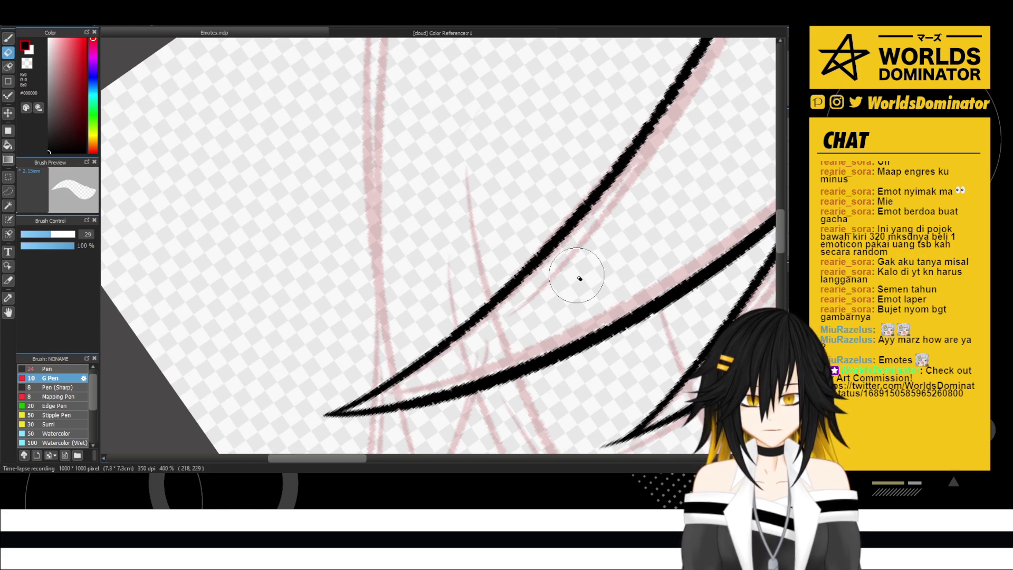
- Straighten the canvas and ink the left side lock's inner edge from the fringe down past the jaw with the G Pen
scroll(580, 277, "down", 3)
scroll(637, 154, "down", 2)
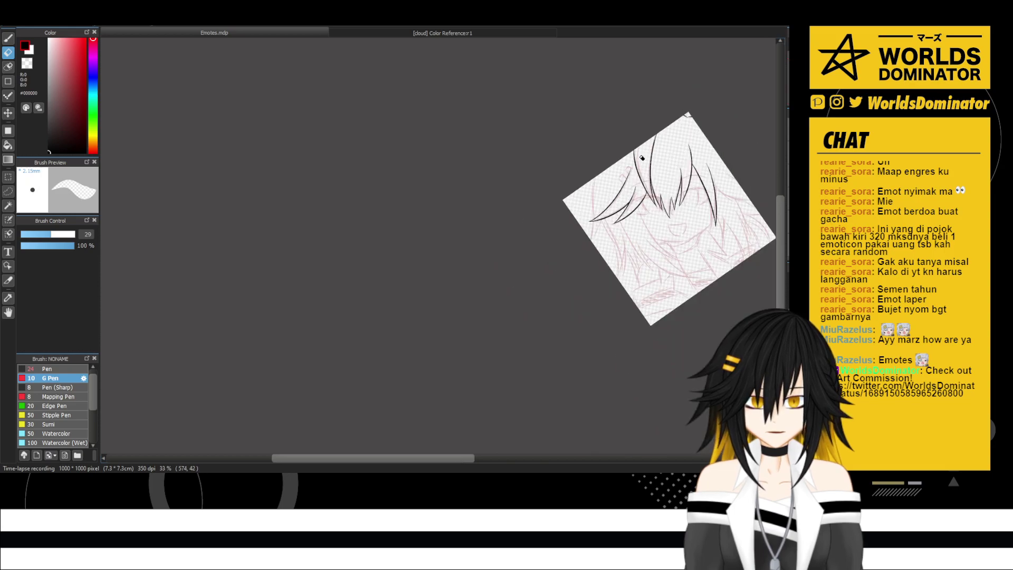
scroll(706, 238, "up", 1)
scroll(629, 219, "up", 2)
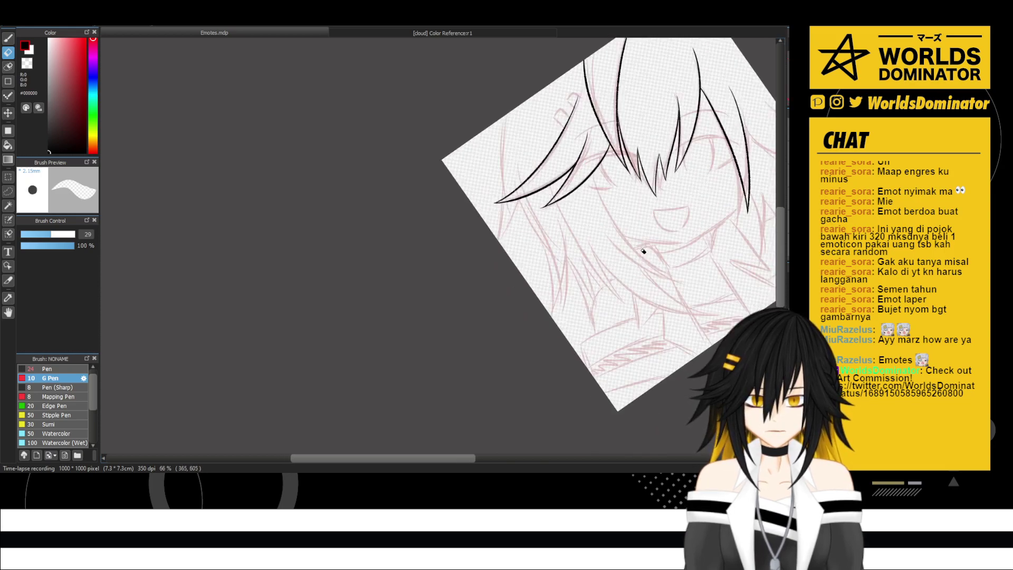
key("Up")
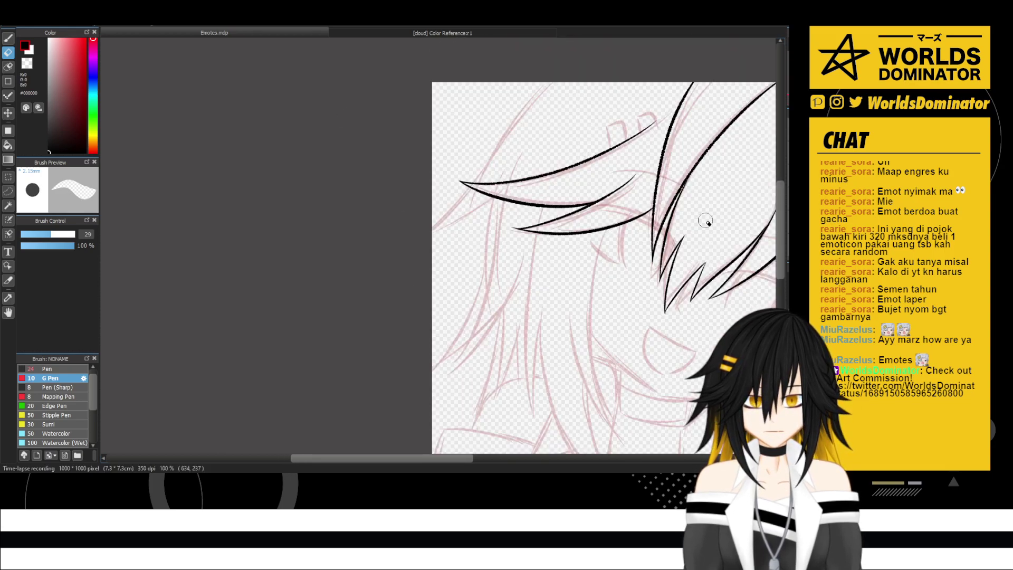
scroll(670, 263, "down", 2)
left_click_drag(661, 295, 511, 248)
scroll(522, 254, "up", 2)
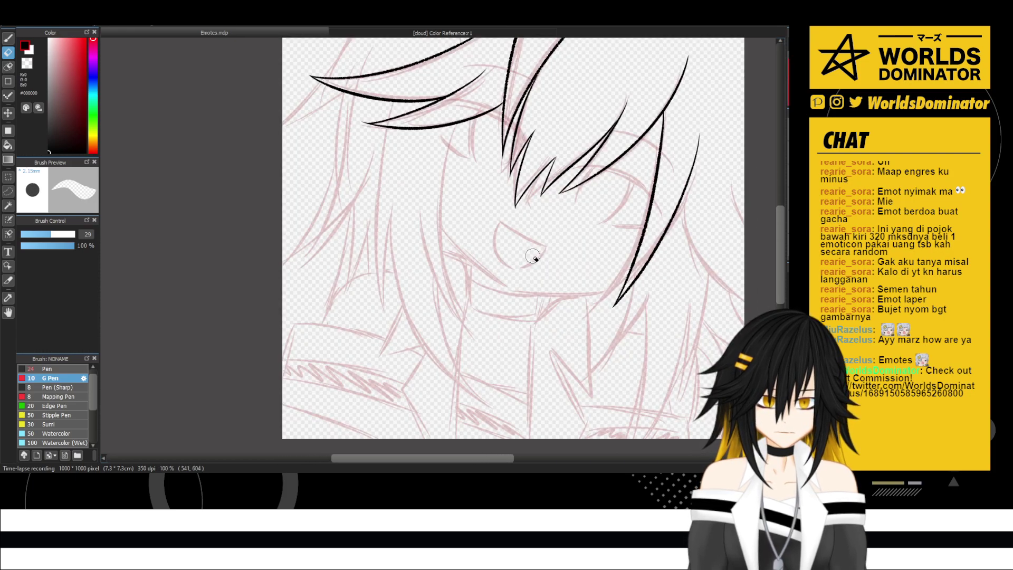
key("b")
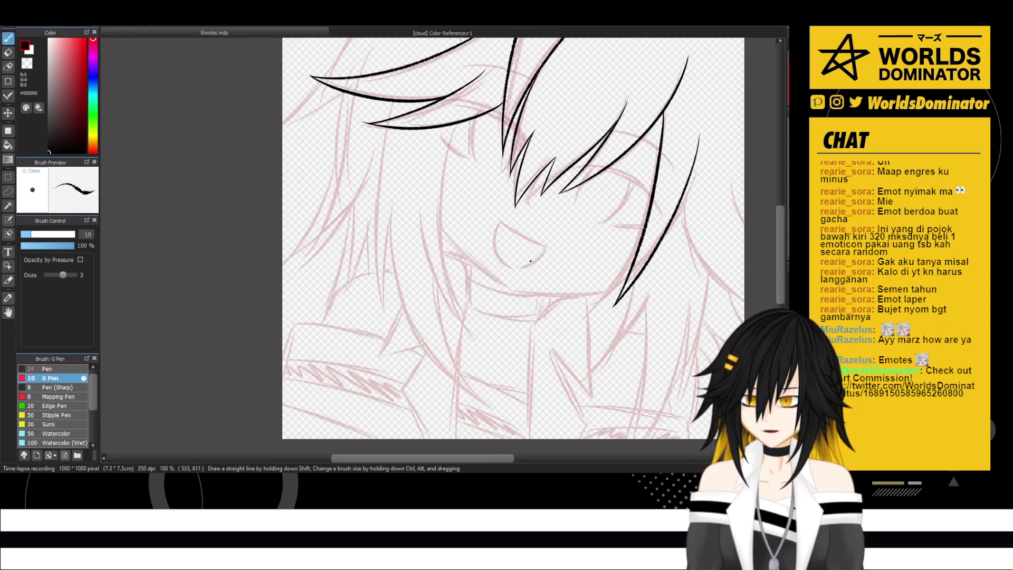
mouse_move(448, 126)
left_mouse_down()
mouse_move(441, 188)
mouse_move(470, 301)
left_mouse_up()
key("ctrl+z")
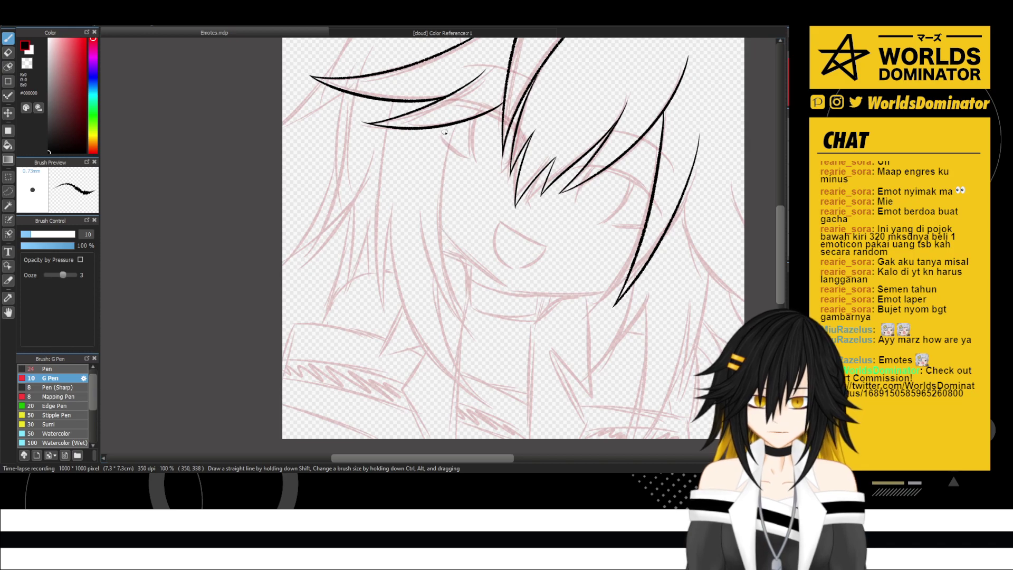
mouse_move(451, 124)
left_mouse_down()
mouse_move(439, 170)
mouse_move(462, 327)
left_mouse_up()
key("ctrl+z")
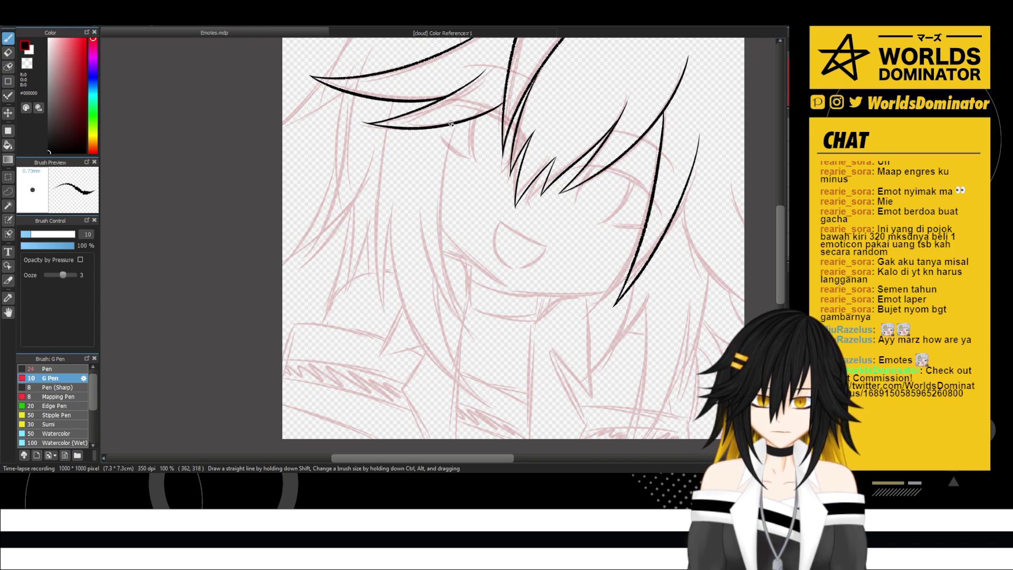
mouse_move(451, 124)
left_mouse_down()
mouse_move(432, 226)
mouse_move(476, 331)
left_mouse_up()
- Ink the short outer edge closing the left side lock's tip, plus a longer curved strand branching below it toward the collar
left_click_drag(415, 204, 473, 329)
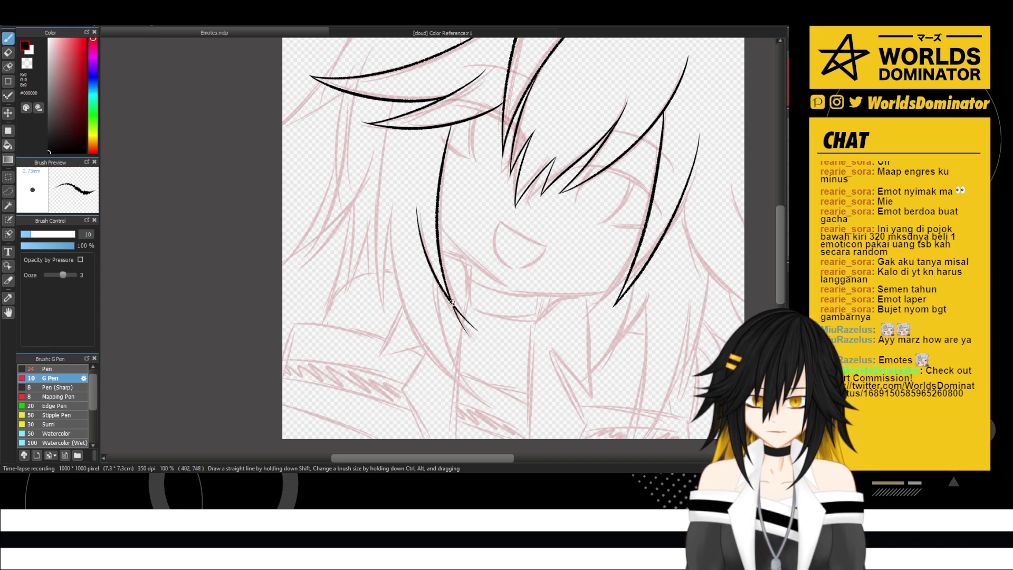
key("ctrl+z")
mouse_move(417, 205)
left_mouse_down()
mouse_move(435, 288)
mouse_move(474, 335)
left_mouse_up()
mouse_move(434, 284)
left_mouse_down()
mouse_move(425, 265)
mouse_move(481, 352)
left_mouse_up()
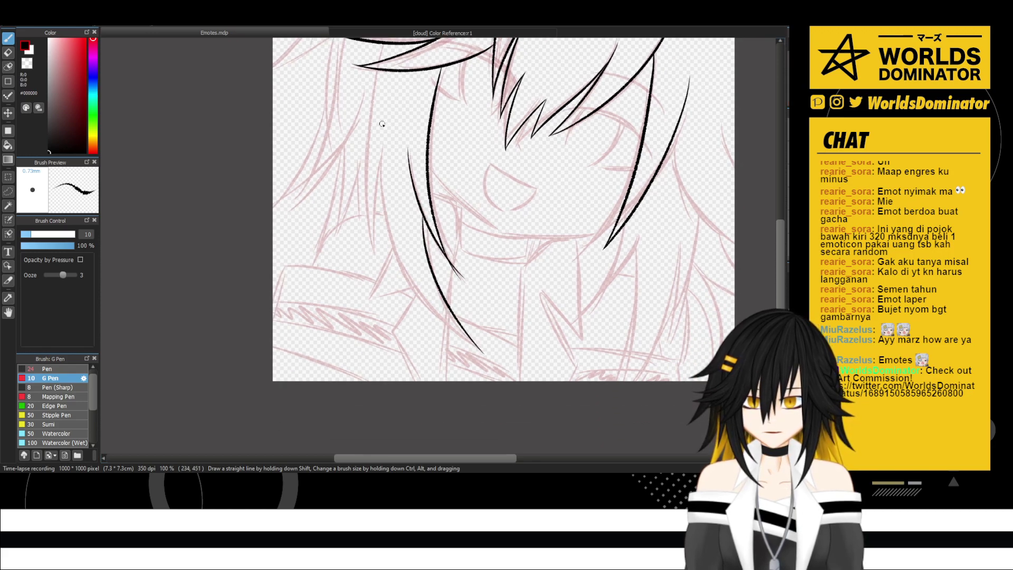
- Ink the long outer curve of the left side hair, from cheek height down to the lower strand's tip
mouse_move(380, 113)
left_mouse_down()
mouse_move(391, 258)
mouse_move(464, 333)
left_mouse_up()
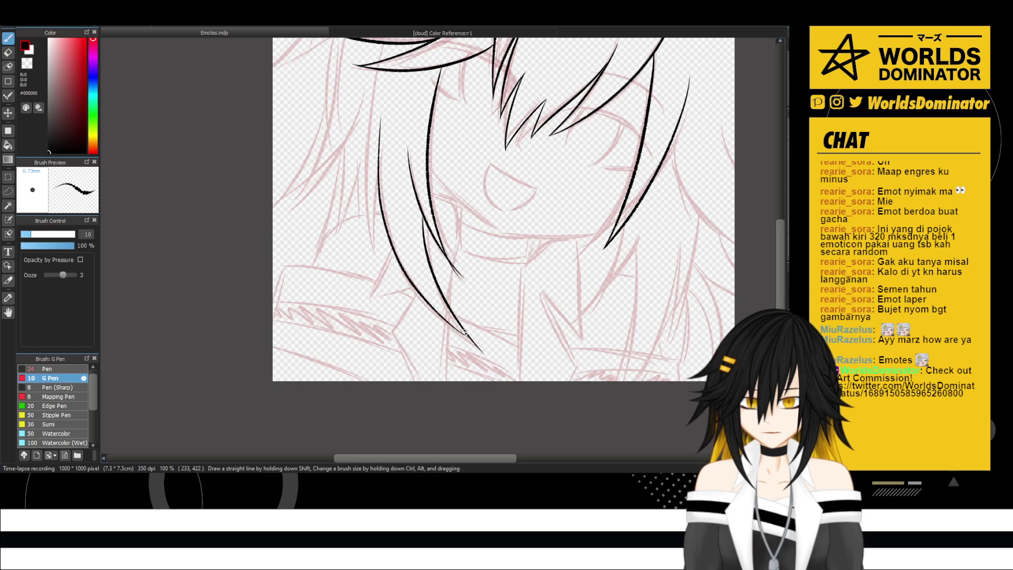
key("ctrl+z")
mouse_move(387, 106)
left_mouse_down()
mouse_move(377, 226)
mouse_move(476, 349)
left_mouse_up()
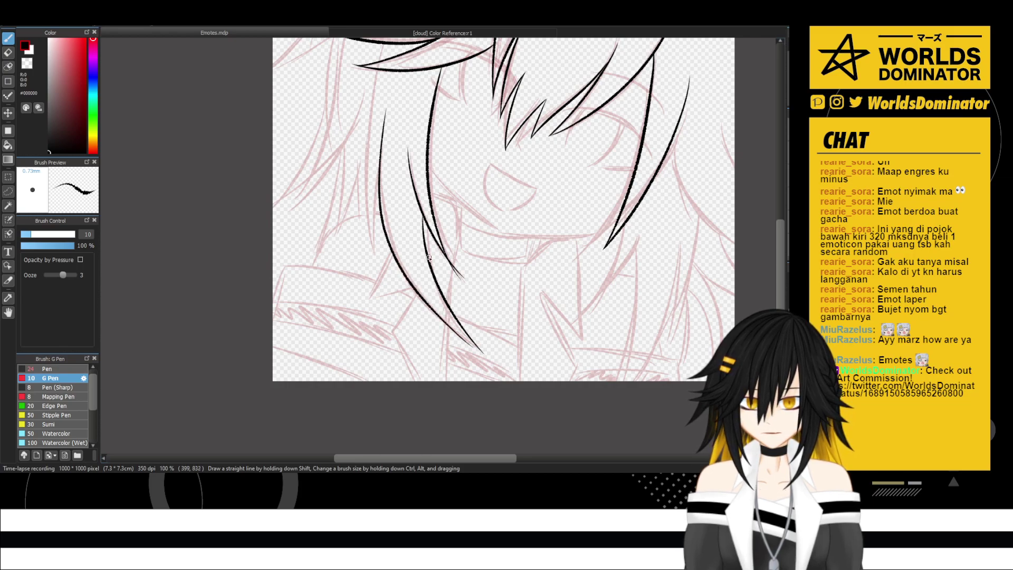
key("ctrl+z")
left_click_drag(382, 112, 481, 350)
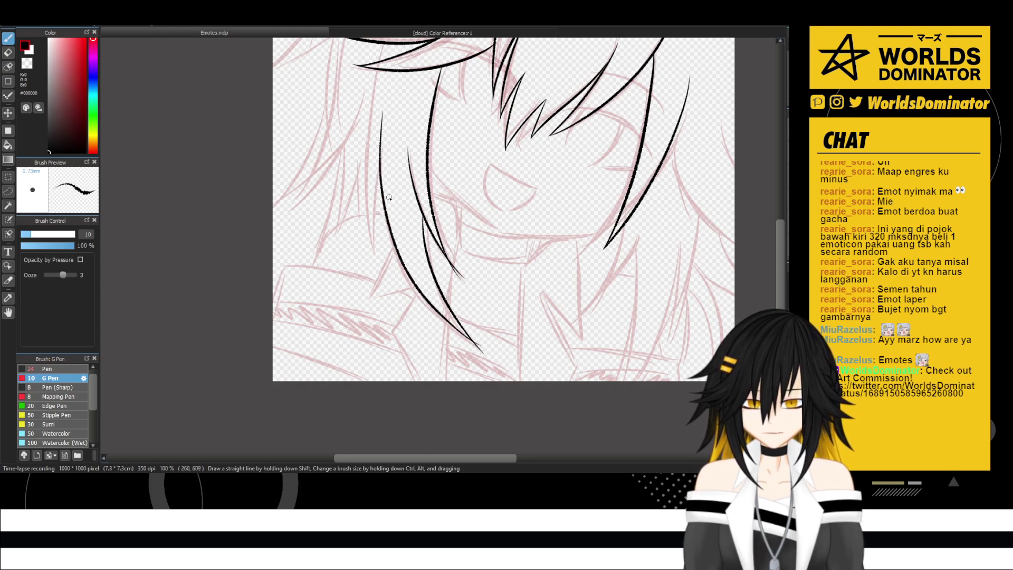
mouse_move(382, 147)
left_mouse_down()
mouse_move(398, 190)
mouse_move(385, 208)
mouse_move(374, 197)
left_mouse_up()
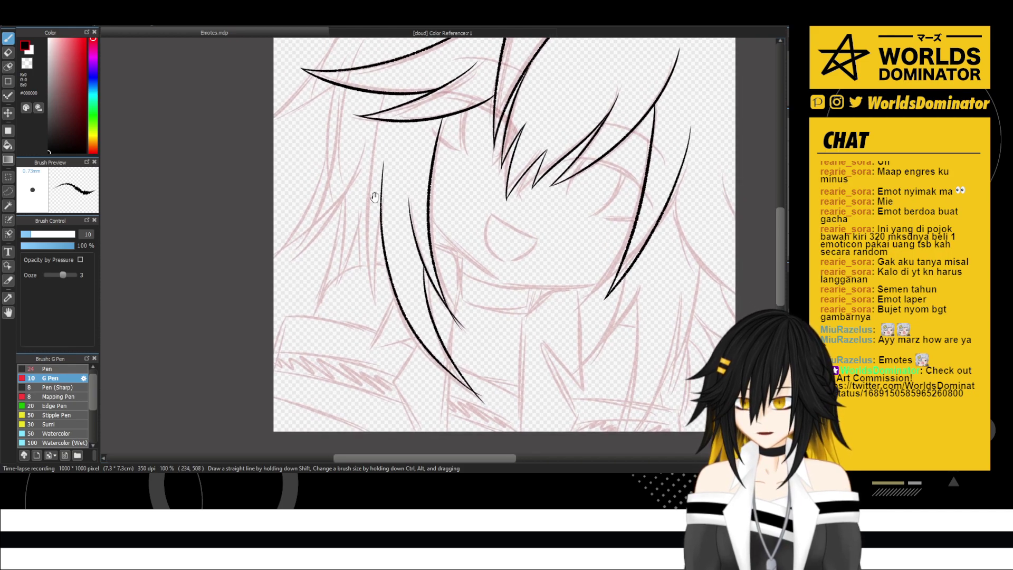
- Ink the long outer edge of a narrow strand on the left, from the swept fringe lock down past the jaw
left_click_drag(381, 96, 368, 251)
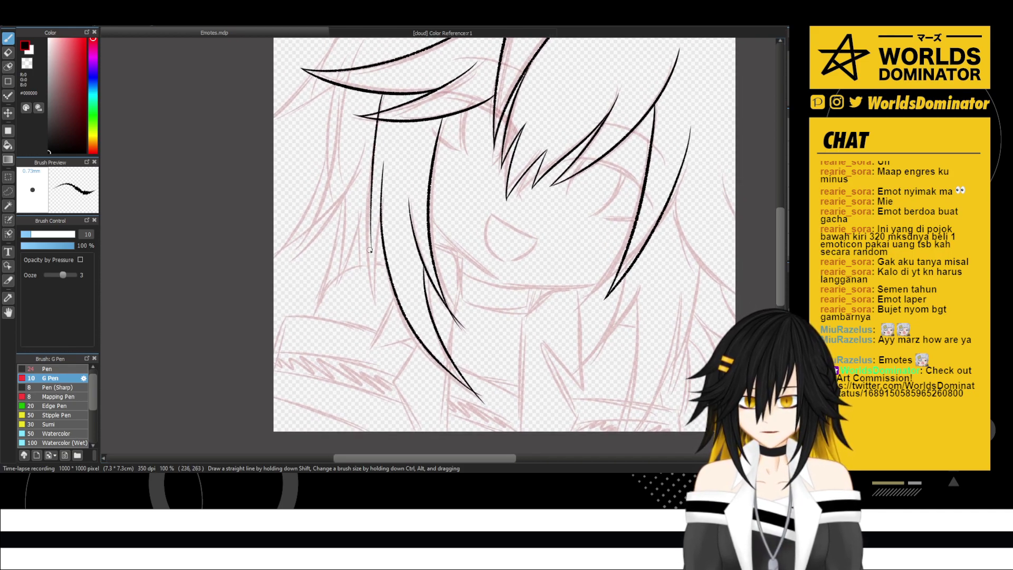
key("ctrl+z")
left_click_drag(372, 150, 378, 316)
key("ctrl+z")
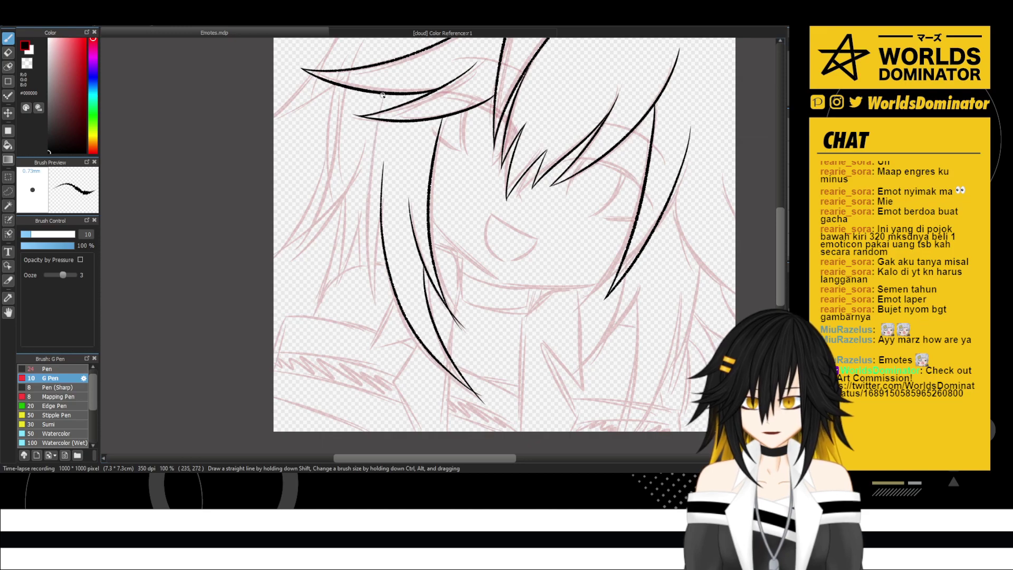
mouse_move(384, 93)
left_mouse_down()
mouse_move(370, 198)
mouse_move(386, 324)
left_mouse_up()
key("ctrl+z")
mouse_move(380, 93)
left_mouse_down()
mouse_move(363, 175)
mouse_move(369, 337)
left_mouse_up()
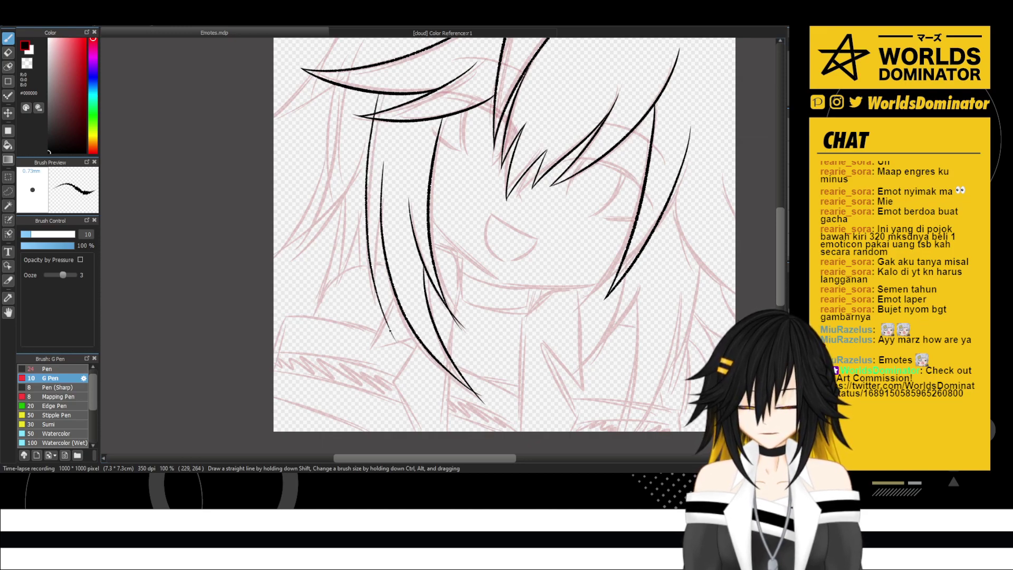
key("ctrl+z")
mouse_move(376, 91)
left_mouse_down()
mouse_move(367, 124)
mouse_move(383, 340)
left_mouse_up()
key("ctrl+z")
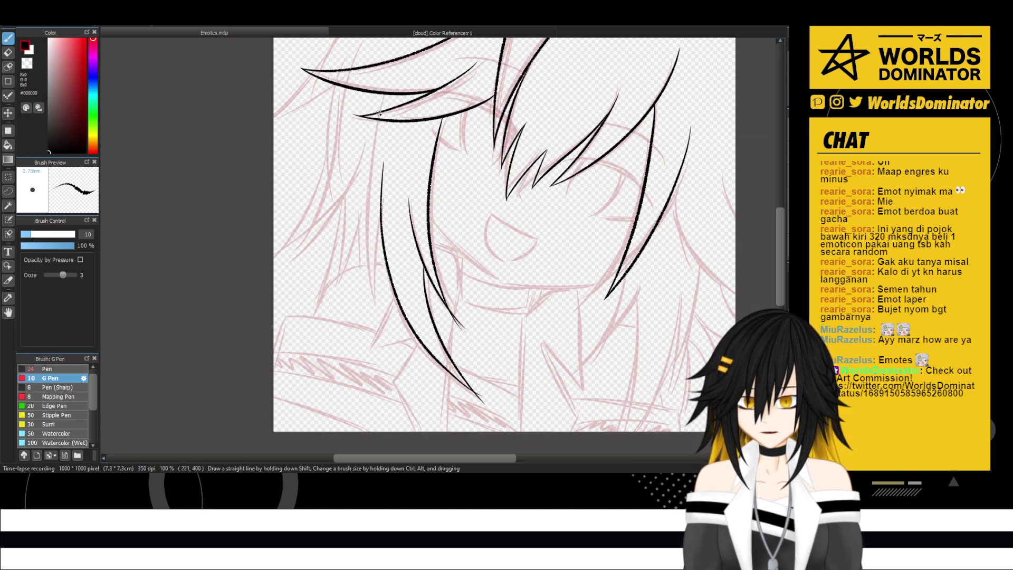
left_click_drag(376, 96, 373, 253)
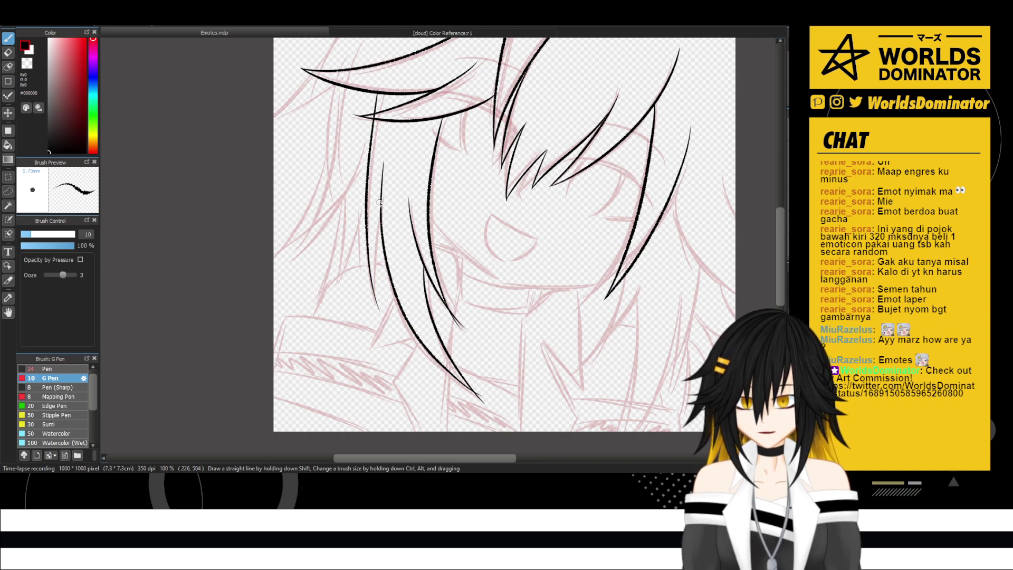
- Ink the narrow strand's inner edge, branching off the left side hair and meeting the outer edge in a pointed tip
left_click_drag(380, 209, 375, 331)
key("ctrl+z")
left_click_drag(381, 193, 374, 316)
key("ctrl+z")
left_click_drag(380, 197, 375, 316)
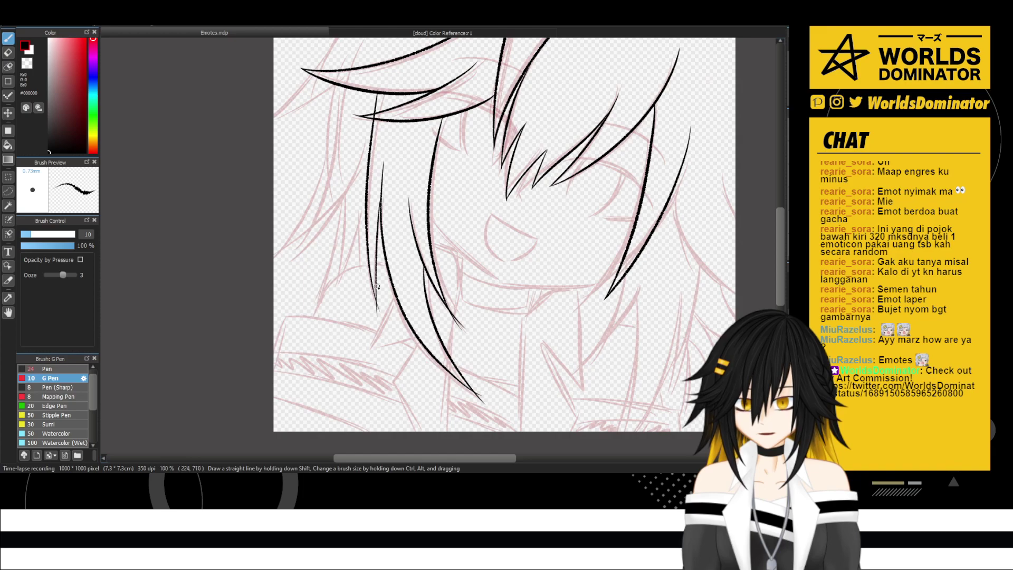
key("ctrl+z")
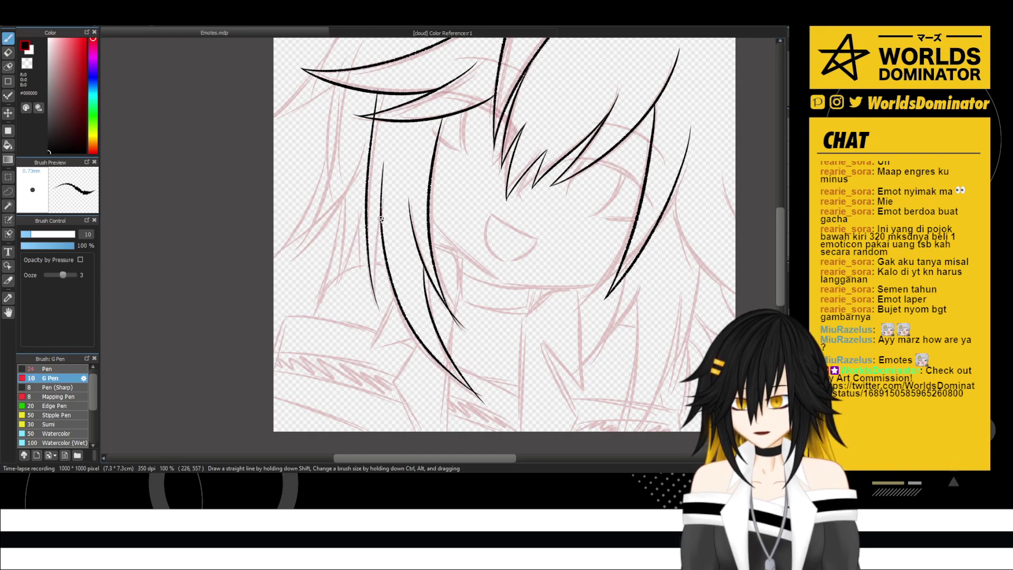
left_click_drag(379, 208, 377, 276)
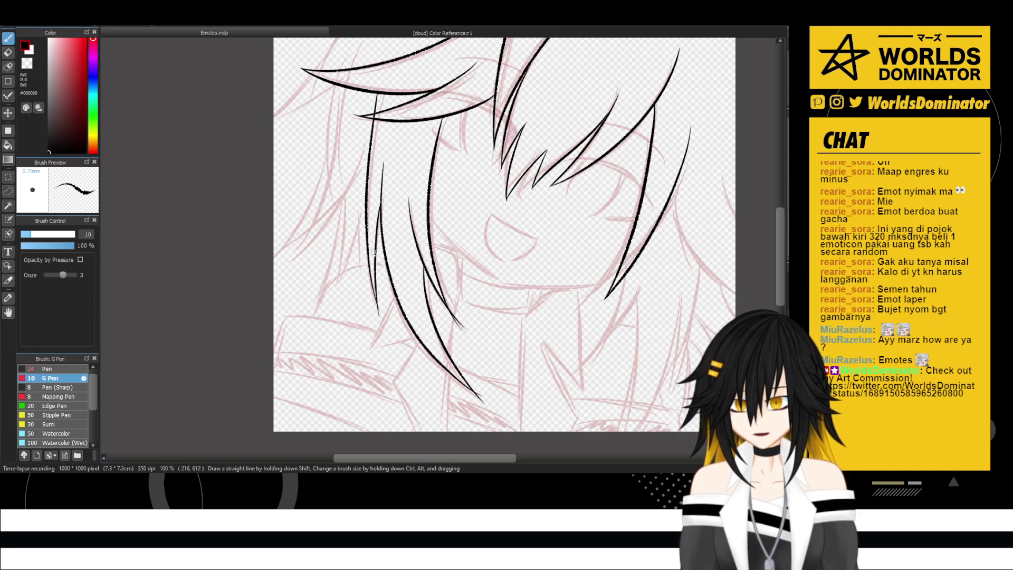
- Erase the overshooting line ends at the tips of the narrow outer strand, the long lower lock and the inner side lock
scroll(373, 252, "up", 5)
key("e")
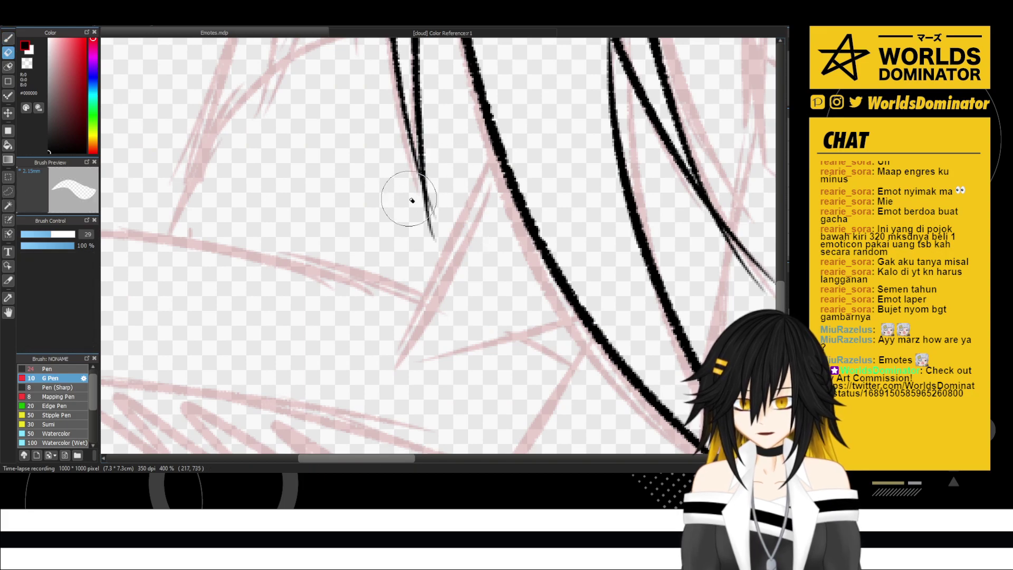
mouse_move(412, 200)
left_mouse_down()
mouse_move(433, 254)
mouse_move(220, 42)
left_mouse_up()
left_click_drag(510, 382, 307, 300)
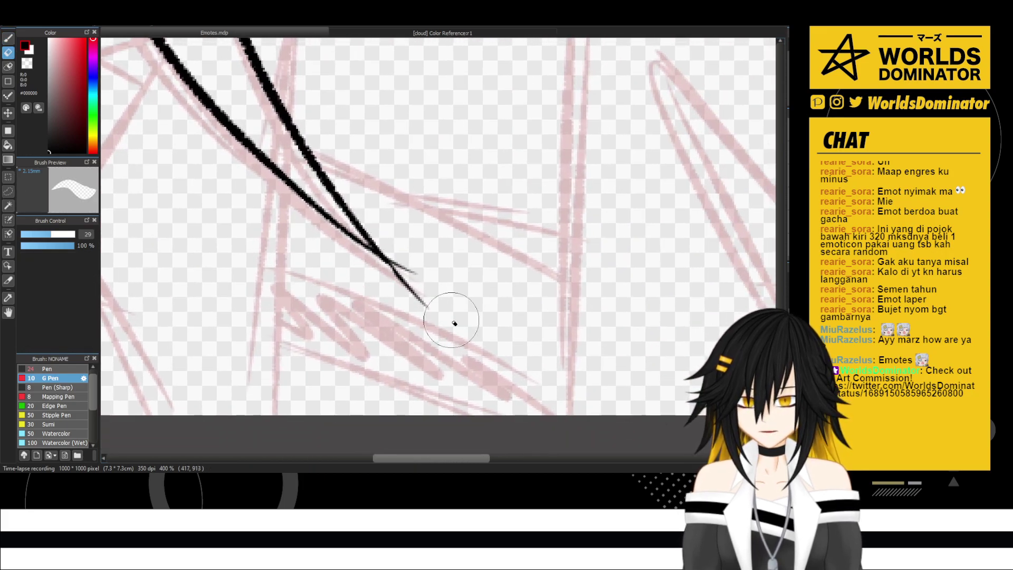
left_click_drag(438, 312, 390, 274)
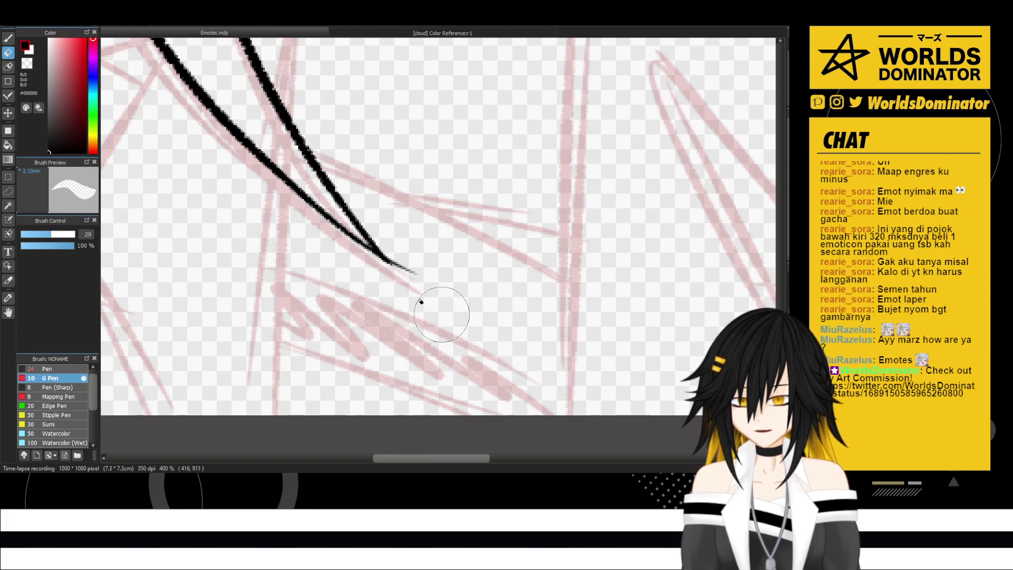
mouse_move(391, 242)
left_mouse_down()
mouse_move(421, 273)
mouse_move(368, 214)
mouse_move(466, 316)
left_mouse_up()
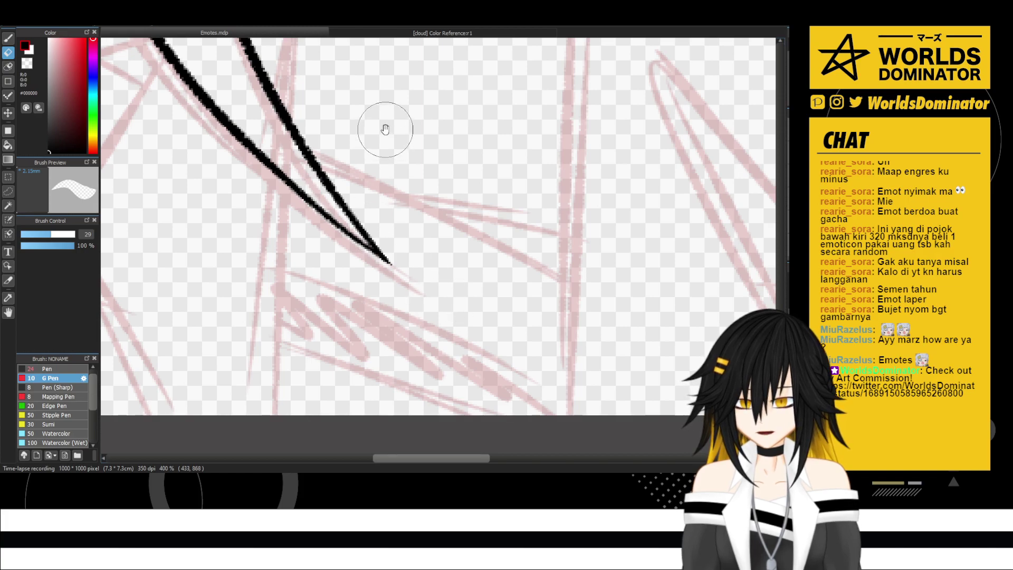
left_click_drag(385, 130, 434, 314)
left_click_drag(434, 155, 427, 267)
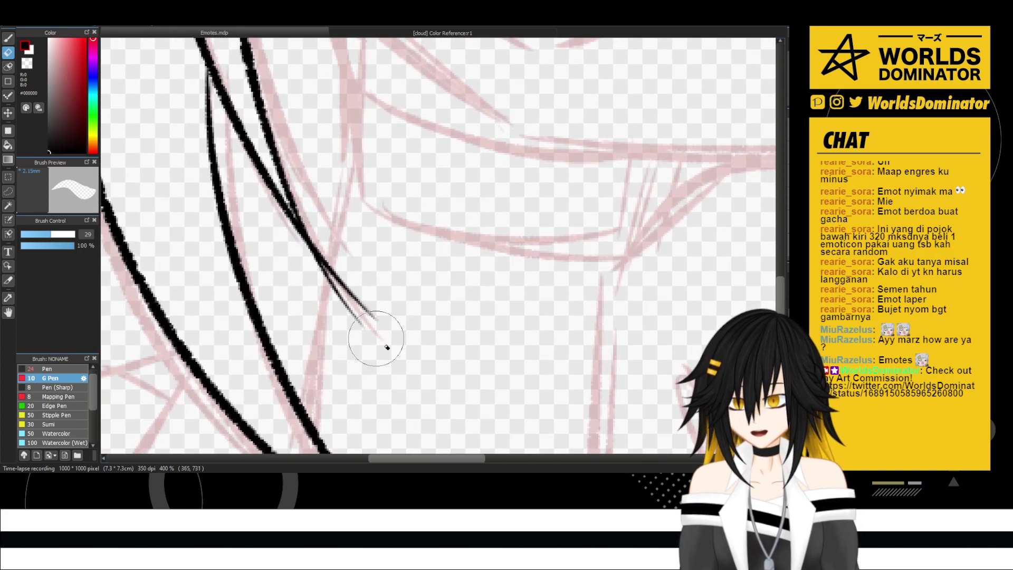
left_click_drag(387, 348, 316, 256)
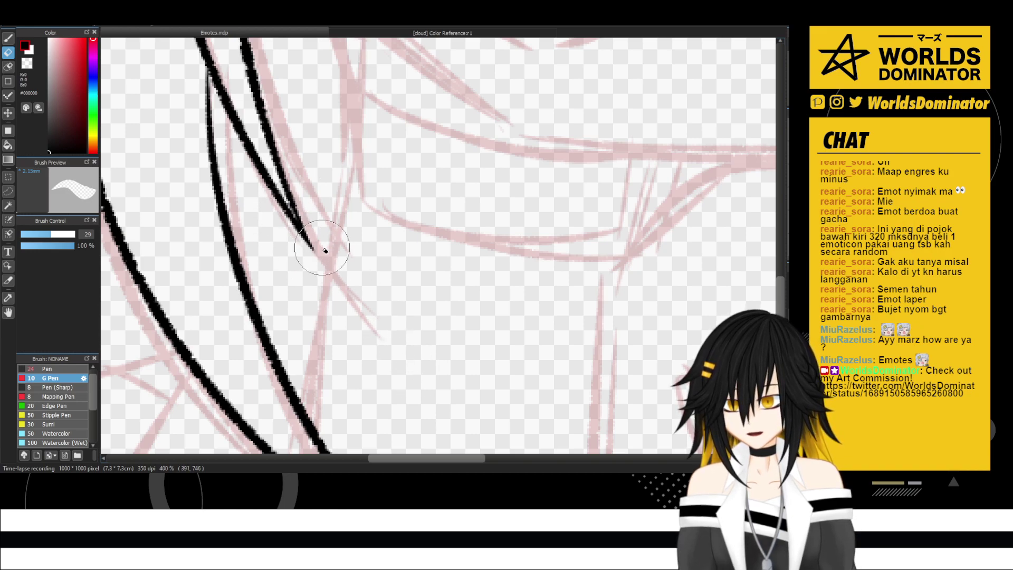
scroll(338, 238, "down", 5)
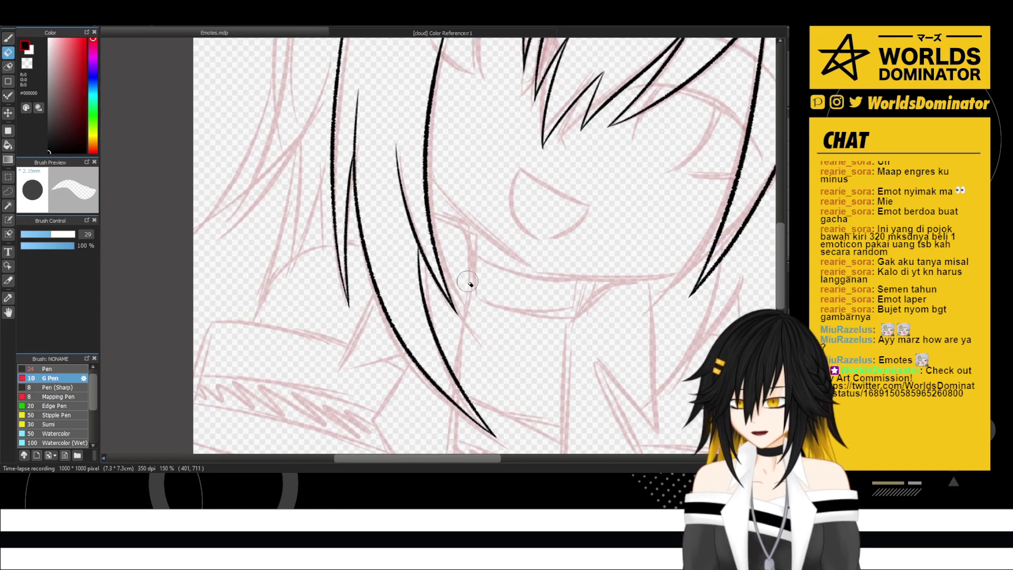
scroll(466, 283, "down", 1)
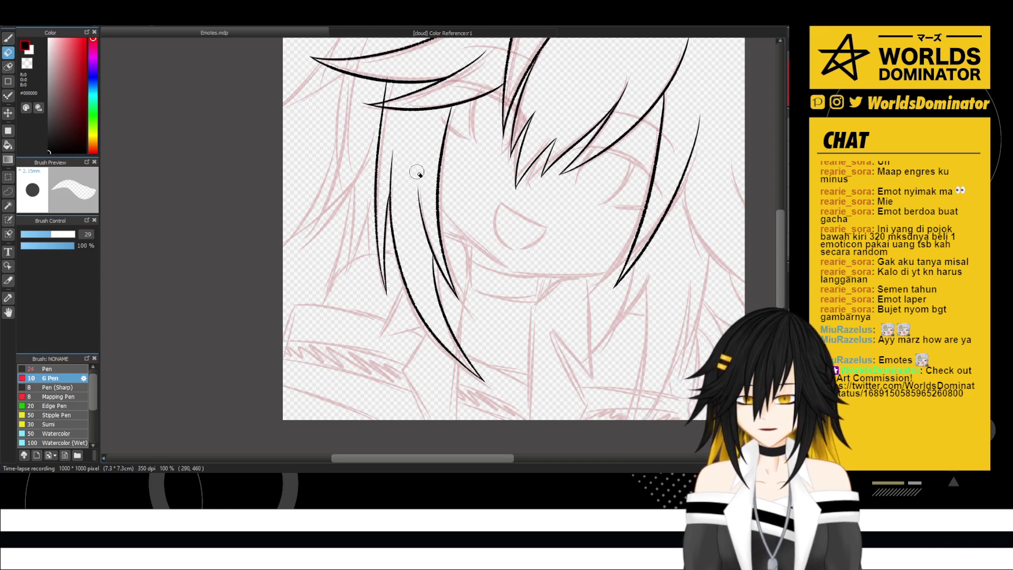
- Try to ink the right back hair with the G Pen as an outward curve and a short line at the canvas edge
scroll(417, 172, "down", 1)
scroll(625, 230, "up", 1)
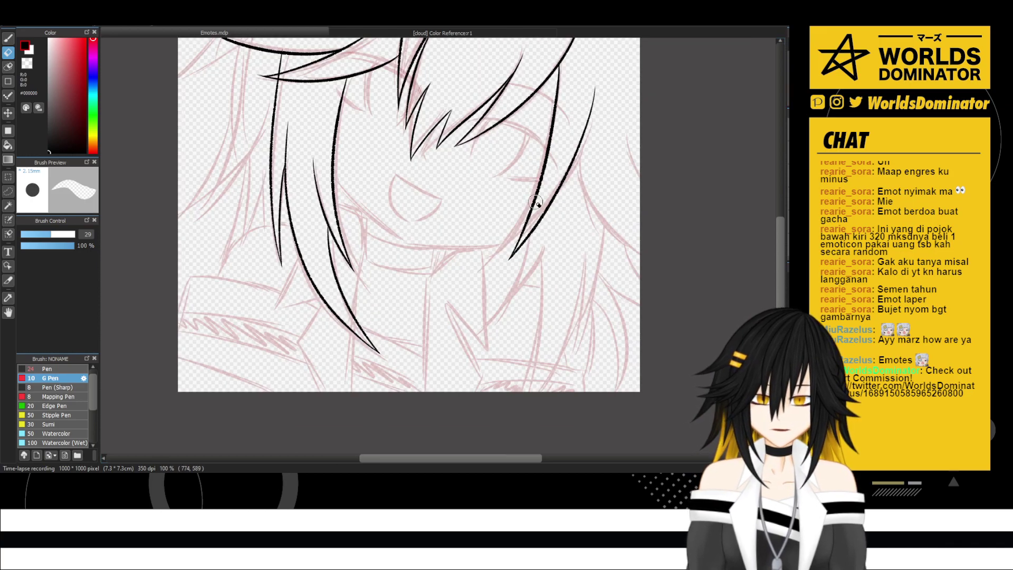
scroll(536, 202, "down", 1)
left_click_drag(535, 202, 516, 272)
scroll(577, 224, "up", 1)
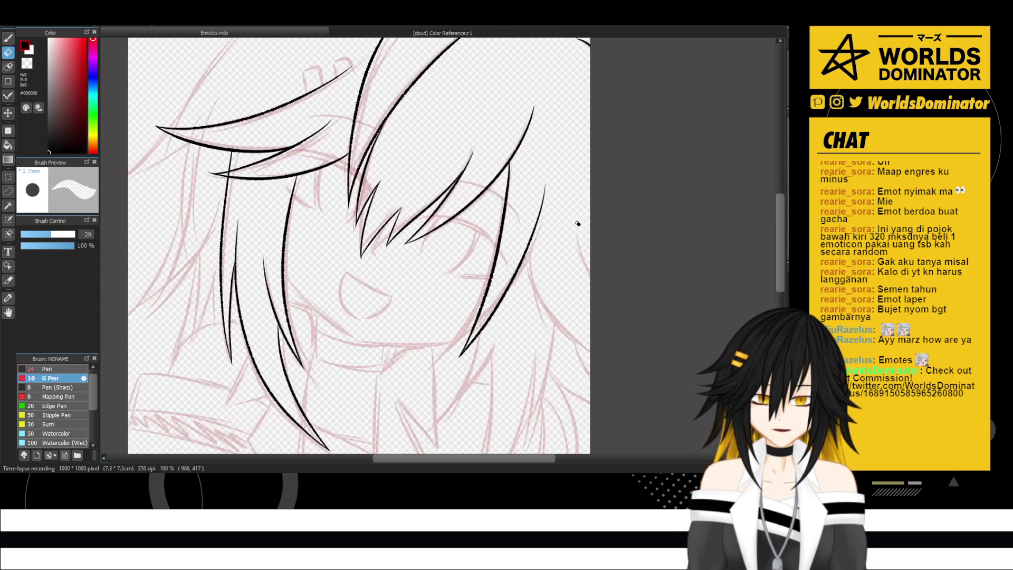
key("b")
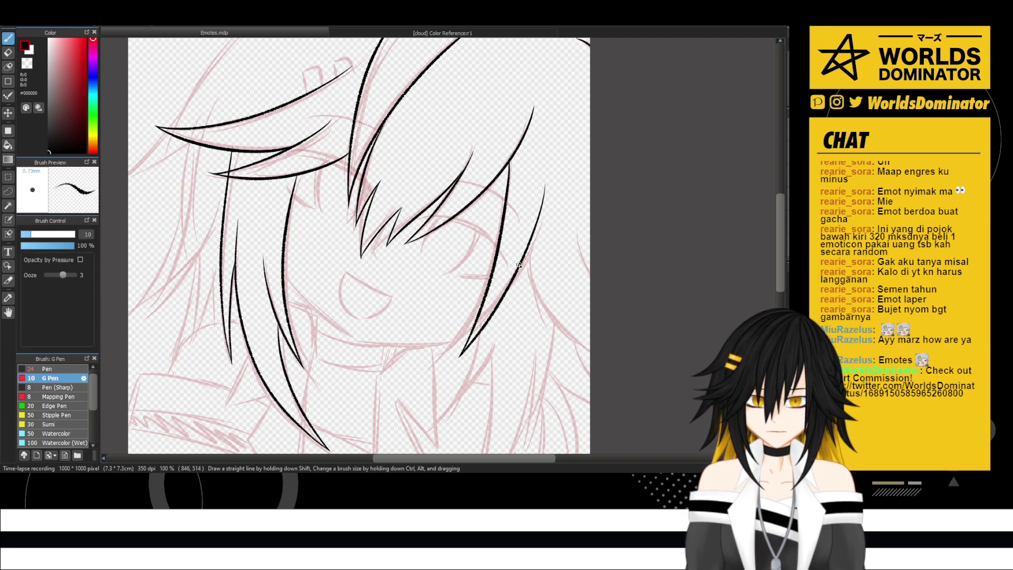
left_click_drag(519, 264, 615, 351)
key("ctrl+z")
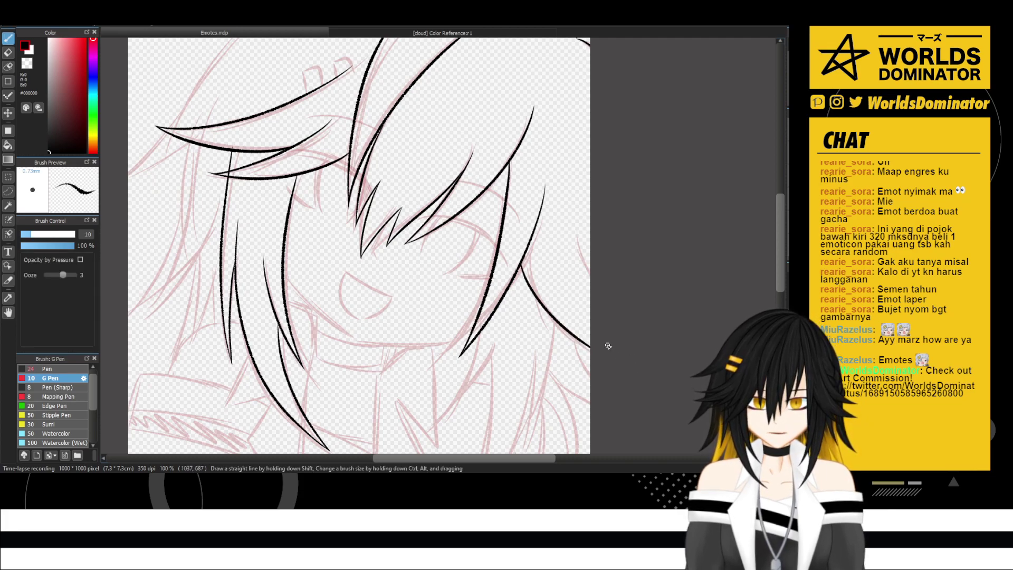
left_click_drag(521, 262, 590, 357)
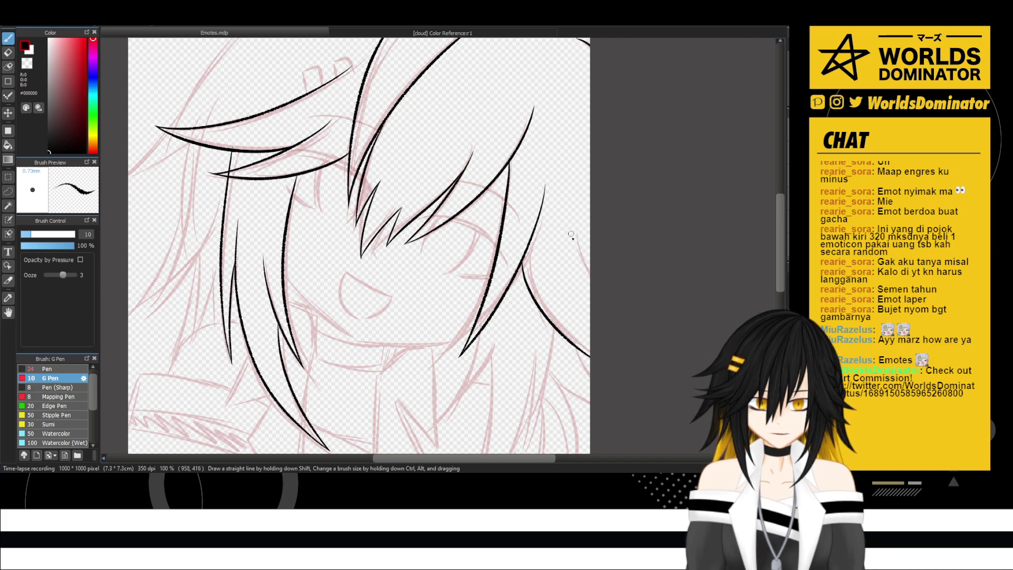
left_click_drag(571, 222, 593, 283)
key("ctrl+z")
left_click_drag(572, 219, 591, 273)
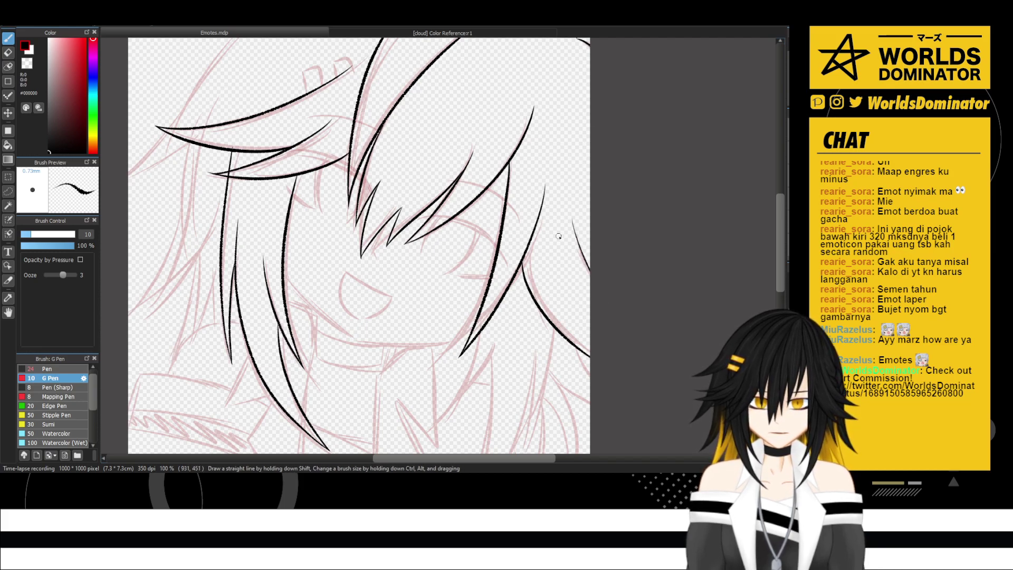
- Ink the right back hair's outward curve from the side lock to the canvas edge, plus a longer branching strand above it
scroll(552, 186, "down", 4)
scroll(501, 221, "up", 4)
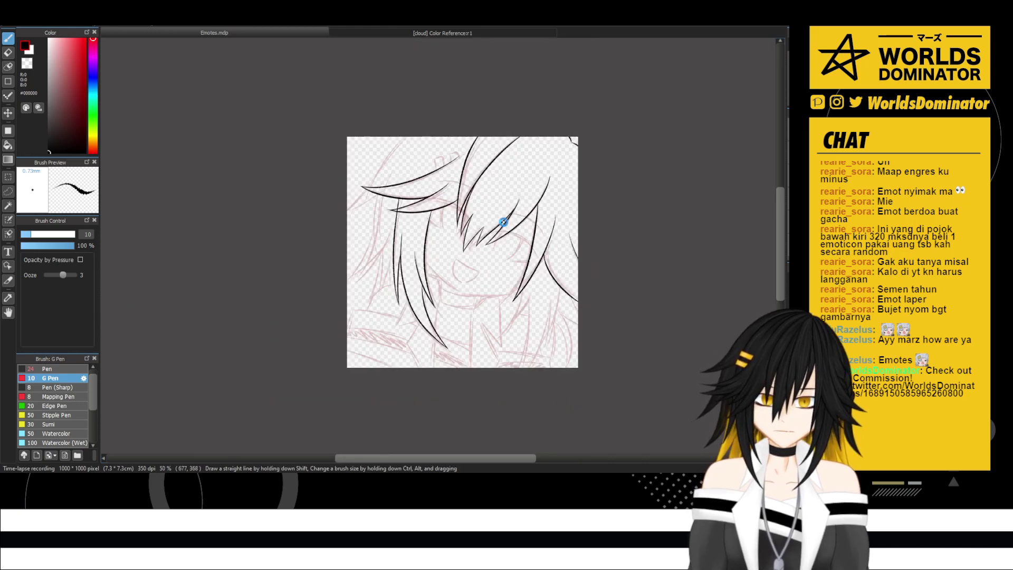
scroll(665, 299, "up", 1)
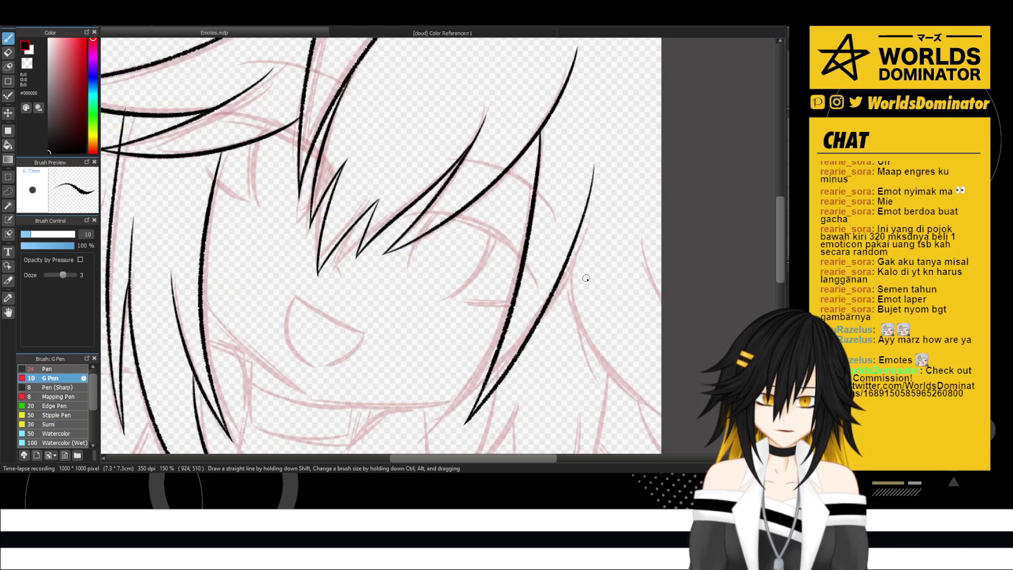
left_click_drag(559, 282, 660, 423)
left_click_drag(607, 244, 502, 229)
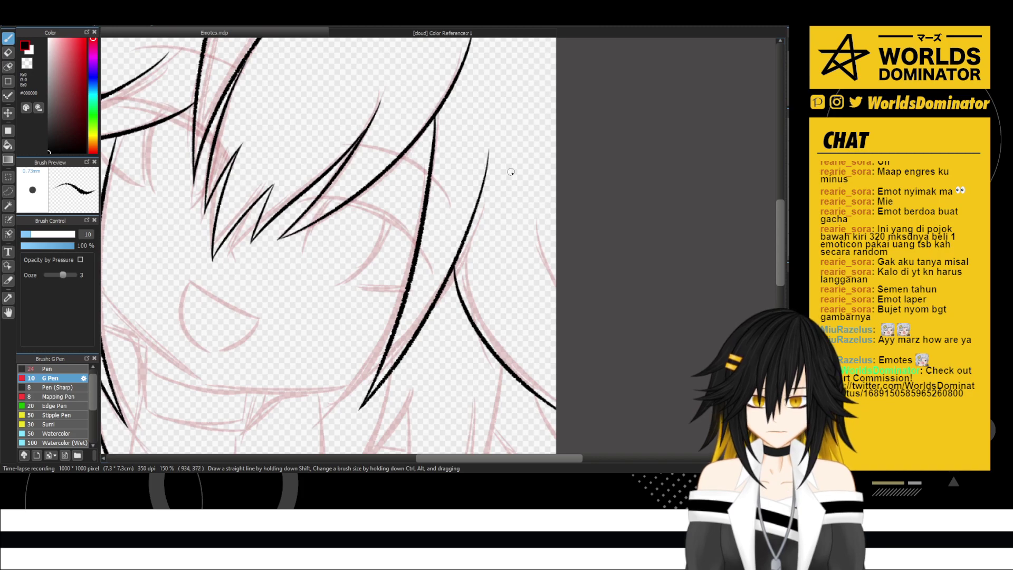
left_click_drag(510, 165, 593, 364)
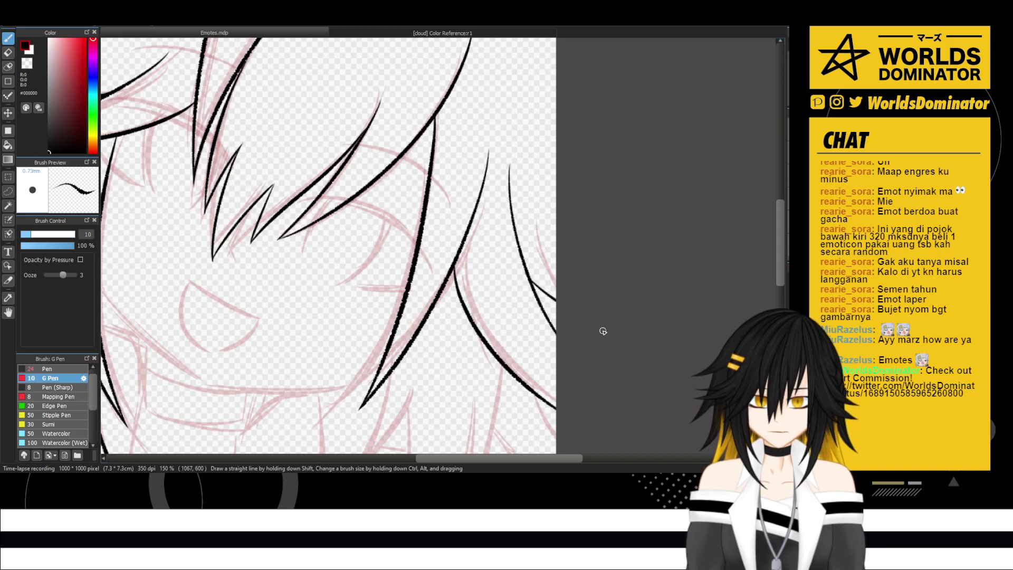
- Ink a long curved hair line on the right, from below the outward curve down to the canvas's lower edge
scroll(604, 332, "down", 3)
left_click_drag(616, 359, 585, 345)
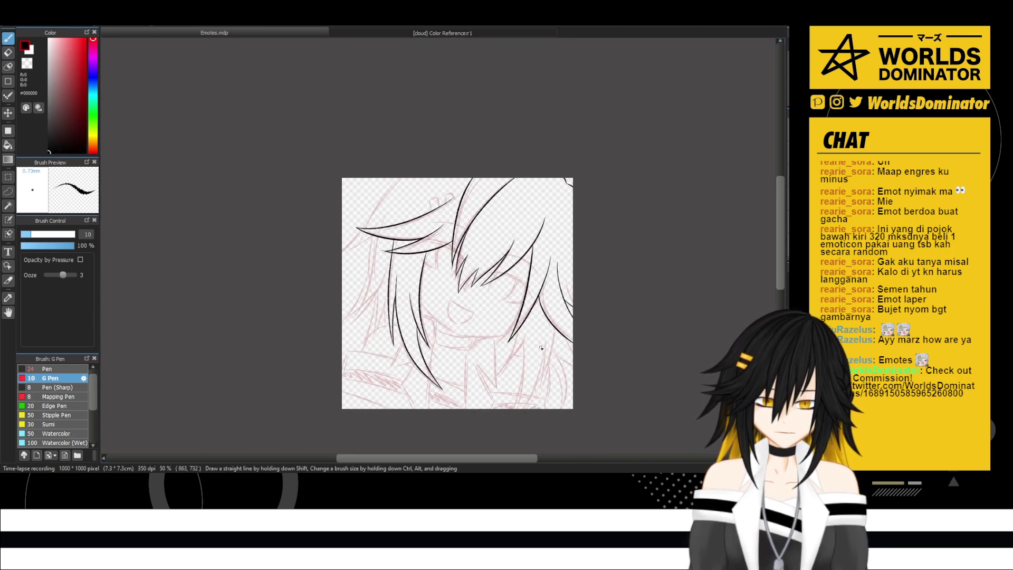
scroll(481, 404, "up", 1)
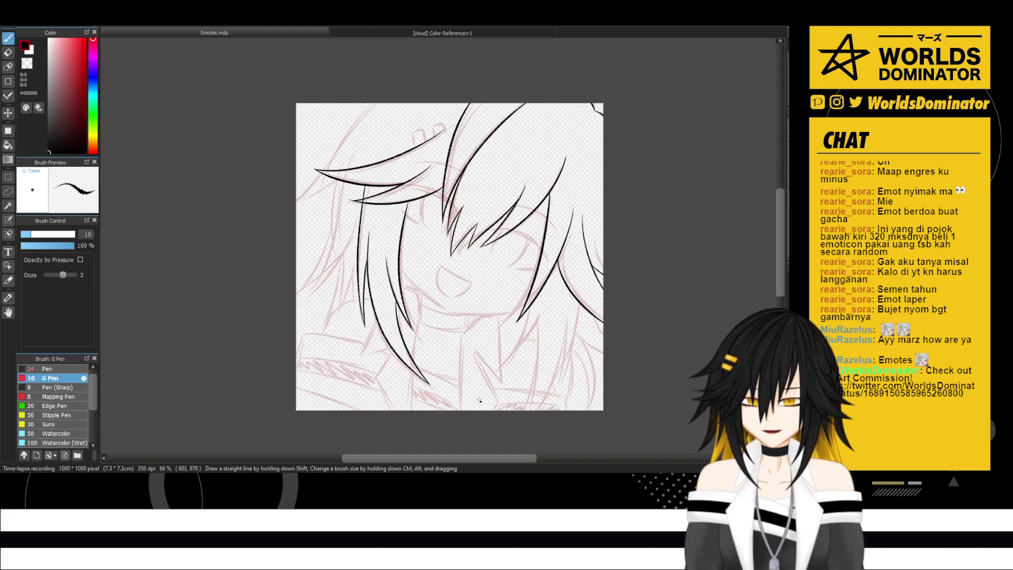
scroll(502, 347, "up", 1)
left_click_drag(501, 263, 457, 244)
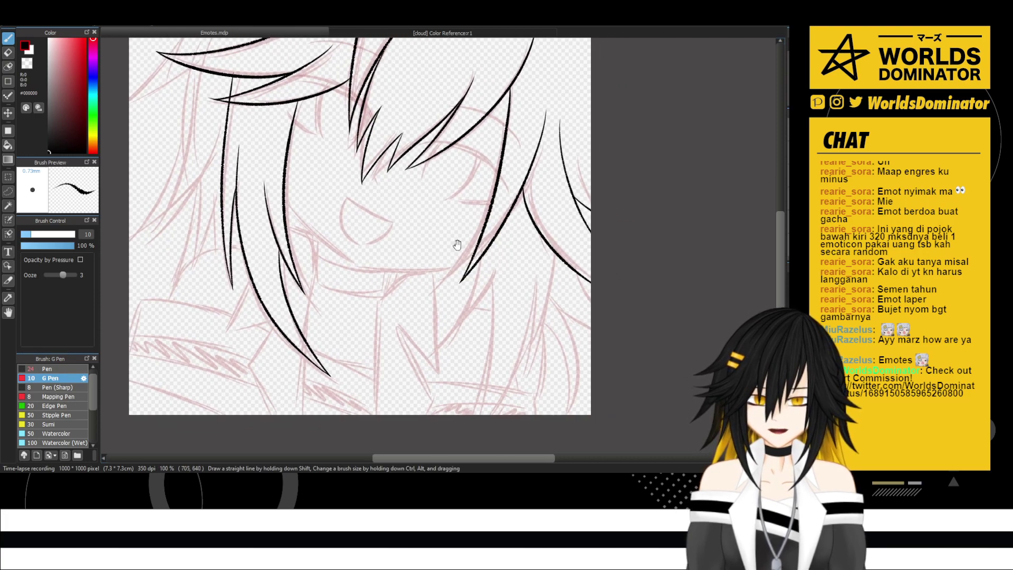
left_click_drag(531, 241, 493, 415)
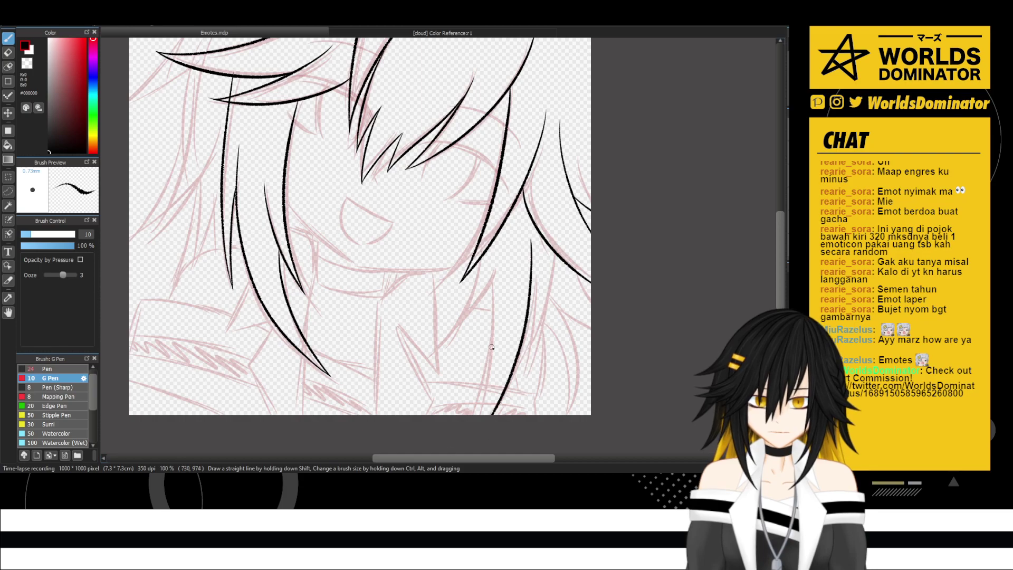
- Try to ink two crossing strand edges below the right side lock, over the collar sketch
left_click_drag(488, 285, 466, 414)
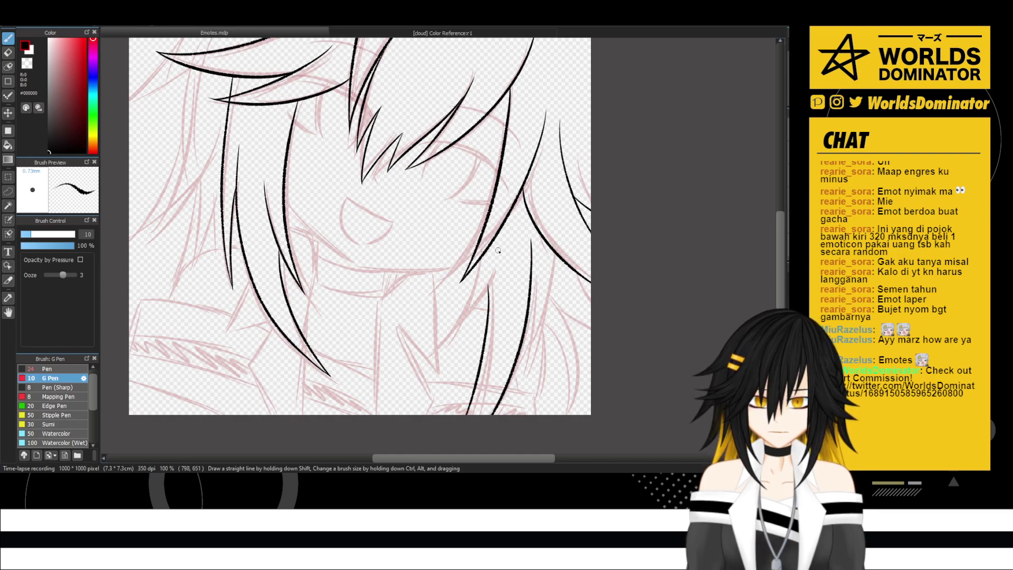
left_click_drag(498, 251, 432, 374)
key("ctrl+z")
left_click_drag(497, 246, 422, 388)
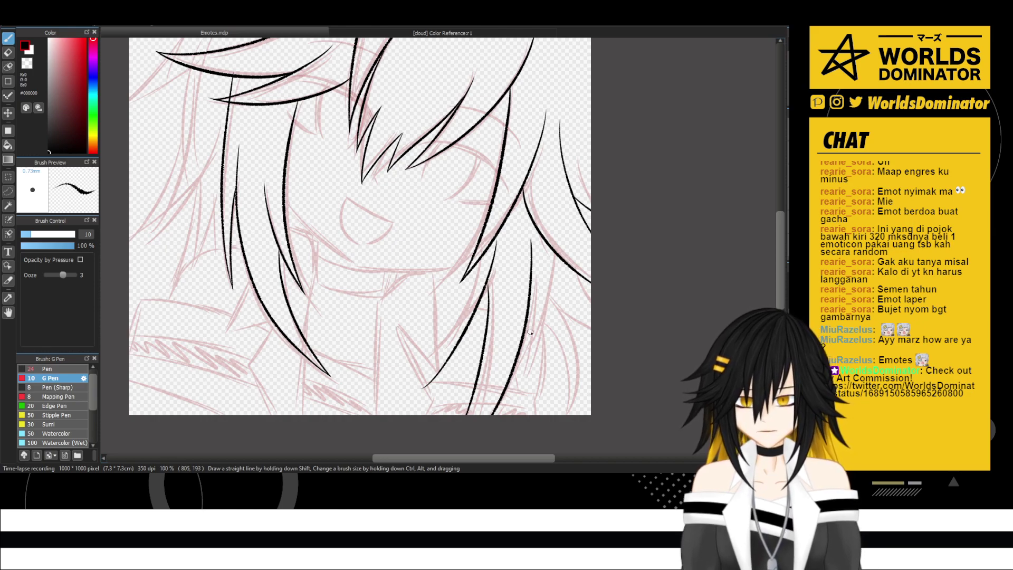
key("ctrl+z")
scroll(510, 344, "up", 1)
key("ctrl+z")
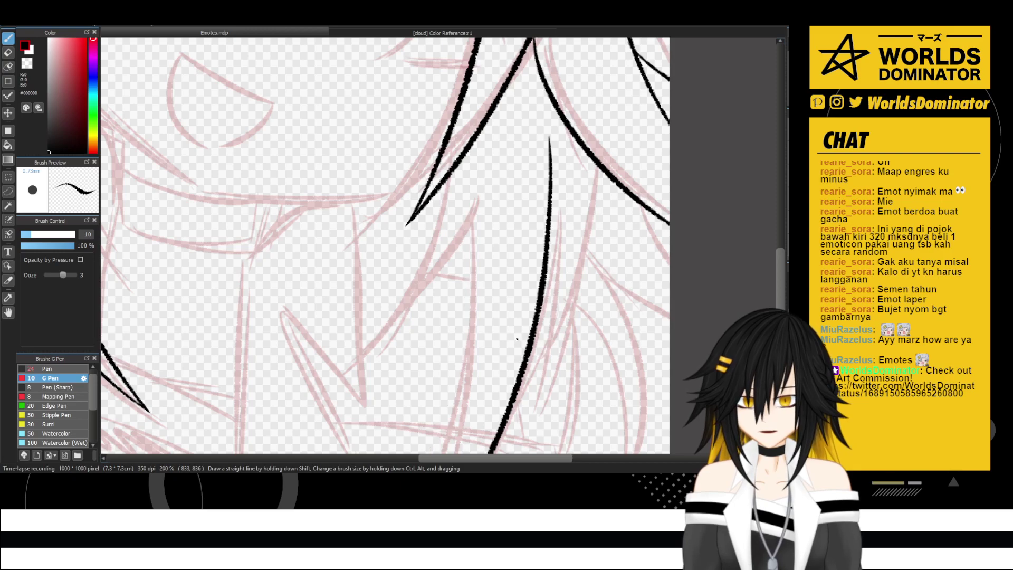
- Ink a tapering curved strand from the right side lock's lower edge down to the collar point
mouse_move(457, 204)
left_mouse_down()
mouse_move(548, 171)
mouse_move(453, 363)
left_mouse_up()
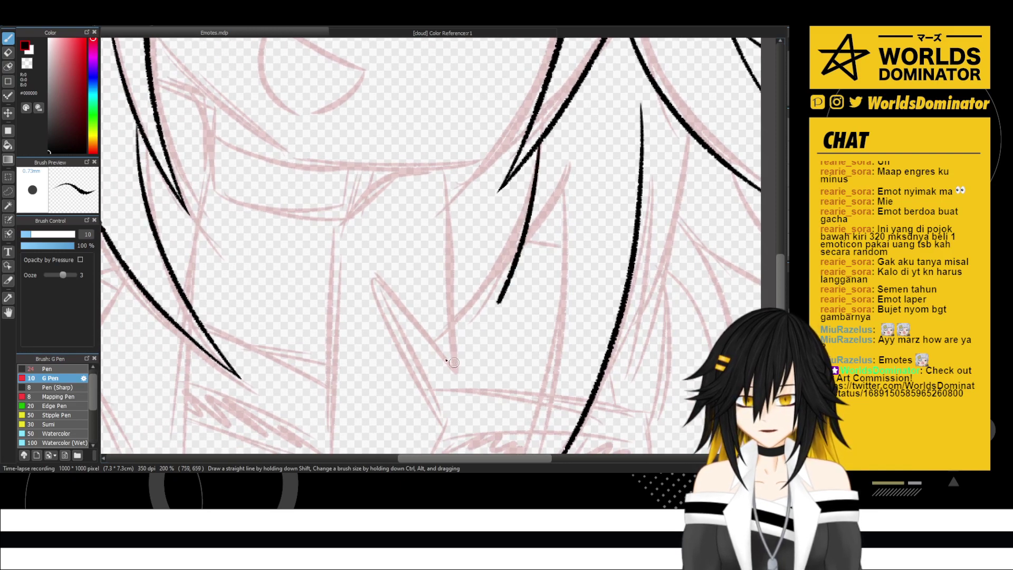
key("ctrl+z")
mouse_move(539, 143)
left_mouse_down()
mouse_move(525, 221)
mouse_move(440, 364)
left_mouse_up()
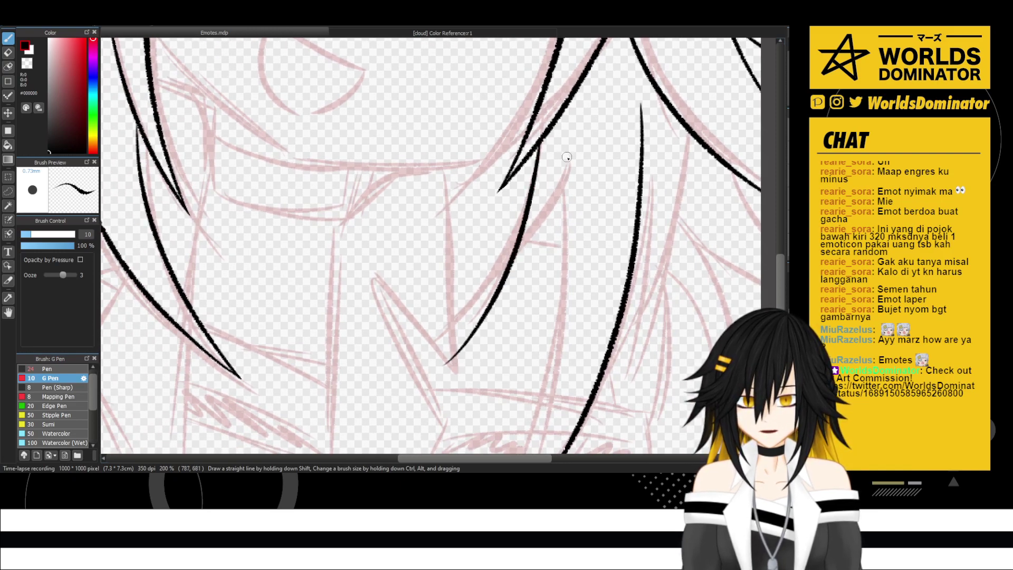
- Ink the second edge of the tapered strand at the right collar, plus a curved line from it down to the canvas's lower edge
mouse_move(580, 134)
left_mouse_down()
mouse_move(506, 314)
mouse_move(443, 362)
left_mouse_up()
left_click_drag(522, 293, 472, 189)
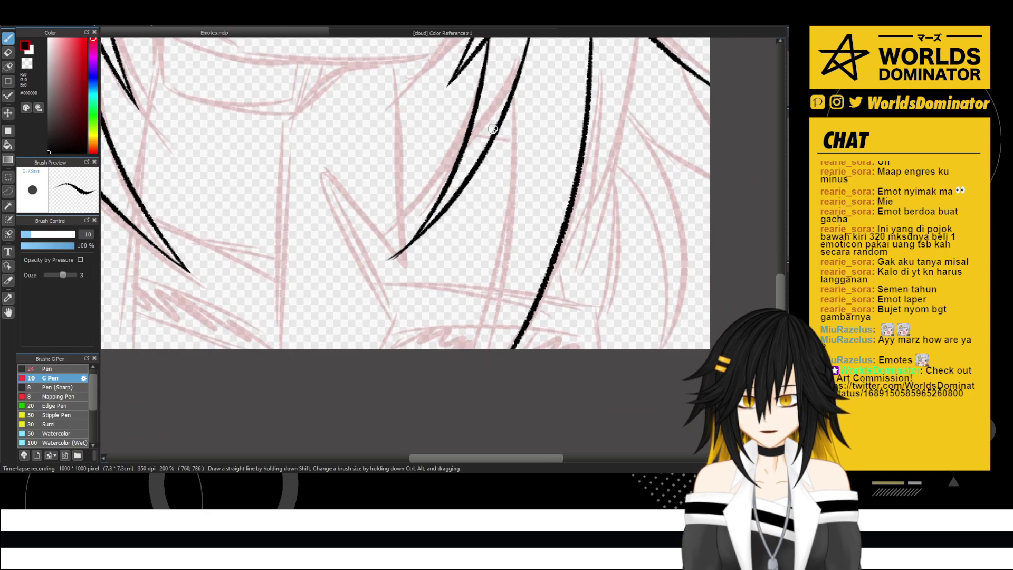
mouse_move(504, 109)
left_mouse_down()
mouse_move(484, 342)
mouse_move(471, 351)
left_mouse_up()
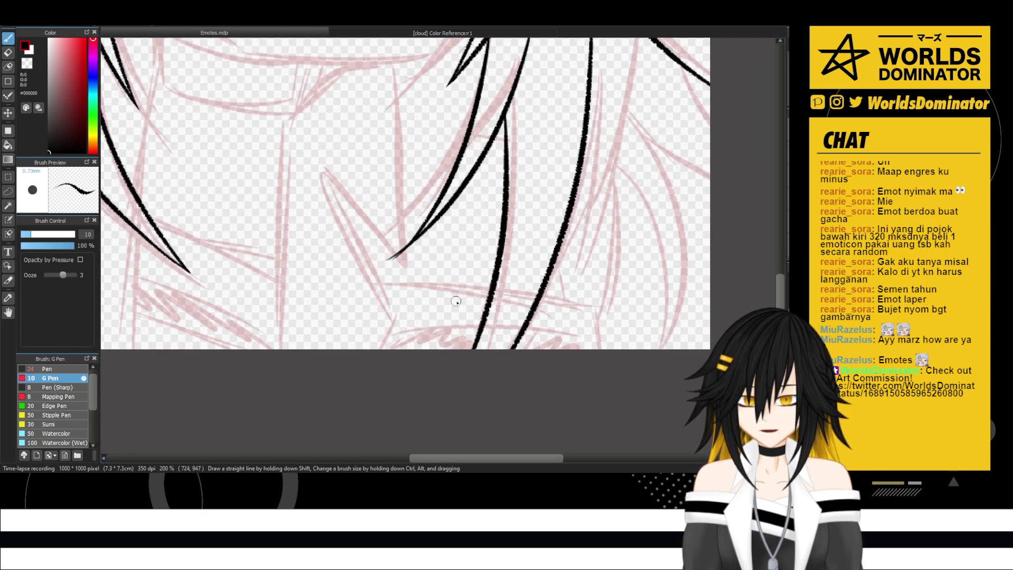
- Erase the overshooting tip where the two edges of the right collar strand meet
scroll(411, 192, "up", 2)
key("e")
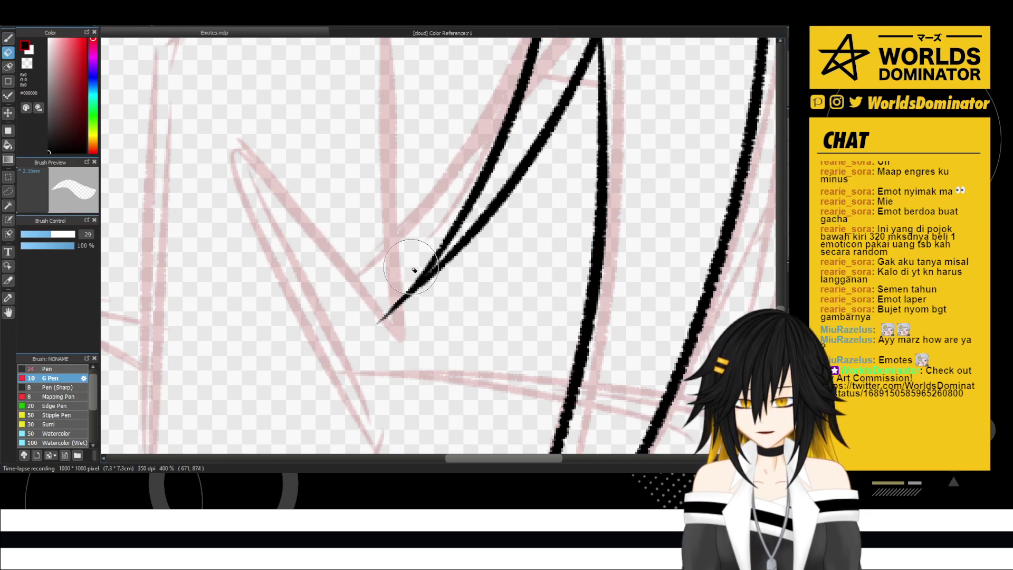
left_click_drag(432, 278, 340, 355)
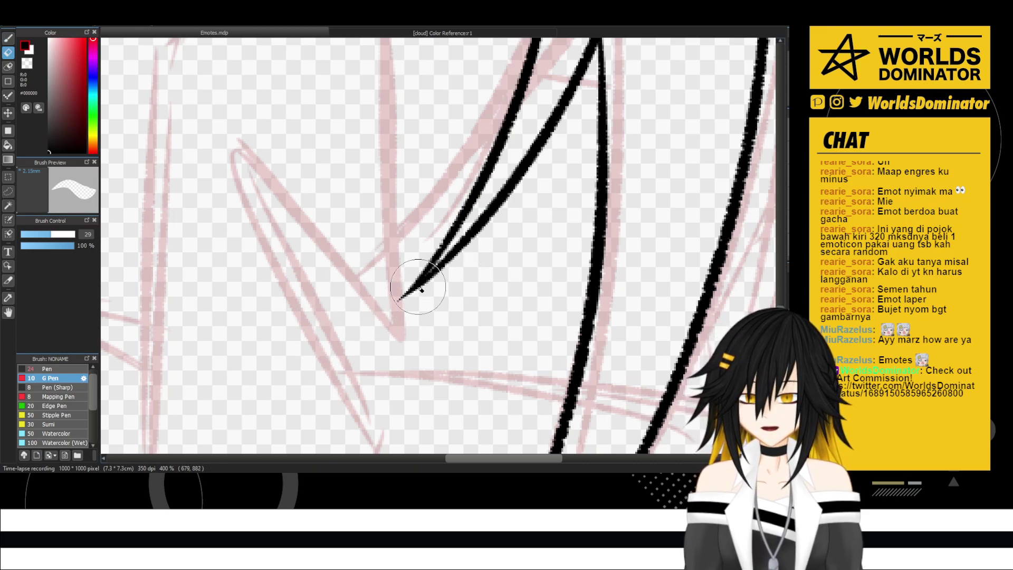
scroll(489, 262, "down", 6)
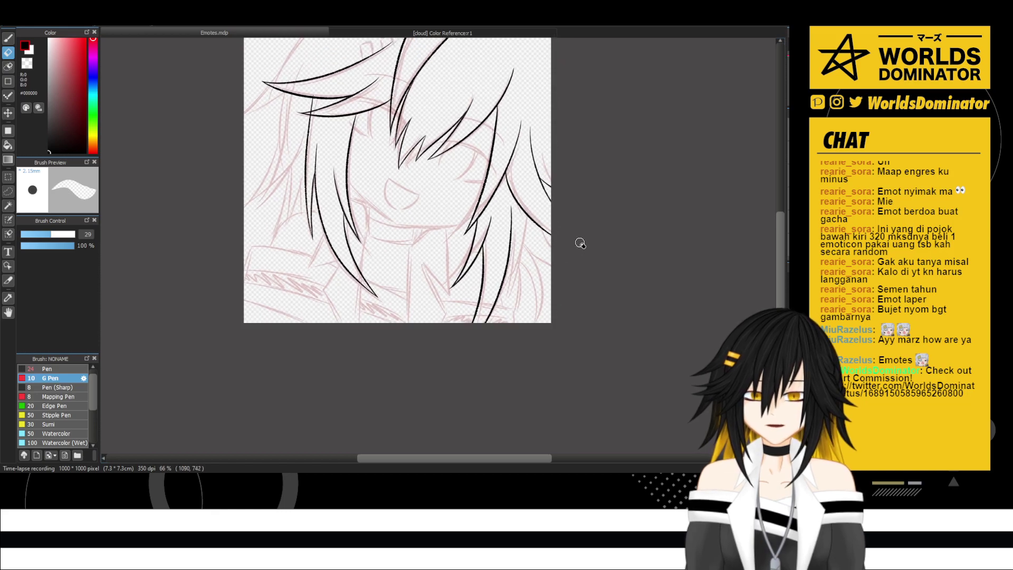
- Ink a narrow pointed strand beside the long right hair line, with its outer edge starting from the outward curve
scroll(581, 243, "up", 3)
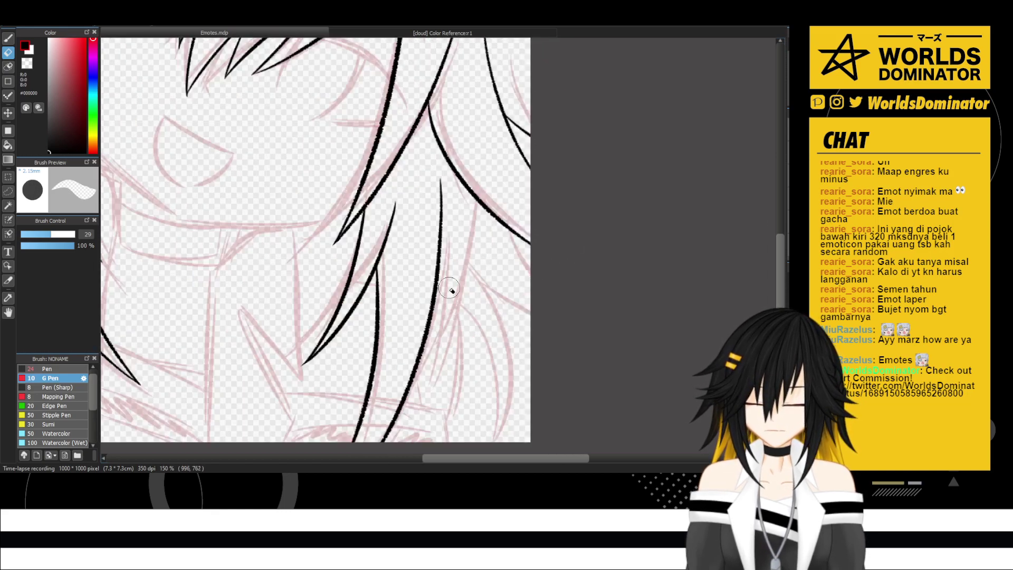
key("b")
left_click_drag(442, 239, 424, 417)
key("ctrl+z")
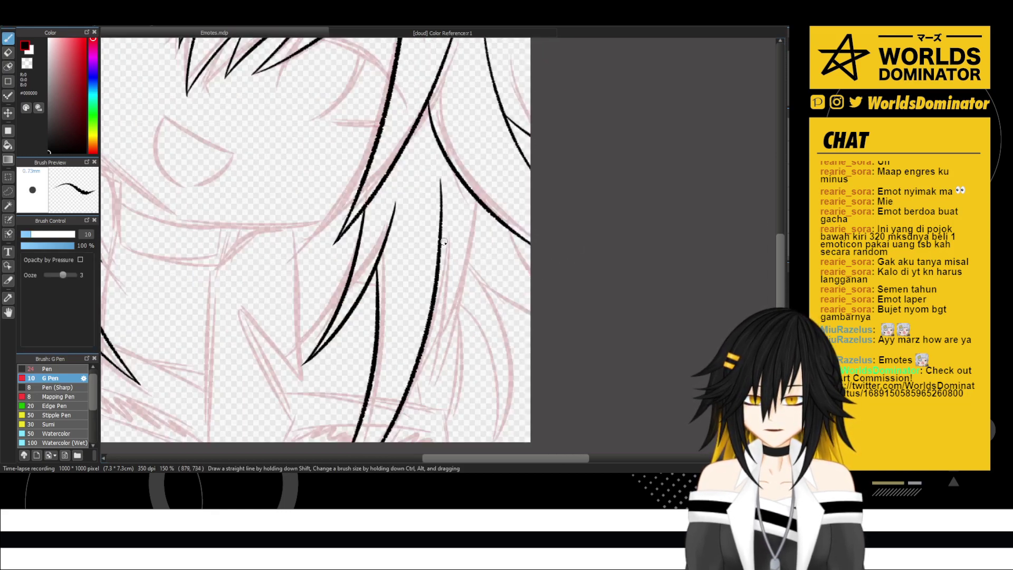
left_click_drag(440, 226, 428, 389)
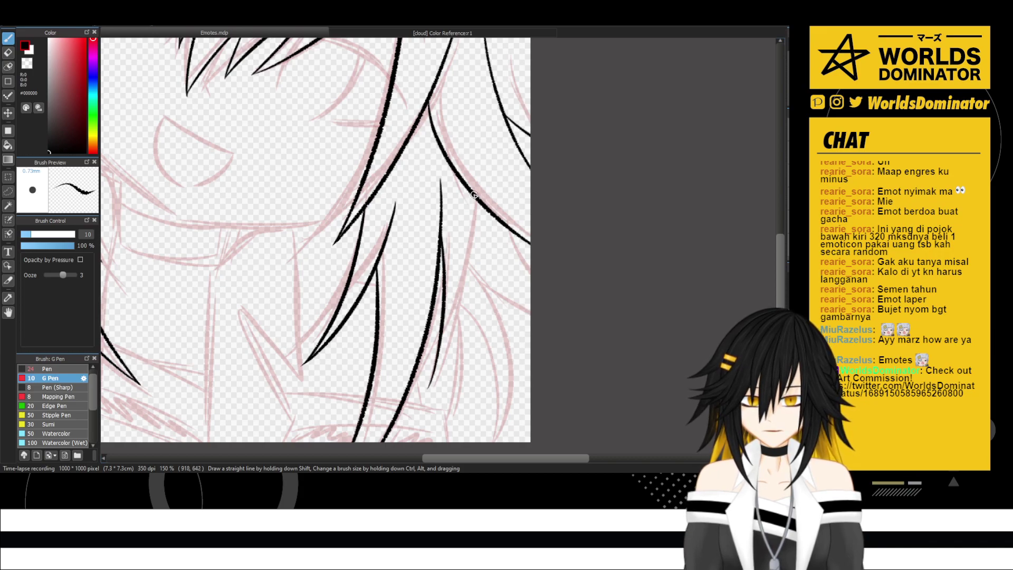
mouse_move(474, 198)
left_mouse_down()
mouse_move(458, 292)
mouse_move(427, 384)
left_mouse_up()
key("ctrl+z")
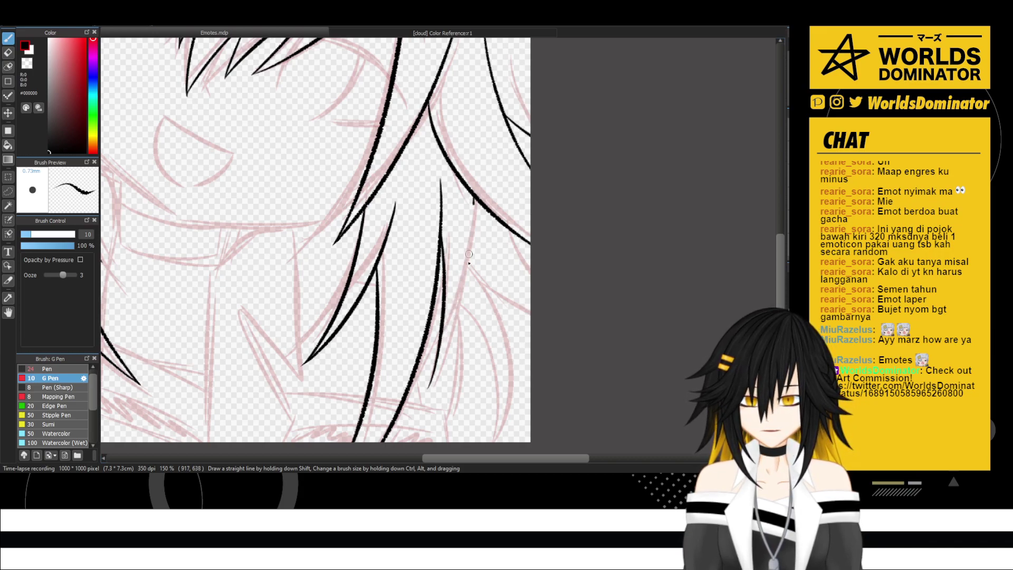
left_click_drag(473, 200, 428, 388)
- Erase the overshooting tip of the narrow pointed strand on the right
scroll(434, 332, "up", 1)
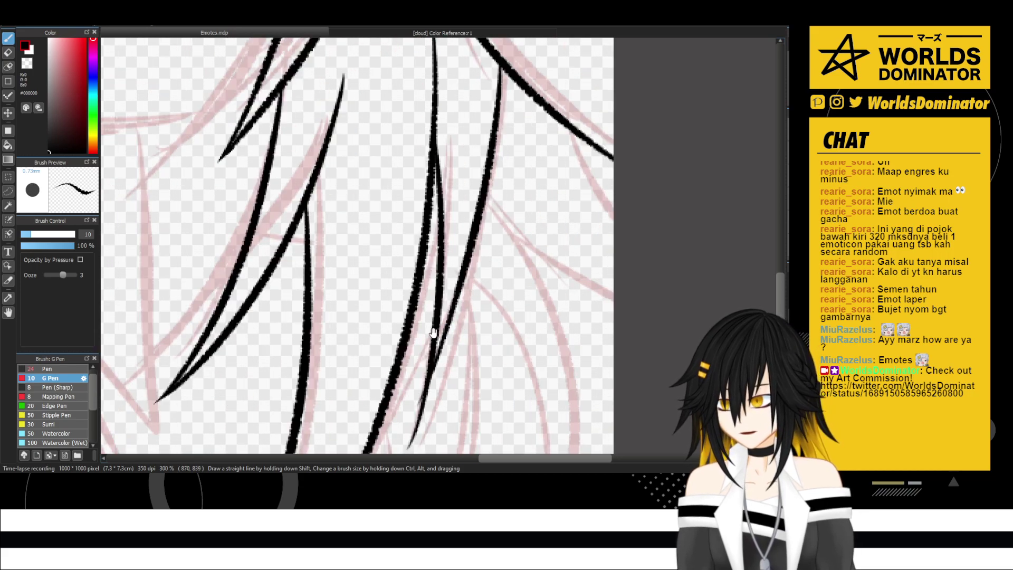
scroll(432, 334, "up", 1)
key("e")
mouse_move(439, 281)
left_mouse_down()
mouse_move(395, 244)
mouse_move(414, 212)
mouse_move(371, 334)
mouse_move(400, 258)
mouse_move(382, 294)
left_mouse_up()
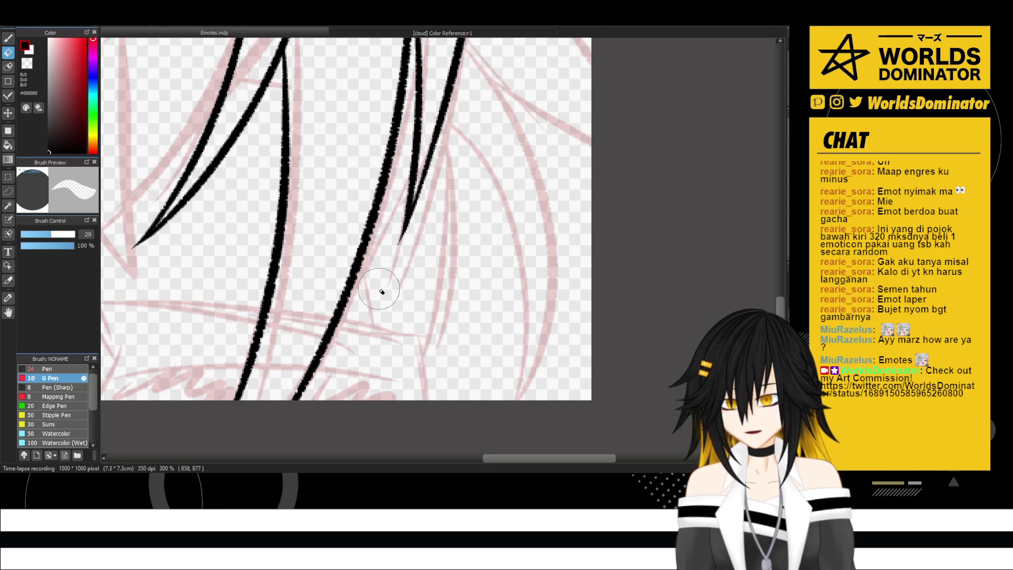
scroll(391, 247, "down", 1)
scroll(391, 247, "down", 5)
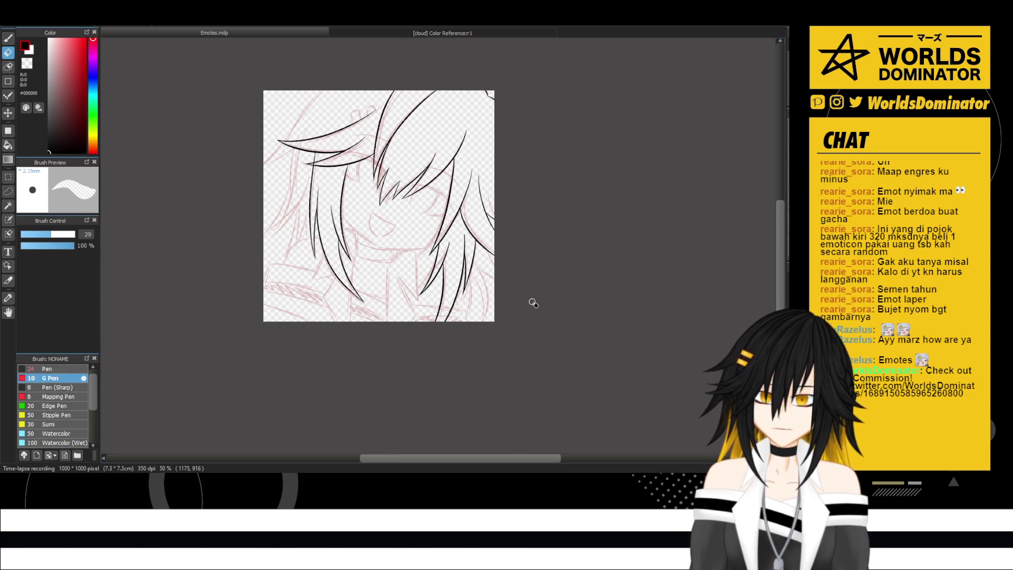
scroll(535, 273, "up", 1)
scroll(495, 258, "down", 1)
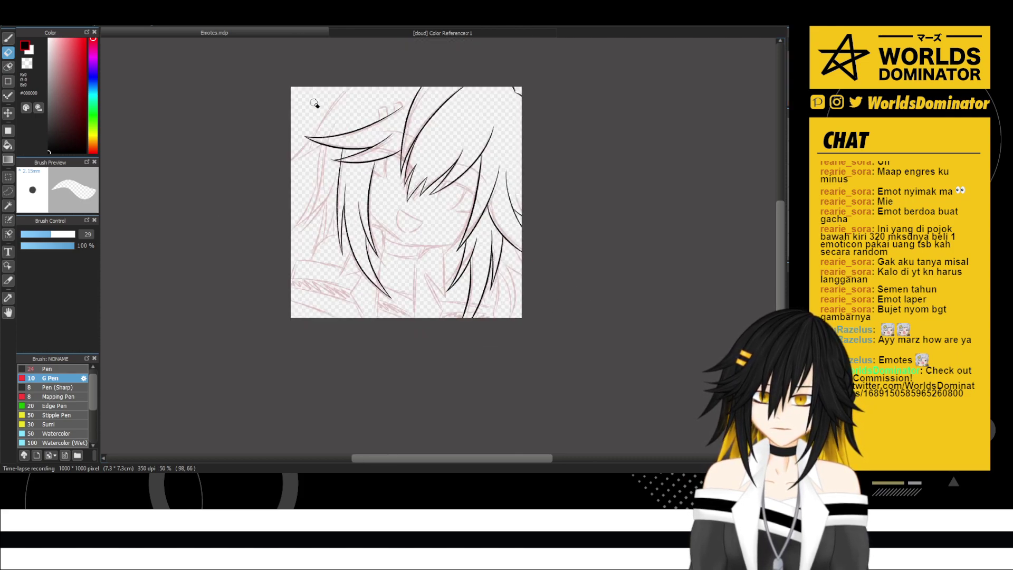
- Ink a back-hair line from the underside of the left swept lock to the canvas's left edge
scroll(314, 103, "up", 3)
key("b")
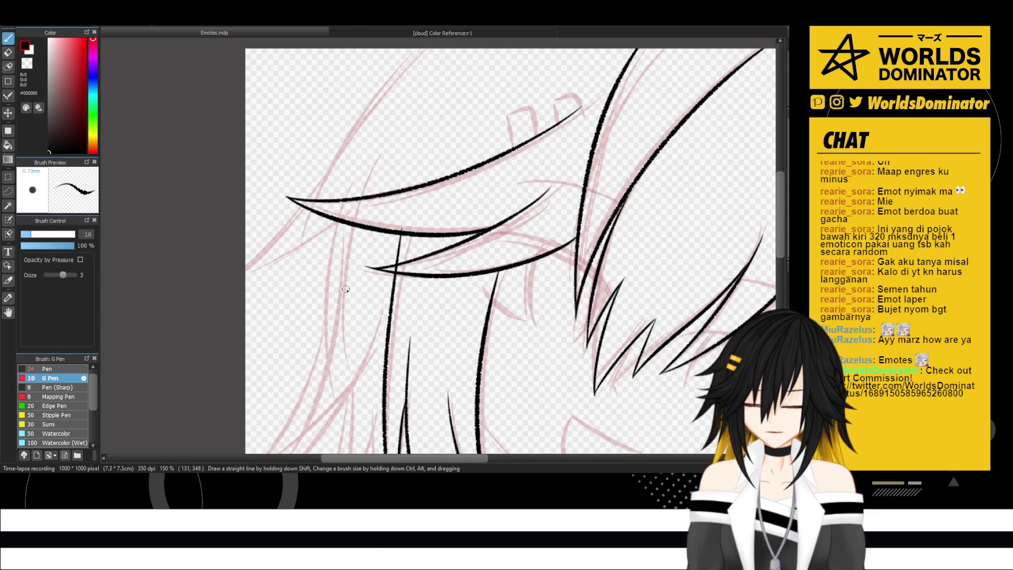
left_click_drag(338, 220, 221, 289)
key("ctrl+z")
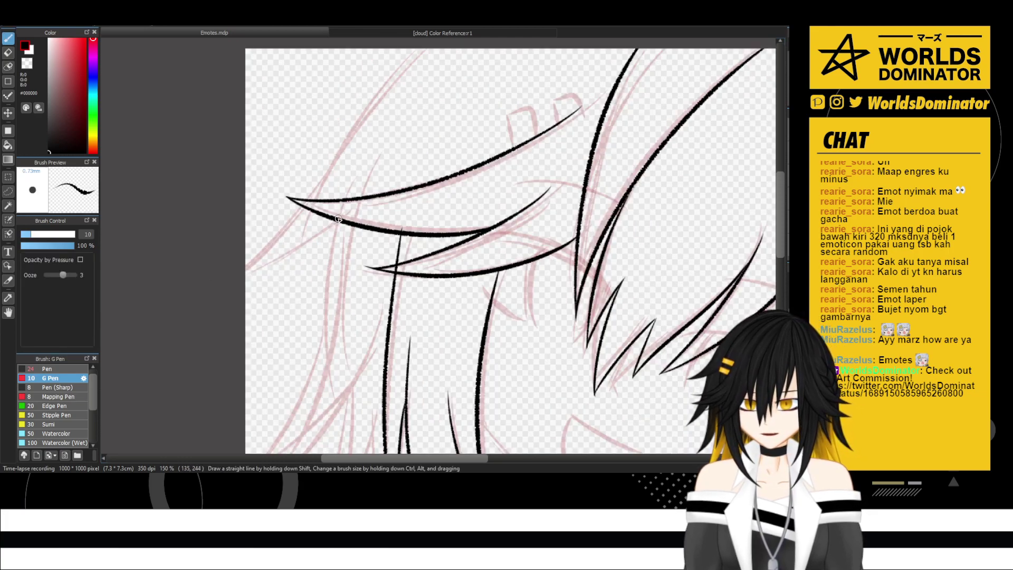
left_click_drag(336, 218, 215, 294)
- Try to ink the two converging edges of a pointed back-hair strand below the left swept lock
mouse_move(274, 272)
left_mouse_down()
mouse_move(308, 222)
mouse_move(315, 154)
left_mouse_up()
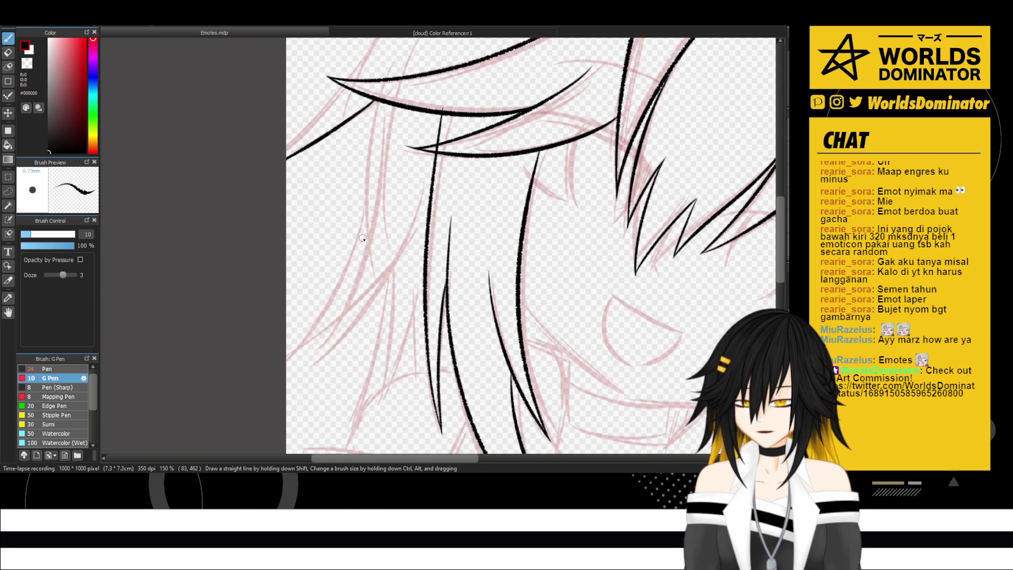
left_click_drag(419, 211, 287, 323)
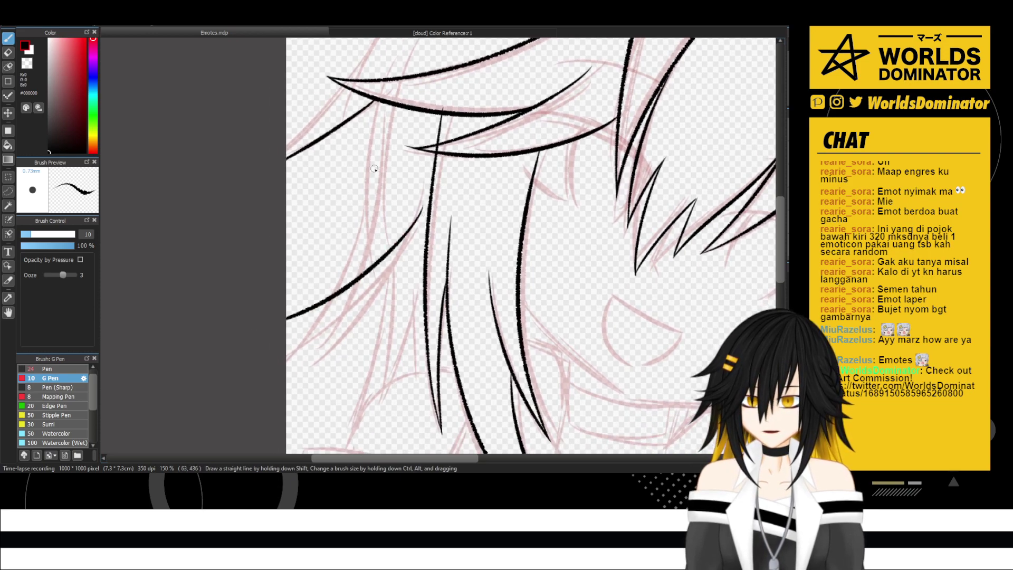
key("ctrl+z")
mouse_move(420, 190)
left_mouse_down()
mouse_move(395, 257)
mouse_move(288, 333)
left_mouse_up()
key("ctrl+z")
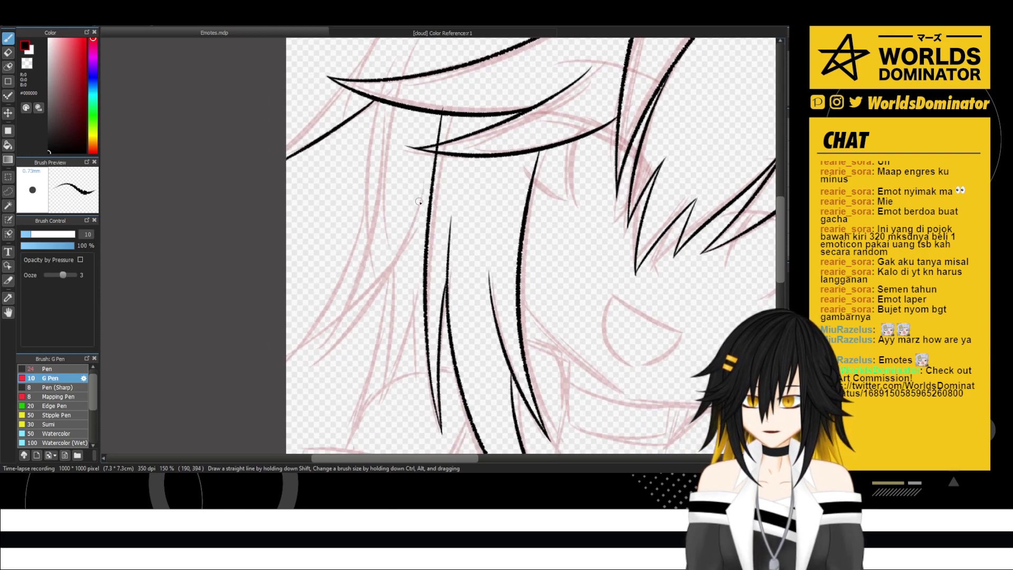
mouse_move(425, 192)
left_mouse_down()
mouse_move(374, 276)
mouse_move(297, 325)
left_mouse_up()
mouse_move(376, 101)
left_mouse_down()
mouse_move(350, 246)
mouse_move(288, 328)
left_mouse_up()
key("ctrl+z")
mouse_move(376, 101)
left_mouse_down()
mouse_move(352, 211)
mouse_move(293, 338)
left_mouse_up()
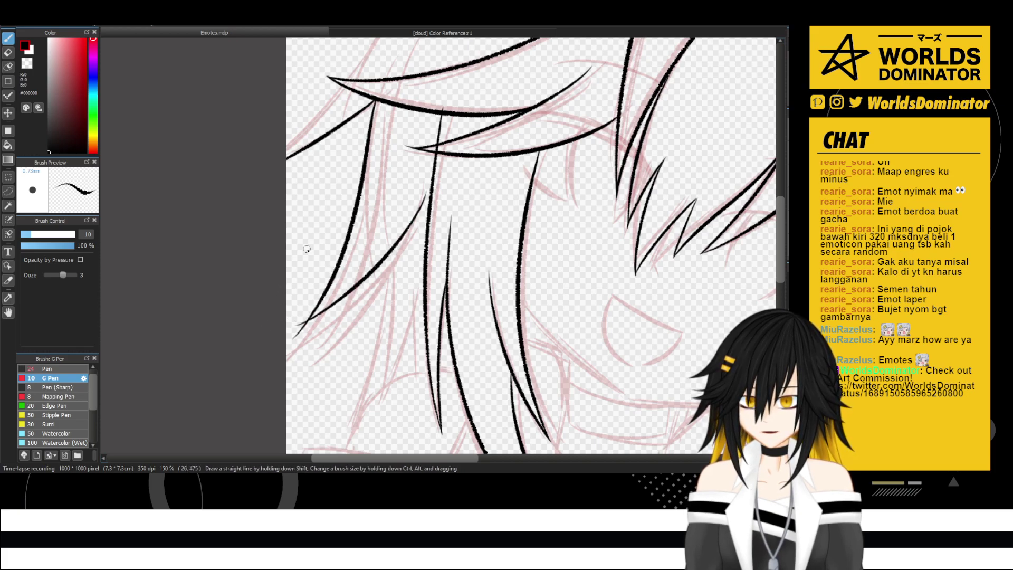
scroll(610, 339, "down", 2)
left_click_drag(609, 333, 553, 286)
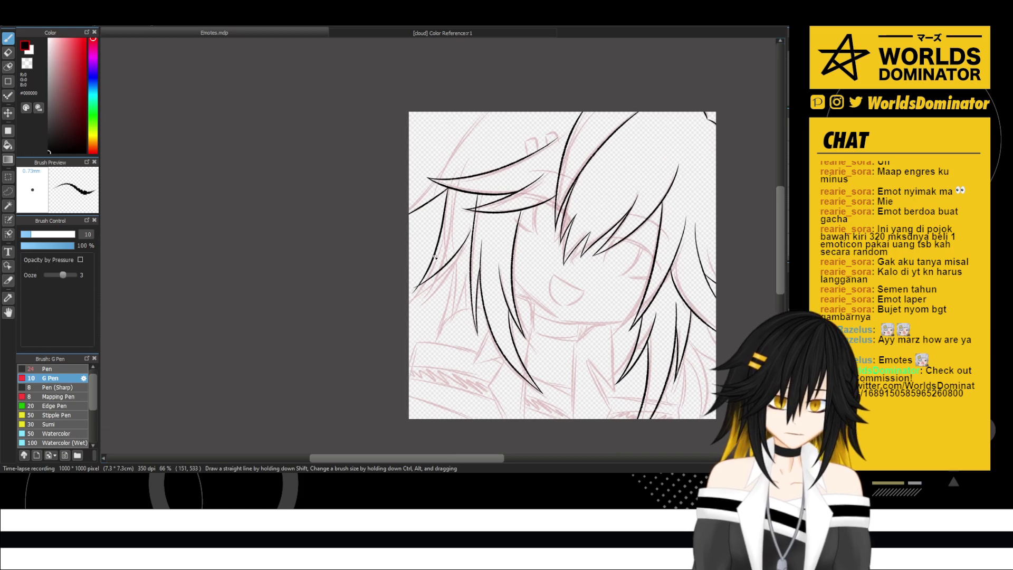
scroll(424, 242, "up", 3)
key("ctrl+z")
key("ctrl+z")
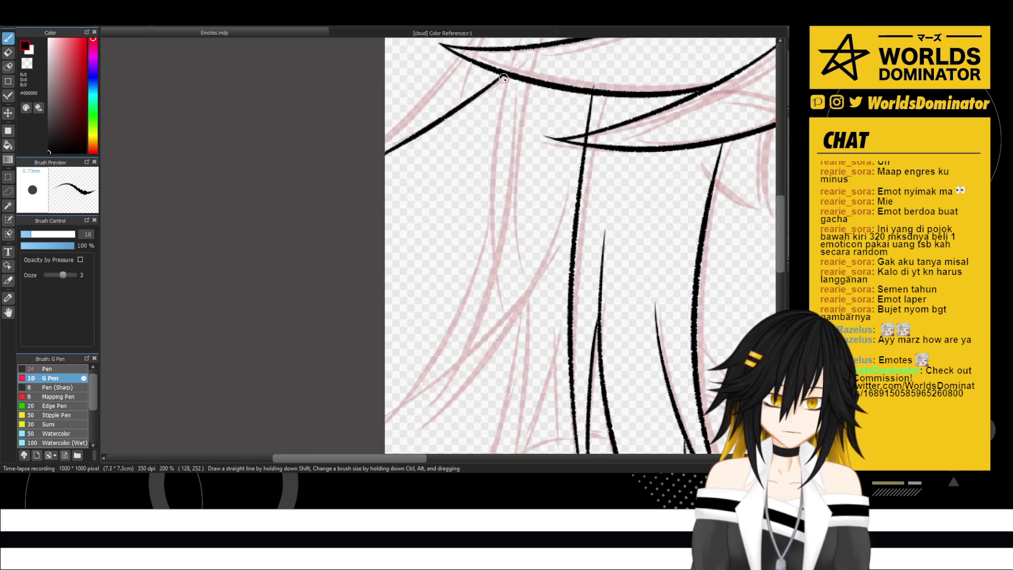
- Ink the left back-hair strand's two curved edges, converging at the canvas's left edge
left_click_drag(504, 75, 485, 199)
left_click_drag(448, 334, 409, 383)
key("ctrl+z")
mouse_move(508, 77)
left_mouse_down()
mouse_move(438, 329)
mouse_move(385, 378)
left_mouse_up()
mouse_move(560, 222)
left_mouse_down()
mouse_move(517, 277)
mouse_move(384, 388)
left_mouse_up()
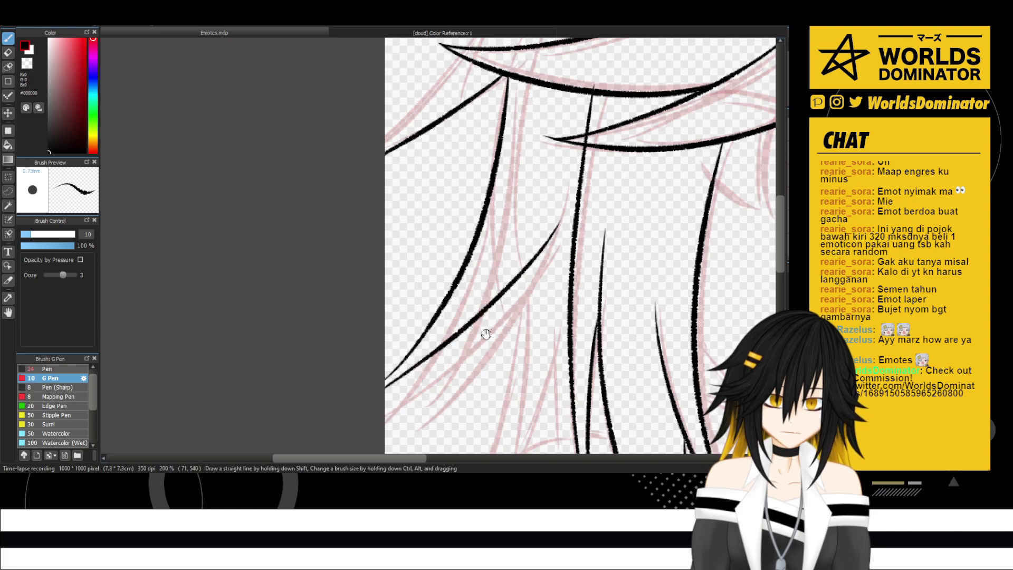
- Ink a hooked pointed strand below the left back-hair strand, plus a short inner line beside the left side lock
mouse_move(510, 288)
left_mouse_down()
mouse_move(459, 159)
mouse_move(397, 342)
mouse_move(407, 387)
mouse_move(478, 210)
left_mouse_up()
key("ctrl+z")
mouse_move(411, 389)
left_mouse_down()
mouse_move(419, 330)
mouse_move(477, 231)
left_mouse_up()
left_click_drag(486, 196, 476, 323)
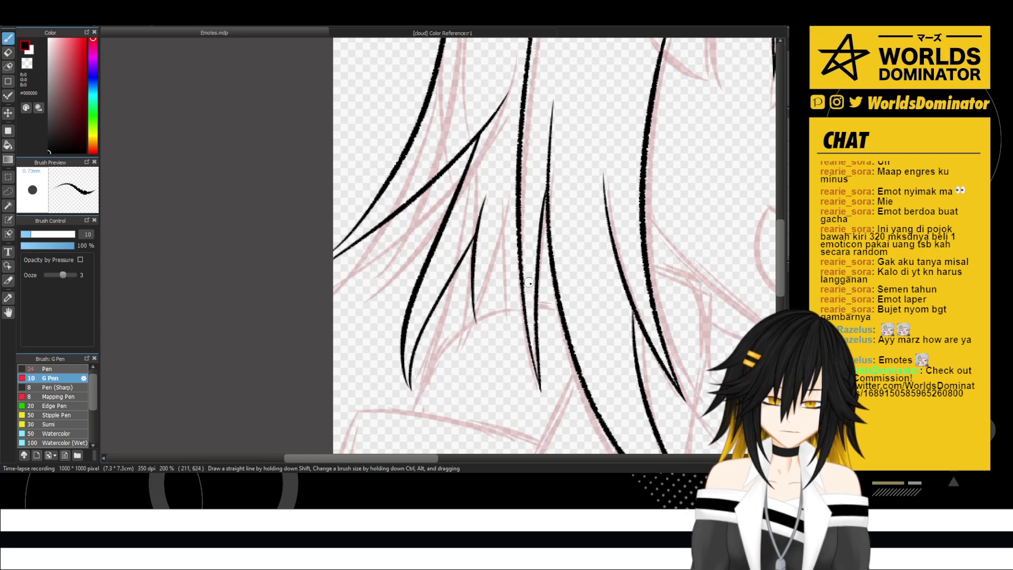
scroll(528, 248, "down", 3)
scroll(587, 262, "down", 1)
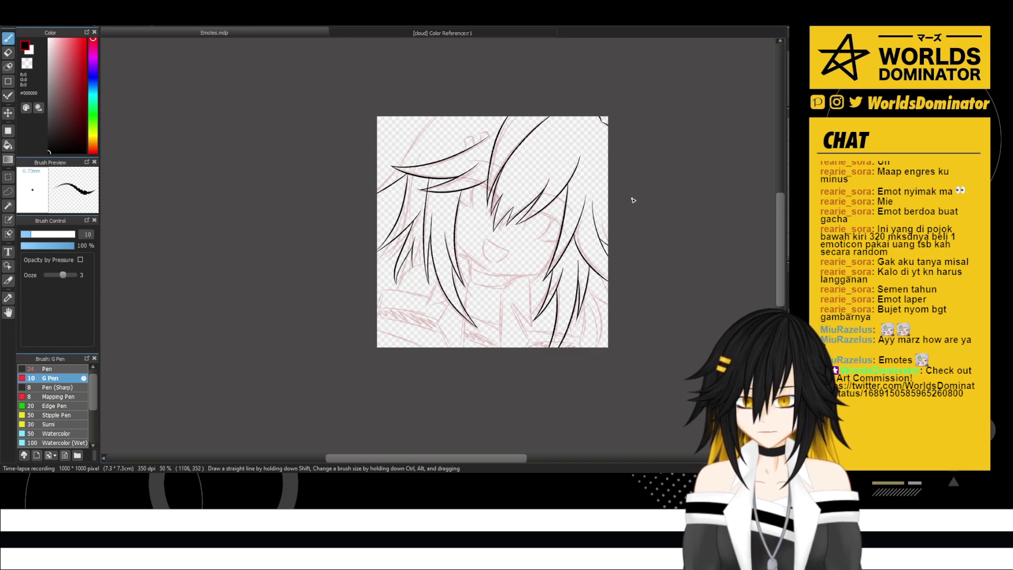
- Ink two small rectangular hair clips standing on the upper edge of the left swept lock
scroll(654, 211, "up", 6)
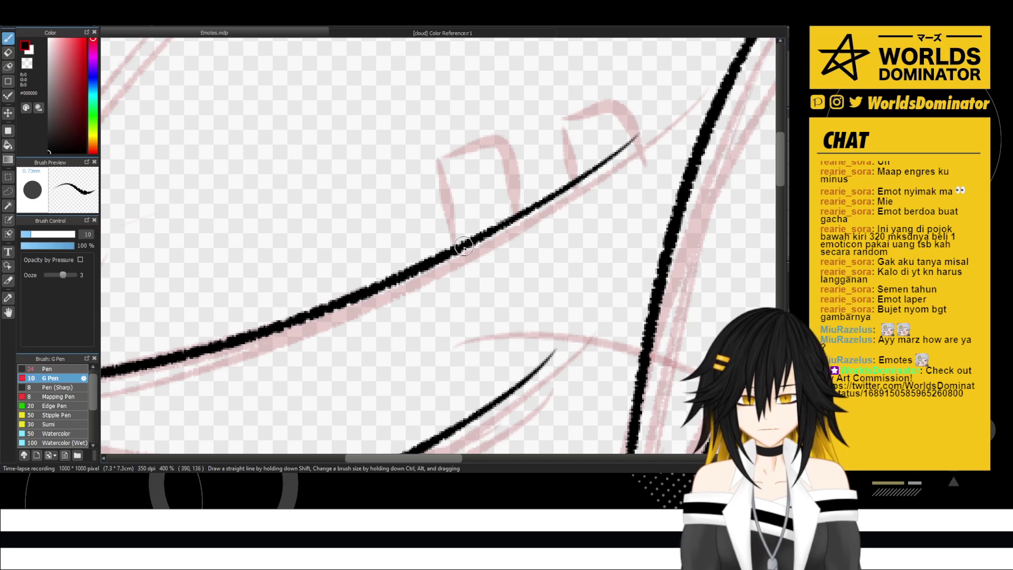
mouse_move(458, 245)
left_mouse_down()
mouse_move(428, 180)
mouse_move(437, 179)
mouse_move(427, 179)
mouse_move(484, 150)
mouse_move(509, 202)
left_mouse_up()
key("ctrl+z")
left_click_drag(478, 152, 510, 209)
key("ctrl+z")
key("ctrl+z")
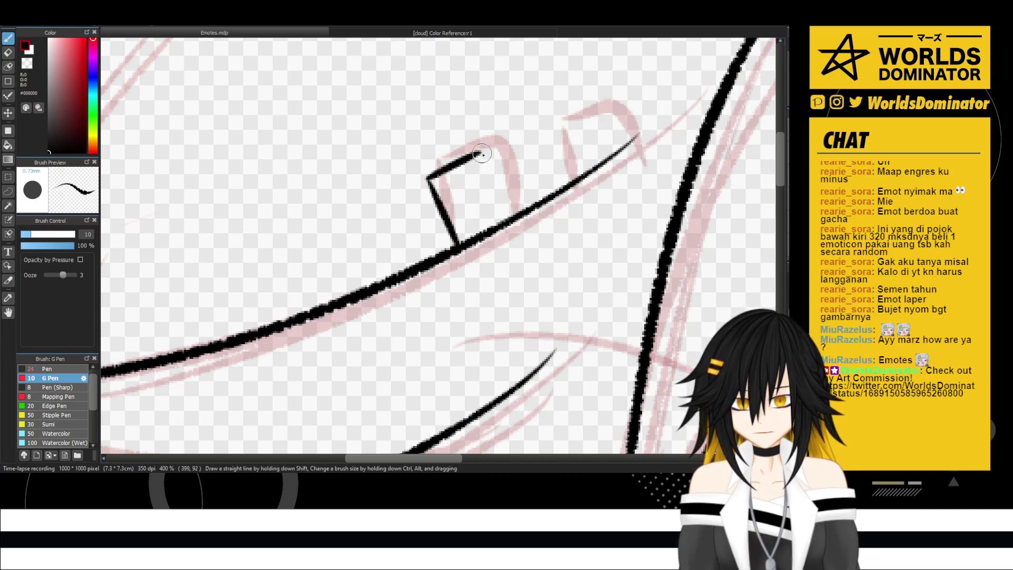
mouse_move(478, 152)
left_mouse_down()
mouse_move(514, 215)
mouse_move(546, 199)
mouse_move(513, 138)
mouse_move(530, 145)
mouse_move(513, 138)
mouse_move(558, 117)
mouse_move(580, 156)
left_mouse_up()
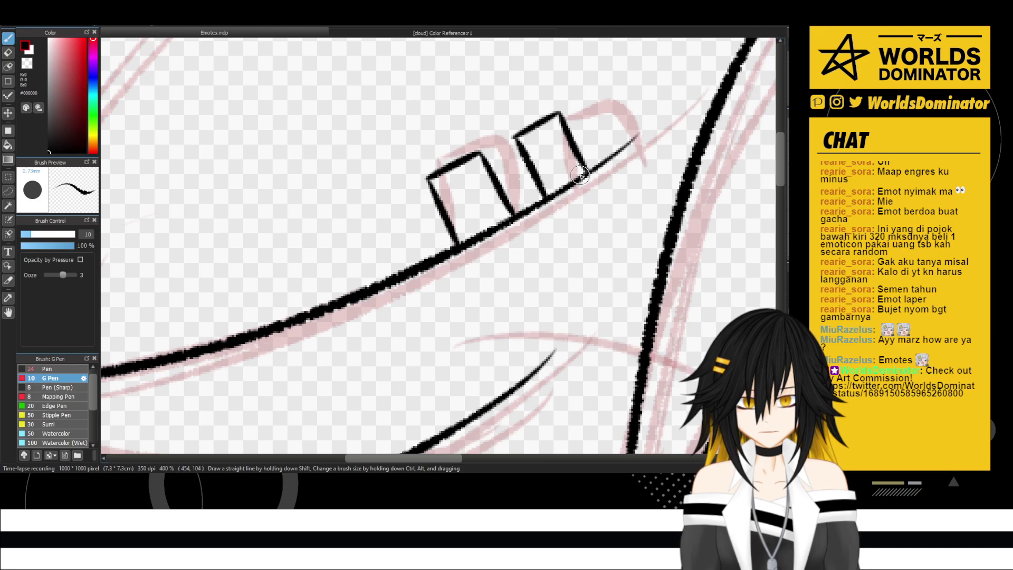
- Ink a second back-hair line from just below the left swept lock's tip to the canvas's left edge
scroll(594, 187, "down", 7)
left_click_drag(612, 216, 501, 214)
scroll(421, 186, "up", 4)
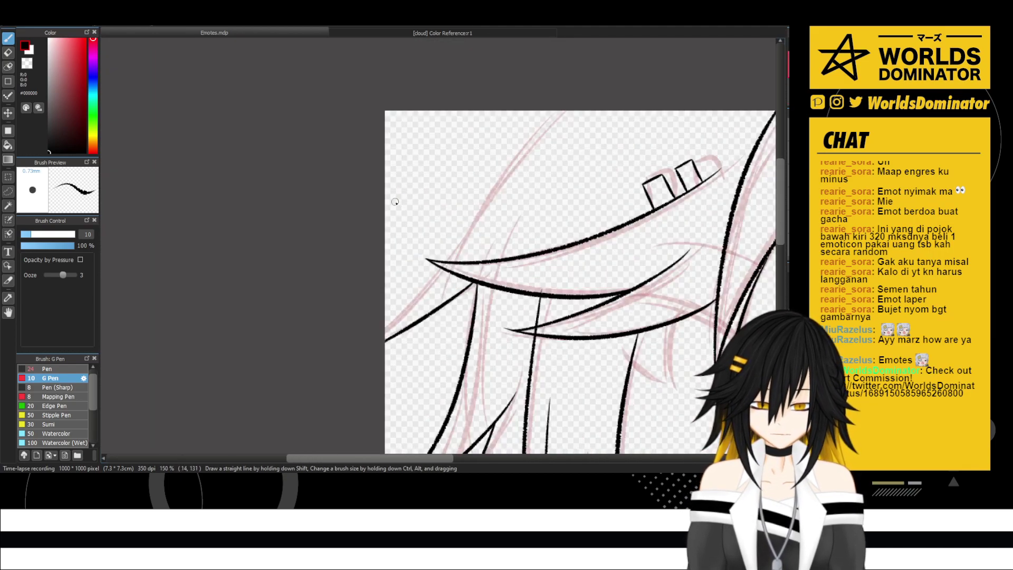
left_click_drag(438, 274, 386, 331)
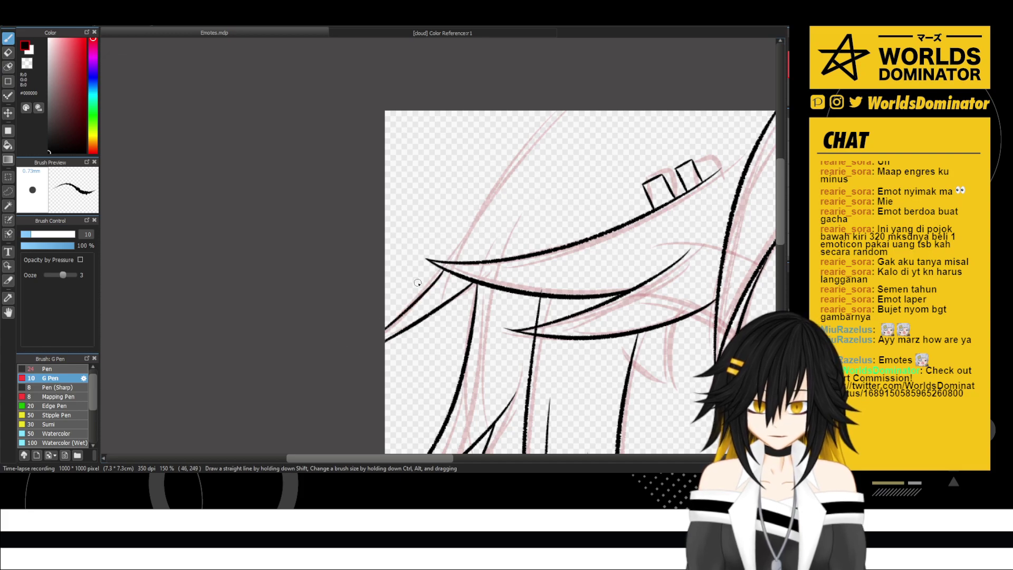
key("ctrl+z")
left_click_drag(443, 270, 385, 332)
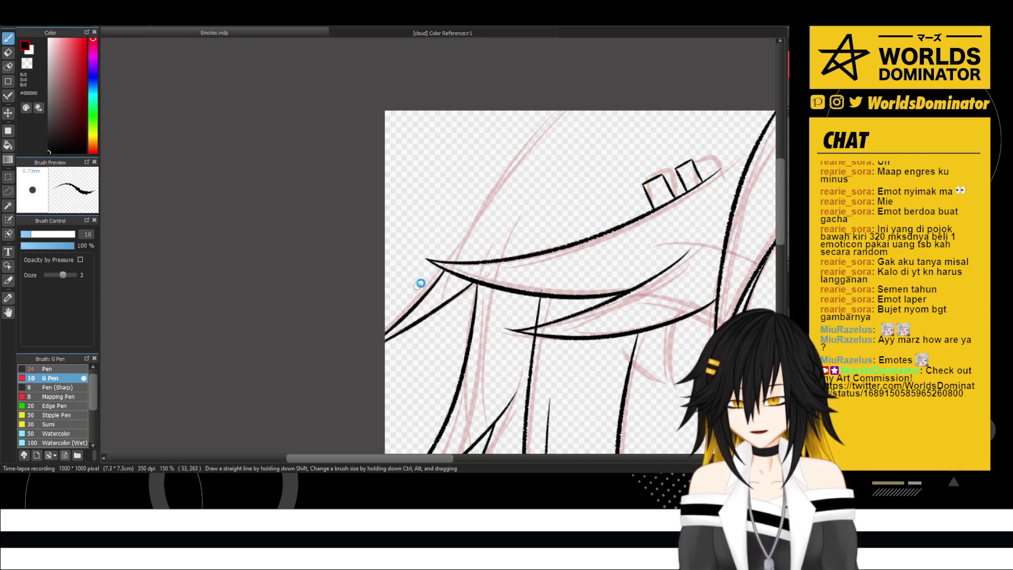
key("ctrl+z")
left_click_drag(443, 270, 384, 326)
key("ctrl+z")
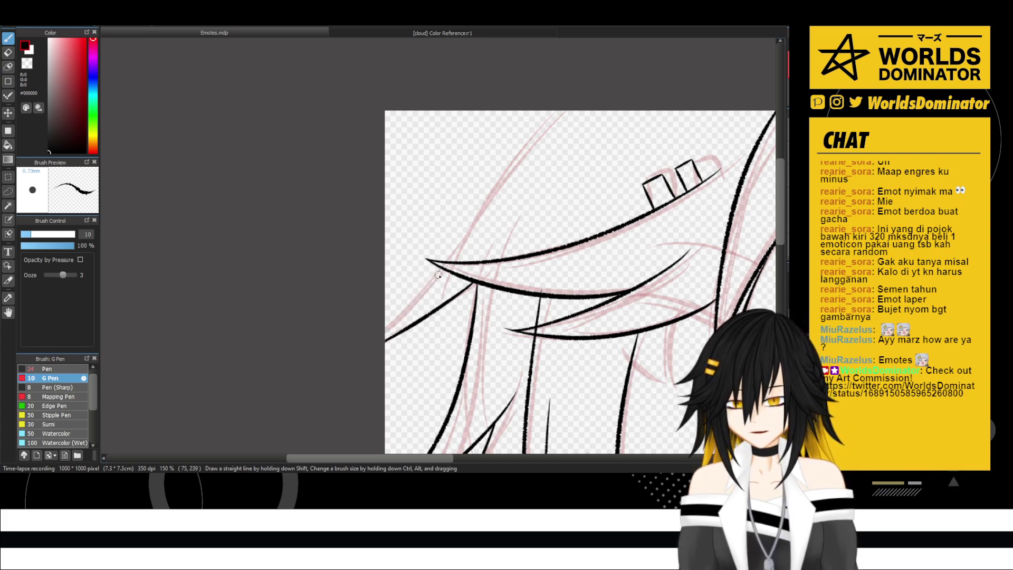
key("ctrl+y")
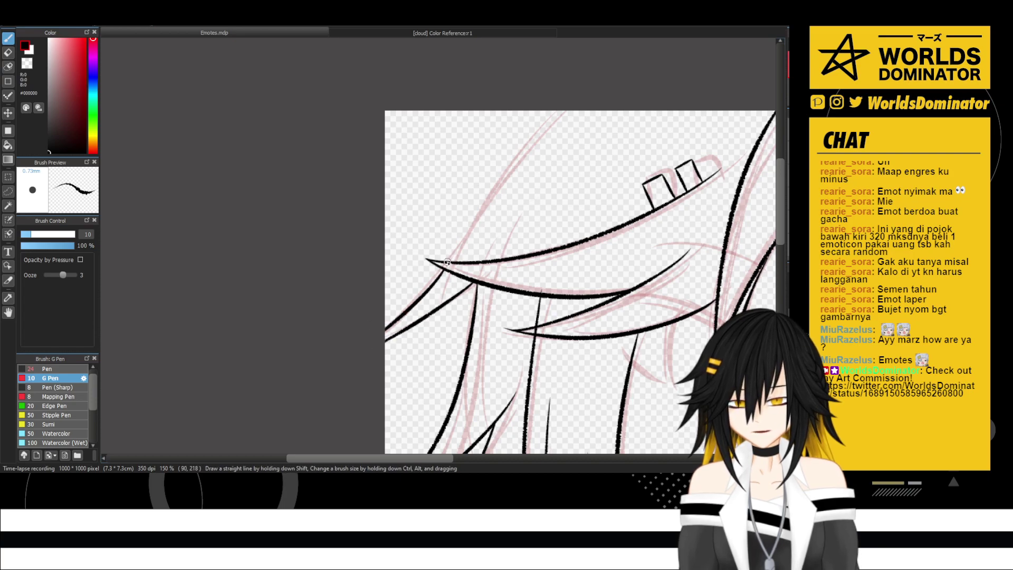
- Ink the head's left outline as a curve from the swept lock's tip up to the canvas's upper edge
left_click_drag(447, 263, 527, 130)
key("ctrl+z")
left_click_drag(448, 262, 559, 112)
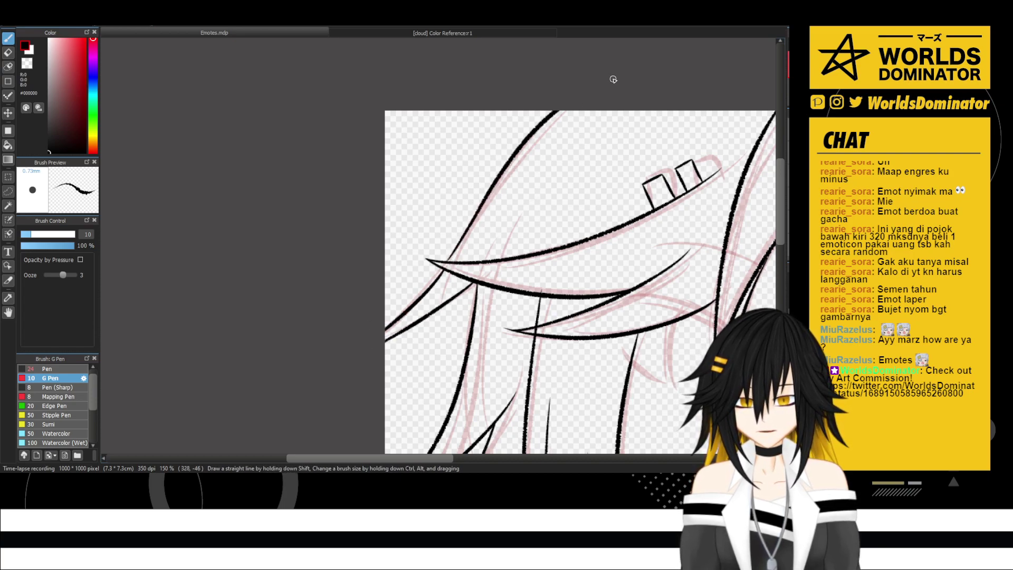
key("ctrl+z")
left_click_drag(449, 260, 454, 253)
left_click_drag(475, 212, 625, 72)
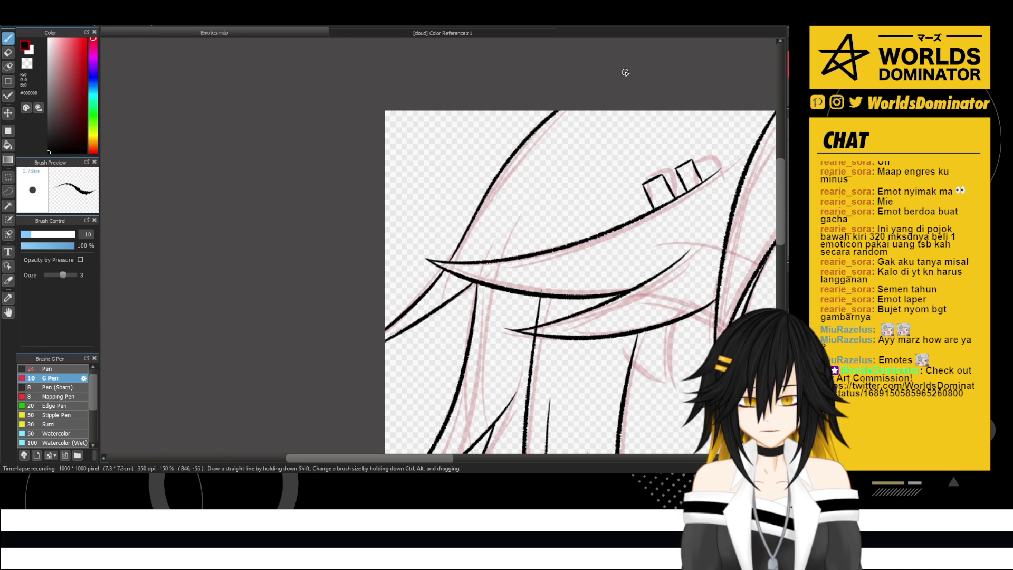
scroll(496, 175, "down", 2)
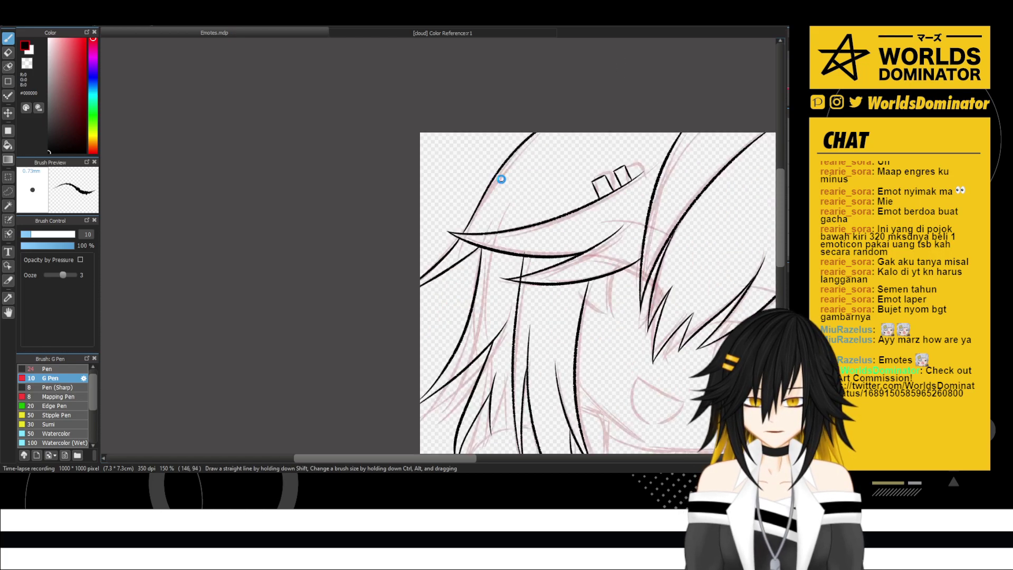
- Undo the head's left outline and ink the second rectangular hair clip again on the swept lock's upper edge
left_click_drag(524, 260, 479, 259)
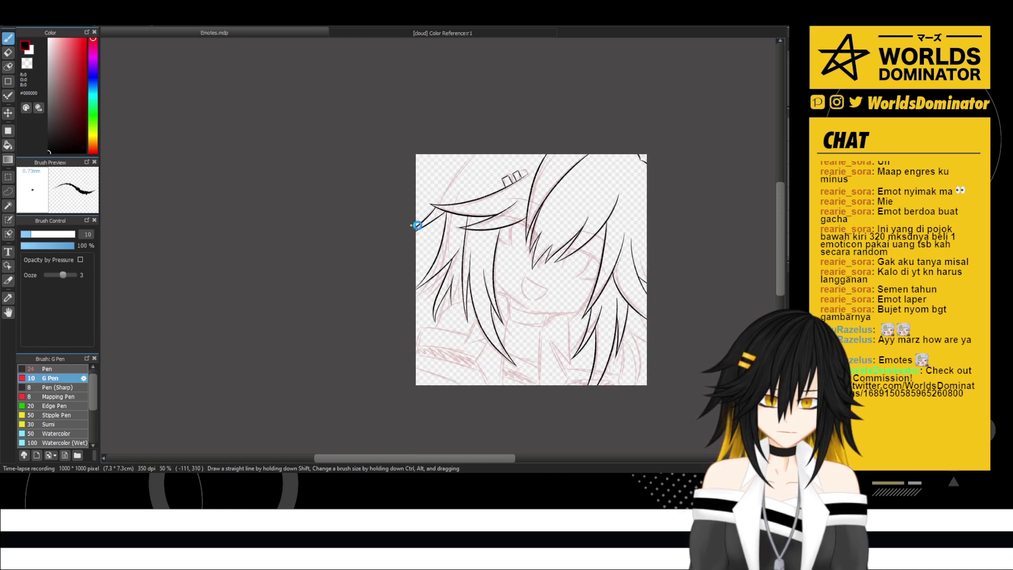
scroll(422, 222, "up", 3)
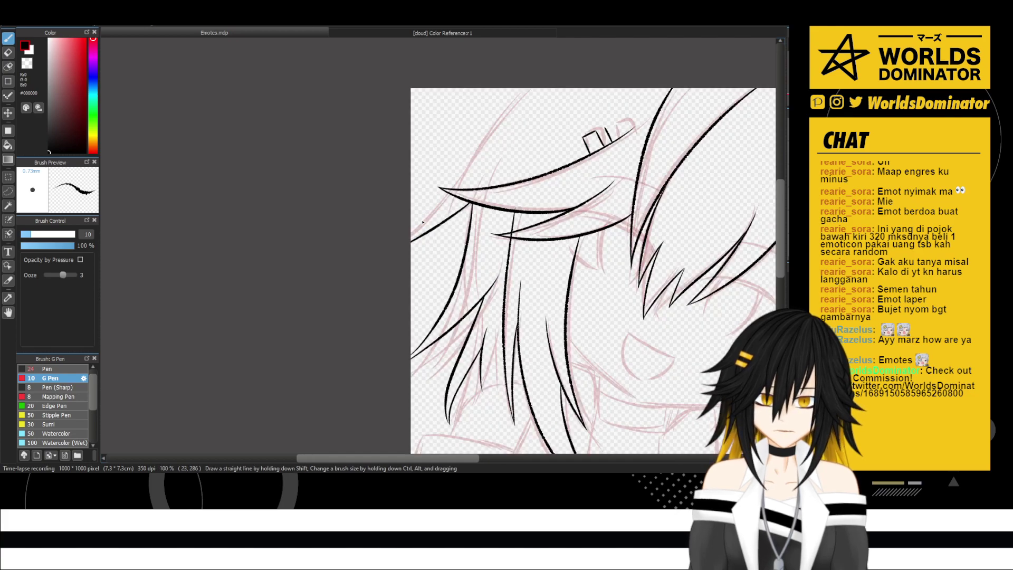
left_click_drag(606, 141, 623, 136)
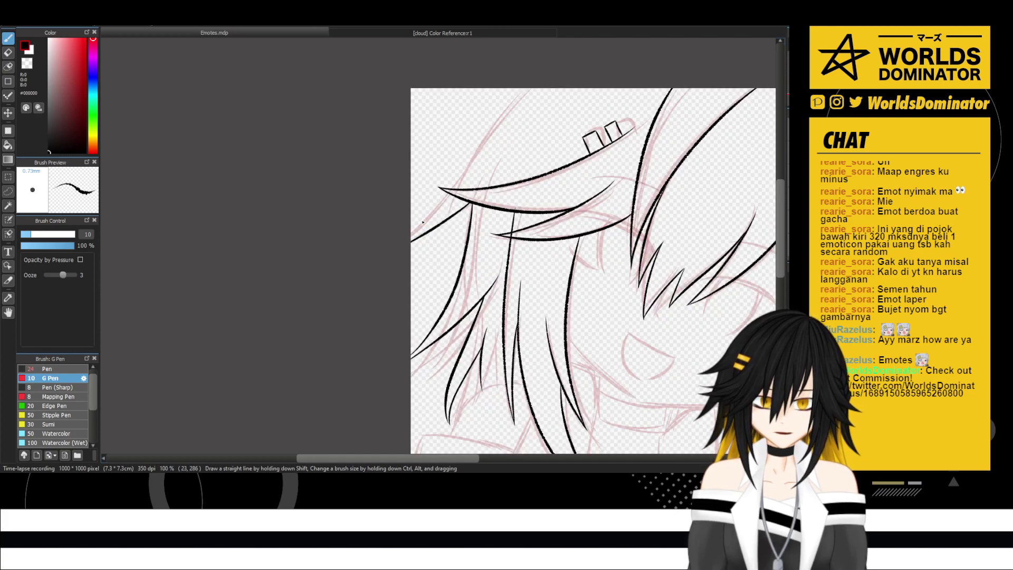
- Erase the back-hair line running from below the left swept lock's tip to the canvas's left edge
scroll(423, 222, "up", 3)
key("e")
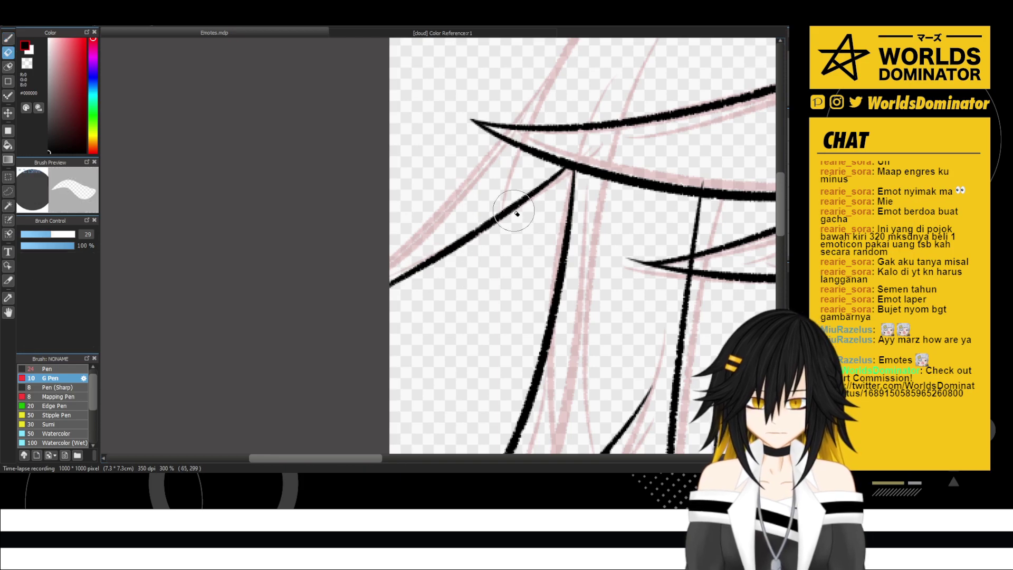
mouse_move(549, 186)
left_mouse_down()
mouse_move(371, 319)
mouse_move(554, 170)
left_mouse_up()
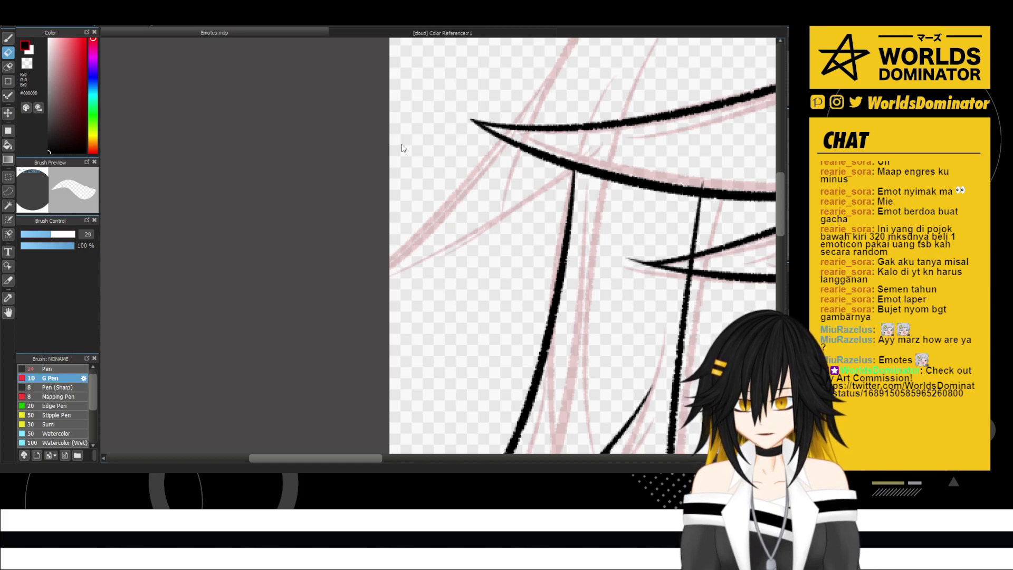
- Create a new blank 1000 x 1000 pixel canvas and handwrite the tier labels T1, T2, T3 and T4 down its left side
left_click(525, 346)
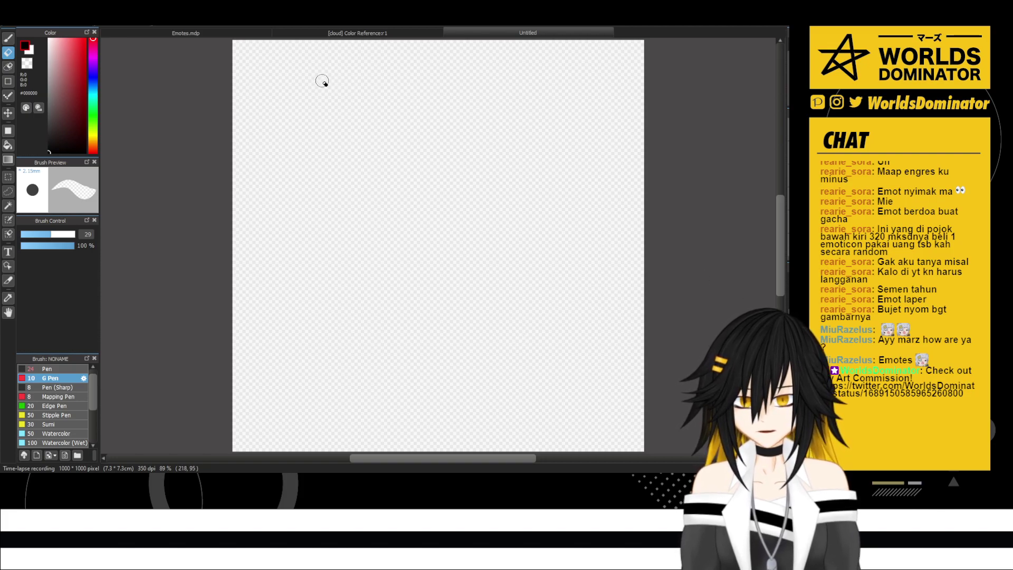
key("b")
mouse_move(251, 61)
left_mouse_down()
mouse_move(295, 59)
mouse_move(274, 63)
mouse_move(273, 112)
left_mouse_up()
mouse_move(299, 66)
left_mouse_down()
mouse_move(317, 108)
mouse_move(300, 111)
mouse_move(330, 111)
left_mouse_up()
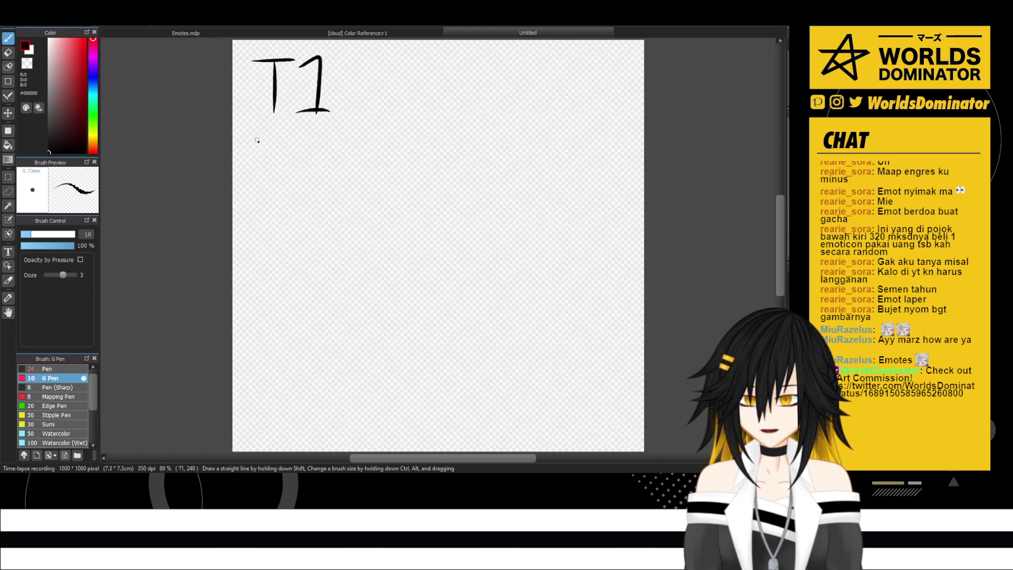
left_click_drag(258, 139, 284, 139)
left_click_drag(272, 142, 271, 153)
left_click_drag(273, 192, 273, 195)
mouse_move(300, 154)
left_mouse_down()
mouse_move(318, 147)
mouse_move(325, 188)
left_mouse_up()
mouse_move(256, 221)
left_mouse_down()
mouse_move(286, 221)
mouse_move(273, 286)
left_mouse_up()
mouse_move(288, 227)
left_mouse_down()
mouse_move(312, 229)
mouse_move(323, 253)
mouse_move(286, 298)
left_mouse_up()
mouse_move(268, 300)
left_mouse_down()
mouse_move(273, 356)
mouse_move(288, 319)
mouse_move(317, 319)
left_mouse_up()
left_click_drag(316, 299, 318, 355)
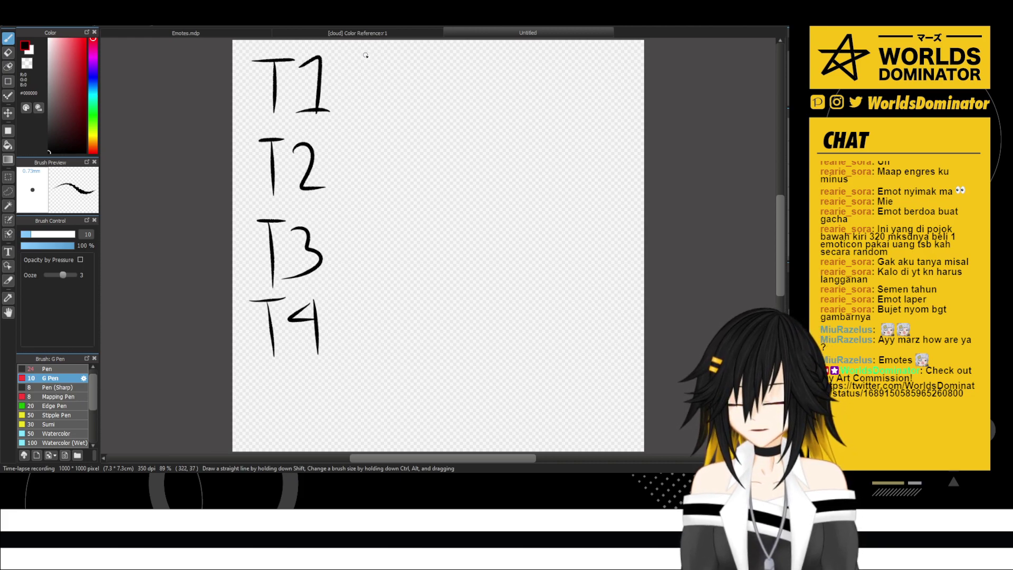
- Handwrite "Noodles" beside the T1 label
left_click_drag(366, 56, 361, 124)
left_click_drag(367, 56, 393, 58)
left_click_drag(418, 92, 465, 105)
mouse_move(480, 64)
left_mouse_down()
mouse_move(486, 122)
mouse_move(516, 113)
left_mouse_up()
left_click_drag(523, 97, 498, 124)
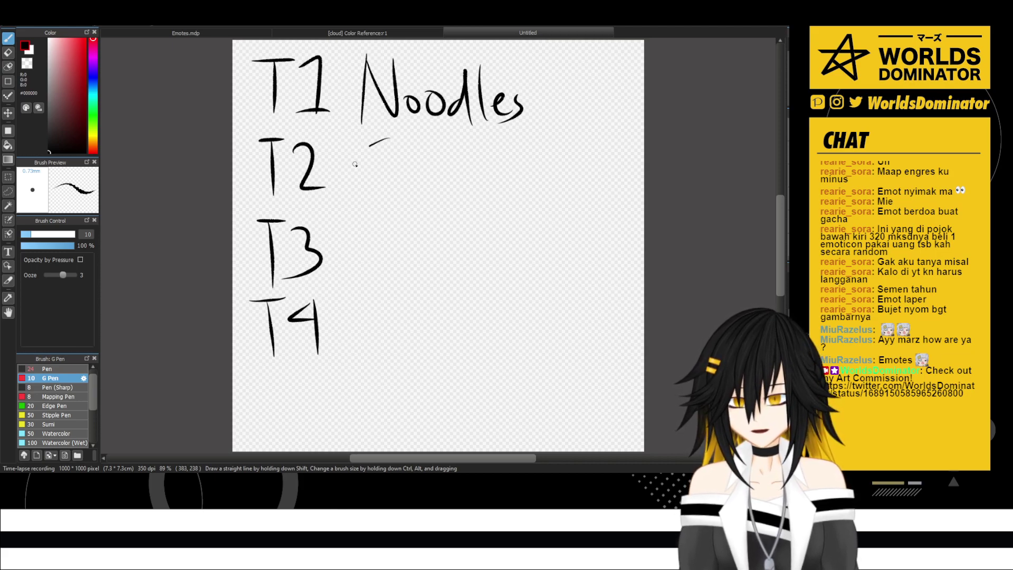
- Handwrite "Spicy Noodles" beside the T2 label
mouse_move(355, 164)
left_mouse_down()
mouse_move(347, 184)
mouse_move(398, 181)
mouse_move(388, 184)
left_mouse_up()
left_click(415, 160)
mouse_move(416, 169)
left_mouse_down()
mouse_move(417, 185)
mouse_move(448, 182)
left_mouse_up()
left_click_drag(459, 165, 437, 202)
left_click_drag(480, 151, 482, 192)
mouse_move(480, 153)
left_mouse_down()
mouse_move(501, 187)
mouse_move(505, 150)
left_mouse_up()
mouse_move(514, 169)
left_mouse_down()
mouse_move(525, 182)
mouse_move(516, 171)
left_mouse_up()
mouse_move(532, 169)
left_mouse_down()
mouse_move(541, 180)
mouse_move(534, 169)
left_mouse_up()
mouse_move(555, 165)
left_mouse_down()
mouse_move(537, 183)
mouse_move(558, 182)
left_mouse_up()
mouse_move(561, 139)
left_mouse_down()
mouse_move(562, 185)
mouse_move(572, 185)
left_mouse_up()
left_click_drag(584, 173, 600, 182)
- Handwrite "Homemade Ramen" beside the T4 label
mouse_move(355, 290)
left_mouse_down()
mouse_move(356, 333)
mouse_move(374, 316)
left_mouse_up()
mouse_move(371, 287)
left_mouse_down()
mouse_move(372, 335)
mouse_move(394, 319)
mouse_move(421, 332)
left_mouse_up()
mouse_move(422, 322)
left_mouse_down()
mouse_move(431, 332)
mouse_move(526, 328)
left_mouse_up()
mouse_move(526, 299)
left_mouse_down()
mouse_move(538, 323)
mouse_move(618, 329)
left_mouse_up()
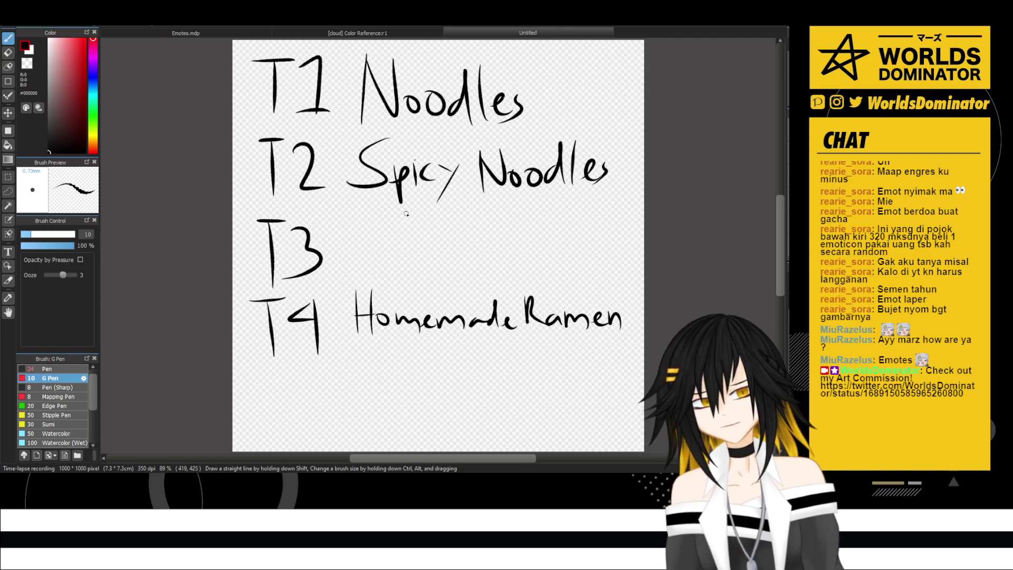
- Lasso the words "Spicy Noodles" beside T2, delete them and clear the selection
key("m")
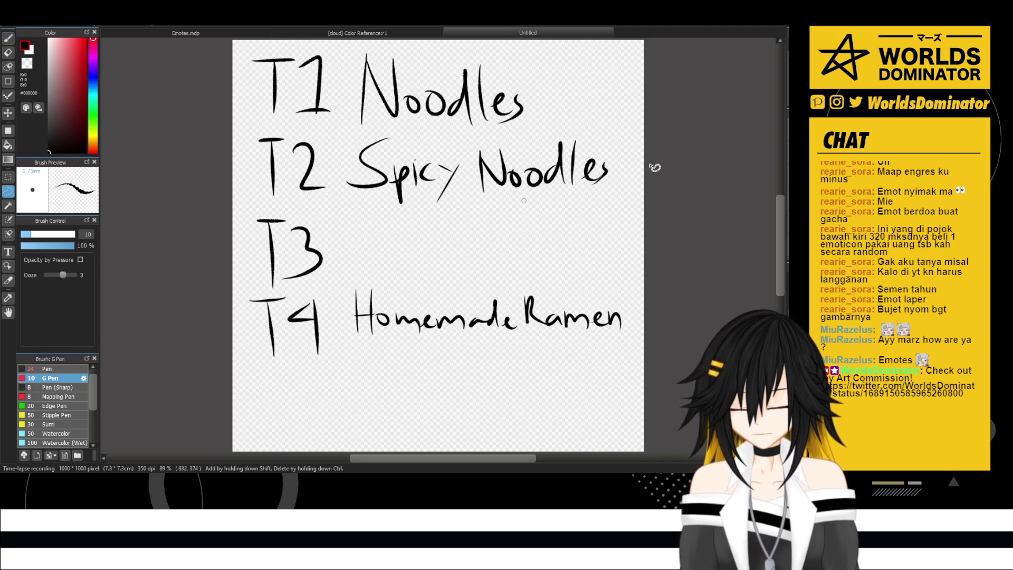
mouse_move(635, 131)
left_mouse_down()
mouse_move(638, 174)
mouse_move(529, 228)
mouse_move(429, 230)
mouse_move(372, 214)
mouse_move(341, 183)
mouse_move(346, 146)
mouse_move(380, 132)
mouse_move(539, 136)
mouse_move(616, 121)
left_mouse_up()
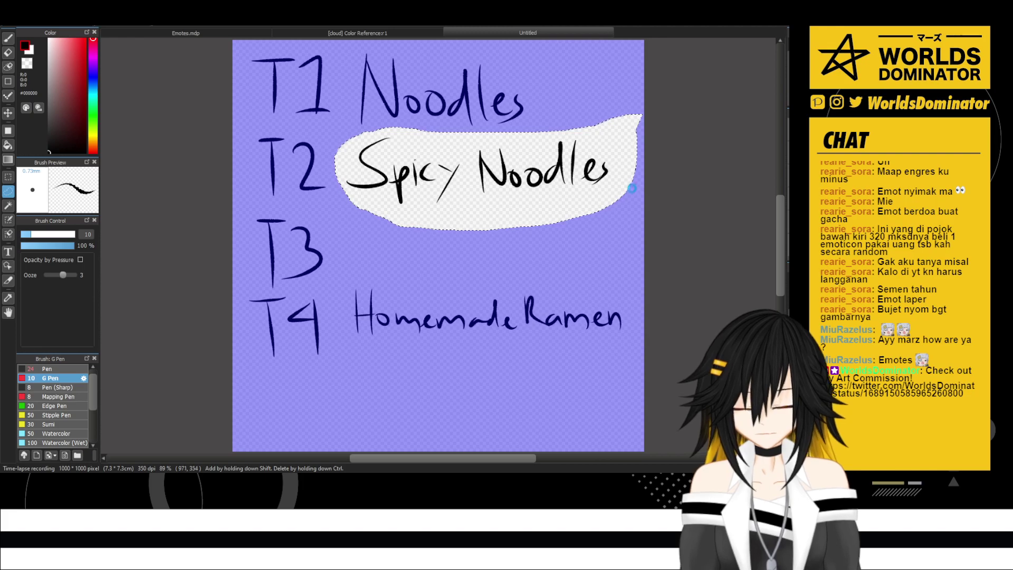
key("Delete")
key("m")
key("ctrl+d")
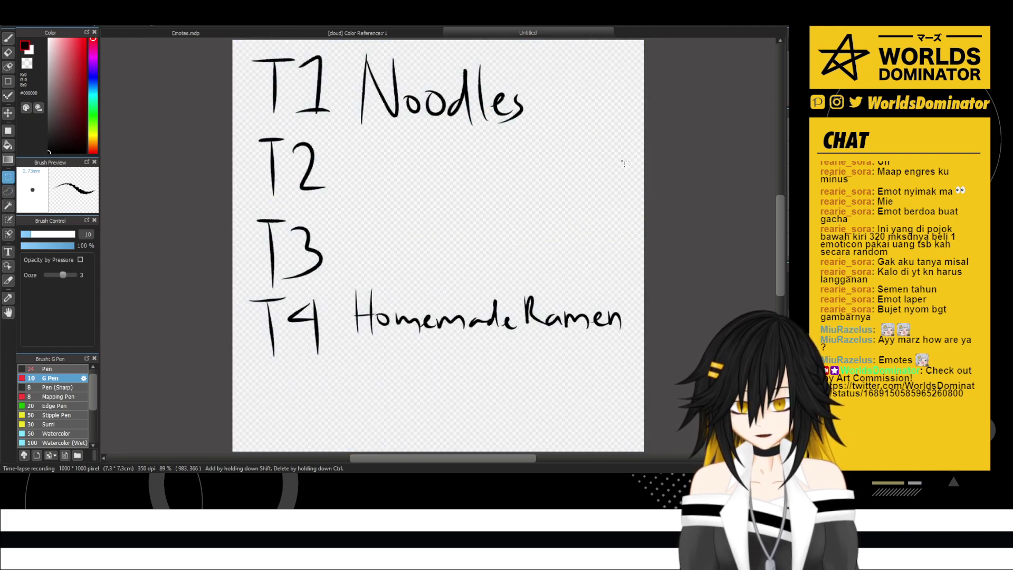
- Move the word "Noodles" beside T1 farther right to make room for another word before it
left_click_drag(559, 43, 352, 153)
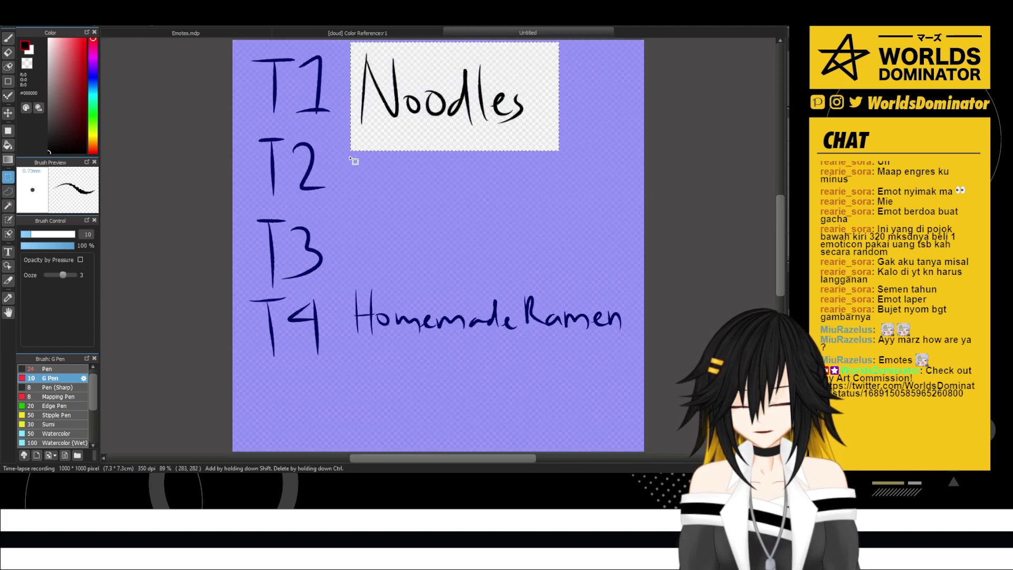
key("ctrl+t")
left_click_drag(471, 92, 549, 94)
key("Return")
key("ctrl+d")
- Handwrite "Cup" between the T1 label and the word "Noodles"
key("p")
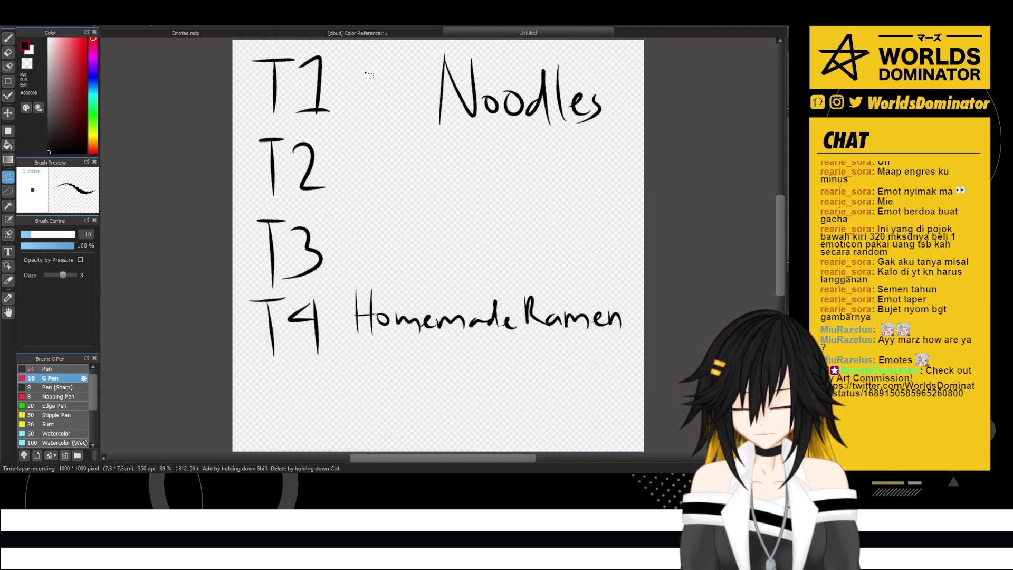
mouse_move(369, 55)
left_mouse_down()
mouse_move(344, 110)
mouse_move(367, 90)
mouse_move(371, 107)
mouse_move(380, 88)
mouse_move(385, 124)
left_mouse_up()
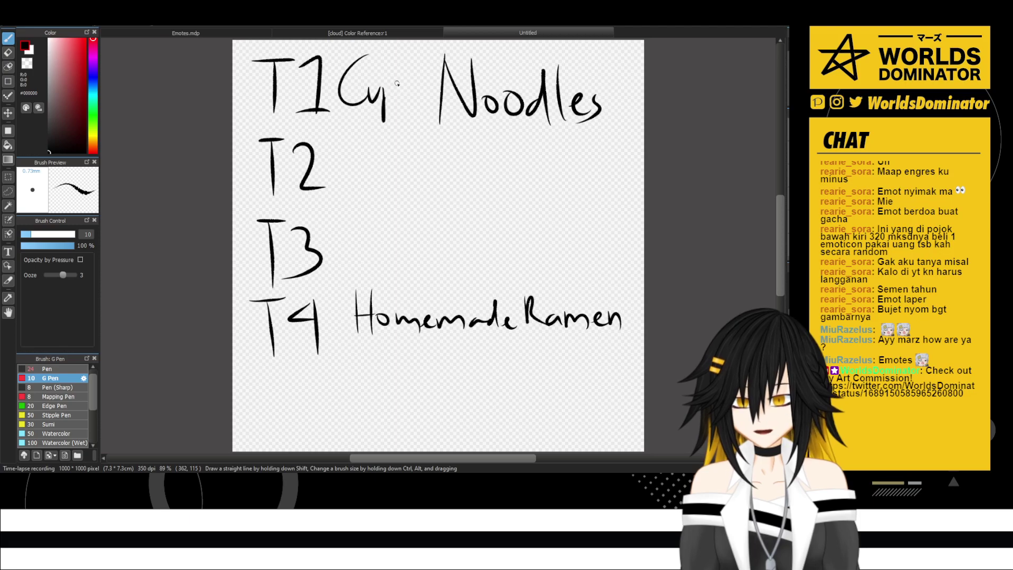
left_click_drag(384, 87, 385, 100)
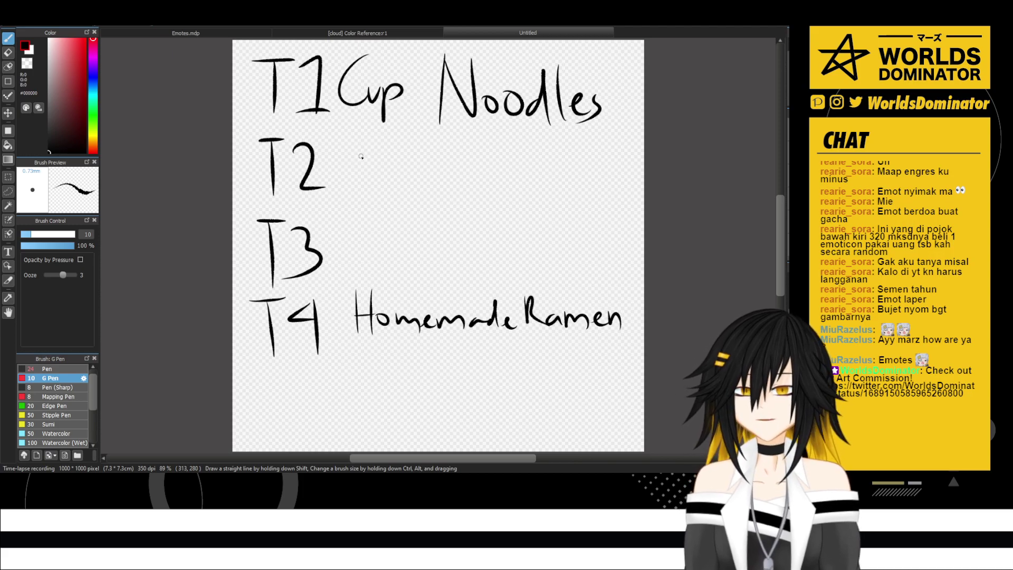
- Handwrite "Instant Noodles" beside the T2 label
left_click_drag(363, 142, 363, 190)
mouse_move(368, 186)
left_mouse_down()
mouse_move(375, 168)
mouse_move(383, 187)
left_mouse_up()
left_click_drag(398, 163, 389, 184)
mouse_move(415, 145)
left_mouse_down()
mouse_move(415, 188)
mouse_move(422, 165)
left_mouse_up()
mouse_move(420, 188)
left_mouse_down()
mouse_move(431, 164)
mouse_move(463, 186)
left_mouse_up()
mouse_move(466, 149)
left_mouse_down()
mouse_move(463, 189)
mouse_move(476, 156)
left_mouse_up()
left_click_drag(496, 142, 500, 176)
mouse_move(504, 150)
left_mouse_down()
mouse_move(488, 174)
mouse_move(510, 175)
left_mouse_up()
mouse_move(519, 157)
left_mouse_down()
mouse_move(546, 165)
mouse_move(559, 132)
mouse_move(559, 175)
left_mouse_up()
mouse_move(569, 138)
left_mouse_down()
mouse_move(571, 172)
mouse_move(587, 170)
left_mouse_up()
left_click_drag(605, 148, 591, 171)
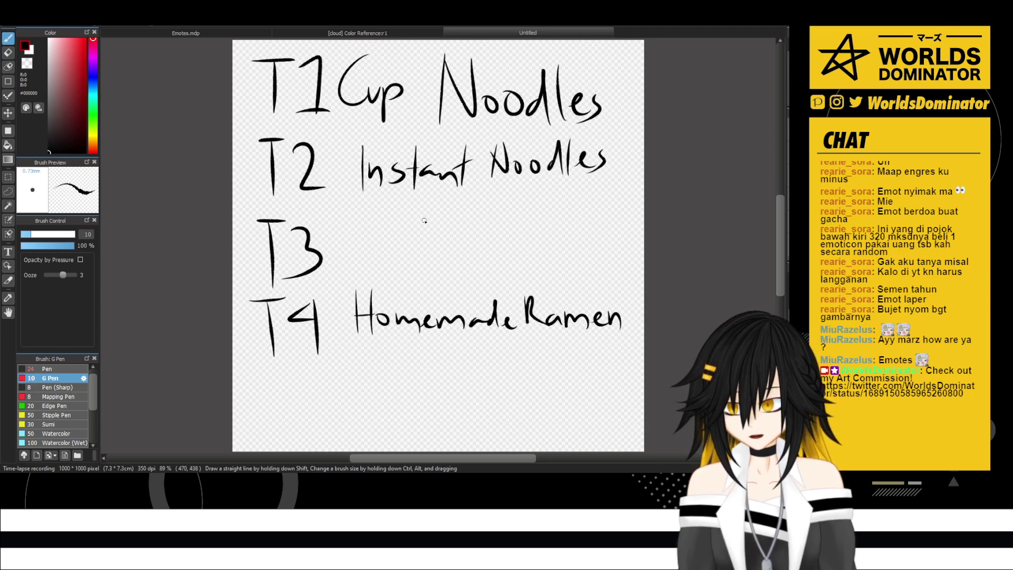
- Handwrite "Stall Ramen" beside the T3 label
mouse_move(488, 222)
left_mouse_down()
mouse_move(488, 249)
mouse_move(497, 238)
mouse_move(518, 246)
mouse_move(550, 244)
mouse_move(552, 234)
mouse_move(582, 254)
left_mouse_up()
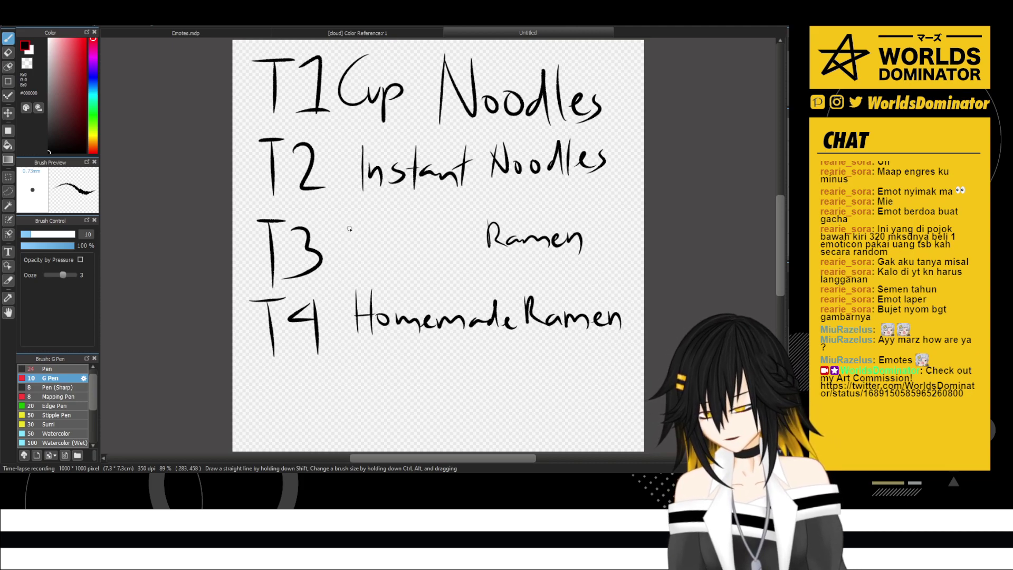
left_click_drag(349, 228, 351, 253)
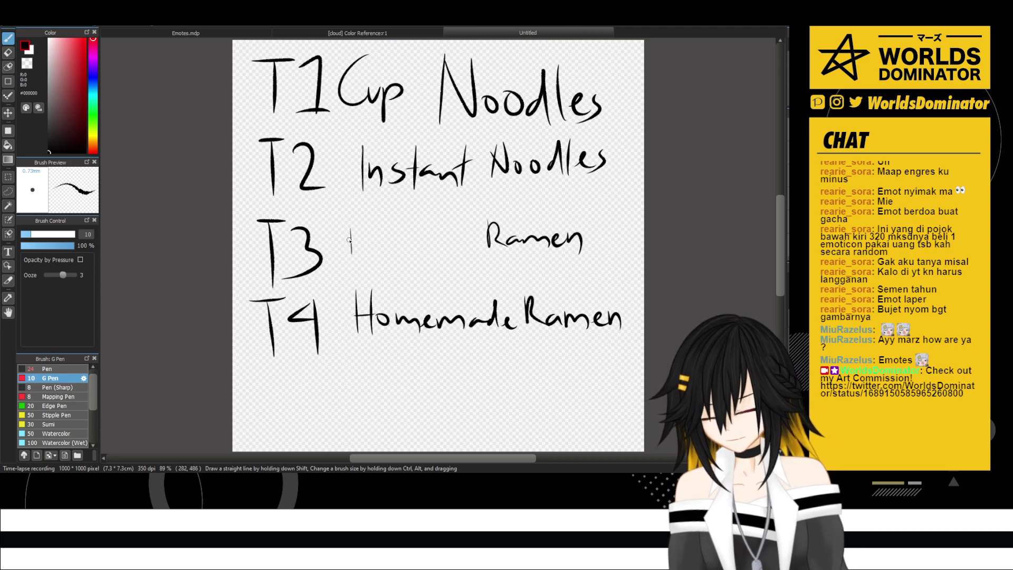
key("ctrl+z")
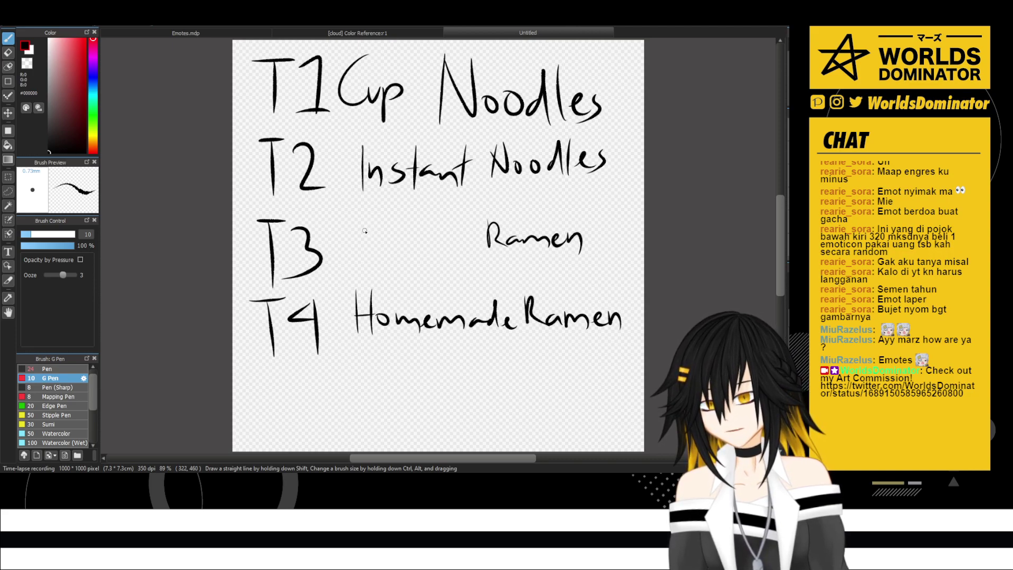
mouse_move(373, 223)
left_mouse_down()
mouse_move(379, 239)
mouse_move(357, 251)
mouse_move(390, 251)
left_mouse_up()
mouse_move(379, 236)
left_mouse_down()
mouse_move(419, 240)
mouse_move(423, 252)
left_mouse_up()
left_click_drag(429, 215, 432, 255)
- Delete all the noodle and ramen names beside the tier labels, keeping T1 to T4, and clear the selection
key("m")
mouse_move(330, 44)
left_mouse_down()
mouse_move(450, 230)
mouse_move(649, 388)
mouse_move(676, 366)
left_mouse_up()
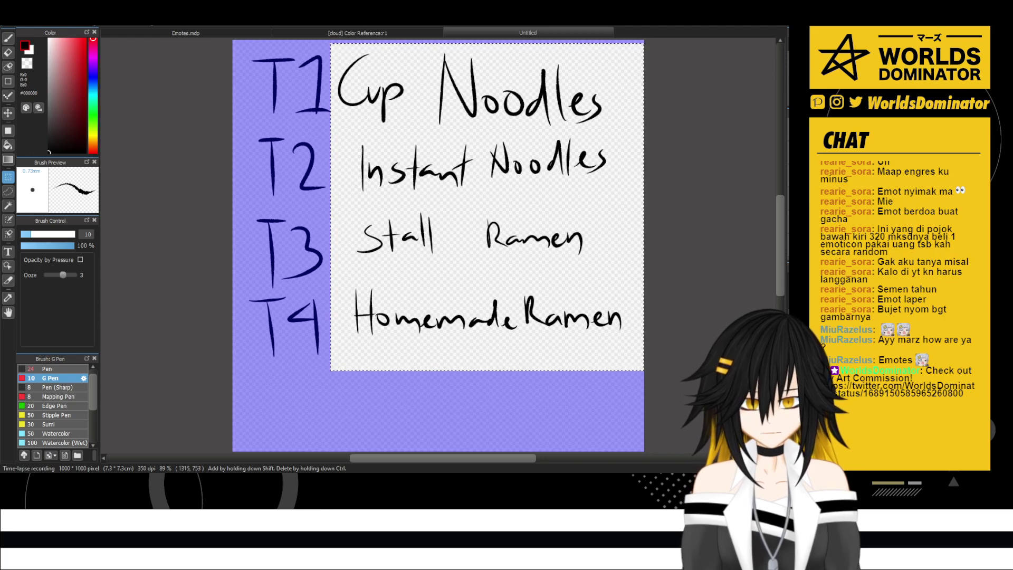
key("ctrl+shift+i")
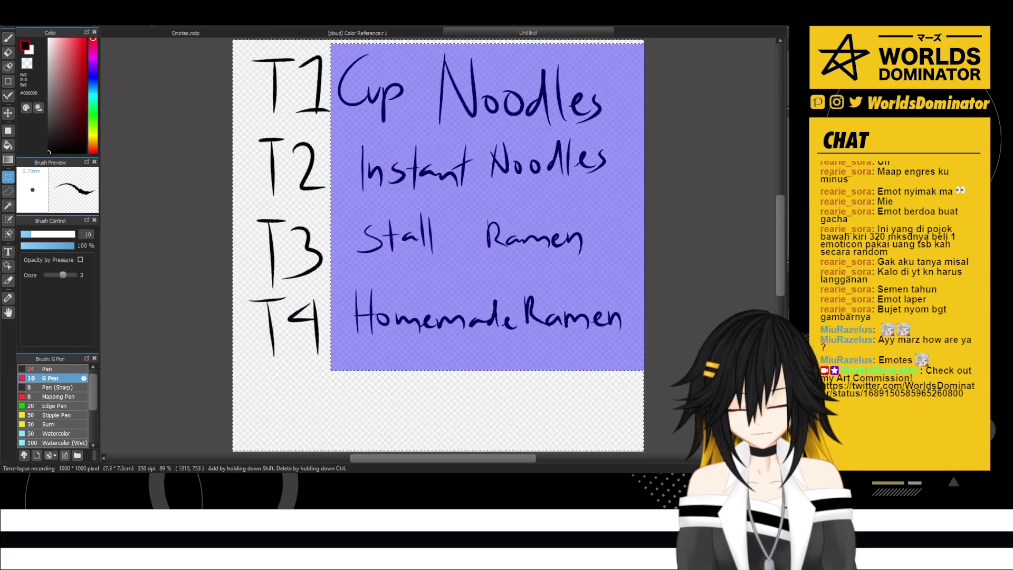
key("ctrl+shift+i")
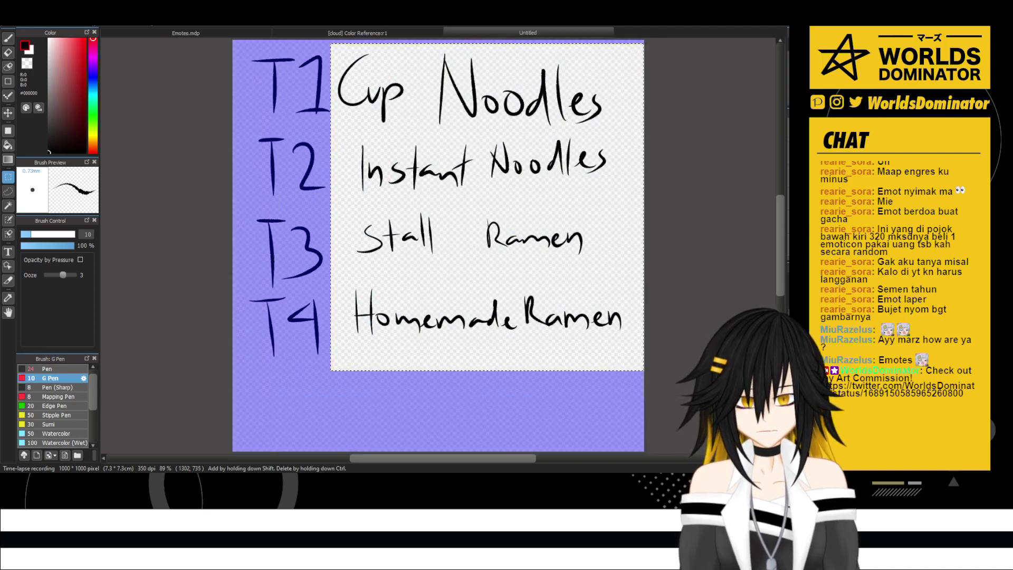
key("ctrl+d")
key("Delete")
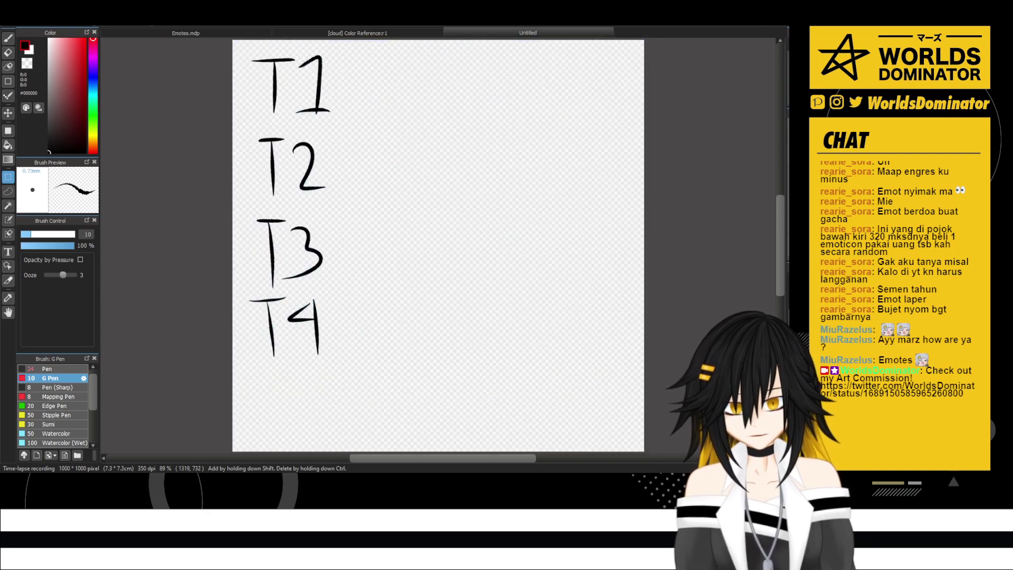
- Handwrite "Bronze" beside T1 and a larger "Star" at the canvas's right side, between the T2 and T3 rows
key("b")
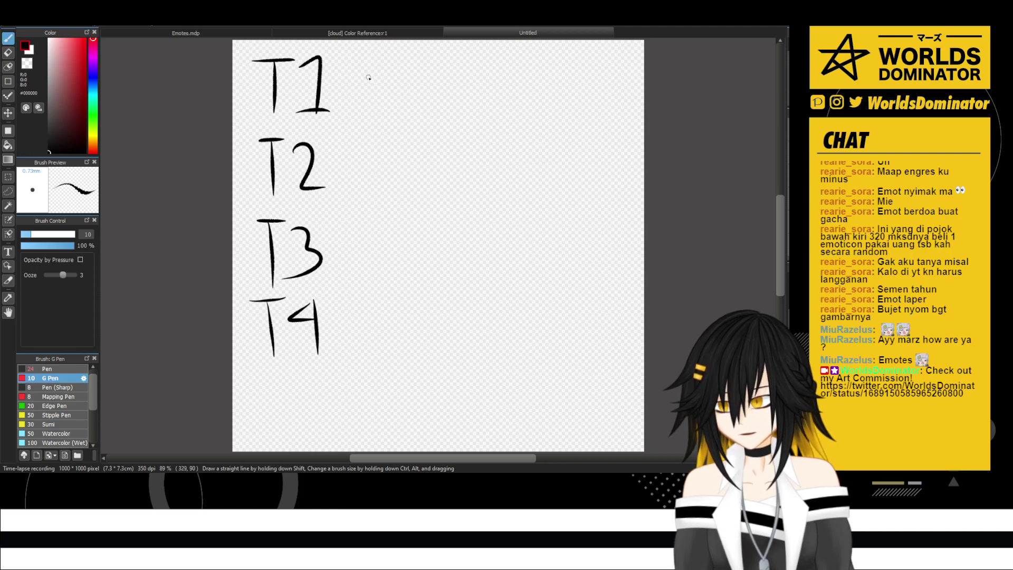
left_click_drag(368, 64, 369, 100)
mouse_move(369, 63)
left_mouse_down()
mouse_move(380, 82)
mouse_move(367, 102)
mouse_move(402, 96)
mouse_move(413, 77)
mouse_move(432, 96)
mouse_move(446, 82)
mouse_move(448, 93)
mouse_move(477, 95)
left_mouse_up()
left_click_drag(548, 161, 511, 204)
mouse_move(551, 166)
left_mouse_down()
mouse_move(553, 190)
mouse_move(567, 194)
left_mouse_up()
mouse_move(563, 205)
left_mouse_down()
mouse_move(575, 185)
mouse_move(588, 200)
mouse_move(607, 188)
left_mouse_up()
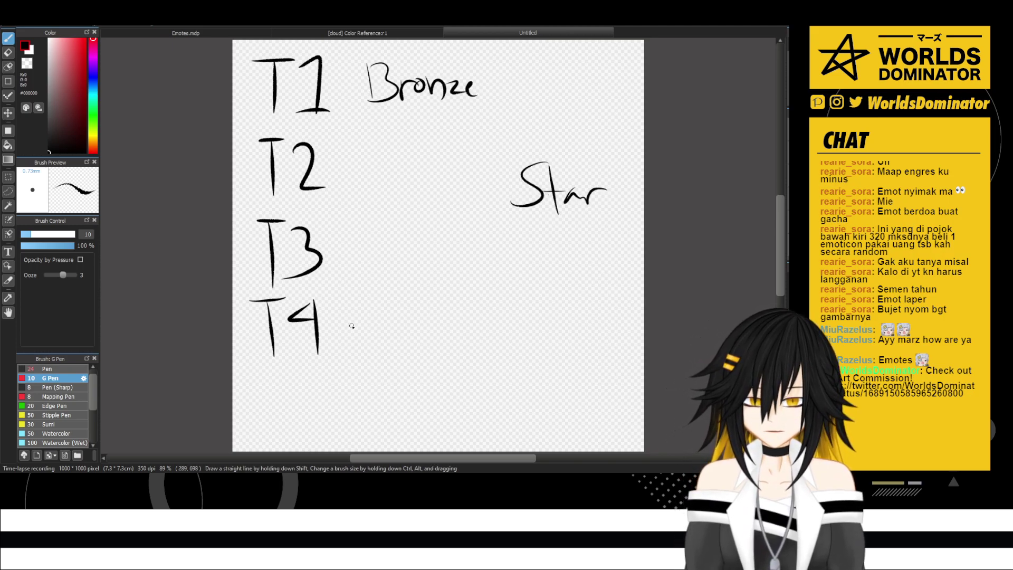
- Handwrite "White" beside the T4 label
mouse_move(354, 307)
left_mouse_down()
mouse_move(359, 345)
mouse_move(374, 306)
left_mouse_up()
mouse_move(386, 302)
left_mouse_down()
mouse_move(388, 338)
mouse_move(391, 305)
mouse_move(421, 337)
left_mouse_up()
key("ctrl+z")
key("ctrl+z")
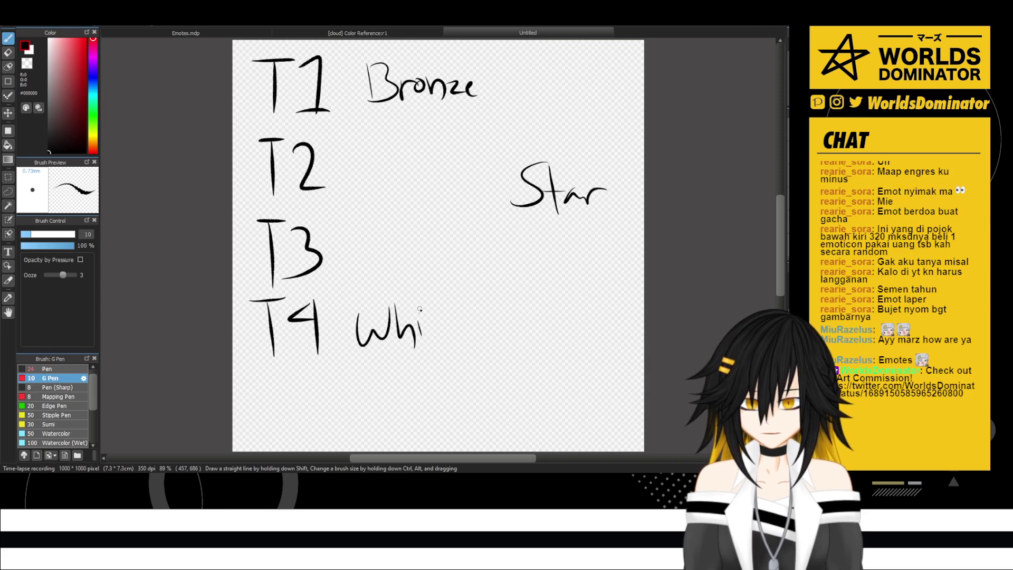
mouse_move(429, 304)
left_mouse_down()
mouse_move(432, 338)
mouse_move(452, 314)
left_mouse_up()
left_click_drag(447, 321, 464, 329)
- Handwrite "Gold/Yellow" beside the T3 label
mouse_move(378, 224)
left_mouse_down()
mouse_move(367, 262)
mouse_move(372, 251)
mouse_move(402, 243)
left_mouse_up()
mouse_move(416, 222)
left_mouse_down()
mouse_move(417, 256)
mouse_move(428, 253)
left_mouse_up()
left_click_drag(437, 219, 447, 253)
left_click_drag(467, 215, 449, 258)
left_click_drag(470, 234, 474, 249)
left_click_drag(482, 230, 467, 268)
left_click_drag(486, 244, 503, 256)
mouse_move(511, 232)
left_mouse_down()
mouse_move(512, 257)
mouse_move(549, 232)
left_mouse_up()
mouse_move(376, 137)
left_mouse_down()
mouse_move(377, 176)
mouse_move(398, 168)
mouse_move(376, 174)
left_mouse_up()
left_click_drag(404, 137, 406, 176)
mouse_move(414, 152)
left_mouse_down()
mouse_move(427, 174)
mouse_move(461, 168)
left_mouse_up()
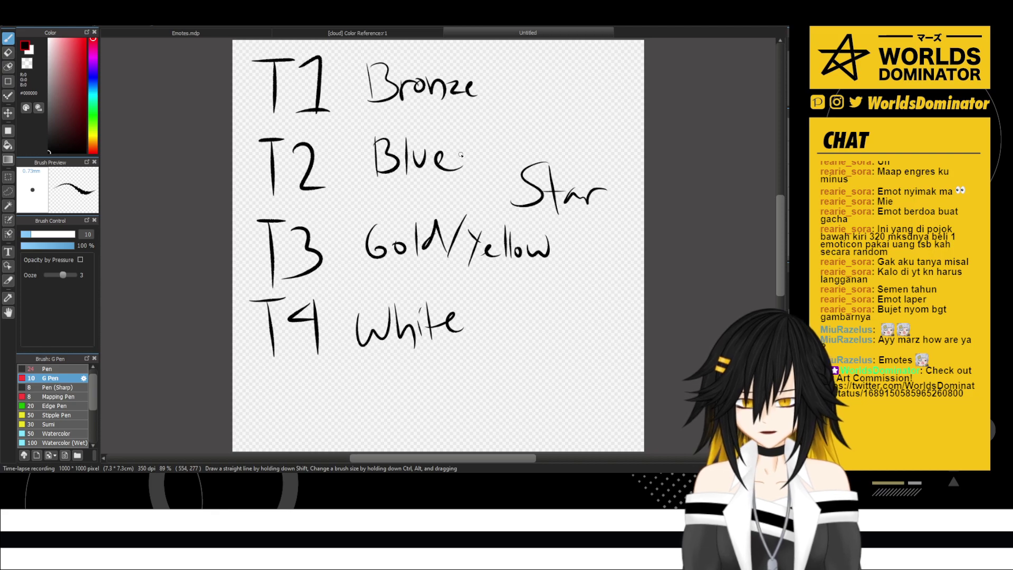
key("ctrl+z")
key("ctrl+z")
key("ctrl+z")
key("ctrl+z")
key("ctrl+z")
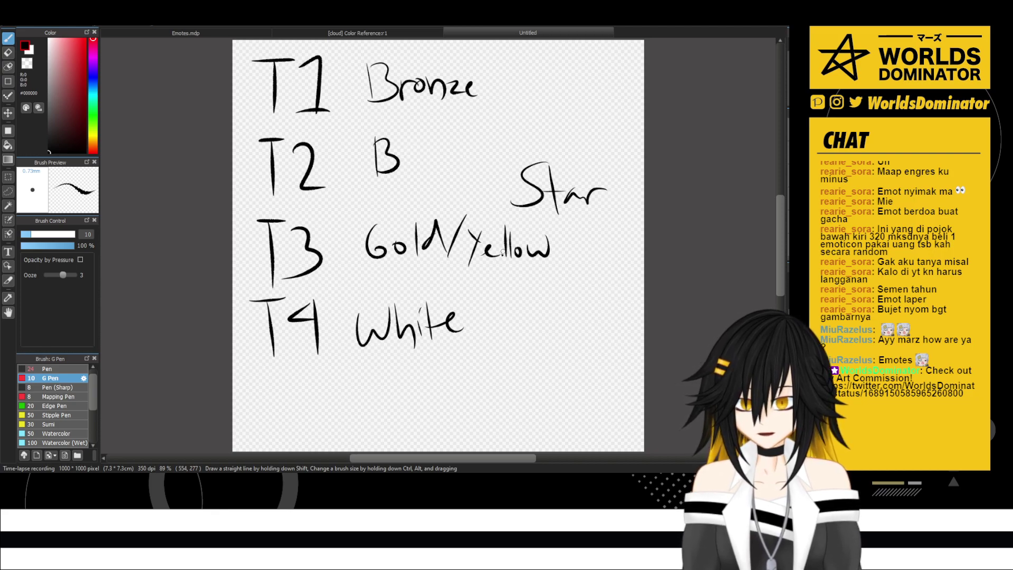
- Handwrite "White/Silver" beside the T2 label
mouse_move(369, 146)
left_mouse_down()
mouse_move(372, 168)
mouse_move(401, 144)
mouse_move(405, 174)
left_mouse_up()
left_click_drag(406, 161, 424, 174)
left_click_drag(432, 139, 433, 177)
left_click_drag(428, 161, 449, 157)
left_click_drag(446, 167, 462, 172)
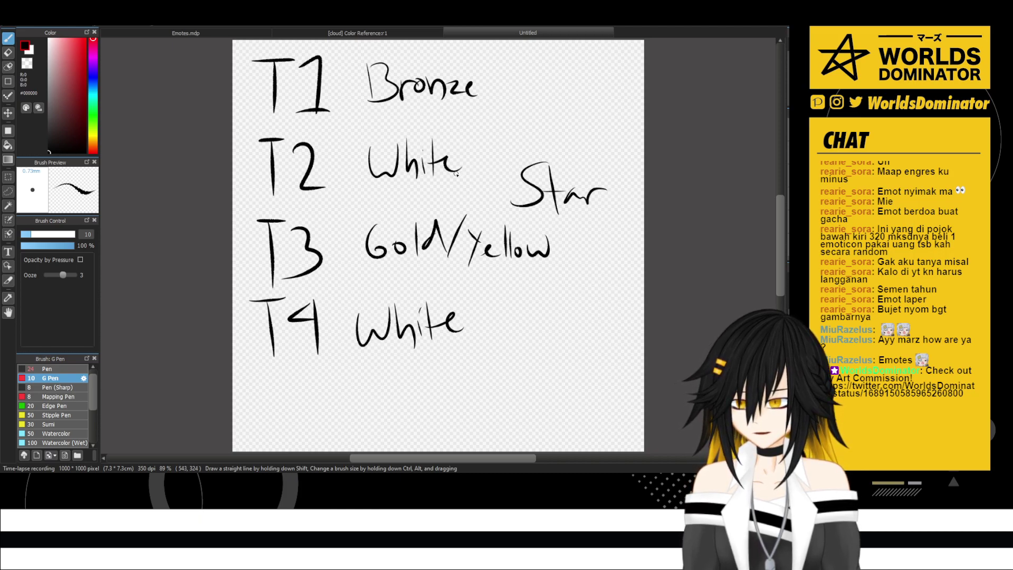
mouse_move(470, 136)
left_mouse_down()
mouse_move(463, 173)
mouse_move(486, 169)
mouse_move(489, 150)
mouse_move(492, 169)
left_mouse_up()
mouse_move(494, 158)
left_mouse_down()
mouse_move(506, 167)
mouse_move(515, 152)
left_mouse_up()
- Select the word "White" beside T4, delete it and clear the selection
left_click_drag(439, 344, 482, 361)
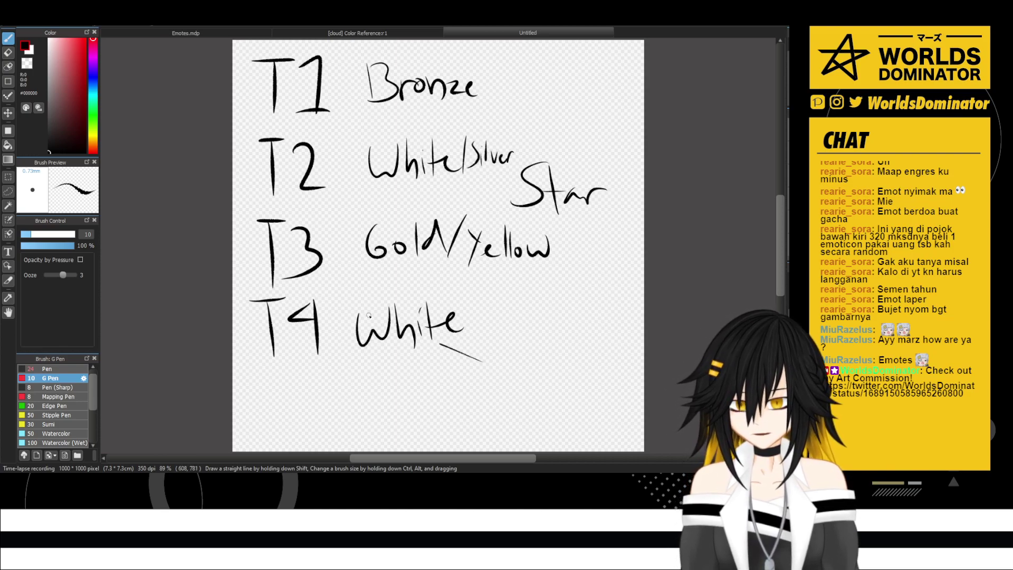
left_click_drag(350, 297, 440, 345)
key("m")
mouse_move(335, 288)
left_mouse_down()
mouse_move(436, 351)
mouse_move(504, 376)
left_mouse_up()
key("Delete")
key("ctrl+d")
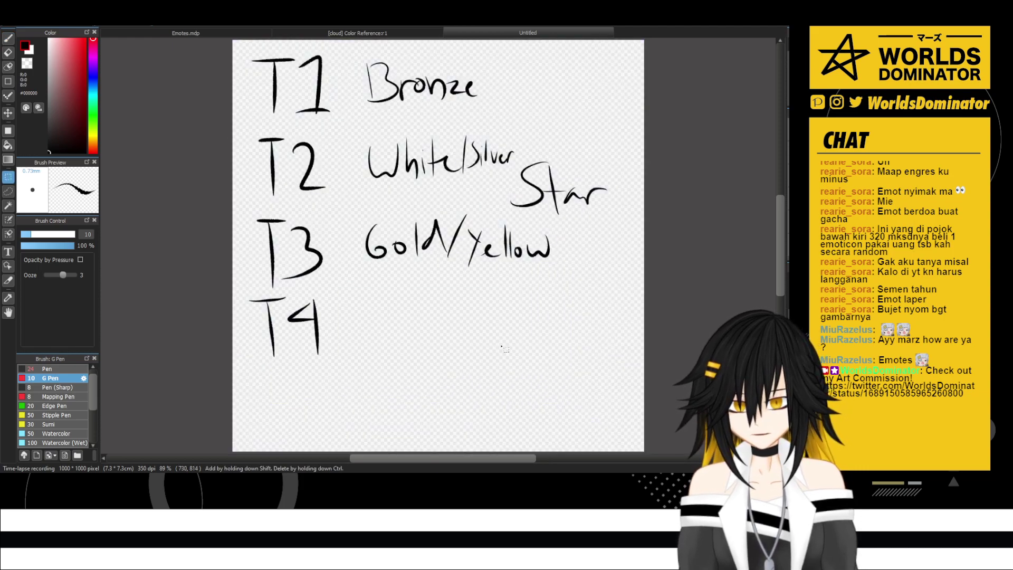
- Handwrite "Blue/Diamond" beside the T4 label
key("p")
left_click_drag(362, 296, 361, 333)
mouse_move(361, 294)
left_mouse_down()
mouse_move(372, 310)
mouse_move(360, 331)
mouse_move(388, 333)
left_mouse_up()
left_click_drag(393, 312, 414, 327)
left_click_drag(418, 319, 441, 334)
mouse_move(464, 287)
left_mouse_down()
mouse_move(464, 329)
mouse_move(529, 324)
mouse_move(541, 312)
mouse_move(566, 320)
left_mouse_up()
left_click_drag(572, 289, 574, 322)
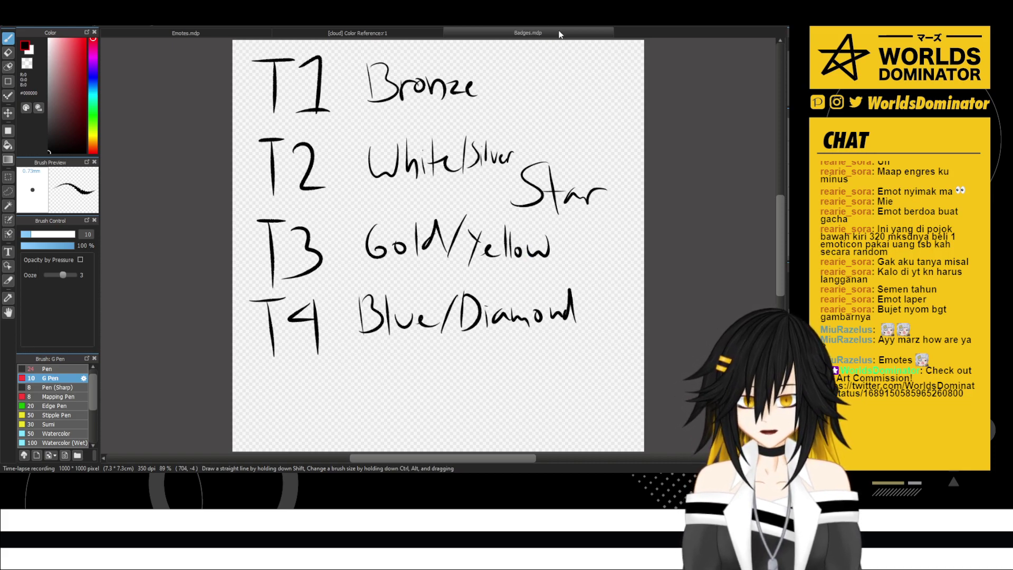
- Switch from the badge notes back to the Emotes.mdp drawing
left_click(381, 31)
left_click(229, 33)
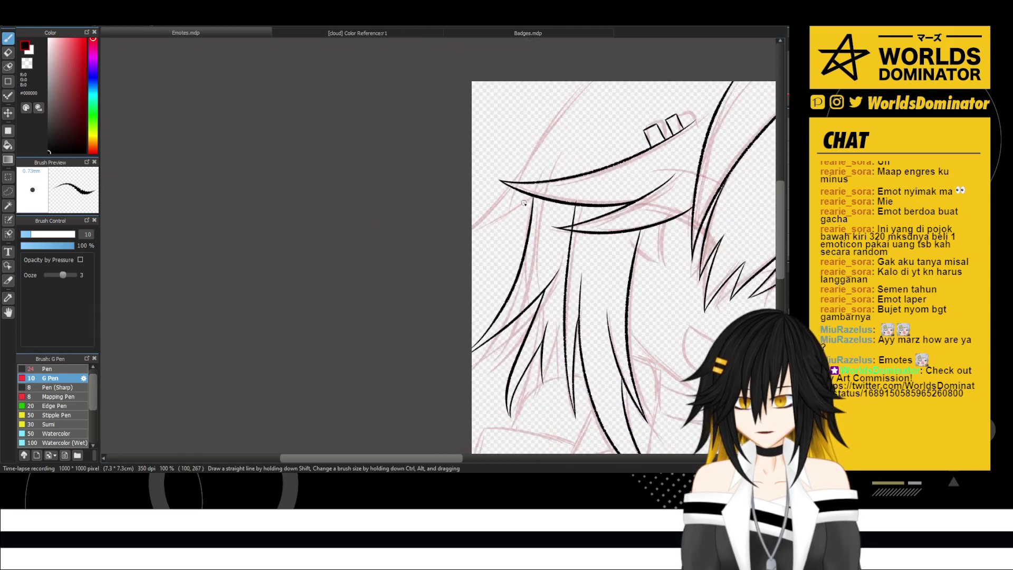
- Ink the chin line between the two side hair locks, mirroring the canvas for the stroke and restoring its orientation
left_click_drag(591, 211, 339, 197)
left_click_drag(511, 231, 448, 218)
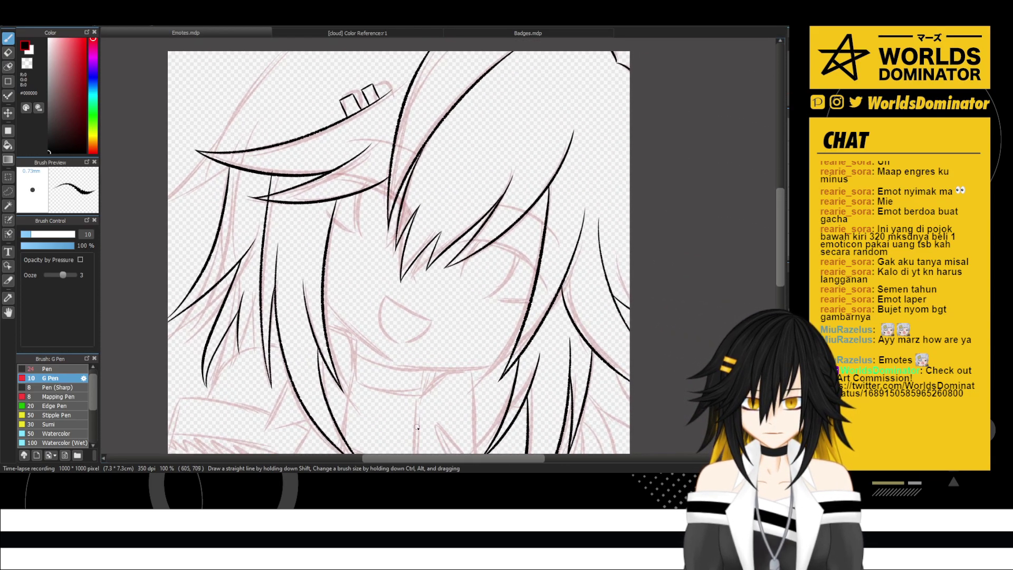
scroll(417, 425, "up", 2)
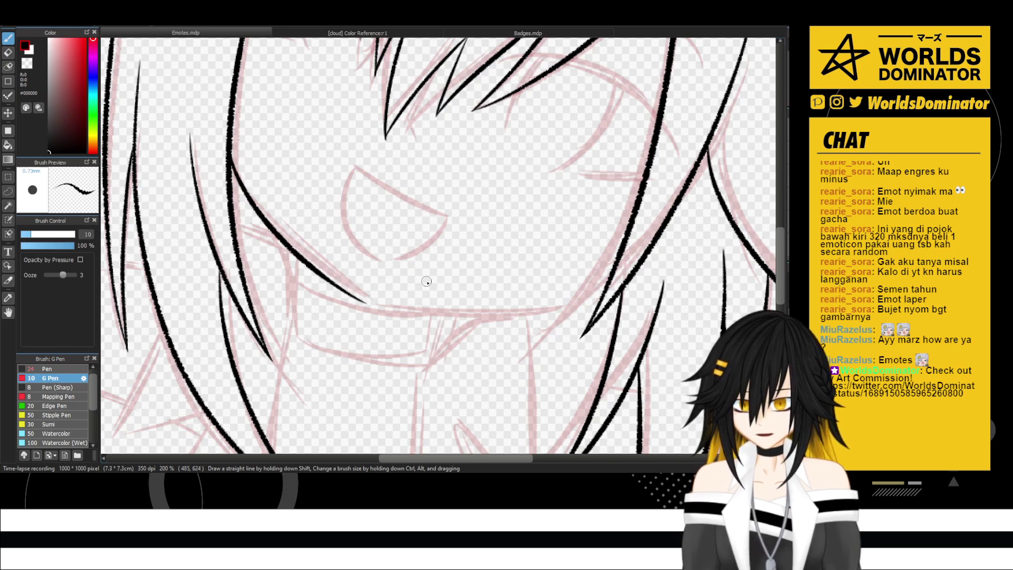
key("h")
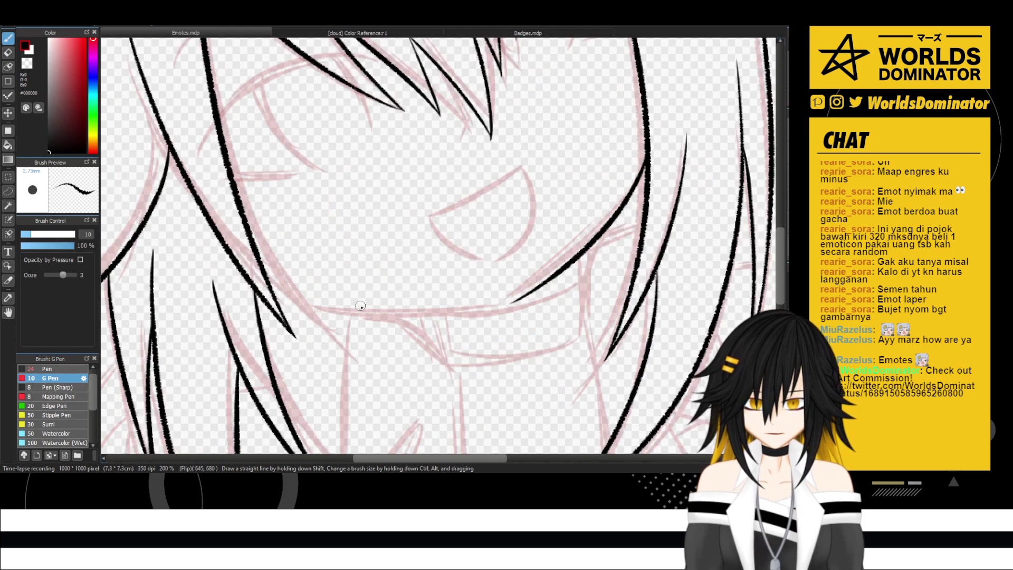
left_click_drag(263, 274, 308, 307)
key("ctrl+z")
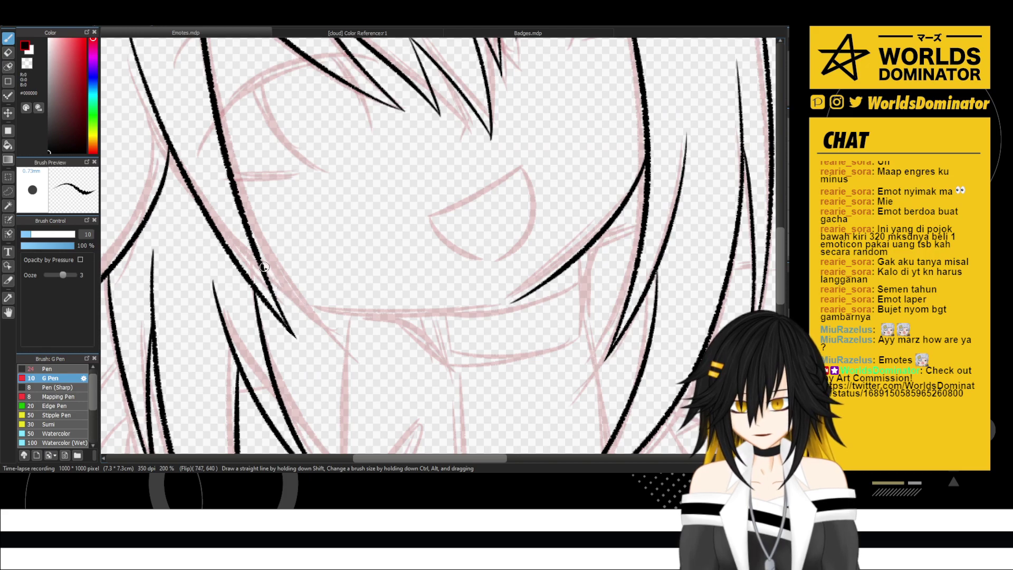
mouse_move(260, 258)
left_mouse_down()
mouse_move(299, 301)
mouse_move(377, 307)
left_mouse_up()
key("ctrl+z")
mouse_move(254, 249)
left_mouse_down()
mouse_move(312, 306)
mouse_move(576, 302)
left_mouse_up()
key("h")
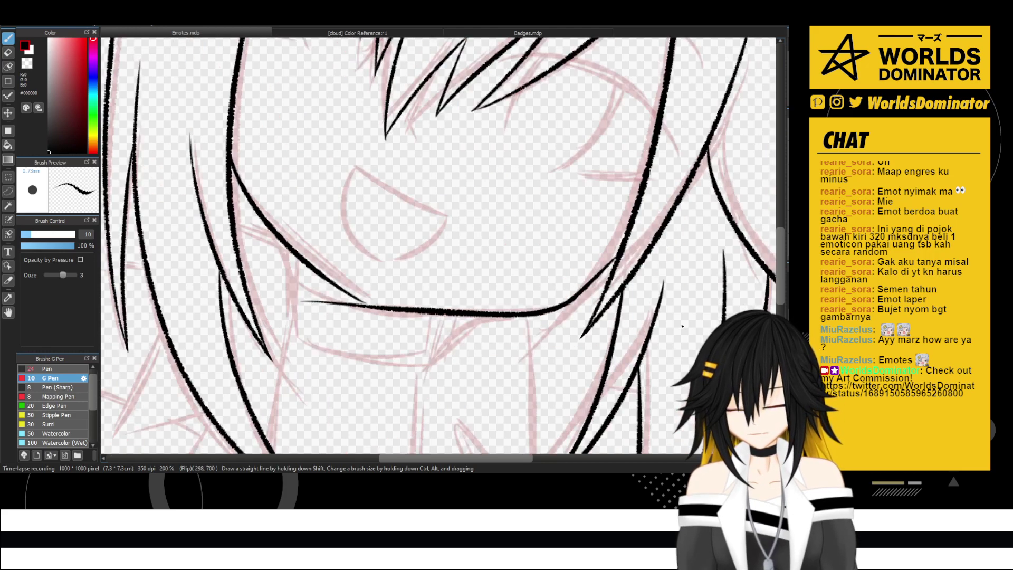
- Erase the chin line's overshoot past the left cheek line so both lines meet in a clean corner
scroll(433, 178, "down", 3)
left_click_drag(452, 182, 453, 232)
scroll(431, 292, "up", 8)
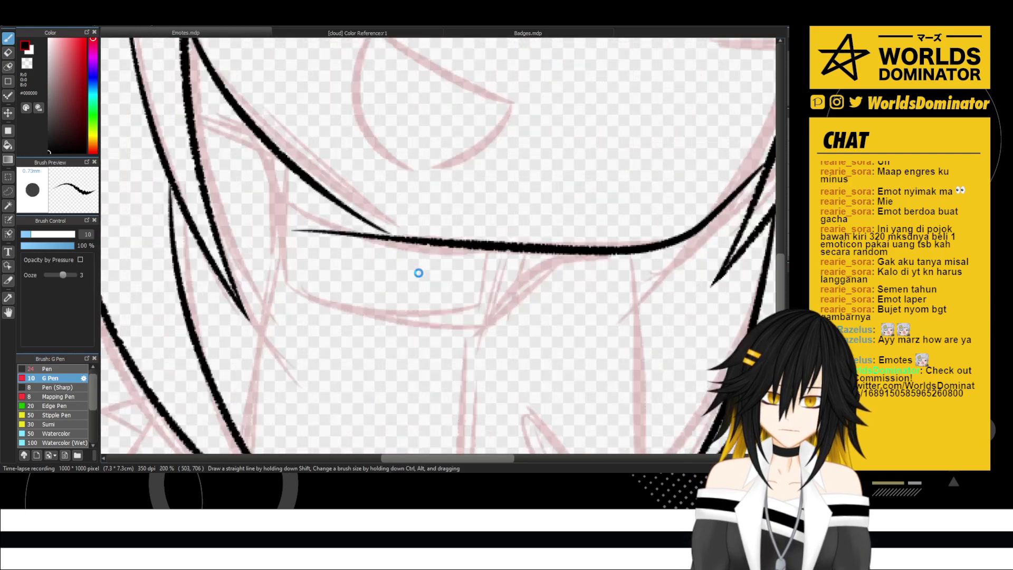
key("e")
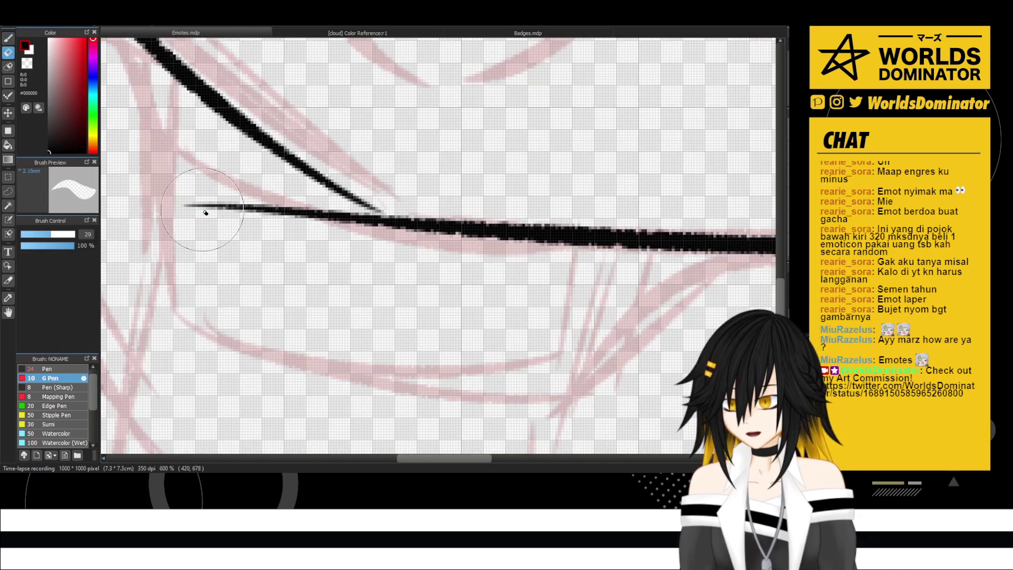
left_click(337, 245)
mouse_move(368, 248)
left_mouse_down()
mouse_move(370, 215)
mouse_move(388, 215)
left_mouse_up()
key("b")
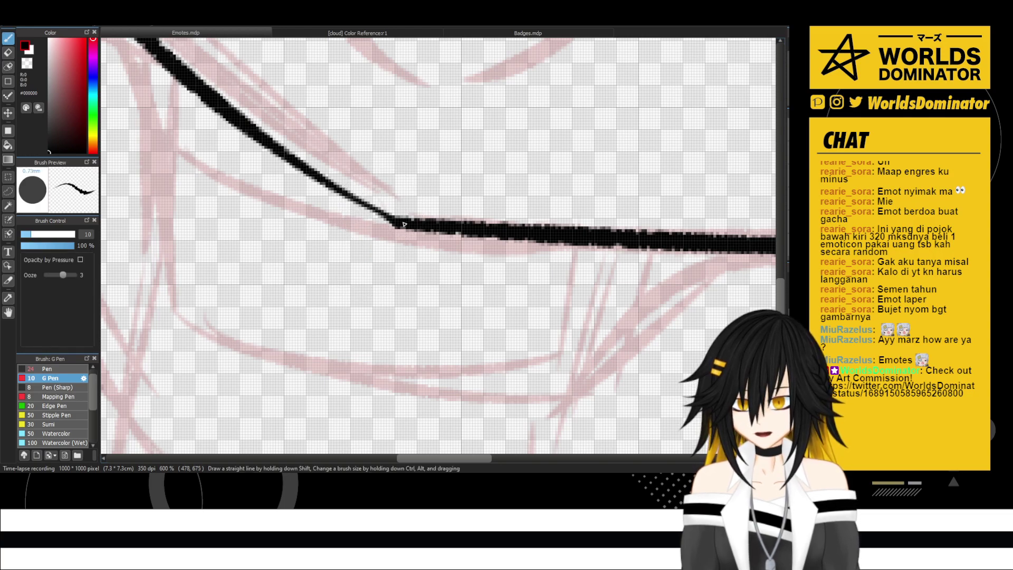
- Thicken the right end of the jaw line where it joins the side hair strand
scroll(389, 218, "down", 5)
scroll(434, 204, "down", 2)
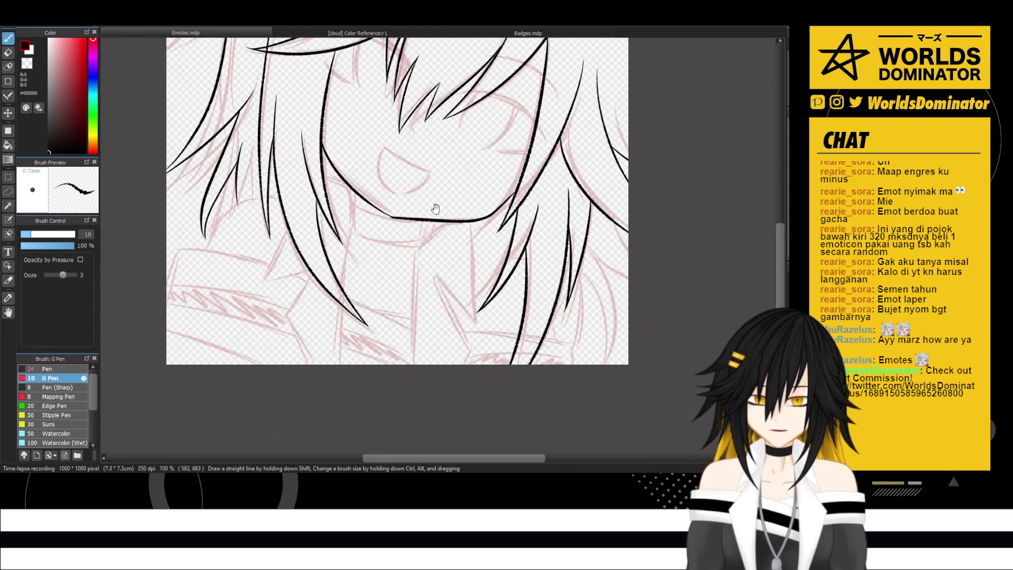
scroll(464, 300, "up", 6)
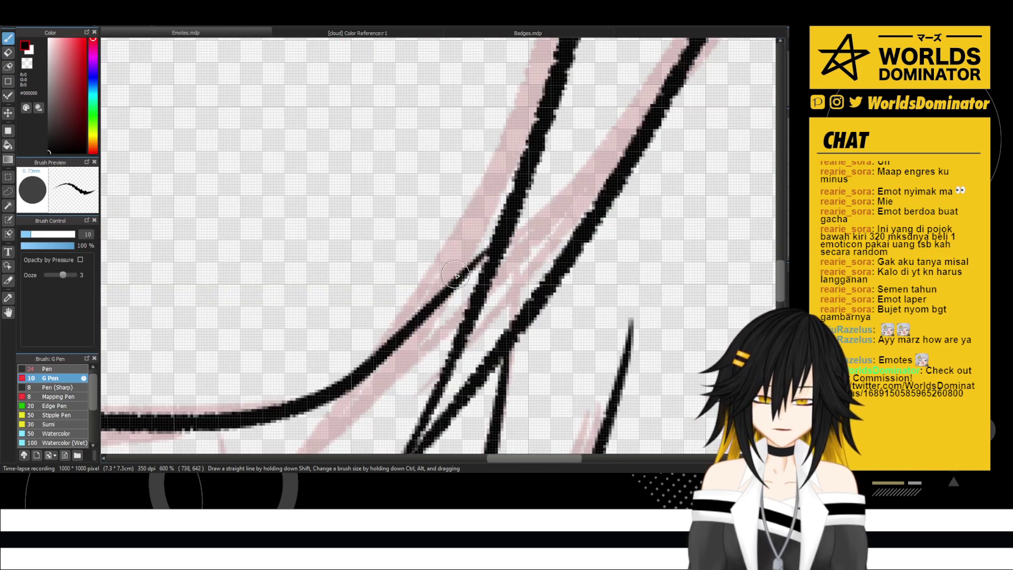
left_click_drag(509, 201, 459, 273)
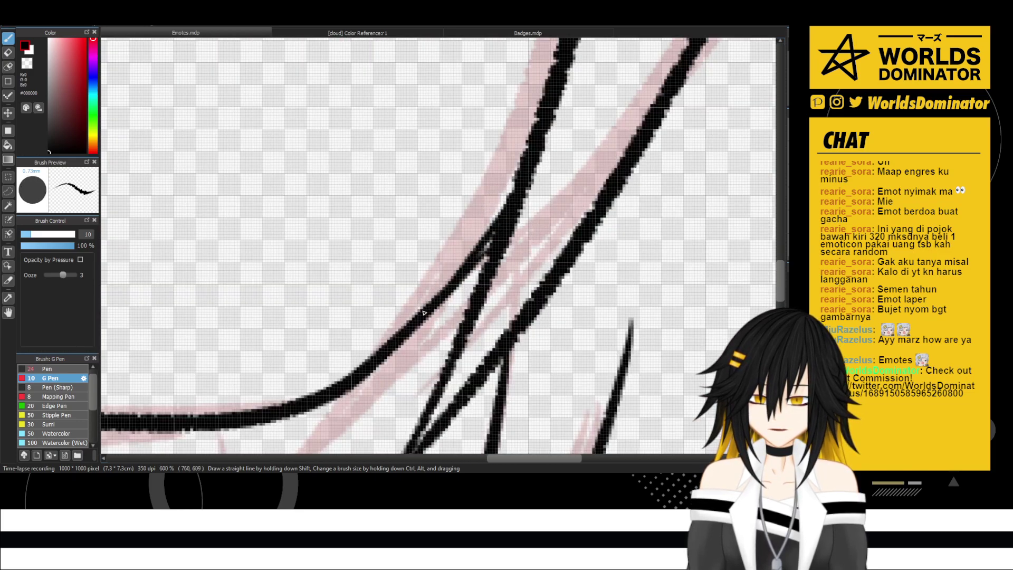
left_click_drag(504, 216, 462, 274)
left_click_drag(487, 242, 462, 267)
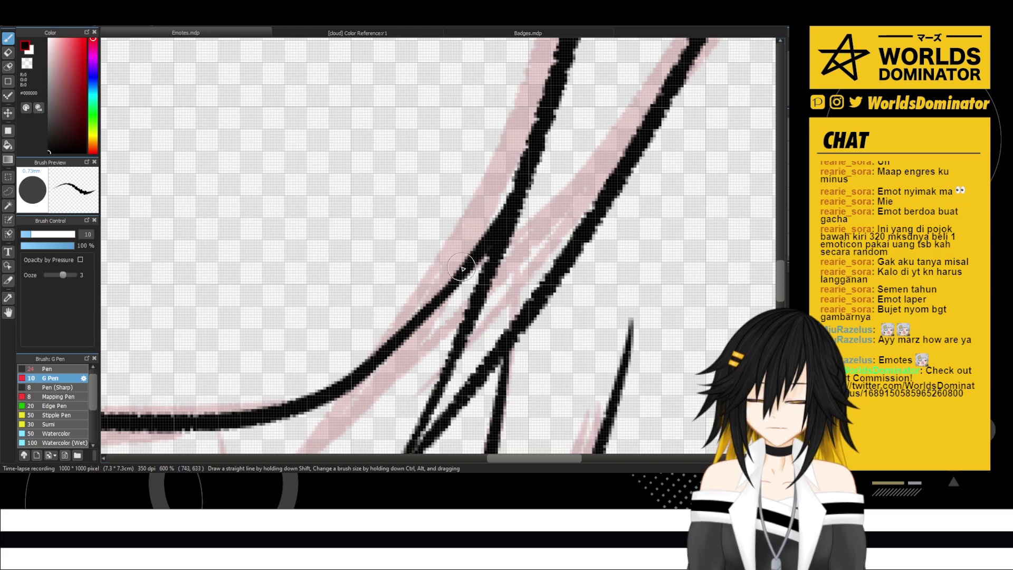
scroll(462, 268, "down", 5)
scroll(476, 289, "down", 3)
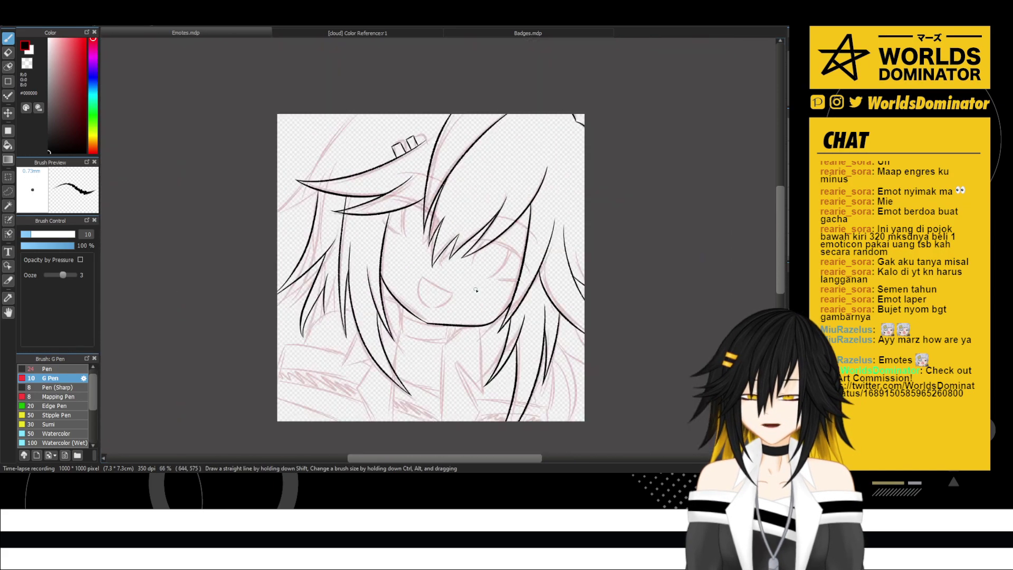
- Ink the collar's short top stroke and its upper side edge below the left jaw
left_click_drag(552, 310, 508, 262)
scroll(379, 291, "up", 3)
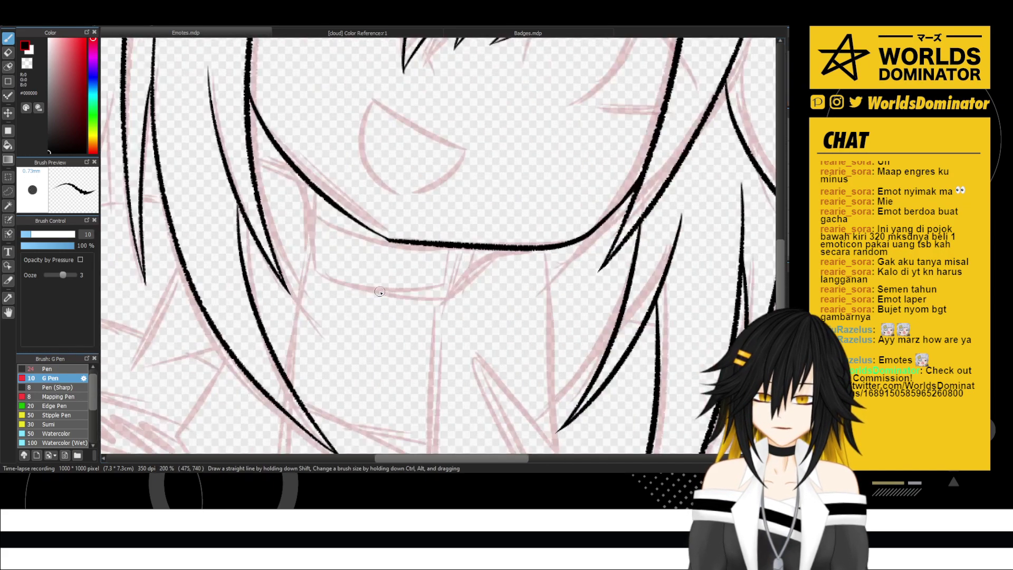
left_click_drag(359, 257, 395, 242)
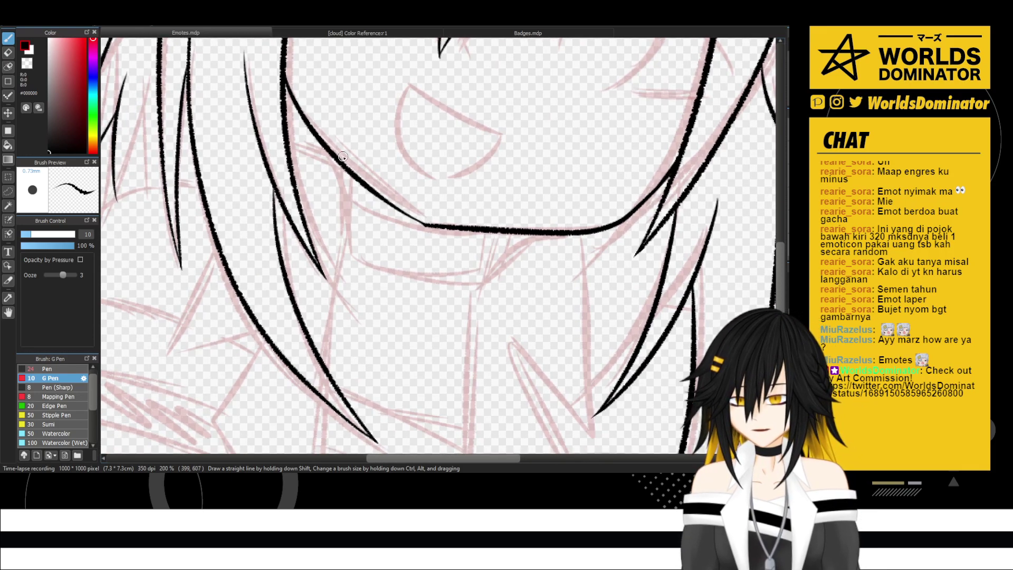
left_click_drag(342, 157, 331, 249)
key("ctrl+z")
left_click_drag(338, 158, 333, 248)
key("ctrl+z")
key("ctrl+z")
left_click_drag(339, 165, 340, 241)
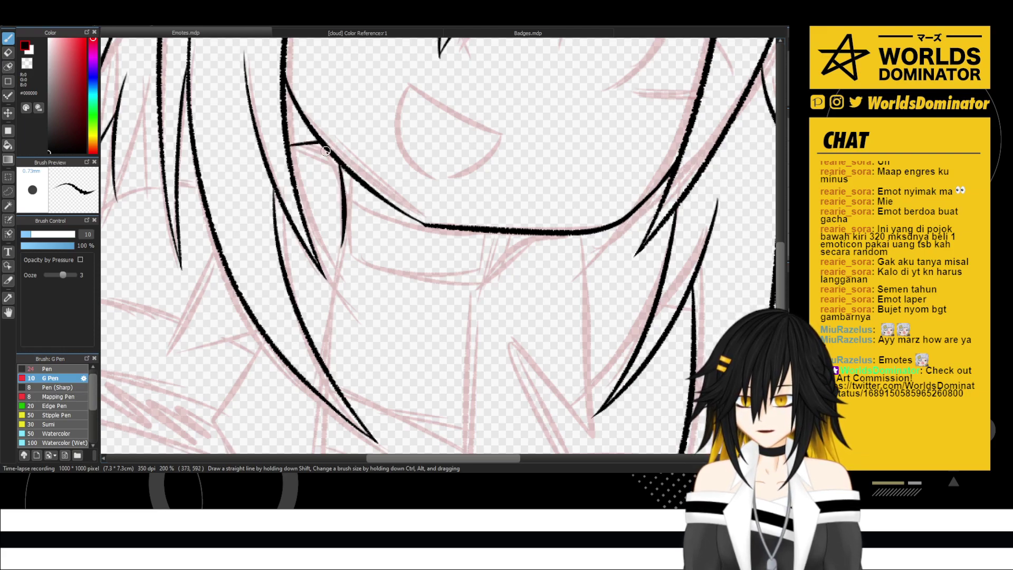
- Ink a small curved fold inside the left collar and extend the collar edge down towards the canvas bottom
mouse_move(299, 167)
left_mouse_down()
mouse_move(323, 183)
mouse_move(338, 275)
left_mouse_up()
key("ctrl+z")
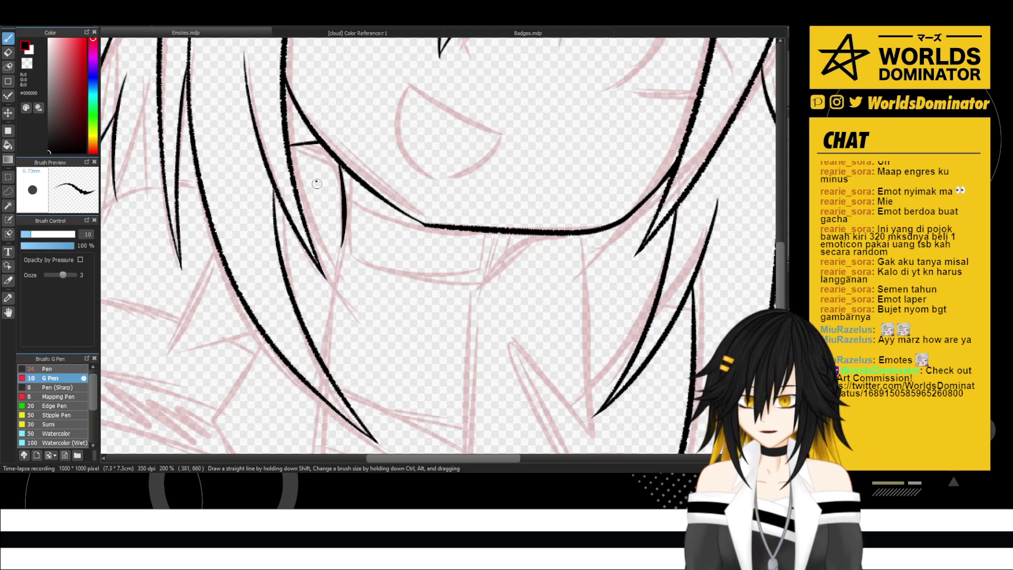
left_click_drag(336, 209, 336, 259)
key("ctrl+z")
left_click_drag(310, 177, 327, 188)
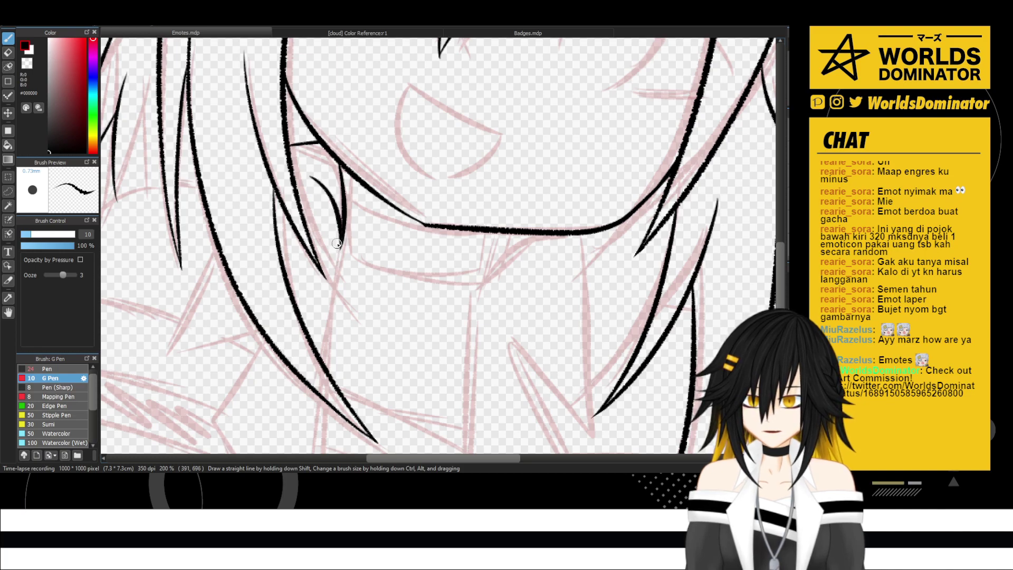
mouse_move(337, 243)
left_mouse_down()
mouse_move(355, 152)
mouse_move(341, 265)
left_mouse_up()
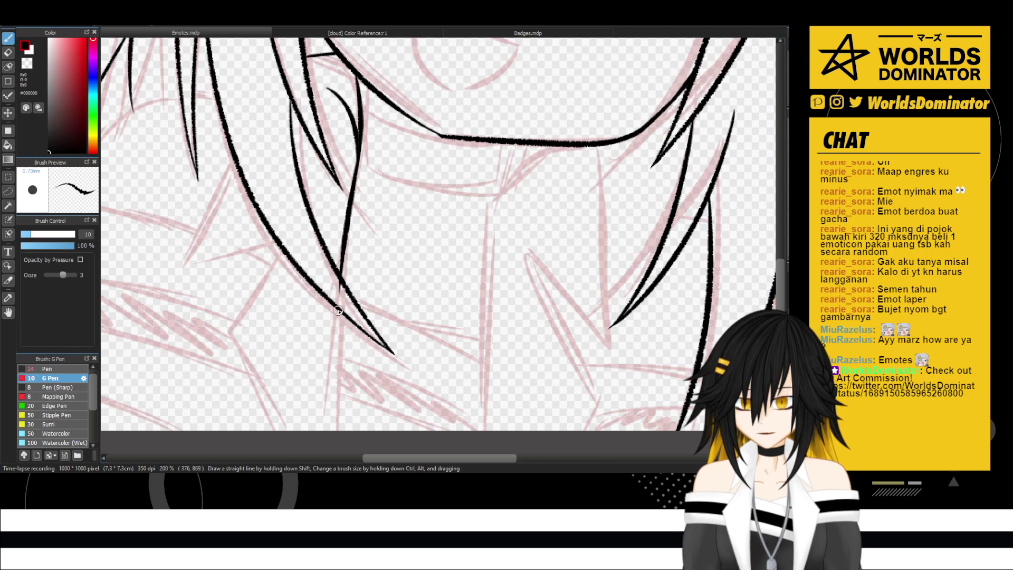
- Erase the part of the collar line that crosses the tip of the long left hair lock
scroll(303, 371, "up", 2)
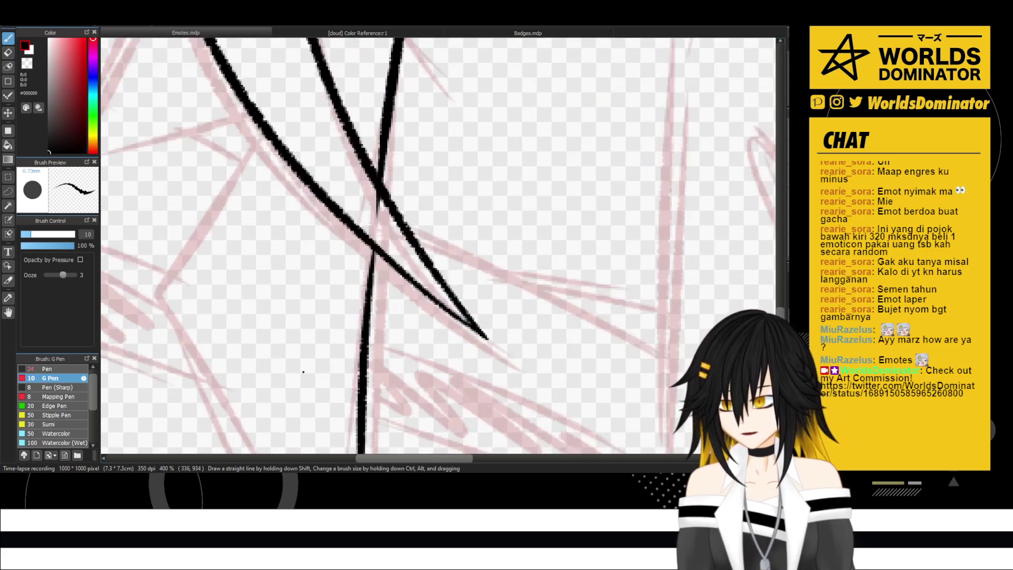
key("e")
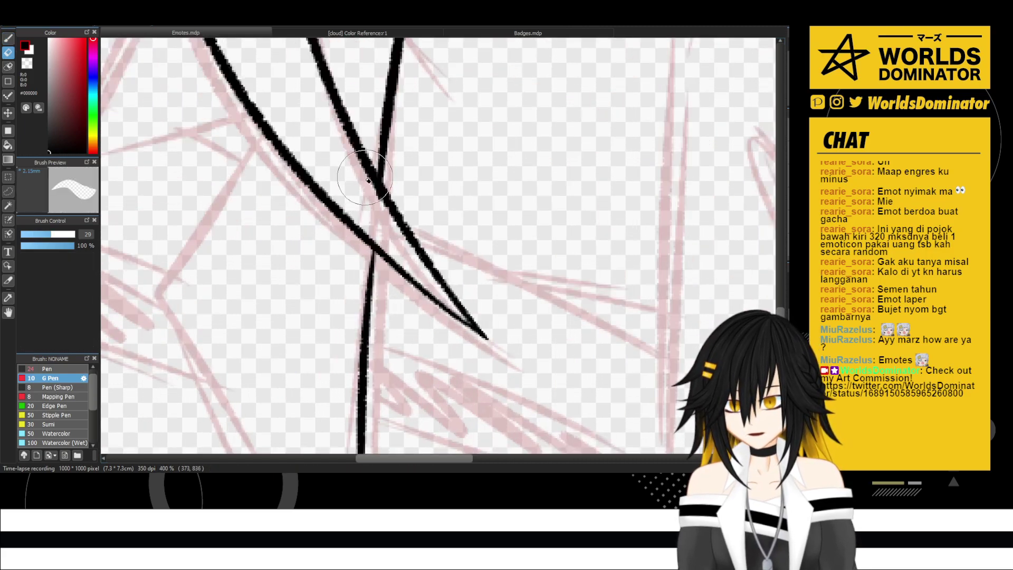
key("b")
scroll(365, 201, "down", 3)
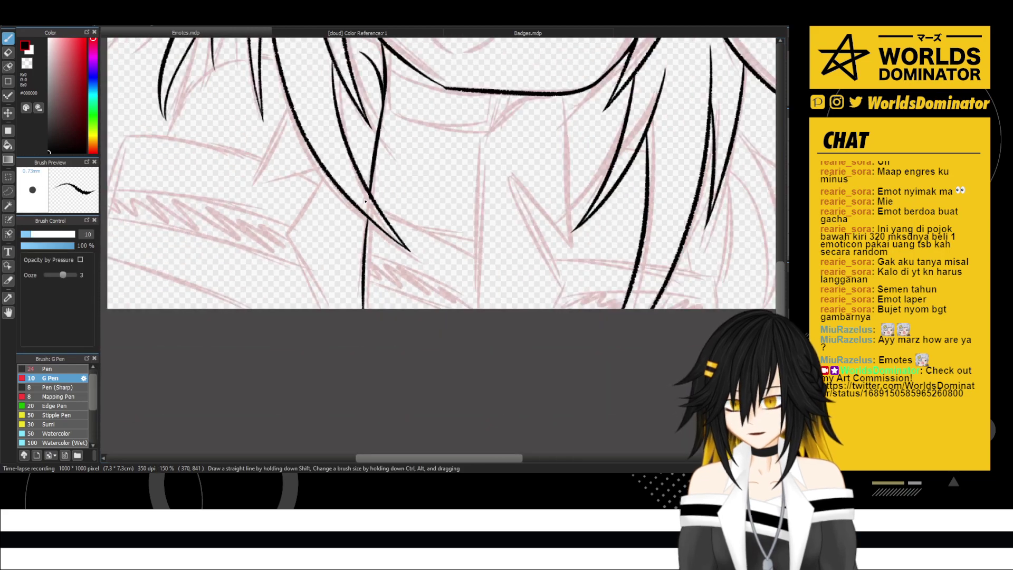
scroll(365, 201, "up", 4)
key("e")
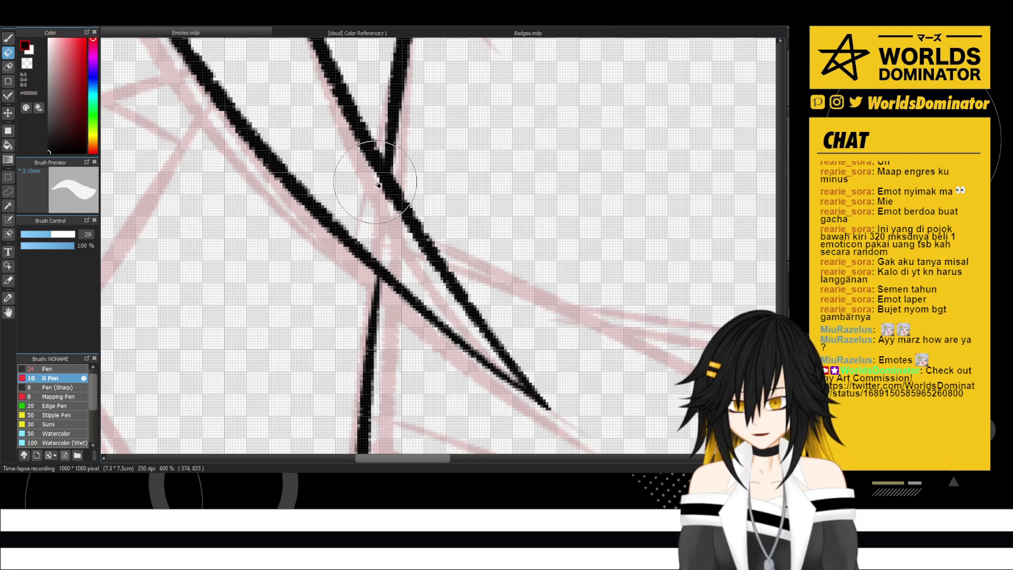
left_click_drag(383, 208, 377, 196)
key("b")
scroll(381, 193, "down", 3)
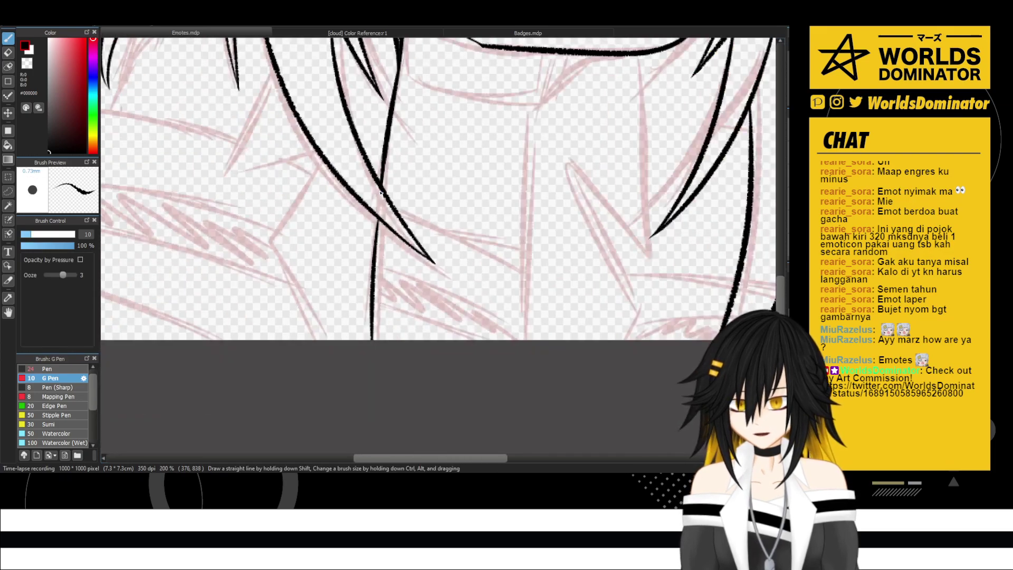
- Ink the left lapel's angled outer edge and the collar's curved front edge from under the chin to the canvas bottom
left_click_drag(323, 155, 238, 279)
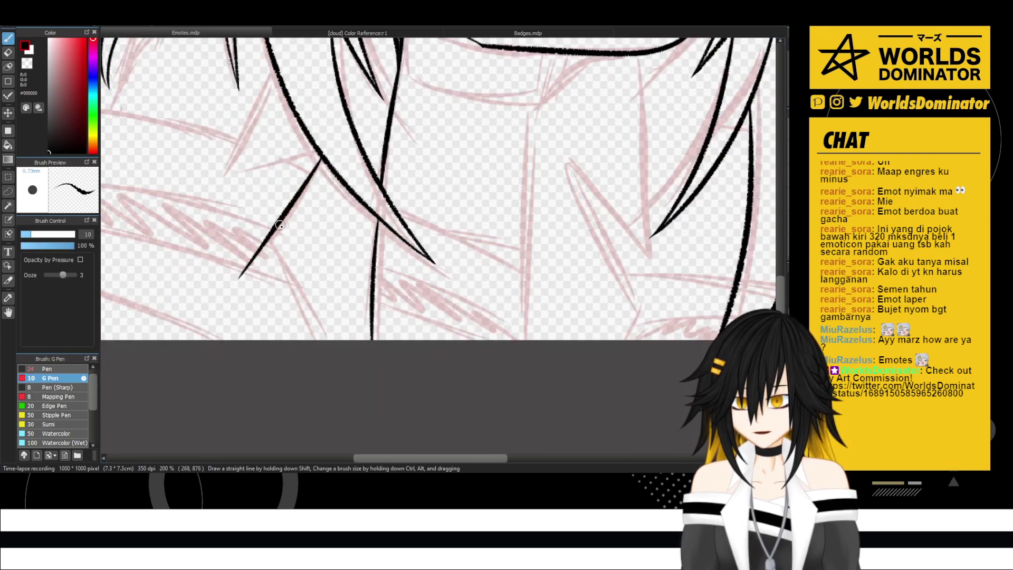
left_click_drag(254, 324, 262, 345)
left_click_drag(506, 205, 425, 290)
left_click_drag(490, 154, 460, 195)
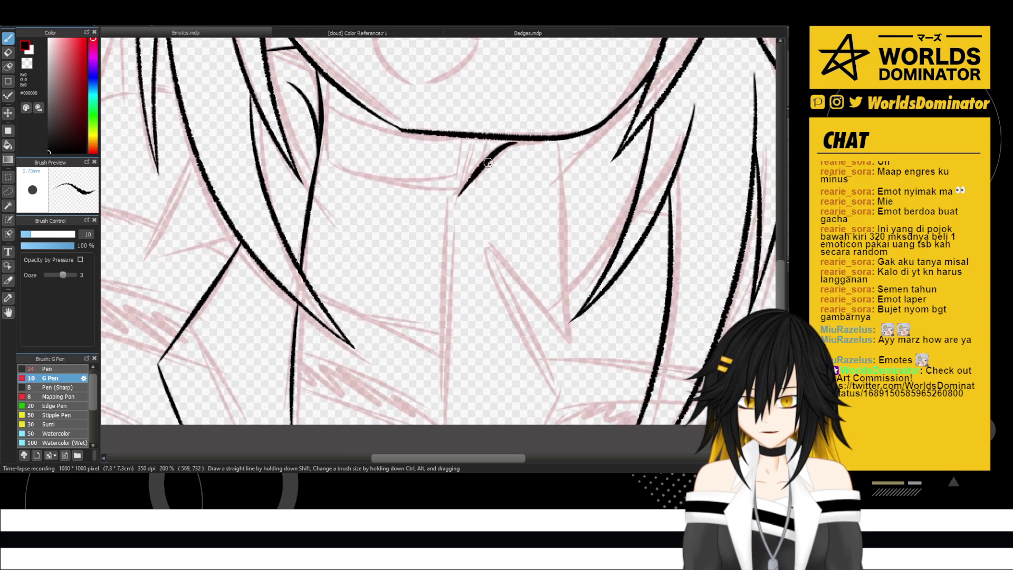
key("ctrl+z")
mouse_move(522, 140)
left_mouse_down()
mouse_move(469, 170)
mouse_move(456, 197)
mouse_move(458, 188)
mouse_move(457, 363)
mouse_move(459, 422)
left_mouse_up()
key("ctrl+z")
key("ctrl+z")
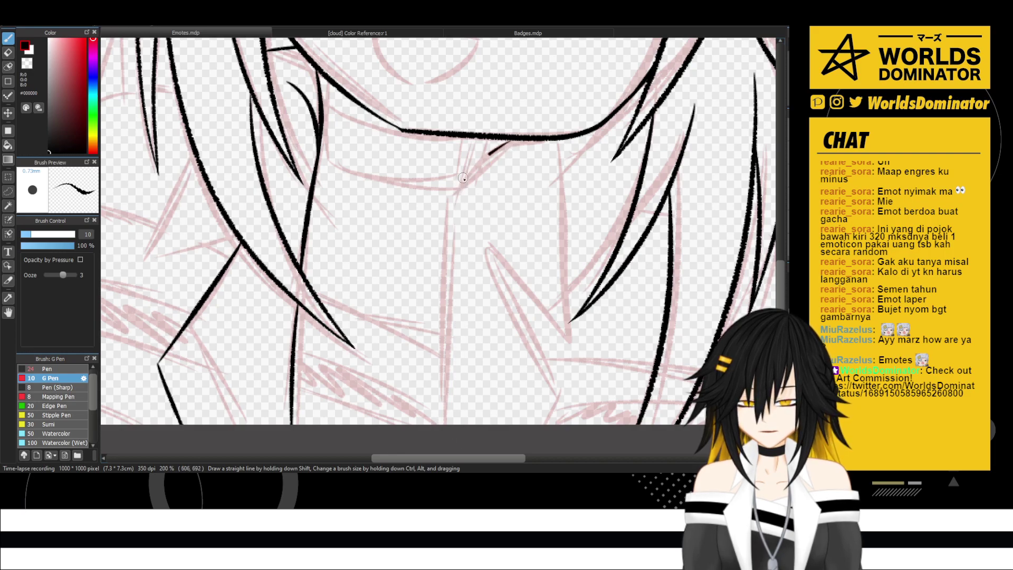
left_click_drag(462, 178, 442, 422)
key("ctrl+z")
key("ctrl+z")
left_click_drag(501, 145, 451, 422)
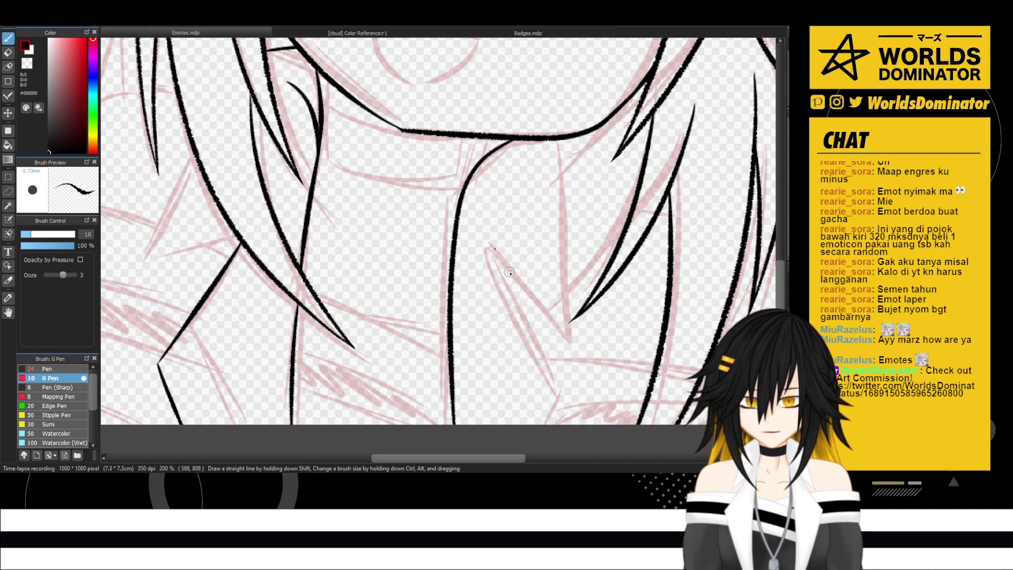
- Ink the right lapel's pointed outline and the collar edge running from the chin down to the hair tip
left_click_drag(510, 272, 561, 358)
key("ctrl+z")
mouse_move(491, 244)
left_mouse_down()
mouse_move(564, 370)
mouse_move(548, 382)
mouse_move(572, 361)
mouse_move(535, 454)
mouse_move(550, 421)
left_mouse_up()
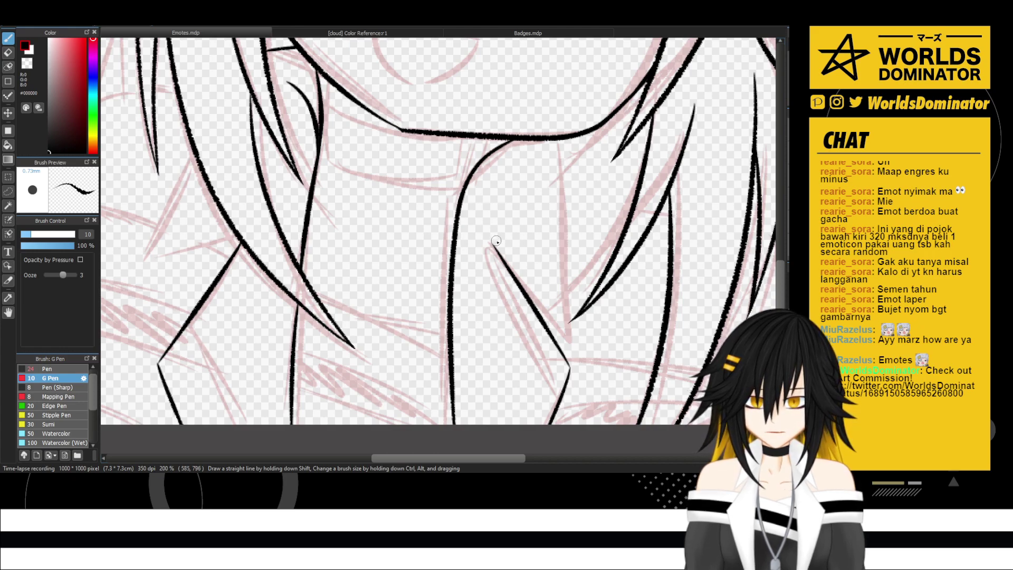
left_click_drag(495, 247, 575, 314)
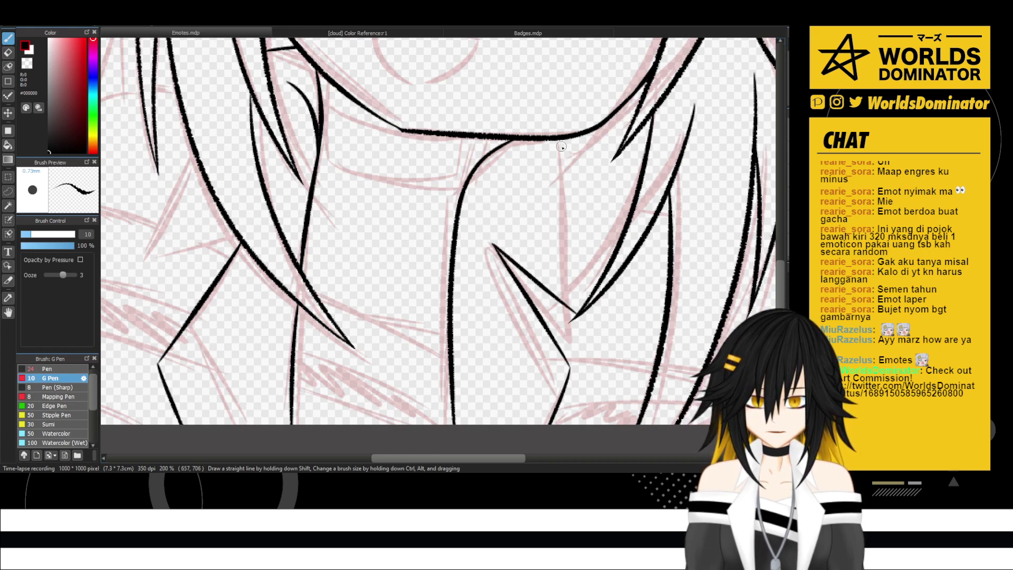
mouse_move(560, 136)
left_mouse_down()
mouse_move(575, 182)
mouse_move(580, 335)
mouse_move(576, 314)
left_mouse_up()
key("ctrl+z")
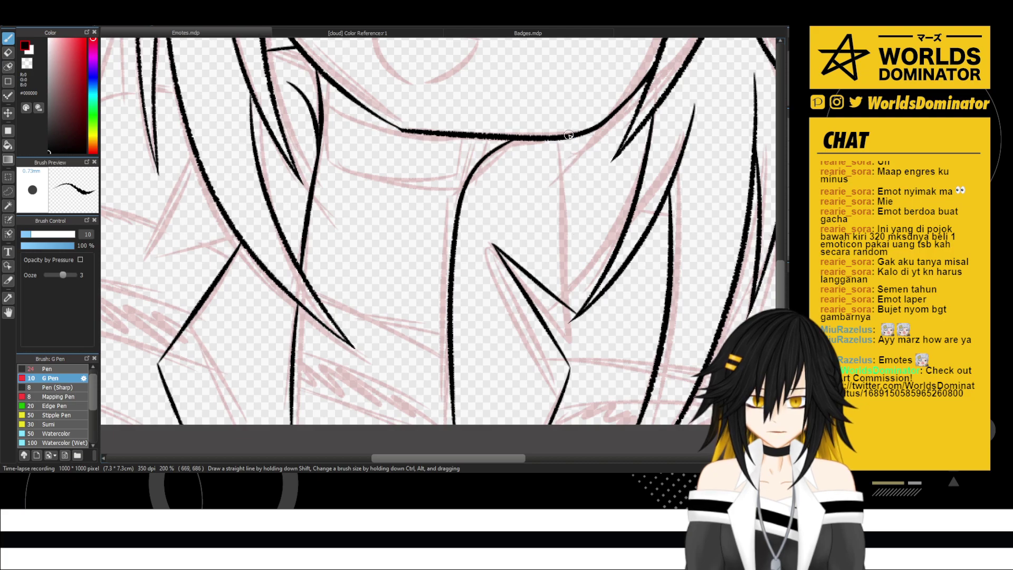
mouse_move(569, 135)
left_mouse_down()
mouse_move(586, 195)
mouse_move(580, 316)
left_mouse_up()
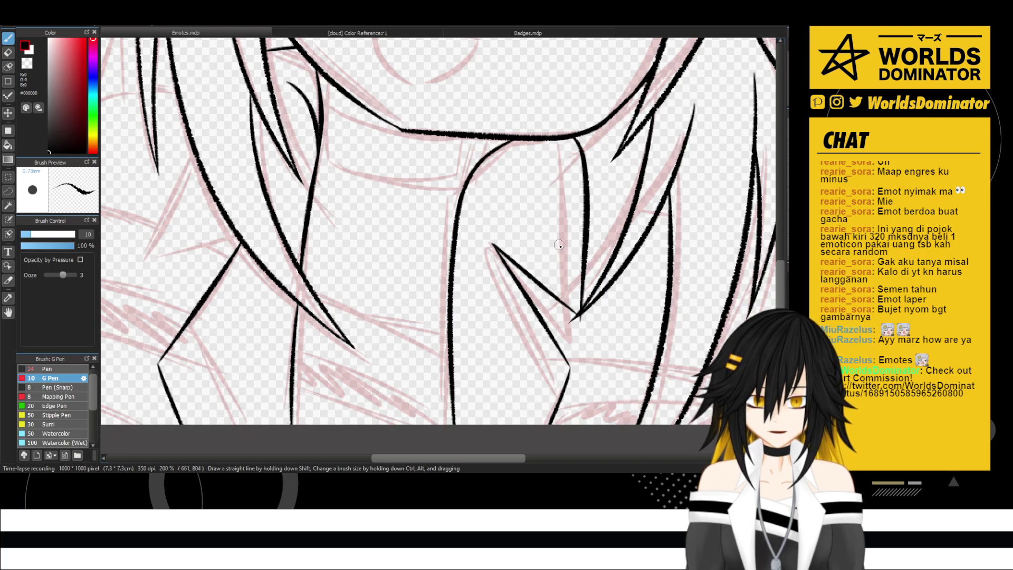
- Ink the left collar's pointed tip as two strokes running out from the long hair lock, and erase the overshoot at its point
scroll(556, 245, "down", 3)
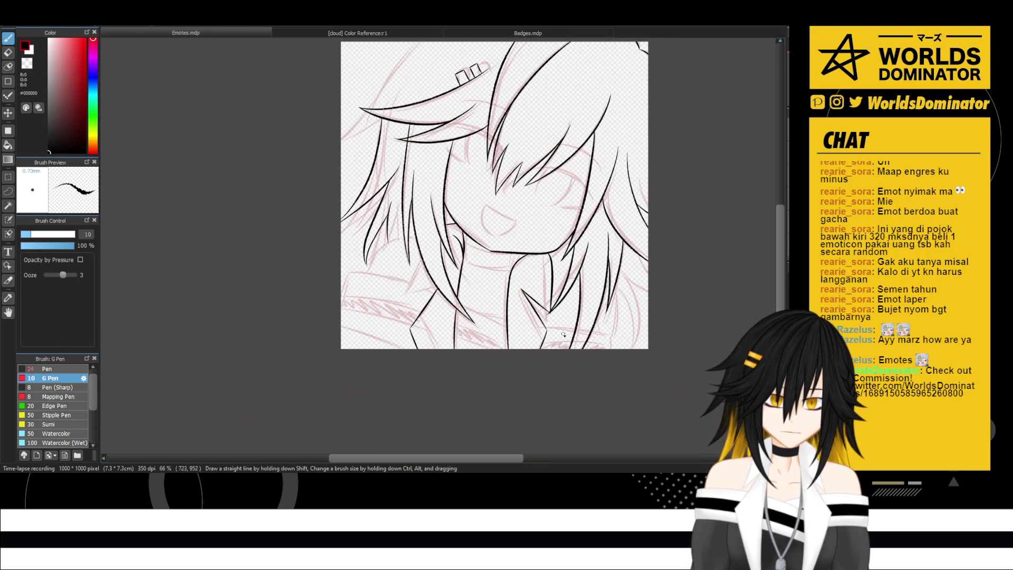
scroll(473, 312, "up", 2)
scroll(474, 313, "up", 2)
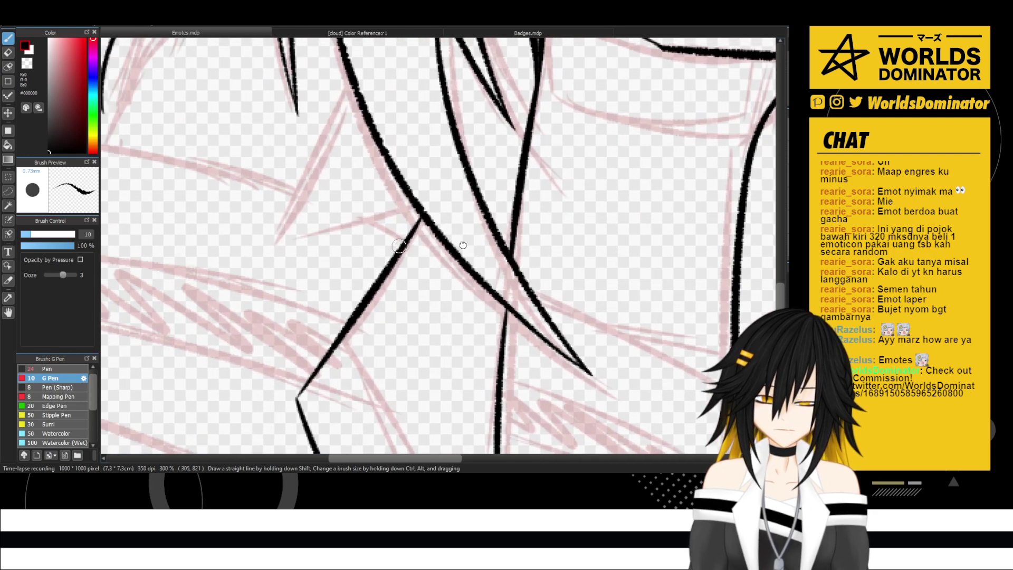
left_click_drag(527, 209, 368, 257)
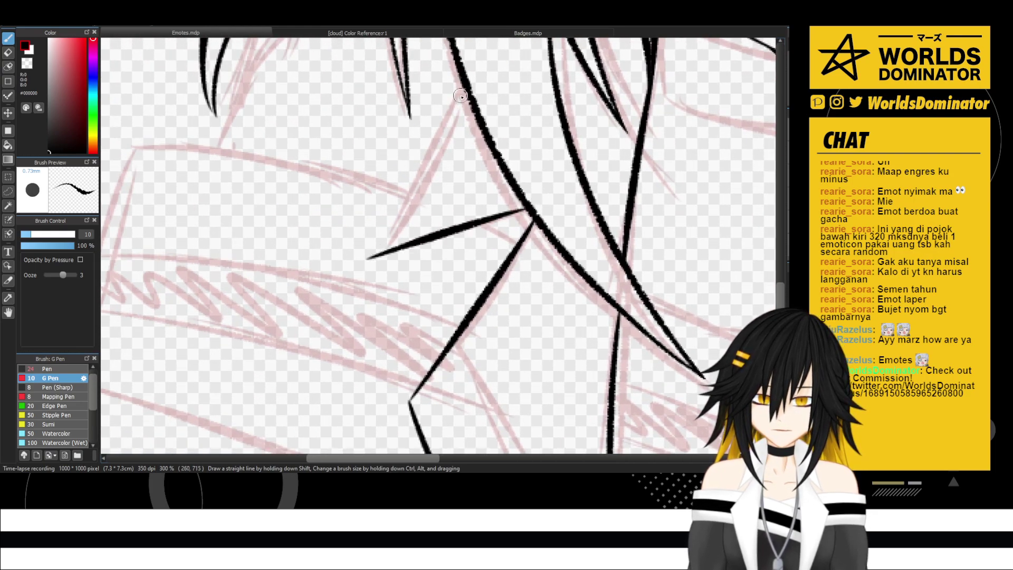
left_click_drag(460, 95, 368, 268)
key("e")
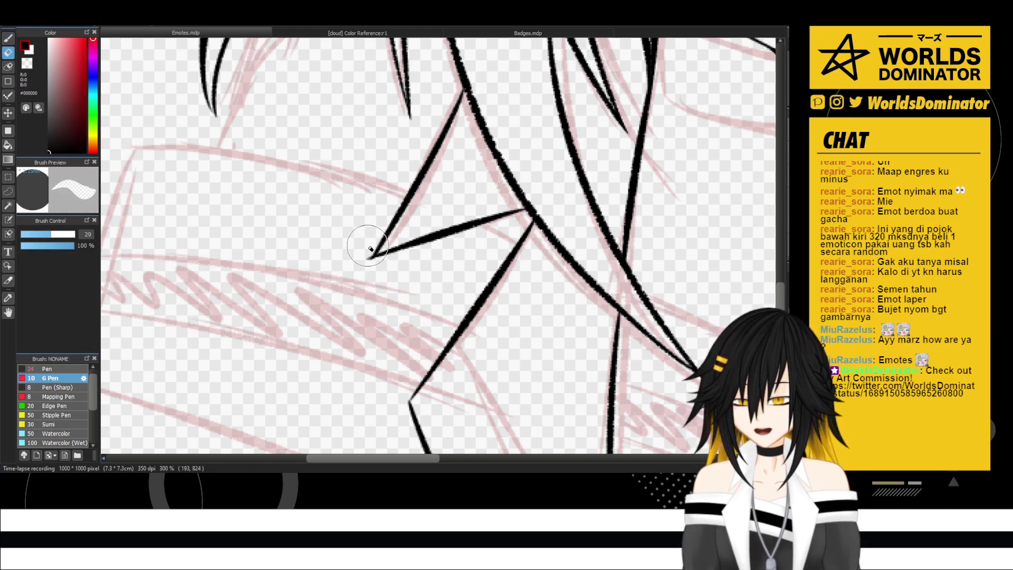
left_click(359, 273)
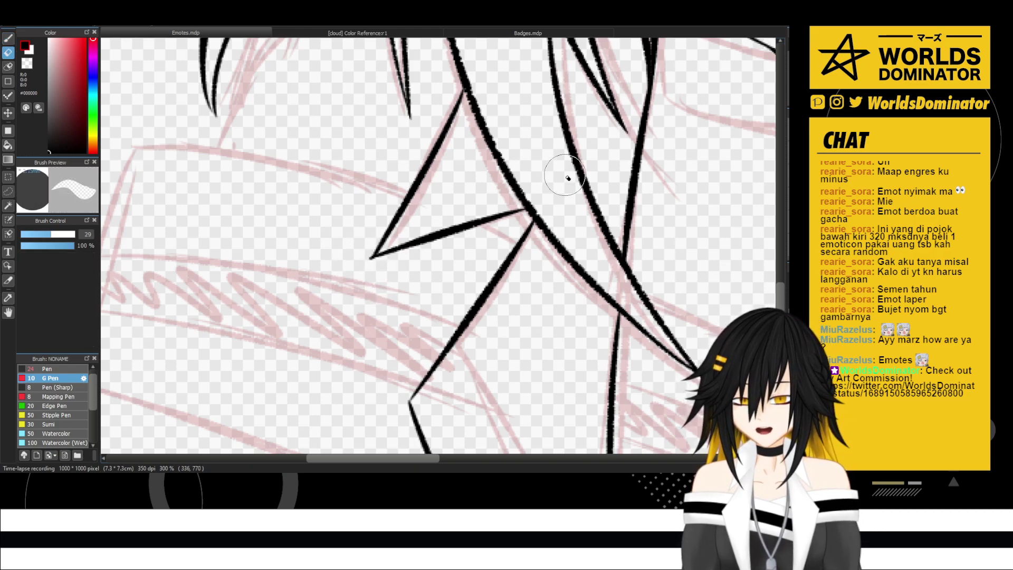
- Try redrawing the right collar edge as a longer curve from the chin down past the hair tip
key("b")
left_click_drag(509, 188, 380, 377)
mouse_move(423, 206)
left_mouse_down()
mouse_move(375, 287)
mouse_move(416, 294)
mouse_move(411, 210)
mouse_move(494, 92)
mouse_move(540, 414)
left_mouse_up()
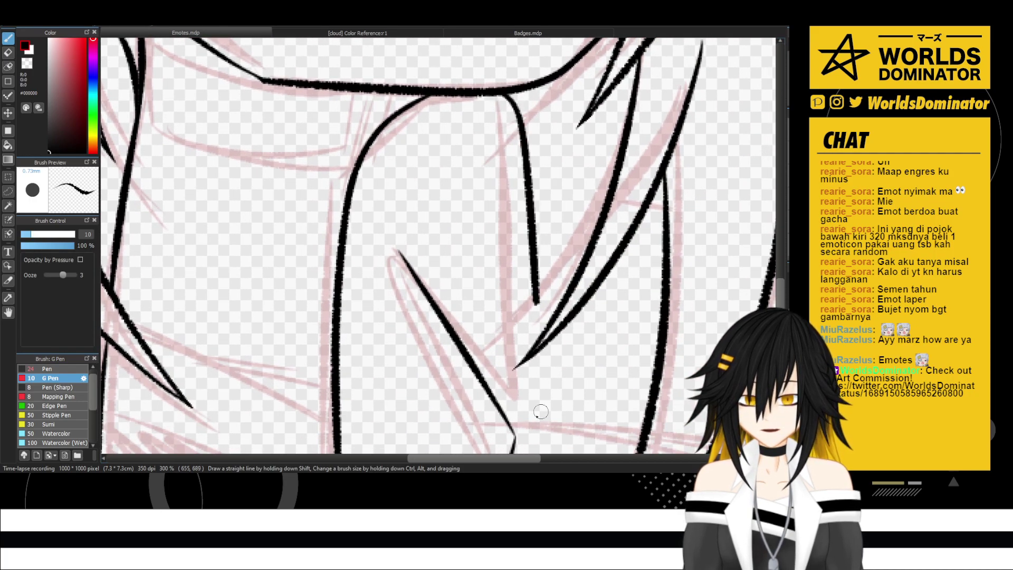
key("ctrl+z")
mouse_move(513, 91)
left_mouse_down()
mouse_move(536, 240)
mouse_move(537, 415)
left_mouse_up()
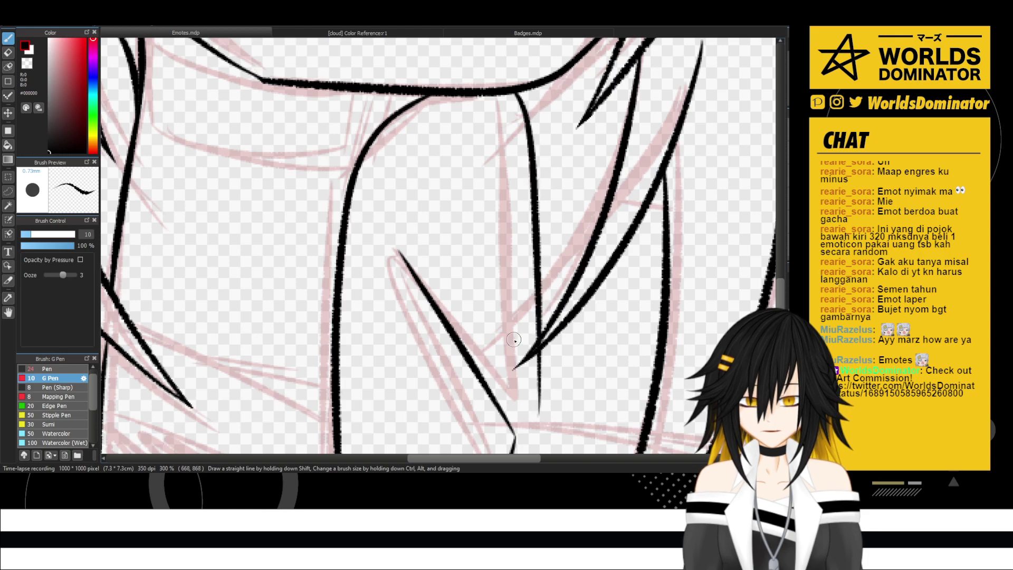
left_click_drag(514, 340, 514, 301)
key("ctrl+z")
left_click_drag(522, 55, 528, 404)
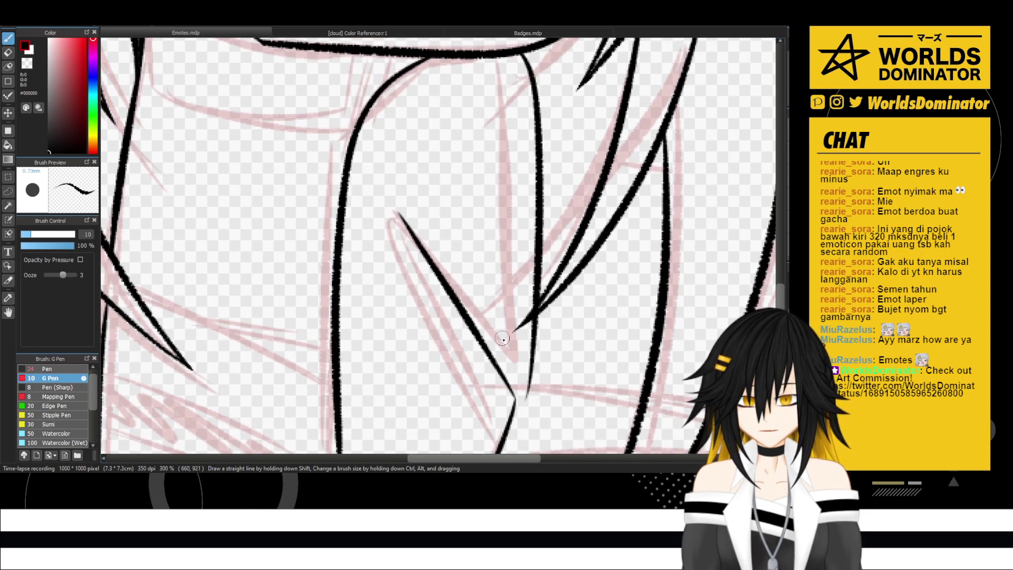
- Try a new upper edge for the right lapel, running from its upper point down to the end of the collar edge
scroll(492, 379, "down", 3)
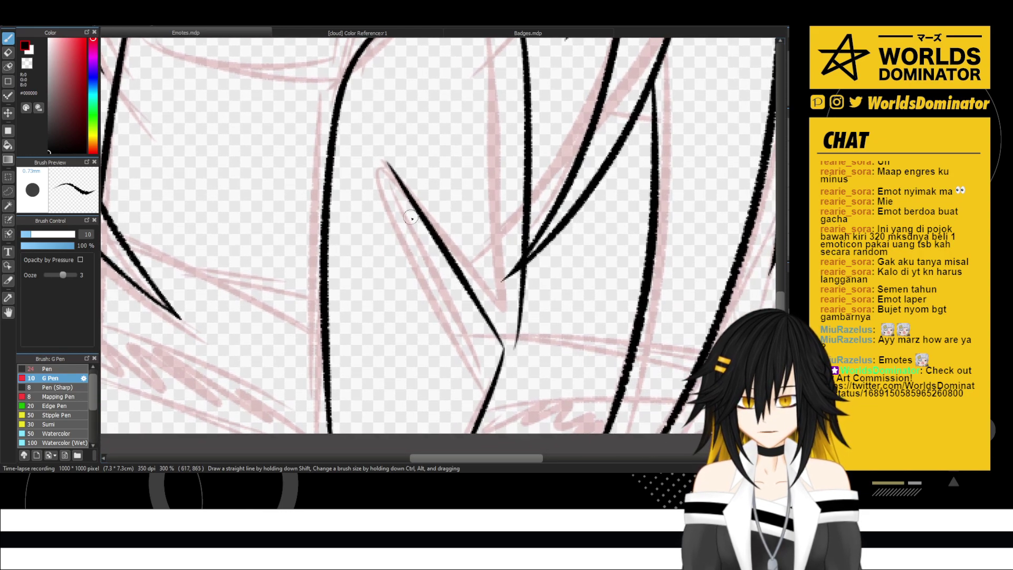
left_click_drag(398, 180, 525, 351)
key("ctrl+z")
mouse_move(390, 166)
left_mouse_down()
mouse_move(522, 351)
mouse_move(523, 338)
left_mouse_up()
key("e")
scroll(538, 325, "down", 2)
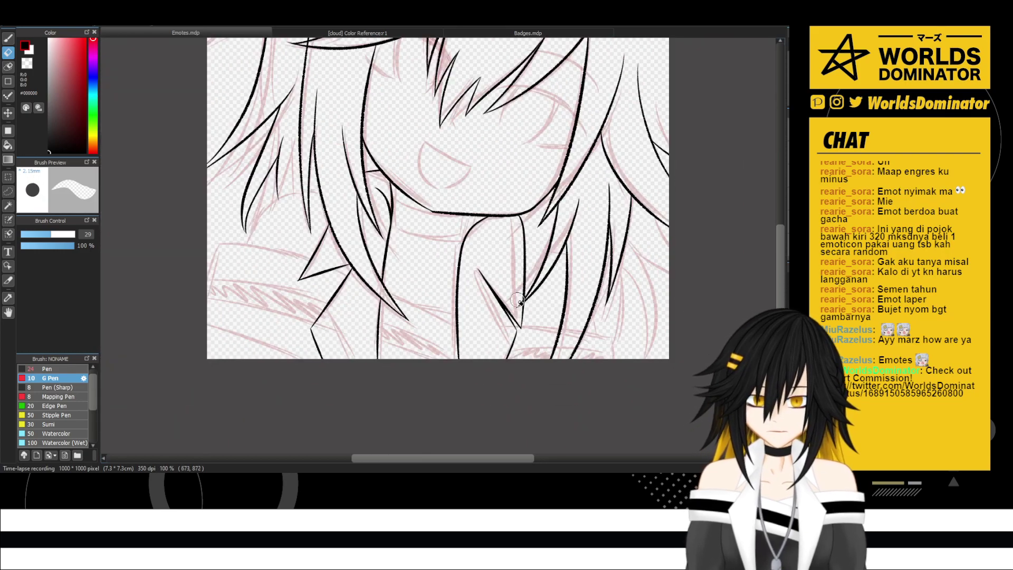
scroll(518, 300, "down", 2)
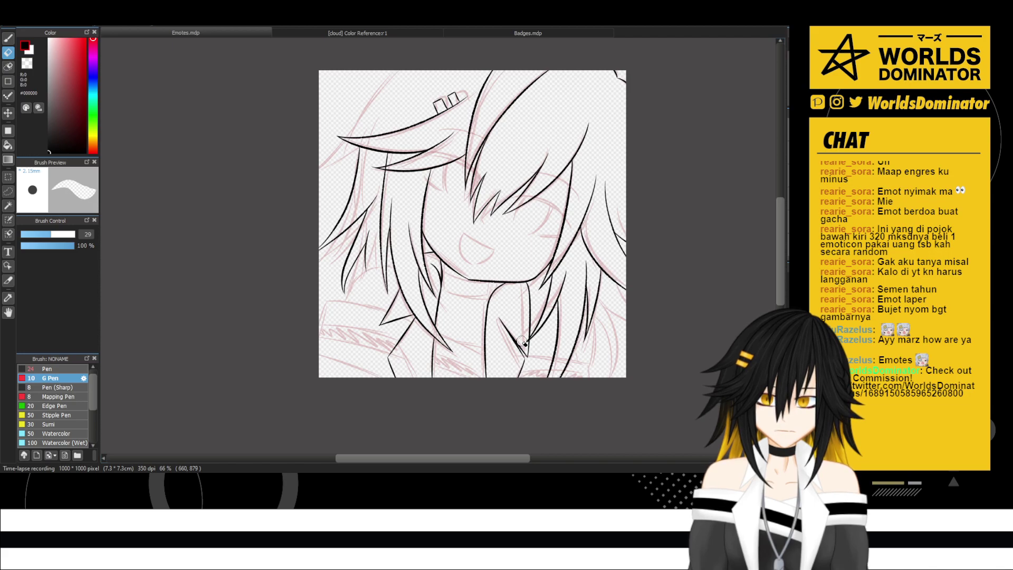
- Check the drawing in a mirrored view, restore the normal view and undo the right collar edge and the lapel's upper edge
key("b")
key("h")
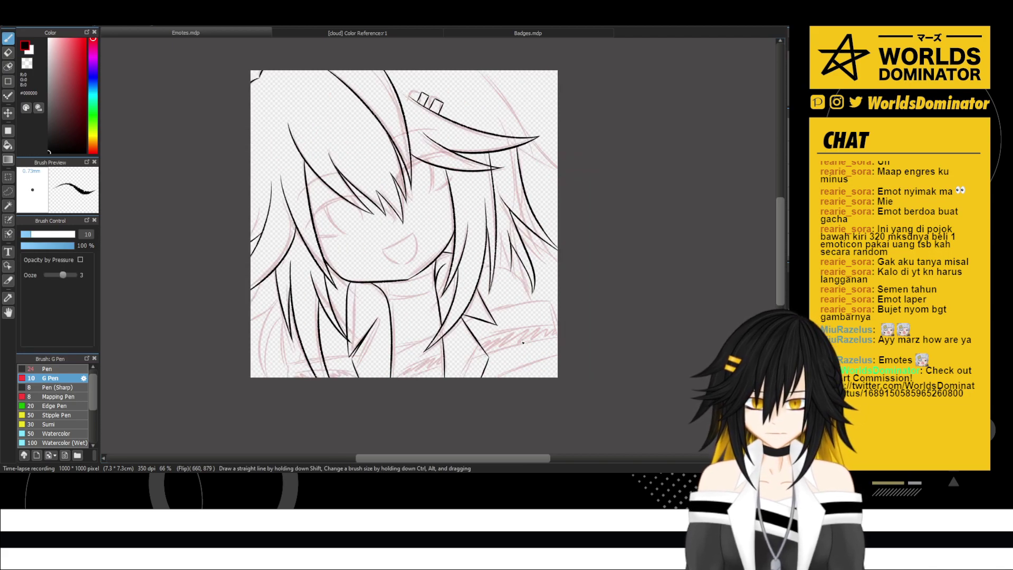
key("h")
scroll(514, 349, "up", 3)
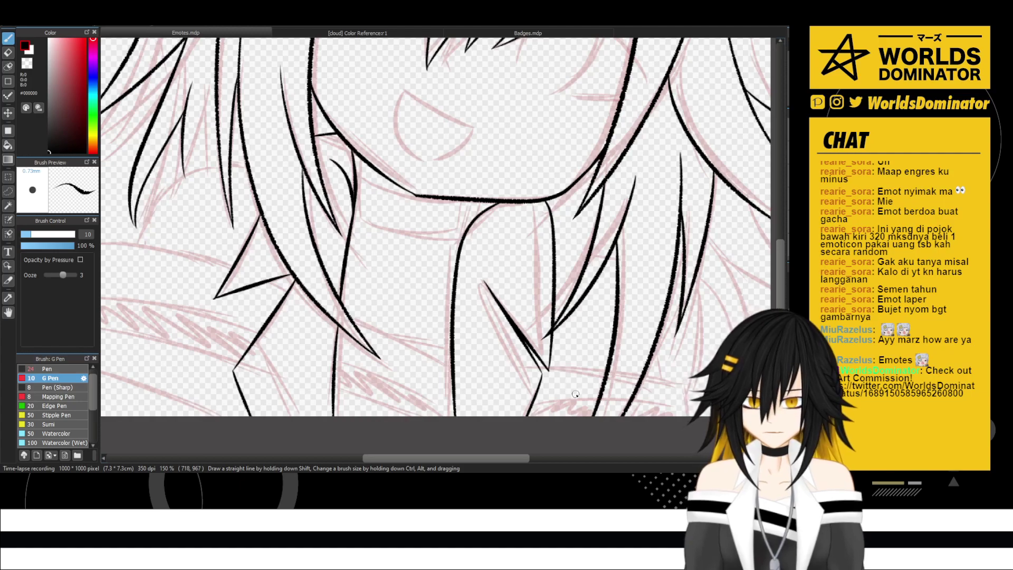
key("ctrl+z")
key("ctrl+z")
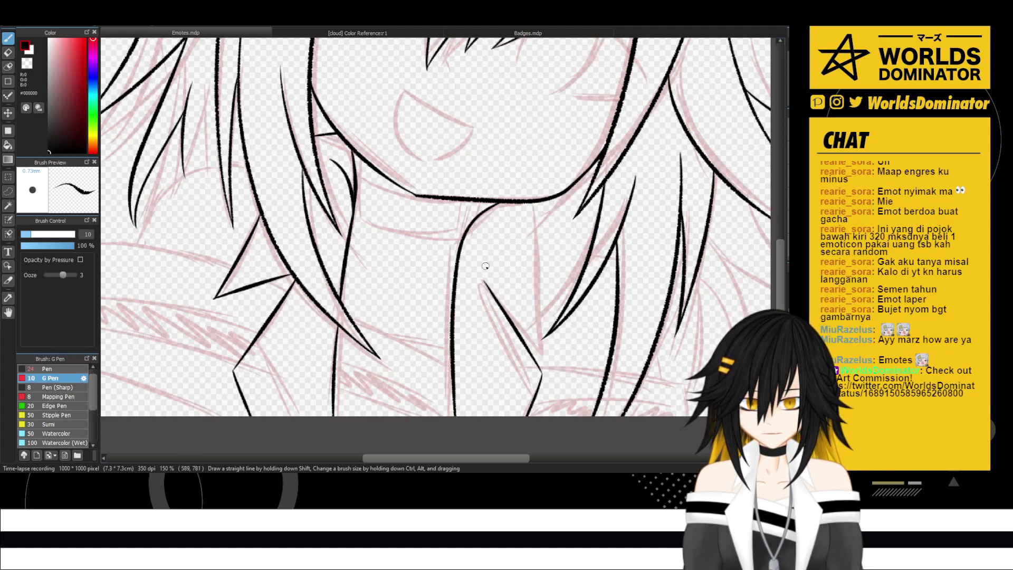
- Try a higher curved upper edge for the right lapel, and erase the whole lapel outline down to the canvas bottom
left_click_drag(475, 256, 554, 350)
key("ctrl+z")
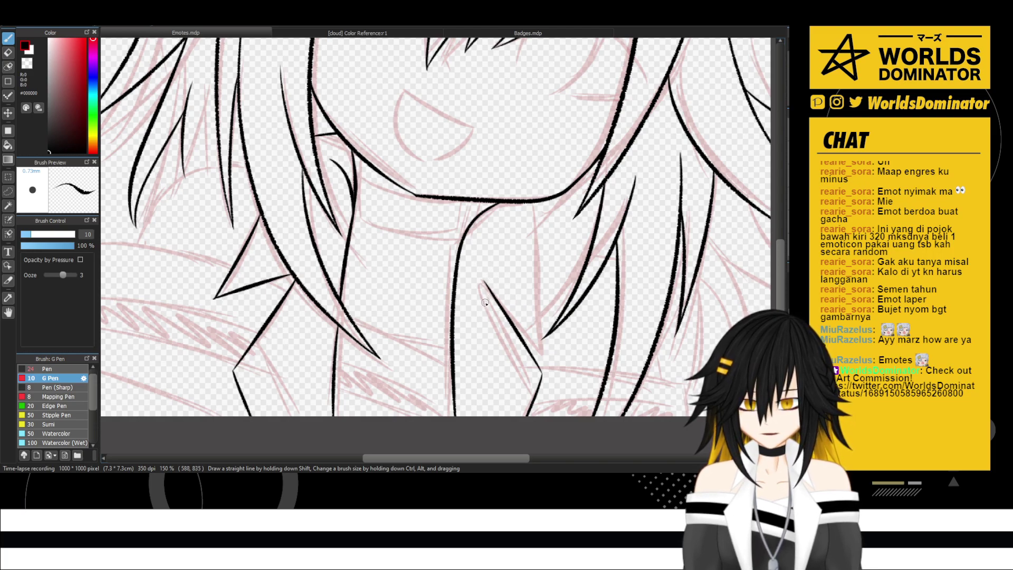
left_click_drag(475, 259, 552, 348)
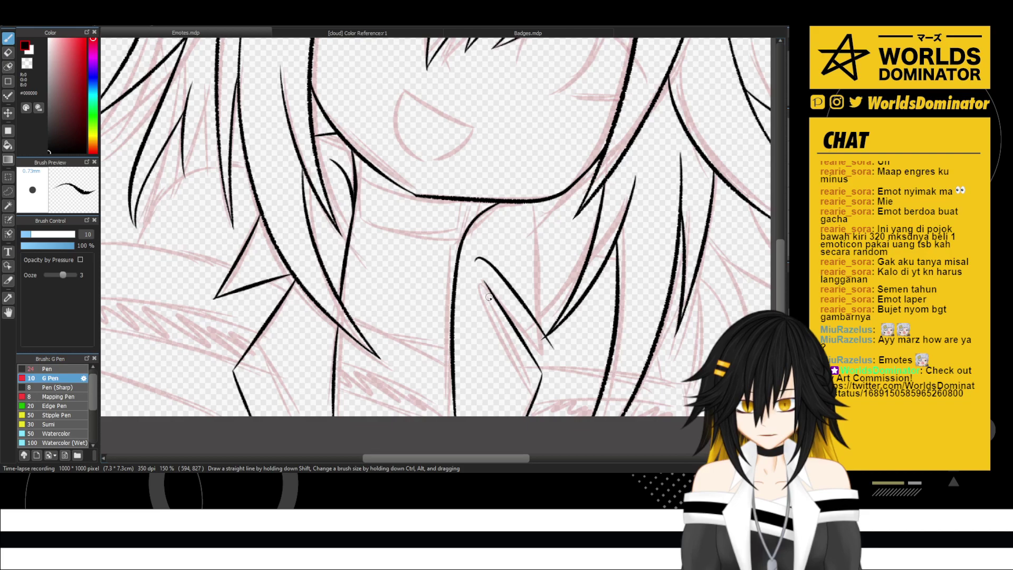
key("e")
mouse_move(477, 268)
left_mouse_down()
mouse_move(543, 385)
mouse_move(534, 380)
left_mouse_up()
key("p")
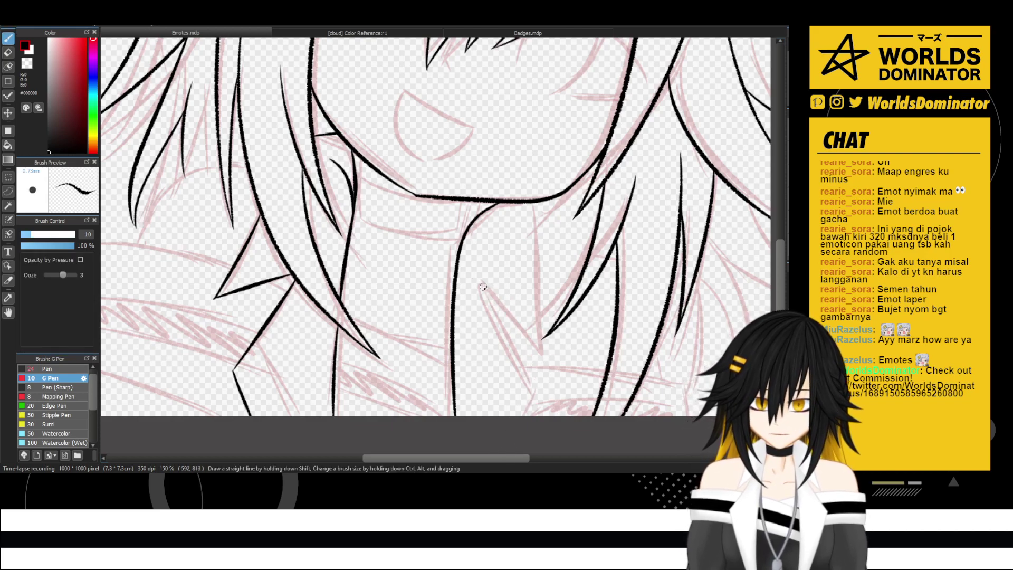
- Ink the right lapel's rounded upper edge and a collar edge from the chin down past the hair tip
left_click_drag(514, 306, 548, 351)
key("ctrl+z")
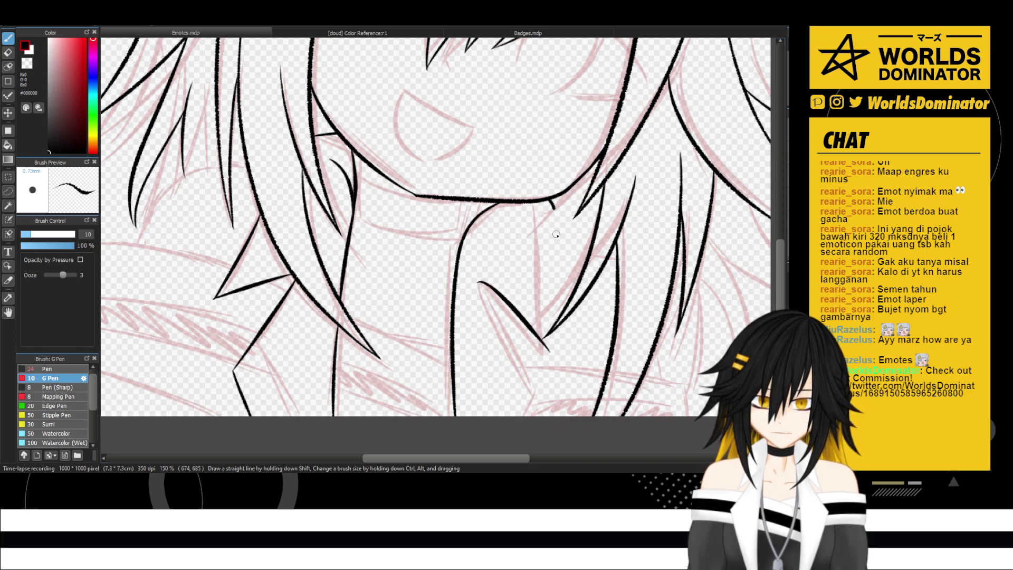
left_click_drag(556, 235, 547, 350)
key("ctrl+z")
mouse_move(549, 199)
left_mouse_down()
mouse_move(557, 293)
mouse_move(549, 352)
left_mouse_up()
key("ctrl+z")
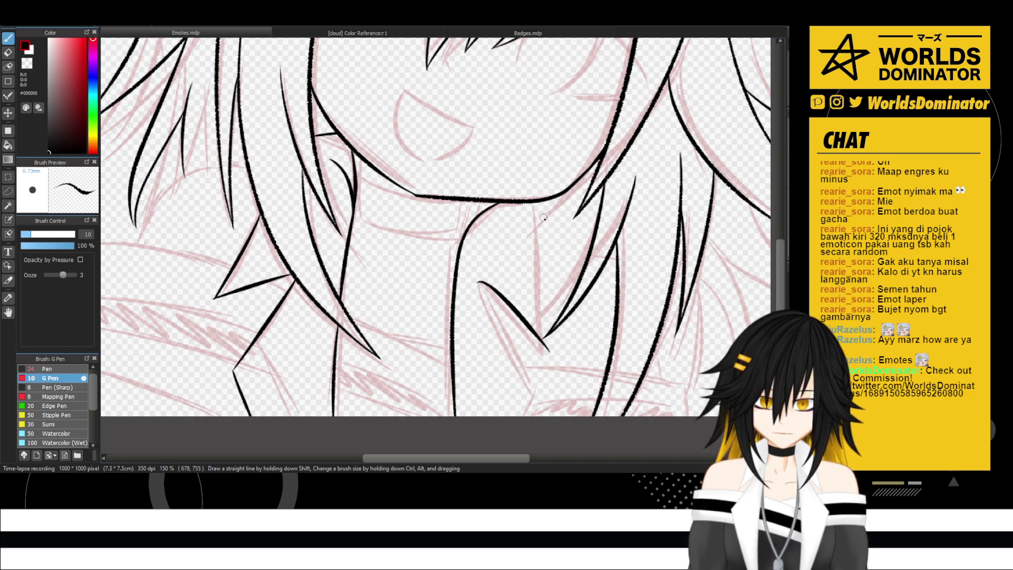
left_click_drag(541, 201, 553, 364)
key("ctrl+z")
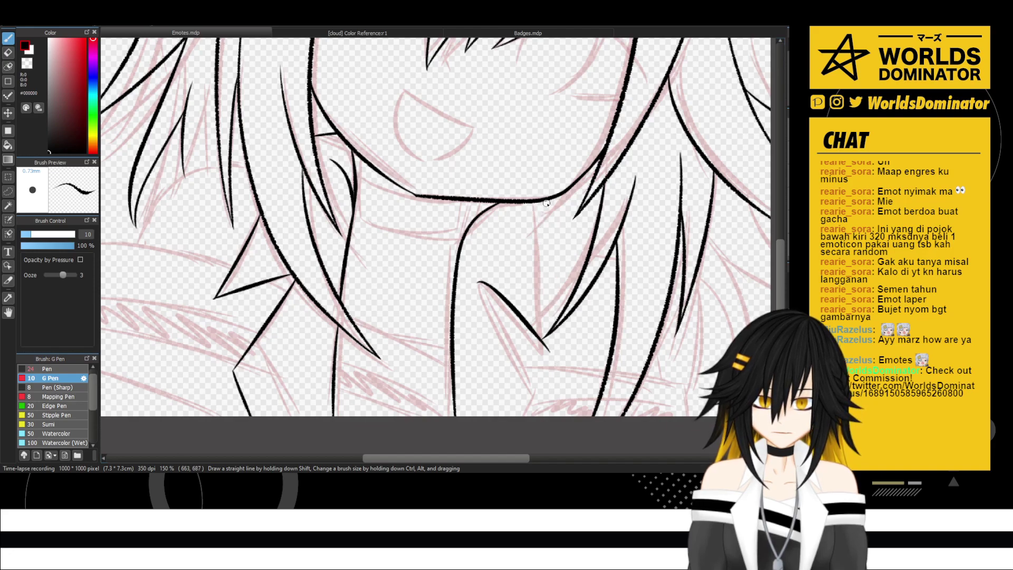
left_click_drag(546, 203, 551, 376)
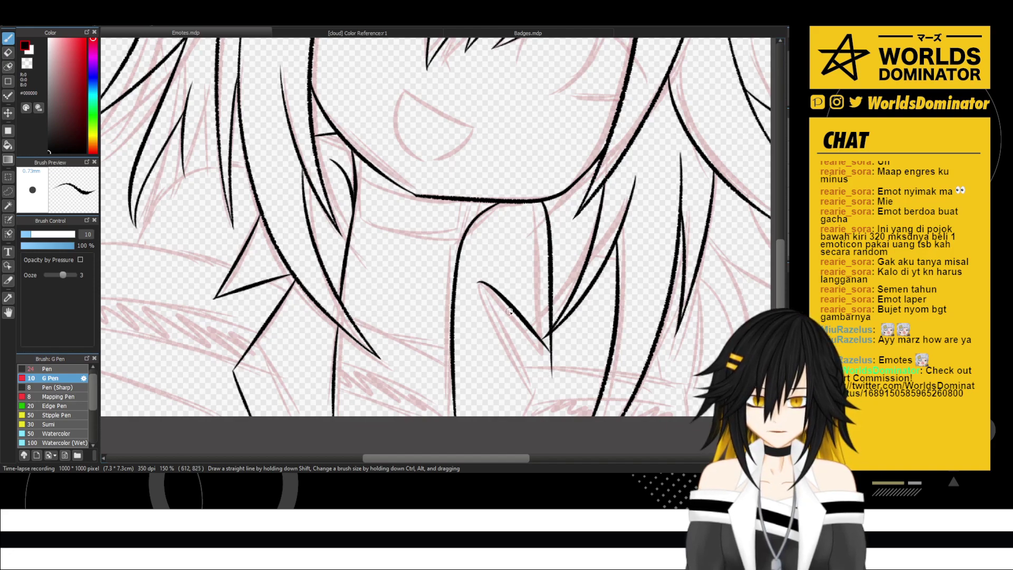
- Ink the right lapel's angled outer edge from below its rounded point to the canvas bottom
left_click_drag(509, 311, 554, 399)
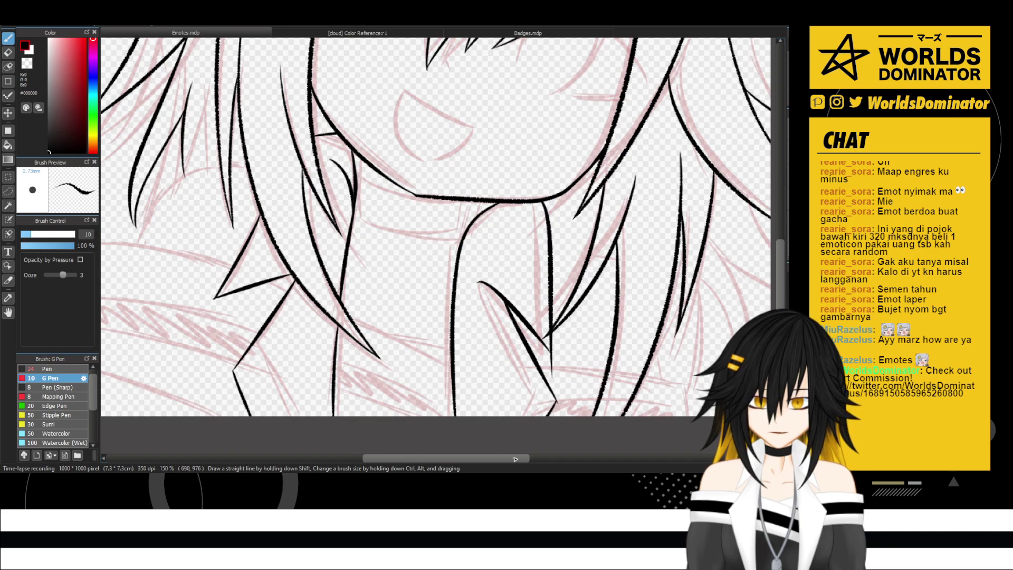
scroll(514, 417, "down", 4)
left_click_drag(518, 410, 483, 272)
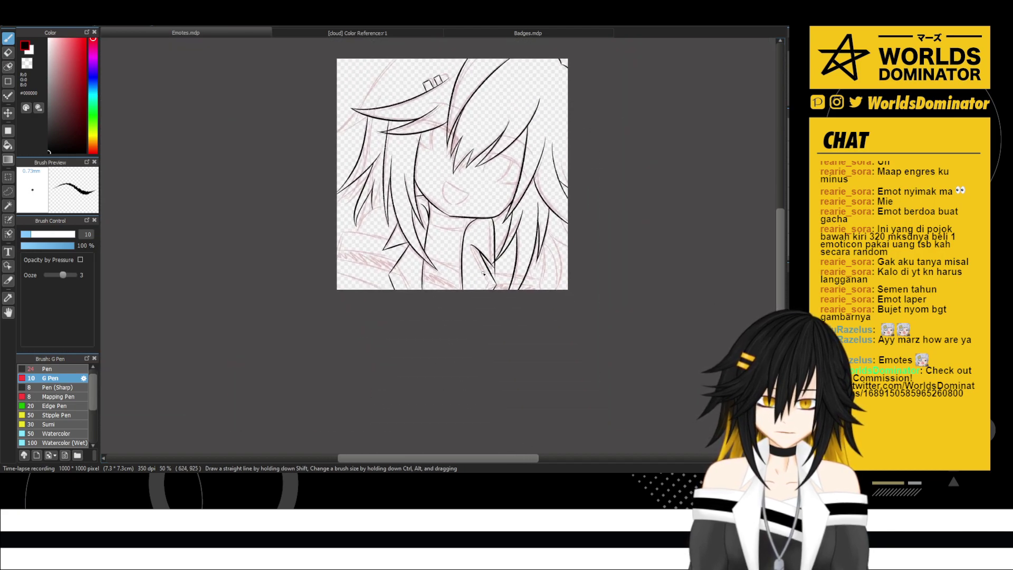
- Trim the collar edge's overshoot below the right lapel and sharpen the corner where the two lines meet
scroll(495, 256, "up", 6)
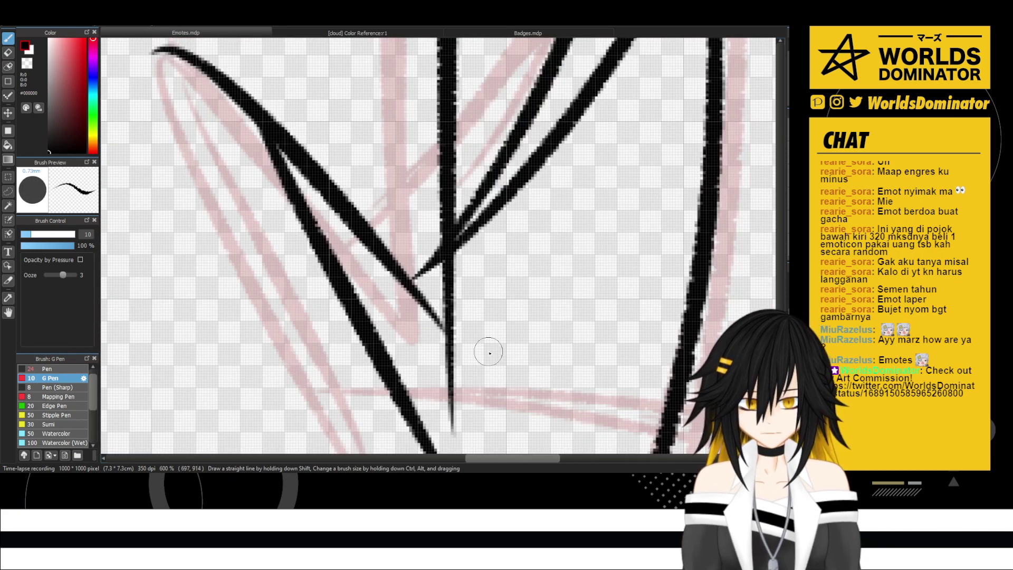
key("e")
mouse_move(467, 371)
left_mouse_down()
mouse_move(477, 403)
mouse_move(442, 396)
left_mouse_up()
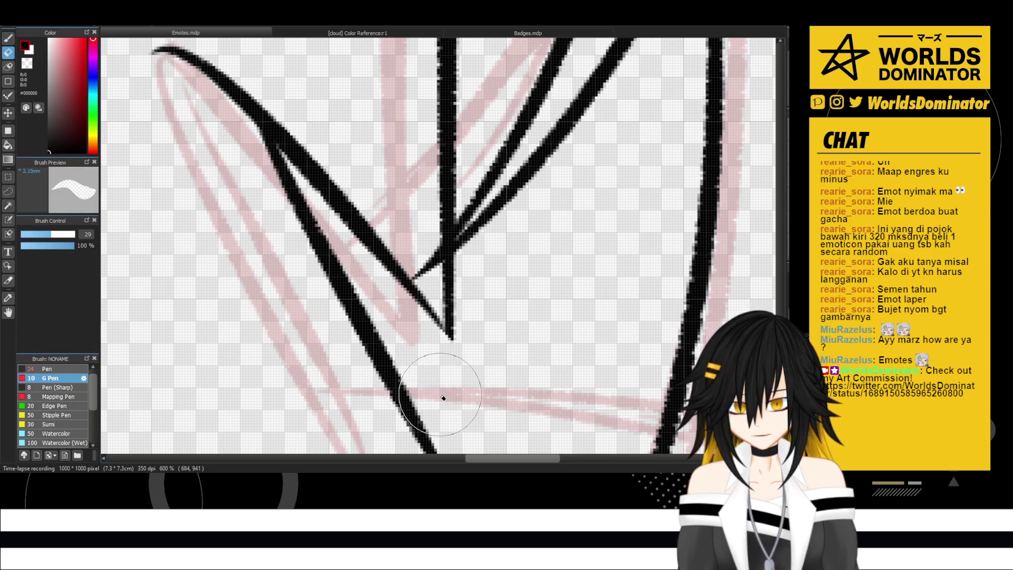
key("b")
left_click_drag(430, 311, 455, 348)
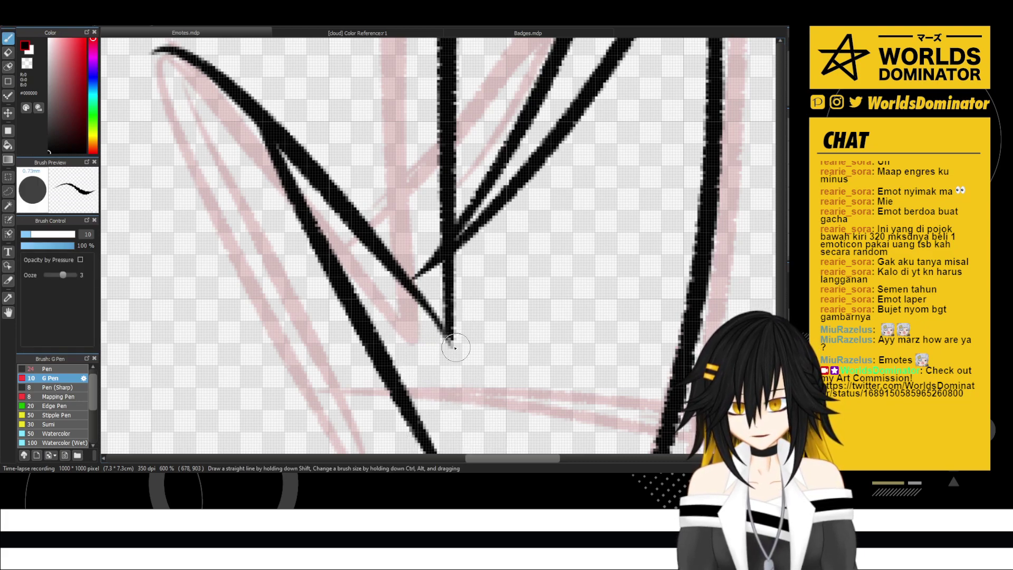
key("ctrl+z")
left_click_drag(426, 307, 453, 347)
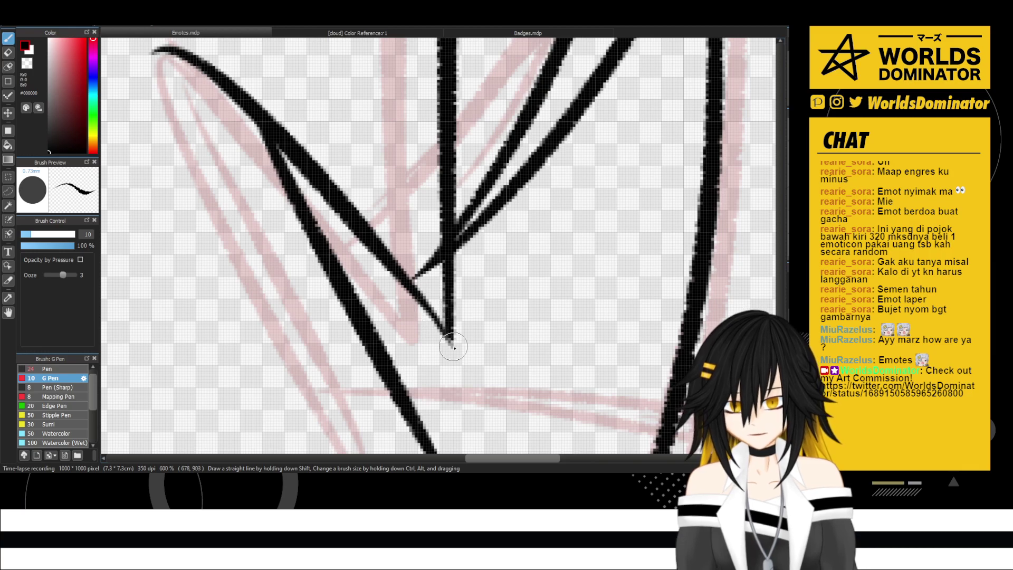
scroll(481, 319, "down", 2)
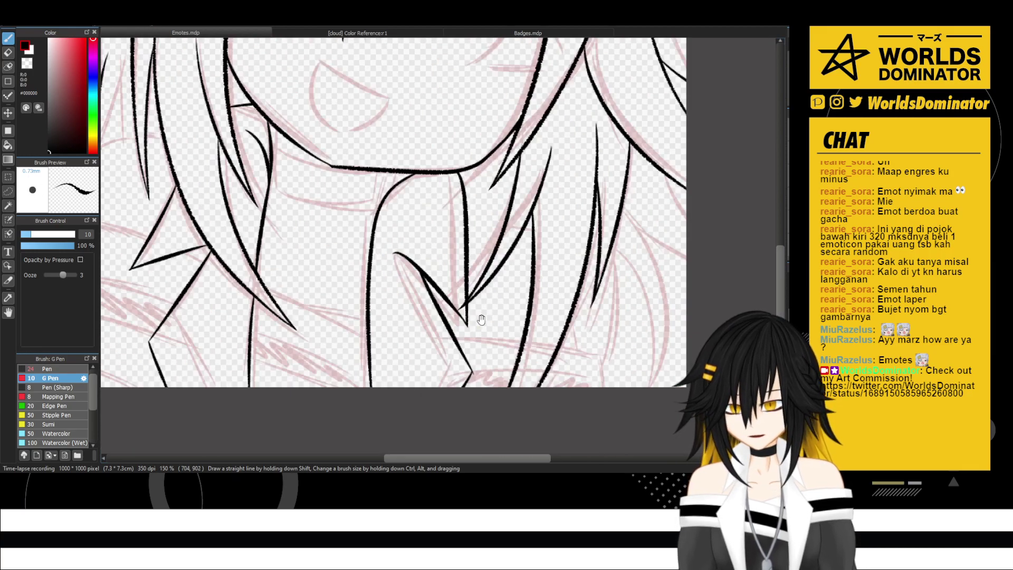
scroll(481, 319, "up", 4)
key("e")
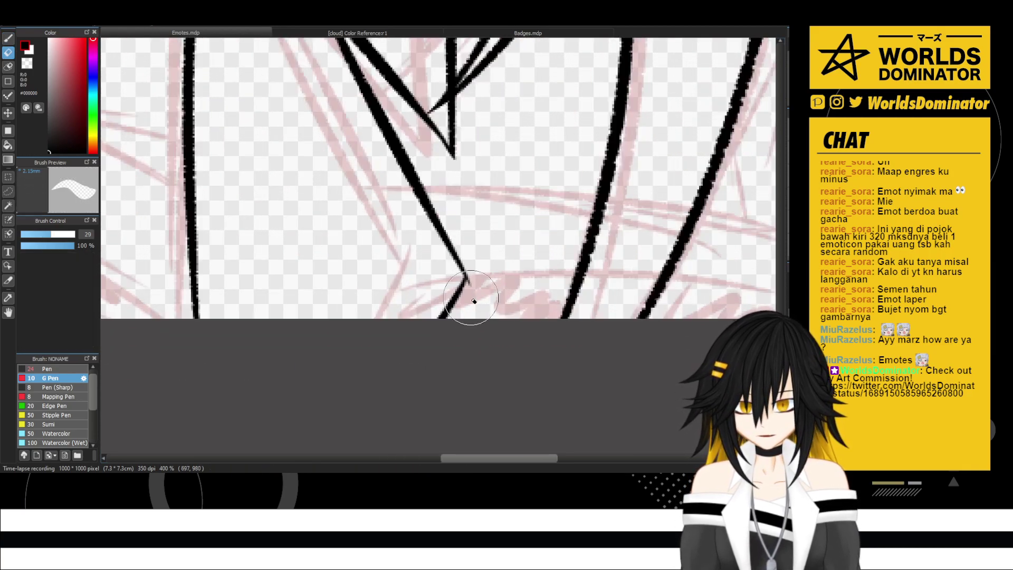
scroll(477, 288, "down", 5)
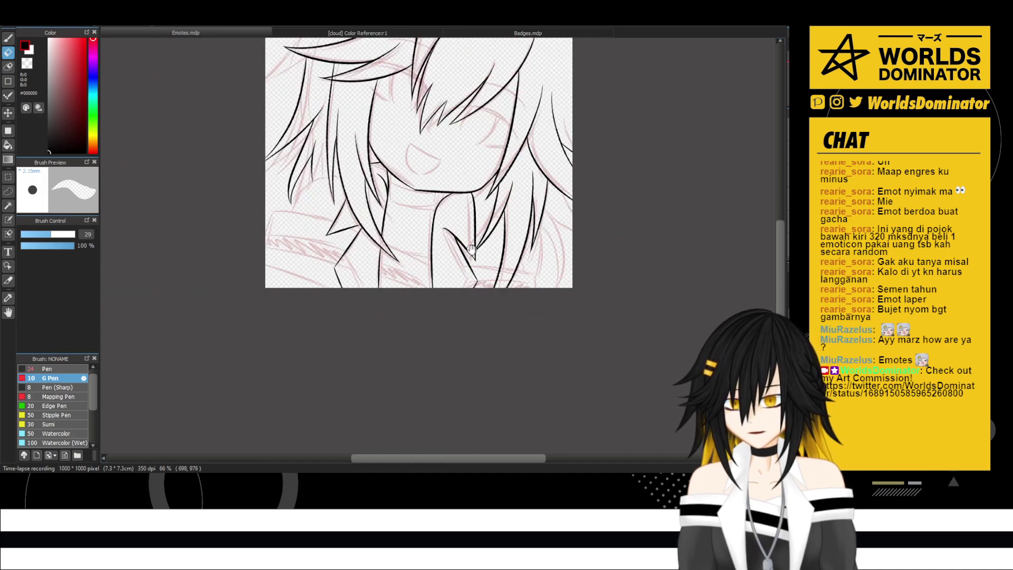
- Ink the left sleeve's lower, outer and top edges up to the collar, plus a short fold line below the collar point
left_click_drag(471, 249, 488, 304)
key("p")
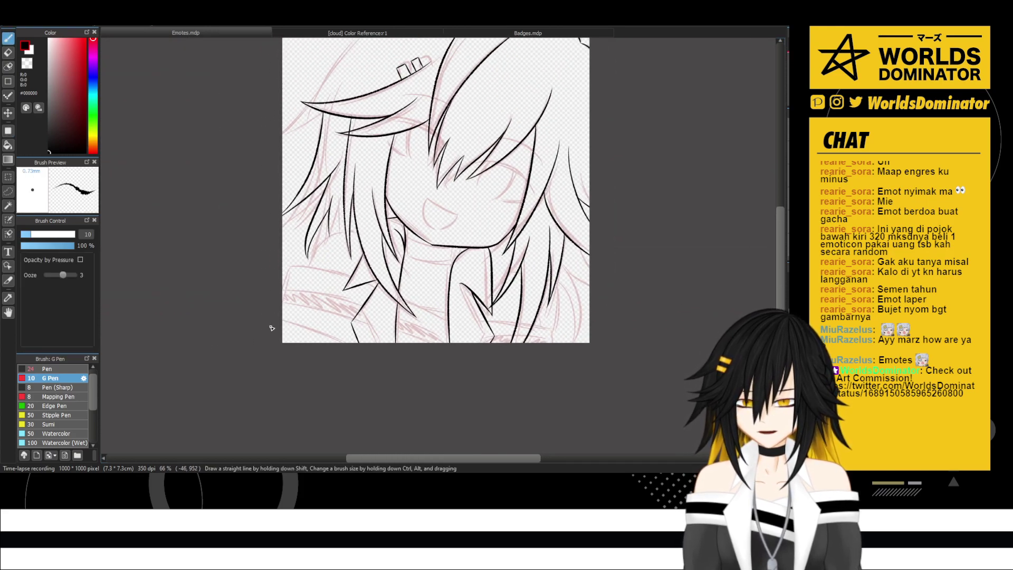
scroll(271, 328, "up", 3)
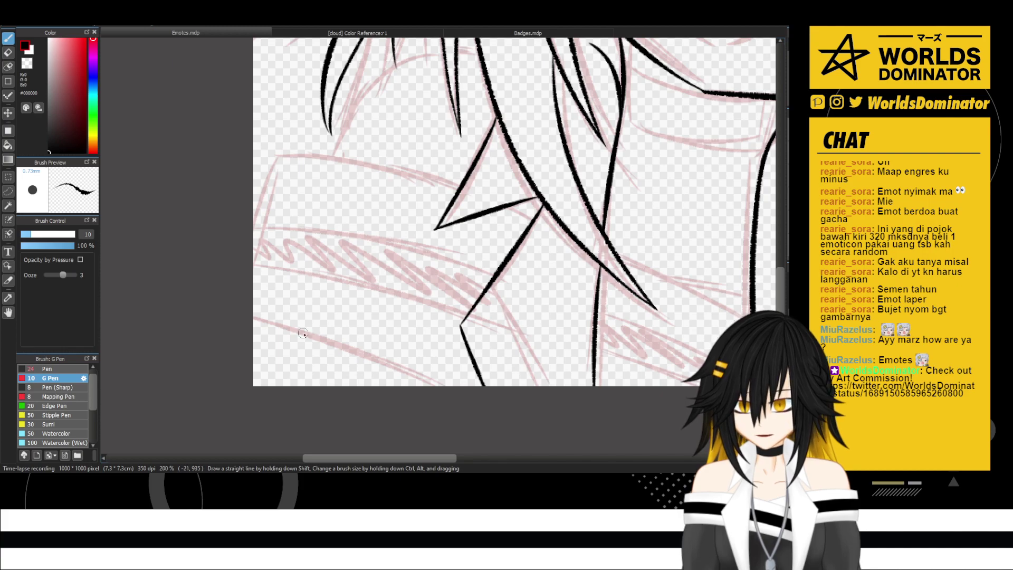
left_click_drag(248, 323, 414, 388)
left_click_drag(273, 159, 252, 231)
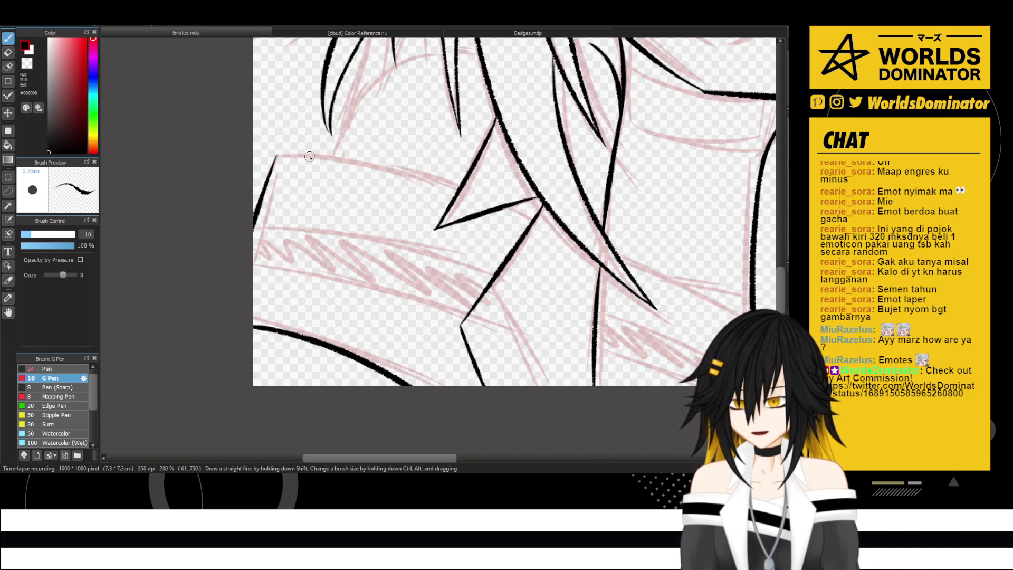
left_click_drag(261, 158, 464, 191)
key("ctrl+z")
mouse_move(260, 156)
left_mouse_down()
mouse_move(385, 168)
mouse_move(464, 191)
mouse_move(522, 224)
left_mouse_up()
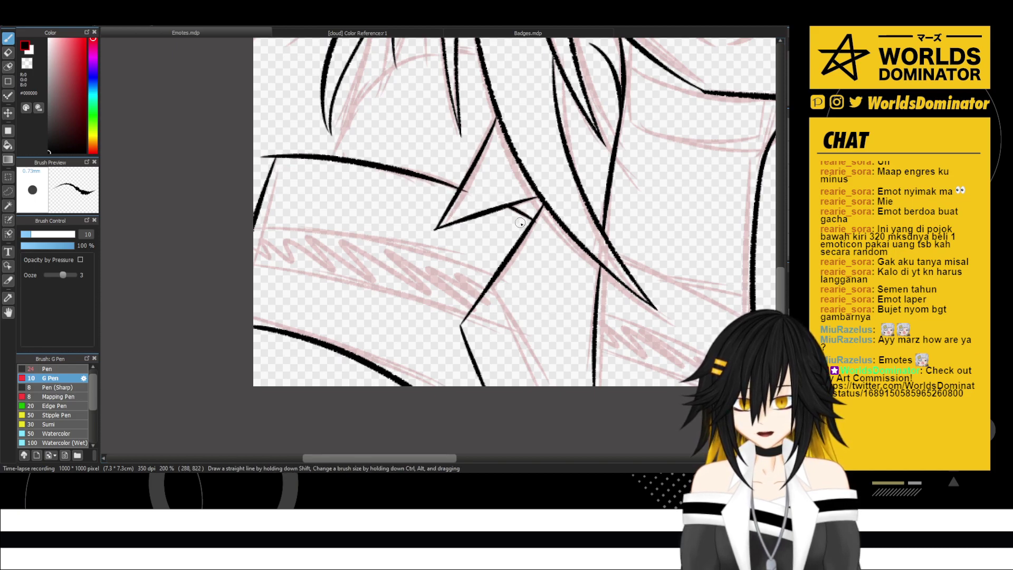
- Erase the overshoots at the fold below the left collar point and at both ends of the left sleeve's top edge
scroll(525, 152, "up", 2)
key("e")
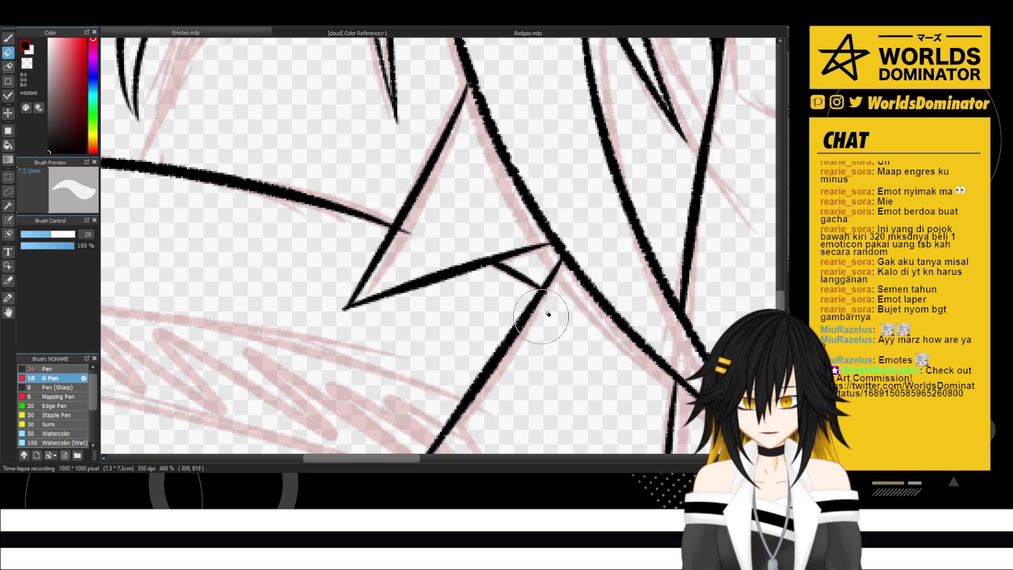
left_click_drag(401, 248, 413, 226)
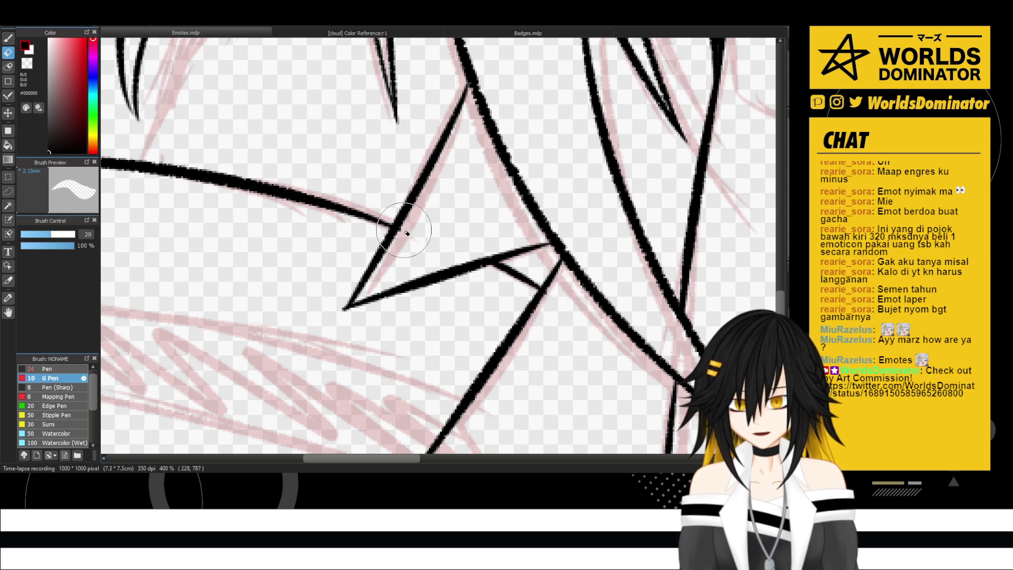
left_click_drag(388, 203, 719, 251)
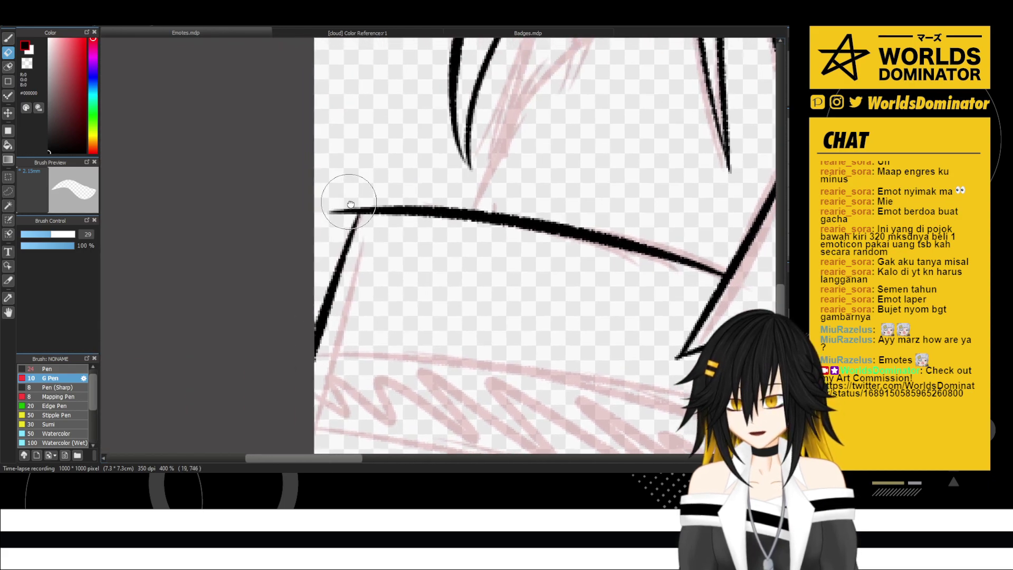
left_click_drag(350, 204, 332, 215)
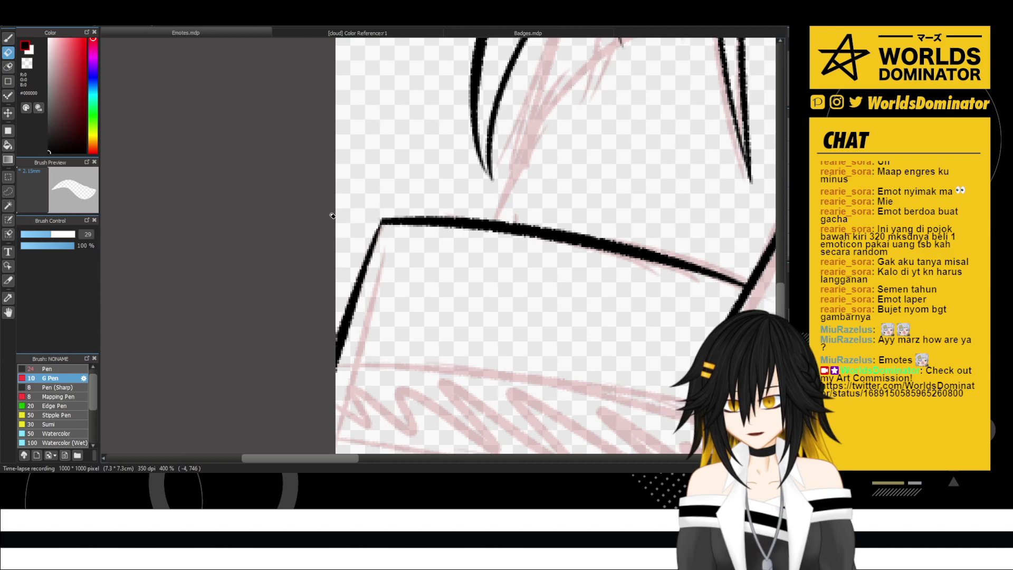
- Ink the right sleeve's short top edge beyond the hair strand and its outer edge down to the canvas bottom
scroll(345, 212, "down", 5)
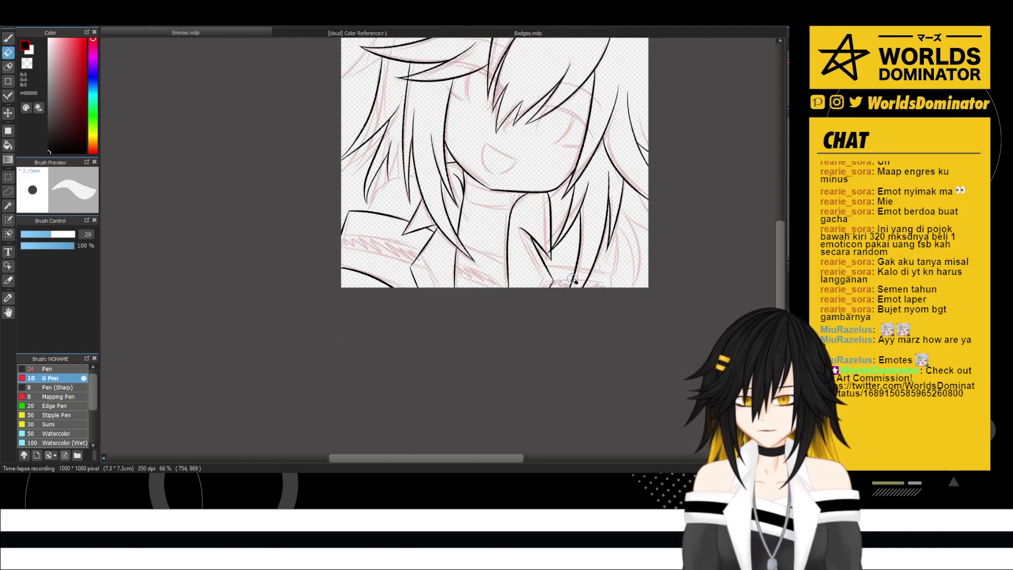
scroll(389, 180, "up", 1)
scroll(388, 180, "down", 2)
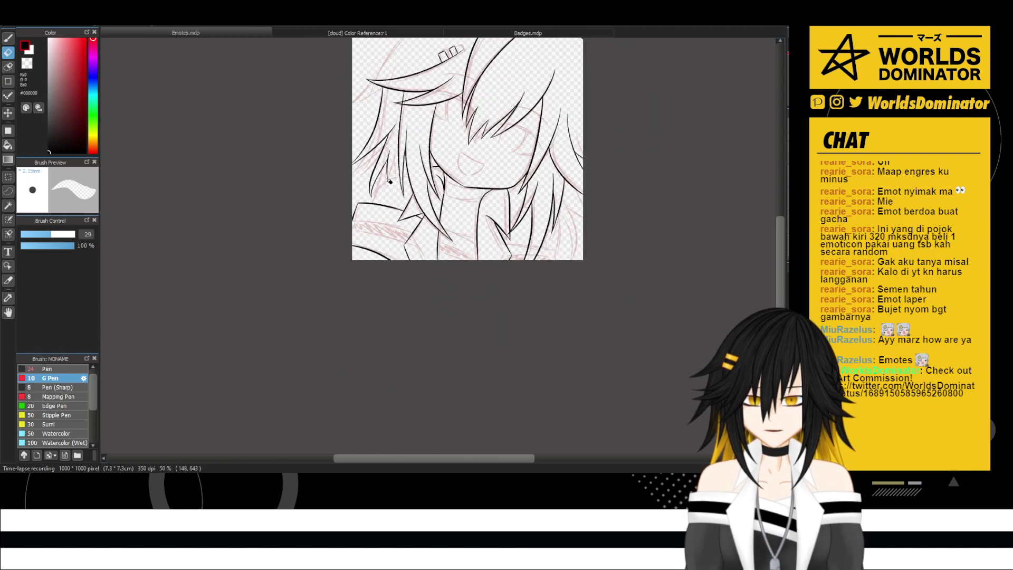
left_click_drag(465, 192, 447, 239)
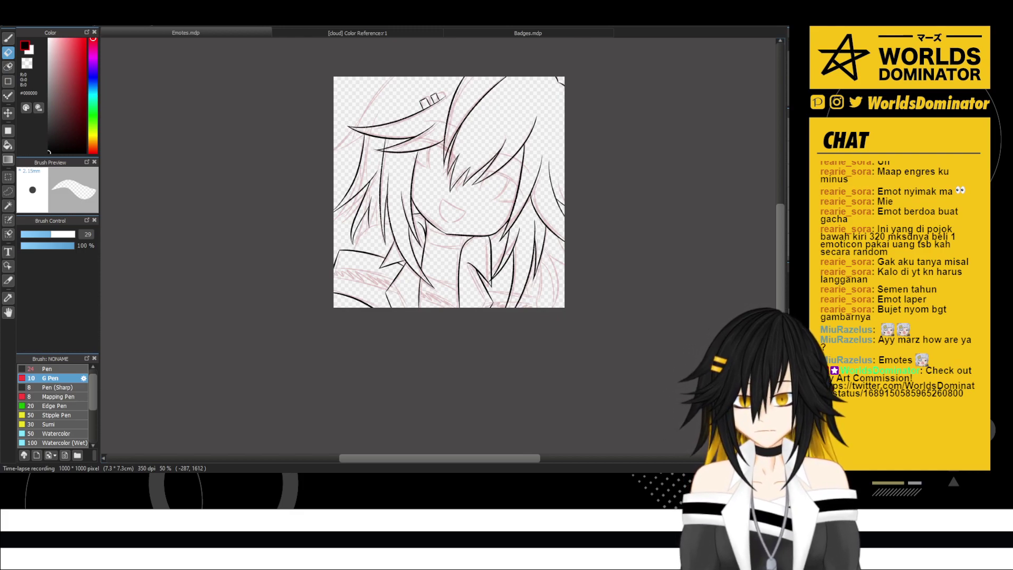
scroll(514, 153, "up", 2)
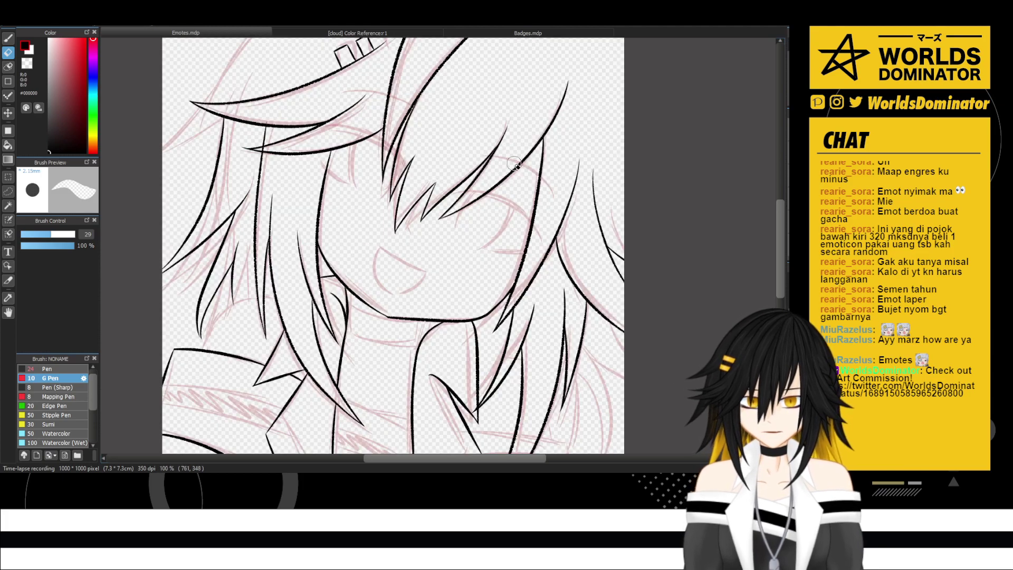
key("b")
left_click_drag(560, 353, 466, 249)
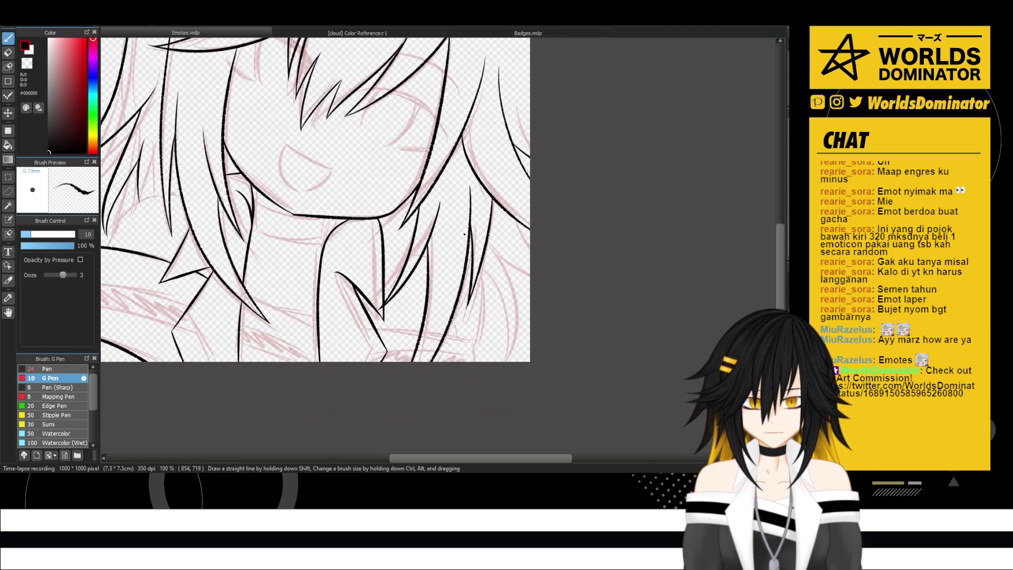
scroll(499, 278, "up", 2)
left_click_drag(391, 275, 443, 128)
mouse_move(443, 246)
left_mouse_down()
mouse_move(504, 251)
mouse_move(480, 254)
mouse_move(493, 258)
mouse_move(504, 297)
left_mouse_up()
key("ctrl+z")
key("ctrl+z")
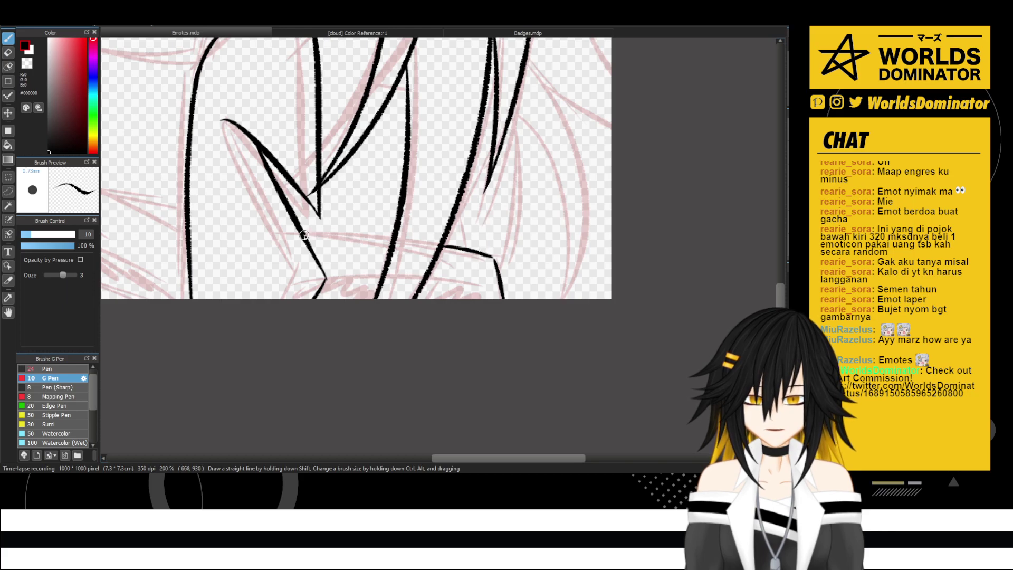
- Ink the right sleeve's top edge between the right lapel and the hair strands
left_click_drag(302, 236, 379, 241)
key("ctrl+z")
left_click_drag(303, 236, 391, 234)
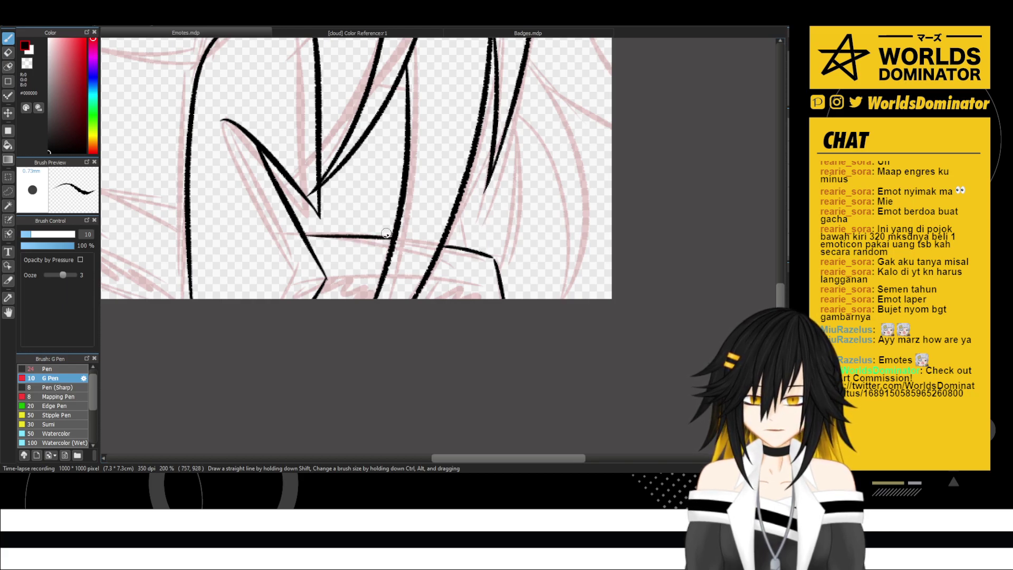
key("ctrl+z")
left_click_drag(303, 235, 441, 246)
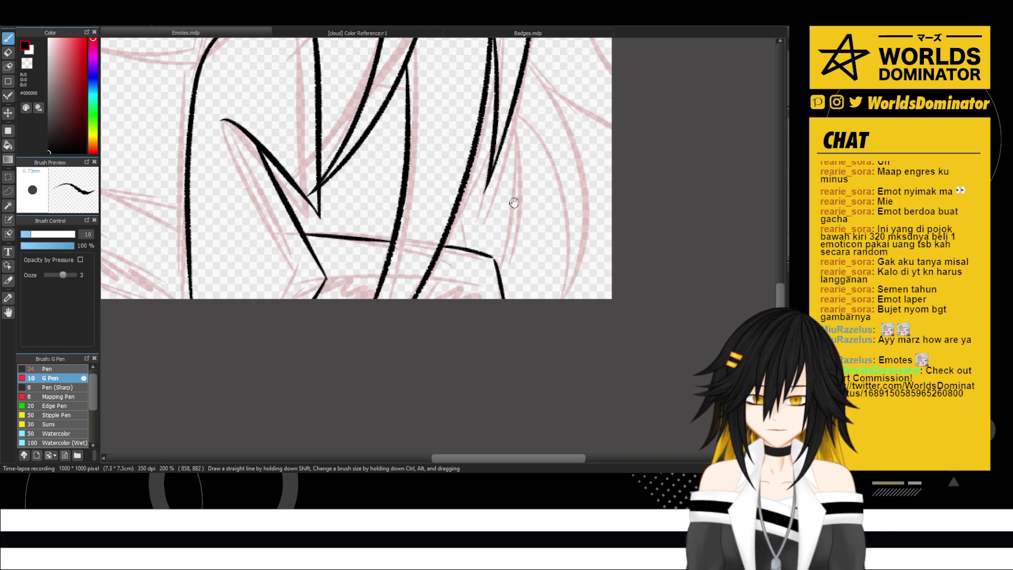
- Ink two long curved hair strands to the canvas bottom and two short strands running off the canvas's right edge
left_click_drag(520, 210, 450, 308)
left_click_drag(442, 213, 500, 396)
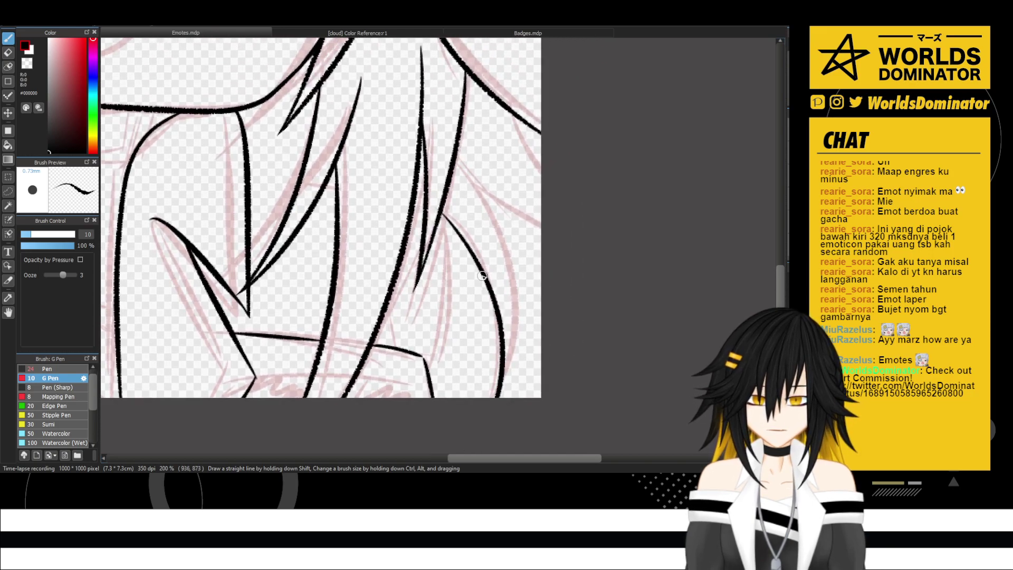
left_click_drag(455, 163, 482, 436)
key("ctrl+z")
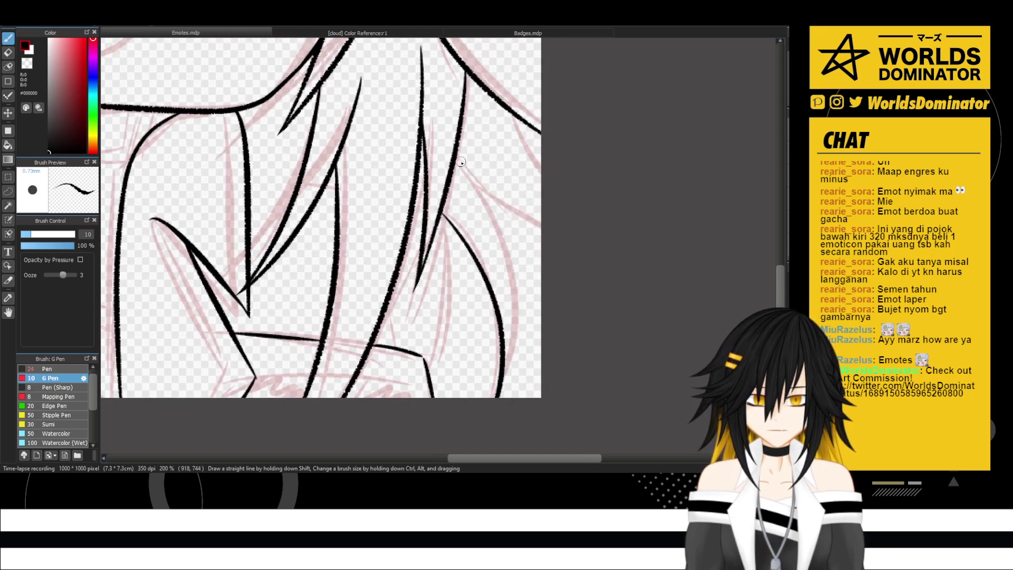
mouse_move(457, 163)
left_mouse_down()
mouse_move(510, 219)
mouse_move(502, 406)
left_mouse_up()
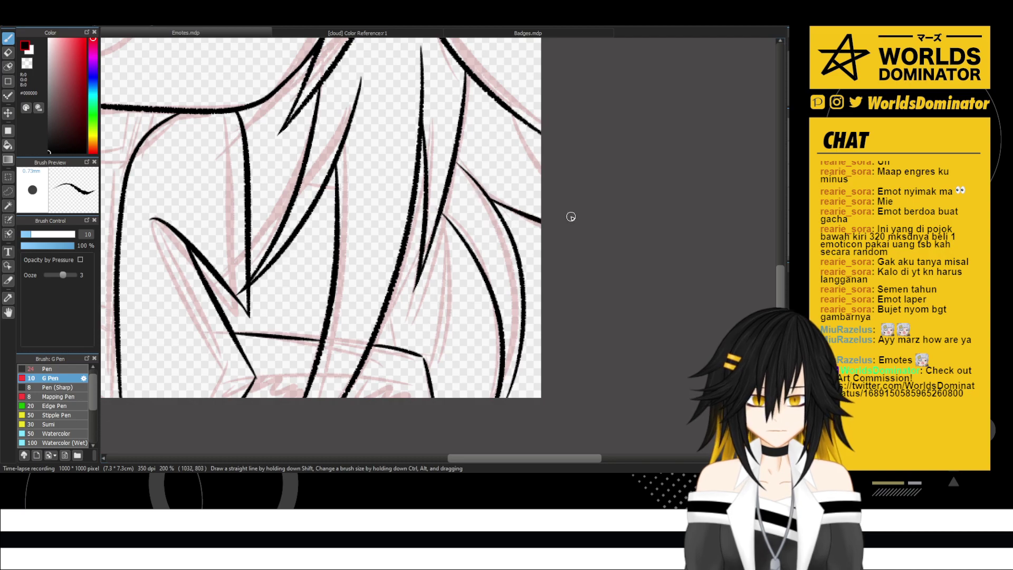
left_click_drag(485, 193, 541, 227)
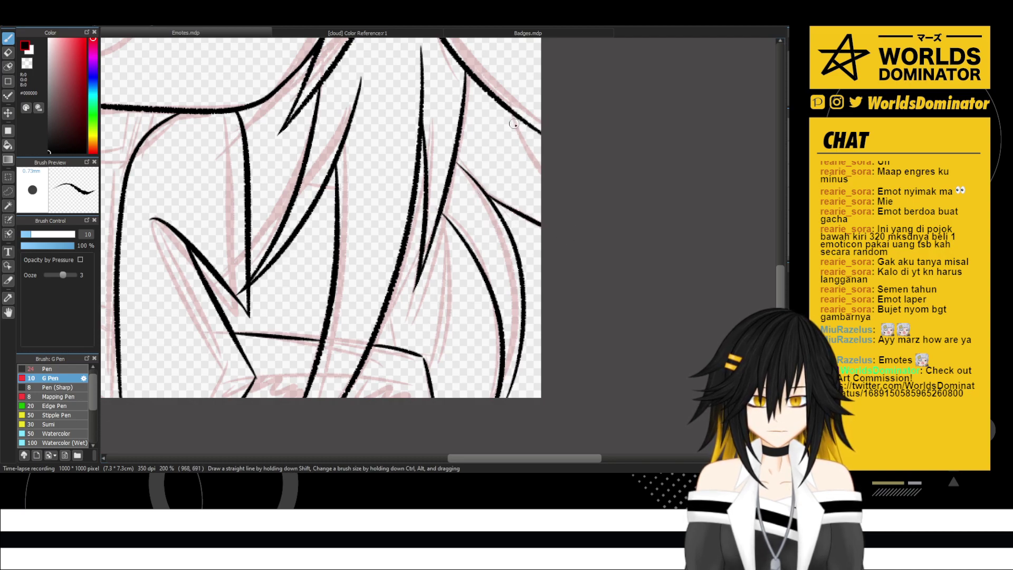
left_click_drag(513, 117, 582, 207)
- Ink the curved inner hair edge down to the right sleeve's corner and a short arm line from the hair to the sleeve top
left_click_drag(409, 283, 434, 231)
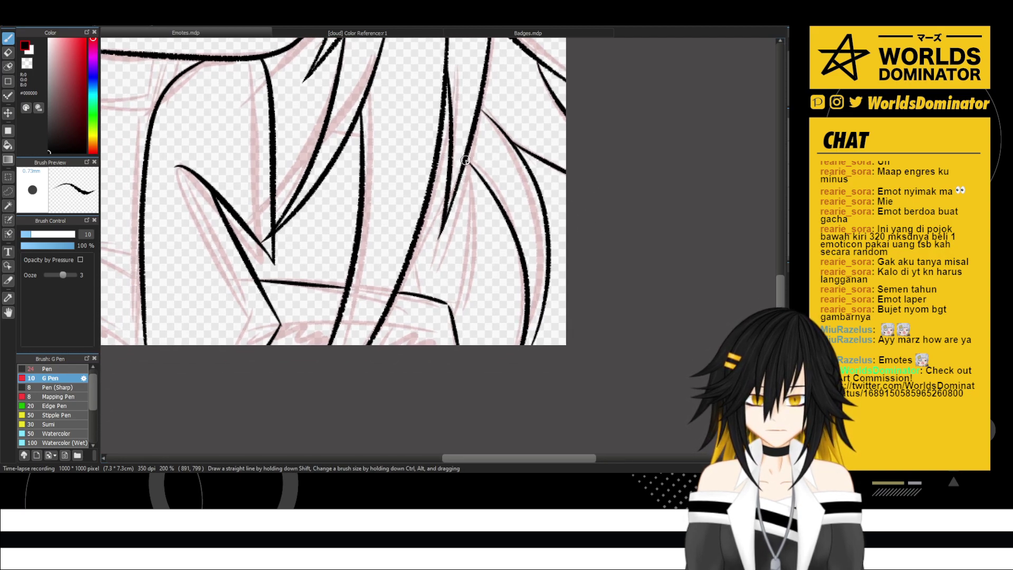
mouse_move(466, 161)
left_mouse_down()
mouse_move(469, 233)
mouse_move(445, 311)
left_mouse_up()
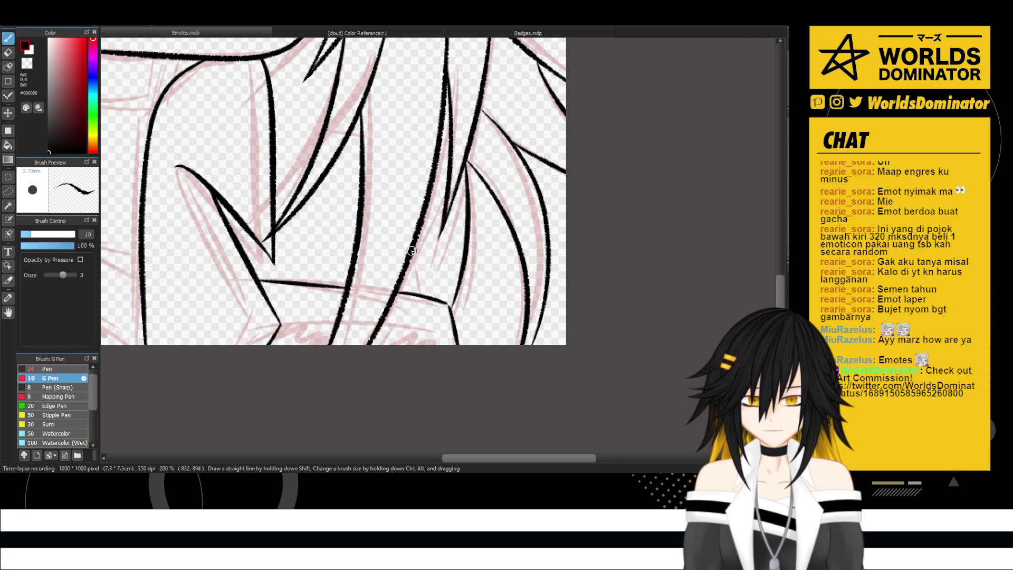
left_click_drag(412, 254, 420, 288)
key("ctrl+z")
left_click_drag(411, 249, 422, 294)
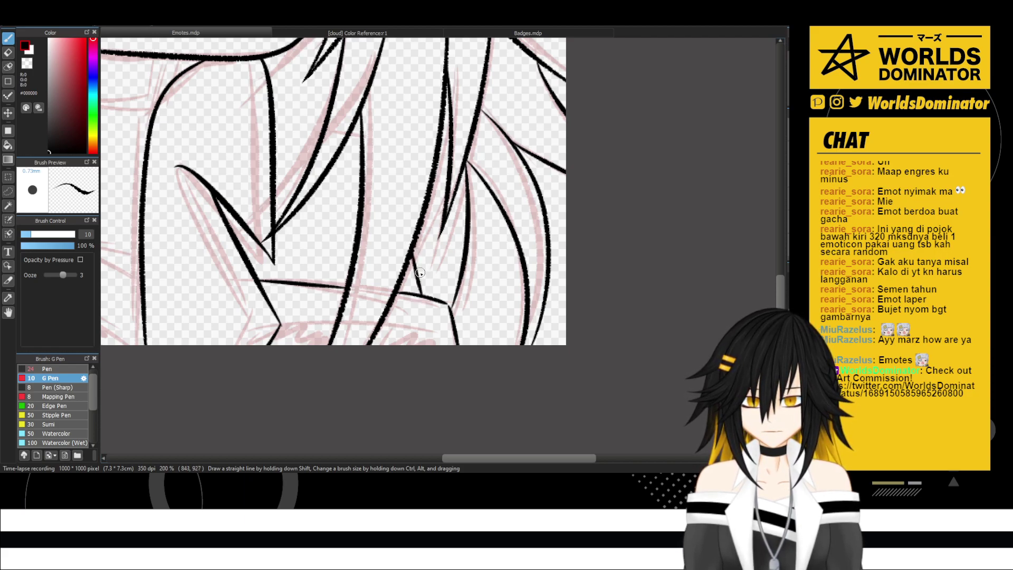
- Ink a short shoulder line between the hair strands beside the right side of the collar
left_click_drag(364, 106, 542, 223)
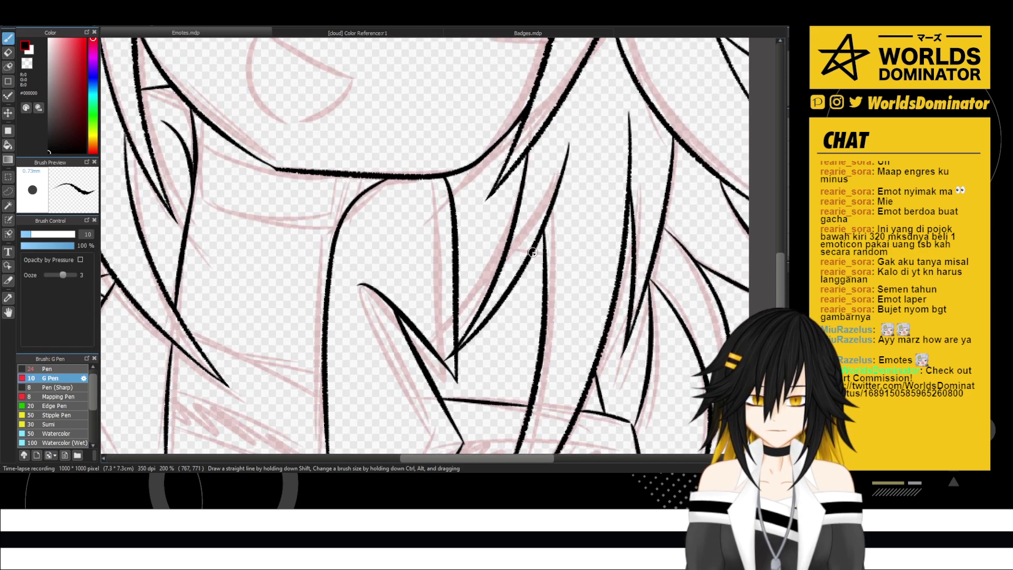
left_click_drag(455, 241, 507, 247)
key("ctrl+z")
key("ctrl+z")
key("ctrl+z")
key("ctrl+z")
key("ctrl+z")
scroll(502, 217, "down", 3)
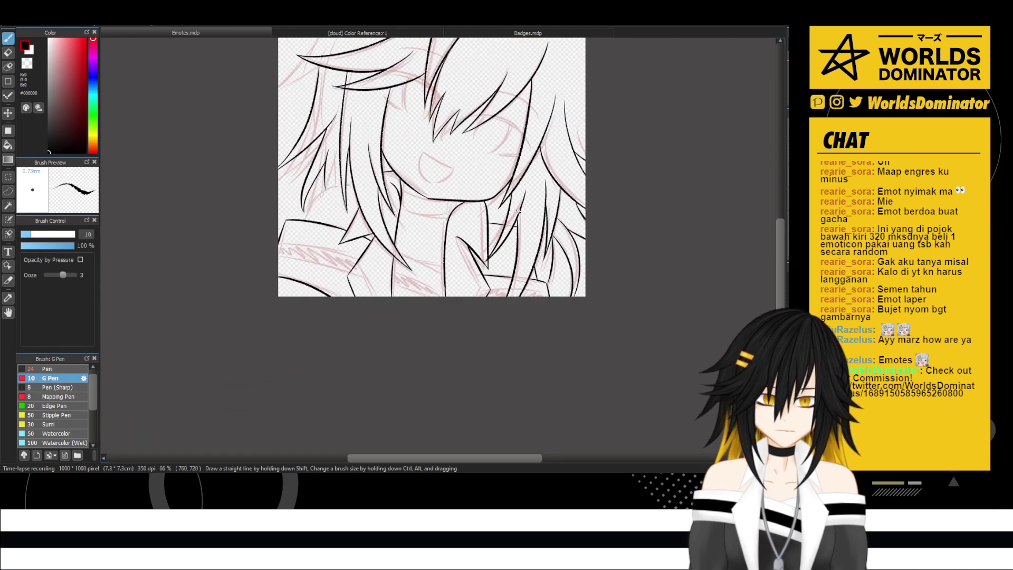
left_click_drag(556, 217, 563, 259)
scroll(559, 269, "down", 1)
scroll(556, 277, "up", 2)
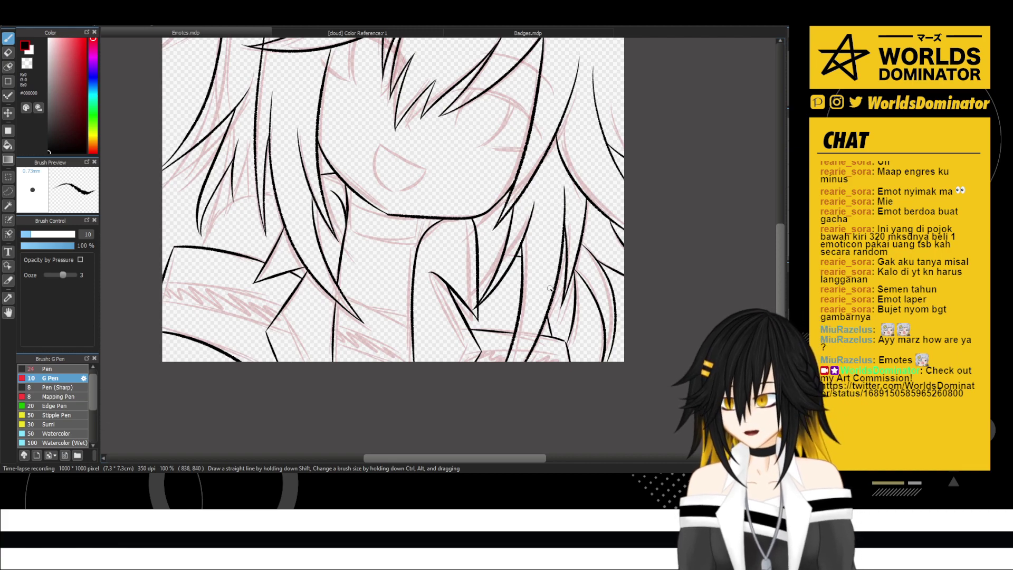
key("ctrl+z")
- Ink the left shoulder's curve from the hair down to the sleeve's top edge, continuing it briefly between the hair strands
scroll(234, 219, "up", 1)
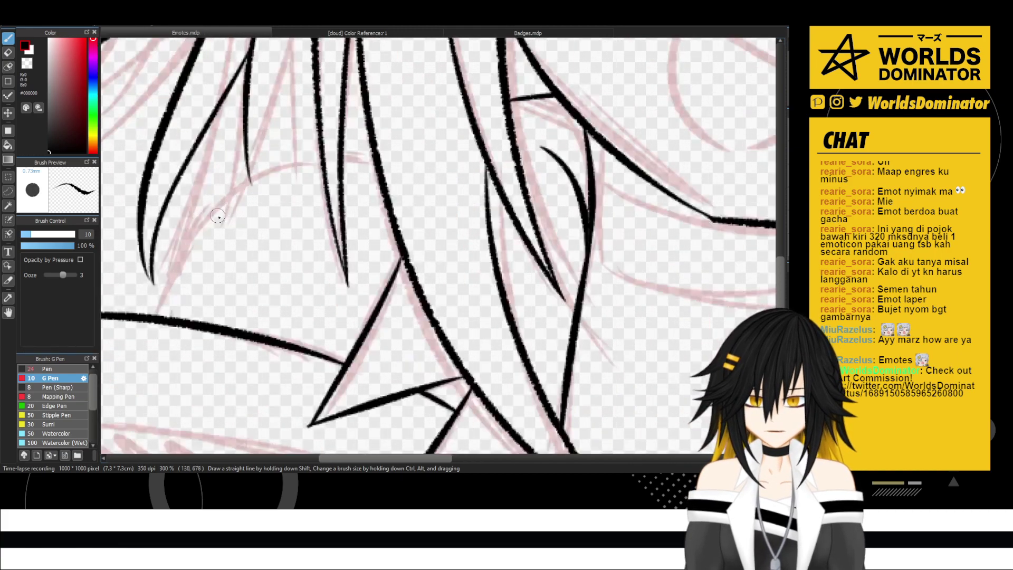
scroll(217, 216, "up", 1)
mouse_move(505, 124)
left_mouse_down()
mouse_move(458, 137)
mouse_move(346, 243)
mouse_move(346, 268)
mouse_move(405, 168)
mouse_move(343, 285)
left_mouse_up()
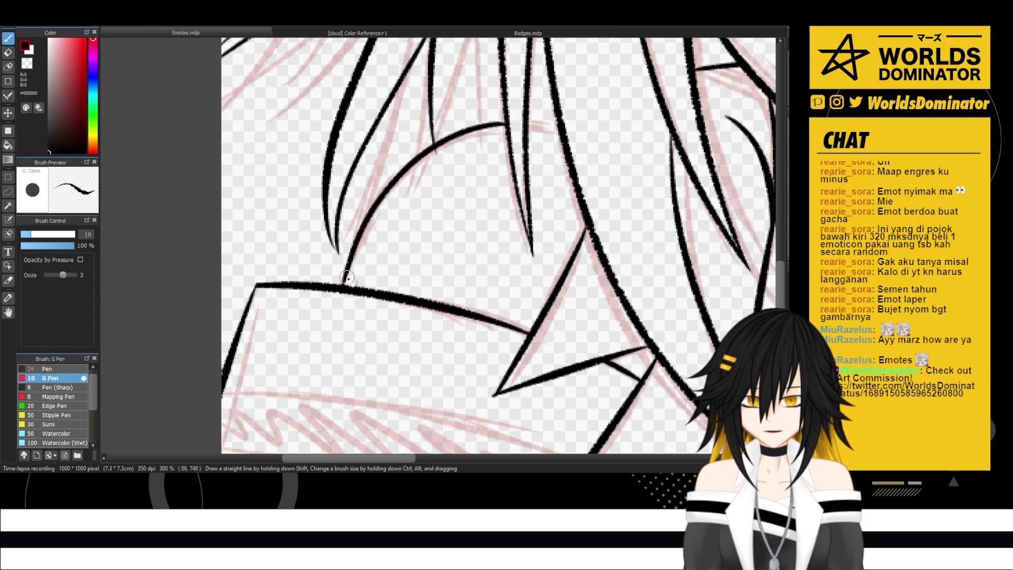
left_click_drag(507, 125, 558, 131)
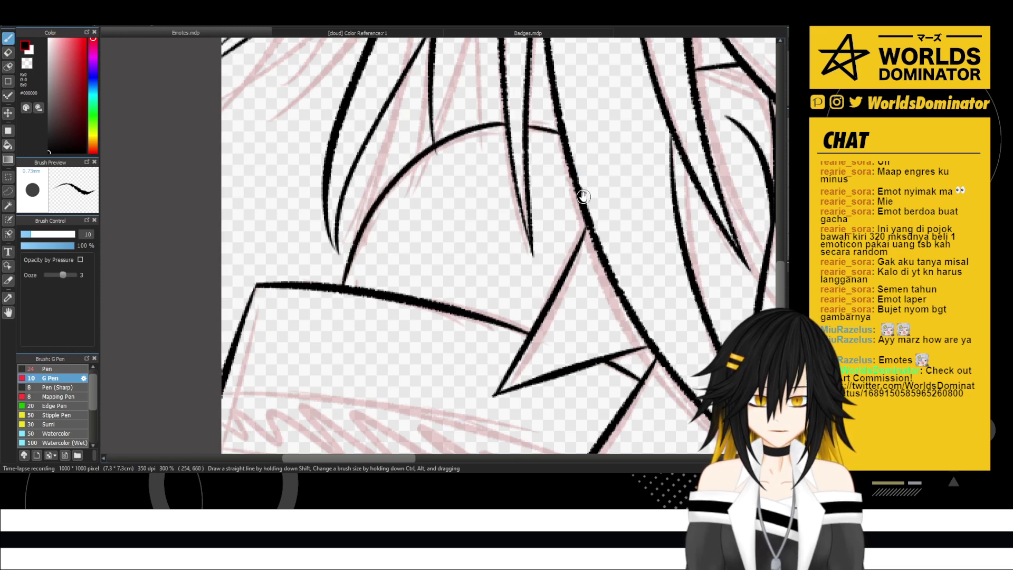
scroll(564, 232, "up", 3)
key("e")
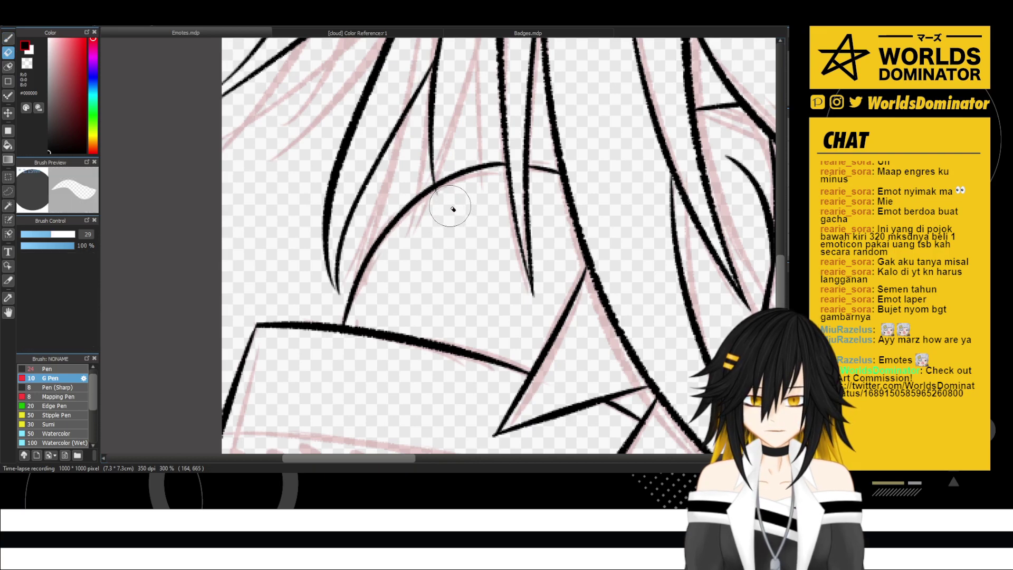
key("b")
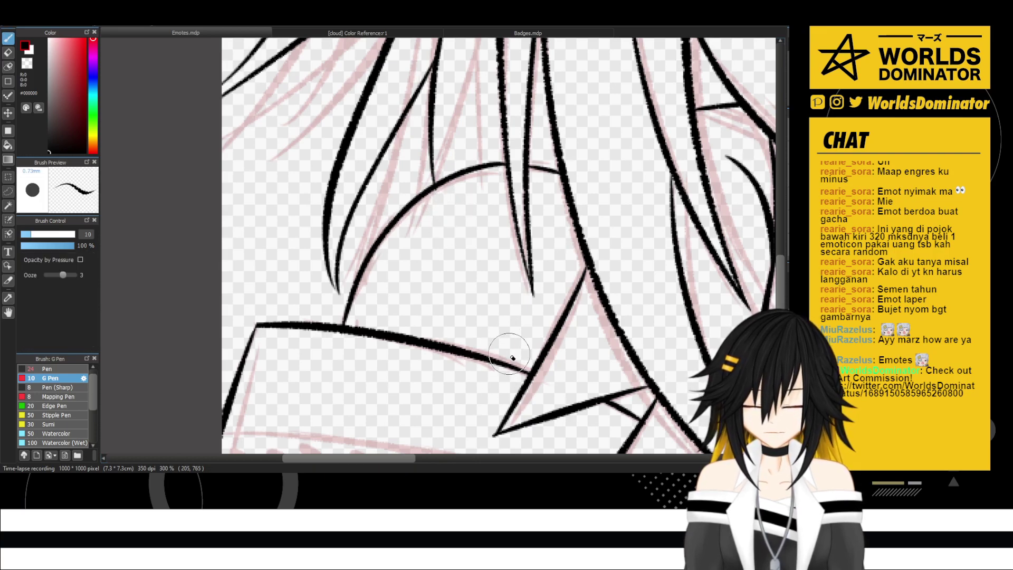
- Ink the top's diagonal neckline from the left hair strand to the right lapel, plus a second line branching above it
mouse_move(513, 359)
left_mouse_down()
mouse_move(510, 160)
mouse_move(471, 123)
left_mouse_up()
mouse_move(759, 348)
left_mouse_down()
mouse_move(461, 293)
mouse_move(310, 338)
left_mouse_up()
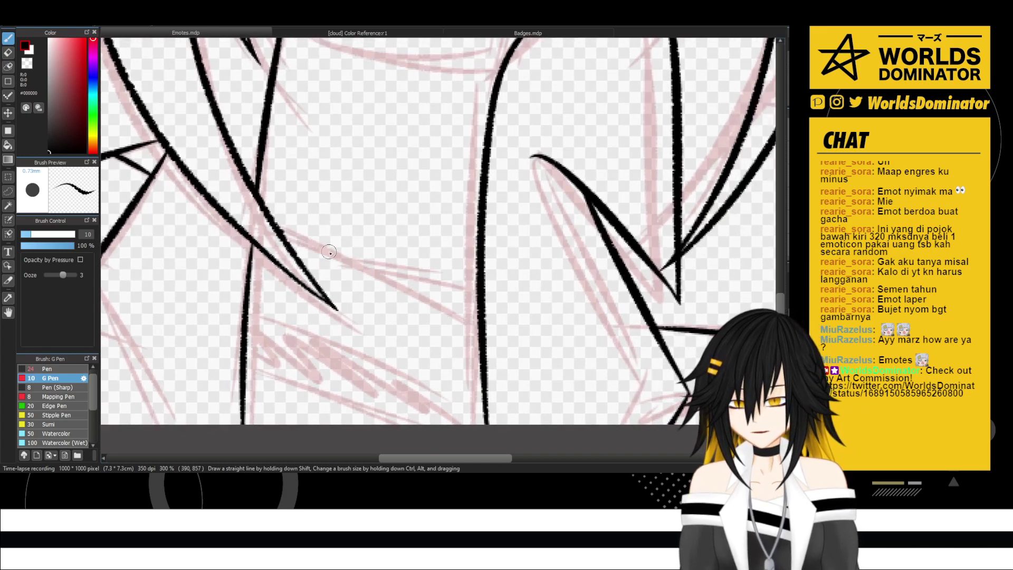
left_click_drag(275, 230, 477, 324)
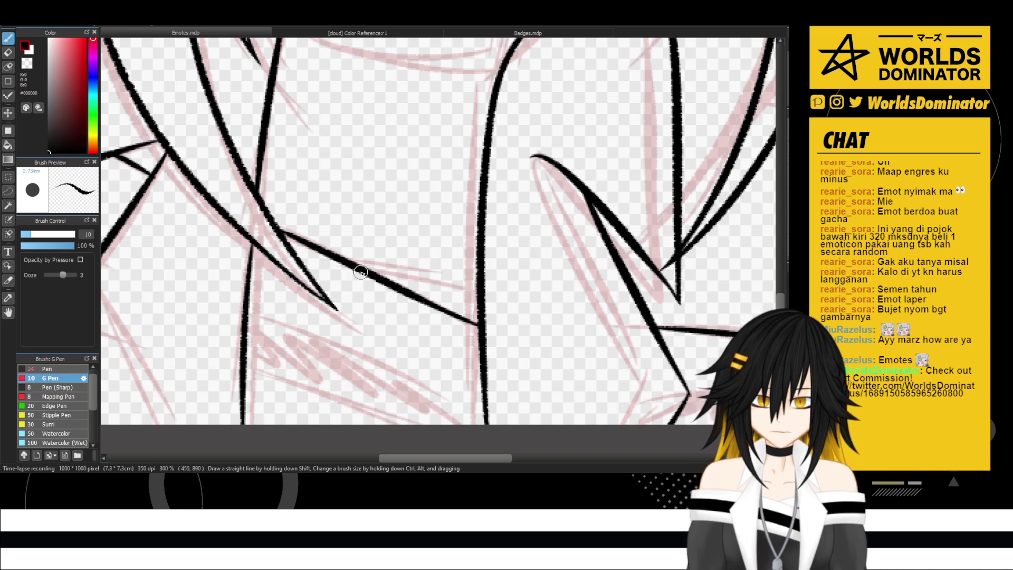
left_click_drag(369, 272, 480, 289)
- Ink the choker's side, lower and upper edges under the chin and erase the lower edge's overshoot past the collar
scroll(480, 289, "down", 4)
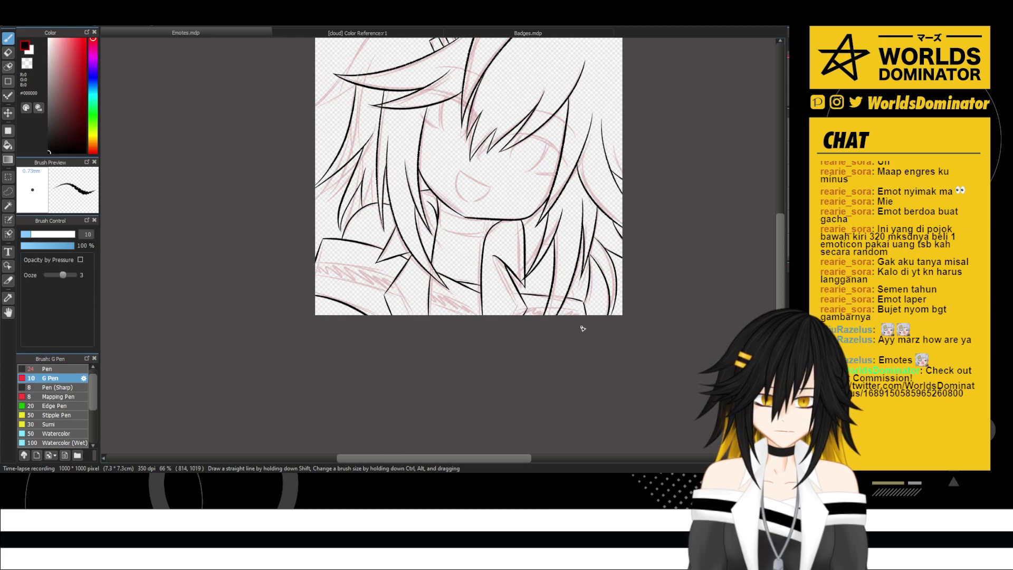
mouse_move(499, 225)
left_mouse_down()
mouse_move(475, 227)
mouse_move(458, 295)
left_mouse_up()
scroll(476, 226, "up", 5)
key("ctrl+z")
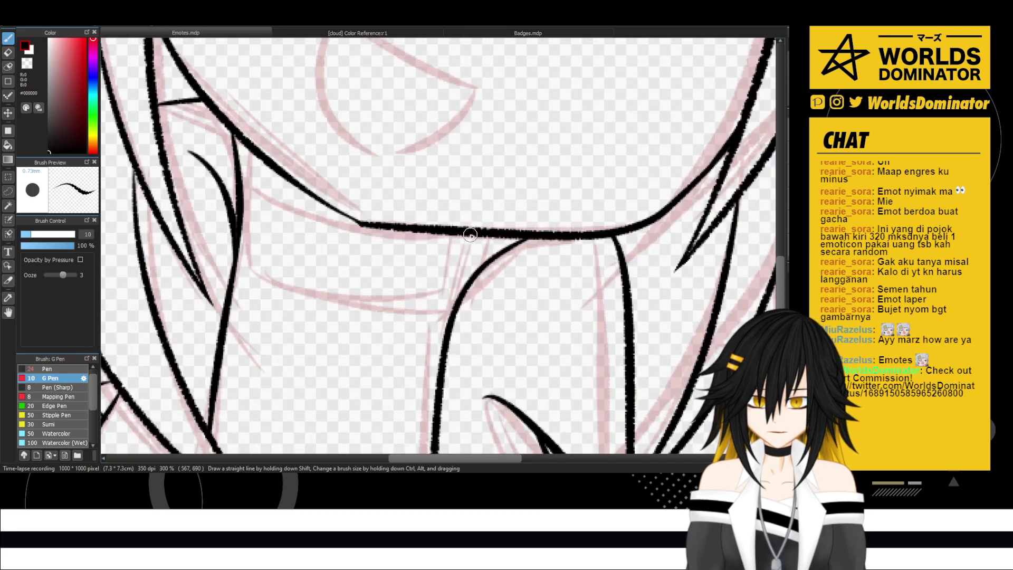
left_click_drag(470, 235, 452, 308)
left_click_drag(238, 259, 403, 317)
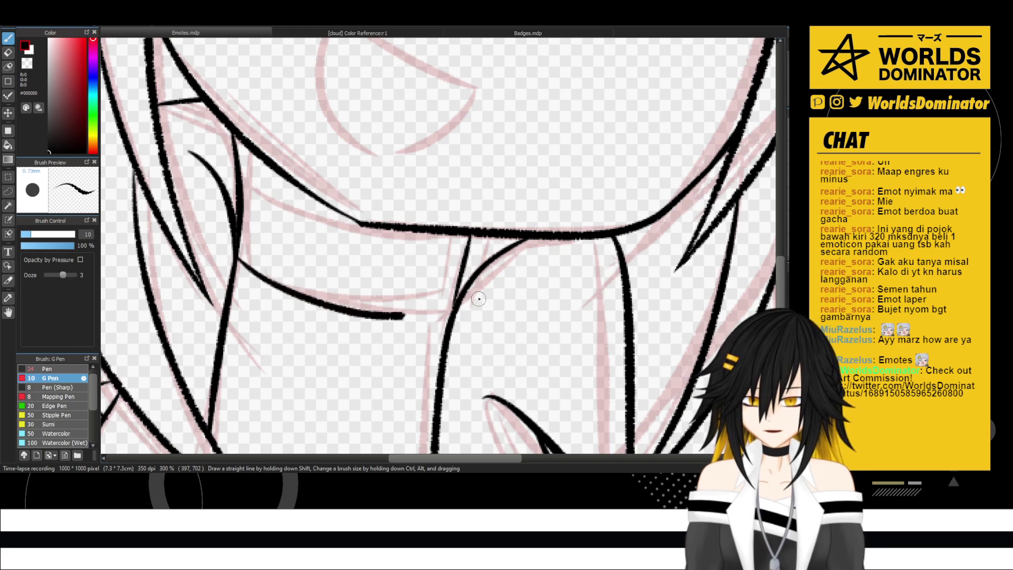
left_click_drag(478, 298, 403, 316)
mouse_move(240, 184)
left_mouse_down()
mouse_move(420, 239)
mouse_move(459, 232)
left_mouse_up()
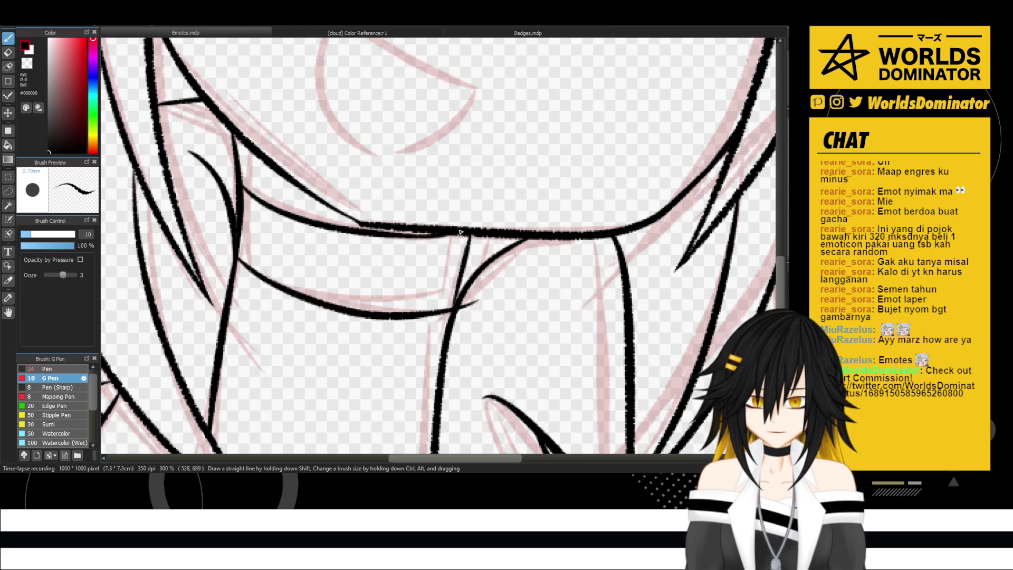
key("e")
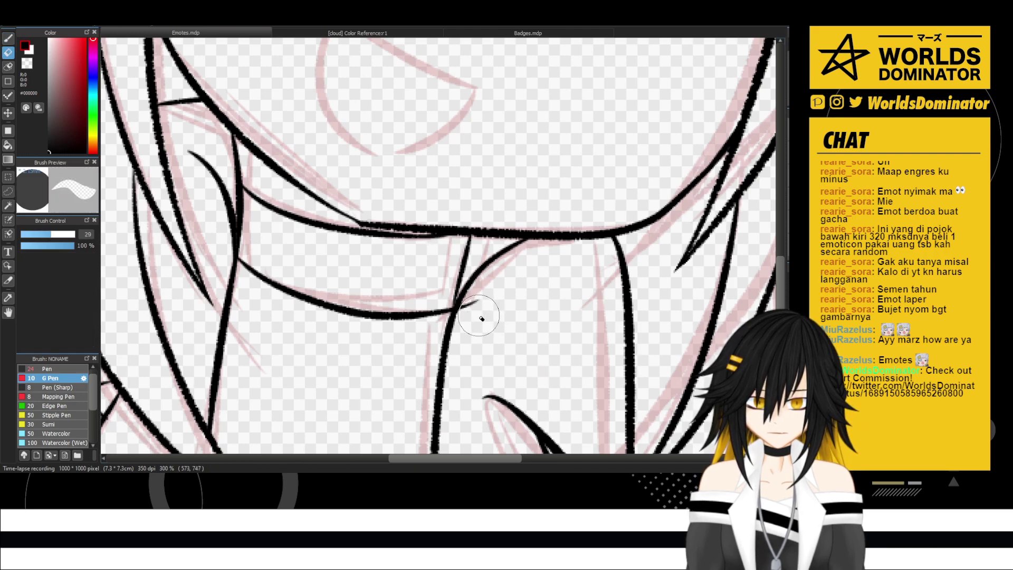
left_click_drag(481, 318, 503, 308)
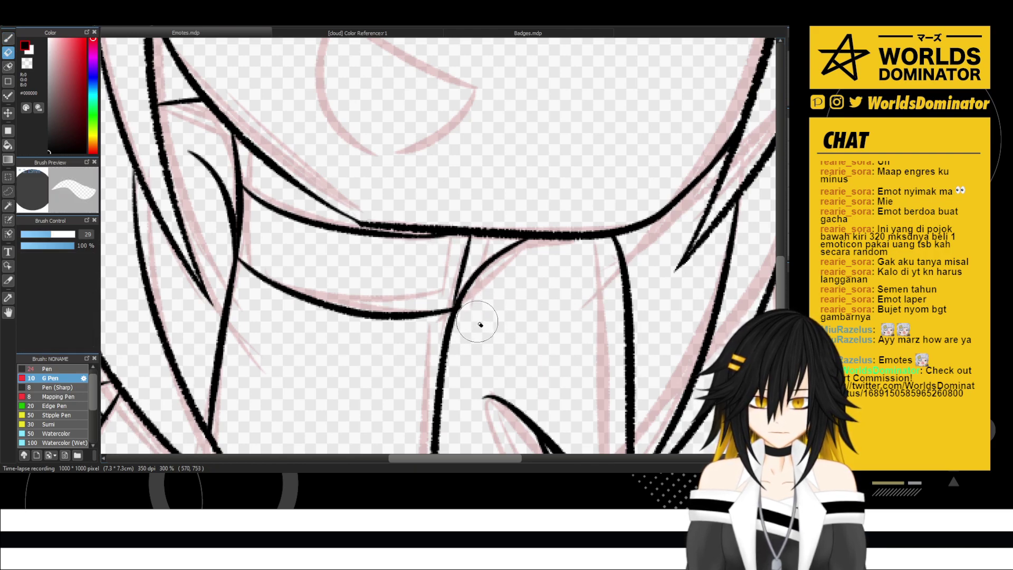
- Ink a curved hair line from under the large left fringe strand down to the canvas's left edge
scroll(500, 327, "down", 3)
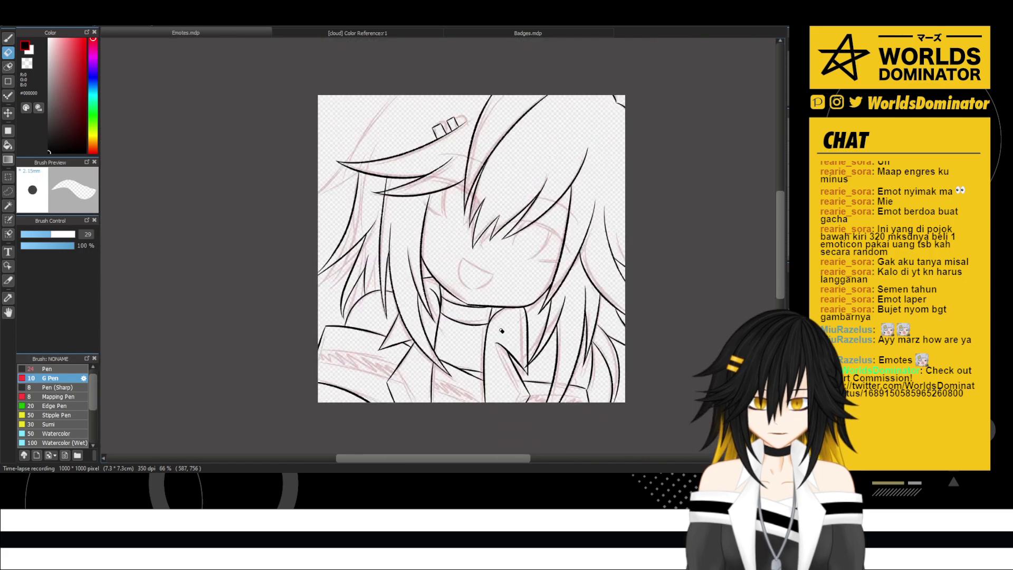
left_click_drag(514, 327, 508, 320)
scroll(508, 320, "down", 1)
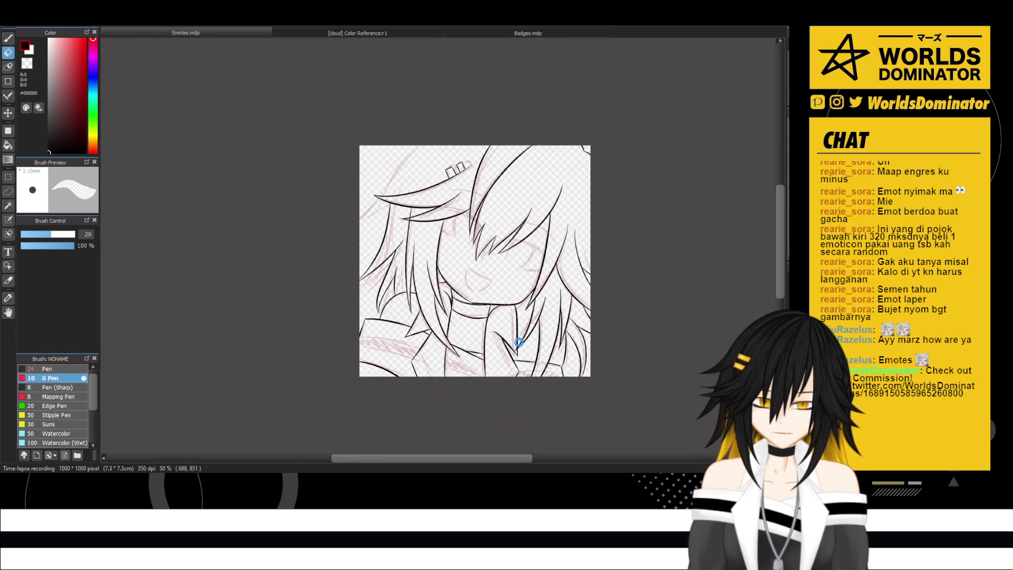
scroll(639, 350, "up", 1)
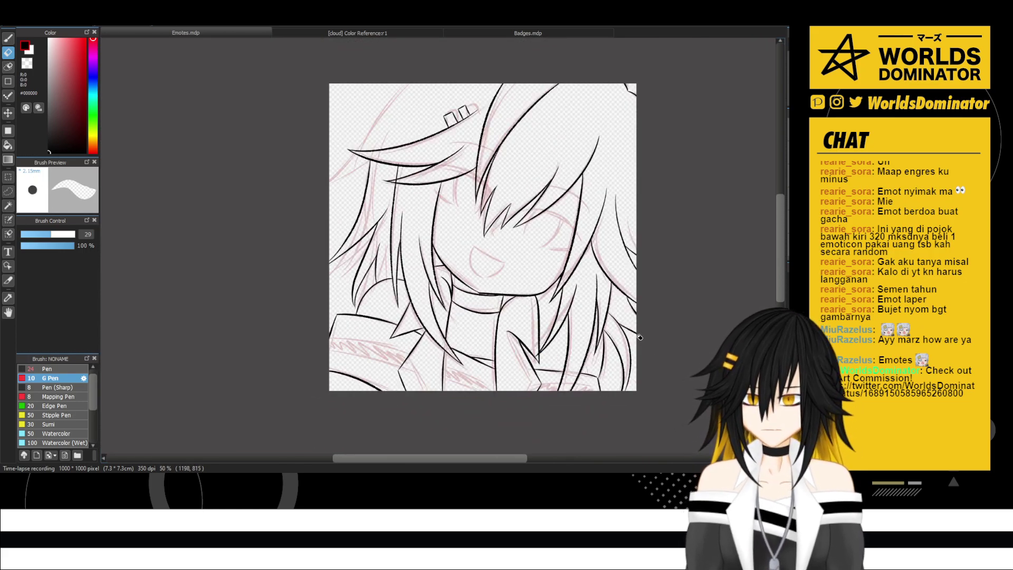
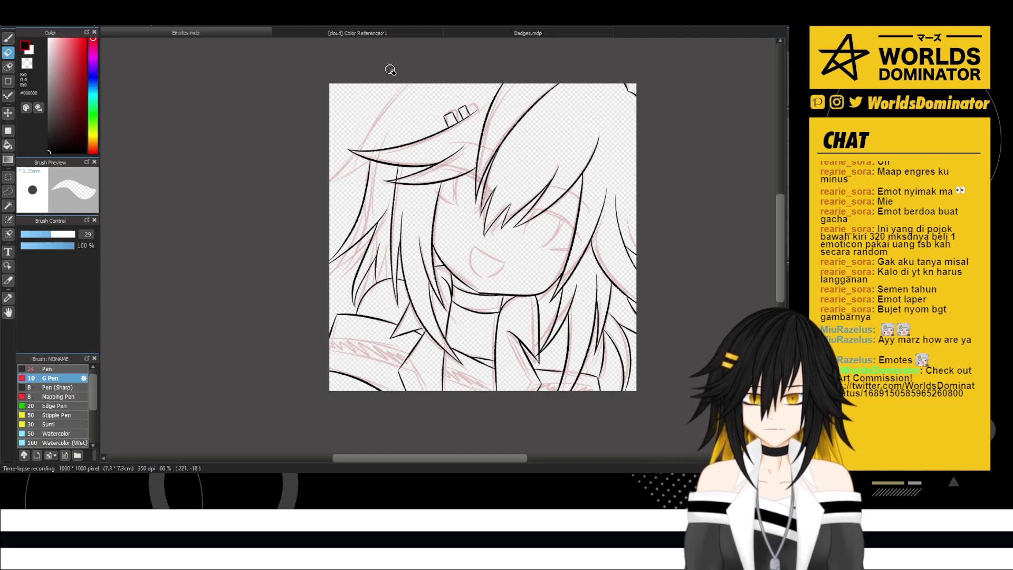
scroll(389, 71, "up", 4)
key("b")
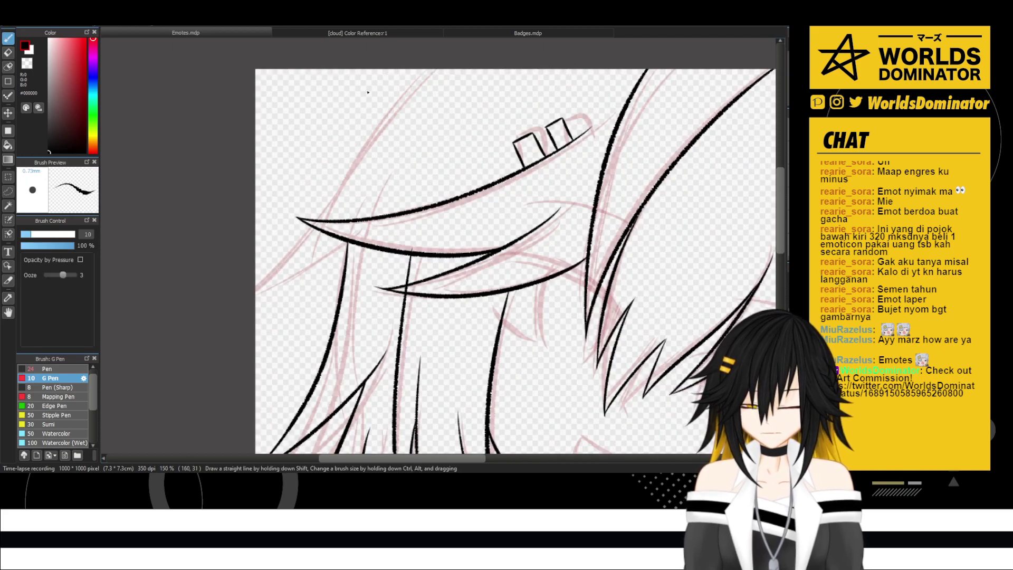
left_click_drag(346, 243, 334, 253)
left_click_drag(291, 279, 248, 290)
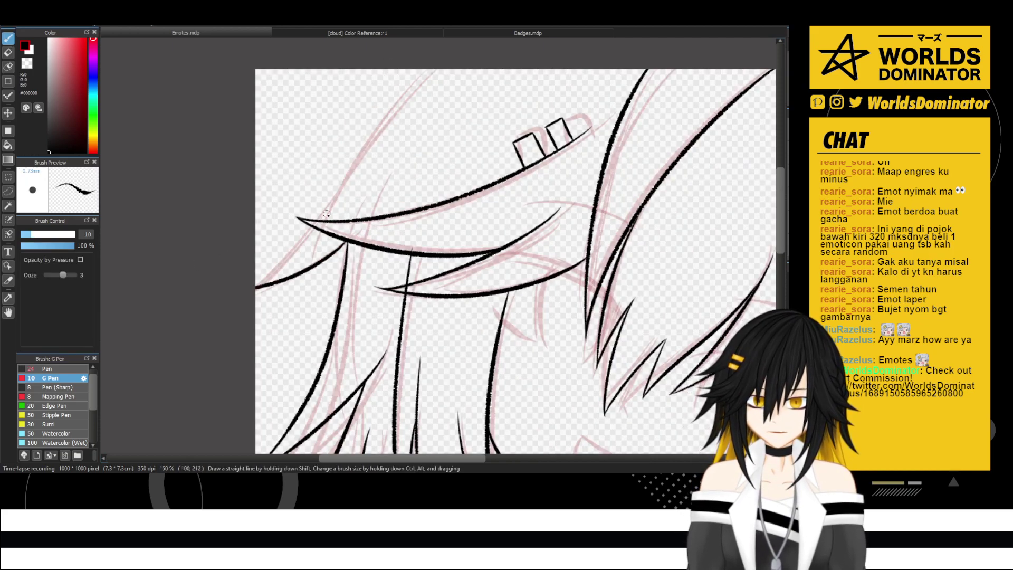
- Try to ink the outer left hair outline in one sweep from the canvas's top edge past the fringe tip to its left edge
key("space")
left_click_drag(353, 148, 344, 173)
mouse_move(452, 85)
left_mouse_down()
mouse_move(367, 134)
mouse_move(250, 276)
left_mouse_up()
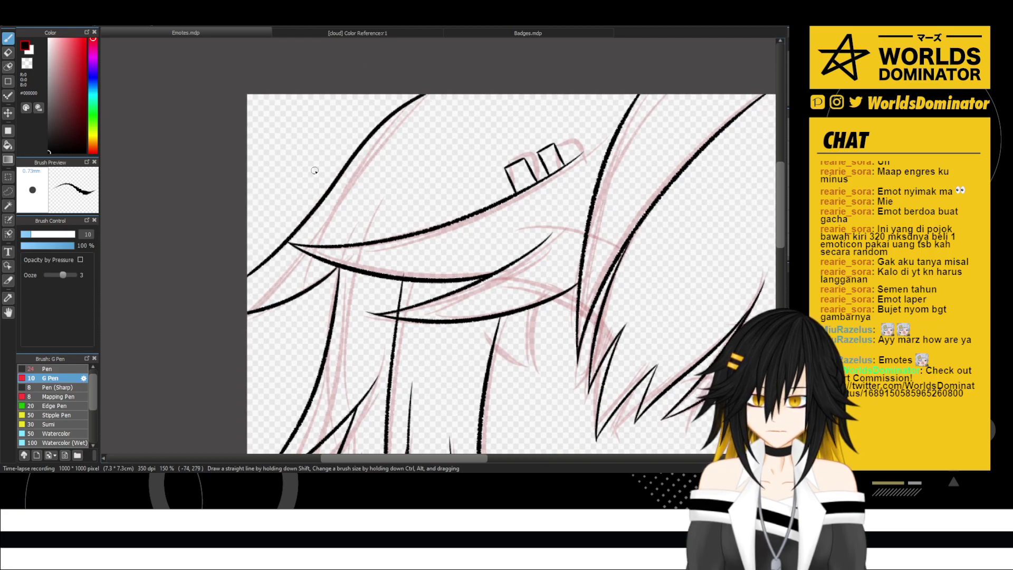
key("ctrl+z")
left_click_drag(450, 77, 312, 223)
key("ctrl+z")
left_click_drag(424, 95, 361, 179)
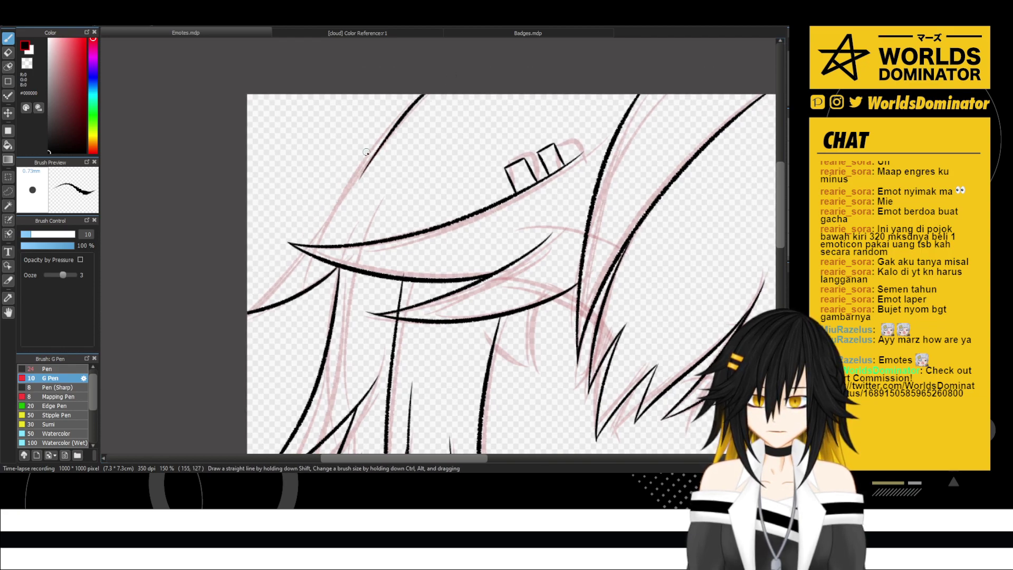
key("ctrl+z")
left_click_drag(424, 95, 248, 298)
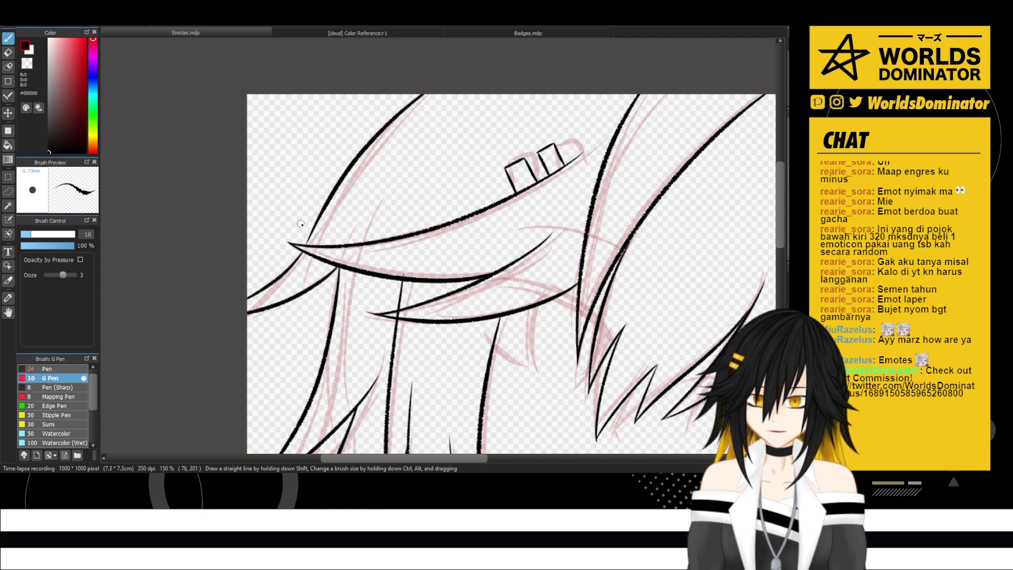
scroll(300, 225, "down", 4)
left_click_drag(395, 147, 395, 205)
scroll(395, 206, "up", 3)
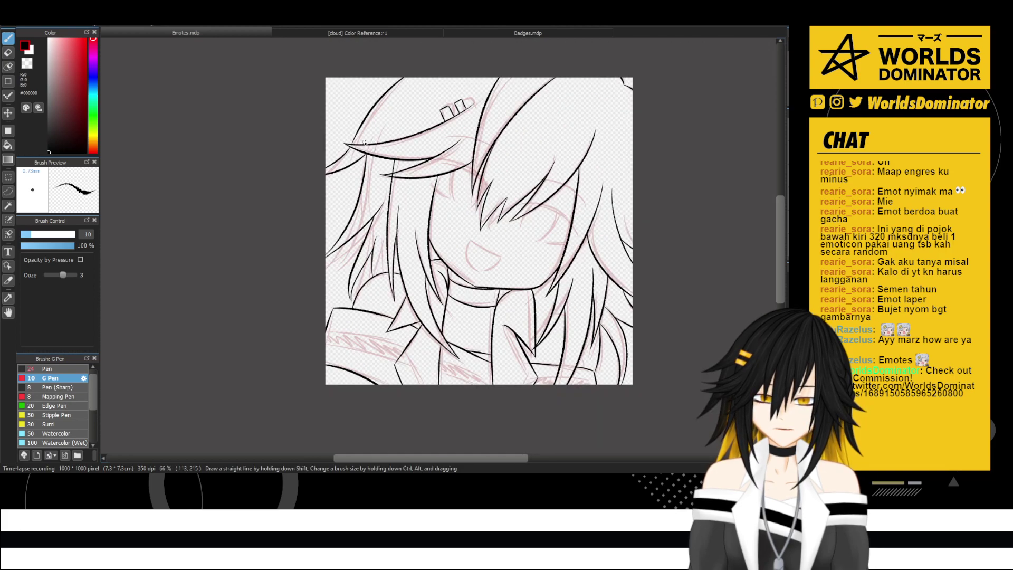
- Ink the left hair lock's upper edge from beneath the fringe tip down to a point at the canvas's left edge
scroll(368, 142, "up", 4)
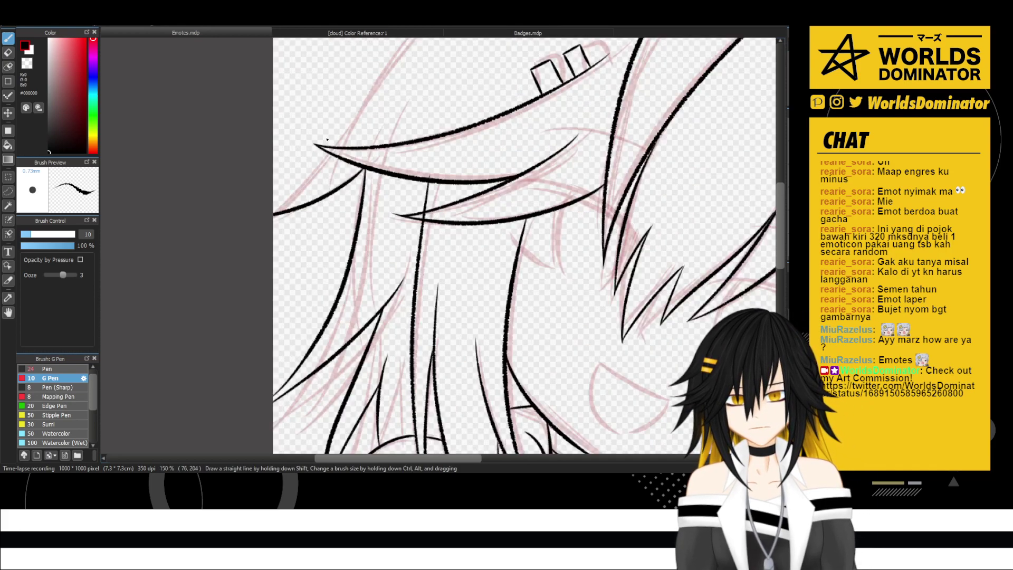
scroll(327, 139, "up", 1)
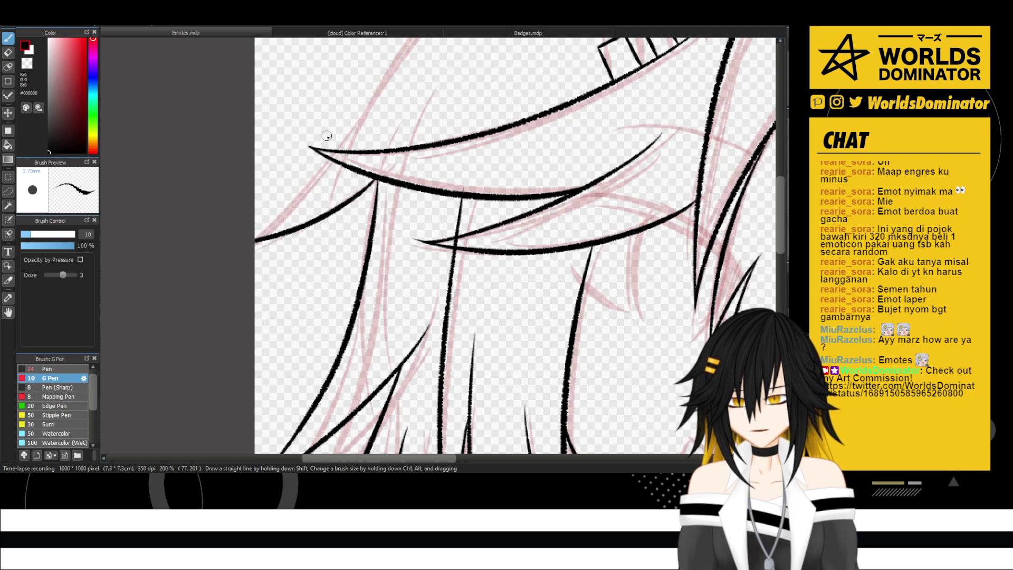
left_click_drag(331, 166, 255, 240)
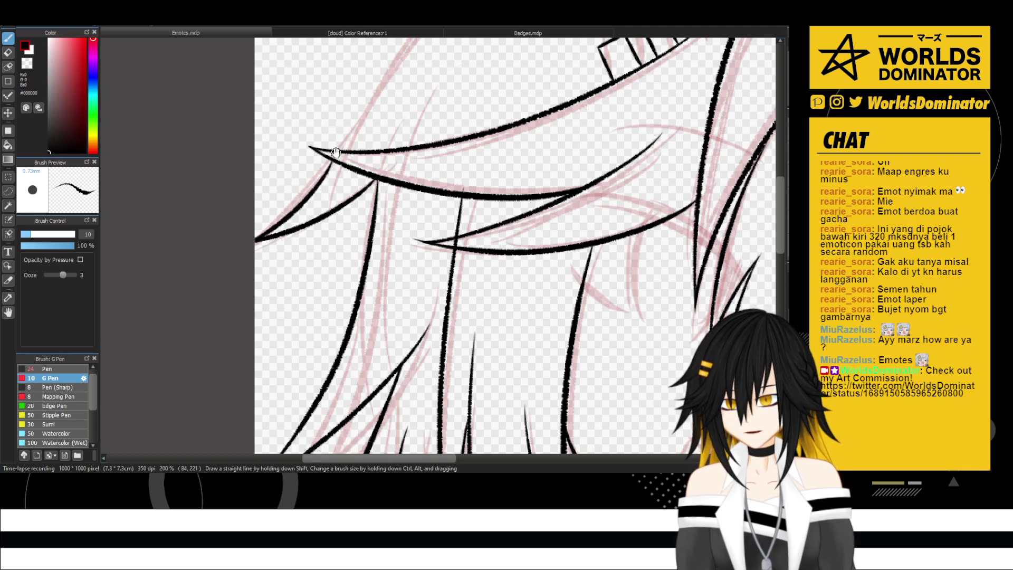
- Ink the outer hair outline from the left fringe tip up to the canvas's top edge, following the sketch and redoing the stroke until it fits
mouse_move(335, 152)
left_mouse_down()
mouse_move(274, 297)
mouse_move(444, 95)
left_mouse_up()
key("ctrl+z")
scroll(278, 299, "up", 1)
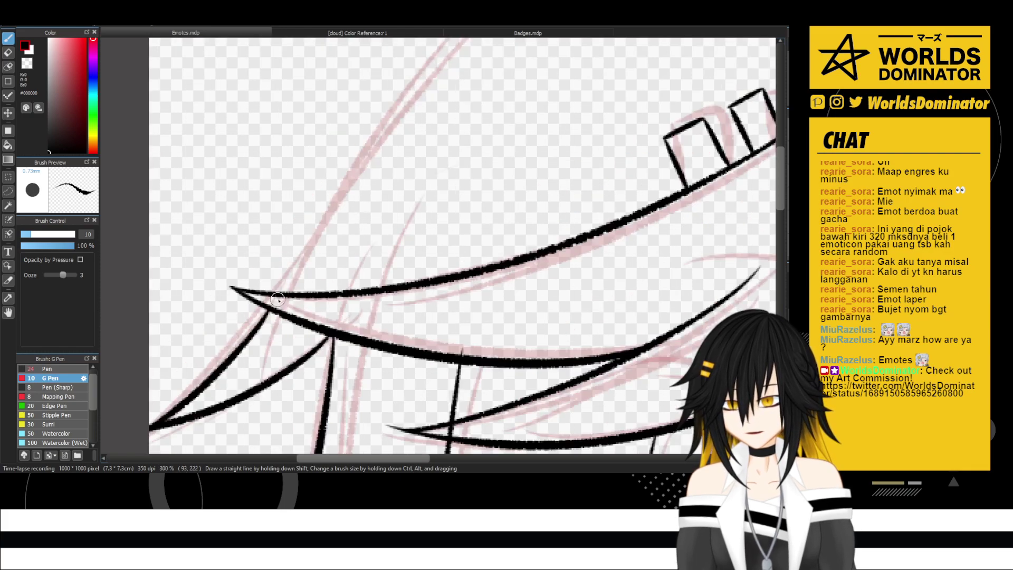
scroll(316, 352, "down", 1)
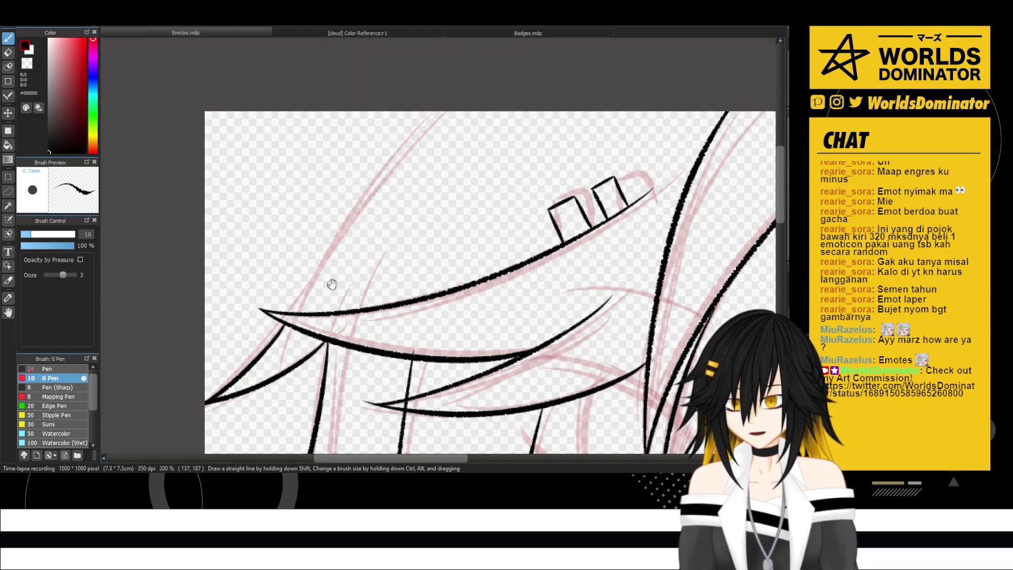
left_click_drag(331, 284, 287, 304)
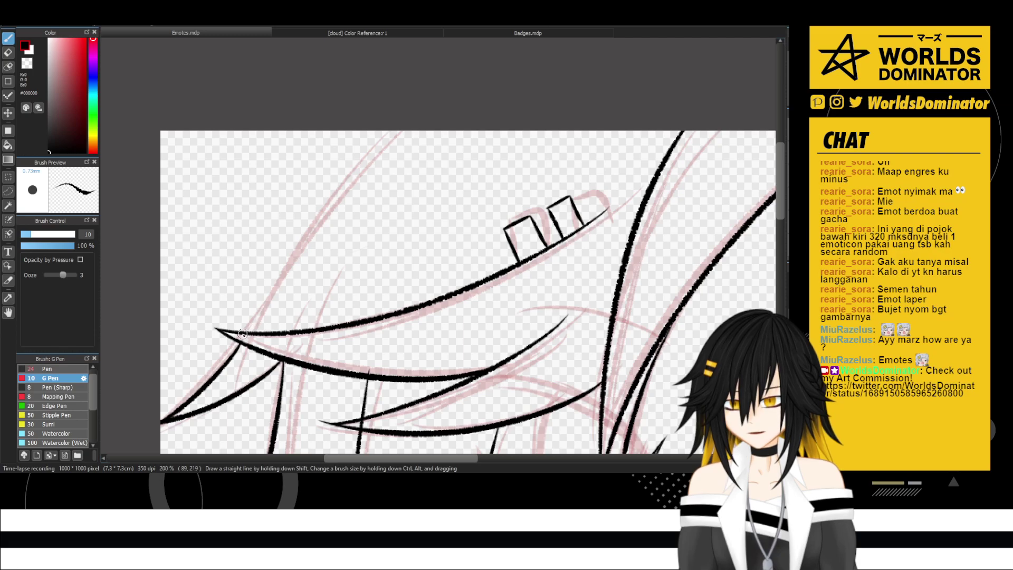
mouse_move(242, 333)
left_mouse_down()
mouse_move(276, 257)
mouse_move(468, 84)
left_mouse_up()
key("ctrl+z")
mouse_move(241, 335)
left_mouse_down()
mouse_move(325, 196)
mouse_move(537, 94)
left_mouse_up()
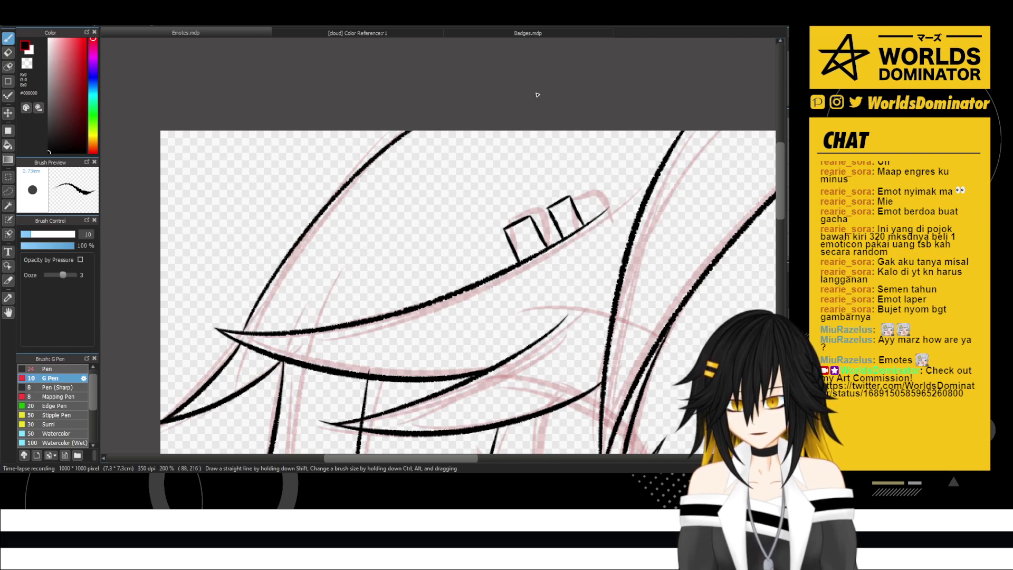
scroll(386, 301, "down", 5)
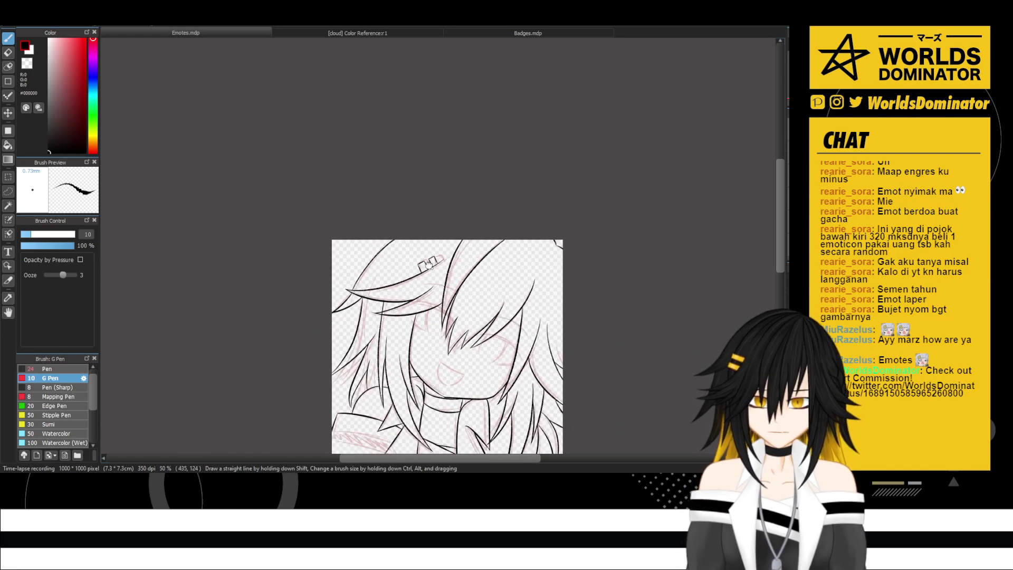
scroll(402, 285, "up", 6)
key("ctrl+z")
left_click_drag(246, 245, 248, 302)
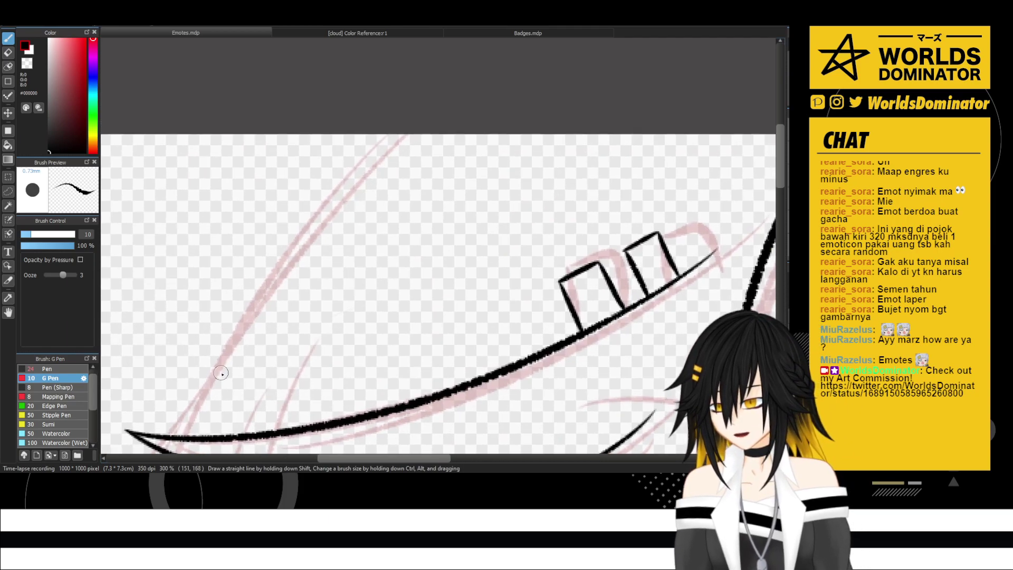
mouse_move(175, 440)
left_mouse_down()
mouse_move(294, 236)
mouse_move(558, 85)
left_mouse_up()
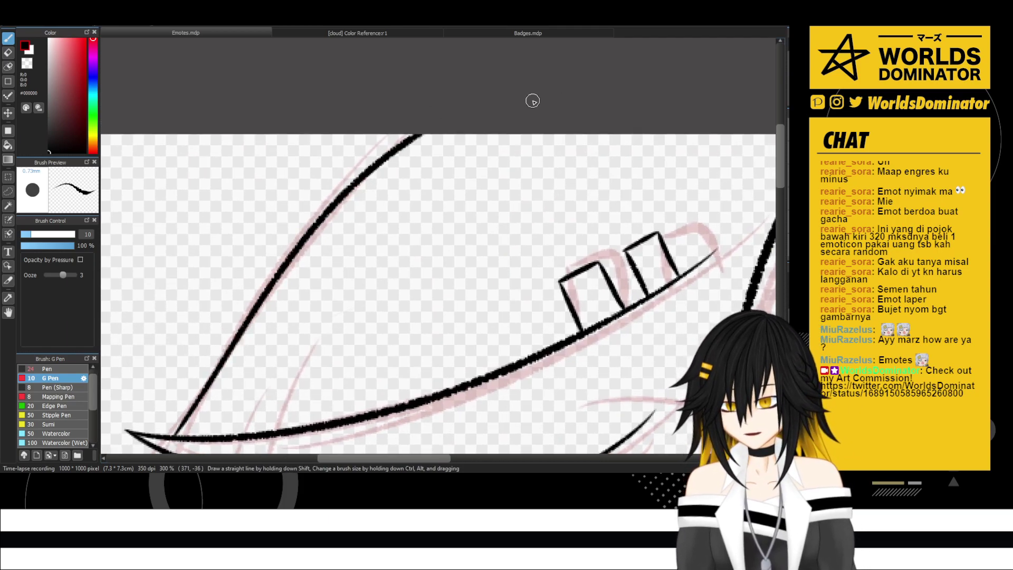
scroll(531, 99, "down", 4)
scroll(544, 130, "down", 1)
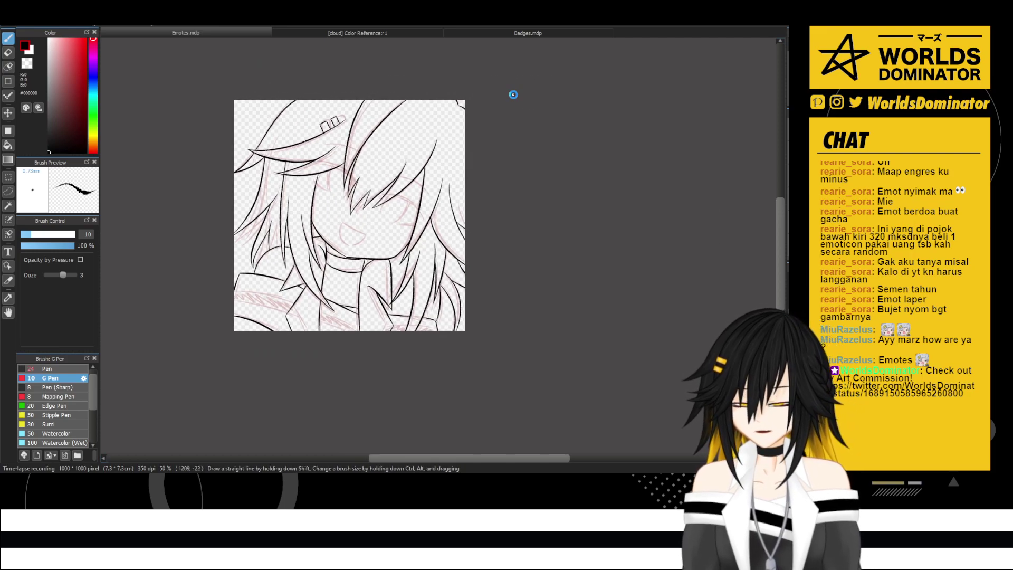
- Try to ink the right shoulder line from the collar's right edge to the hair, with a short continuation between the strands
scroll(449, 313, "up", 5)
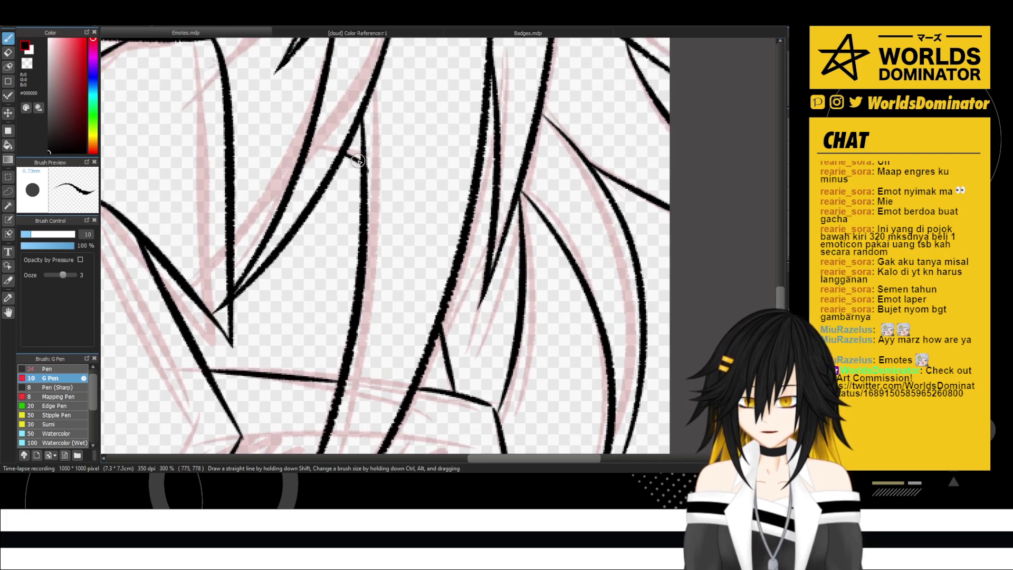
left_click_drag(346, 152, 362, 159)
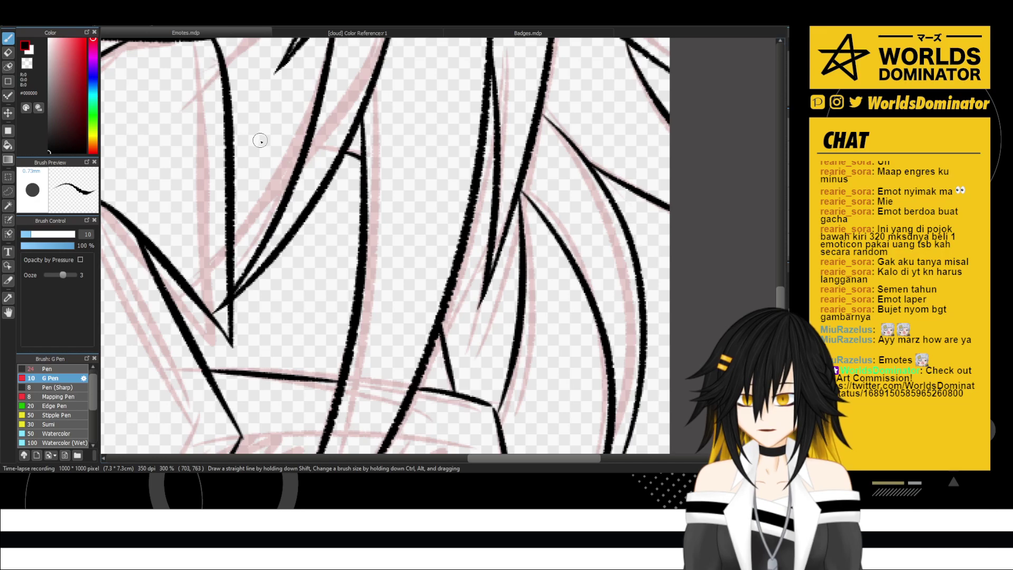
left_click_drag(232, 140, 311, 148)
key("ctrl+z")
left_click_drag(232, 143, 302, 145)
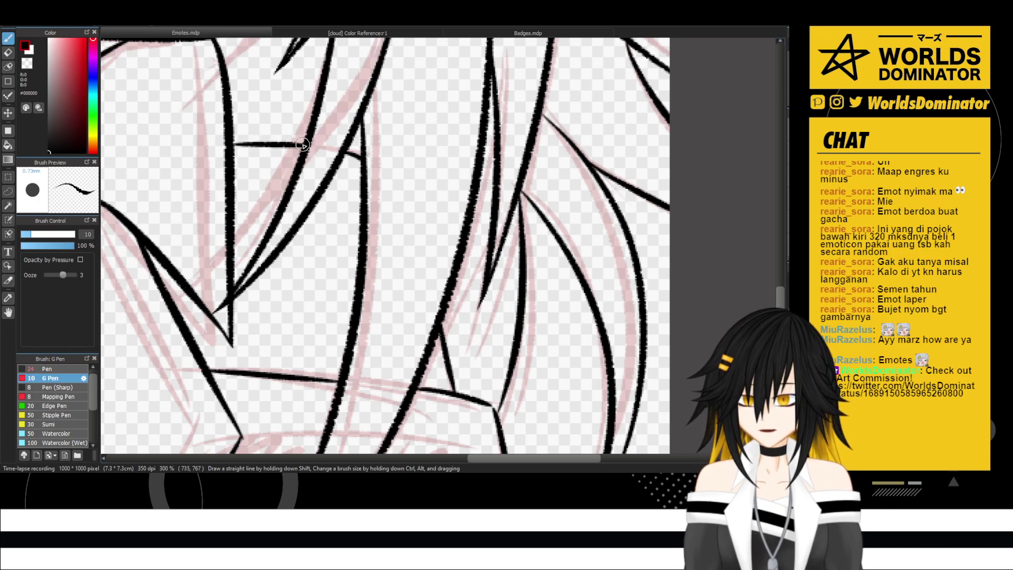
scroll(303, 145, "down", 10)
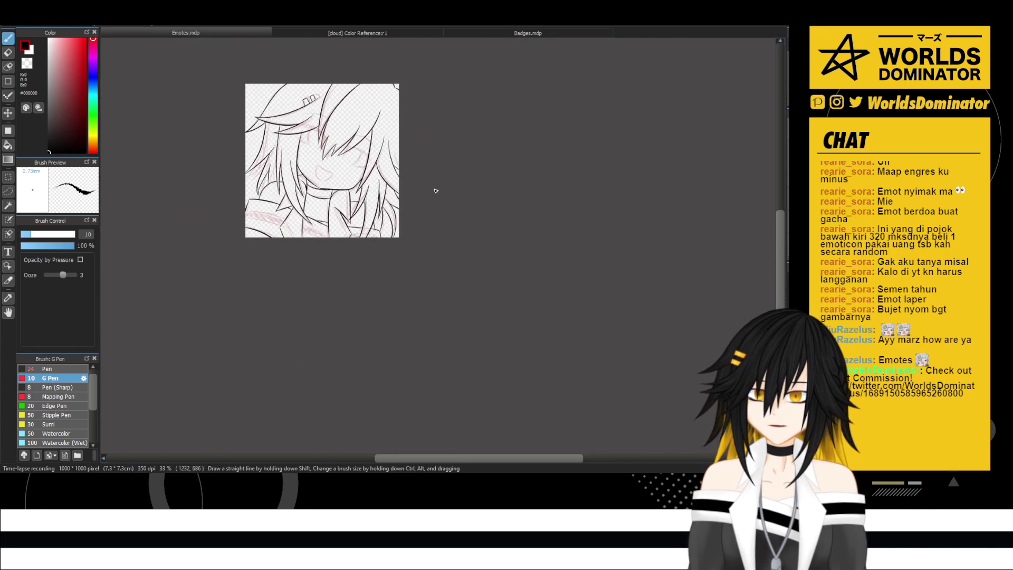
scroll(435, 191, "up", 10)
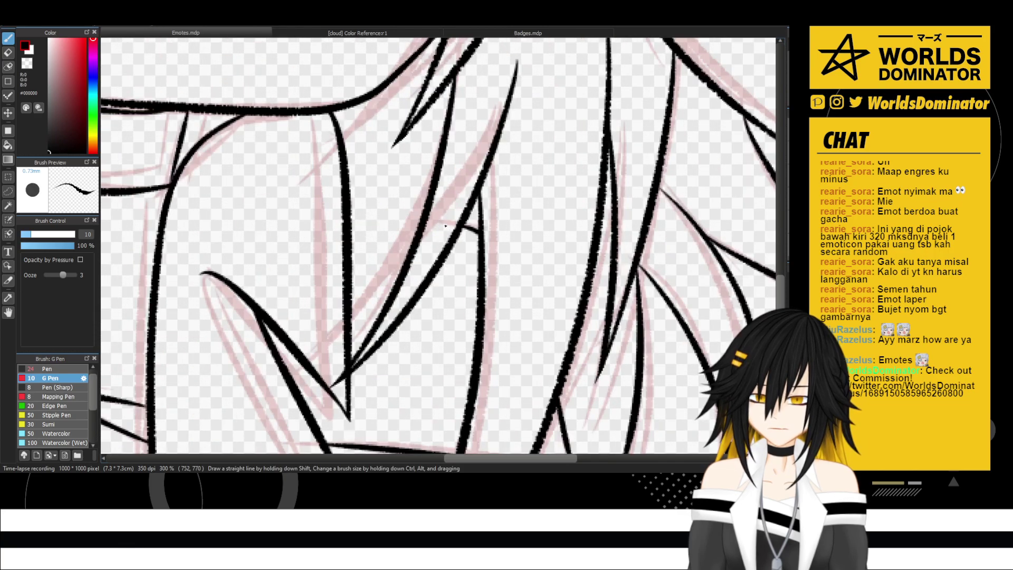
left_click_drag(348, 196, 426, 202)
key("ctrl+z")
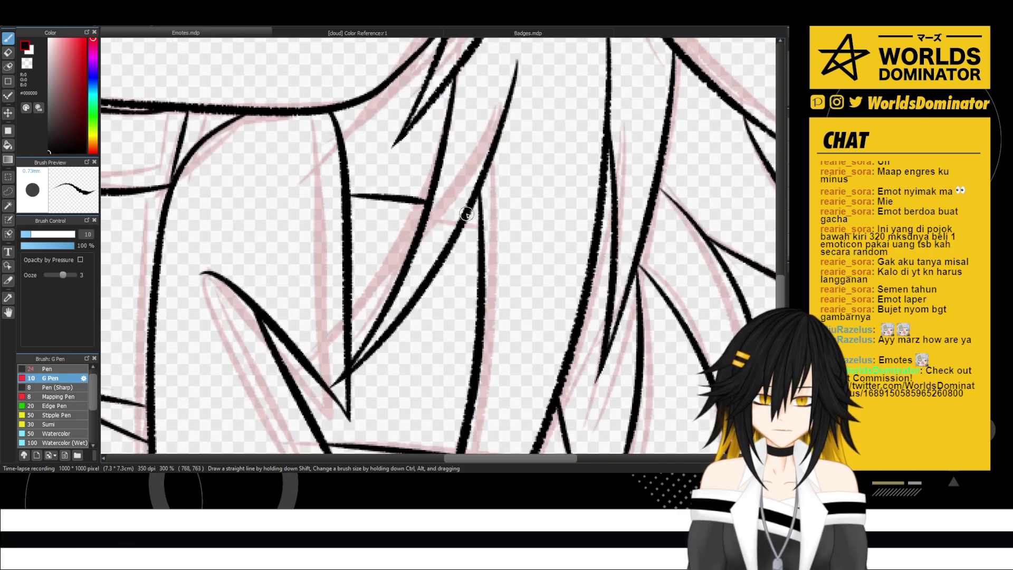
scroll(464, 213, "down", 5)
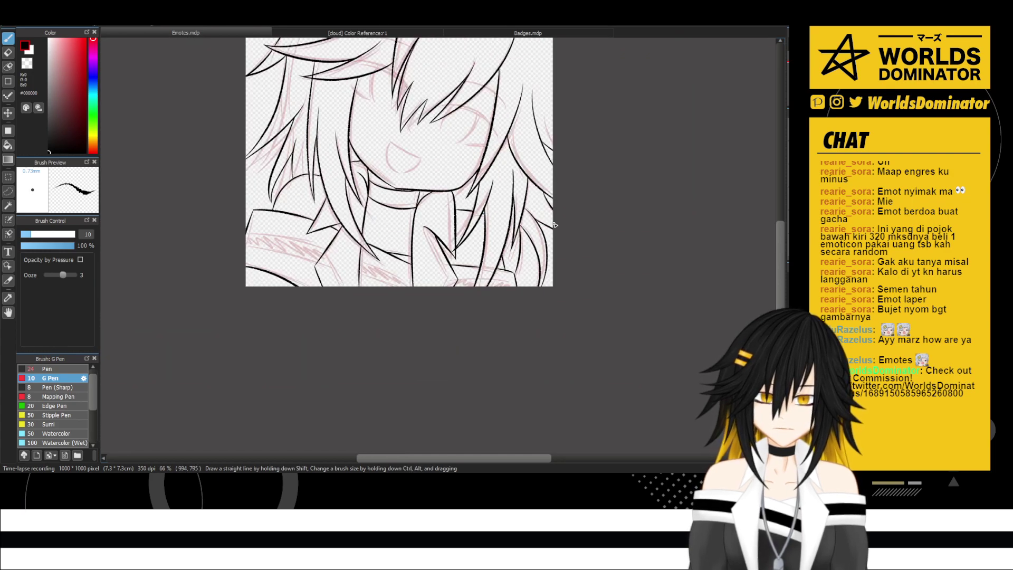
scroll(677, 274, "up", 6)
key("ctrl+z")
- Ink a gently sloping shoulder line from the collar's right edge to the hair strand, plus a short piece between the next strands
left_click_drag(521, 265, 340, 271)
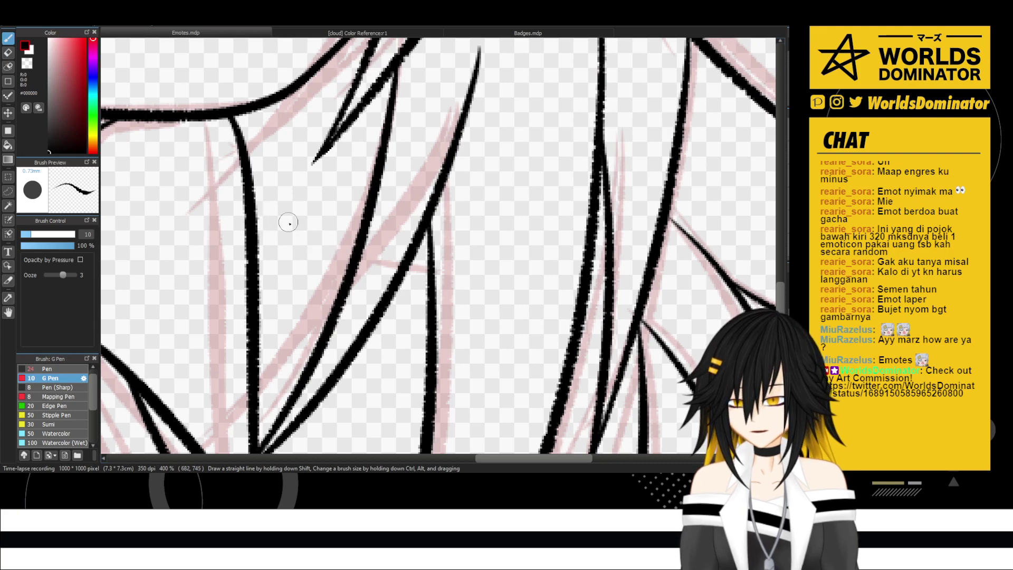
left_click_drag(258, 220, 360, 231)
key("ctrl+z")
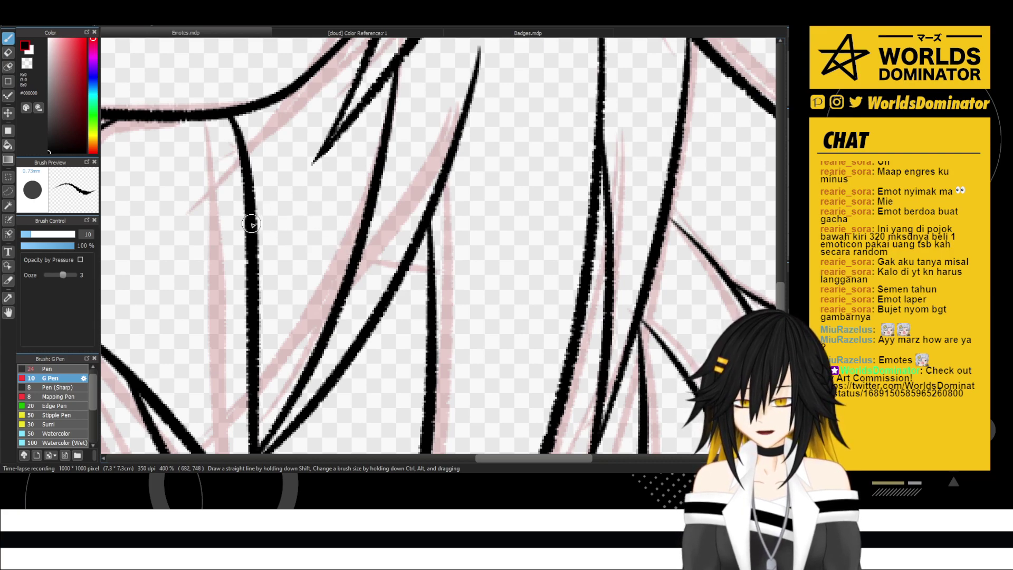
left_click_drag(255, 224, 359, 232)
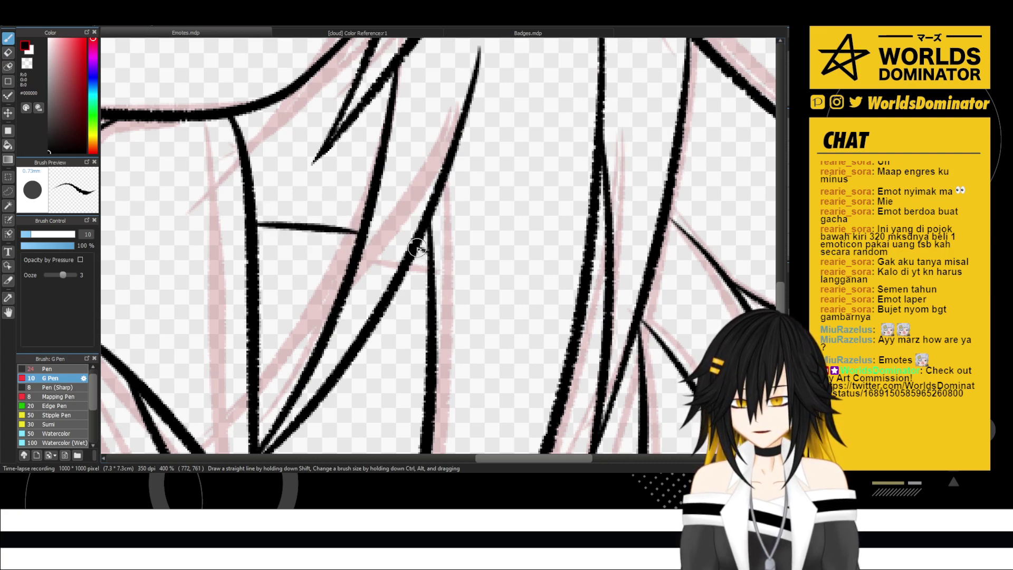
scroll(475, 267, "down", 5)
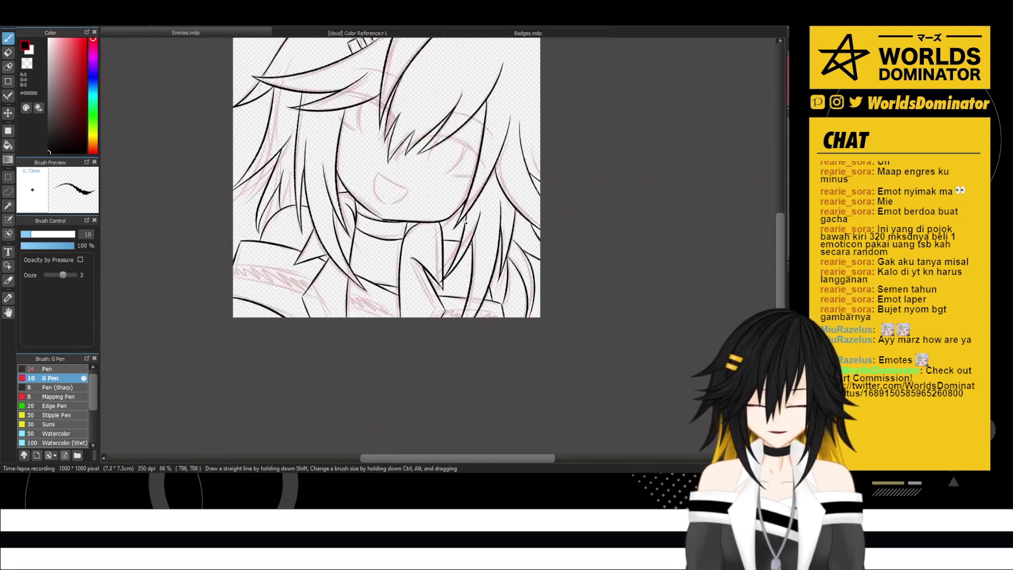
scroll(442, 194, "down", 2)
scroll(464, 185, "up", 5)
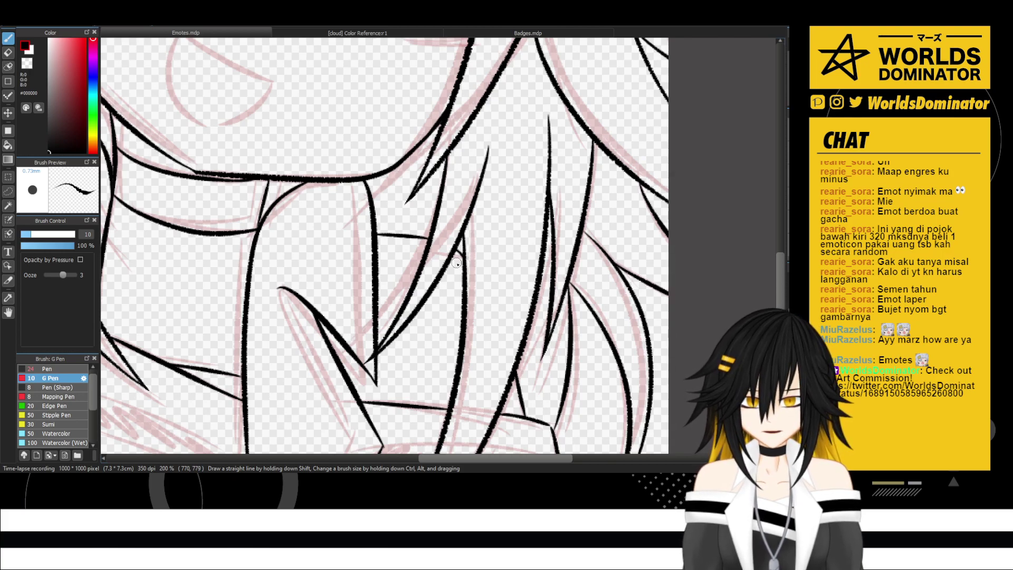
- Flip the canvas view horizontally to check the whole line art
scroll(456, 262, "down", 3)
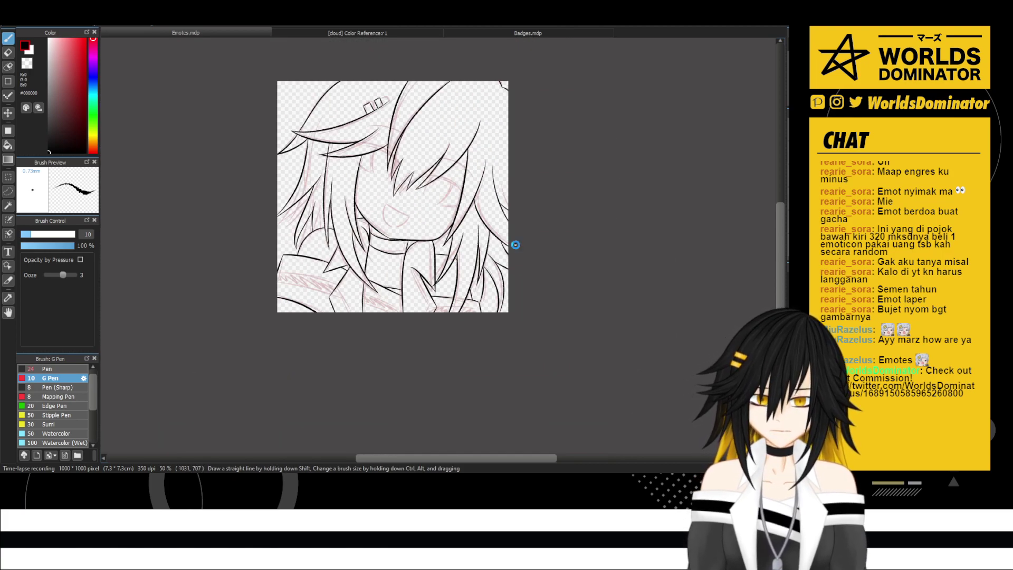
key("h")
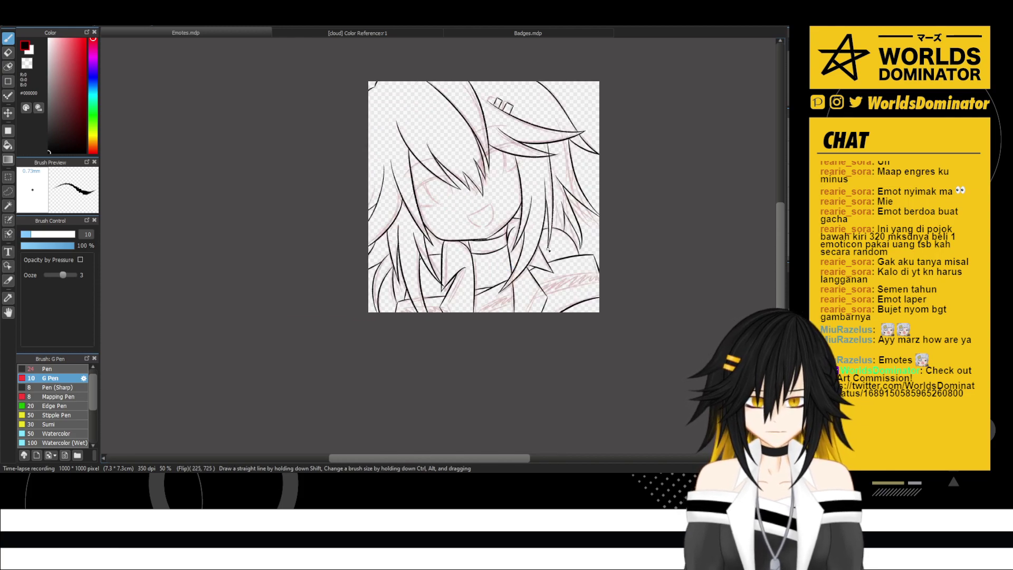
- Flip the canvas view back to its normal orientation and examine the unfinished mouth area against the whole face
key("h")
scroll(586, 245, "left", 2)
scroll(528, 232, "right", 2)
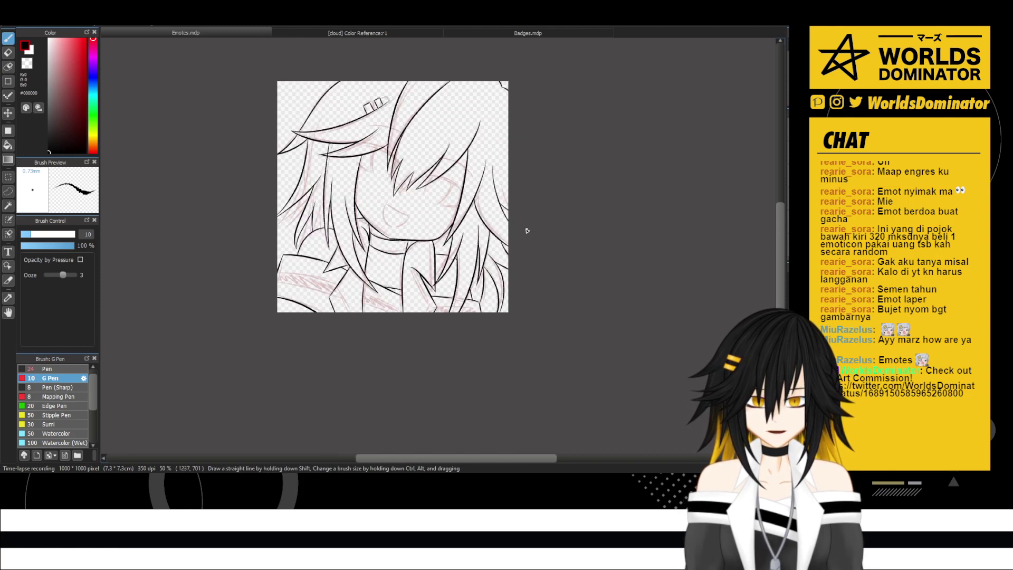
scroll(347, 242, "up", 3)
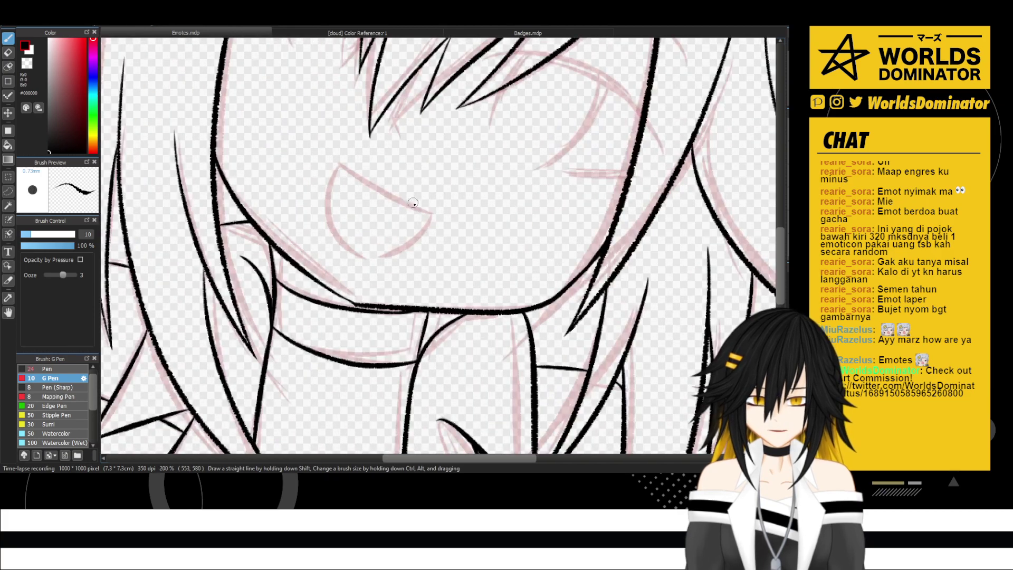
scroll(387, 98, "down", 3)
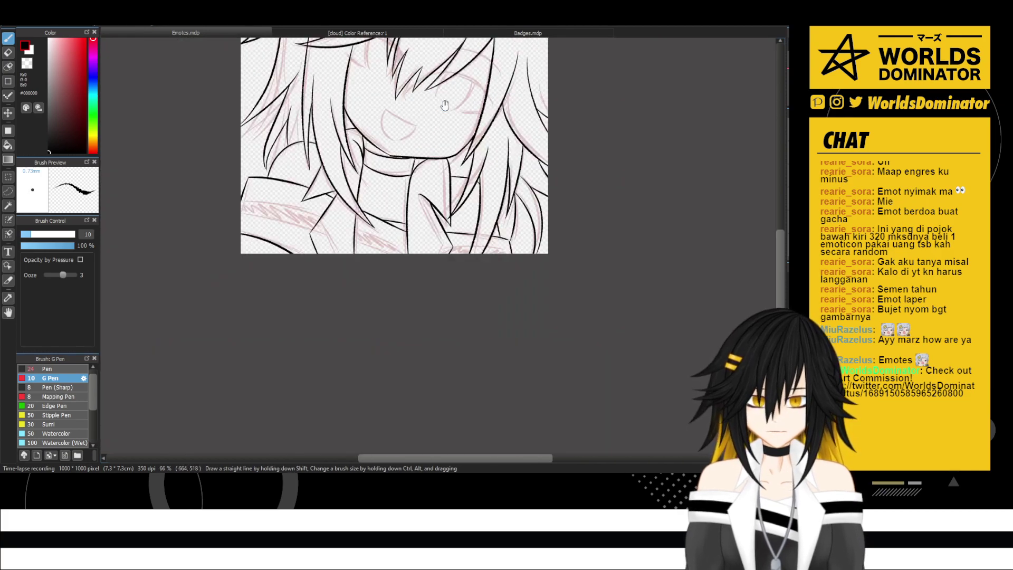
scroll(689, 189, "up", 2)
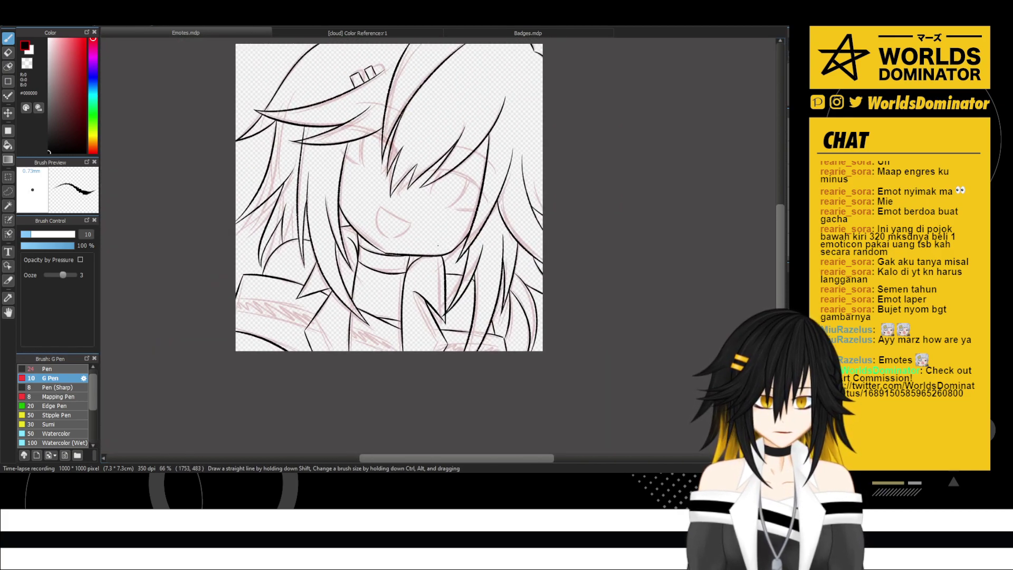
- Ink the mouth's upper edge as one nearly straight, slightly sagging line just below the sketched lip line
key("Left")
key("Right")
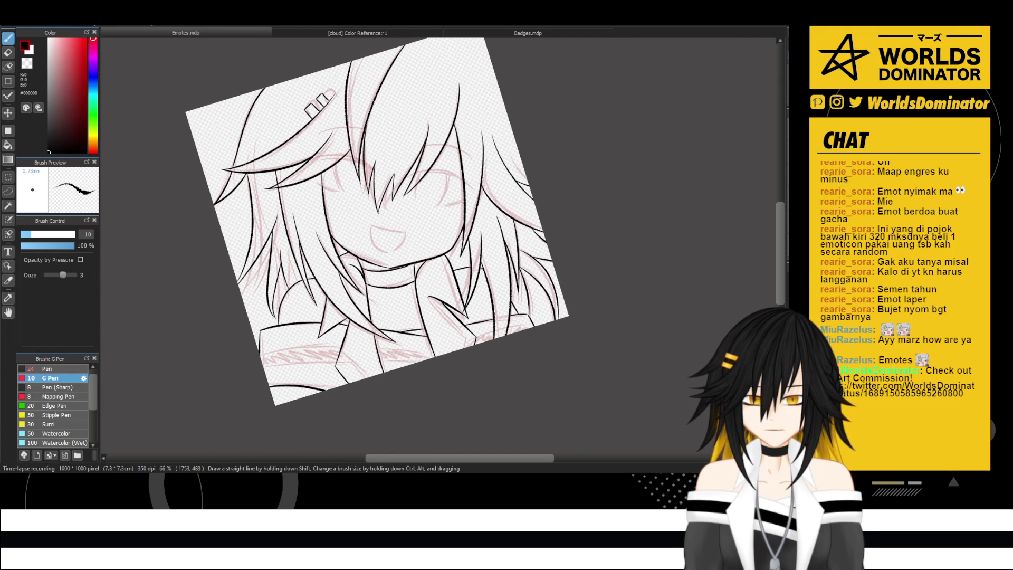
left_click_drag(588, 173, 608, 172)
scroll(430, 227, "up", 3)
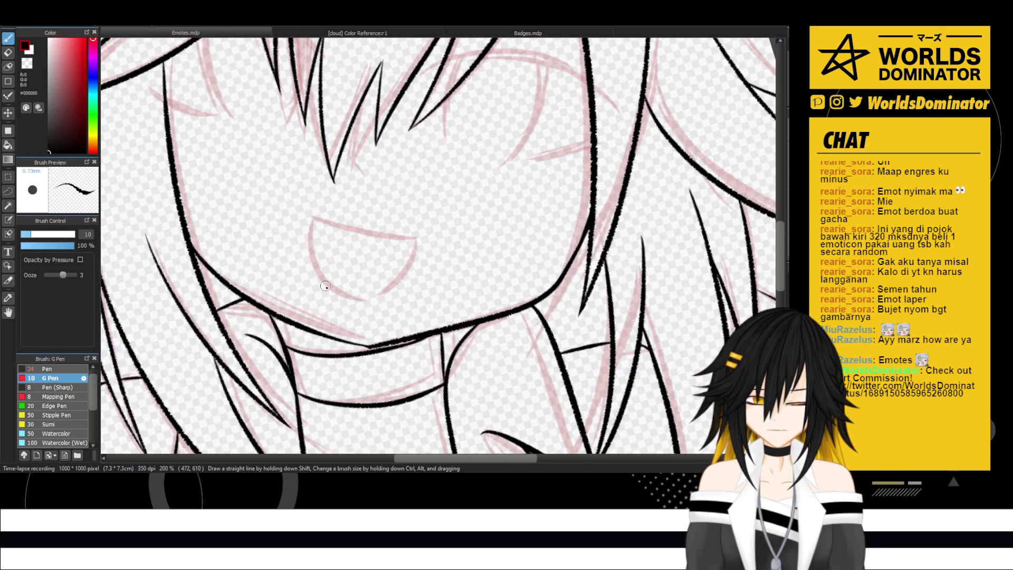
left_click_drag(316, 232, 417, 233)
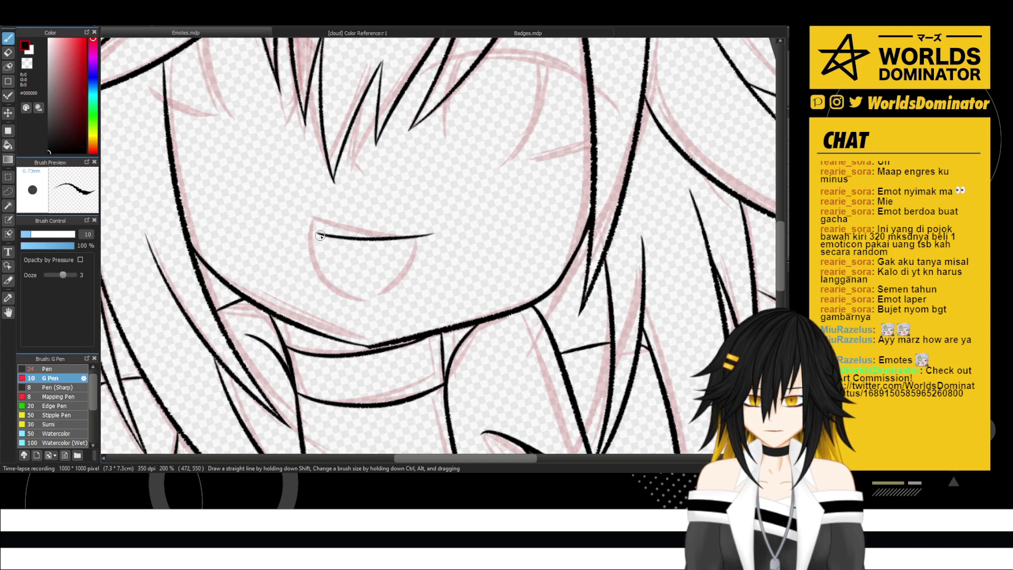
- Try to ink the lower mouth as two separate curves running from the corners down to the middle
mouse_move(319, 235)
left_mouse_down()
mouse_move(367, 297)
mouse_move(376, 293)
left_mouse_up()
left_click_drag(427, 235, 381, 288)
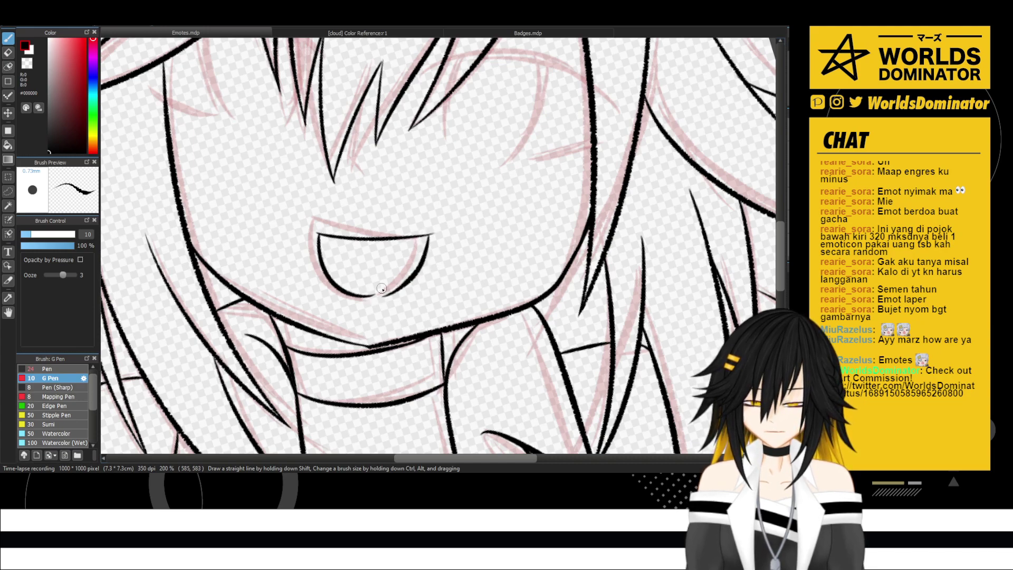
key("ctrl+z")
key("ctrl+z")
- Ink the lower mouth as a single shallow U-shaped curve hanging inside the upper line's ends, redoing the stroke until it fits
mouse_move(320, 235)
left_mouse_down()
mouse_move(360, 291)
mouse_move(418, 230)
left_mouse_up()
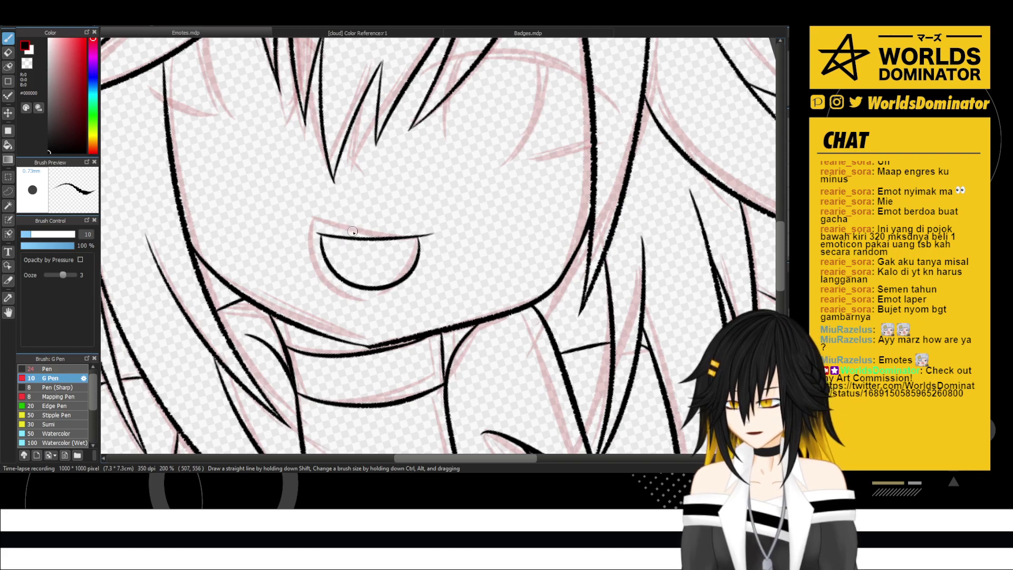
key("ctrl+z")
mouse_move(322, 235)
left_mouse_down()
mouse_move(329, 265)
mouse_move(412, 277)
mouse_move(418, 231)
left_mouse_up()
key("ctrl+z")
mouse_move(326, 237)
left_mouse_down()
mouse_move(385, 282)
mouse_move(407, 240)
left_mouse_up()
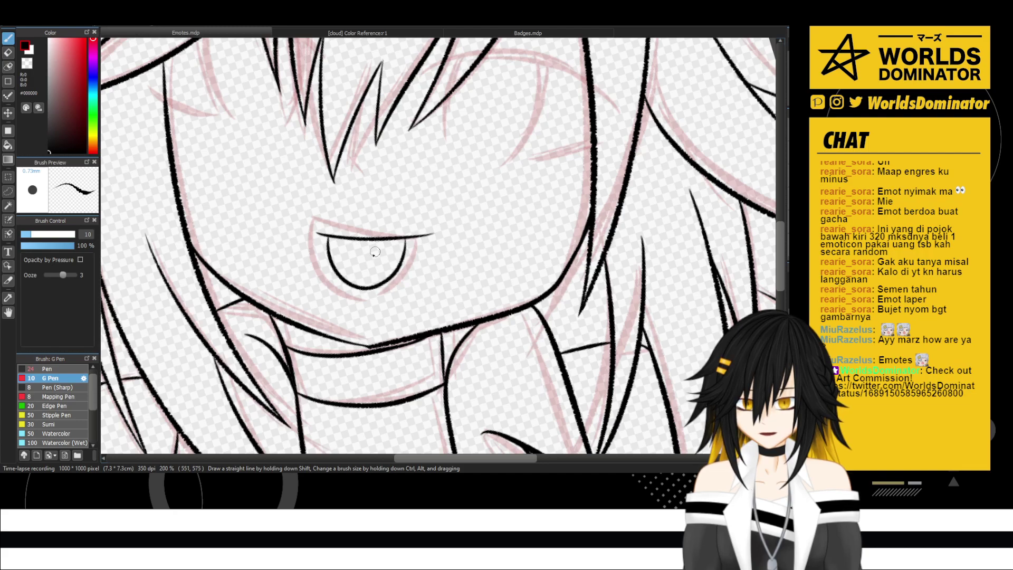
key("ctrl+z")
mouse_move(325, 245)
left_mouse_down()
mouse_move(398, 281)
mouse_move(406, 238)
left_mouse_up()
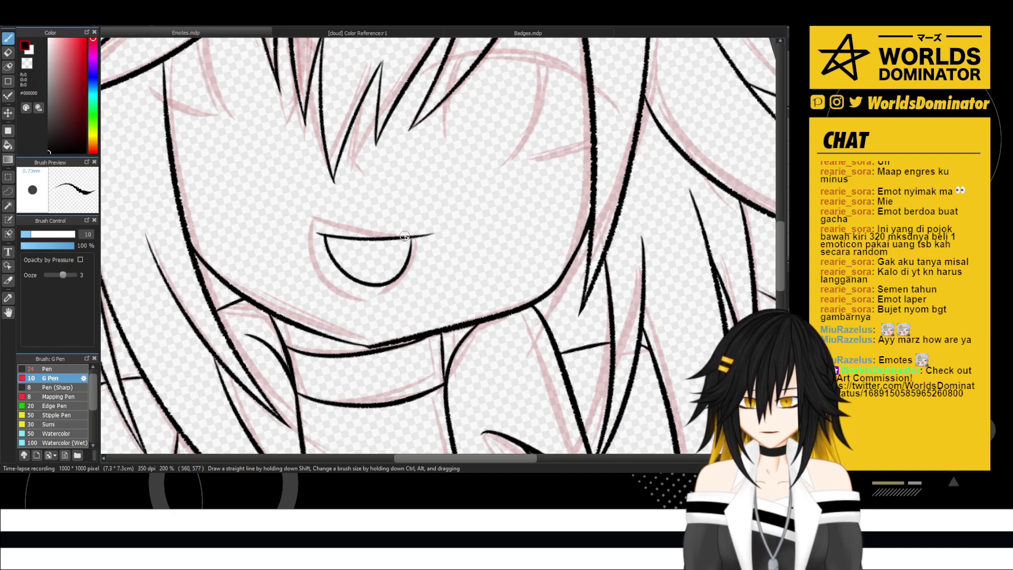
- Redraw the open mouth's lower outline in black with the G Pen as two side curves joined at the bottom
key("ctrl+z")
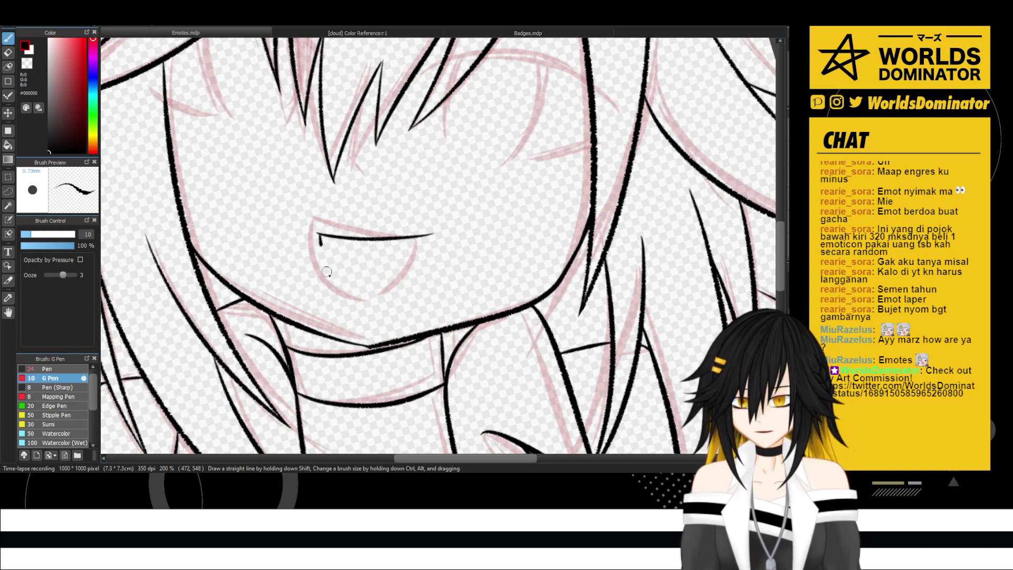
left_click_drag(327, 271, 366, 291)
mouse_move(425, 238)
left_mouse_down()
mouse_move(410, 289)
mouse_move(389, 291)
left_mouse_up()
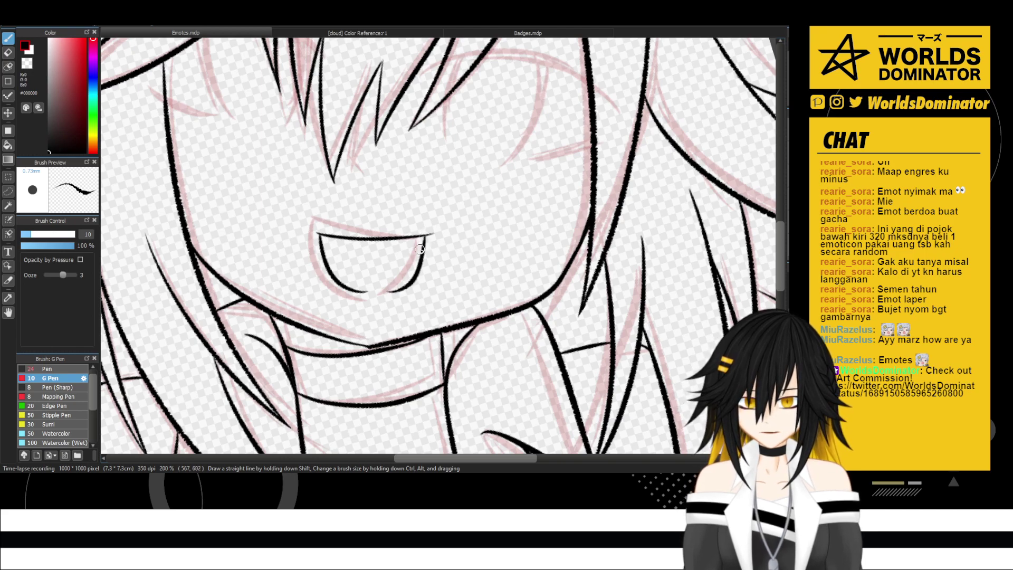
scroll(418, 242, "up", 3)
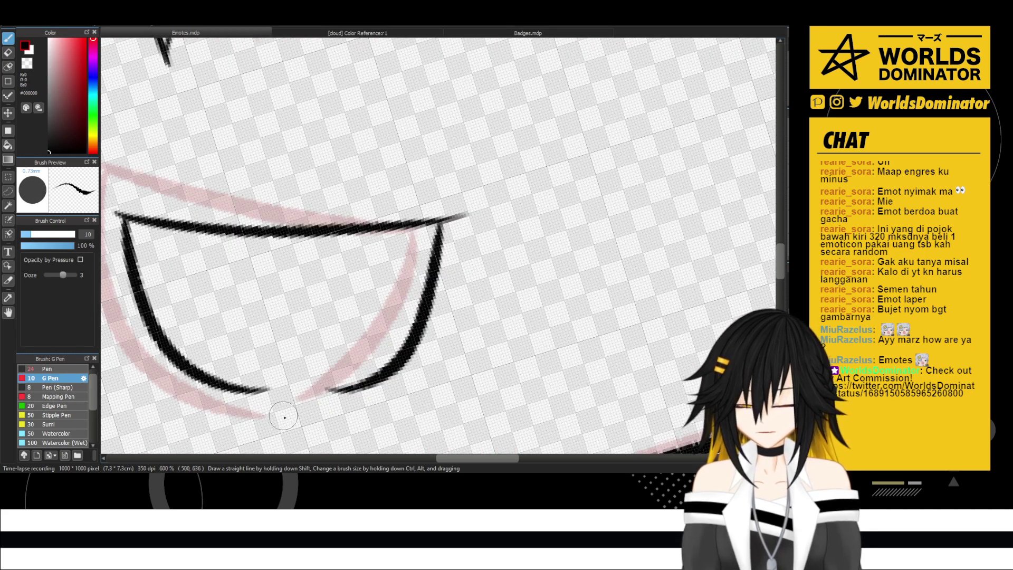
left_click_drag(243, 390, 349, 377)
key("ctrl+z")
left_click_drag(258, 393, 365, 376)
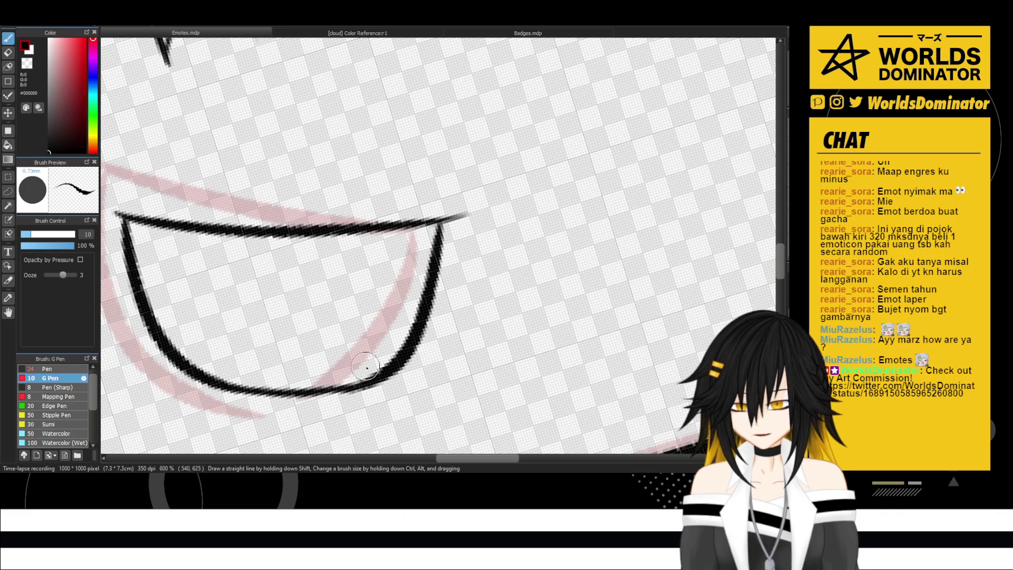
- Erase the end of the mouth's upper line that sticks out past the right corner
key("e")
left_click_drag(486, 206, 475, 196)
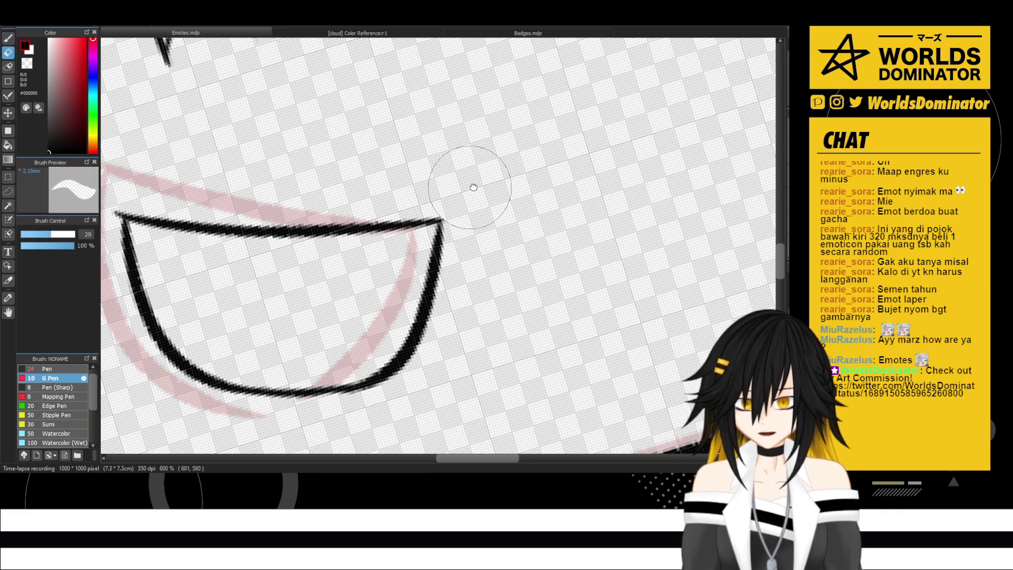
left_click_drag(296, 211, 473, 186)
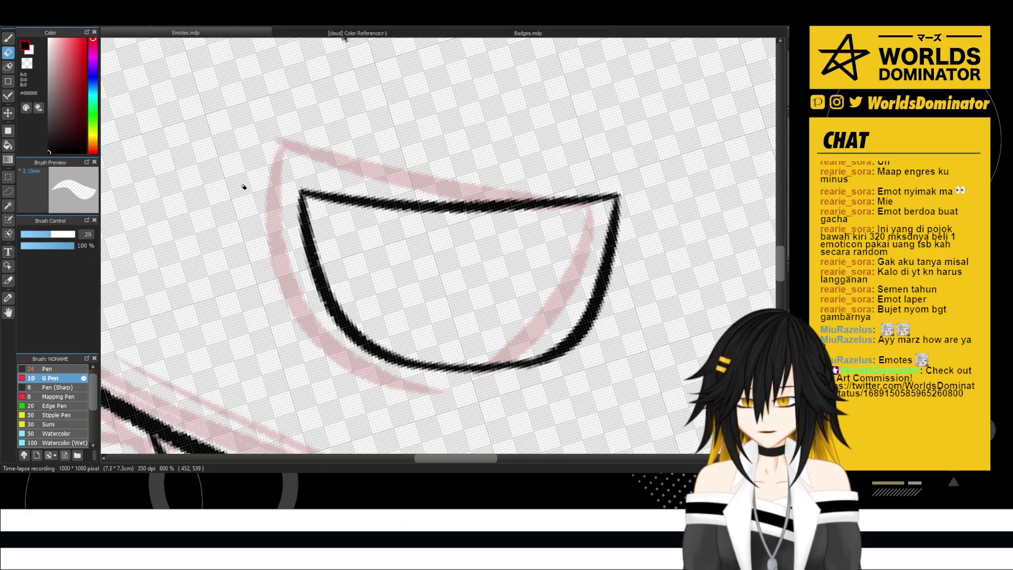
- Ink the upper edge of the stripe across the left sleeve with the G Pen, following the pink sketch
scroll(245, 185, "down", 6)
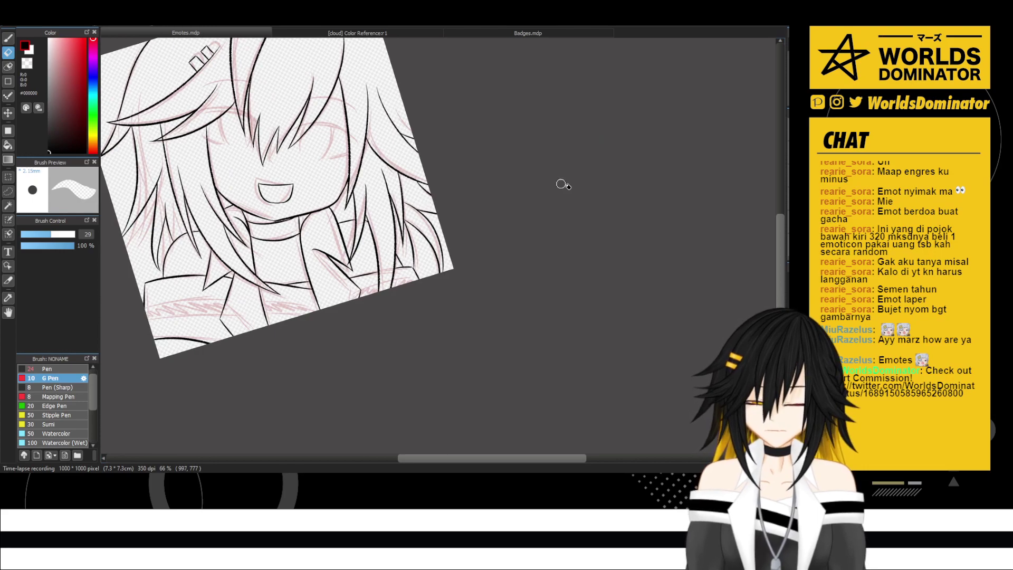
key("Up")
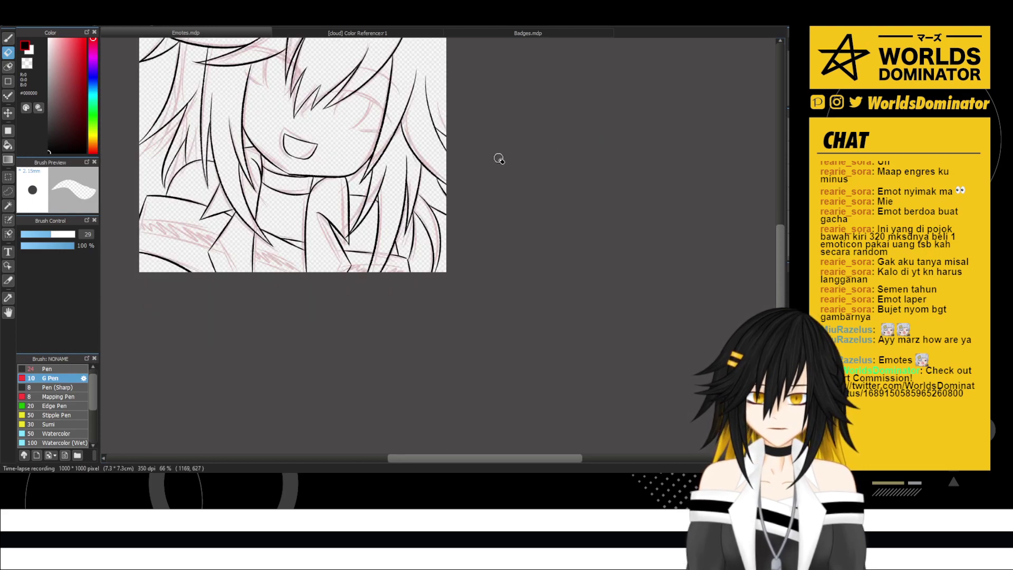
left_click_drag(499, 158, 572, 278)
scroll(378, 422, "up", 2)
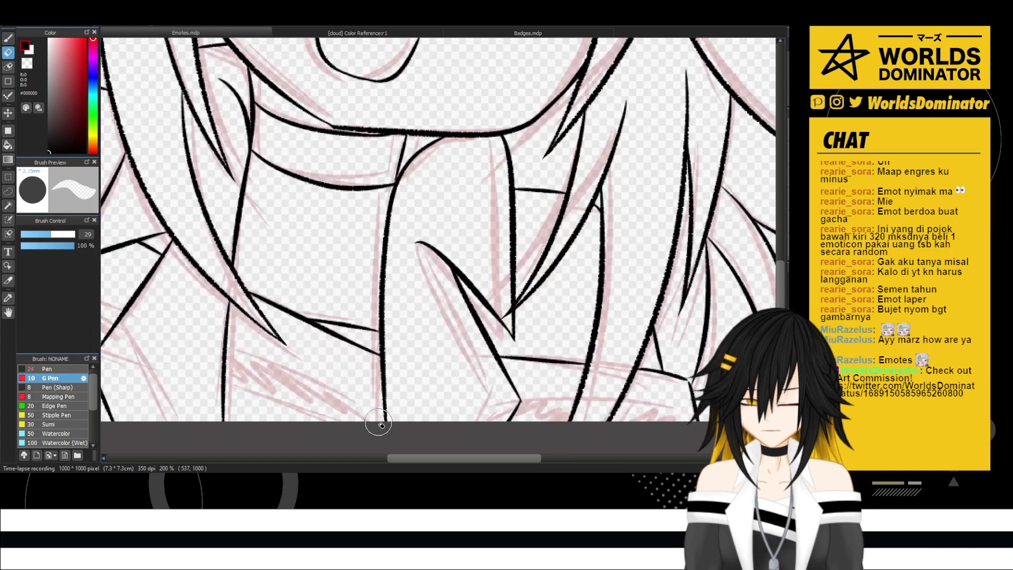
key("b")
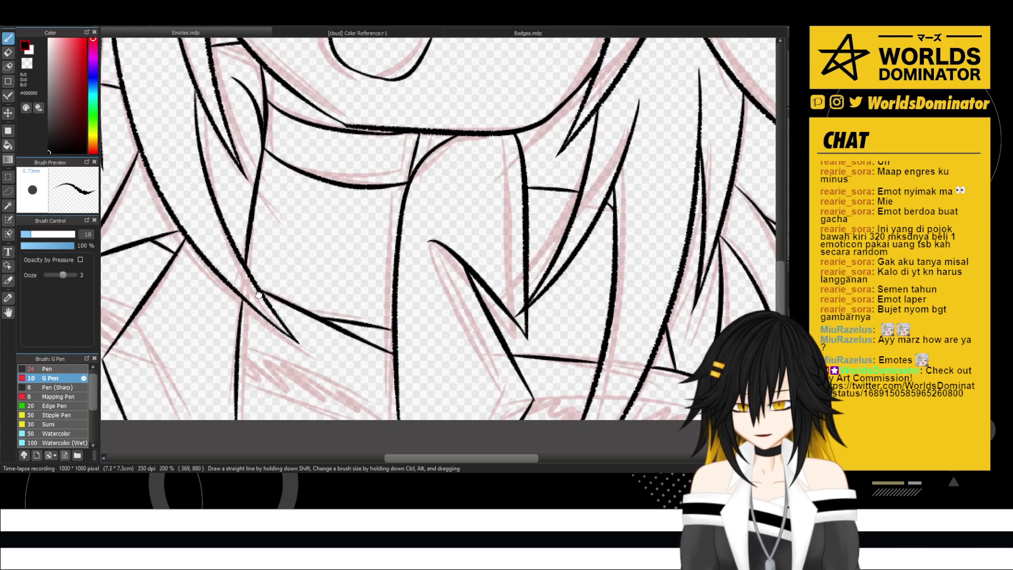
mouse_move(258, 294)
left_mouse_down()
mouse_move(461, 314)
mouse_move(238, 280)
left_mouse_up()
key("ctrl+z")
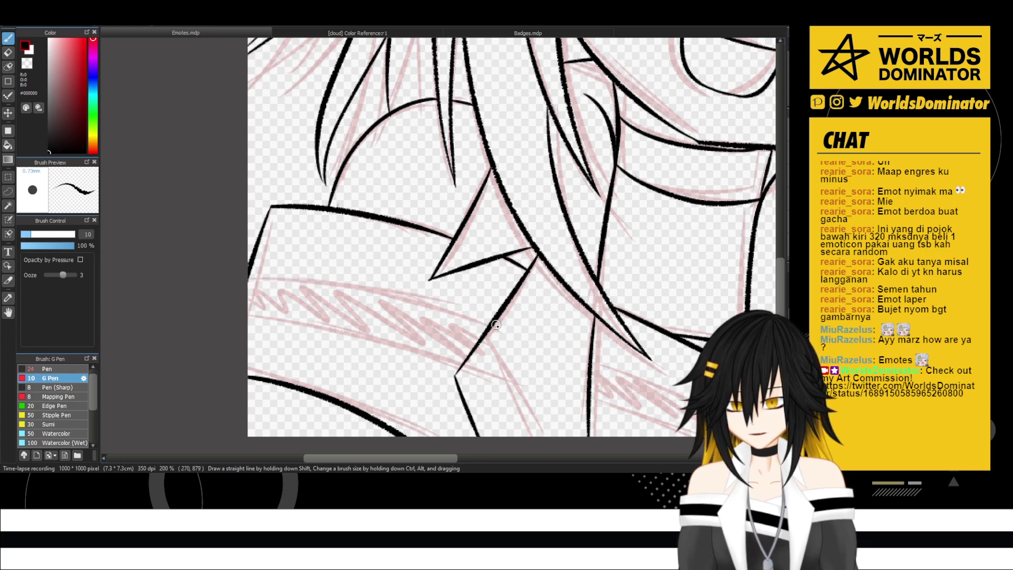
left_click_drag(496, 325, 247, 266)
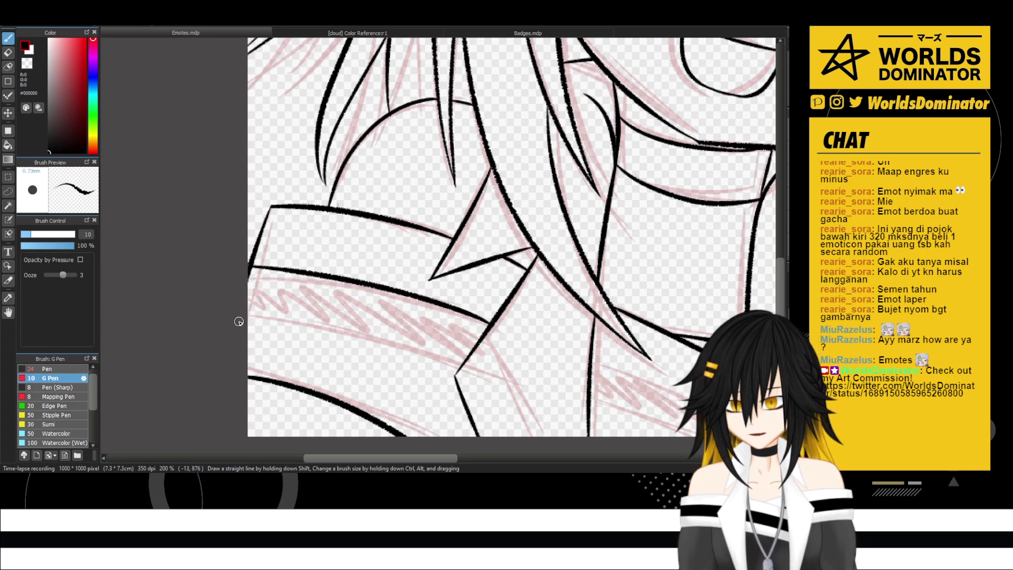
- Ink the lower edge of the left sleeve's stripe as one curve from the canvas edge to the jacket lapel, redoing unsatisfactory strokes
mouse_move(239, 321)
left_mouse_down()
mouse_move(424, 382)
mouse_move(436, 407)
left_mouse_up()
key("ctrl+z")
mouse_move(240, 330)
left_mouse_down()
mouse_move(409, 380)
mouse_move(447, 415)
mouse_move(455, 394)
left_mouse_up()
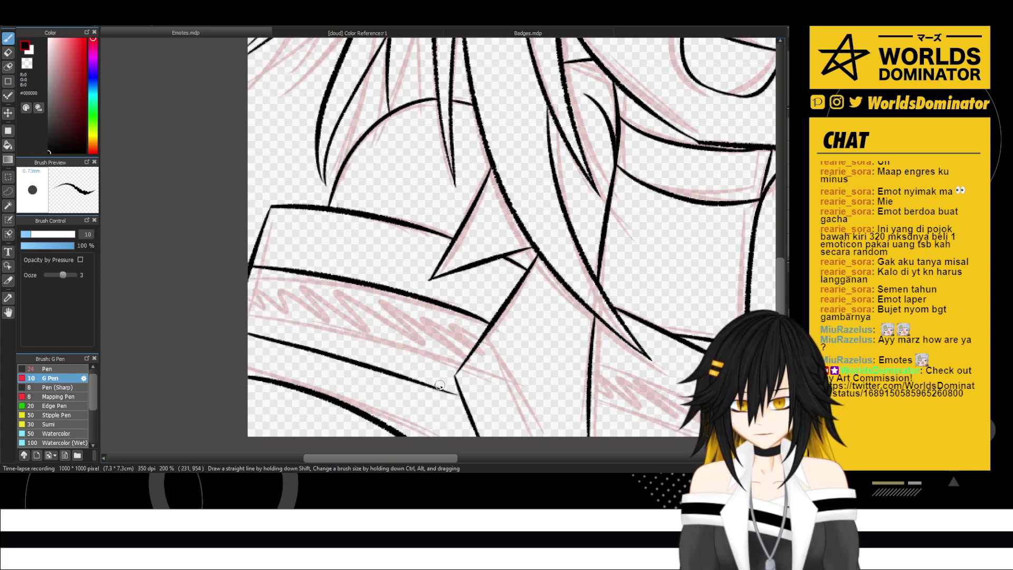
key("ctrl+z")
mouse_move(240, 338)
left_mouse_down()
mouse_move(339, 353)
mouse_move(458, 394)
left_mouse_up()
key("ctrl+z")
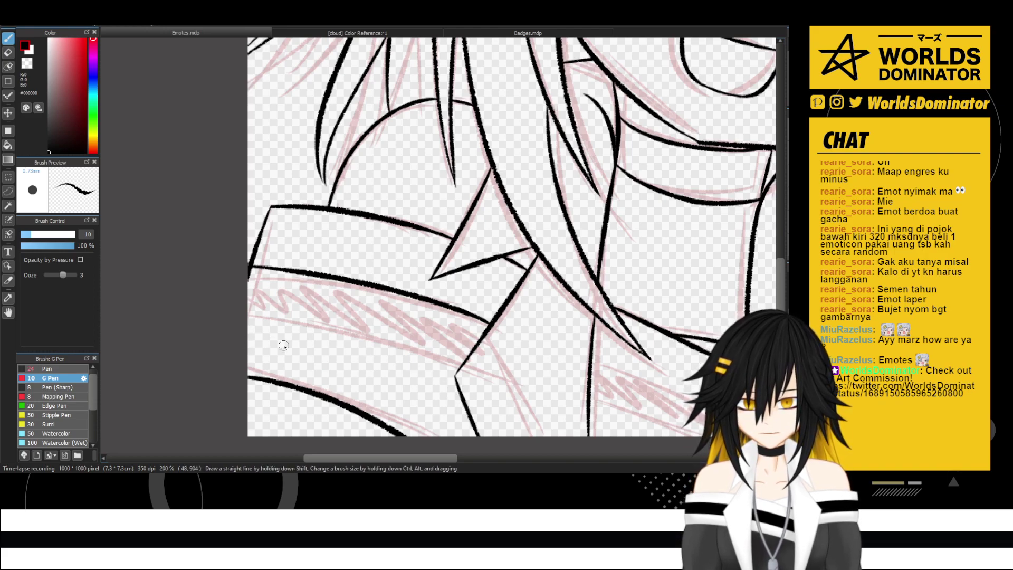
left_click_drag(242, 336, 464, 407)
key("ctrl+z")
left_click_drag(242, 336, 462, 402)
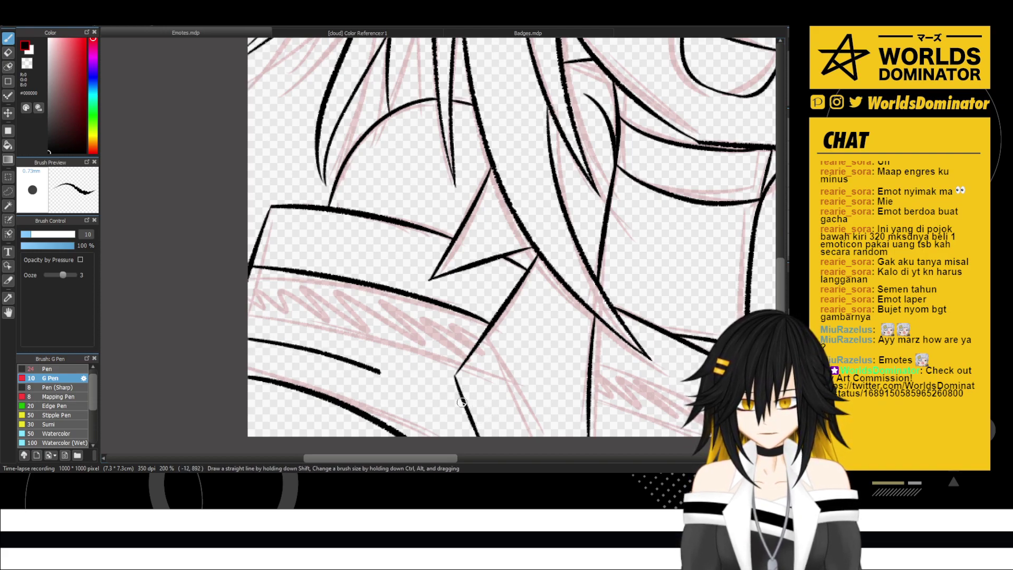
key("ctrl+z")
mouse_move(242, 339)
left_mouse_down()
mouse_move(413, 382)
mouse_move(472, 412)
left_mouse_up()
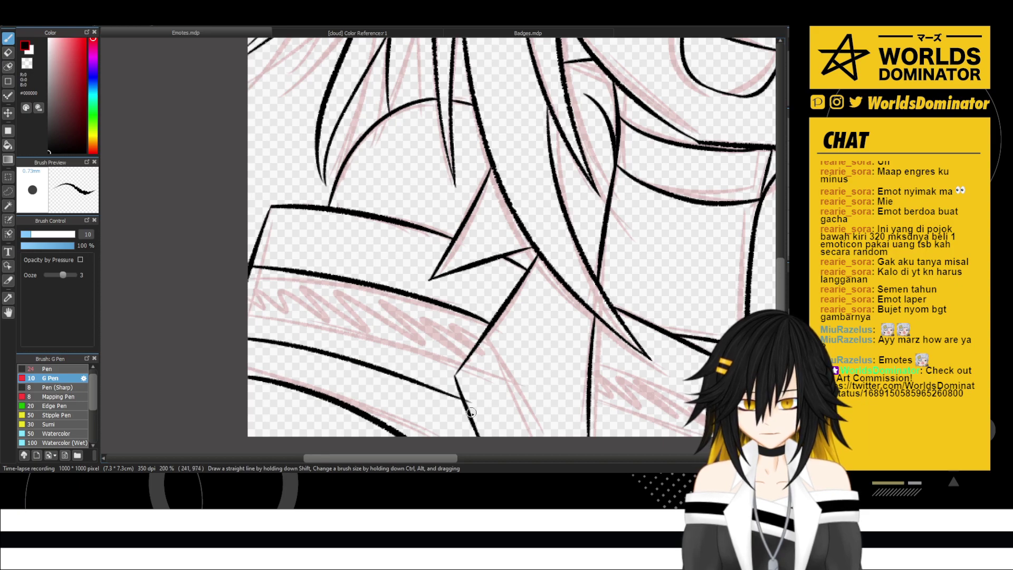
- Erase the tip of the stripe's lower line that extends past the jacket lapel edge
scroll(467, 412, "up", 2)
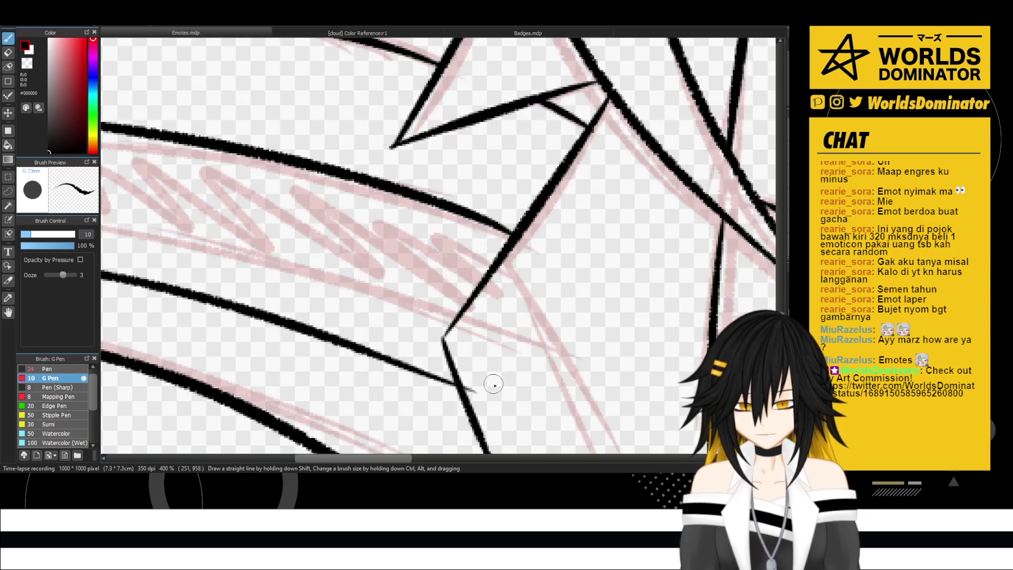
key("e")
left_click_drag(491, 379, 514, 375)
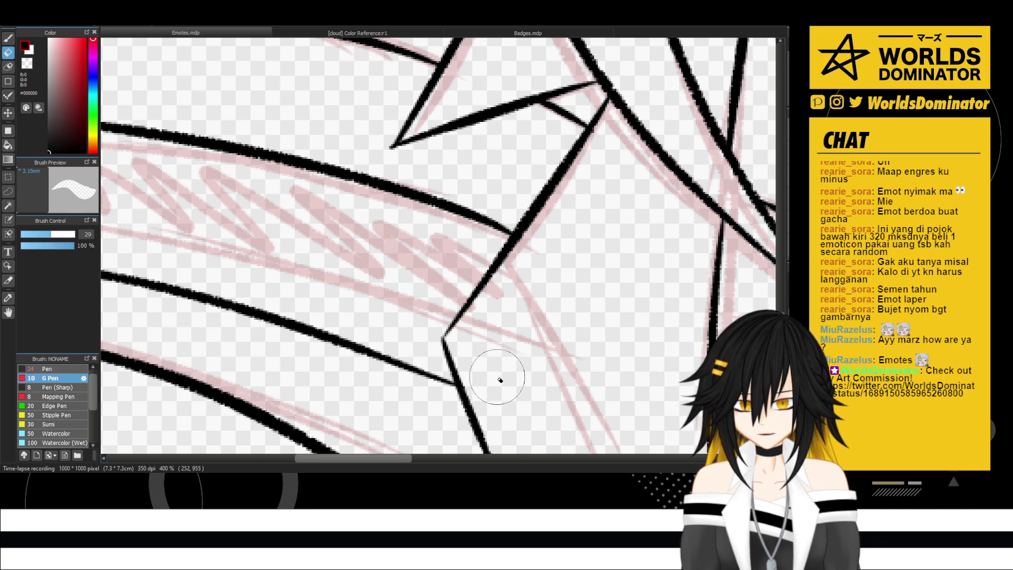
- Ink the upper and lower edges of the stripe on the chest between the two jacket lapels with the G Pen
scroll(518, 381, "down", 2)
left_click_drag(568, 383, 356, 314)
scroll(402, 325, "up", 2)
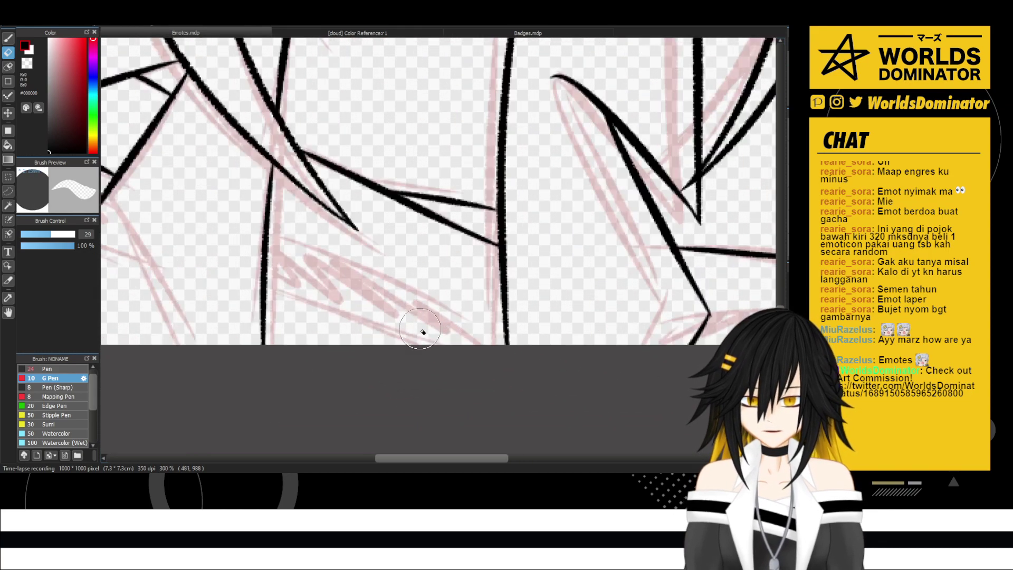
scroll(409, 333, "down", 1)
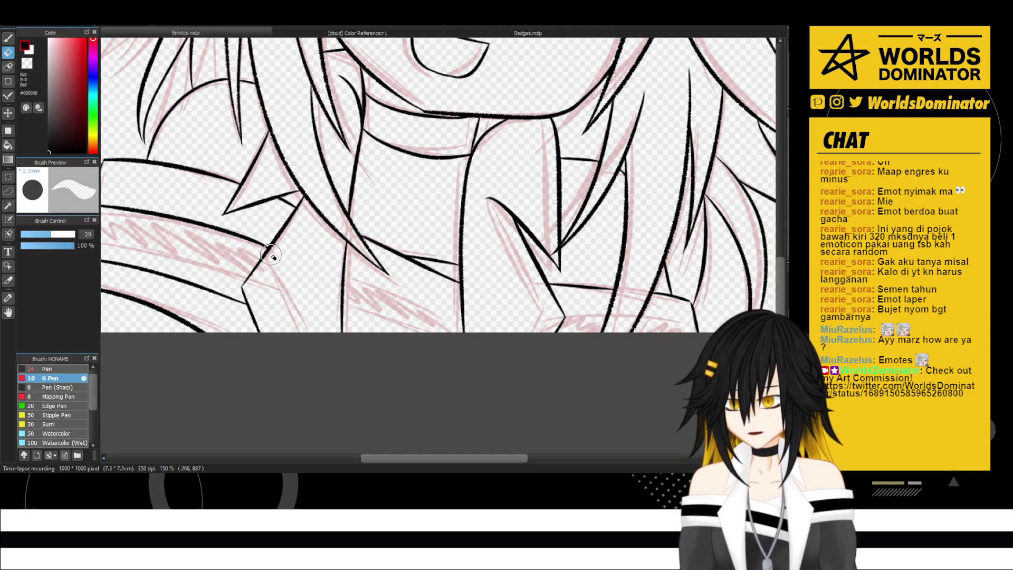
key("b")
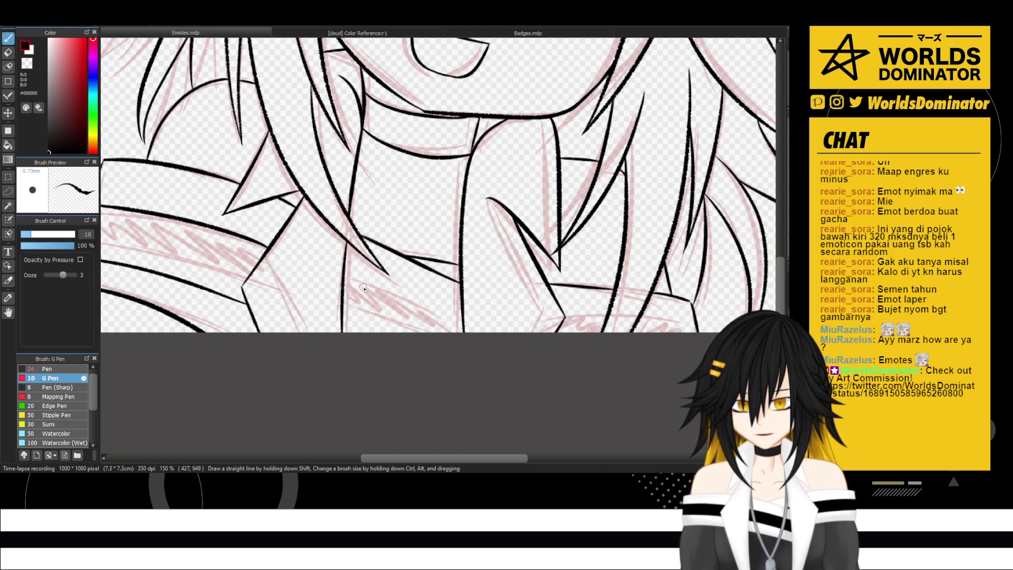
left_click_drag(346, 279, 445, 319)
key("ctrl+z")
left_click_drag(344, 279, 464, 331)
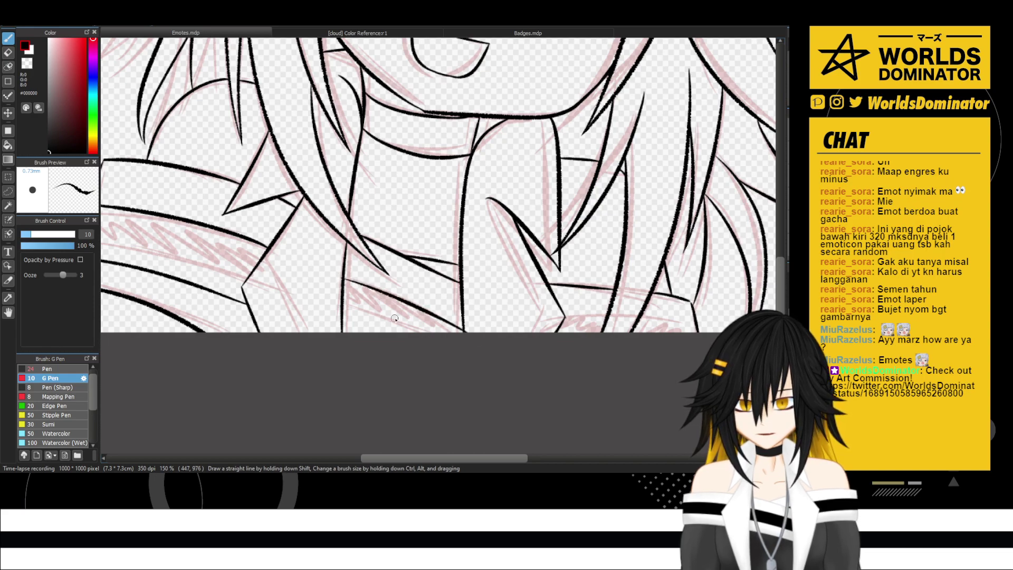
left_click_drag(341, 325, 367, 333)
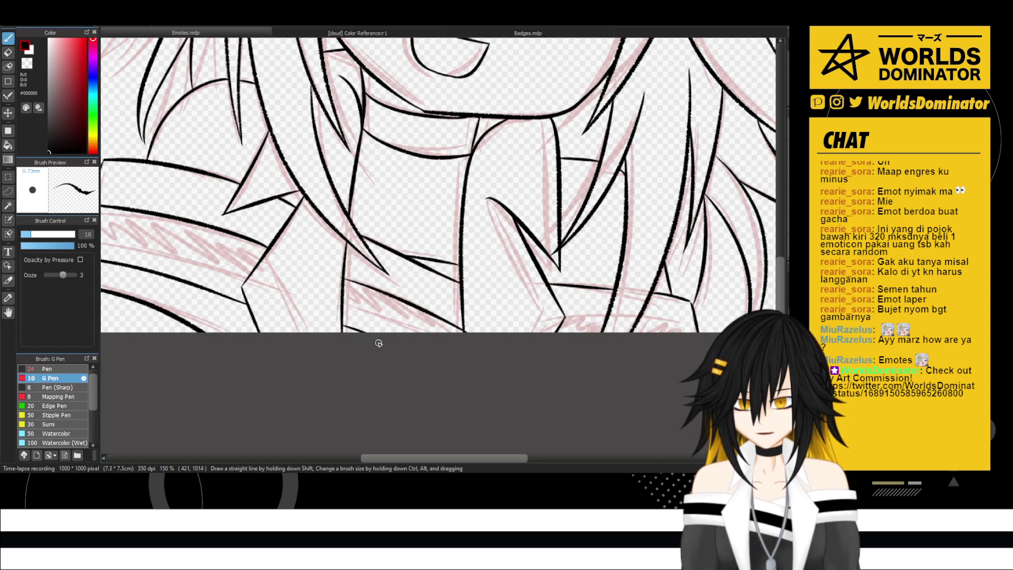
- Ink the stripe's upper edge on the right side of the top in two segments, either side of the hair strand
scroll(379, 344, "up", 2)
key("e")
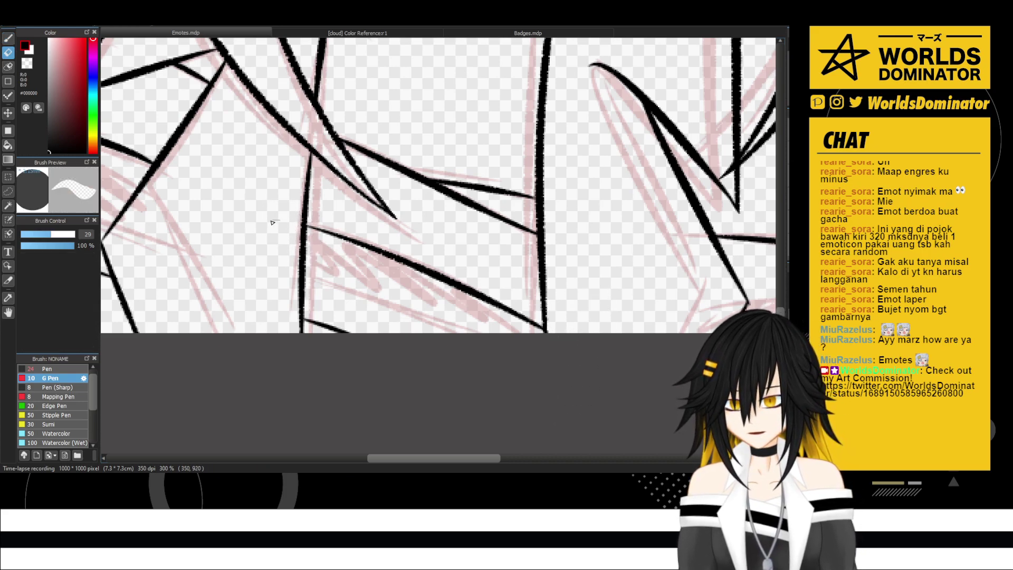
scroll(275, 226, "down", 3)
scroll(459, 237, "up", 3)
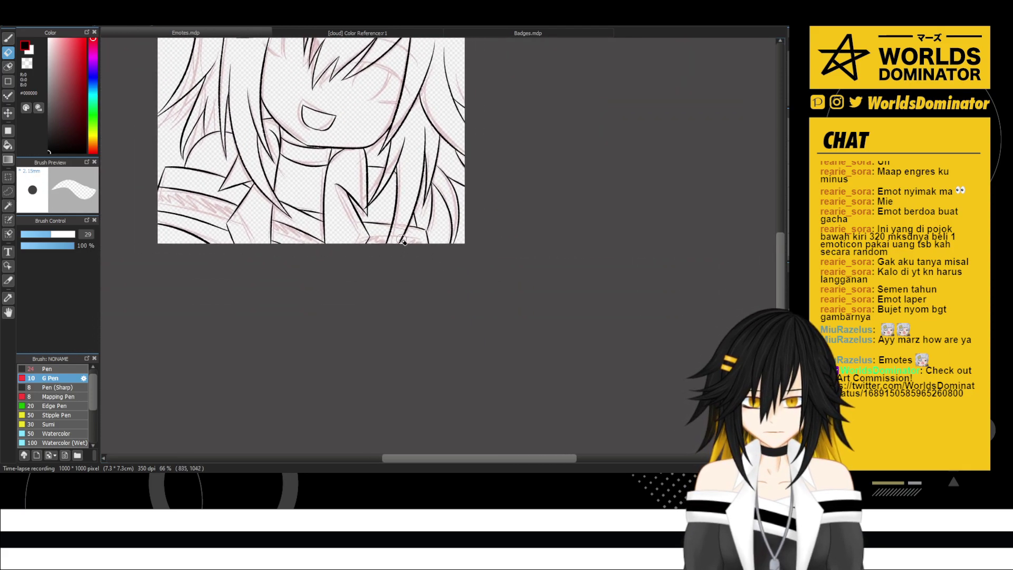
key("b")
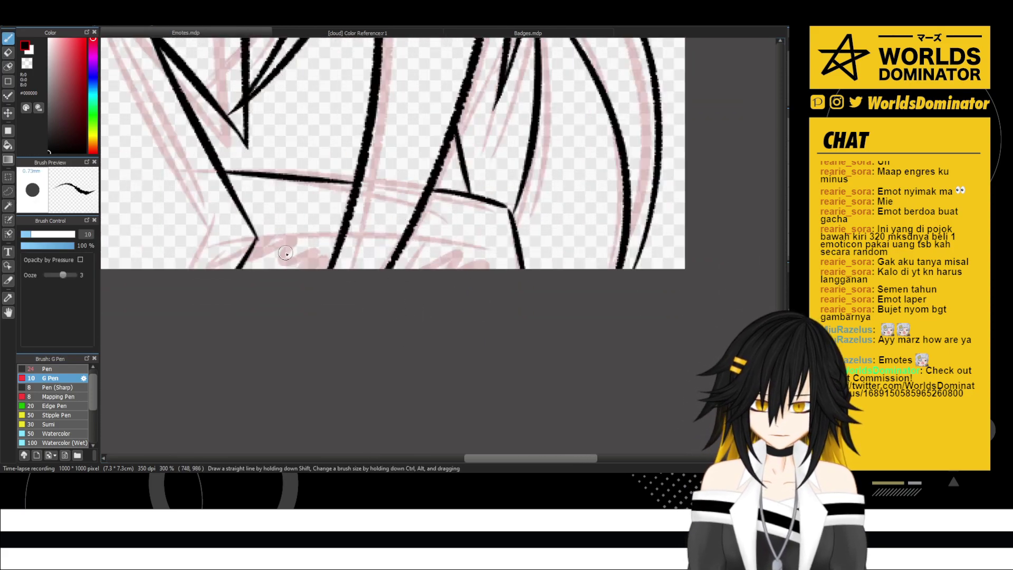
left_click_drag(256, 246, 331, 242)
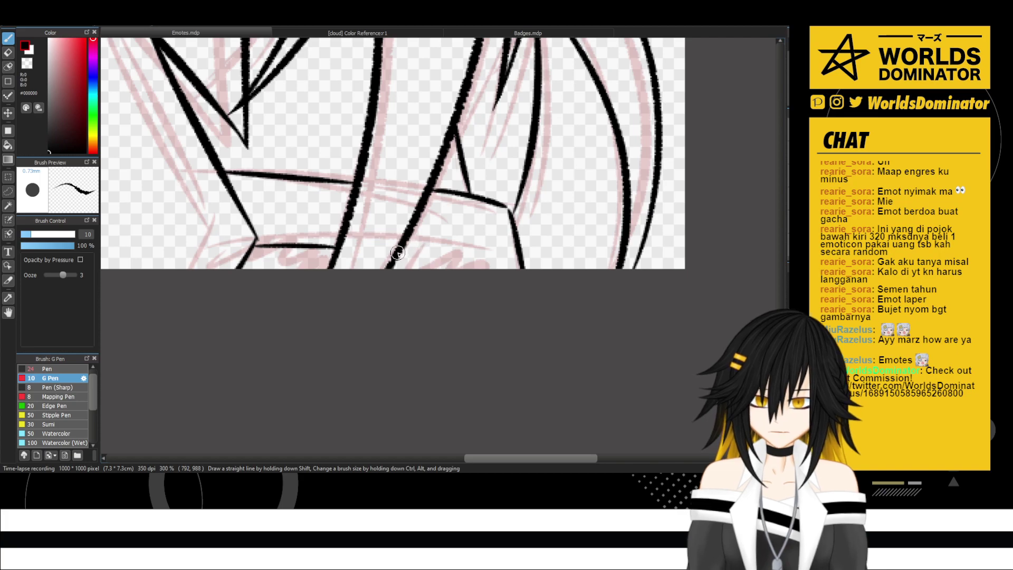
left_click_drag(398, 253, 511, 256)
key("ctrl+z")
left_click_drag(400, 255, 521, 266)
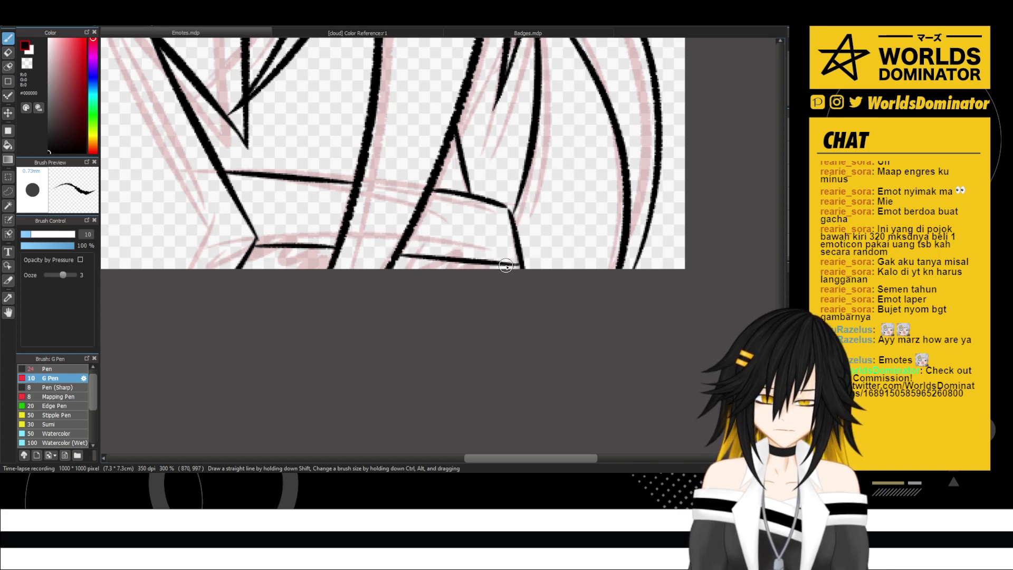
- Rotate the pink eye sketch slightly counter-clockwise and nudge it into alignment with the tilted face
scroll(506, 265, "down", 5)
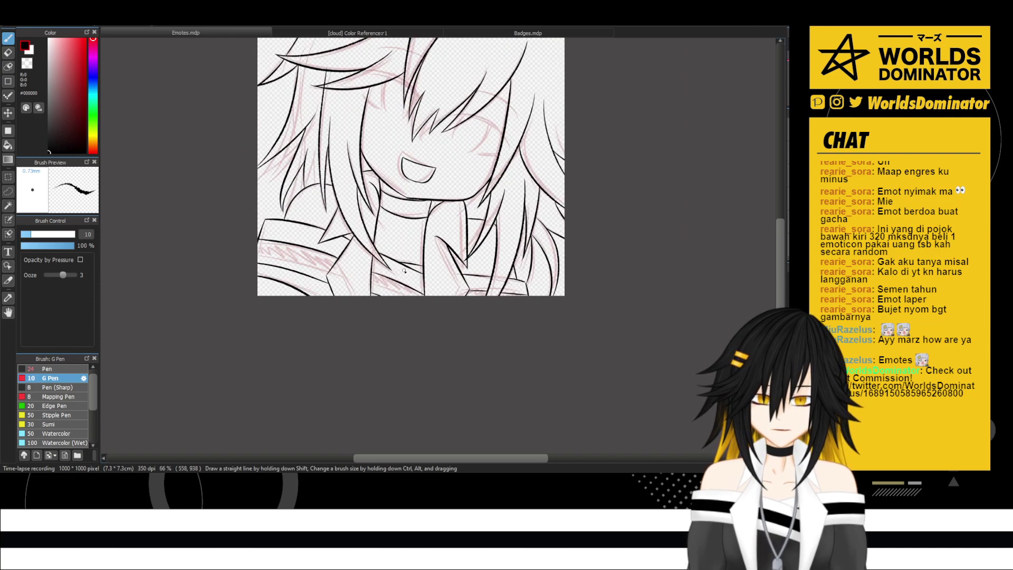
scroll(401, 245, "down", 1)
scroll(422, 150, "up", 1)
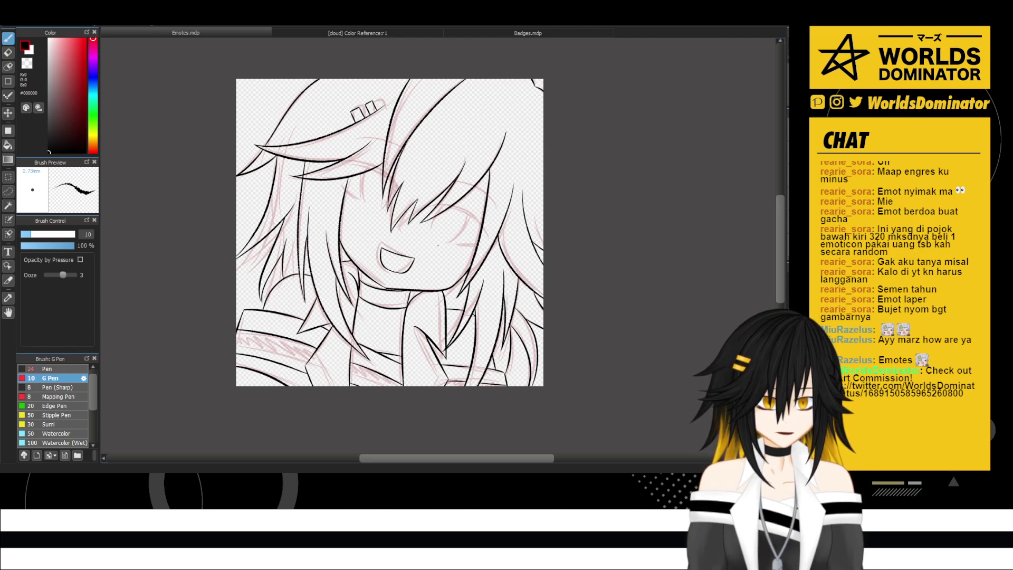
mouse_move(438, 245)
left_mouse_down()
mouse_move(477, 242)
mouse_move(460, 213)
mouse_move(477, 243)
left_mouse_up()
scroll(520, 116, "up", 2)
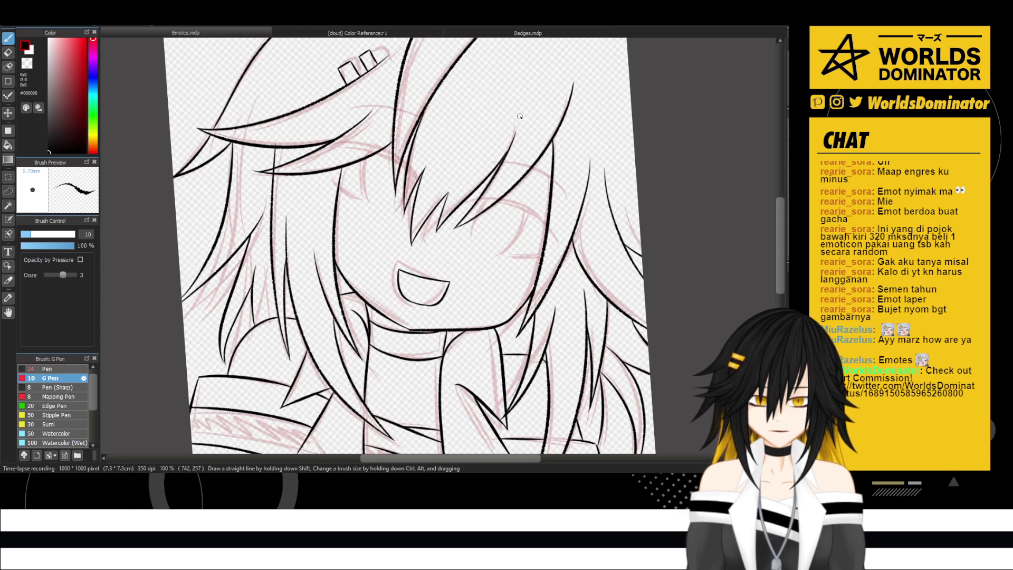
left_click_drag(525, 115, 532, 94)
scroll(533, 94, "down", 2)
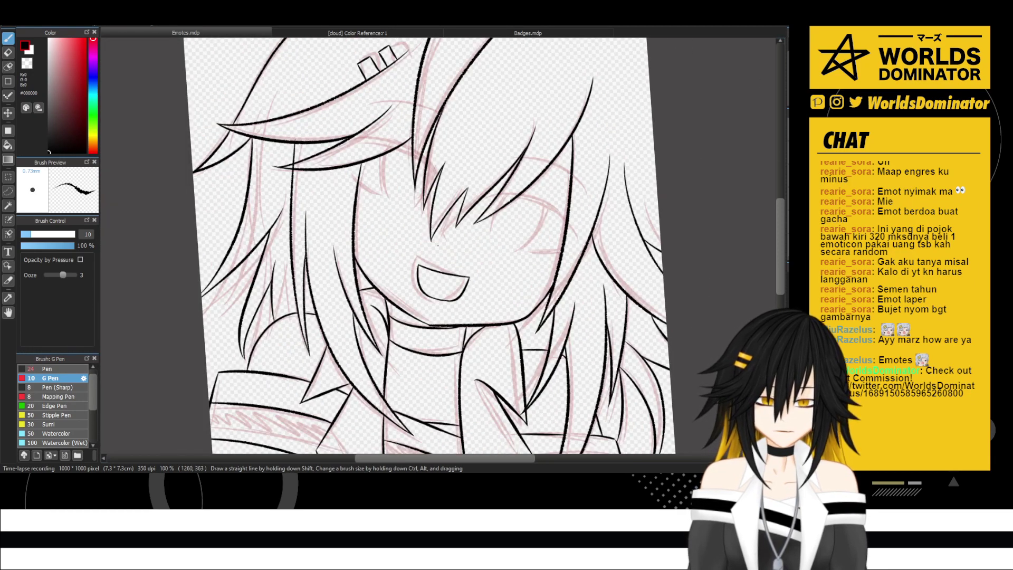
left_click_drag(438, 245, 474, 230)
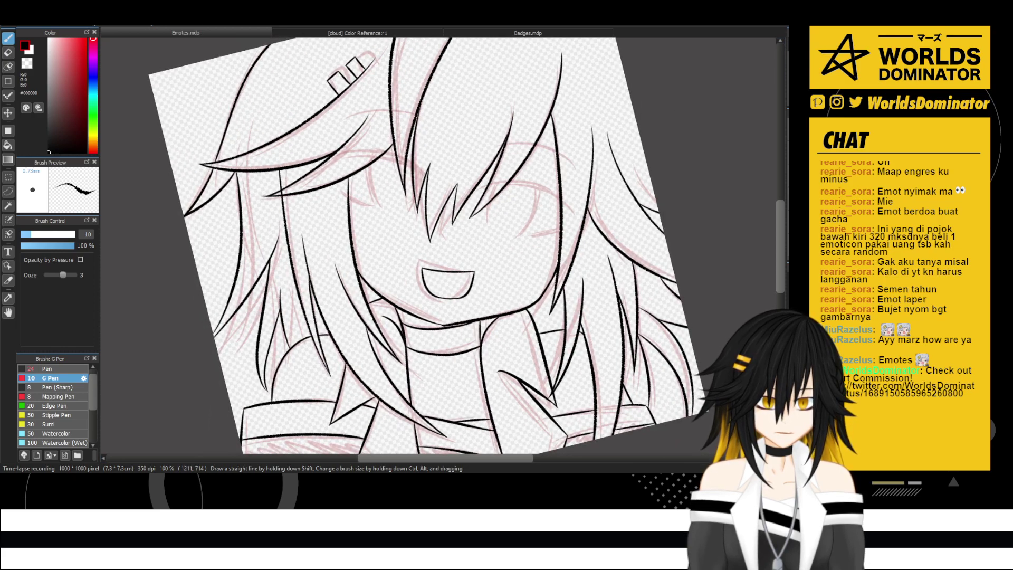
key("ctrl+t")
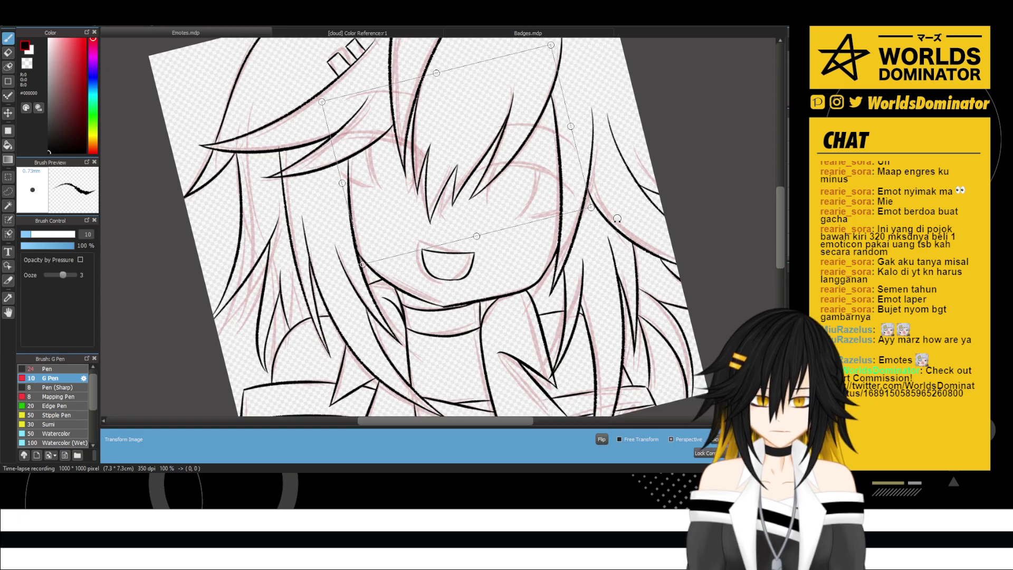
left_click_drag(617, 218, 617, 203)
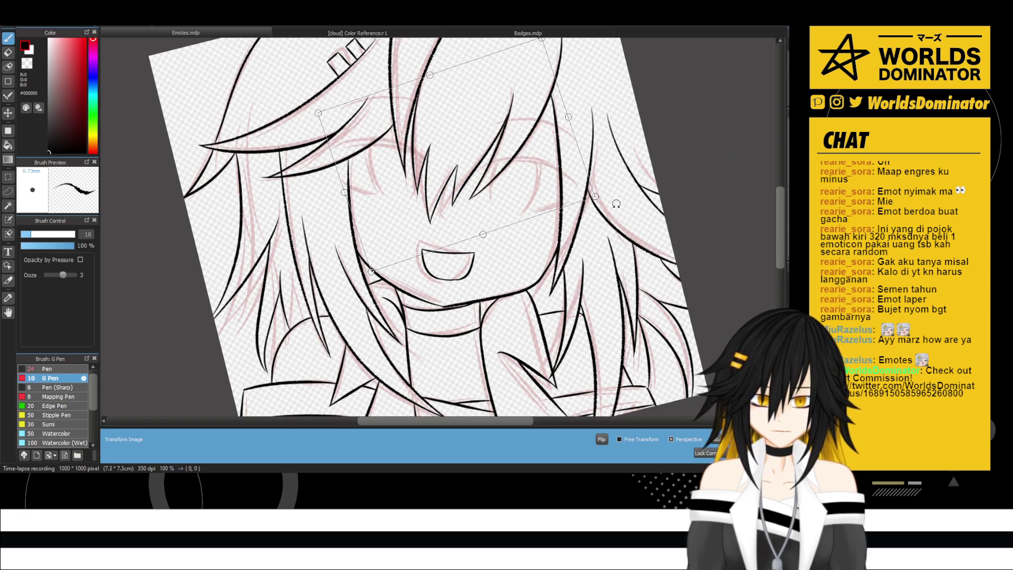
left_click_drag(549, 193, 550, 195)
key("Return")
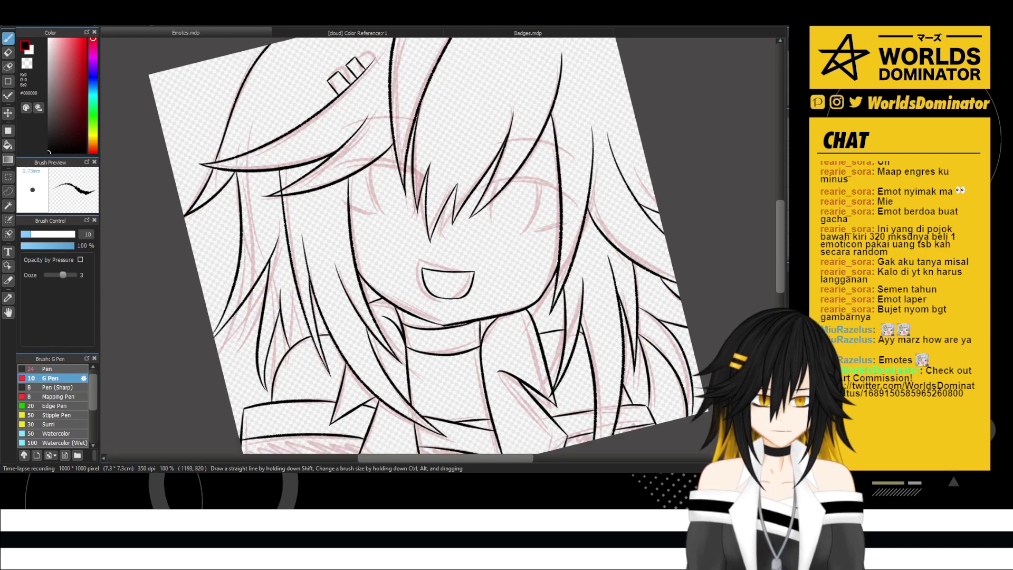
- Ink the left-hand eye's lower lash line with overlapping tapered G Pen strokes, redoing unsatisfactory ones
scroll(396, 187, "up", 4)
left_click_drag(410, 253, 340, 268)
mouse_move(274, 259)
left_mouse_down()
mouse_move(359, 309)
mouse_move(431, 308)
left_mouse_up()
key("ctrl+z")
left_click_drag(290, 280, 379, 297)
key("ctrl+z")
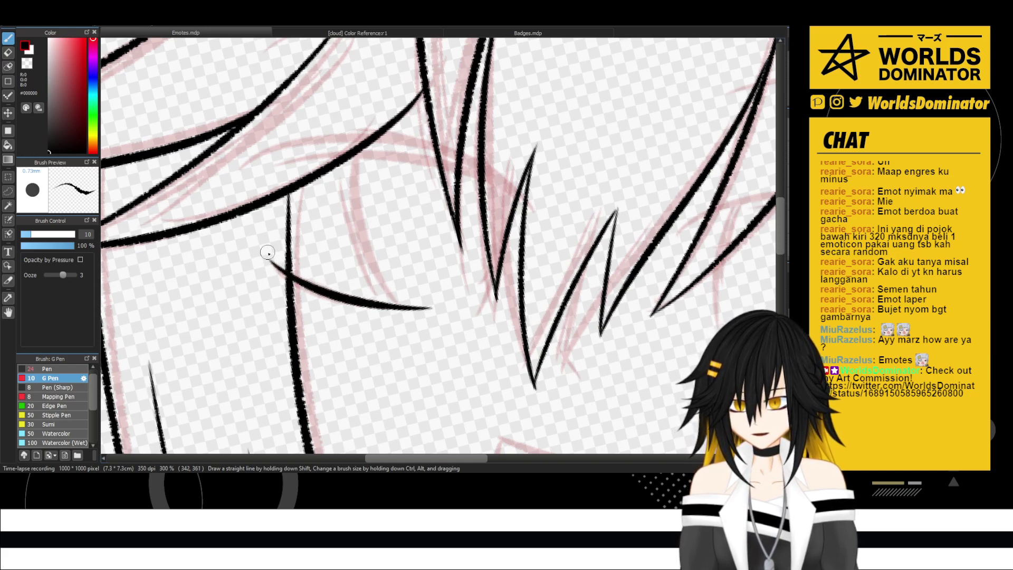
left_click_drag(268, 252, 369, 297)
key("ctrl+z")
left_click_drag(279, 261, 369, 302)
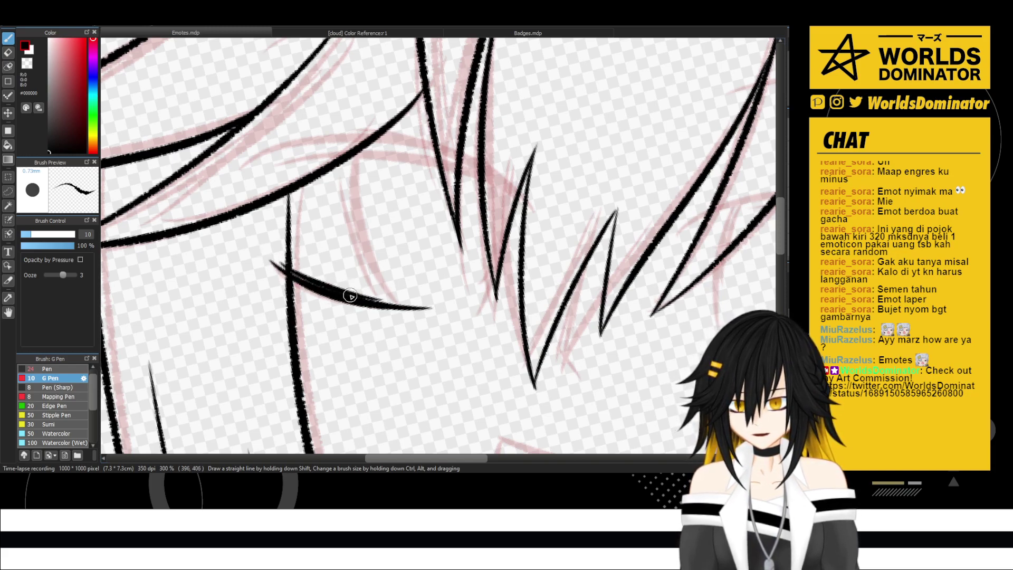
key("ctrl+z")
left_click_drag(271, 248, 350, 293)
left_click_drag(299, 274, 407, 301)
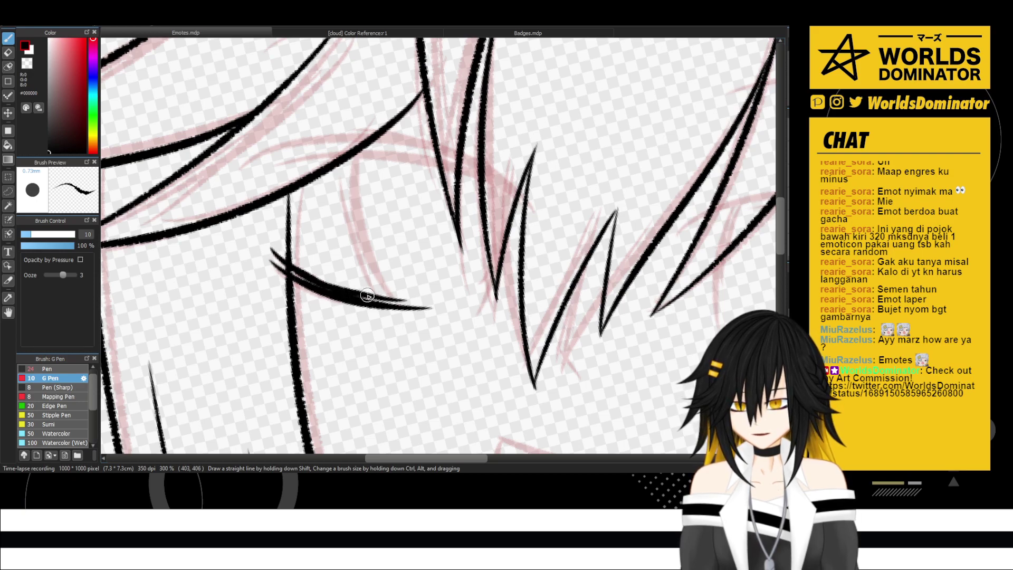
key("ctrl+z")
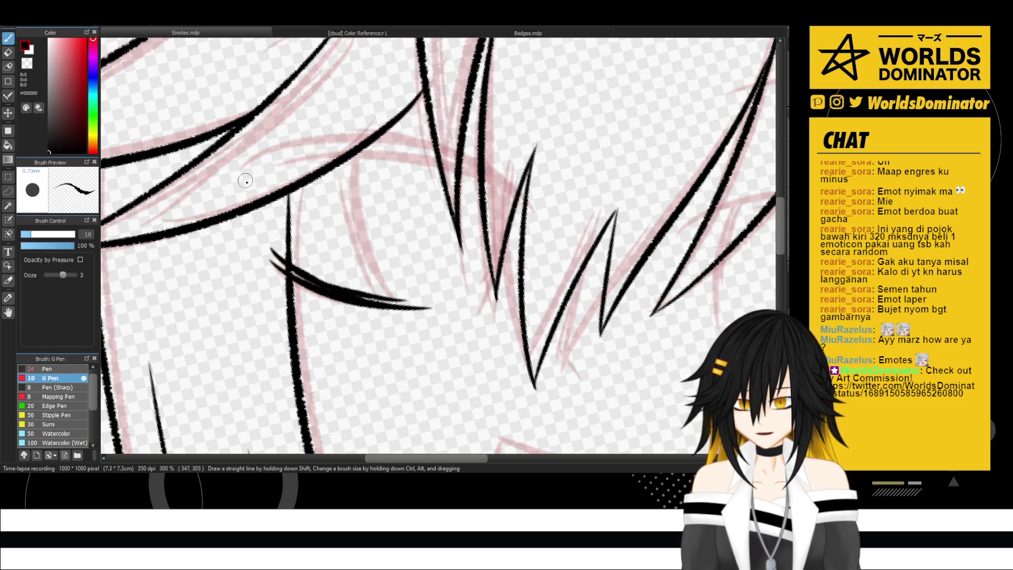
- Ink the left-hand eye's upper lash line as a thick arc with layered strokes, flaring spiky lashes at its outer corner
mouse_move(244, 181)
left_mouse_down()
mouse_move(401, 156)
mouse_move(533, 197)
left_mouse_up()
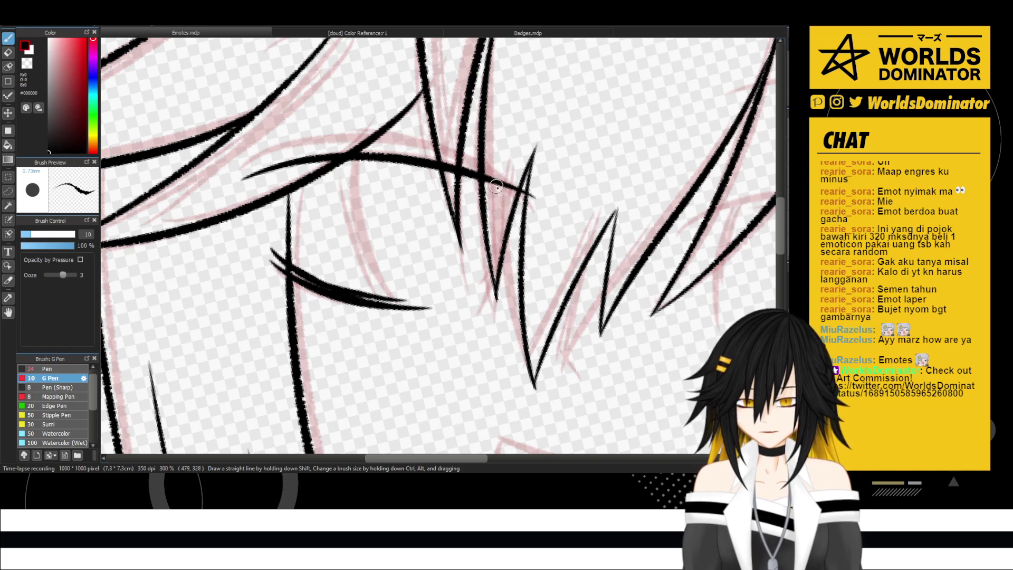
left_click_drag(454, 171, 536, 216)
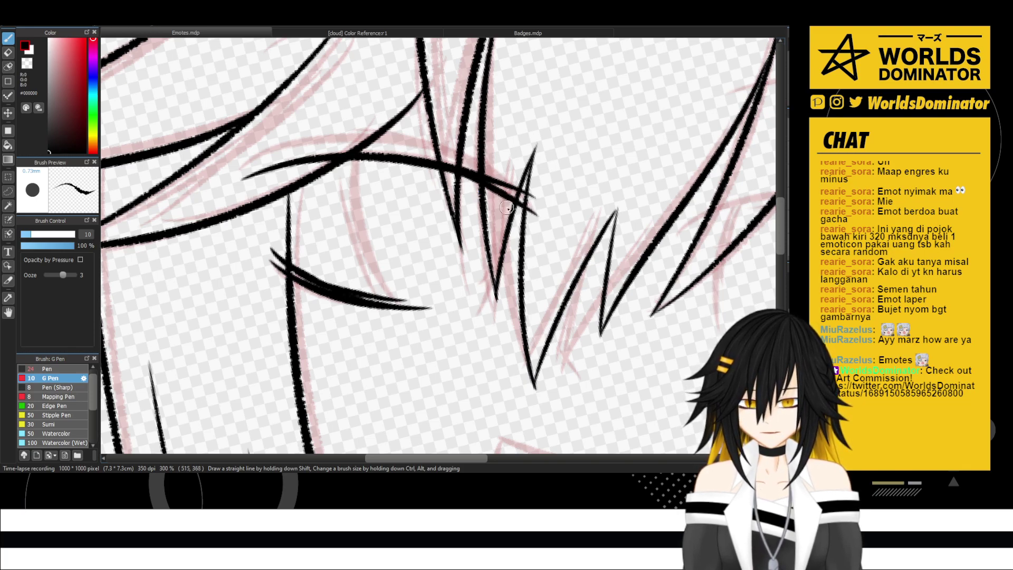
left_click_drag(353, 153, 224, 206)
key("ctrl+z")
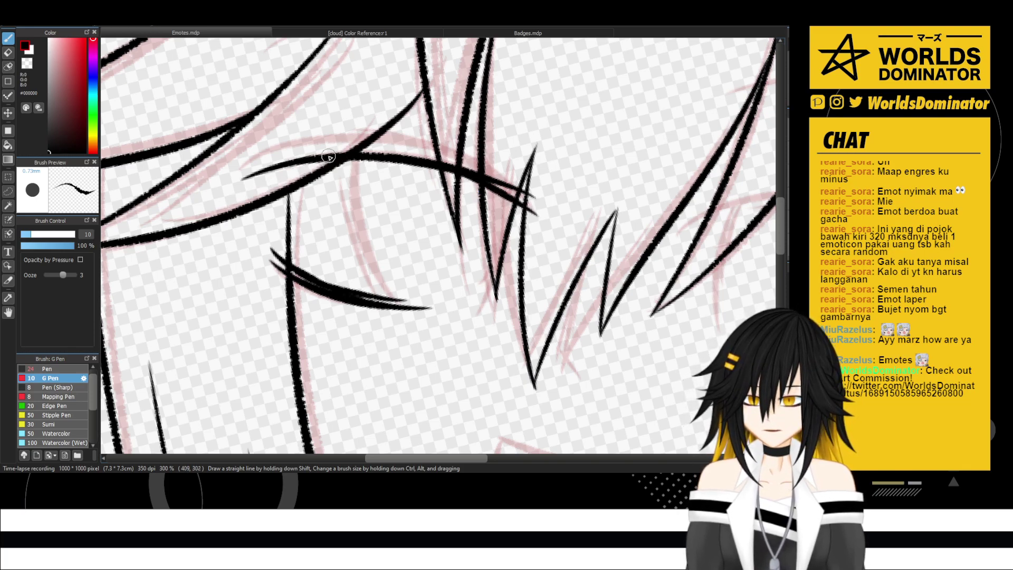
mouse_move(331, 157)
left_mouse_down()
mouse_move(244, 196)
mouse_move(416, 145)
left_mouse_up()
key("ctrl+z")
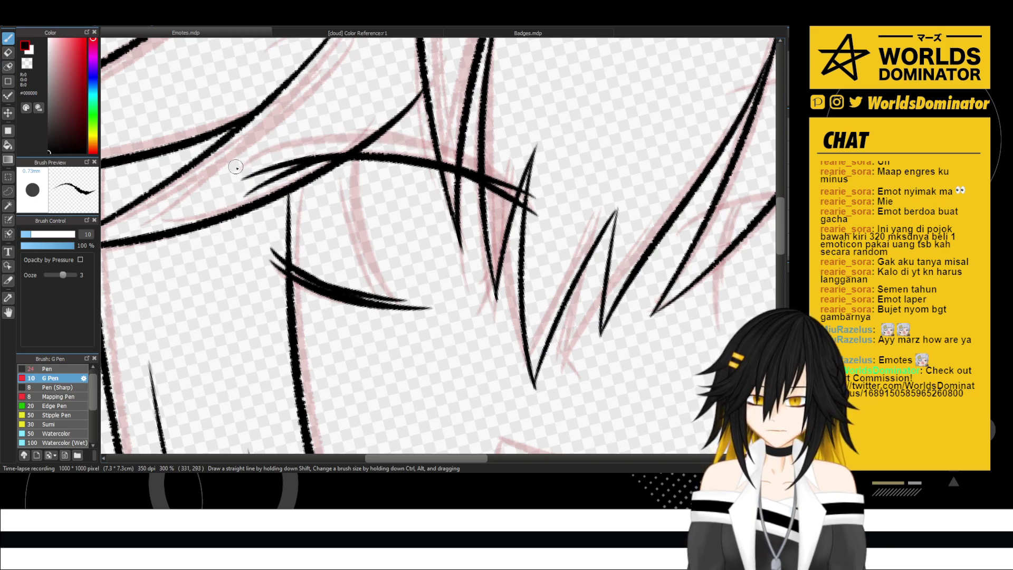
left_click_drag(236, 167, 467, 171)
left_click_drag(249, 166, 419, 151)
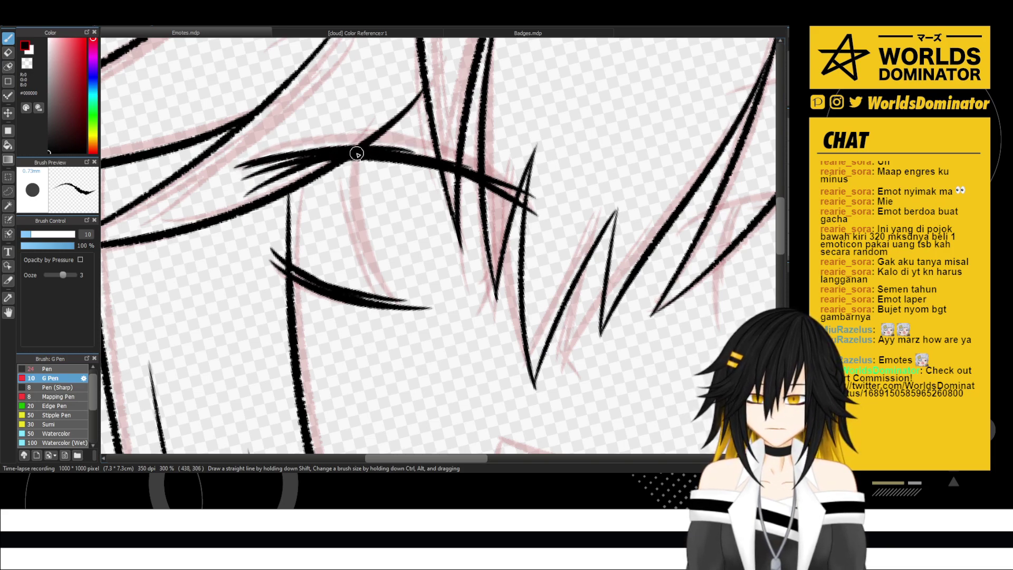
mouse_move(276, 160)
left_mouse_down()
mouse_move(429, 152)
mouse_move(514, 186)
left_mouse_up()
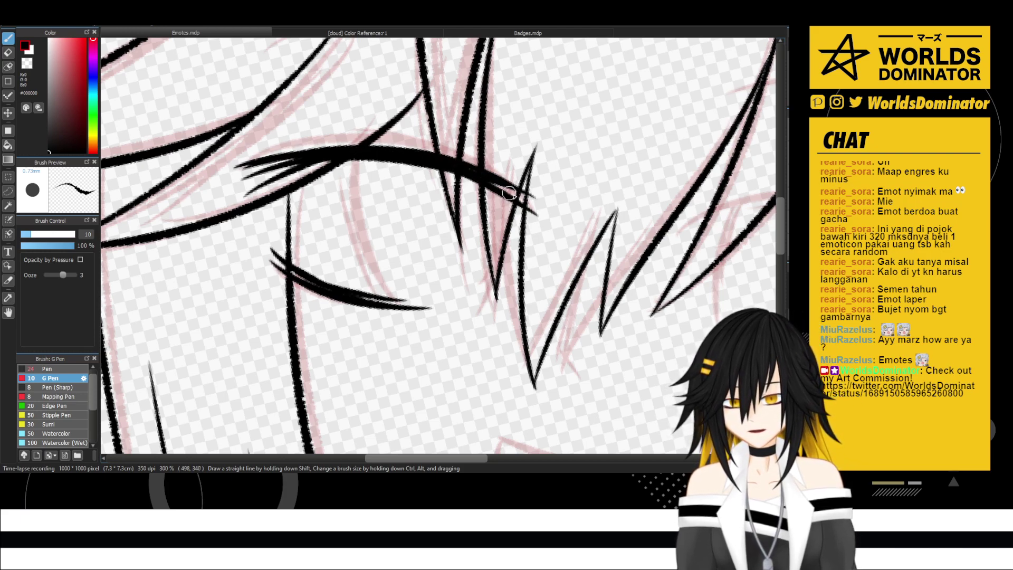
mouse_move(262, 181)
left_mouse_down()
mouse_move(327, 157)
mouse_move(263, 181)
mouse_move(321, 150)
mouse_move(259, 167)
mouse_move(309, 154)
mouse_move(265, 168)
mouse_move(299, 156)
left_mouse_up()
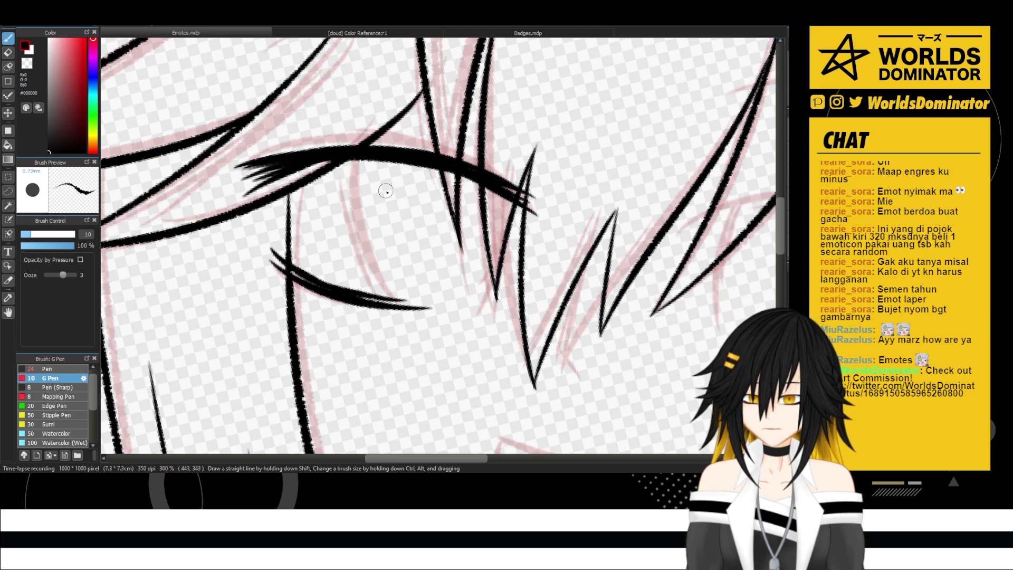
- Ink the two curved sides of the left-hand eye's iris between the upper and lower lash lines
left_click_drag(361, 152, 398, 298)
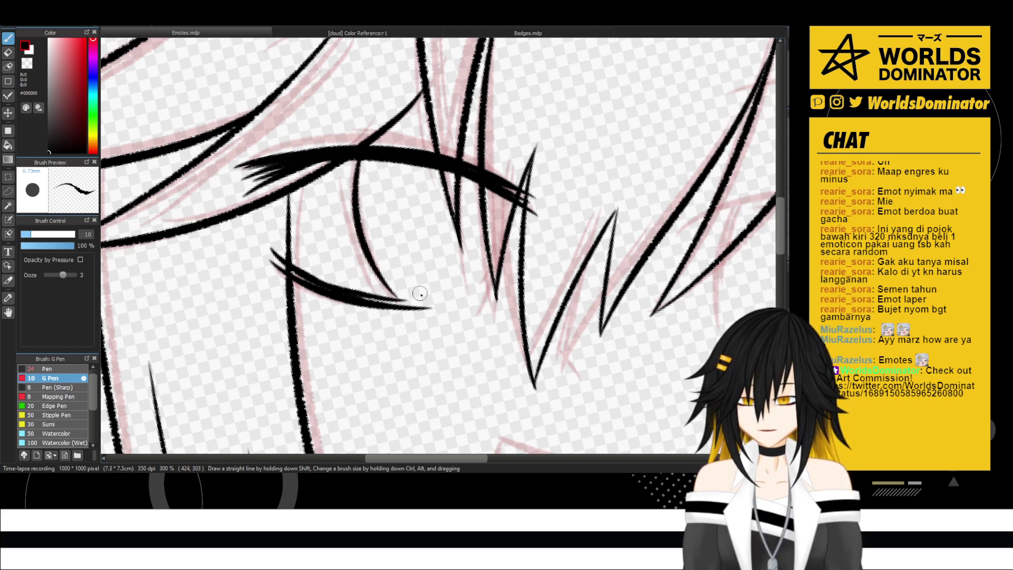
left_click_drag(477, 184, 461, 311)
key("ctrl+z")
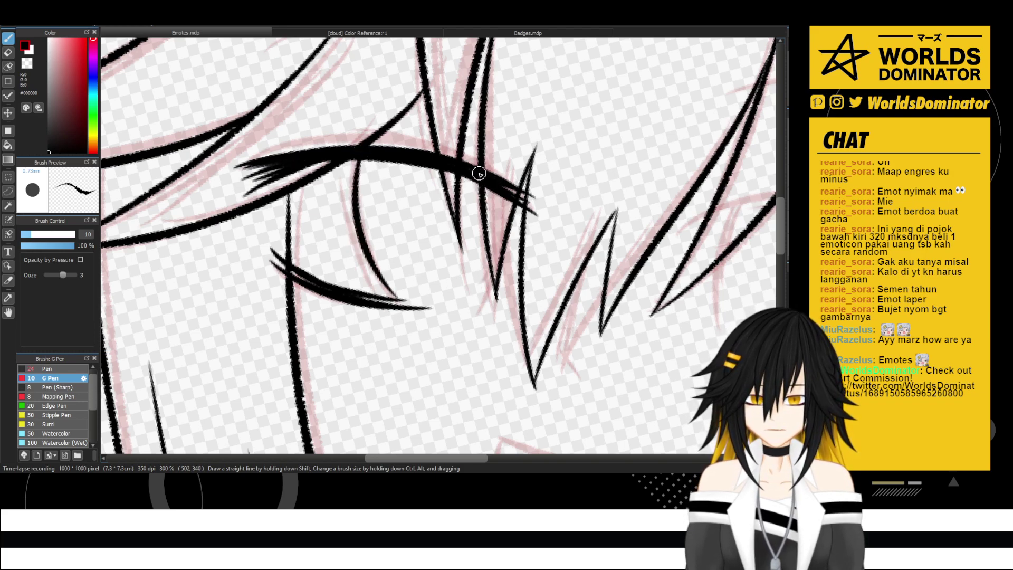
left_click_drag(482, 169, 469, 301)
- Mirror a copy of the inked left-hand eye, rotate it clockwise and place it over the right-hand eye sketch
scroll(461, 263, "down", 3)
left_click_drag(523, 260, 461, 221)
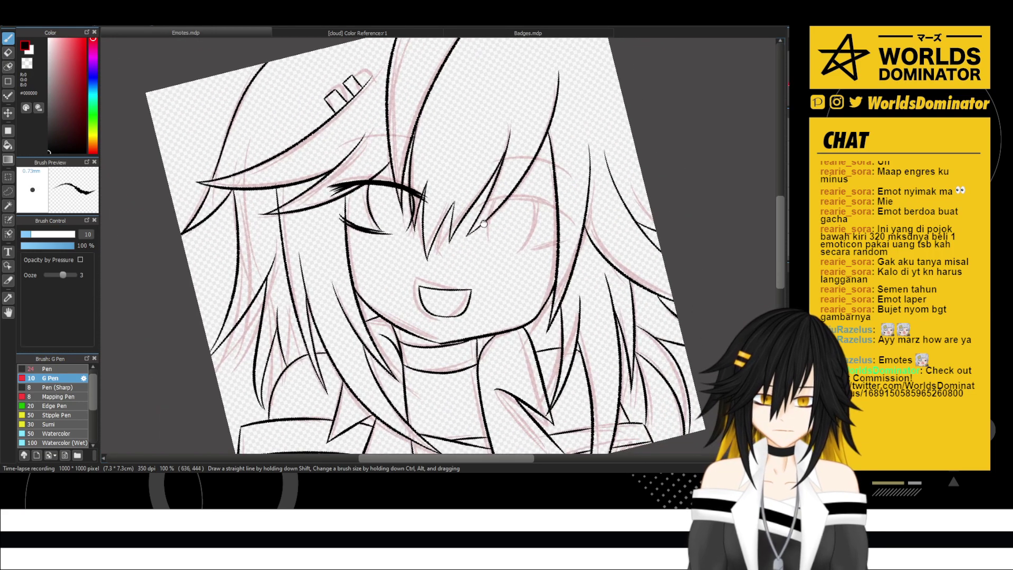
scroll(484, 223, "up", 1)
key("ctrl+t")
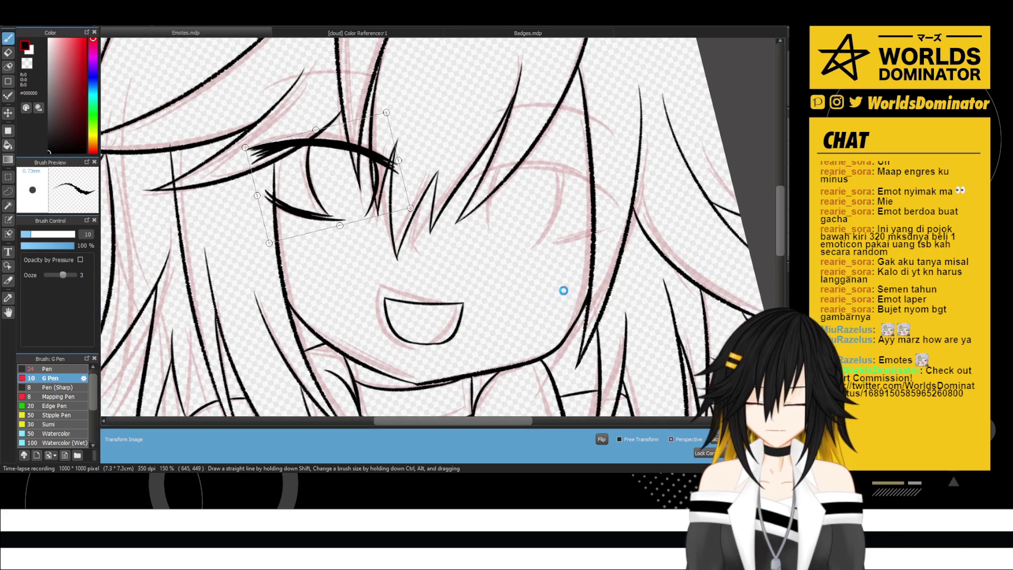
left_click(604, 441)
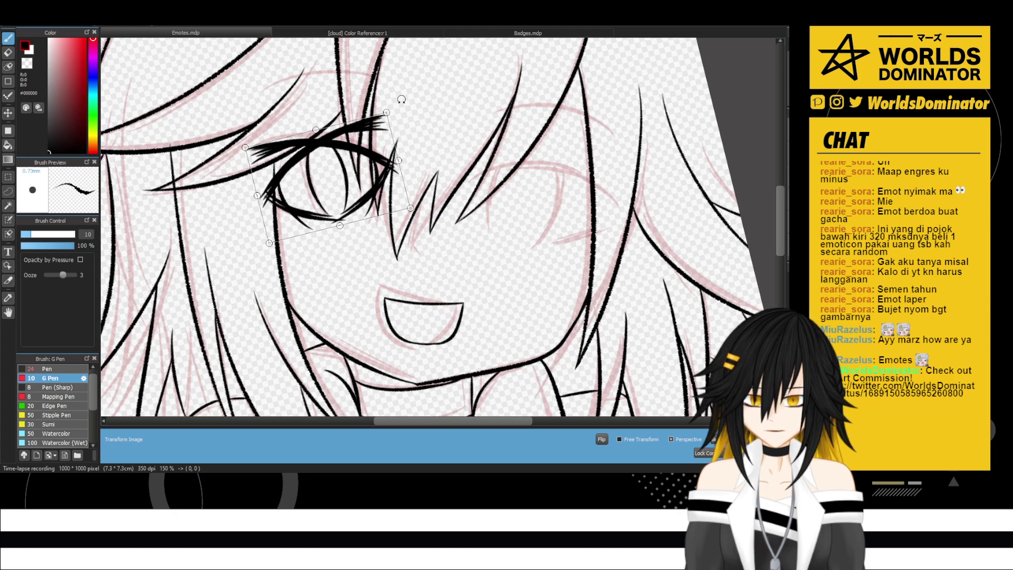
left_click_drag(401, 100, 431, 161)
mouse_move(367, 169)
left_mouse_down()
mouse_move(607, 207)
mouse_move(534, 174)
left_mouse_up()
scroll(573, 188, "down", 3)
scroll(587, 193, "up", 2)
left_click_drag(641, 175, 639, 177)
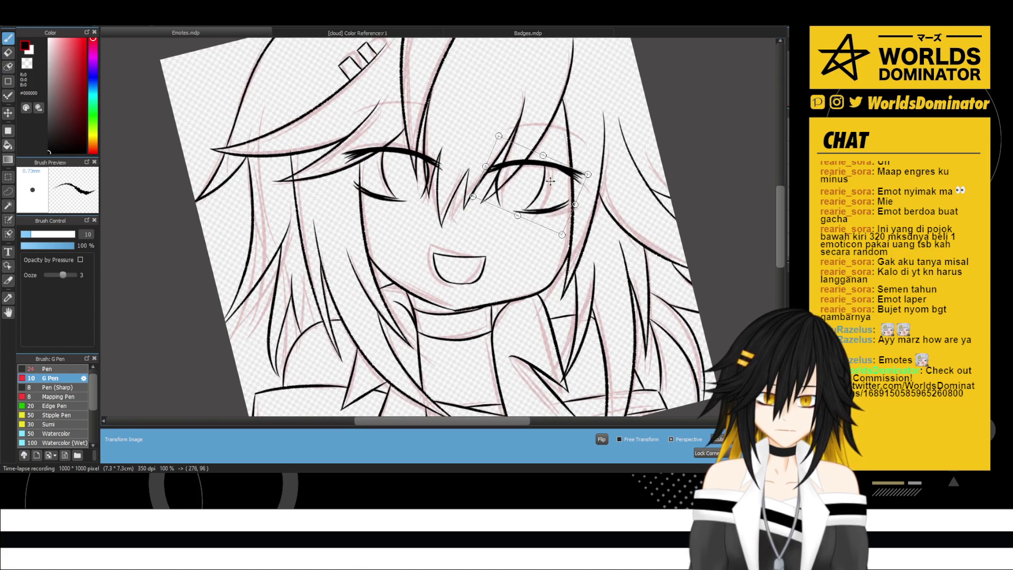
left_click_drag(526, 175, 529, 175)
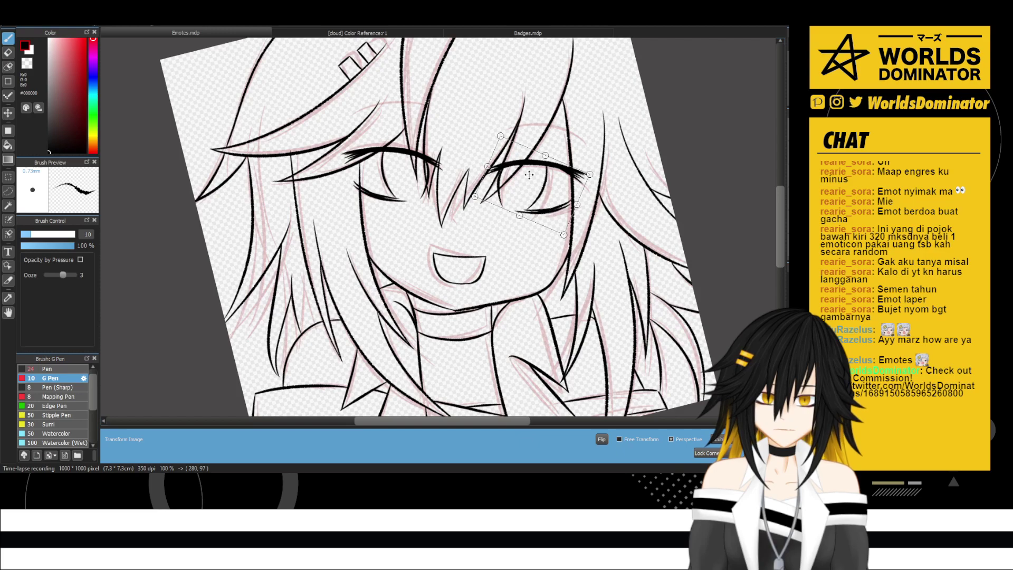
key("Return")
- Merge the two eye layers and shift both inked eyes slightly to the left on the face
scroll(530, 211, "down", 2)
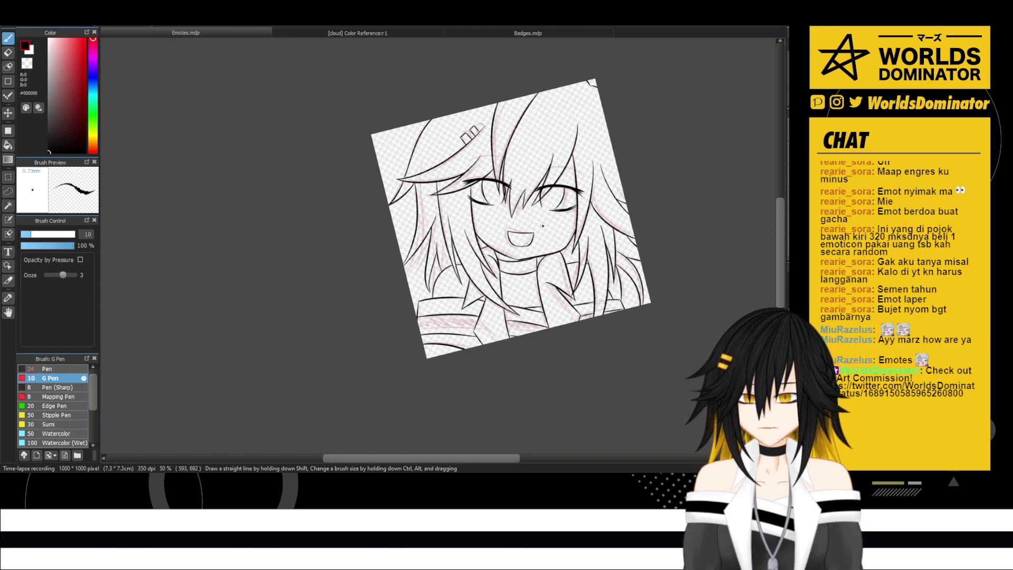
key("ctrl+plus")
key("ctrl+plus")
scroll(596, 328, "up", 1)
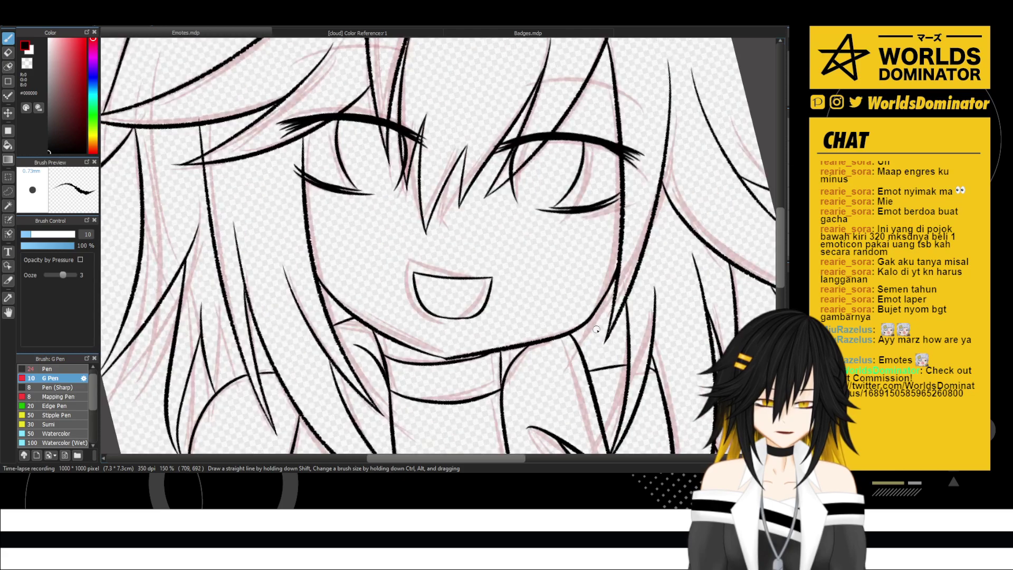
scroll(595, 290, "down", 1)
left_click_drag(595, 285, 551, 295)
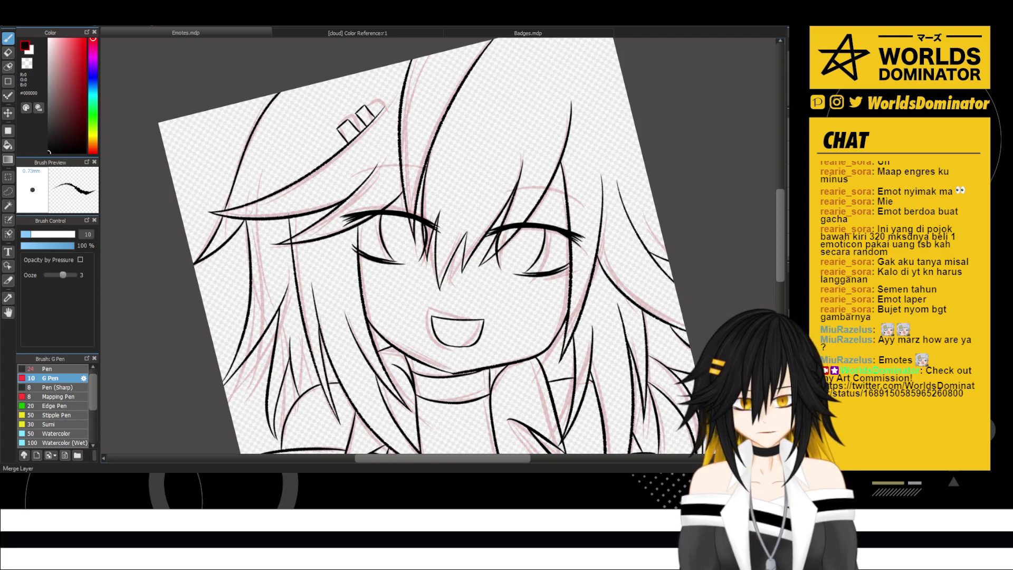
scroll(569, 247, "up", 2)
key("ctrl+t")
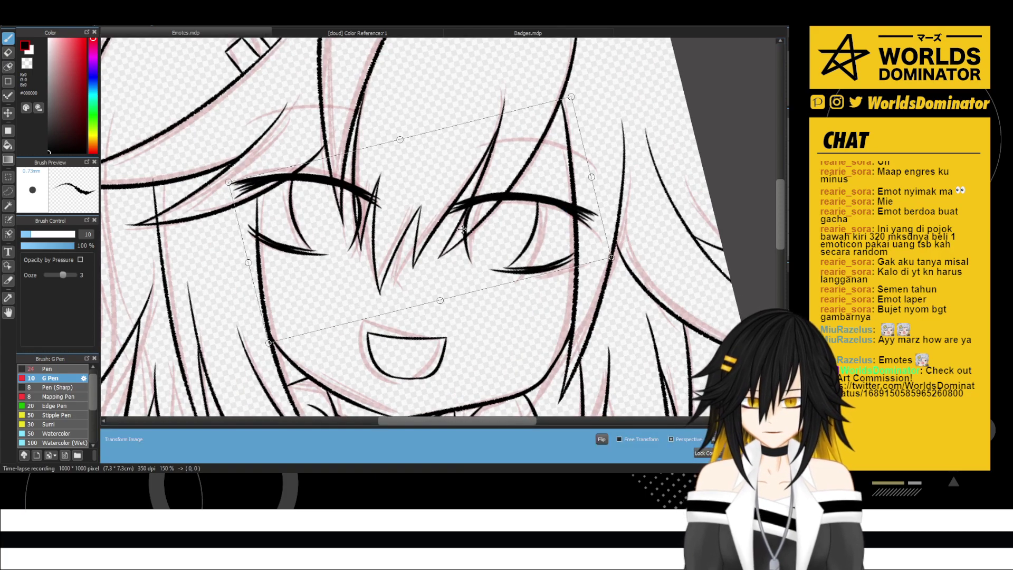
left_click_drag(481, 244, 476, 244)
key("Return")
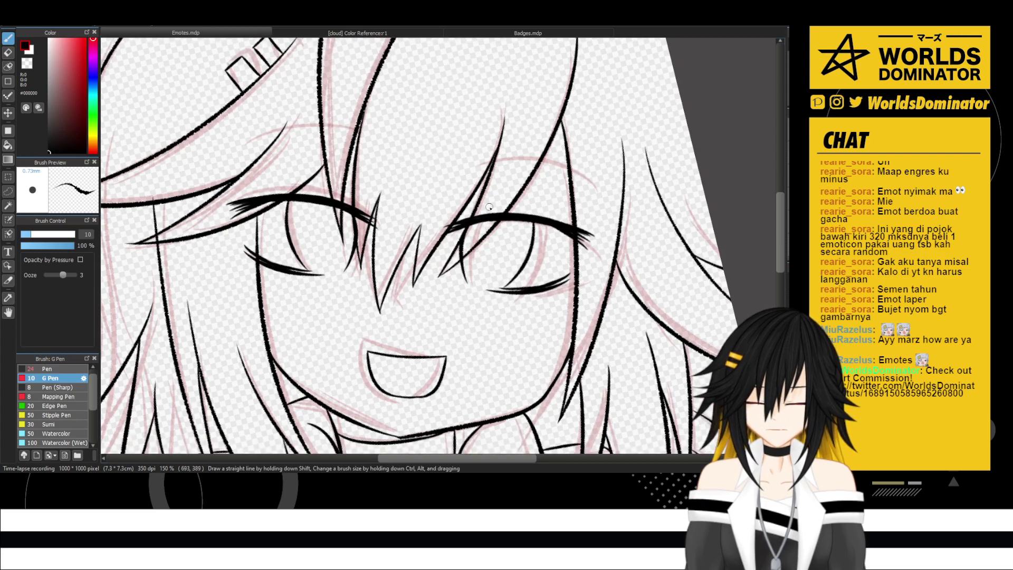
- Ink both eyebrows as thin tapered arcs over the sketch lines above the eyes
mouse_move(251, 154)
left_mouse_down()
mouse_move(336, 150)
mouse_move(353, 165)
left_mouse_up()
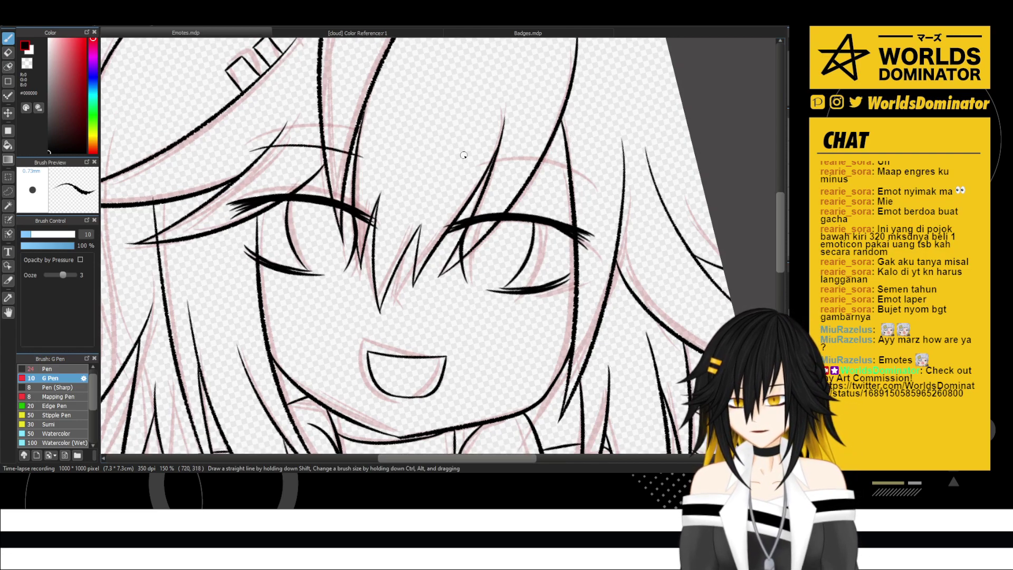
left_click_drag(553, 159, 581, 174)
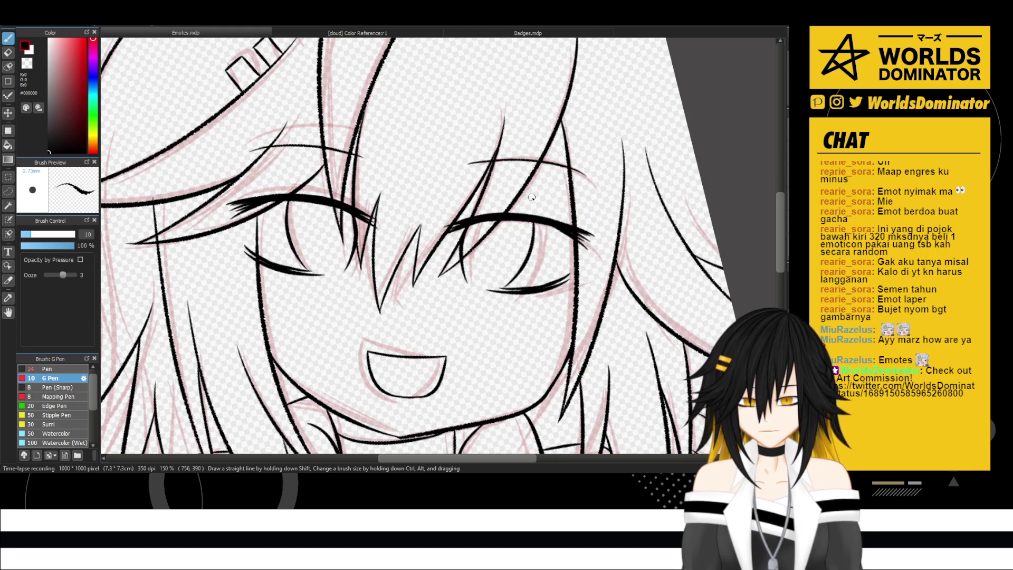
scroll(532, 197, "down", 3)
scroll(537, 205, "up", 3)
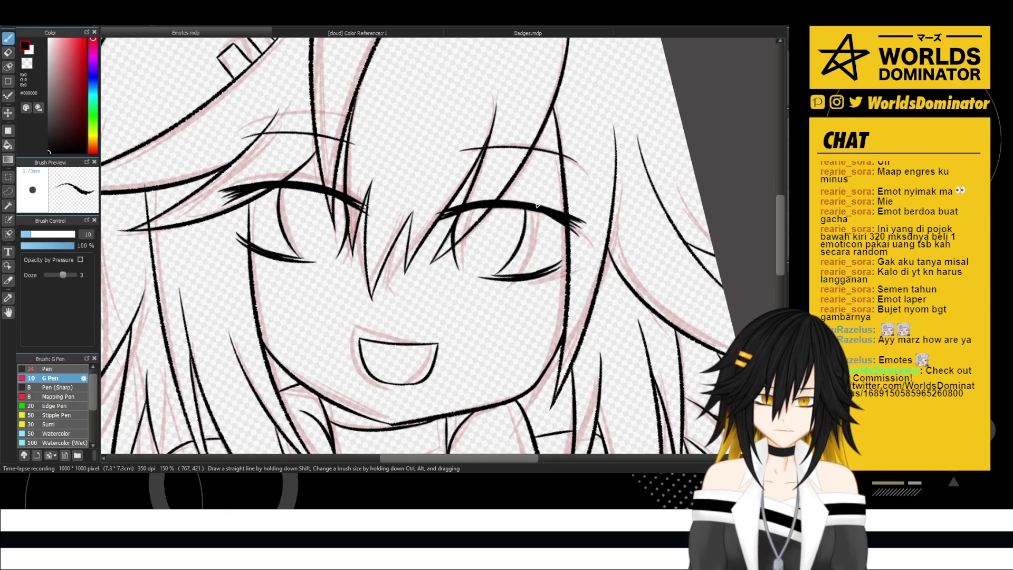
scroll(526, 281, "down", 3)
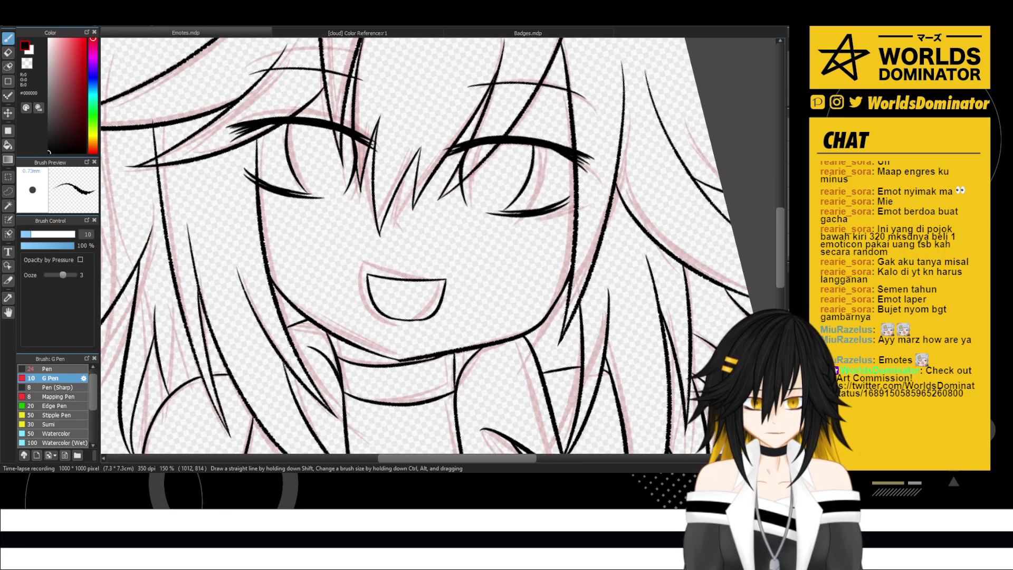
- Erase the inked jaw line above the raised hand, from the lower cheek to the chin
scroll(505, 326, "up", 2)
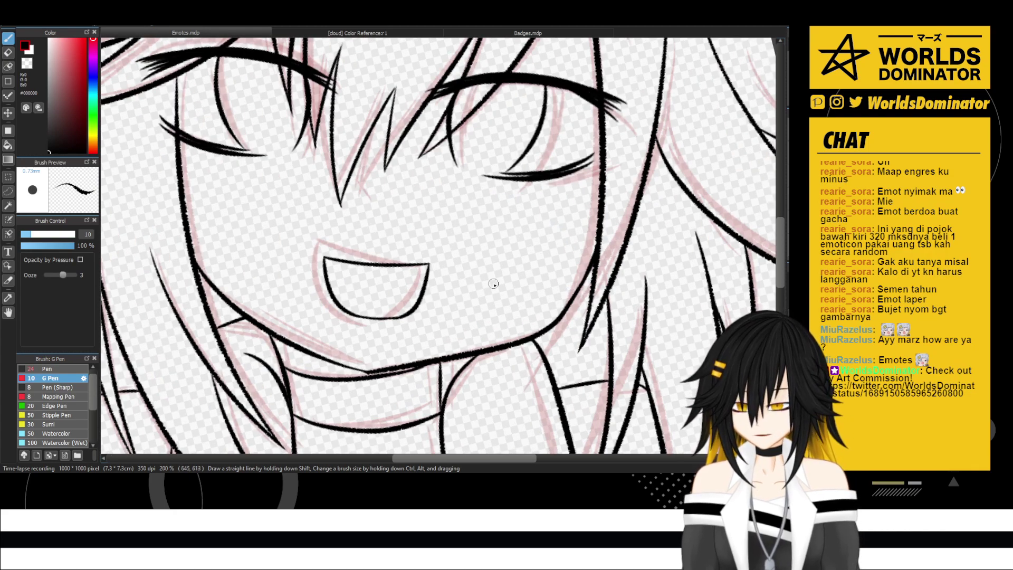
key("h")
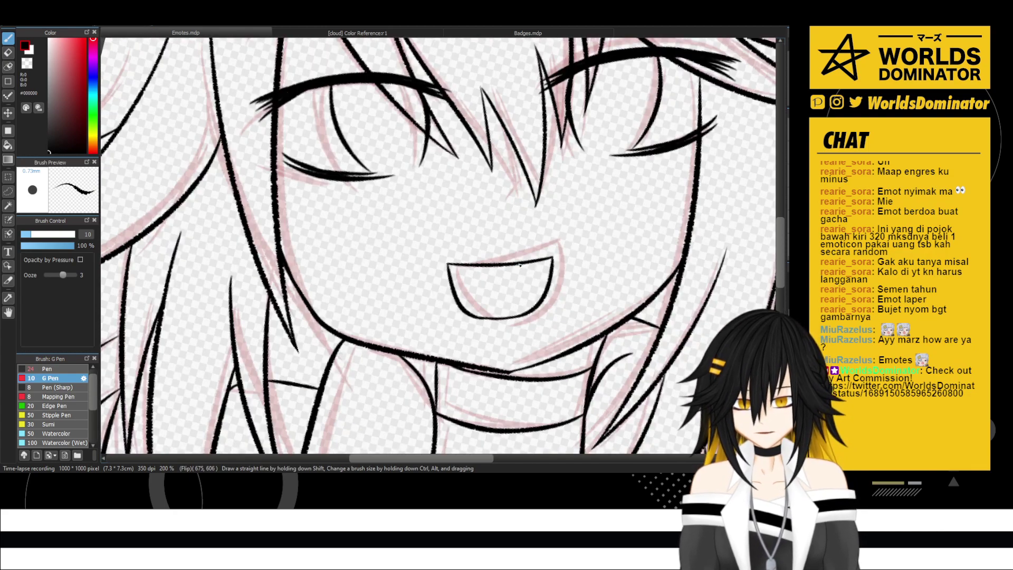
key("e")
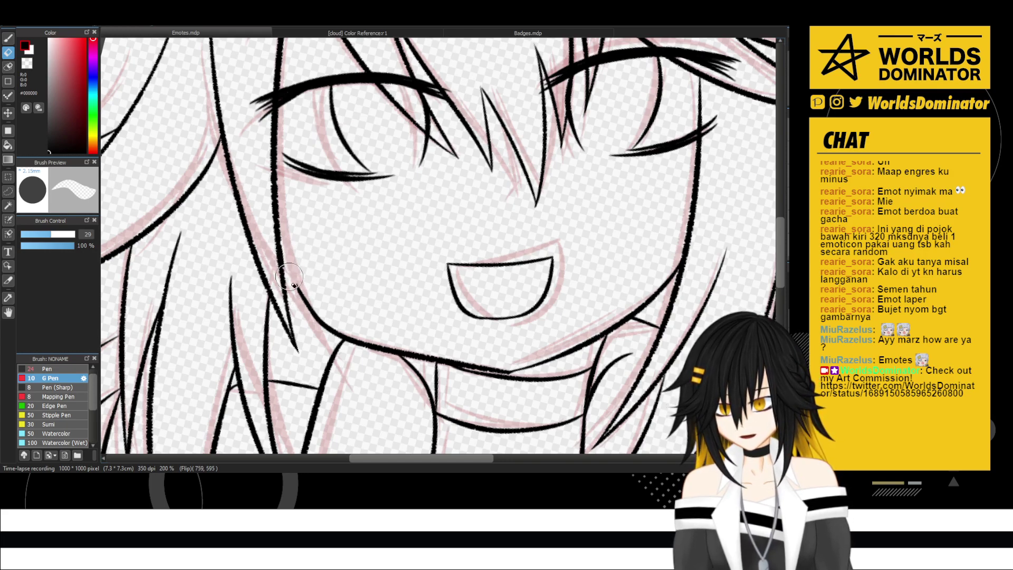
mouse_move(298, 282)
left_mouse_down()
mouse_move(321, 328)
mouse_move(297, 288)
mouse_move(328, 326)
mouse_move(373, 336)
mouse_move(365, 355)
mouse_move(357, 346)
mouse_move(397, 351)
left_mouse_up()
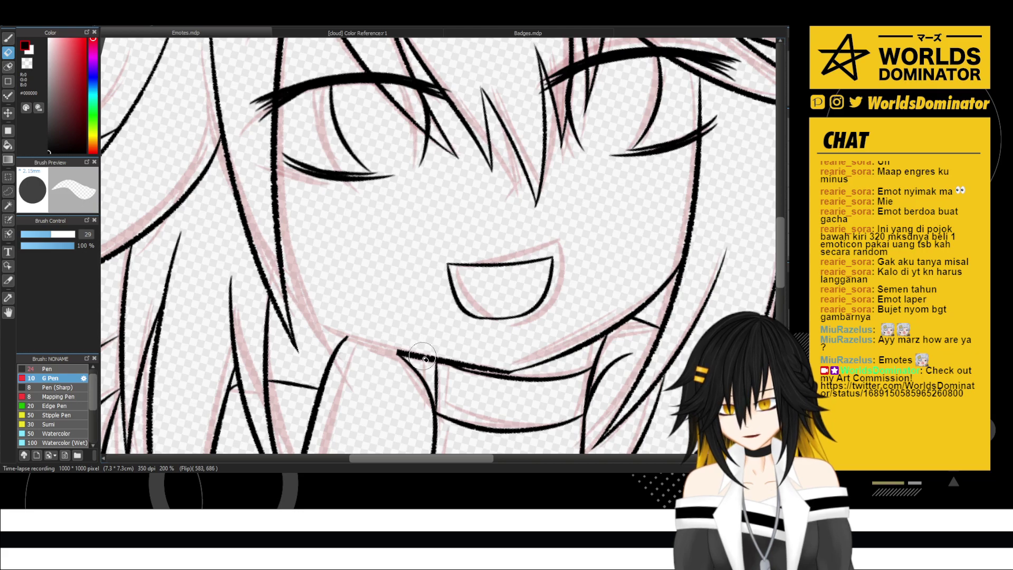
left_click_drag(415, 347, 409, 345)
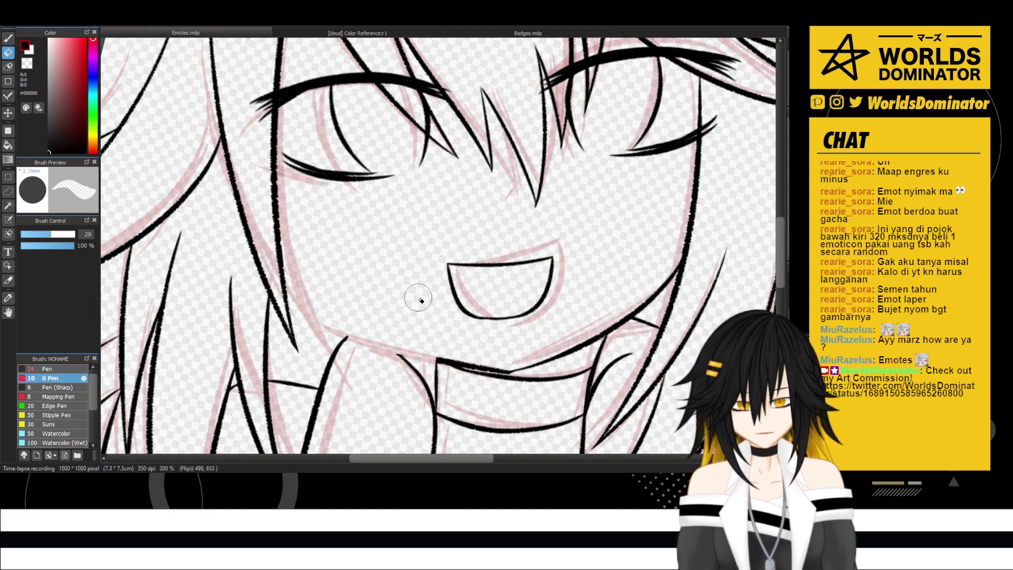
- Try to re-ink the erased jaw section as one smooth curve from the cheek to the chin
key("b")
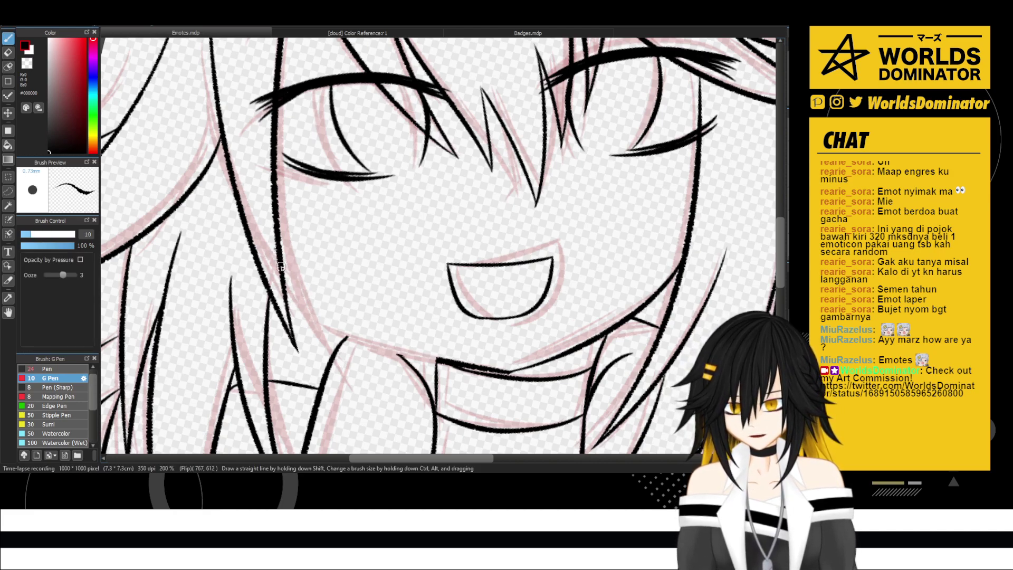
left_click_drag(281, 267, 464, 364)
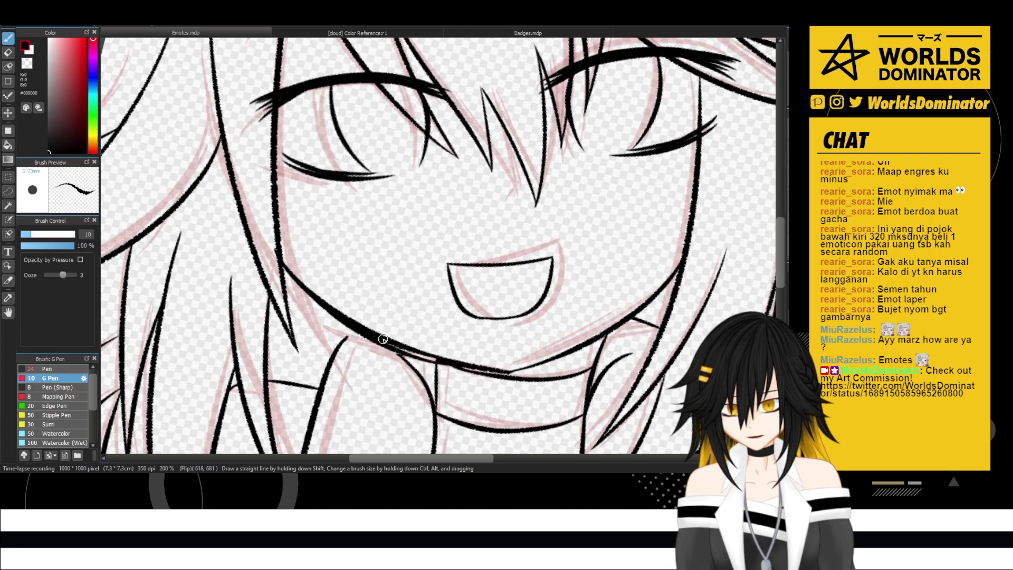
left_click_drag(284, 278, 418, 350)
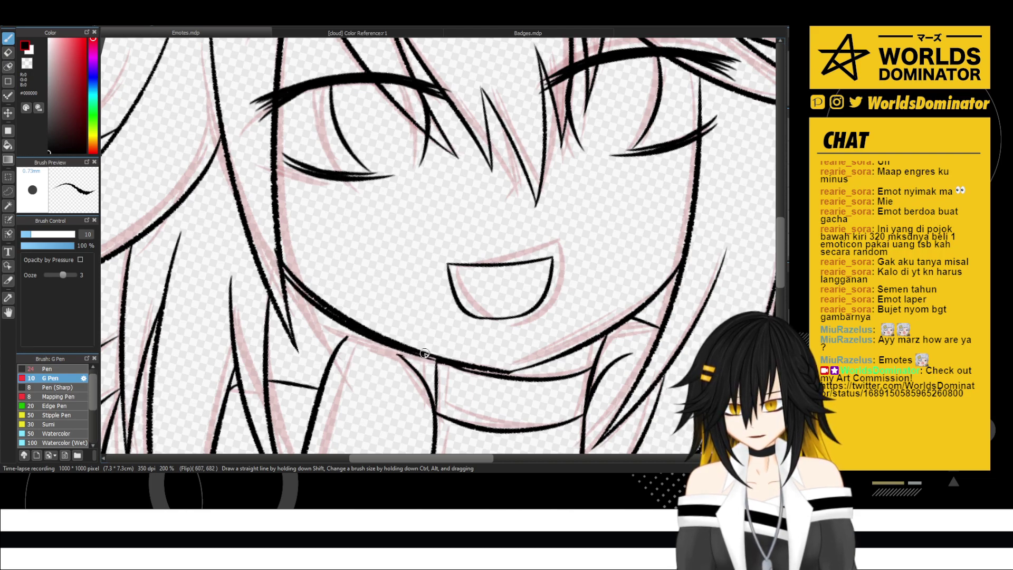
key("ctrl+z")
- Try to fit the re-inked jaw curve to the face by rotating and nudging it slightly with a transform
key("ctrl+t")
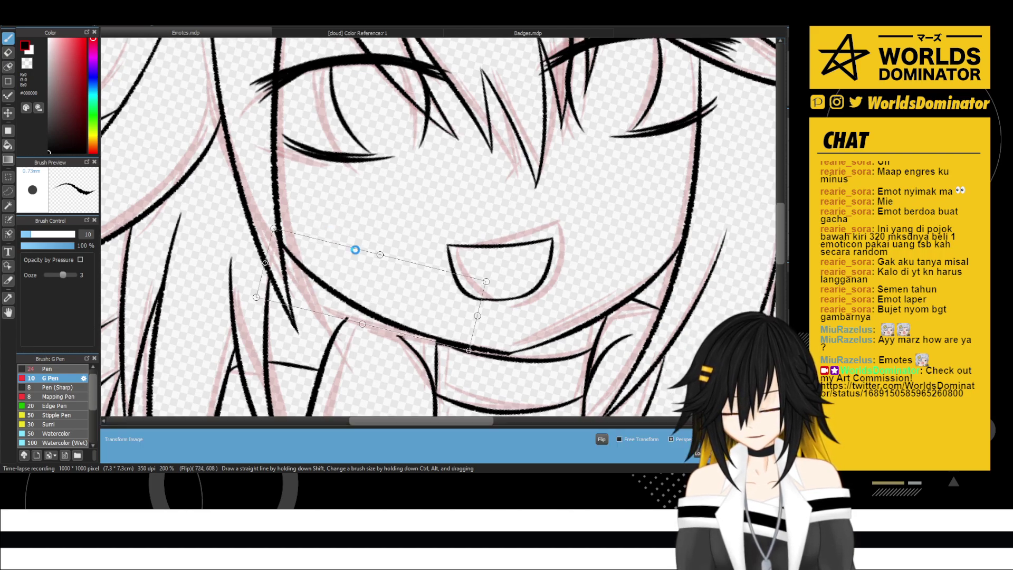
left_click_drag(511, 289, 517, 289)
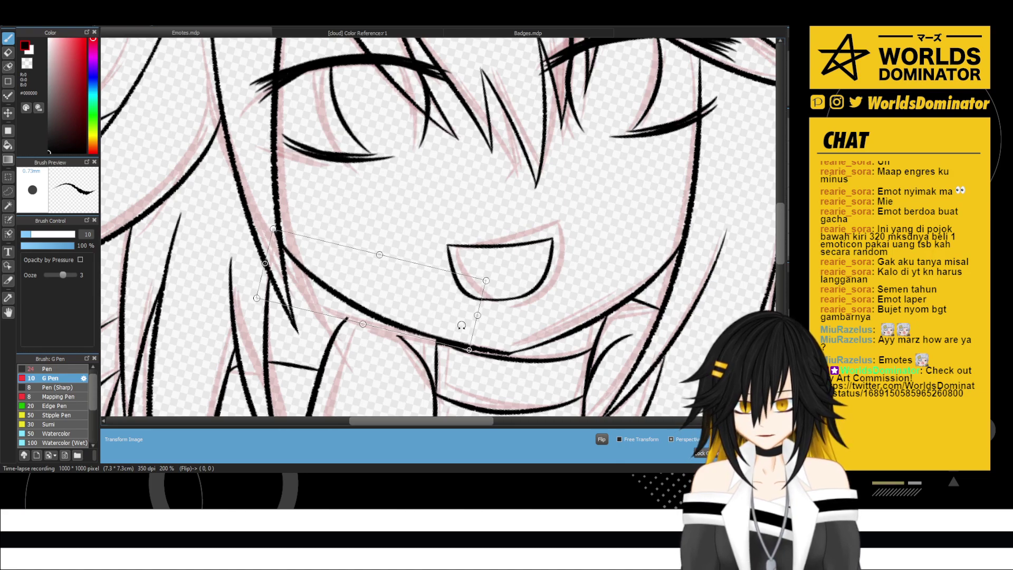
left_click_drag(457, 342, 452, 344)
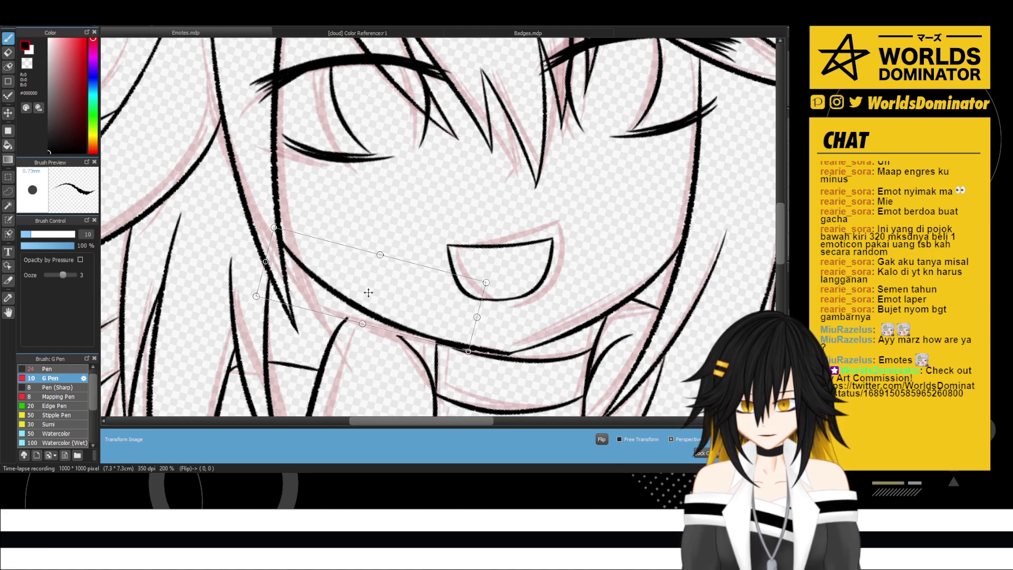
left_click_drag(359, 307, 360, 306)
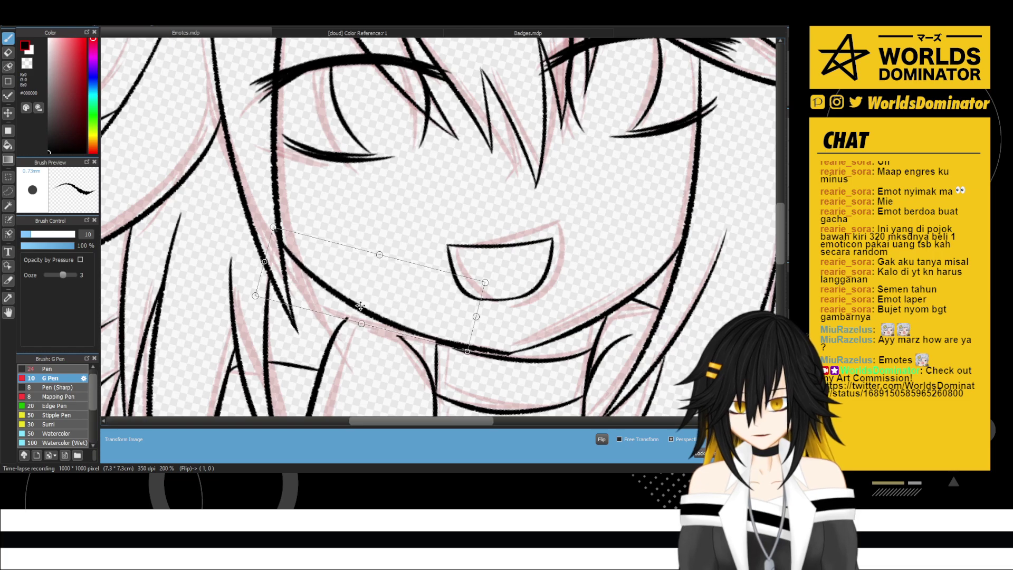
scroll(395, 287, "down", 3)
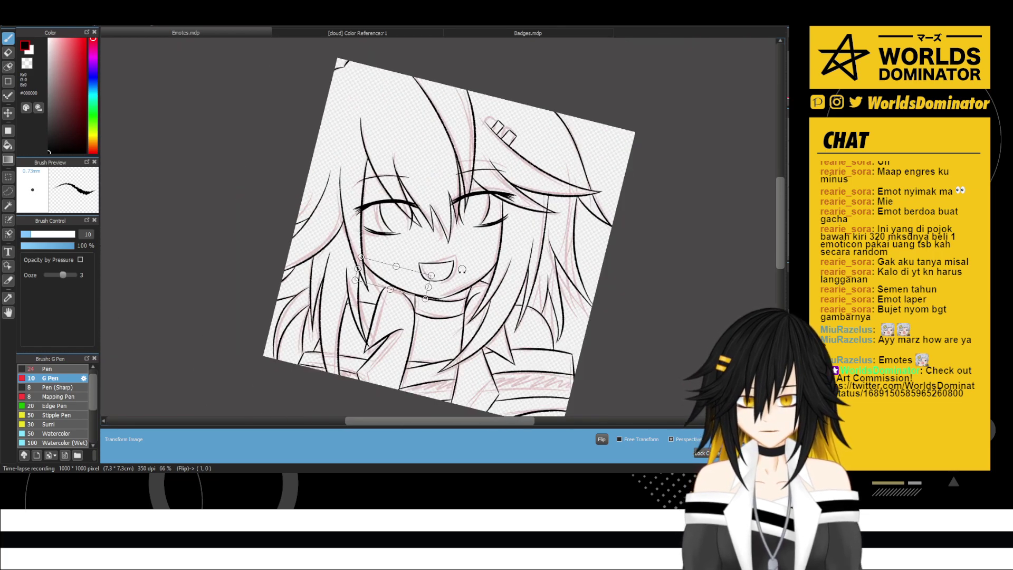
scroll(462, 270, "up", 3)
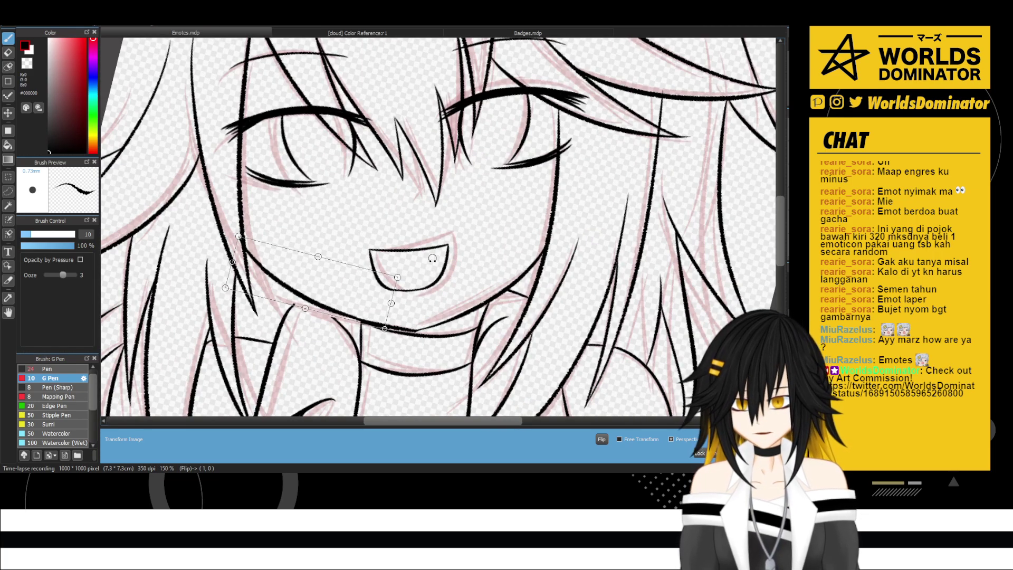
left_click_drag(423, 261, 419, 263)
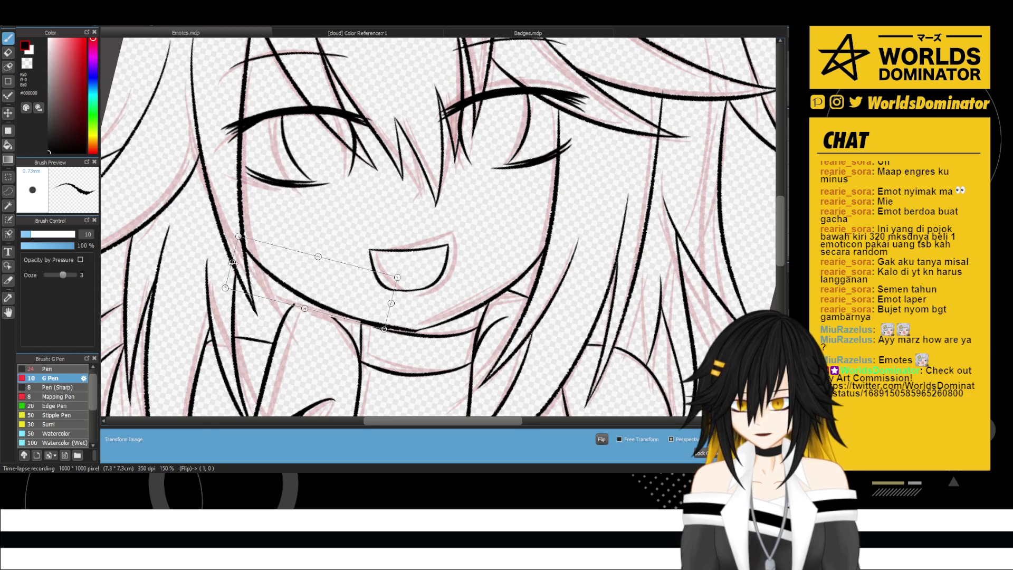
left_click_drag(232, 262, 231, 262)
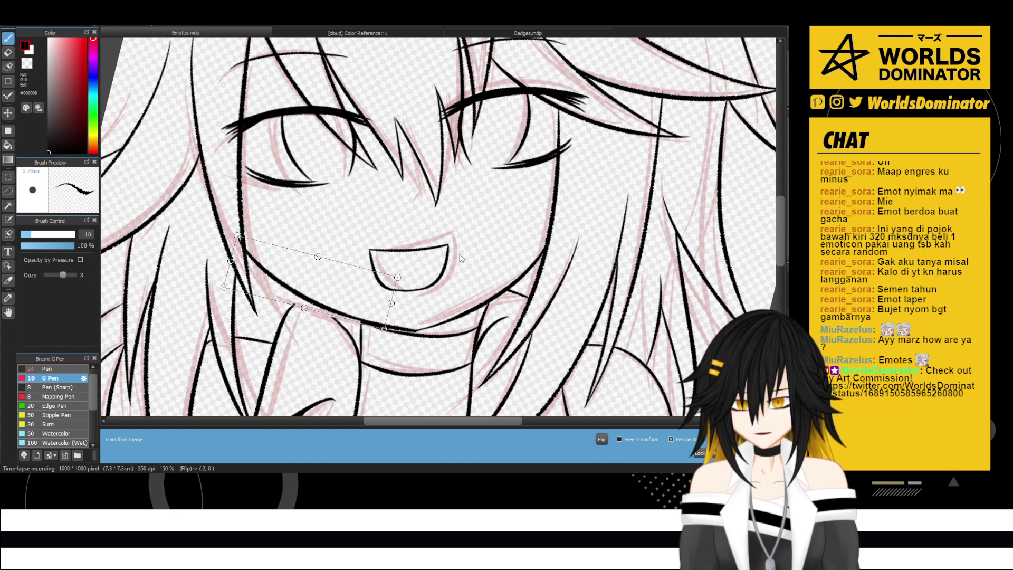
key("Return")
- Erase the leftover piece of jaw line above the neck, beside the tip of the chin
scroll(425, 247, "down", 2)
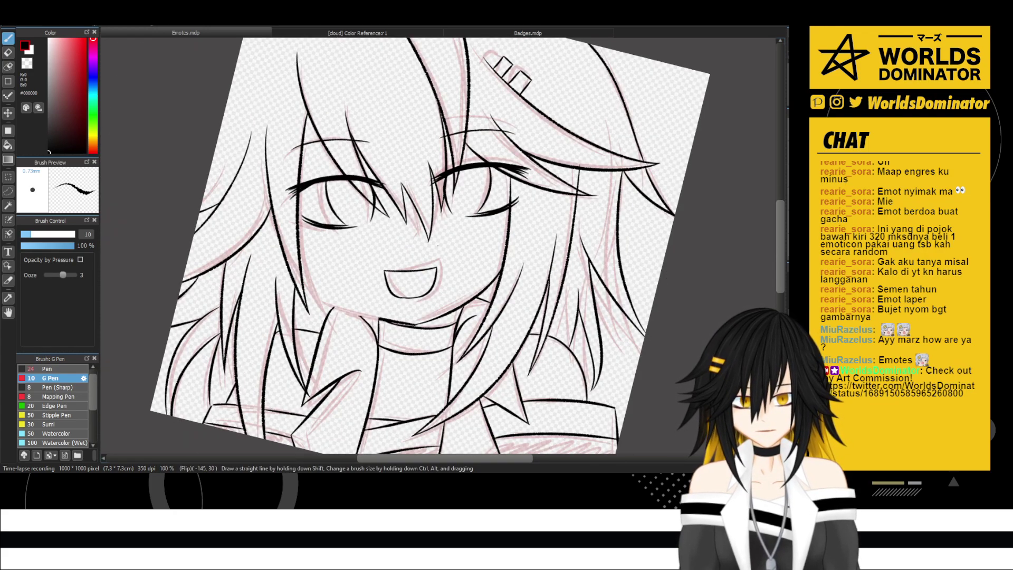
key("Right")
key("Right")
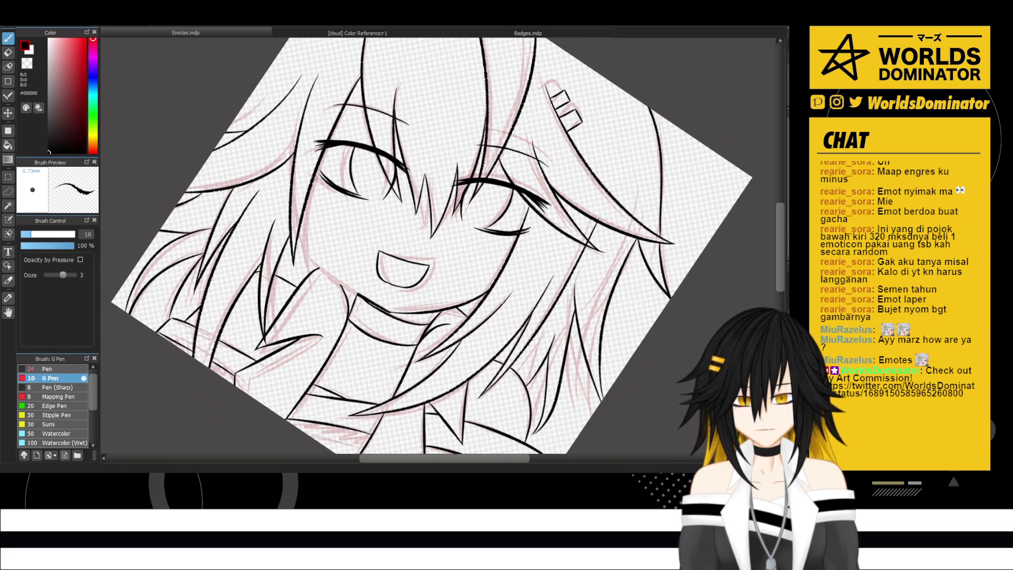
scroll(438, 240, "up", 1)
scroll(430, 238, "up", 1)
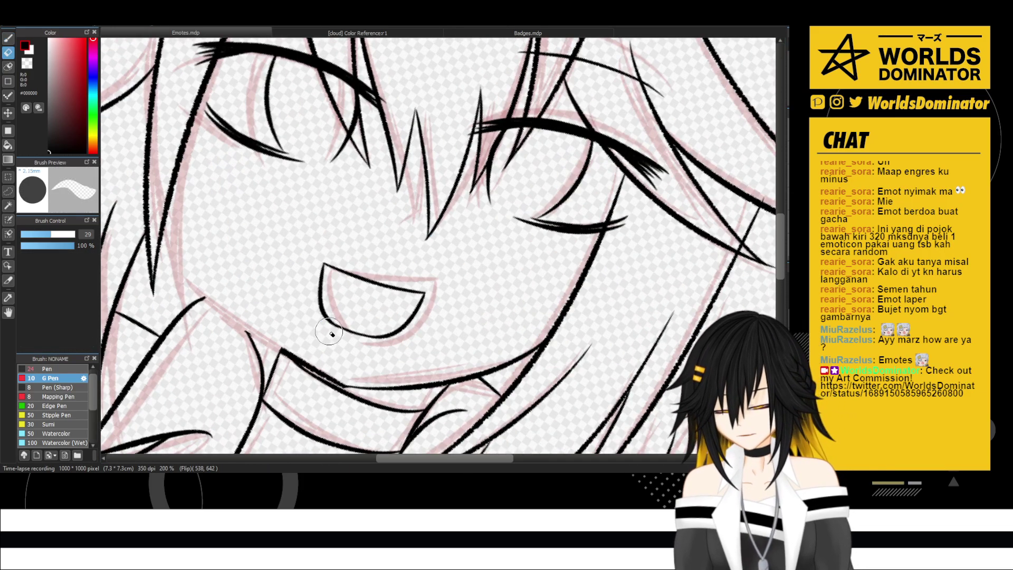
key("e")
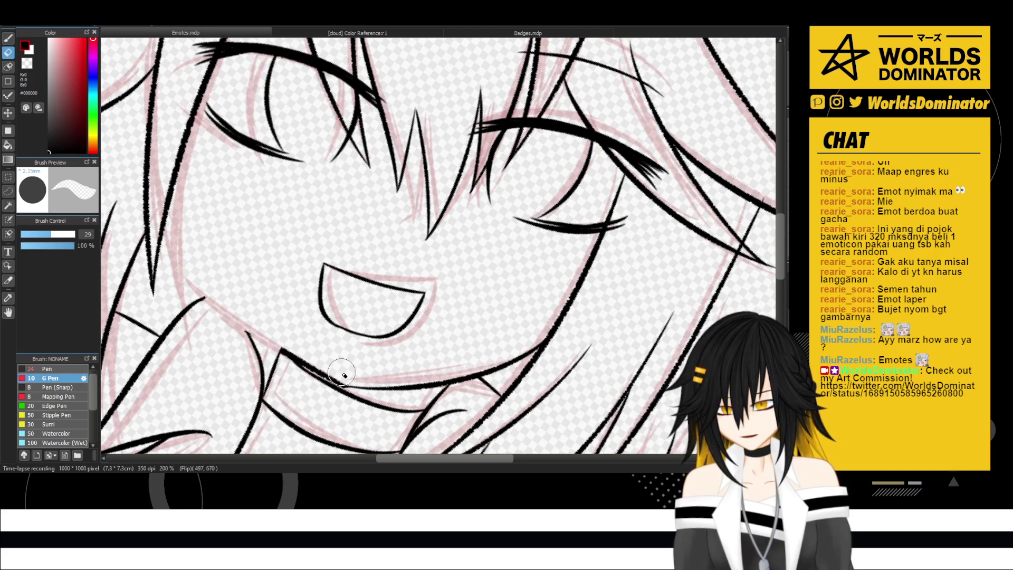
left_click_drag(339, 372, 299, 344)
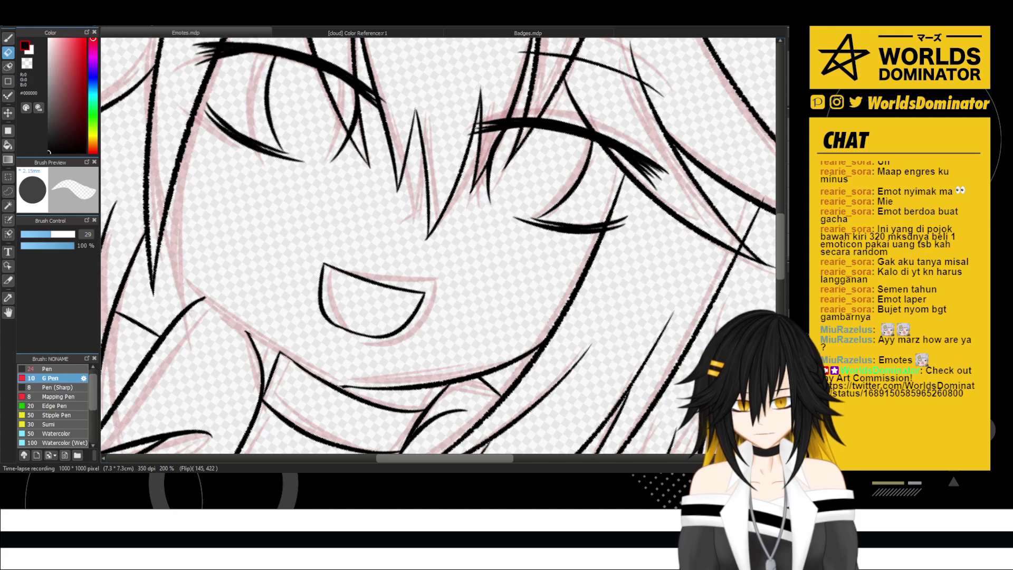
- Ink a rounder jaw curve from the cheek above the raised hand to the chin, redoing the stroke until it fits
key("b")
mouse_move(167, 212)
left_mouse_down()
mouse_move(184, 257)
mouse_move(342, 358)
left_mouse_up()
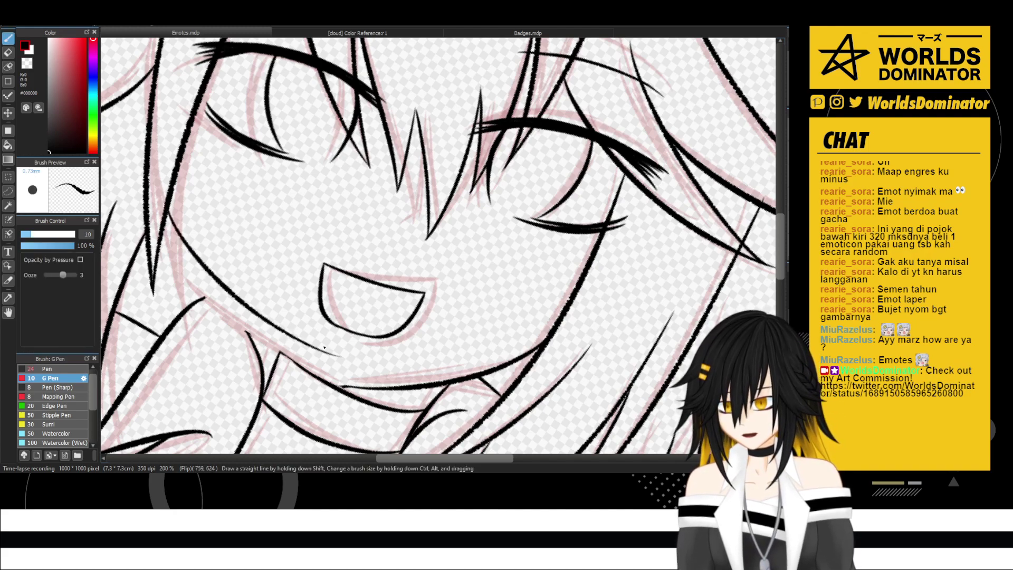
key("ctrl+z")
mouse_move(164, 214)
left_mouse_down()
mouse_move(248, 338)
mouse_move(343, 380)
left_mouse_up()
key("ctrl+z")
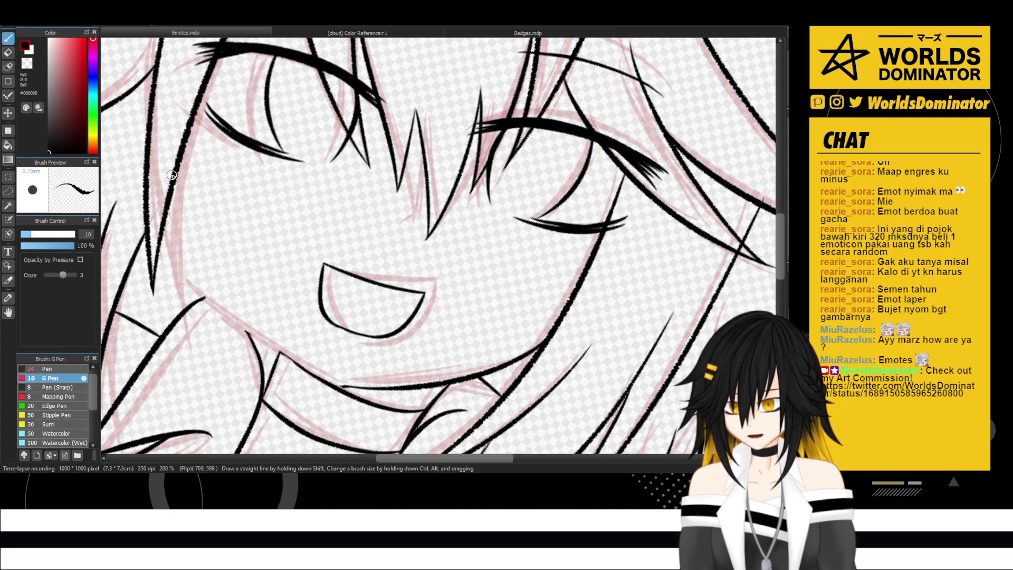
left_click_drag(173, 197, 348, 398)
key("ctrl+z")
left_click_drag(172, 201, 305, 360)
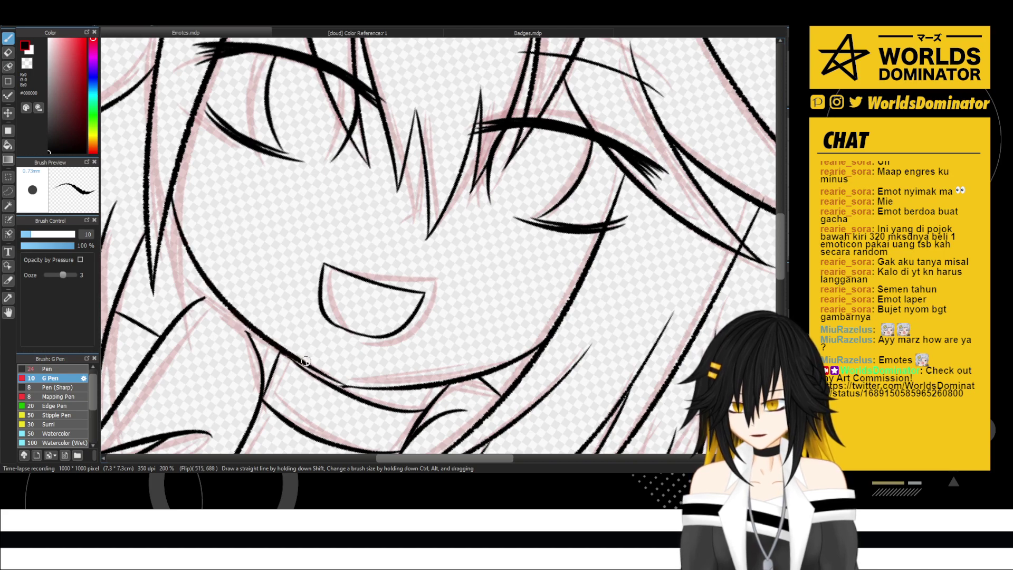
scroll(263, 328, "down", 2)
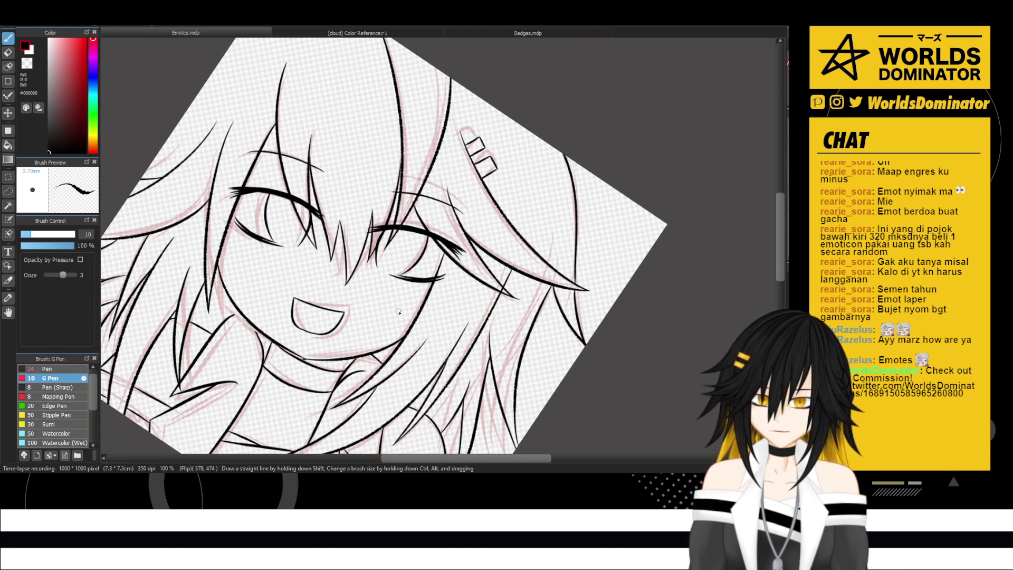
key("ctrl+t")
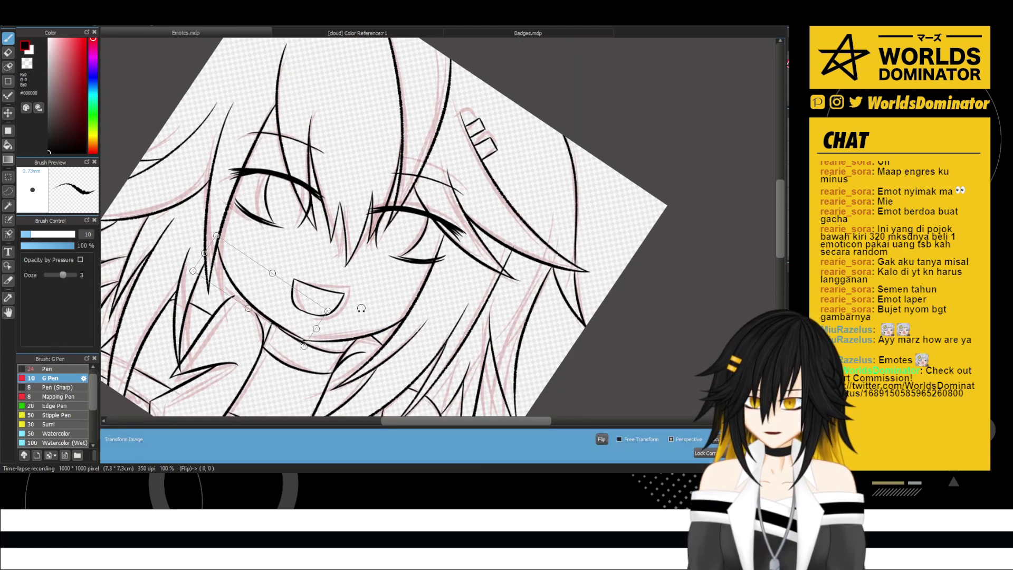
key("Return")
- Clean up the line joint at the chin and ink the top edge of the raised hand against the jaw
key("Up")
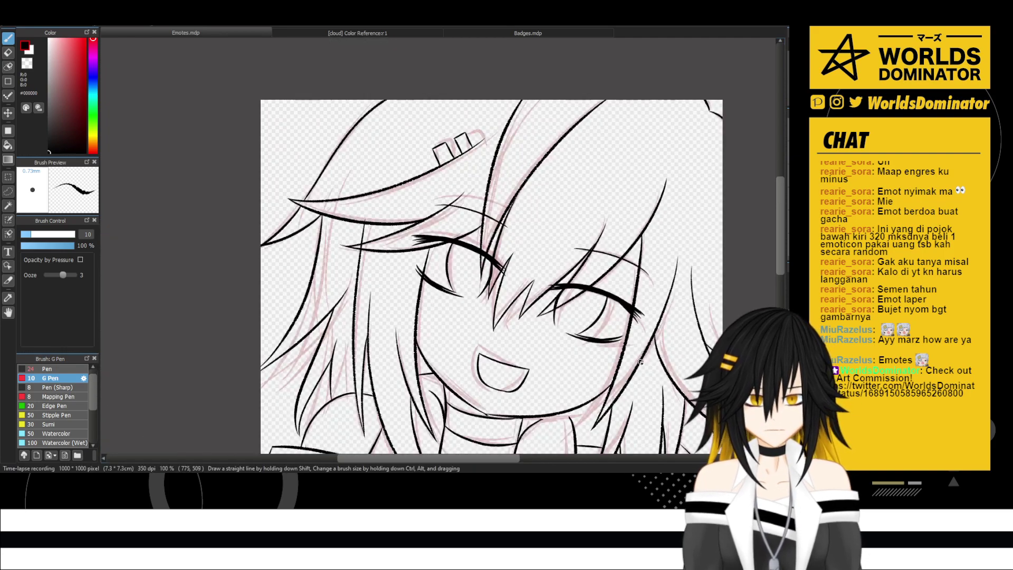
left_click_drag(617, 364, 572, 244)
scroll(523, 327, "up", 1)
scroll(616, 290, "up", 4)
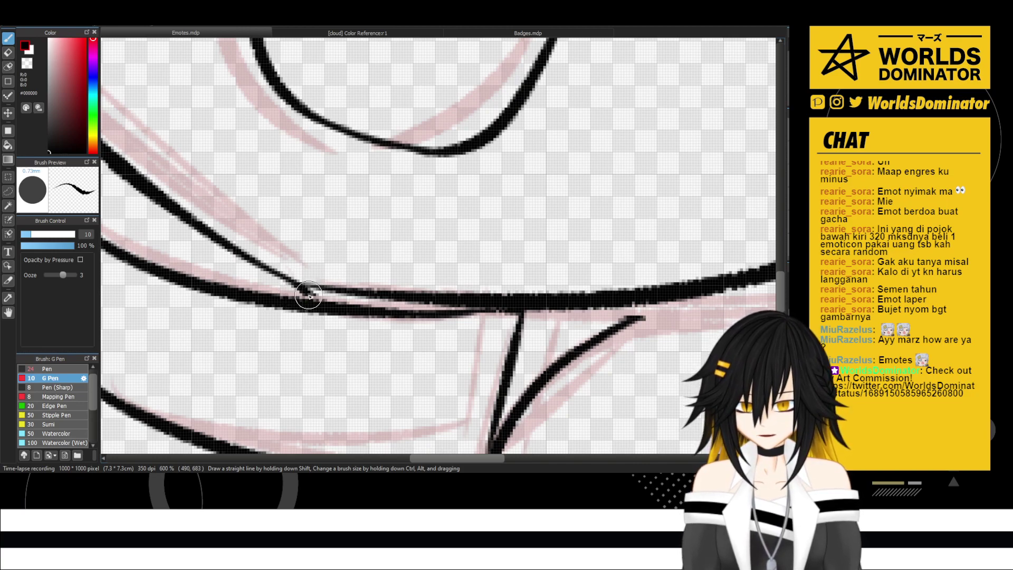
key("e")
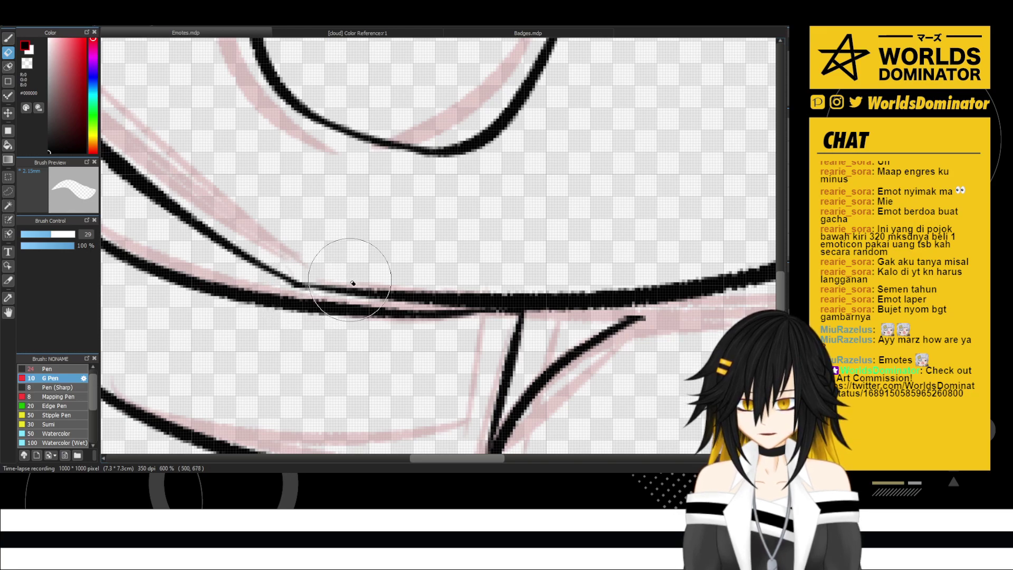
mouse_move(554, 306)
left_mouse_down()
mouse_move(511, 276)
mouse_move(444, 268)
left_mouse_up()
left_click_drag(573, 272, 504, 261)
key("b")
key("ctrl+z")
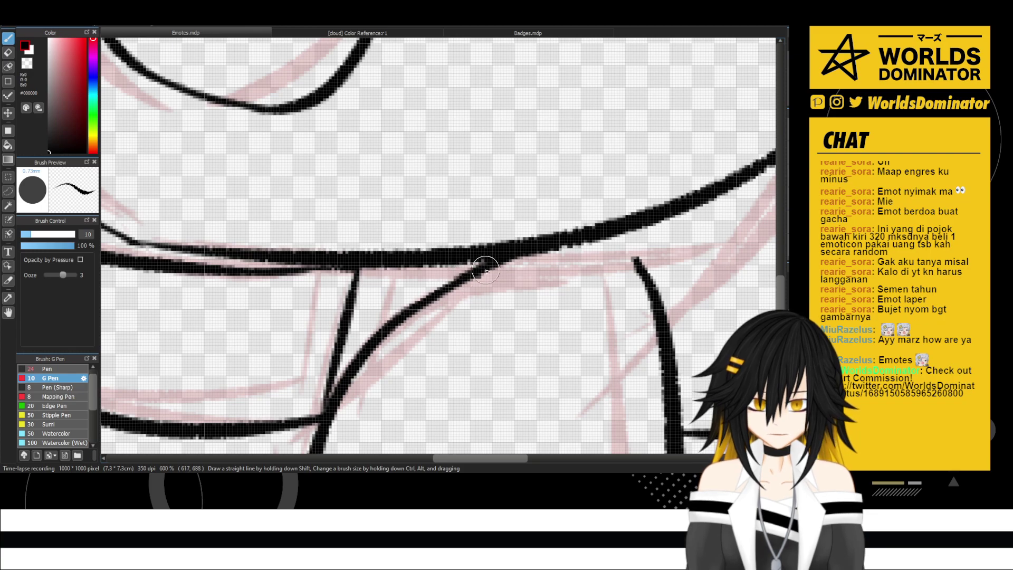
left_click_drag(605, 238, 637, 271)
- Hide the pink sketch and fade the eye and eyebrow line art to a lower opacity
scroll(622, 273, "down", 4)
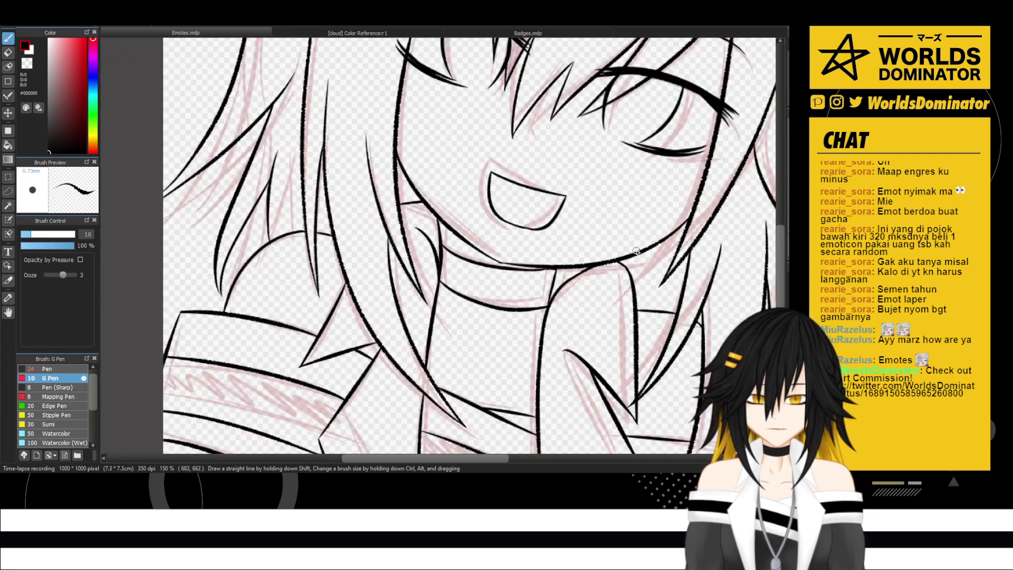
scroll(636, 251, "down", 3)
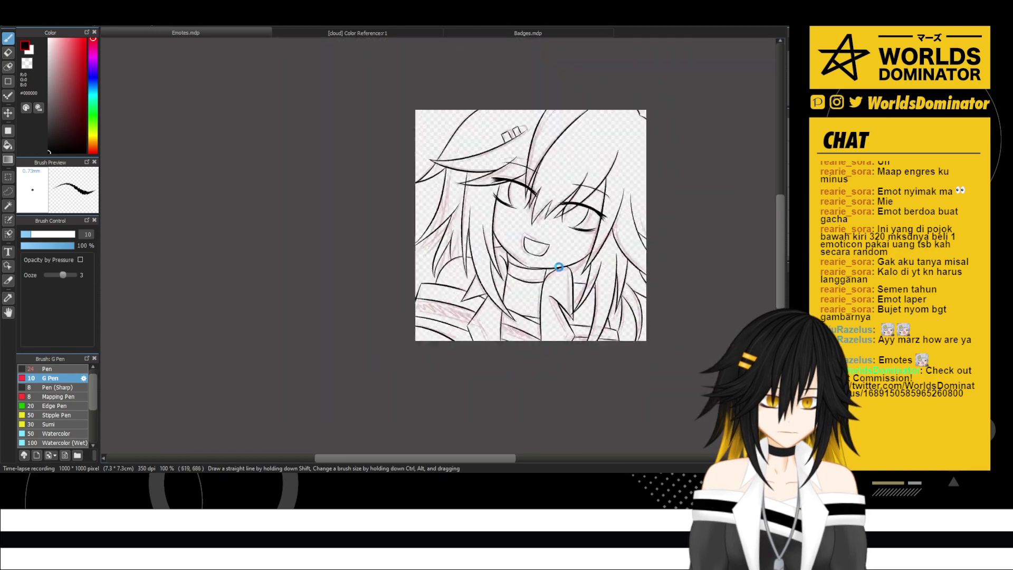
scroll(577, 255, "down", 1)
left_click_drag(617, 252, 574, 256)
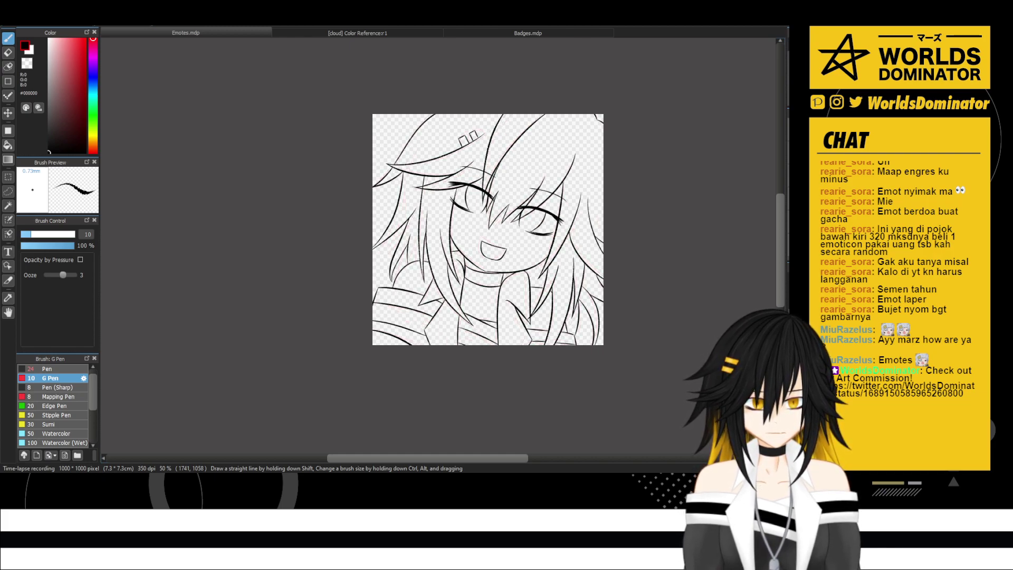
key("ctrl+z")
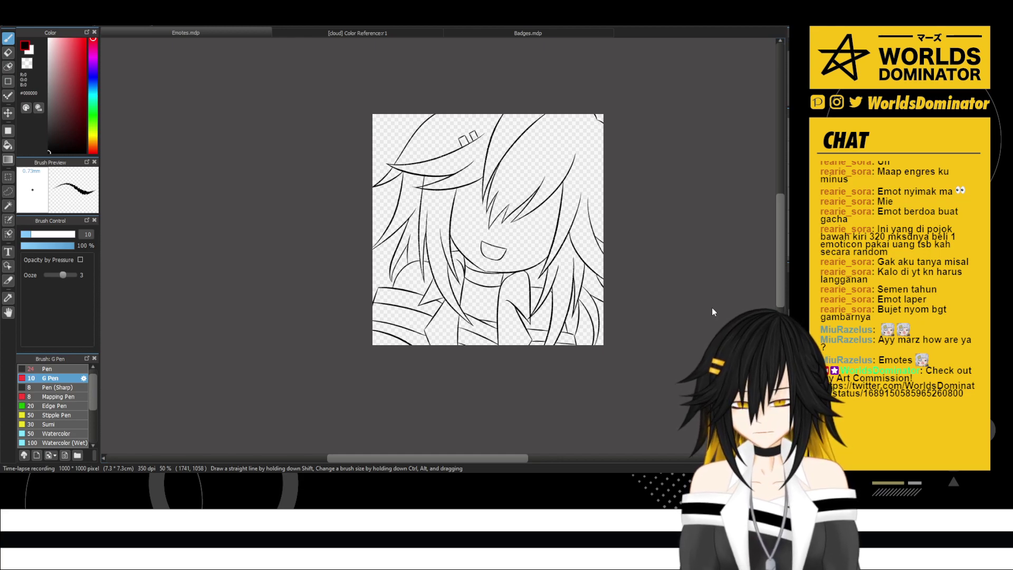
key("ctrl+y")
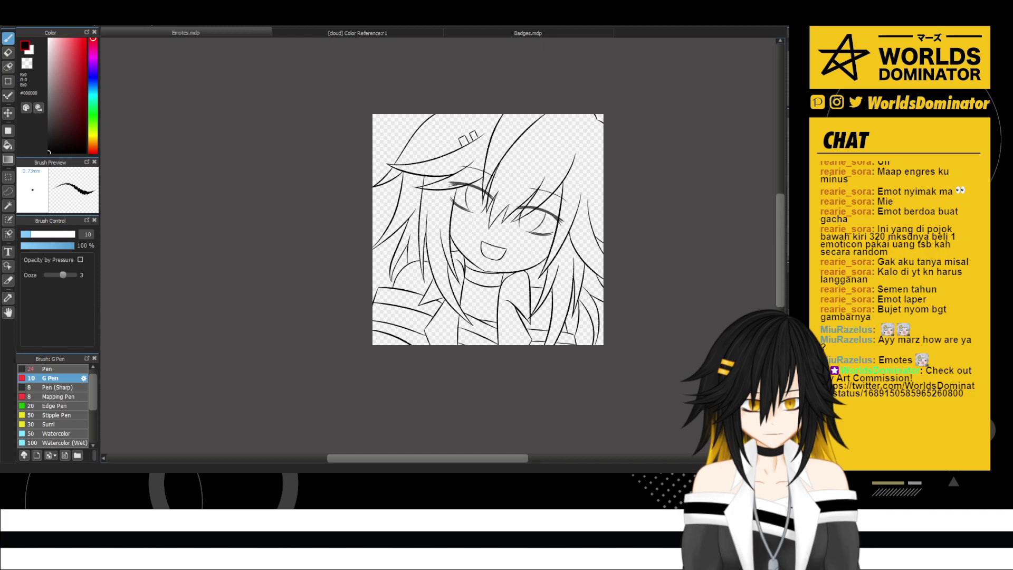
- Ink a thick black ring over the left eye, place a copy over the right eye, and merge the two
scroll(528, 193, "up", 4)
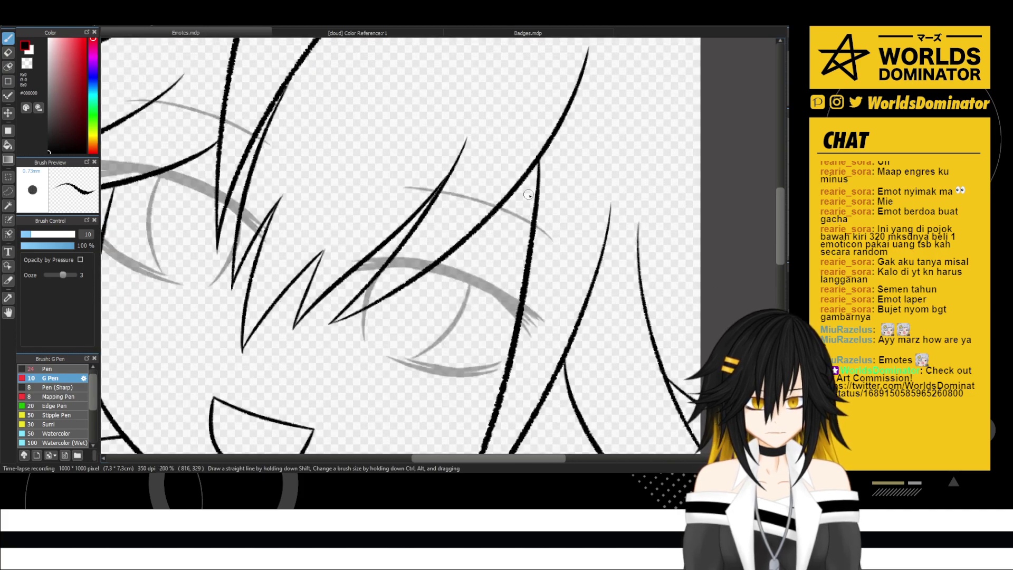
mouse_move(367, 182)
left_mouse_down()
mouse_move(329, 293)
mouse_move(336, 174)
mouse_move(382, 199)
mouse_move(343, 295)
mouse_move(317, 264)
mouse_move(325, 253)
mouse_move(308, 264)
left_mouse_up()
scroll(574, 275, "down", 1)
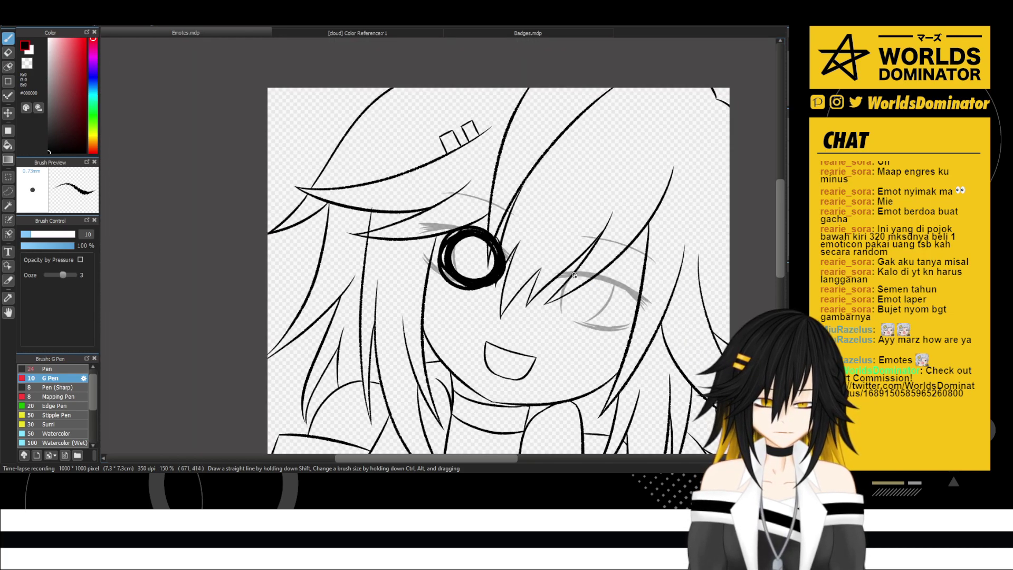
key("ctrl+t")
mouse_move(531, 267)
left_mouse_down()
mouse_move(428, 254)
mouse_move(531, 286)
left_mouse_up()
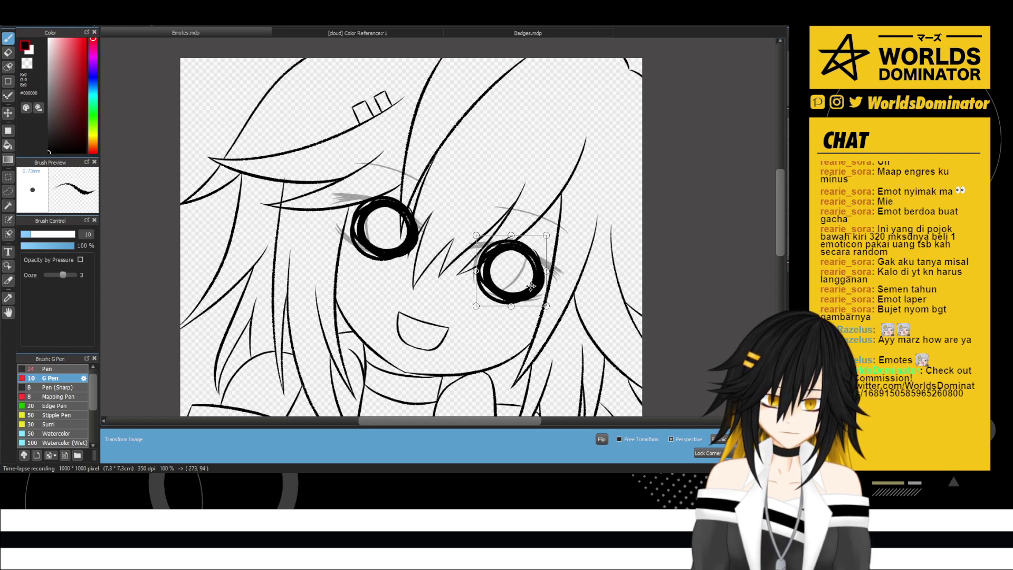
key("Return")
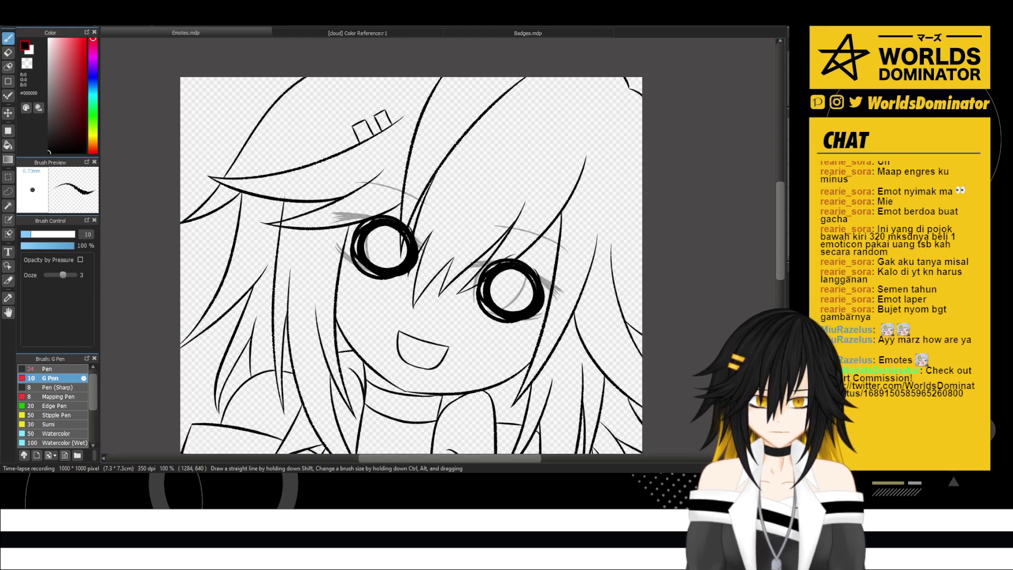
key("ctrl+e")
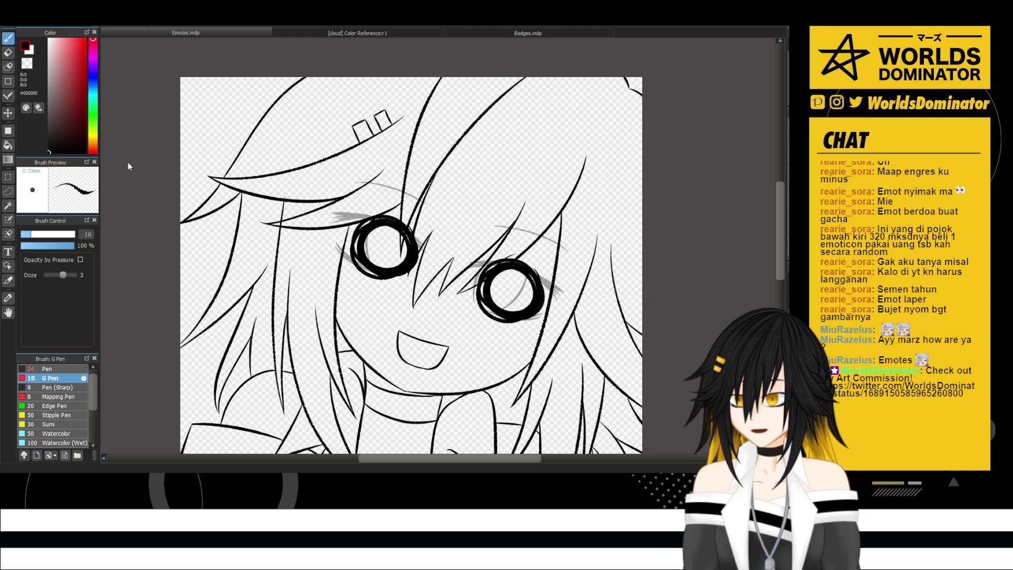
- Try a layer of black tone lines over the drawing, switching from horizontal to vertical streaks and making them finer and denser
left_click(134, 229)
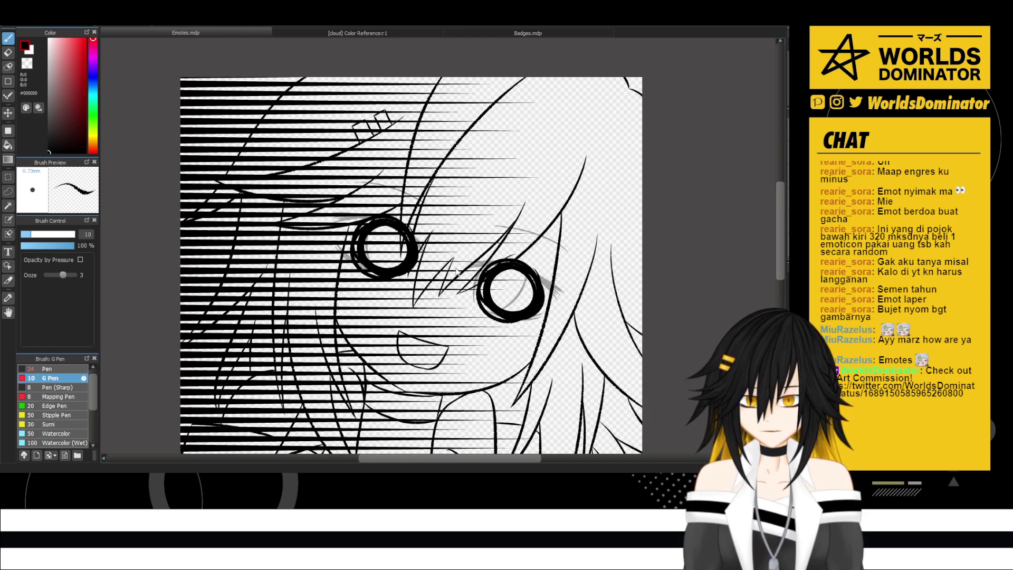
key("ctrl+z")
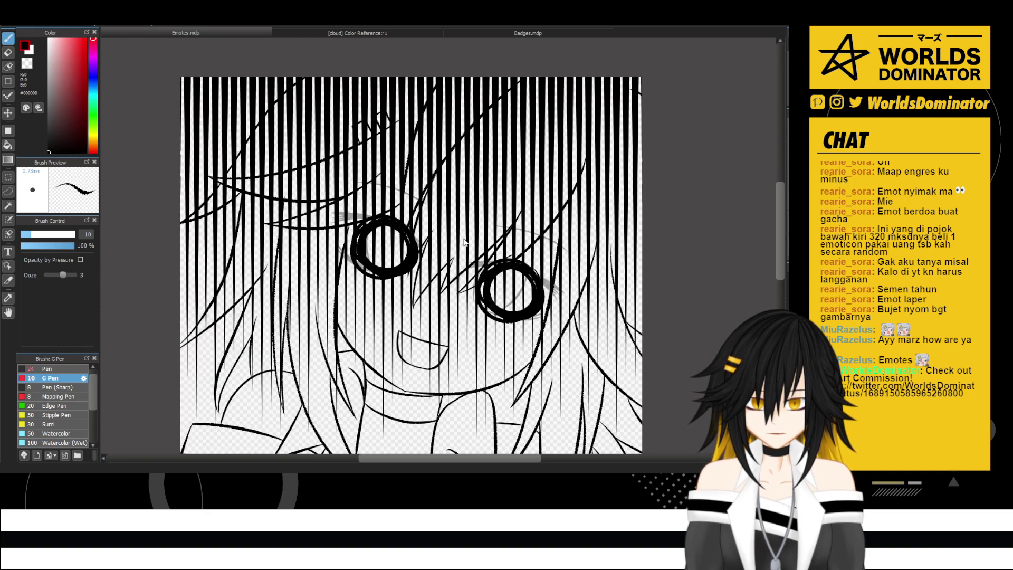
left_click_drag(501, 246, 510, 245)
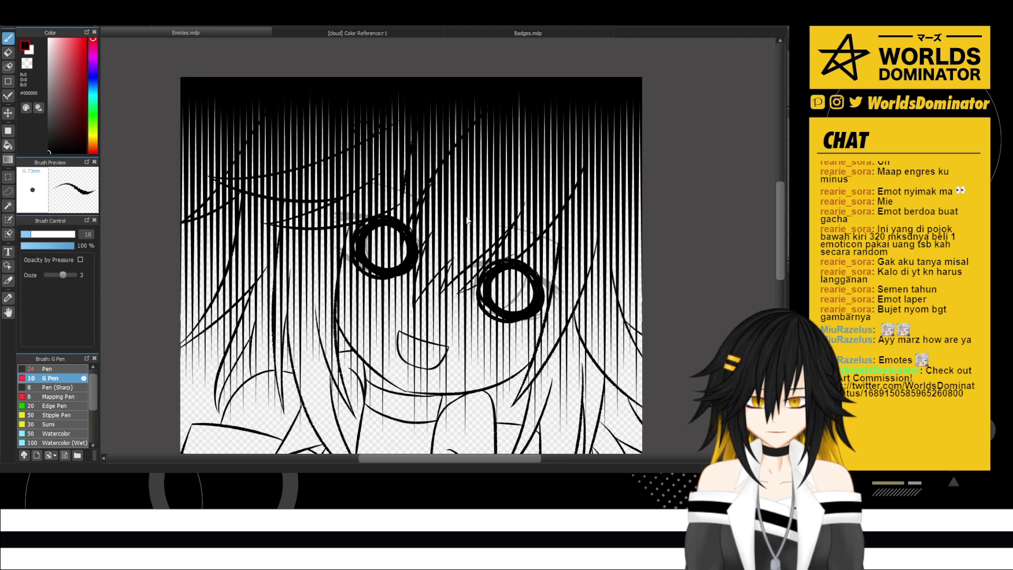
left_click_drag(466, 220, 505, 204)
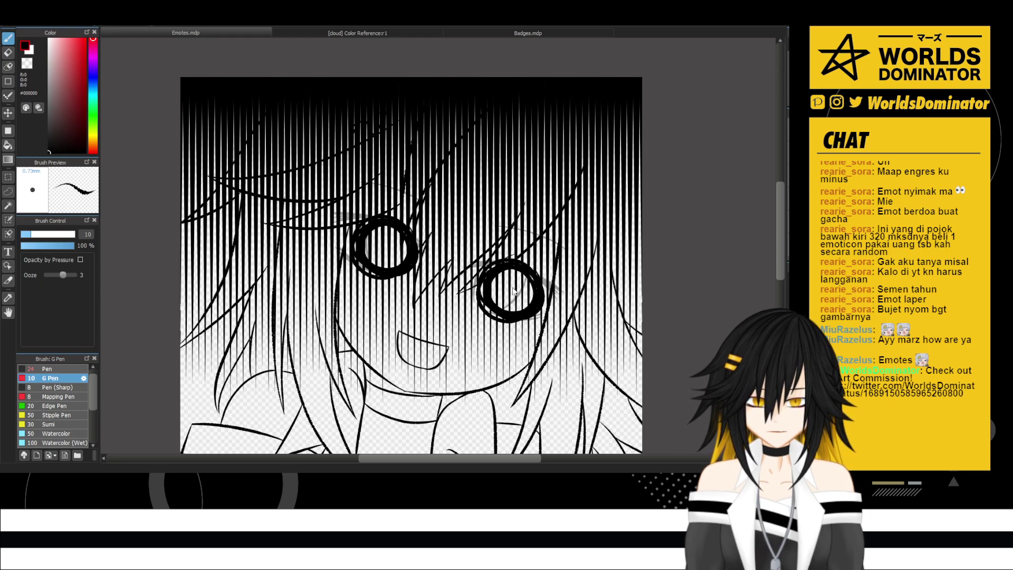
scroll(565, 257, "down", 2)
left_click_drag(609, 255, 571, 246)
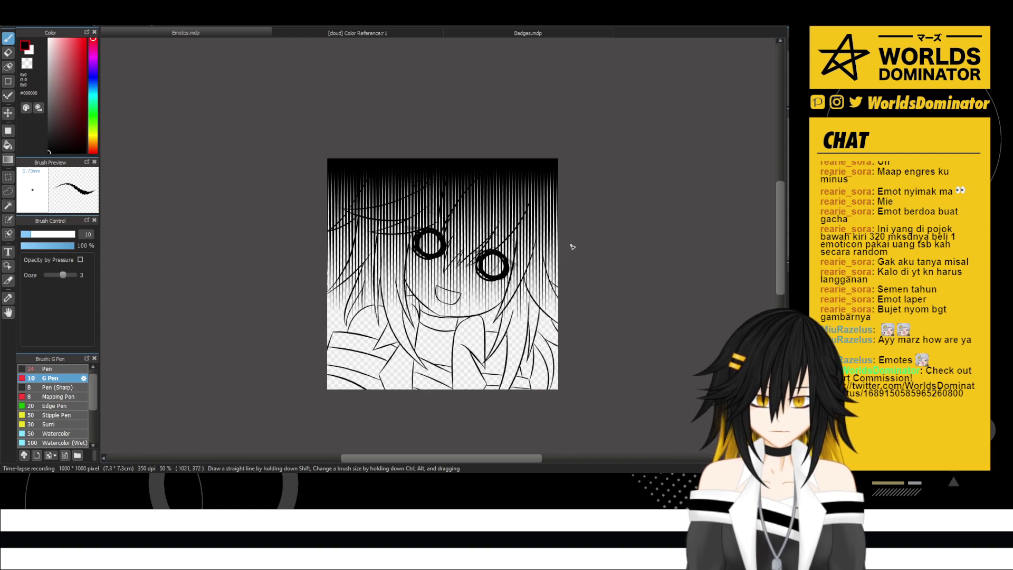
- Try masking the vertical streaks out of the hair with a size 279 Pen brush, and remove the streak layer
scroll(575, 244, "up", 1)
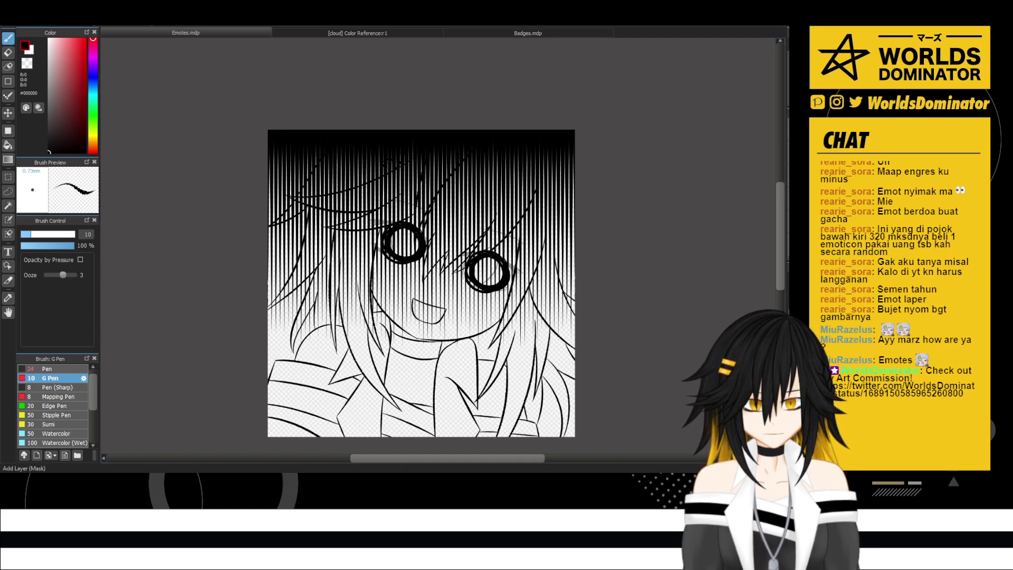
scroll(549, 371, "up", 2)
scroll(548, 371, "down", 3)
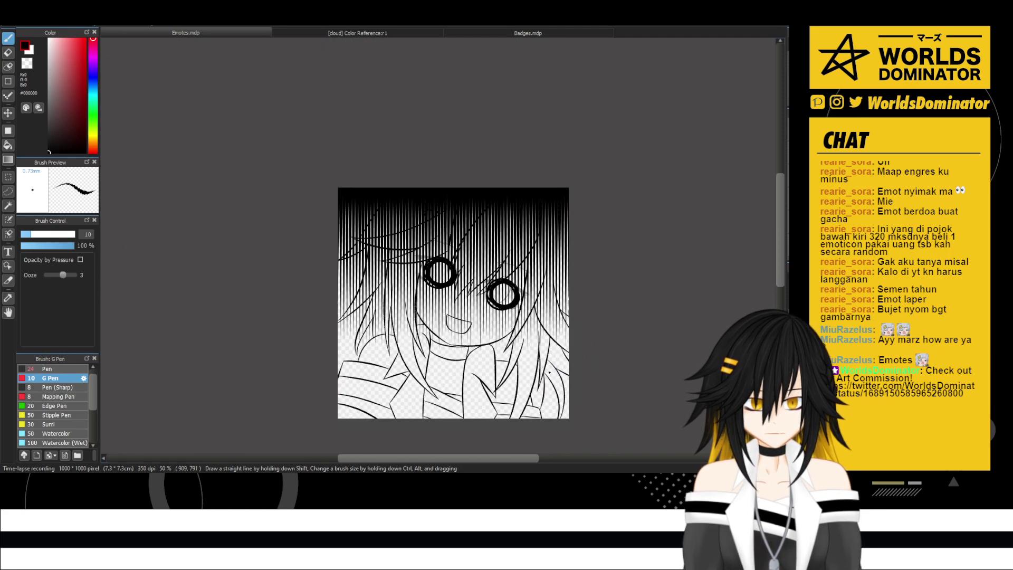
scroll(549, 372, "up", 3)
scroll(546, 325, "down", 2)
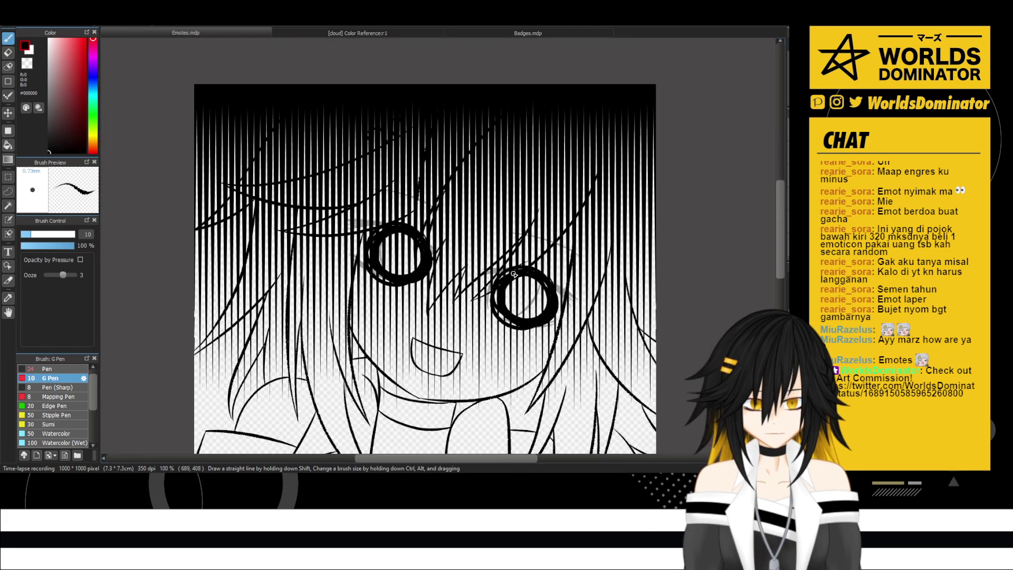
scroll(559, 295, "up", 1)
scroll(561, 294, "down", 1)
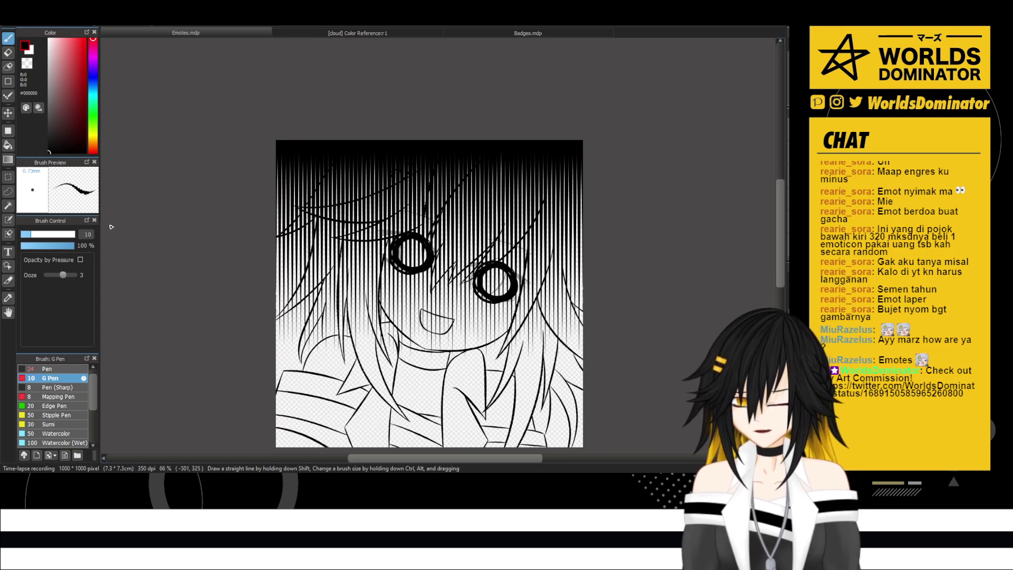
left_click(49, 369)
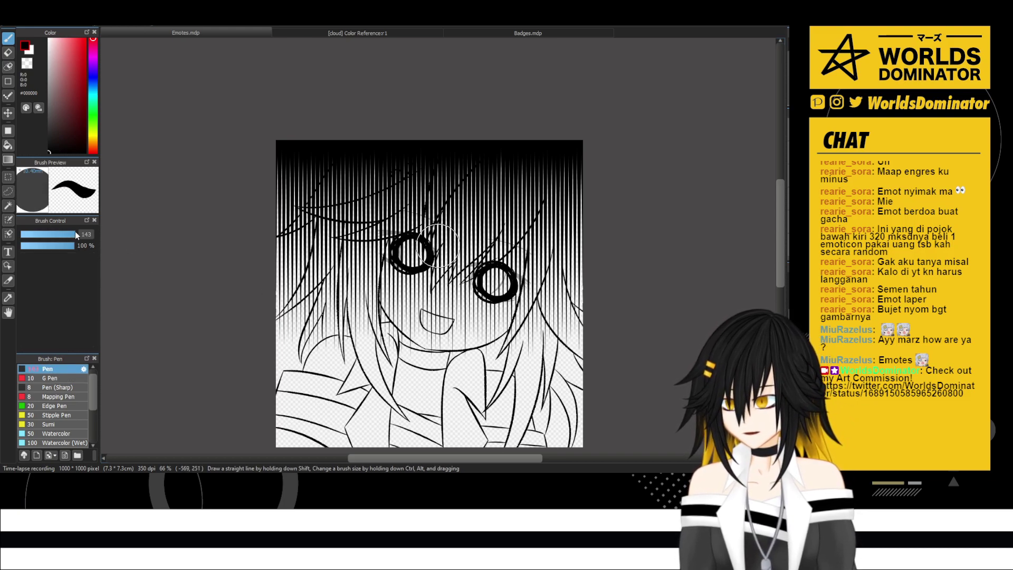
mouse_move(330, 115)
left_mouse_down()
mouse_move(293, 253)
mouse_move(323, 154)
mouse_move(311, 308)
mouse_move(304, 231)
mouse_move(342, 355)
mouse_move(286, 294)
mouse_move(325, 344)
mouse_move(332, 292)
mouse_move(347, 338)
mouse_move(346, 283)
mouse_move(352, 322)
mouse_move(480, 371)
left_mouse_up()
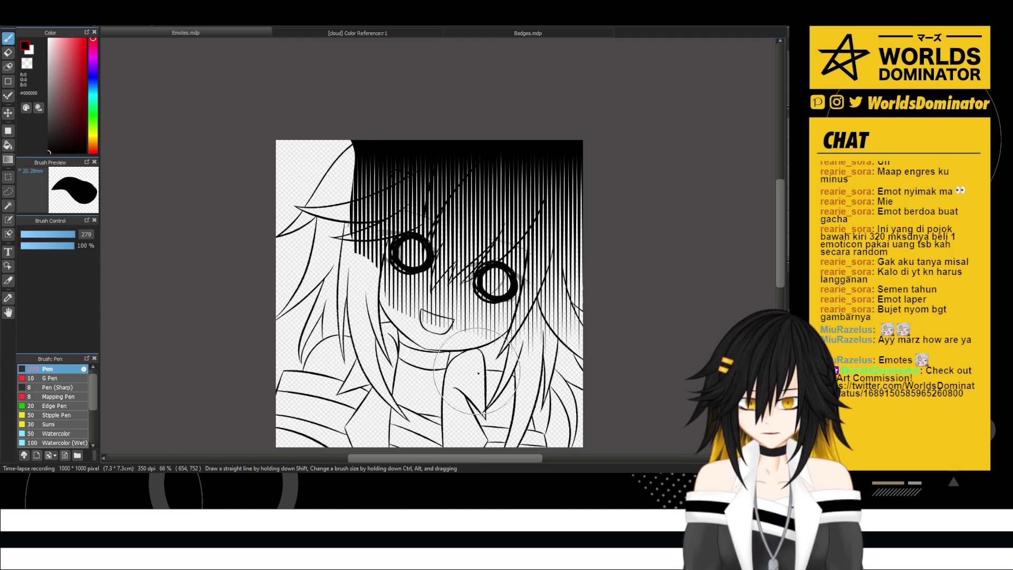
key("ctrl+z")
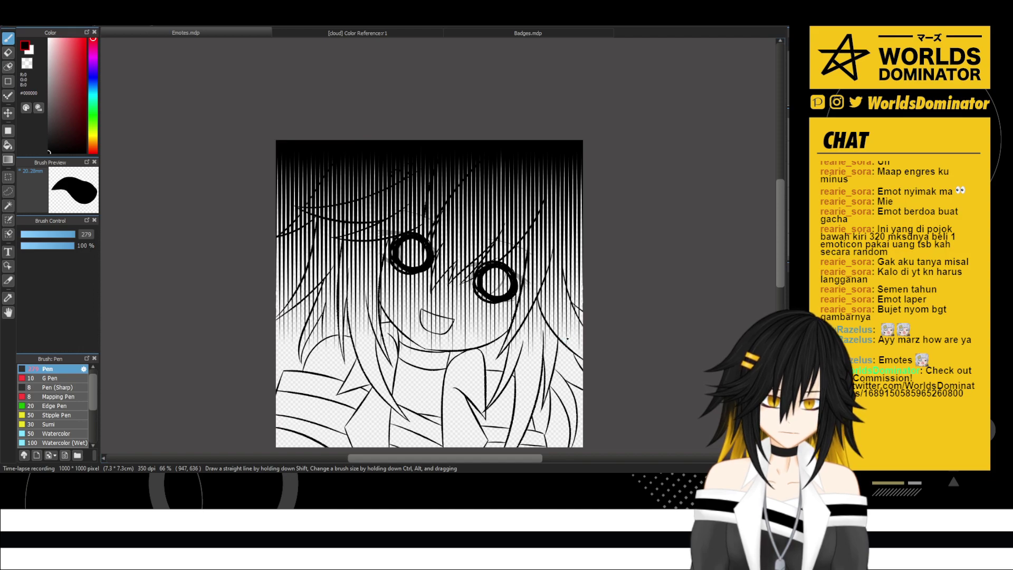
key("ctrl+e")
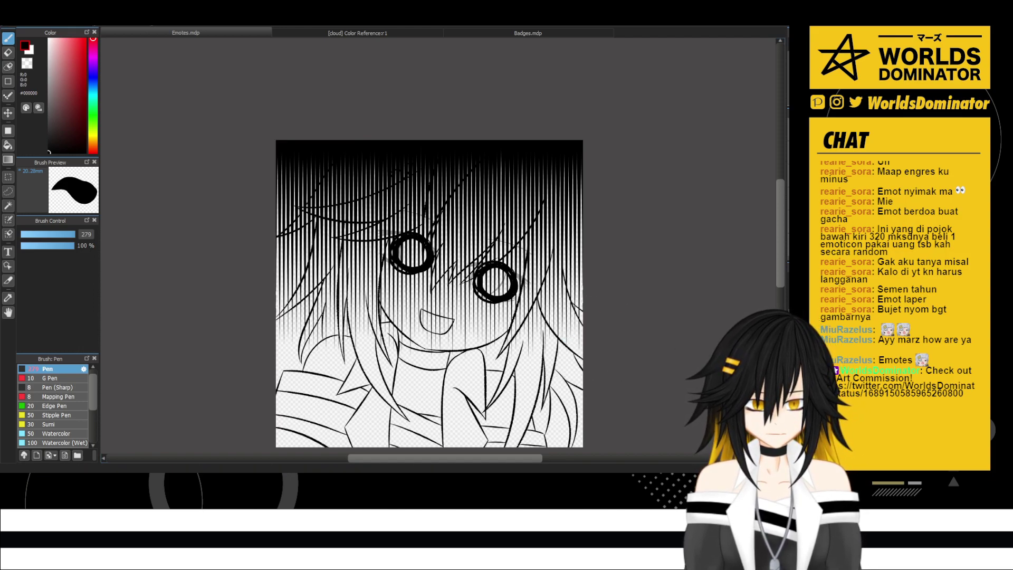
key("ctrl+z")
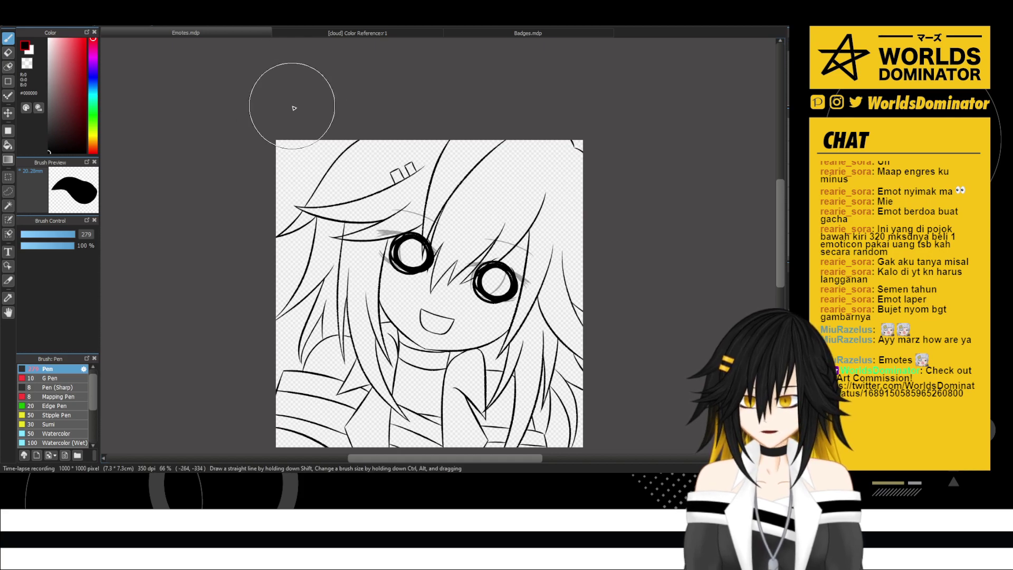
- Enable the snap grid and ink vertical shadow lines across the left eye with the size 10 G Pen
left_click(188, 25)
scroll(501, 253, "up", 1)
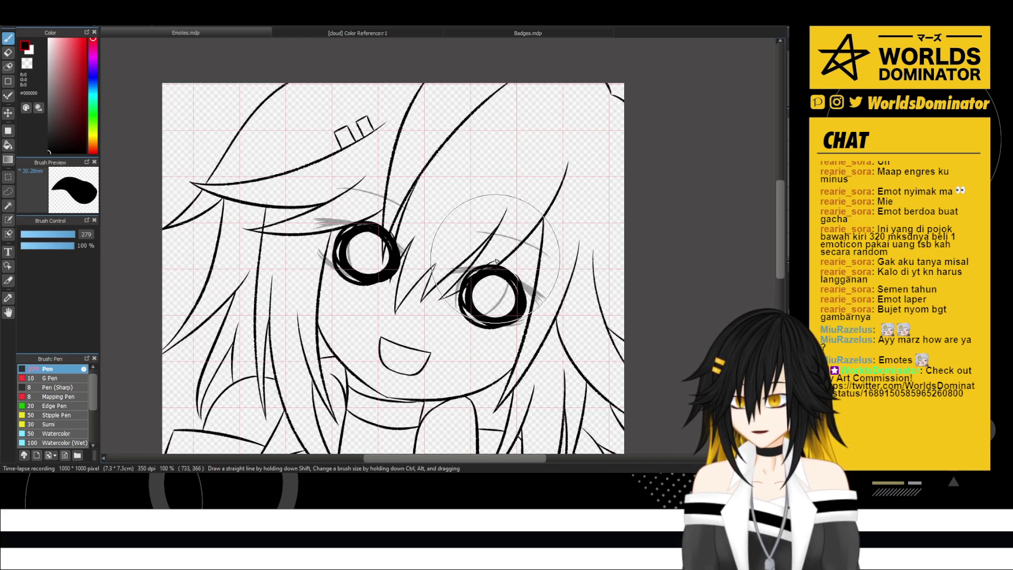
left_click(55, 379)
scroll(392, 338, "up", 1)
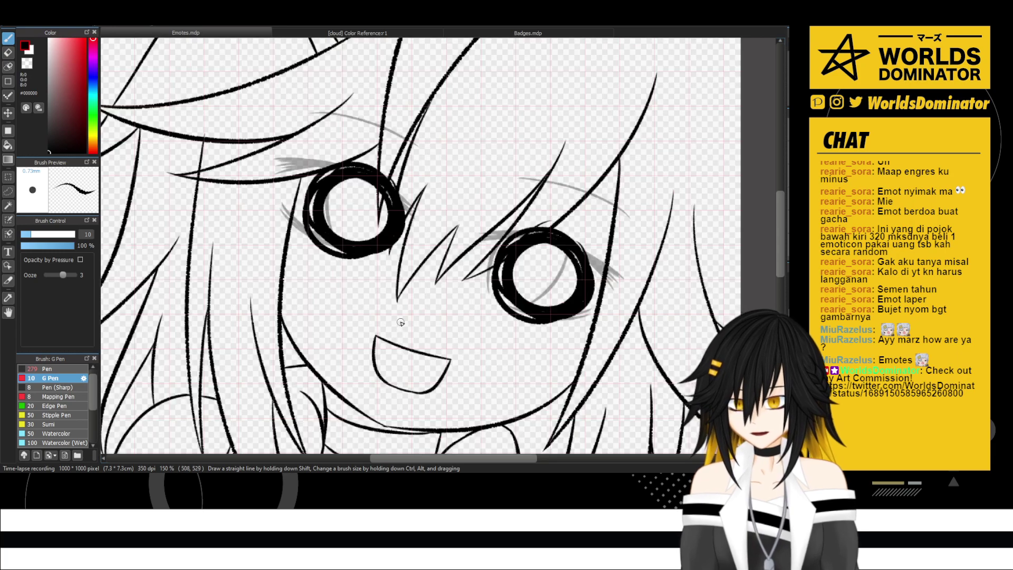
left_click_drag(300, 180, 302, 280)
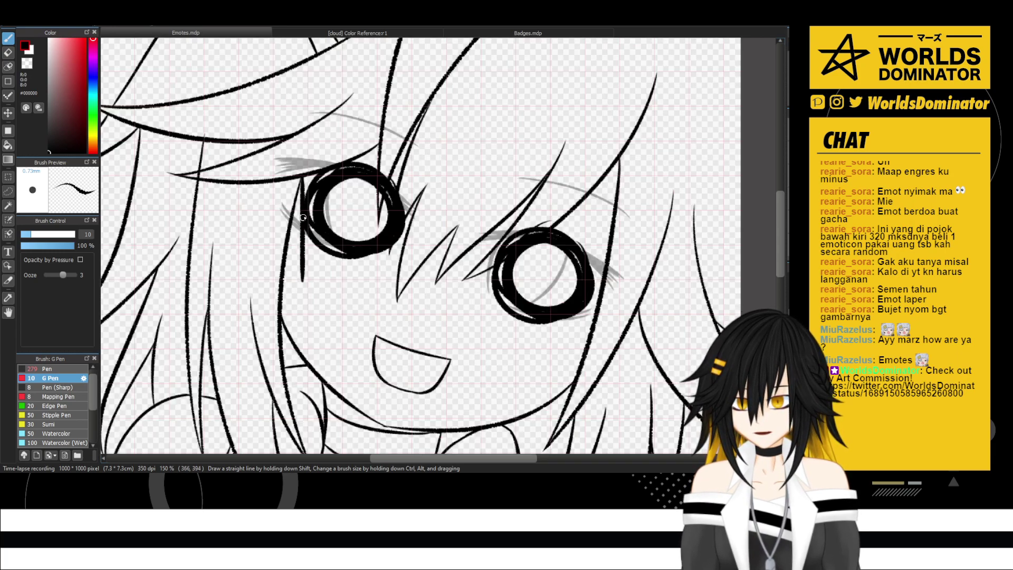
key("ctrl+z")
mouse_move(306, 176)
left_mouse_down()
mouse_move(294, 269)
mouse_move(292, 193)
mouse_move(287, 294)
left_mouse_up()
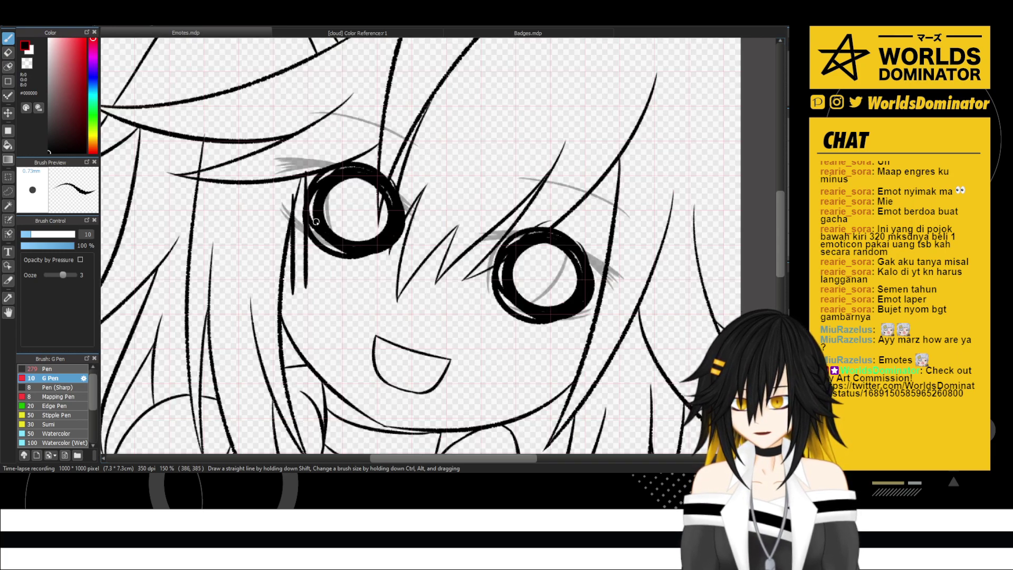
mouse_move(321, 170)
left_mouse_down()
mouse_move(320, 269)
mouse_move(338, 292)
left_mouse_up()
left_click_drag(363, 150, 363, 287)
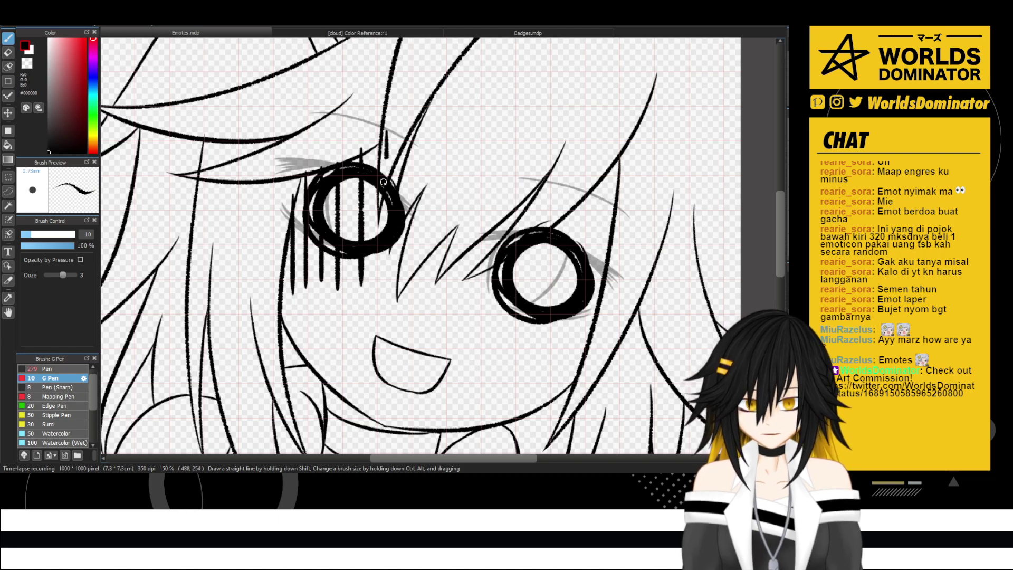
left_click_drag(386, 131, 388, 306)
left_click_drag(406, 170, 404, 292)
- Continue the vertical shadow lines over the nose bridge and across the right eye to the edge of the face
left_click_drag(437, 168, 438, 308)
mouse_move(462, 181)
left_mouse_down()
mouse_move(462, 299)
mouse_move(475, 285)
left_mouse_up()
left_click_drag(505, 173, 505, 288)
left_click_drag(534, 155, 535, 295)
left_click_drag(560, 157, 560, 305)
mouse_move(595, 152)
left_mouse_down()
mouse_move(595, 302)
mouse_move(620, 317)
mouse_move(572, 293)
mouse_move(608, 306)
left_mouse_up()
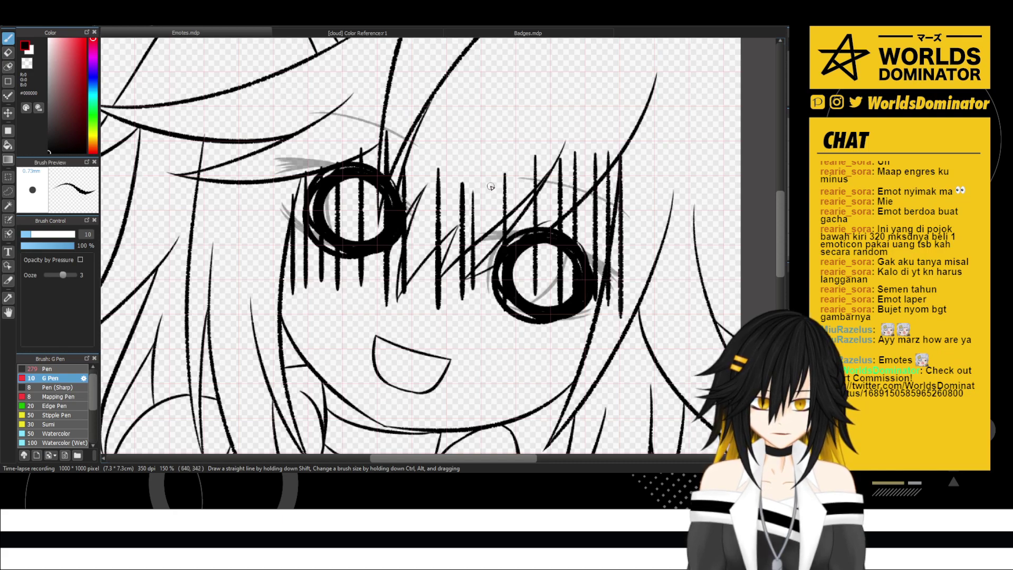
left_click_drag(483, 177, 482, 315)
mouse_move(575, 177)
left_mouse_down()
mouse_move(570, 305)
mouse_move(582, 339)
left_mouse_up()
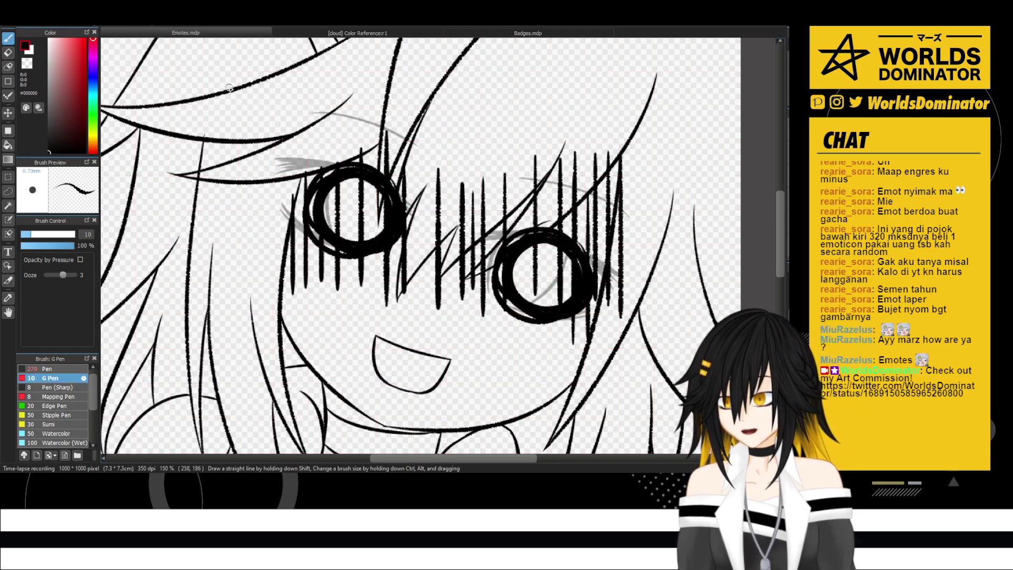
- Erase the shadow lines inside the left eye's ring and where they overlap the surrounding hair strands
key("e")
mouse_move(286, 204)
left_mouse_down()
mouse_move(294, 183)
mouse_move(284, 223)
mouse_move(299, 162)
left_mouse_up()
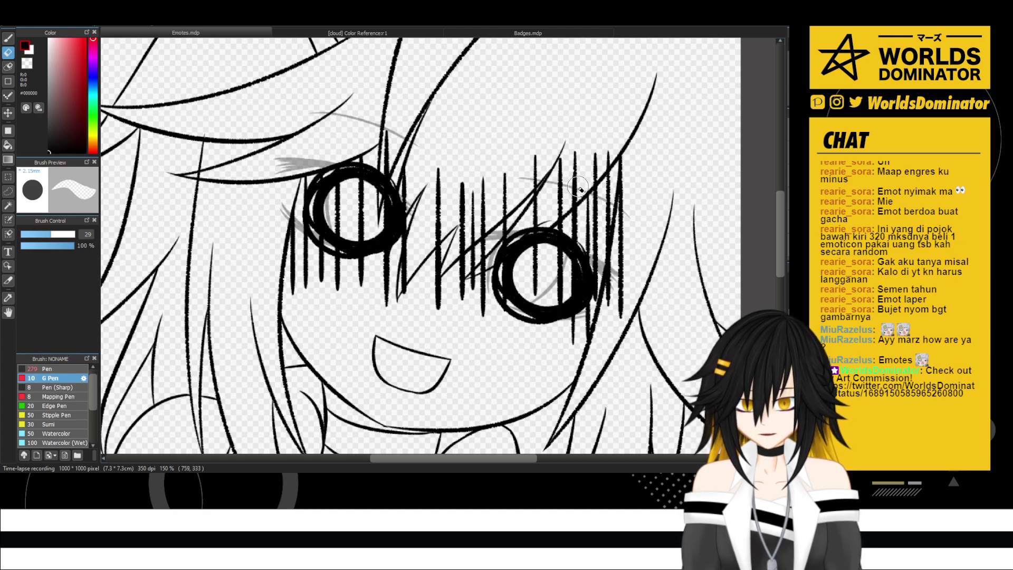
mouse_move(622, 155)
left_mouse_down()
mouse_move(620, 268)
mouse_move(628, 261)
mouse_move(622, 248)
mouse_move(610, 301)
left_mouse_up()
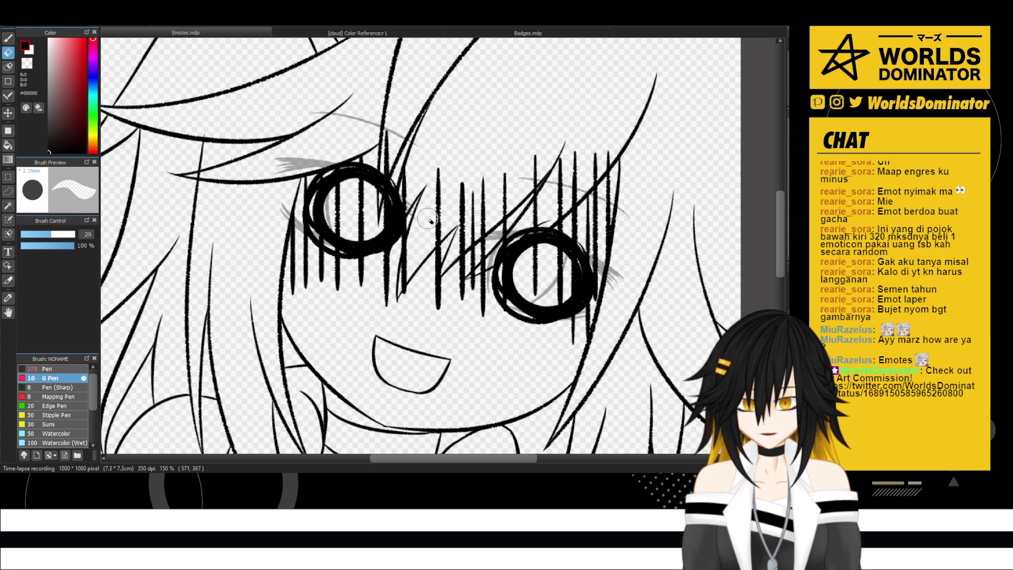
left_click_drag(401, 292, 417, 257)
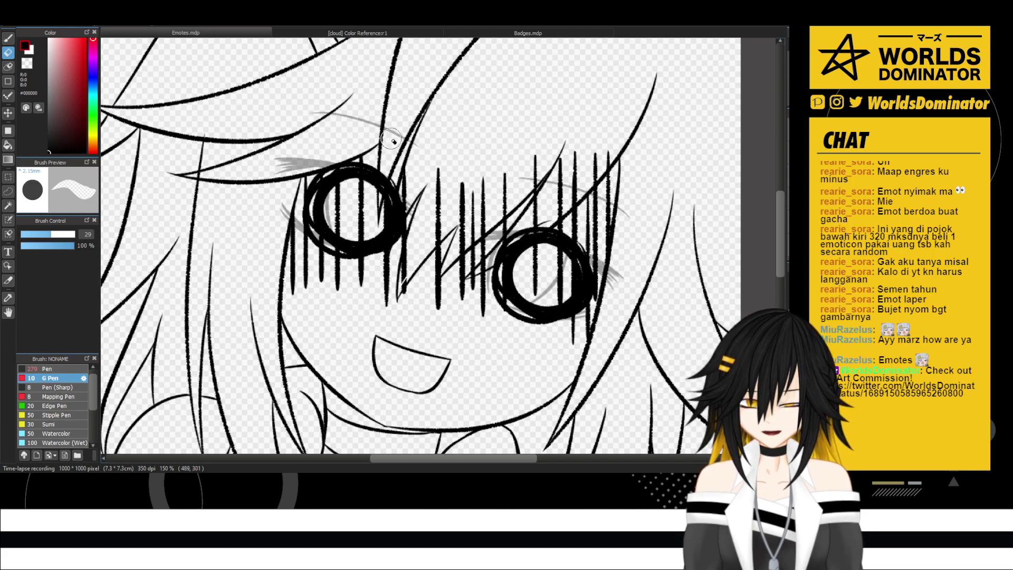
mouse_move(361, 188)
left_mouse_down()
mouse_move(341, 211)
mouse_move(339, 181)
mouse_move(368, 214)
mouse_move(328, 221)
mouse_move(339, 193)
mouse_move(370, 233)
mouse_move(324, 223)
mouse_move(364, 191)
mouse_move(376, 241)
left_mouse_up()
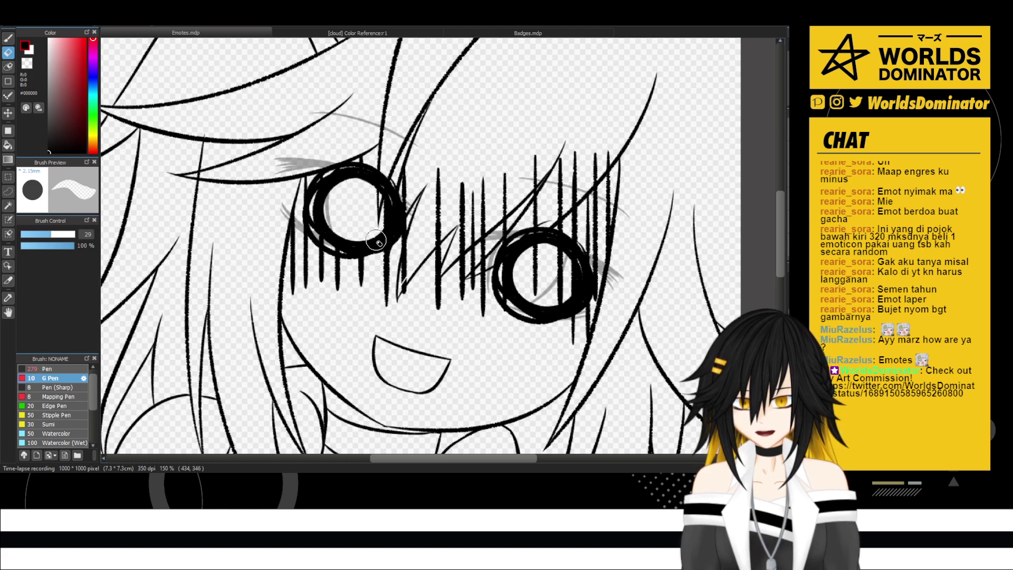
left_click_drag(375, 194, 383, 224)
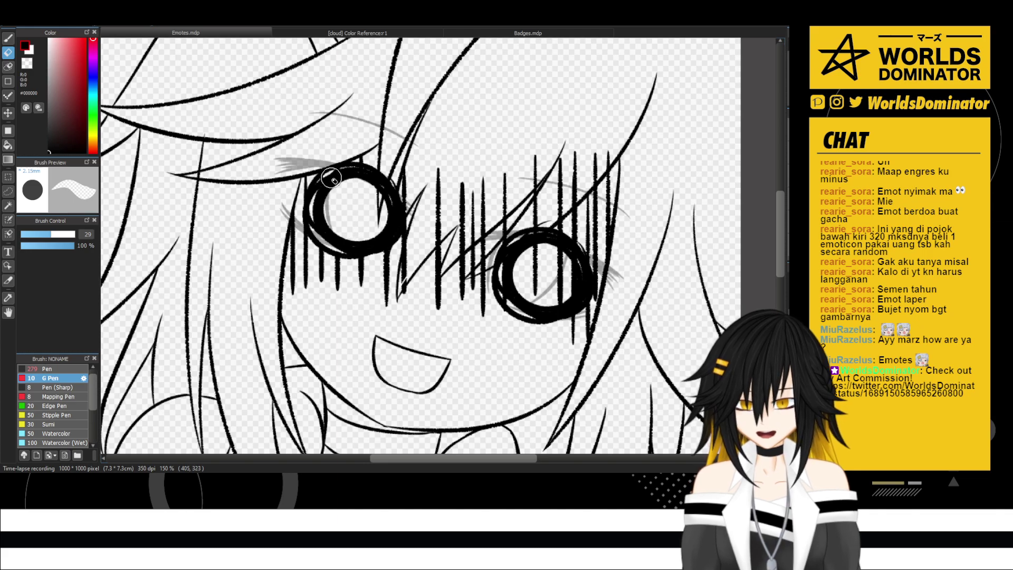
- Erase the vertical shadow lines inside the right eye's ring and where they cross the fringe over the nose bridge and above the right eye
scroll(346, 174, "right", 3)
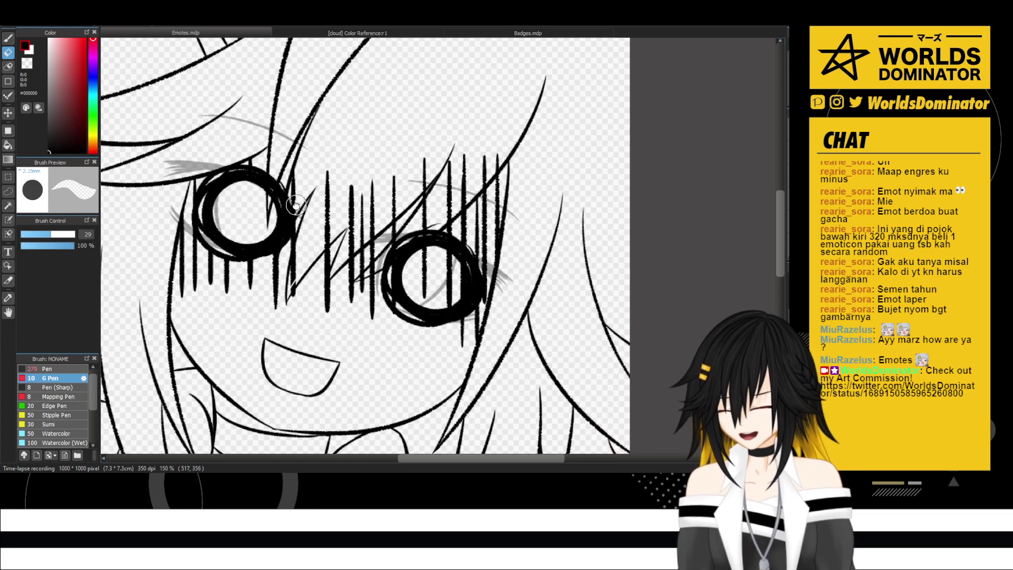
scroll(295, 205, "left", 1)
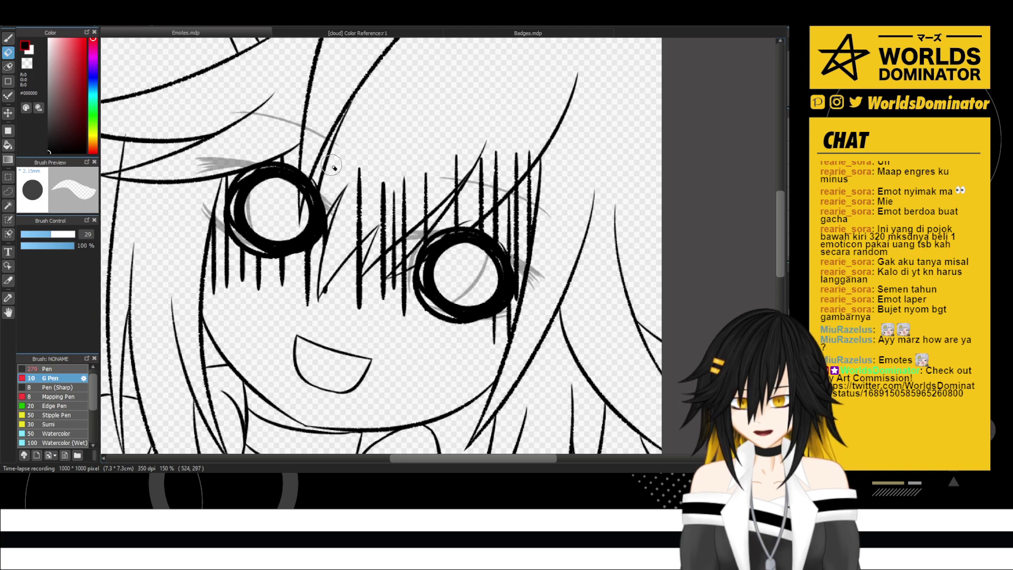
mouse_move(333, 166)
left_mouse_down()
mouse_move(359, 221)
mouse_move(354, 240)
mouse_move(359, 147)
mouse_move(366, 182)
left_mouse_up()
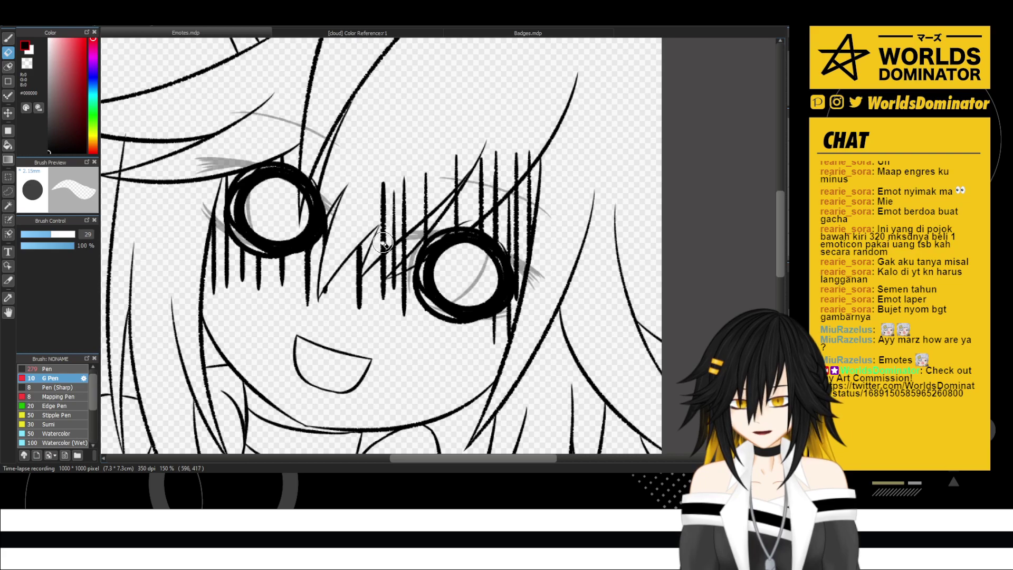
mouse_move(383, 243)
left_mouse_down()
mouse_move(381, 179)
mouse_move(400, 224)
mouse_move(376, 257)
mouse_move(396, 236)
mouse_move(393, 211)
mouse_move(404, 234)
mouse_move(406, 176)
mouse_move(420, 214)
mouse_move(423, 168)
mouse_move(406, 267)
mouse_move(392, 274)
mouse_move(453, 216)
mouse_move(453, 251)
mouse_move(457, 146)
left_mouse_up()
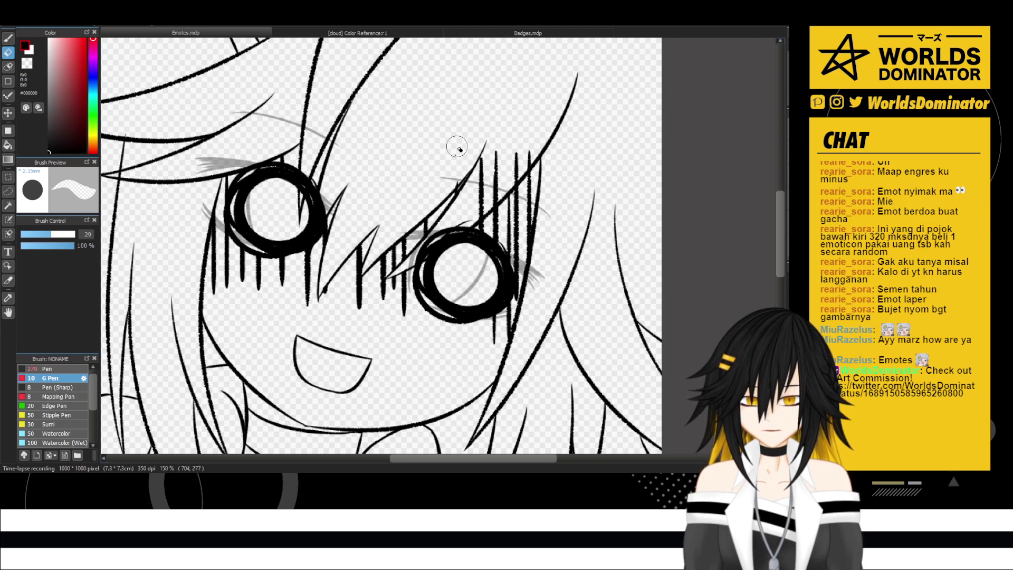
mouse_move(453, 184)
left_mouse_down()
mouse_move(482, 159)
mouse_move(479, 181)
mouse_move(501, 145)
mouse_move(467, 226)
mouse_move(510, 151)
mouse_move(463, 224)
mouse_move(537, 146)
left_mouse_up()
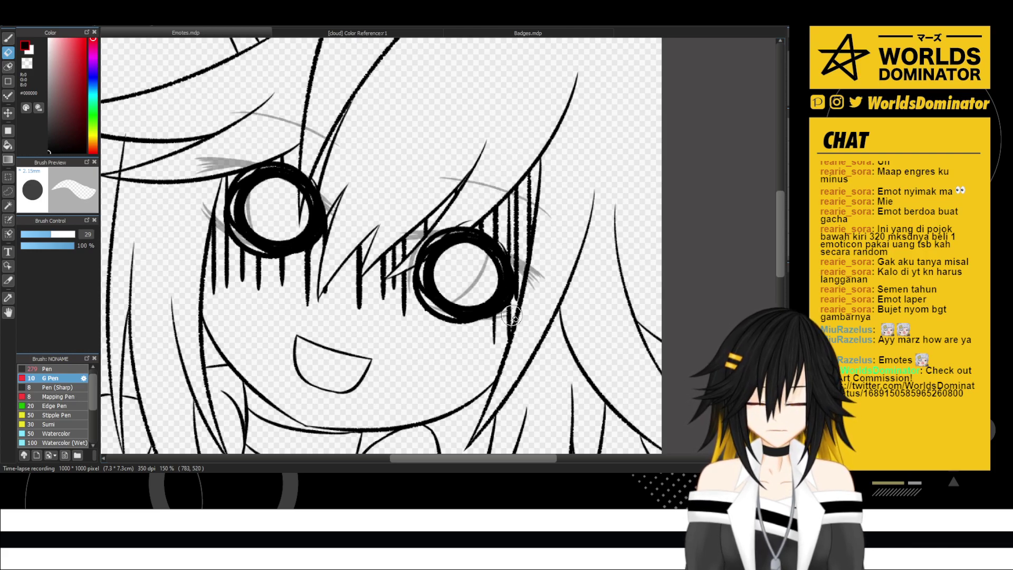
scroll(554, 194, "down", 3)
left_click_drag(554, 194, 536, 200)
scroll(515, 207, "down", 1)
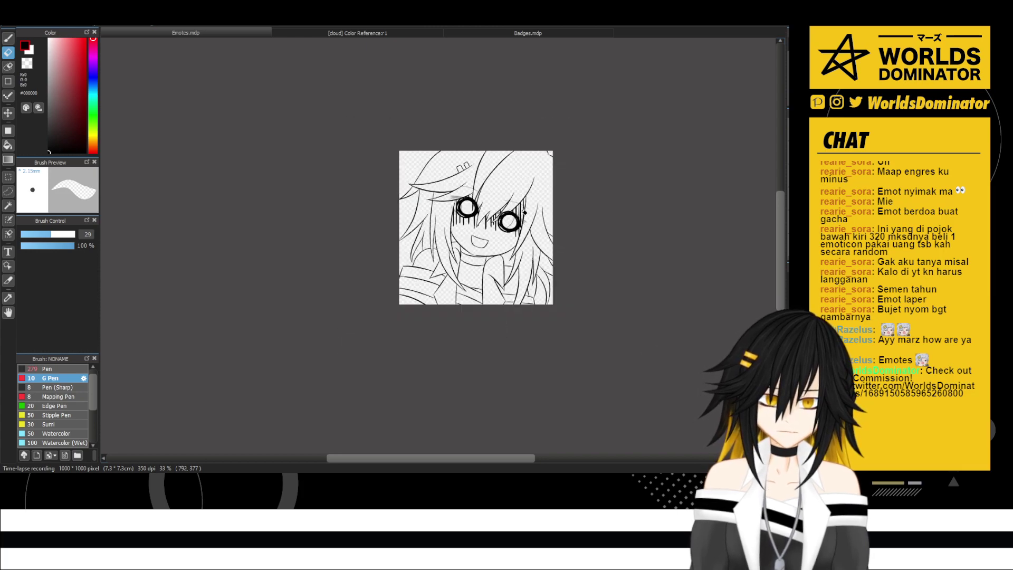
scroll(519, 207, "up", 2)
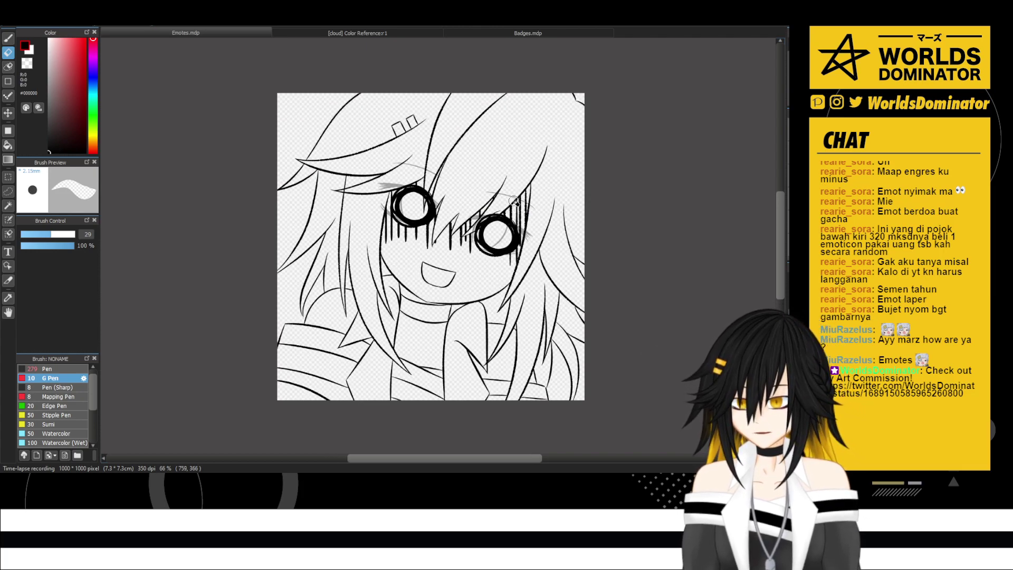
scroll(519, 206, "down", 1)
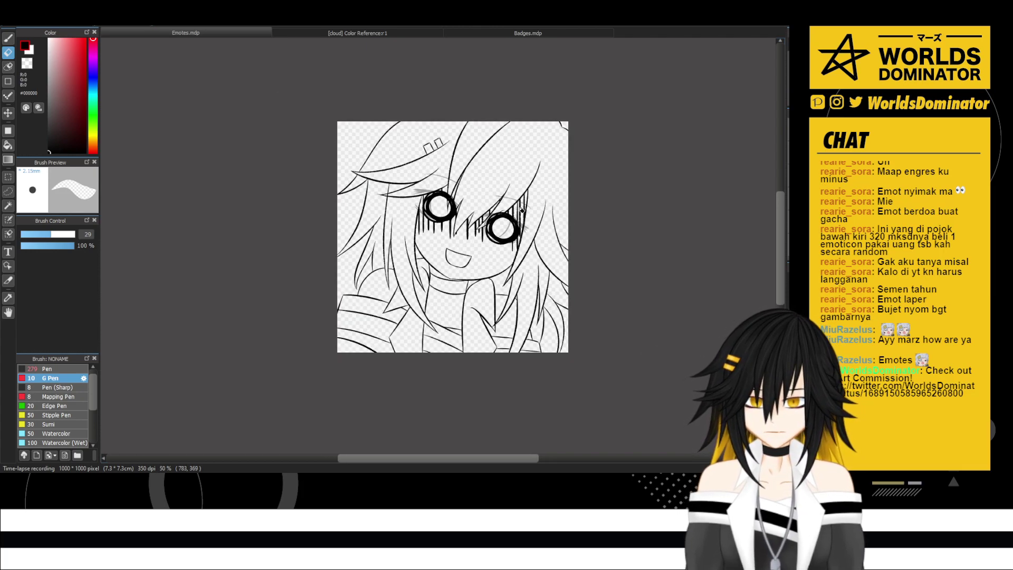
scroll(521, 210, "up", 1)
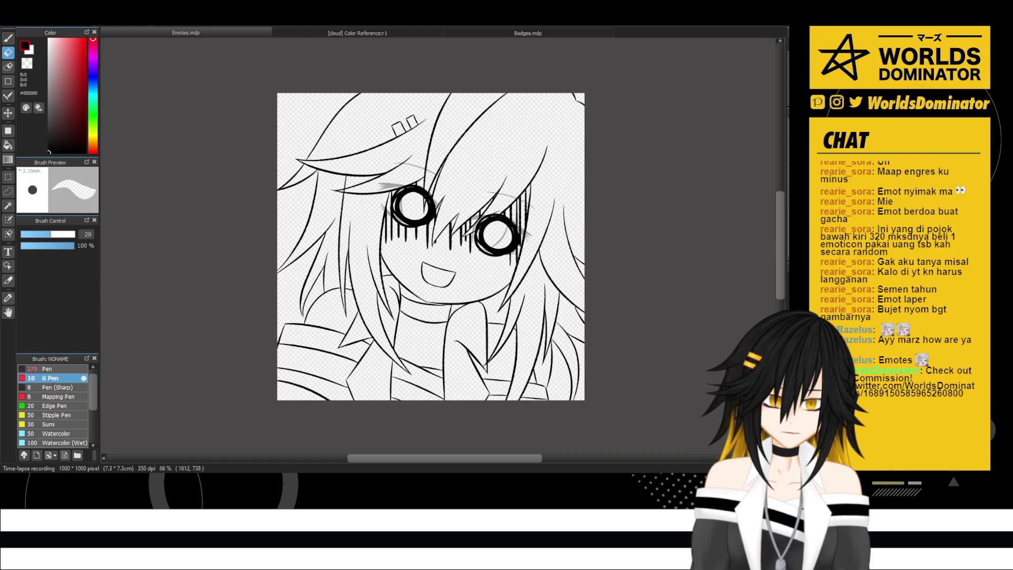
- Hide the inked smiling emote and show the "BOO!" character sketch instead
key("Delete")
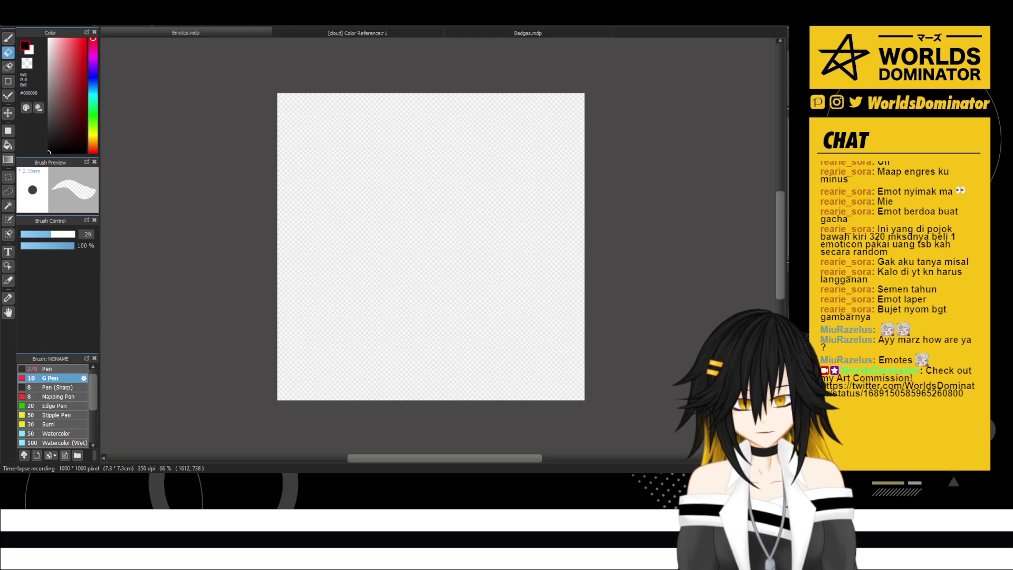
key("ctrl+z")
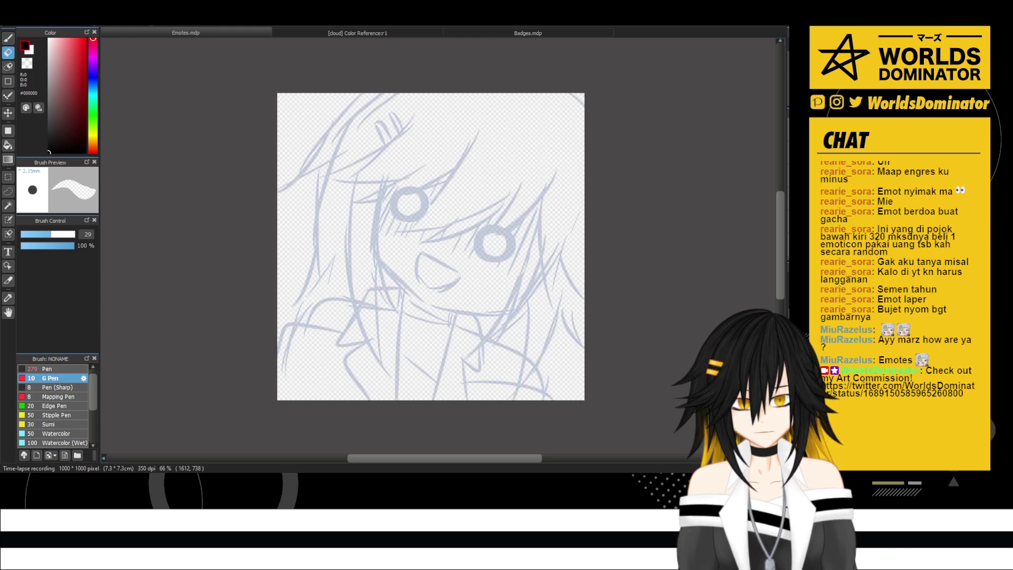
key("ctrl+y")
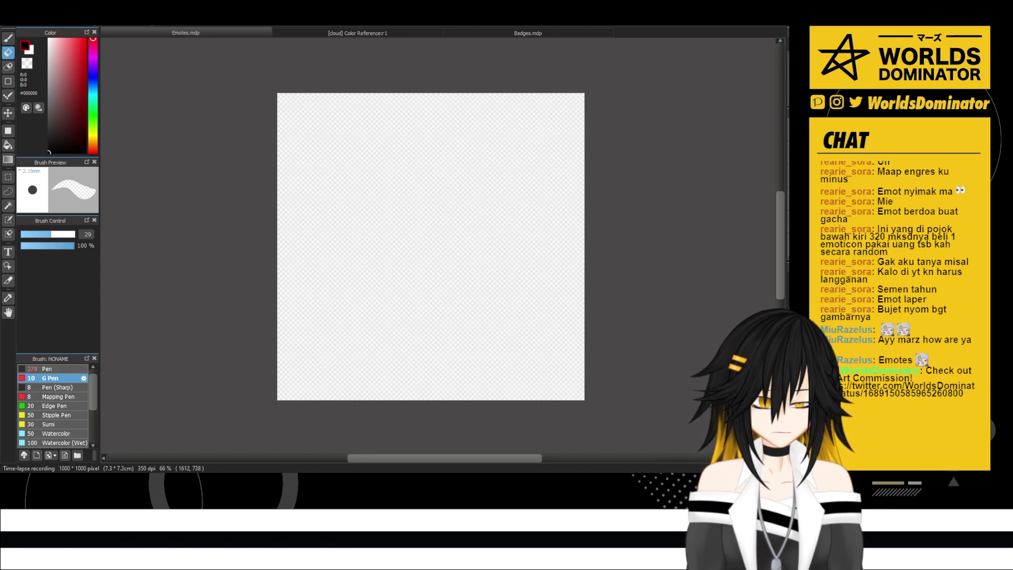
key("ctrl+z")
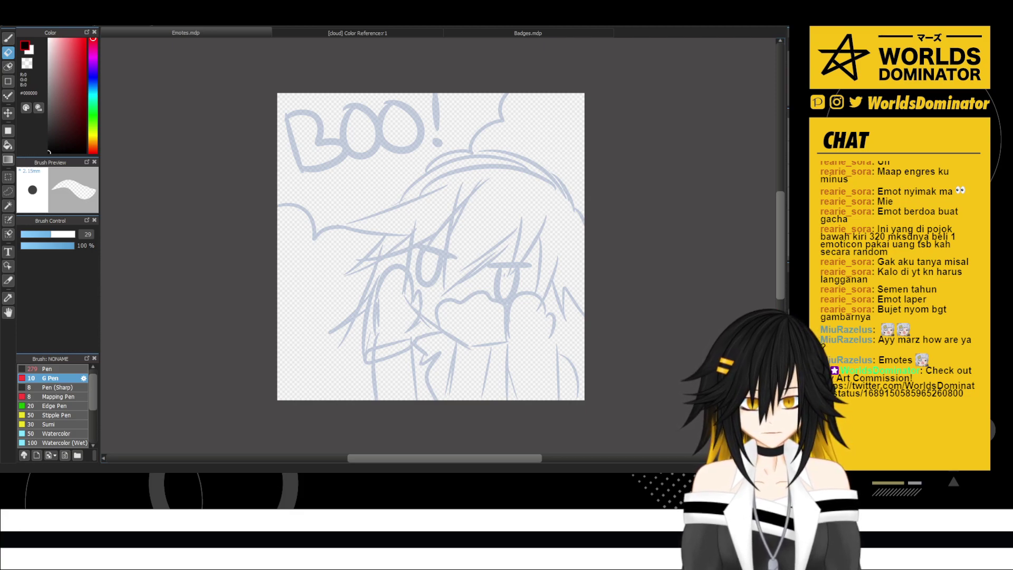
- Ink a scalloped cloud outline beneath the "BOO!" lettering with the size 10 G Pen, running from the canvas's left edge to its top edge
scroll(540, 258, "up", 2)
key("b")
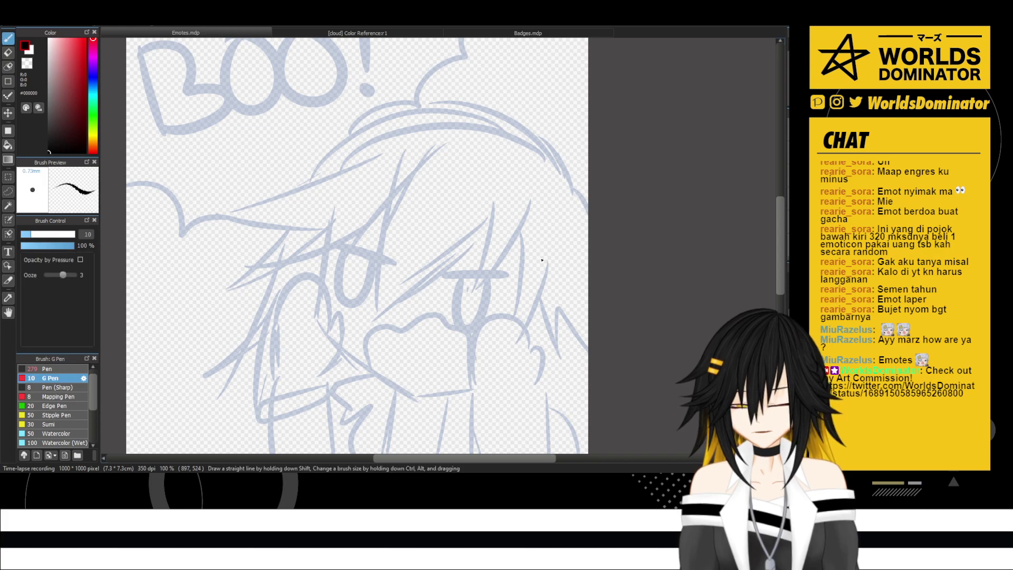
left_click_drag(278, 196, 425, 269)
left_click_drag(379, 201, 321, 192)
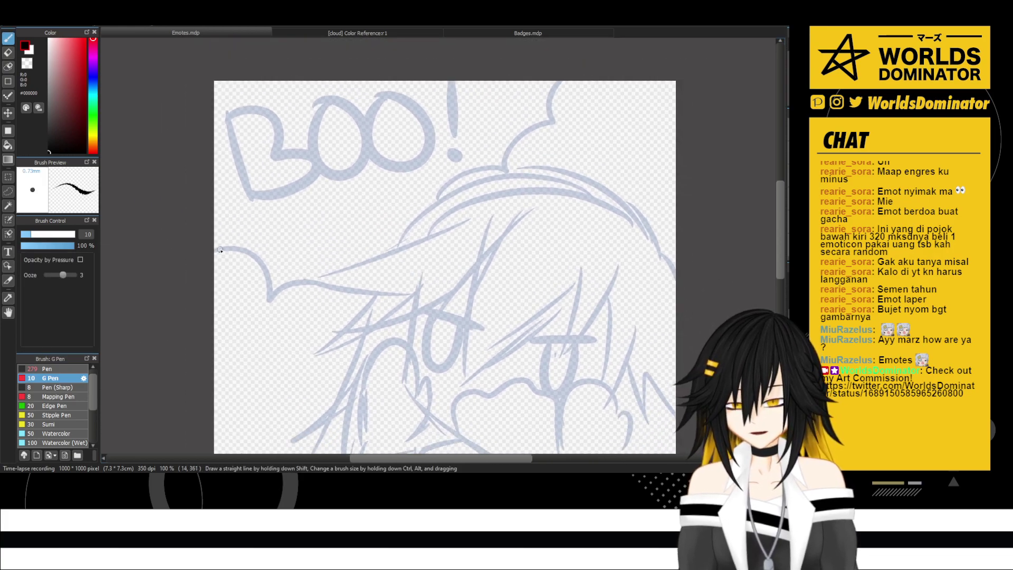
mouse_move(202, 248)
left_mouse_down()
mouse_move(244, 246)
mouse_move(268, 296)
left_mouse_up()
key("ctrl+z")
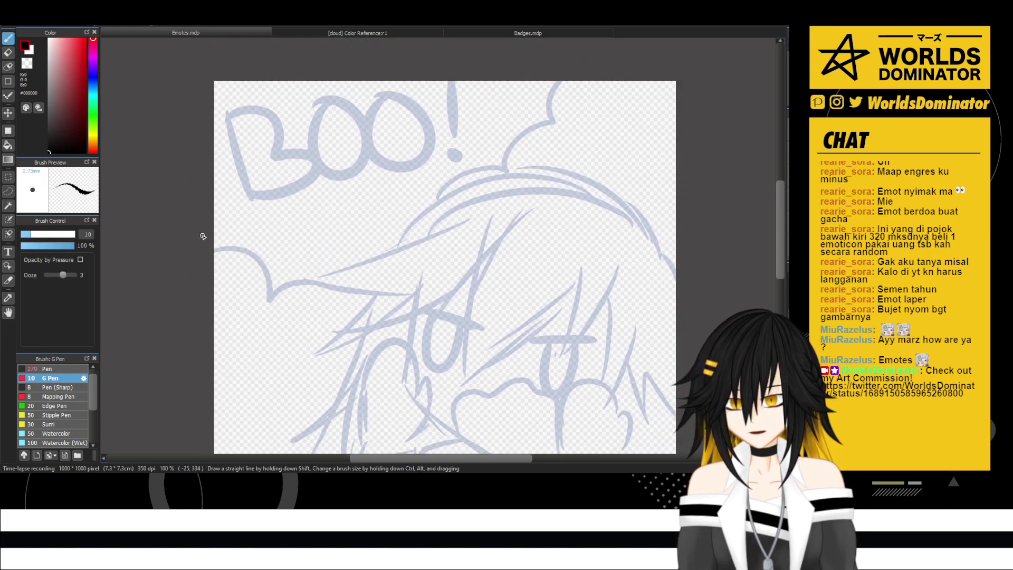
mouse_move(204, 235)
left_mouse_down()
mouse_move(275, 268)
mouse_move(271, 296)
mouse_move(343, 286)
mouse_move(341, 305)
mouse_move(427, 224)
mouse_move(543, 164)
mouse_move(562, 77)
mouse_move(601, 76)
left_mouse_up()
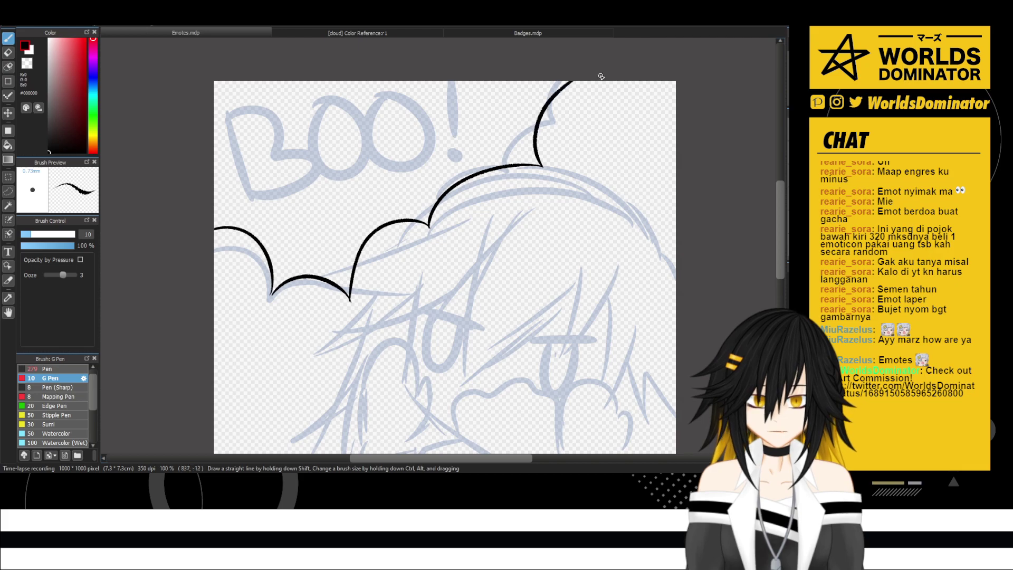
- Sharpen the cloud outline's two lower points by erasing the overshooting tip and extending the left one with the G Pen
scroll(265, 307, "up", 3)
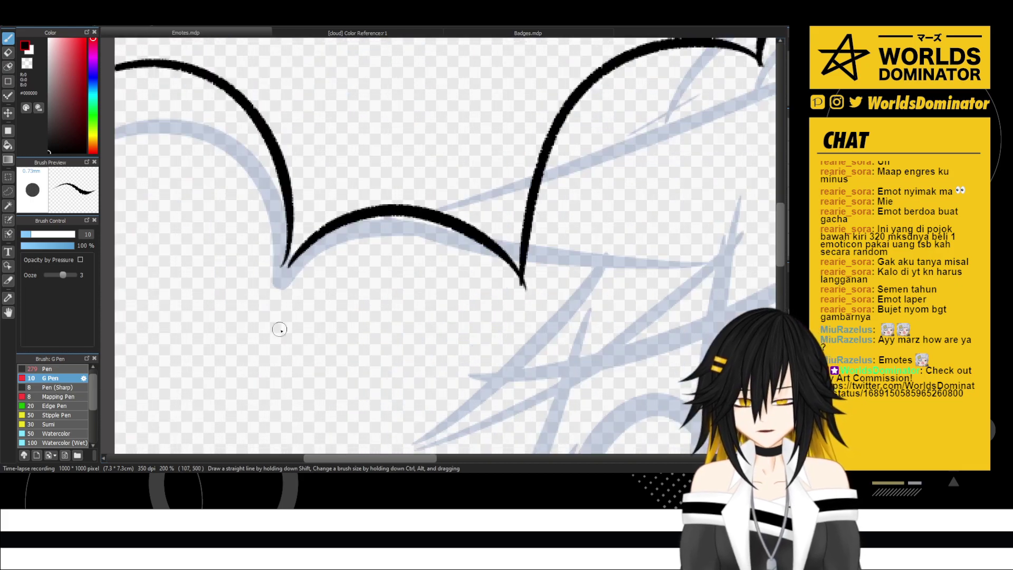
key("e")
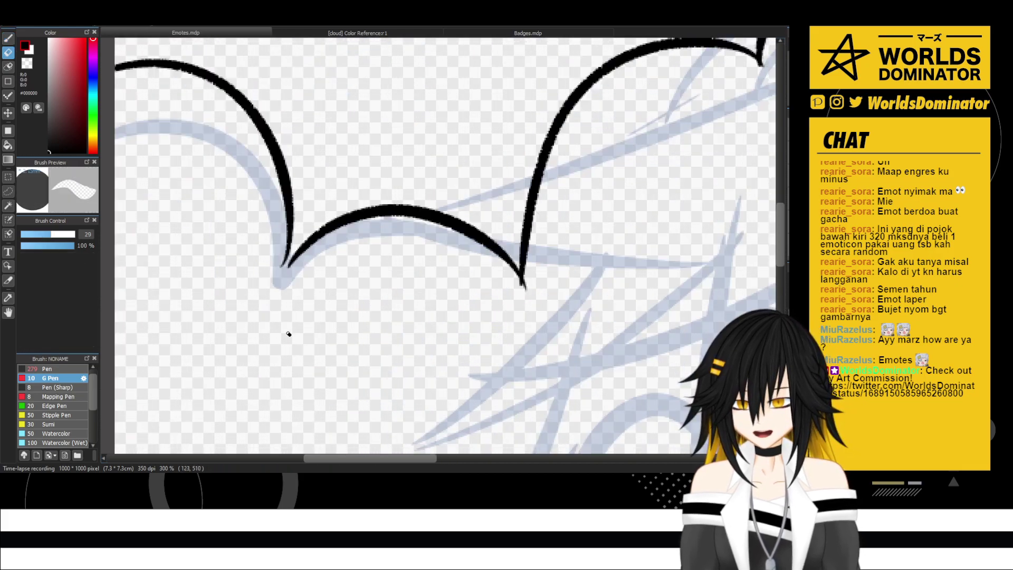
left_click(524, 302)
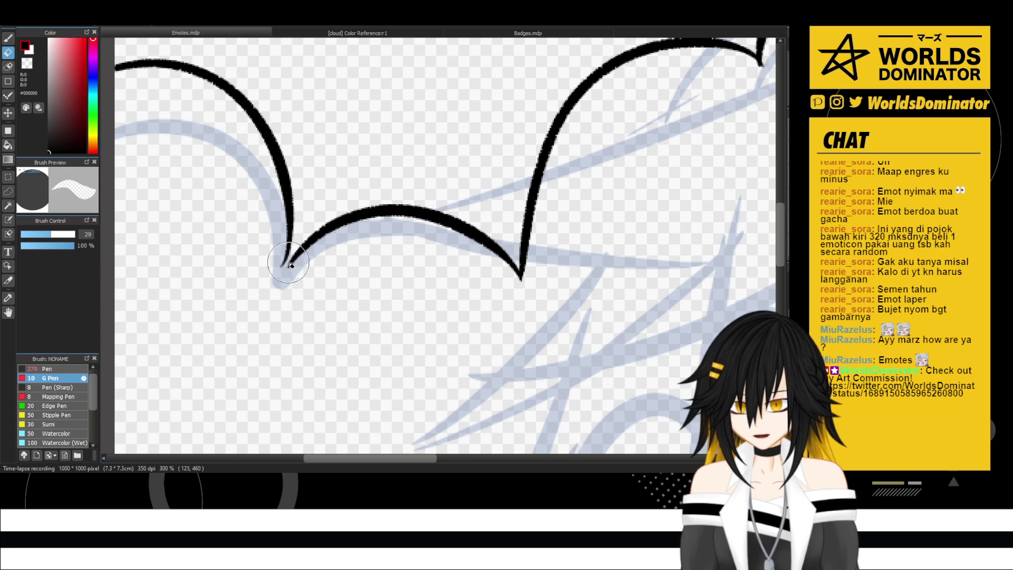
key("b")
key("ctrl+z")
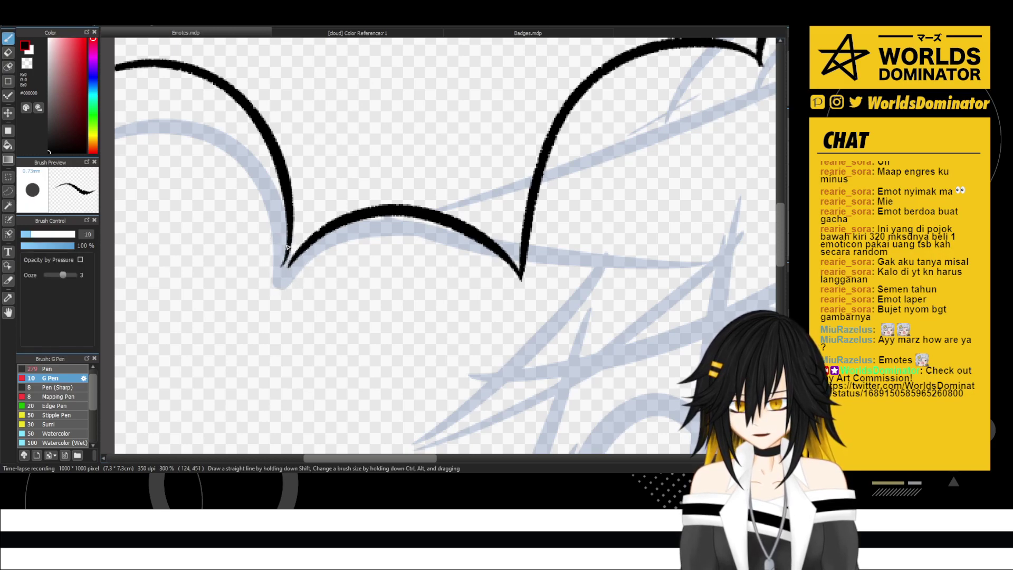
mouse_move(288, 240)
left_mouse_down()
mouse_move(279, 276)
mouse_move(298, 253)
mouse_move(278, 284)
left_mouse_up()
key("e")
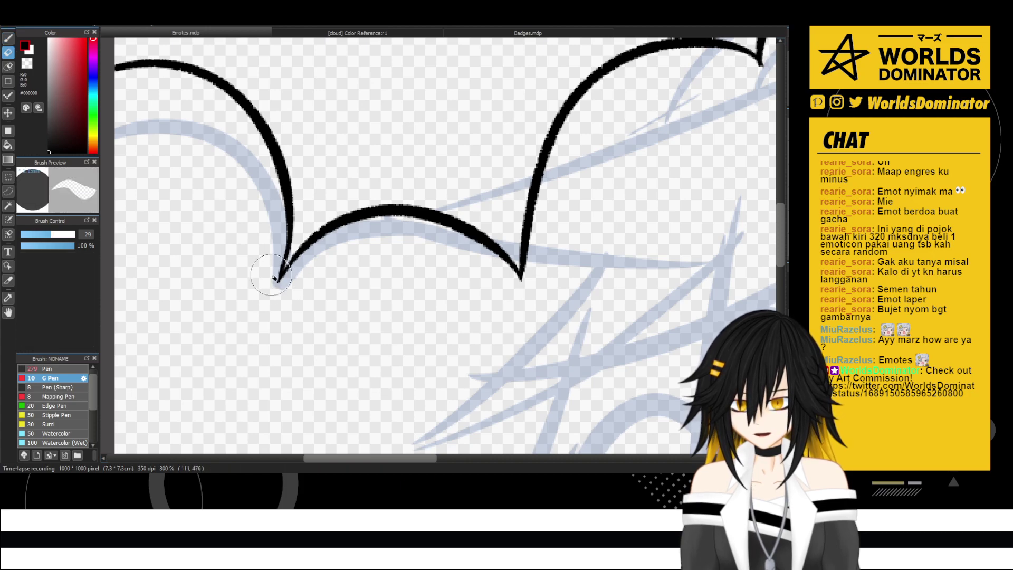
scroll(260, 311, "down", 5)
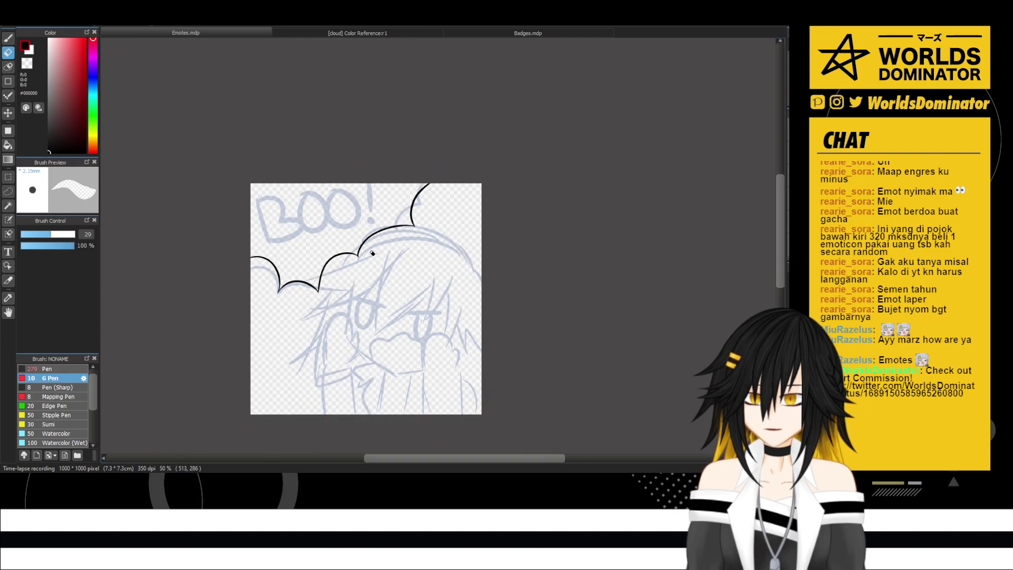
scroll(240, 176, "up", 2)
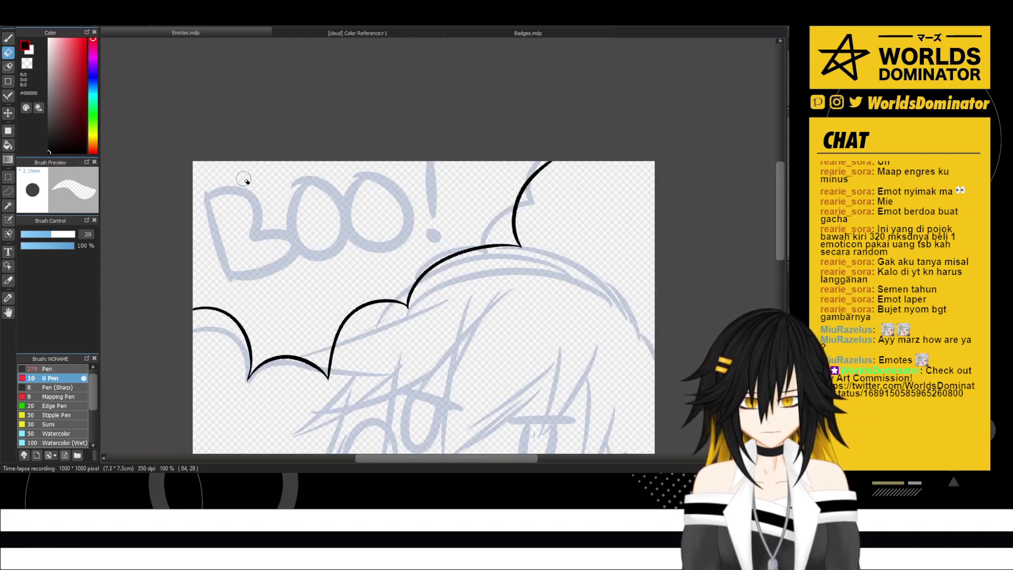
- Ink a double-lined letter B over the "BOO!" sketch with the size 10 G Pen
key("p")
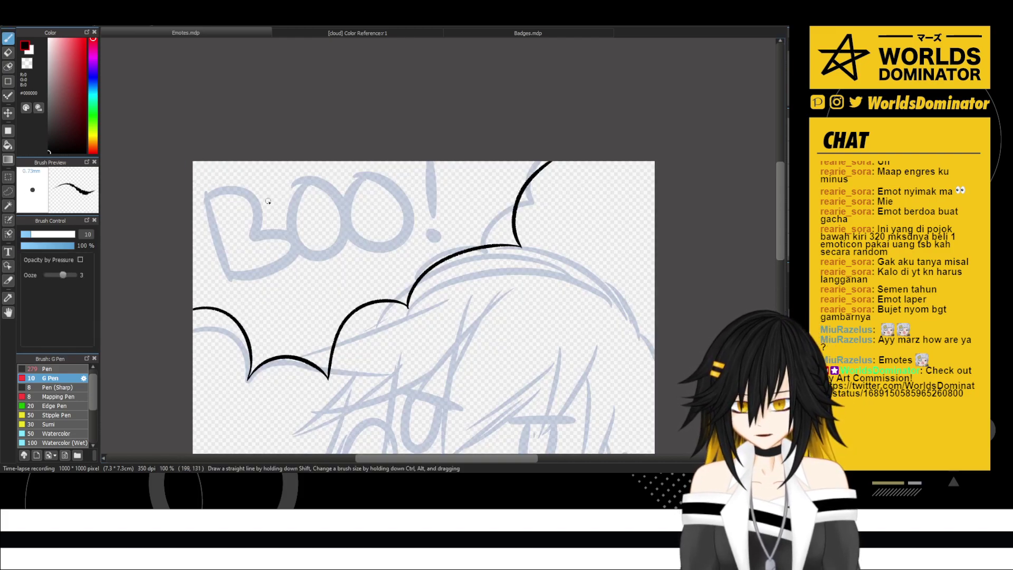
left_click_drag(214, 202, 236, 286)
left_click_drag(220, 200, 243, 287)
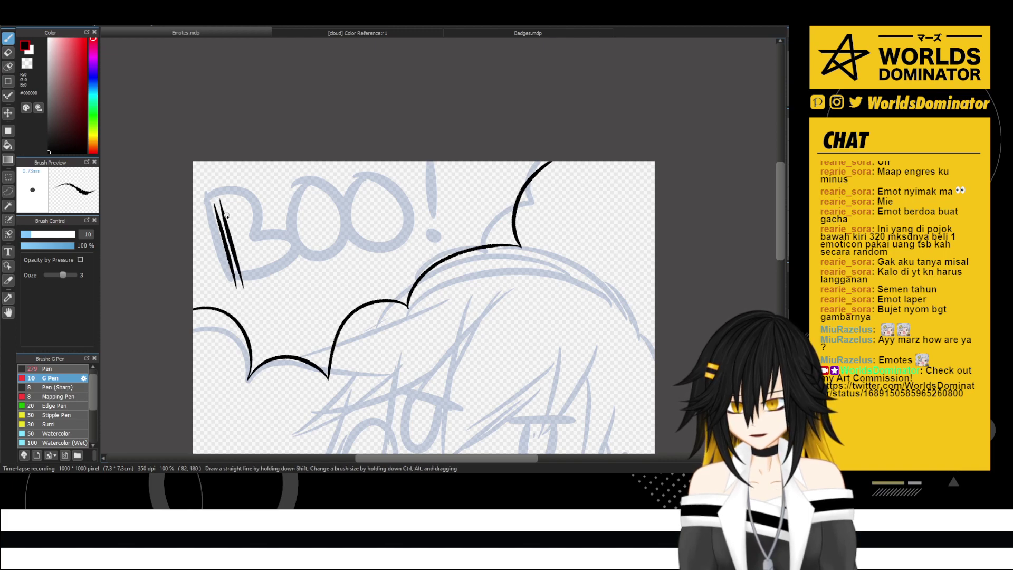
mouse_move(232, 196)
left_mouse_down()
mouse_move(273, 214)
mouse_move(247, 242)
left_mouse_up()
mouse_move(213, 208)
left_mouse_down()
mouse_move(251, 202)
mouse_move(257, 231)
mouse_move(228, 254)
mouse_move(253, 238)
mouse_move(284, 265)
mouse_move(239, 289)
left_mouse_up()
mouse_move(239, 245)
left_mouse_down()
mouse_move(280, 258)
mouse_move(248, 282)
left_mouse_up()
- Ink the two double-lined letters O and the exclamation mark after the B to complete the "BOO!" lettering
mouse_move(288, 188)
left_mouse_down()
mouse_move(275, 225)
mouse_move(326, 251)
mouse_move(311, 181)
mouse_move(276, 210)
mouse_move(284, 193)
mouse_move(297, 260)
mouse_move(319, 189)
mouse_move(276, 211)
left_mouse_up()
key("ctrl+z")
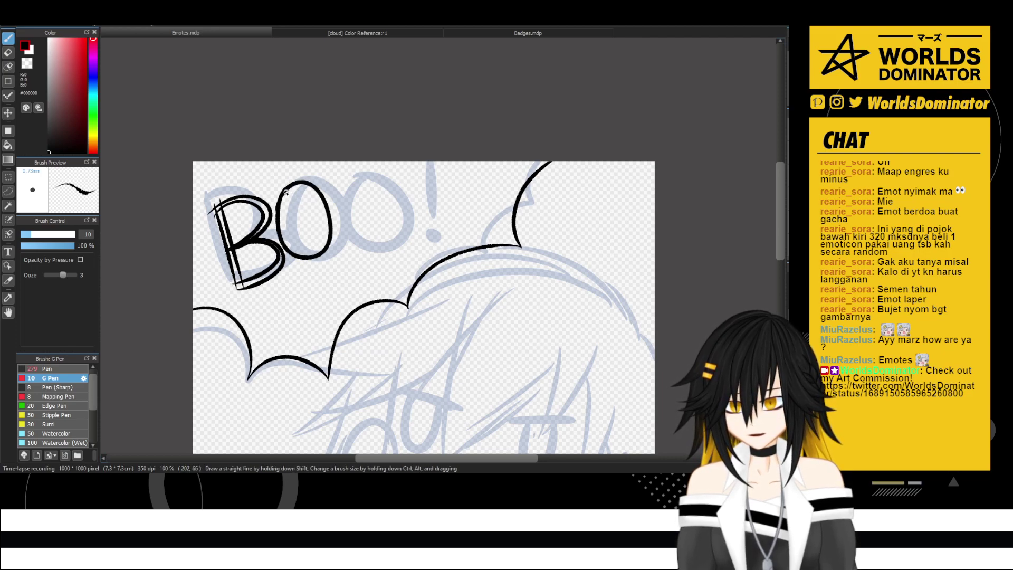
mouse_move(283, 246)
left_mouse_down()
mouse_move(326, 221)
mouse_move(309, 186)
left_mouse_up()
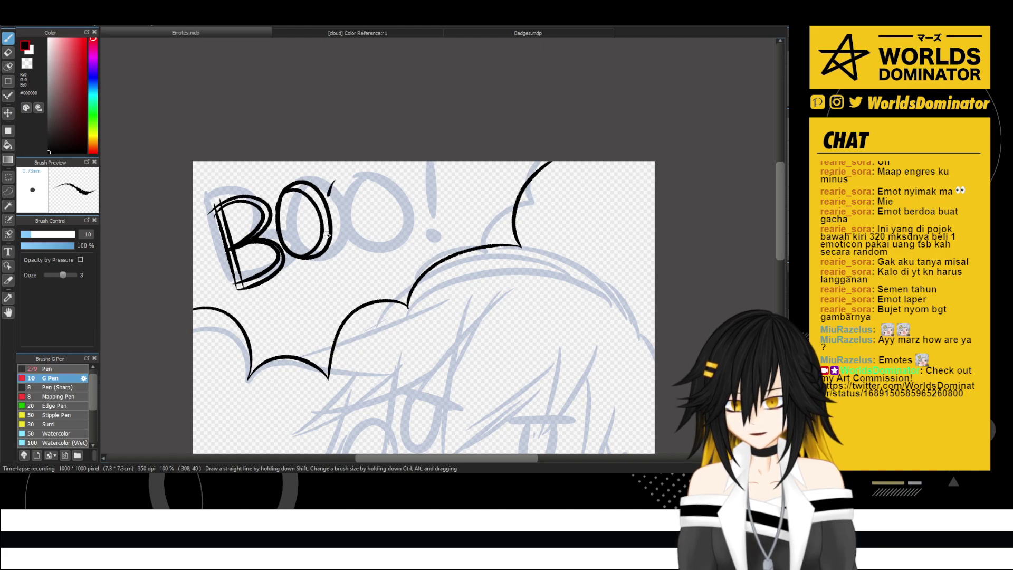
mouse_move(326, 235)
left_mouse_down()
mouse_move(383, 228)
mouse_move(340, 177)
mouse_move(332, 204)
mouse_move(375, 236)
mouse_move(337, 209)
left_mouse_up()
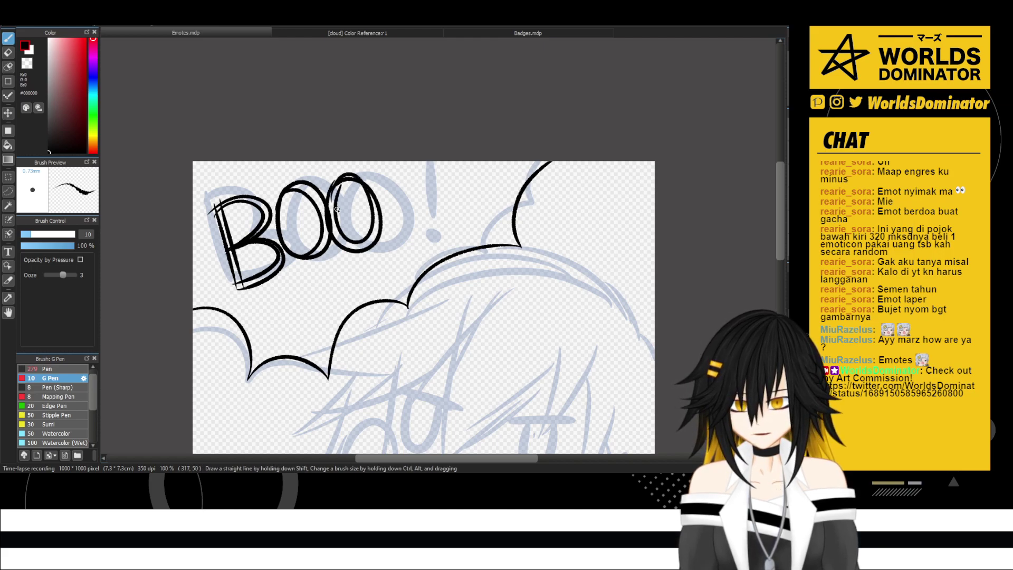
left_click_drag(384, 163, 399, 227)
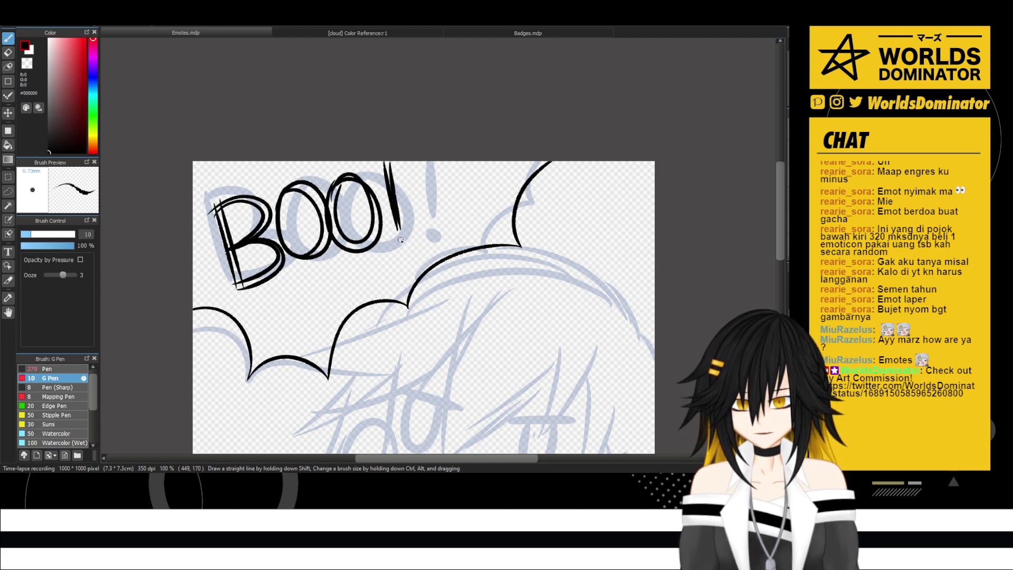
scroll(406, 182, "down", 2)
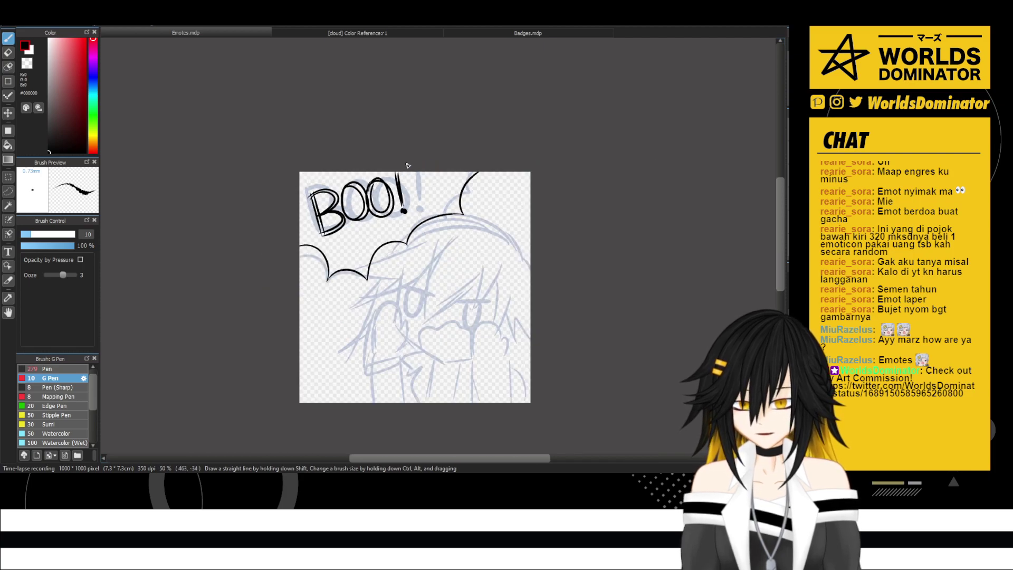
left_click_drag(472, 206, 460, 202)
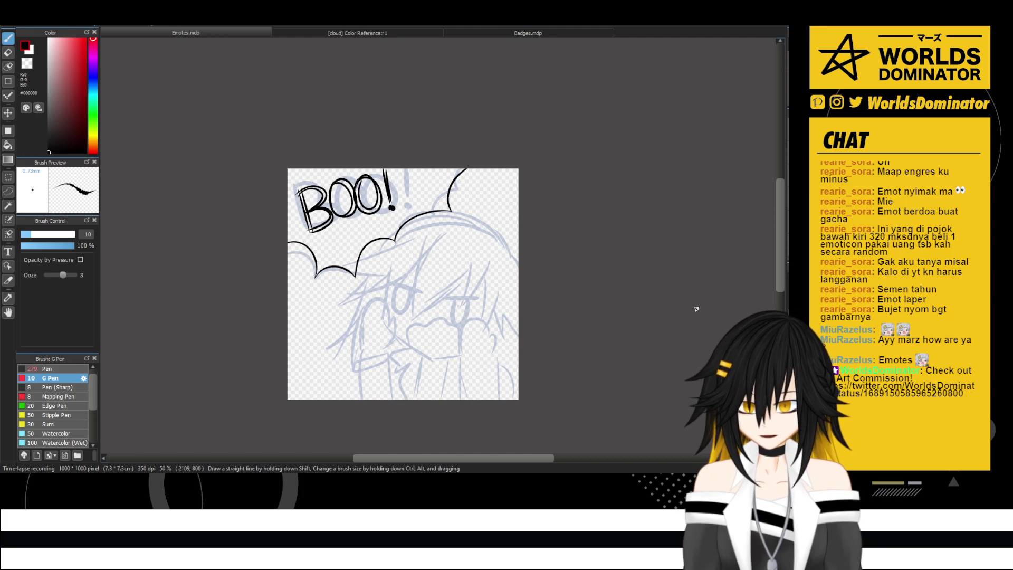
- Isolate the inked "BOO!" lettering with a lasso selection and enlarge it until the exclamation mark's dot meets the cloud outline
scroll(450, 217, "up", 1)
key("l")
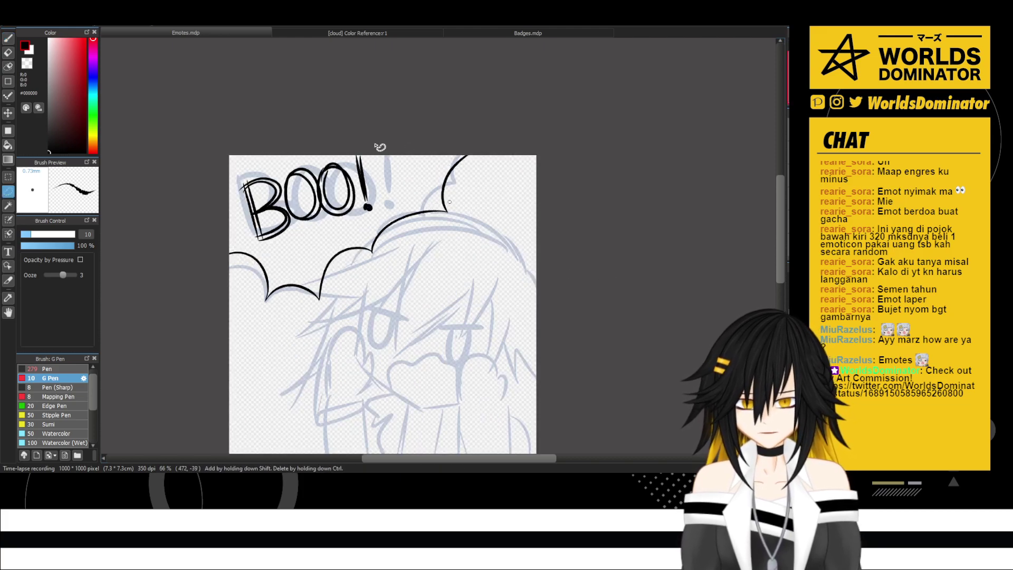
mouse_move(376, 144)
left_mouse_down()
mouse_move(393, 189)
mouse_move(382, 214)
left_mouse_up()
mouse_move(273, 253)
left_mouse_down()
mouse_move(237, 227)
mouse_move(315, 117)
left_mouse_up()
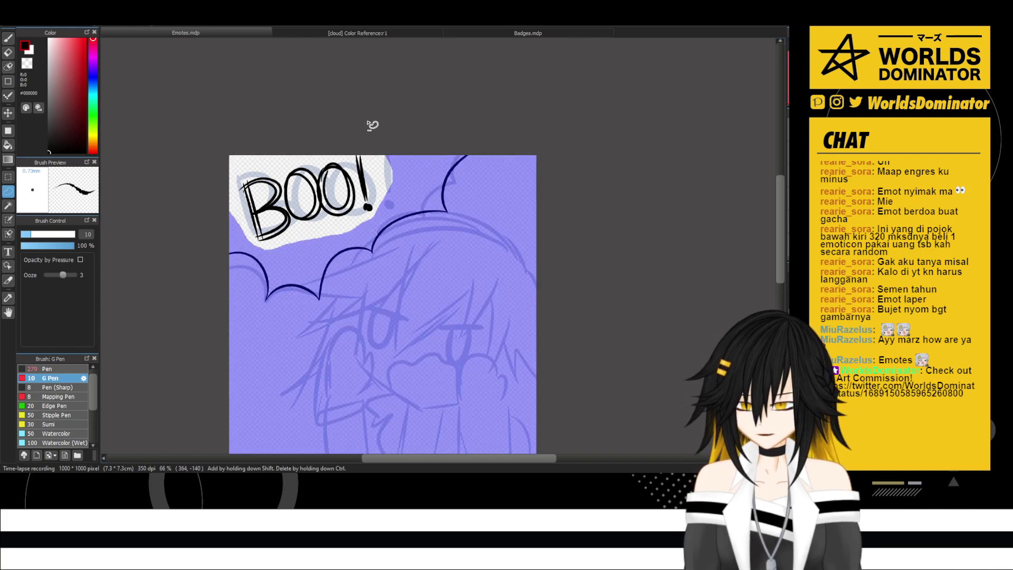
key("ctrl+shift+i")
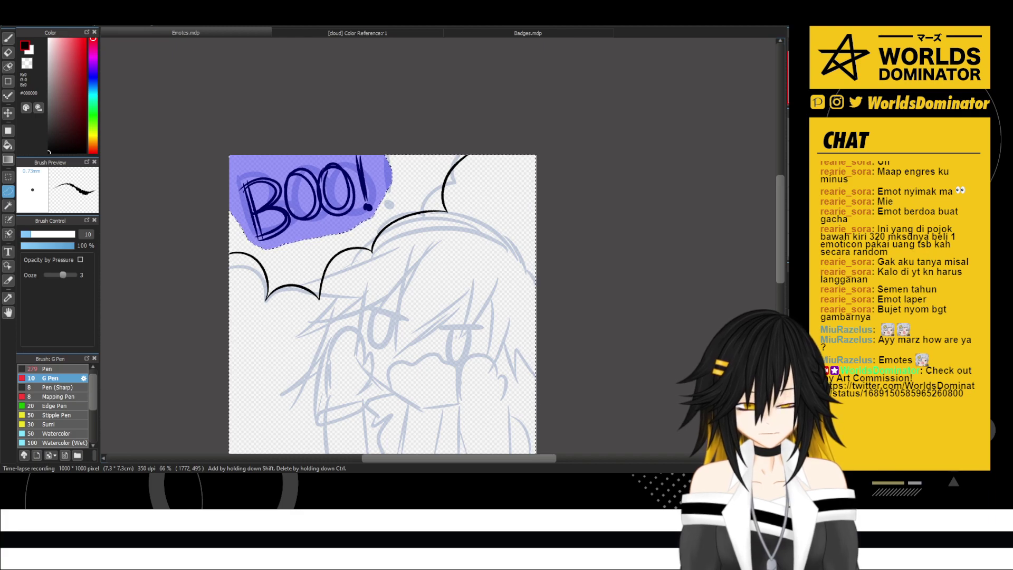
key("ctrl+shift+i")
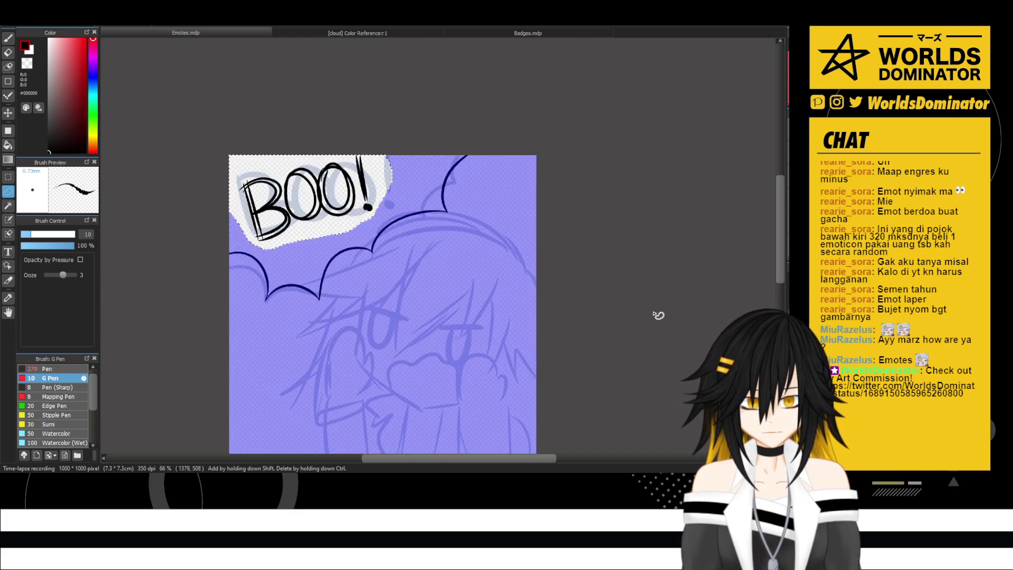
key("m")
key("ctrl+d")
key("ctrl+t")
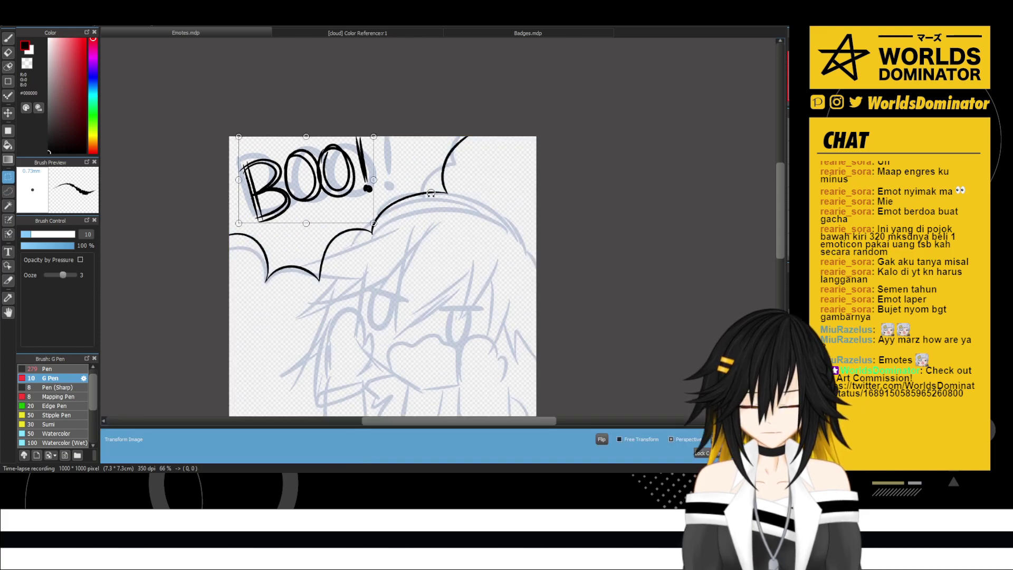
left_click_drag(374, 225, 412, 247)
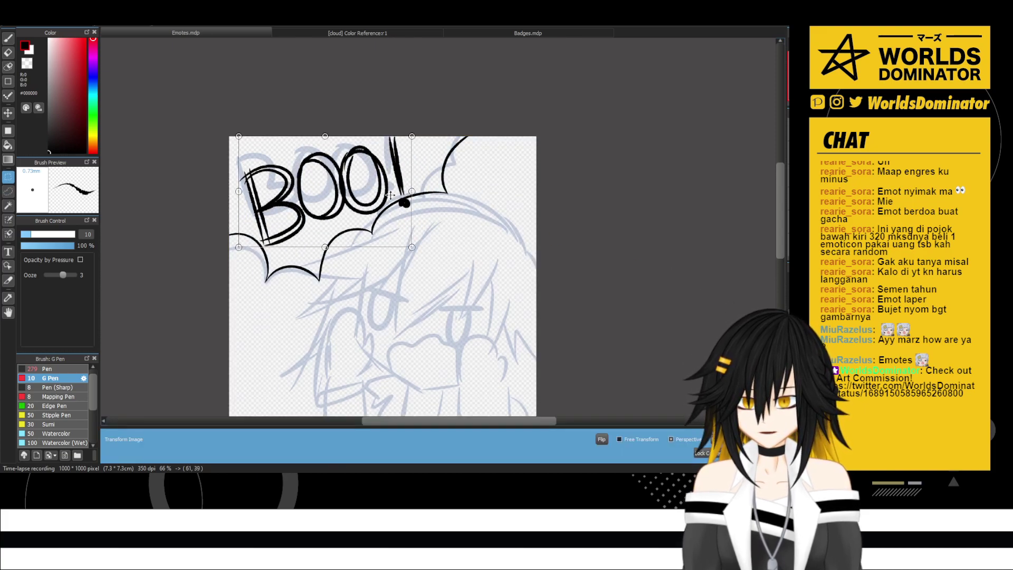
left_click_drag(391, 195, 437, 187)
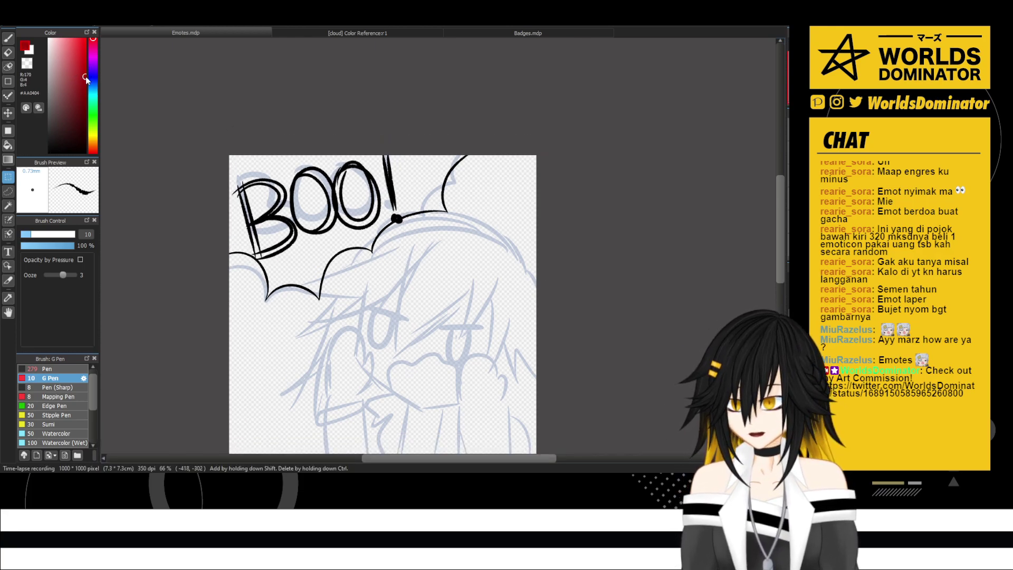
- Fill the strokes of the letters B, O and O with dark red #9D2121 using the Pen brush at size 42
left_click_drag(79, 88, 79, 83)
scroll(296, 257, "up", 1)
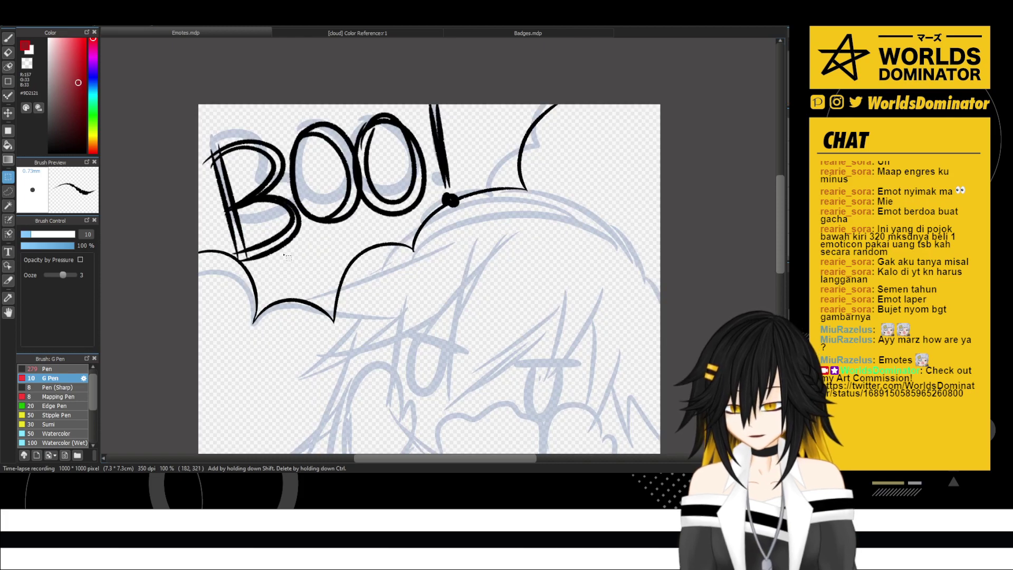
key("b")
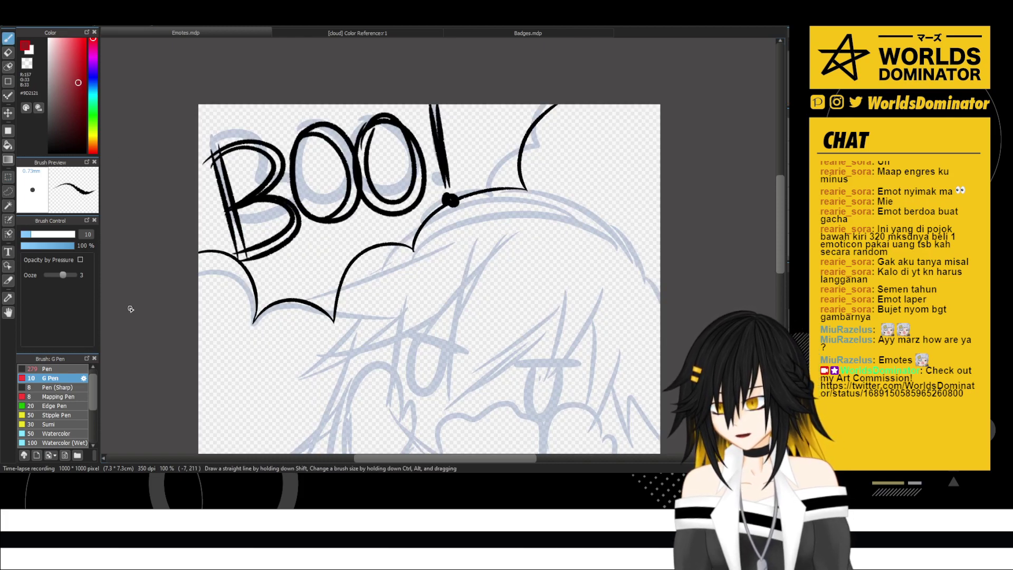
left_click(48, 369)
left_click(57, 234)
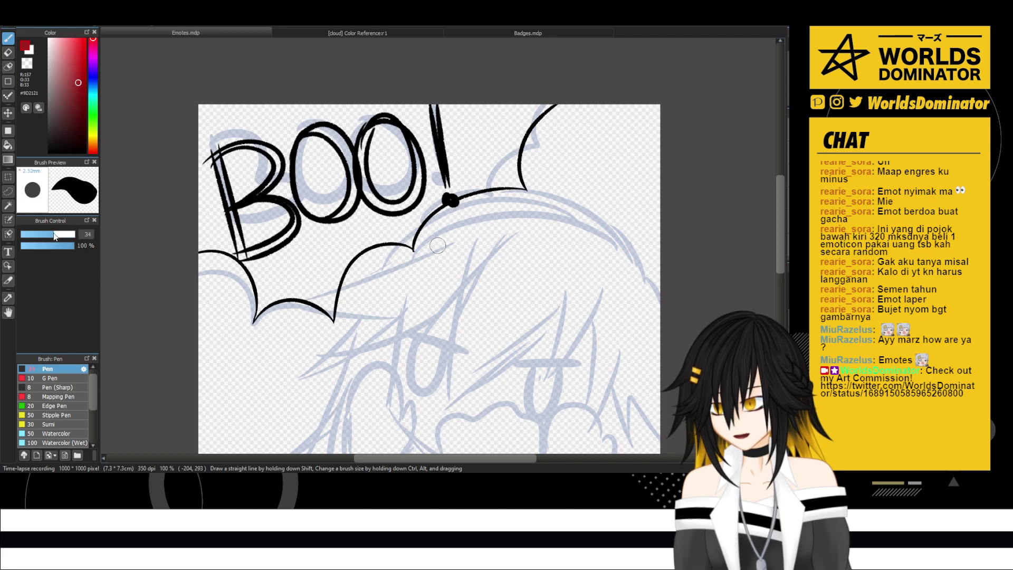
mouse_move(214, 151)
left_mouse_down()
mouse_move(239, 253)
mouse_move(232, 202)
left_mouse_up()
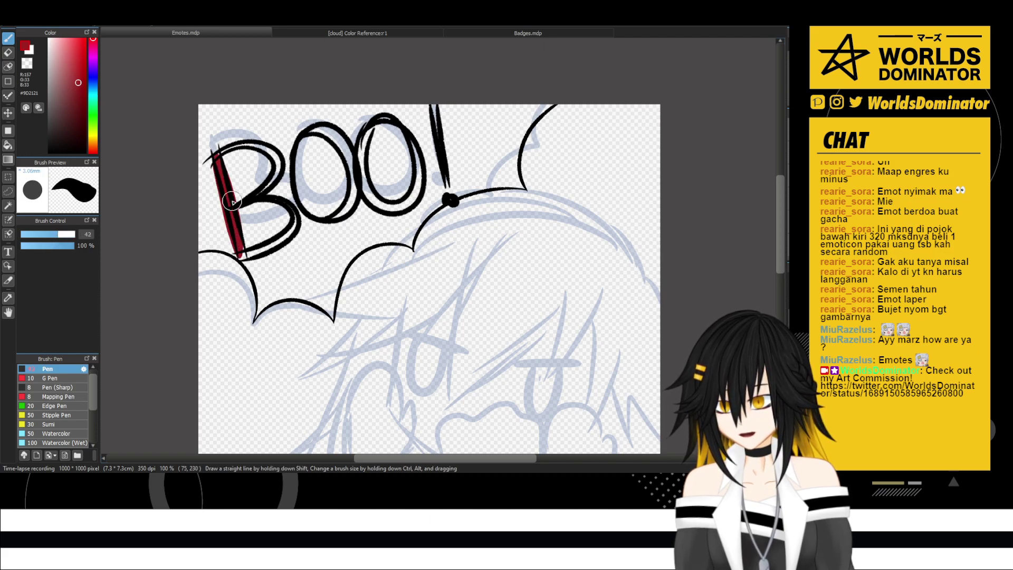
mouse_move(223, 152)
left_mouse_down()
mouse_move(267, 155)
mouse_move(267, 187)
left_mouse_up()
key("ctrl+z")
mouse_move(216, 153)
left_mouse_down()
mouse_move(278, 163)
mouse_move(241, 202)
mouse_move(230, 201)
mouse_move(269, 196)
mouse_move(293, 236)
mouse_move(239, 258)
left_mouse_up()
mouse_move(289, 167)
left_mouse_down()
mouse_move(324, 223)
mouse_move(342, 160)
mouse_move(295, 148)
mouse_move(370, 145)
mouse_move(379, 135)
mouse_move(361, 162)
mouse_move(413, 206)
mouse_move(388, 125)
mouse_move(365, 136)
left_mouse_up()
scroll(468, 213, "down", 3)
scroll(476, 218, "up", 2)
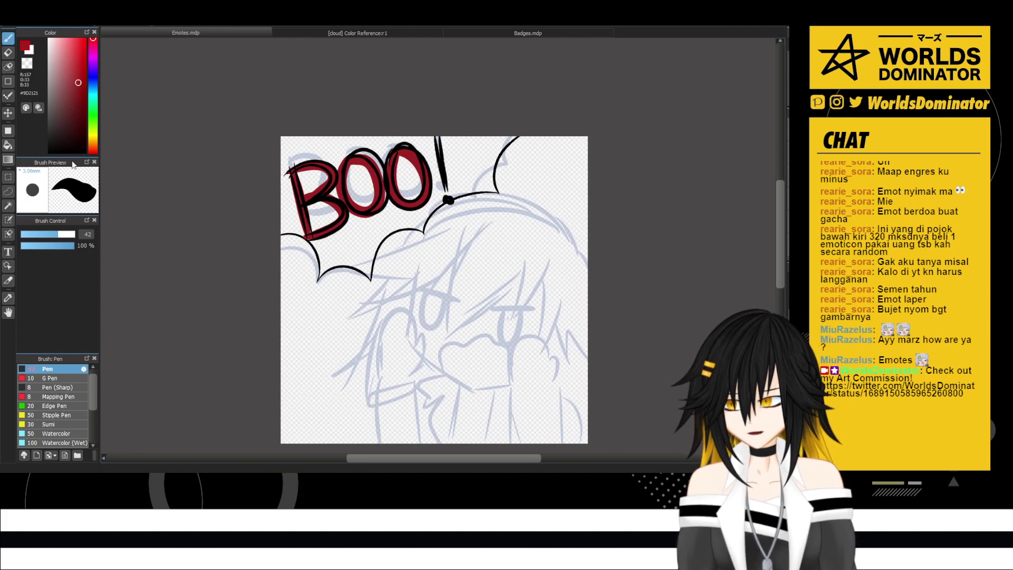
- Recolor the black outlines of the "BOO!" letters and exclamation mark with bright red #D02727
left_click_drag(79, 62, 79, 59)
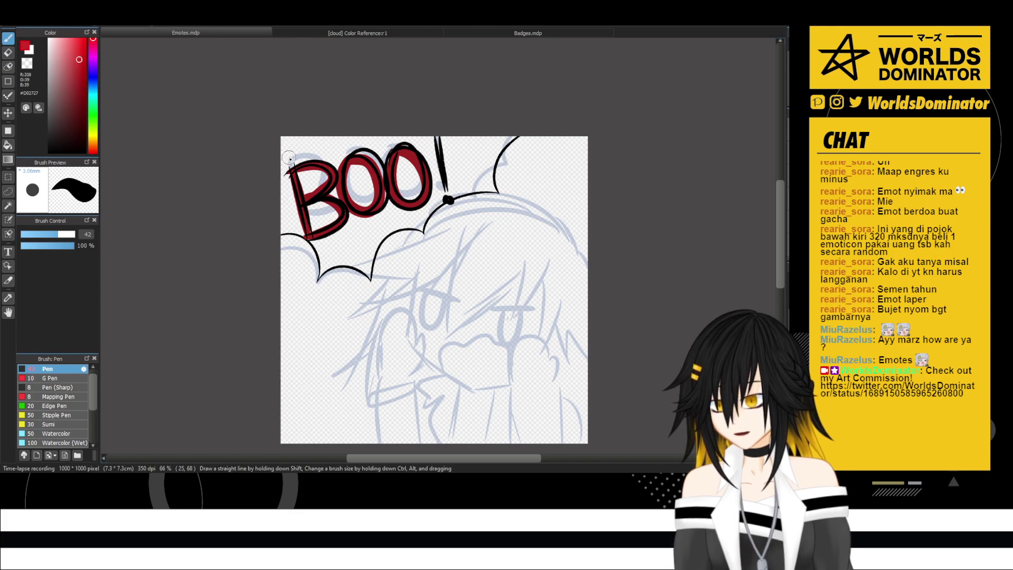
mouse_move(289, 153)
left_mouse_down()
mouse_move(288, 238)
mouse_move(329, 138)
mouse_move(306, 254)
mouse_move(350, 143)
mouse_move(324, 275)
mouse_move(379, 128)
mouse_move(351, 147)
mouse_move(360, 234)
mouse_move(345, 169)
mouse_move(373, 146)
mouse_move(382, 196)
mouse_move(366, 215)
mouse_move(363, 172)
mouse_move(380, 143)
mouse_move(400, 188)
mouse_move(396, 213)
mouse_move(370, 218)
mouse_move(391, 133)
mouse_move(415, 172)
mouse_move(412, 215)
mouse_move(390, 198)
mouse_move(404, 134)
mouse_move(380, 179)
left_mouse_up()
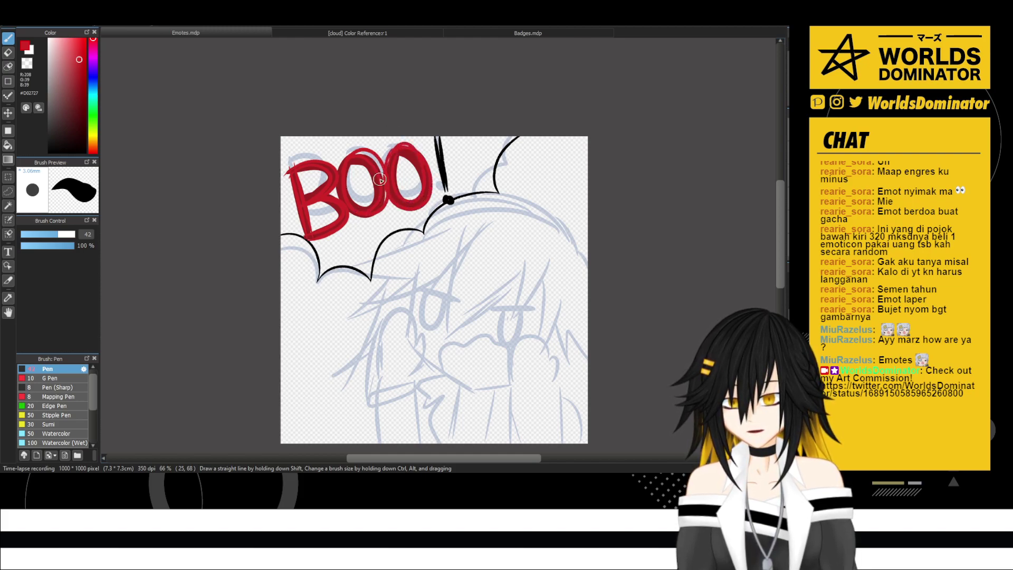
mouse_move(437, 130)
left_mouse_down()
mouse_move(463, 219)
mouse_move(441, 185)
mouse_move(432, 114)
mouse_move(436, 155)
left_mouse_up()
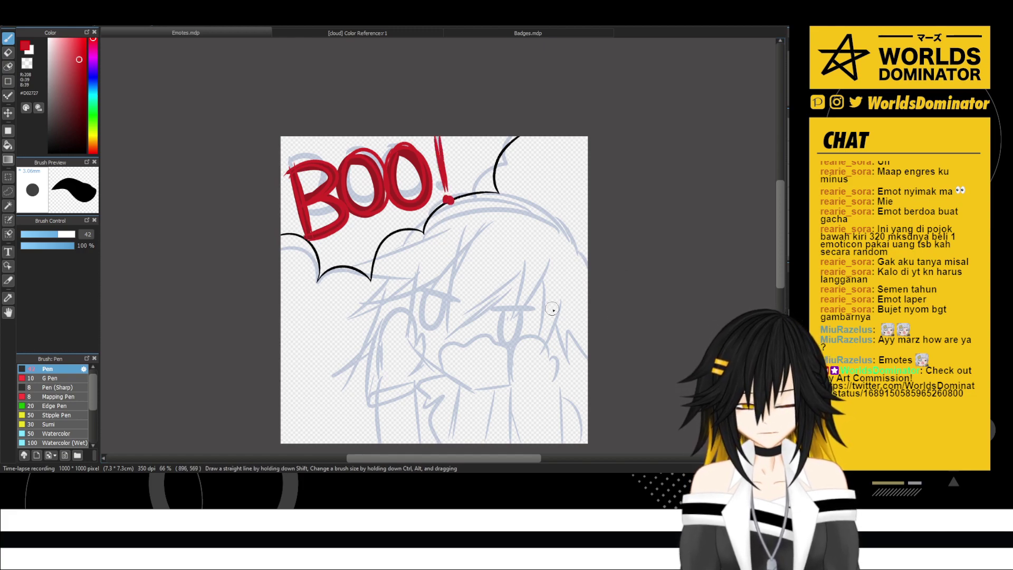
- Sample the letters' dark red fill and paint the exclamation mark's body and dot with the size 42 Pen
key("alt")
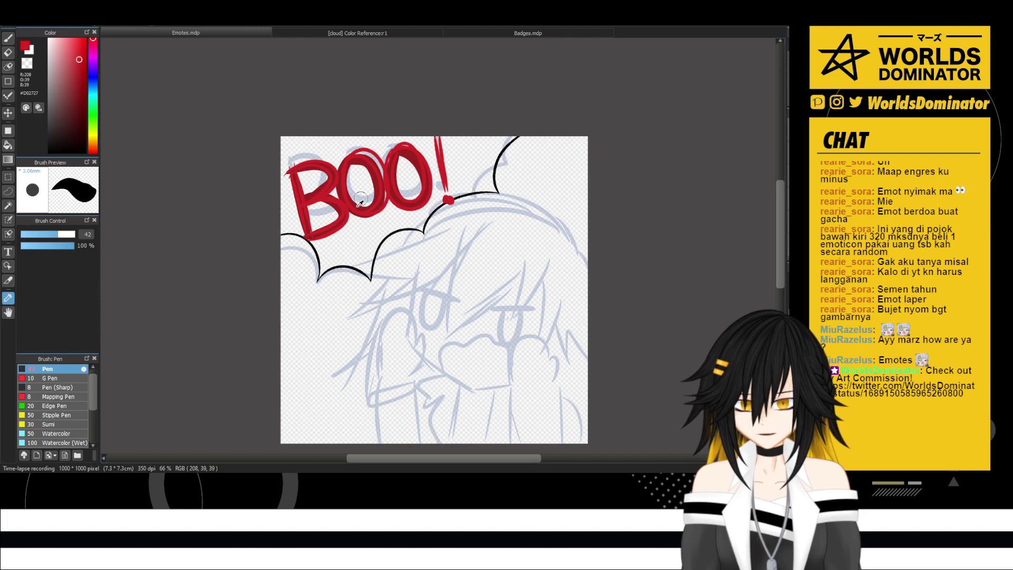
left_click(361, 203)
key("b")
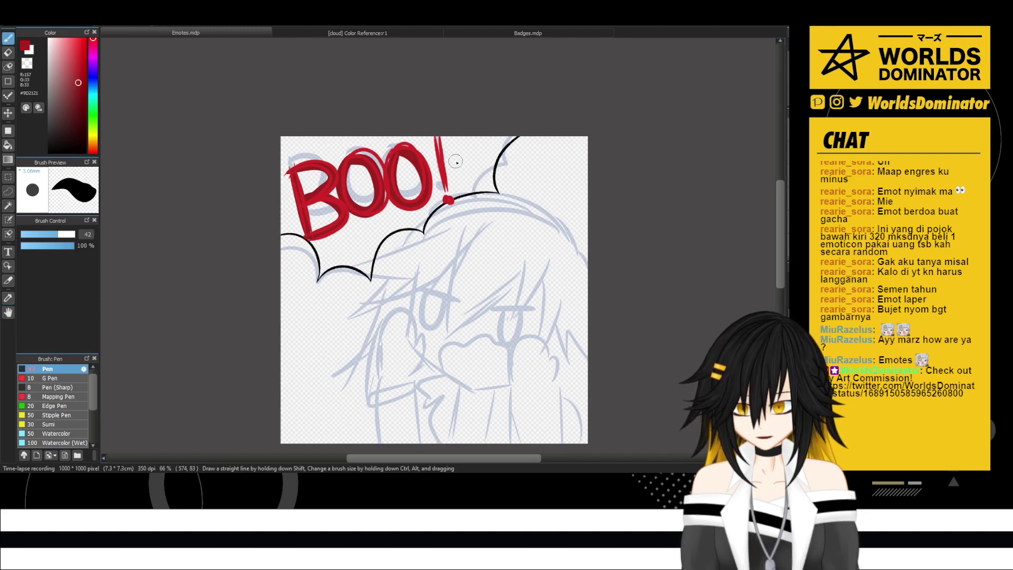
left_click(50, 378)
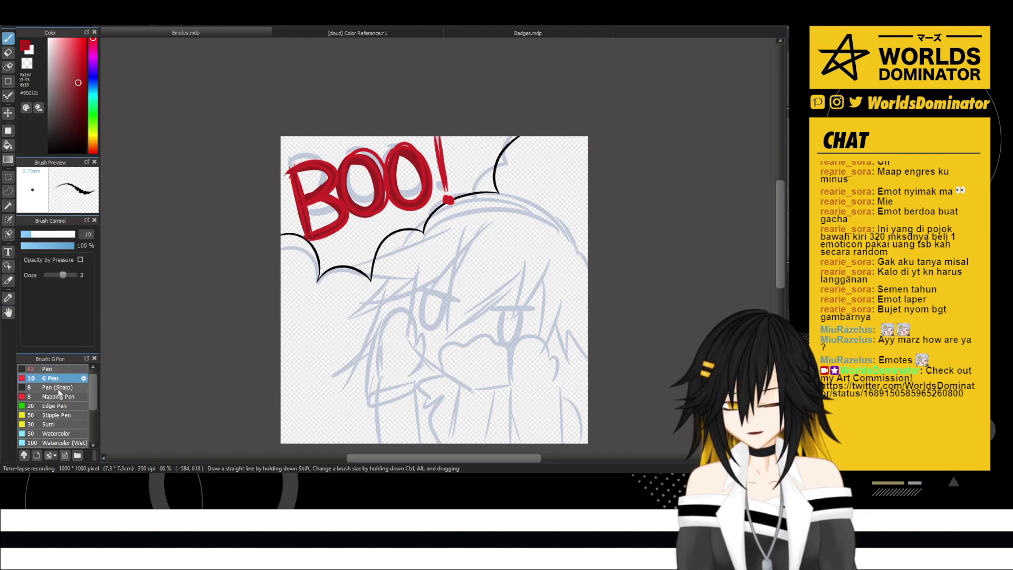
left_click(62, 369)
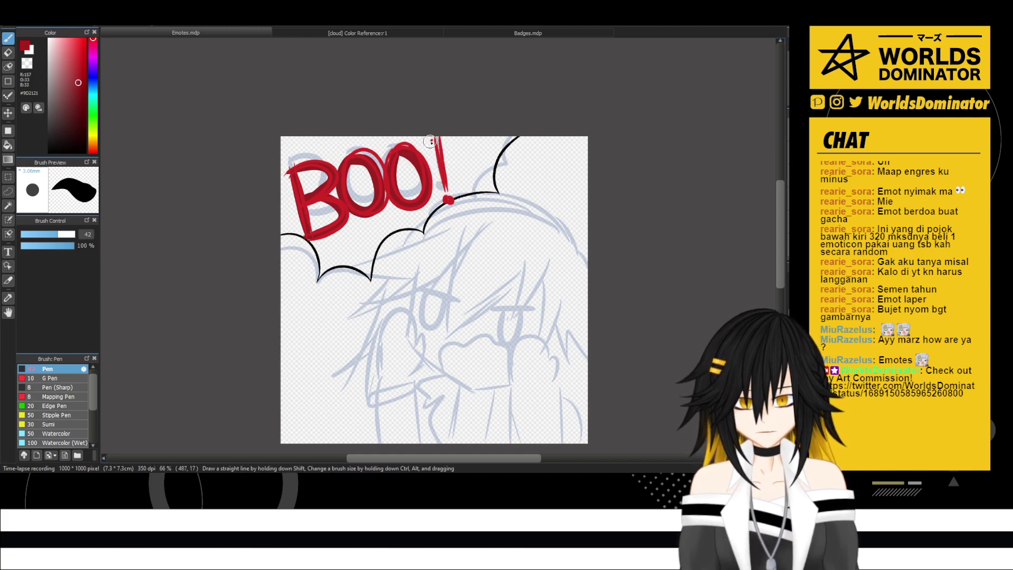
left_click_drag(432, 141, 435, 162)
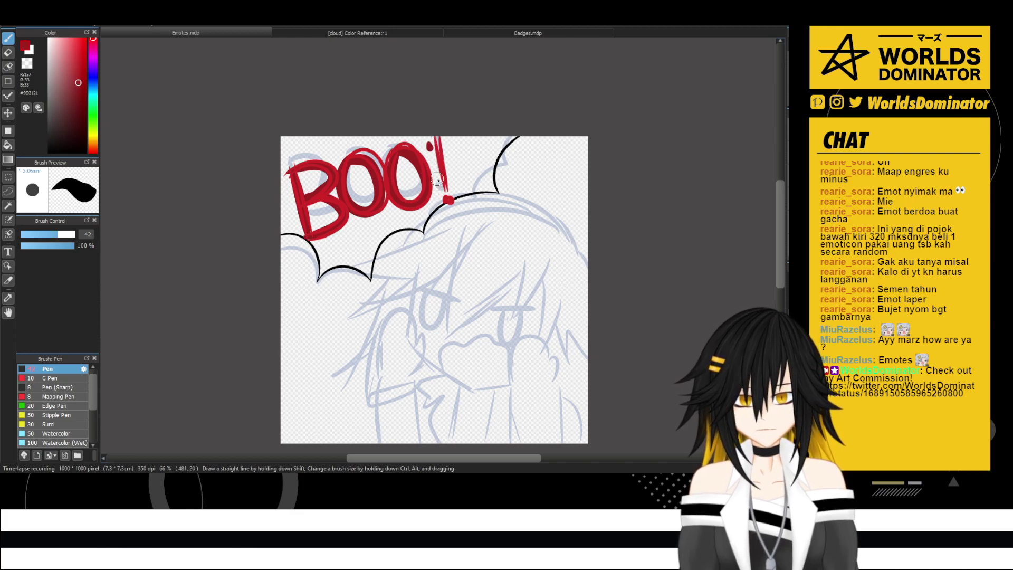
left_click_drag(431, 145, 444, 191)
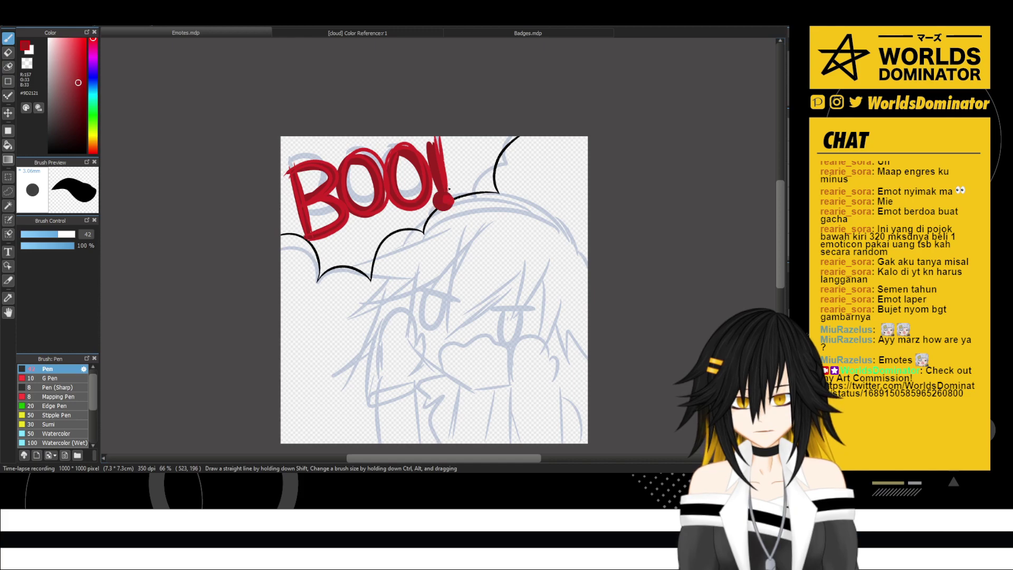
left_click(441, 203)
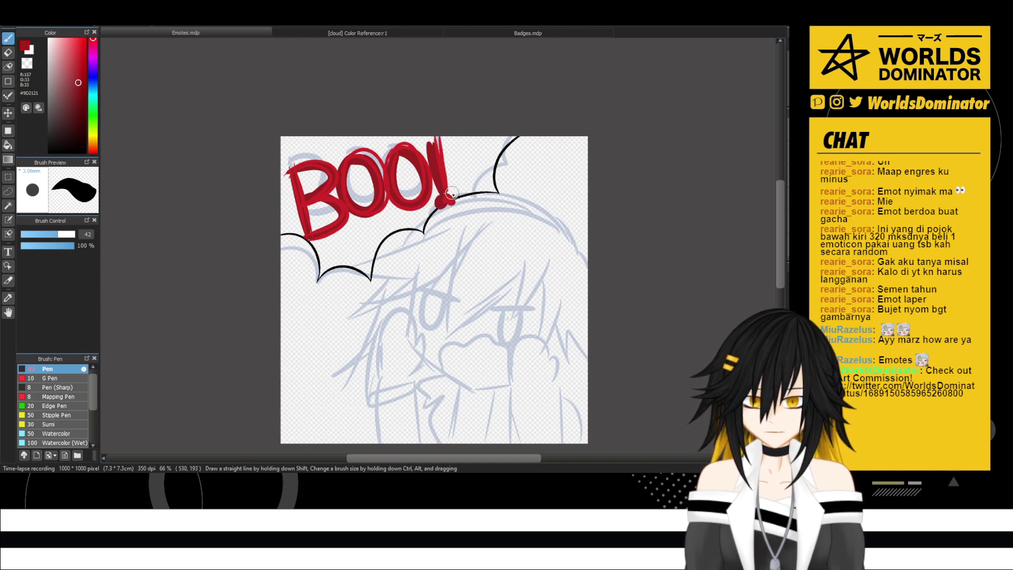
- Transform the red "BOO!" lettering to make it slightly larger toward the canvas's top edge
key("ctrl+t")
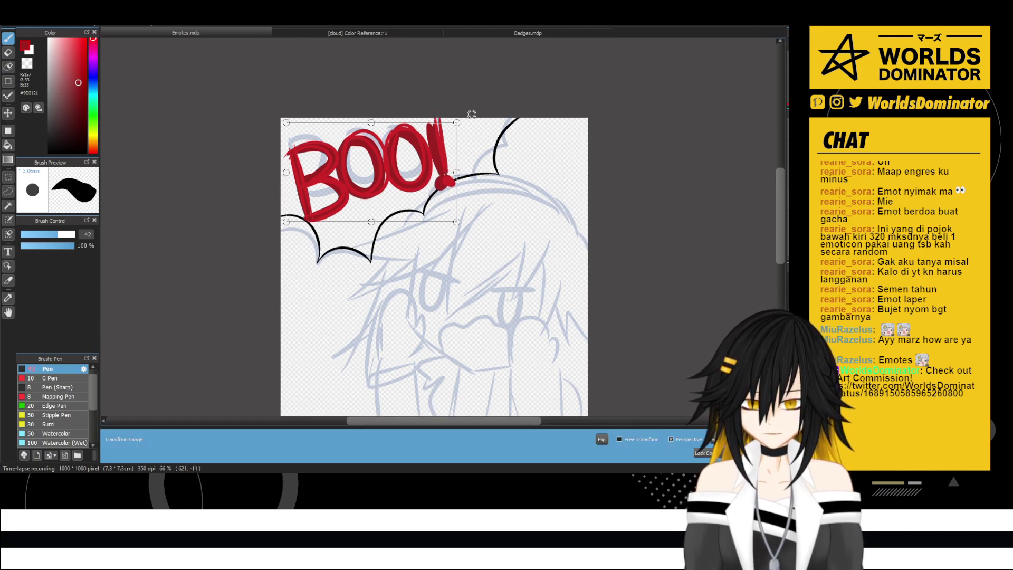
left_click_drag(456, 123, 459, 118)
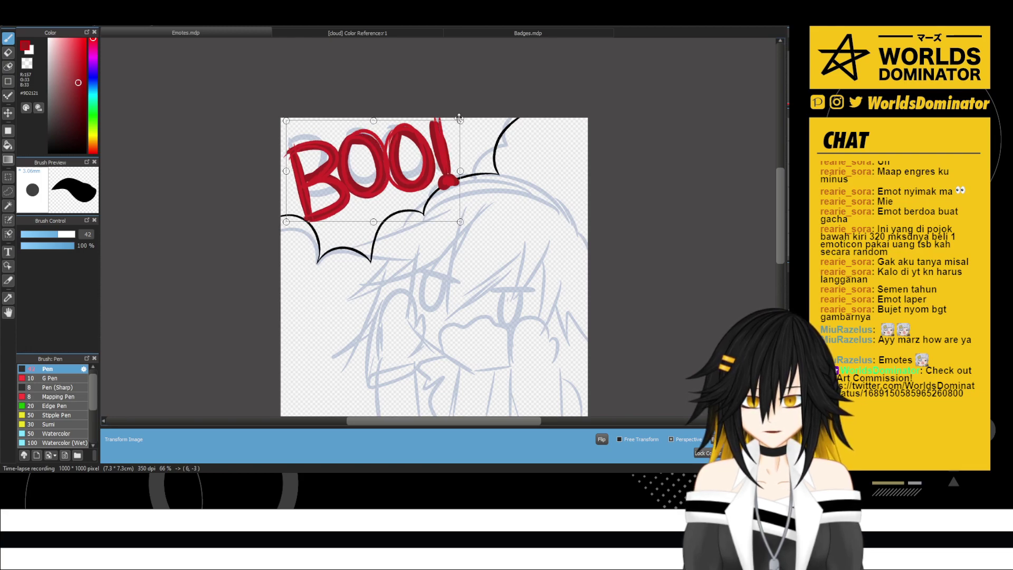
key("Return")
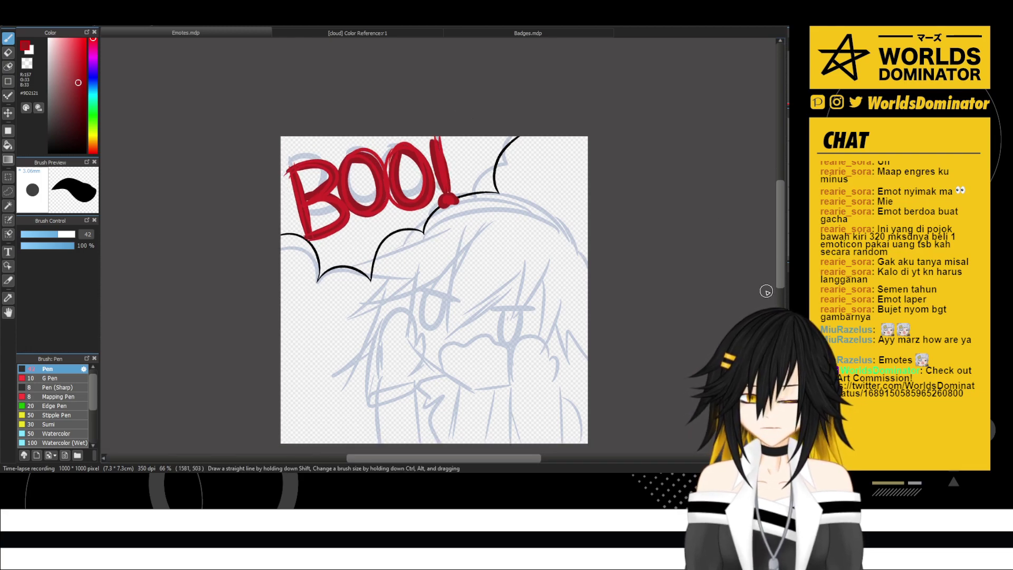
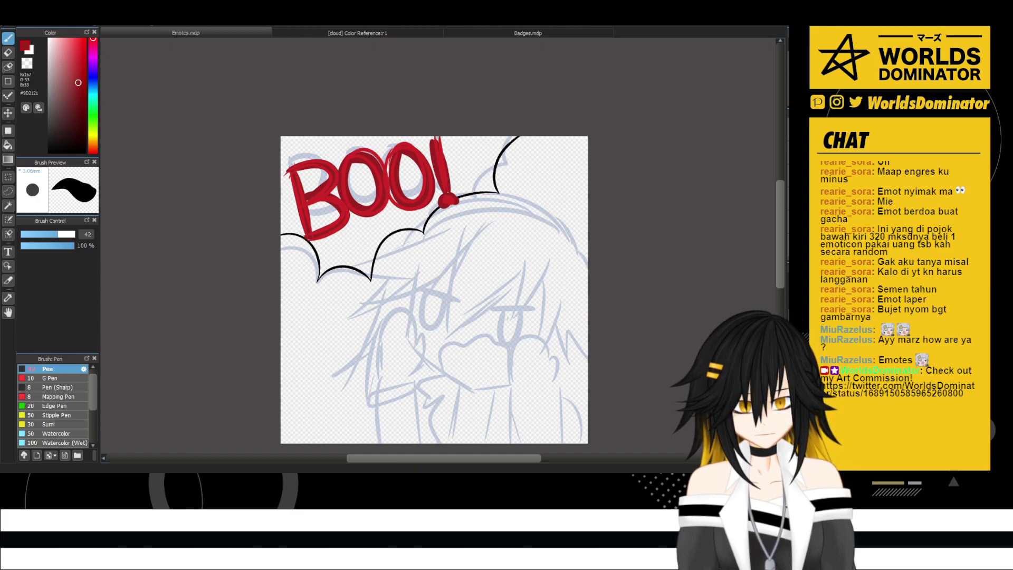
- Sketch overlapping ovals for the character's head with the size 22 Pen in dark red #890000
left_click_drag(640, 333, 555, 281)
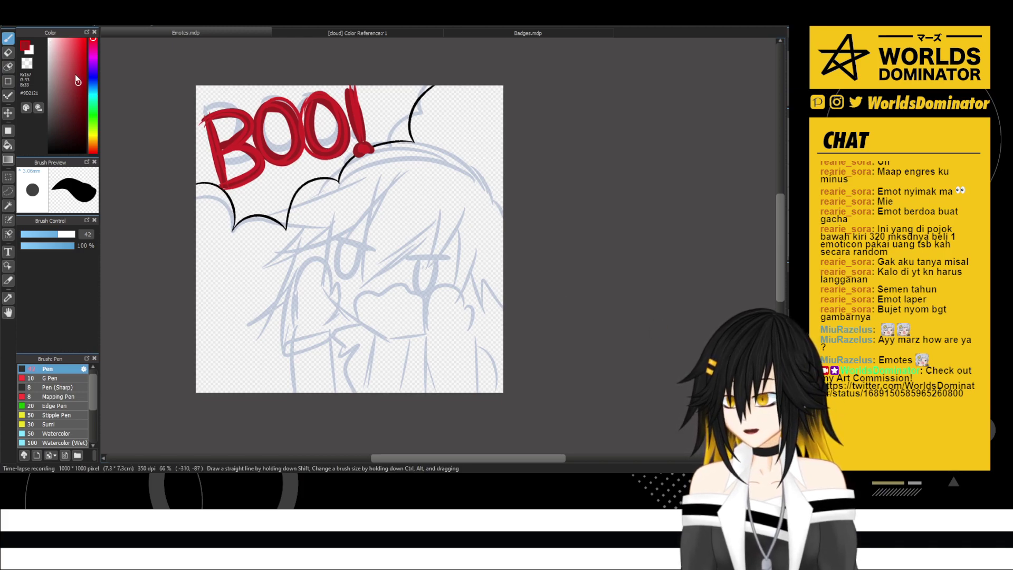
scroll(415, 269, "up", 1)
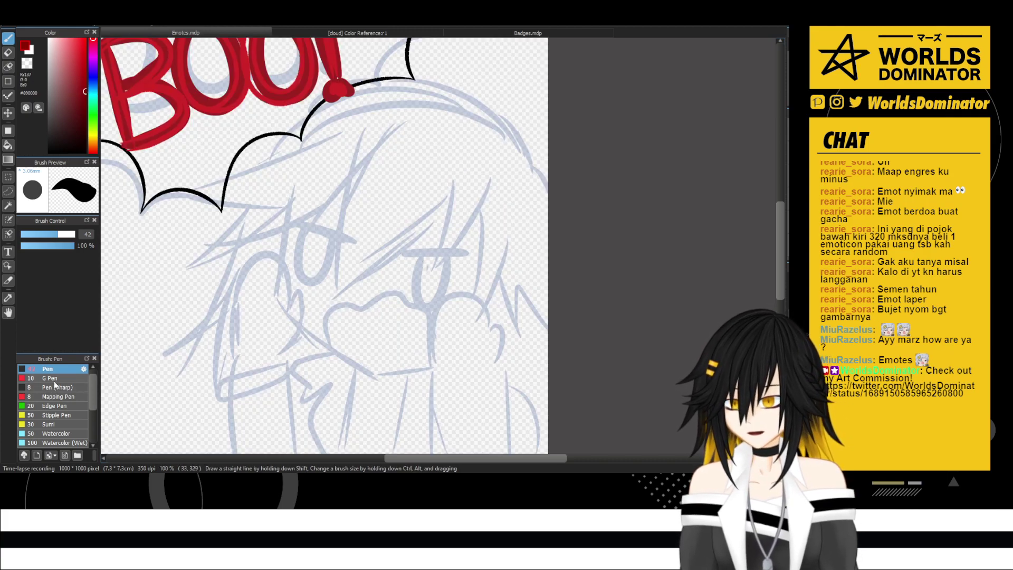
left_click_drag(55, 237, 46, 238)
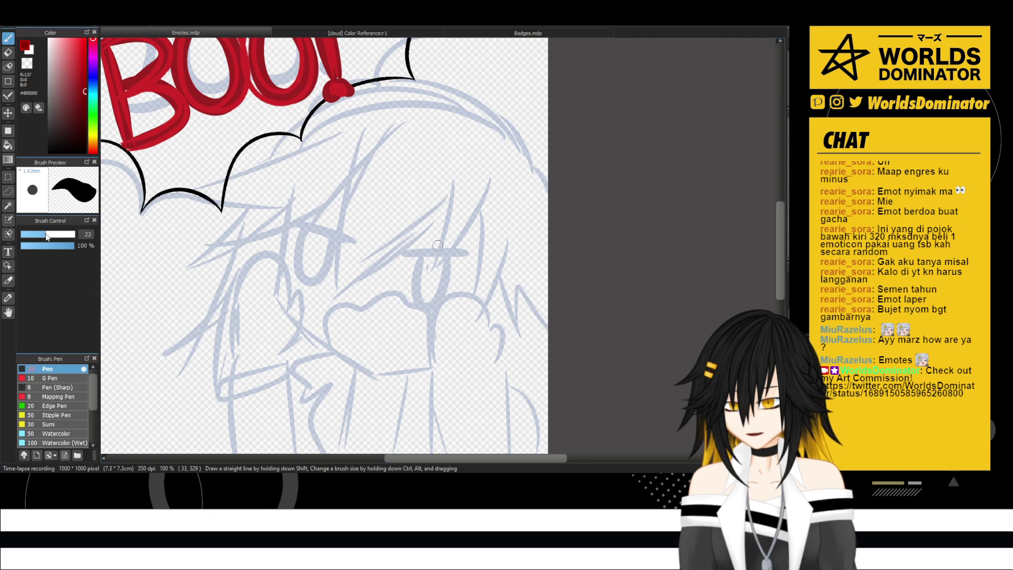
left_click_drag(364, 116, 314, 264)
mouse_move(441, 291)
left_mouse_down()
mouse_move(277, 211)
mouse_move(507, 179)
mouse_move(459, 295)
mouse_move(363, 228)
left_mouse_up()
left_click_drag(294, 255, 330, 228)
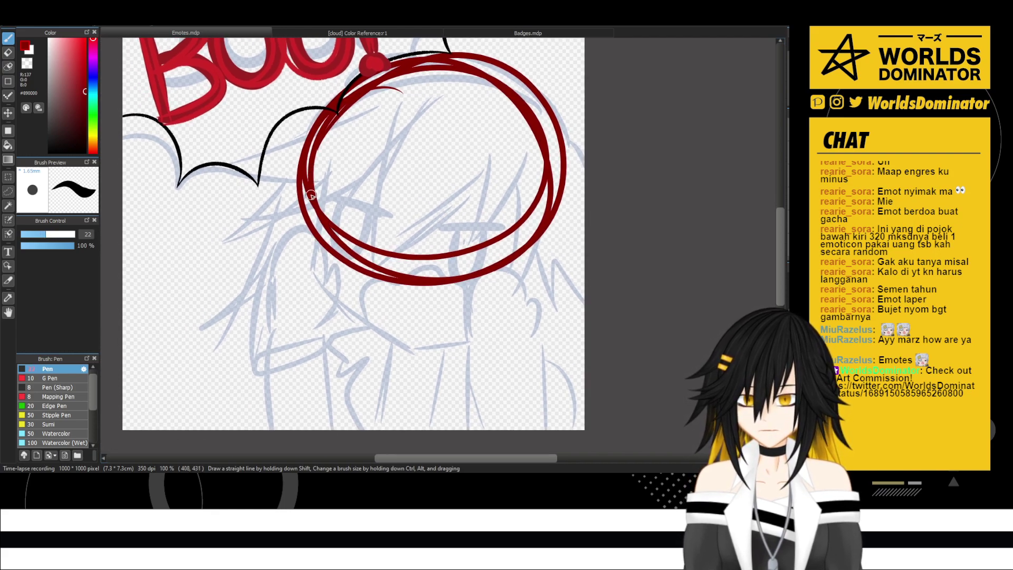
- Draw the cheek line down from the head oval and the jawline across the chin, redoing strokes that miss
mouse_move(310, 195)
left_mouse_down()
mouse_move(308, 284)
mouse_move(403, 342)
mouse_move(487, 321)
left_mouse_up()
key("ctrl+z")
left_click_drag(417, 344, 513, 317)
key("ctrl+z")
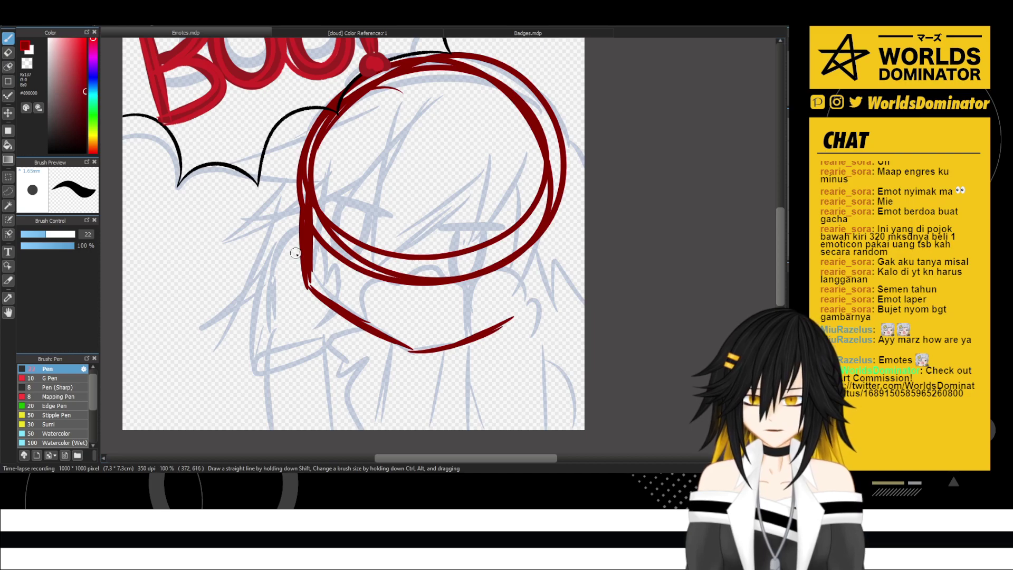
- Outline the raised hand beside the cheek and its forearm running down to the canvas's bottom edge
left_click_drag(249, 265, 275, 335)
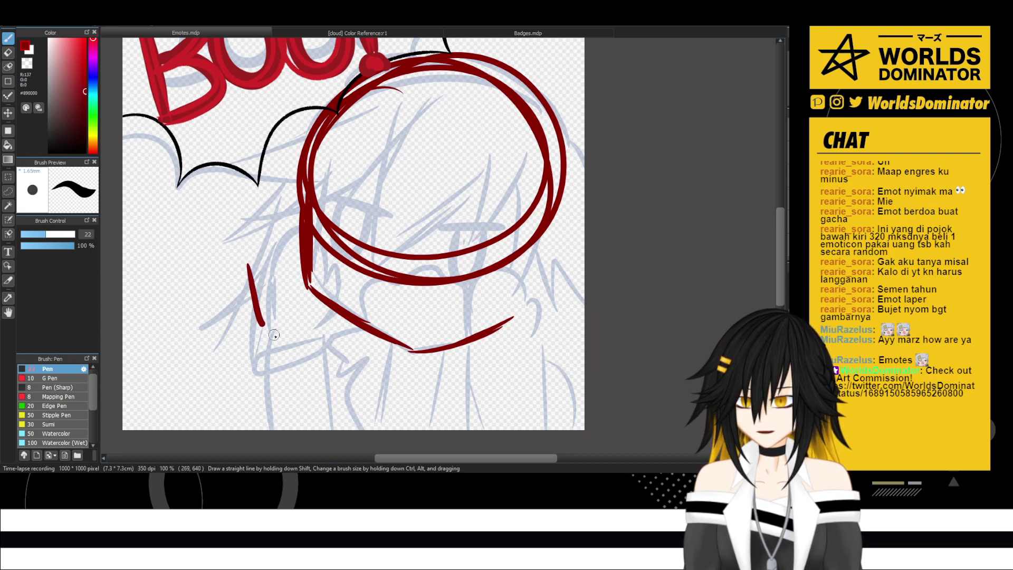
mouse_move(245, 262)
left_mouse_down()
mouse_move(291, 238)
mouse_move(299, 260)
mouse_move(323, 270)
mouse_move(330, 300)
mouse_move(317, 330)
left_mouse_up()
mouse_move(274, 344)
left_mouse_down()
mouse_move(274, 294)
mouse_move(278, 379)
left_mouse_up()
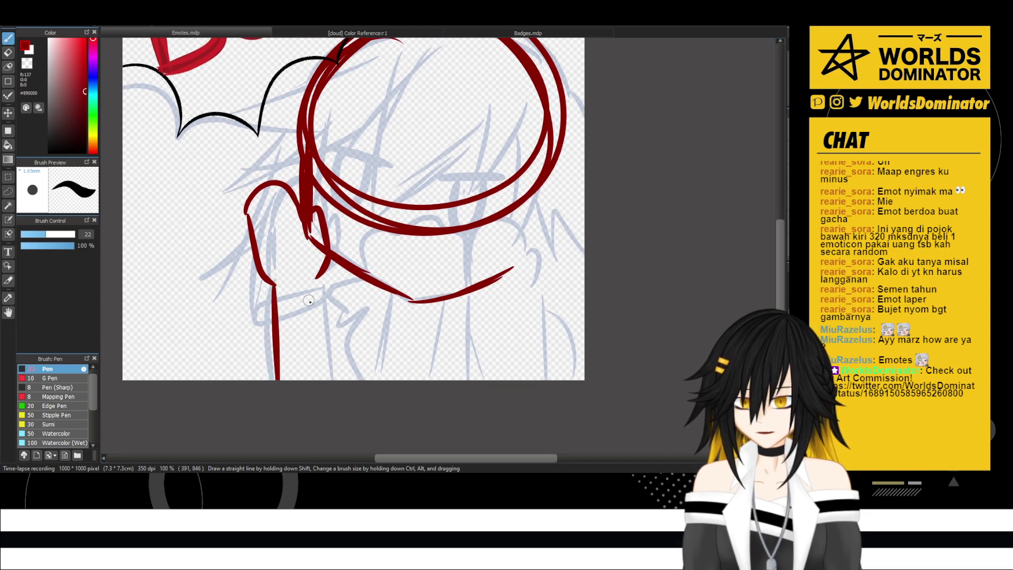
left_click_drag(319, 284, 332, 379)
- Finish the first forearm and outline the second hand over the jawline, with its forearm reaching the canvas's bottom edge
left_click_drag(483, 256, 414, 285)
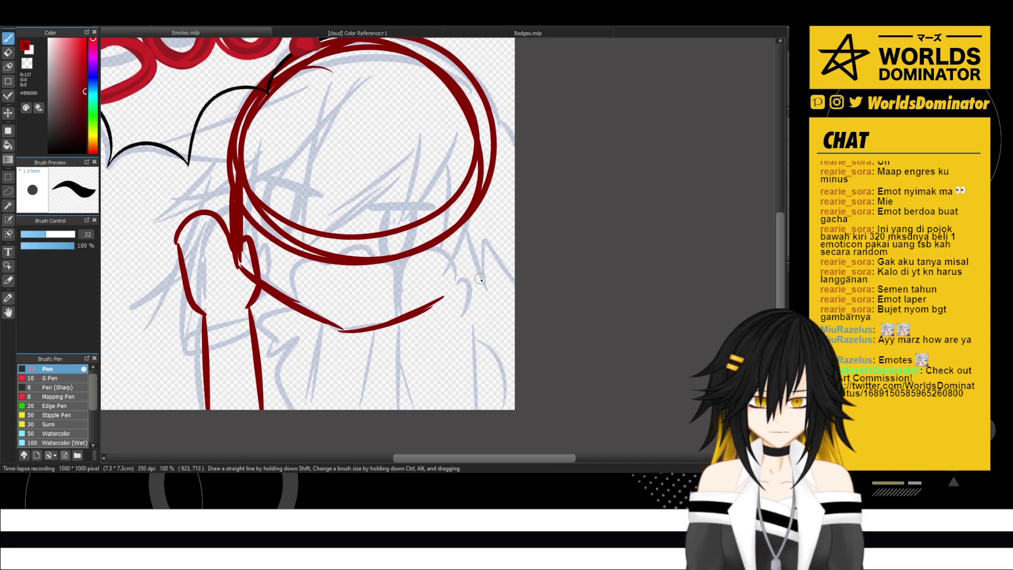
mouse_move(466, 264)
left_mouse_down()
mouse_move(409, 236)
mouse_move(415, 320)
mouse_move(417, 284)
mouse_move(444, 226)
mouse_move(400, 247)
mouse_move(411, 312)
left_mouse_up()
key("ctrl+z")
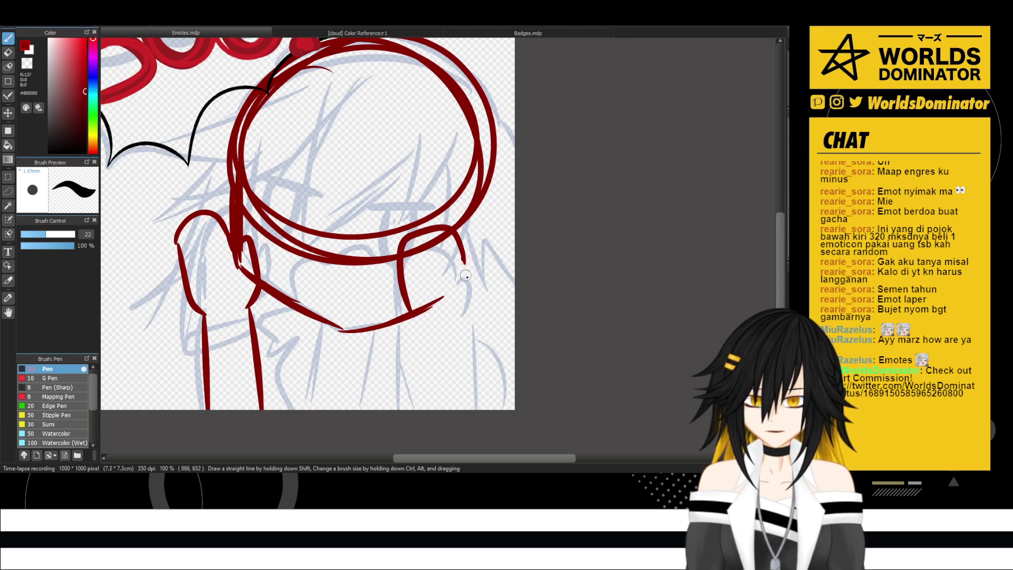
mouse_move(465, 275)
left_mouse_down()
mouse_move(481, 267)
mouse_move(485, 300)
mouse_move(422, 410)
left_mouse_up()
key("ctrl+z")
left_click_drag(415, 316, 427, 412)
left_click_drag(473, 321, 492, 412)
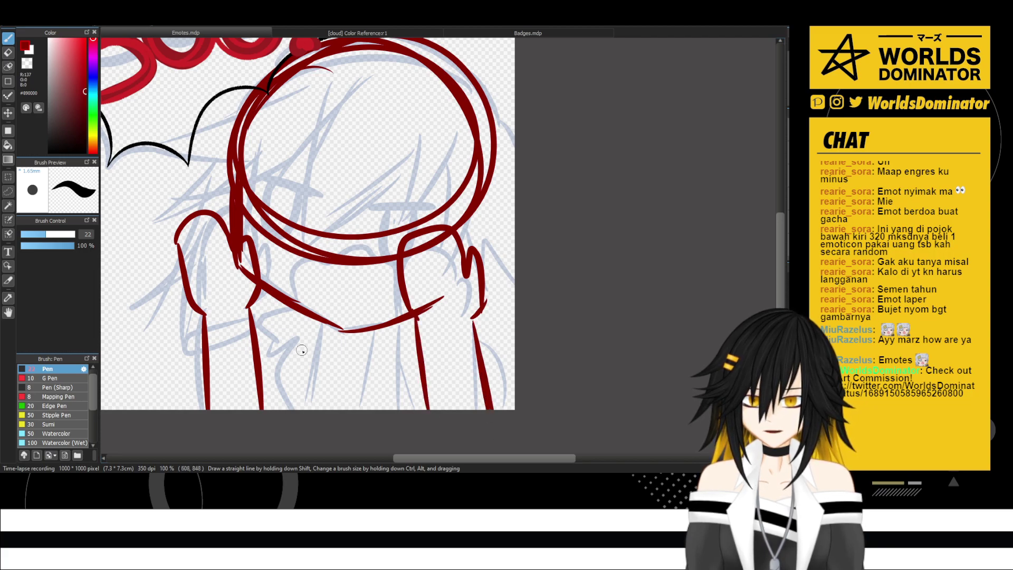
- Sketch the neck below the chin with a choker band, a slanted line across it and a jagged collar beside it
mouse_move(292, 306)
left_mouse_down()
mouse_move(260, 364)
mouse_move(277, 409)
left_mouse_up()
left_click_drag(325, 323, 315, 409)
left_click_drag(384, 326, 380, 409)
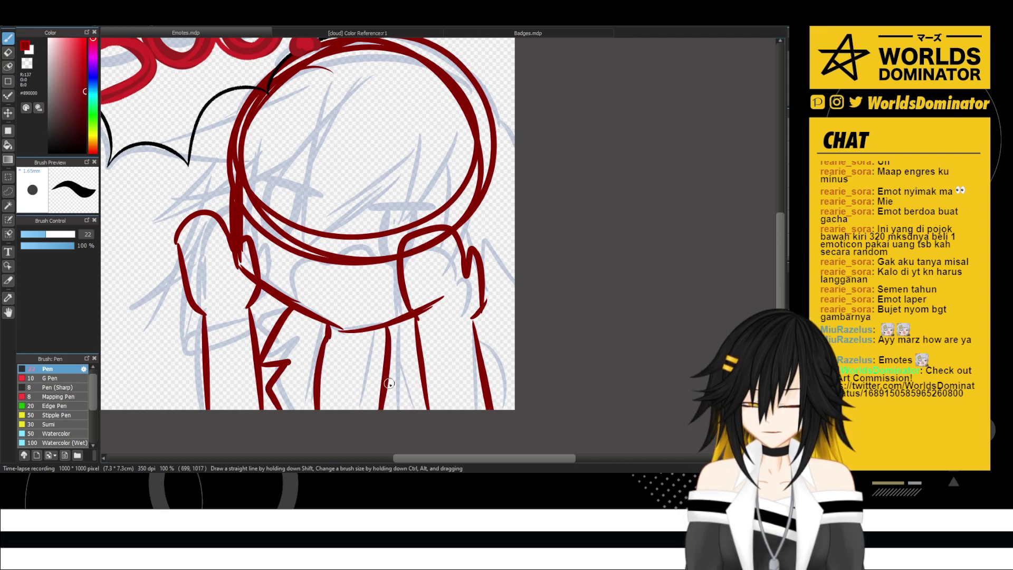
left_click_drag(329, 329, 391, 333)
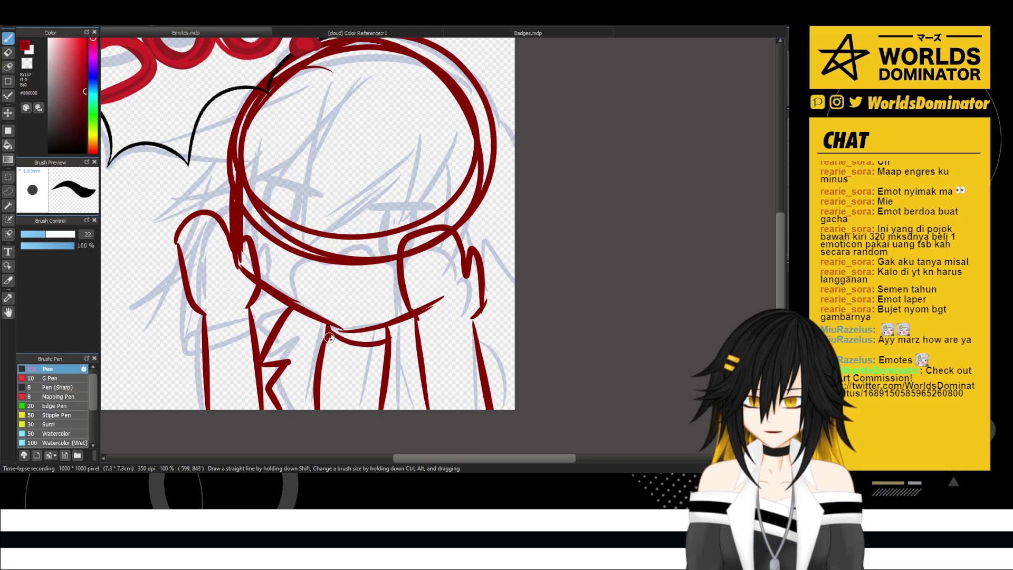
left_click_drag(322, 369, 380, 390)
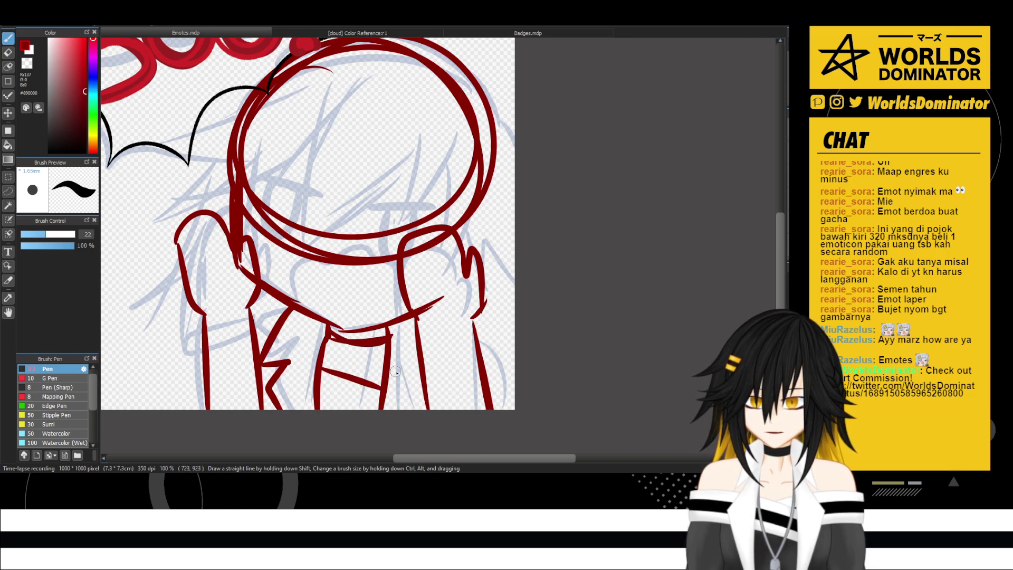
- Add curved shoulder lines beside the second forearm and a slanted band wrapping across the first forearm
mouse_move(483, 378)
left_mouse_down()
mouse_move(505, 381)
mouse_move(514, 407)
left_mouse_up()
left_click_drag(475, 336, 504, 370)
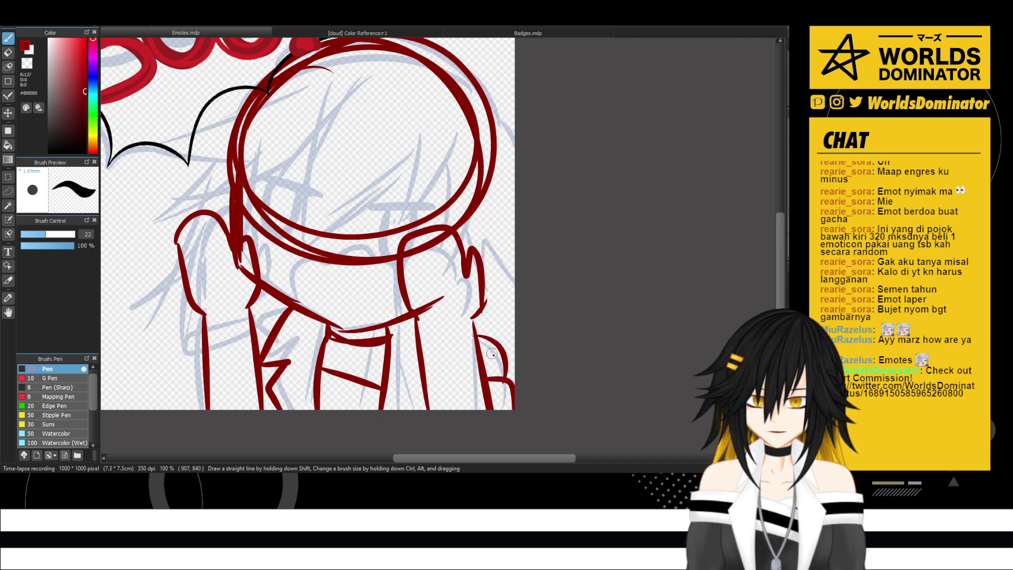
mouse_move(282, 311)
left_mouse_down()
mouse_move(219, 338)
mouse_move(247, 319)
mouse_move(210, 340)
mouse_move(191, 349)
left_mouse_up()
mouse_move(191, 349)
left_mouse_down()
mouse_move(227, 360)
mouse_move(266, 345)
left_mouse_up()
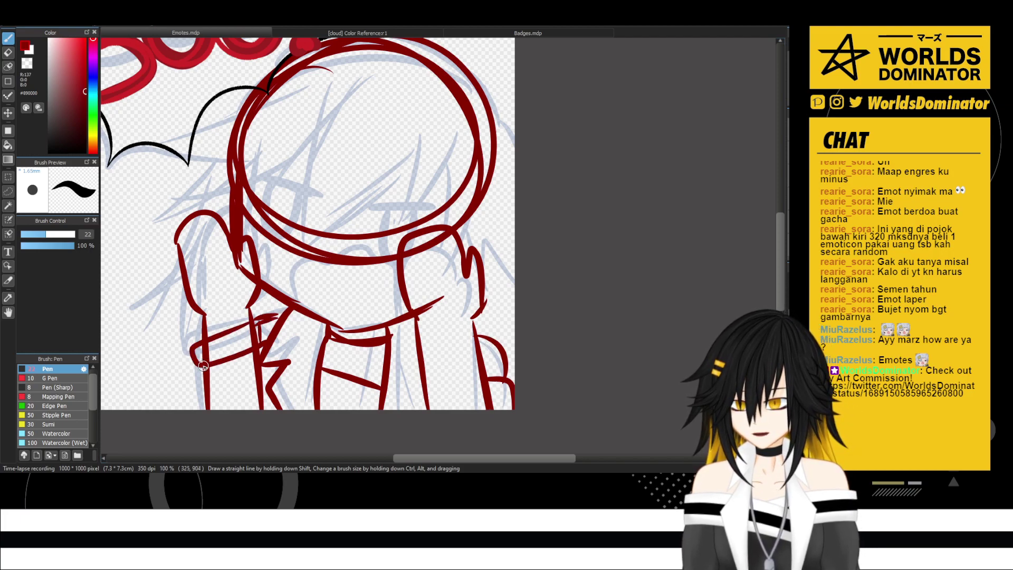
- Draw a curved vertical center guideline down the face and a horizontal eye guideline across the head oval
scroll(202, 366, "down", 1)
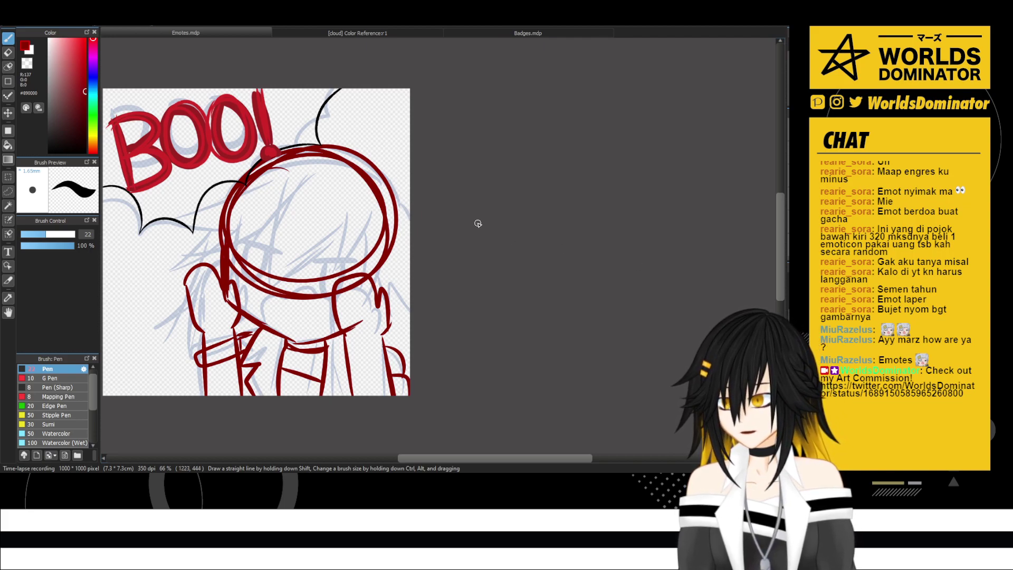
left_click_drag(477, 223, 565, 246)
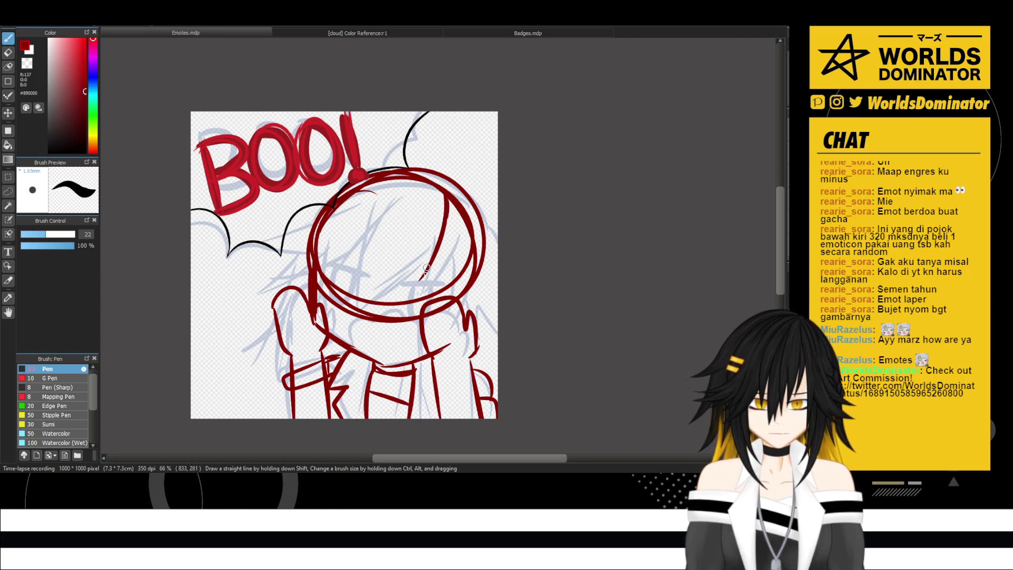
mouse_move(407, 170)
left_mouse_down()
mouse_move(389, 317)
mouse_move(383, 277)
mouse_move(379, 363)
left_mouse_up()
left_click_drag(311, 299, 422, 305)
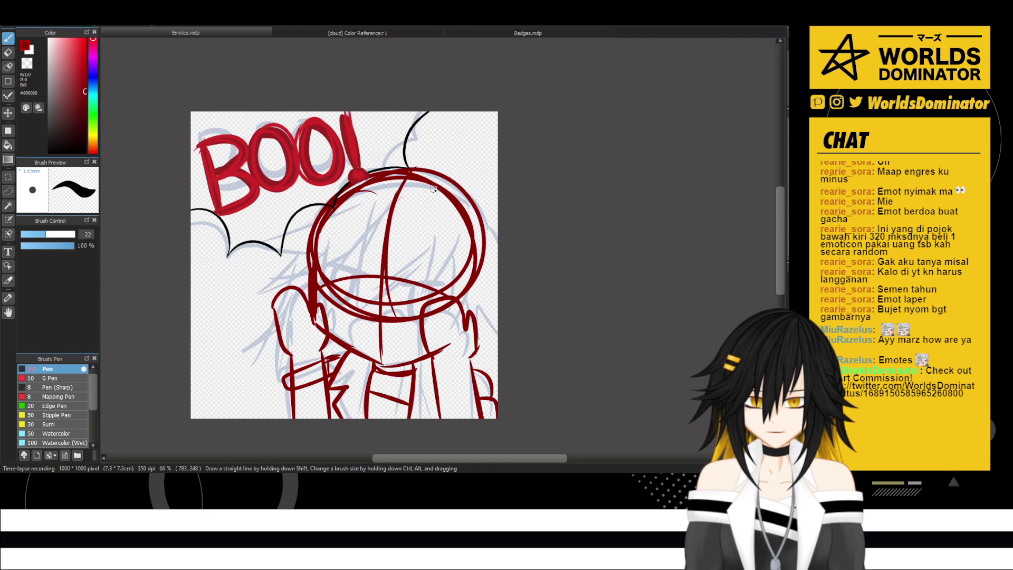
- Sketch the crown and the pointed bangs falling from the top of the head over the forehead
left_click_drag(452, 191, 409, 292)
left_click_drag(423, 211, 412, 299)
mouse_move(428, 230)
left_mouse_down()
mouse_move(414, 272)
mouse_move(449, 219)
mouse_move(453, 300)
left_mouse_up()
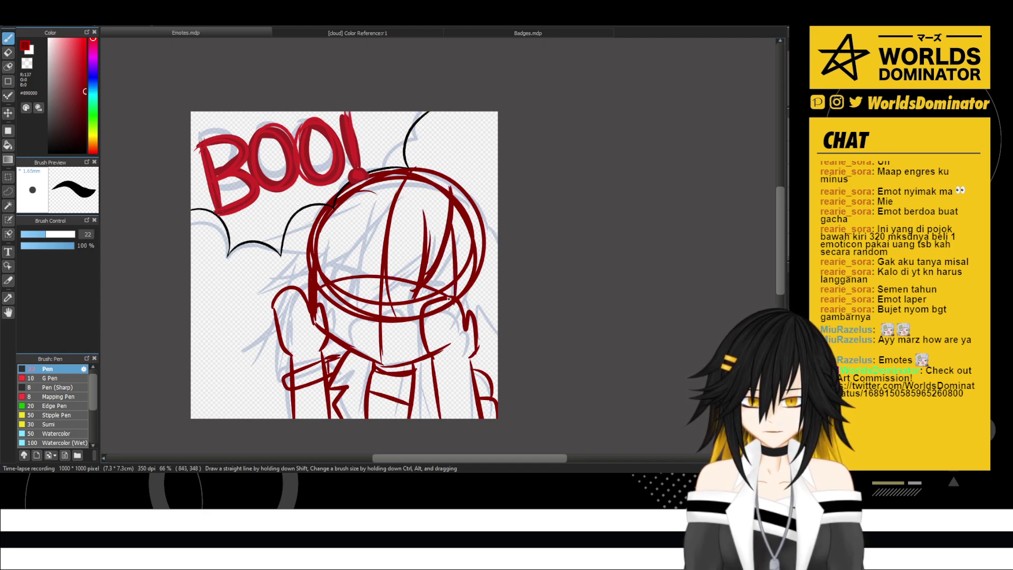
left_click_drag(423, 233, 384, 310)
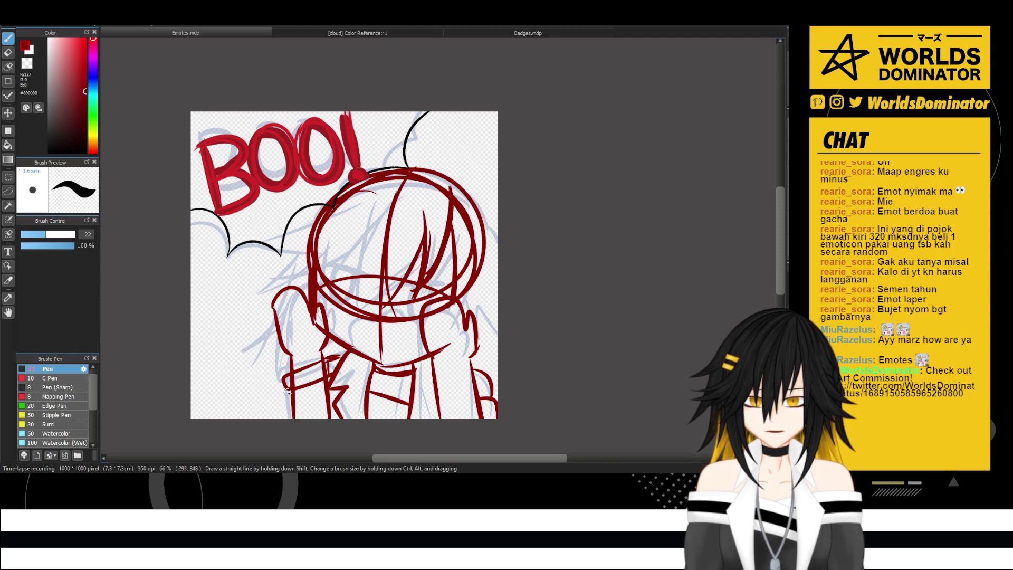
mouse_move(424, 169)
left_mouse_down()
mouse_move(375, 156)
mouse_move(367, 170)
left_mouse_up()
left_click_drag(354, 194, 342, 300)
mouse_move(393, 203)
left_mouse_down()
mouse_move(346, 281)
mouse_move(357, 275)
mouse_move(364, 315)
left_mouse_up()
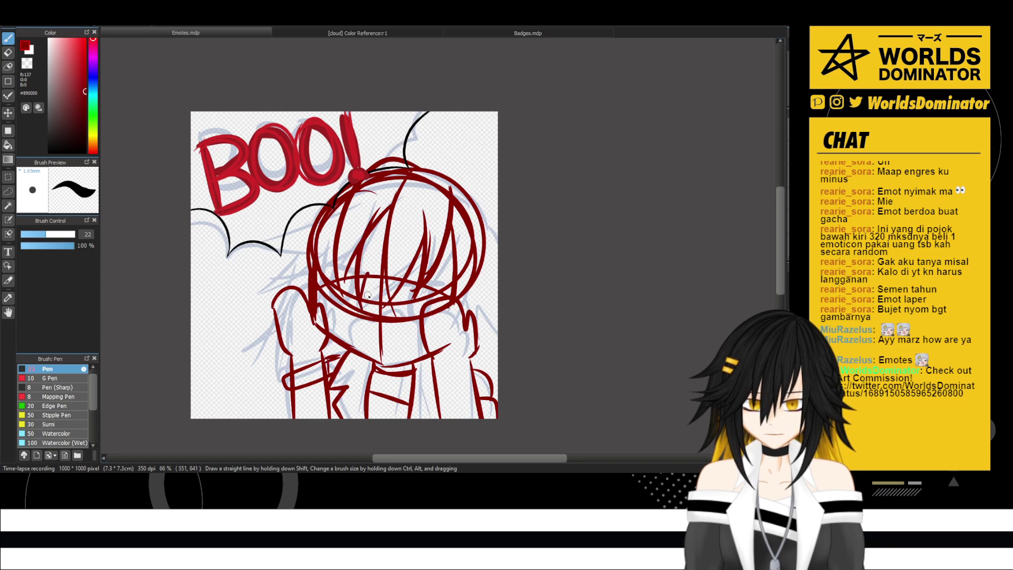
left_click_drag(369, 276, 367, 327)
left_click_drag(386, 302, 396, 290)
- Sketch the hair sweeping down the side of the head near the second hand to the canvas edge, redoing the missed stroke
mouse_move(422, 164)
left_mouse_down()
mouse_move(452, 168)
mouse_move(498, 256)
left_mouse_up()
key("ctrl+z")
mouse_move(483, 217)
left_mouse_down()
mouse_move(502, 268)
mouse_move(490, 224)
mouse_move(456, 273)
mouse_move(469, 242)
mouse_move(458, 319)
left_mouse_up()
mouse_move(486, 284)
left_mouse_down()
mouse_move(471, 312)
mouse_move(498, 322)
left_mouse_up()
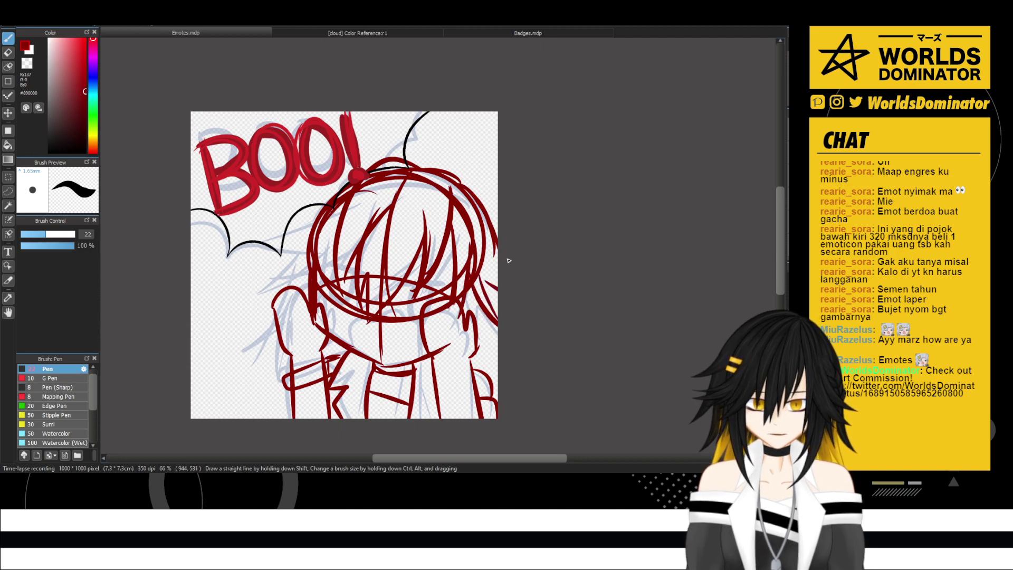
- Draw spiky hair locks flaring out beside the first hand and small hair tips next to the second forearm
mouse_move(335, 263)
left_mouse_down()
mouse_move(297, 291)
mouse_move(252, 289)
mouse_move(314, 254)
mouse_move(236, 250)
left_mouse_up()
left_click_drag(313, 226, 251, 252)
mouse_move(335, 201)
left_mouse_down()
mouse_move(290, 236)
mouse_move(270, 307)
left_mouse_up()
mouse_move(272, 307)
left_mouse_down()
mouse_move(241, 353)
mouse_move(274, 308)
left_mouse_up()
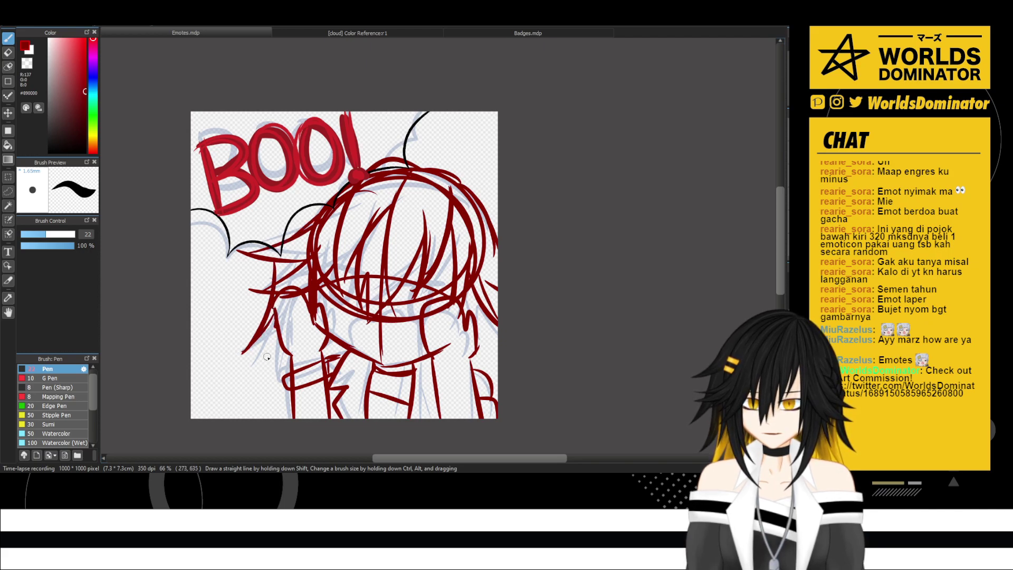
mouse_move(266, 356)
left_mouse_down()
mouse_move(279, 395)
mouse_move(273, 379)
left_mouse_up()
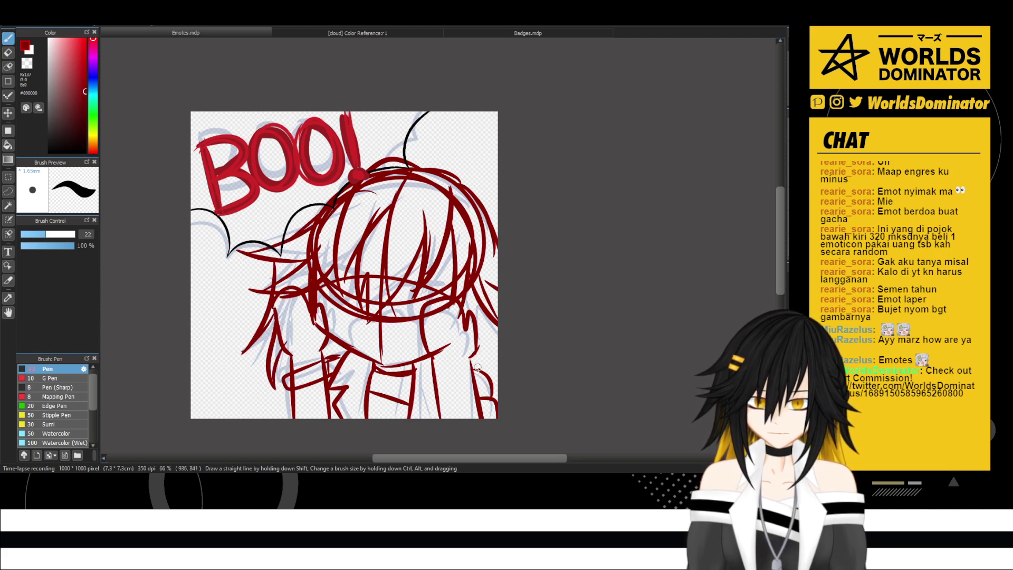
left_click_drag(484, 338, 474, 371)
left_click_drag(482, 363, 497, 340)
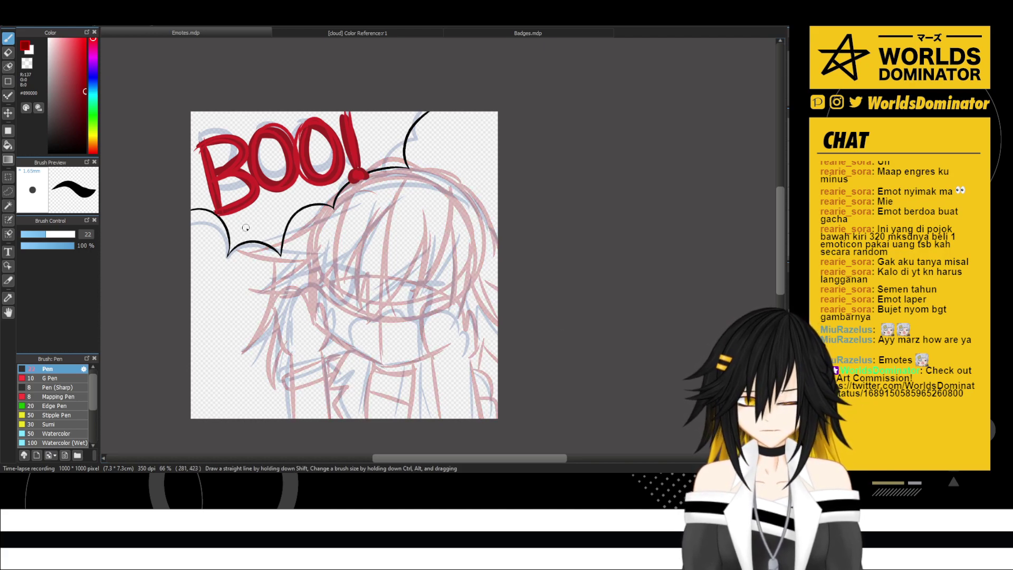
- Switch to the size 10 G Pen for drawing the eyes over the faded sketch
left_click(55, 379)
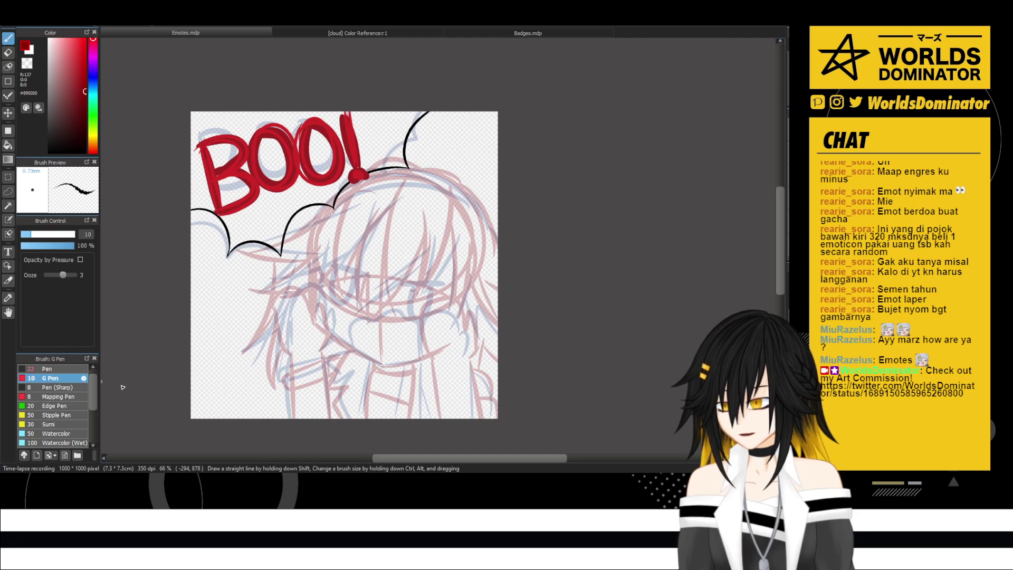
scroll(380, 323, "up", 1)
scroll(400, 324, "up", 1)
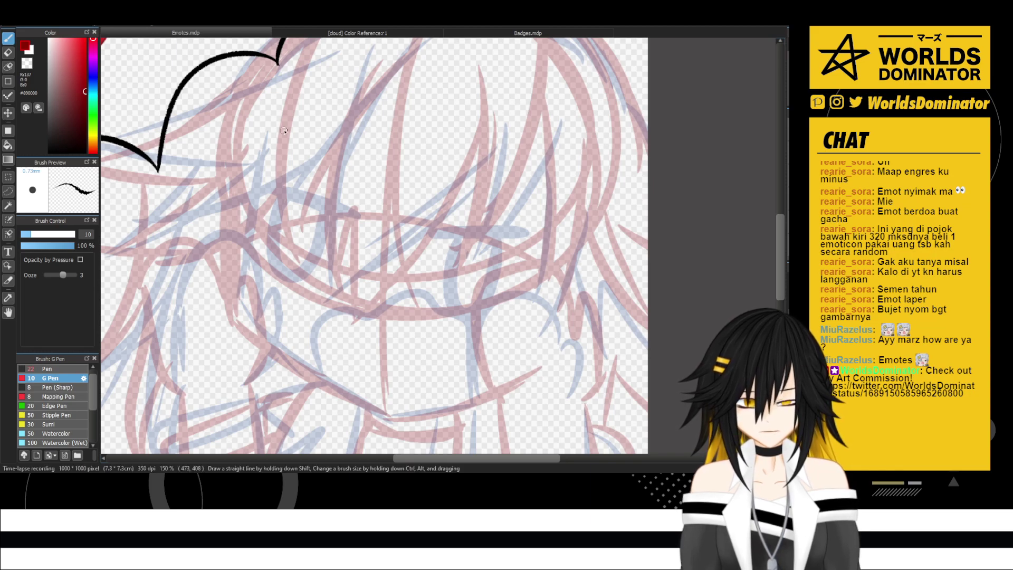
- Try a straight, slanted upper lid with a U-shaped iris for the eye nearest the first hand
mouse_move(248, 186)
left_mouse_down()
mouse_move(347, 213)
mouse_move(282, 187)
left_mouse_up()
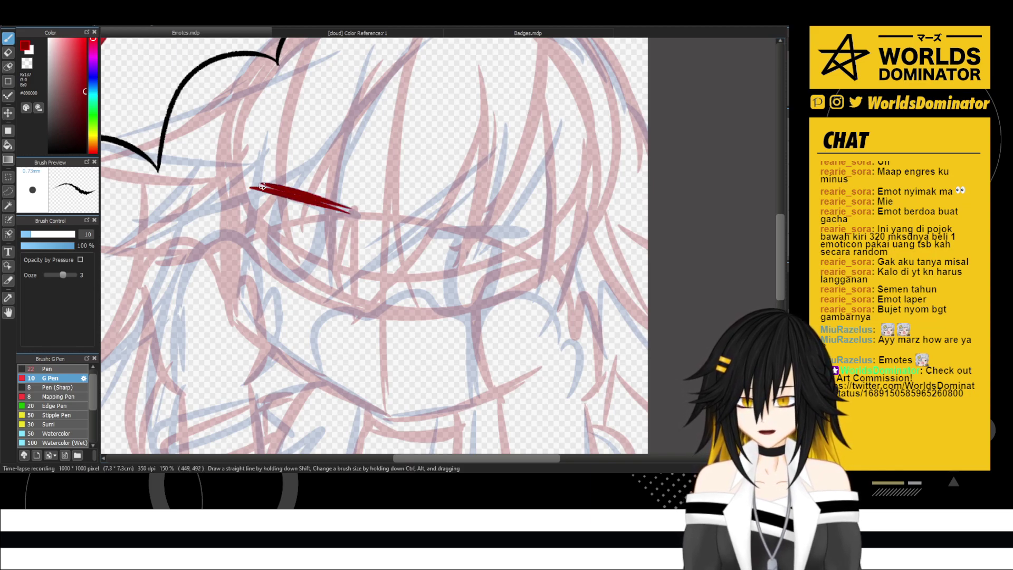
mouse_move(349, 213)
left_mouse_down()
mouse_move(287, 272)
mouse_move(326, 241)
mouse_move(319, 205)
mouse_move(304, 275)
mouse_move(328, 215)
mouse_move(320, 206)
mouse_move(274, 244)
mouse_move(309, 278)
mouse_move(321, 204)
left_mouse_up()
key("ctrl+z")
key("ctrl+z")
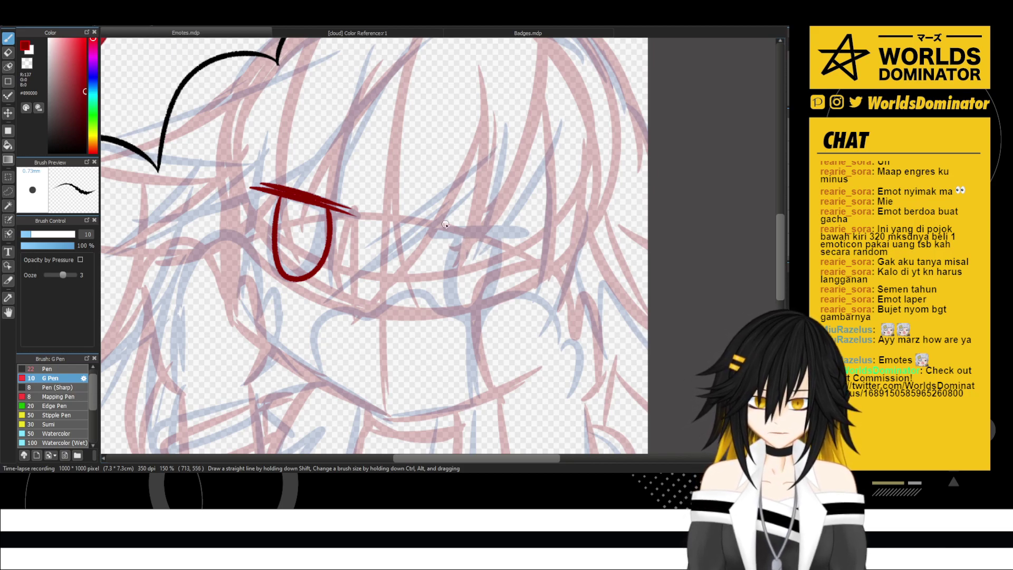
- Try the other eye with a flat lid and U-shaped iris, plus pupils in both eyes and lash lines on the first
left_click_drag(444, 226, 543, 216)
left_click_drag(447, 232, 546, 219)
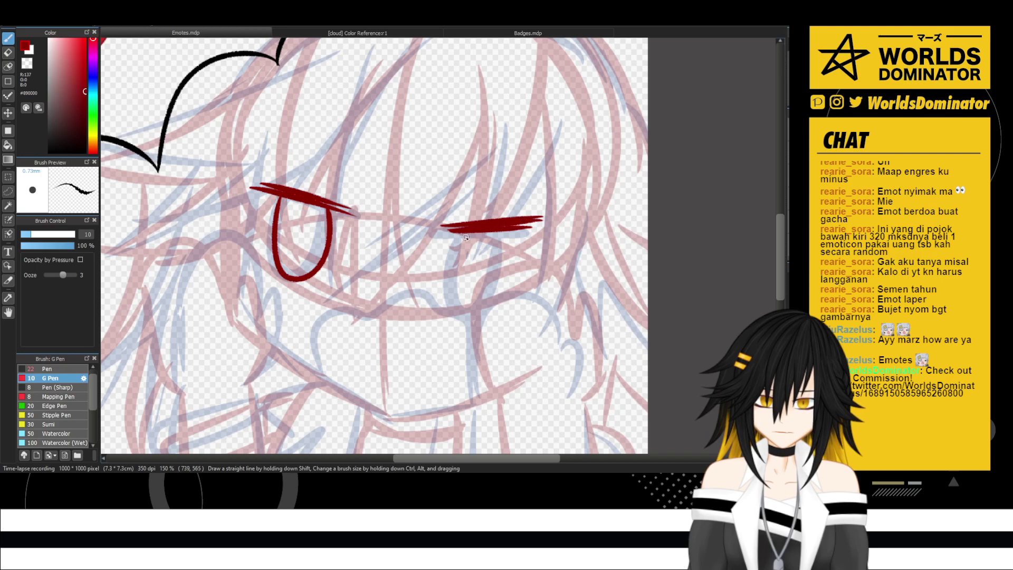
mouse_move(458, 233)
left_mouse_down()
mouse_move(524, 259)
mouse_move(525, 224)
left_mouse_up()
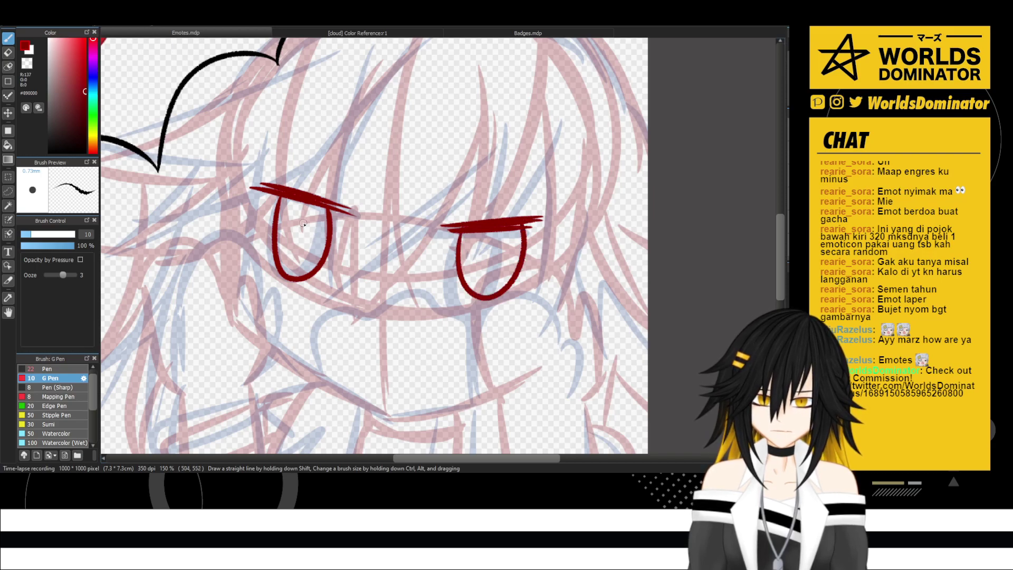
left_click_drag(302, 224, 297, 249)
mouse_move(491, 255)
left_mouse_down()
mouse_move(489, 269)
mouse_move(492, 247)
left_mouse_up()
left_click_drag(284, 282, 251, 261)
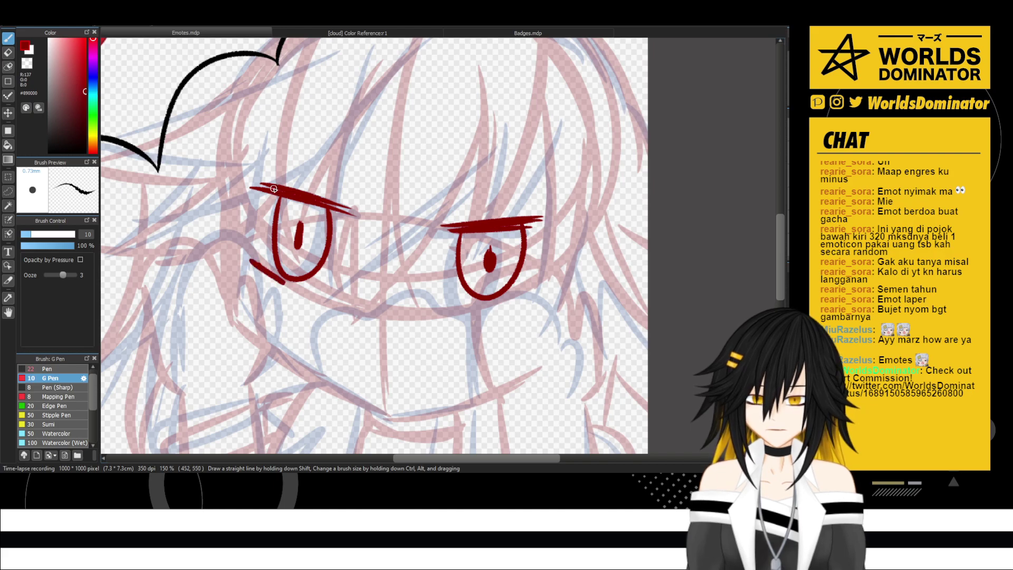
left_click_drag(284, 196, 246, 196)
- Undo all strokes of both eyes back to the bare sketch
scroll(261, 189, "down", 3)
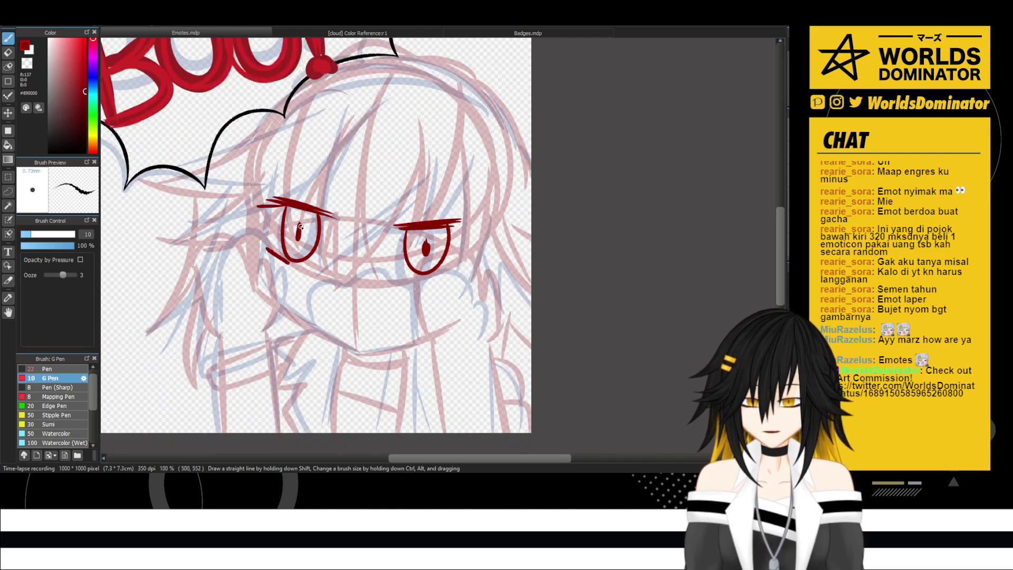
scroll(325, 206, "up", 2)
key("ctrl+z")
key("ctrl+z")
key("ctrl+z")
key("ctrl+z")
key("ctrl+z")
key("ctrl+z")
key("ctrl+z")
key("ctrl+z")
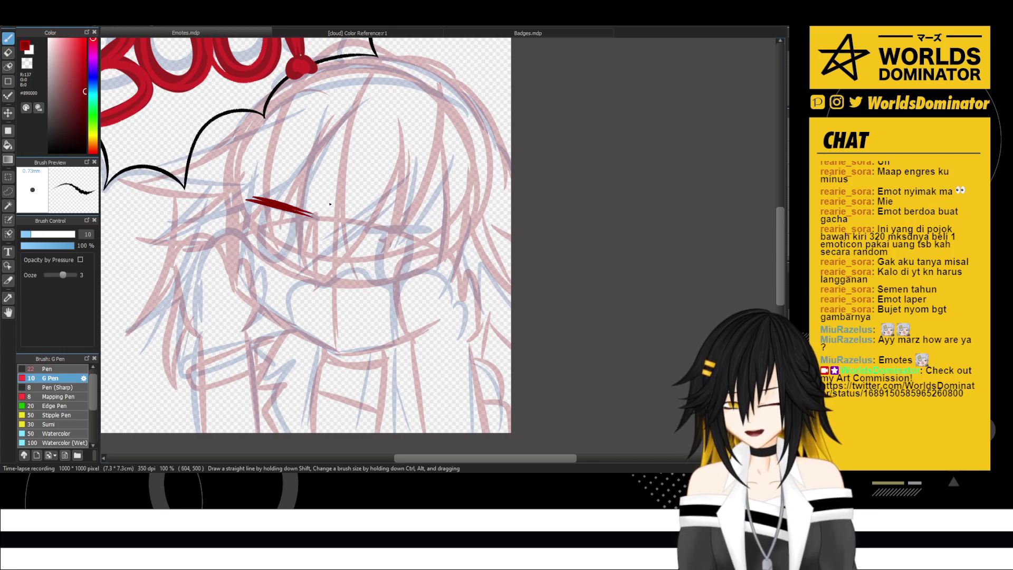
key("ctrl+z")
- Draw the first eye's arched upper lid with overlapping thick strokes and a short curved lower lash line beneath it
scroll(214, 184, "up", 2)
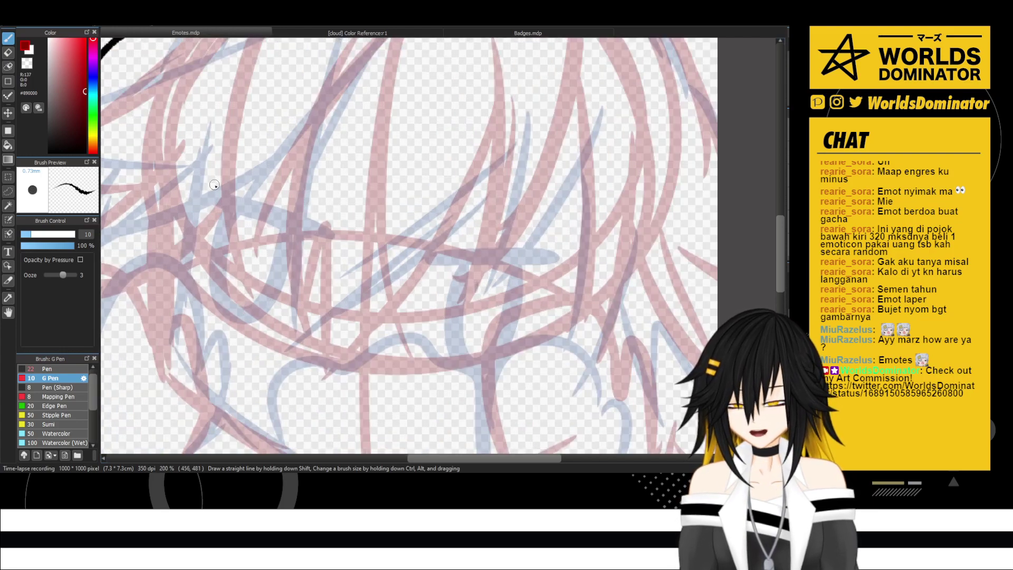
left_click_drag(196, 208, 316, 248)
left_click_drag(201, 207, 337, 253)
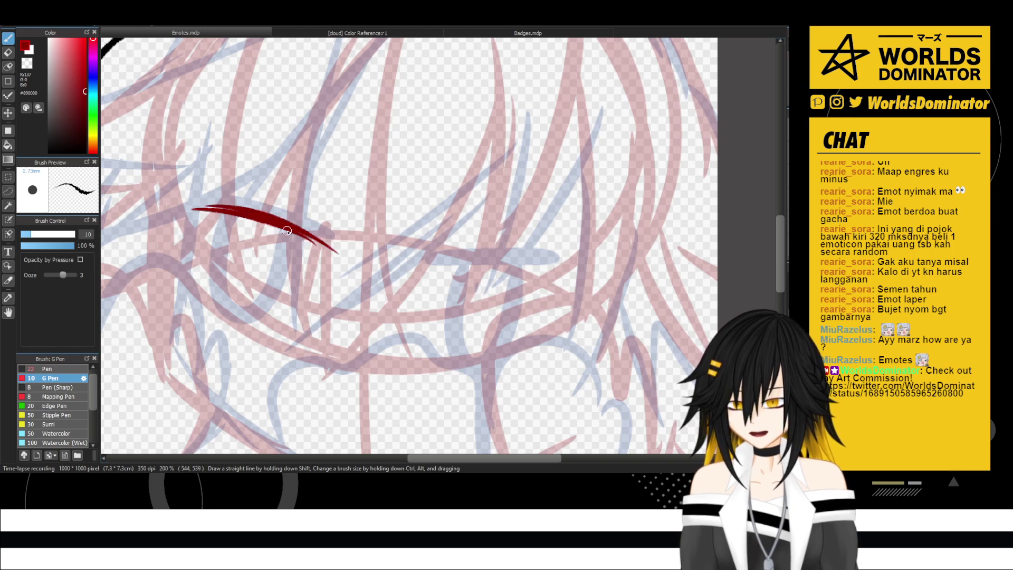
left_click_drag(220, 202, 327, 255)
left_click_drag(287, 220, 339, 247)
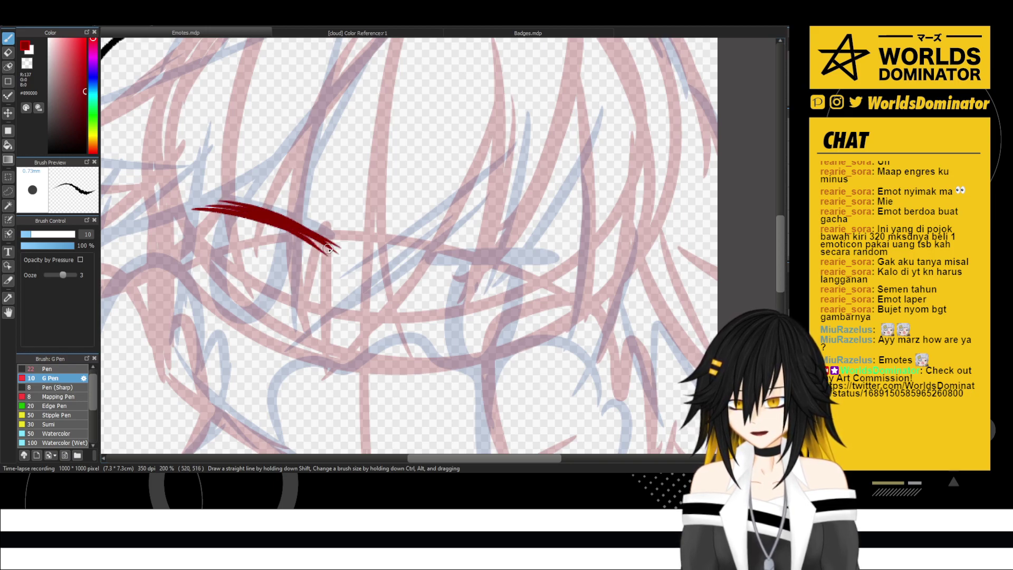
left_click_drag(191, 280, 256, 321)
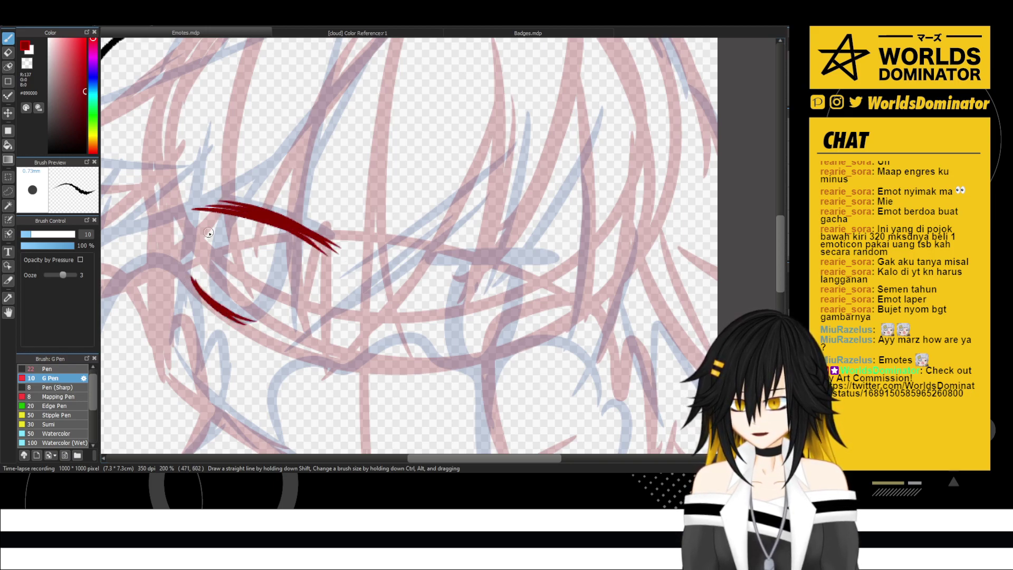
- Extend the upper lid's outer corner with tapered lash strokes, redoing the ones that miss
mouse_move(262, 214)
left_mouse_down()
mouse_move(171, 218)
mouse_move(283, 230)
left_mouse_up()
left_click_drag(175, 210, 248, 210)
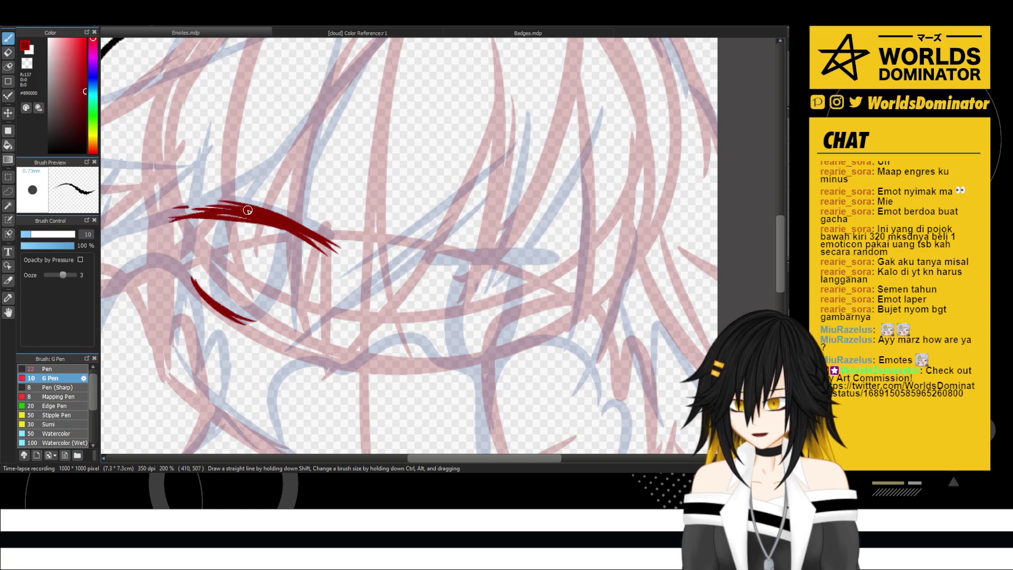
left_click_drag(181, 206, 251, 206)
key("ctrl+z")
key("ctrl+z")
key("ctrl+z")
key("ctrl+z")
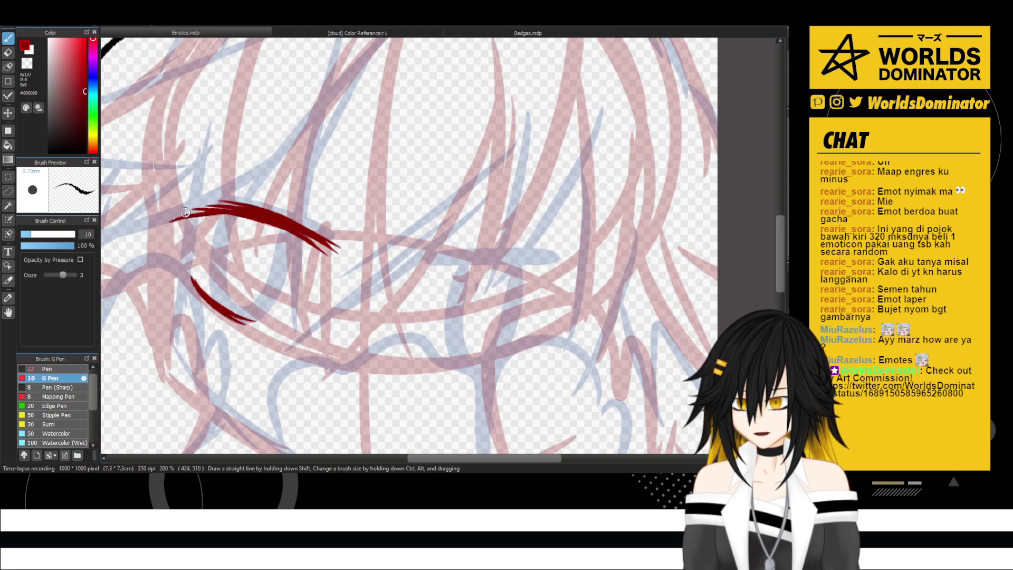
left_click_drag(187, 202, 245, 212)
key("ctrl+z")
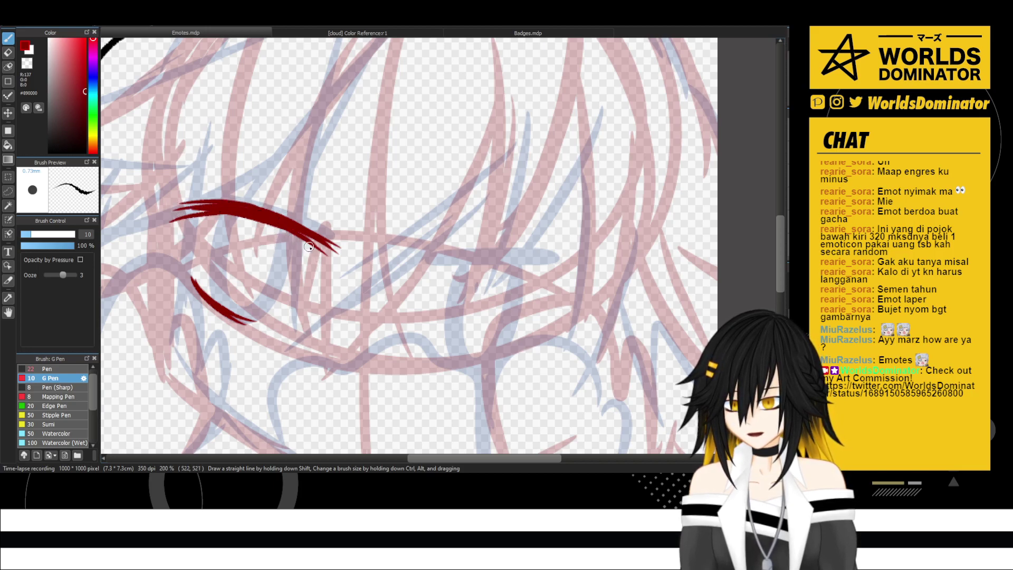
- Outline a U-shaped iris hanging from the first eye's upper lid, redoing the missed stroke
mouse_move(228, 224)
left_mouse_down()
mouse_move(285, 301)
mouse_move(282, 226)
mouse_move(273, 223)
mouse_move(259, 313)
mouse_move(291, 234)
mouse_move(277, 215)
left_mouse_up()
key("ctrl+z")
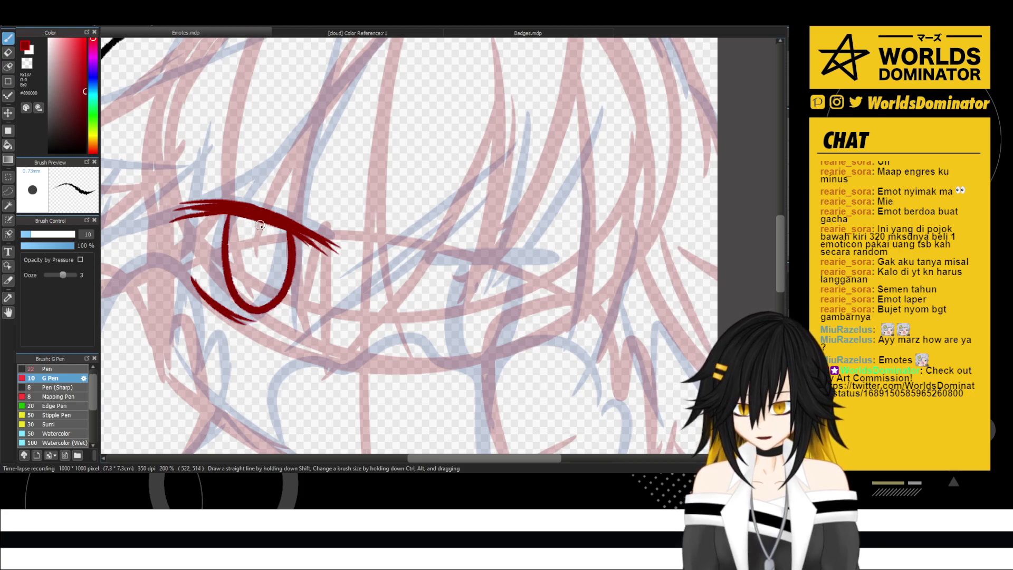
- Fill a small vertical oval pupil in the middle of the first eye's iris
left_click_drag(254, 249, 258, 263)
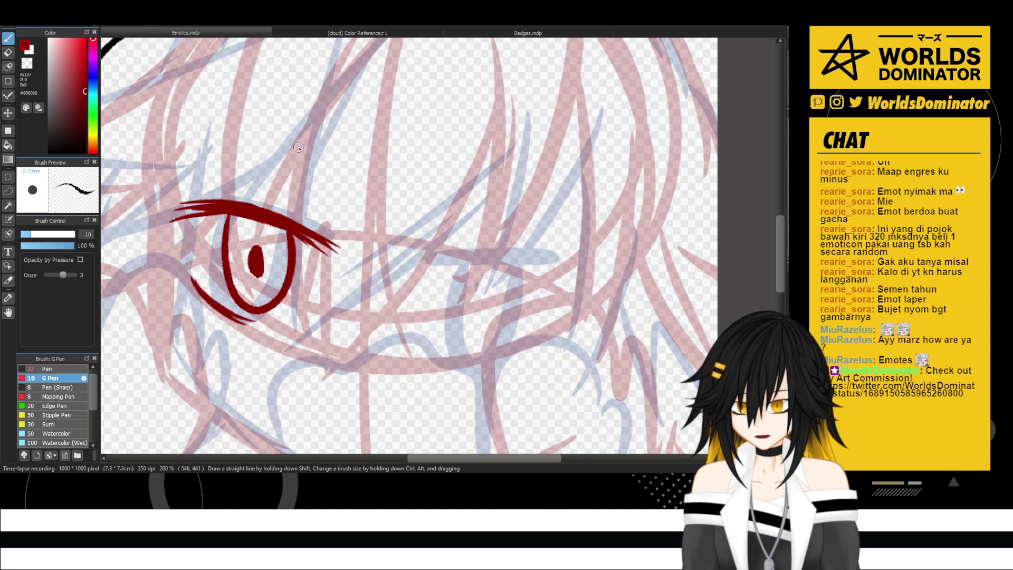
scroll(299, 148, "down", 3)
scroll(343, 153, "up", 1)
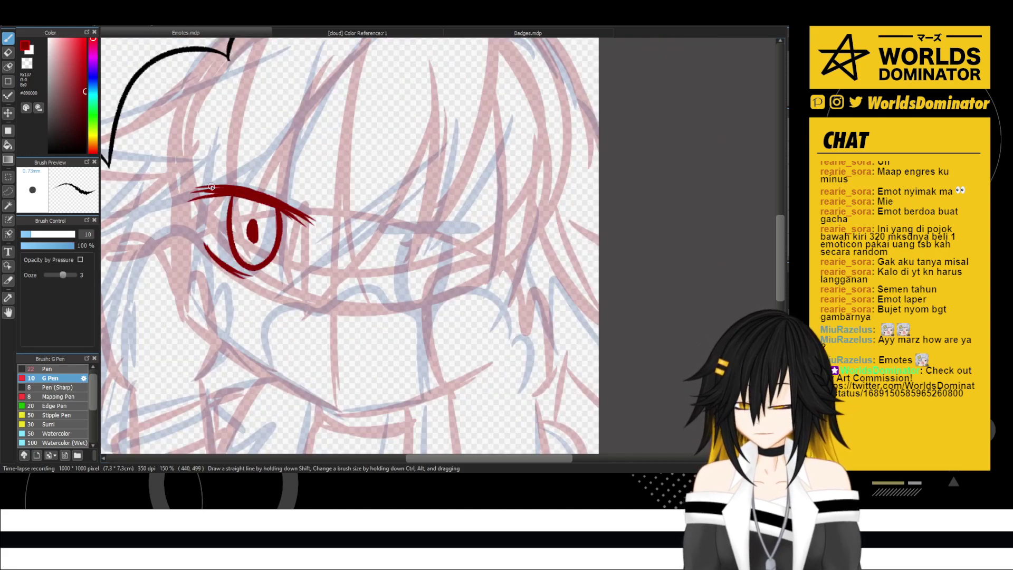
- Rotate the finished first eye slightly counterclockwise and apply the transform
key("ctrl+t")
left_click_drag(416, 198, 408, 192)
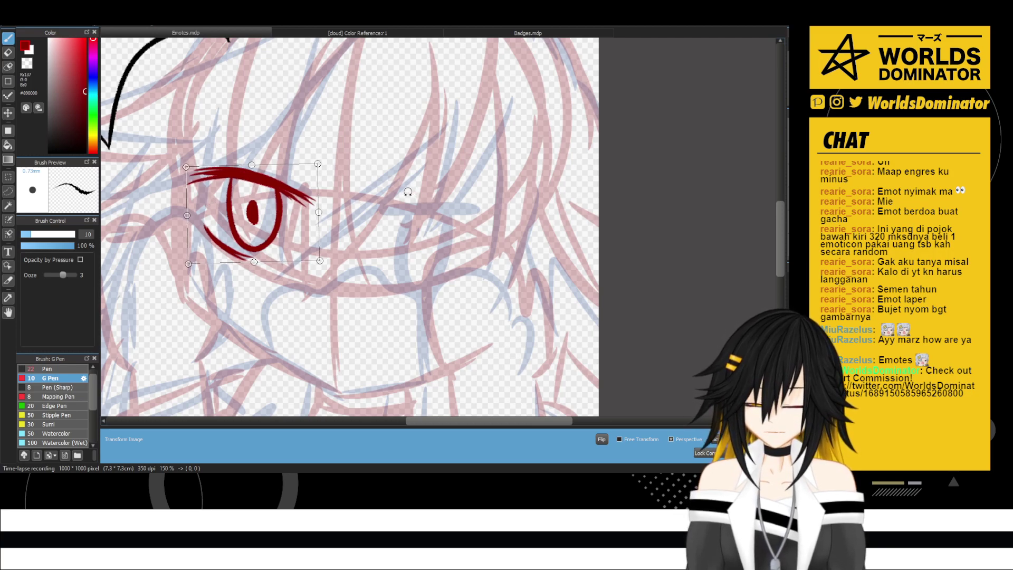
key("Return")
scroll(415, 191, "down", 2)
scroll(423, 192, "up", 1)
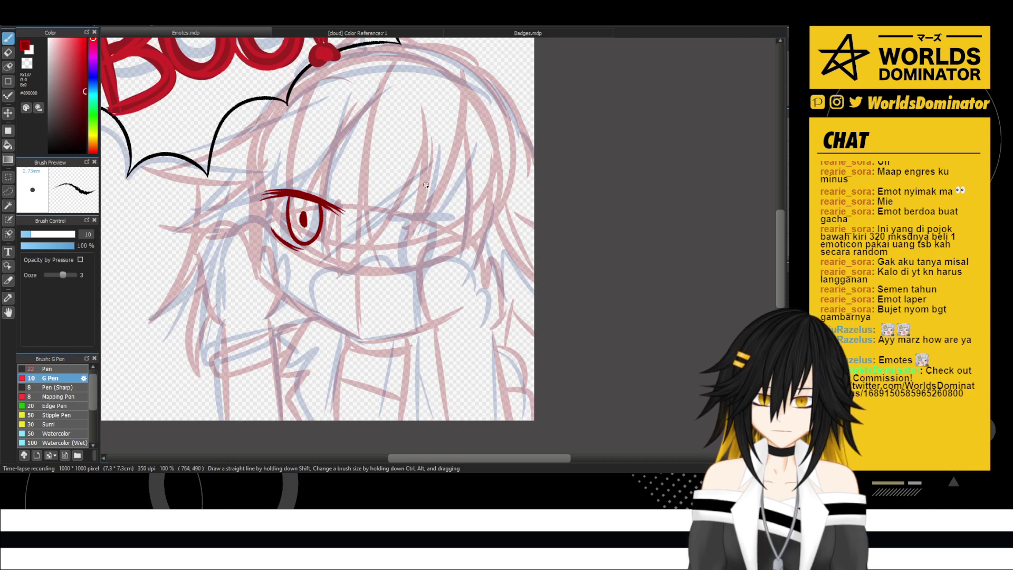
- Make the second eye from a copy of the first, flipped horizontally, tilted and placed over the sketch's other eye position
key("ctrl+t")
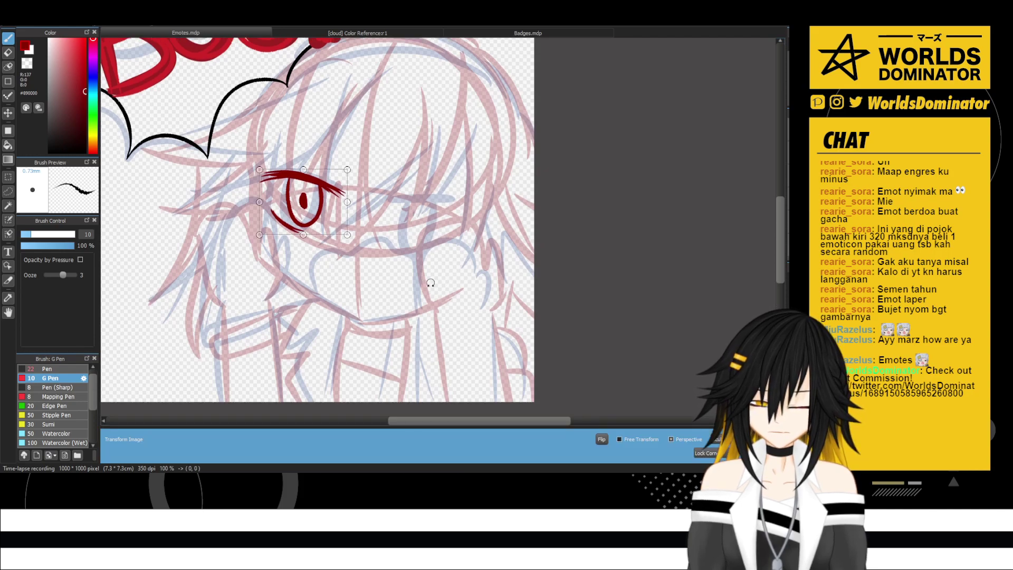
left_click(602, 439)
left_click_drag(374, 188, 380, 206)
left_click_drag(322, 191, 441, 210)
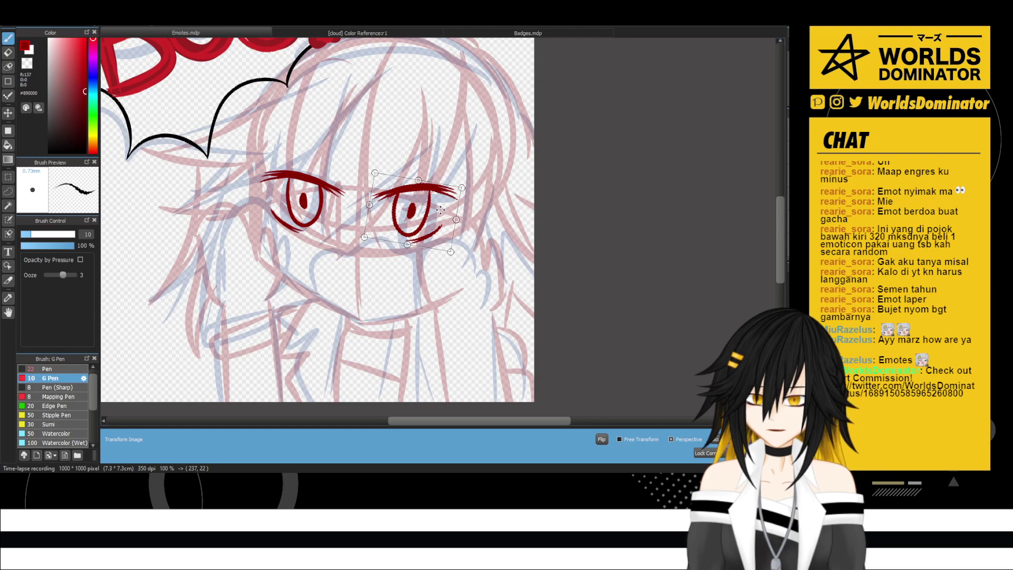
key("Return")
- Erase the second eye's lower lash line and redraw it farther out toward the side of the face
key("h")
key("Left")
key("Left")
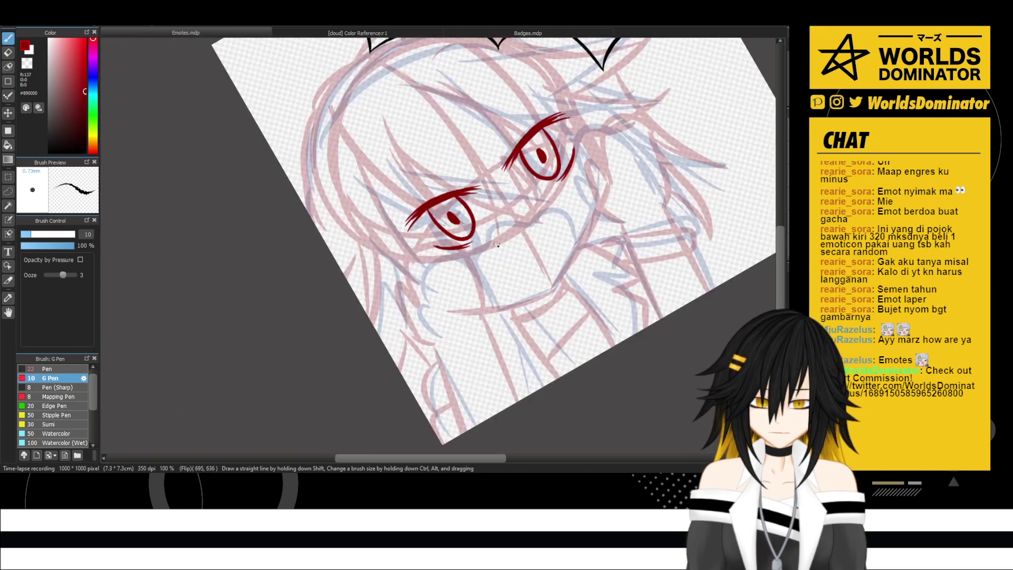
key("Right")
key("Right")
scroll(563, 245, "up", 2)
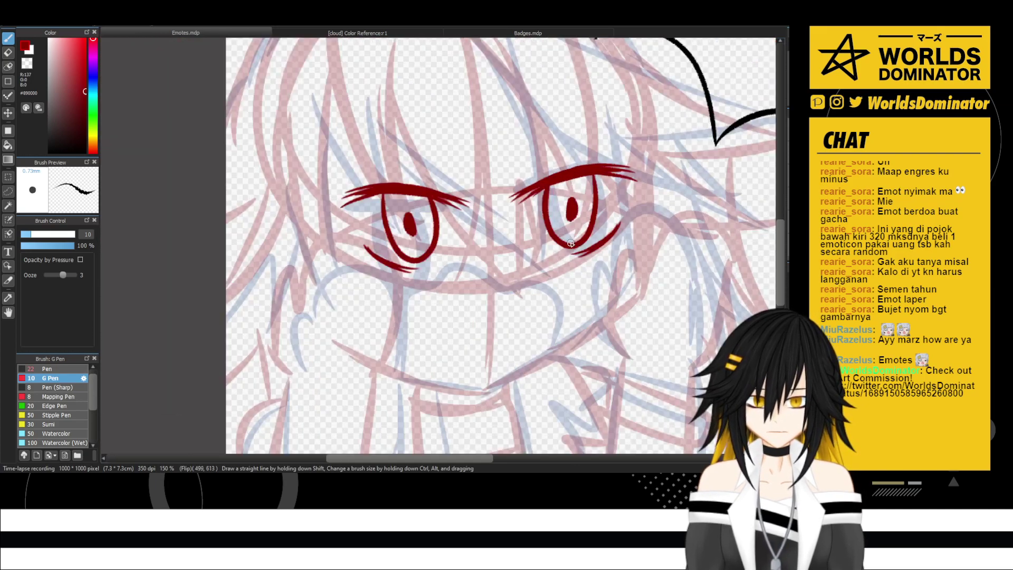
key("e")
mouse_move(359, 240)
left_mouse_down()
mouse_move(411, 278)
mouse_move(406, 269)
left_mouse_up()
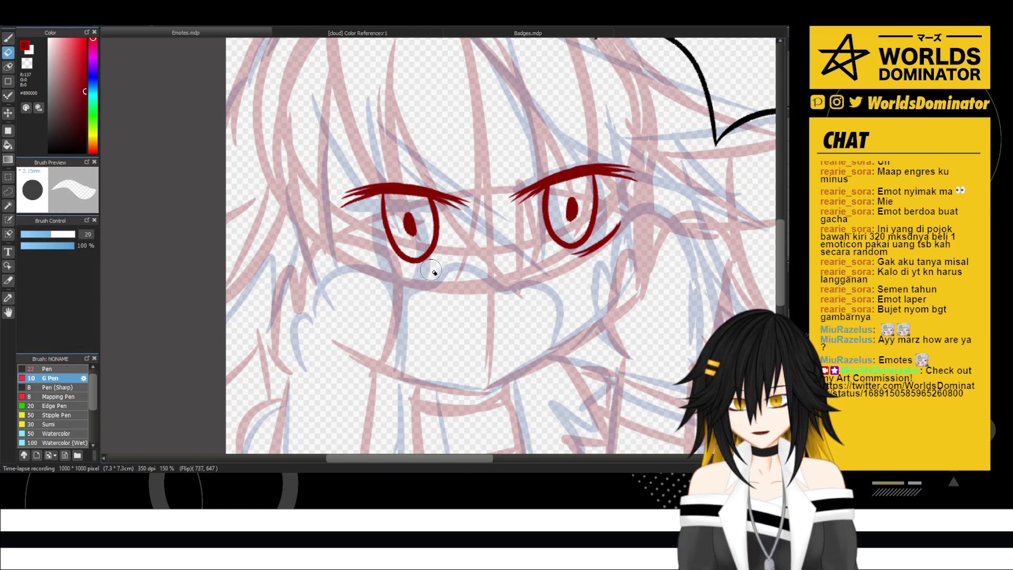
key("b")
left_click_drag(341, 249, 411, 270)
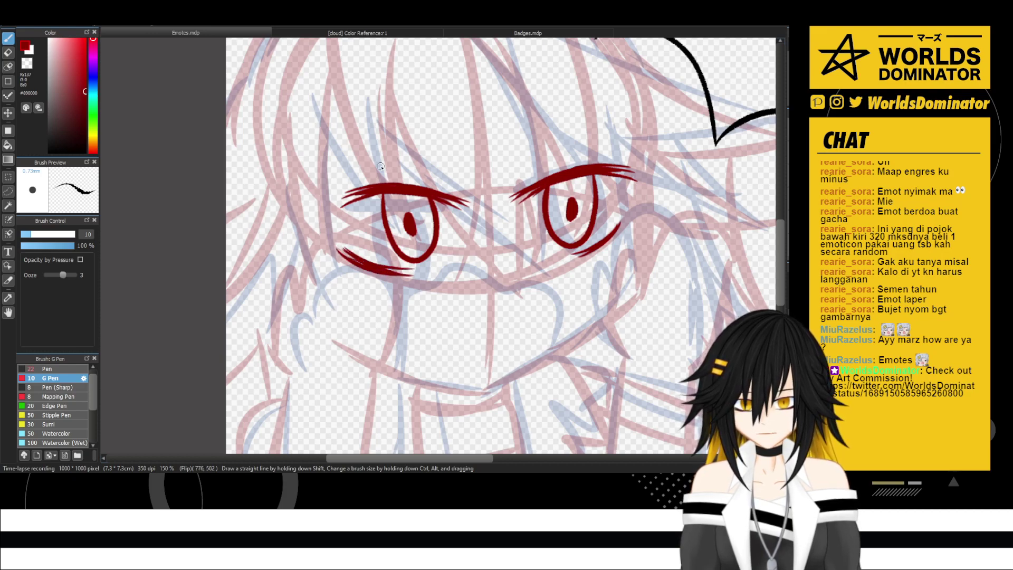
key("ctrl+z")
- Extend the second eye's outer upper lid with tapered strokes and draw a short slanted nose stroke below the eyes
mouse_move(376, 190)
left_mouse_down()
mouse_move(321, 220)
mouse_move(330, 207)
mouse_move(314, 205)
mouse_move(340, 200)
mouse_move(322, 207)
mouse_move(329, 214)
left_mouse_up()
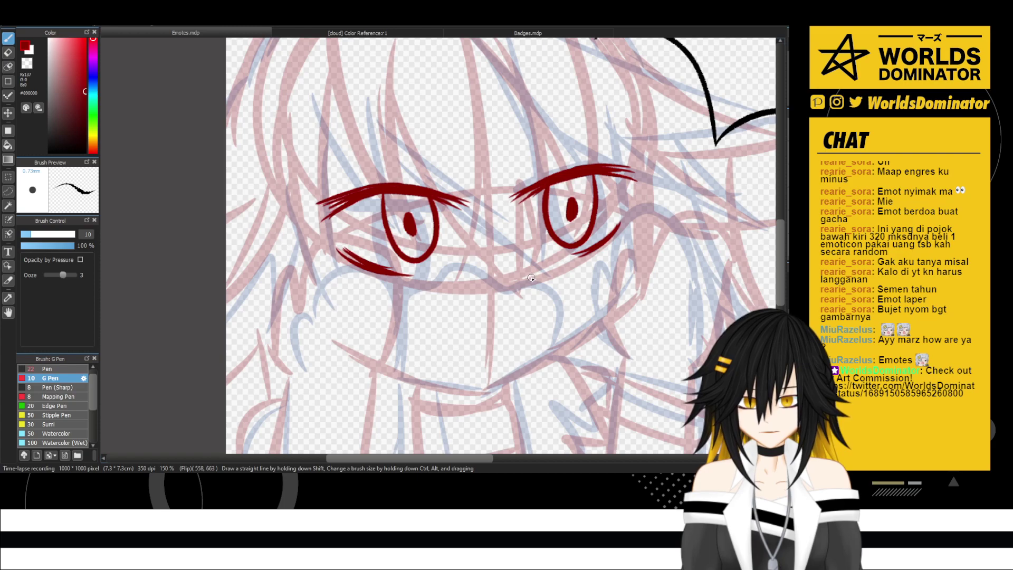
left_click_drag(531, 275, 508, 296)
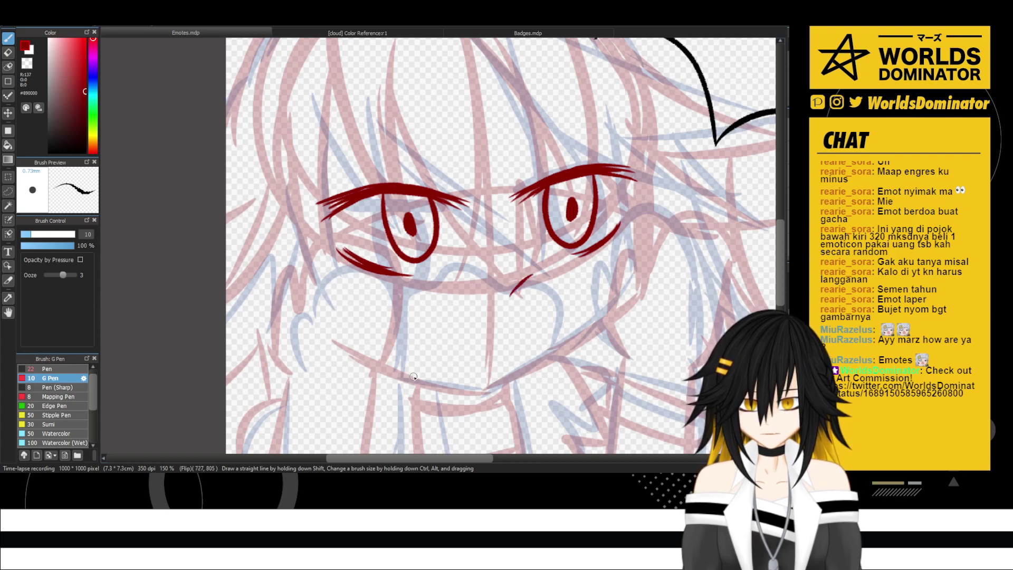
left_click_drag(413, 376, 504, 323)
key("ctrl+z")
mouse_move(417, 370)
left_mouse_down()
mouse_move(470, 313)
mouse_move(537, 319)
left_mouse_up()
key("ctrl+z")
key("ctrl+z")
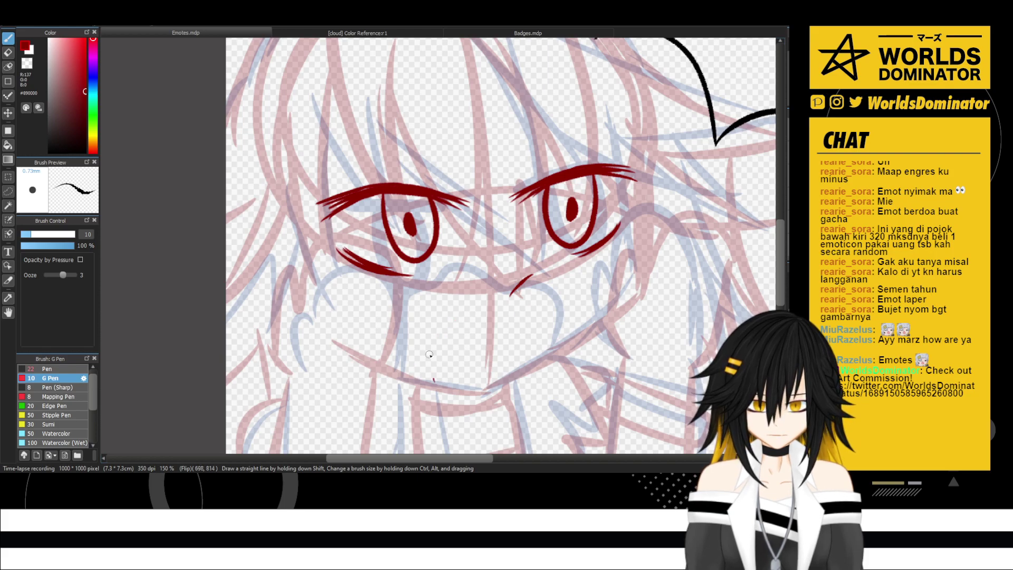
mouse_move(429, 354)
left_mouse_down()
mouse_move(515, 313)
mouse_move(511, 363)
left_mouse_up()
key("ctrl+z")
left_click_drag(457, 300, 511, 358)
key("ctrl+z")
key("ctrl+z")
- Outline a four-sided open mouth below the nose with a curved tongue line inside, redoing the missed side and bottom strokes
mouse_move(443, 318)
left_mouse_down()
mouse_move(519, 305)
mouse_move(510, 353)
left_mouse_up()
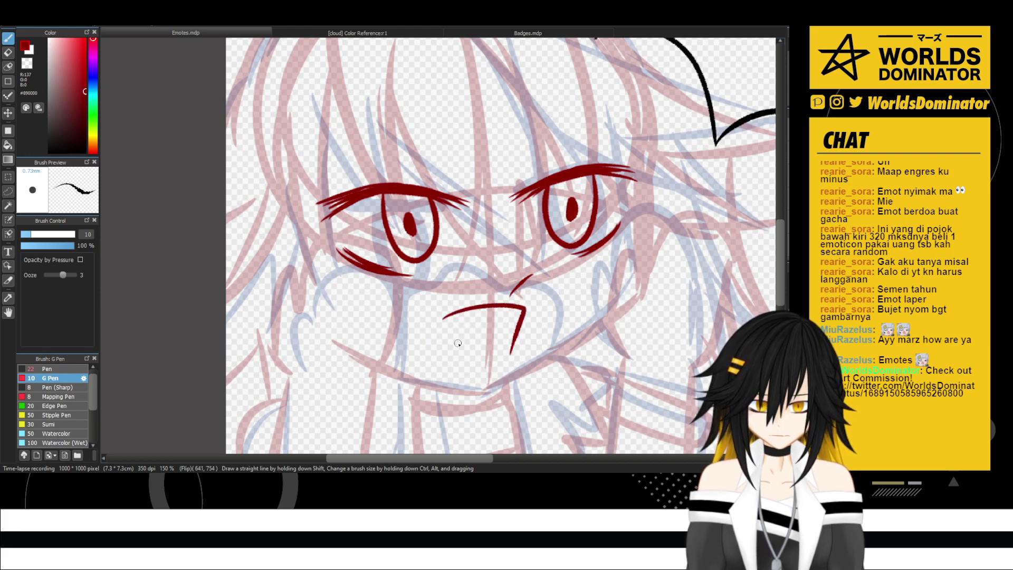
mouse_move(446, 318)
left_mouse_down()
mouse_move(429, 364)
mouse_move(512, 350)
left_mouse_up()
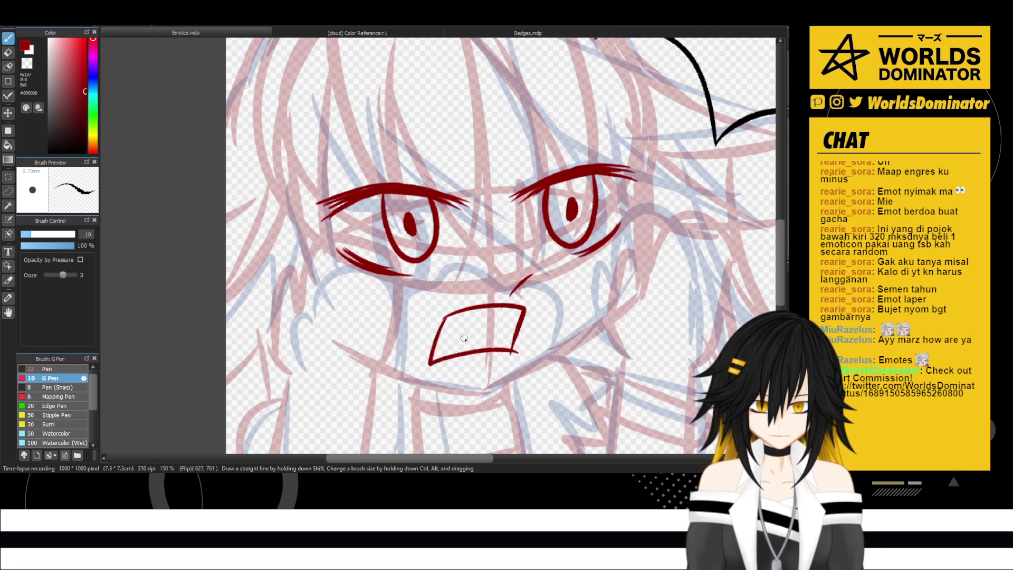
key("ctrl+z")
mouse_move(447, 315)
left_mouse_down()
mouse_move(454, 360)
mouse_move(504, 350)
left_mouse_up()
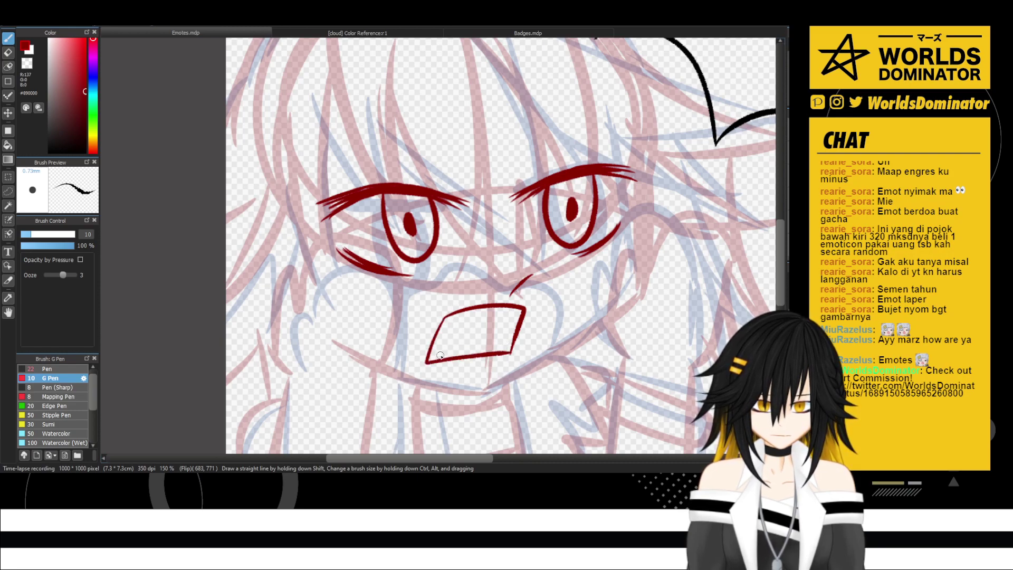
mouse_move(434, 349)
left_mouse_down()
mouse_move(462, 330)
mouse_move(493, 350)
left_mouse_up()
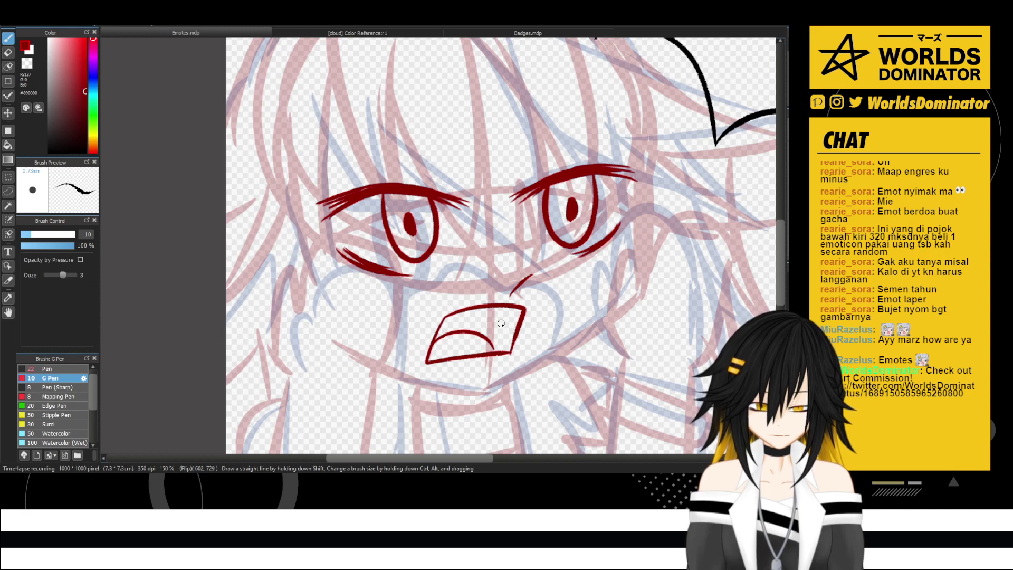
scroll(501, 323, "down", 3)
scroll(520, 313, "up", 1)
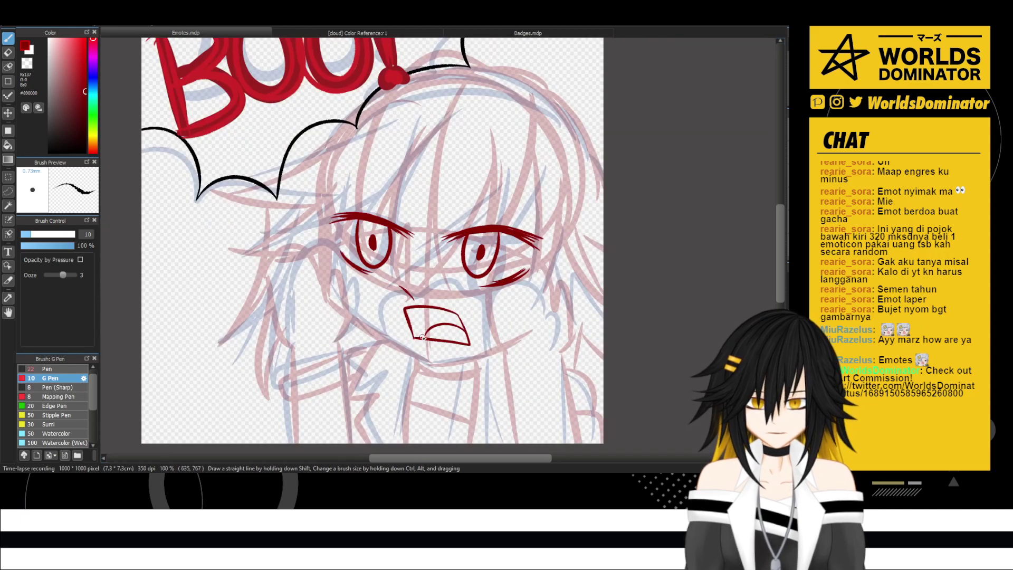
- Draw the outer edge and first three rounded fingers of the raised hand beside the first eye, redoing missed strokes
scroll(500, 354, "up", 1)
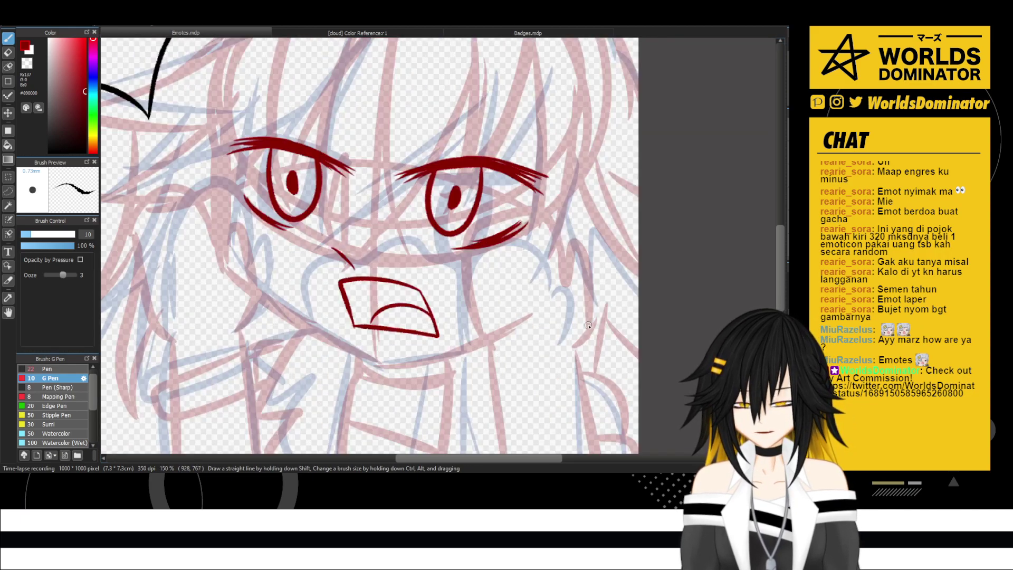
scroll(588, 325, "down", 2)
scroll(361, 325, "up", 2)
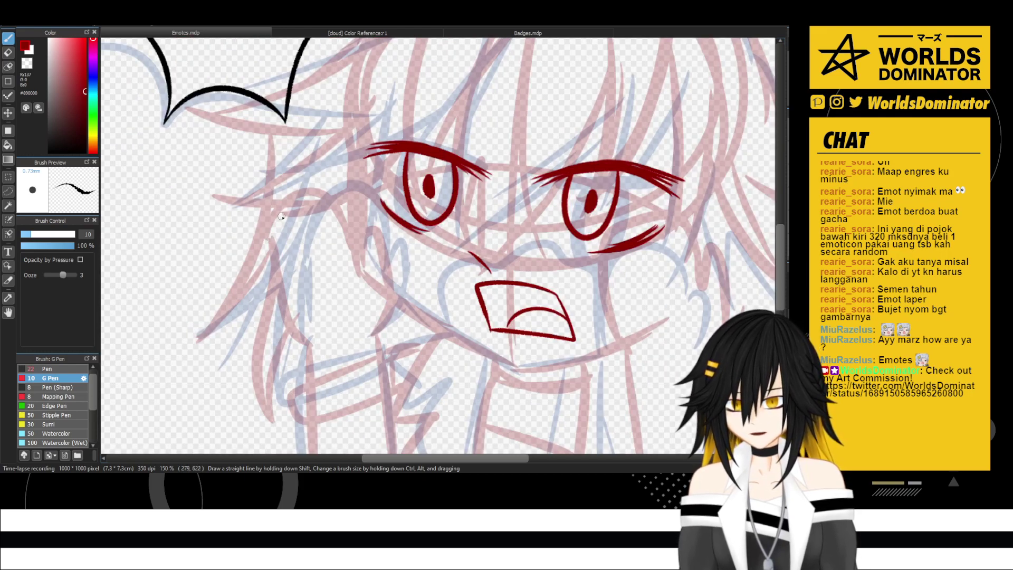
mouse_move(281, 208)
left_mouse_down()
mouse_move(275, 277)
mouse_move(302, 343)
left_mouse_up()
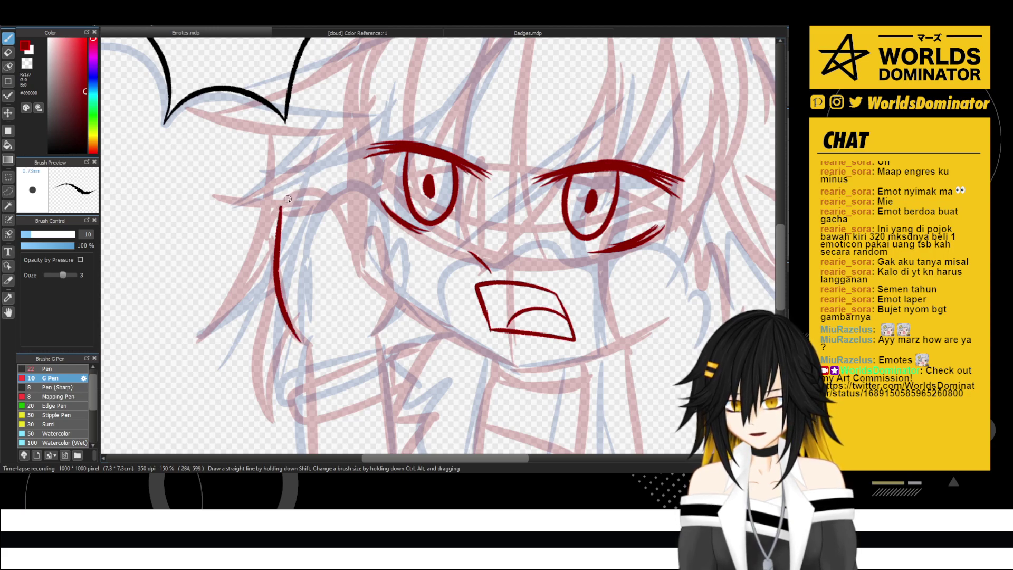
mouse_move(281, 207)
left_mouse_down()
mouse_move(307, 217)
mouse_move(309, 254)
left_mouse_up()
key("ctrl+z")
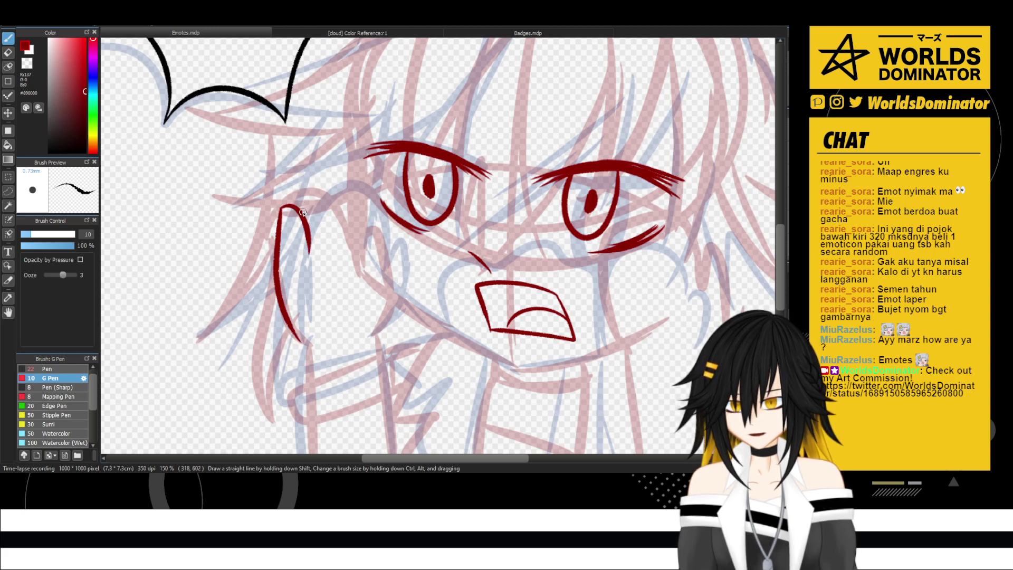
mouse_move(303, 212)
left_mouse_down()
mouse_move(323, 182)
mouse_move(333, 239)
left_mouse_up()
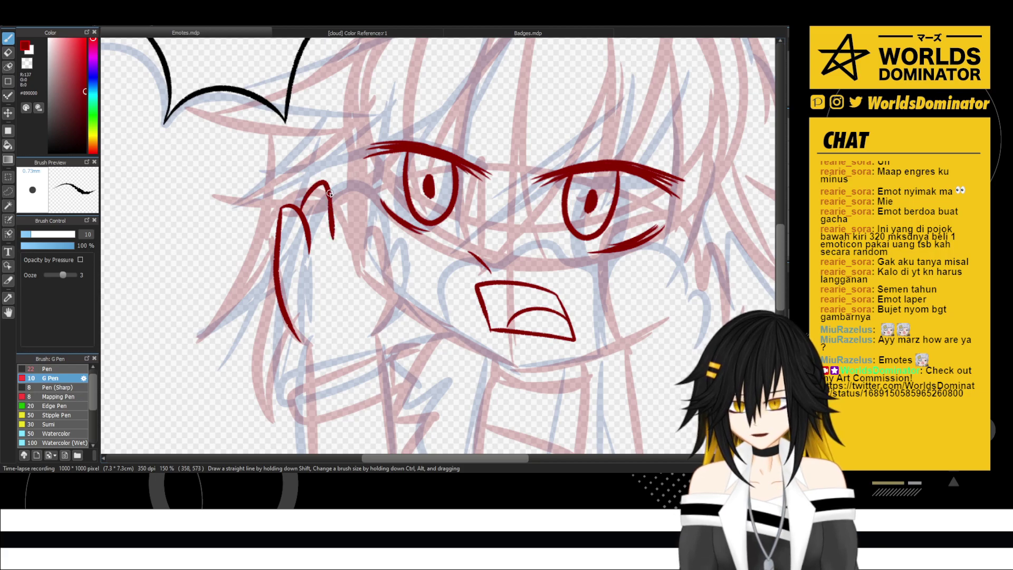
left_click_drag(330, 193, 362, 253)
mouse_move(364, 207)
left_mouse_down()
mouse_move(379, 295)
mouse_move(360, 303)
left_mouse_up()
key("ctrl+z")
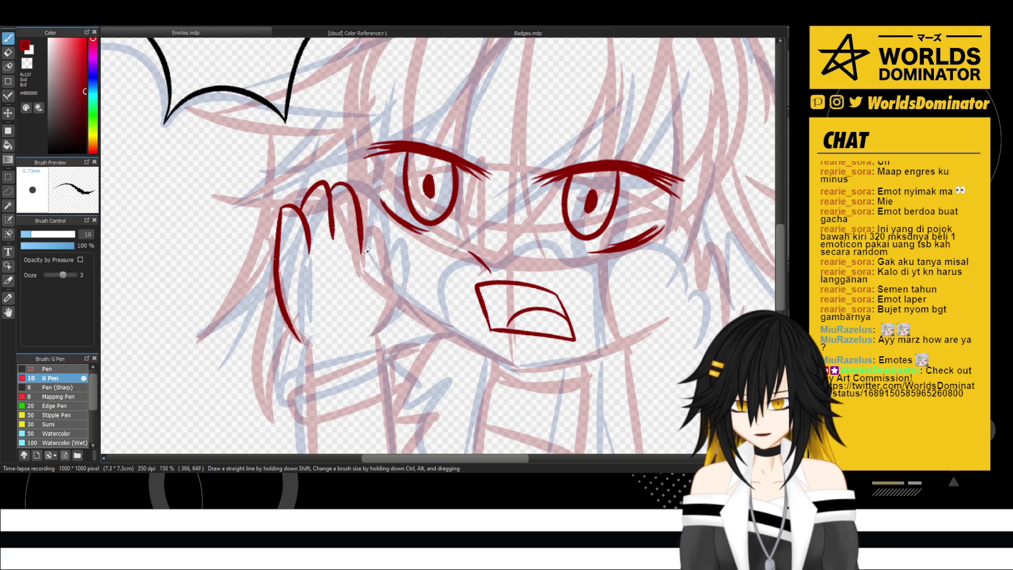
- Add the raised hand's fourth finger, thumb and palm edge down to the wrist, redoing the missed strokes
mouse_move(364, 210)
left_mouse_down()
mouse_move(387, 271)
mouse_move(365, 307)
mouse_move(397, 246)
left_mouse_up()
key("ctrl+z")
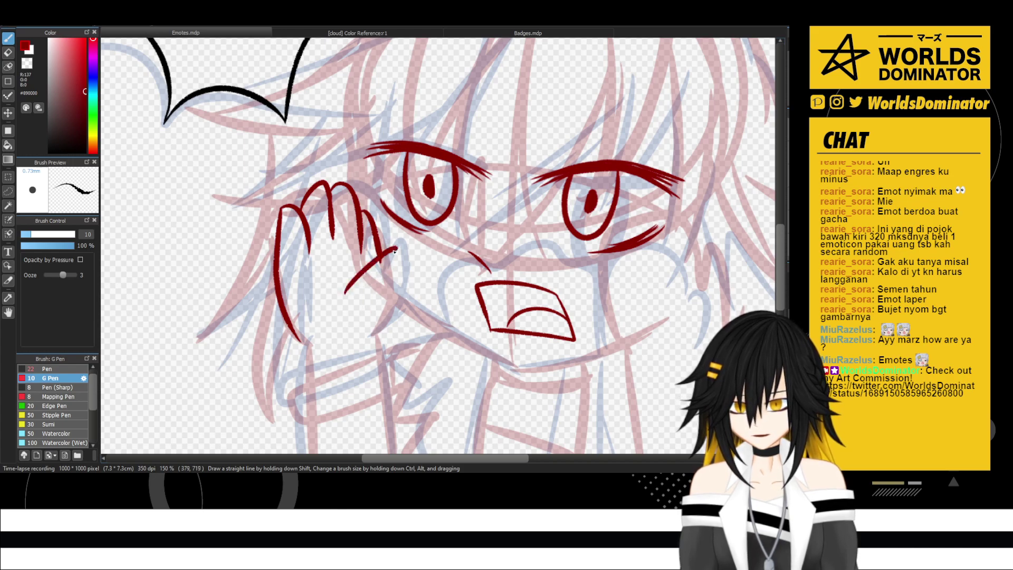
key("ctrl+z")
mouse_move(346, 301)
left_mouse_down()
mouse_move(397, 229)
mouse_move(396, 287)
mouse_move(372, 323)
left_mouse_up()
key("e")
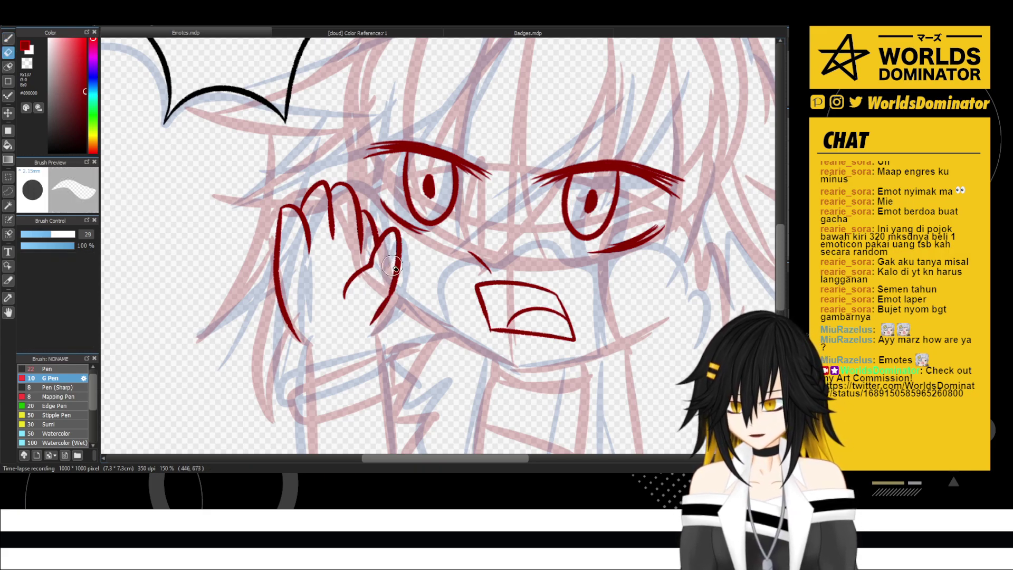
key("b")
mouse_move(376, 318)
left_mouse_down()
mouse_move(400, 217)
mouse_move(409, 248)
left_mouse_up()
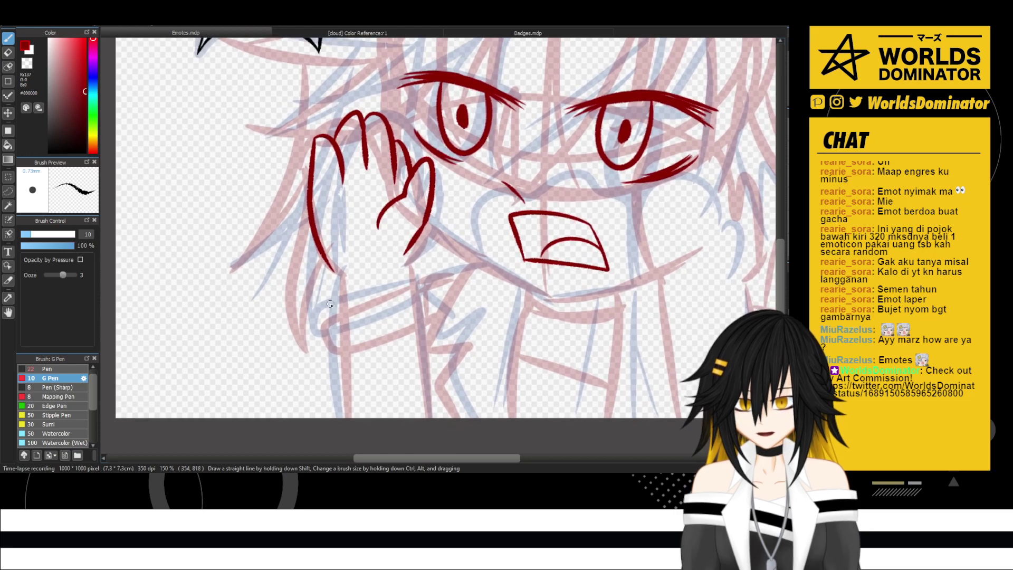
- Draw both sides of the forearm from the wrist down to the canvas edge, redoing the missed outer line
left_click_drag(330, 266, 343, 417)
key("ctrl+z")
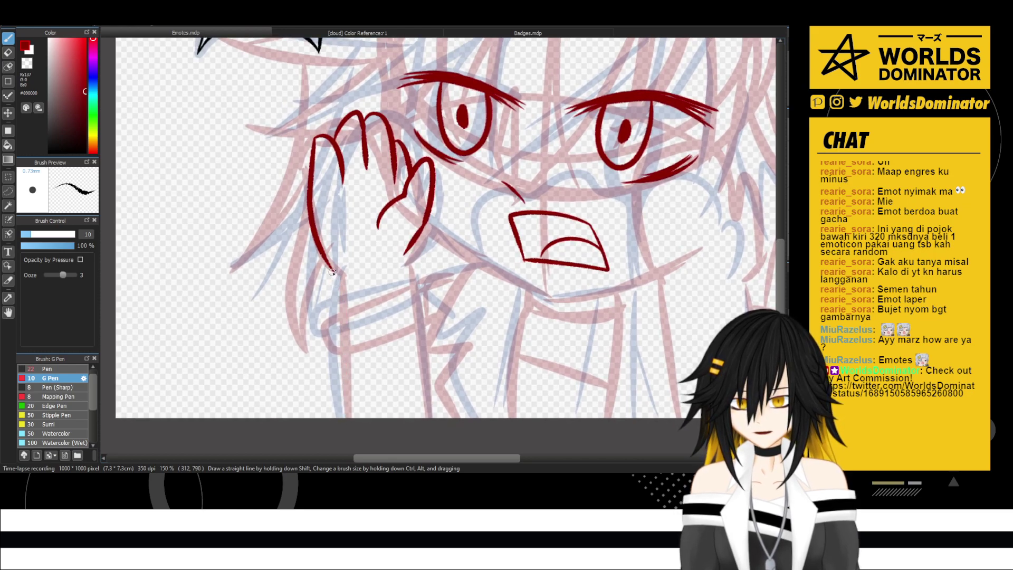
left_click_drag(331, 268, 341, 418)
left_click_drag(410, 247, 409, 400)
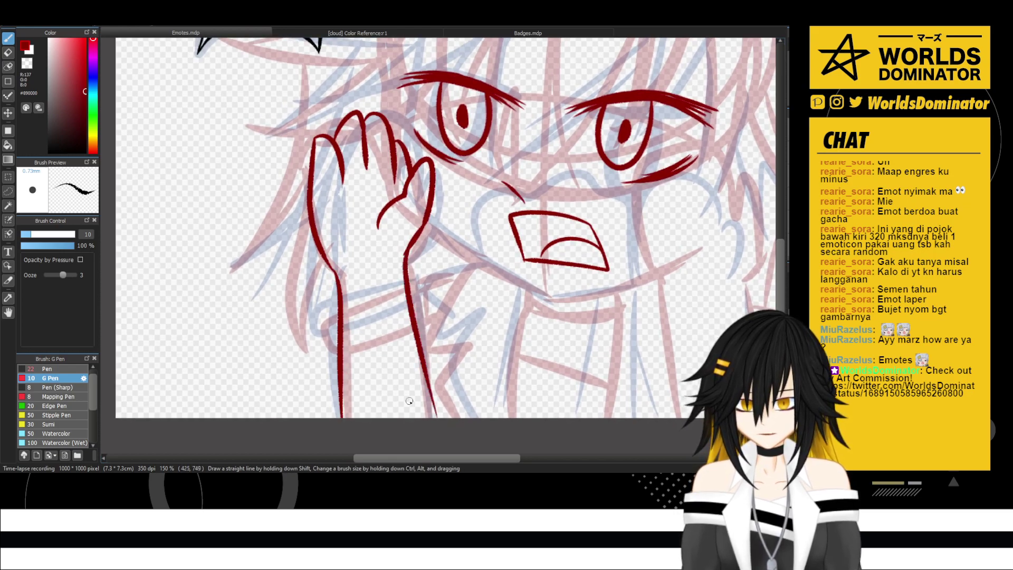
- Draw a slanted rectangular cuff band across the forearm below the wrist
mouse_move(425, 286)
left_mouse_down()
mouse_move(319, 348)
mouse_move(358, 357)
mouse_move(415, 336)
left_mouse_up()
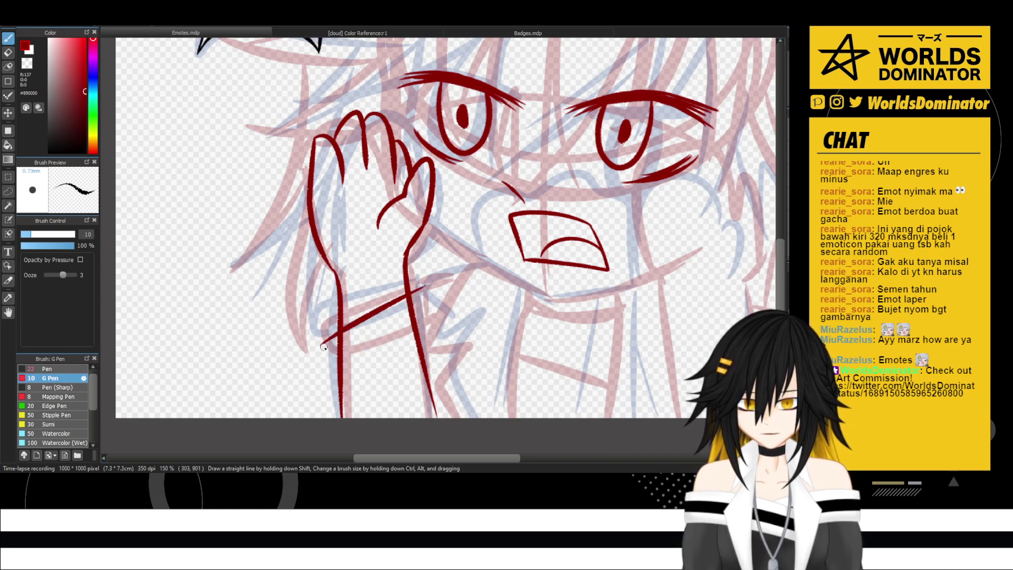
mouse_move(323, 347)
left_mouse_down()
mouse_move(331, 370)
mouse_move(432, 325)
left_mouse_up()
left_click_drag(417, 288, 431, 318)
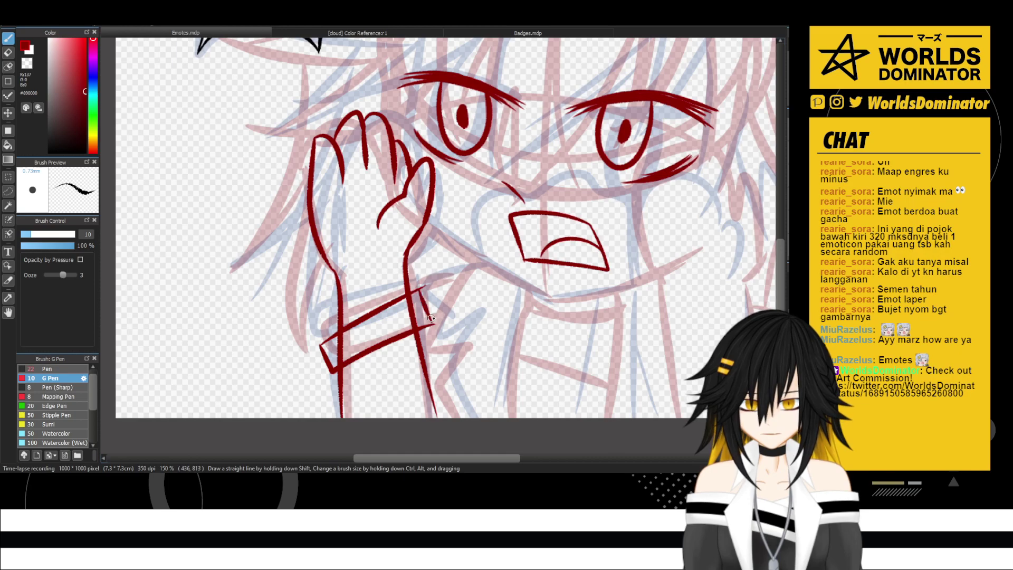
- Erase the forearm lines that cross the inside of the cuff
key("e")
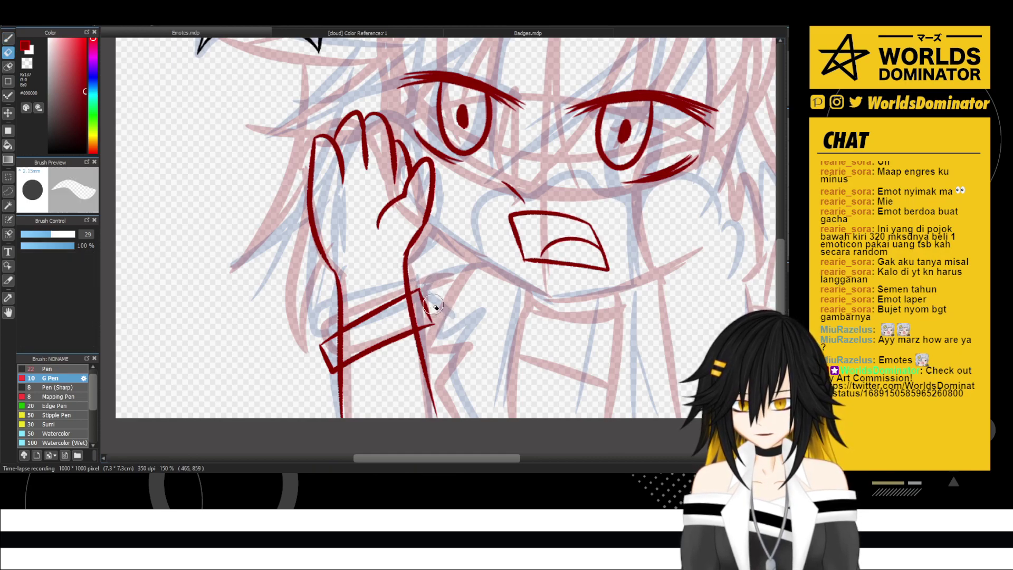
mouse_move(413, 299)
left_mouse_down()
mouse_move(400, 308)
mouse_move(414, 325)
left_mouse_up()
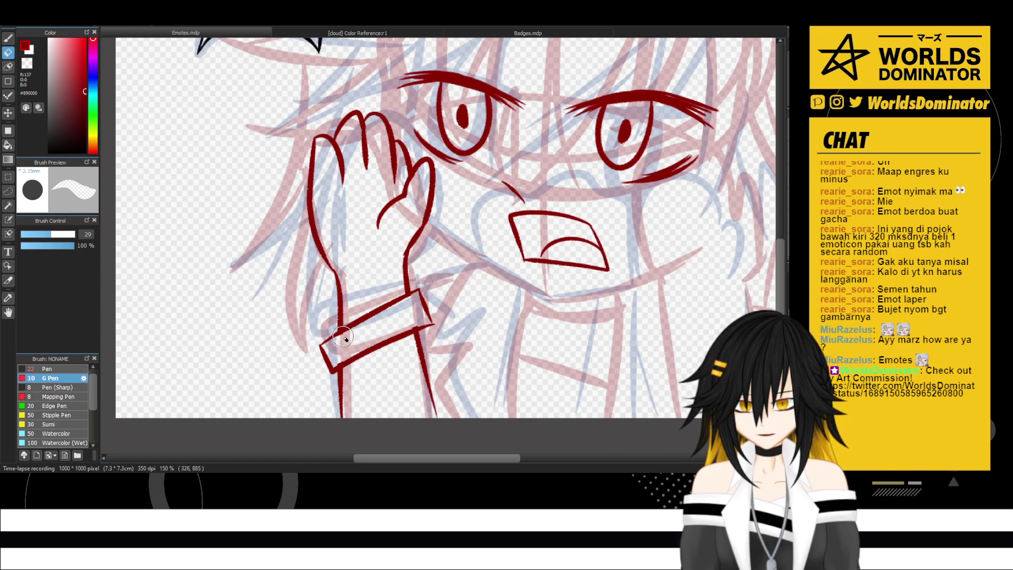
key("b")
scroll(652, 212, "down", 2)
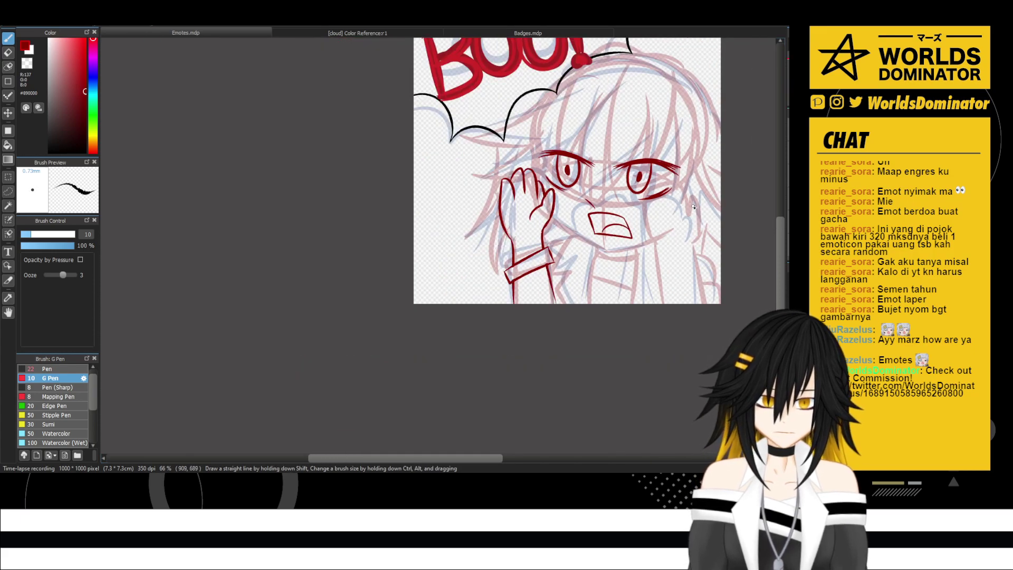
left_click_drag(694, 208, 621, 222)
scroll(546, 225, "up", 1)
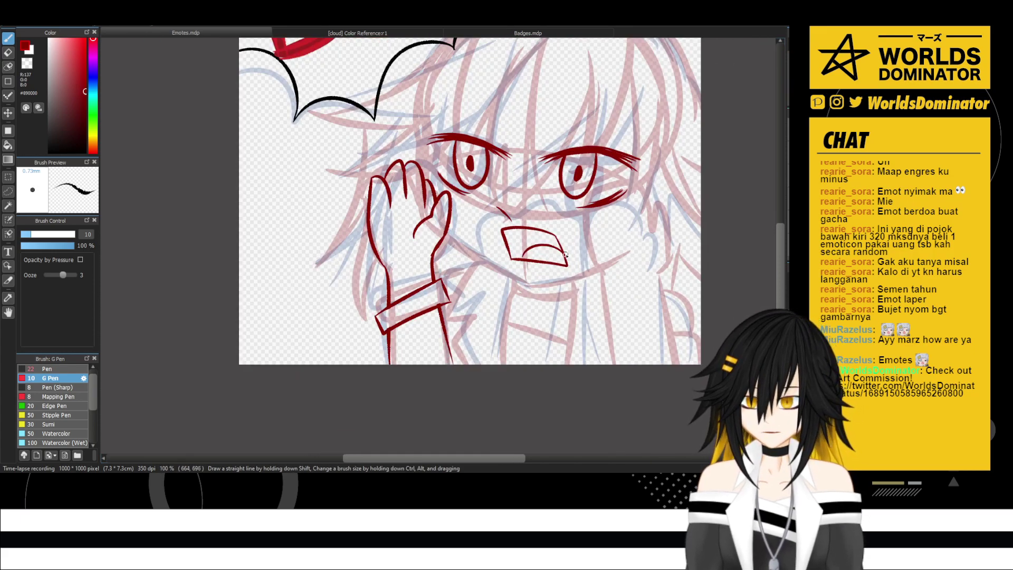
- Lasso the raised hand with its forearm, move it slightly lower, tilt it a little and clear the selection
key("l")
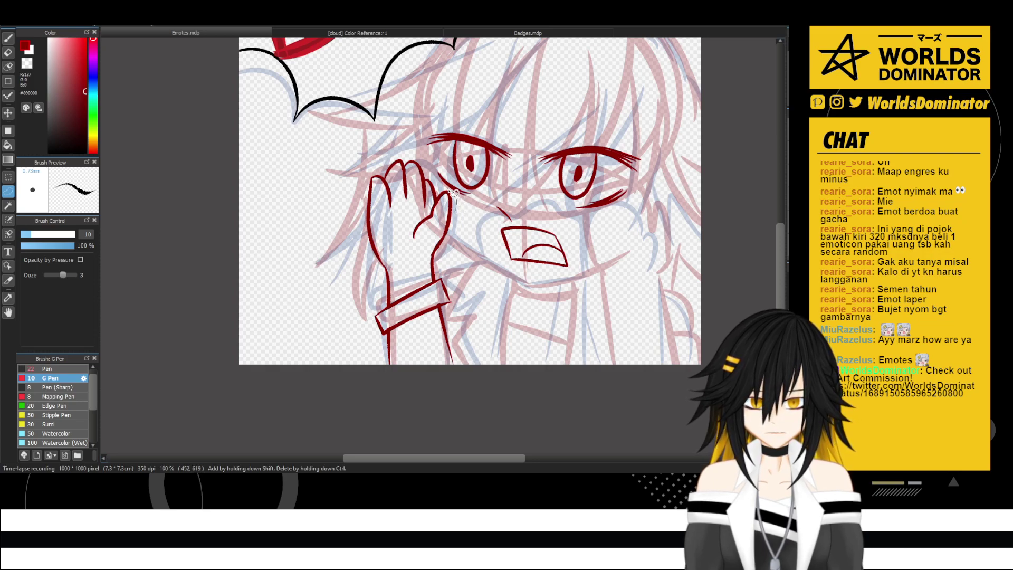
mouse_move(445, 190)
left_mouse_down()
mouse_move(425, 156)
mouse_move(394, 148)
mouse_move(353, 168)
mouse_move(332, 335)
mouse_move(402, 392)
mouse_move(480, 360)
mouse_move(484, 285)
left_mouse_up()
key("ctrl+t")
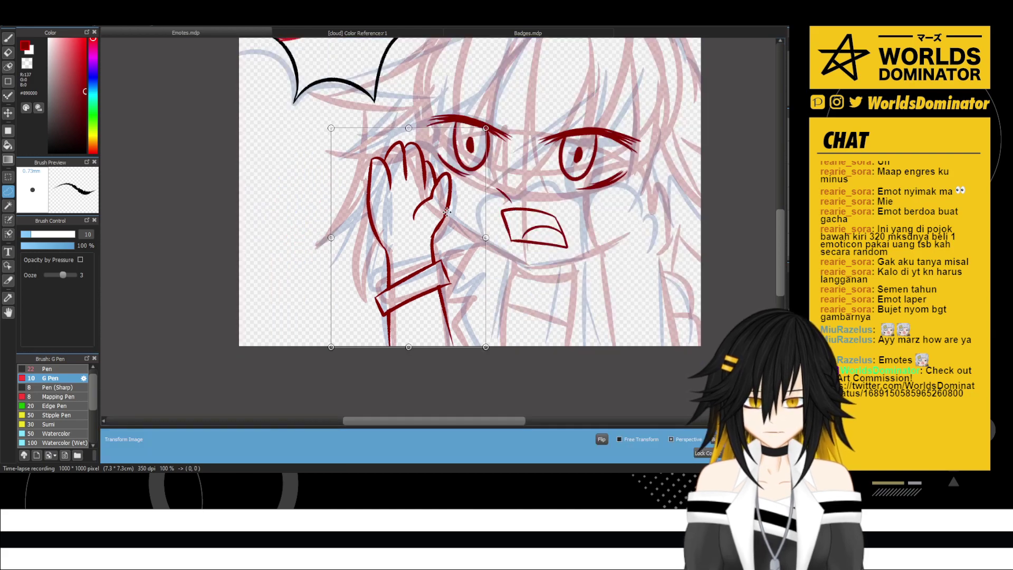
left_click_drag(444, 209, 432, 225)
left_click_drag(501, 203, 501, 192)
left_click_drag(440, 222, 453, 231)
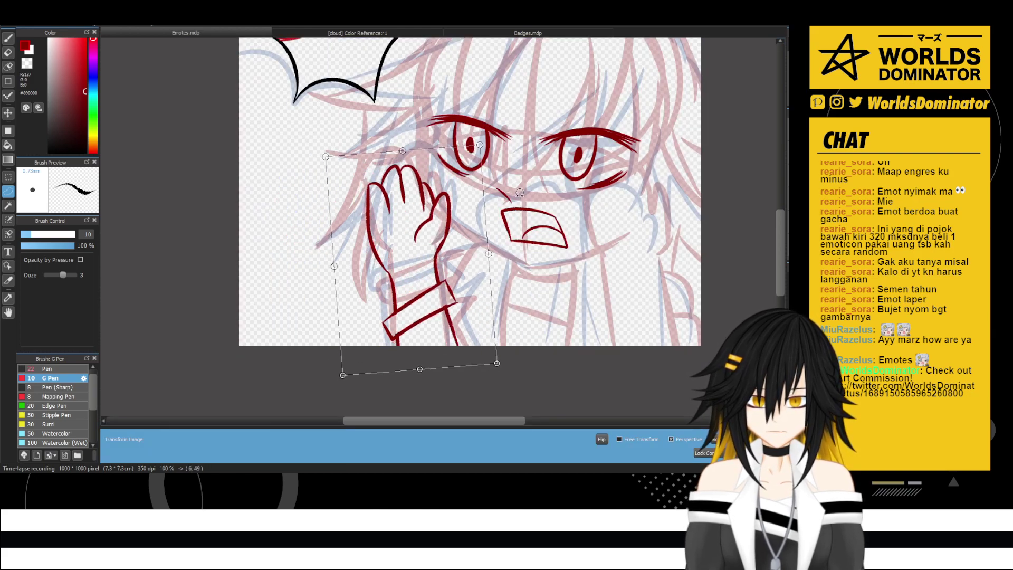
left_click_drag(511, 192, 510, 186)
left_click_drag(448, 232, 460, 244)
scroll(448, 227, "down", 2)
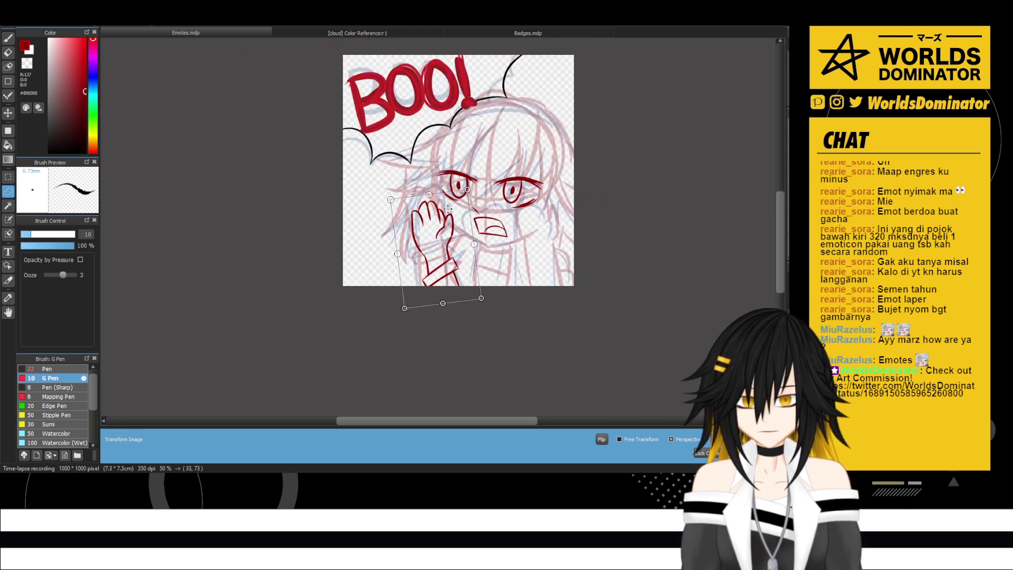
scroll(443, 168, "up", 1)
left_click_drag(467, 173, 480, 176)
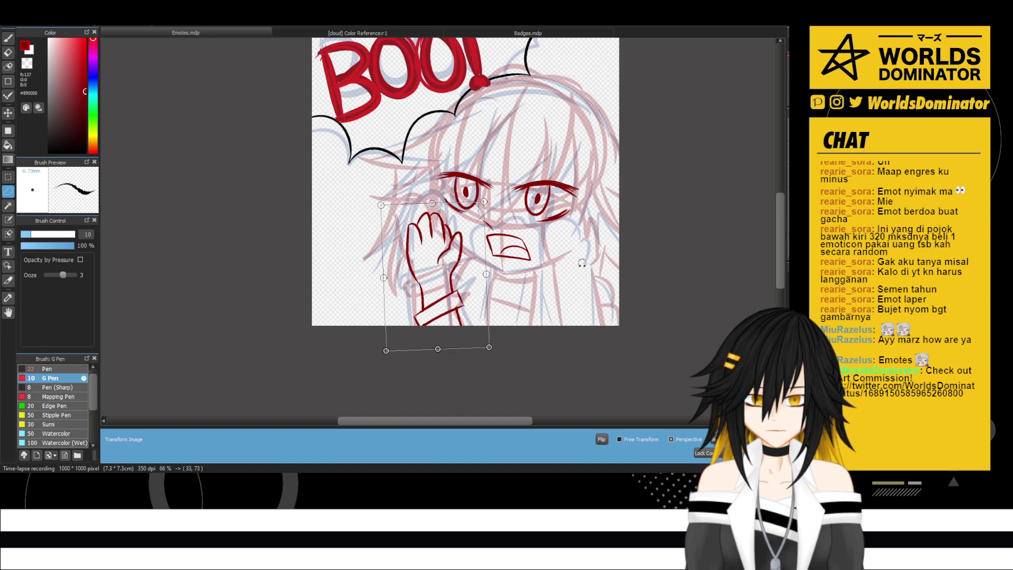
key("Return")
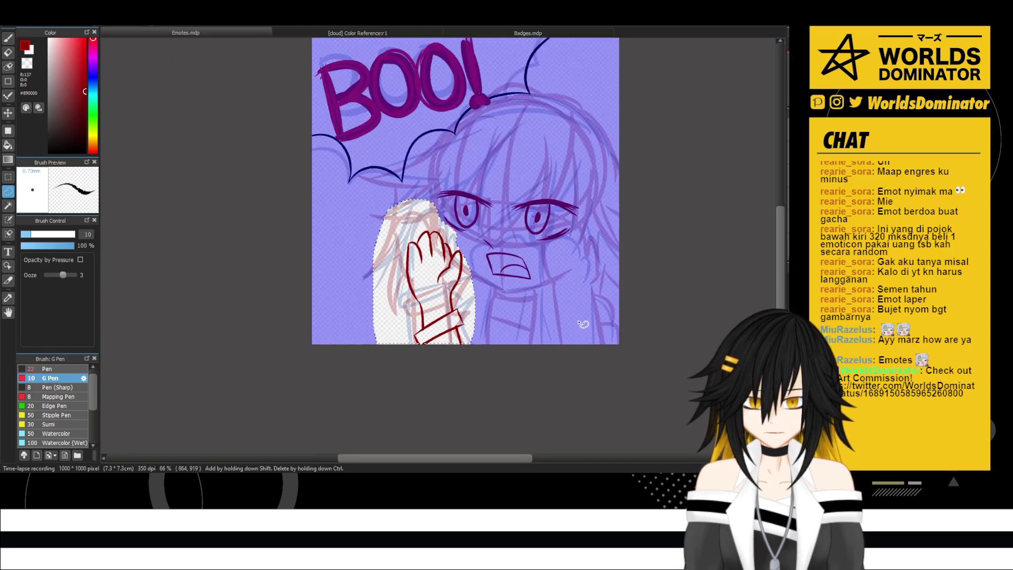
key("m")
key("ctrl+d")
- Lasso around the repositioned hand, cuff and forearm
scroll(578, 319, "up", 1)
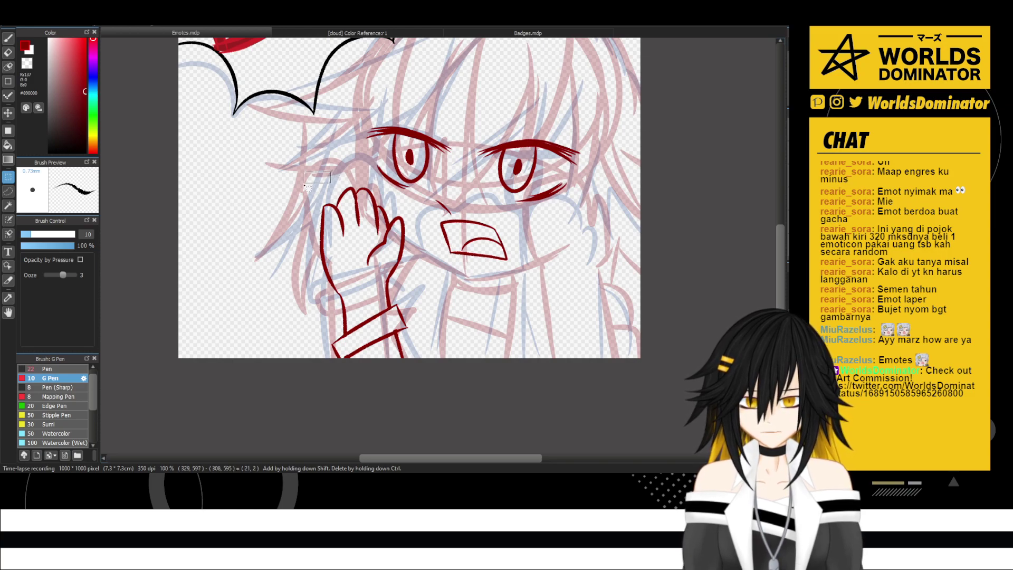
key("l")
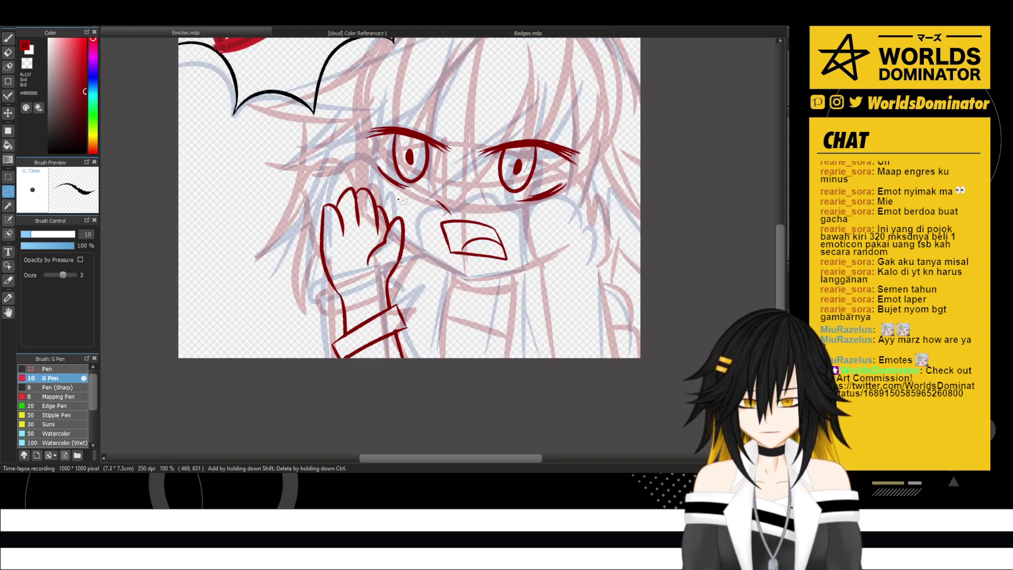
mouse_move(331, 186)
left_mouse_down()
mouse_move(354, 408)
mouse_move(429, 371)
mouse_move(434, 269)
mouse_move(417, 208)
left_mouse_up()
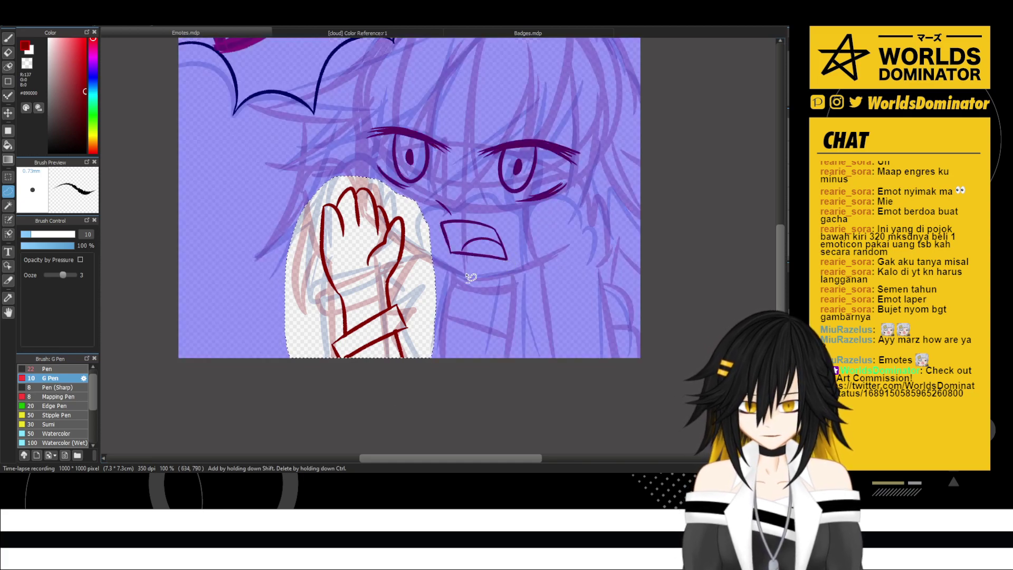
- Try placing a tilted copy of the selected hand on the opposite side of the mouth, and undo it
key("ctrl+t")
left_click_drag(398, 265, 598, 269)
left_click_drag(644, 208, 637, 192)
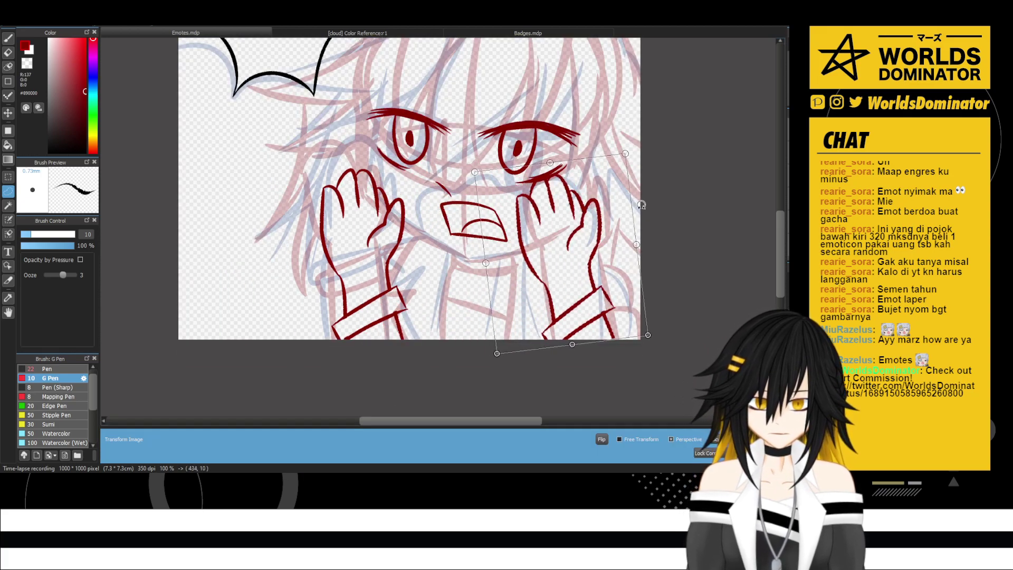
left_click_drag(593, 240, 591, 245)
key("Return")
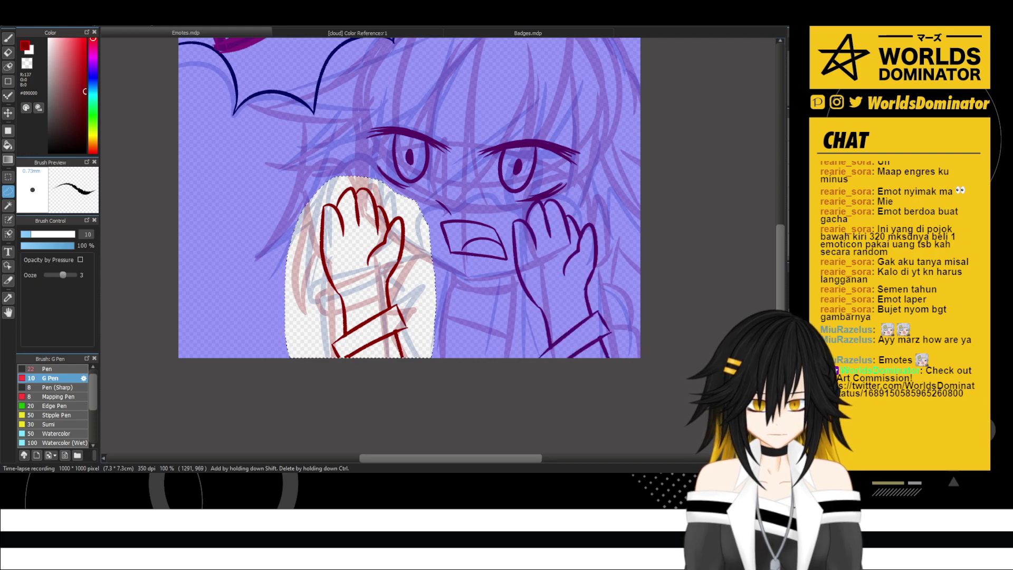
key("ctrl+z")
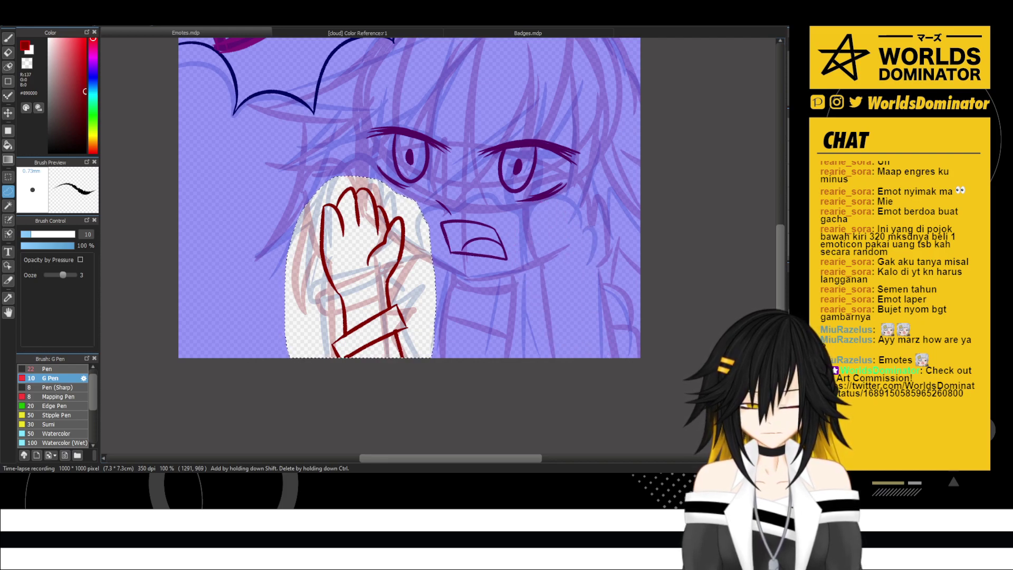
- Isolate the hand copy with an inverted selection, move it to the opposite side of the mouth and tilt it slightly
key("ctrl+shift+i")
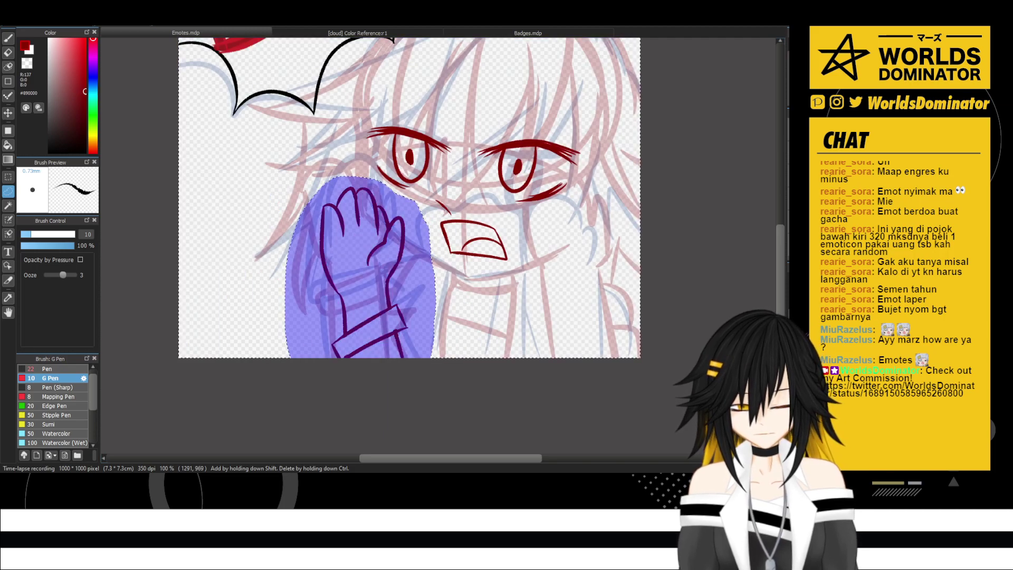
key("m")
left_click(560, 279)
key("ctrl+t")
left_click_drag(388, 239, 590, 248)
left_click_drag(631, 216, 627, 212)
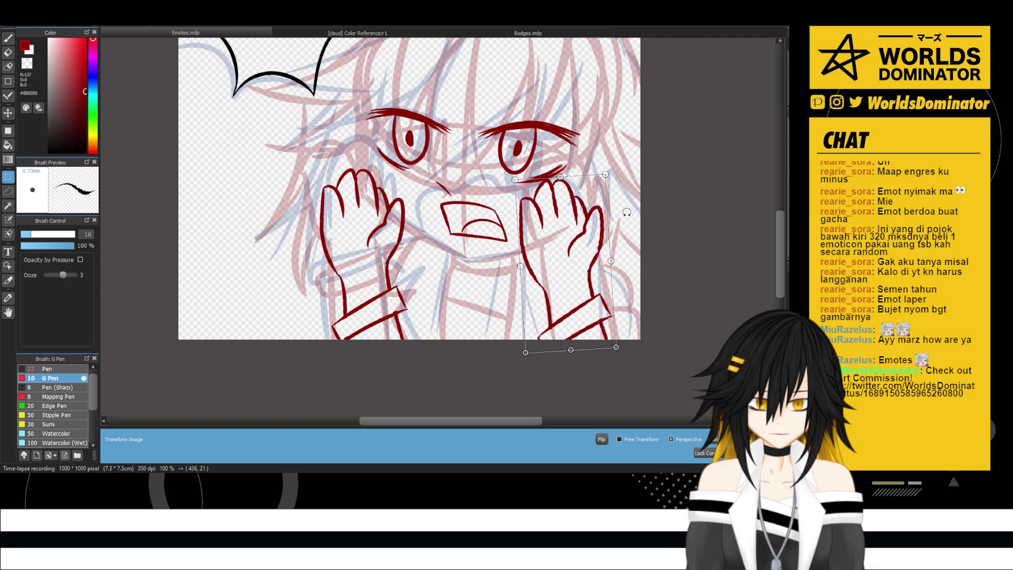
key("Return")
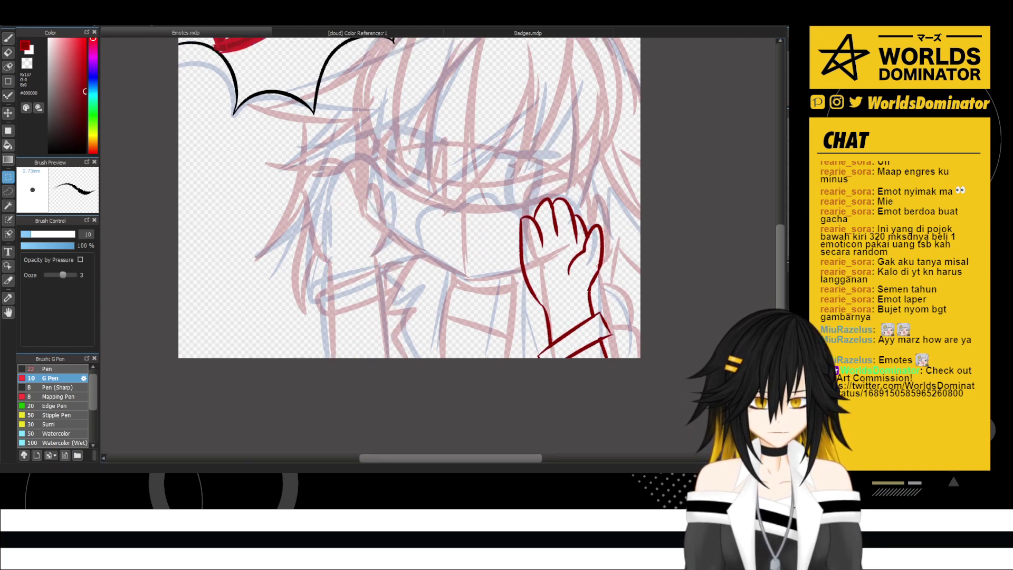
- Erase the thumb line and the whole cuff band from the copied hand and forearm
scroll(631, 280, "up", 3)
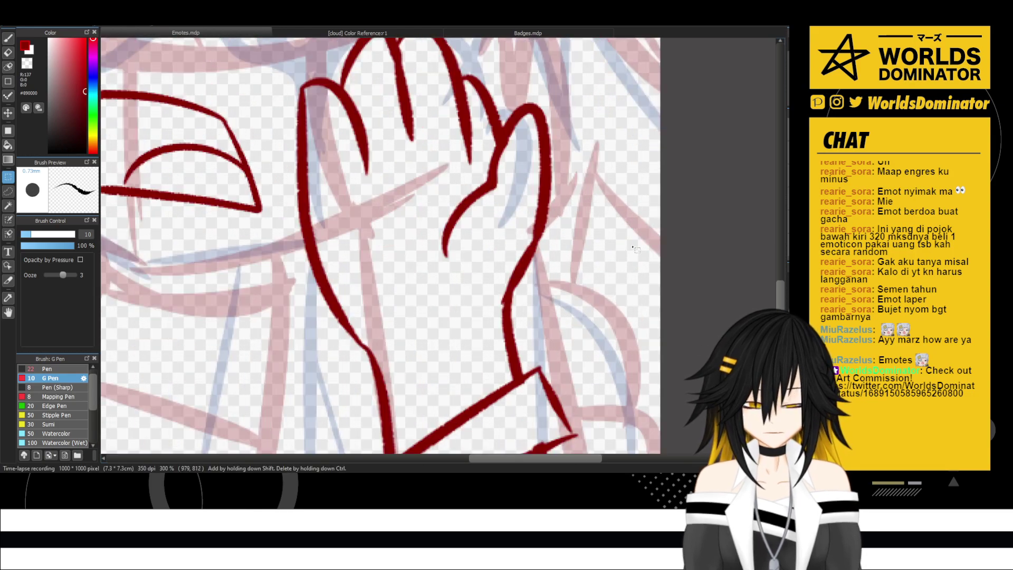
key("e")
mouse_move(490, 169)
left_mouse_down()
mouse_move(489, 213)
mouse_move(482, 186)
mouse_move(463, 215)
left_mouse_up()
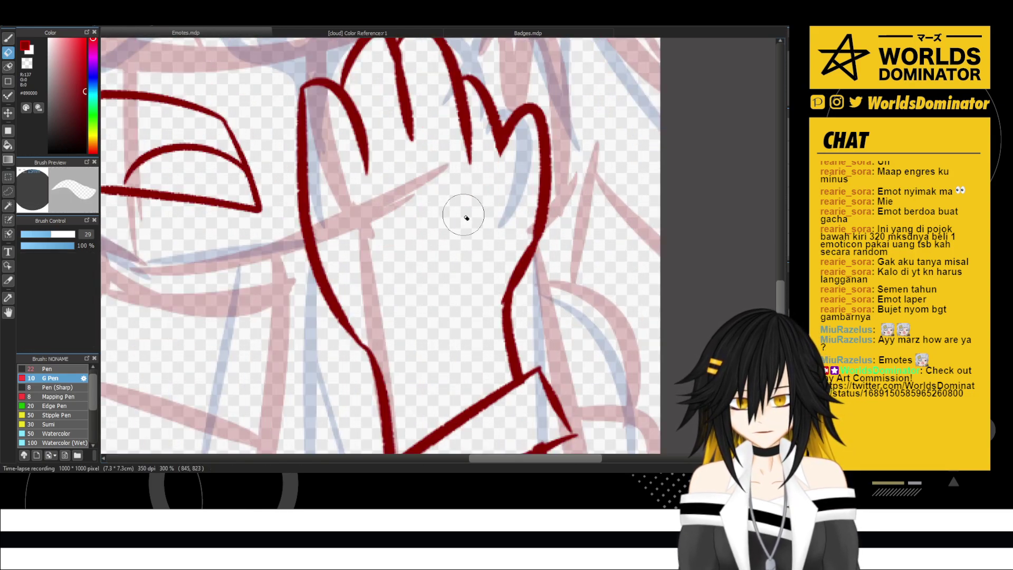
left_click_drag(438, 358, 454, 188)
mouse_move(432, 264)
left_mouse_down()
mouse_move(424, 354)
mouse_move(378, 290)
mouse_move(383, 387)
mouse_move(390, 318)
mouse_move(410, 394)
mouse_move(446, 246)
left_mouse_up()
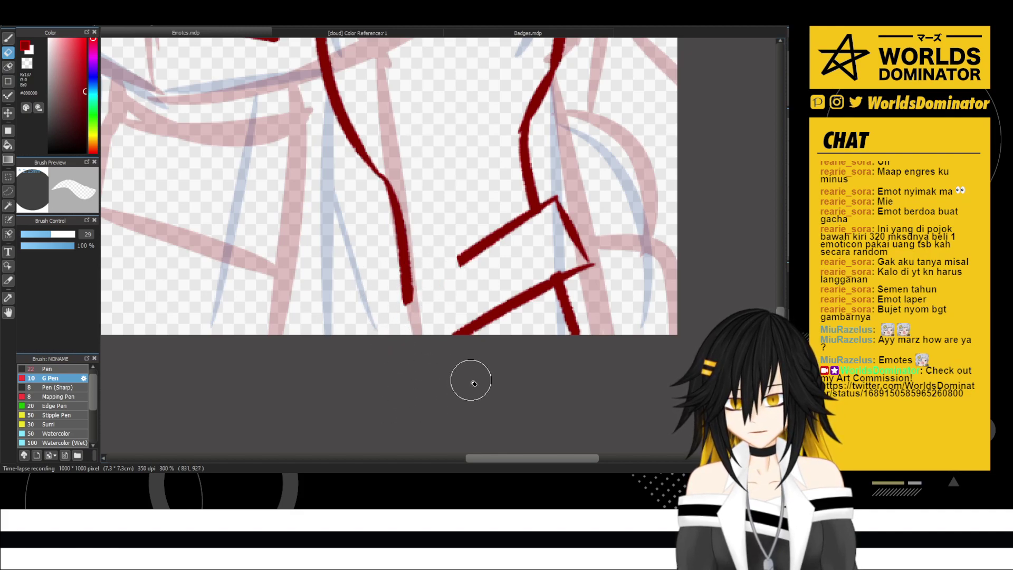
mouse_move(473, 384)
left_mouse_down()
mouse_move(492, 276)
mouse_move(516, 220)
mouse_move(552, 318)
left_mouse_up()
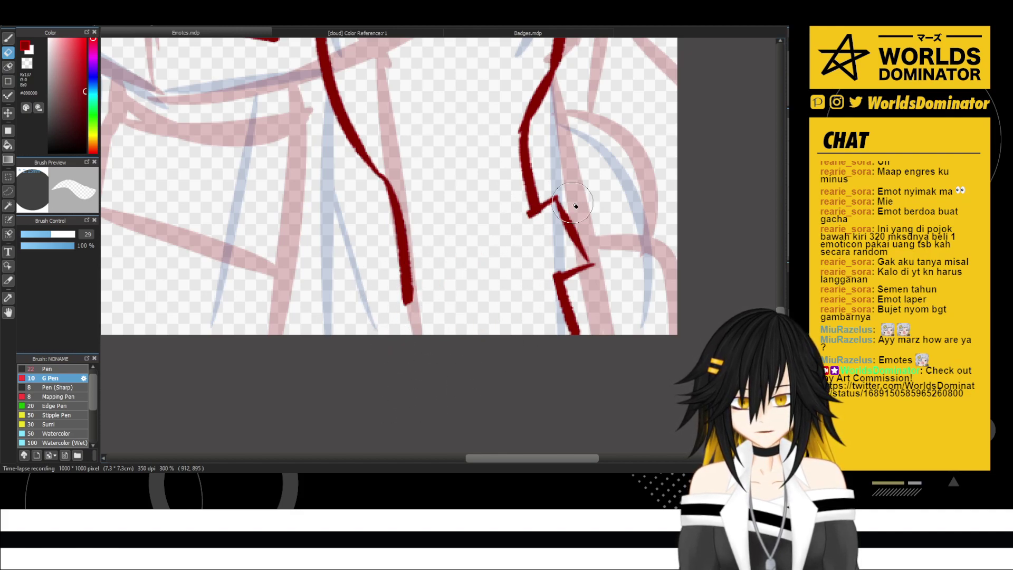
mouse_move(575, 205)
left_mouse_down()
mouse_move(606, 300)
mouse_move(550, 194)
mouse_move(567, 268)
mouse_move(544, 190)
mouse_move(549, 232)
left_mouse_up()
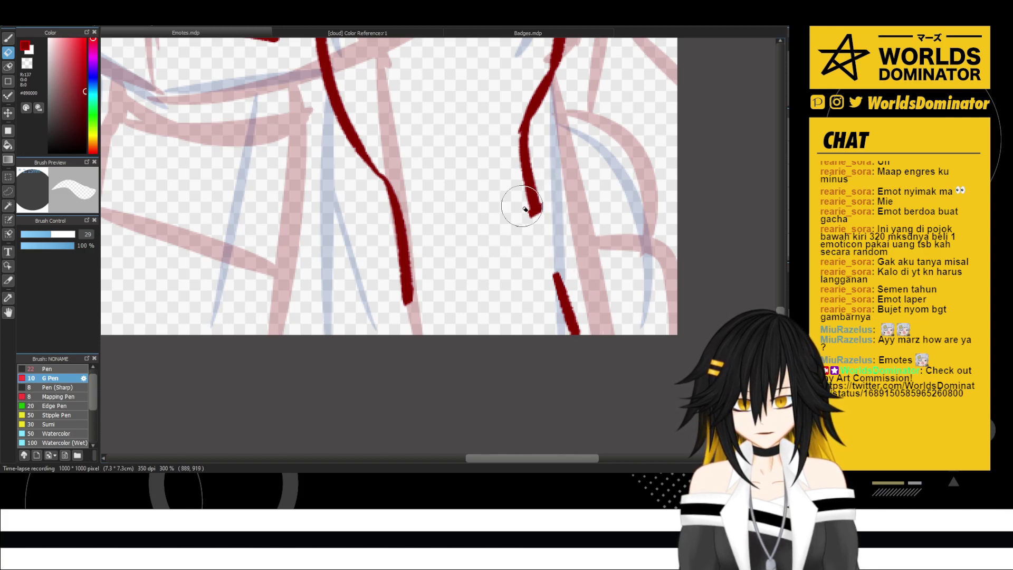
- Redraw the copied forearm's two outlines across the erased cuff down to the canvas edge
key("b")
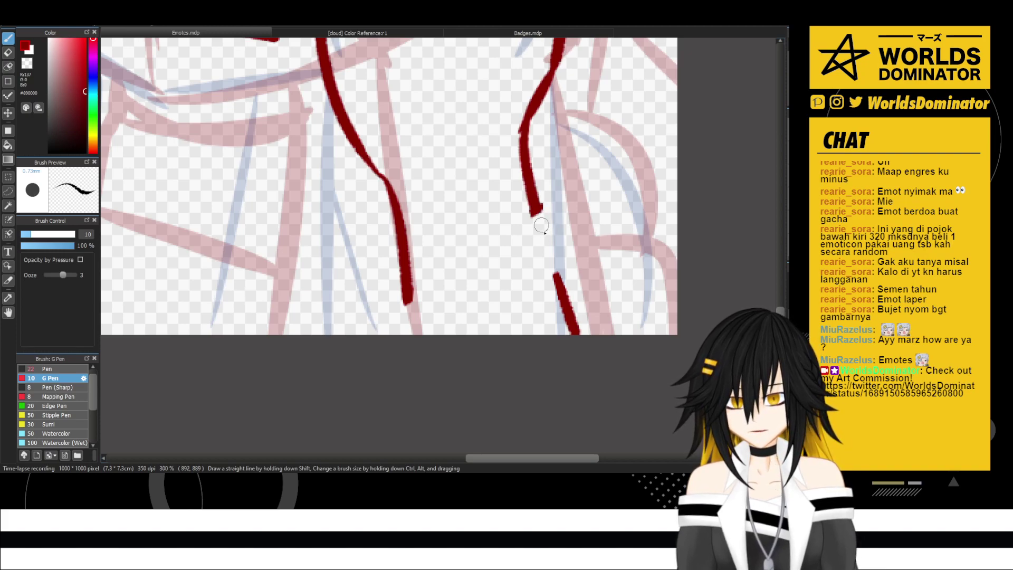
left_click_drag(535, 211, 556, 275)
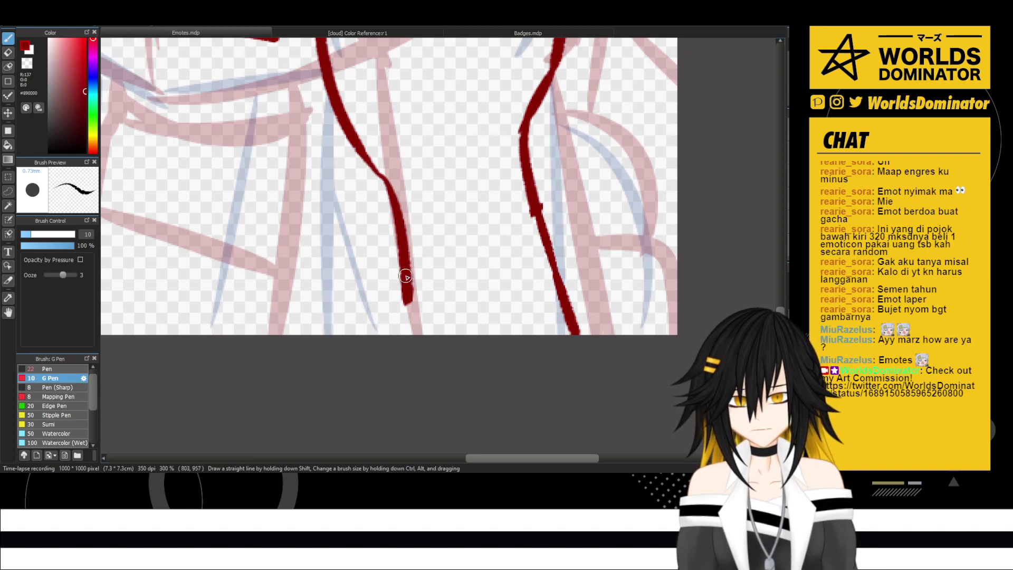
left_click_drag(407, 278, 415, 338)
left_click_drag(409, 206, 422, 380)
- Draw the last finger's inner line and short creases at the finger bases on the copied hand, redoing the missed stroke
mouse_move(433, 140)
left_mouse_down()
mouse_move(436, 240)
mouse_move(478, 194)
mouse_move(532, 262)
left_mouse_up()
key("ctrl+z")
left_click_drag(528, 178, 534, 272)
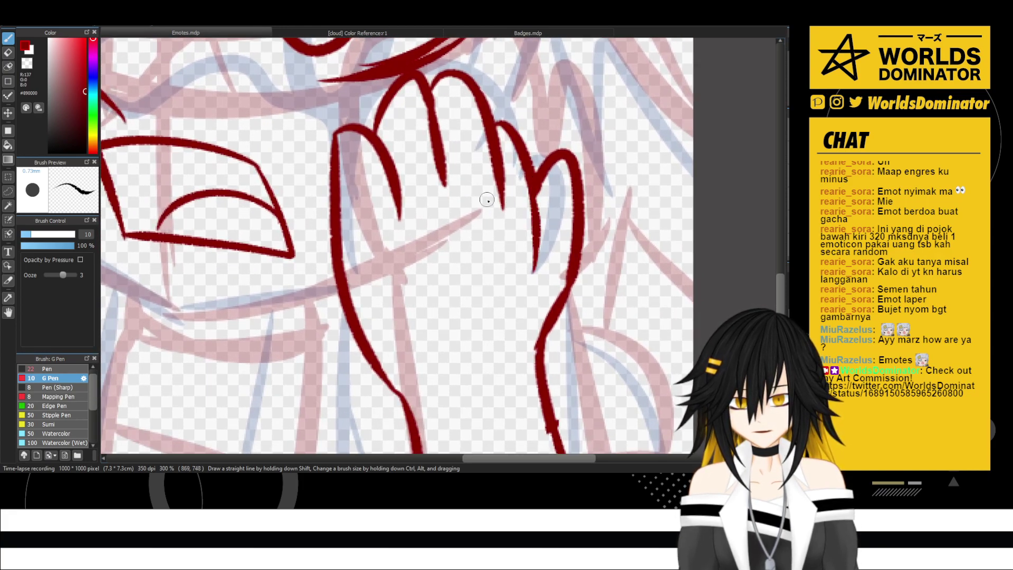
left_click_drag(395, 223, 407, 219)
mouse_move(438, 163)
left_mouse_down()
mouse_move(441, 213)
mouse_move(459, 212)
left_mouse_up()
scroll(510, 210, "down", 2)
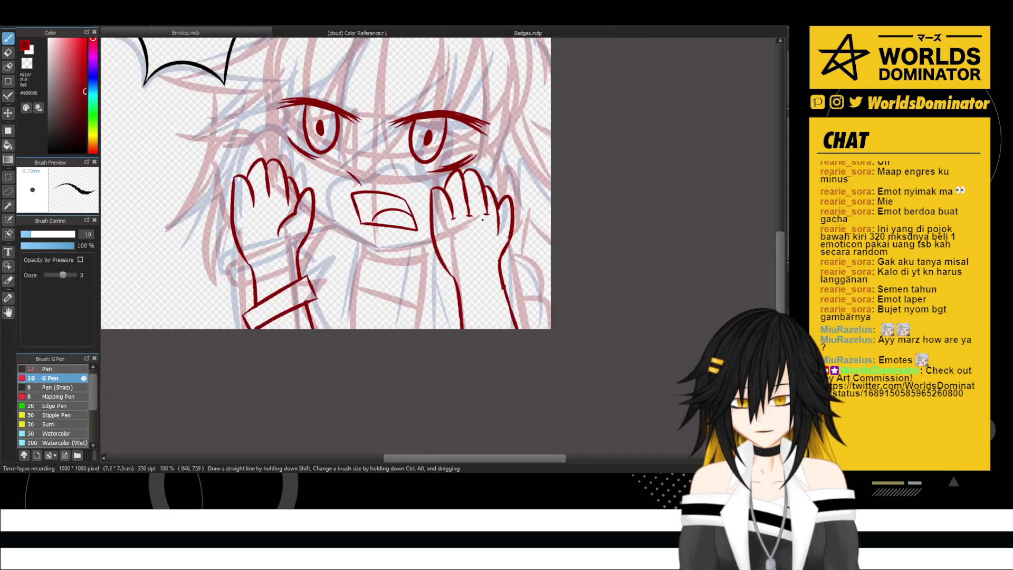
scroll(504, 207, "down", 1)
scroll(502, 206, "up", 1)
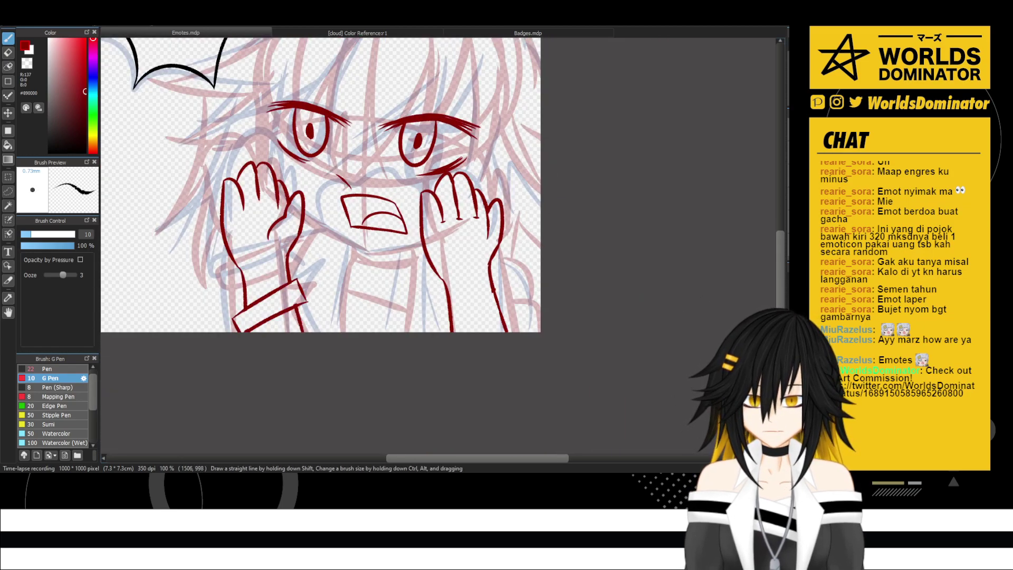
- Transform the copied hand so it is shorter, slightly rotated and sits lower beside the mouth
key("ctrl+t")
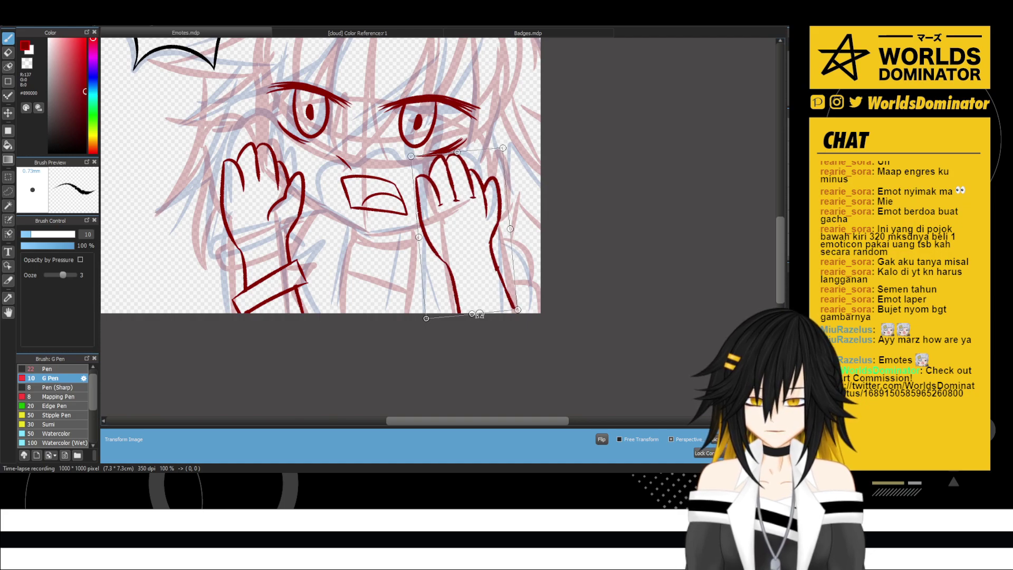
mouse_move(473, 313)
left_mouse_down()
mouse_move(473, 328)
mouse_move(475, 288)
mouse_move(475, 301)
left_mouse_up()
left_click_drag(553, 242, 562, 245)
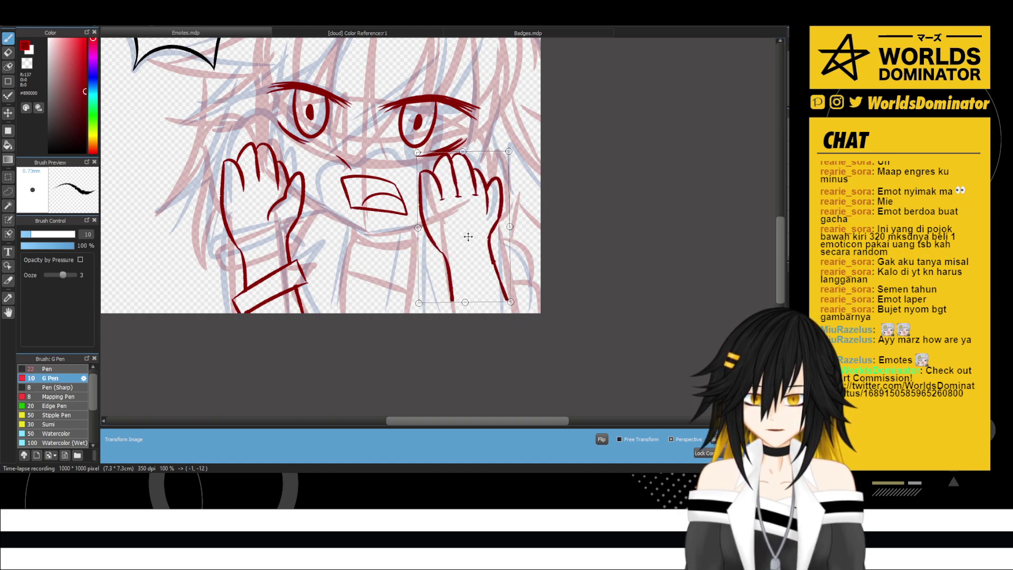
left_click_drag(468, 238, 462, 260)
left_click_drag(548, 238, 485, 292)
scroll(546, 223, "down", 2)
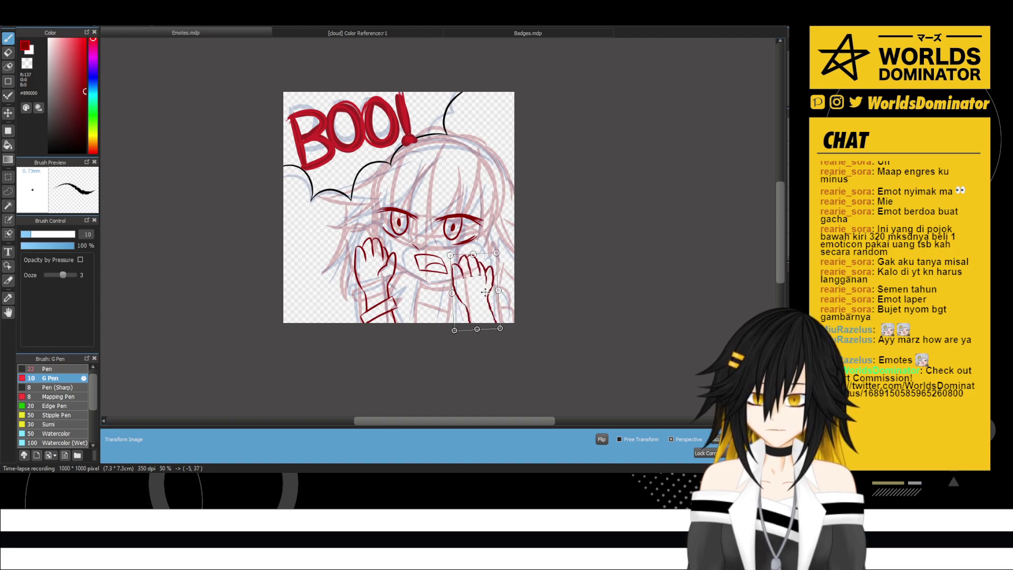
key("Return")
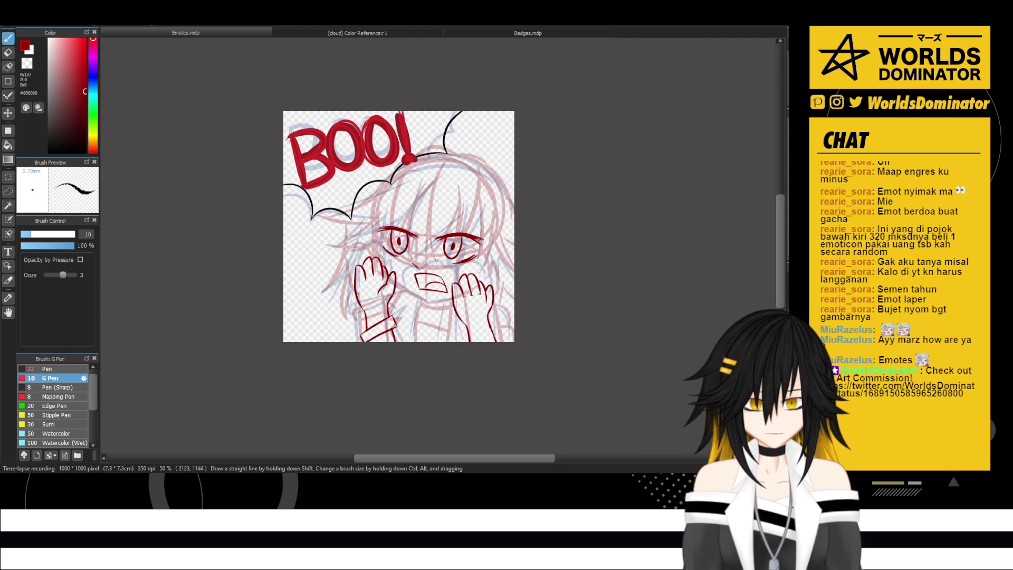
- On a new layer, draw the pointed bang strands falling over the eye above the copied hand, undoing the missed strokes
scroll(404, 217, "up", 2)
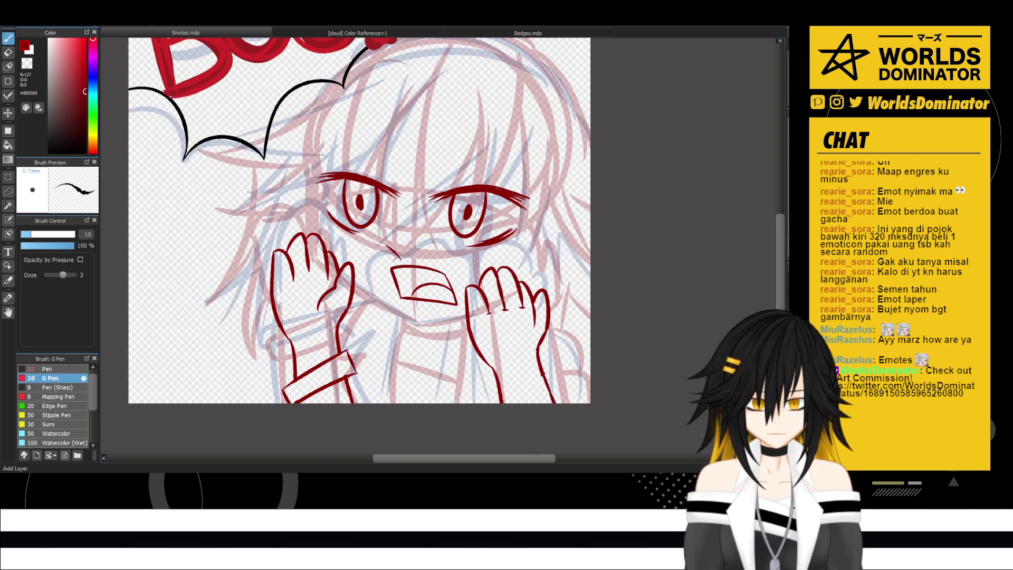
scroll(474, 165, "up", 3)
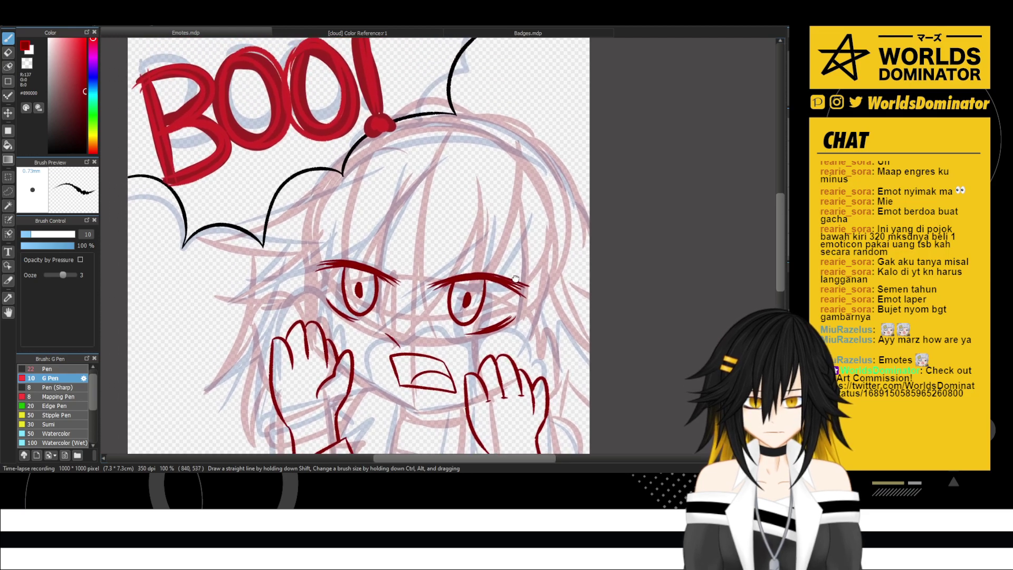
mouse_move(509, 156)
left_mouse_down()
mouse_move(479, 272)
mouse_move(491, 264)
mouse_move(475, 199)
mouse_move(370, 326)
left_mouse_up()
key("ctrl+z")
key("ctrl+z")
mouse_move(477, 222)
left_mouse_down()
mouse_move(420, 316)
mouse_move(425, 279)
left_mouse_up()
left_click_drag(460, 104, 420, 68)
key("ctrl+z")
key("ctrl+z")
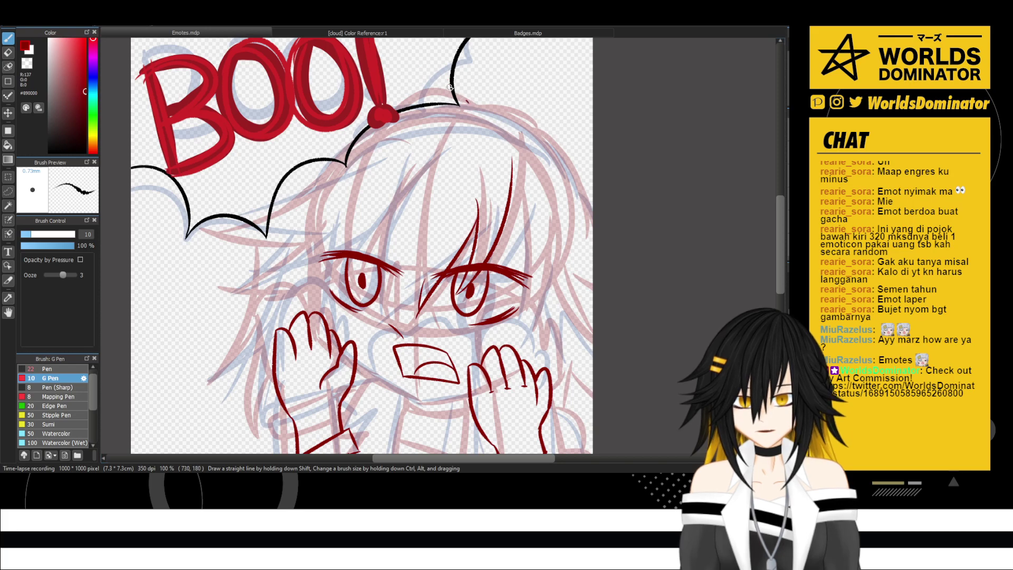
- Draw the curved hair tuft at the crown and the long bang strand tapering over the other eye, redoing missed strokes
mouse_move(465, 102)
left_mouse_down()
mouse_move(352, 195)
mouse_move(353, 251)
left_mouse_up()
key("ctrl+z")
mouse_move(459, 91)
left_mouse_down()
mouse_move(362, 274)
mouse_move(438, 134)
left_mouse_up()
key("ctrl+z")
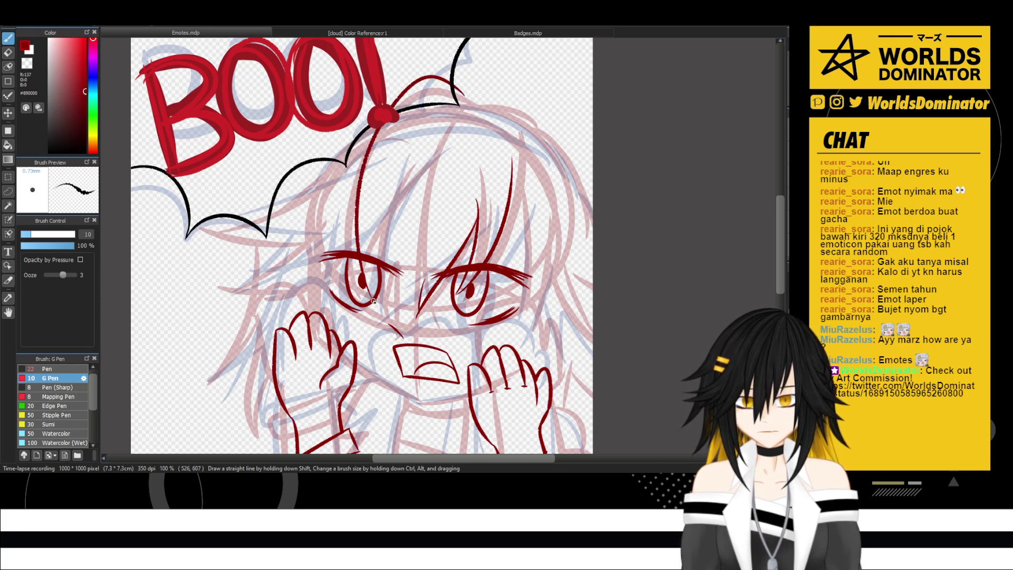
mouse_move(373, 301)
left_mouse_down()
mouse_move(385, 207)
mouse_move(444, 137)
left_mouse_up()
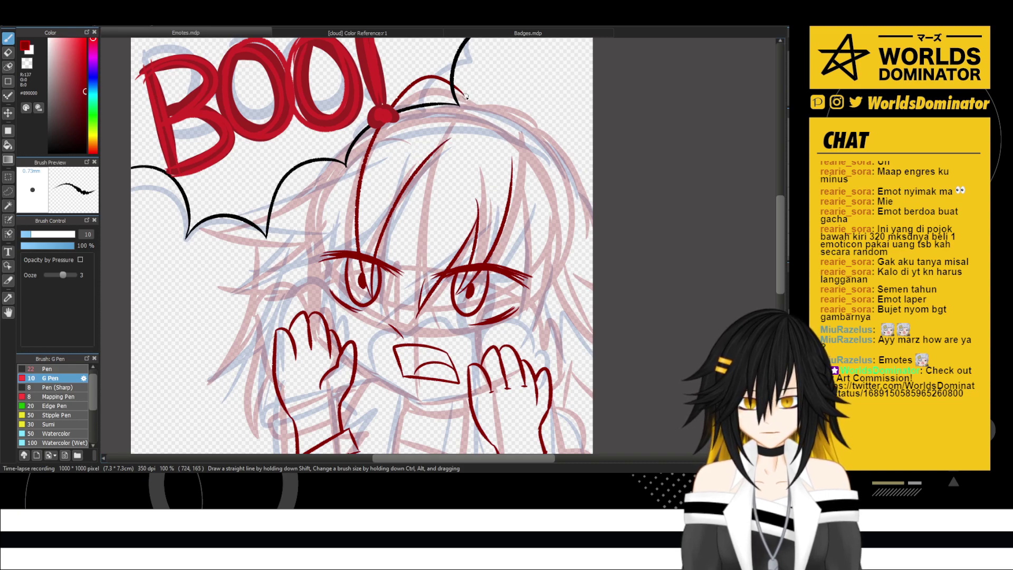
- Draw the head's upper hair outline from the crown tuft toward the side, redoing the first stroke
mouse_move(464, 95)
left_mouse_down()
mouse_move(501, 101)
mouse_move(527, 131)
left_mouse_up()
key("ctrl+z")
mouse_move(463, 95)
left_mouse_down()
mouse_move(498, 104)
mouse_move(526, 132)
left_mouse_up()
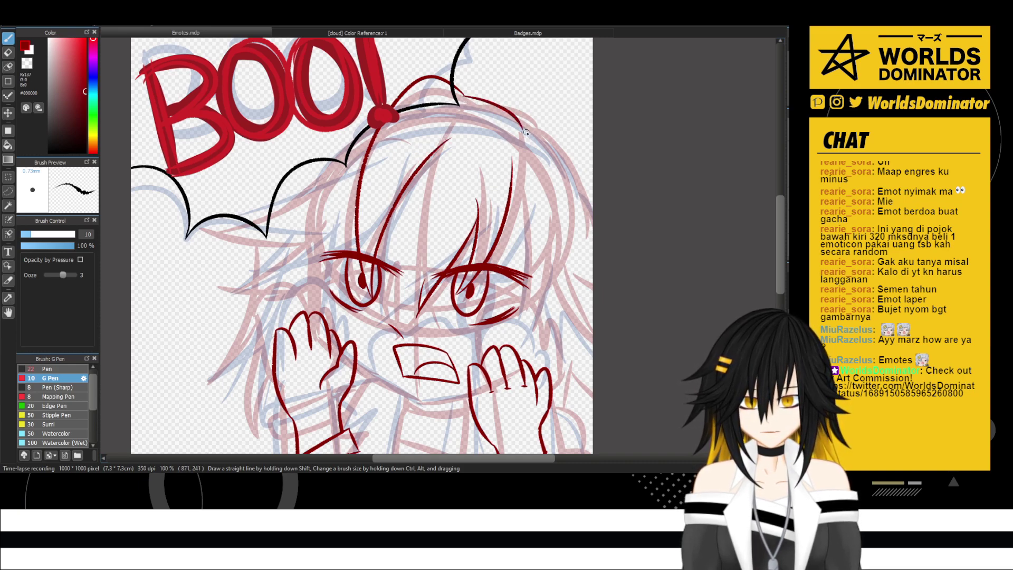
- Redraw the hair outline curving from the crown tuft toward the side of the head, undoing the unsatisfactory strokes
key("ctrl+z")
left_click_drag(470, 93, 544, 133)
key("ctrl+z")
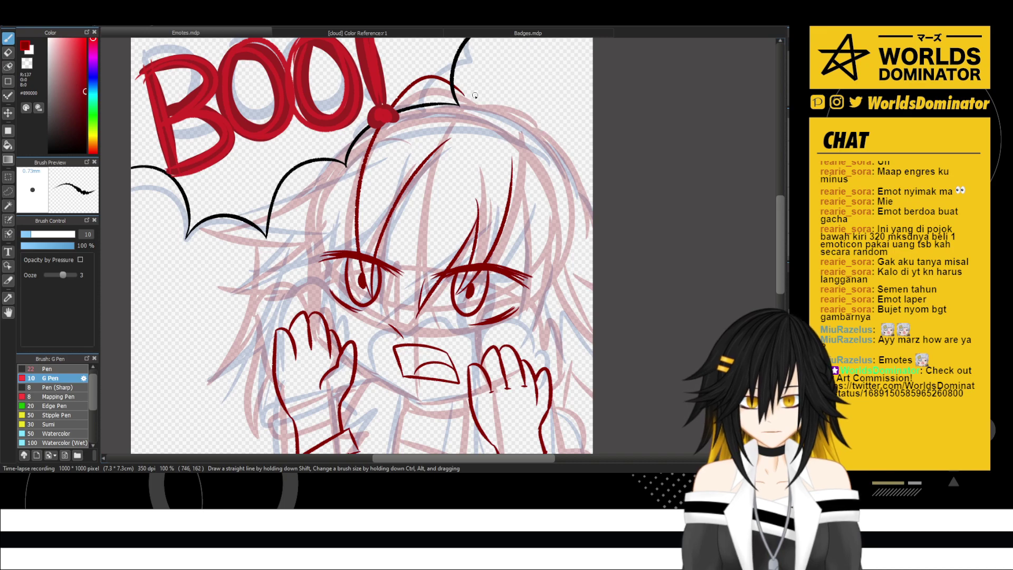
left_click_drag(509, 101, 538, 133)
key("ctrl+z")
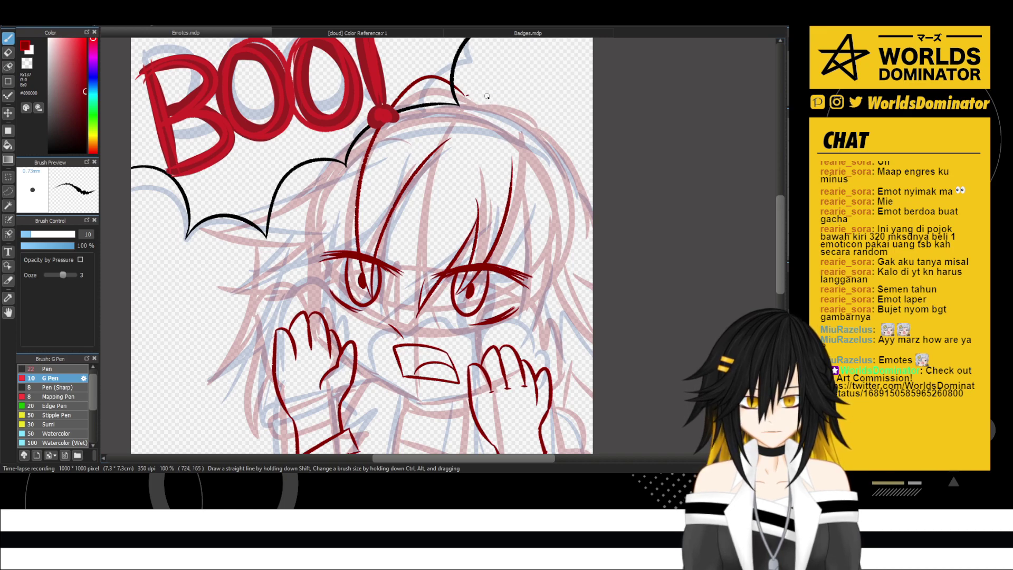
mouse_move(466, 95)
left_mouse_down()
mouse_move(529, 125)
mouse_move(589, 224)
left_mouse_up()
key("ctrl+z")
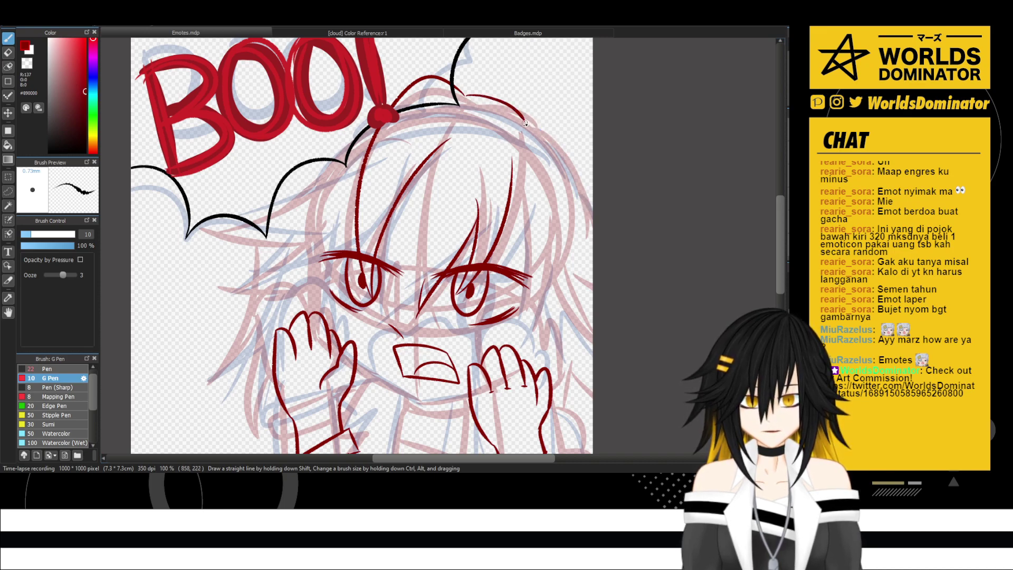
- Extend the hair outline down the side of the head to the canvas edge, undoing and redrawing the stroke until it fits
left_click_drag(524, 122, 582, 228)
key("ctrl+z")
left_click_drag(531, 122, 591, 189)
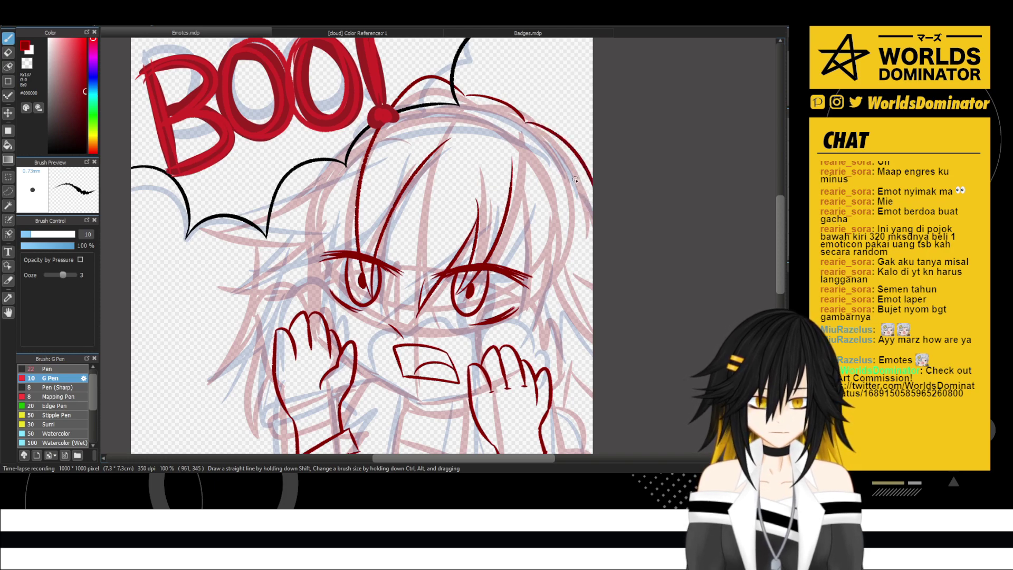
key("ctrl+z")
mouse_move(522, 120)
left_mouse_down()
mouse_move(581, 168)
mouse_move(590, 222)
left_mouse_up()
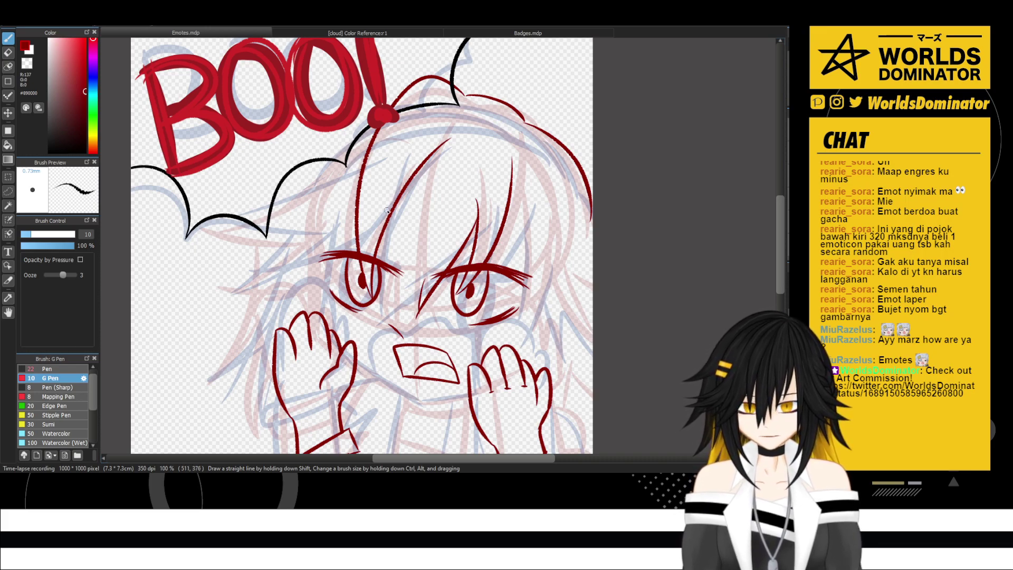
- Thicken the long bang strand and draw the short pointed bangs between the two eyes above the nose
mouse_move(394, 211)
left_mouse_down()
mouse_move(378, 259)
mouse_move(387, 306)
left_mouse_up()
left_click_drag(391, 244, 383, 327)
left_click_drag(398, 286, 405, 329)
left_click_drag(423, 280, 419, 295)
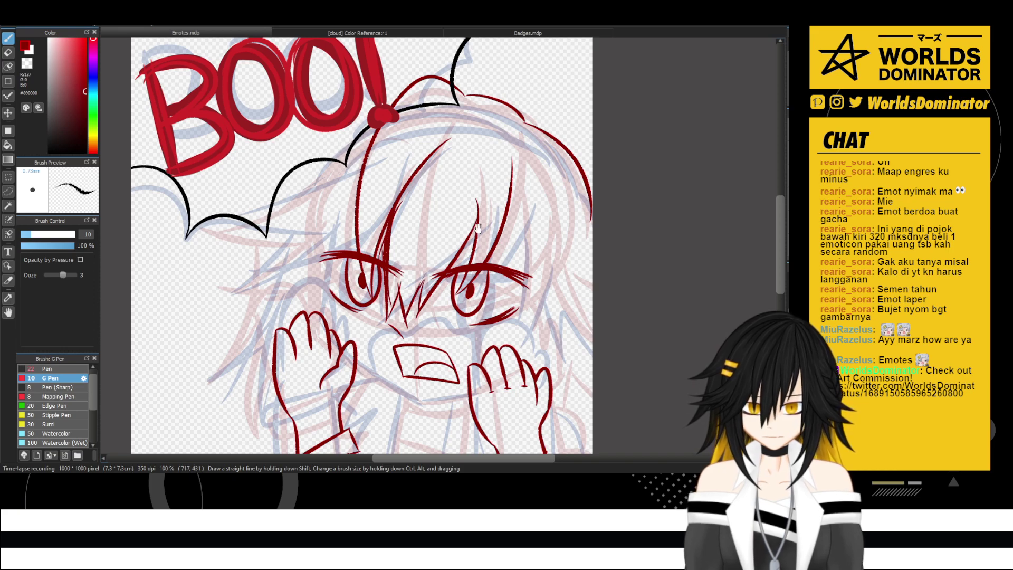
- Draw the side strands falling past the outer corner of the eye toward the copied hand
left_click_drag(478, 229, 423, 204)
mouse_move(454, 173)
left_mouse_down()
mouse_move(455, 300)
mouse_move(460, 271)
left_mouse_up()
left_click_drag(438, 327, 460, 272)
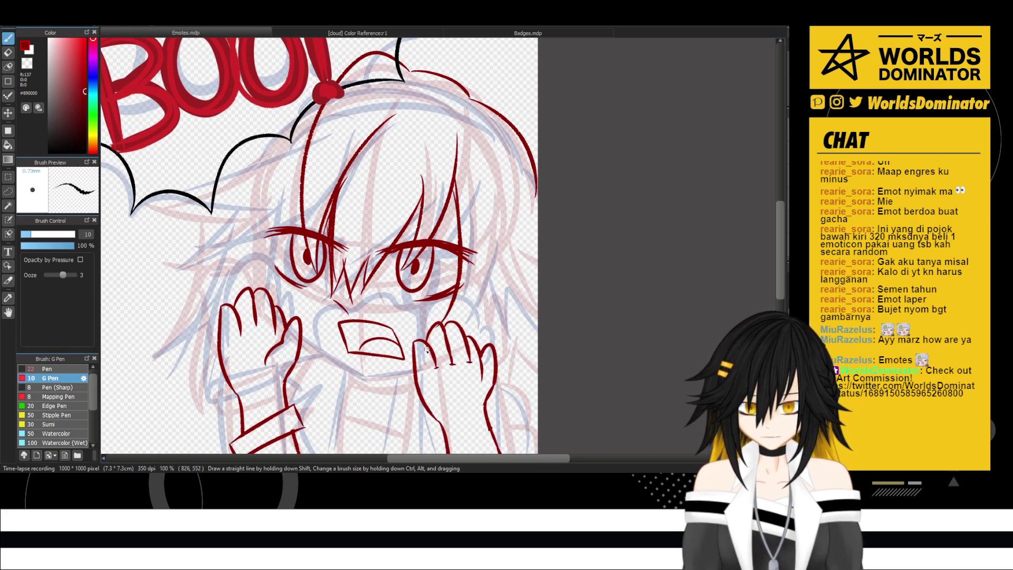
left_click_drag(425, 354, 471, 288)
mouse_move(444, 330)
left_mouse_down()
mouse_move(485, 247)
mouse_move(516, 348)
left_mouse_up()
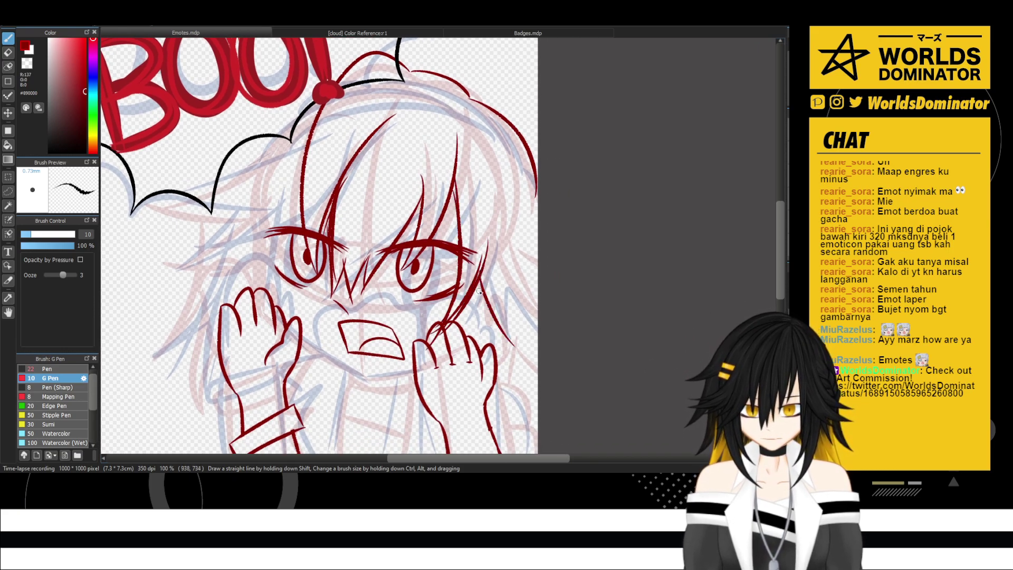
- Draw the outer jagged hair tips between the copied hand and the canvas edge, undoing the surplus strokes
mouse_move(480, 289)
left_mouse_down()
mouse_move(521, 355)
mouse_move(510, 337)
left_mouse_up()
left_click_drag(502, 287, 563, 331)
mouse_move(514, 217)
left_mouse_down()
mouse_move(559, 279)
mouse_move(524, 247)
mouse_move(537, 263)
left_mouse_up()
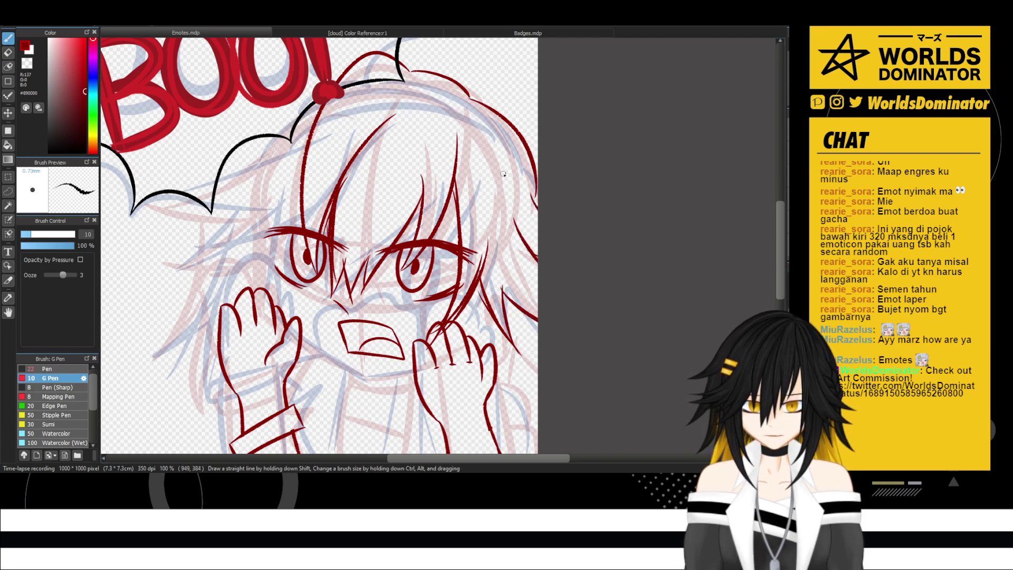
left_click_drag(438, 262, 484, 194)
mouse_move(510, 244)
left_mouse_down()
mouse_move(490, 321)
mouse_move(473, 333)
mouse_move(516, 297)
left_mouse_up()
key("ctrl+z")
key("ctrl+z")
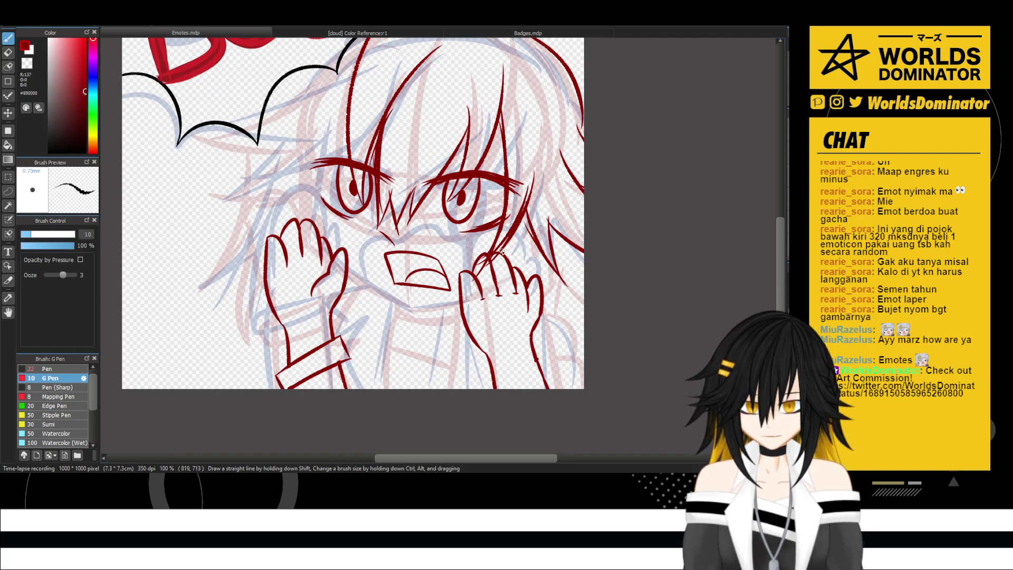
- Add a hair tip behind the copied hand and draw the sleeve fold along its wrist
left_click_drag(545, 257, 543, 293)
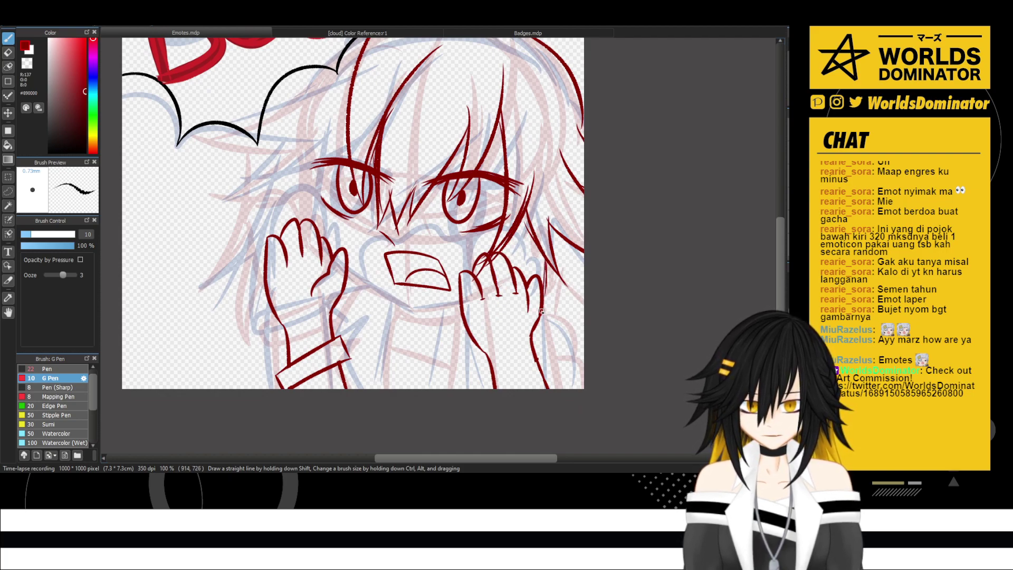
left_click_drag(418, 234, 440, 246)
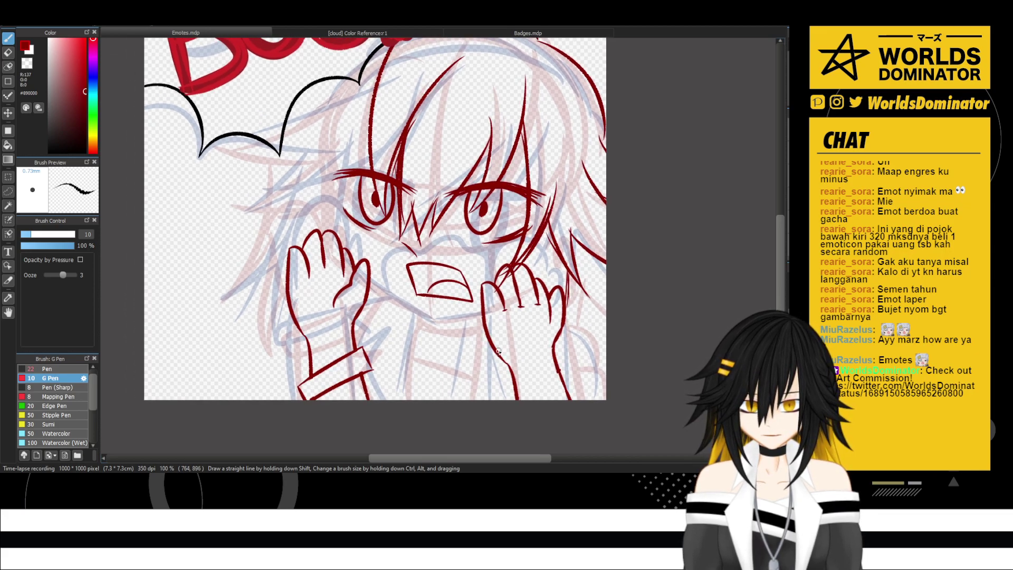
mouse_move(498, 352)
left_mouse_down()
mouse_move(479, 383)
mouse_move(491, 364)
mouse_move(487, 397)
mouse_move(507, 372)
left_mouse_up()
key("ctrl+z")
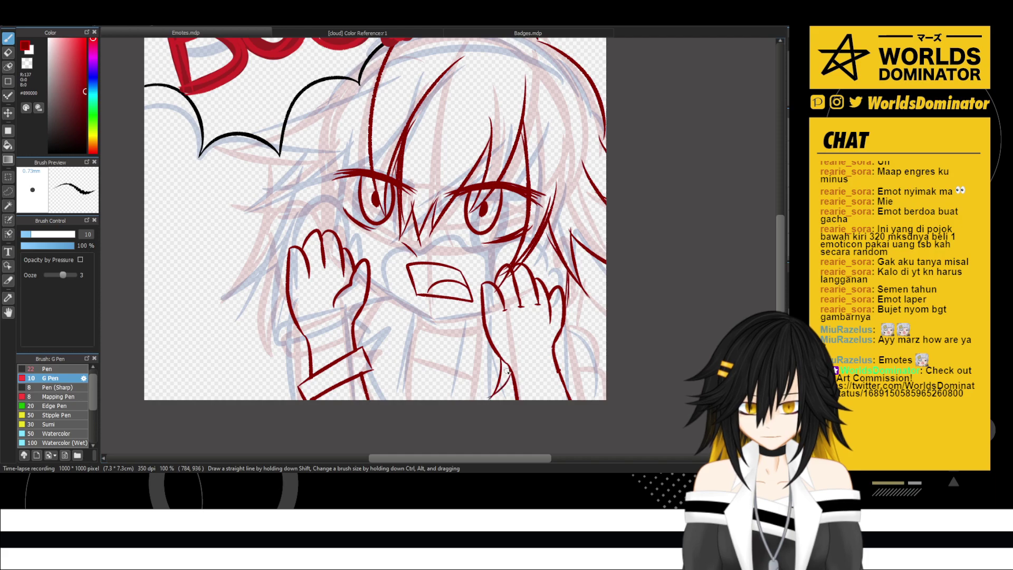
- Draw the jawline and chin curve below the mouth, joining the two raised hands
scroll(410, 211, "up", 1)
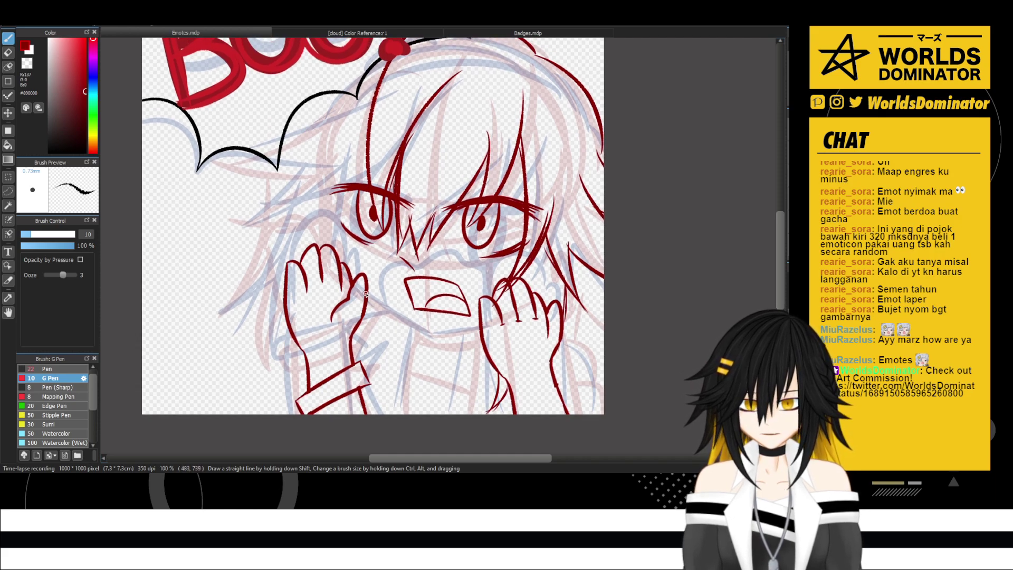
mouse_move(365, 293)
left_mouse_down()
mouse_move(425, 333)
mouse_move(459, 333)
mouse_move(477, 328)
left_mouse_up()
- Draw the pointed strands flaring outward from the hair on the speech-bubble side, redoing the missed strokes
left_click_drag(364, 128, 389, 172)
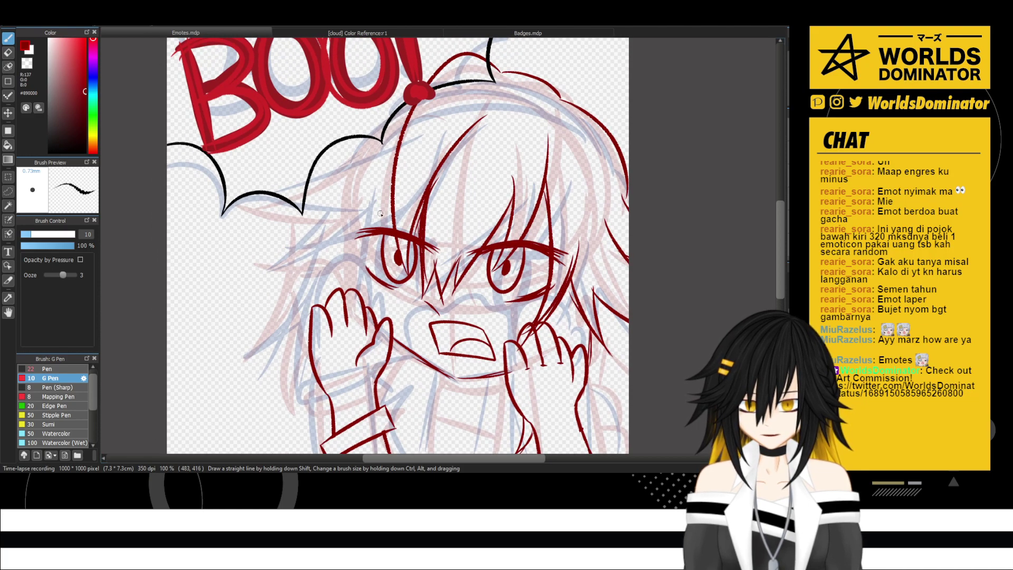
left_click_drag(381, 235, 299, 266)
key("ctrl+z")
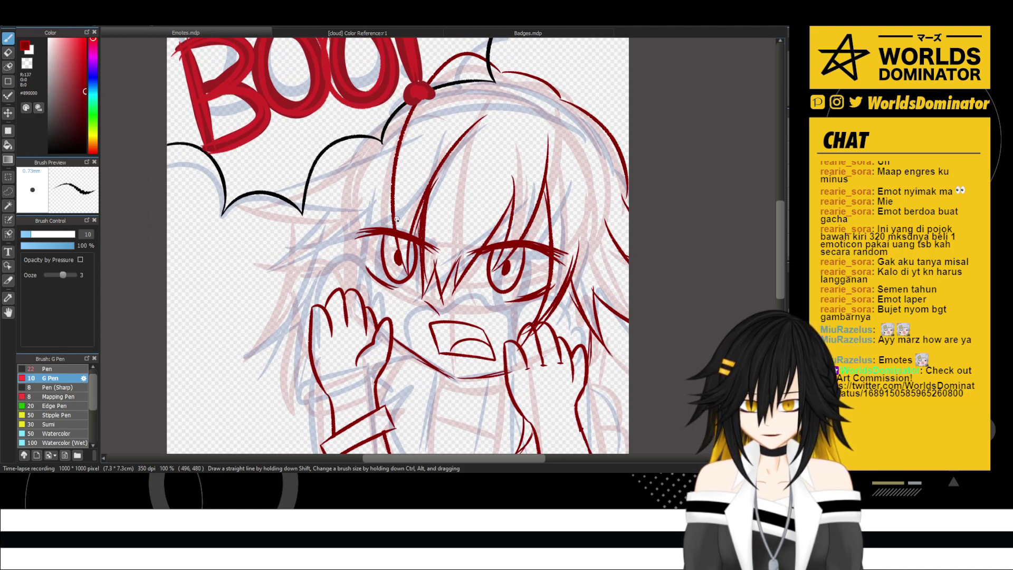
mouse_move(376, 237)
left_mouse_down()
mouse_move(274, 258)
mouse_move(371, 194)
mouse_move(307, 216)
mouse_move(257, 194)
mouse_move(396, 150)
left_mouse_up()
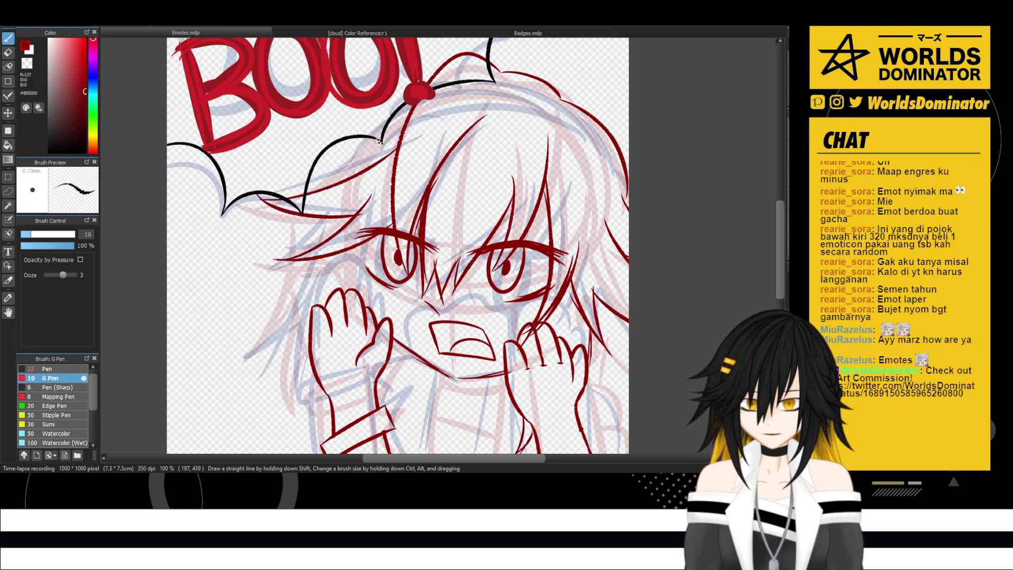
key("ctrl+z")
mouse_move(258, 196)
left_mouse_down()
mouse_move(312, 197)
mouse_move(387, 148)
mouse_move(372, 148)
mouse_move(379, 155)
mouse_move(388, 136)
mouse_move(392, 144)
left_mouse_up()
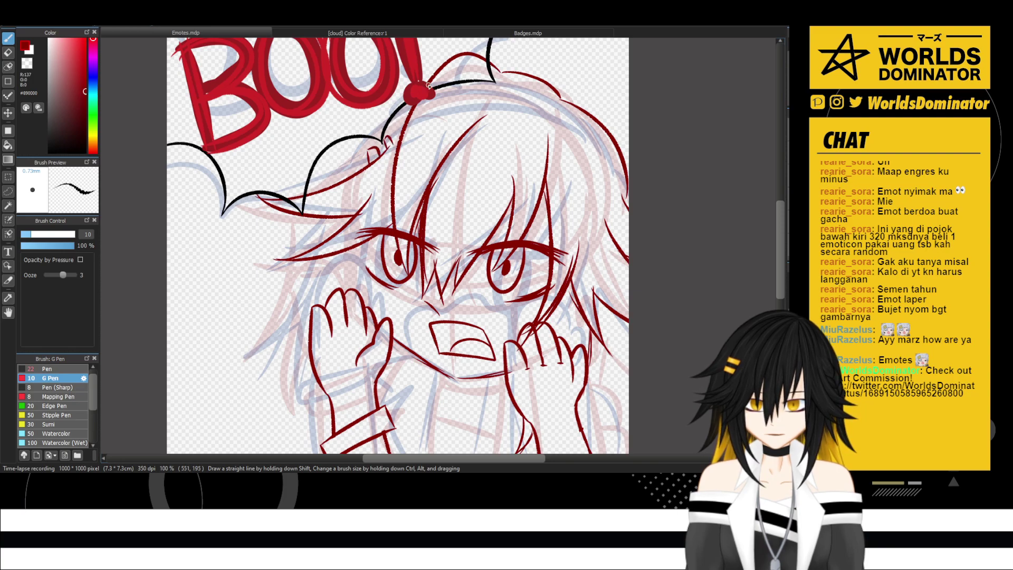
- Draw the head's side outline from the exclamation mark's dot down to the flared strands
left_click_drag(404, 89, 346, 135)
left_click_drag(381, 105, 320, 188)
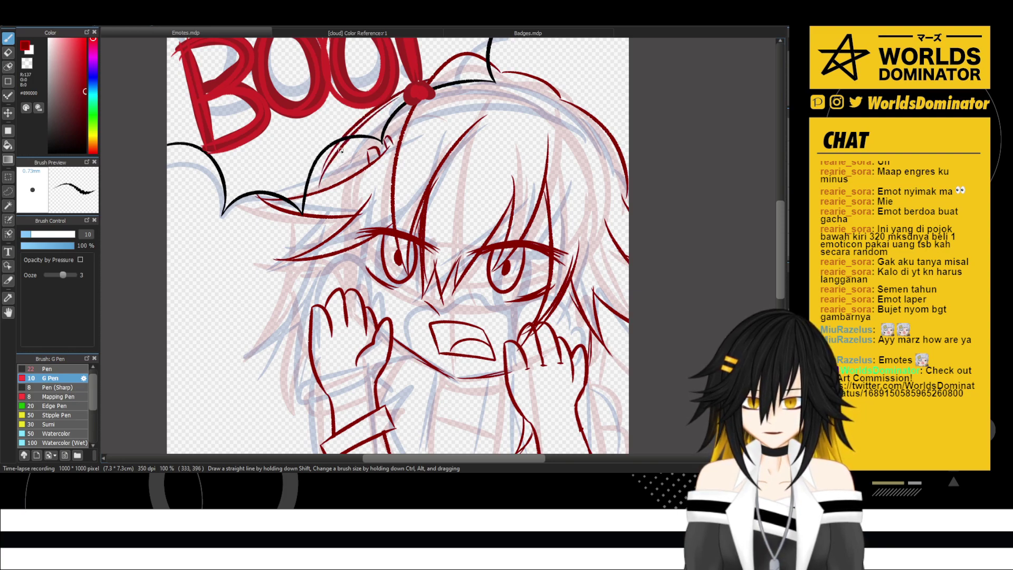
left_click_drag(344, 140, 323, 188)
- Draw the lower flared strands beside the eye above the first raised hand, redoing the missed strokes
mouse_move(317, 195)
left_mouse_down()
mouse_move(337, 145)
mouse_move(290, 237)
mouse_move(254, 259)
left_mouse_up()
left_click_drag(266, 256, 325, 214)
key("ctrl+z")
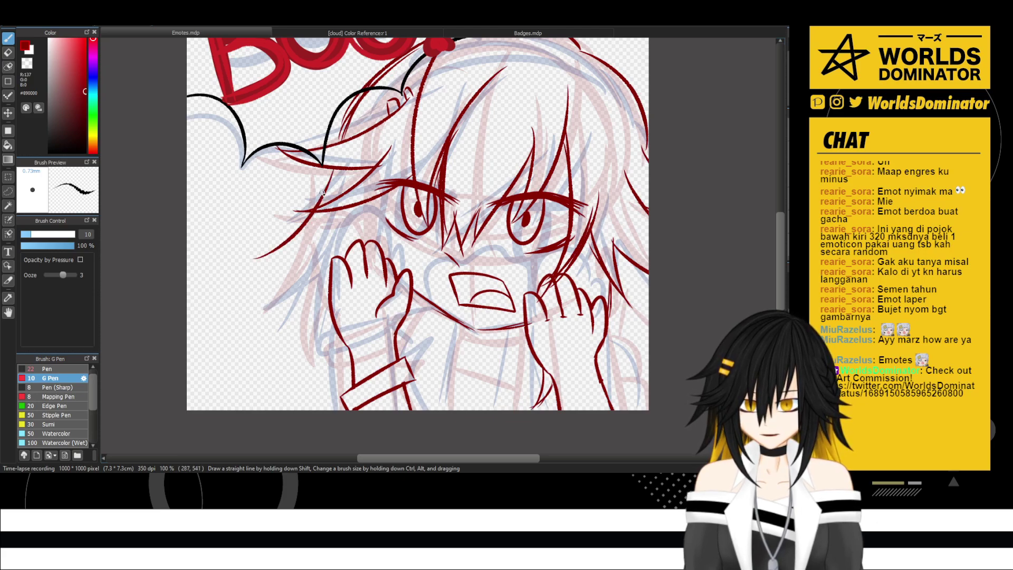
key("ctrl+z")
mouse_move(338, 172)
left_mouse_down()
mouse_move(309, 225)
mouse_move(279, 248)
left_mouse_up()
- Draw the long lock curving down behind the first raised hand, undoing and redrawing its strokes
mouse_move(339, 207)
left_mouse_down()
mouse_move(272, 317)
mouse_move(283, 349)
left_mouse_up()
mouse_move(310, 269)
left_mouse_down()
mouse_move(278, 338)
mouse_move(311, 334)
mouse_move(332, 364)
left_mouse_up()
key("ctrl+z")
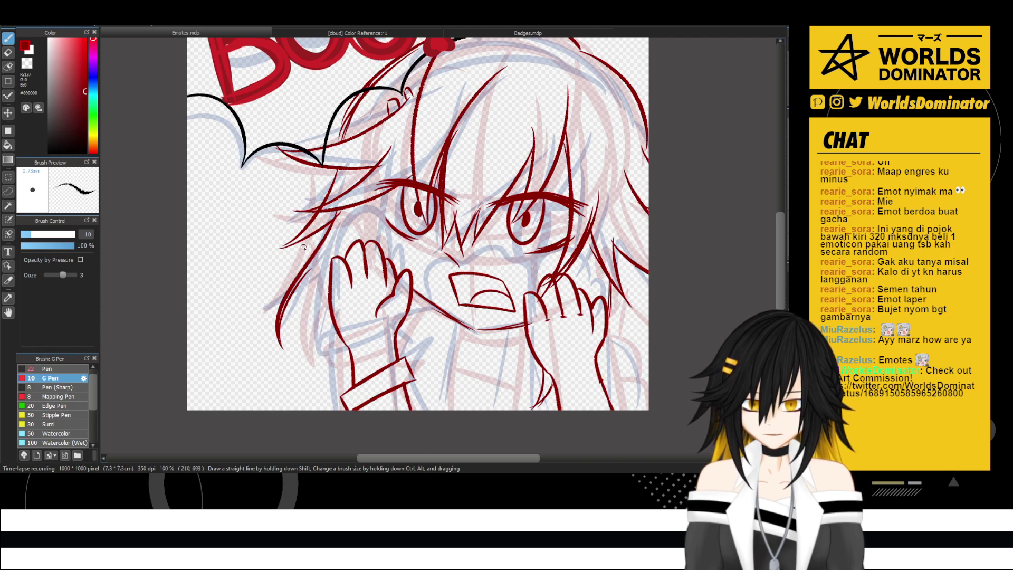
key("ctrl+z")
key("ctrl+z")
mouse_move(334, 219)
left_mouse_down()
mouse_move(309, 284)
mouse_move(305, 359)
mouse_move(299, 352)
mouse_move(333, 334)
mouse_move(333, 312)
mouse_move(311, 332)
mouse_move(338, 334)
mouse_move(330, 324)
mouse_move(332, 362)
left_mouse_up()
- Draw the neck and shoulder lines below the chin, with curved bands across the neck and upper chest
mouse_move(418, 304)
left_mouse_down()
mouse_move(387, 276)
mouse_move(371, 309)
left_mouse_up()
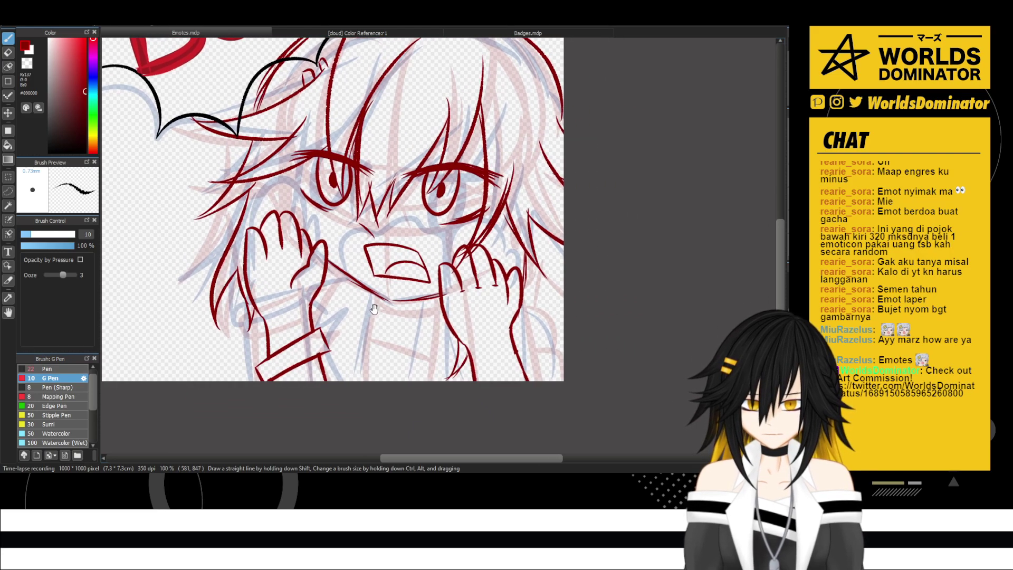
mouse_move(344, 277)
left_mouse_down()
mouse_move(359, 285)
mouse_move(317, 326)
left_mouse_up()
key("ctrl+z")
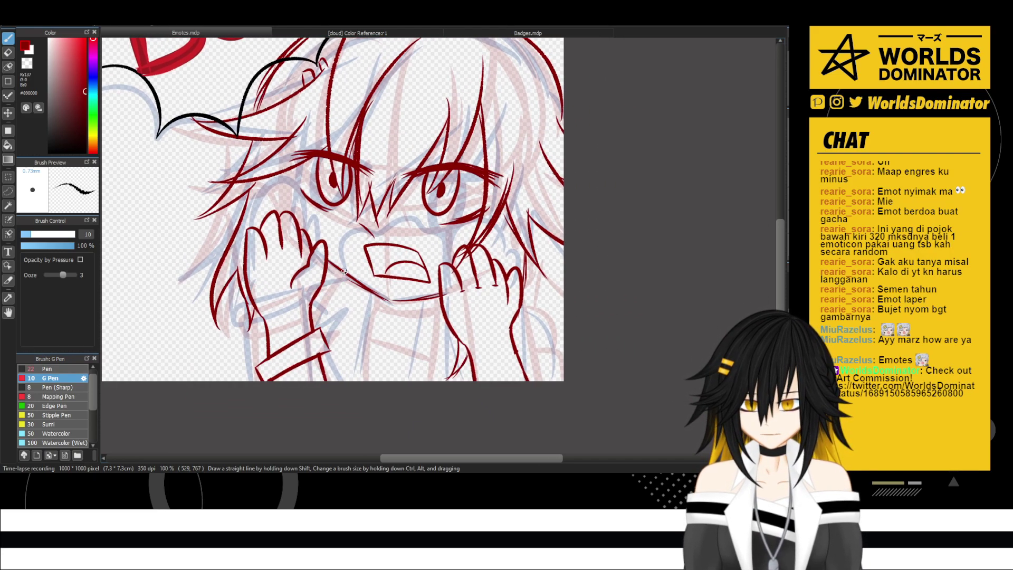
mouse_move(342, 272)
left_mouse_down()
mouse_move(316, 333)
mouse_move(359, 312)
mouse_move(365, 380)
left_mouse_up()
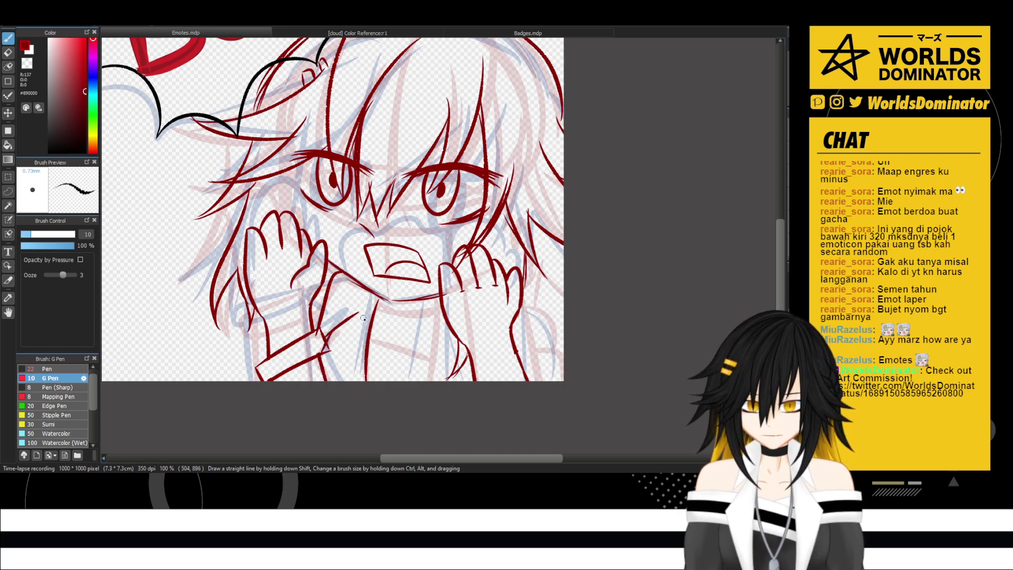
left_click_drag(442, 305, 433, 369)
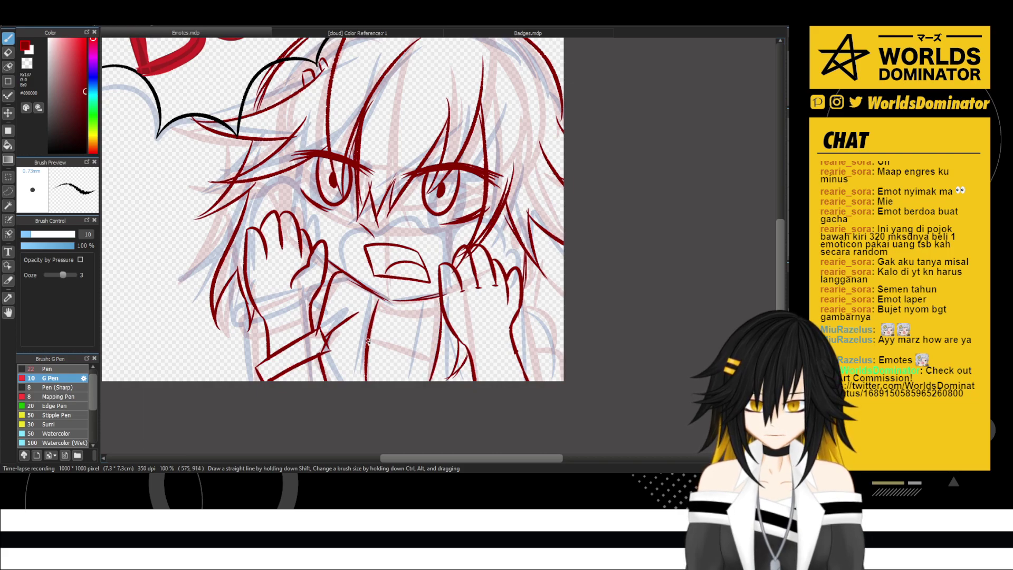
left_click_drag(369, 337, 433, 365)
mouse_move(376, 293)
left_mouse_down()
mouse_move(377, 312)
mouse_move(443, 303)
left_mouse_up()
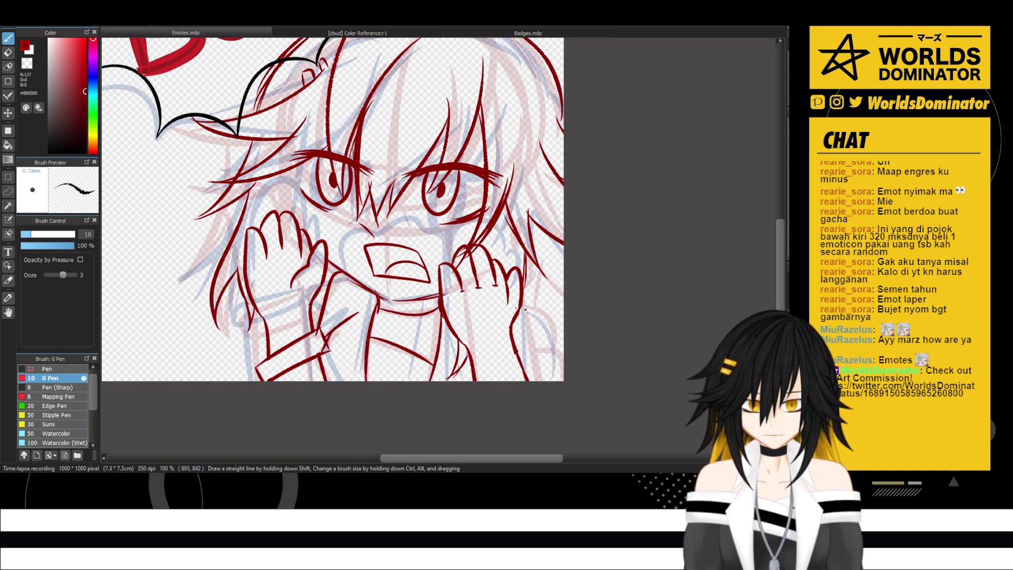
- Draw the sleeve beside the copied hand's wrist and complete the cuff edges on the other wrist
mouse_move(517, 307)
left_mouse_down()
mouse_move(549, 322)
mouse_move(552, 360)
mouse_move(541, 356)
mouse_move(558, 358)
left_mouse_up()
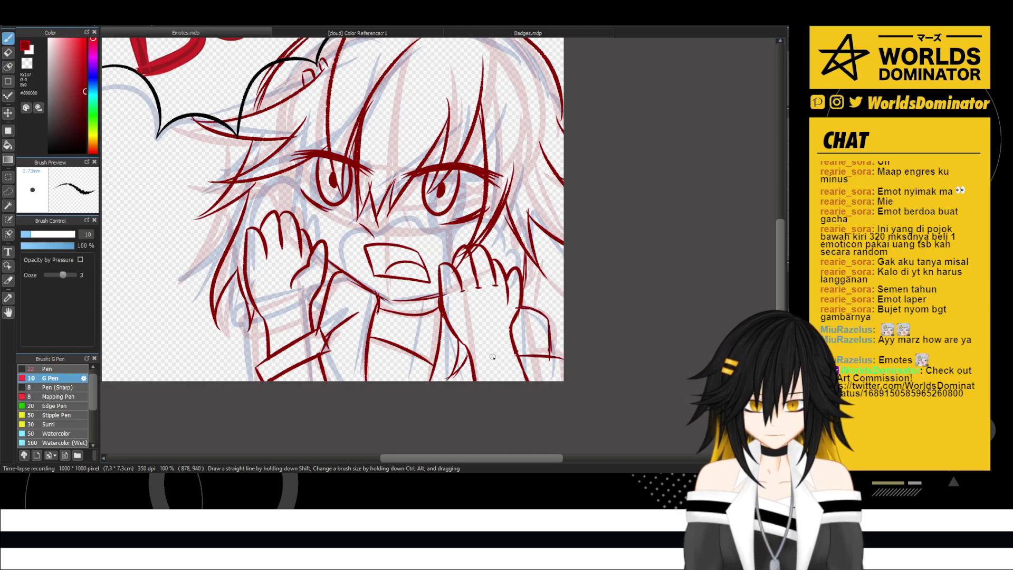
mouse_move(473, 374)
left_mouse_down()
mouse_move(465, 360)
mouse_move(479, 378)
left_mouse_up()
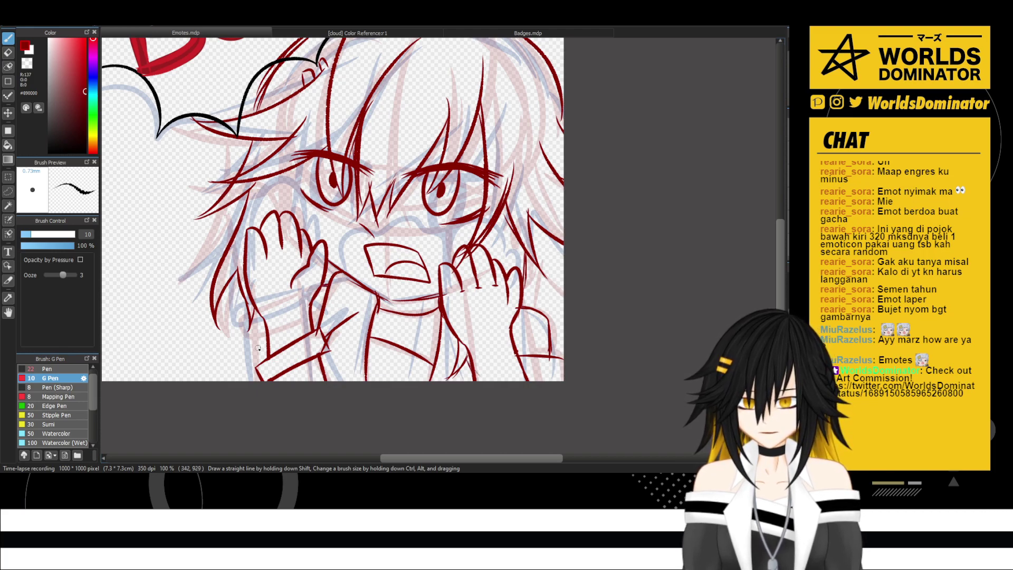
mouse_move(269, 336)
left_mouse_down()
mouse_move(257, 342)
mouse_move(256, 366)
left_mouse_up()
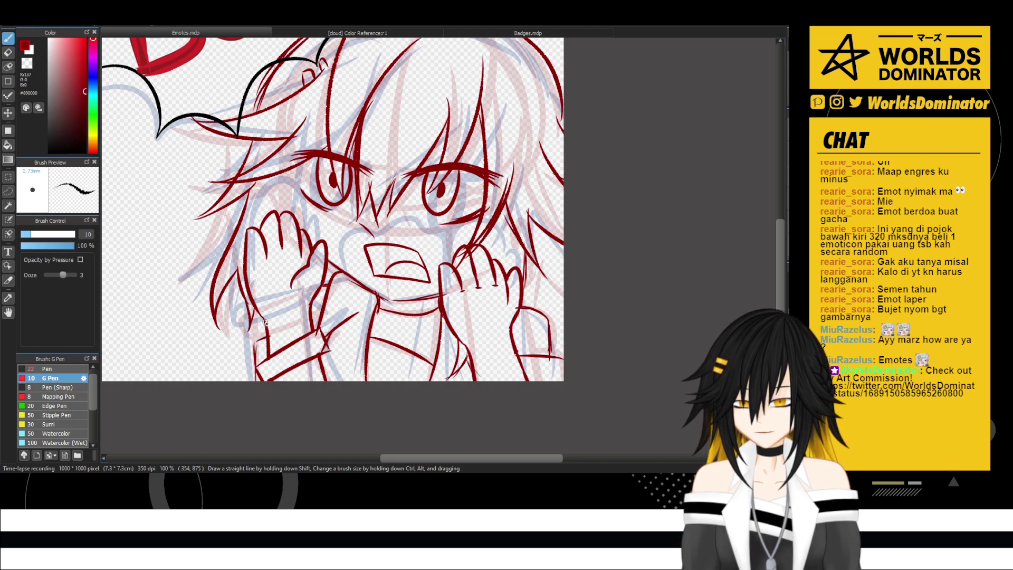
left_click_drag(262, 318, 259, 340)
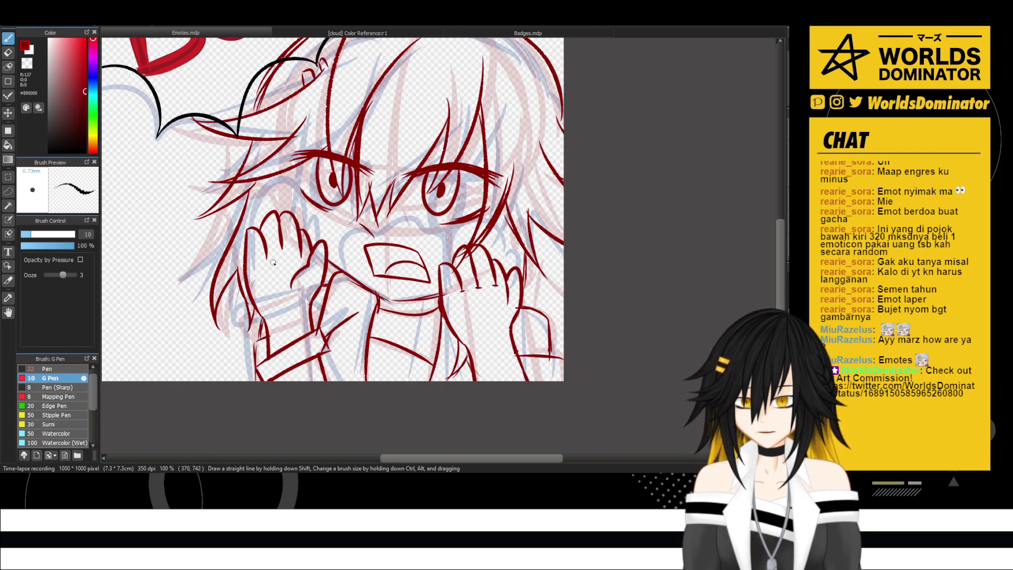
- Add the remaining short hair strand lines around both raised hands and beside the first wrist
scroll(266, 264, "down", 3)
scroll(333, 224, "up", 3)
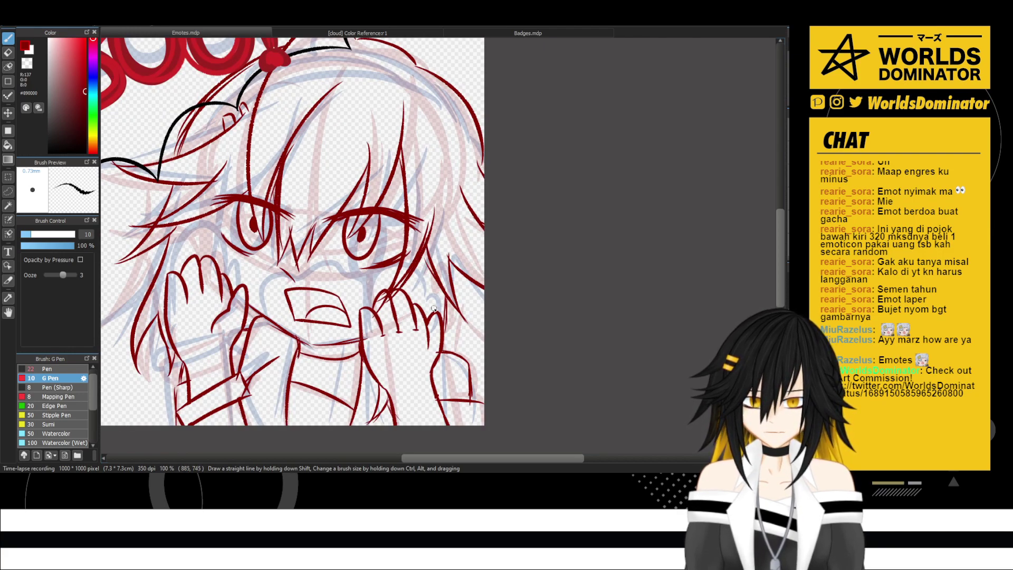
mouse_move(464, 281)
left_mouse_down()
mouse_move(449, 298)
mouse_move(465, 281)
left_mouse_up()
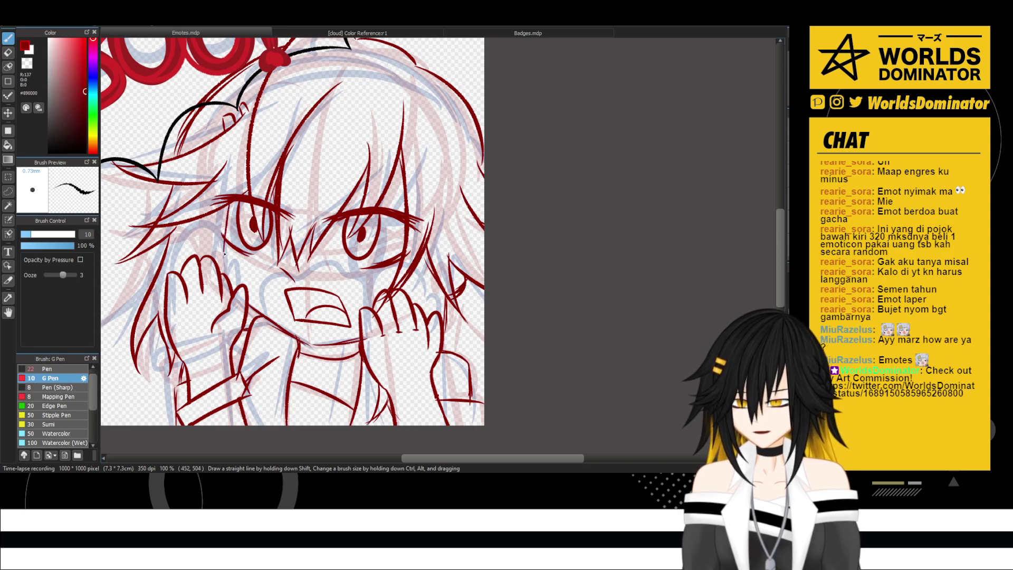
mouse_move(184, 223)
left_mouse_down()
mouse_move(180, 274)
mouse_move(263, 269)
mouse_move(231, 287)
mouse_move(236, 328)
left_mouse_up()
scroll(186, 248, "down", 1)
scroll(232, 287, "up", 1)
left_click_drag(225, 319, 234, 327)
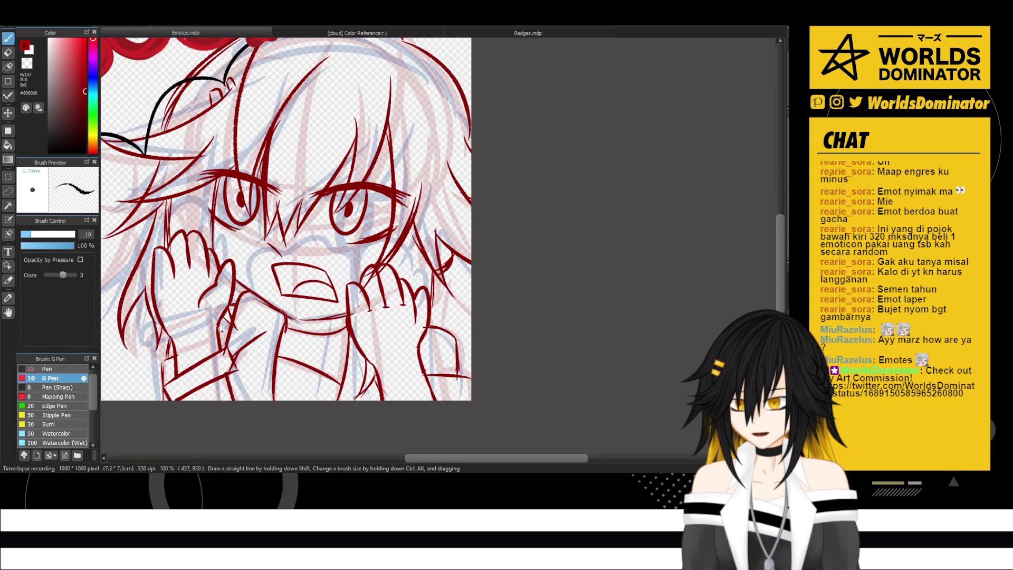
scroll(223, 358, "down", 1)
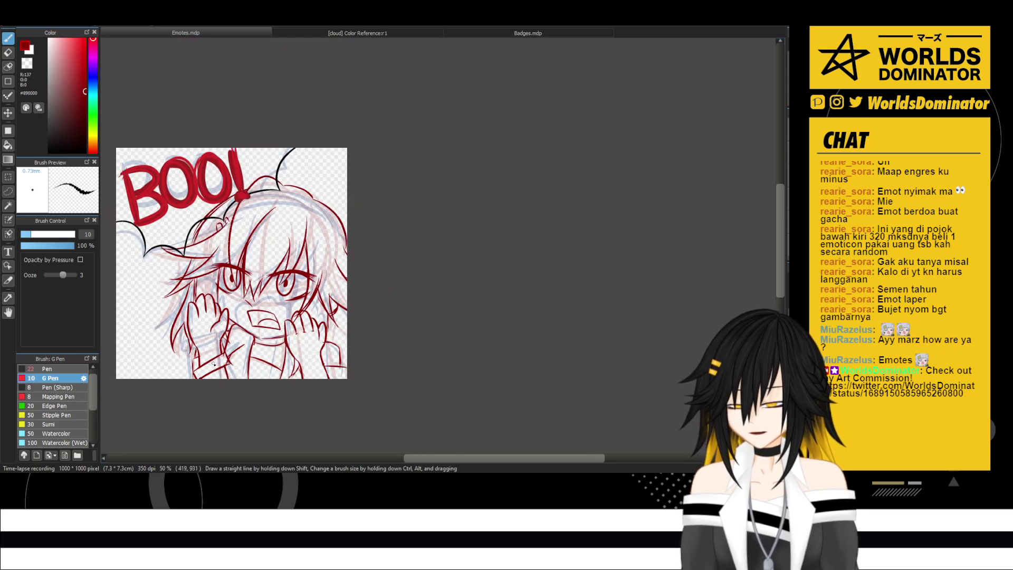
left_click_drag(394, 313, 502, 307)
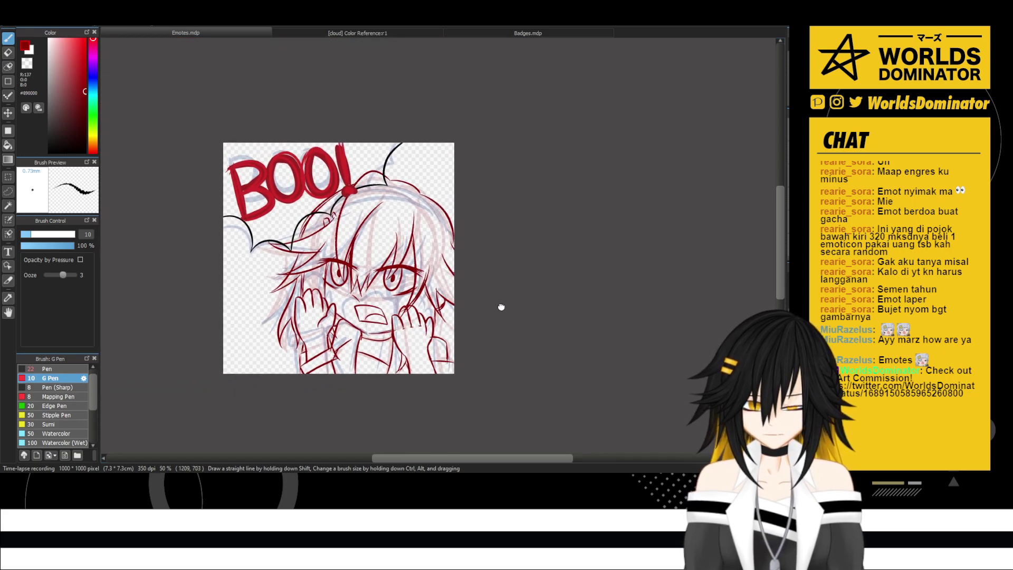
- Hide the faded sketch and draw thin hair strands beside the copied hand, reaching toward the canvas edge
scroll(378, 220, "up", 1)
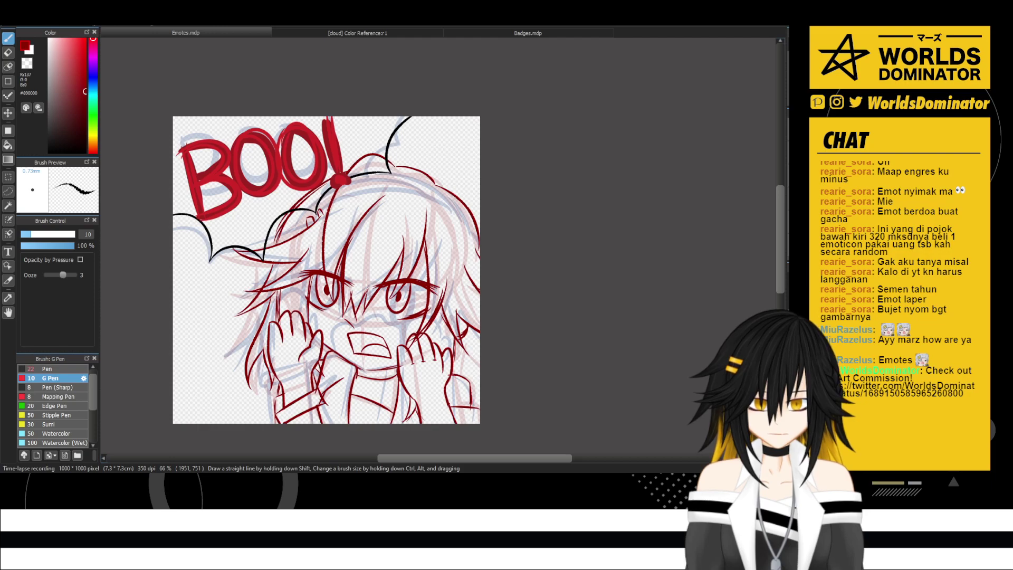
scroll(456, 277, "down", 1)
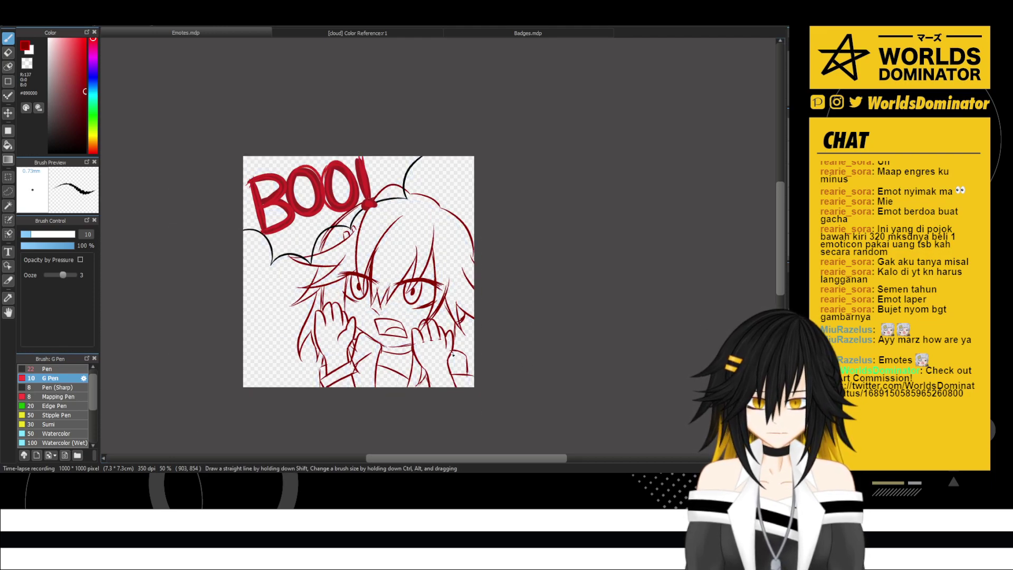
scroll(482, 350, "up", 1)
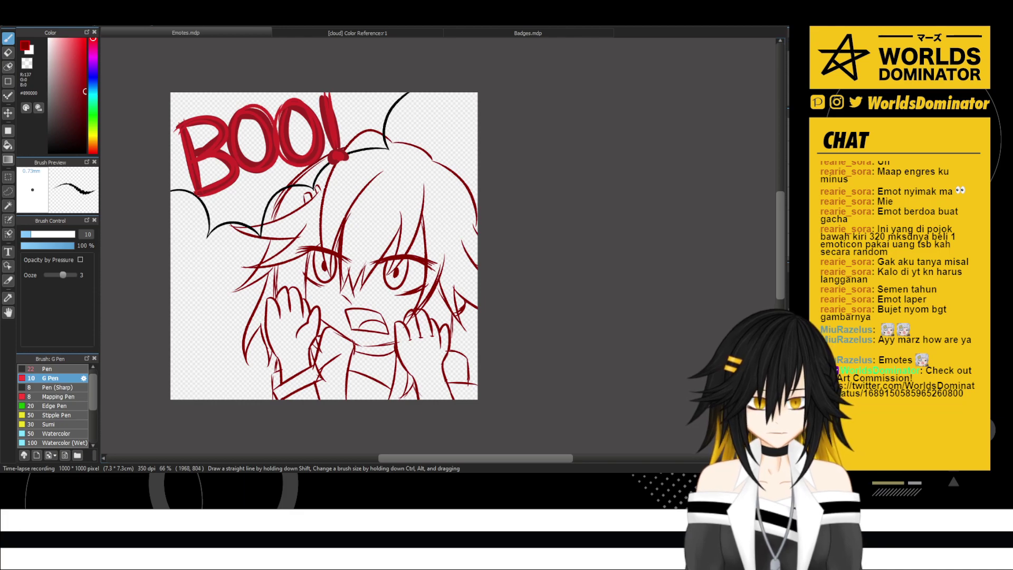
scroll(588, 359, "up", 1)
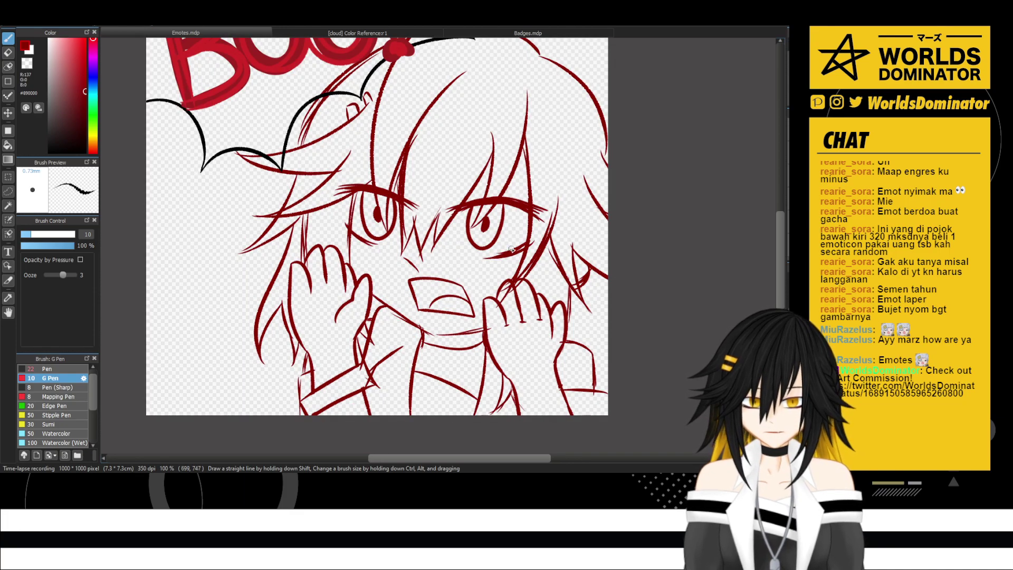
left_click_drag(584, 317, 586, 340)
left_click_drag(581, 311, 612, 361)
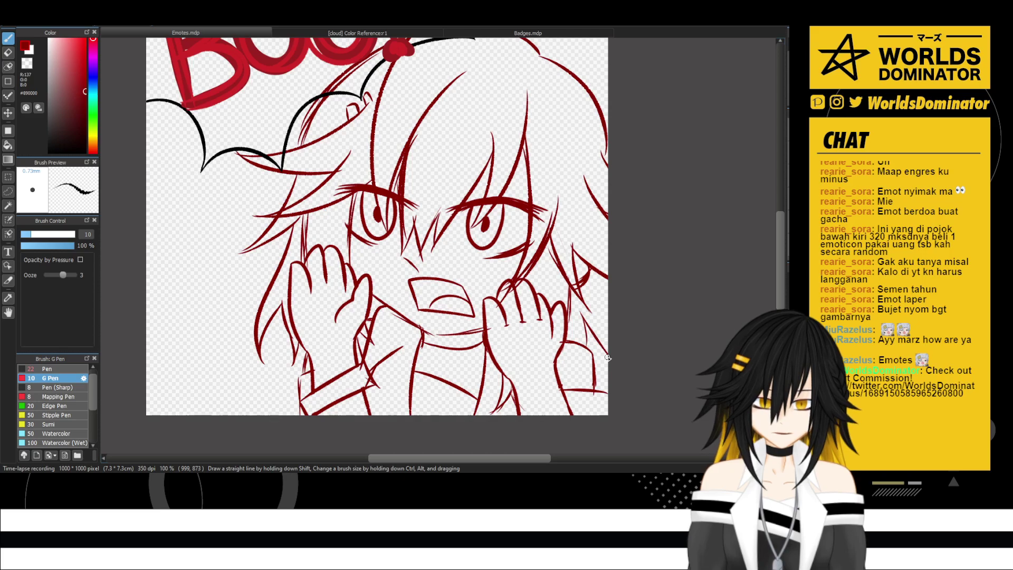
scroll(538, 353, "down", 2)
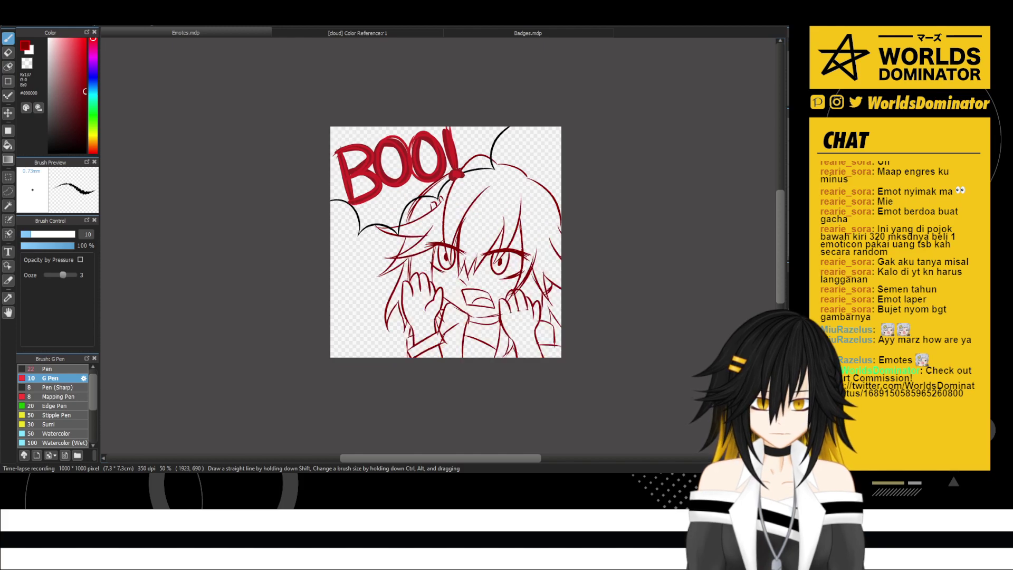
- Clean up the small nose line above the mouth with the eraser and the G Pen
scroll(639, 261, "up", 1)
left_click_drag(672, 264, 601, 262)
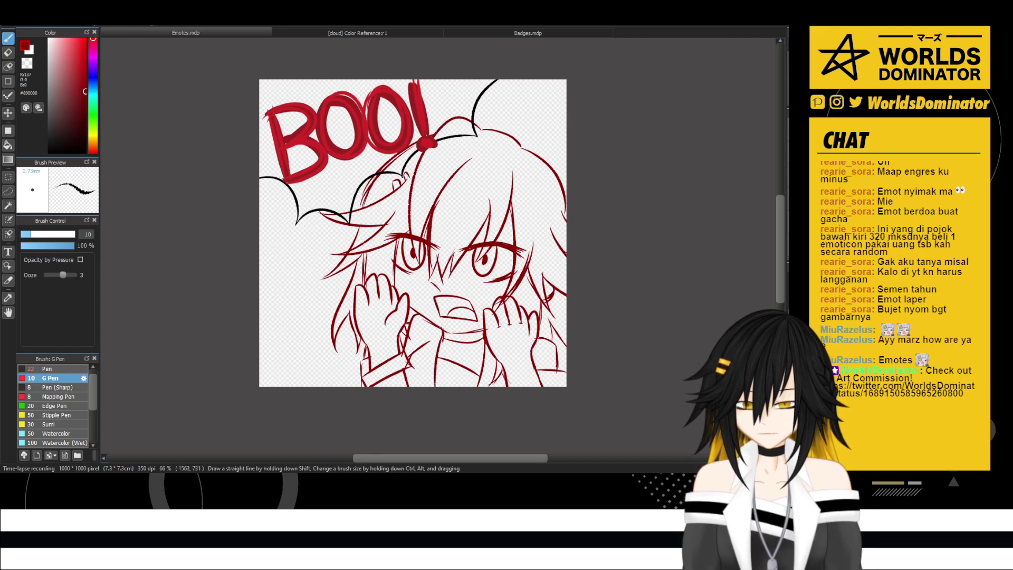
left_click(794, 427)
key("ctrl+y")
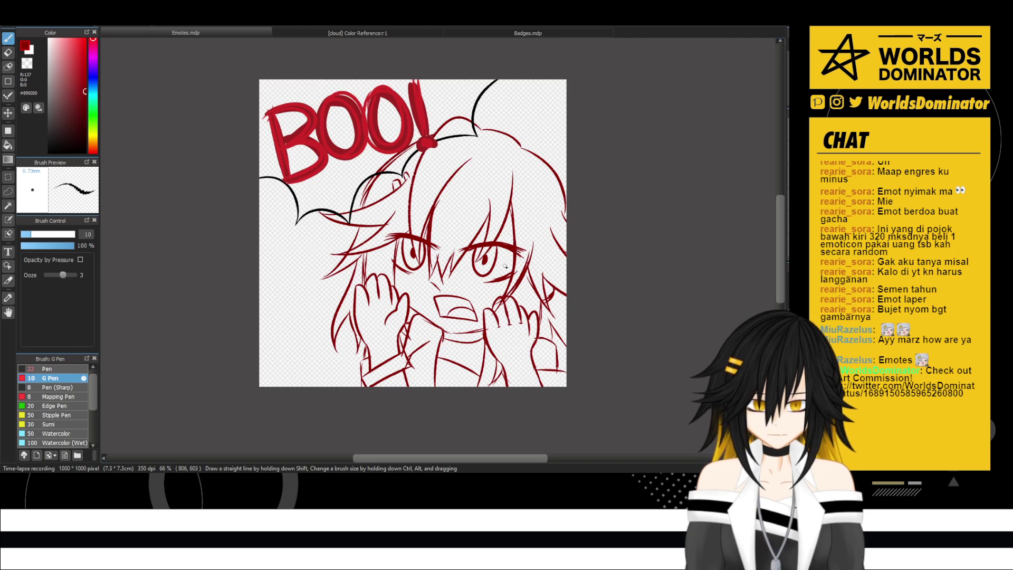
key("e")
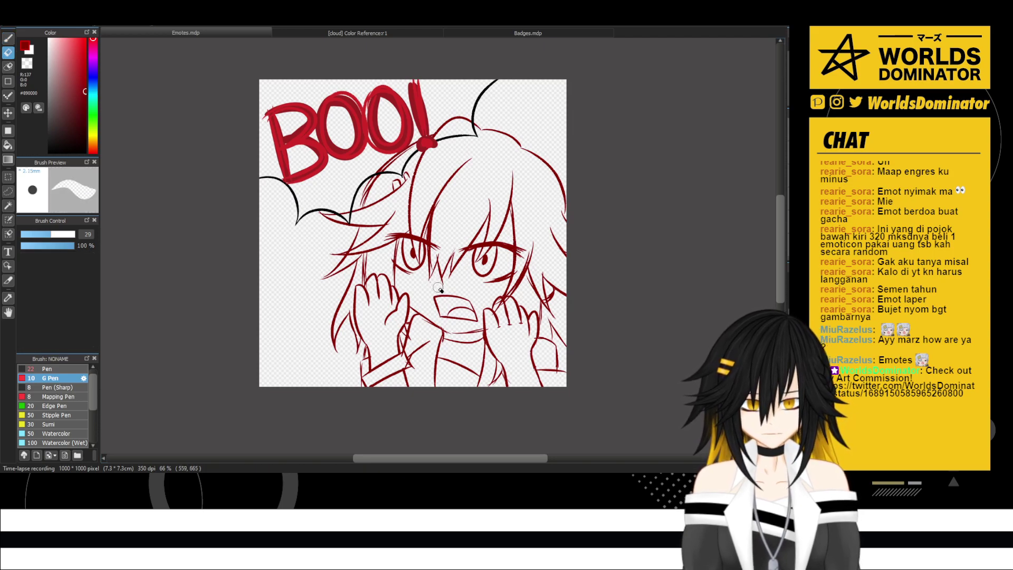
key("p")
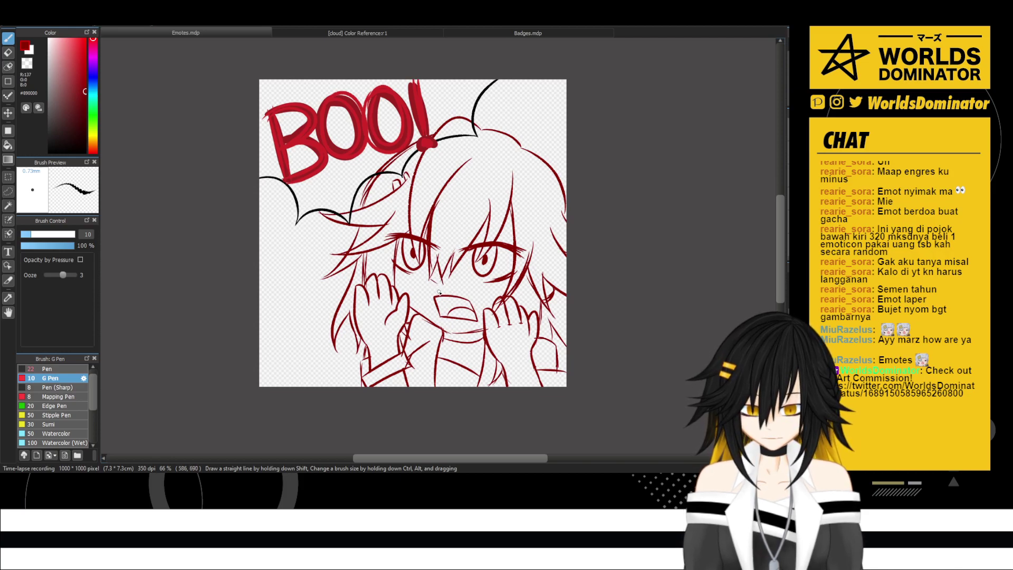
- Lasso the open mouth, shift it slightly with a transform, and clear the selection
key("l")
mouse_move(426, 290)
left_mouse_down()
mouse_move(446, 325)
mouse_move(483, 329)
mouse_move(477, 290)
mouse_move(443, 285)
mouse_move(473, 288)
mouse_move(454, 316)
mouse_move(453, 293)
mouse_move(482, 269)
left_mouse_up()
key("ctrl+t")
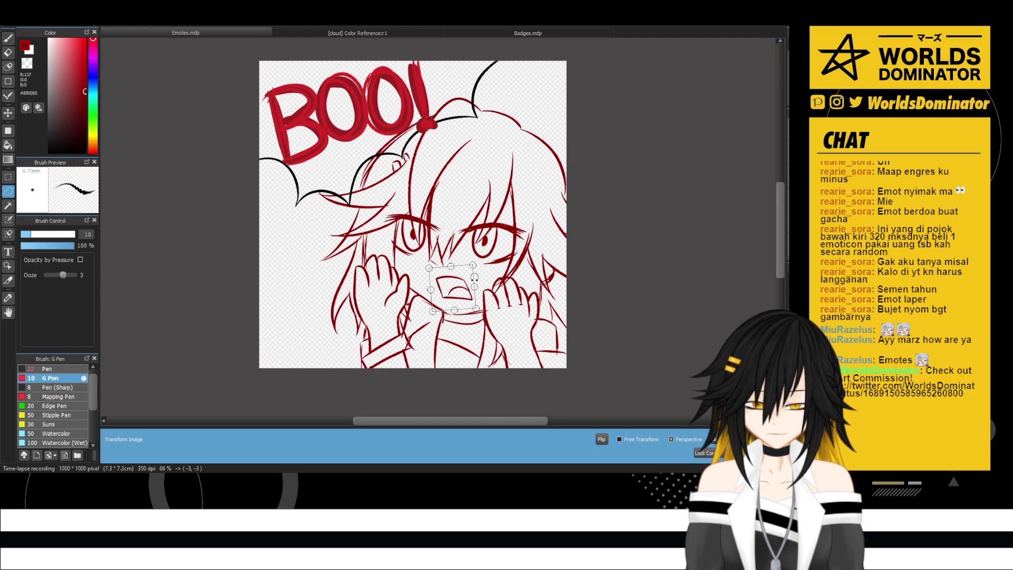
key("Escape")
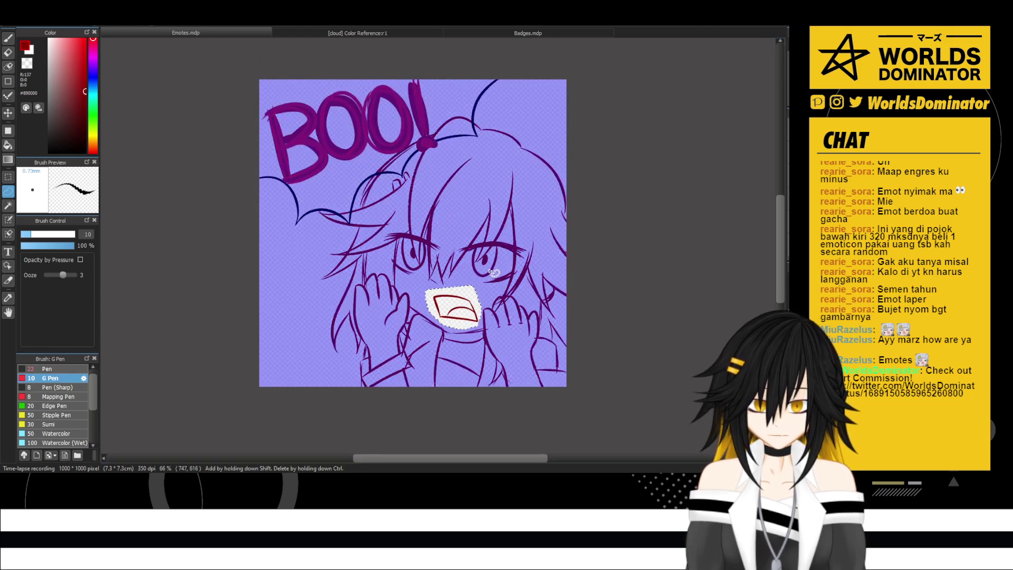
key("ctrl+t")
mouse_move(465, 283)
left_mouse_down()
mouse_move(426, 269)
mouse_move(458, 287)
left_mouse_up()
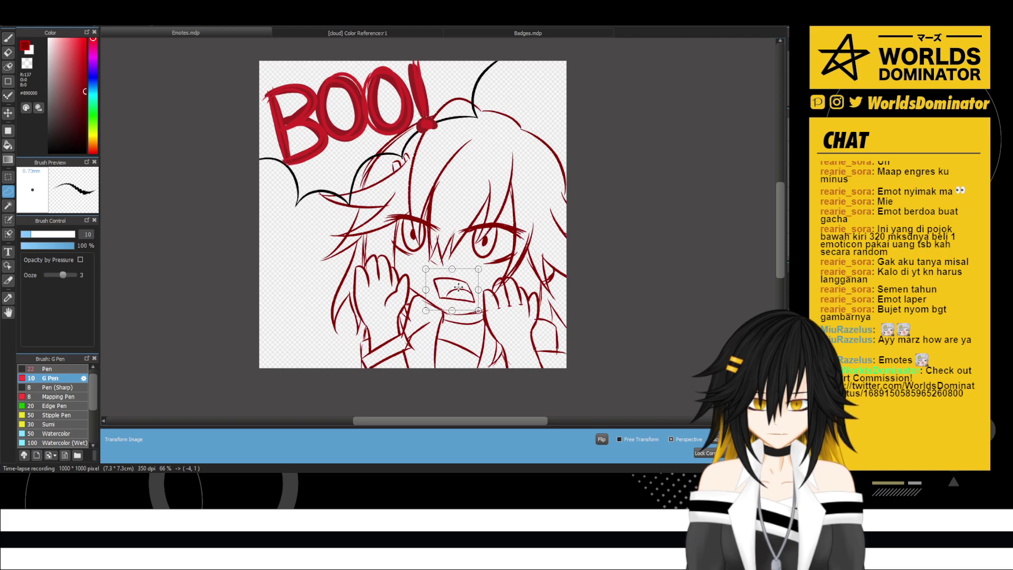
key("Return")
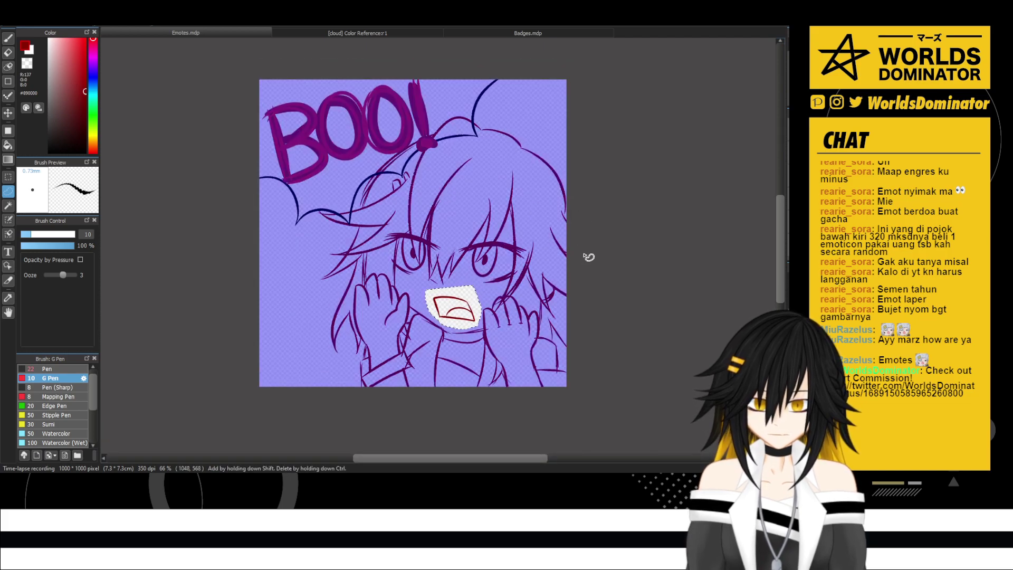
key("m")
key("ctrl+d")
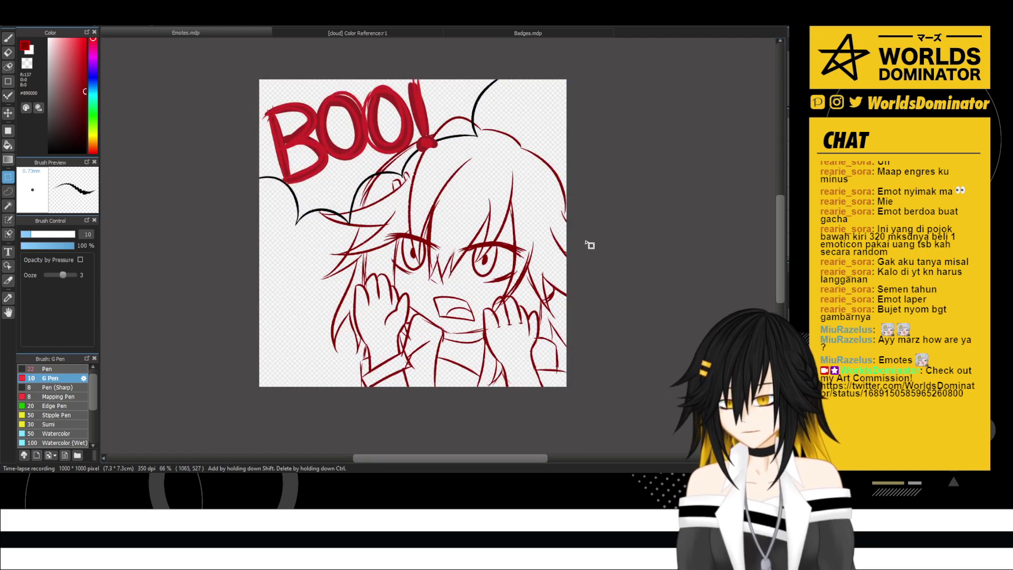
- Draw slanted angry eyebrows above both eyes, undoing the unwanted stroke
key("p")
mouse_move(393, 212)
left_mouse_down()
mouse_move(448, 230)
mouse_move(426, 231)
mouse_move(501, 228)
left_mouse_up()
key("ctrl+z")
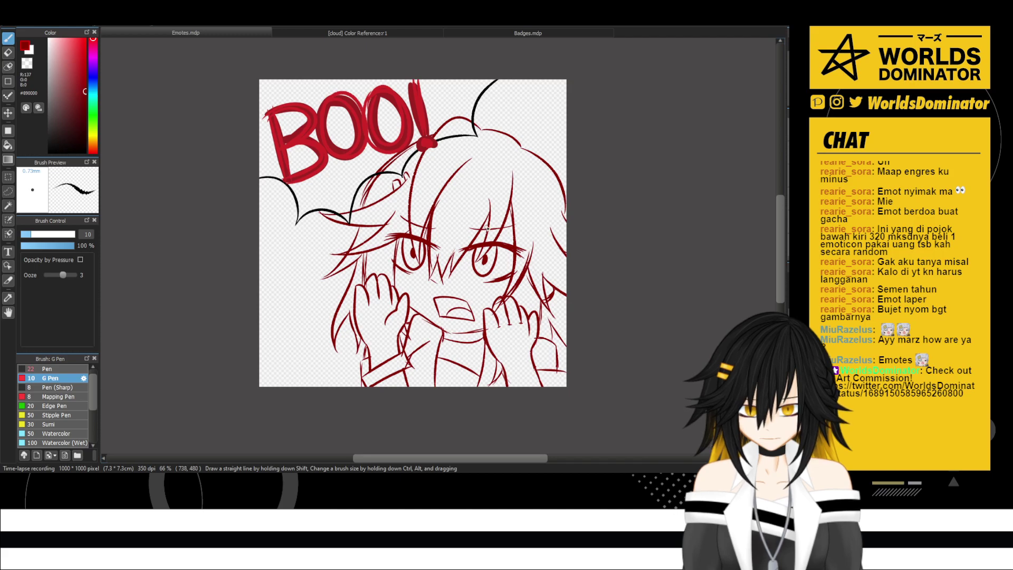
- Add the remaining lines across the copied hand's sleeve cuff and the upper chest
scroll(462, 274, "down", 2)
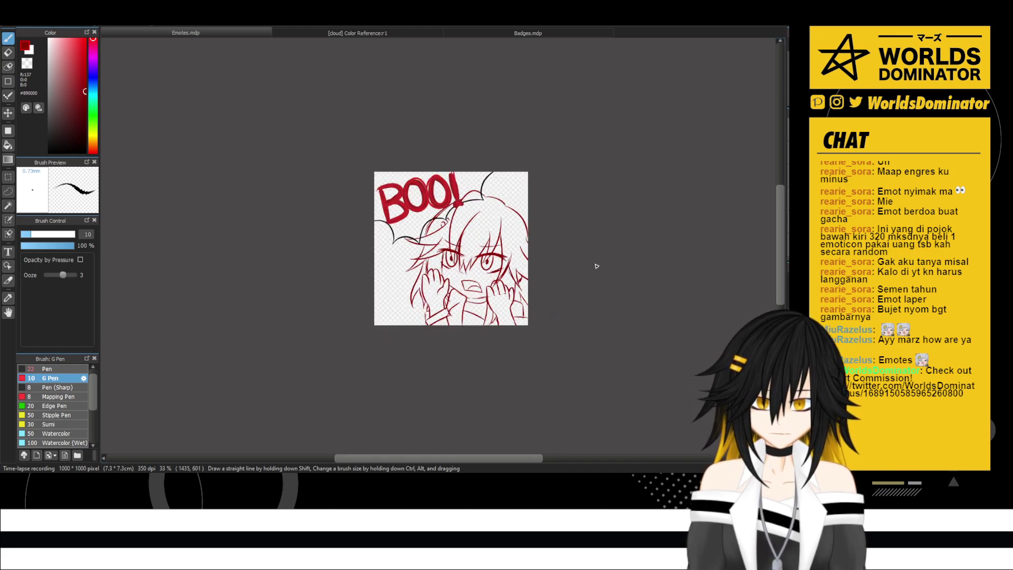
scroll(574, 347, "up", 1)
scroll(599, 302, "up", 1)
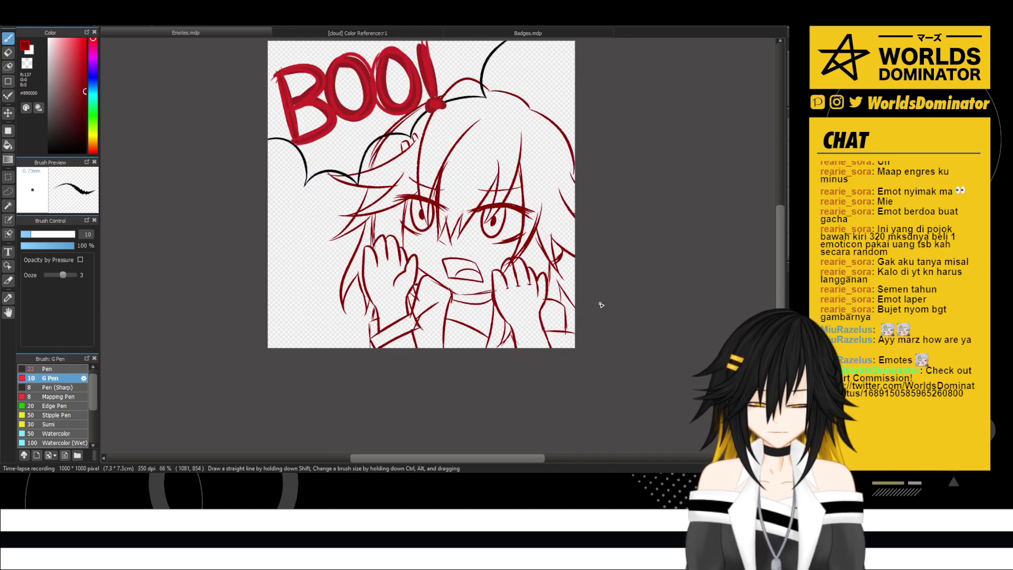
scroll(598, 304, "down", 1)
left_click_drag(598, 305, 541, 313)
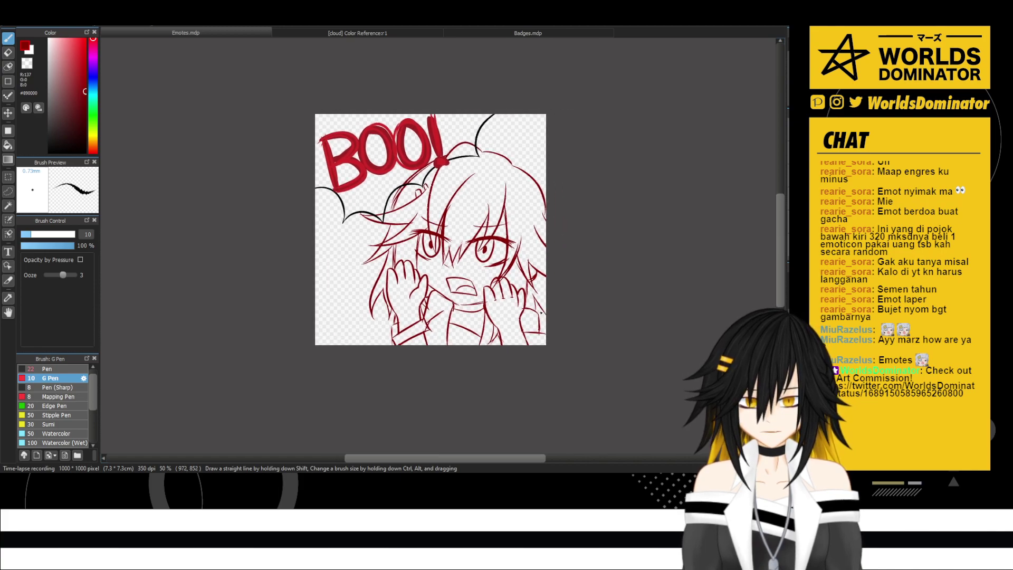
scroll(514, 304, "up", 2)
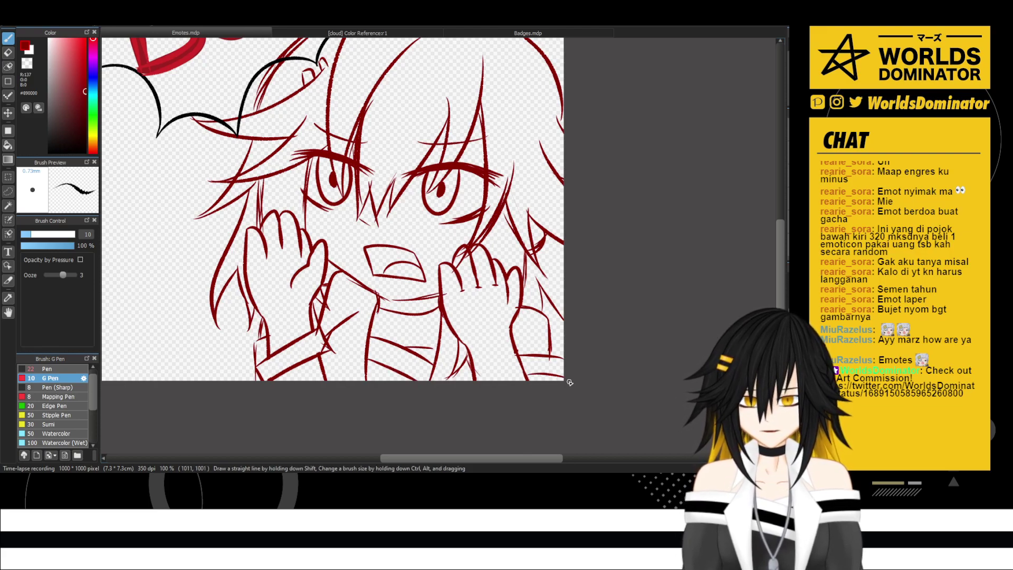
scroll(585, 342, "down", 2)
left_click_drag(585, 299, 538, 306)
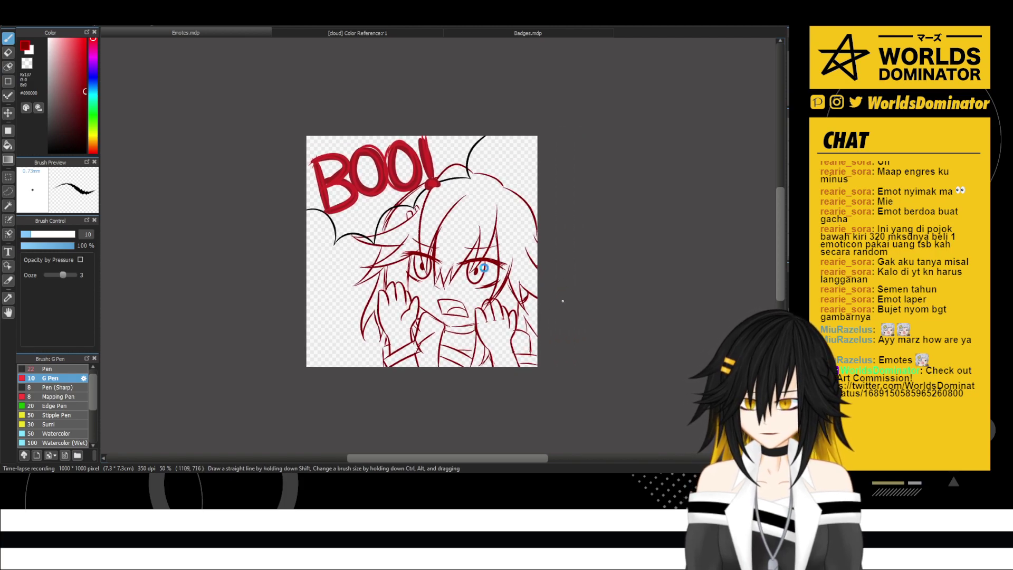
scroll(485, 279, "up", 1)
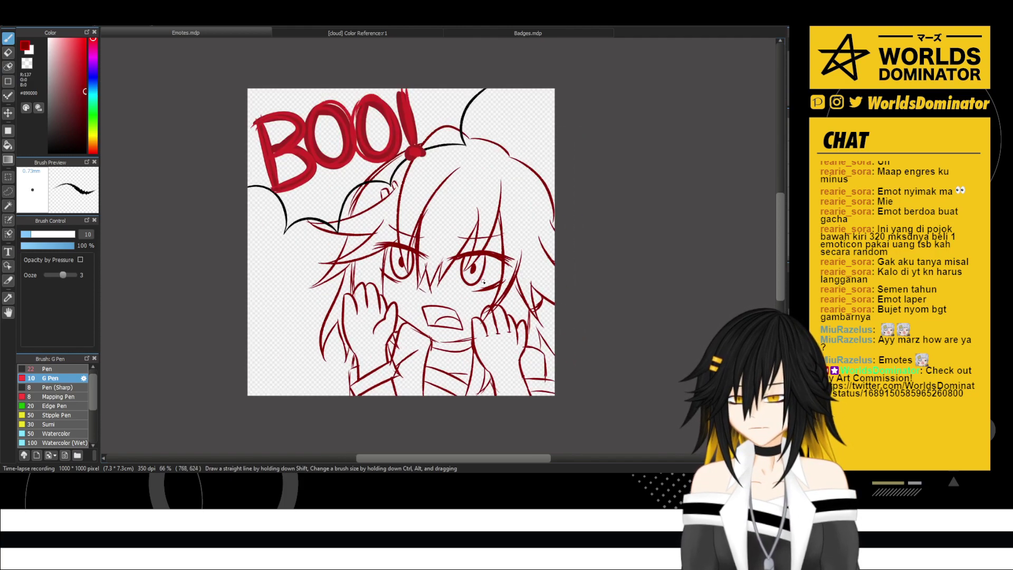